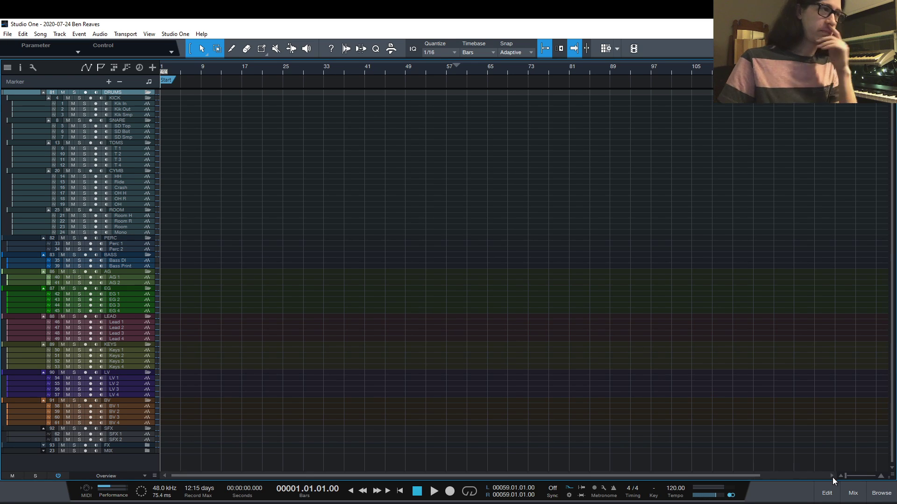
Go through the track list from the KICK, SNARE and TOMS folders to the percussion, bass, AG and EG tracks.
left_click(125, 98)
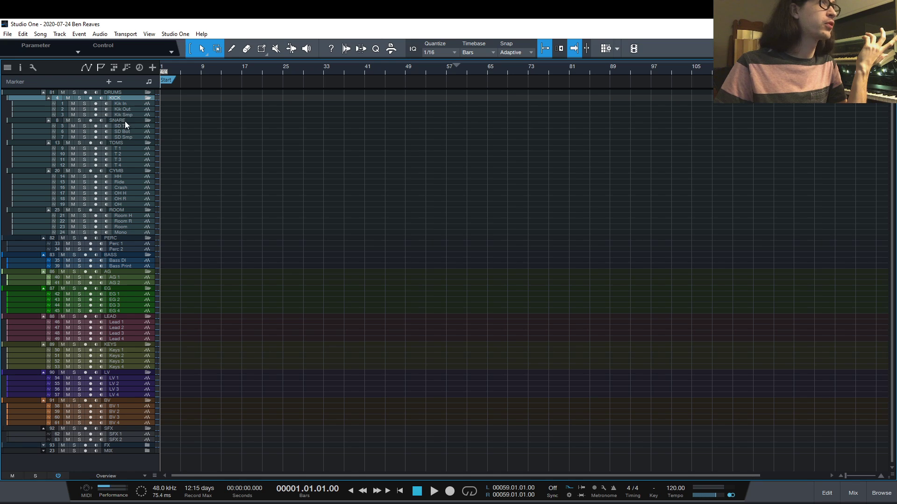
left_click(124, 121)
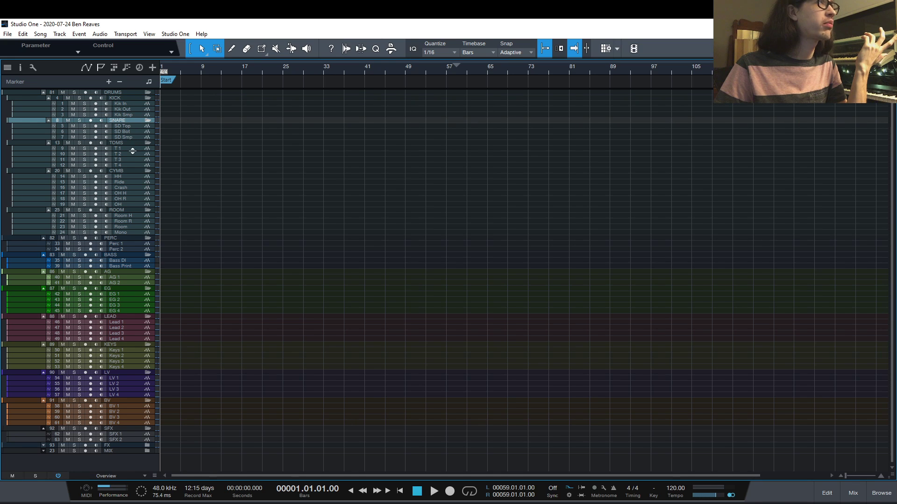
left_click(133, 143)
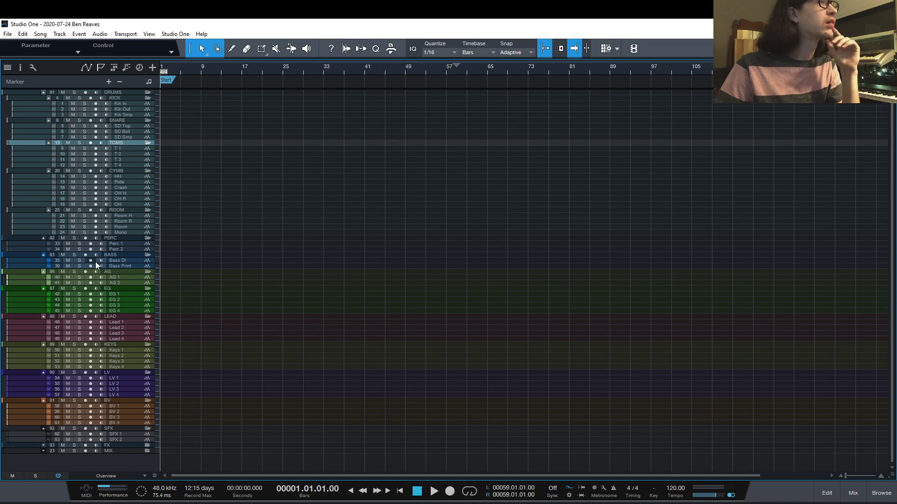
left_click(118, 244)
left_click(125, 266)
left_click(126, 260)
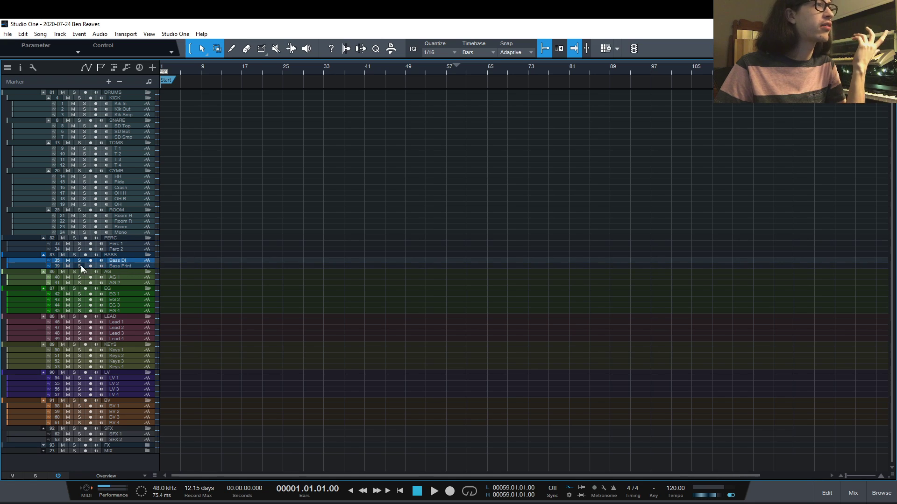
left_click(130, 272)
left_click(129, 289)
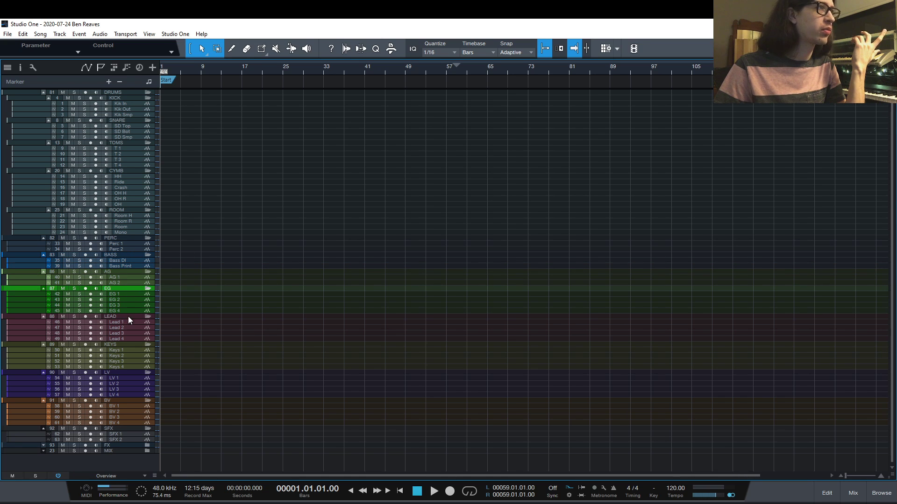
Show the mix console with large, wide strips from the first drum channel, and enlarge the console and its sends area.
key("F3")
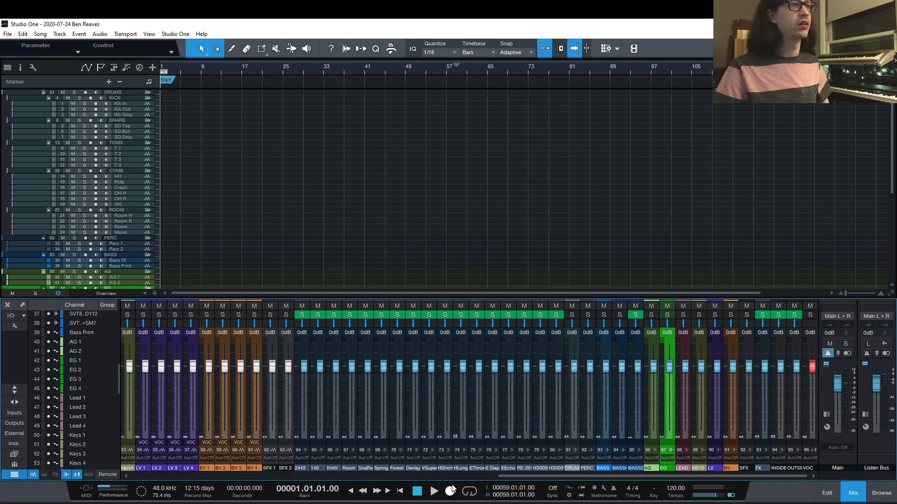
left_click_drag(526, 475, 201, 444)
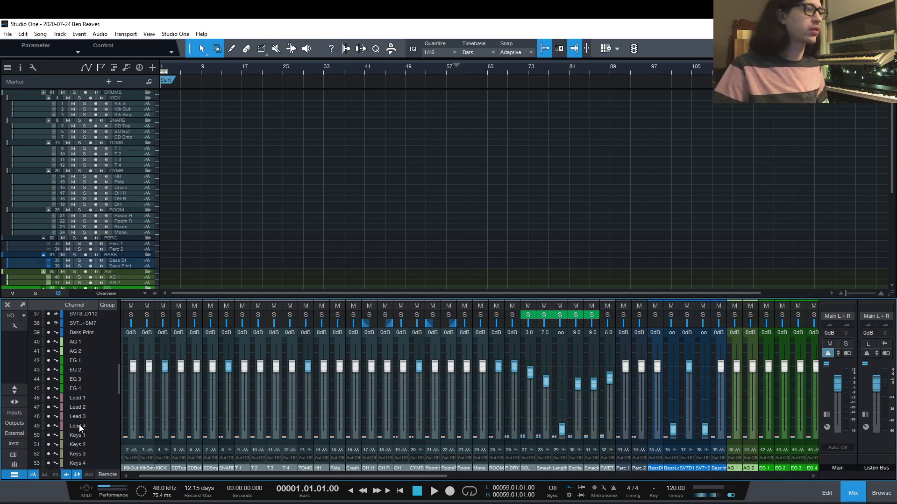
left_click(18, 391)
left_click(14, 402)
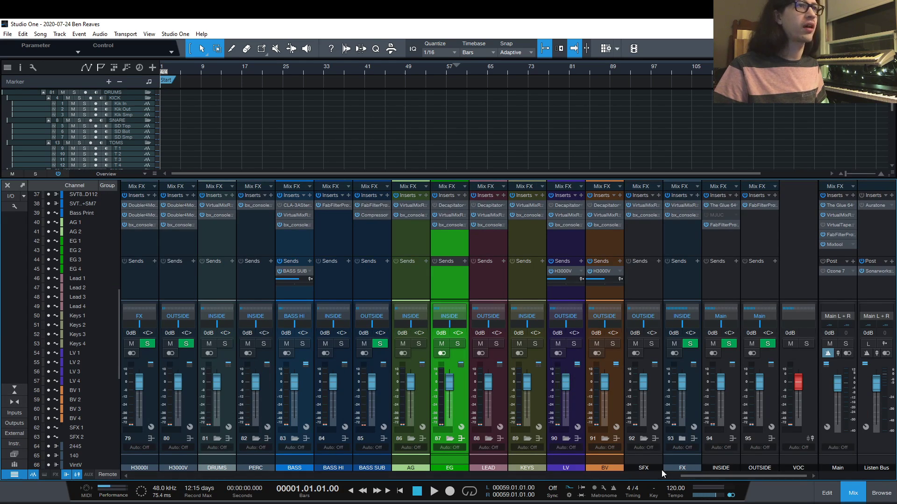
left_click_drag(701, 478, 117, 488)
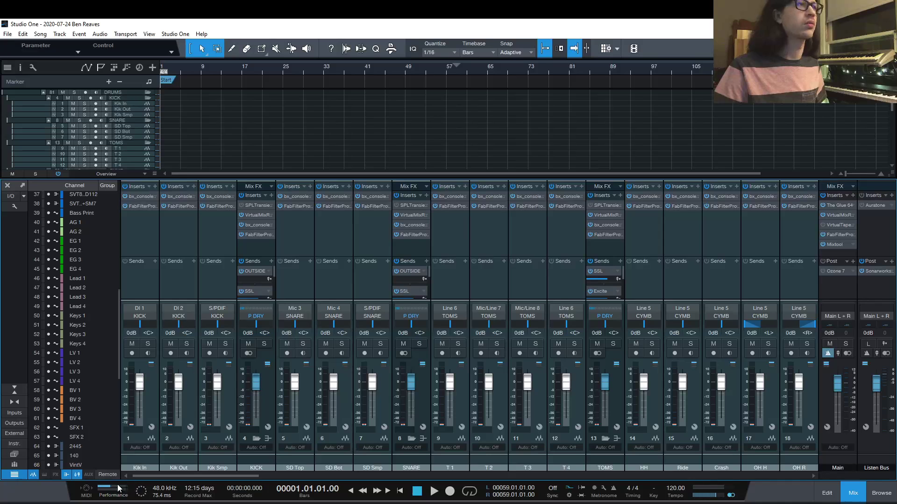
left_click_drag(327, 177, 331, 96)
left_click_drag(345, 255, 343, 176)
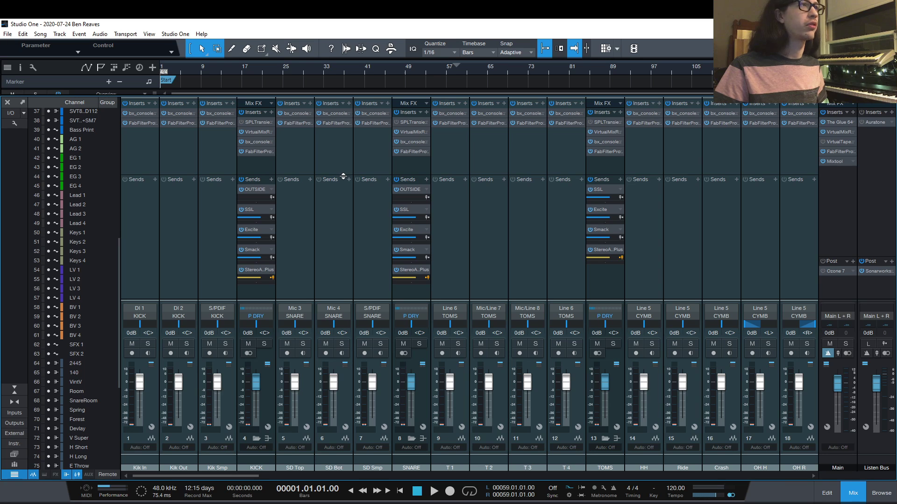
Select the KICK, SNARE, TOMS, CYMB and ROOM bus channels together in the console.
left_click(273, 296)
left_click(414, 293, "ctrl")
left_click(612, 284, "ctrl")
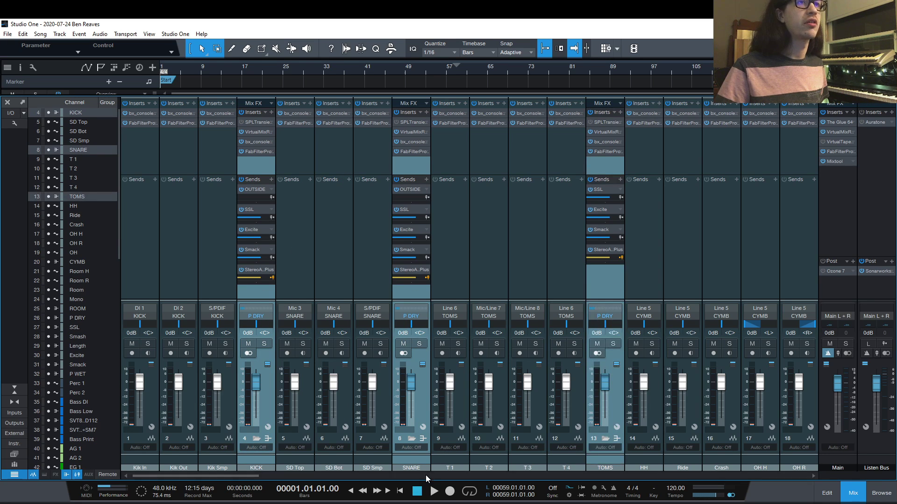
left_click_drag(249, 475, 326, 476)
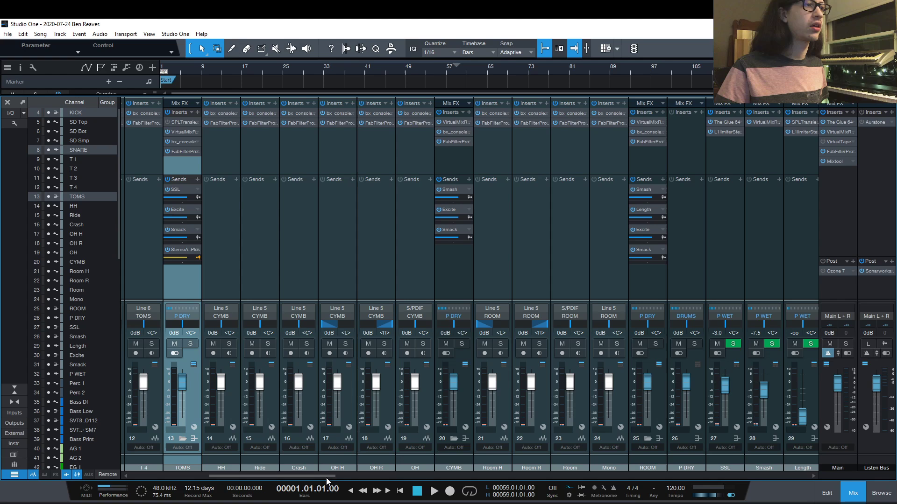
left_click(456, 249, "ctrl")
left_click(652, 281, "ctrl")
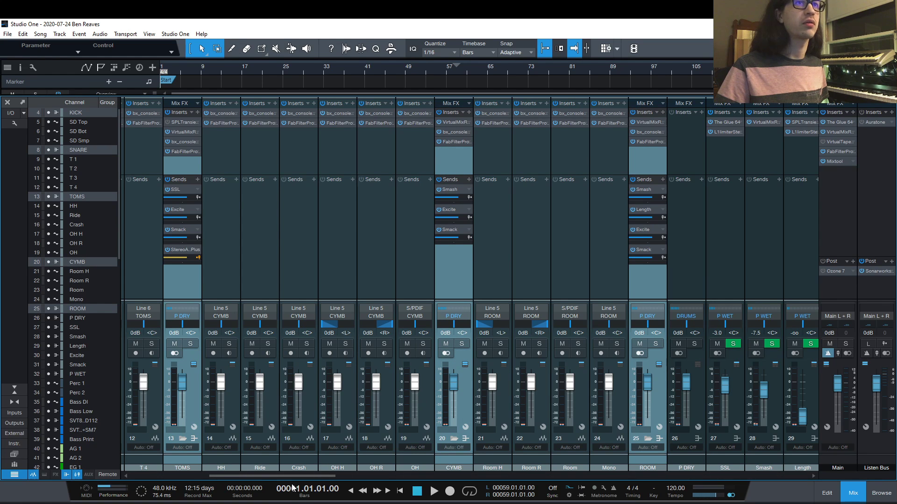
Select the parallel drum channels from SSL through Smack, then single out the SSL channel.
left_click_drag(294, 476, 368, 466)
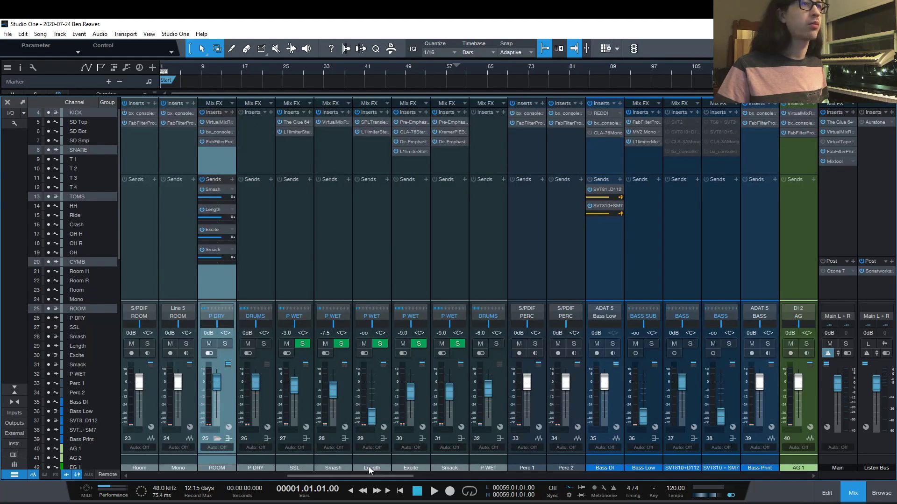
left_click(304, 259)
left_click(461, 256, "shift")
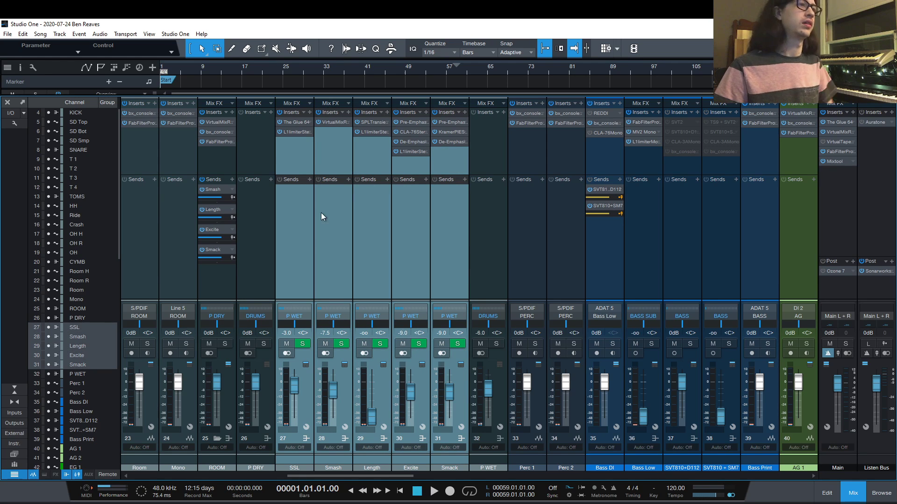
left_click(291, 244)
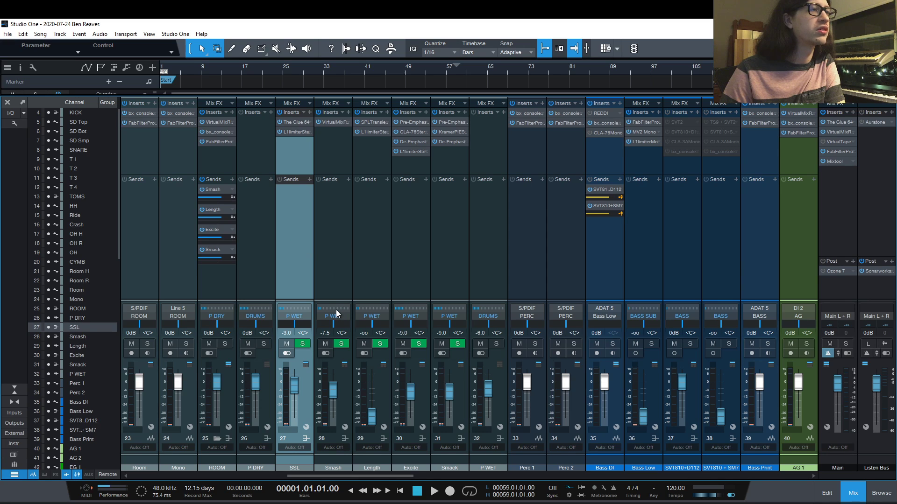
Inspect The Monster compressor in the Smash channel's Virtual Mix Rack insert, then close the plug-in window.
left_click(340, 175)
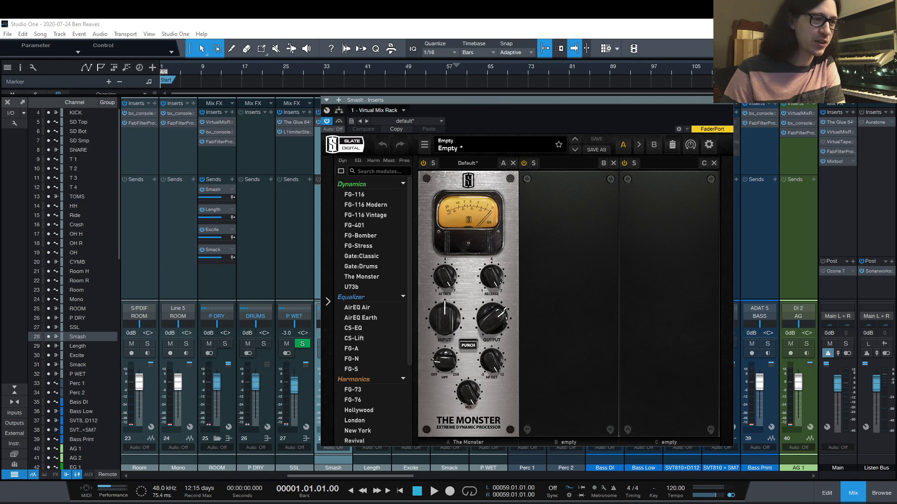
left_click_drag(554, 100, 537, 109)
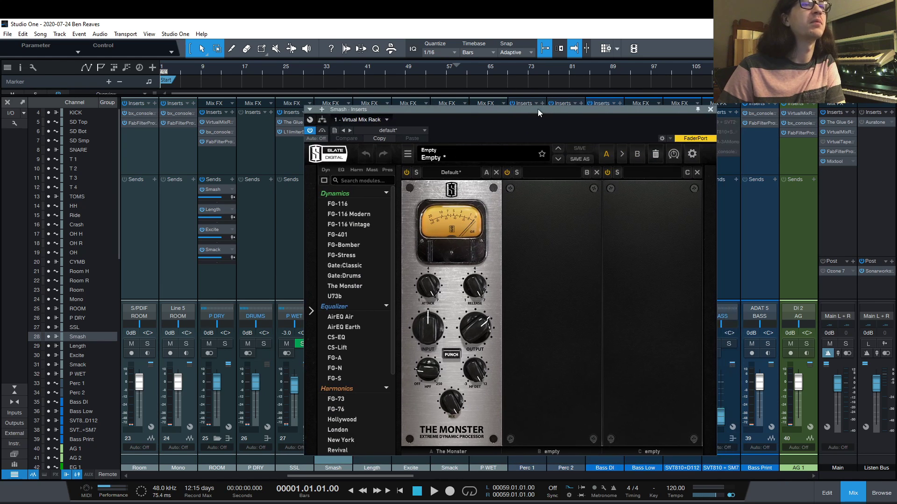
left_click(709, 109)
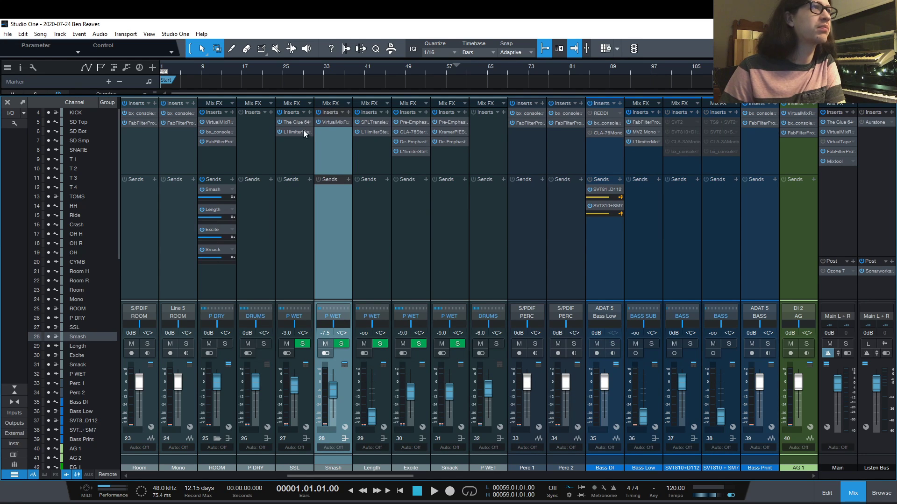
Open the Length channel's SPL Transient Designer Plus insert and look through the drum channels' sends beside it.
left_click(372, 148)
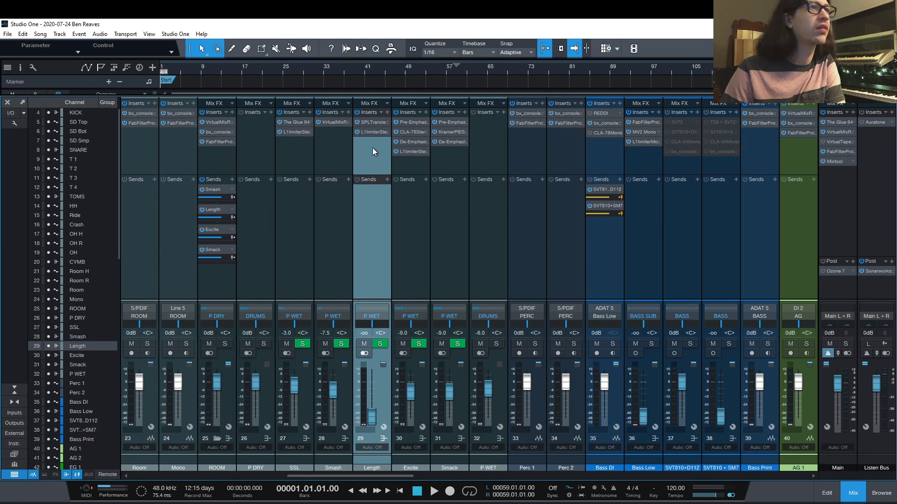
double_click(373, 121)
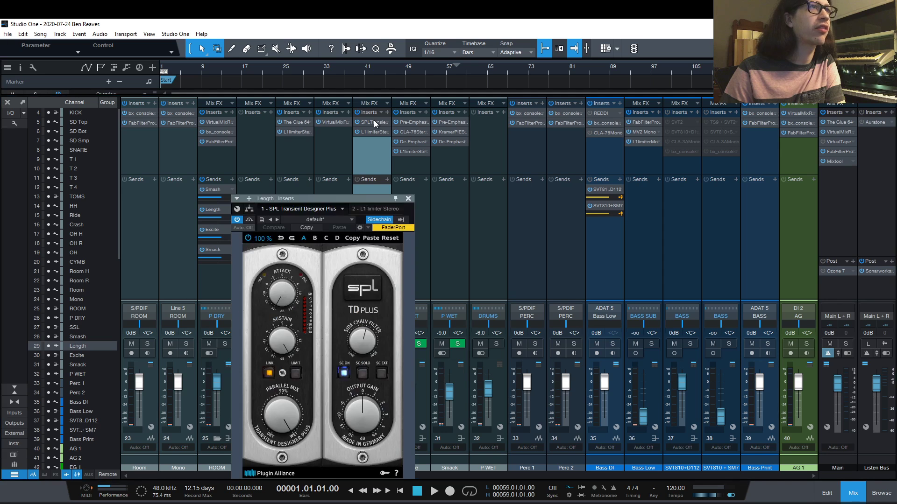
left_click_drag(338, 201, 512, 143)
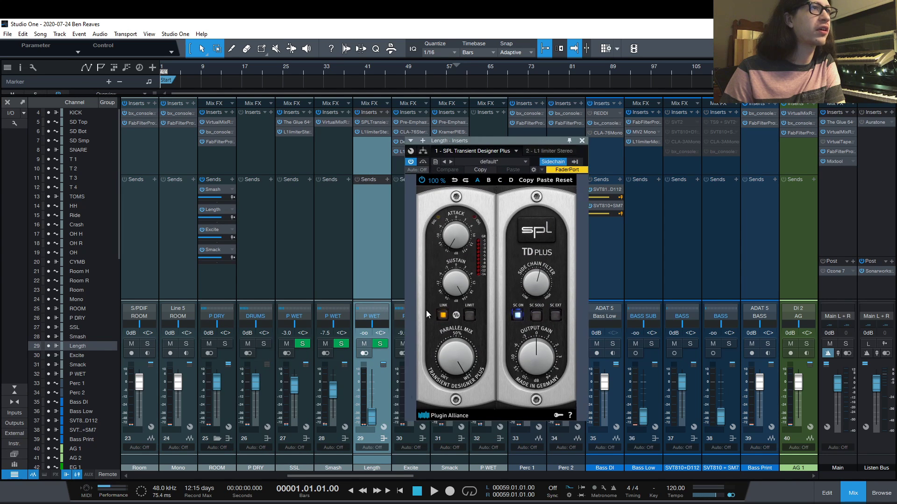
left_click(391, 477)
scroll(265, 455, "left", 3)
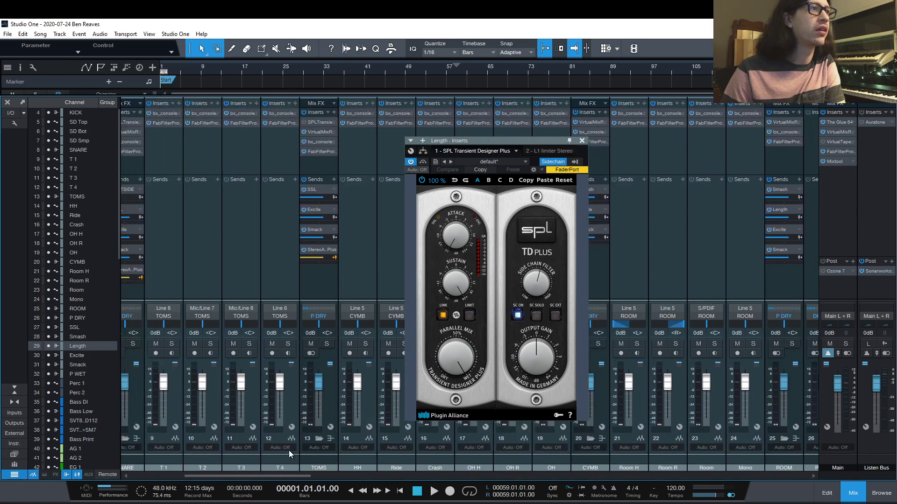
scroll(254, 450, "right", 15)
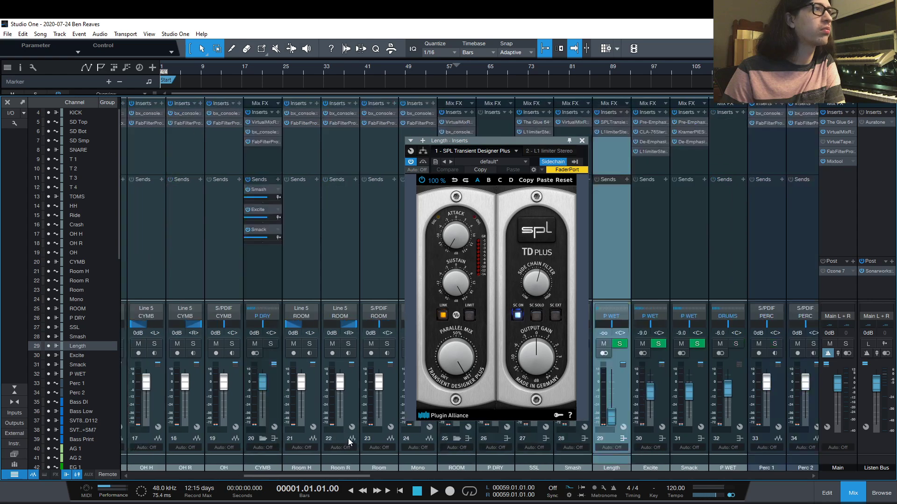
scroll(388, 442, "right", 4)
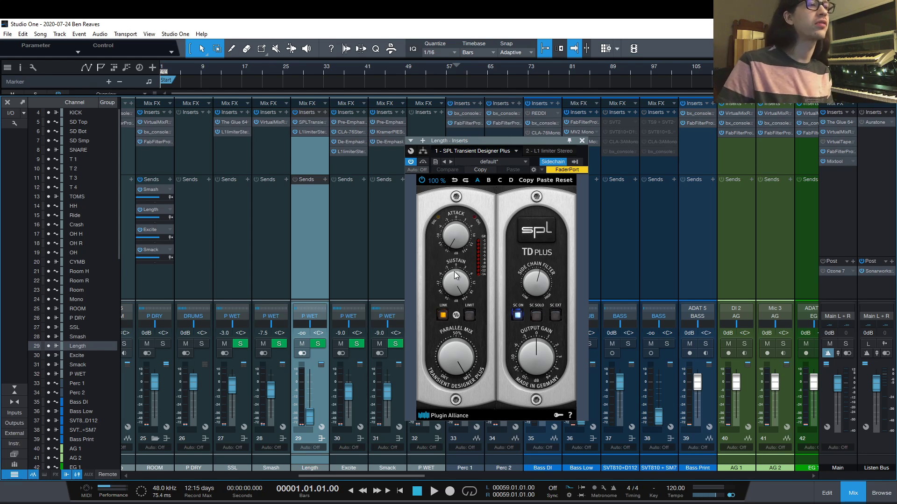
List the source channels feeding the Length channel, then close its Transient Designer window.
left_click(321, 312)
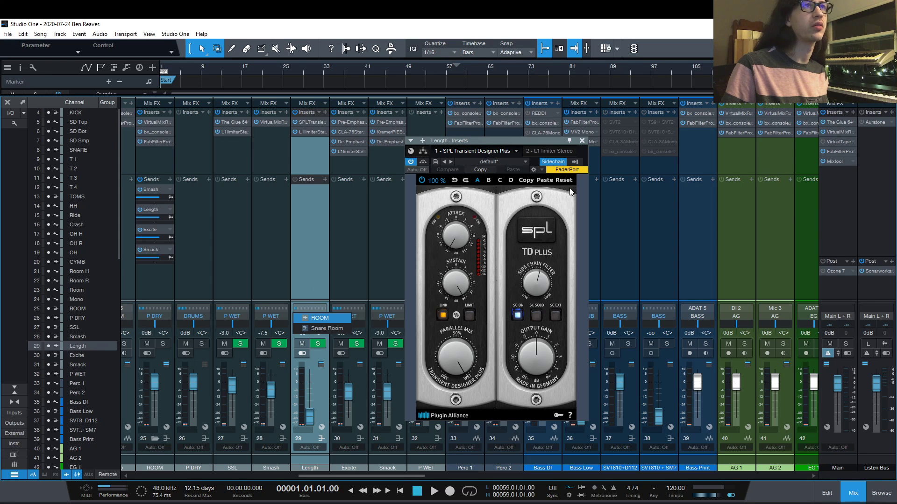
left_click(583, 141)
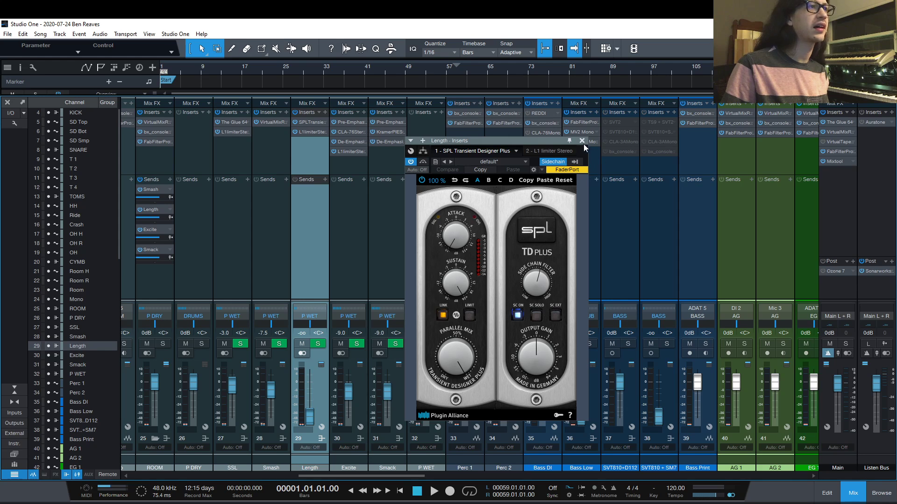
left_click(582, 141)
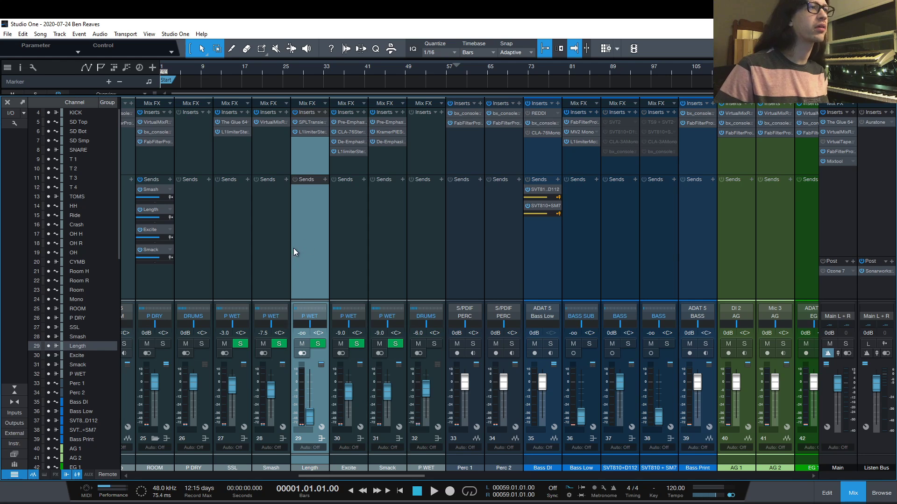
Inspect the Excite channel's insert chain: Pre-Emphasis Pro-Q, CLA-76 Stereo, De-Emphasis Pro-Q and L1 limiter Stereo, then close the plug-in window.
left_click(342, 247)
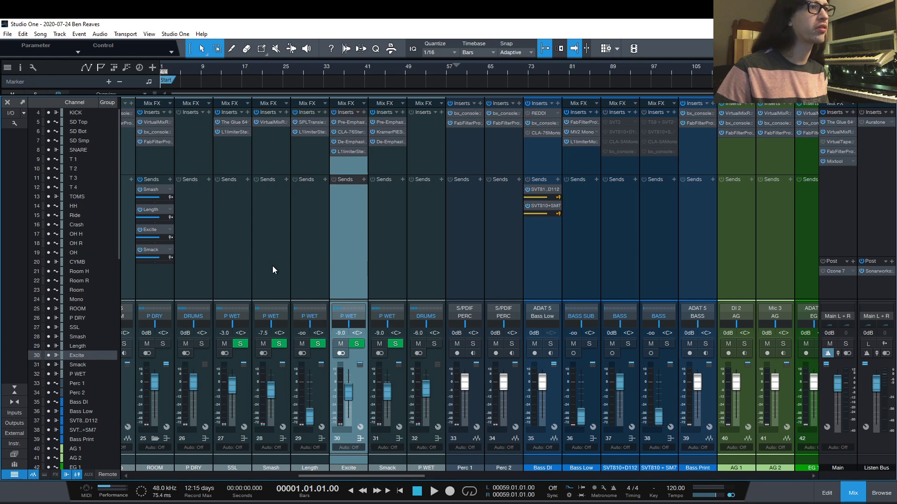
double_click(347, 133)
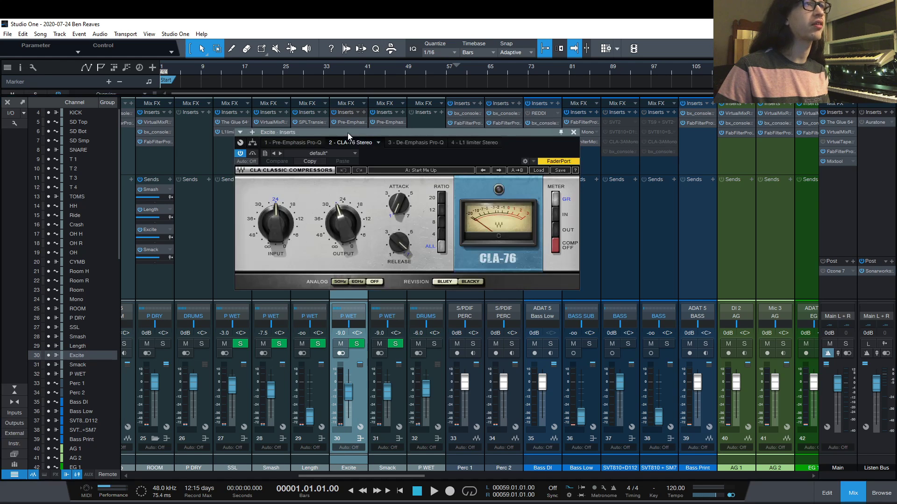
left_click_drag(348, 133, 442, 166)
left_click(453, 179)
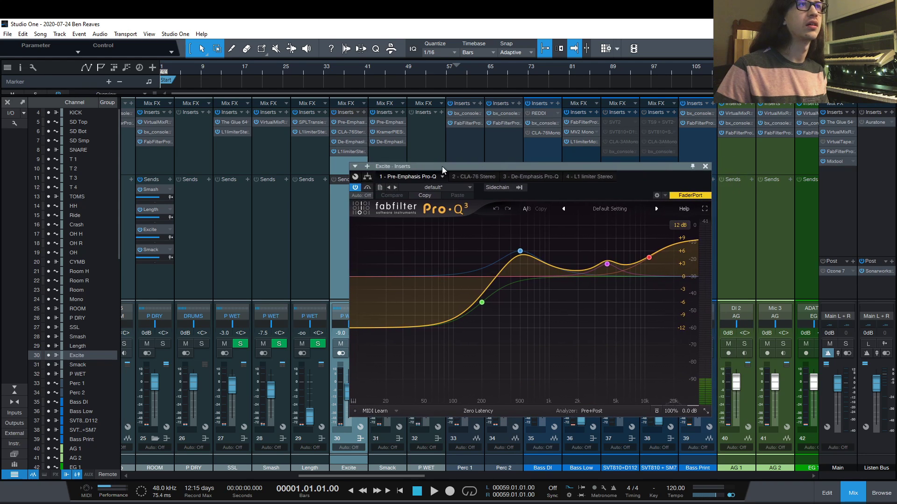
left_click(539, 176)
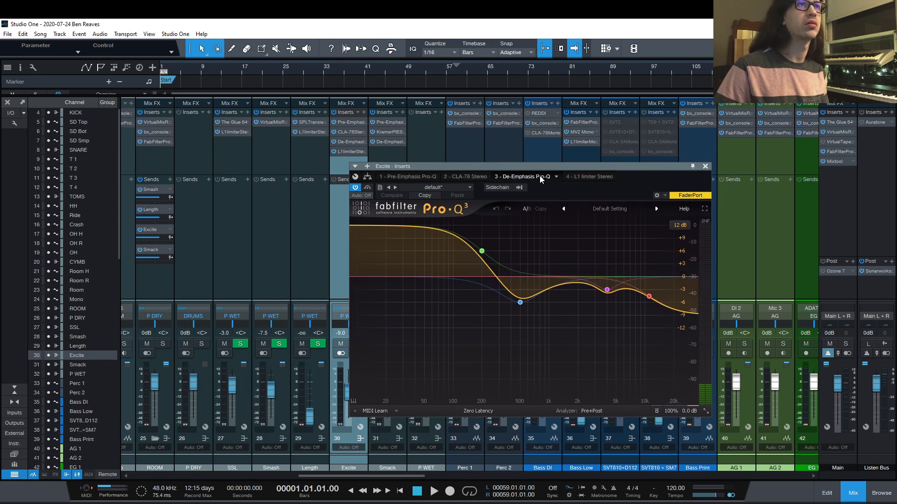
left_click(479, 176)
left_click_drag(482, 164, 476, 162)
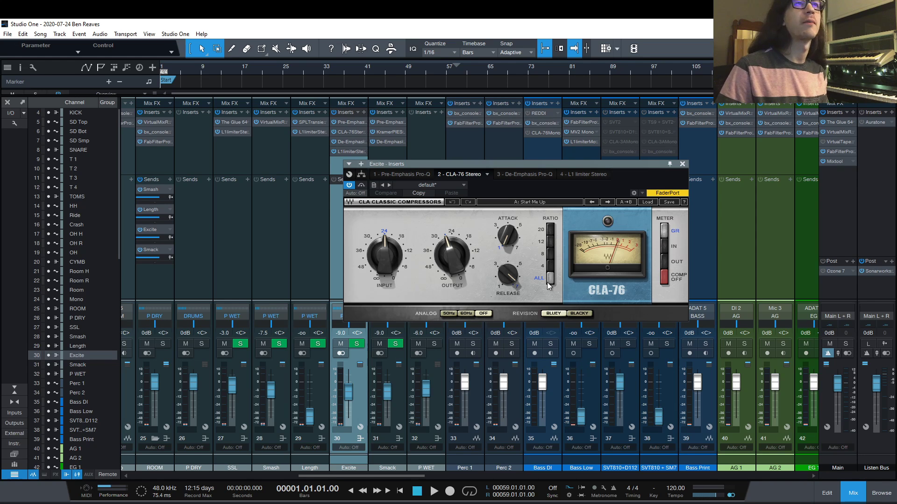
left_click(598, 175)
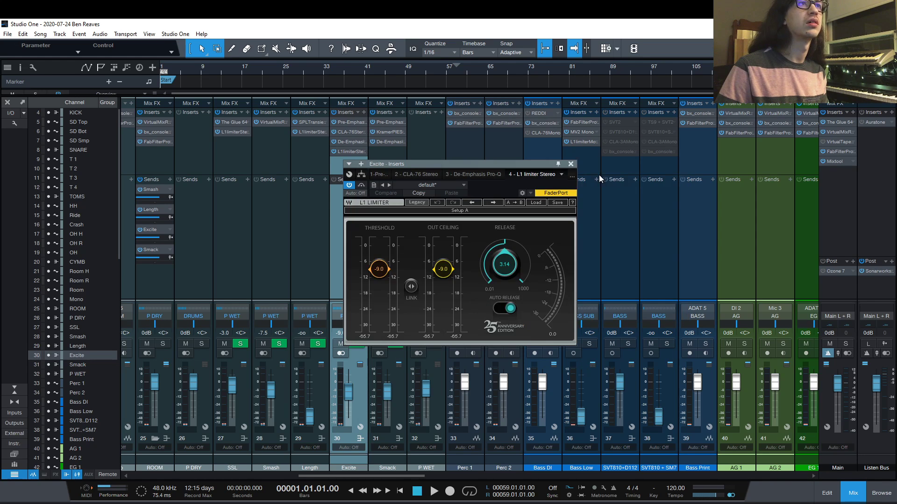
left_click(570, 164)
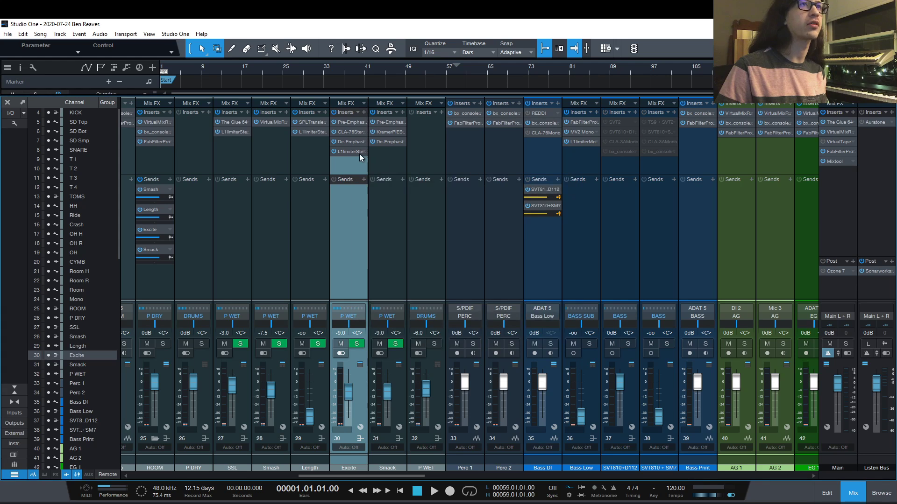
Inspect the Smack channel's insert chain: Pre-Emphasis EQ, Kramer PIE Stereo and De-Emphasis EQ, and close the plug-in window.
left_click(388, 119)
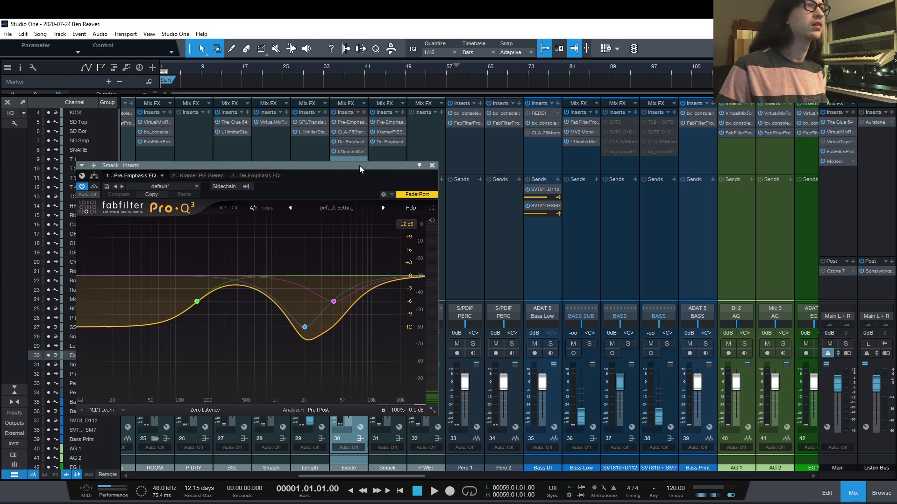
left_click_drag(362, 166, 466, 174)
left_click(388, 133)
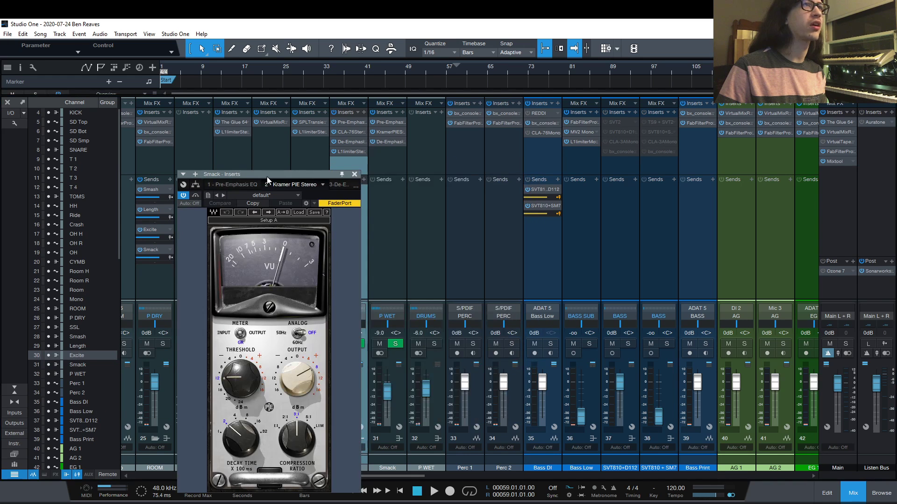
left_click_drag(265, 176, 372, 127)
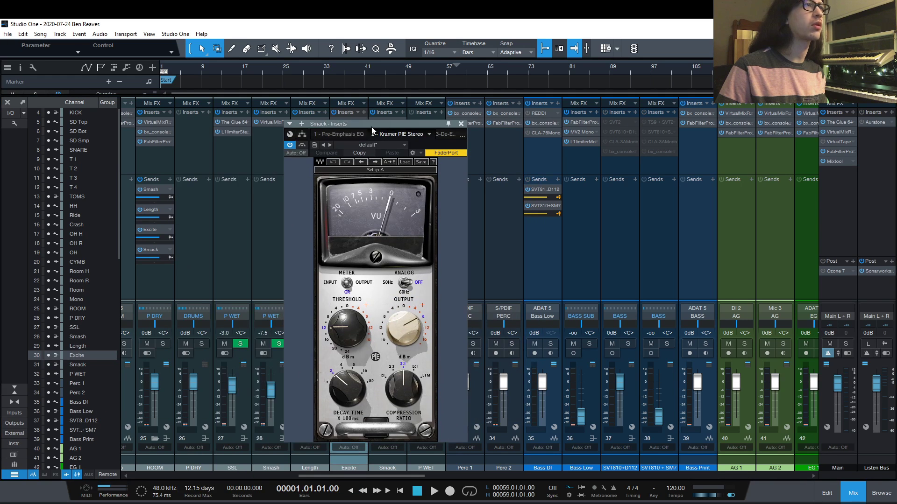
left_click(349, 137)
left_click(450, 138)
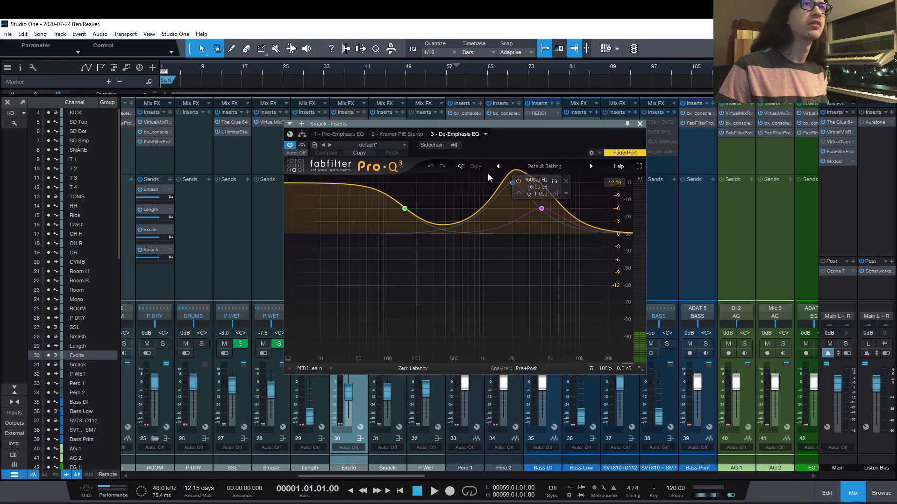
key("Escape")
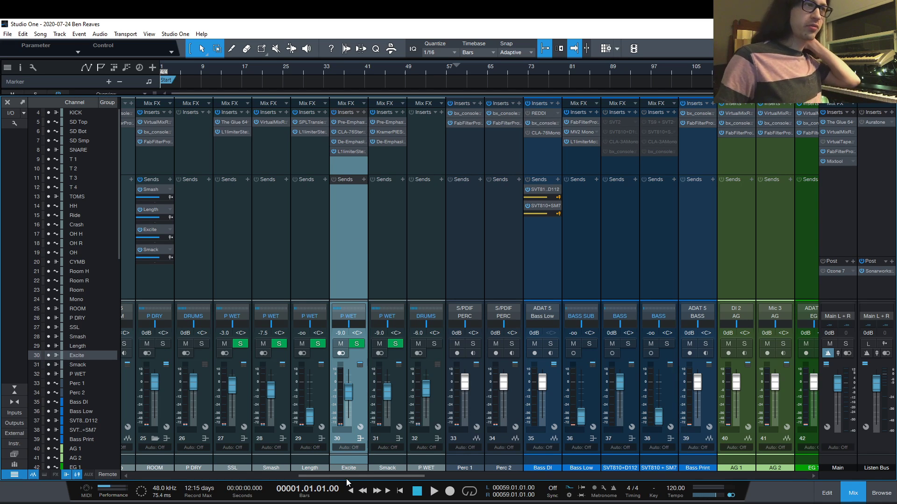
Compare the curves of the Excite channel's Pre-Emphasis Pro-Q and De-Emphasis Pro-Q inserts, and close the plug-in window.
mouse_move(345, 479)
left_mouse_down()
mouse_move(299, 477)
mouse_move(340, 475)
left_mouse_up()
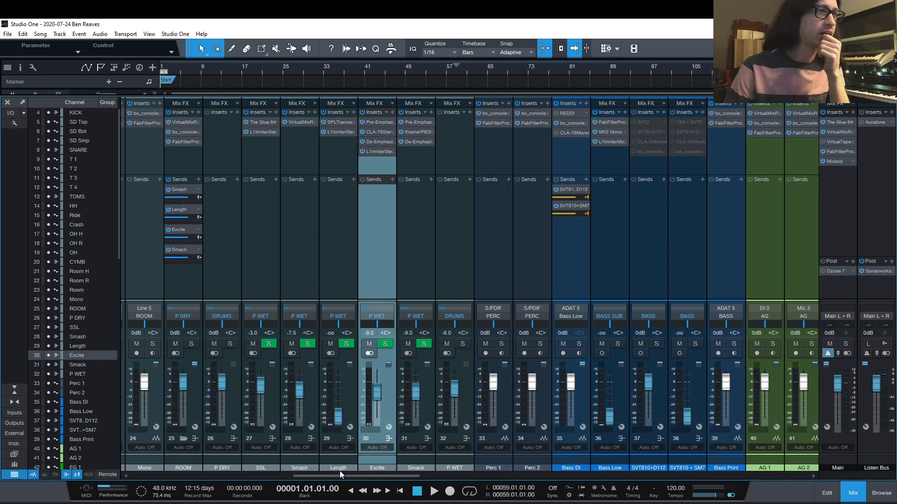
left_click(373, 115)
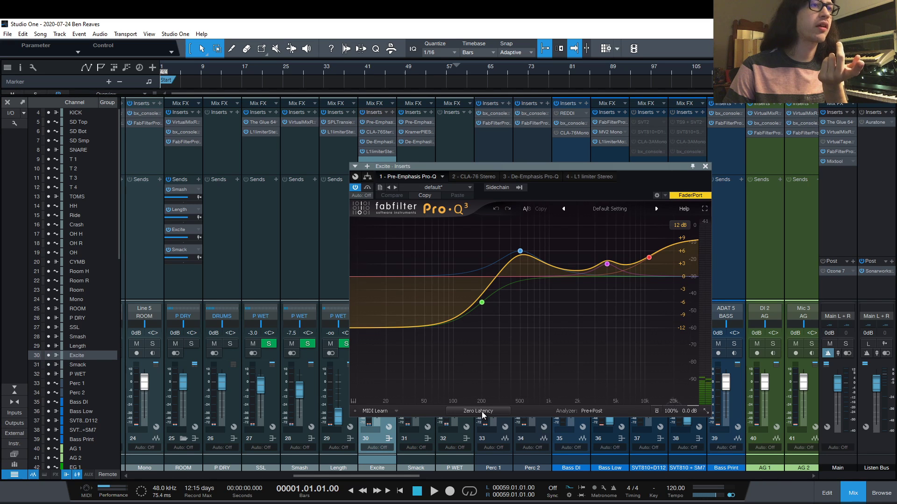
left_click(533, 176)
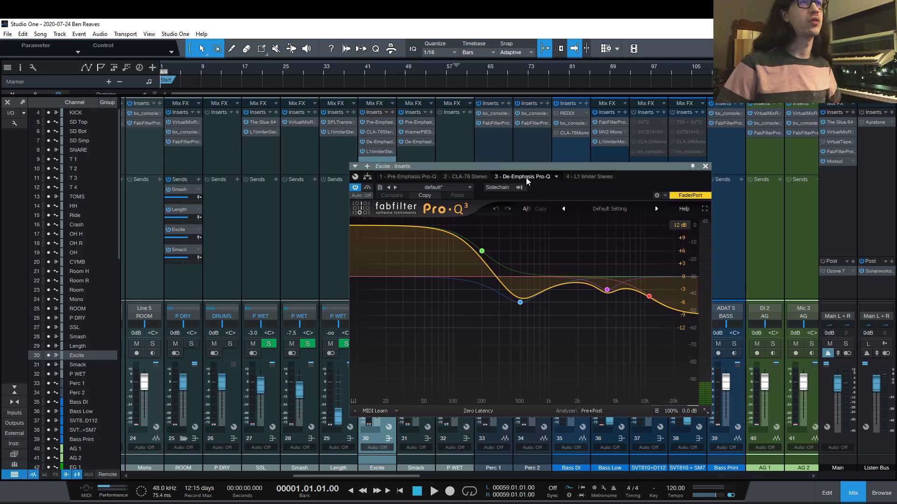
left_click(704, 167)
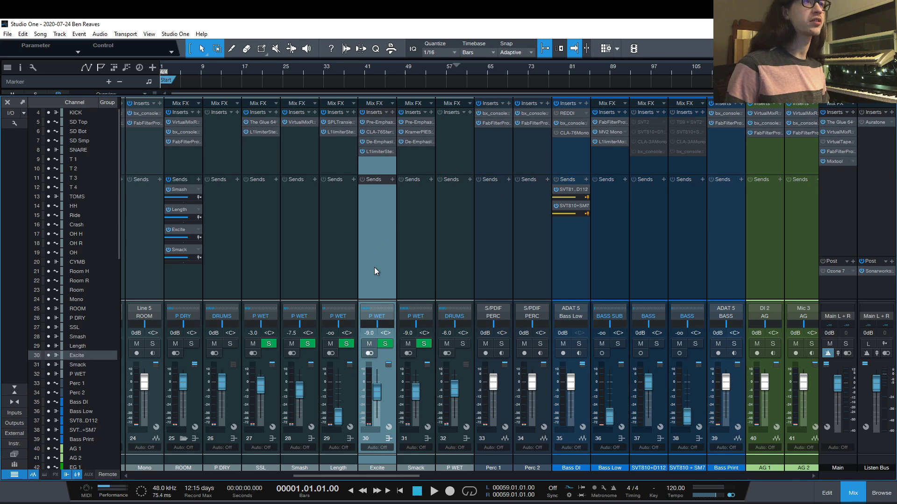
Open the Excite channel's macro controls and place them beside its Pre-Emphasis Pro-Q window.
left_click(389, 427)
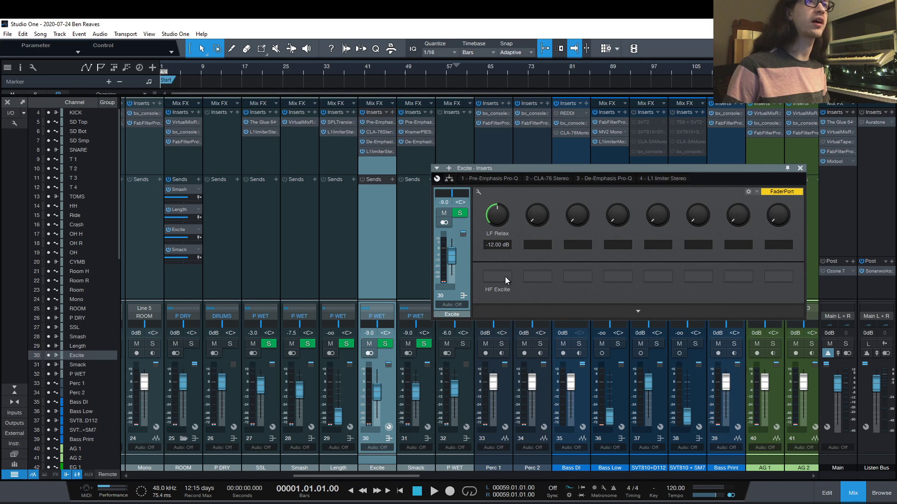
left_click_drag(787, 171, 521, 233)
left_click(375, 122)
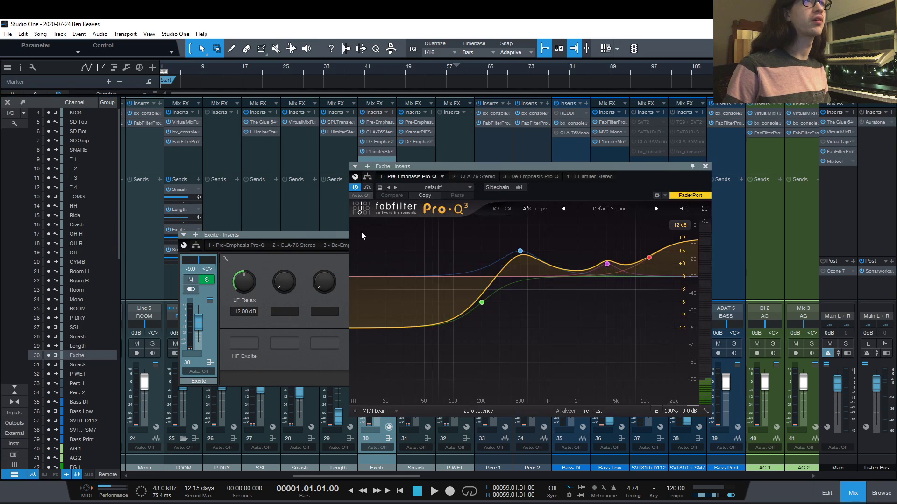
left_click_drag(446, 167, 495, 125)
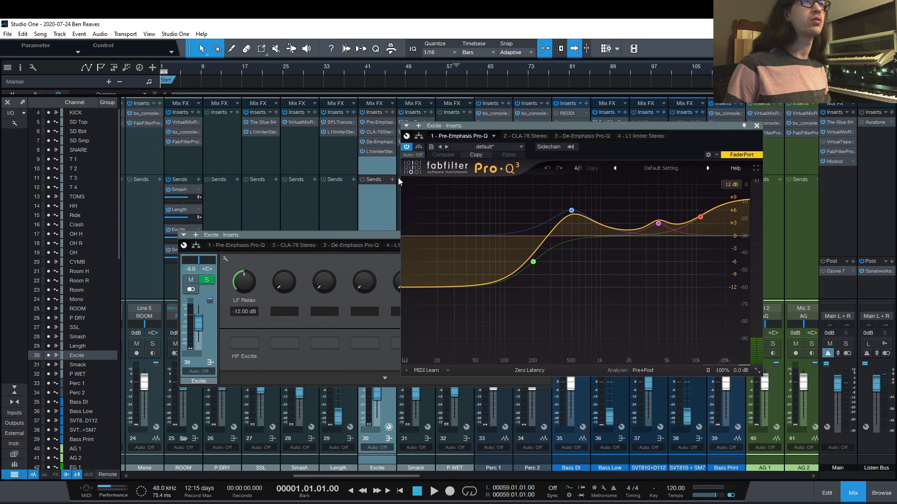
Toggle the HF Excite macro off and back on while checking the high-shelf band in the De-Emphasis Pro-Q.
left_click(248, 345)
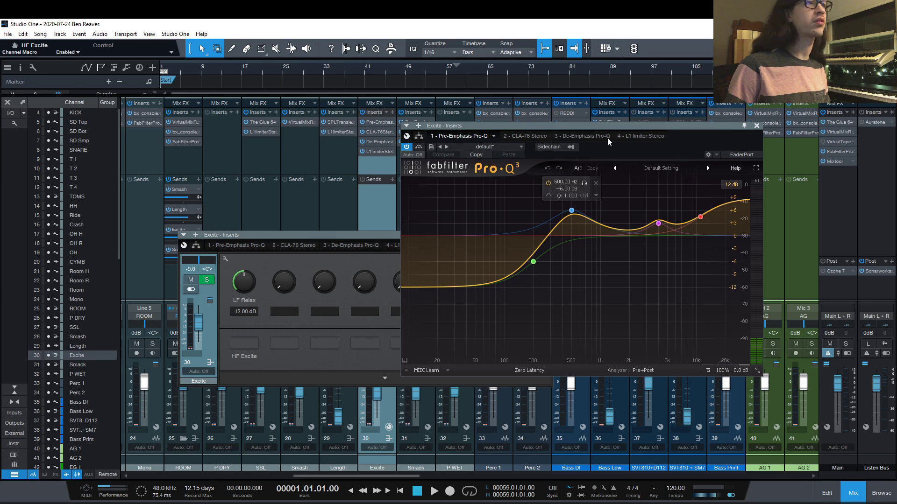
left_click(594, 136)
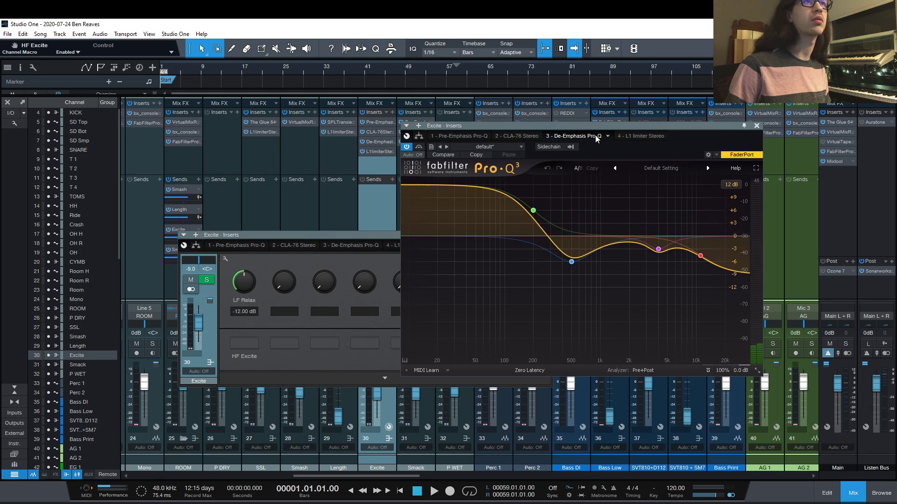
left_click(250, 343)
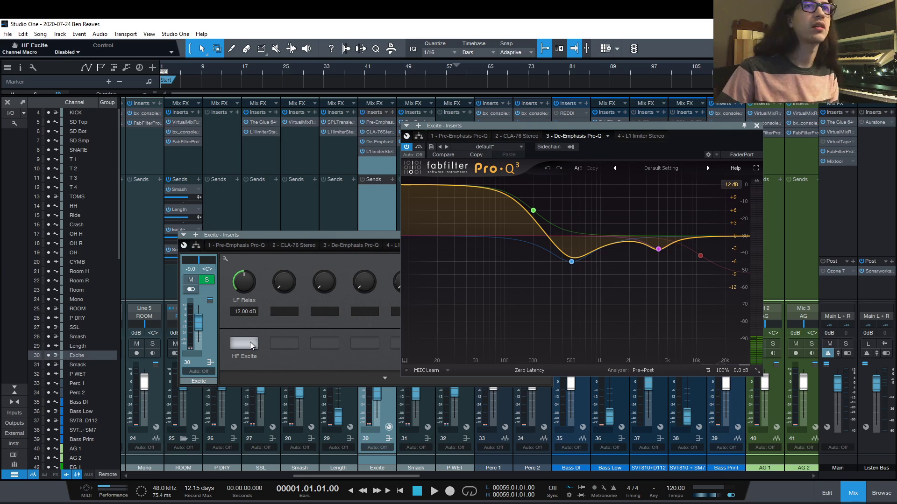
mouse_move(685, 258)
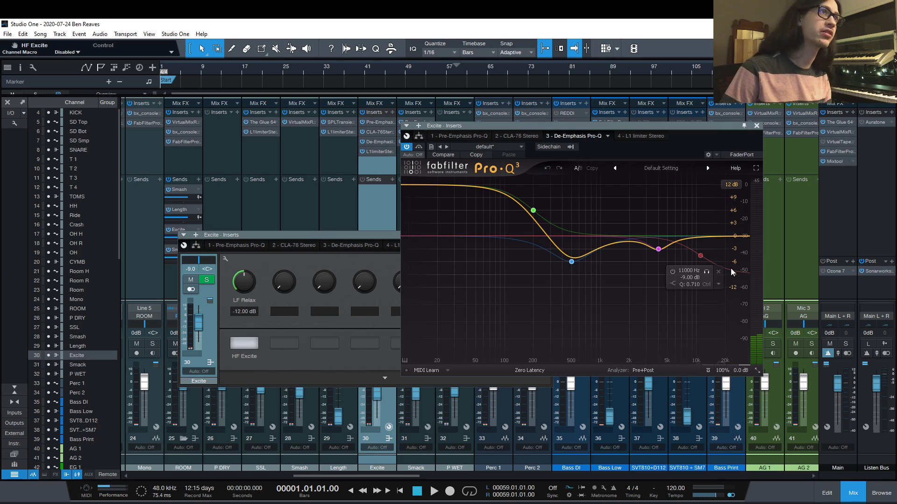
left_click(252, 348)
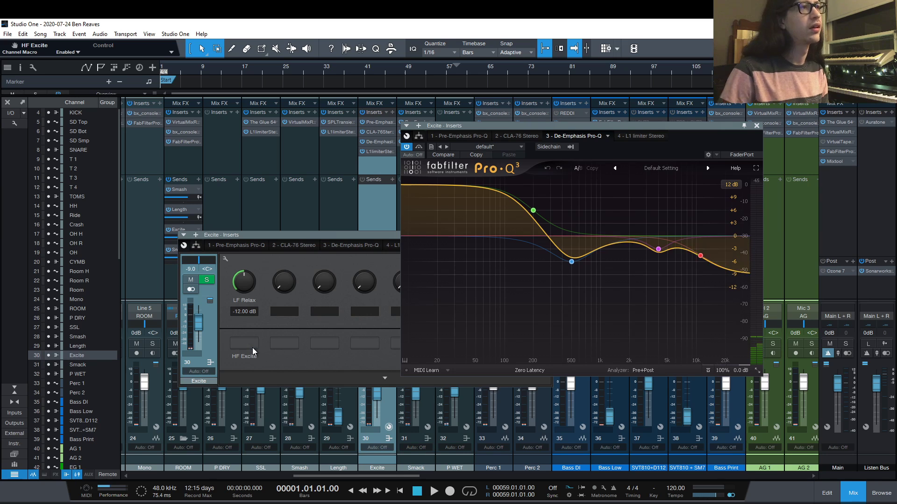
Try the LF Relax macro at -24 dB against the Pre-Emphasis Pro-Q curve and reset it to -12 dB.
left_click_drag(302, 236, 291, 284)
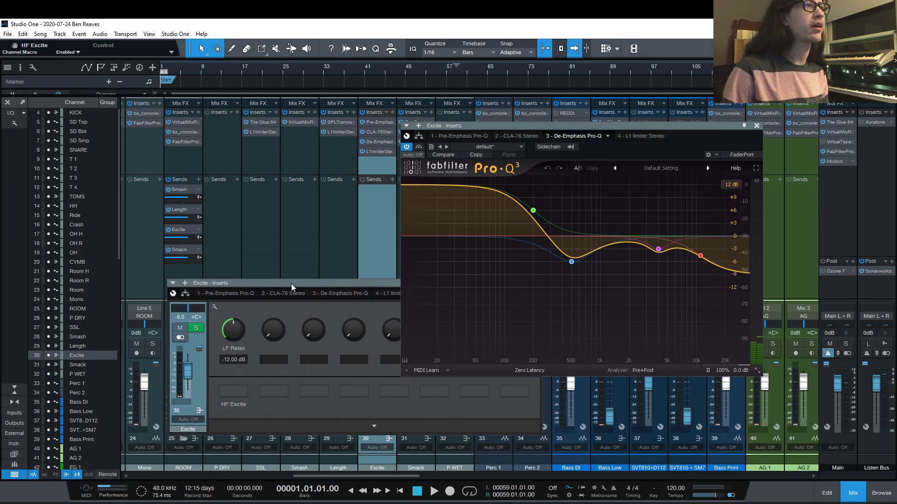
left_click_drag(232, 321, 236, 282)
left_click(474, 136)
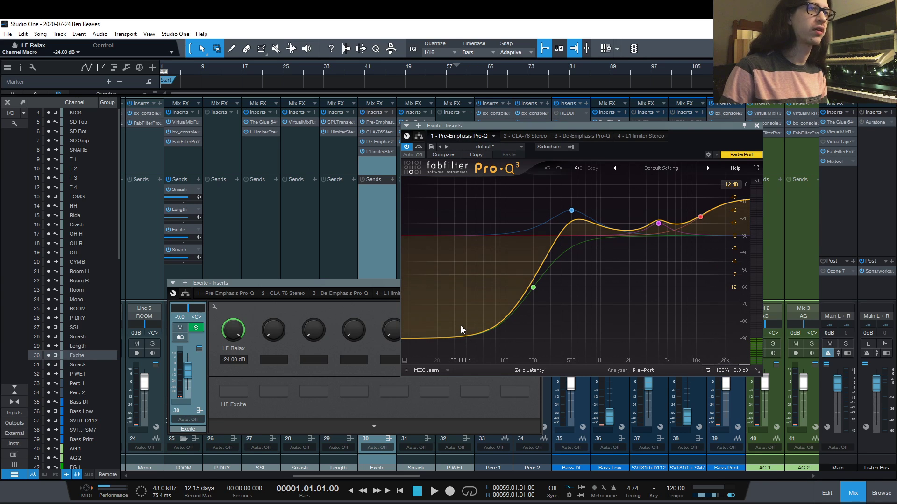
left_click_drag(236, 332, 252, 307)
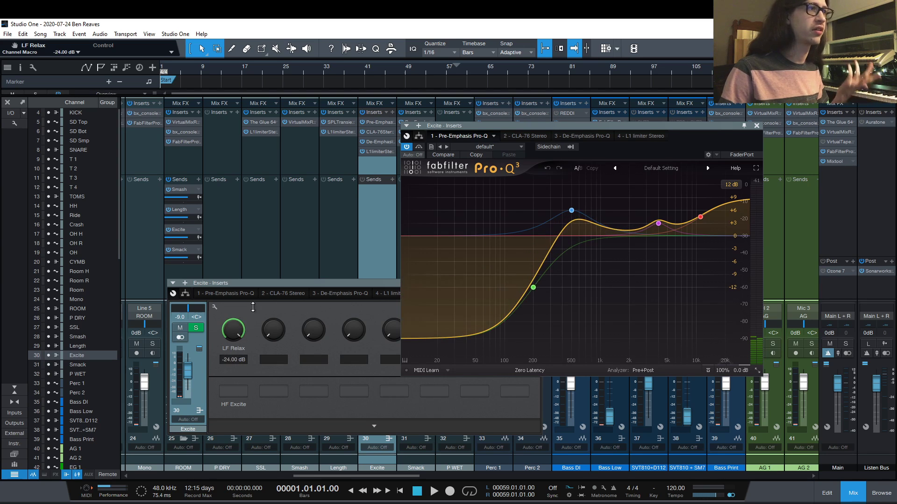
double_click(233, 334)
mouse_move(299, 283)
left_mouse_down()
mouse_move(298, 318)
mouse_move(290, 298)
left_mouse_up()
Inspect the low-shelf band of the Excite channel's Pre-Emphasis Pro-Q and close the plug-in window.
mouse_move(533, 262)
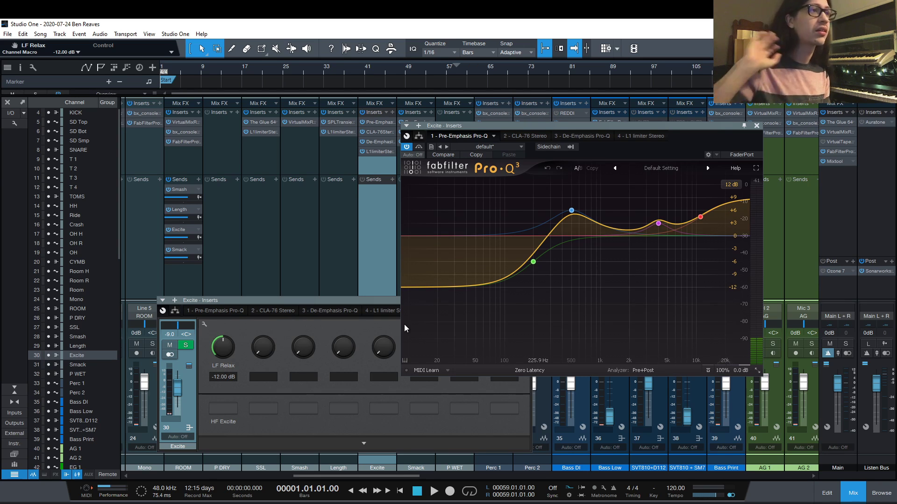
mouse_move(517, 278)
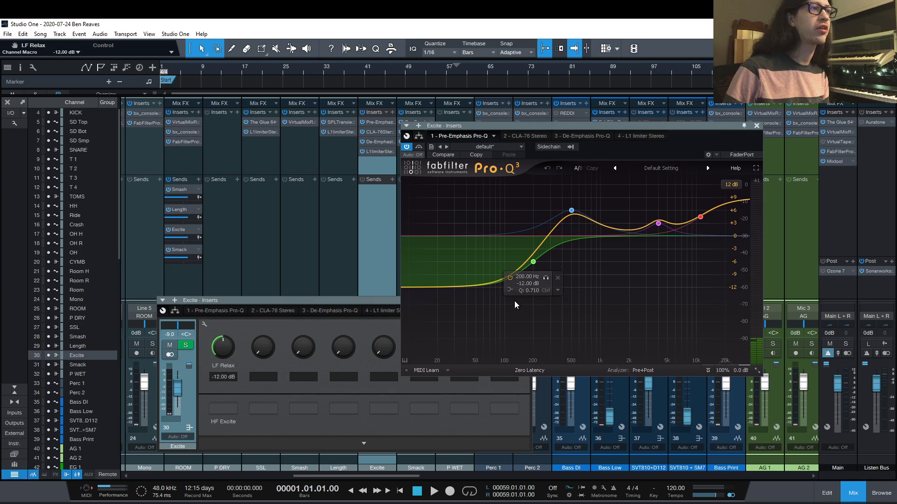
left_click(526, 300)
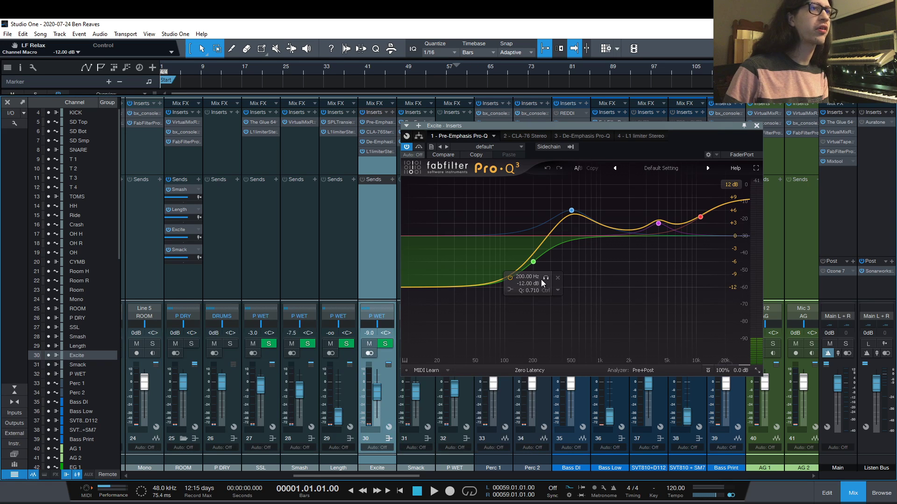
left_click(756, 126)
Review the parallel drum channels by selecting the SSL channel and the P WET bus they feed.
left_click(407, 265)
left_click(388, 262)
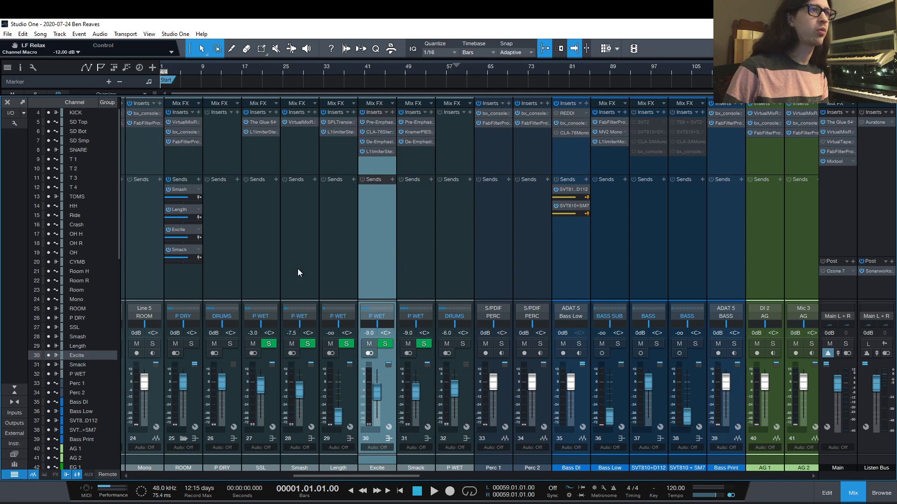
left_click(283, 269)
left_click(267, 270)
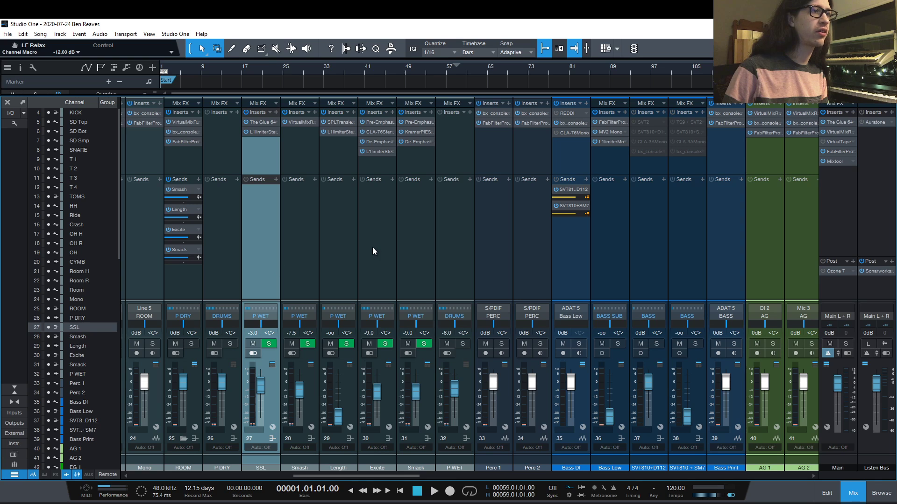
left_click(453, 310)
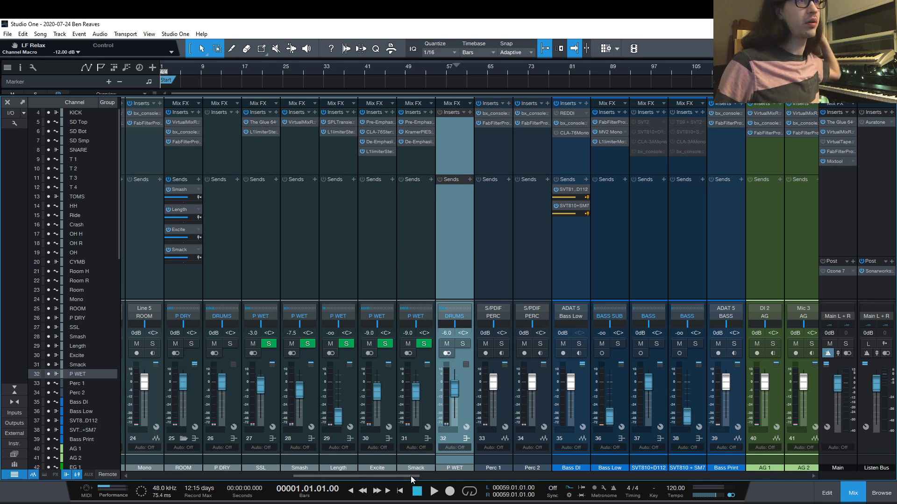
Inspect the Bass DI channel's REDDI, bx_console SSL 4000 E and CLA-76 Mono inserts, and close the plug-in window.
left_click_drag(410, 475, 461, 433)
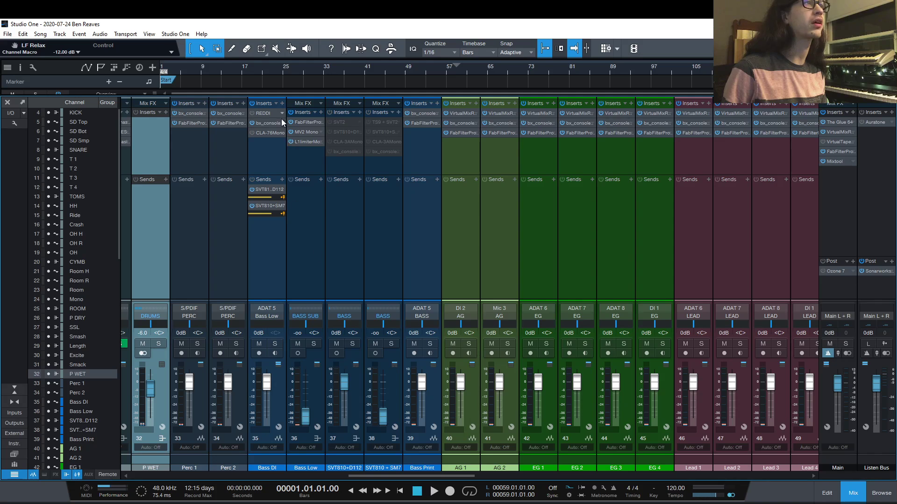
left_click(268, 114)
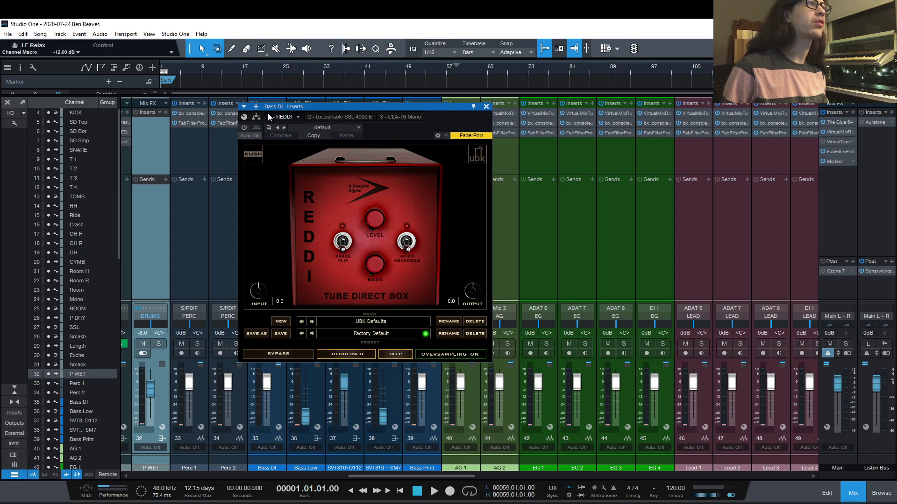
left_click_drag(279, 116, 401, 146)
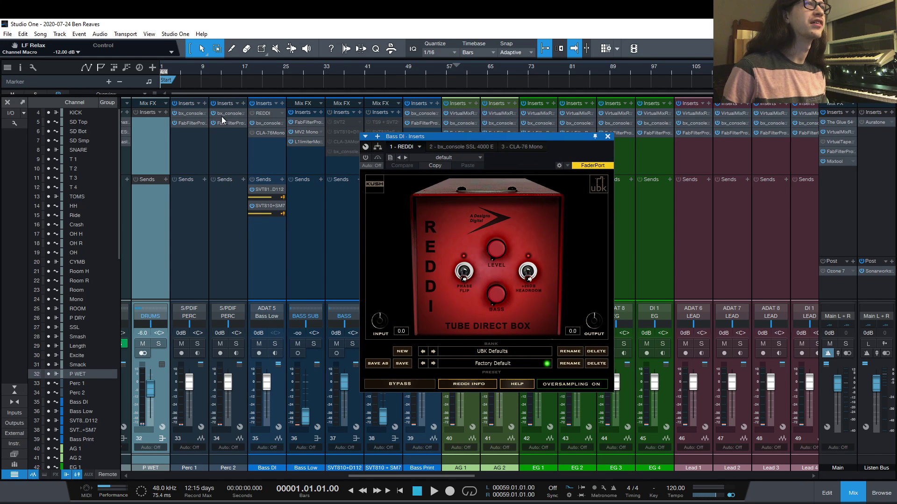
left_click(264, 125)
left_click(264, 125)
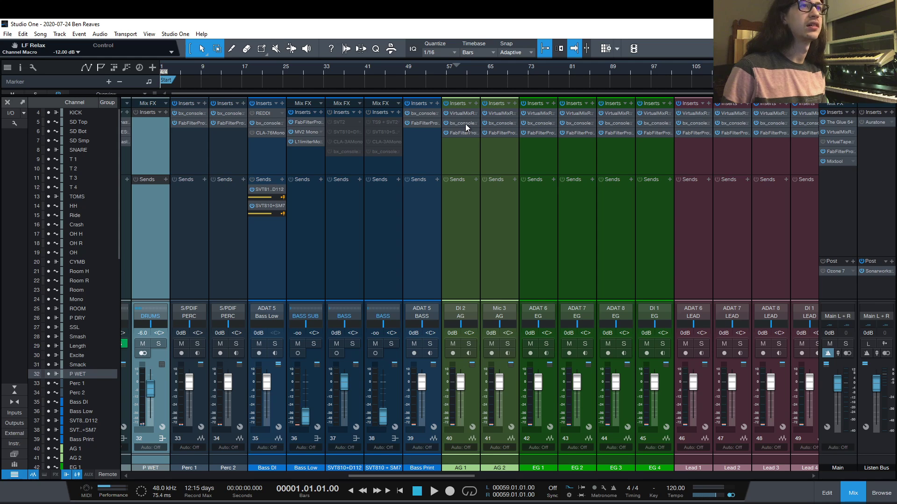
left_click(264, 132)
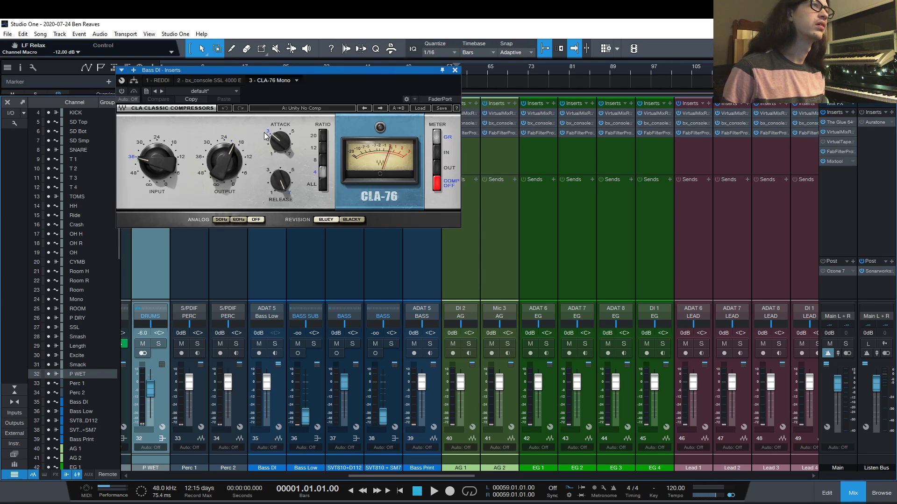
left_click(455, 70)
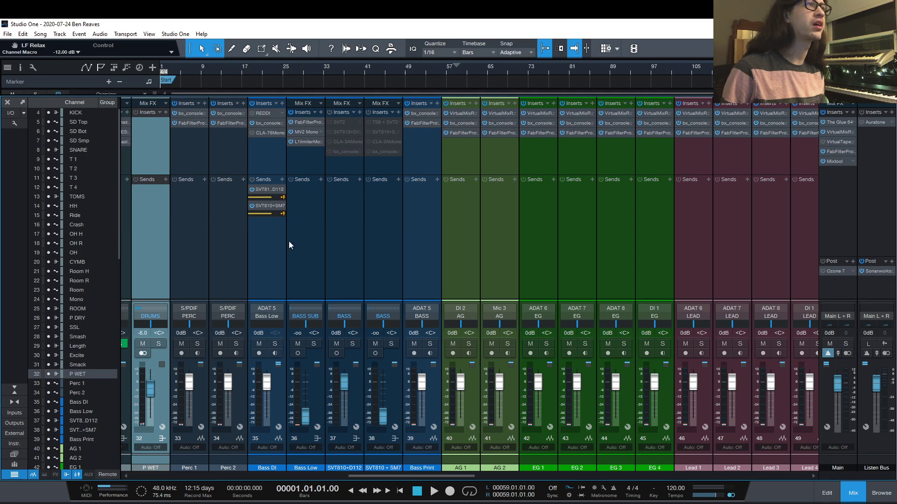
Select the SVT810+D112 and SVT810+SM7 bass channels together and reactivate their disabled insert plug-ins.
left_click(344, 250)
left_click(377, 240, "shift")
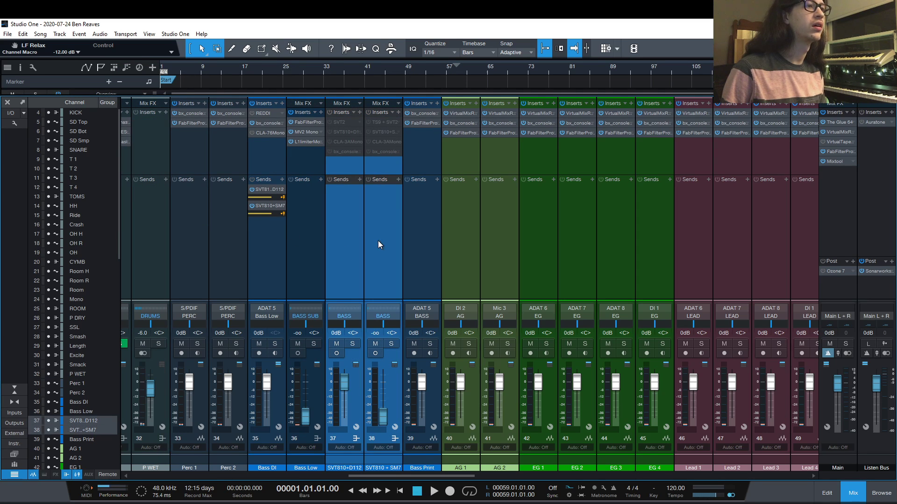
left_click(354, 112)
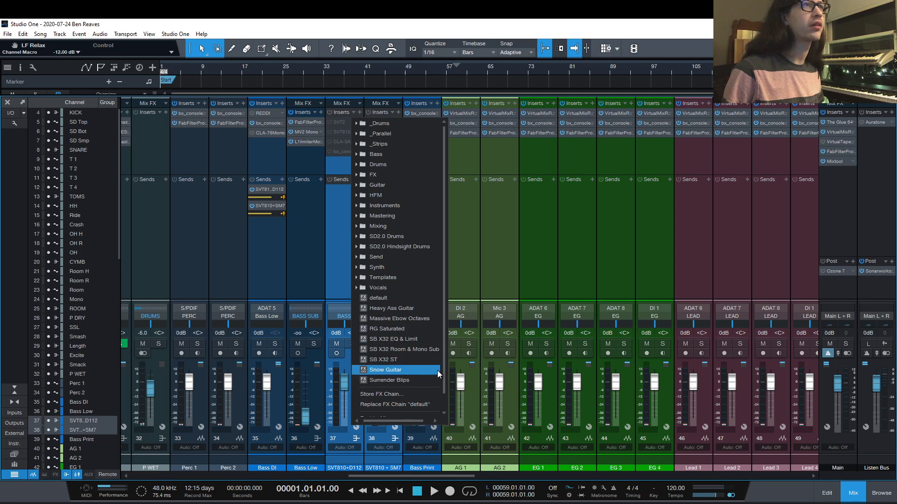
left_click(406, 402)
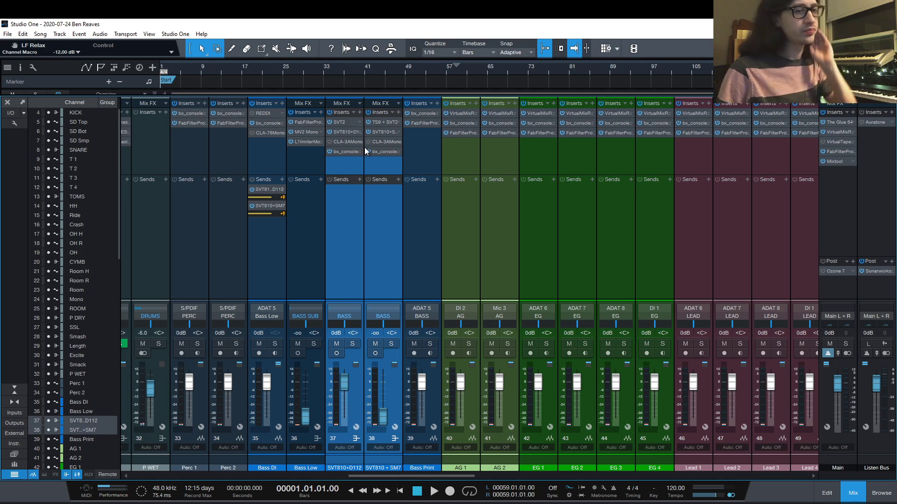
Inspect the SVT810+D112 channel's Guitar Rig bass amp and its Open Air cabinet impulse response, and close the plug-in window.
left_click(340, 122)
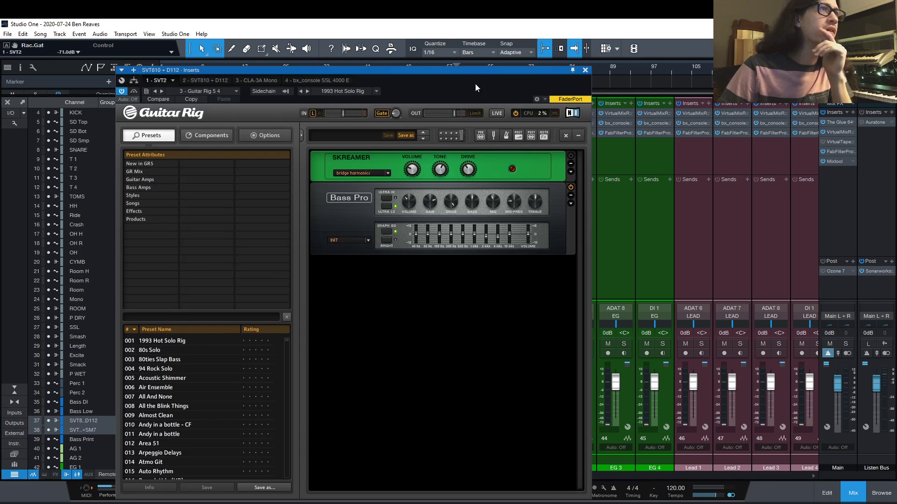
left_click_drag(465, 69, 464, 55)
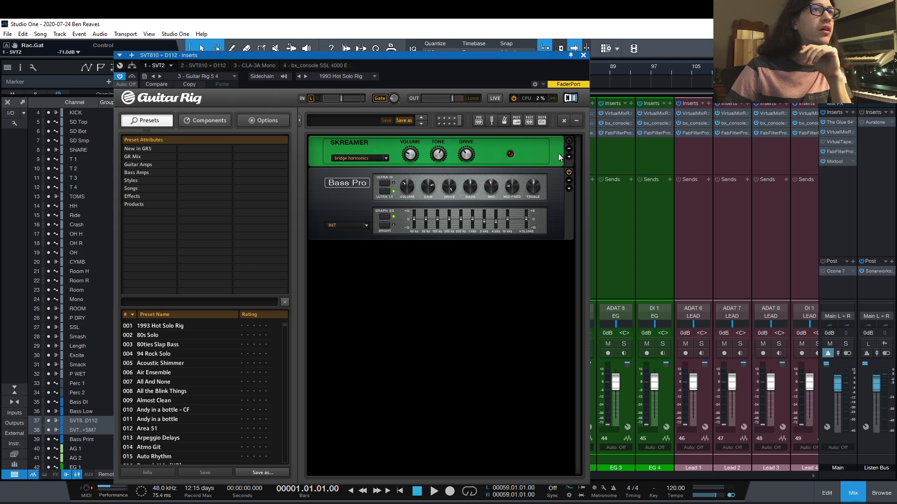
left_click(552, 205)
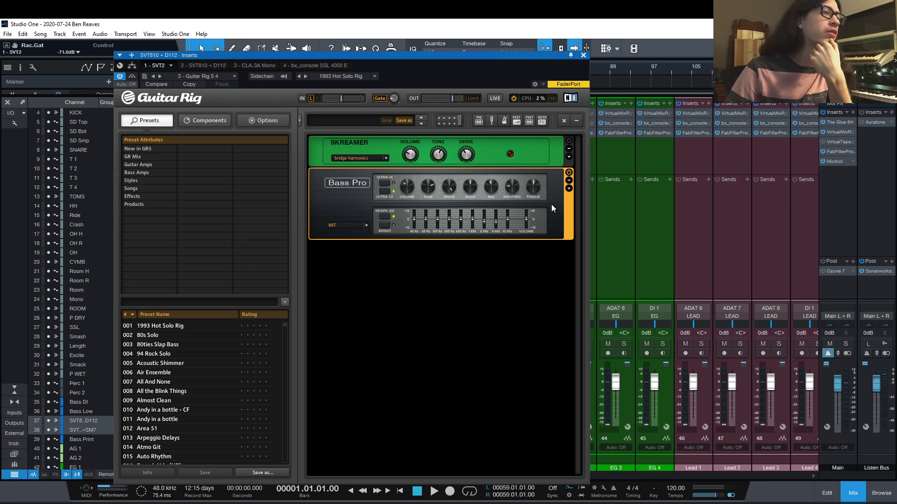
left_click(210, 67)
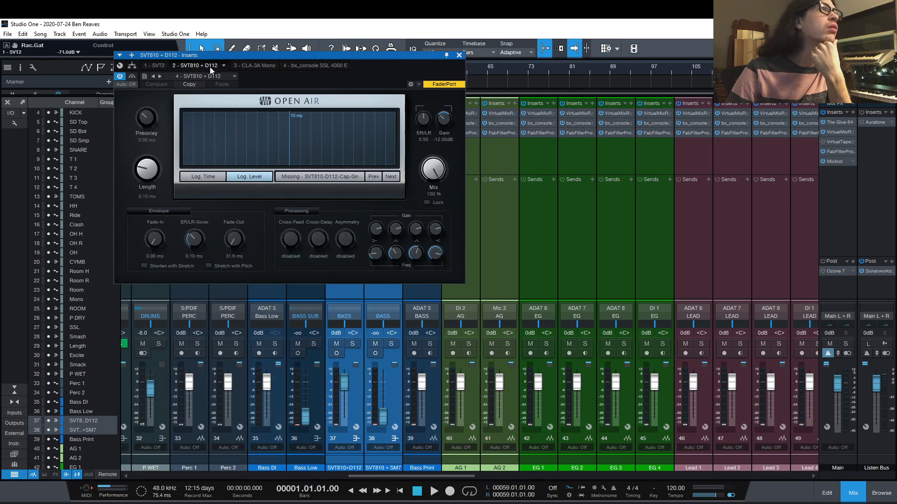
left_click_drag(222, 55, 335, 137)
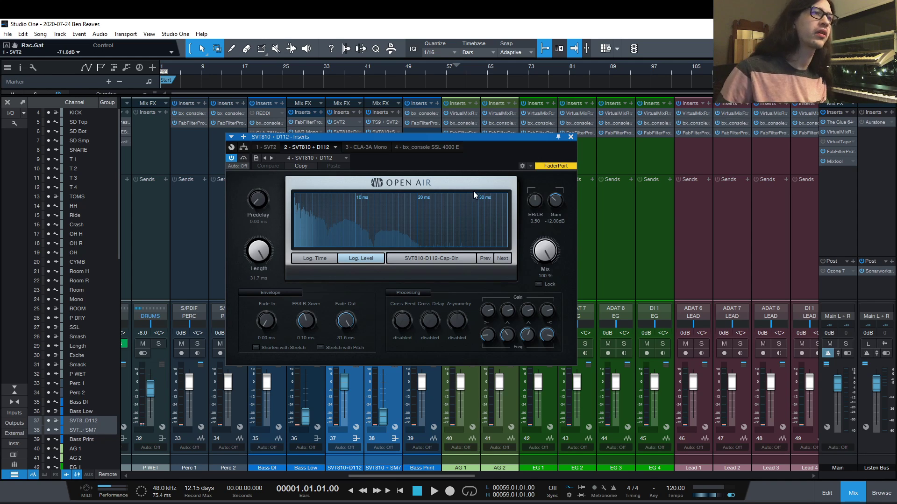
left_click(571, 137)
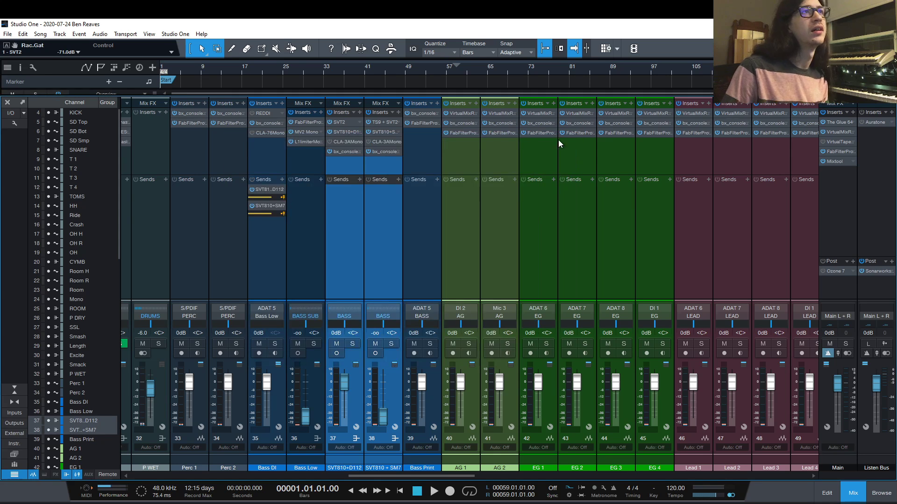
Inspect the SVT810+D112 channel's CLA-3A Mono and bx_console SSL 4000 E inserts, closing each plug-in window.
left_click(344, 144)
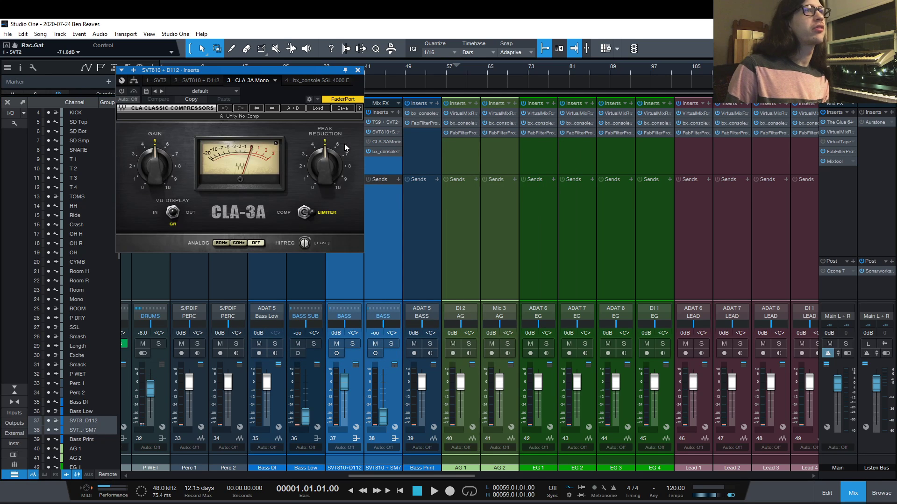
left_click(355, 72)
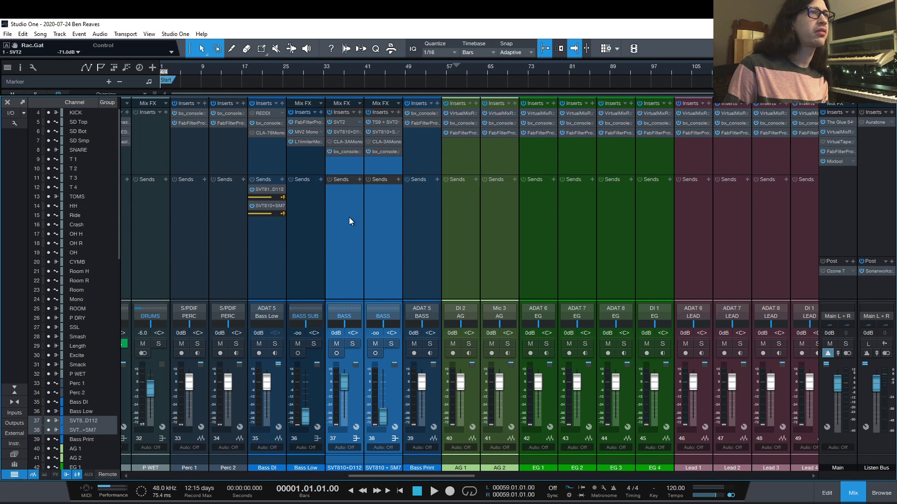
left_click(343, 152)
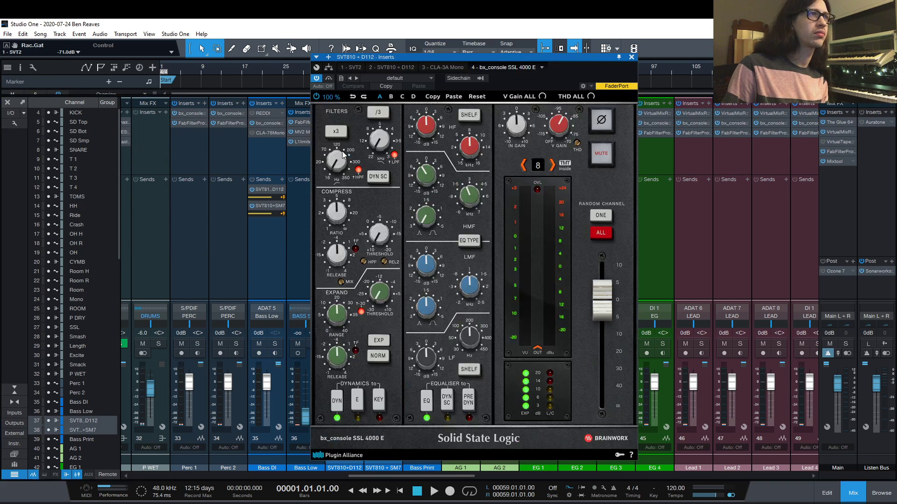
left_click(631, 57)
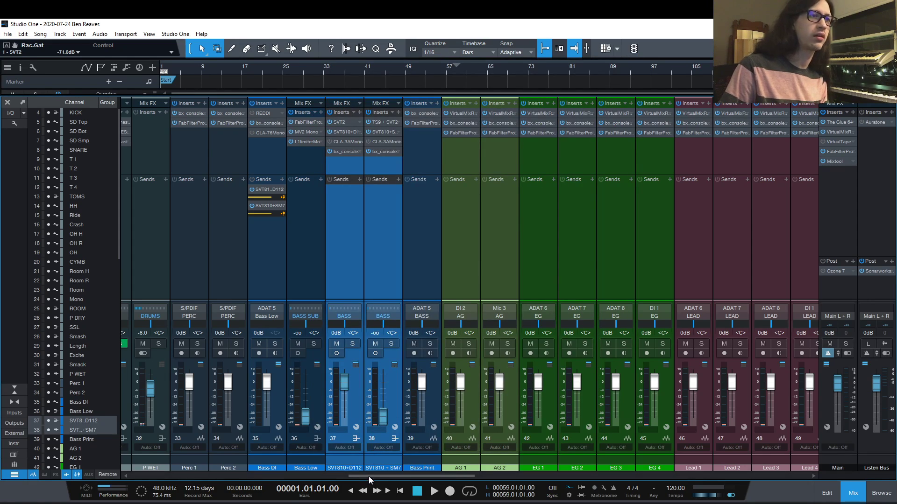
Switch off the FG-401 module in the BASS bus's Virtual Mix Rack and close the plug-in window.
left_click_drag(369, 477, 655, 465)
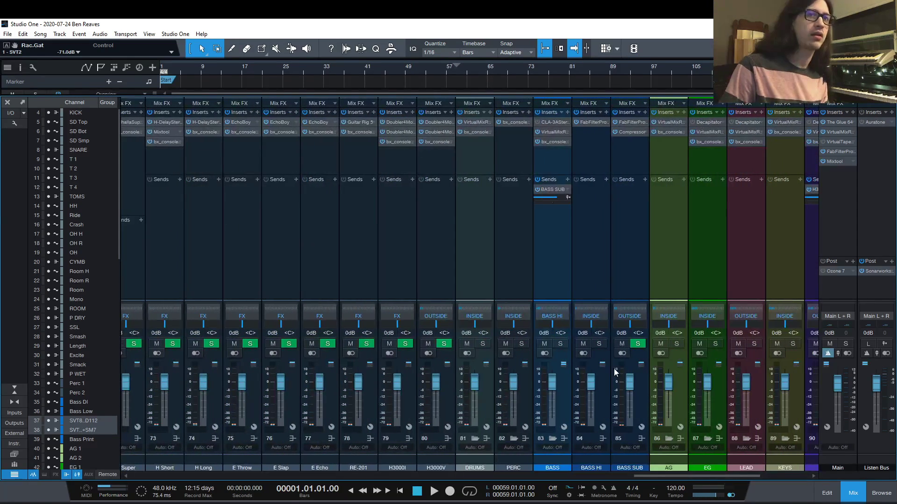
left_click(549, 134)
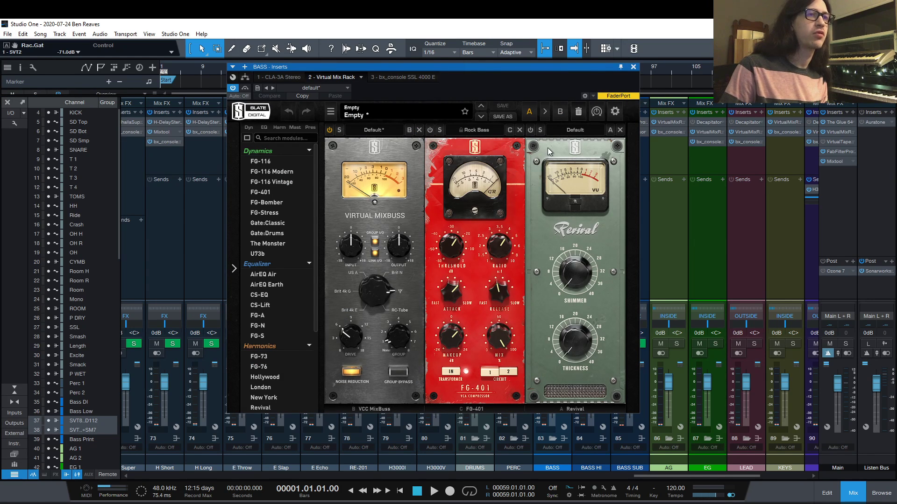
left_click(430, 130)
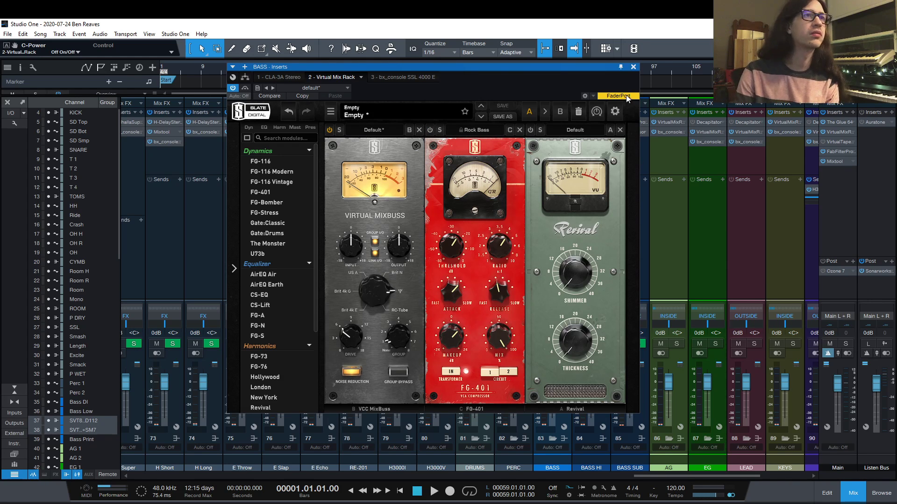
left_click(633, 67)
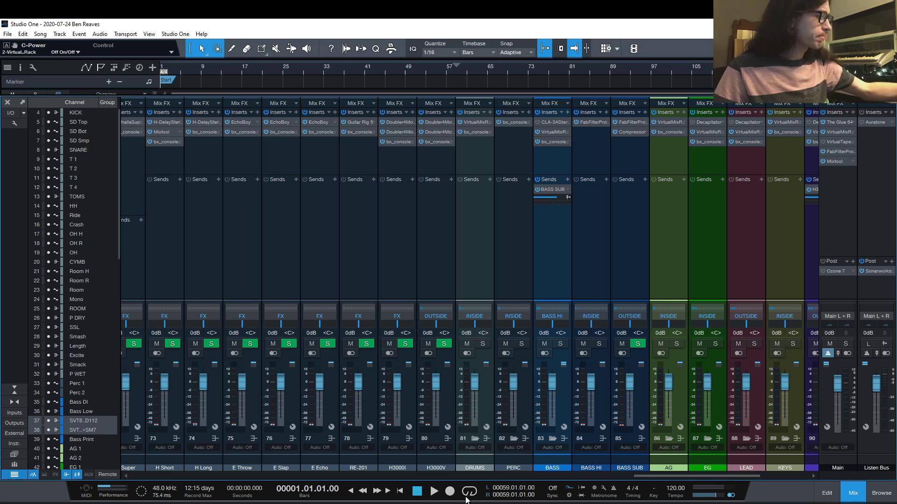
Inspect the Bass Low channel's FabFilter Pro-Q 3, MV2 Mono and L1 limiter Mono inserts, and close the plug-in window.
left_click_drag(661, 477, 354, 475)
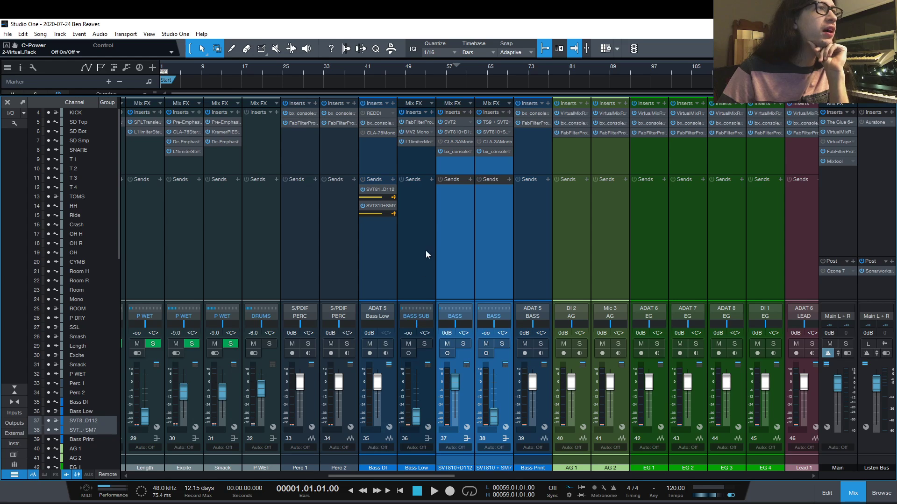
left_click(429, 197)
left_click(422, 123)
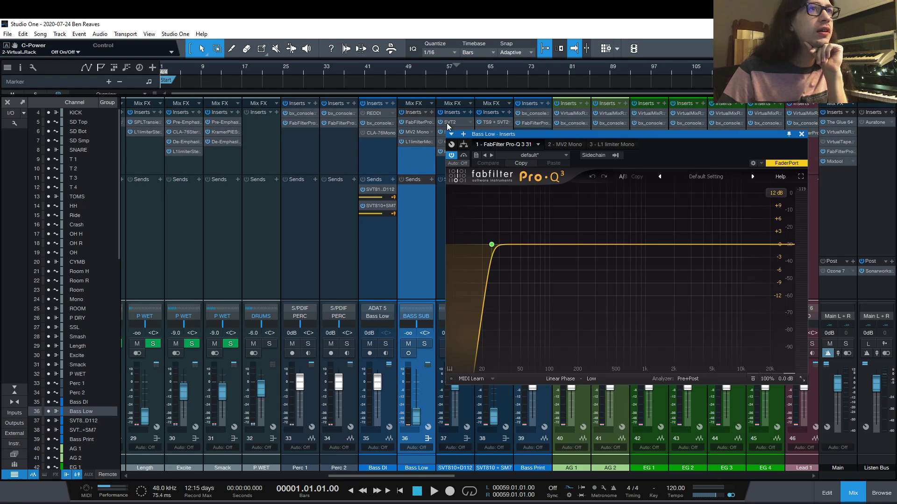
left_click_drag(525, 138, 401, 190)
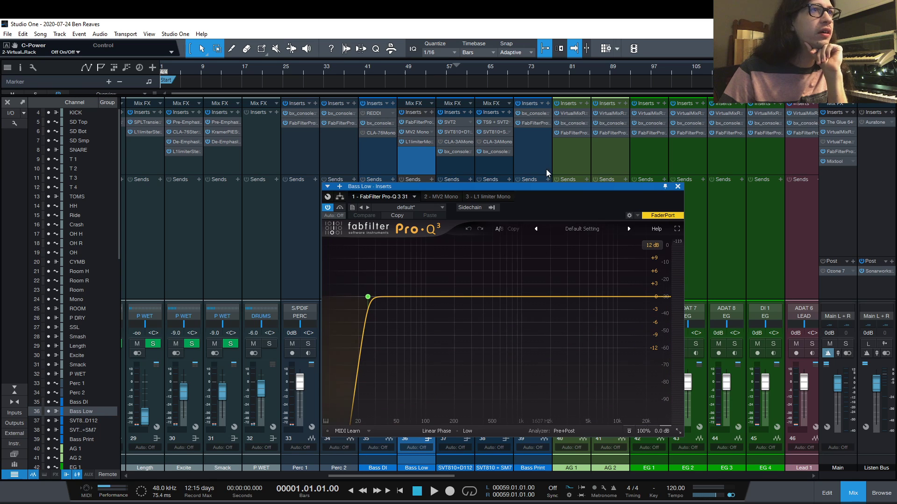
left_click(428, 197)
left_click(475, 197)
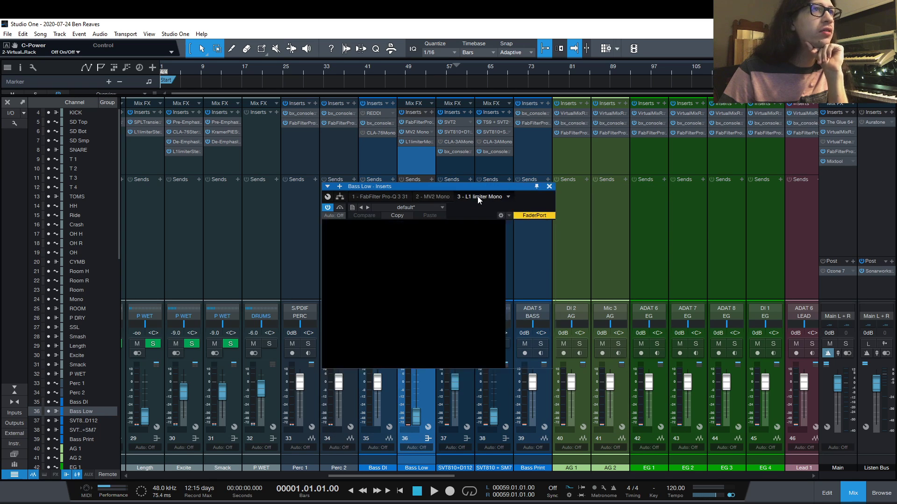
left_click(550, 186)
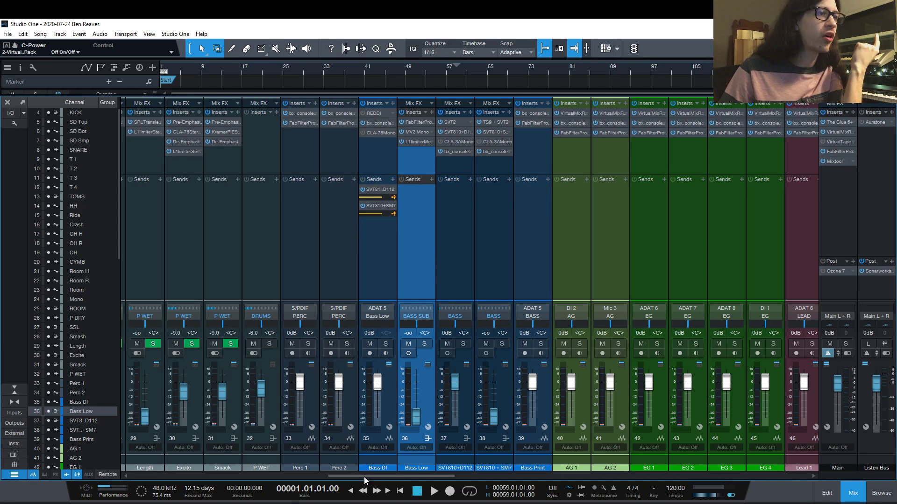
Compare the FabFilter Pro-Q 3 filter curves on the BASS SUB and BASS HI buses, and close the plug-in window.
left_click_drag(363, 477, 674, 443)
left_click(609, 244)
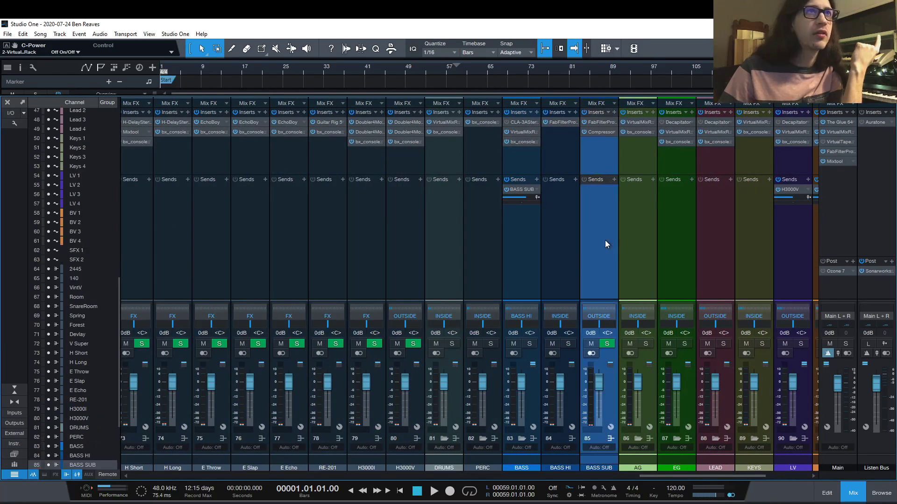
left_click(607, 123)
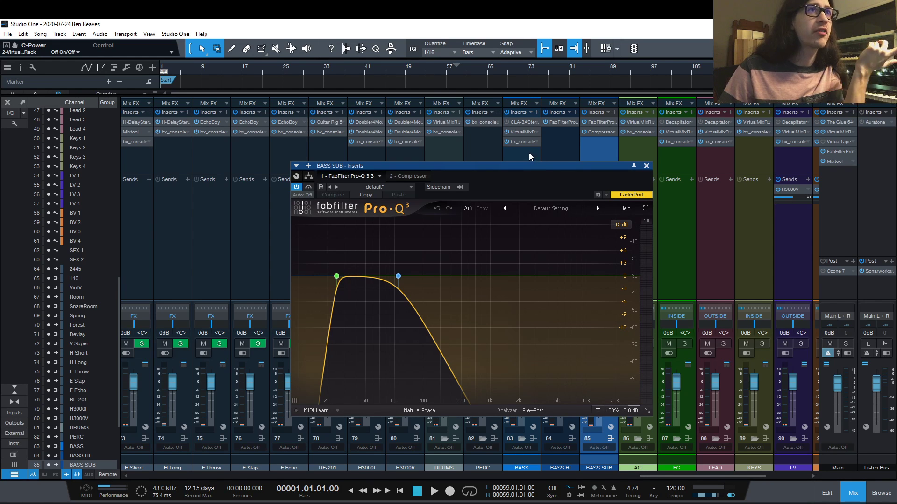
left_click(565, 133)
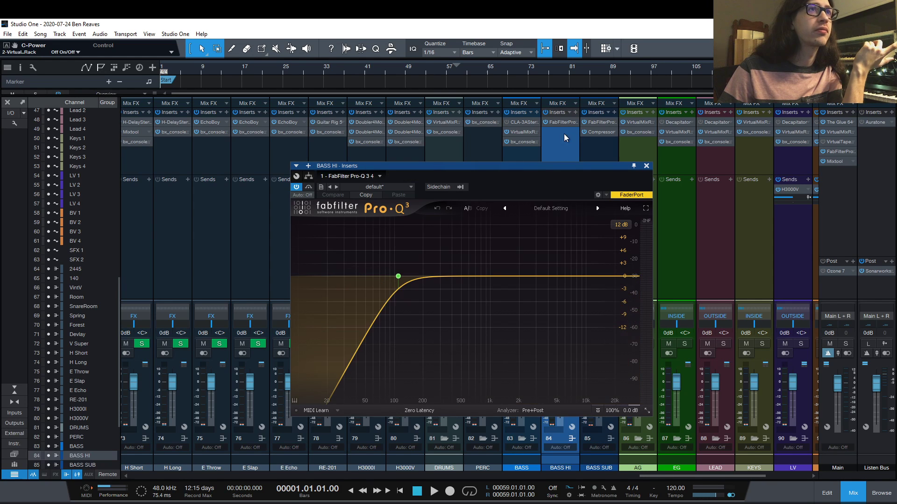
left_click(593, 147)
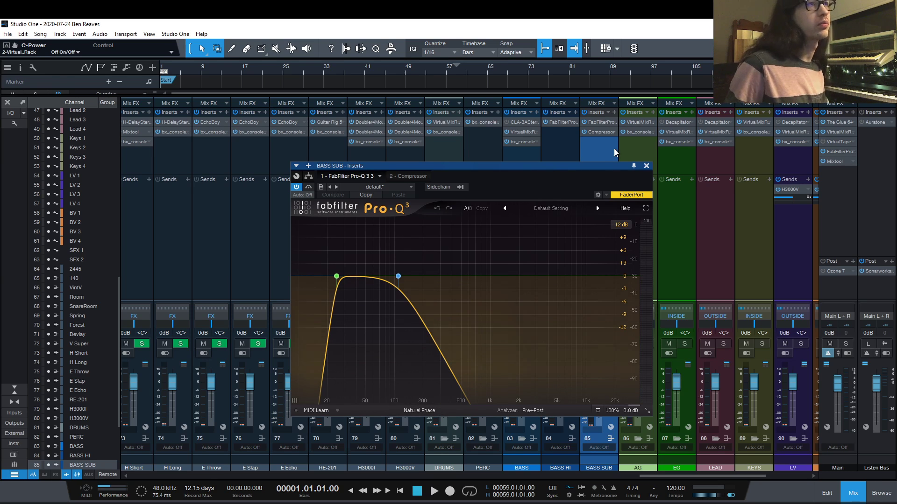
left_click(646, 166)
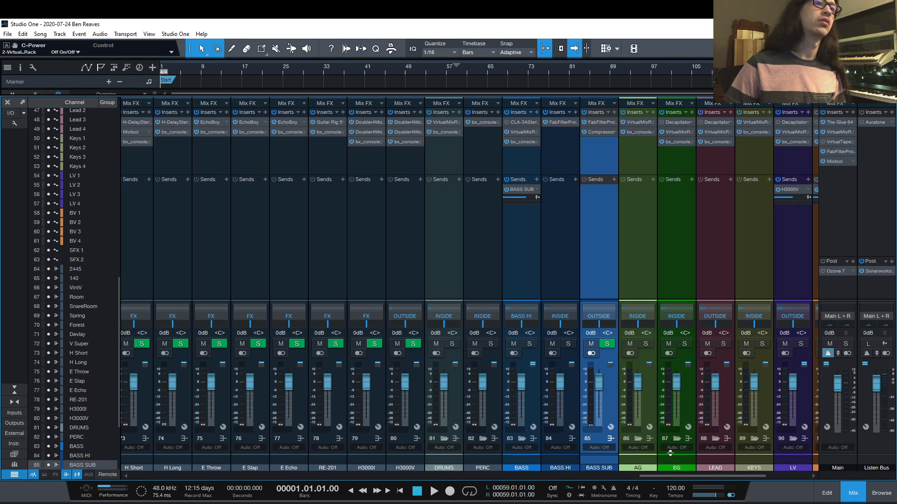
Review the bass bus routing by selecting the BASS HI bus and the INSIDE bus it feeds.
left_click(568, 281)
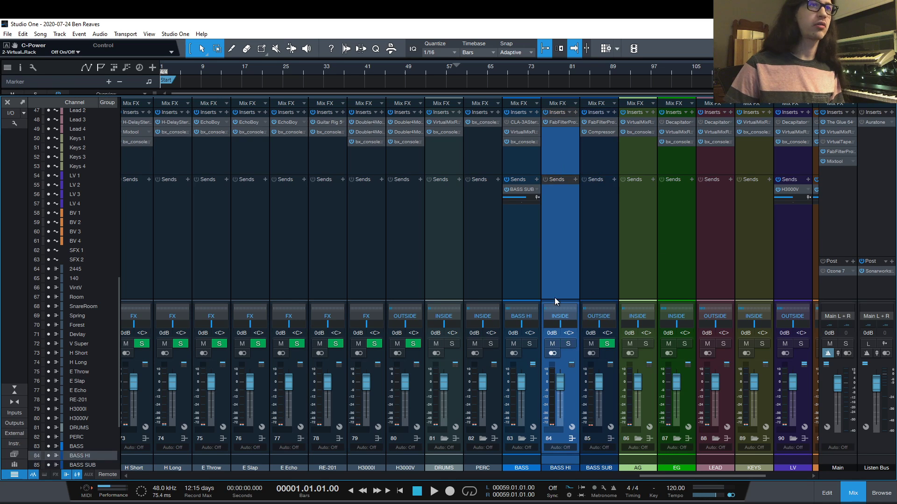
left_click_drag(653, 478, 705, 475)
left_click(715, 249)
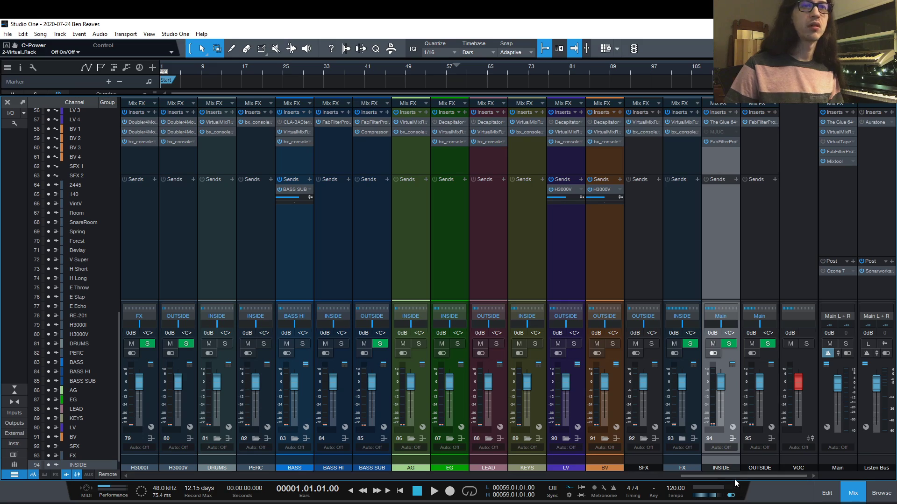
Return to the bass channels and select Bass Low, SVT810+D112 and SVT810+SM7 in turn to review their routing.
left_click_drag(734, 477, 376, 480)
left_click(588, 469)
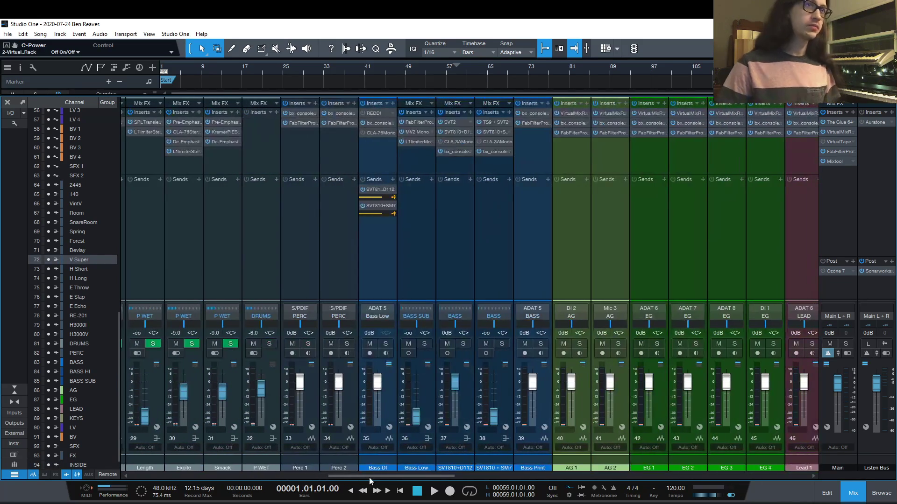
left_click(429, 244)
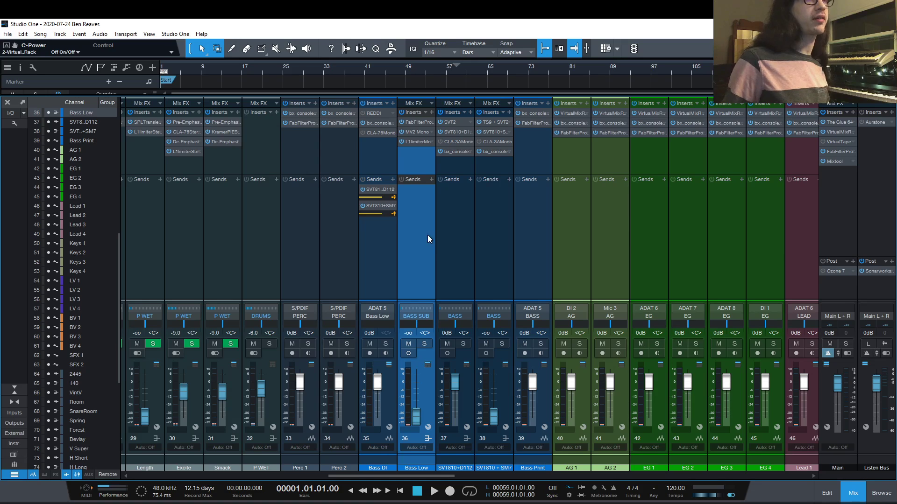
left_click(452, 237)
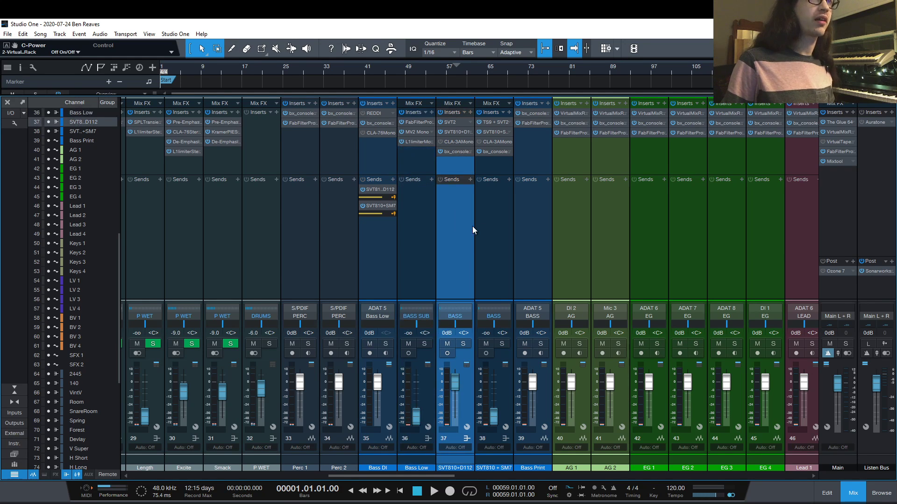
left_click(482, 227)
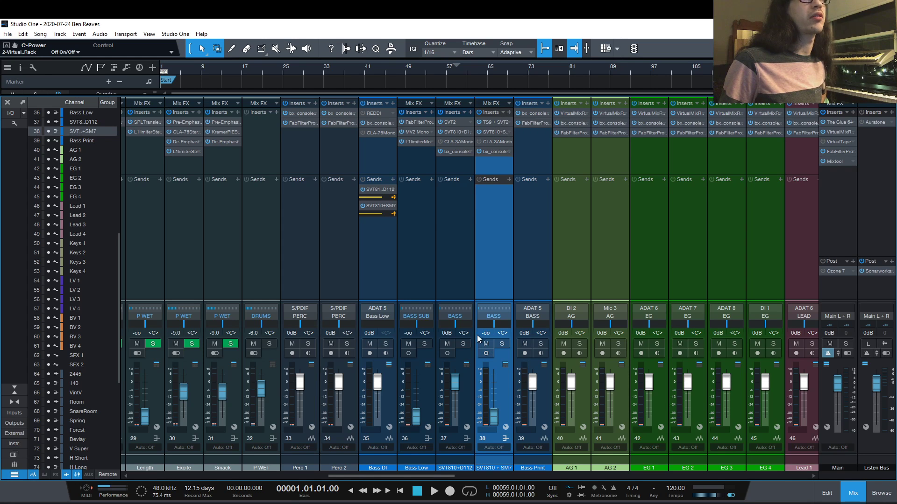
Inspect the SVT810+SM7 channel's Guitar Rig, Open Air and bx_console SSL 4000 E inserts, close them and select the SVT810+D112 channel.
left_click(494, 122)
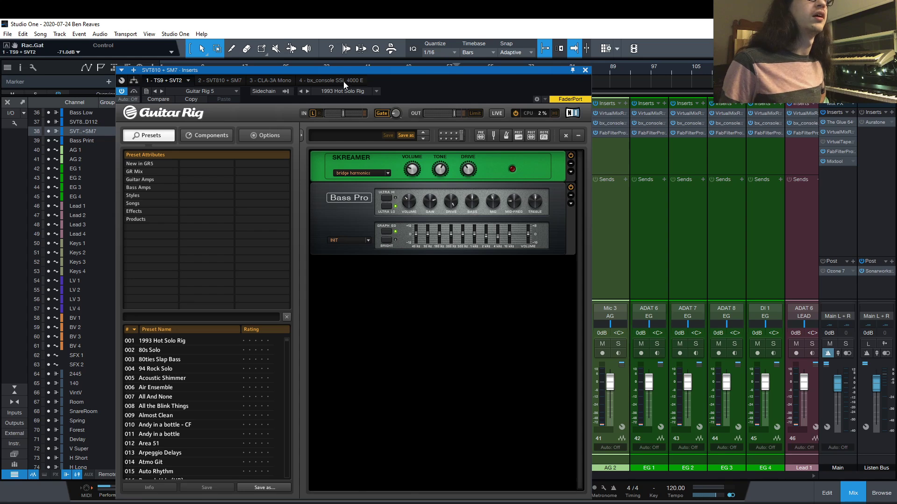
left_click(233, 82)
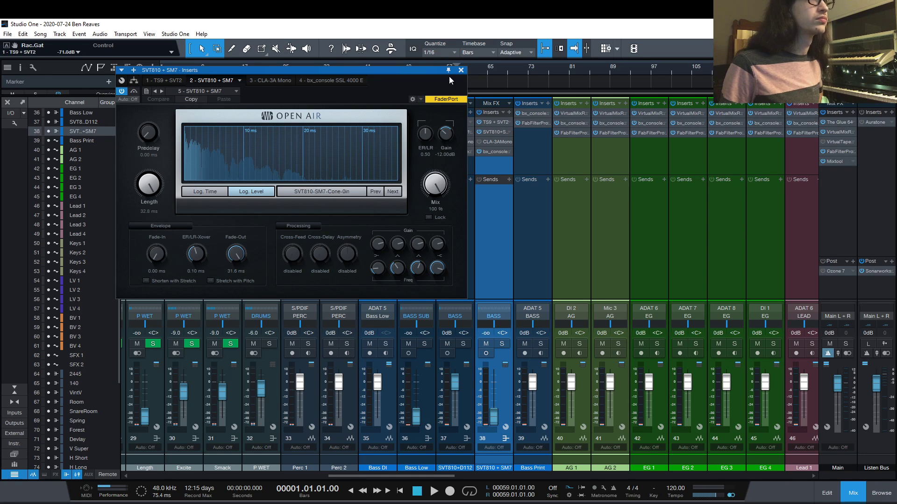
left_click(461, 71)
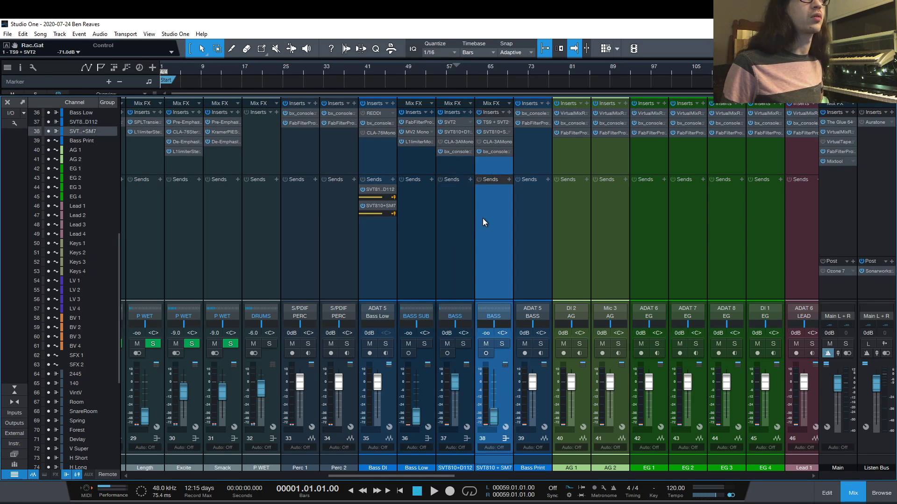
left_click(495, 152)
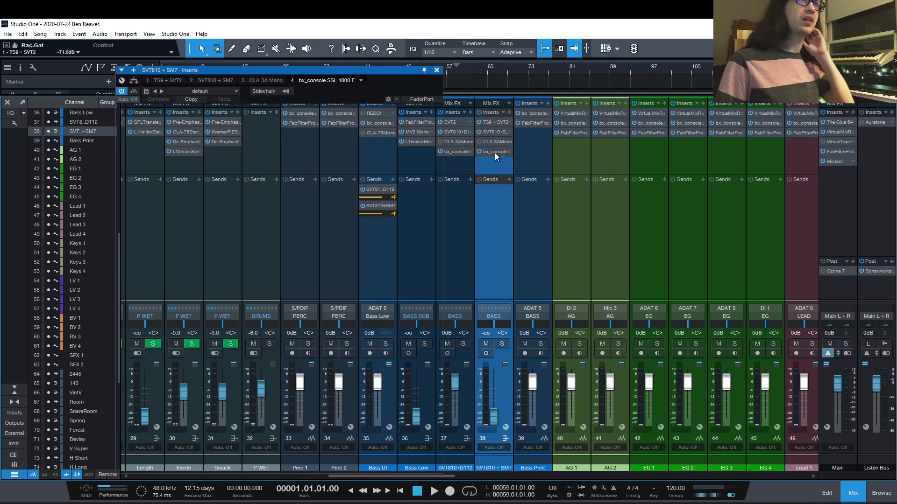
left_click(437, 70)
left_click(461, 257)
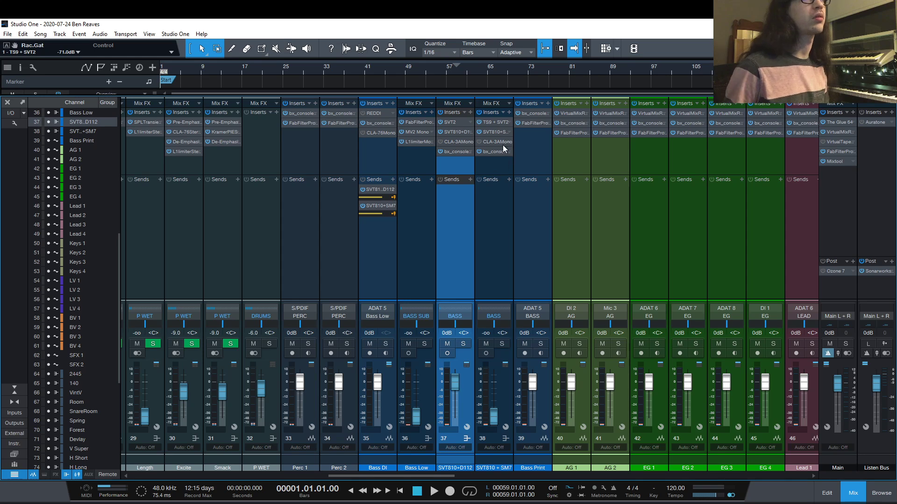
Inspect the bx_console SSL 4000 E inserts on the SVT810+SM7 and SVT810+D112 channels, closing each plug-in window.
left_click(381, 251)
left_click(478, 243)
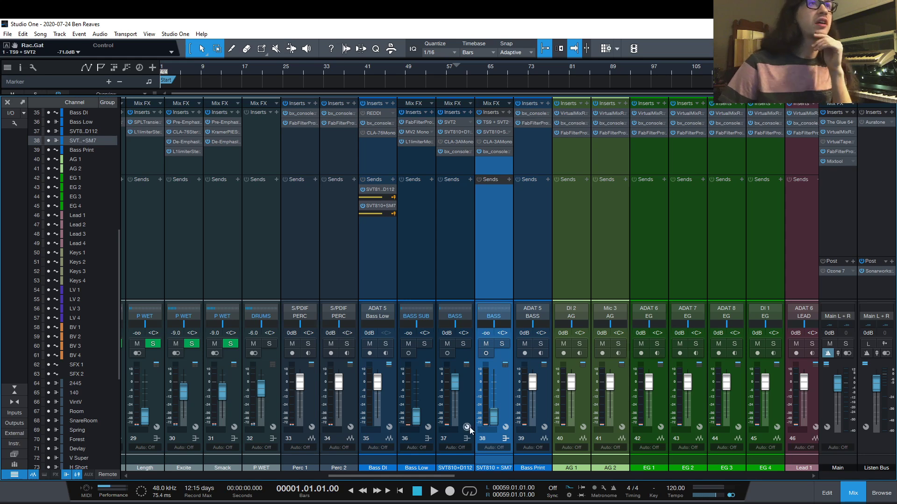
mouse_move(437, 477)
left_mouse_down()
mouse_move(464, 475)
mouse_move(449, 472)
left_mouse_up()
left_click(425, 151)
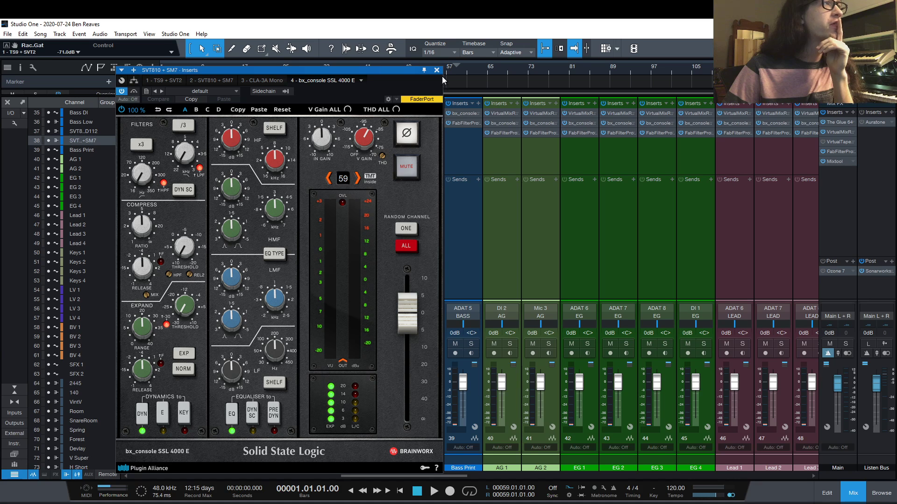
left_click(437, 70)
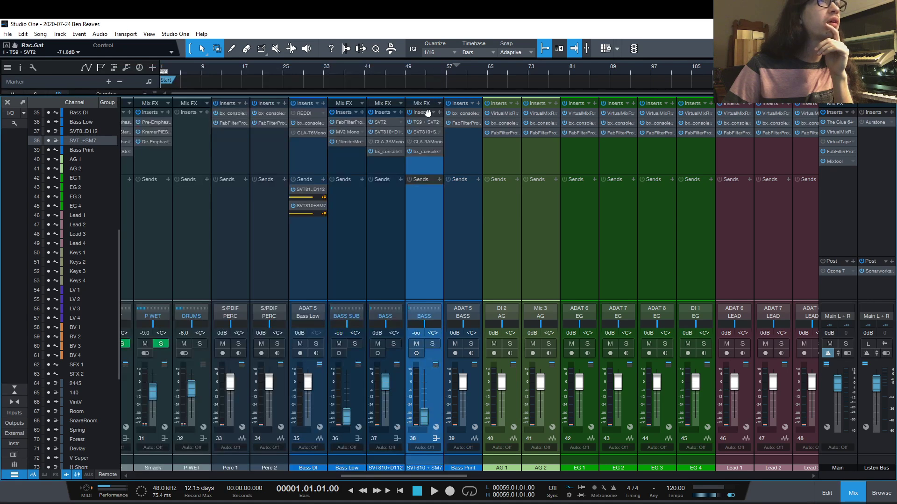
left_click(389, 150)
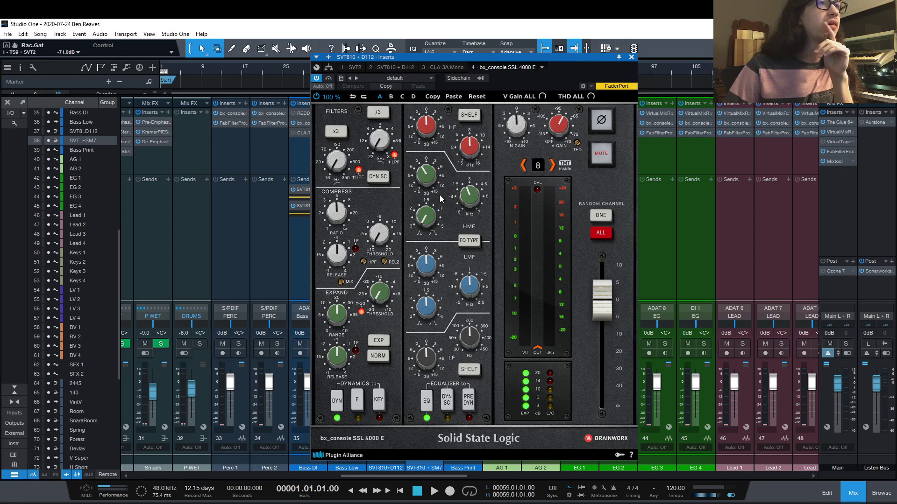
left_click(632, 57)
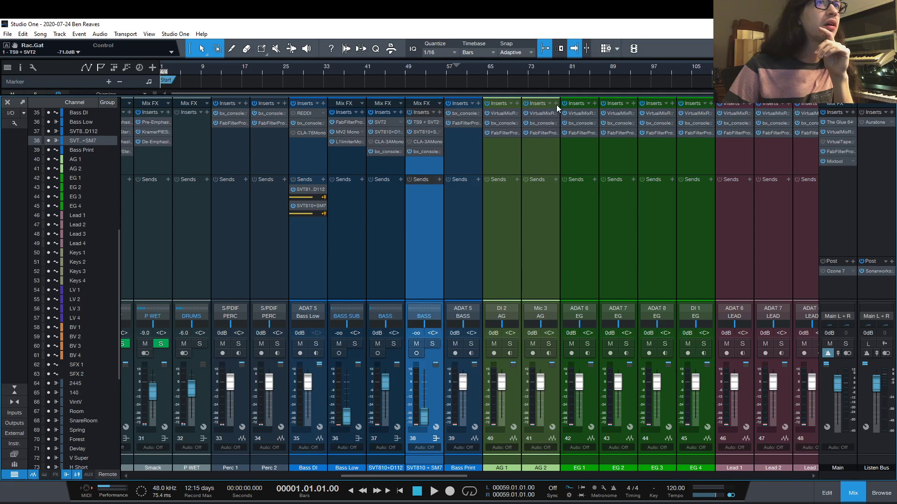
Select the Bass Low channel, inspect the bx_console SSL 4000 E insert on the BASS bus, and close it.
left_click(354, 223)
left_click_drag(411, 476, 721, 450)
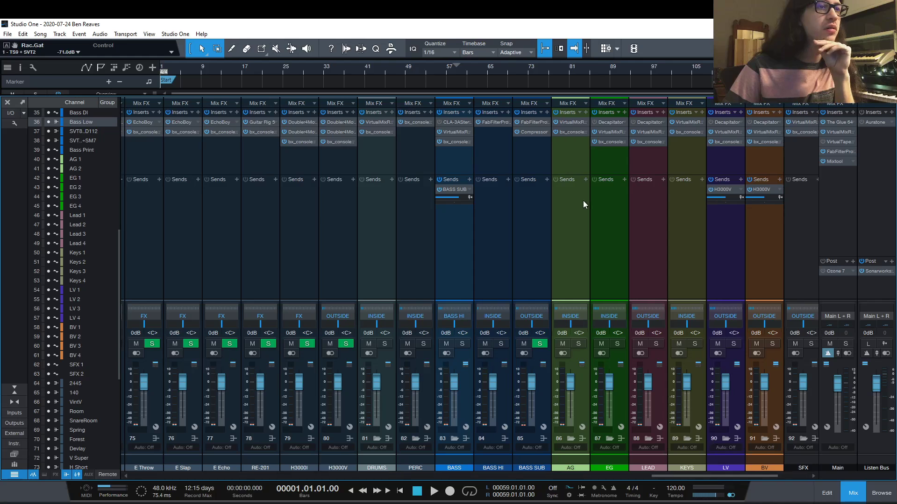
left_click(459, 142)
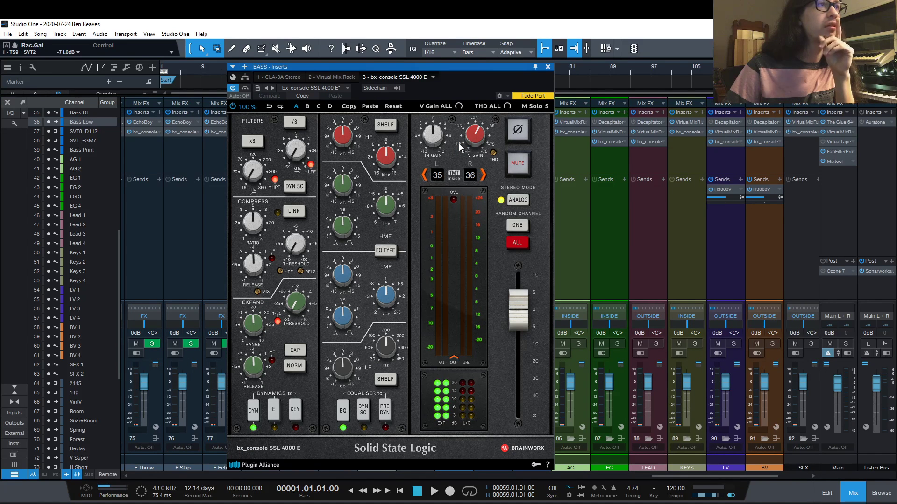
left_click(547, 66)
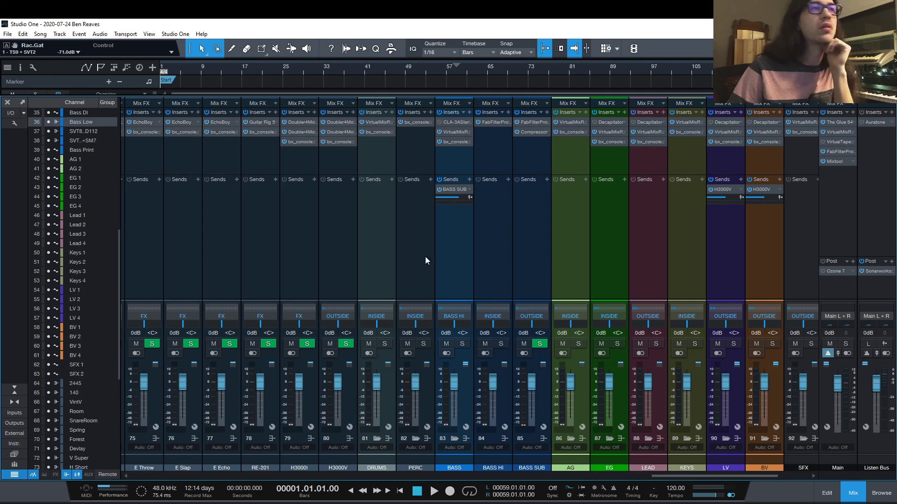
Select the BASS, BASS HI and BASS SUB buses in turn and inspect the BASS SUB bus's Compressor insert, closing it again.
left_click(461, 241)
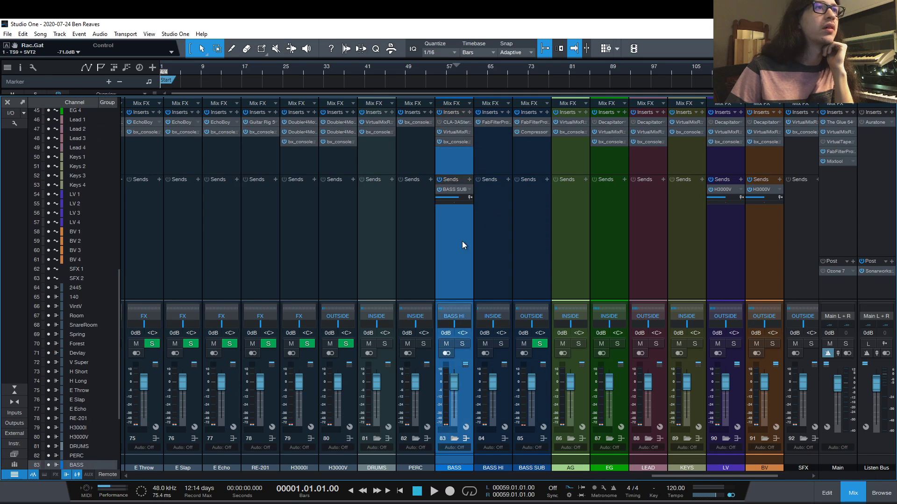
left_click(490, 283)
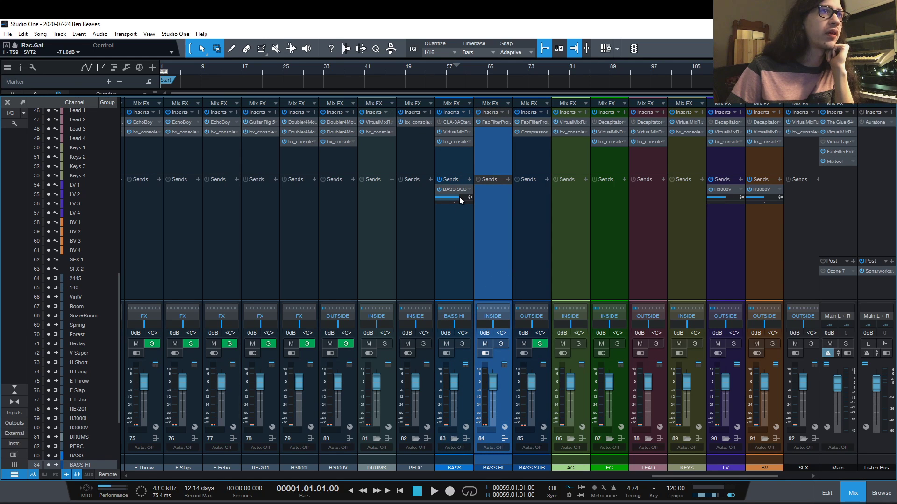
left_click(537, 223)
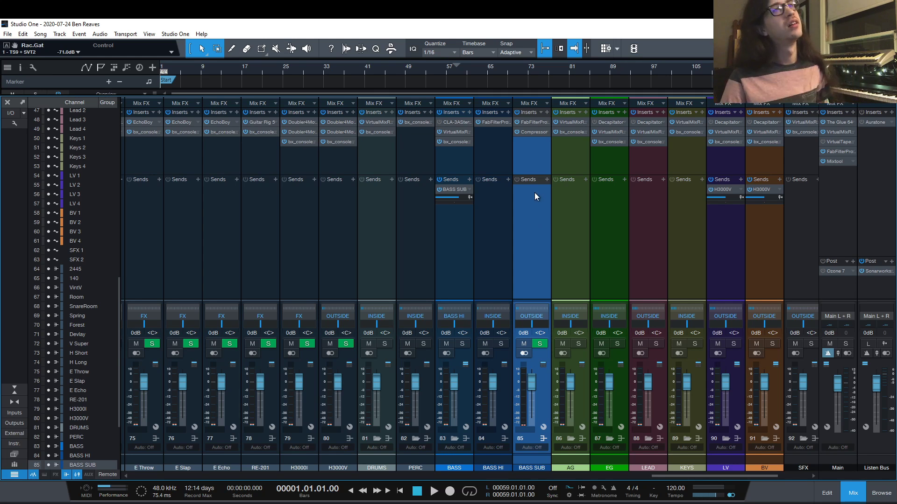
left_click(537, 133)
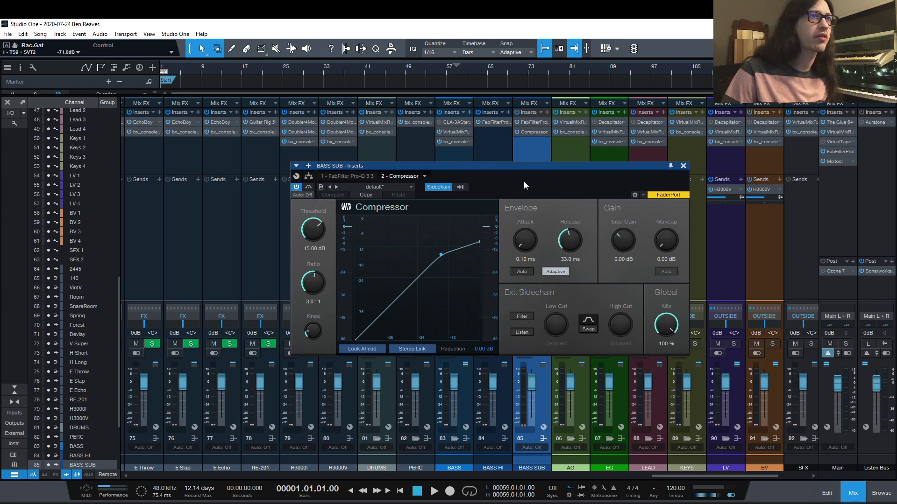
left_click(682, 166)
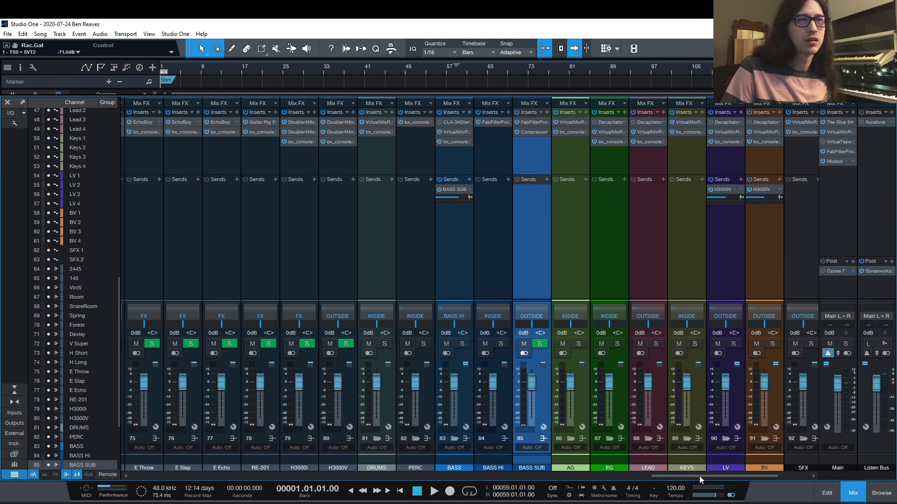
Collapse the mixer to its compact view, and hide it to show the full arrangement track list.
left_click_drag(699, 476, 738, 473)
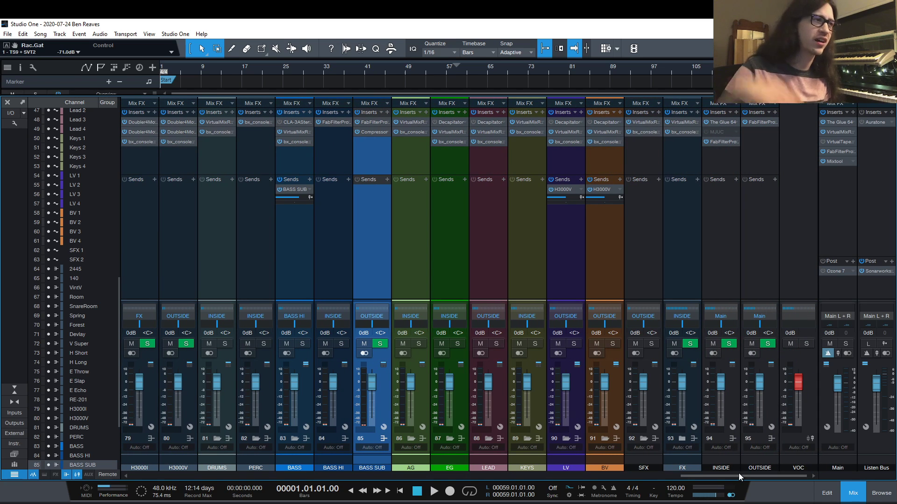
left_click_drag(738, 473, 184, 465)
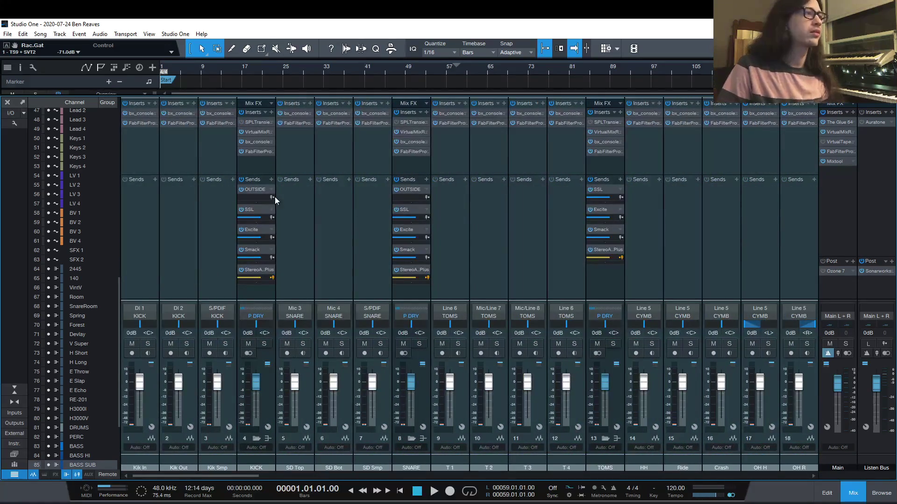
left_click(14, 391)
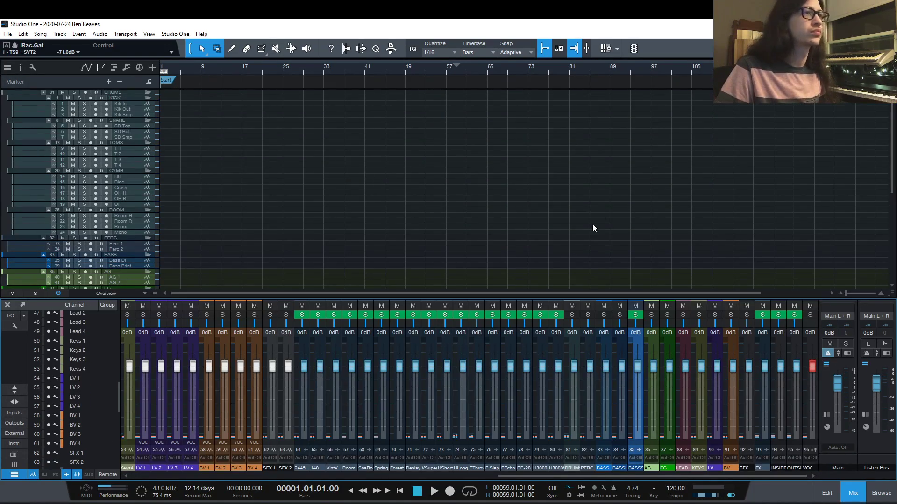
key("F3")
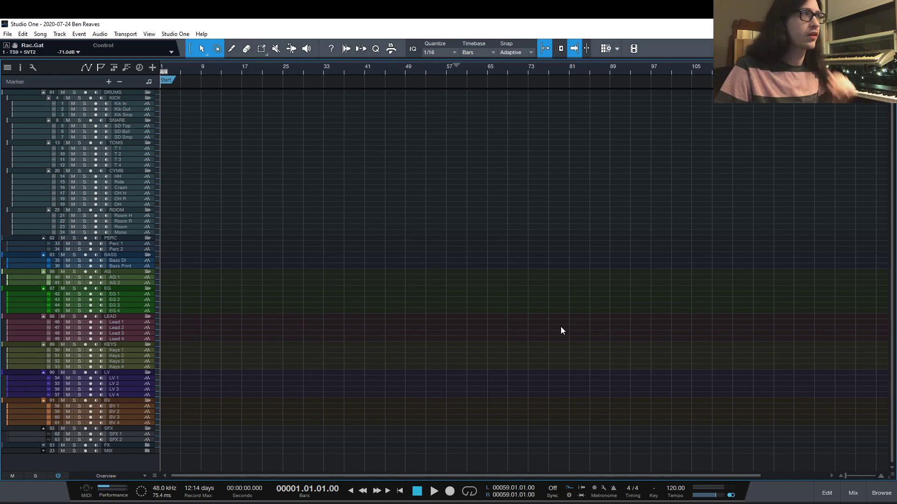
Open the file browser and go up from the song folders to the top-level list of locations.
left_click(875, 496)
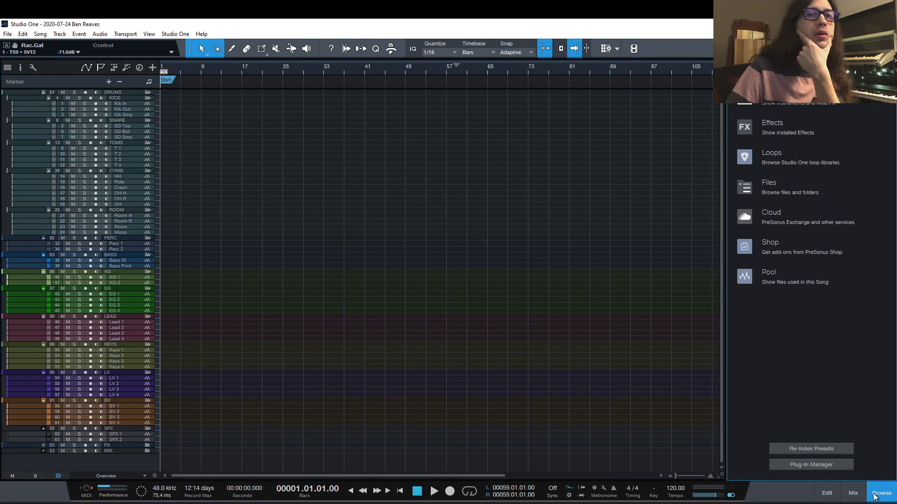
left_click(775, 185)
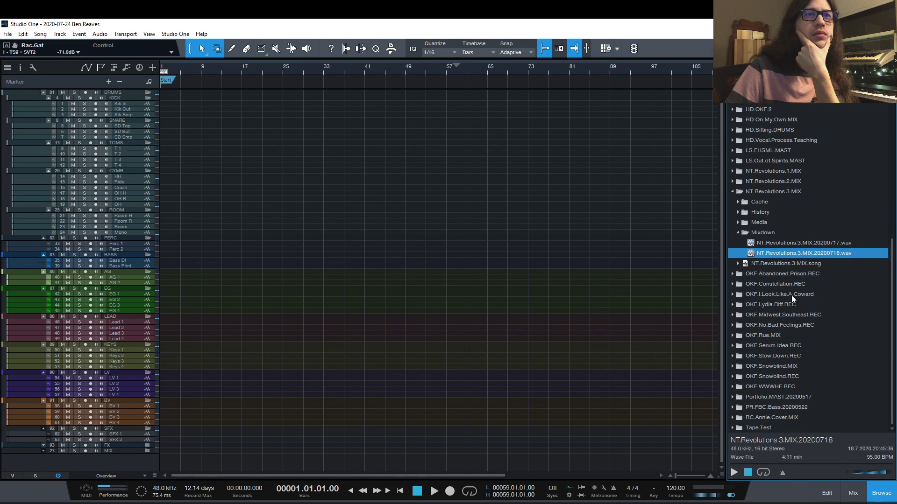
scroll(791, 296, "up", 8)
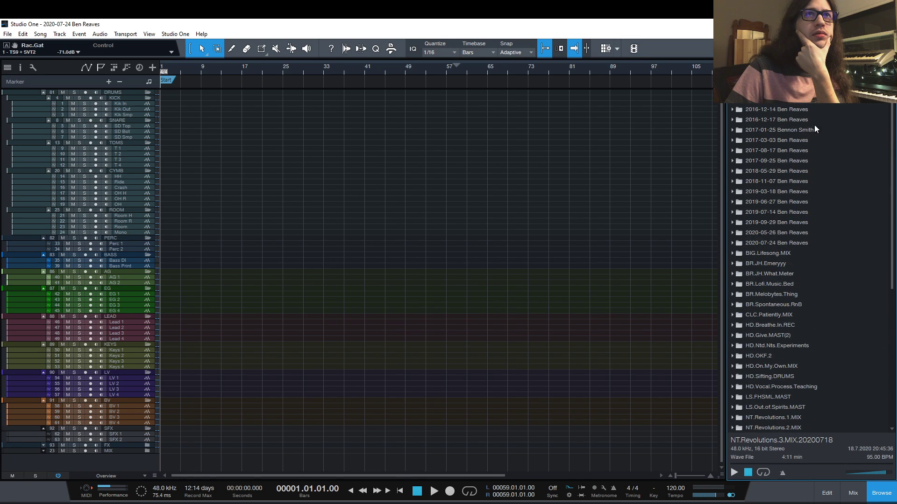
left_click(771, 87)
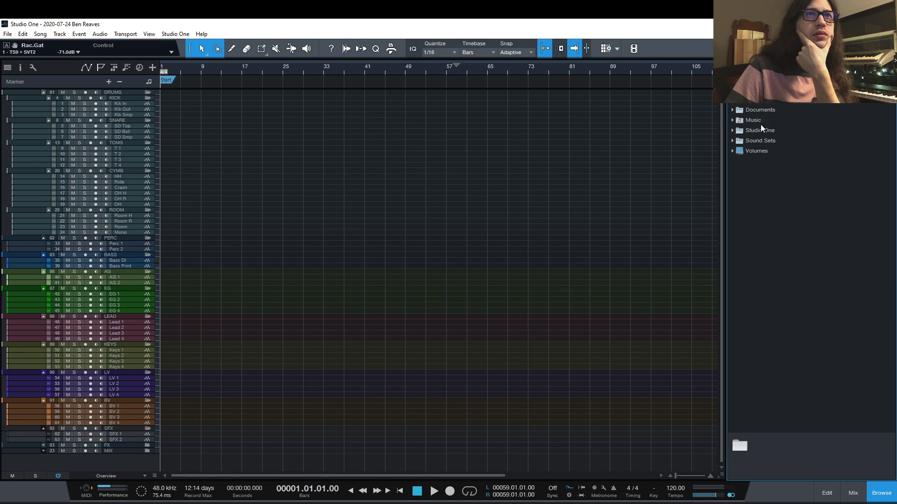
left_click(771, 87)
left_click(748, 87)
Expand Volumes, check the LACIE SHARE (K:) drive, and open the old LaCie folder on LaCie (D:).
left_click(732, 151)
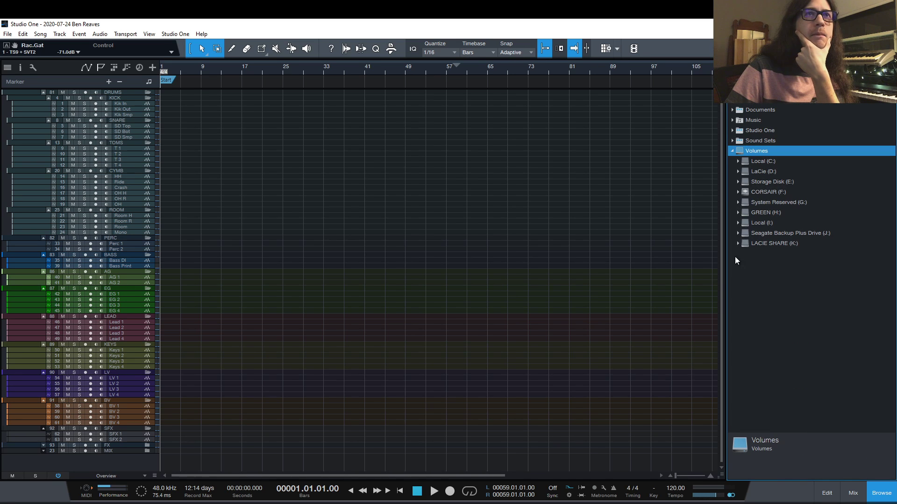
left_click(738, 243)
left_click(738, 244)
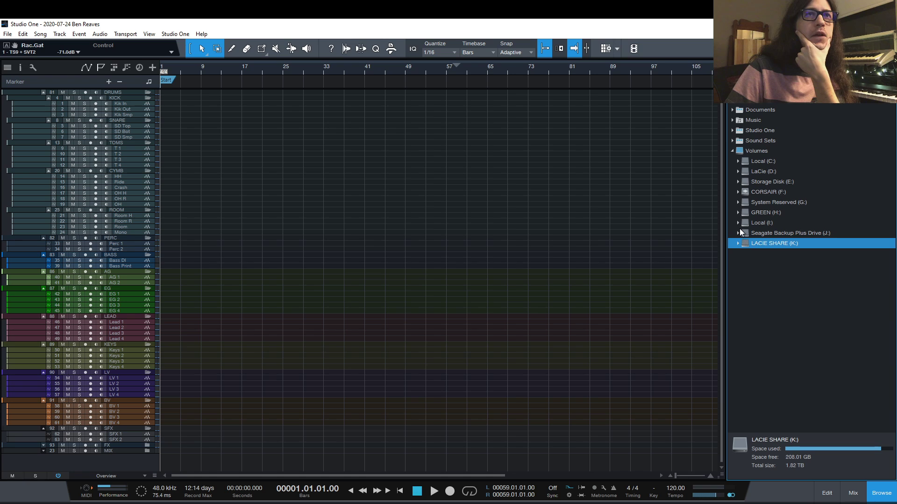
double_click(739, 171)
double_click(743, 183)
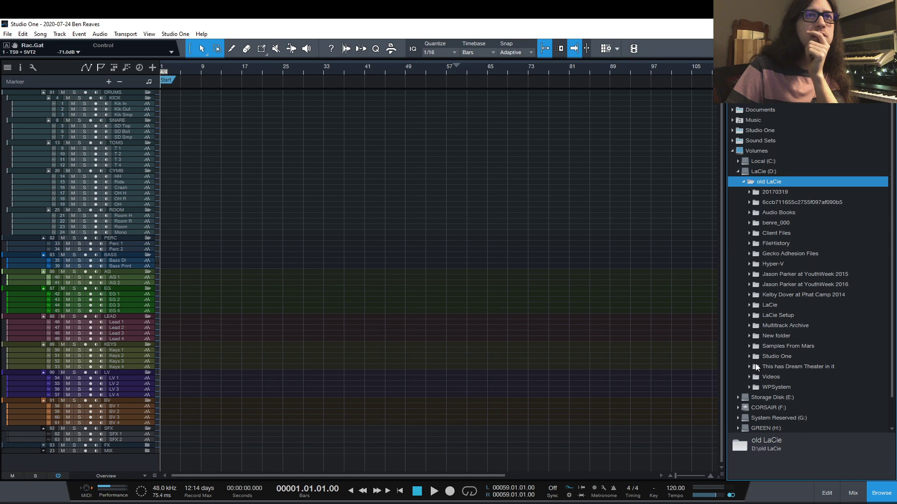
Expand the Client Files folder, check The Image folder inside one client's folder, and collapse that client's folder.
double_click(755, 234)
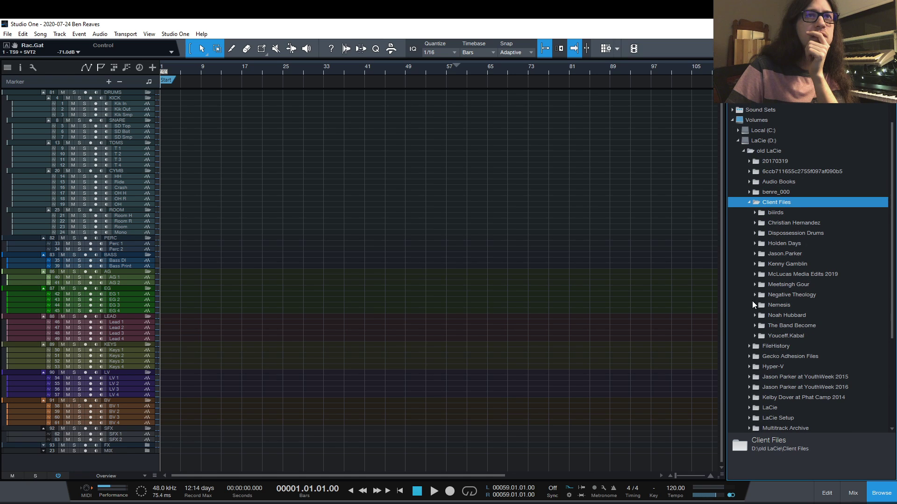
double_click(755, 315)
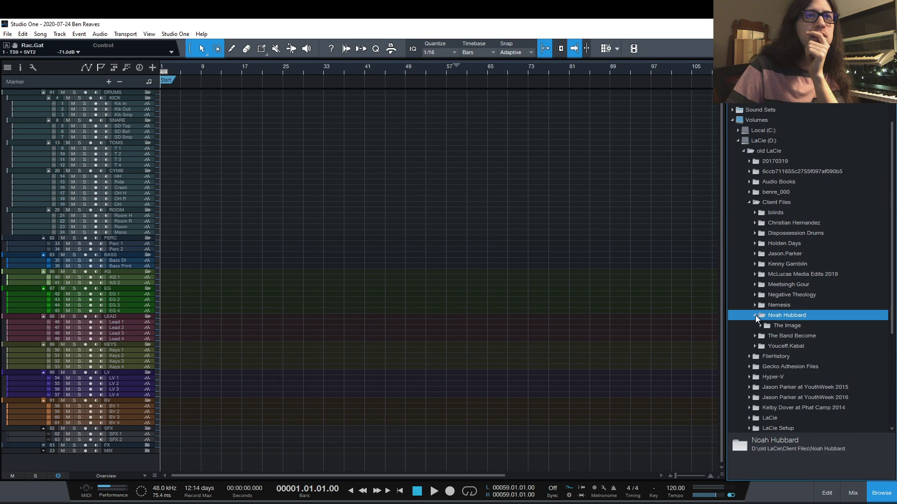
double_click(759, 295)
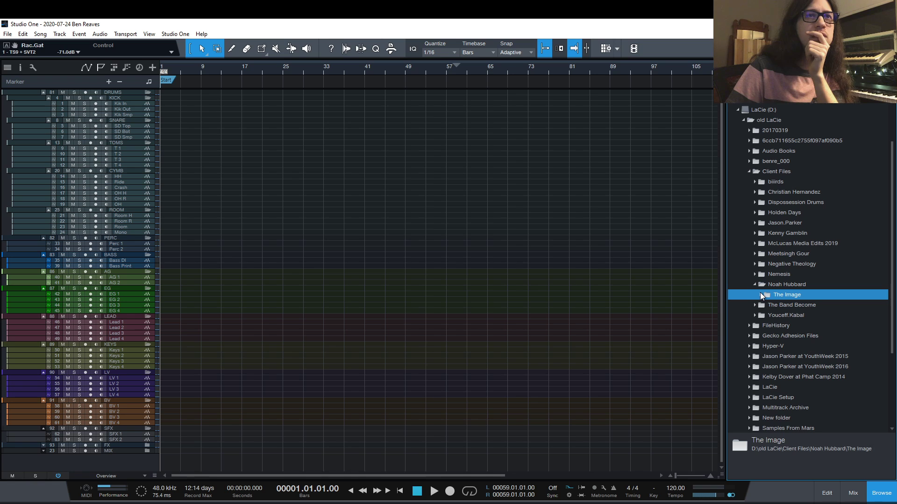
left_click(753, 284)
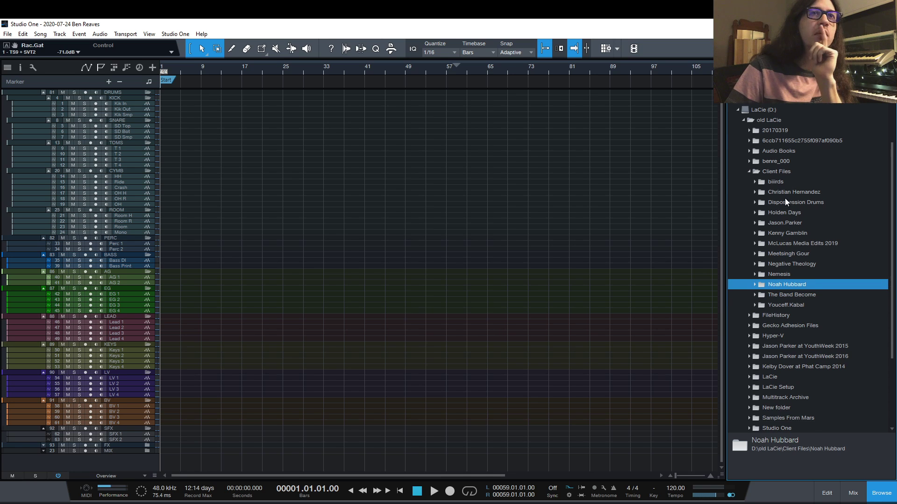
Check the client folder below biiirds and the Sifting folder inside Holden Days for usable tracks, collapsing each again.
left_click(754, 192)
left_click(754, 193)
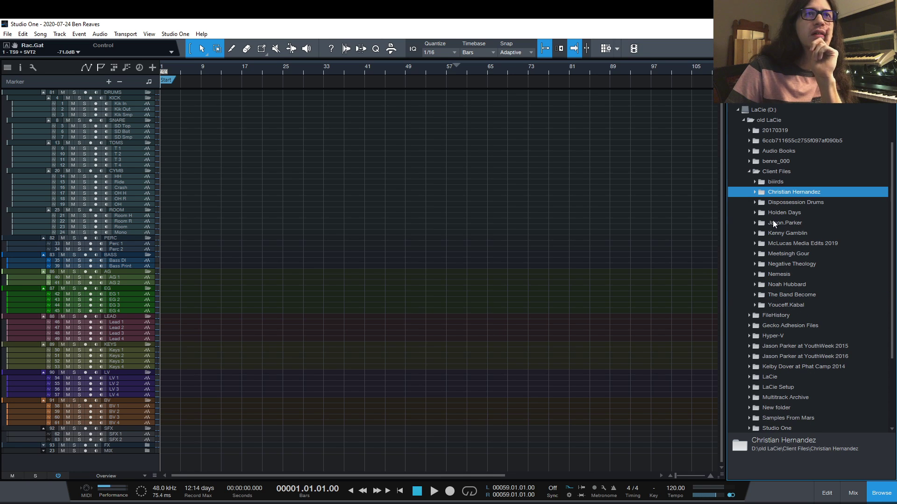
left_click(755, 212)
left_click(760, 233)
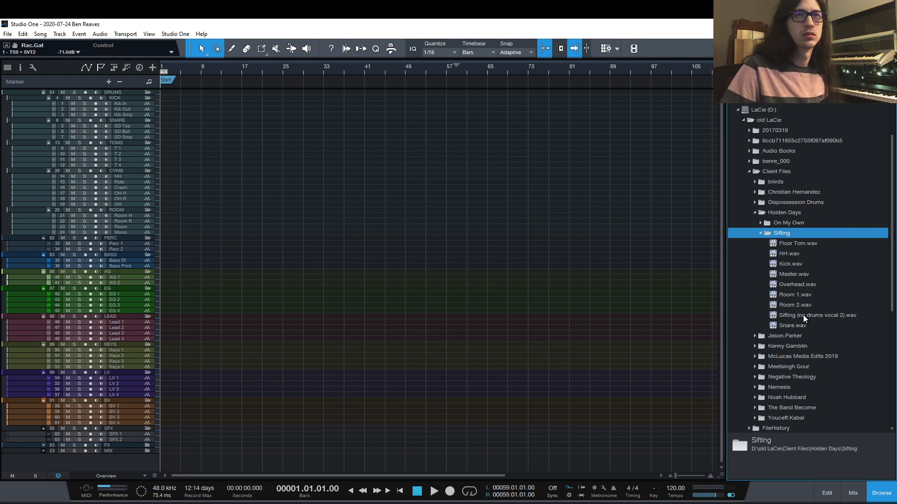
left_click(761, 233)
left_click(754, 212)
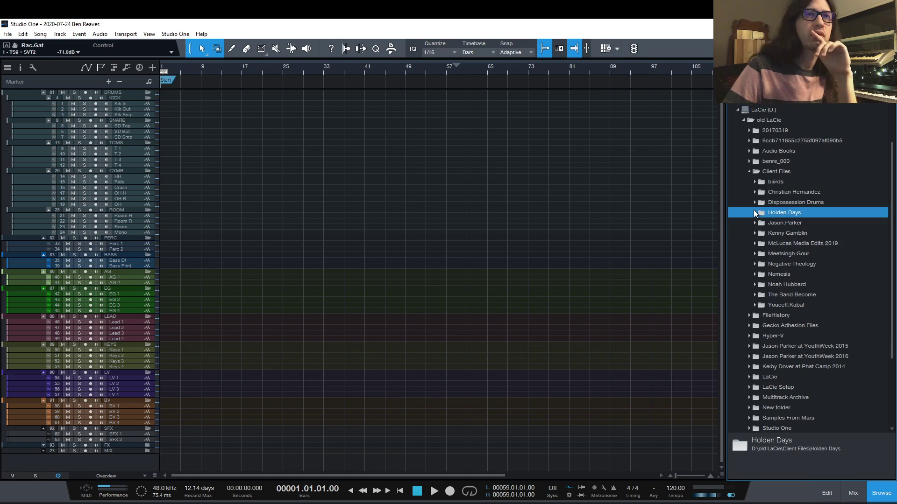
Check Nemesis, McLucas Media Edits 2019, Holden Days, Dispossession Drums and the last folder in Client Files for usable tracks, leaving each collapsed.
left_click(755, 274)
left_click(755, 274)
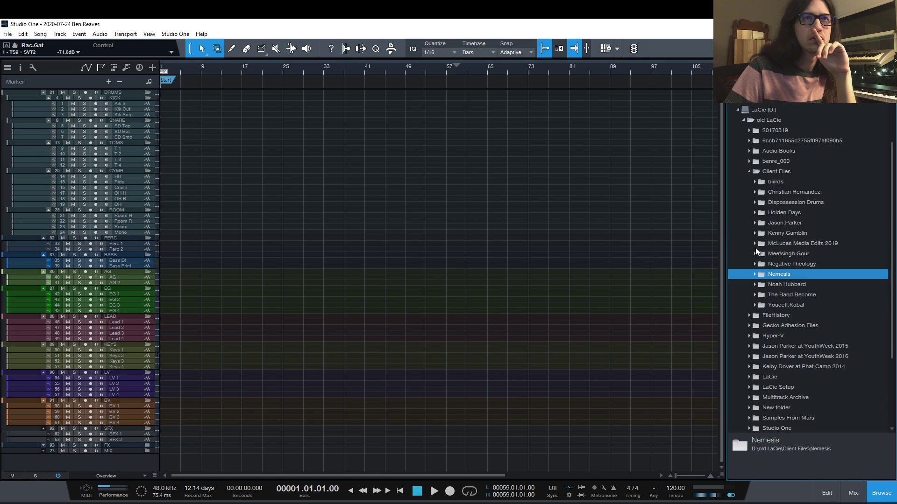
left_click(755, 243)
left_click(755, 243)
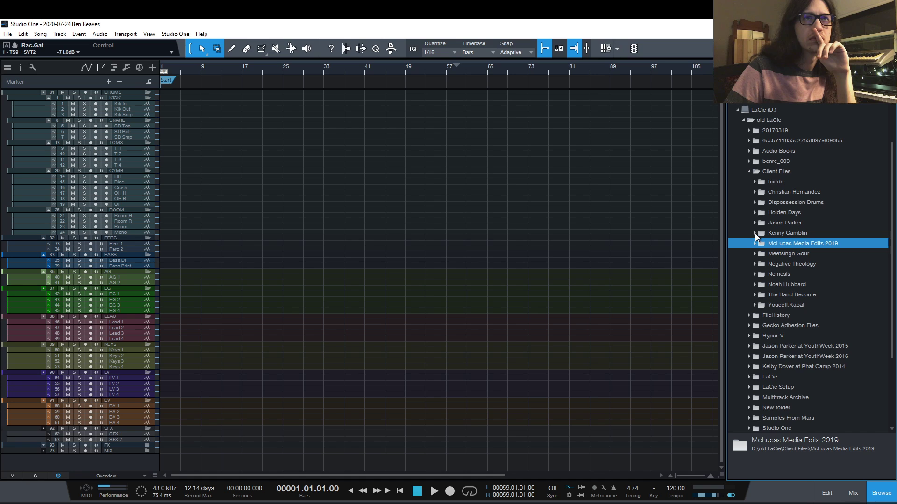
left_click(755, 225)
left_click(755, 214)
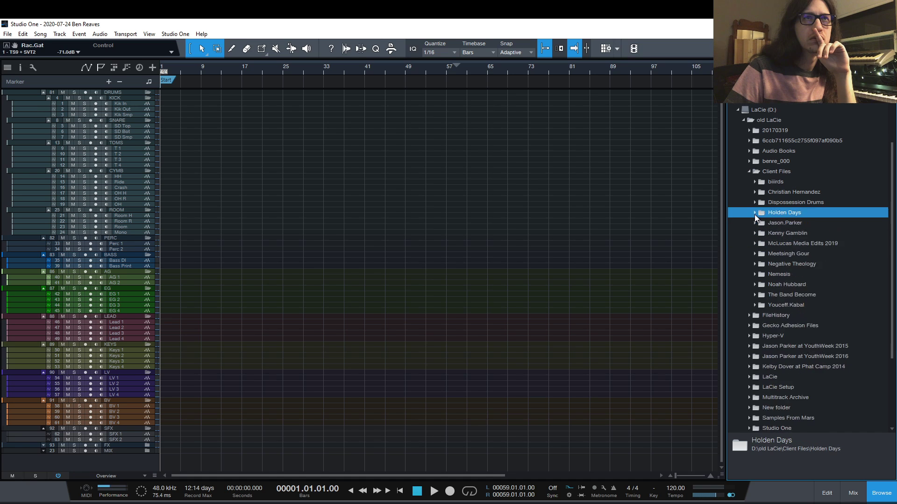
left_click(755, 201)
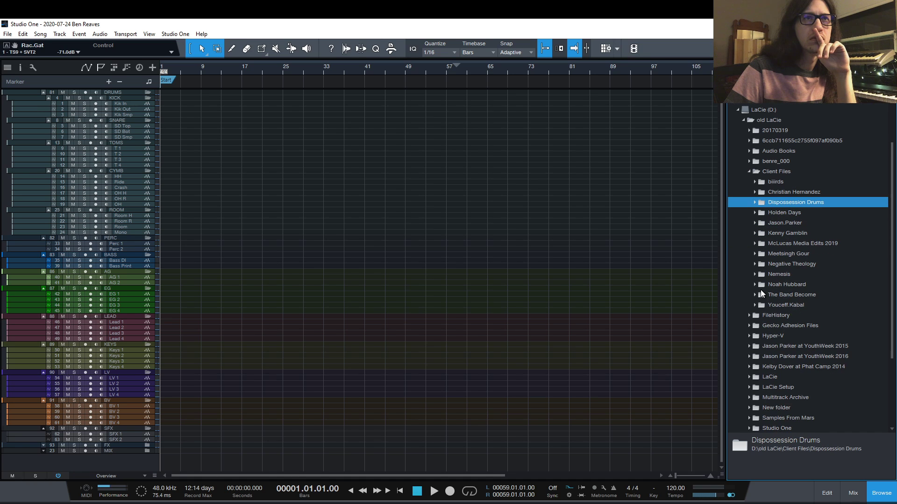
left_click(756, 306)
left_click(756, 306)
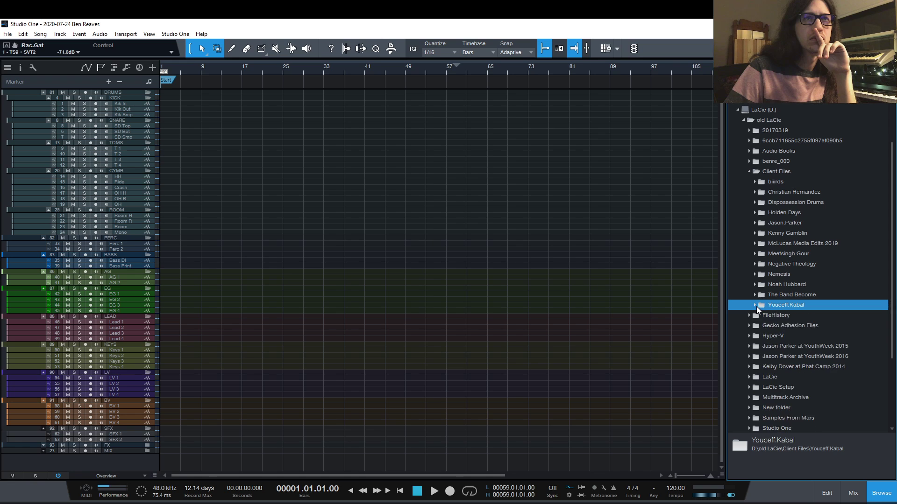
Collapse Client Files, expand the Multitrack Archive folder and look through its list of song folders.
scroll(758, 301, "up", 2)
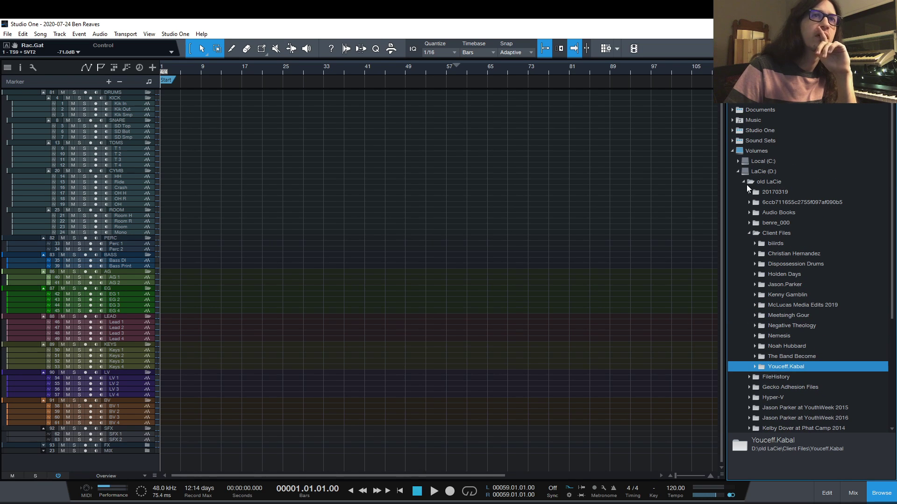
left_click(749, 232)
left_click(750, 323)
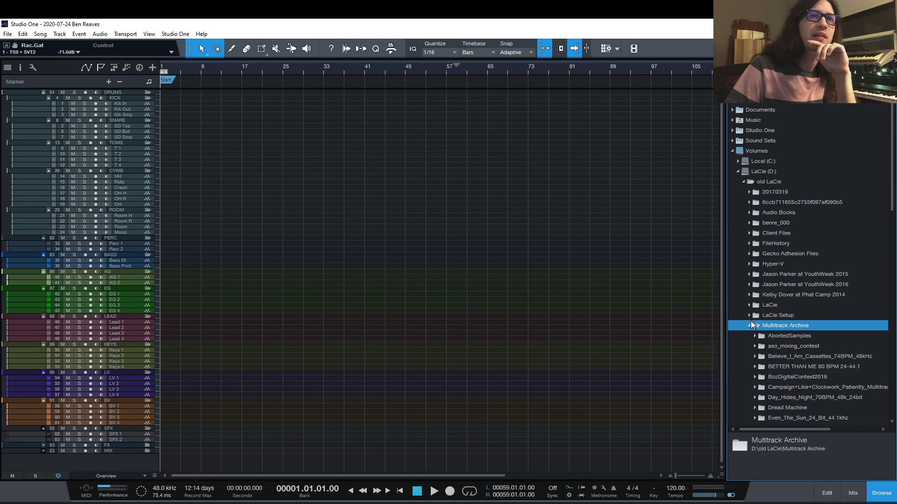
scroll(831, 312, "down", 8)
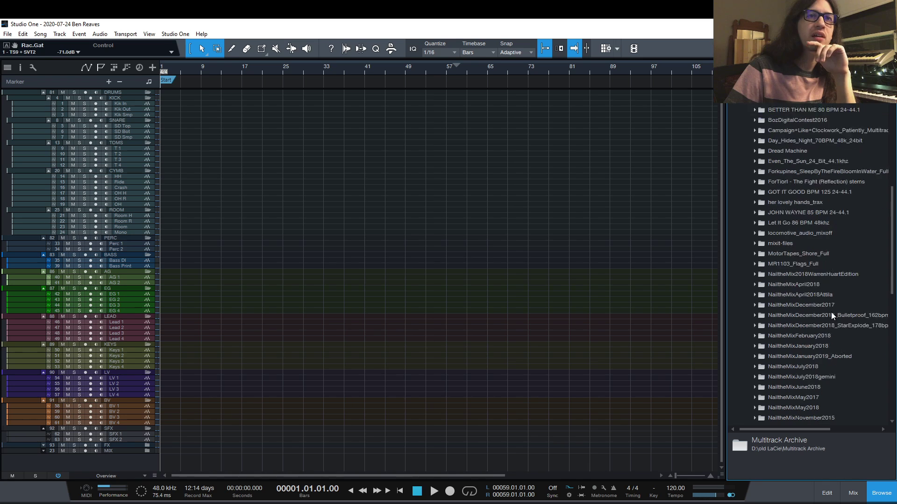
scroll(831, 312, "down", 9)
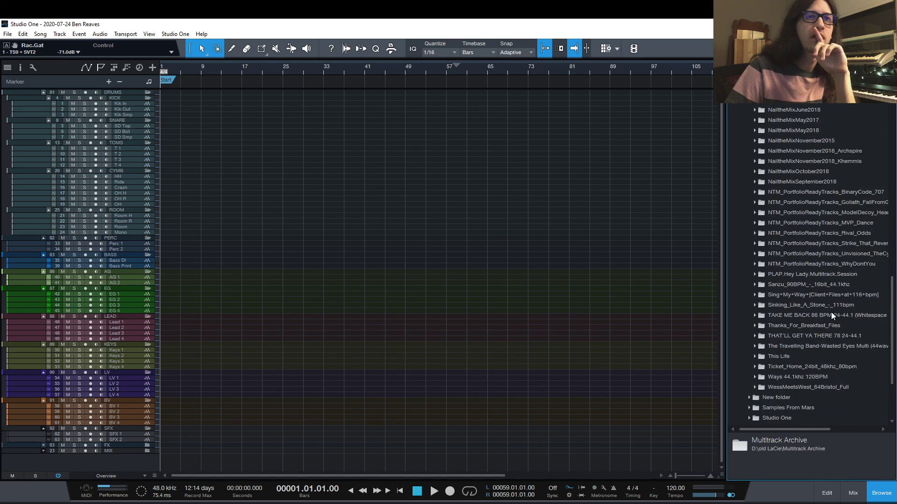
scroll(831, 315, "down", 2)
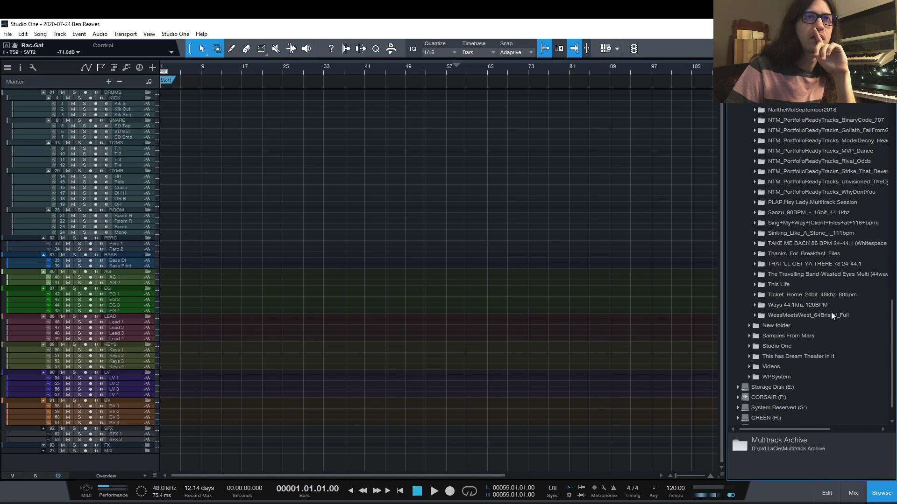
scroll(884, 289, "up", 8)
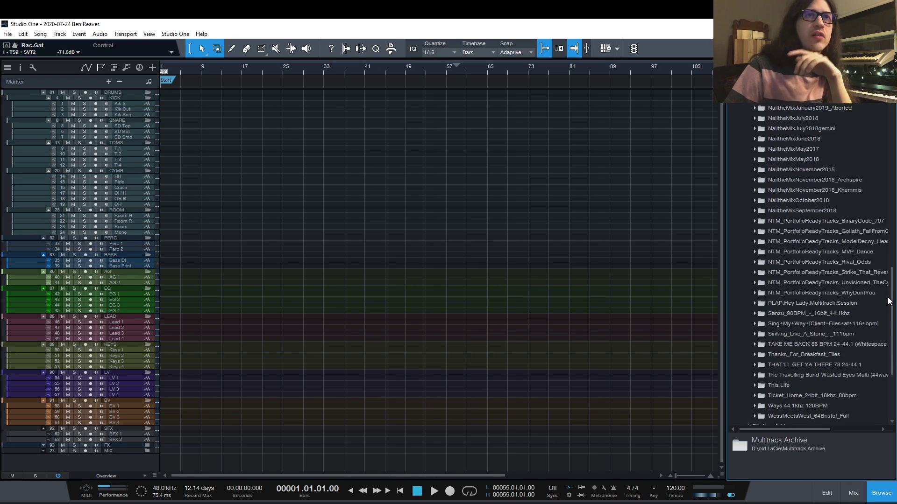
scroll(881, 248, "up", 3)
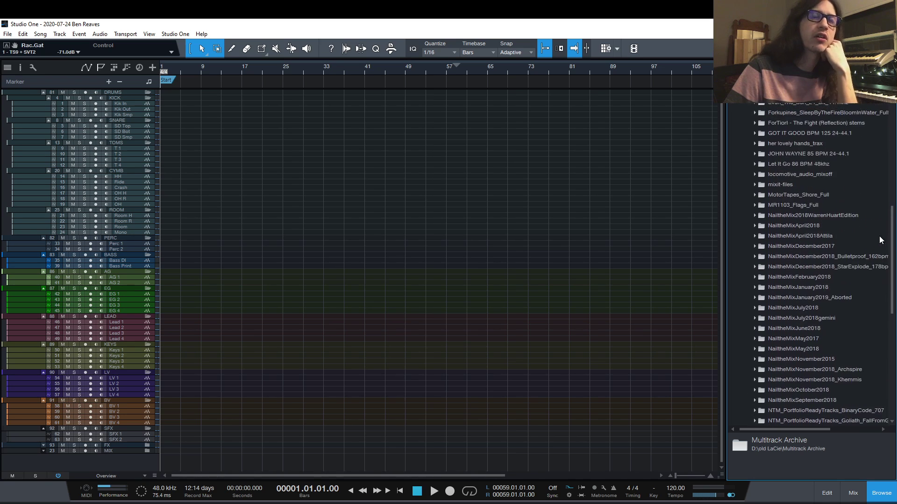
scroll(877, 213, "up", 2)
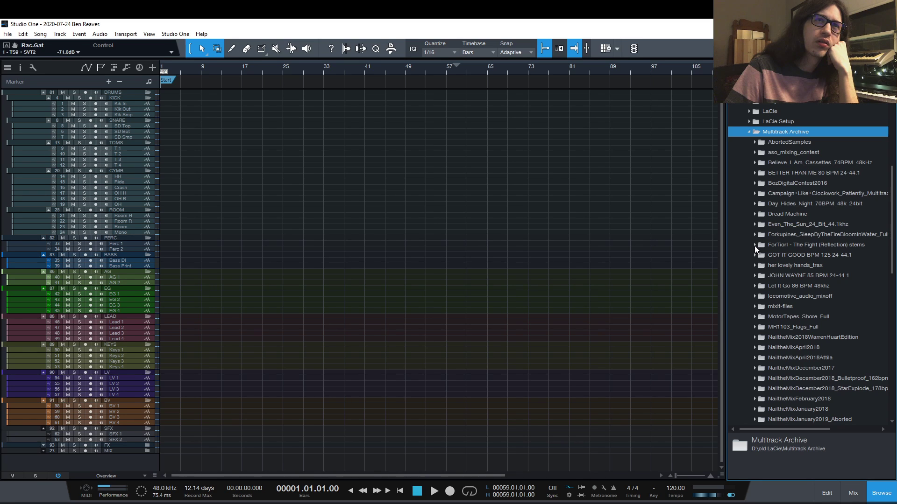
Check the contents of Even_The_Sun_24_Bit_44.1khz, then collapse it and the Multitrack Archive folder.
double_click(756, 224)
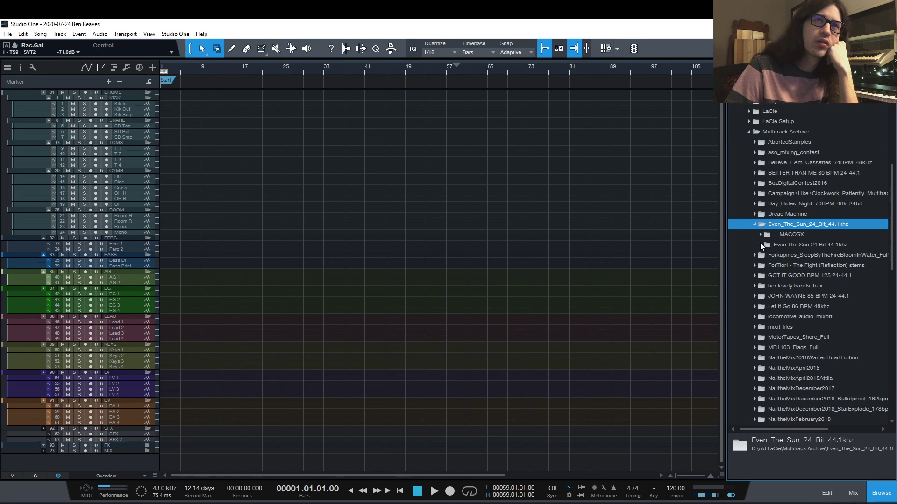
left_click(761, 245)
left_click(755, 225)
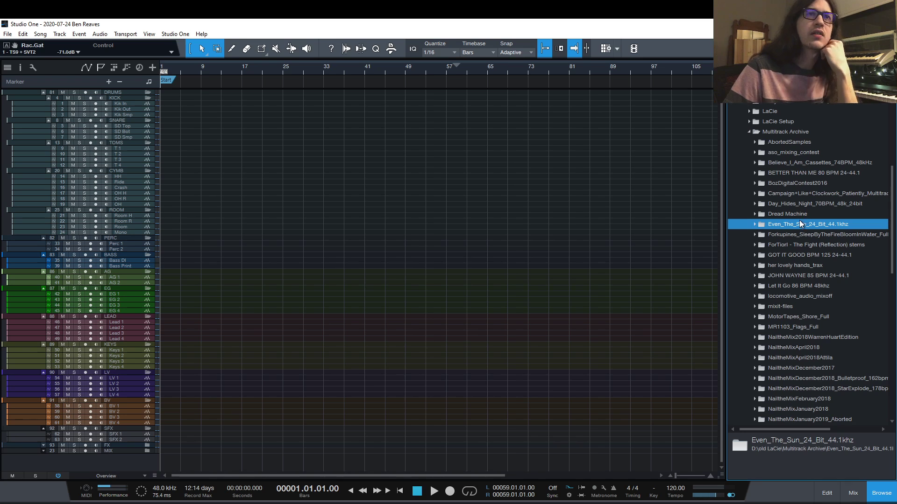
left_click(749, 133)
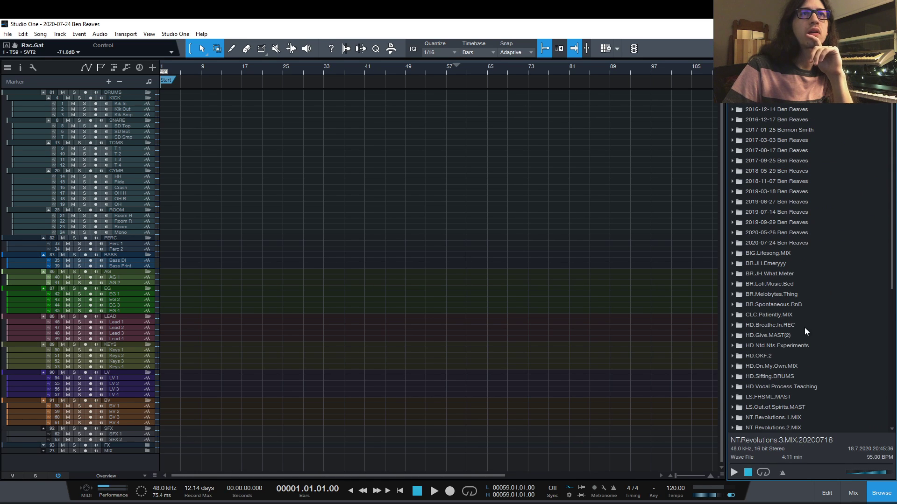
In the song folders, collapse NT.Revolutions.3.MIX and open the Stems folder inside OKF.Slow.Down.REC.
scroll(803, 327, "down", 5)
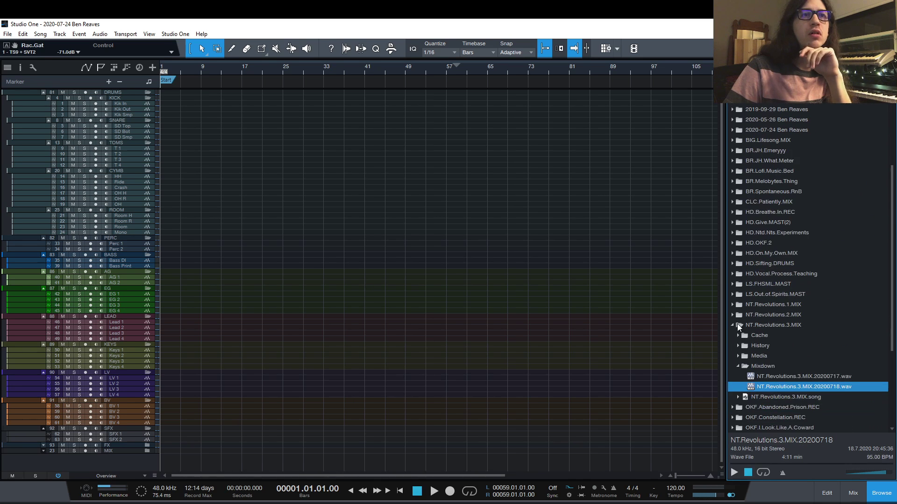
left_click(734, 324)
scroll(747, 336, "down", 2)
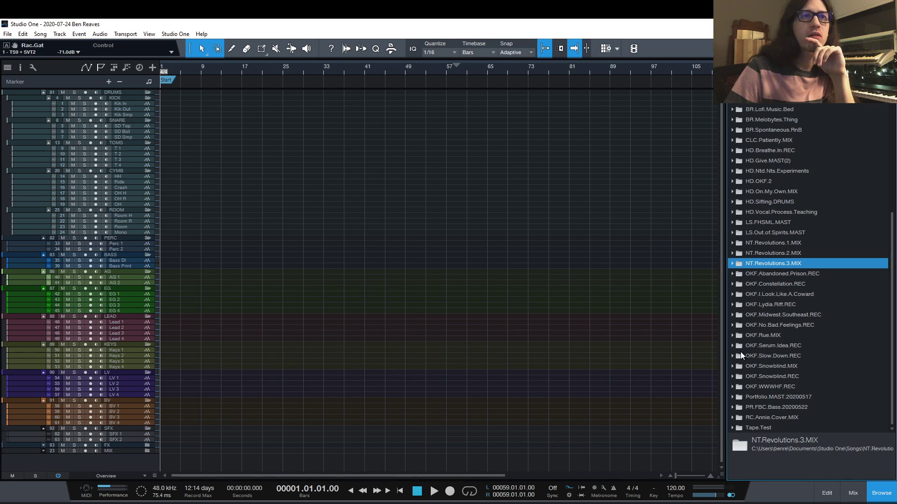
left_click(732, 355)
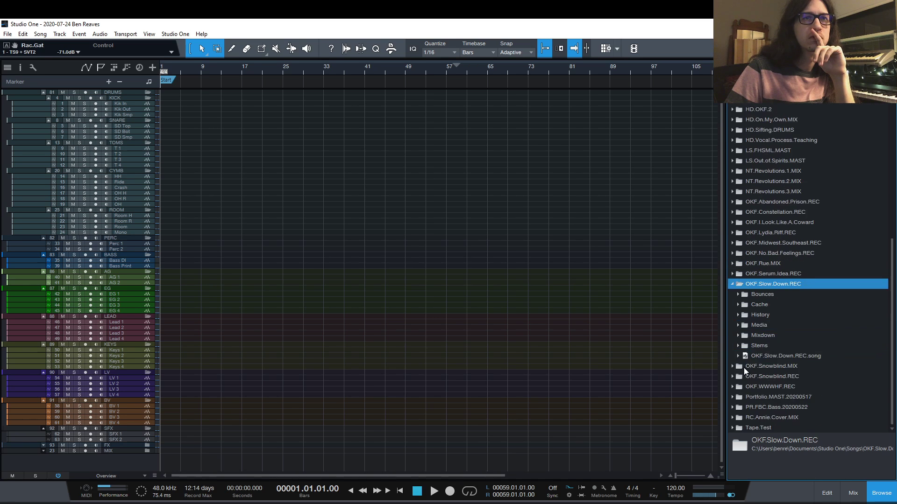
left_click(737, 347)
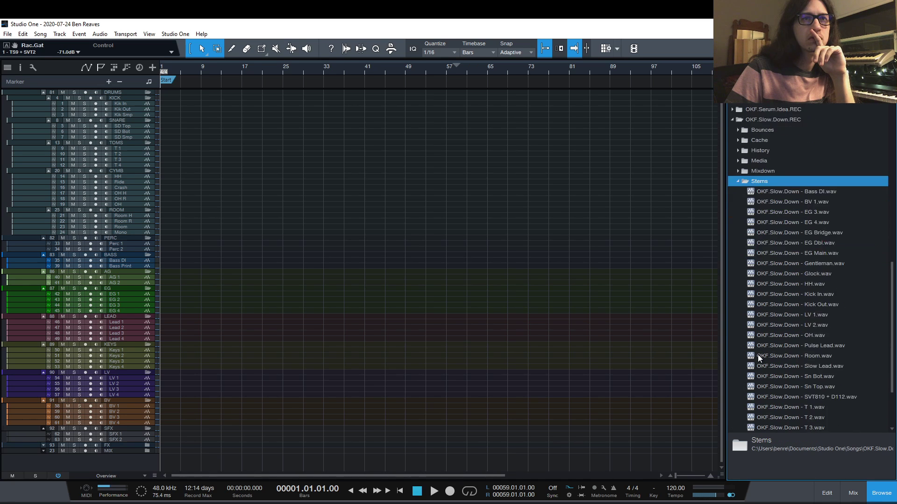
scroll(758, 355, "up", 2)
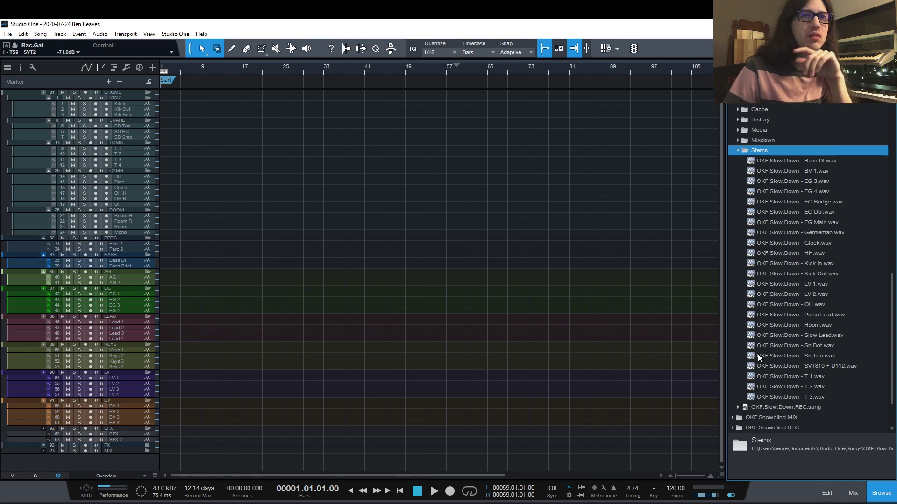
Place the Kick In, Kick Out, Sn Top and Sn Bot stems on the Kik In, Kik Out, SD Top and SD Bot tracks at the song start.
left_click(806, 264)
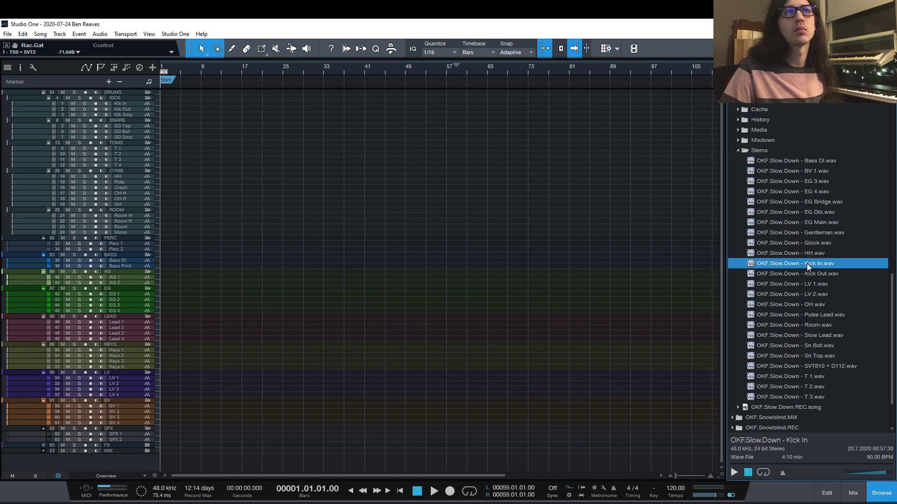
left_click(811, 272, "shift")
left_click_drag(811, 266, 174, 108)
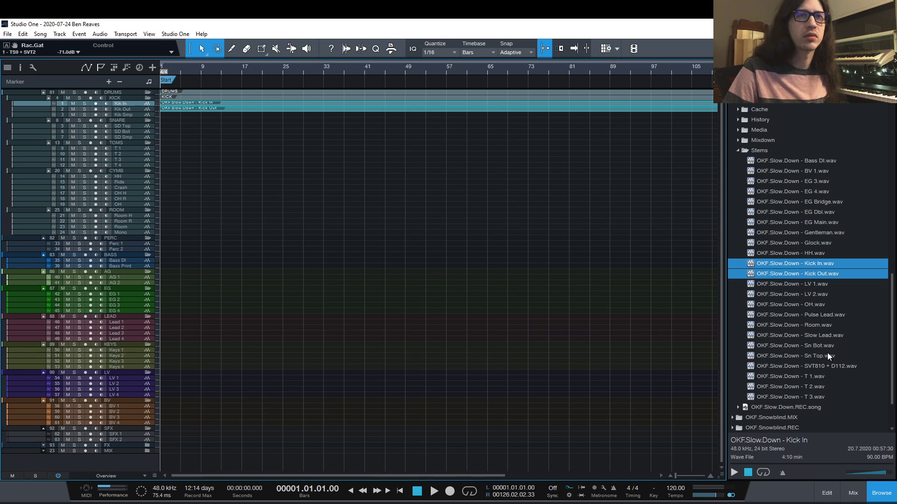
left_click_drag(823, 355, 173, 126)
left_click_drag(834, 348, 165, 133)
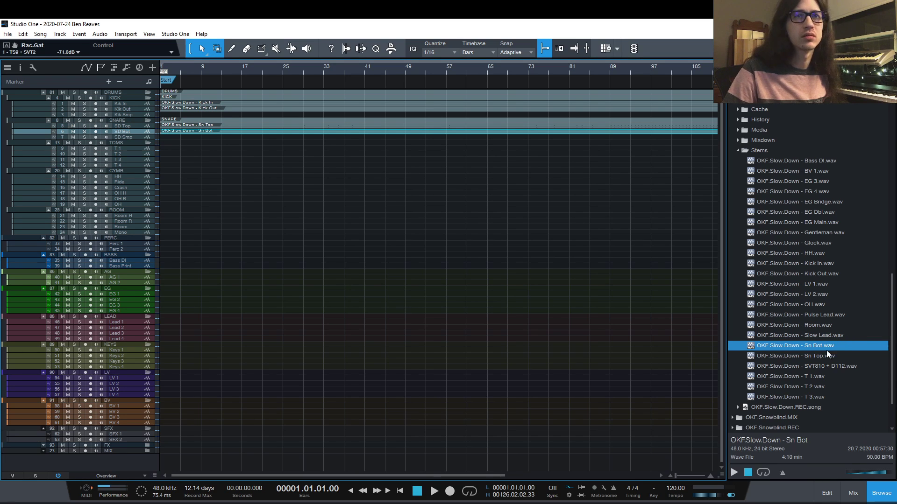
Place the Room, OH, T 1, T 2, T 3 and HH stems on their matching drum tracks at the song start.
left_click_drag(818, 324, 170, 228)
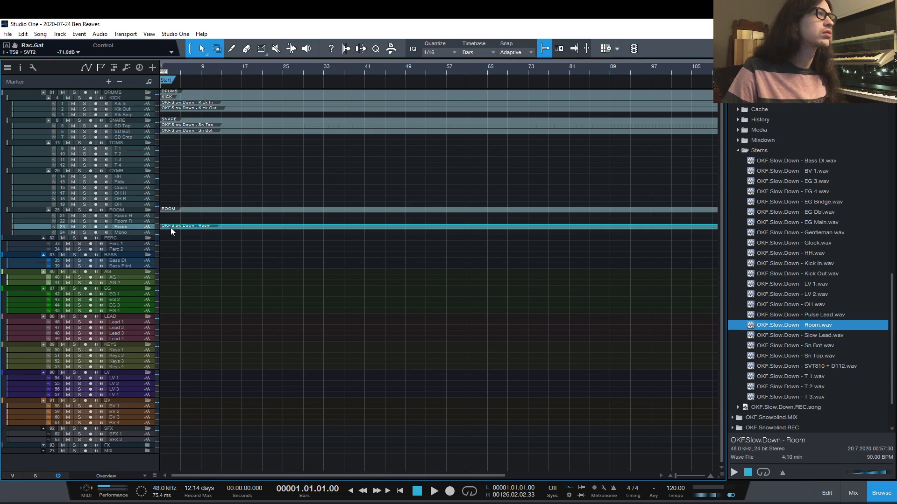
left_click_drag(799, 304, 176, 206)
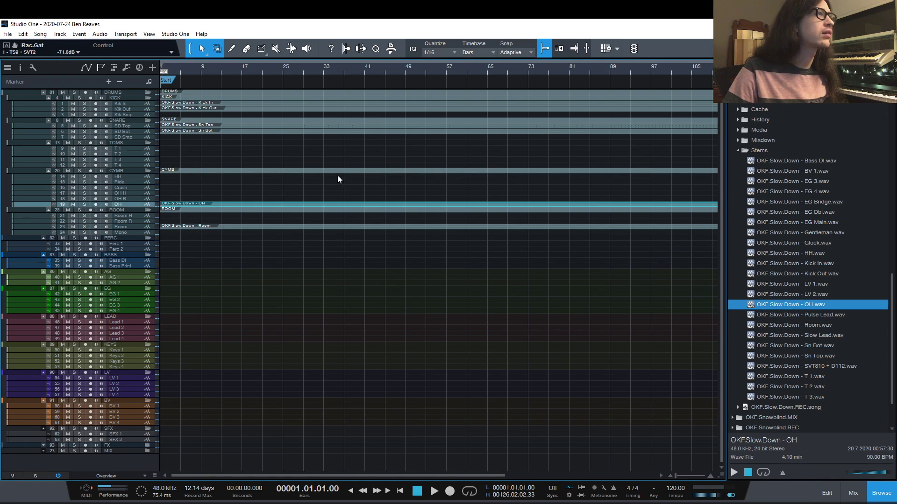
left_click(795, 376)
left_click(794, 395, "shift")
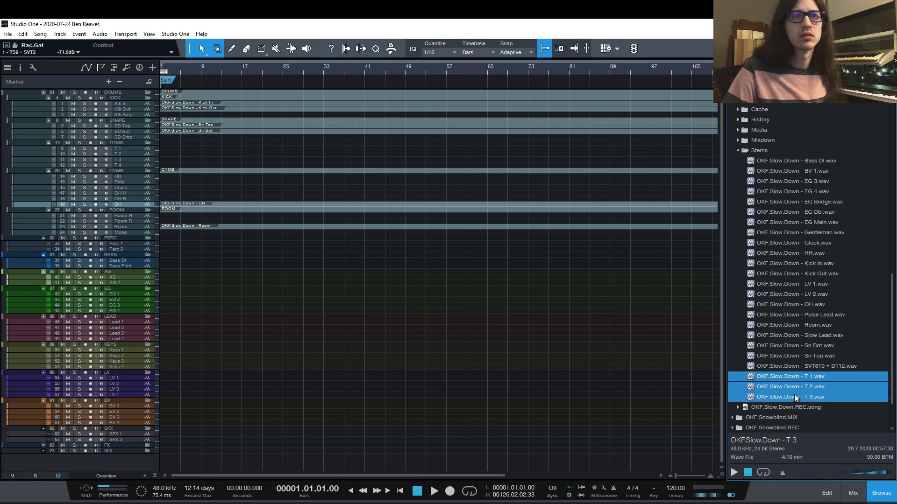
left_click_drag(799, 378, 196, 148)
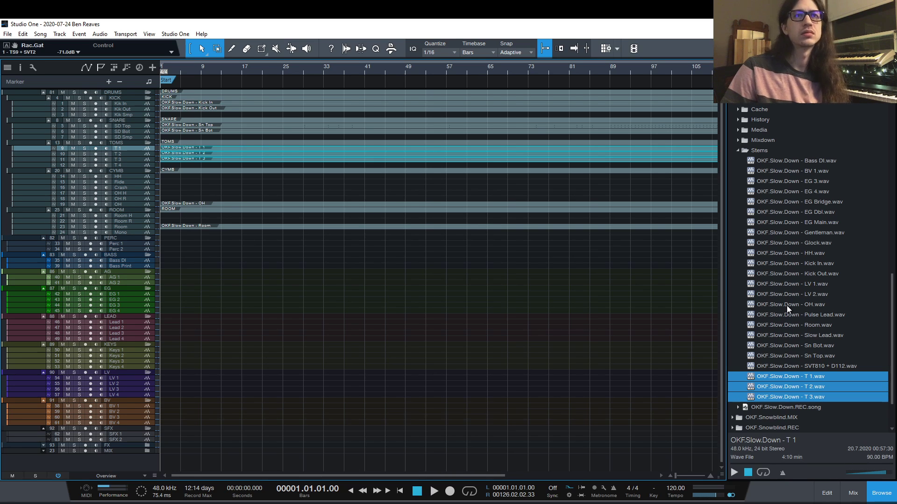
left_click_drag(789, 251, 164, 177)
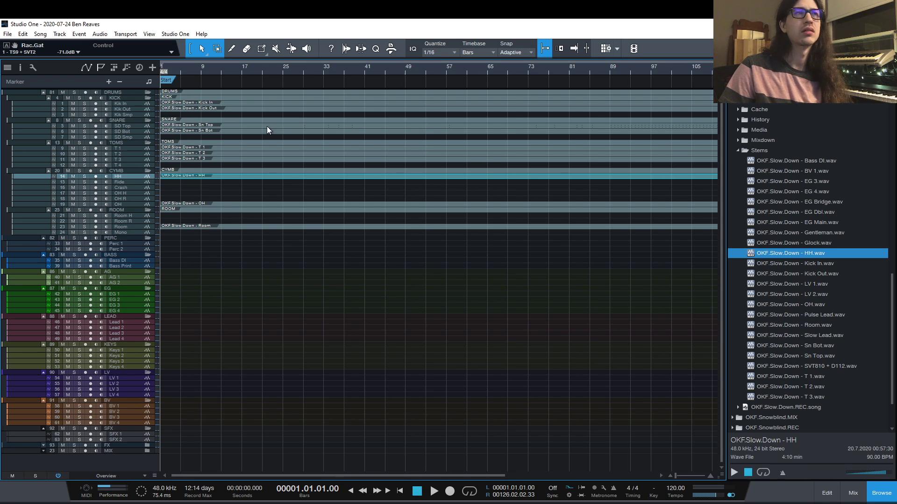
Fit the whole length of the drum stems into view and play them briefly from about bar 28.
scroll(338, 69, "down", 2)
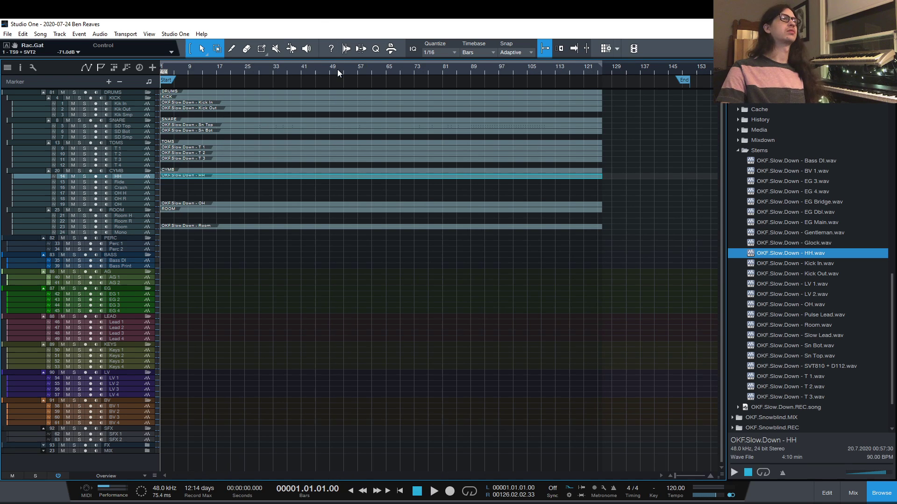
left_click(258, 72)
key("space")
key("space")
Show the mixer and route the Main bus output to Out 3 + 4.
left_click(853, 493)
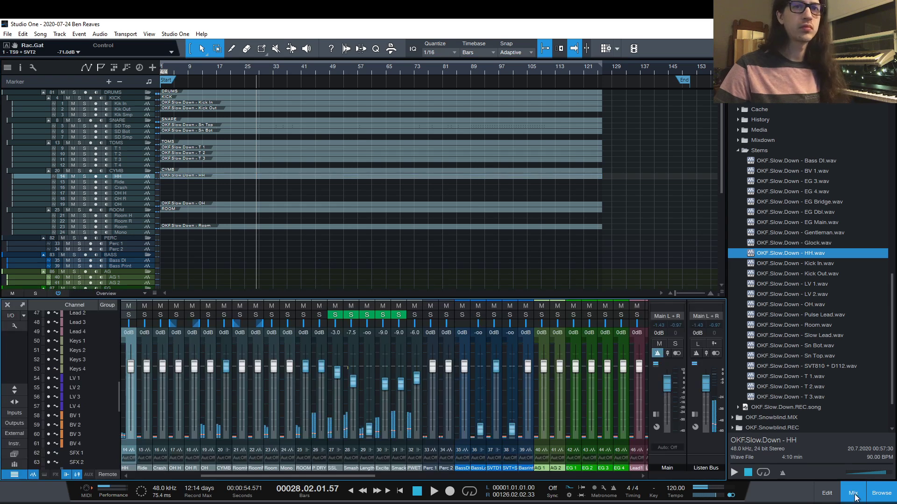
left_click(676, 317)
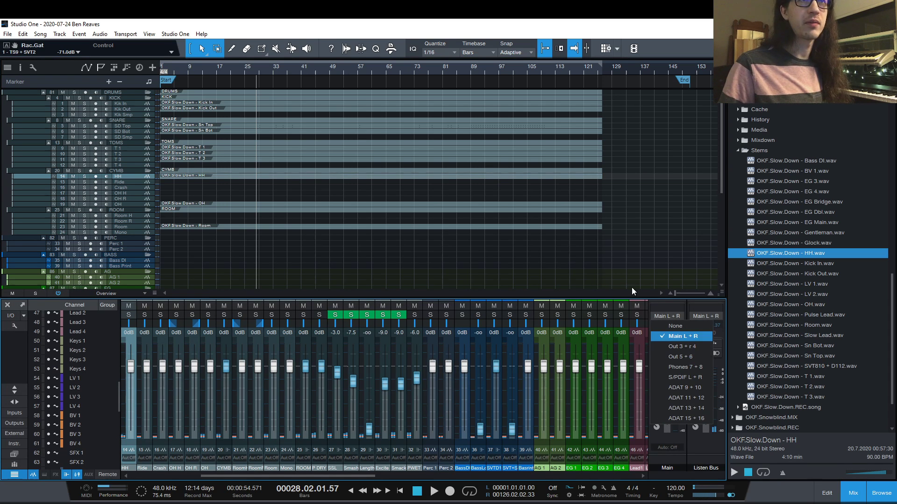
left_click(680, 352)
Expand the Main and Listen Bus effect chains and check the Sonarworks Reference 4 plug-in on the Listen Bus, closing it again.
left_click(656, 418)
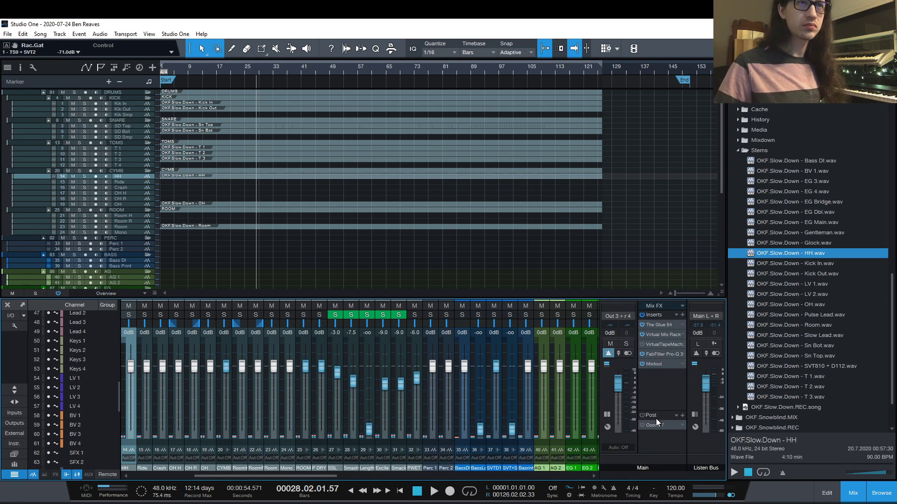
left_click(692, 416)
left_click(691, 426)
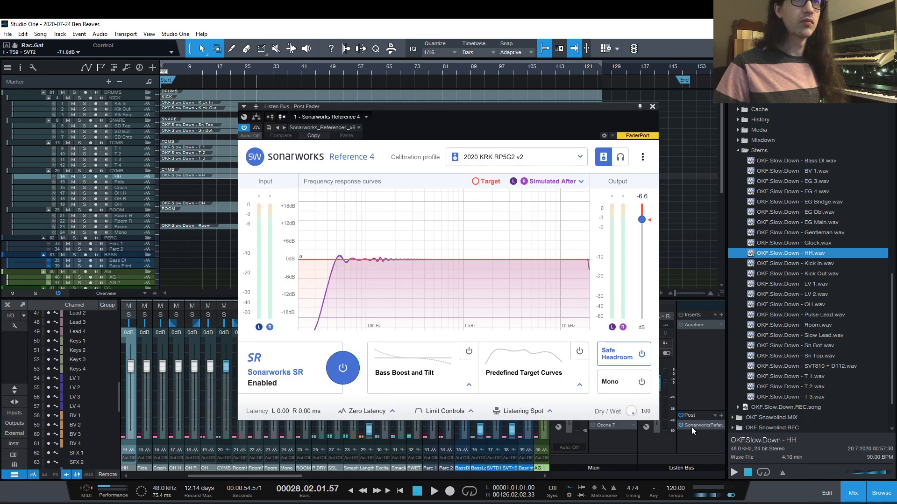
left_click(691, 427)
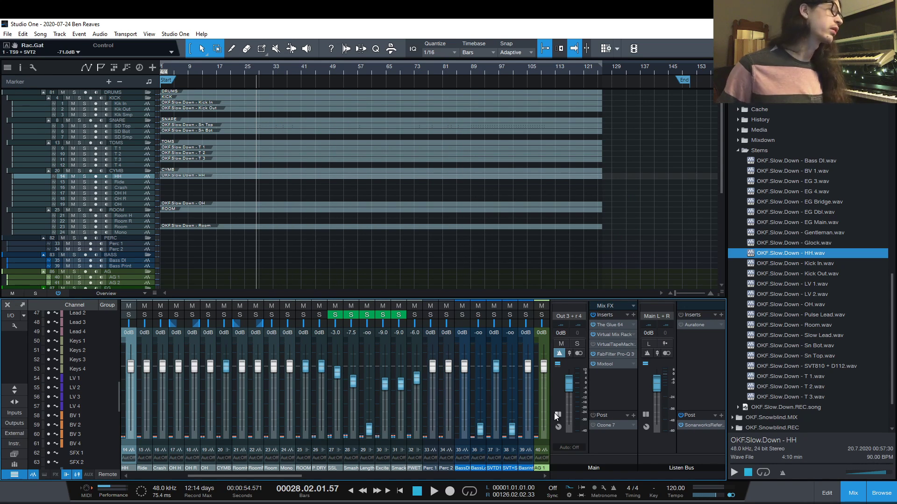
Compare the Main and Listen Bus channels and examine the Sonarworks Reference 4 plug-in on the Listen Bus, closing it again.
left_click(613, 400)
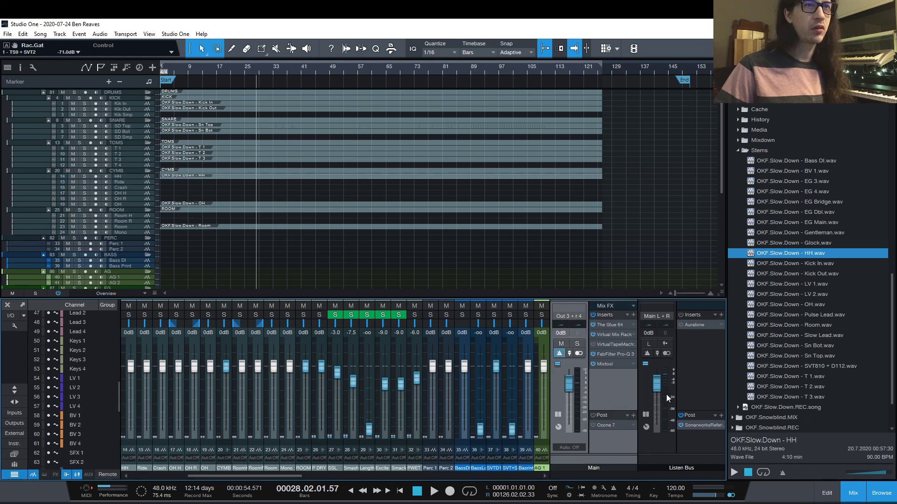
left_click(668, 394)
left_click(613, 395)
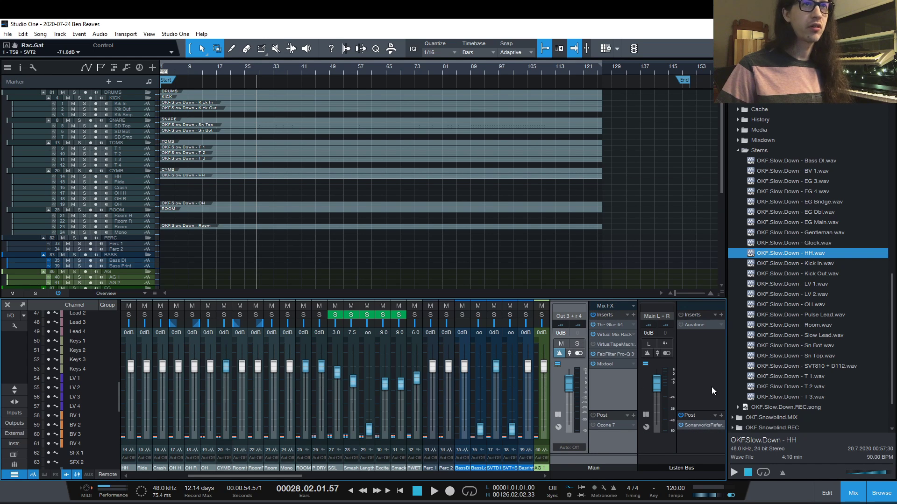
left_click(711, 388)
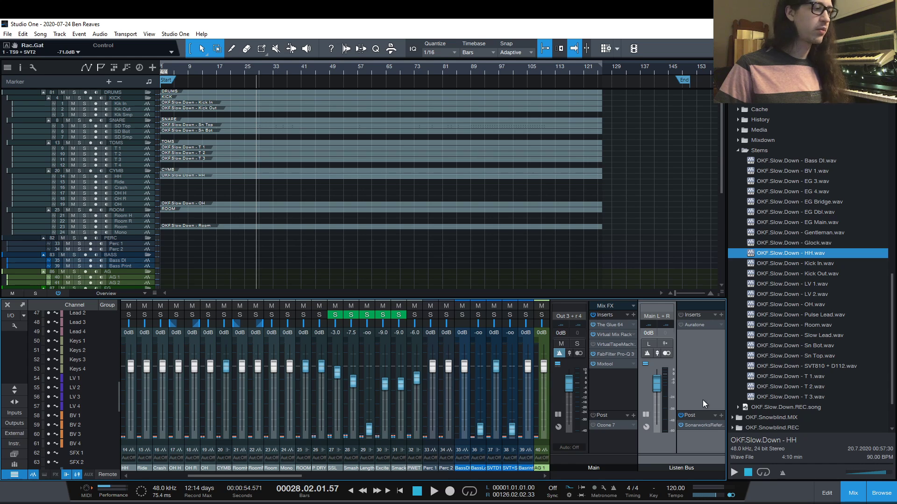
left_click(606, 391)
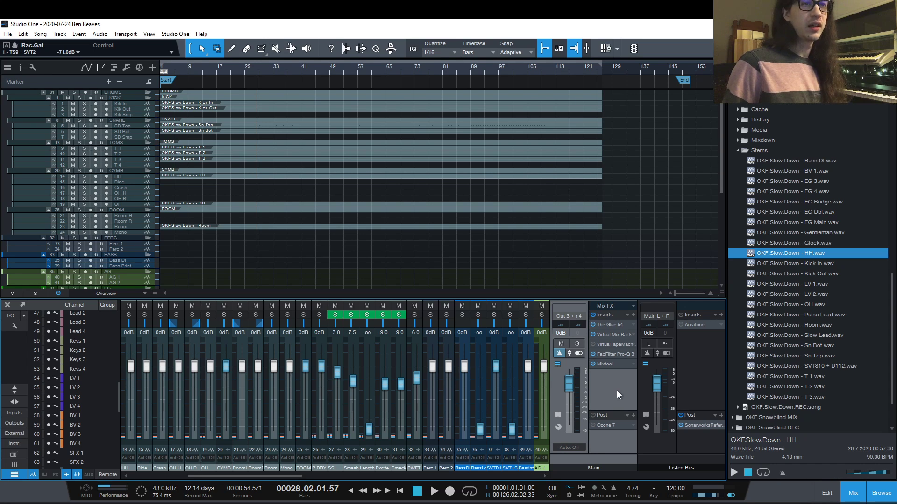
left_click(691, 363)
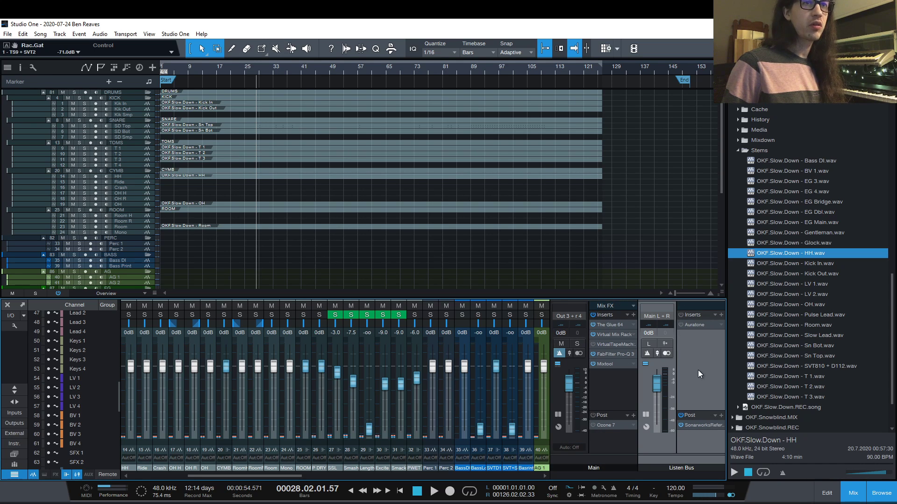
left_click(691, 424)
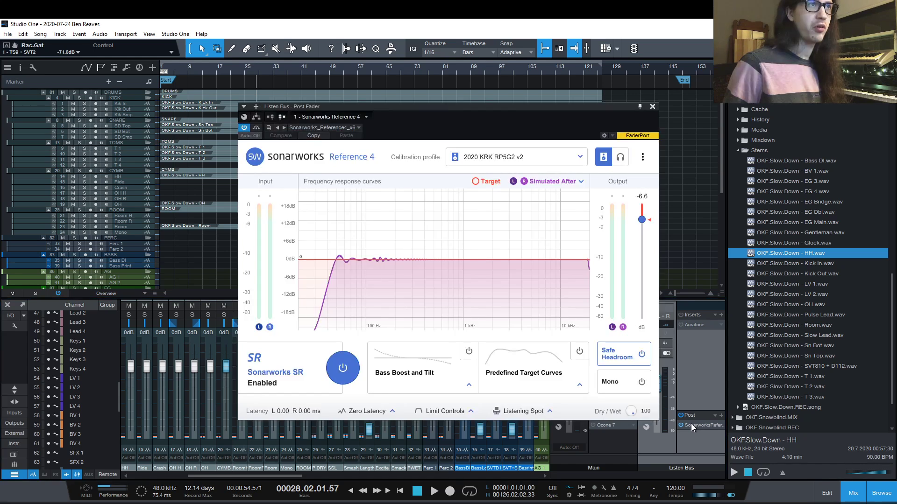
left_click(691, 424)
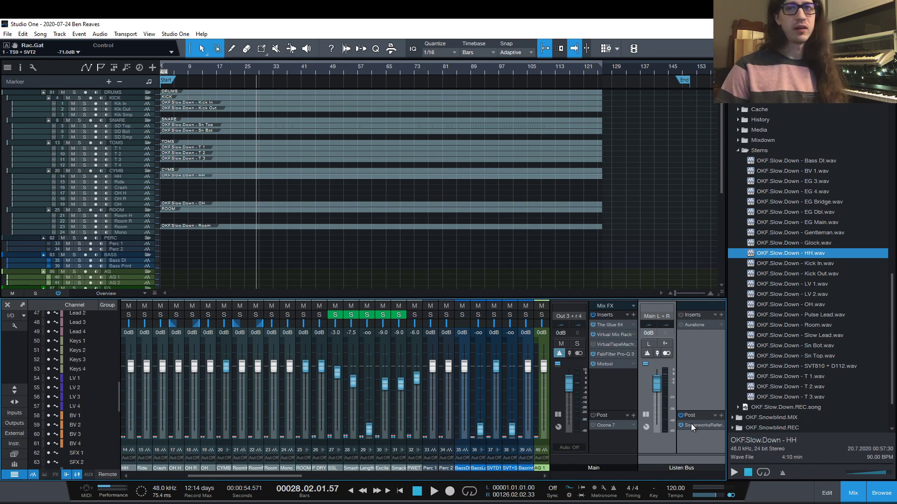
Collapse the effect chains of the Main and Listen Bus channels and hide the file browser.
left_click(612, 399)
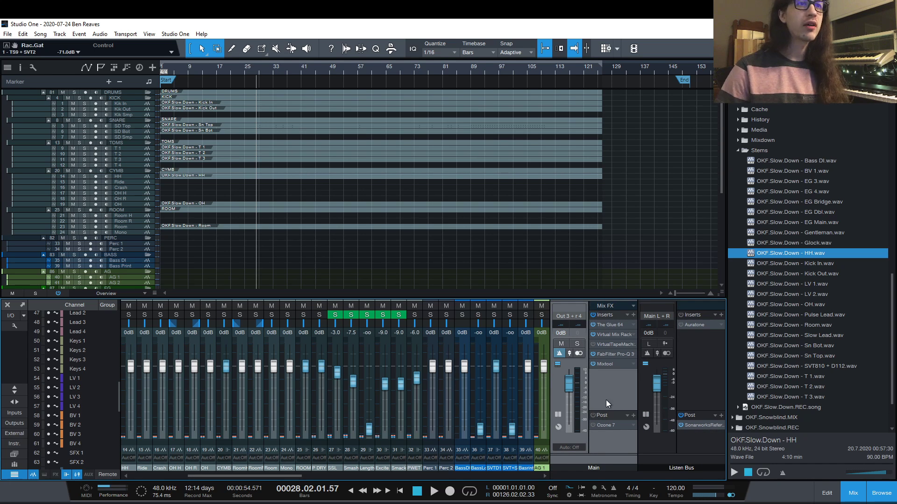
left_click(559, 414)
left_click(645, 415)
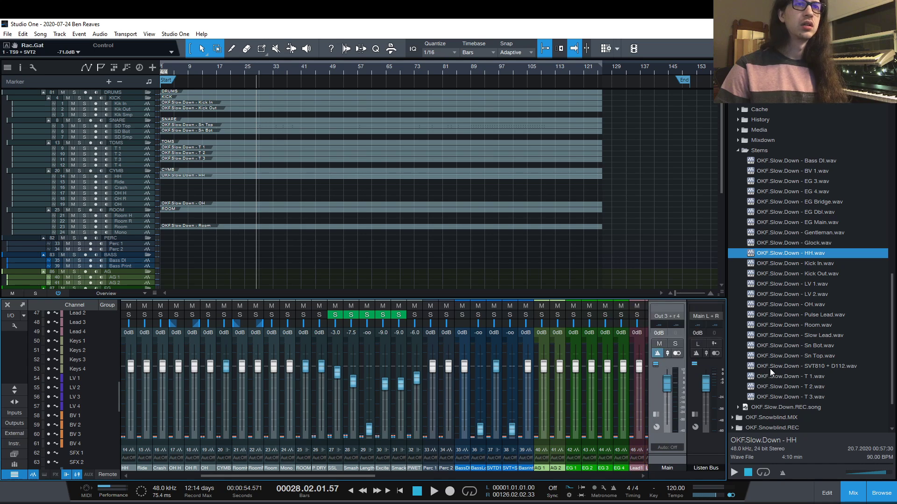
left_click(880, 495)
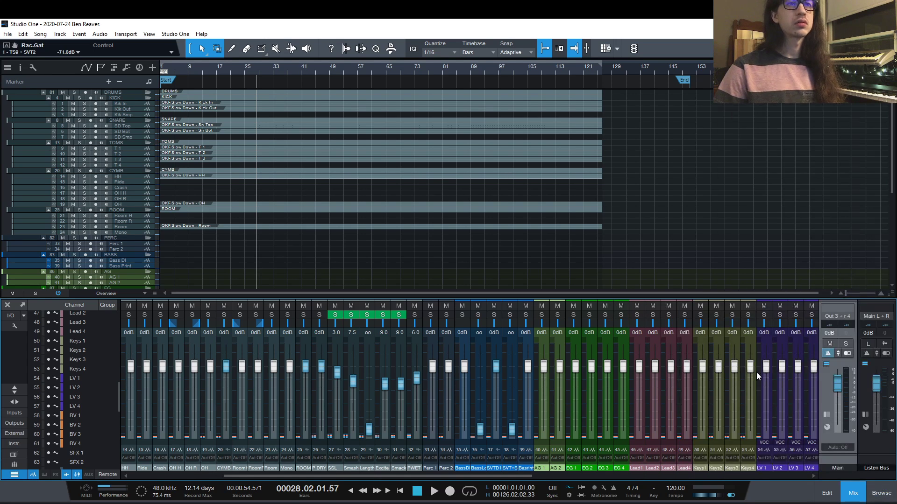
Reset the P WET fader to 0 dB, playing the drums briefly before and after the change.
key("space")
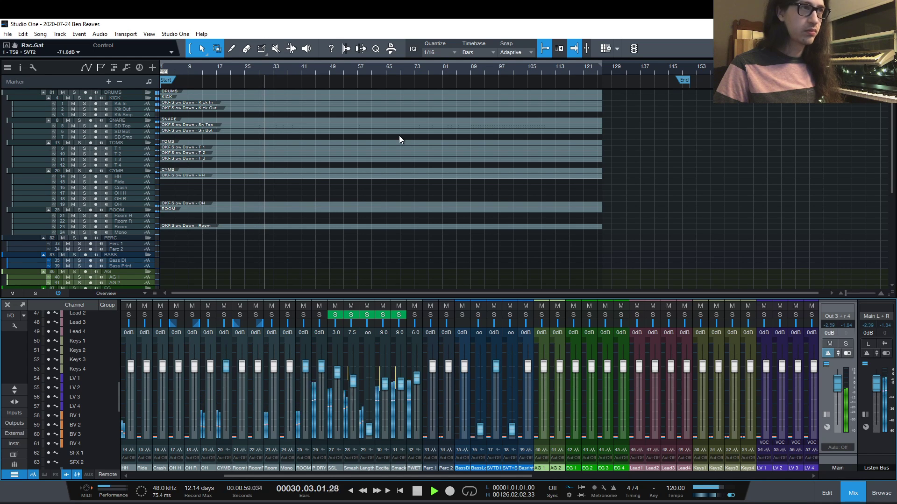
key("space")
left_click(416, 374, "alt")
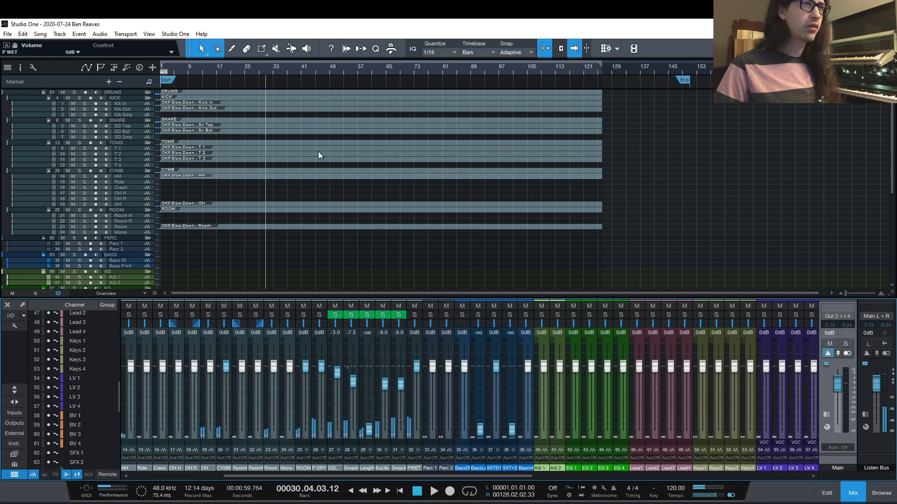
key("space")
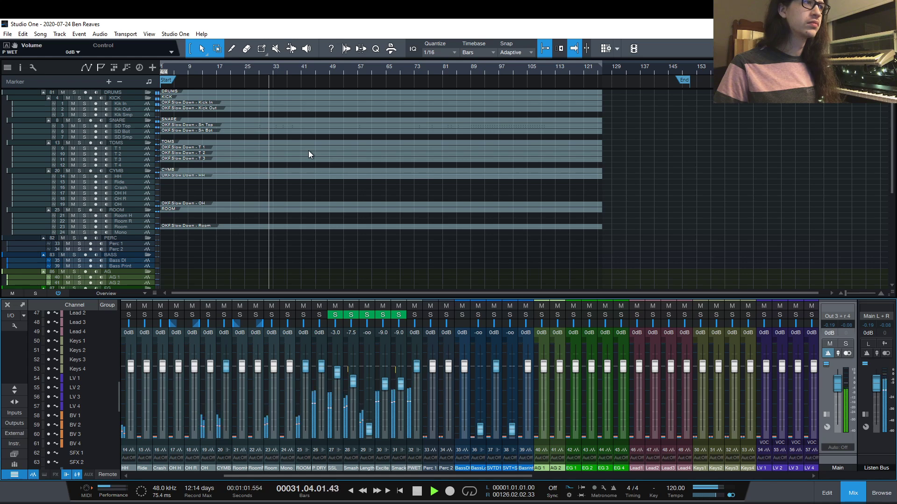
key("space")
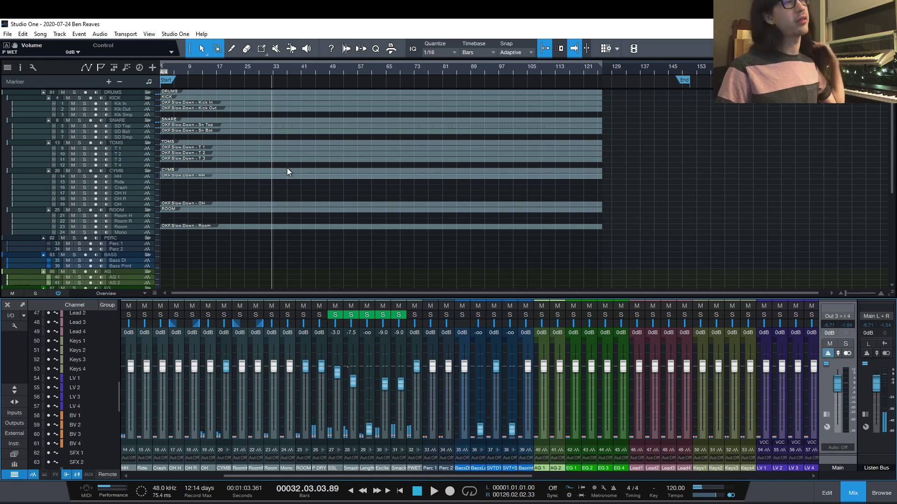
Enlarge the track heights and play the drums from about bar 28 with the first drum channels showing in the mixer.
scroll(285, 196, "up", 3)
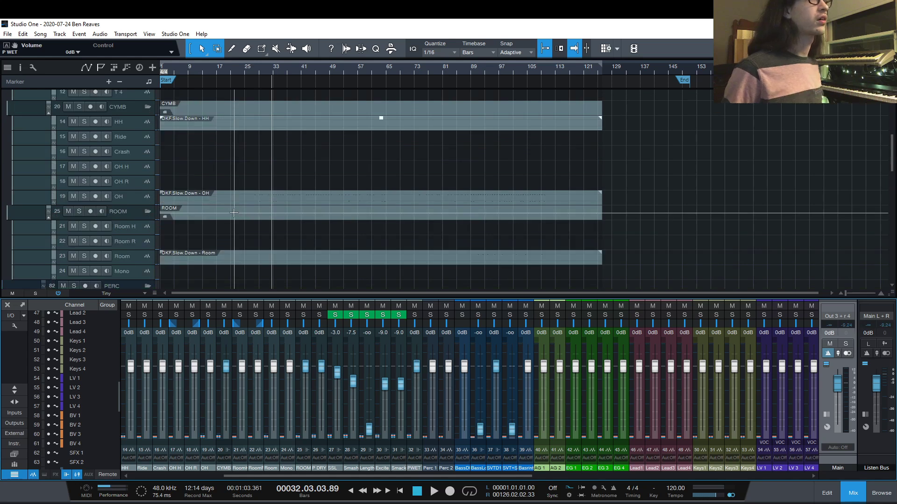
scroll(285, 196, "up", 5)
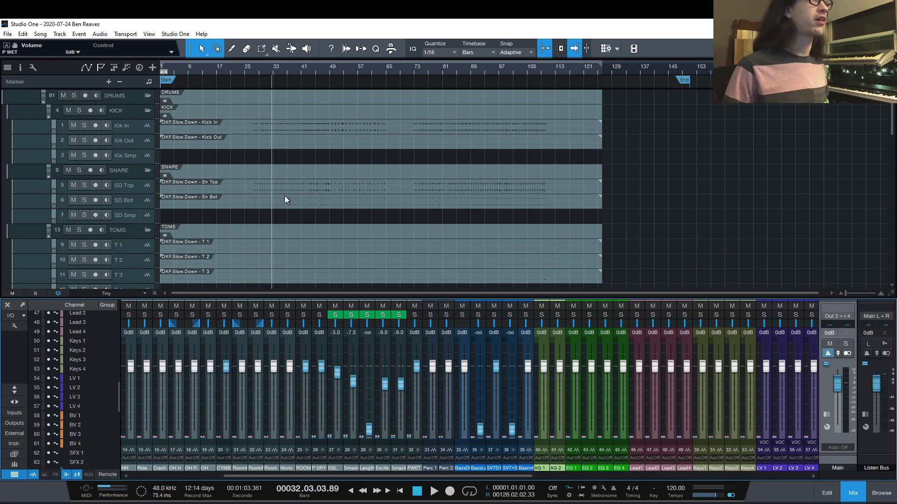
left_click(256, 72)
key("space")
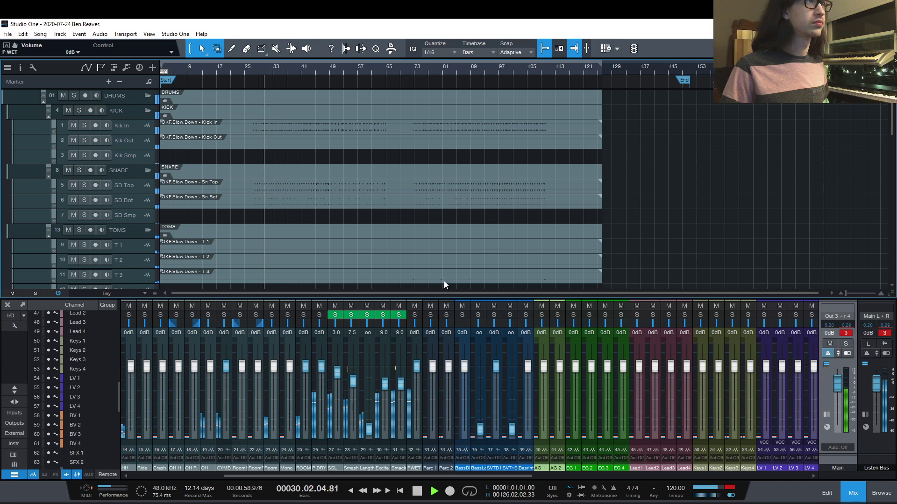
left_click_drag(435, 476, 292, 474)
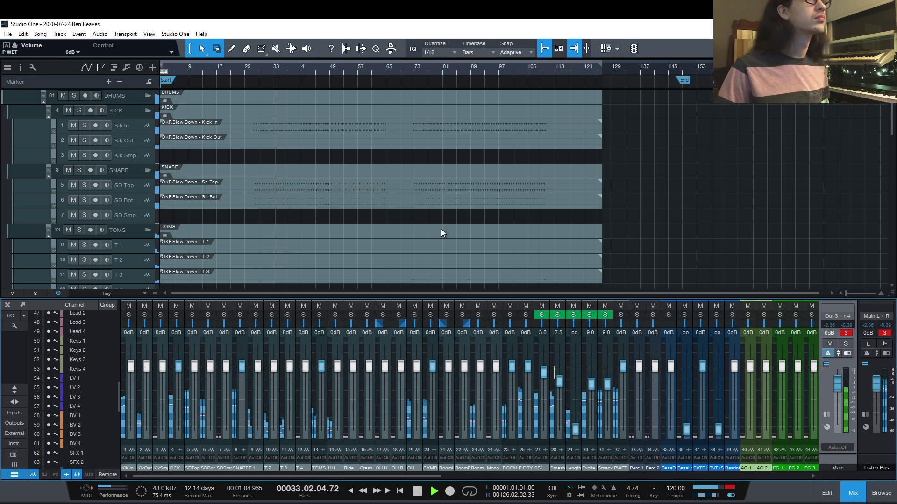
scroll(456, 215, "down", 3)
key("space")
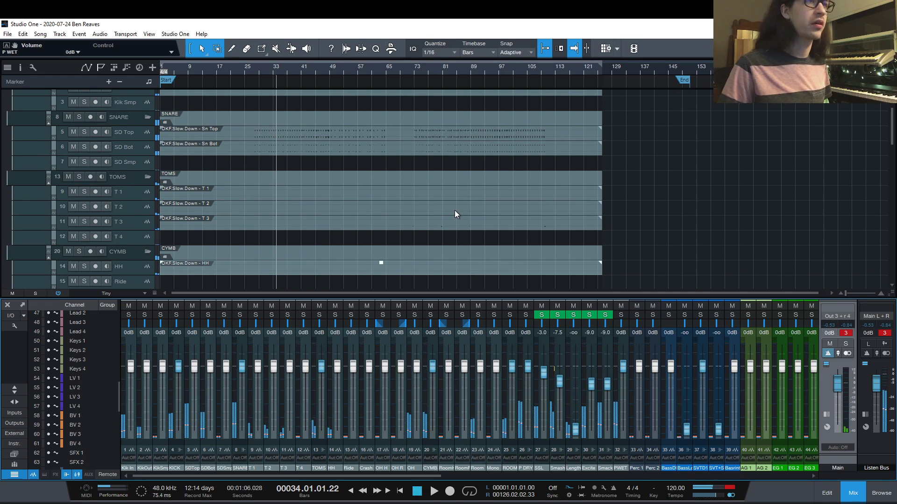
Look over the placed drum stems from the kick to the room tracks and hide the mixer.
scroll(322, 217, "down", 3)
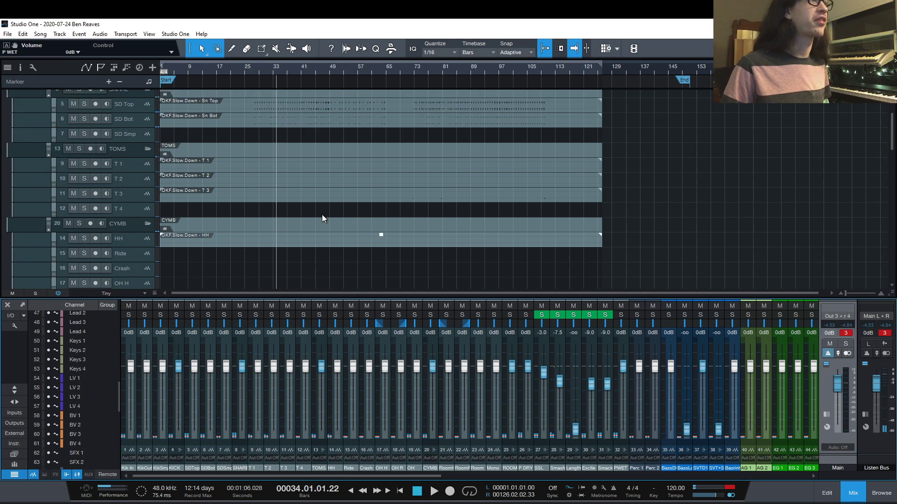
scroll(323, 218, "down", 3)
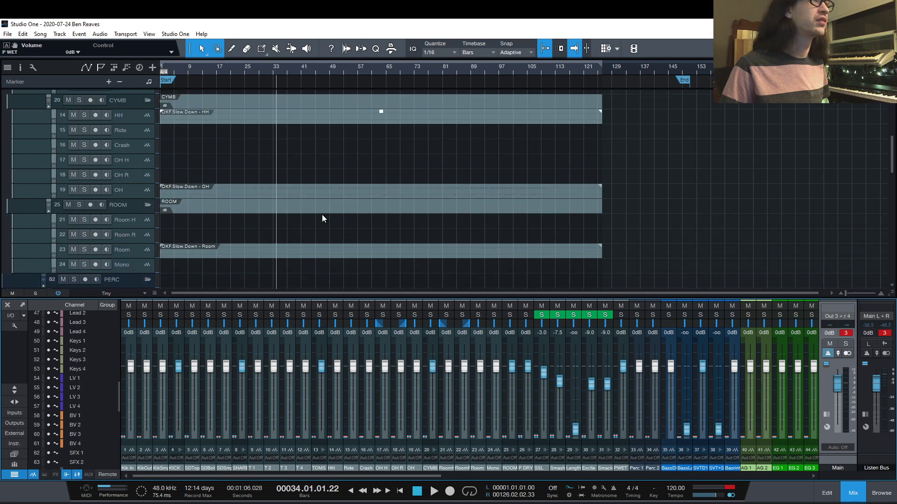
scroll(327, 185, "up", 10)
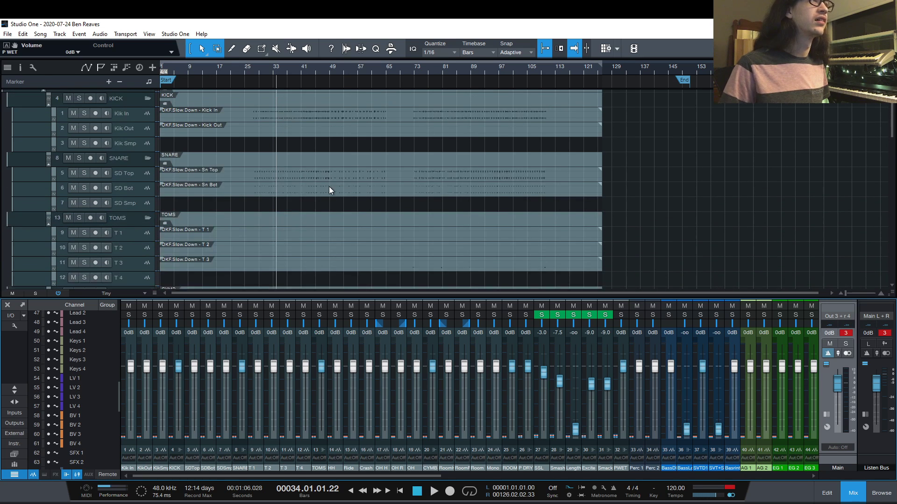
scroll(329, 187, "down", 10)
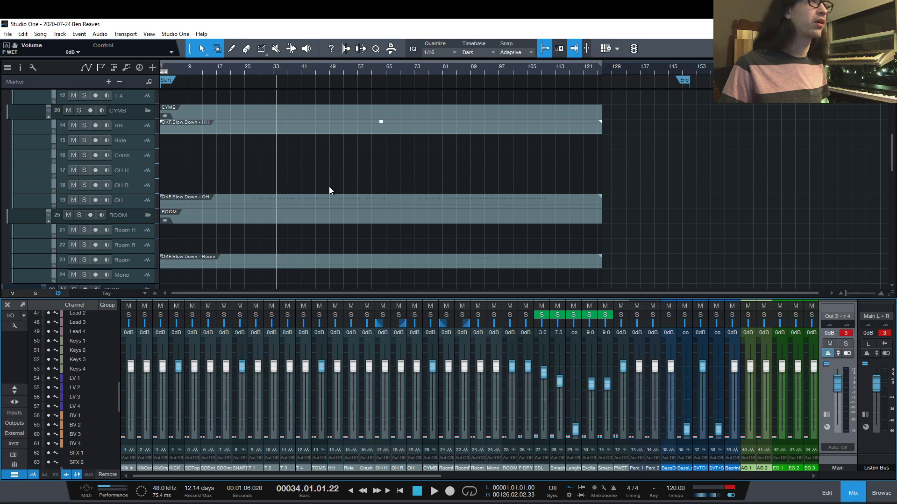
key("F3")
scroll(329, 192, "up", 10)
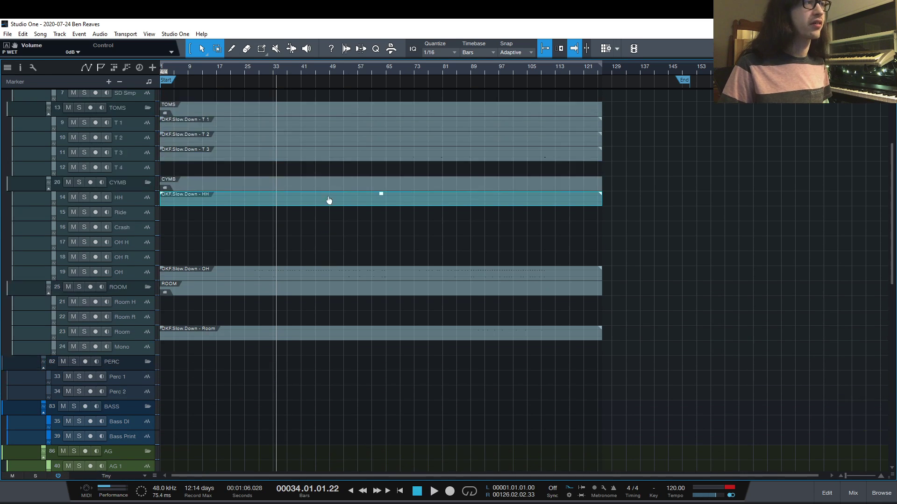
scroll(329, 201, "up", 1)
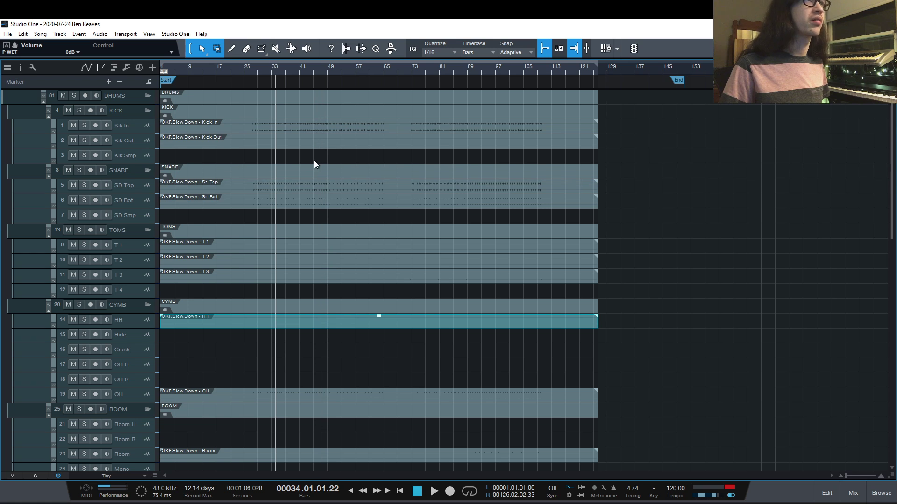
Play the drums from about bar 39 and again from about bar 50, reopening the mixer before stopping playback.
left_click(293, 69)
key("space")
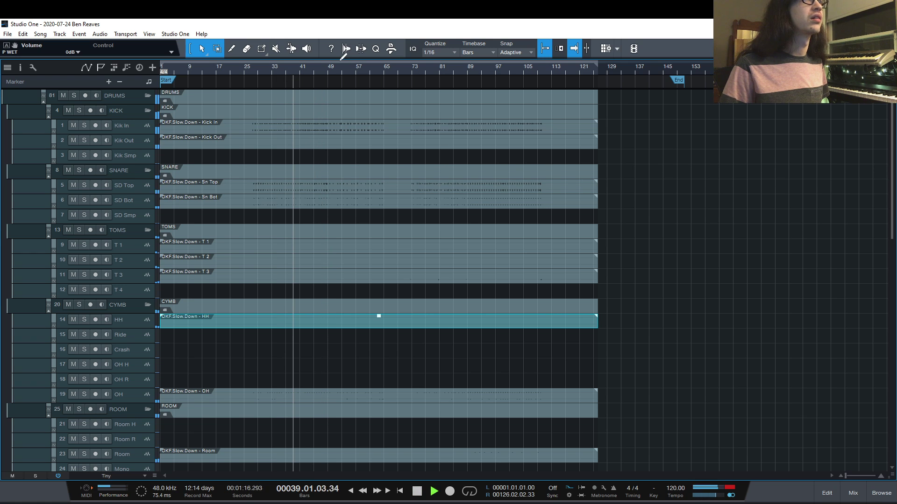
left_click(332, 70)
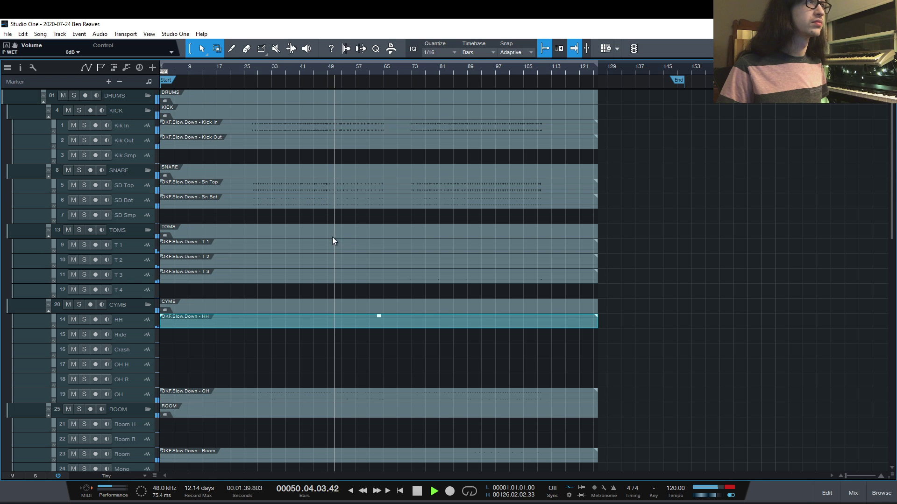
key("F3")
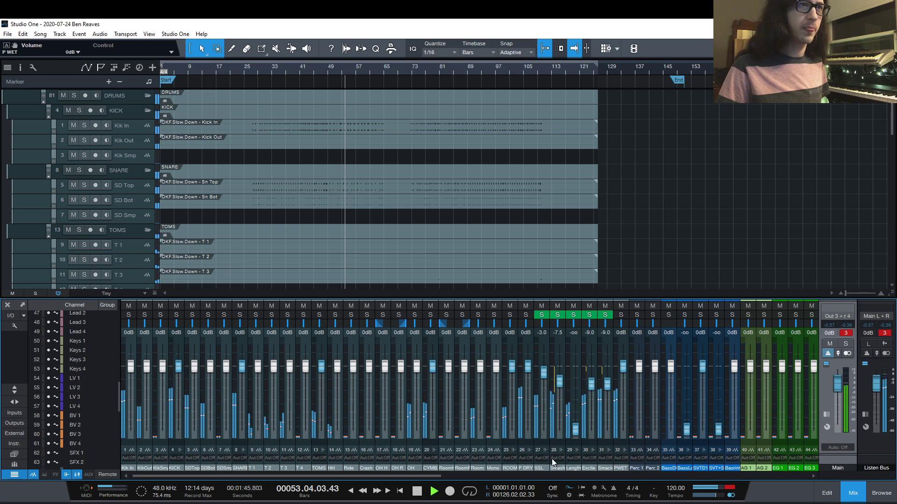
key("space")
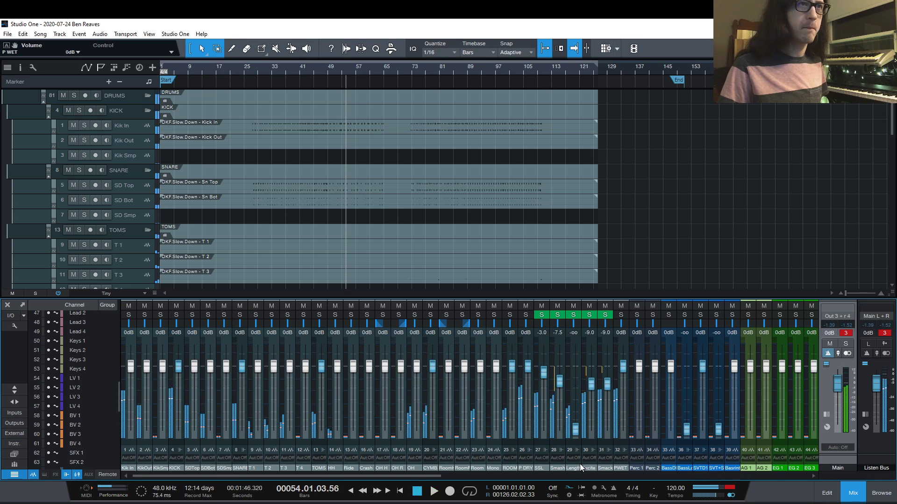
Turn off solo safe on the SSL, Smash, Length, Excite and Smack drum channels.
left_click(542, 314)
left_click(557, 314)
left_click(573, 314)
left_click(589, 314)
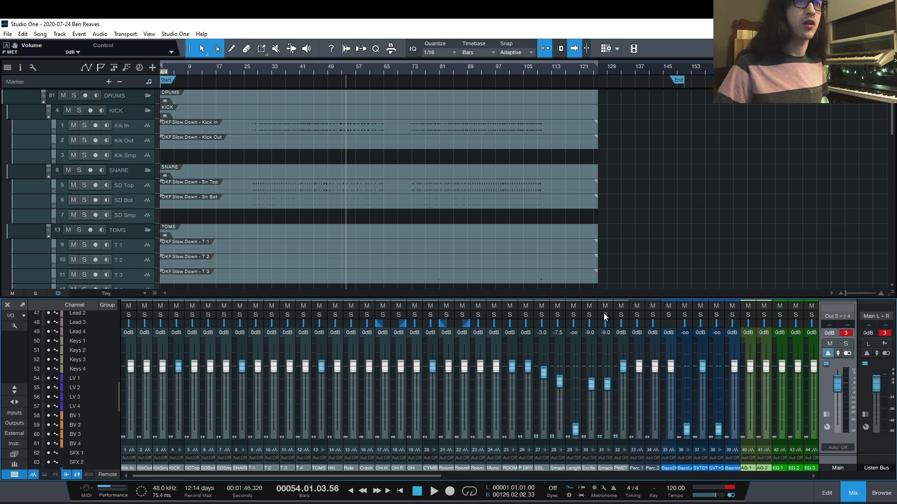
Solo the Smack channel, raise the P WET fader to +10 dB and play the drums from about bar 54.
left_click(604, 312)
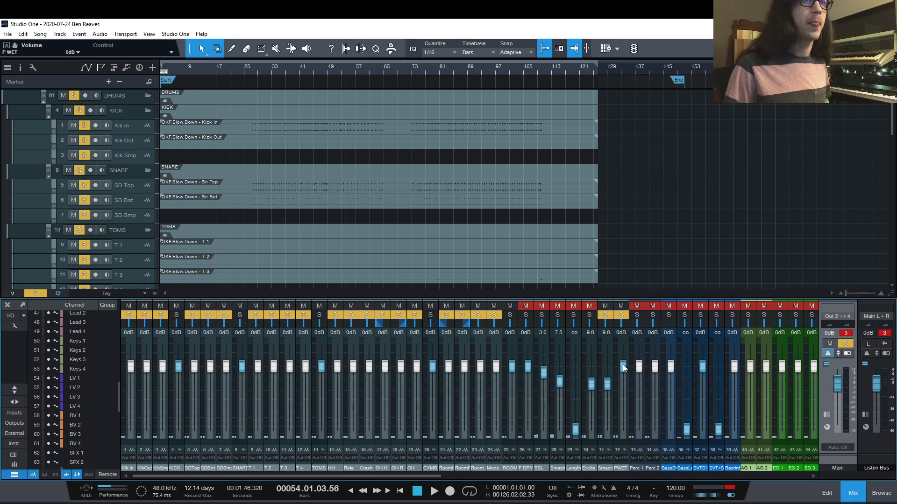
left_click_drag(624, 367, 623, 343)
key("space")
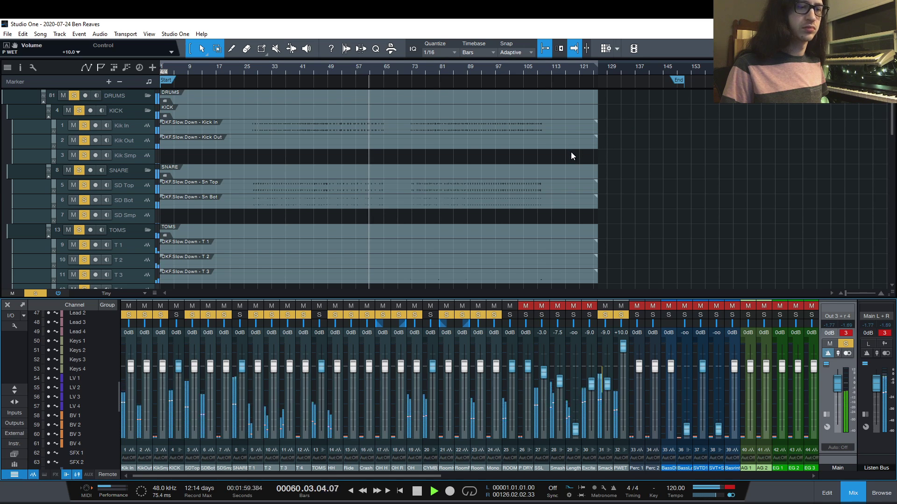
key("space")
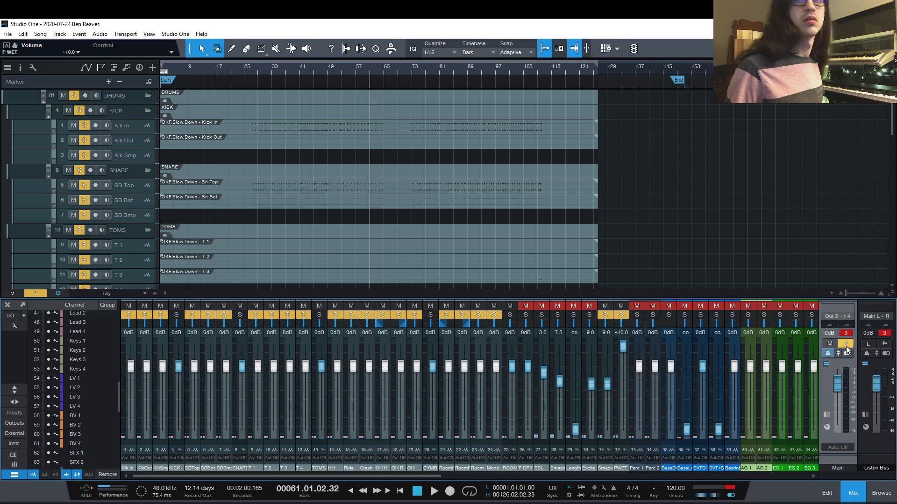
Reselect Out 3 + 4 as the Main bus output and resume playback from about bar 61.
left_click(843, 320)
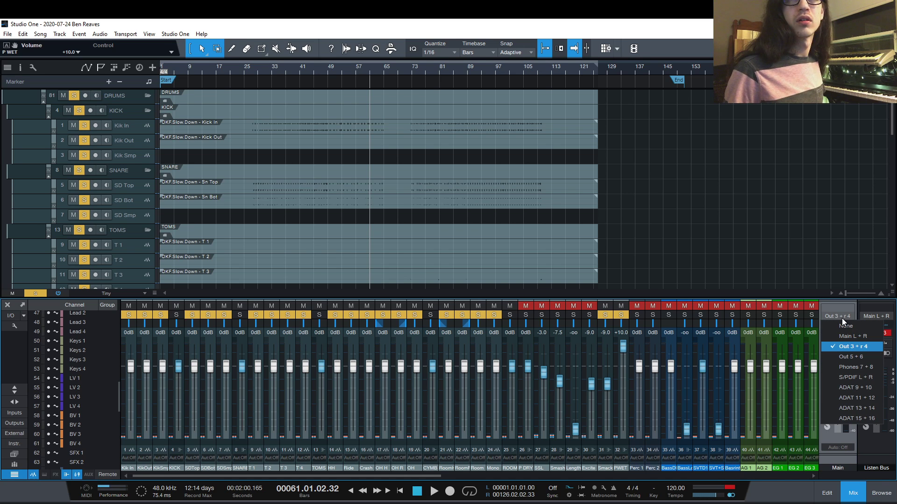
left_click(845, 346)
key("space")
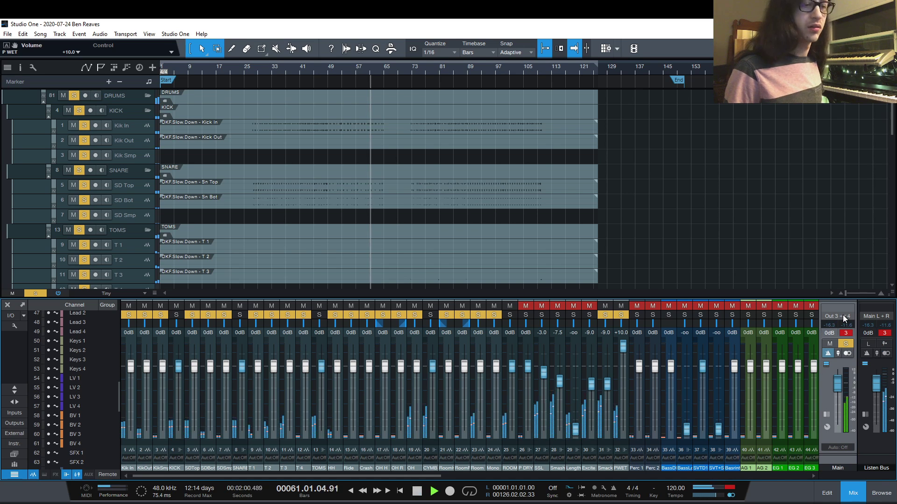
Clear all solos to hear the full mix during playback, solo the Smack channel again and stop playback.
key("shift+s")
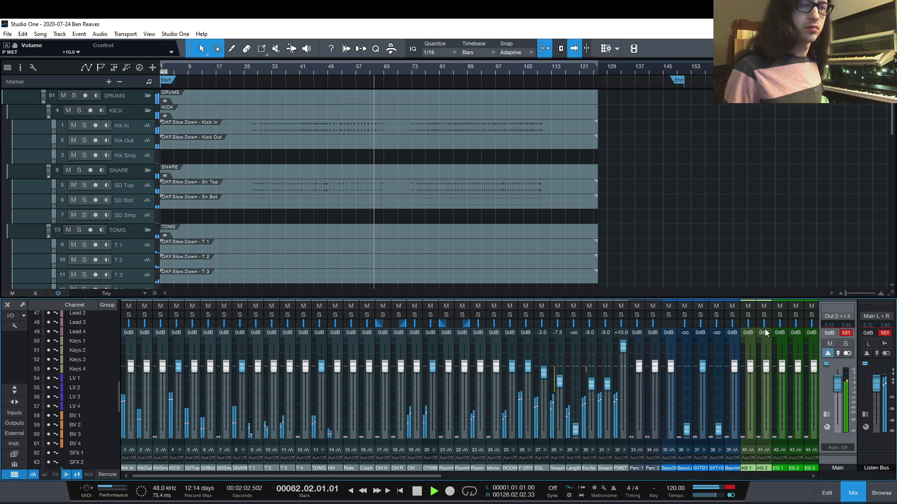
key("space")
key("space")
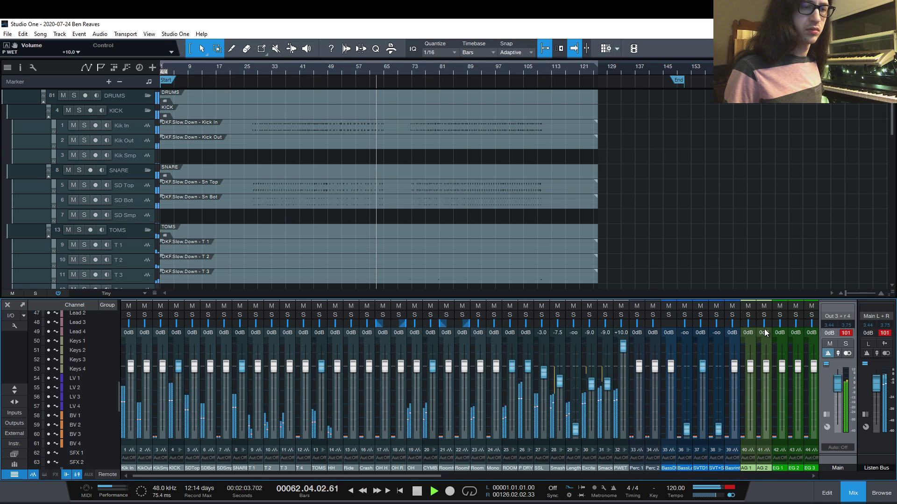
left_click(838, 318)
left_click(838, 318)
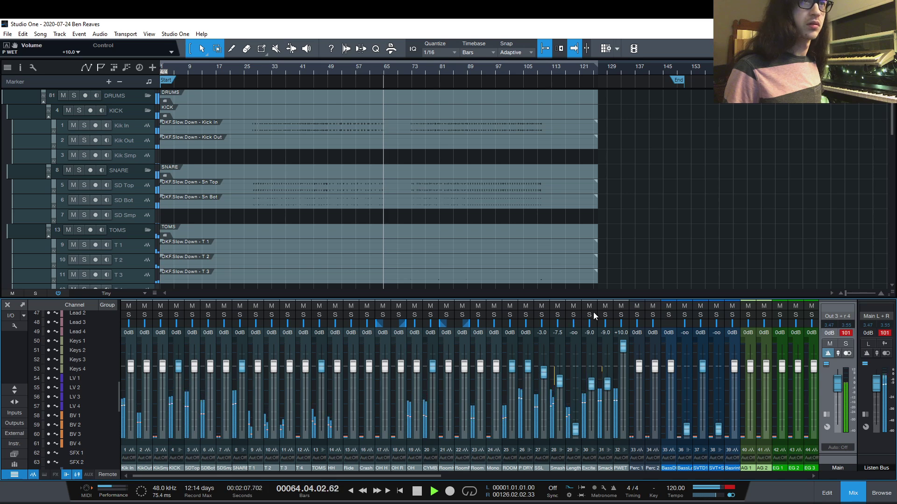
left_click(605, 315)
key("space")
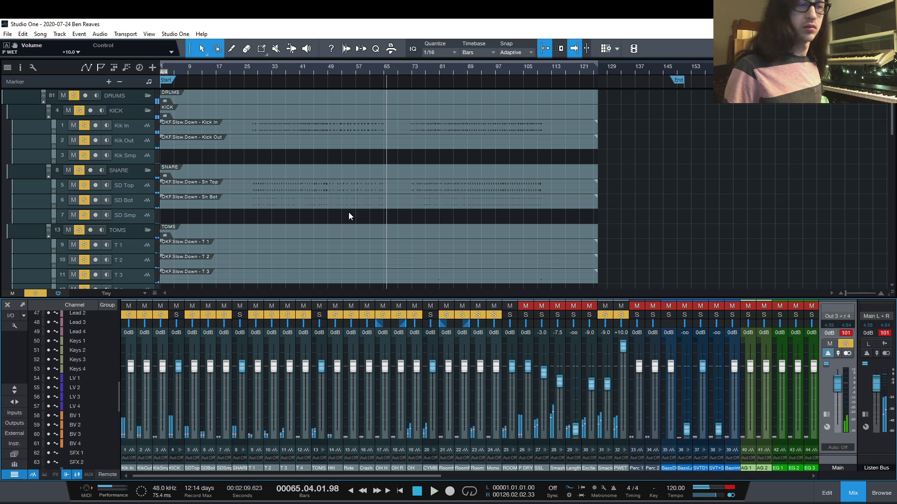
Play the soloed Smack drums from about bar 32, pausing and resuming once before stopping.
left_click(271, 75)
key("space")
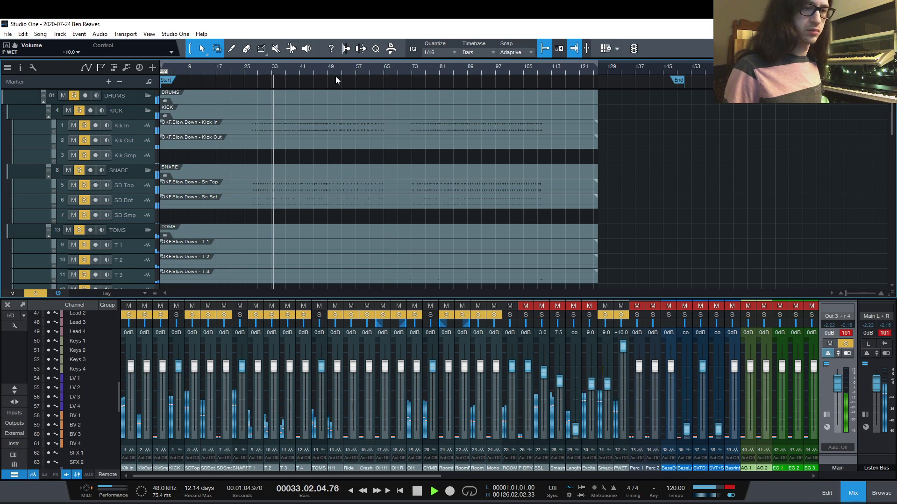
key("space")
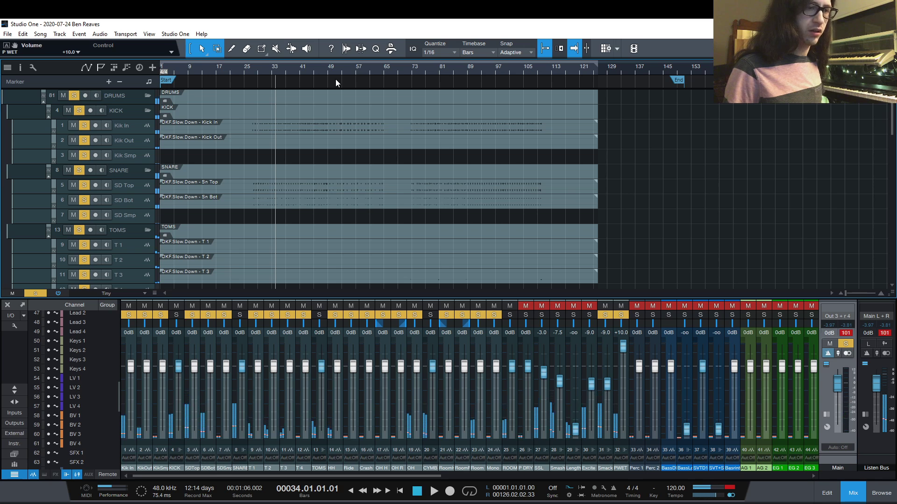
key("space")
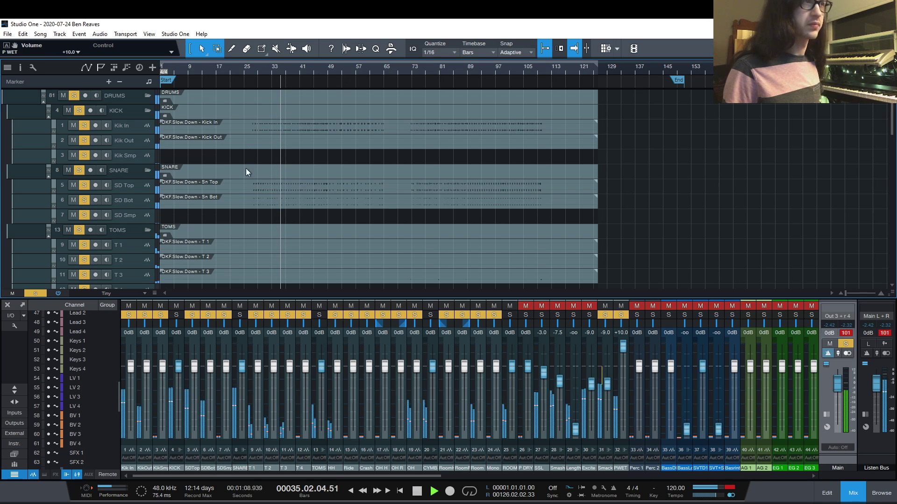
key("space")
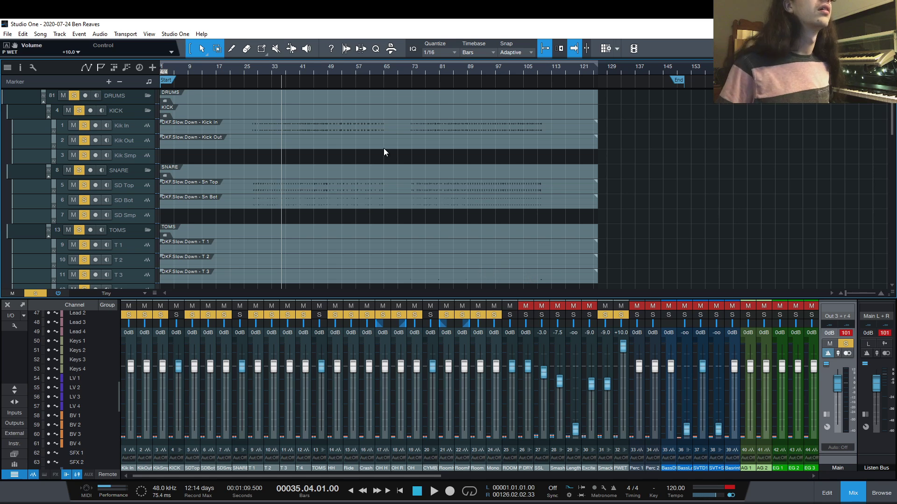
Play from about bar 49 while watching the Kramer PIE compressor in the Smack channel's inserts, and stop playback.
left_click(329, 68)
key("space")
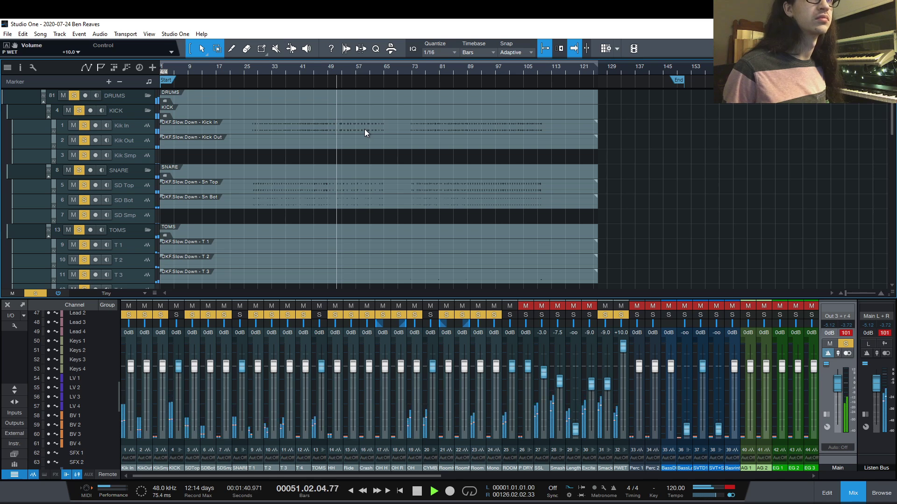
left_click(607, 452)
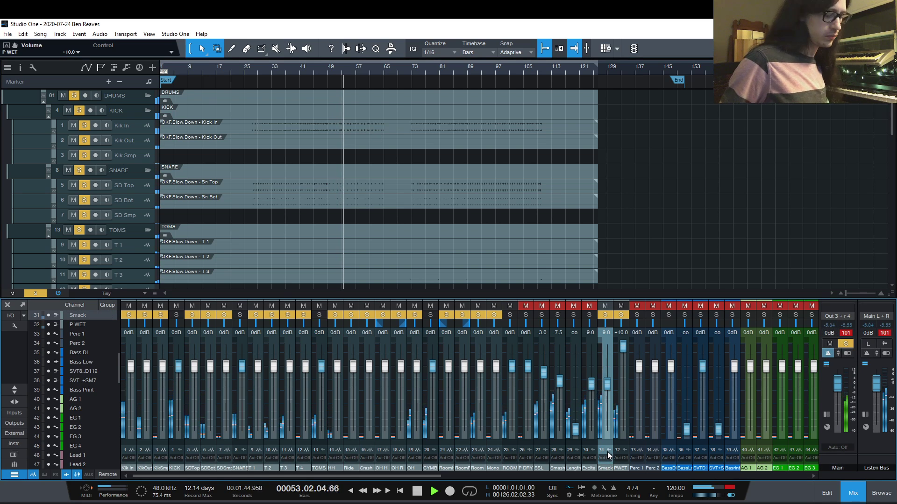
left_click(413, 135)
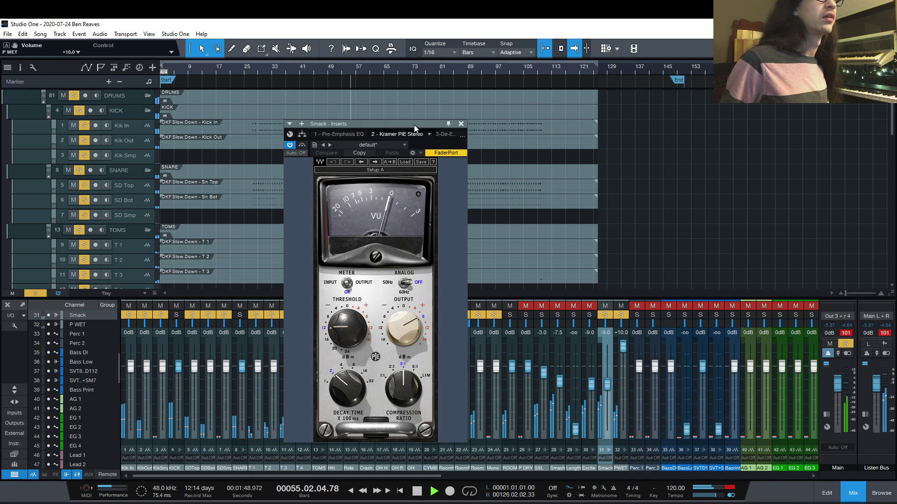
left_click_drag(414, 123, 453, 101)
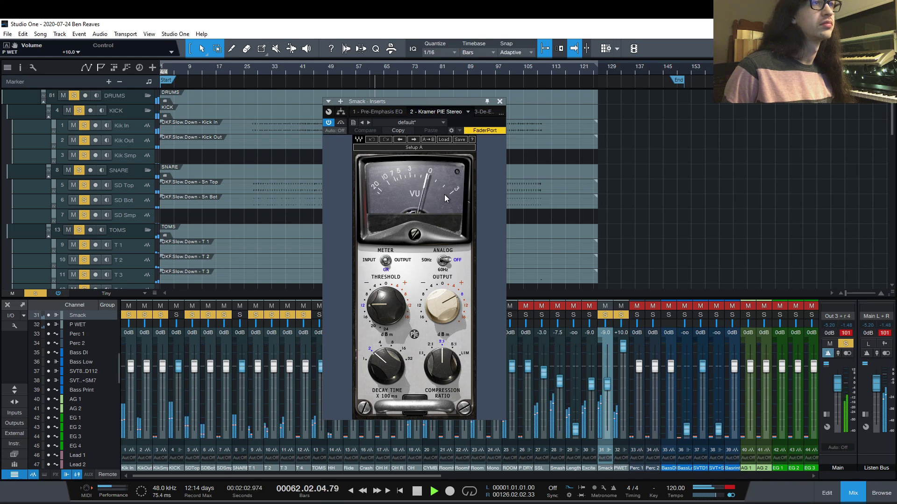
key("space")
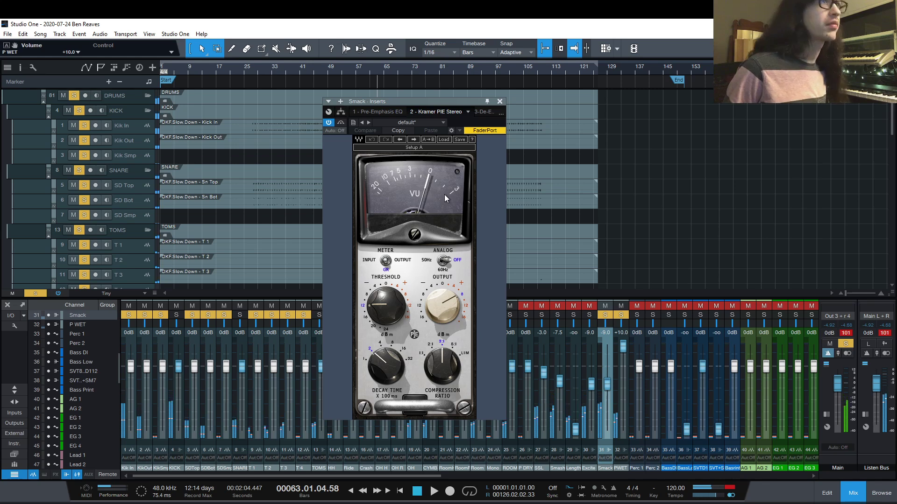
Solo the Excite channel and play from about bar 49 with the CLA-76 compressor from its inserts open, stopping after several bars.
left_click(589, 316)
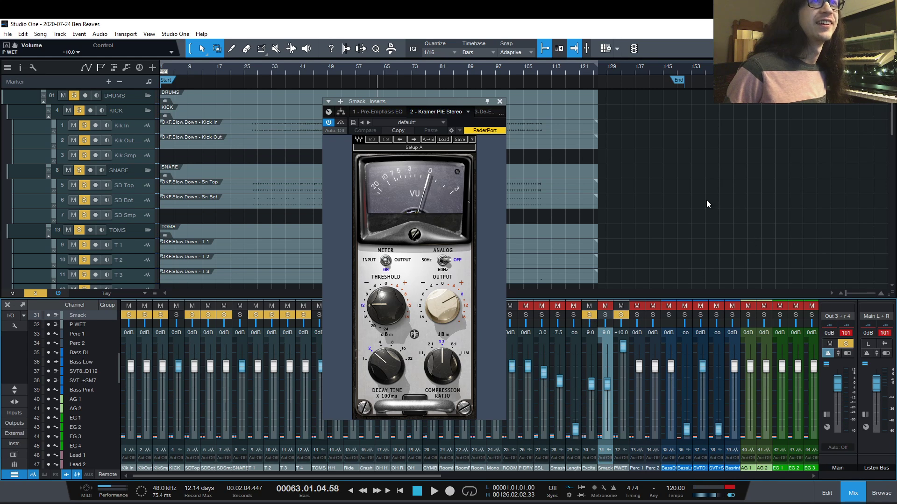
left_click(593, 455)
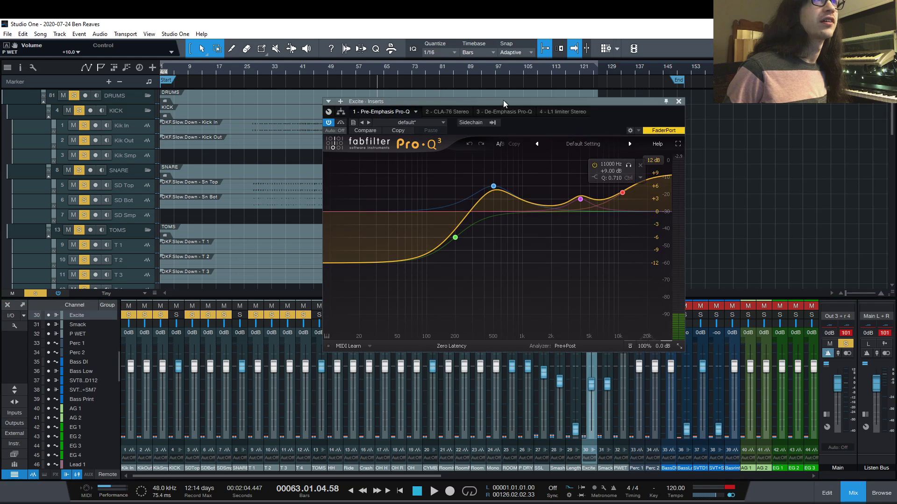
left_click(465, 107)
left_click_drag(465, 105, 420, 273)
left_click(327, 68)
key("space")
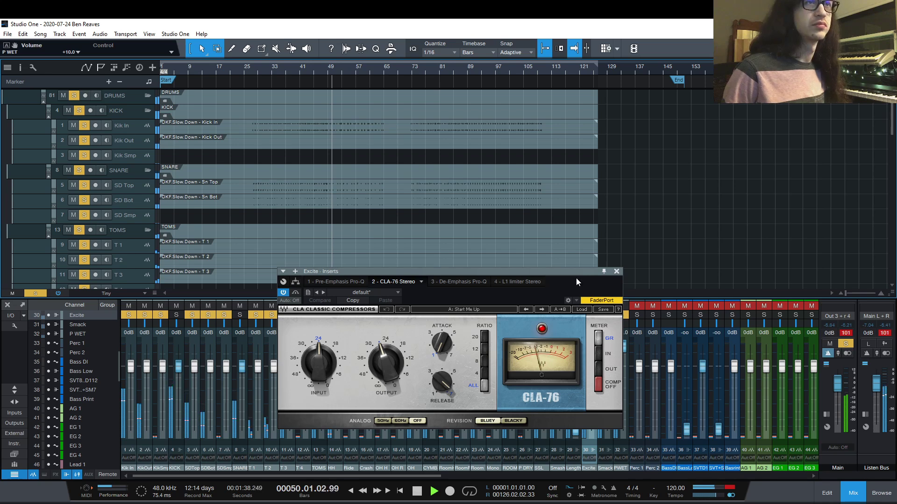
left_click_drag(568, 274, 487, 246)
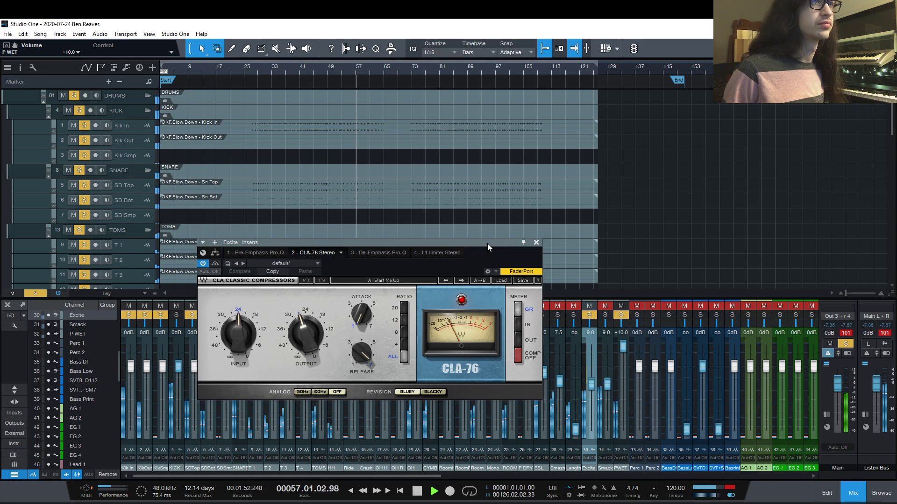
key("space")
Show the L1 limiter in the Excite inserts, play from about bar 51 to watch it, and close the plug-in window after stopping.
left_click(422, 255)
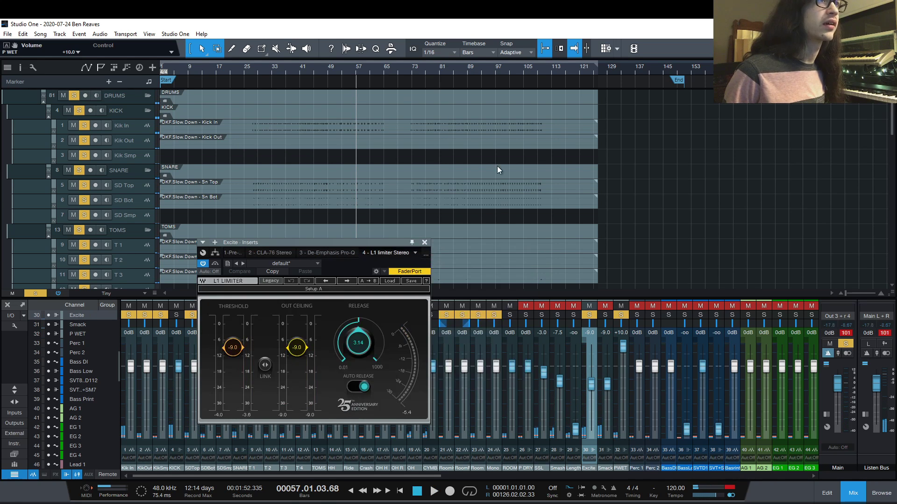
left_click(327, 72)
key("space")
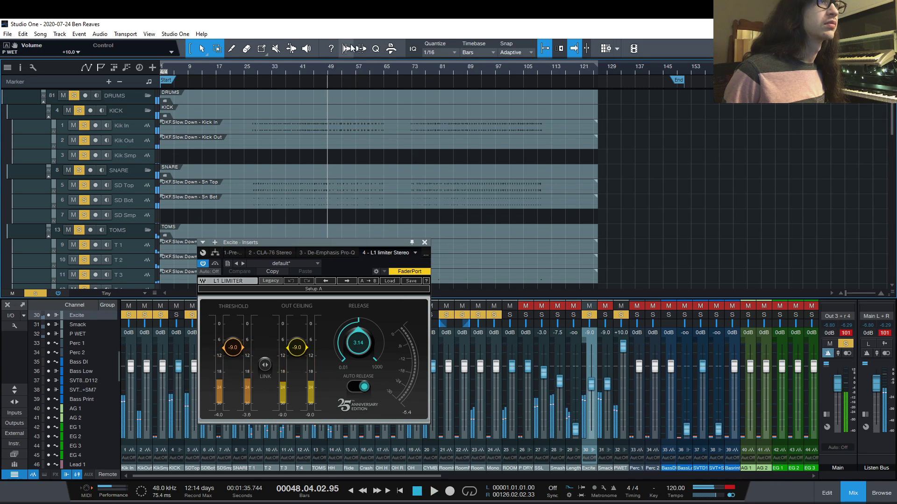
left_click(337, 71)
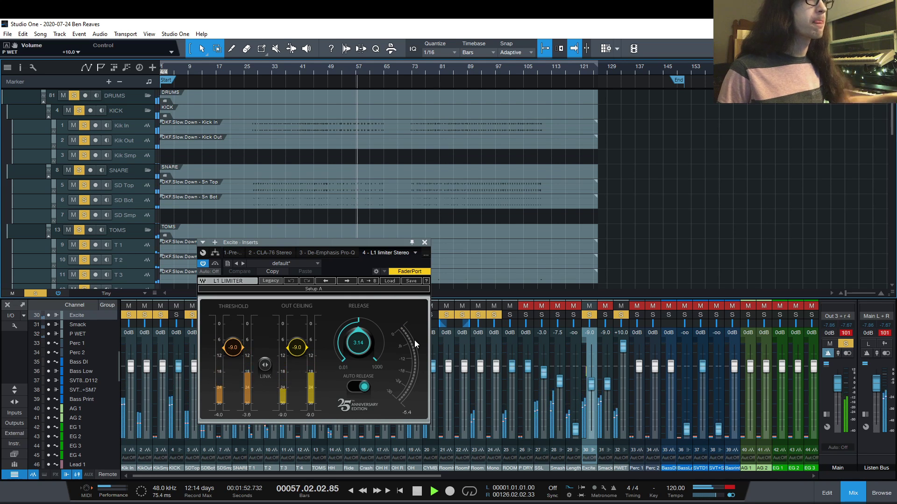
key("space")
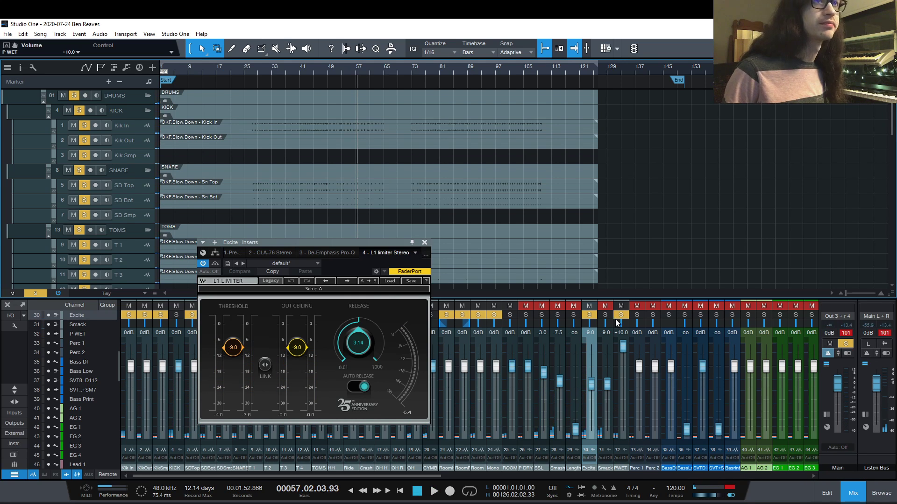
left_click(423, 243)
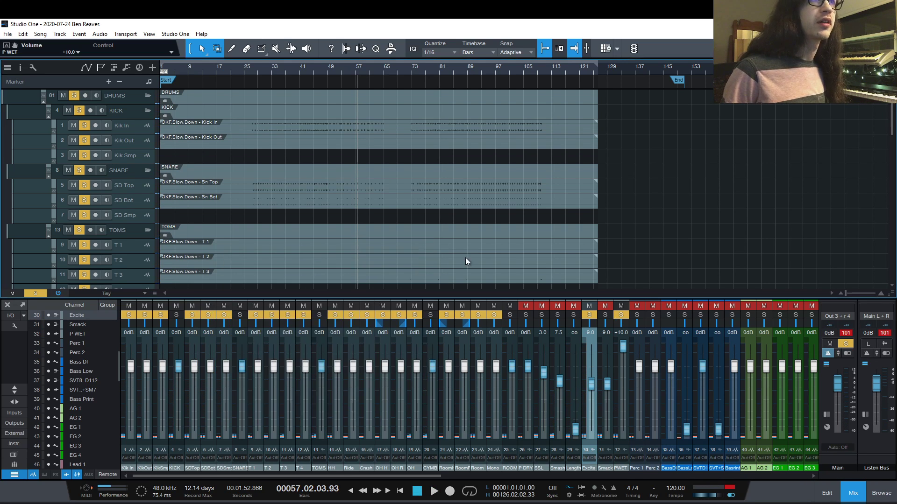
Solo the Length channel, raise its fader to -3.1 dB and play the drums from bar 49 for a few bars.
left_click(574, 314)
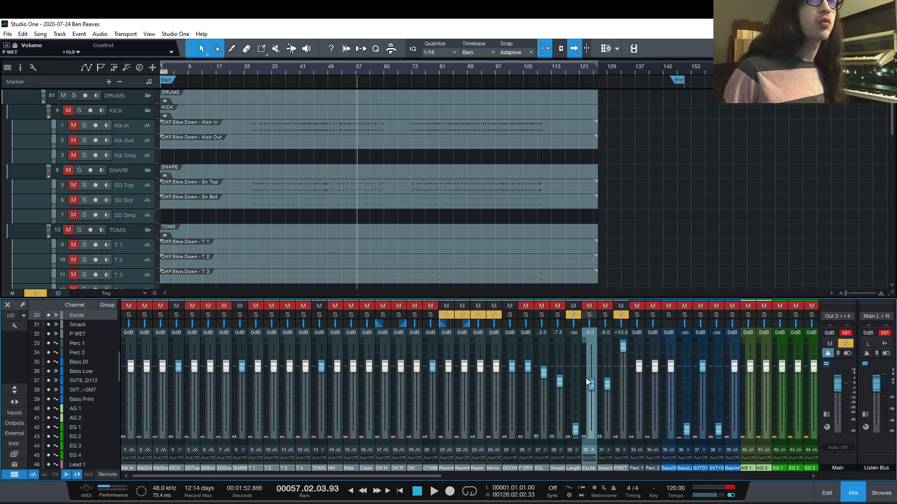
left_click(329, 71)
key("e")
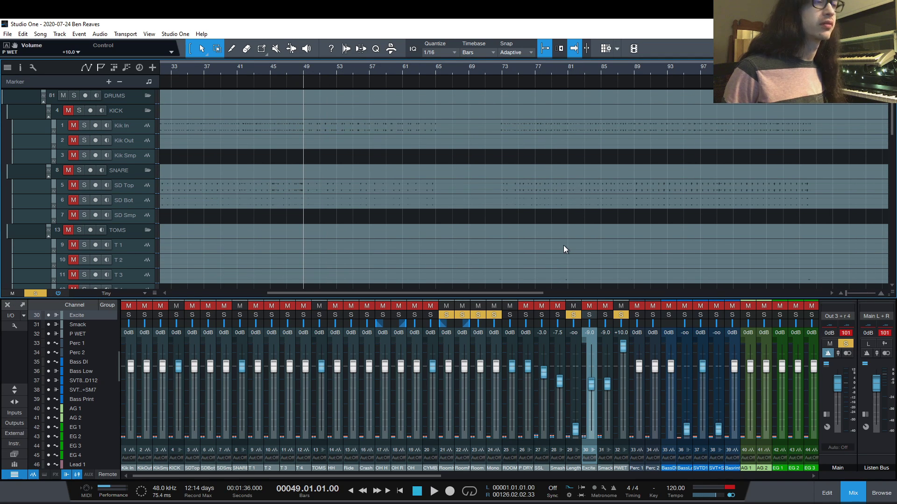
left_click_drag(577, 434, 576, 372)
key("space")
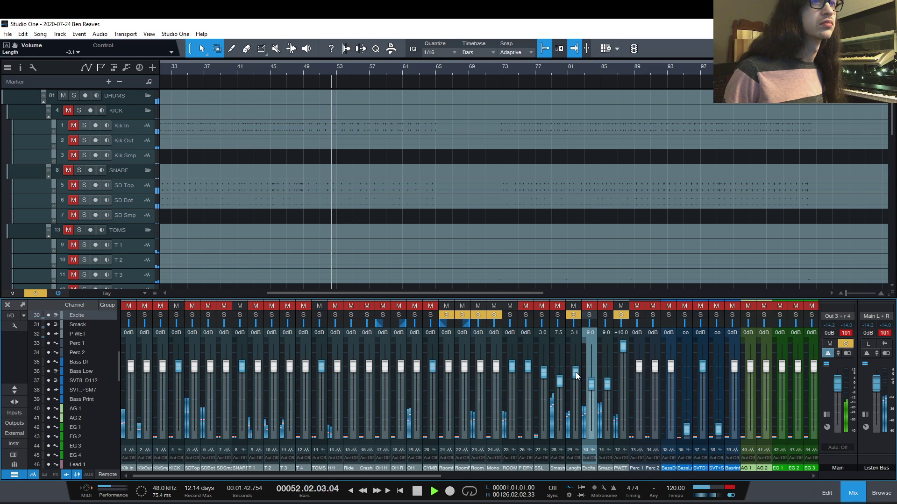
key("space")
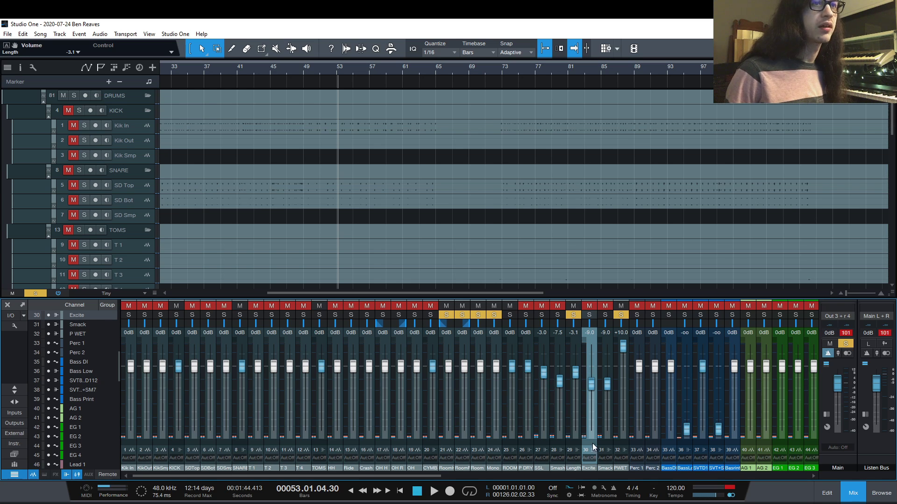
Select the Length channel and lower its fader to -18.2 dB, continuing down to -∞.
left_click(576, 449)
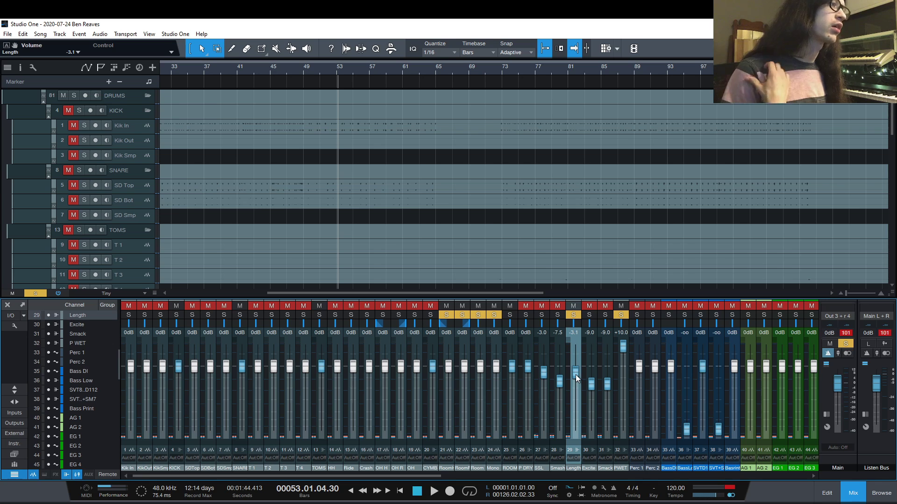
left_click_drag(575, 374, 578, 393)
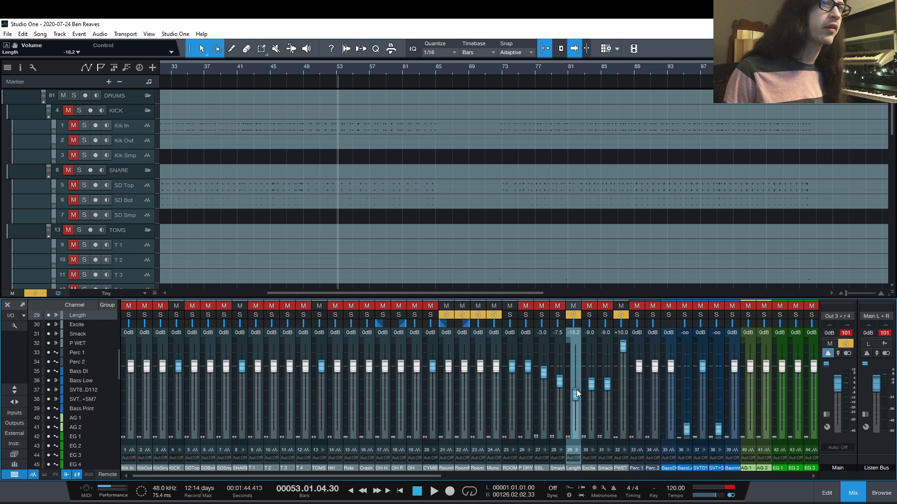
left_click_drag(575, 397, 575, 430)
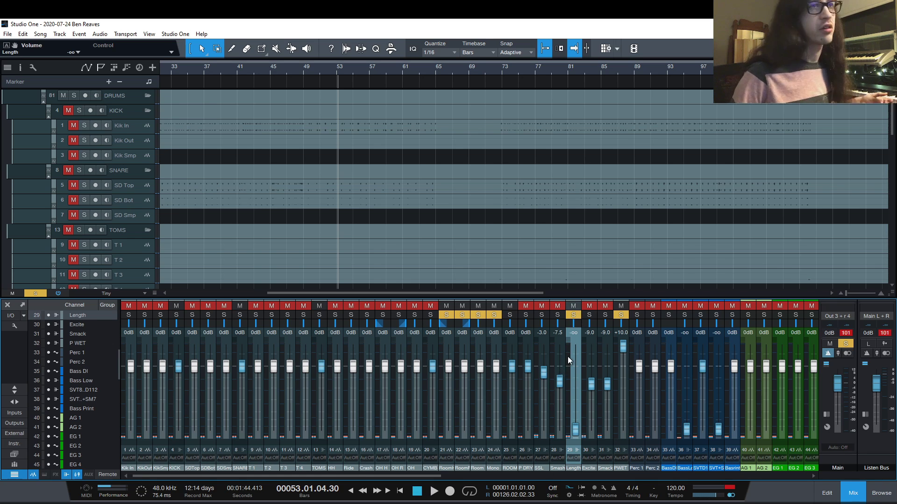
Solo the Smash channel, play from about bar 49 while viewing its Virtual Mix Rack, and close the plug-in after stopping.
left_click(559, 316)
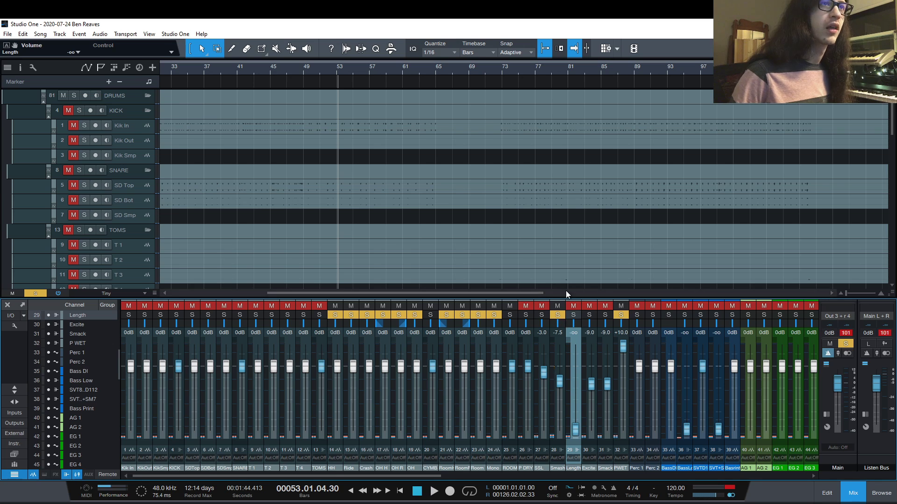
left_click(559, 450)
scroll(357, 154, "down", 1)
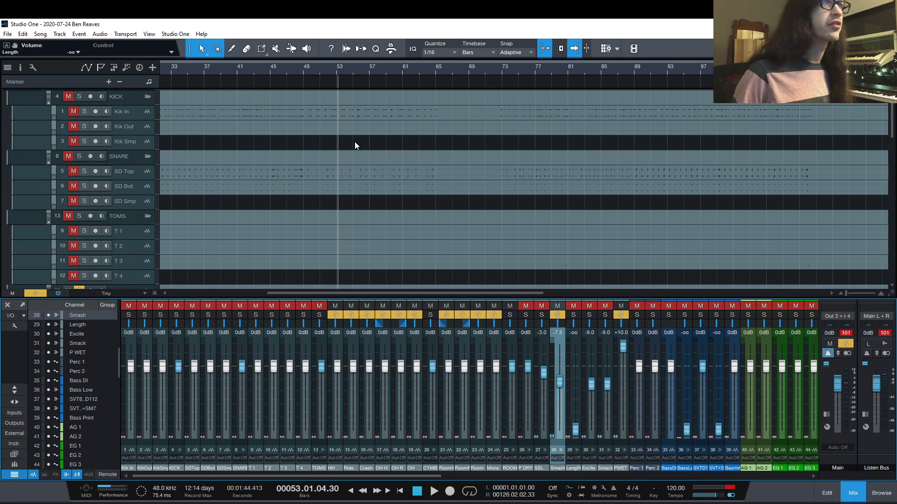
left_click(308, 74)
key("space")
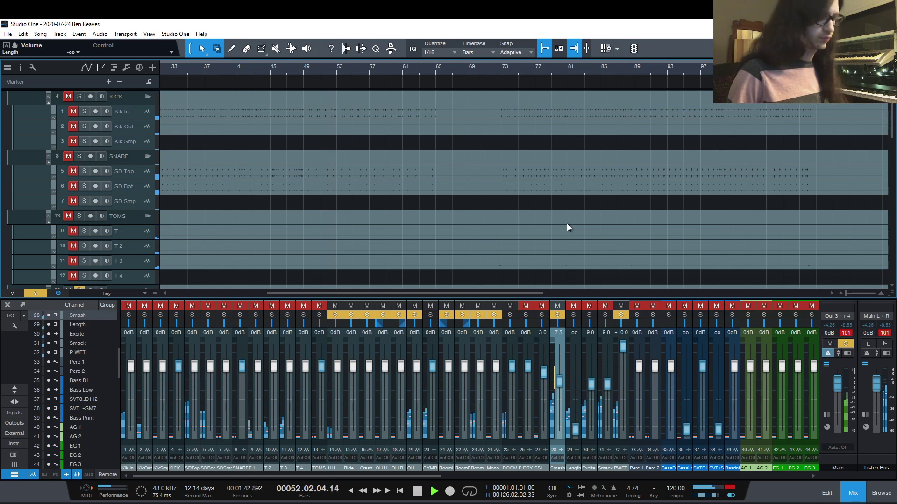
key("F11")
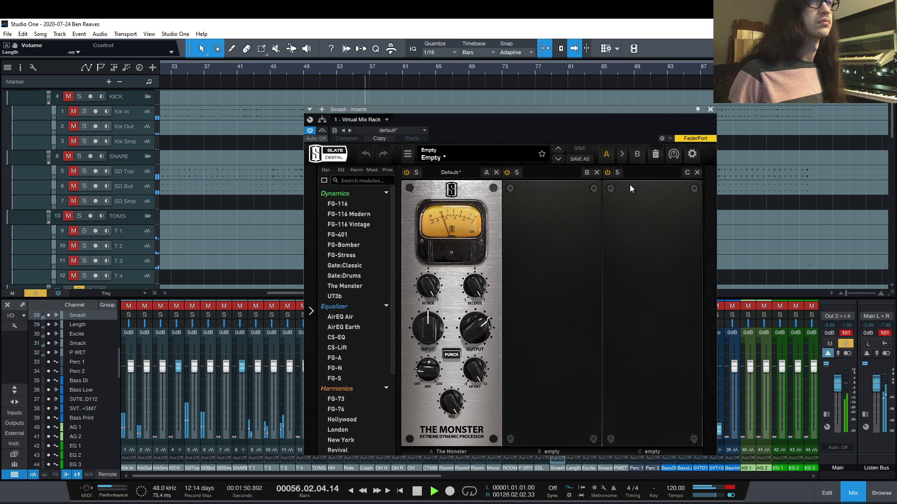
key("space")
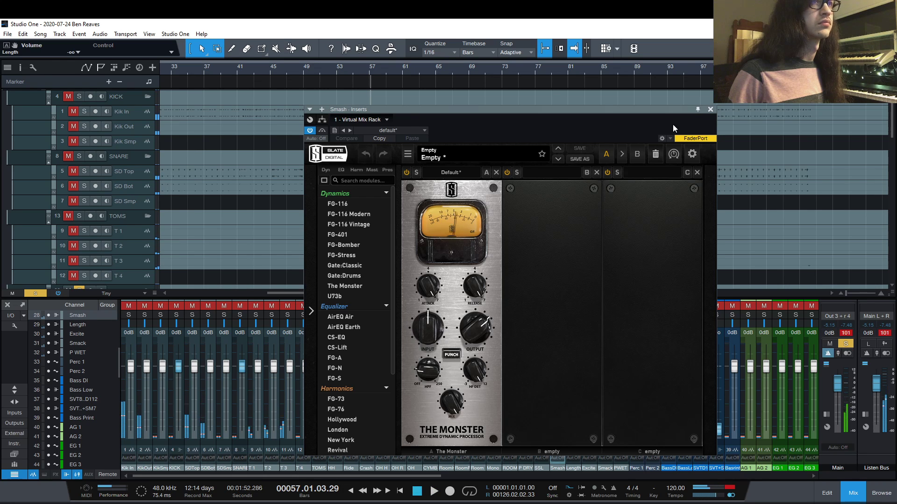
left_click(709, 110)
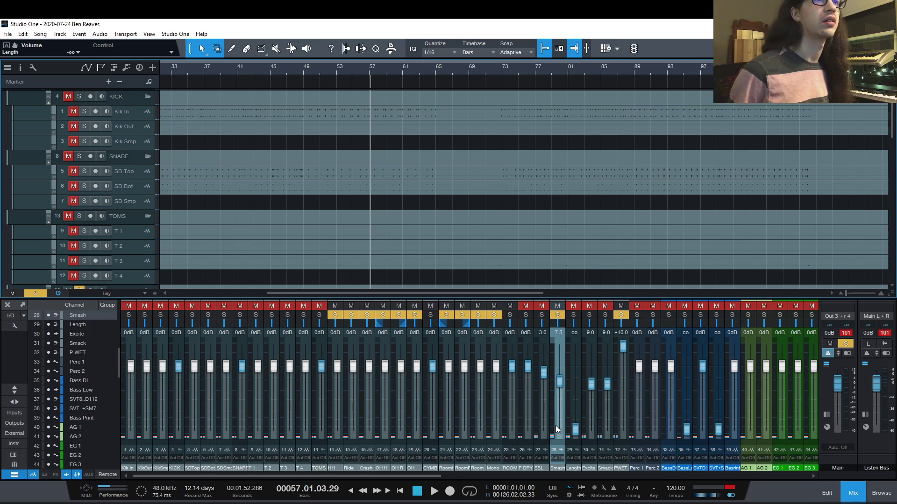
Solo the SSL channel and open its inserts to examine The Glue compressor's controls, moving the plug-in window aside.
left_click(547, 315)
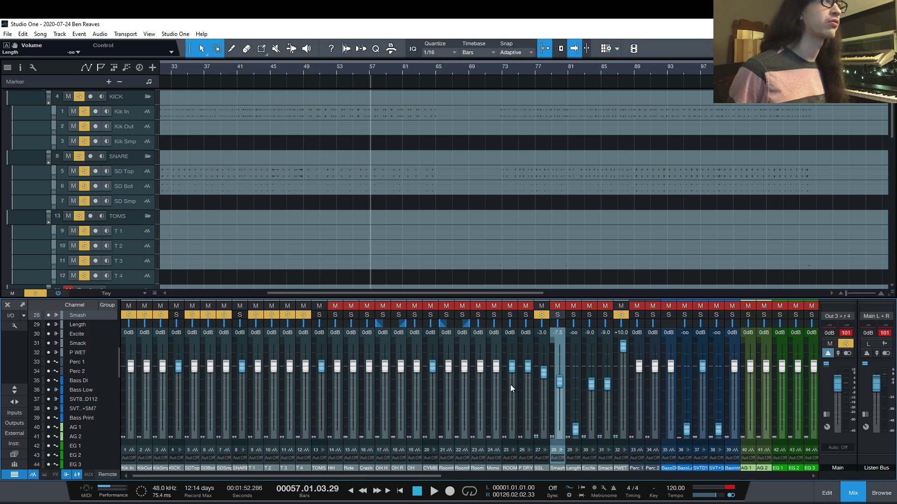
left_click(535, 452)
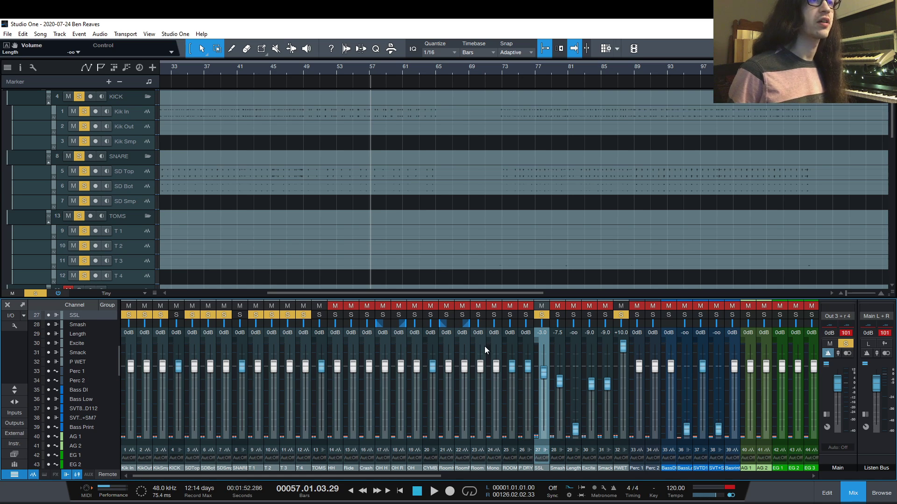
key("F11")
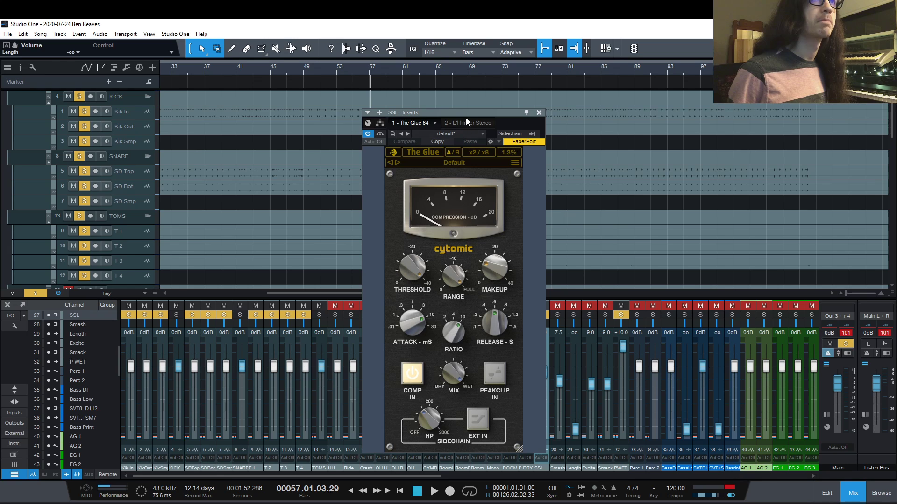
left_click_drag(465, 116, 514, 106)
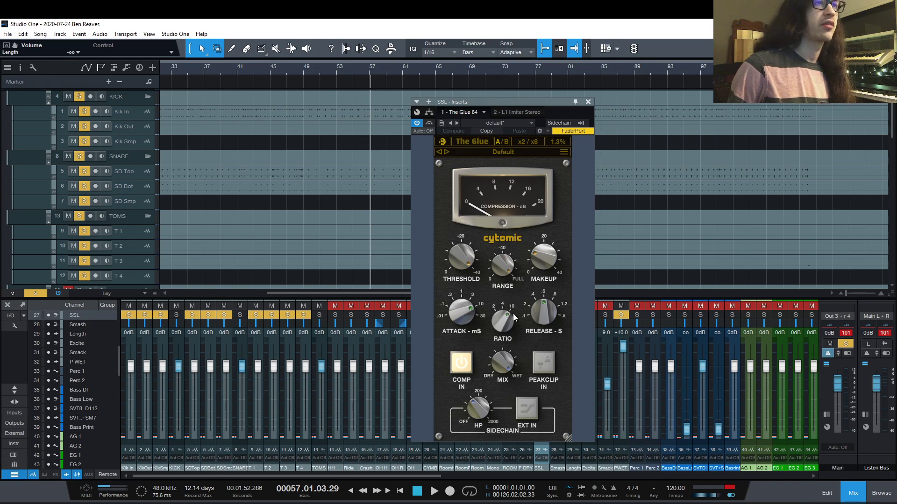
mouse_move(475, 240)
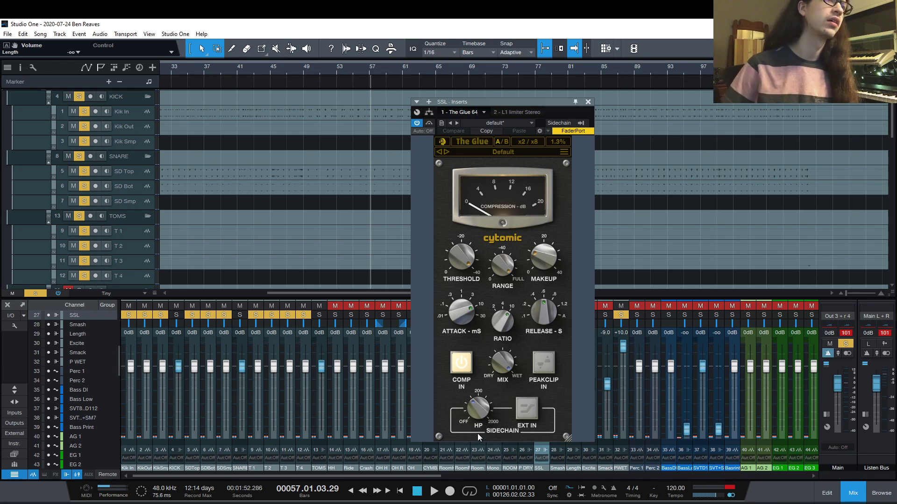
mouse_move(480, 414)
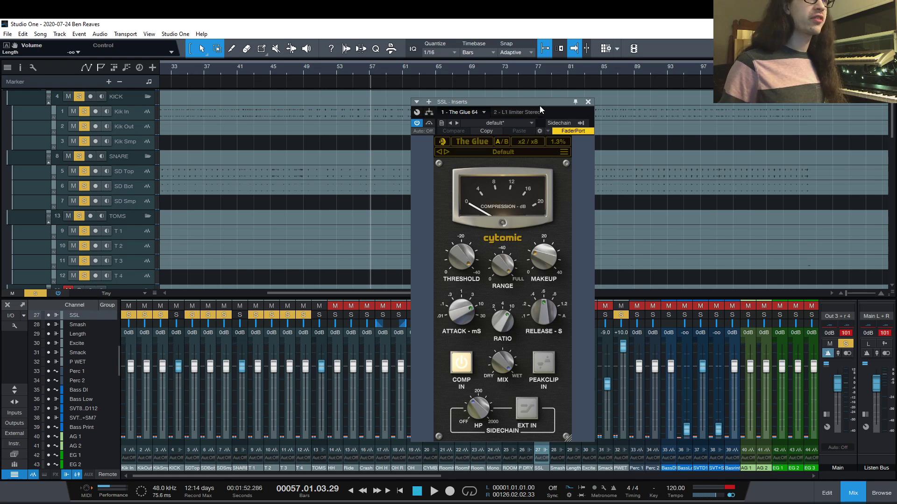
left_click_drag(540, 101, 614, 116)
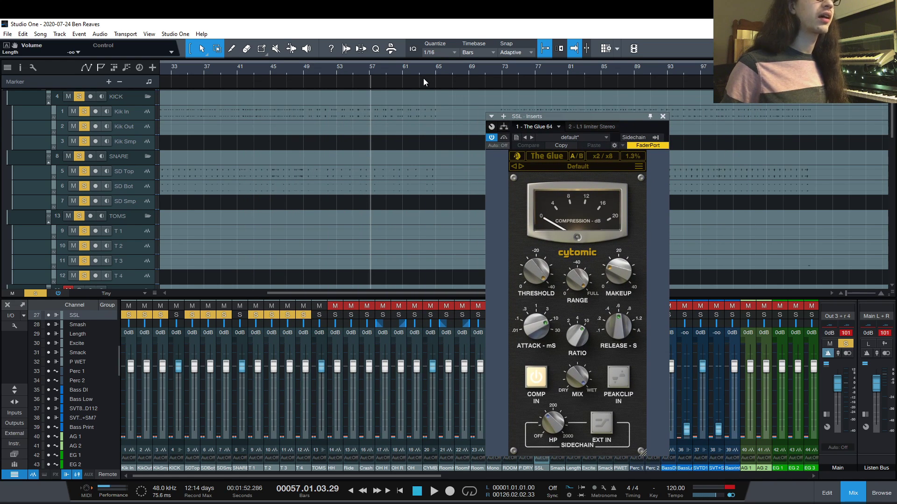
Play the drums for a few bars while watching The Glue's compression meter, and close the plug-in after stopping.
key("KP_0")
key("space")
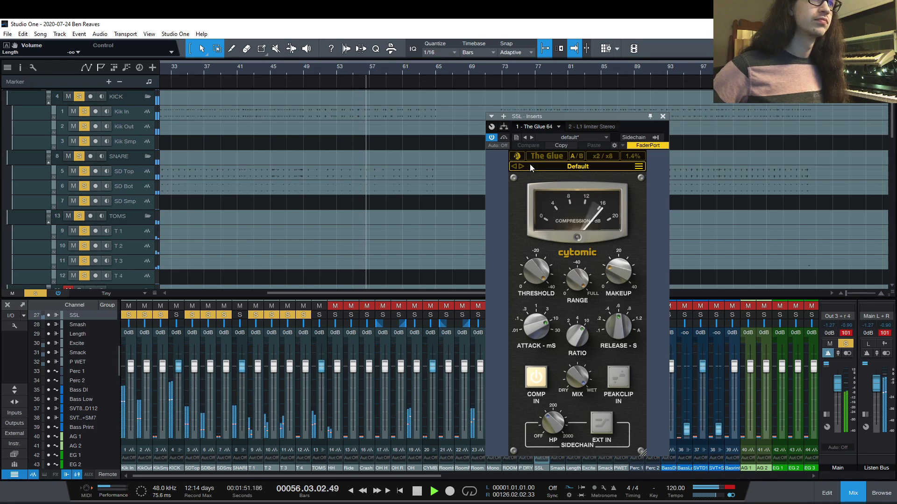
key("space")
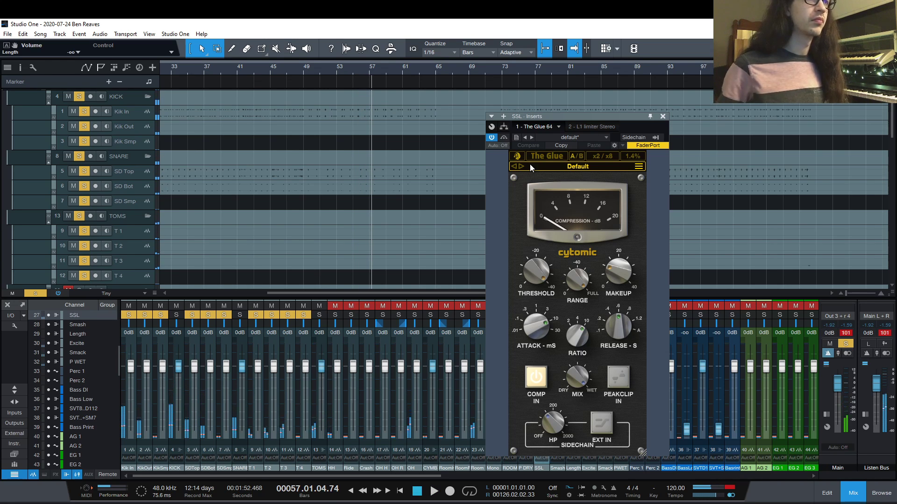
left_click(662, 116)
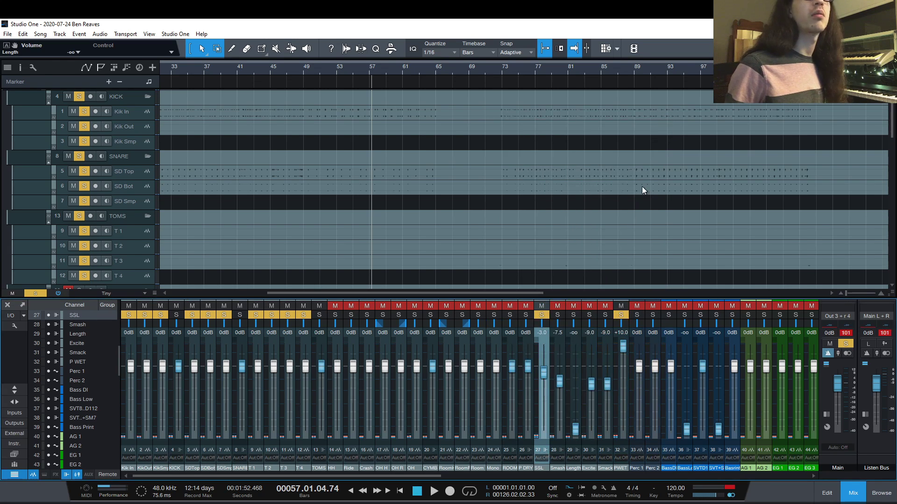
Play the soloed SSL channel from about bar 71 while viewing The Glue and L1 limiter inserts, and close the plug-in window.
scroll(724, 95, "up", 2)
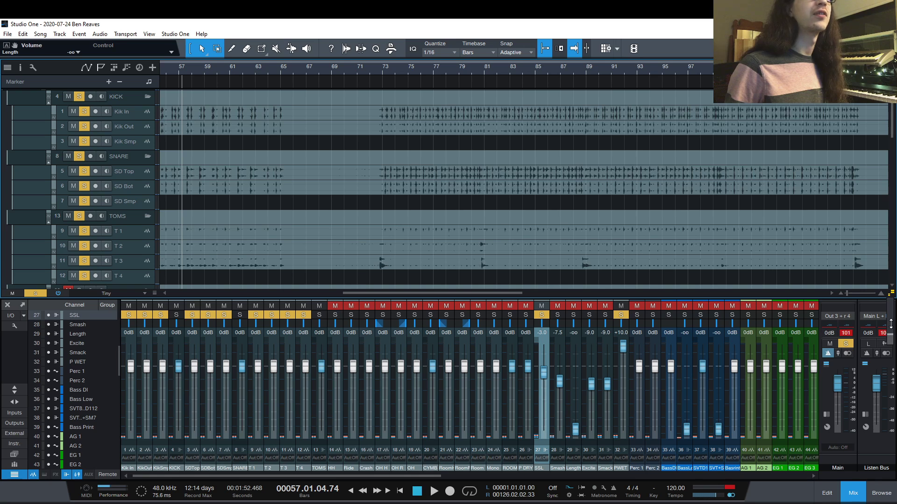
left_click(373, 68)
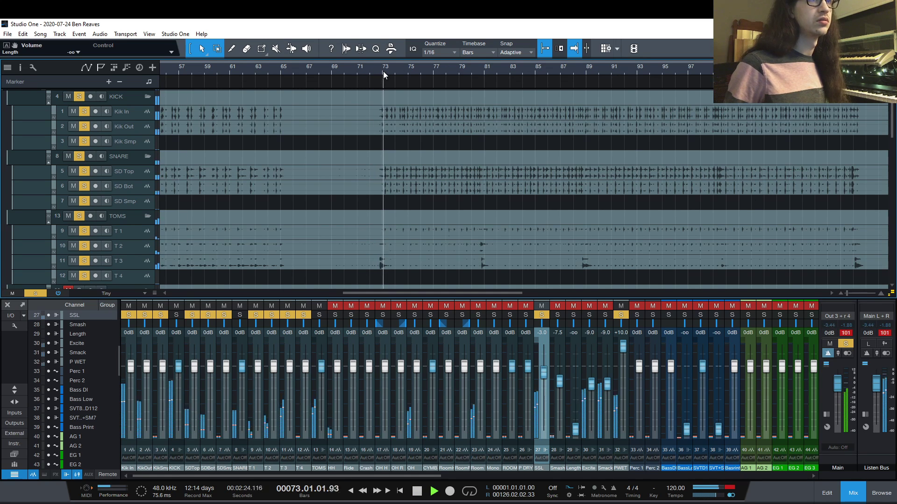
key("space")
left_click(357, 68)
key("space")
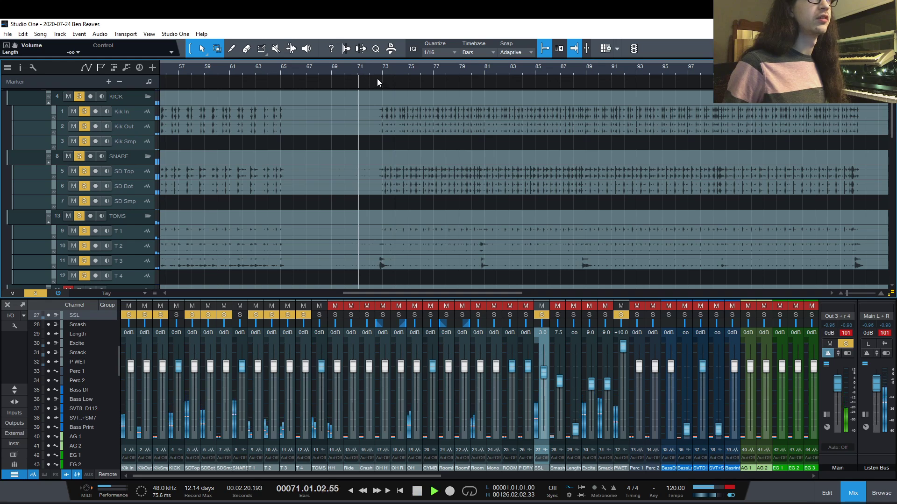
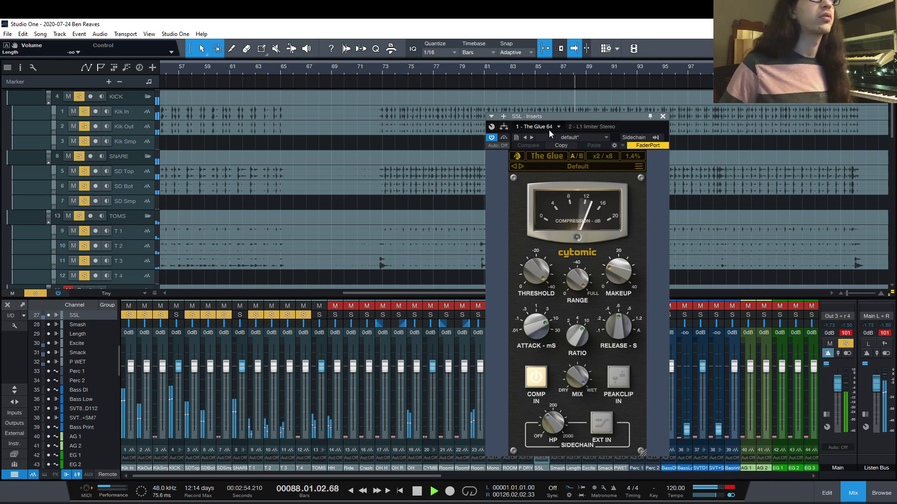
left_click(589, 127)
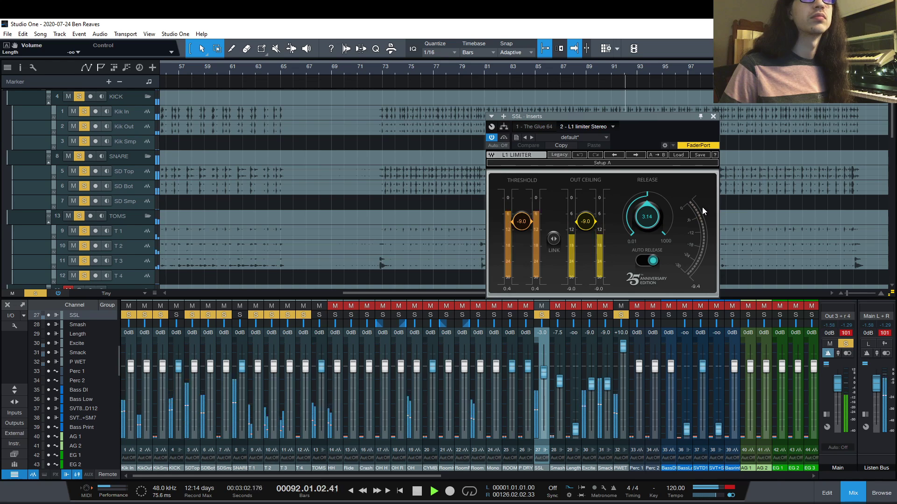
left_click(713, 116)
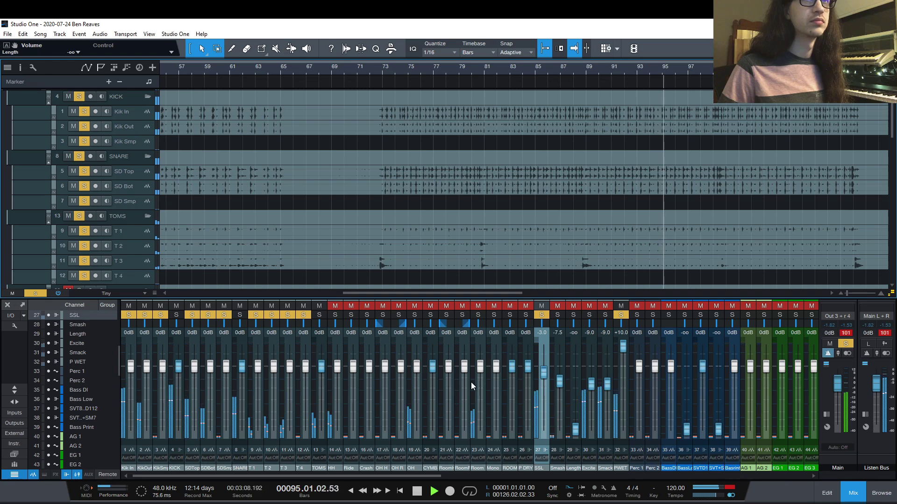
During playback, solo Smash, SSL, Excite and Smack together and set the SSL fader to 0 dB before stopping.
left_click(558, 314)
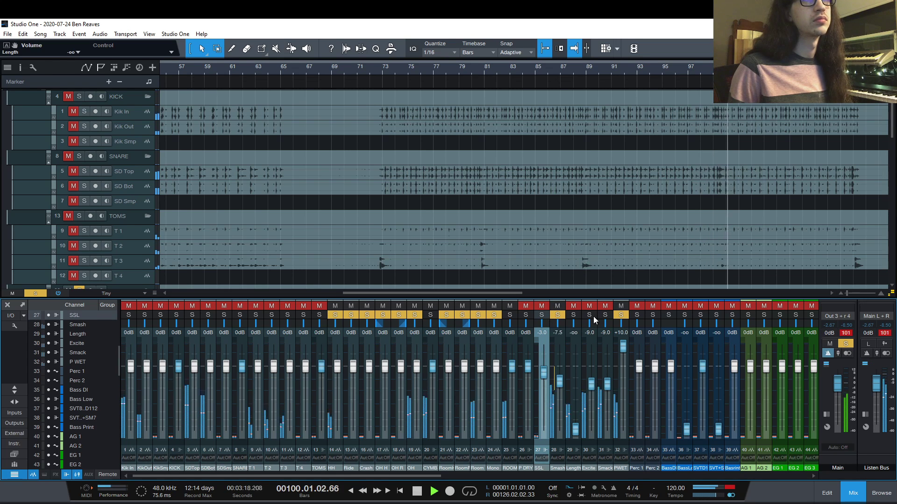
left_click(546, 315)
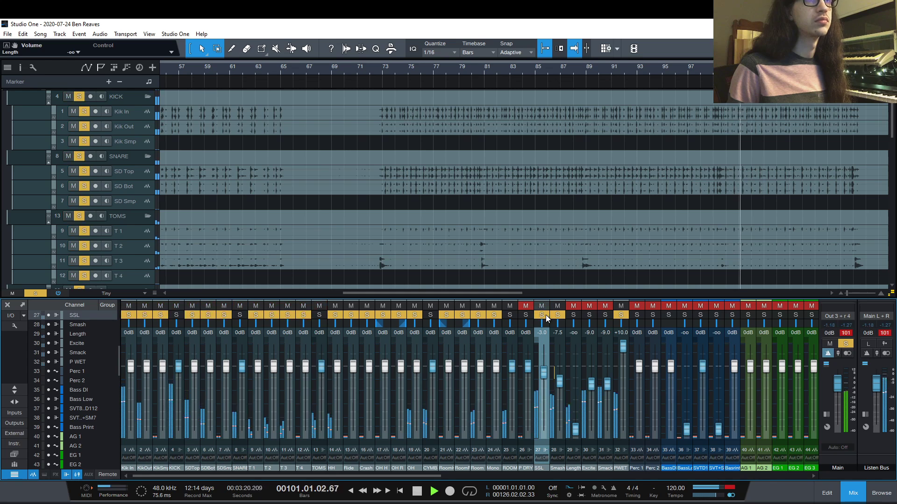
left_click(548, 375, "alt")
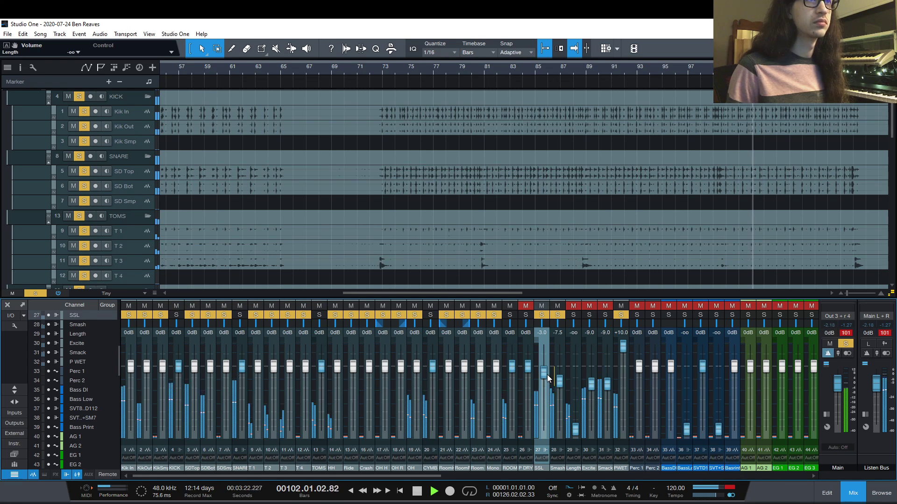
left_click(591, 315)
left_click(601, 316)
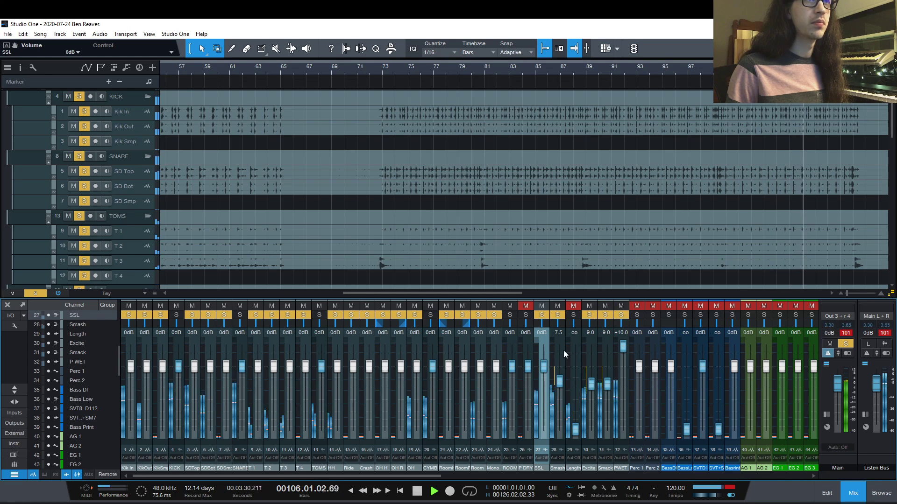
key("space")
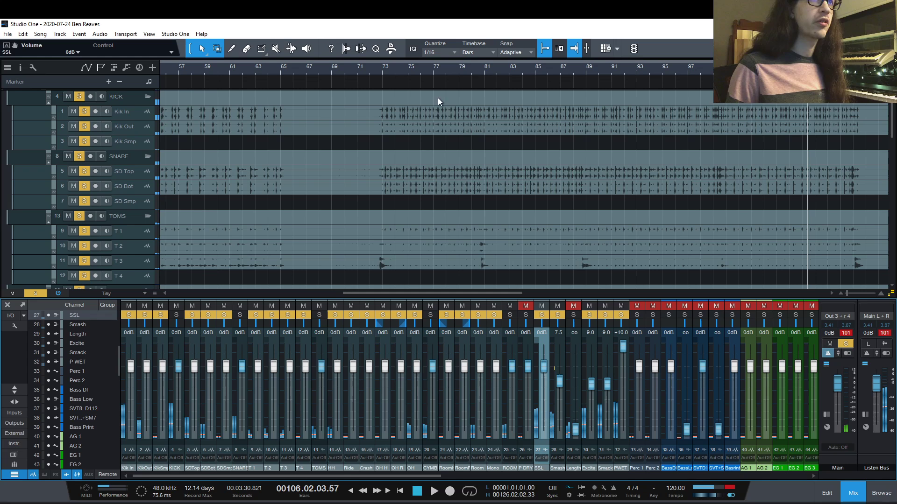
Play from about bar 73 while lowering the P WET fader to +5.4 dB, and set it to -6.0 dB after stopping.
left_click(380, 68)
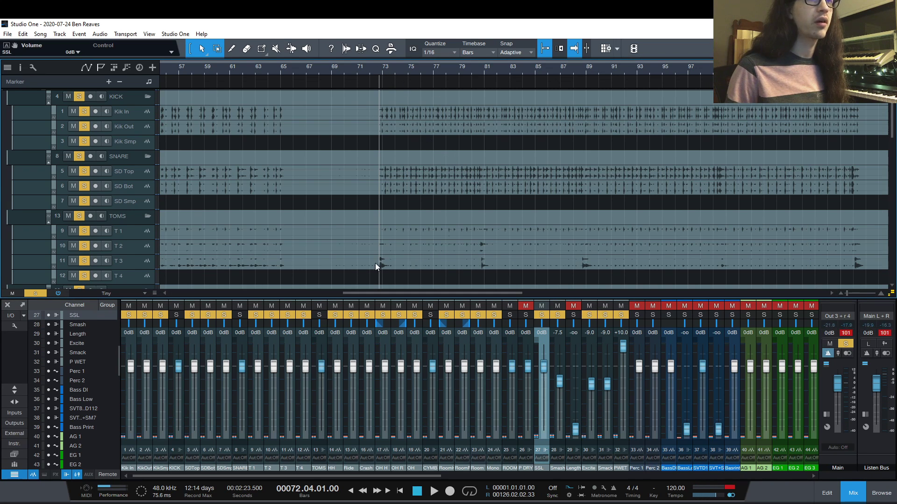
key("space")
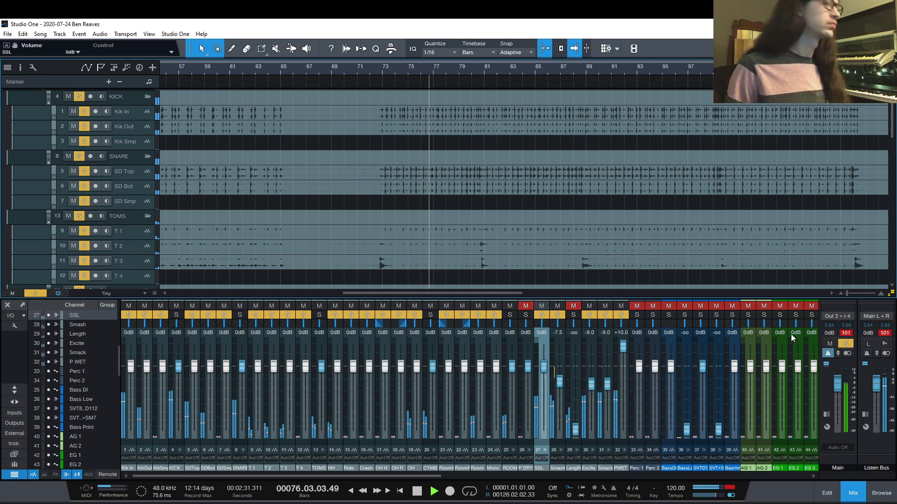
left_click_drag(626, 341, 626, 345)
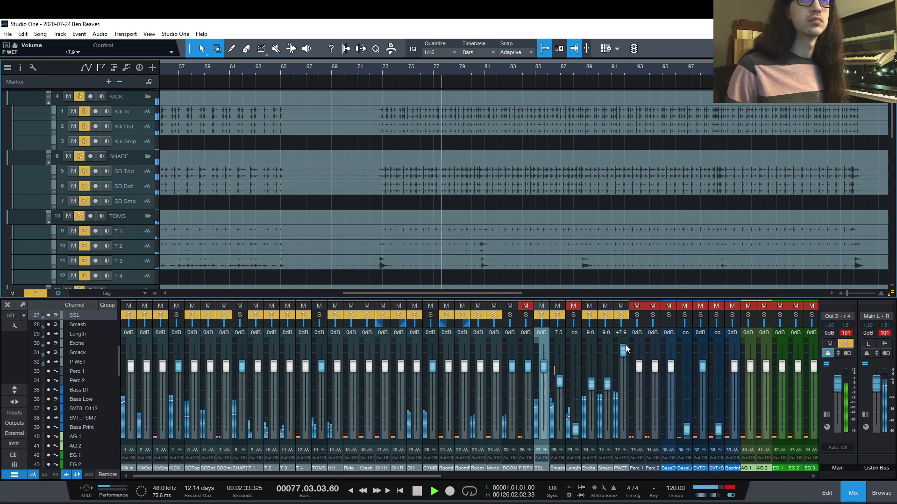
scroll(626, 345, "down", 3)
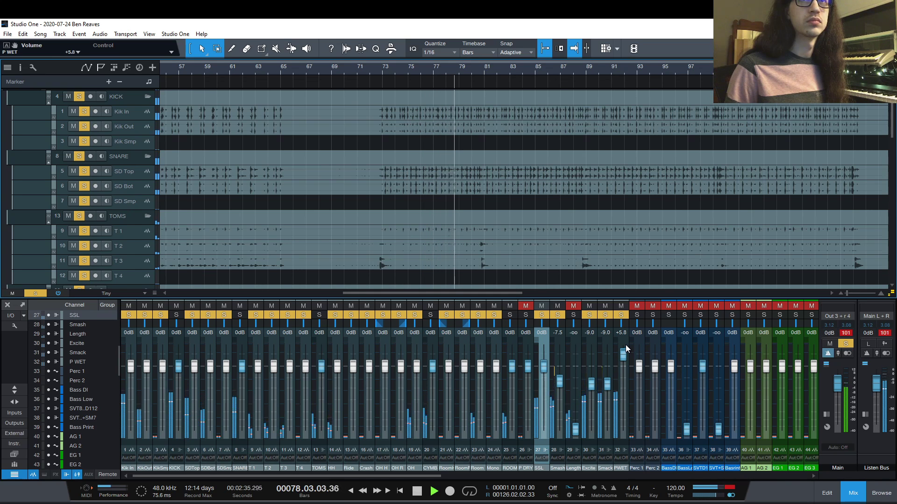
scroll(626, 345, "down", 1)
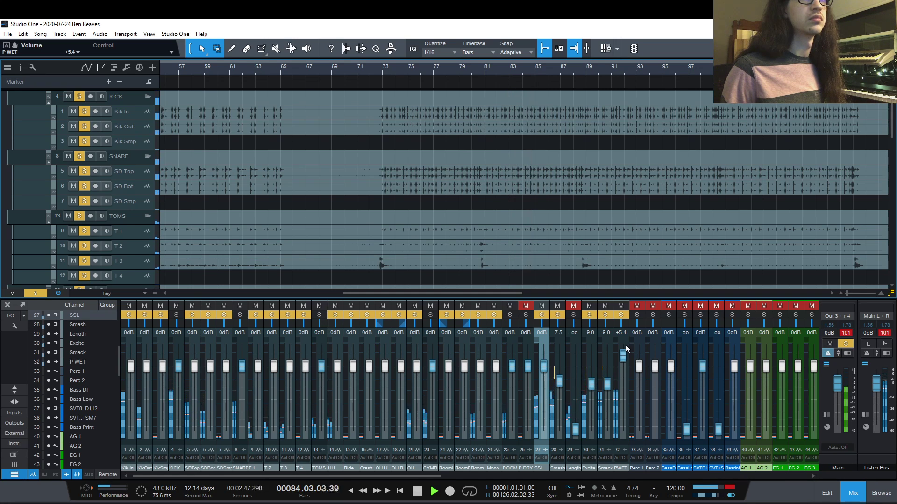
key("space")
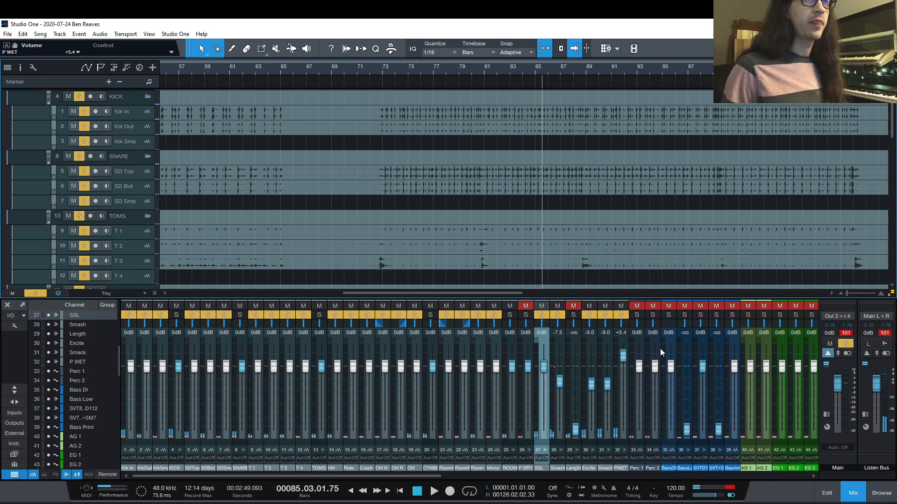
left_click(624, 361, "alt")
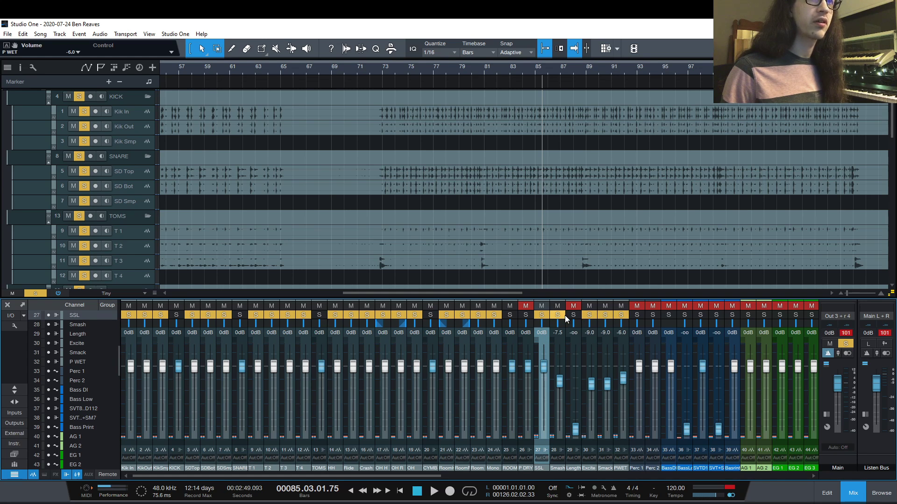
Solo only the Length channel and expand its strip to show the SPL transient designer and L1 limiter inserts.
left_click(558, 316)
left_click(573, 315)
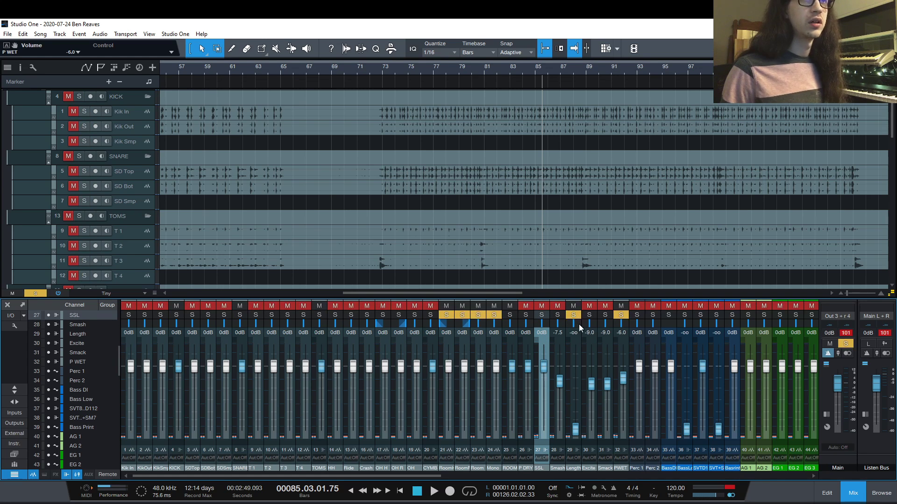
left_click(577, 451)
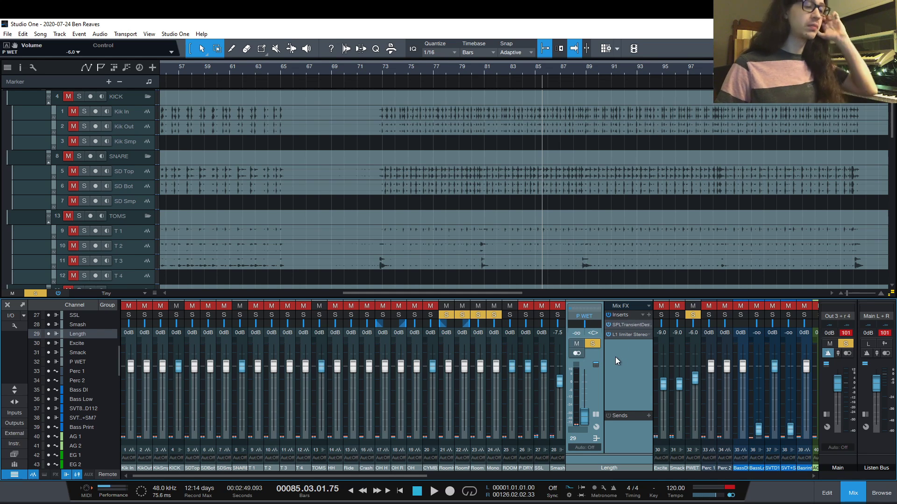
Place the playback cursor at about bar 71, ahead of the dense drum section.
scroll(523, 193, "up", 1)
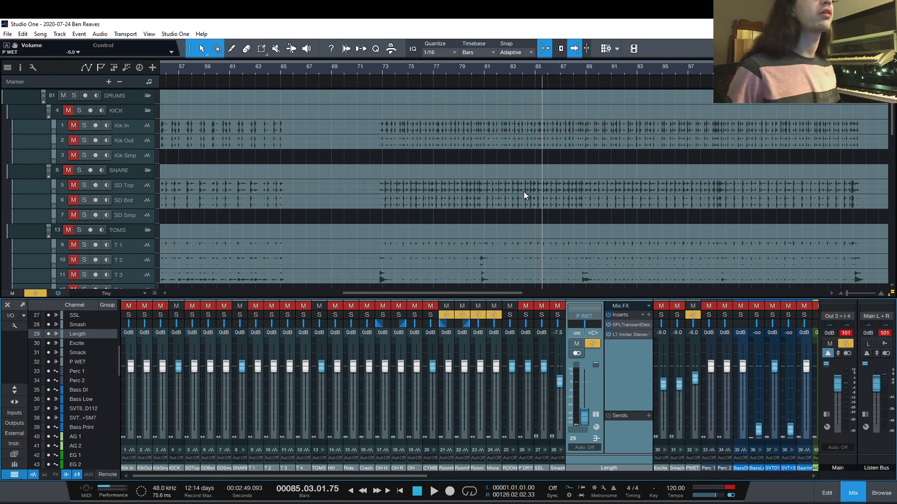
scroll(524, 193, "down", 12)
scroll(524, 195, "up", 12)
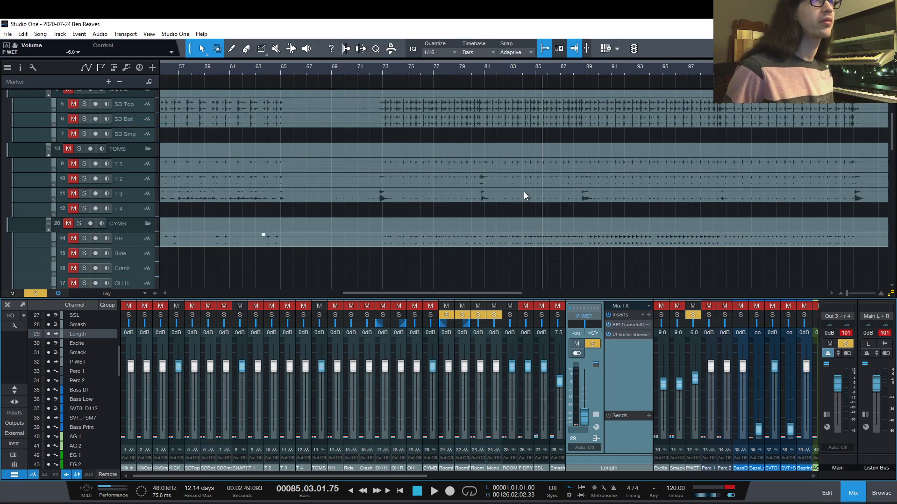
scroll(524, 195, "down", 2)
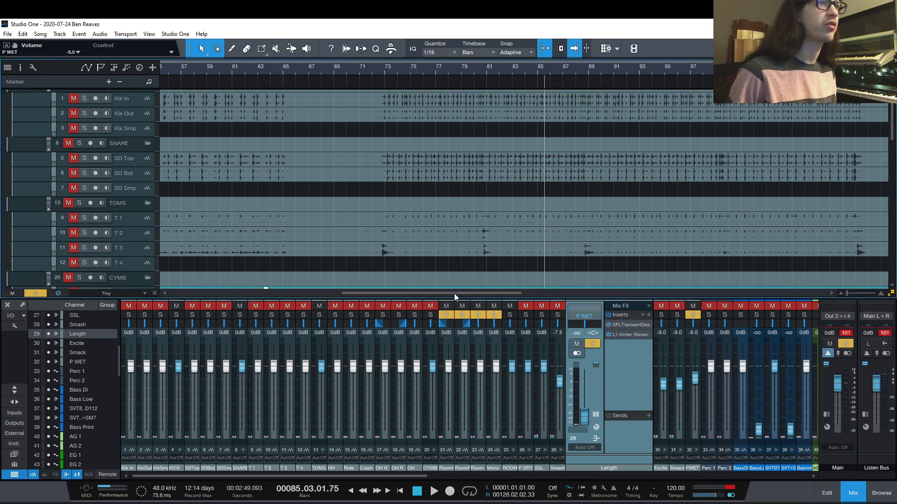
left_click_drag(454, 293, 457, 268)
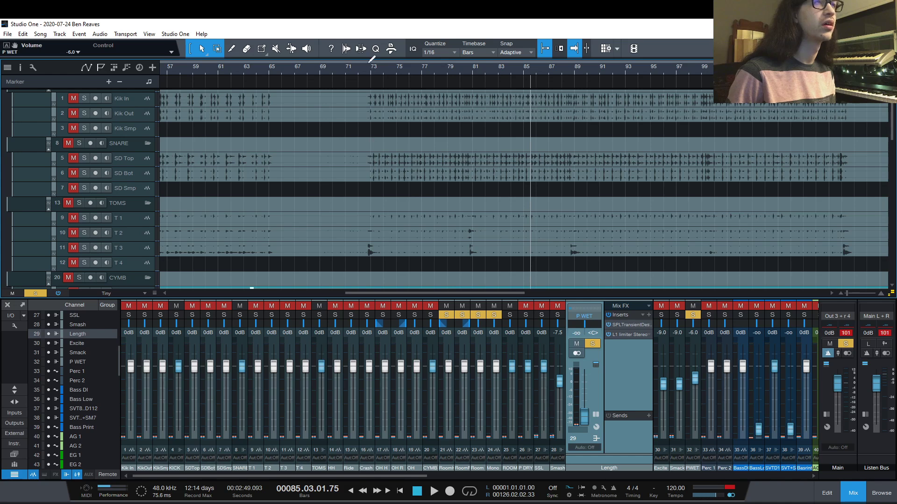
left_click(352, 71)
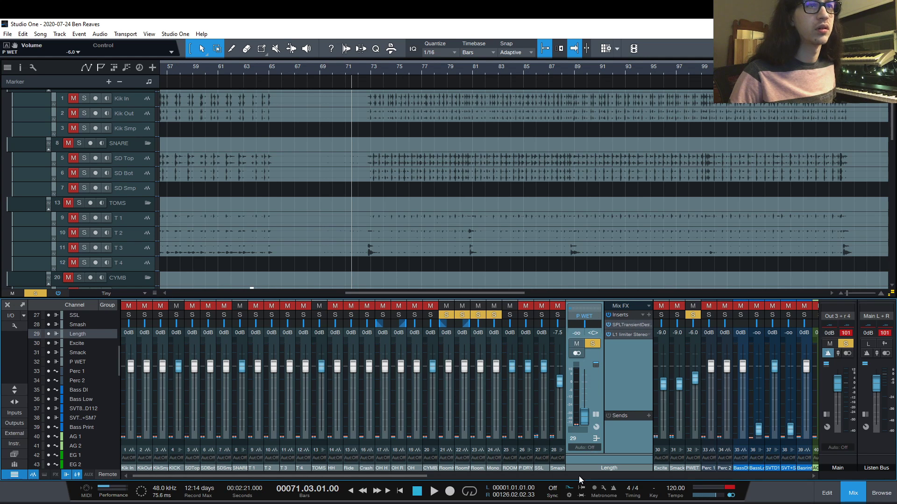
Expand the KICK, SNARE, TOMS, CYMB and ROOM bus strips to show their inserts and sends.
left_click(172, 451)
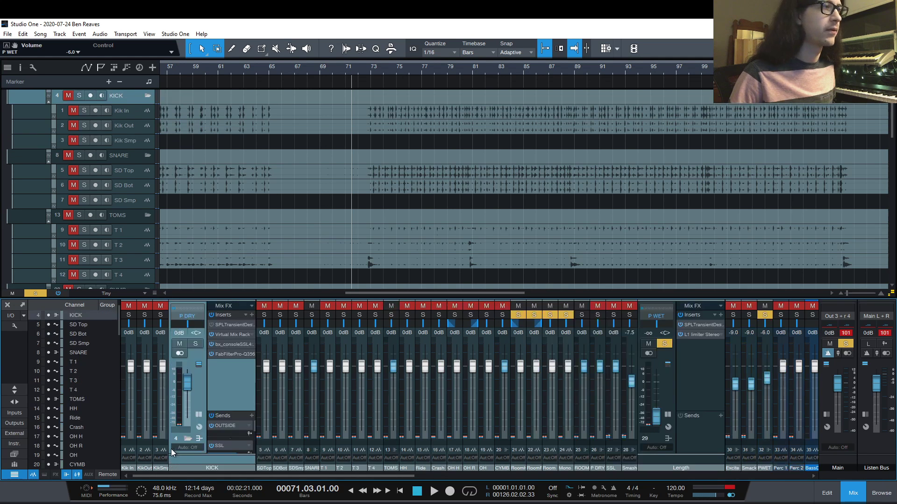
left_click(312, 451)
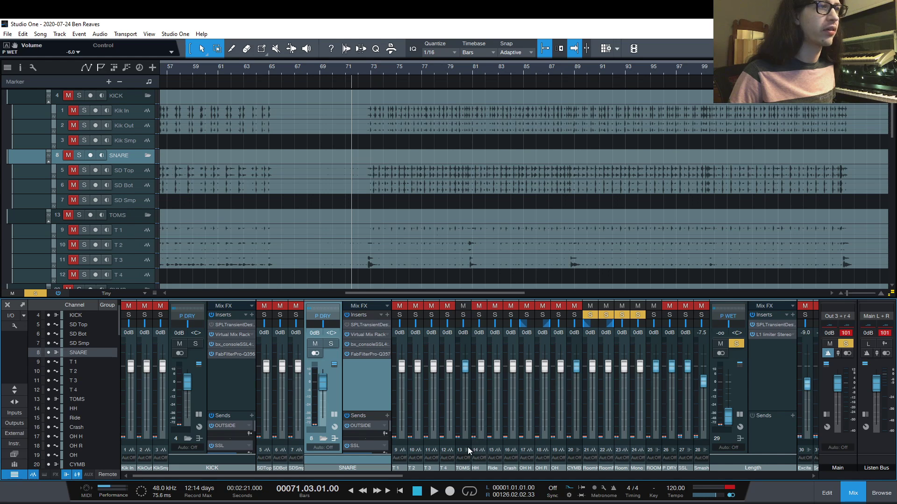
left_click(468, 448)
left_click(644, 450)
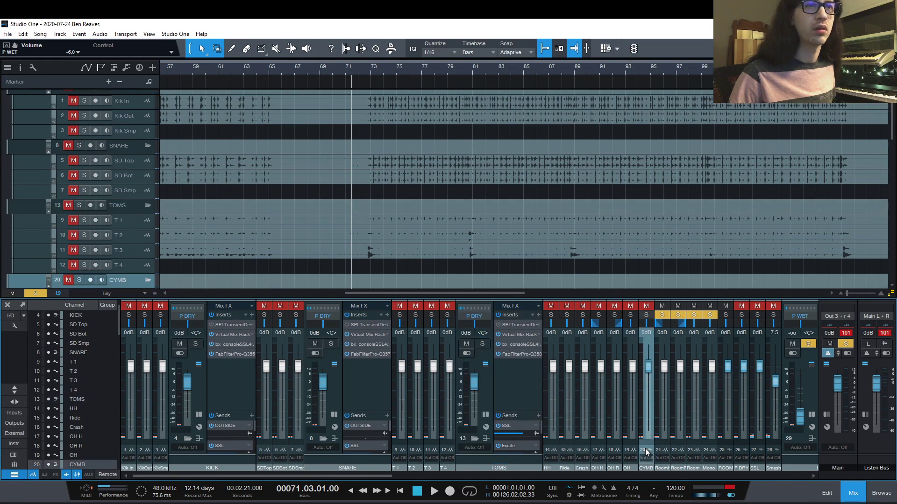
left_click(804, 447)
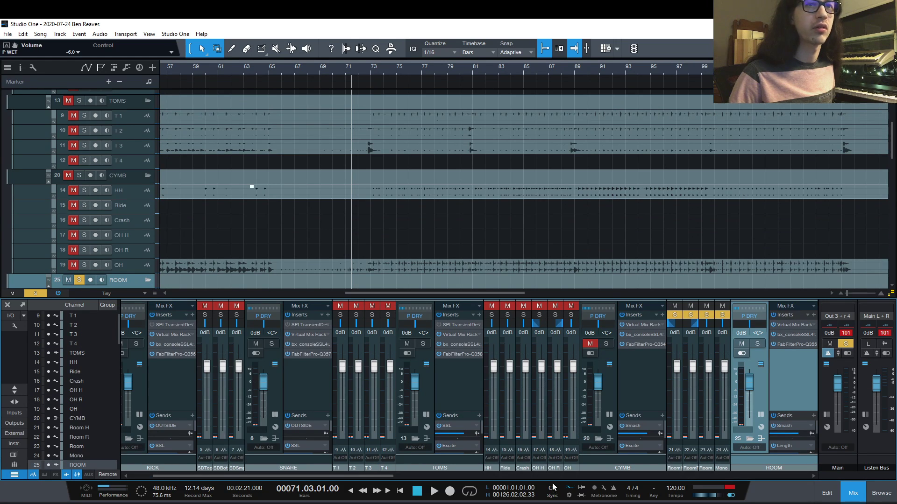
Switch the console to the tall, narrow channel layout with all the drum buses in view, and select the Length channel.
left_click(14, 390)
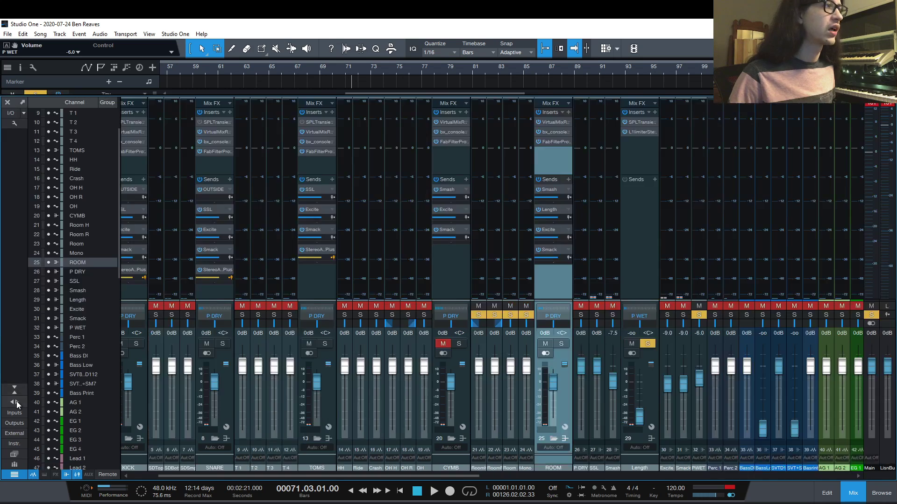
left_click(15, 403)
left_click(16, 402)
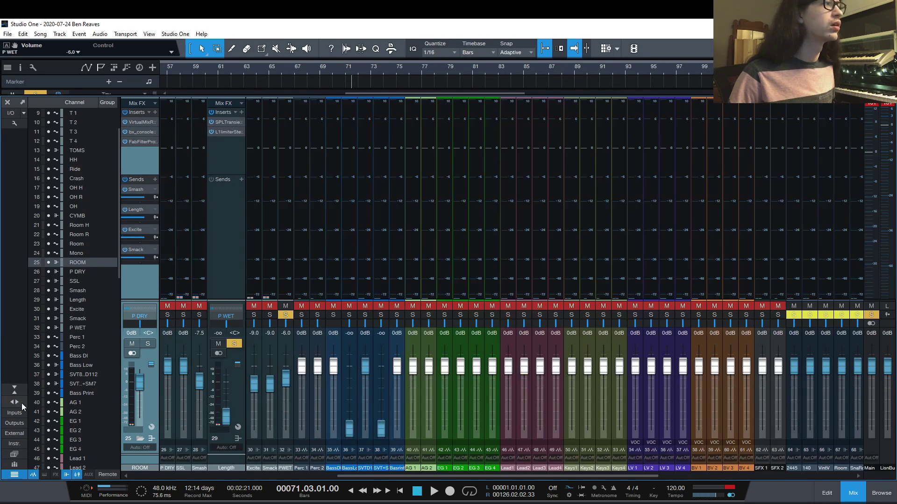
left_click_drag(377, 476, 169, 452)
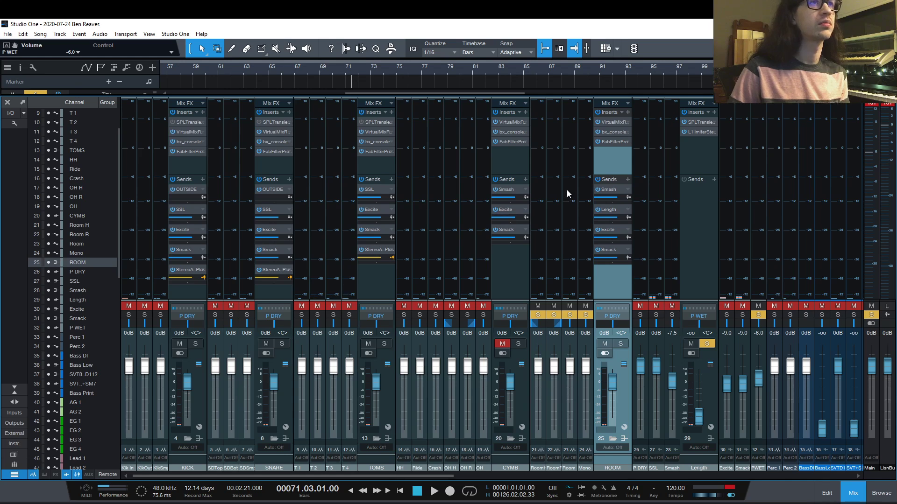
left_click(686, 211)
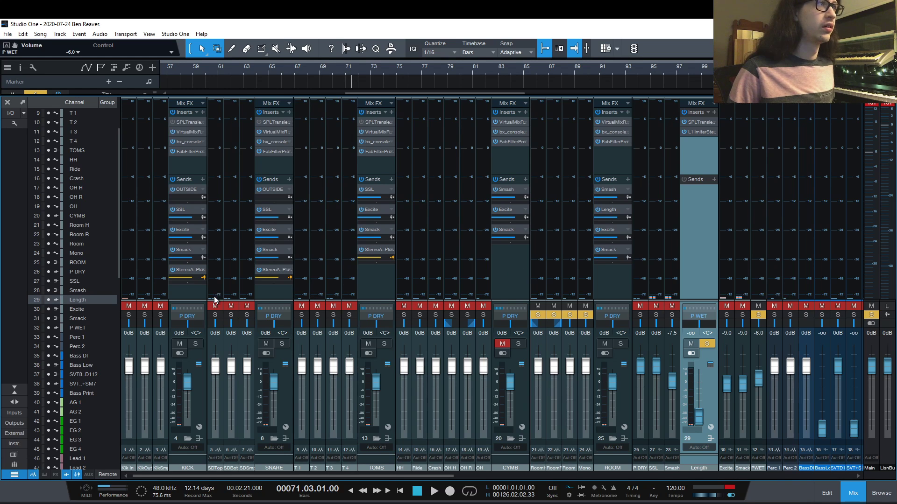
Add a send to Length on the KICK, SNARE, TOMS and CYMB buses together, and move it above Excite on CYMB.
left_click(195, 295)
left_click(276, 291, "ctrl")
left_click(385, 290, "ctrl")
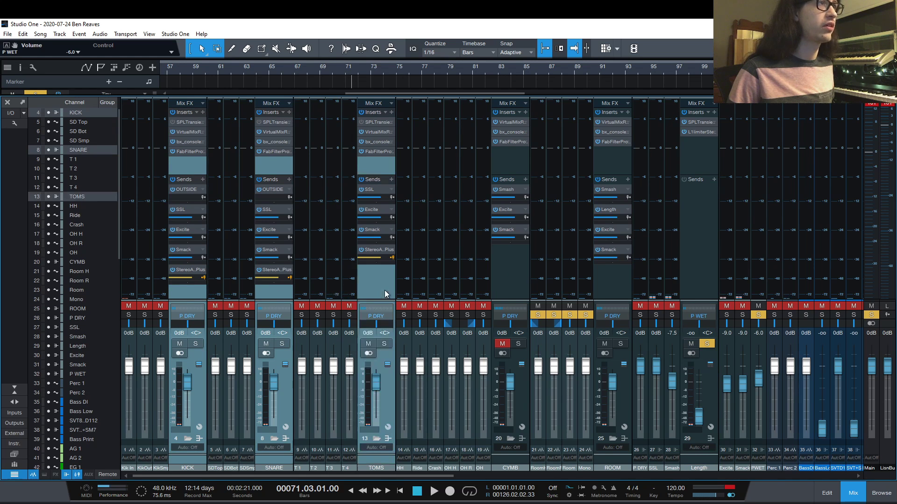
left_click(504, 287, "ctrl")
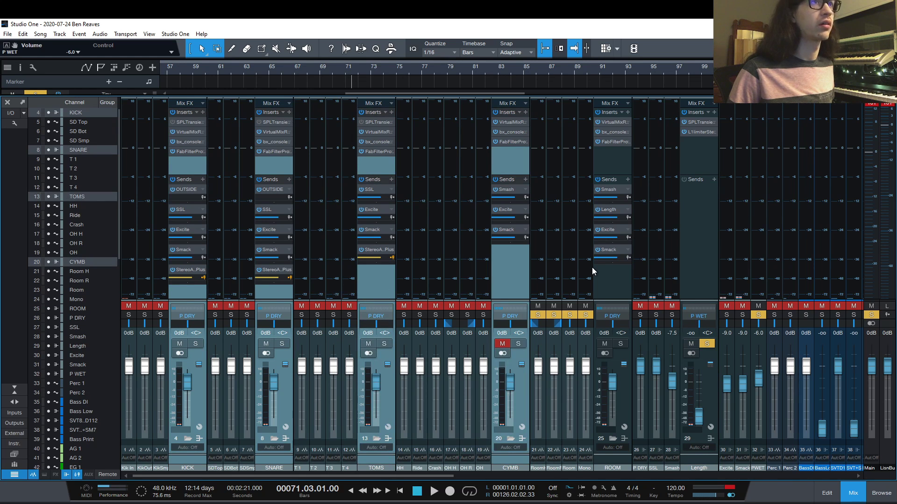
left_click(525, 179)
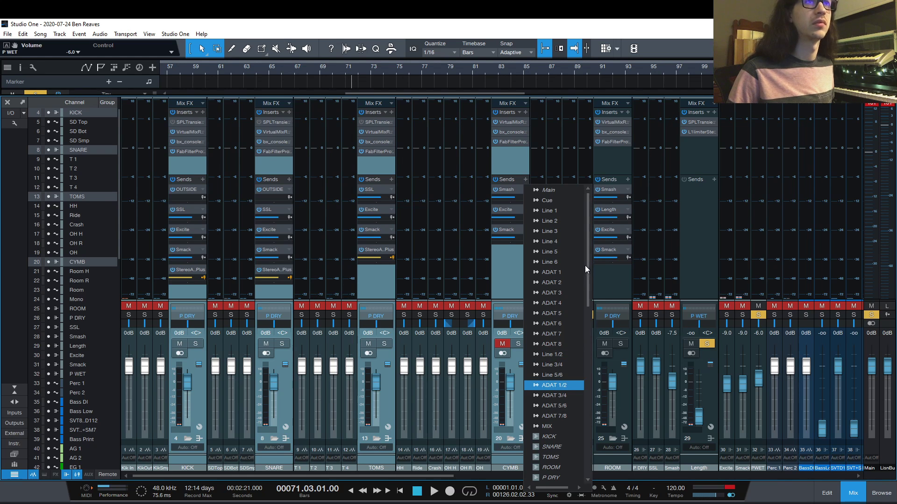
left_click_drag(587, 265, 587, 338)
left_click(575, 291)
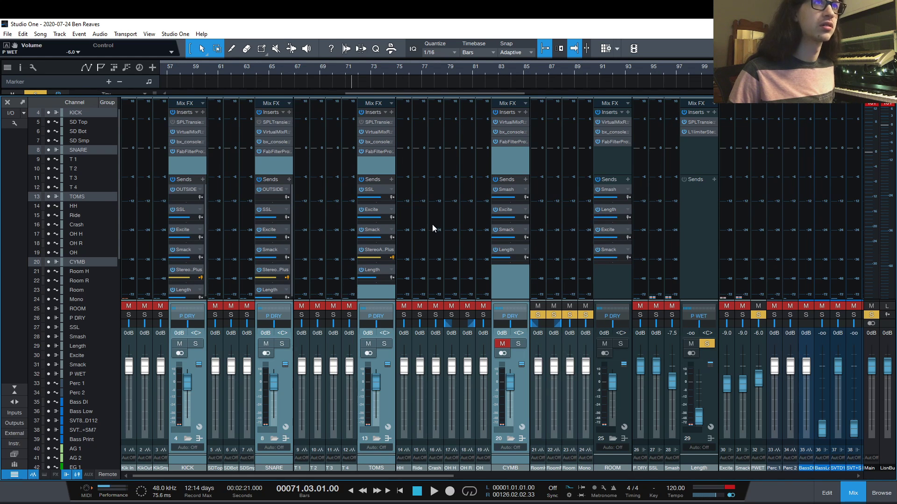
left_click_drag(505, 252, 508, 208)
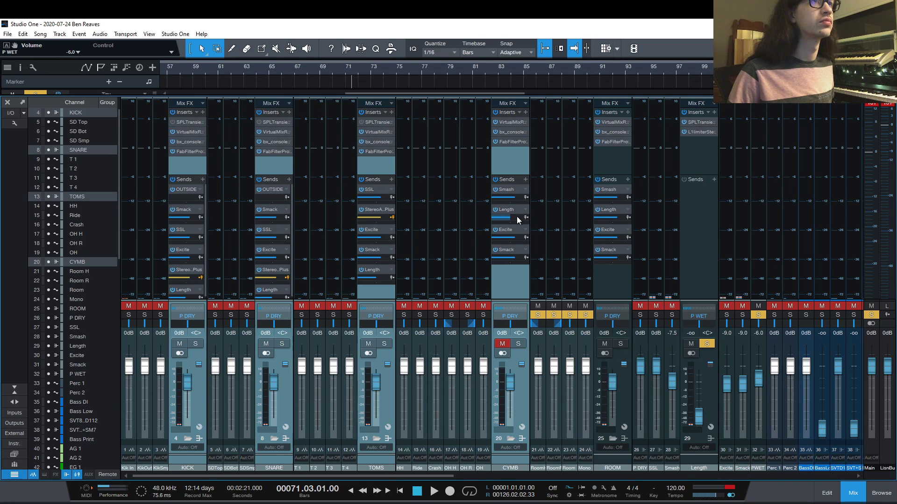
Check which sidechain destination the yellow Stereo Aux send on the TOMS bus feeds, keeping its current assignment.
left_click(380, 290)
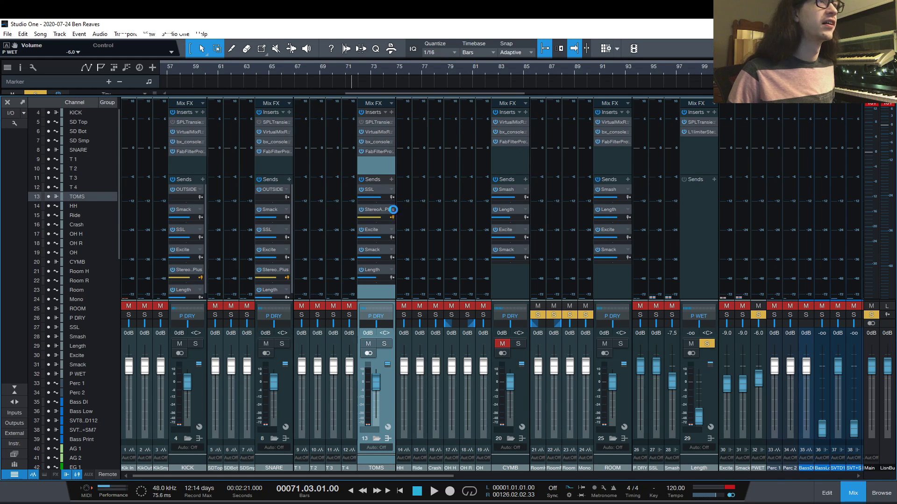
left_click(391, 210)
scroll(457, 439, "down", 3)
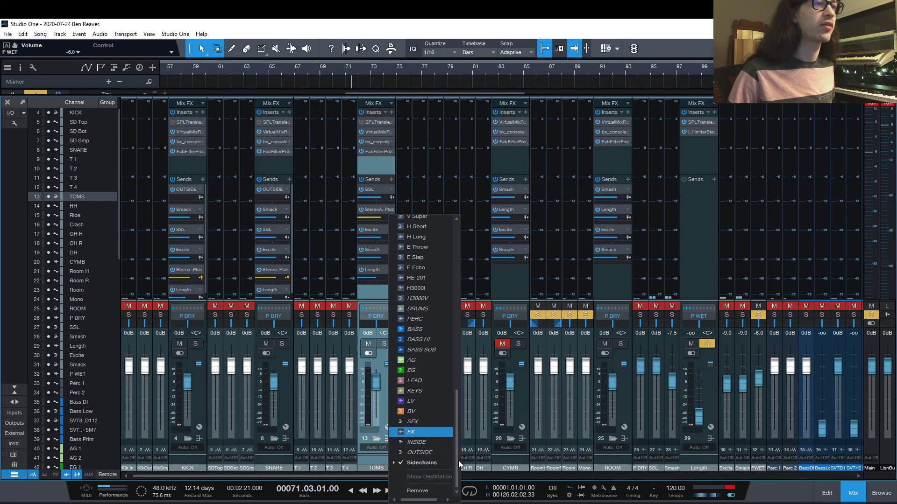
left_click(398, 465)
left_click(400, 464)
left_click(399, 464)
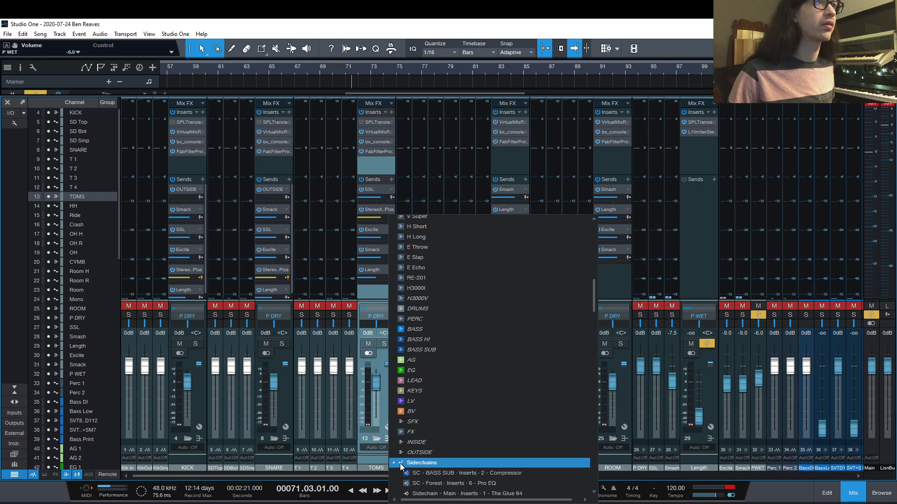
left_click_drag(593, 303, 584, 390)
scroll(580, 421, "down", 3)
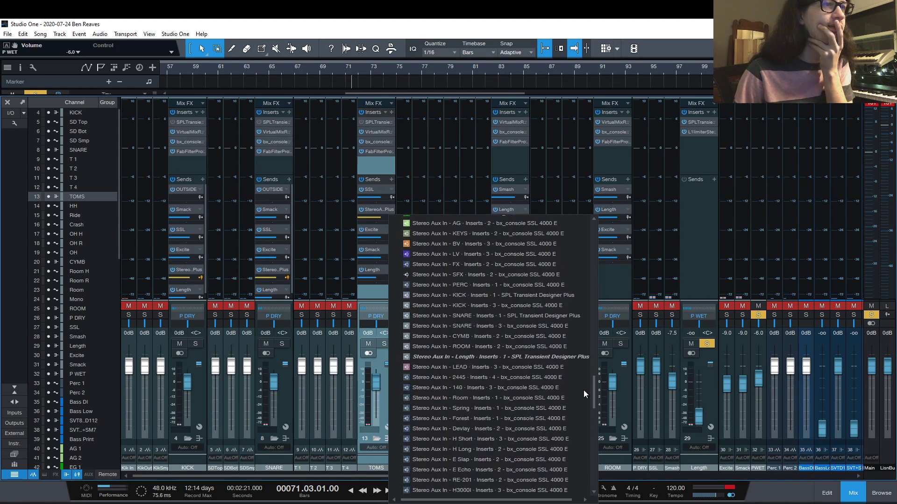
left_click(497, 357)
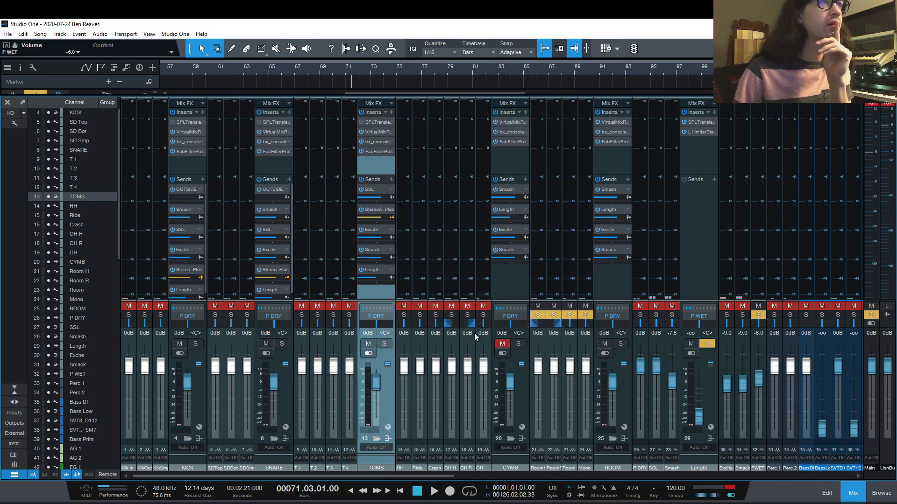
Remove the Stereo Aux sidechain sends to the SPL Transient Designer Plus from the TOMS, SNARE and KICK buses.
left_click(391, 210)
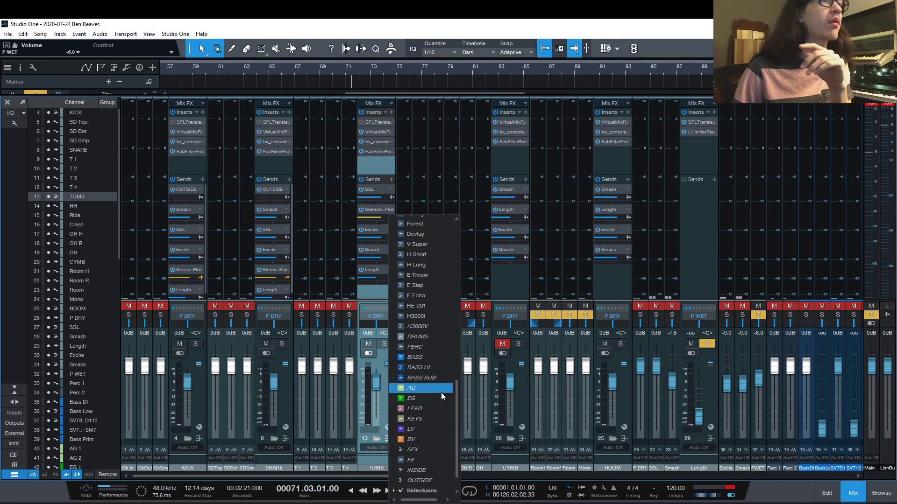
scroll(456, 394, "down", 2)
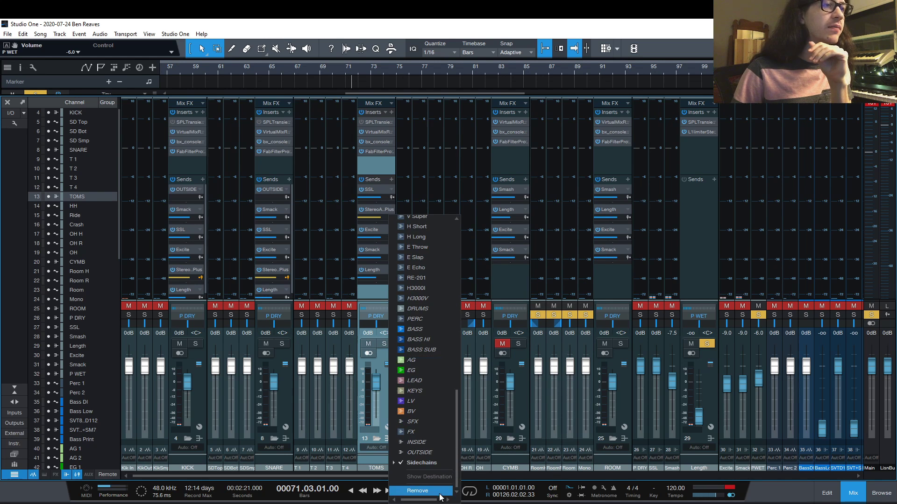
left_click(410, 490)
left_click(286, 271)
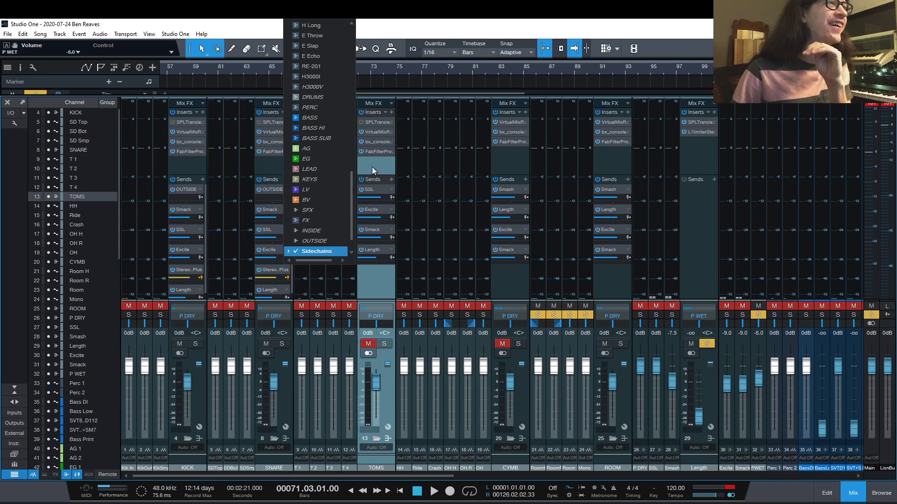
scroll(354, 189, "down", 1)
left_click(342, 252)
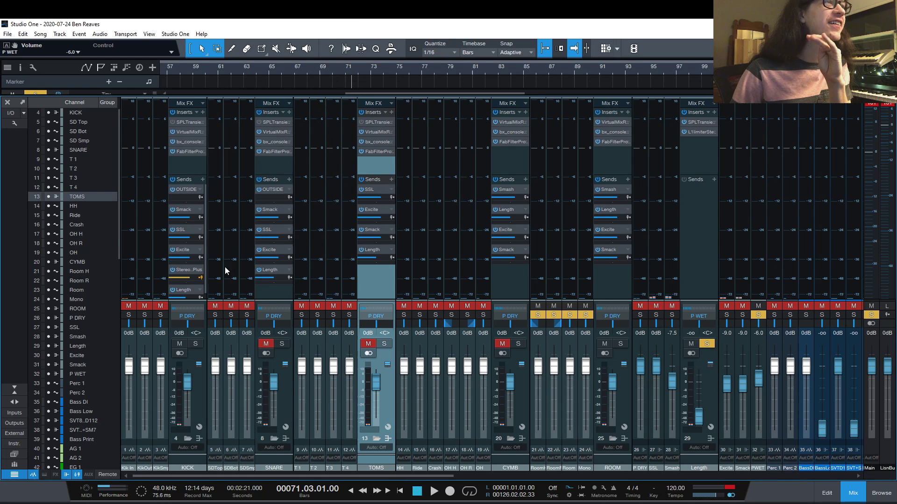
left_click(200, 270)
scroll(262, 255, "down", 1)
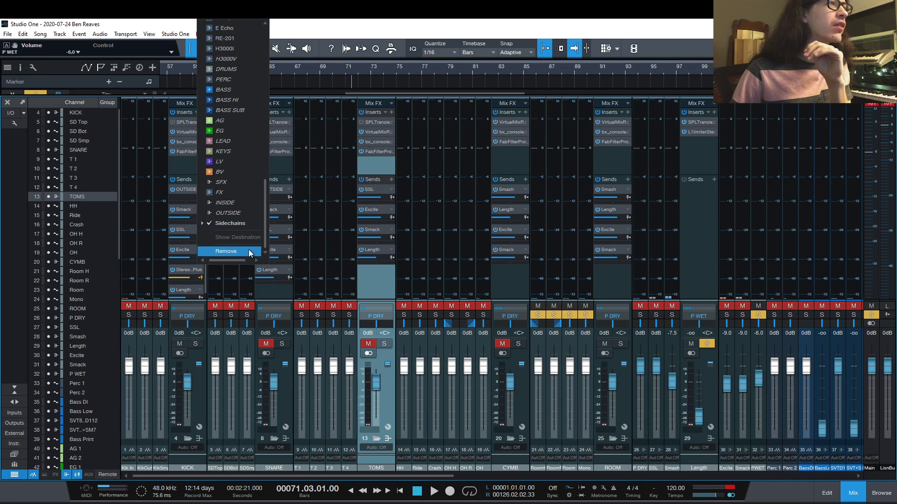
left_click(227, 251)
Reorder the Length send to sit directly below Smack on the KICK and SNARE buses and below SSL on TOMS.
left_click(188, 292)
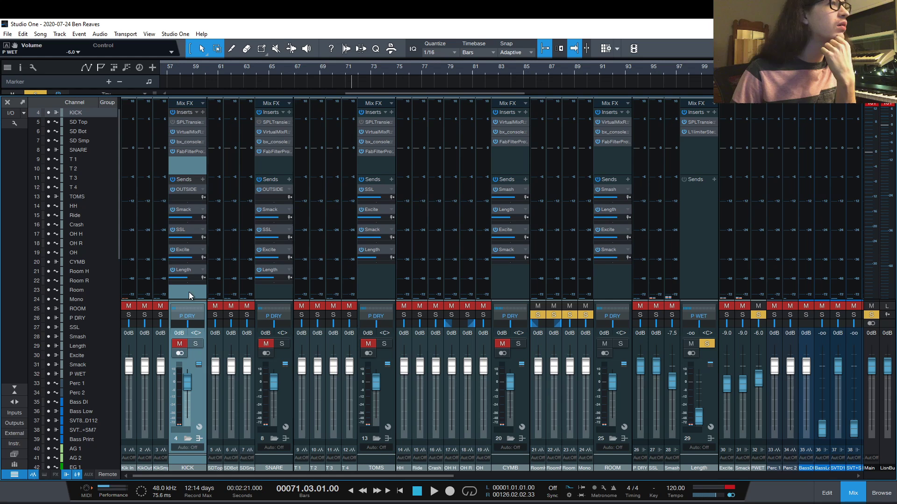
left_click(267, 293, "shift")
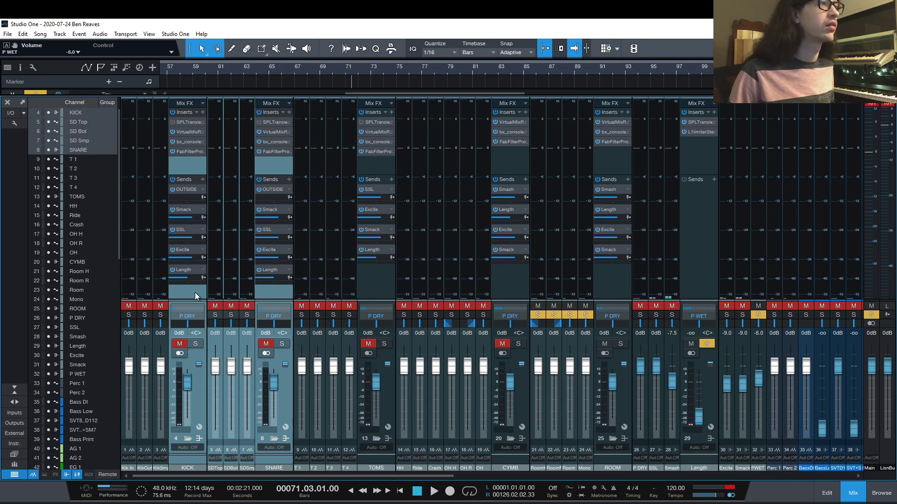
left_click(195, 292)
left_click(267, 290, "ctrl")
left_click_drag(282, 214, 282, 227)
left_click_drag(377, 250, 380, 204)
left_click(379, 279)
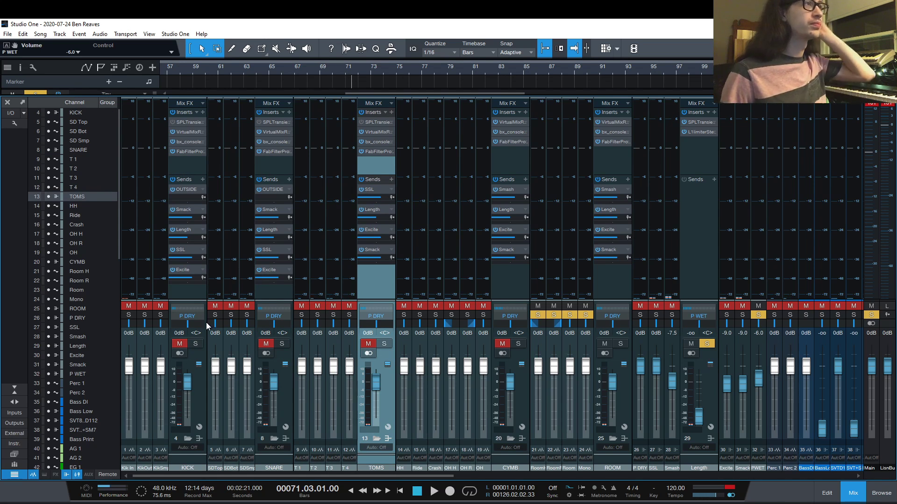
Go through the KICK, SNARE, TOMS and CYMB buses one by one to examine their sends.
left_click(188, 290)
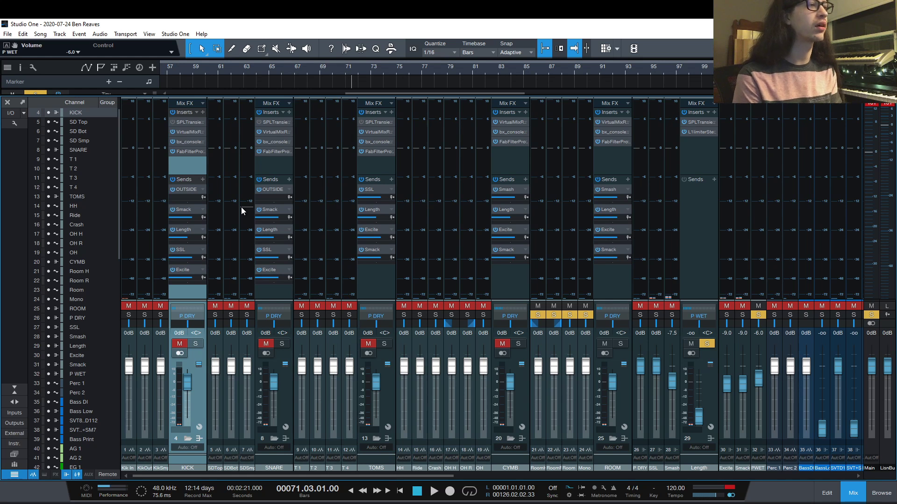
left_click(284, 168)
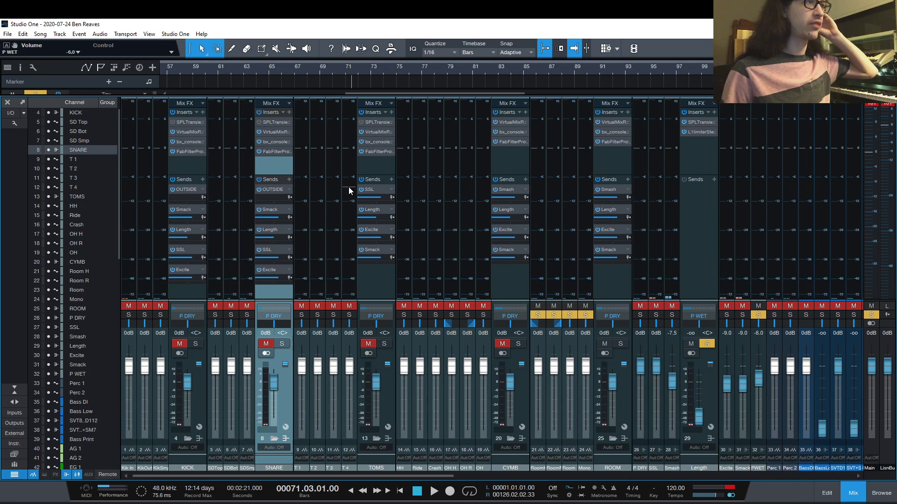
left_click(175, 290)
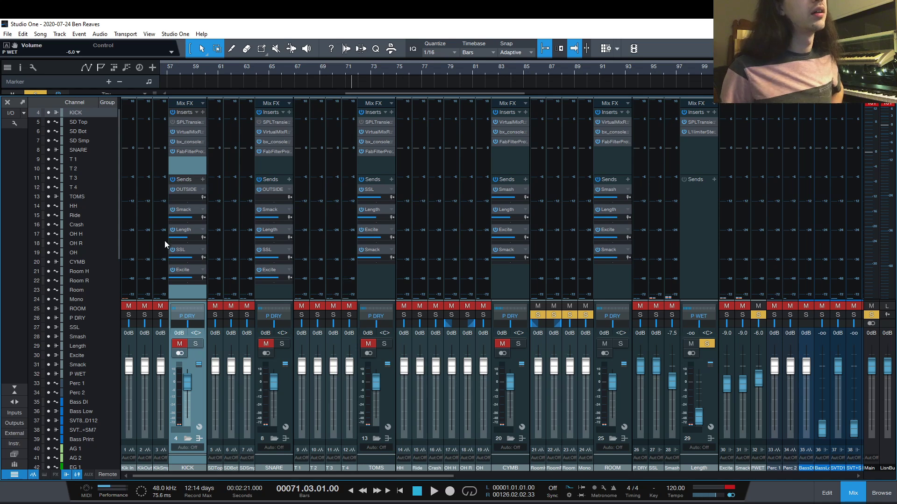
left_click(377, 278)
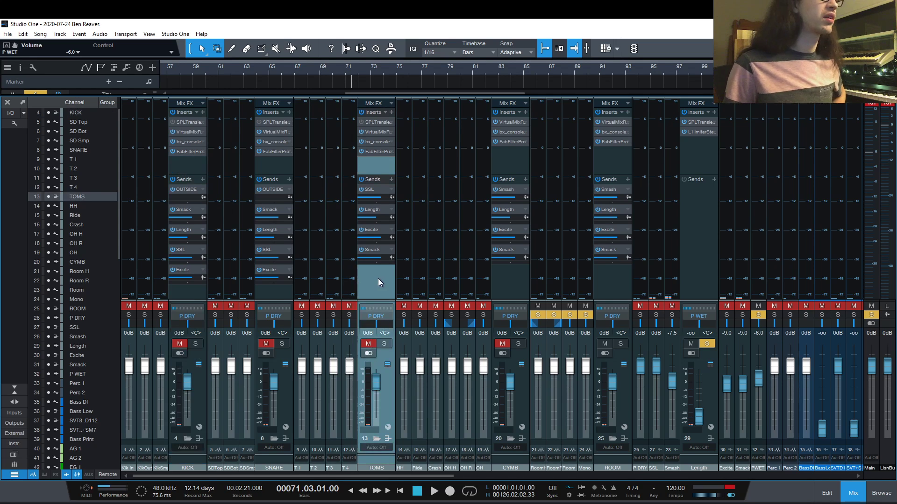
left_click(515, 275)
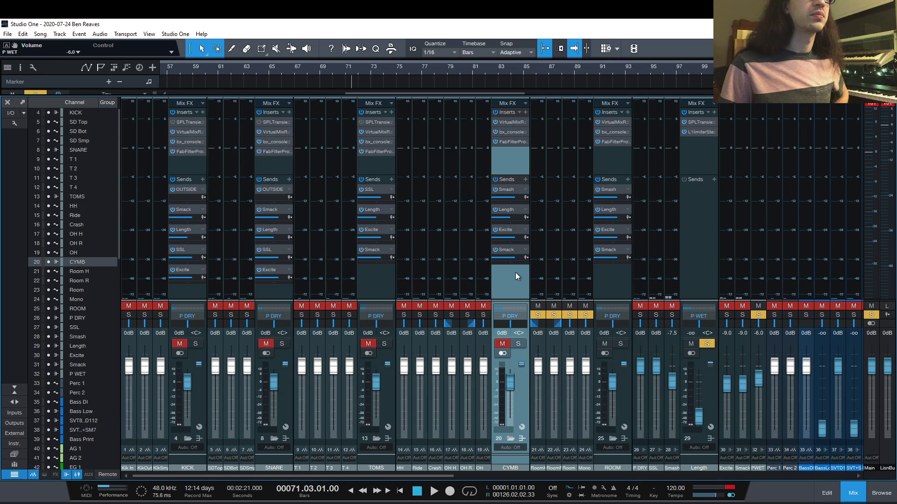
Solo the Length channel again with its newly added sources, uncover the drum tracks and play from just before about bar 73.
left_click(707, 344)
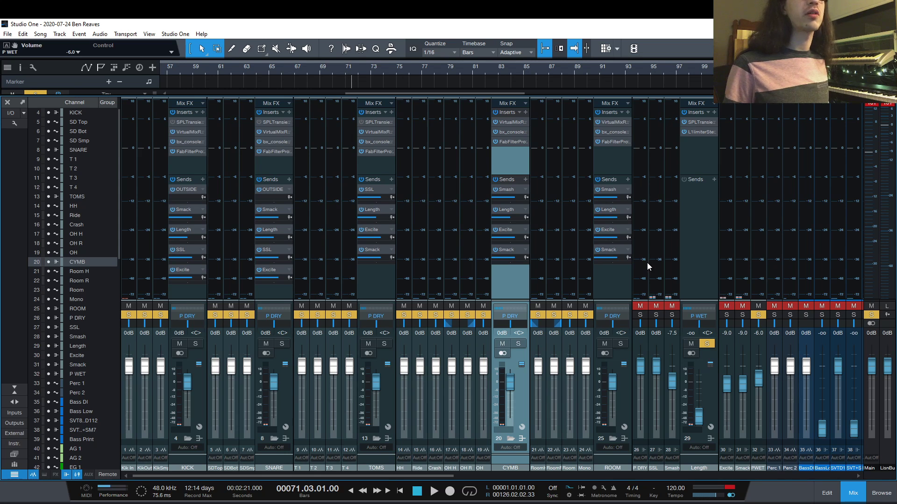
key("Home")
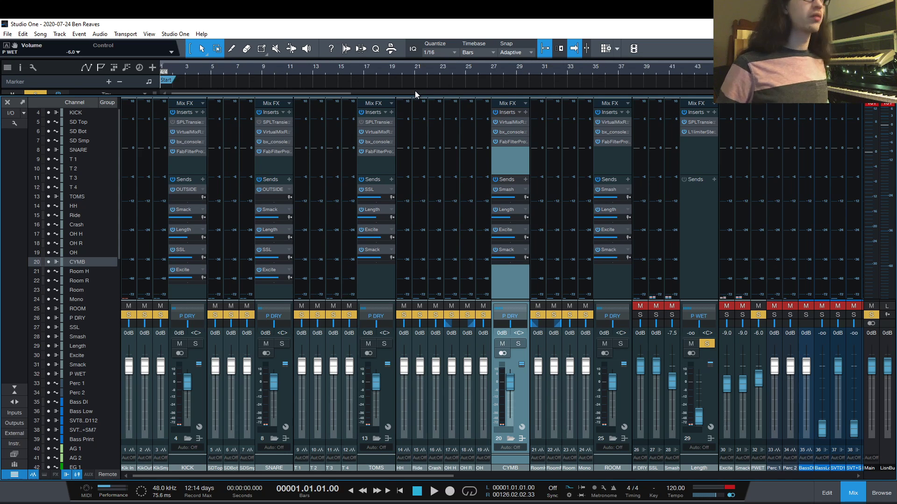
left_click_drag(418, 94, 417, 145)
scroll(430, 110, "right", 10)
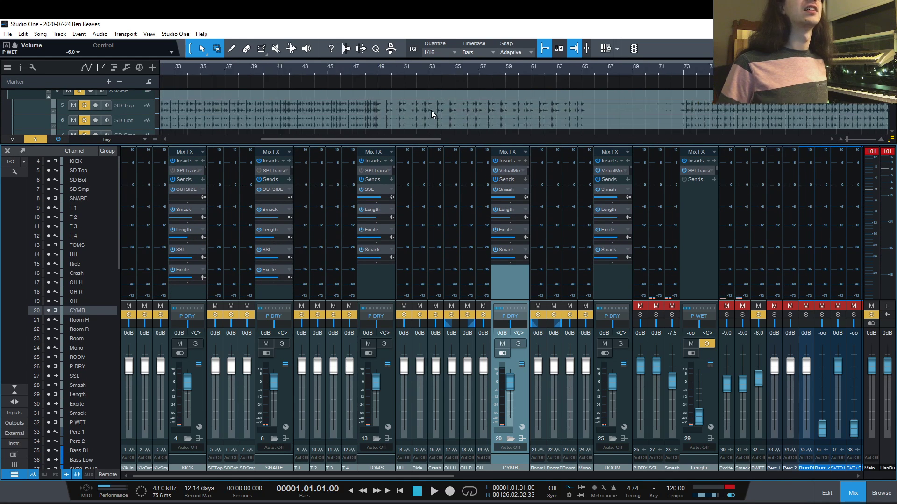
key("space")
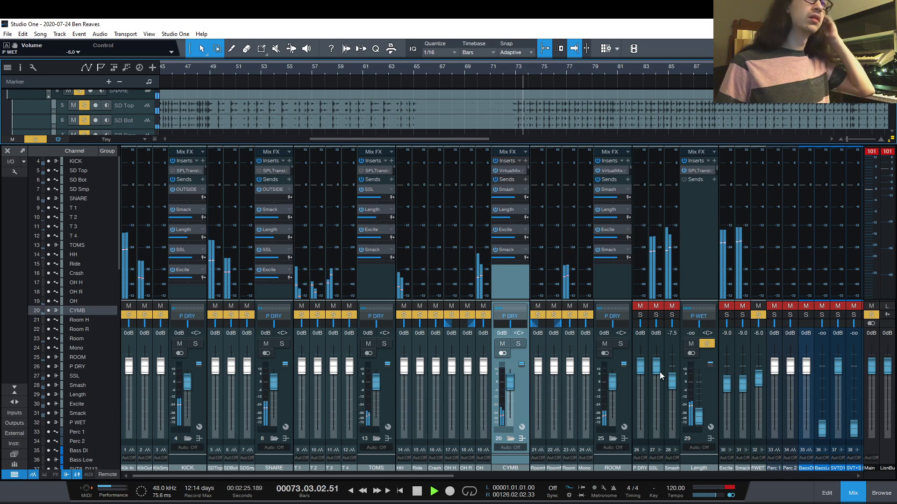
Raise the Length channel's level to +4.0 dB and the P WET channel's level to +5.7 dB during playback.
left_click_drag(699, 416, 700, 374)
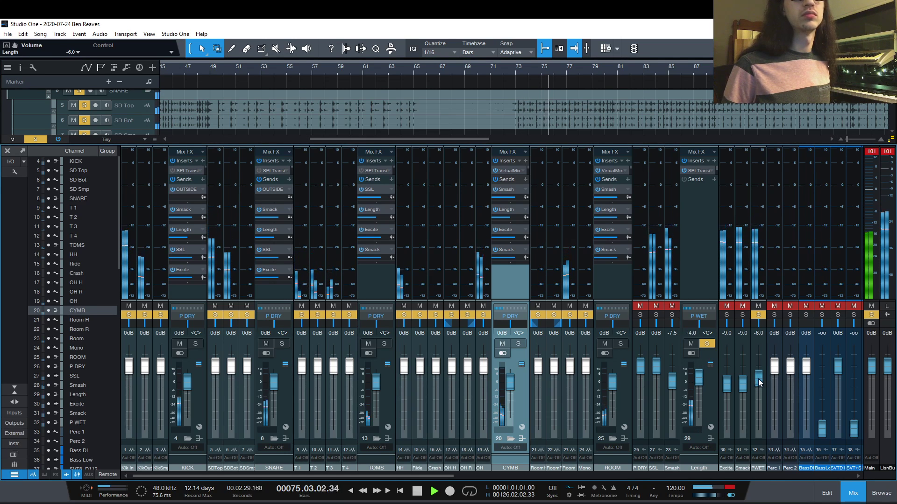
left_click_drag(757, 379, 759, 360)
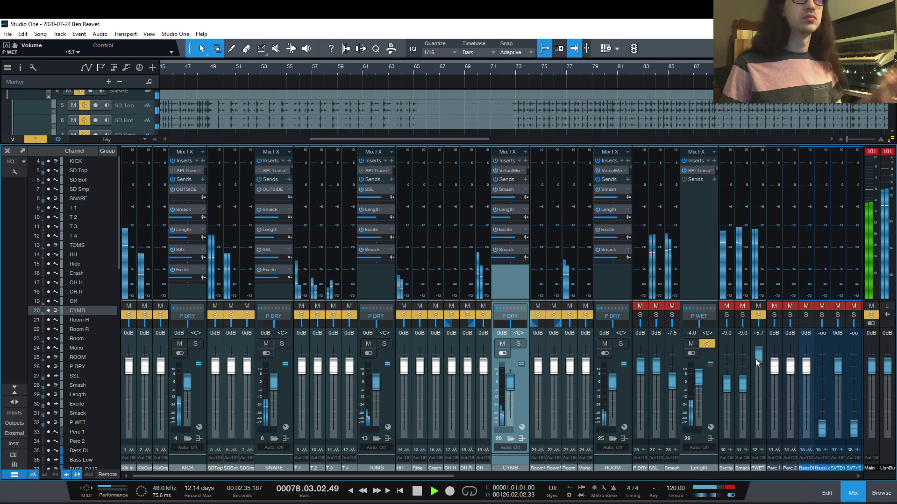
Stop playback and remove both the SPL Transient Designer and the L1 limiter inserts from the Length channel.
left_click(705, 229)
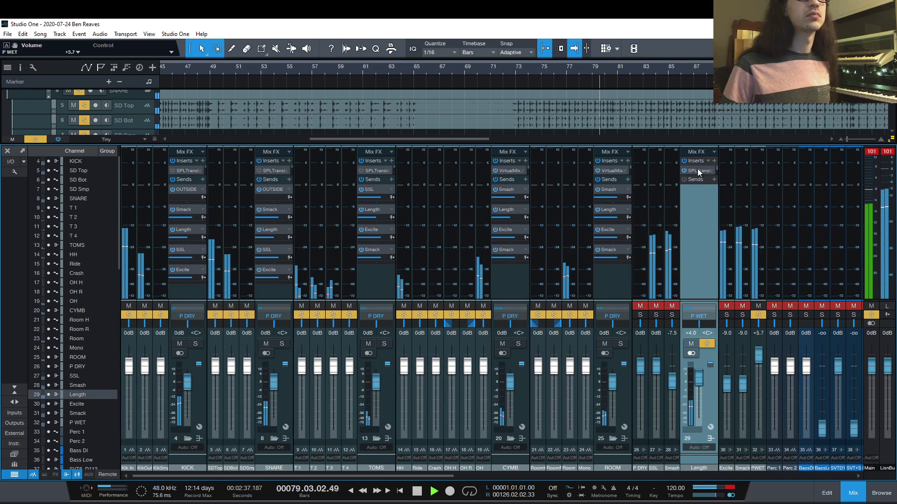
mouse_move(697, 176)
left_mouse_down()
mouse_move(696, 210)
mouse_move(696, 189)
left_mouse_up()
key("space")
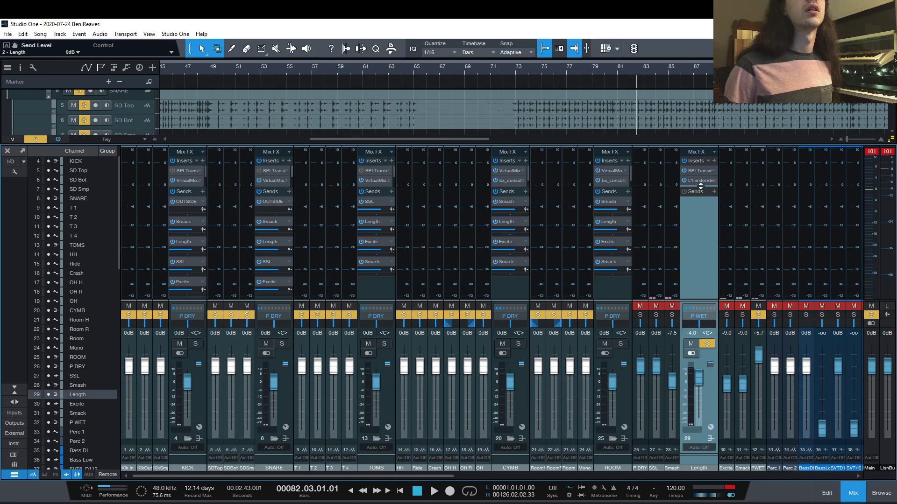
right_click(712, 170)
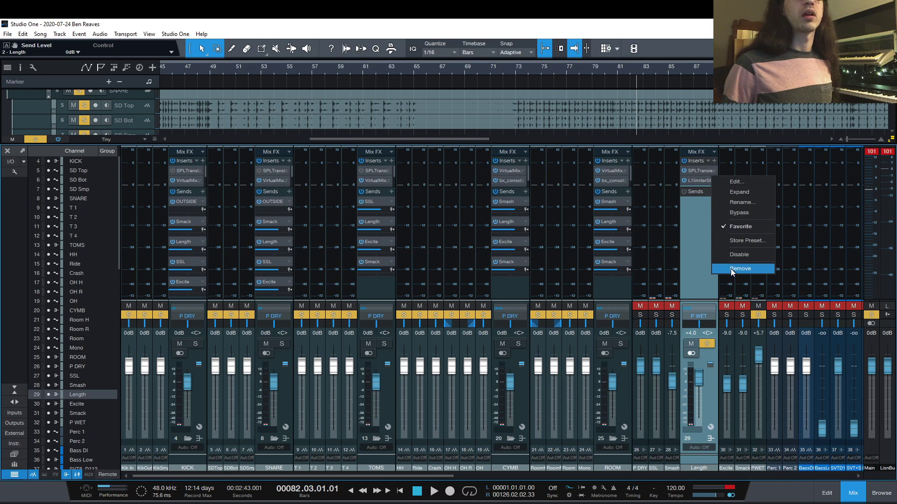
left_click(731, 269)
right_click(714, 169)
left_click(727, 269)
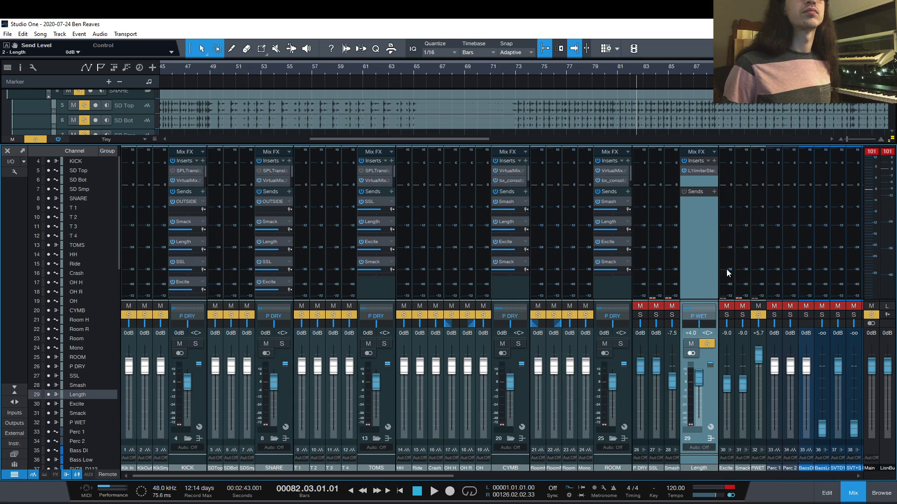
Enlarge the inserts area and list the favorite plug-ins for a new insert on the Length channel.
left_click_drag(698, 187, 699, 214)
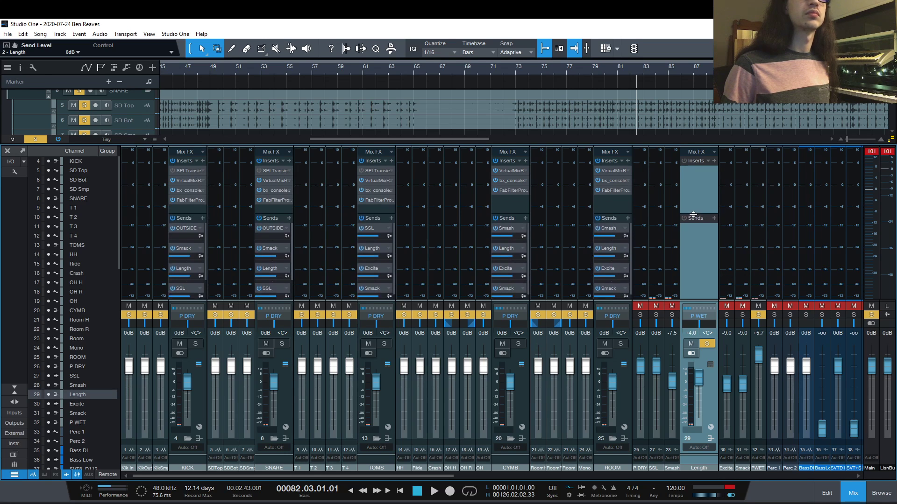
left_click(714, 161)
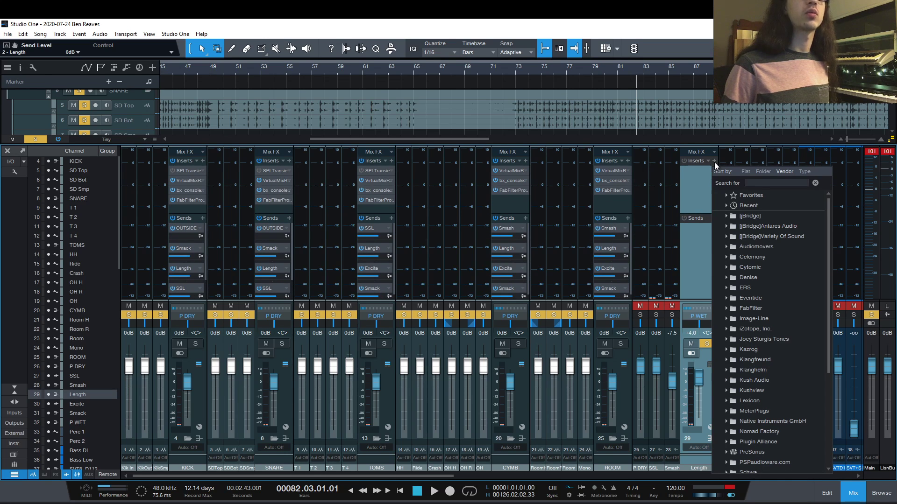
left_click(746, 197)
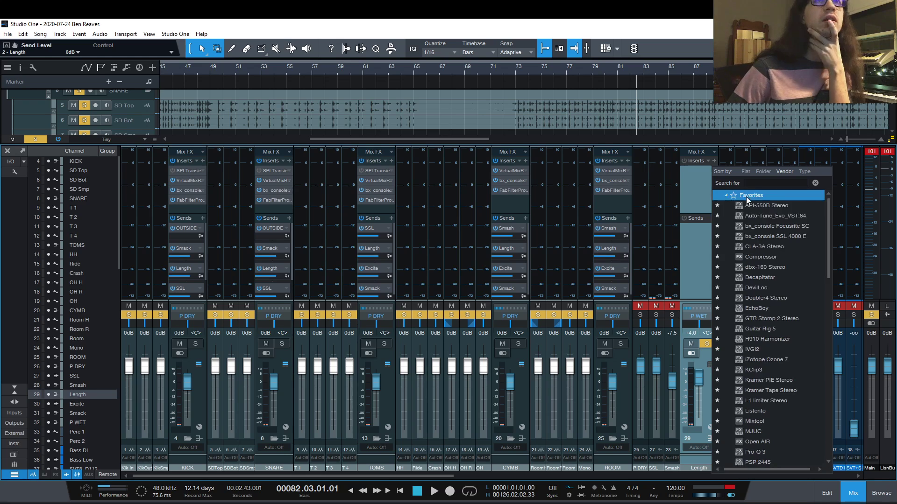
Insert DevilLoc on the Length channel, place the playhead at about bar 72, and rename the channel Dirt.
left_click(778, 288)
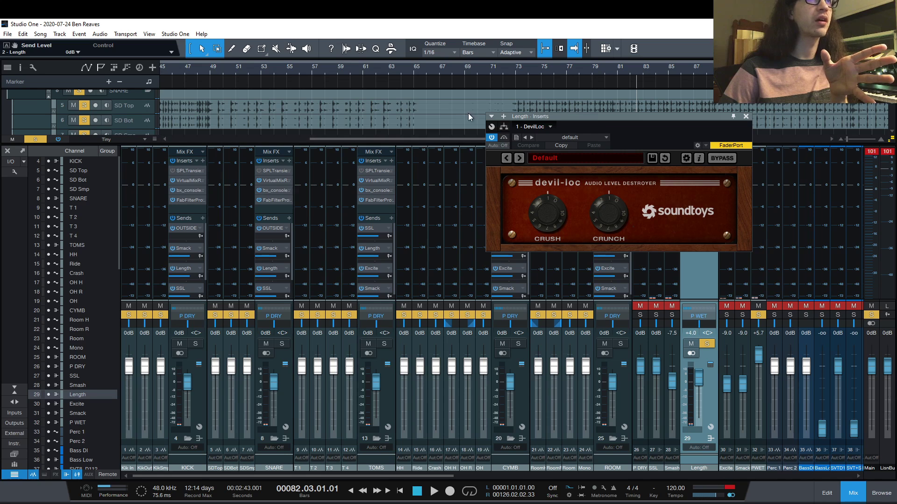
left_click_drag(550, 116, 470, 153)
left_click(510, 68)
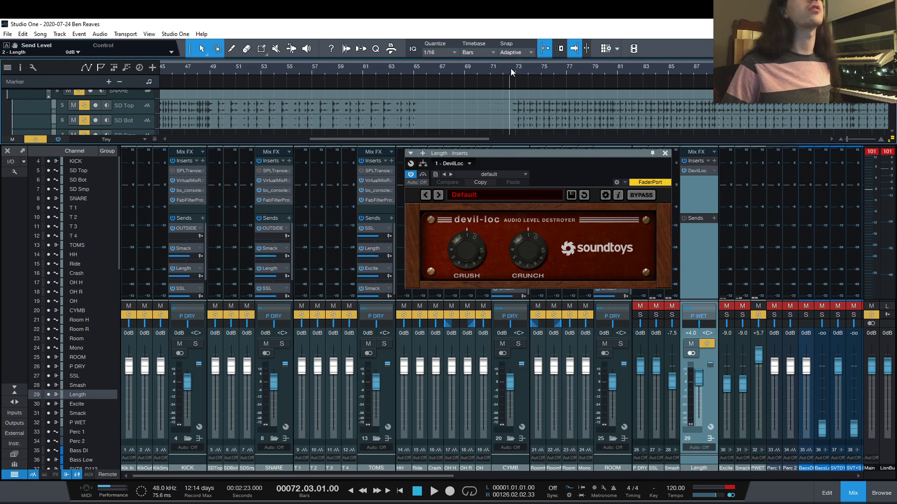
double_click(704, 467)
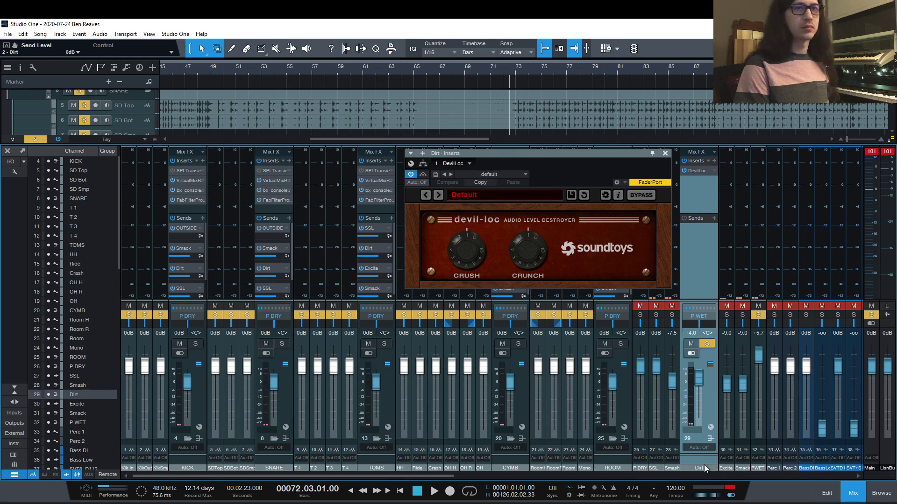
During playback, adjust DevilLoc's Crush to about 1.6 and lower the Dirt channel's fader to about -6.7 dB.
left_click(469, 246)
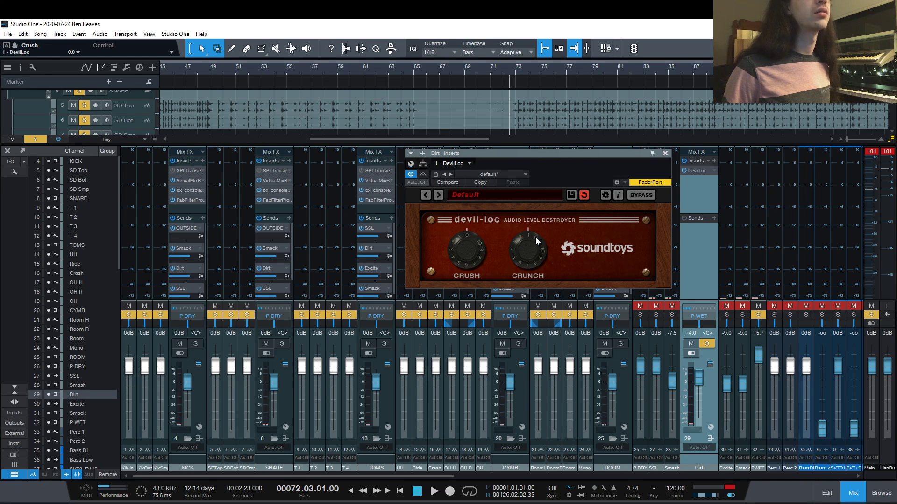
key("space")
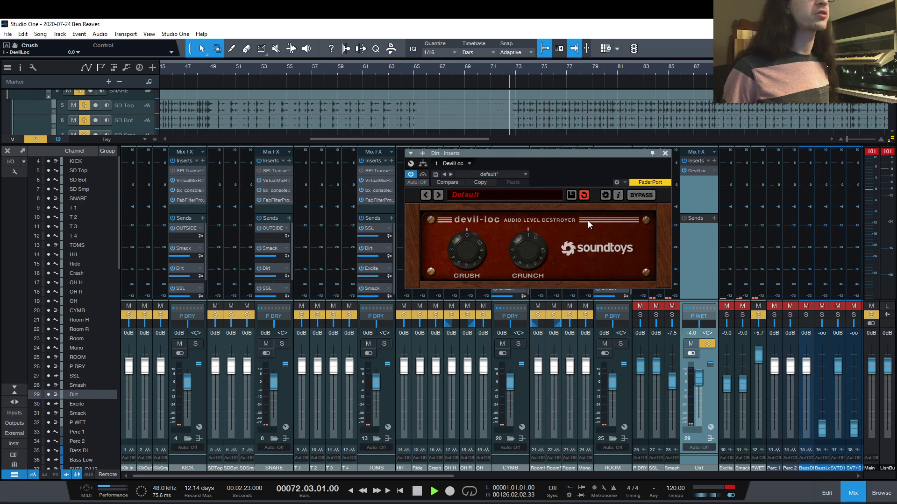
left_click_drag(698, 374, 697, 381)
mouse_move(539, 256)
left_mouse_down()
mouse_move(538, 246)
mouse_move(542, 259)
left_mouse_up()
scroll(700, 376, "down", 3)
scroll(703, 381, "down", 5)
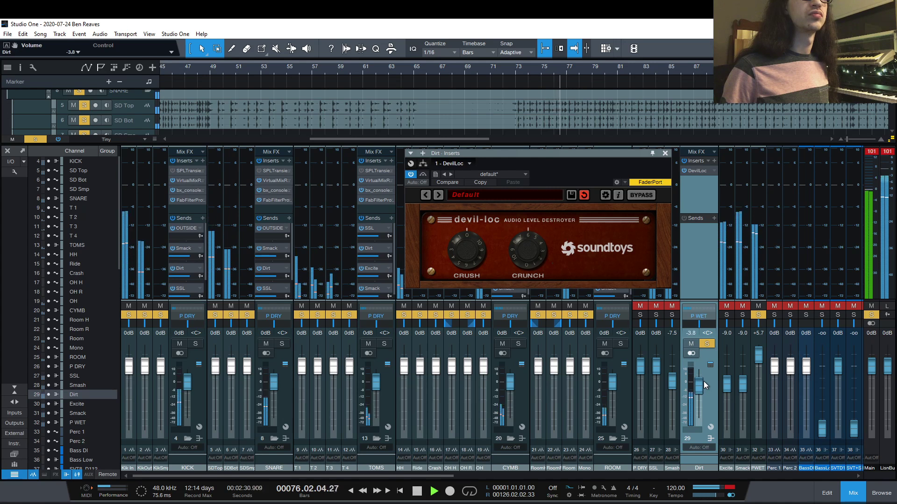
scroll(529, 260, "up", 4)
scroll(470, 249, "up", 5)
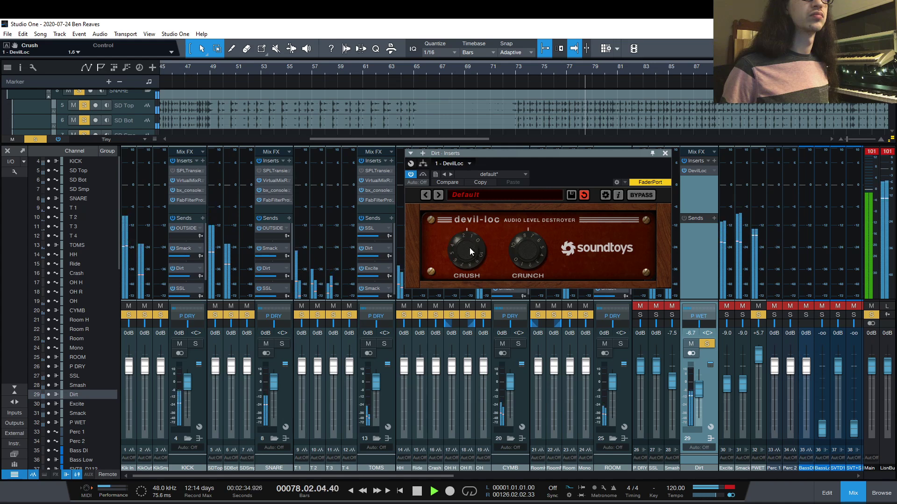
Set DevilLoc's Crunch to about 6.8 and the Dirt channel's fader to -9.2 dB, ending playback and closing the plug-in.
scroll(469, 247, "down", 3)
scroll(699, 393, "down", 2)
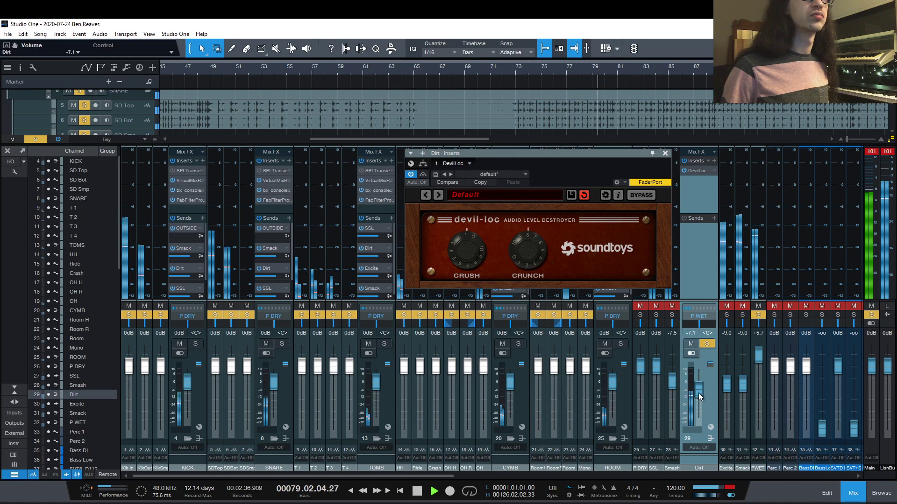
scroll(699, 393, "down", 2)
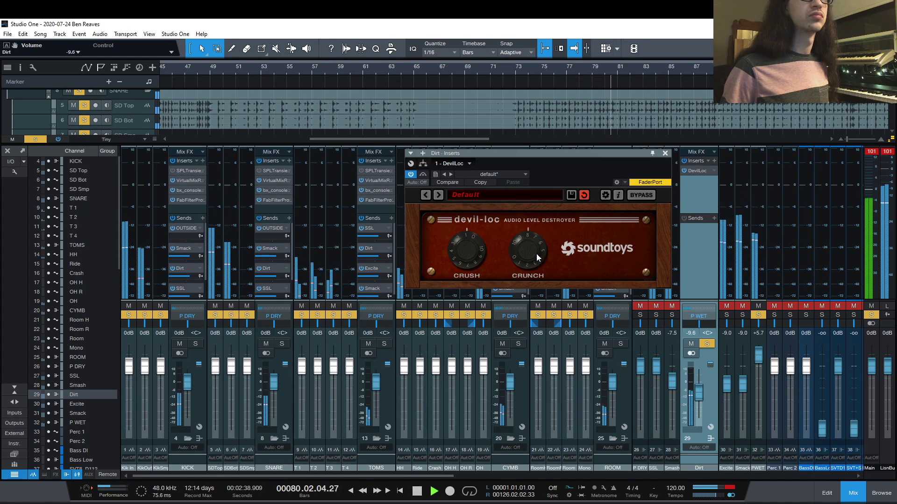
scroll(536, 254, "down", 3)
scroll(536, 254, "up", 2)
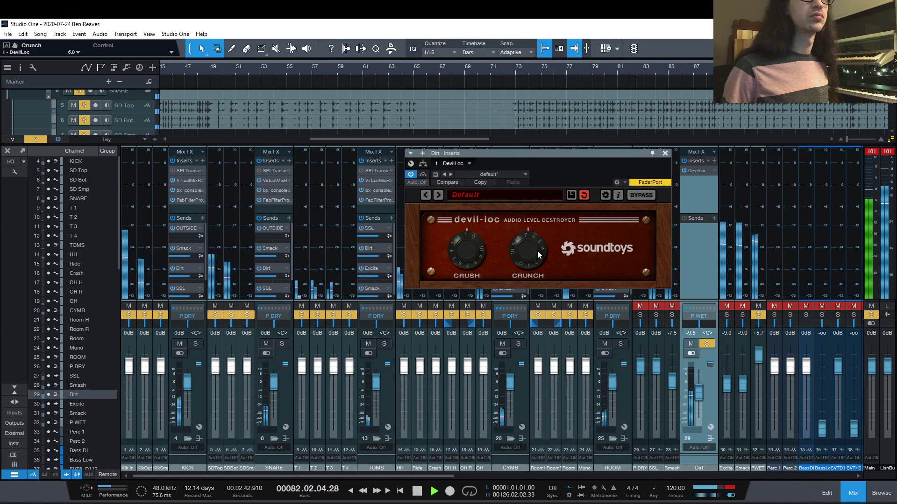
scroll(703, 391, "up", 1)
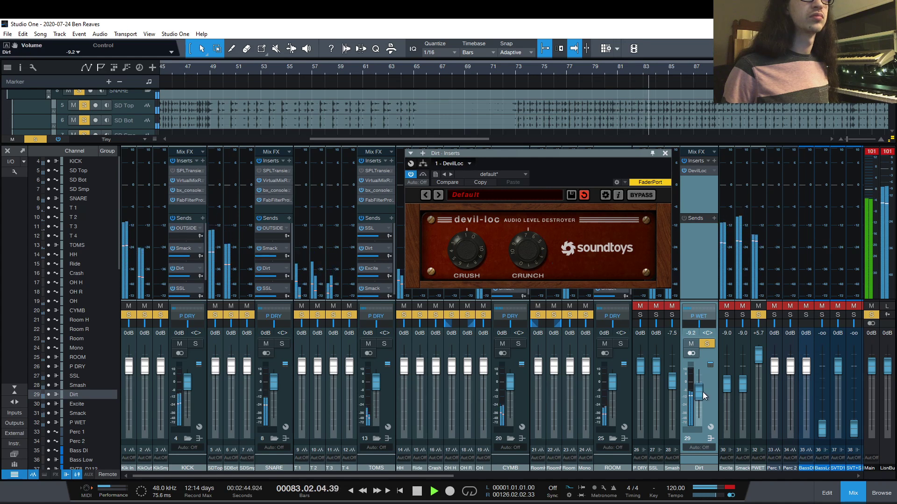
key("space")
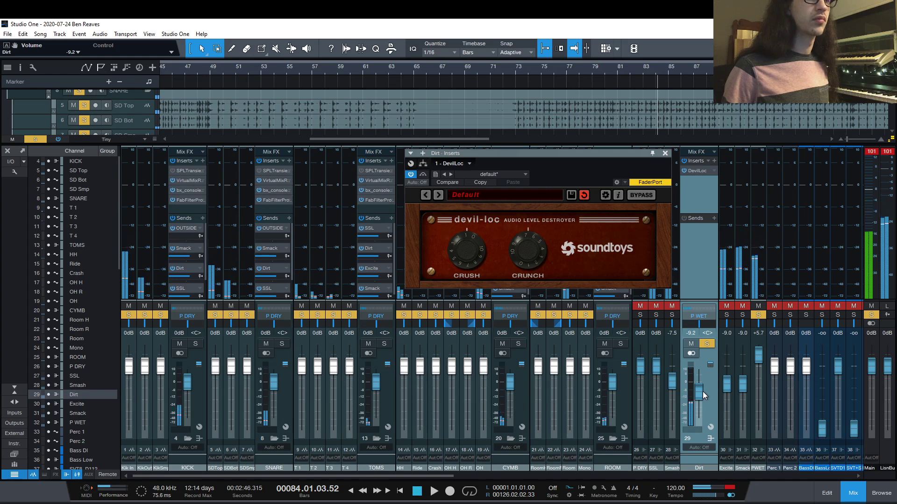
left_click(665, 153)
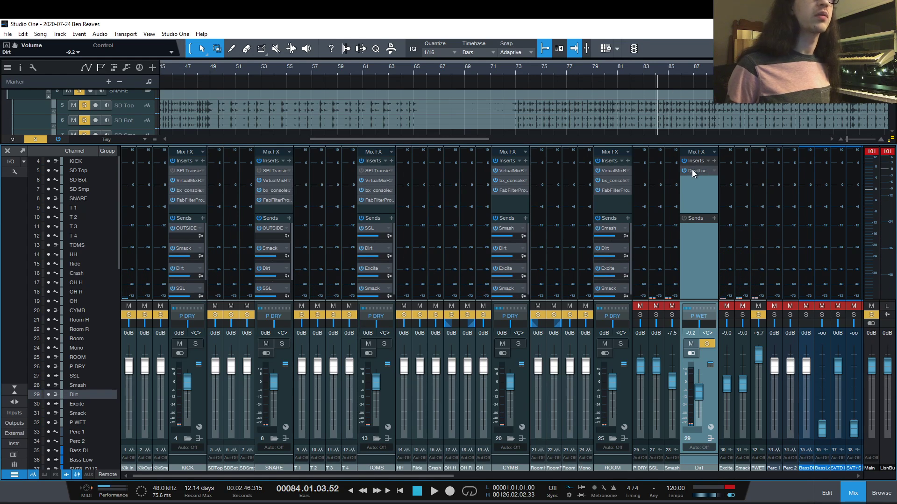
Insert Scheps 73 Stereo after DevilLoc on the Dirt channel.
left_click(714, 161)
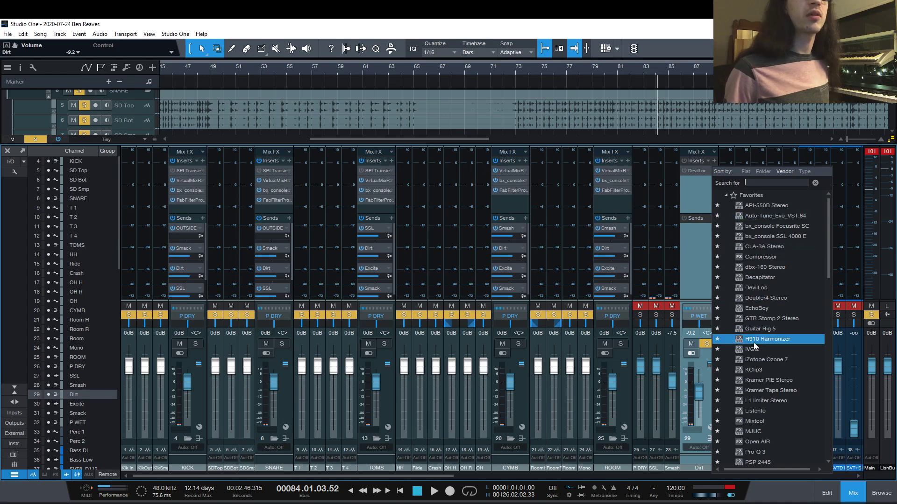
scroll(752, 343, "down", 4)
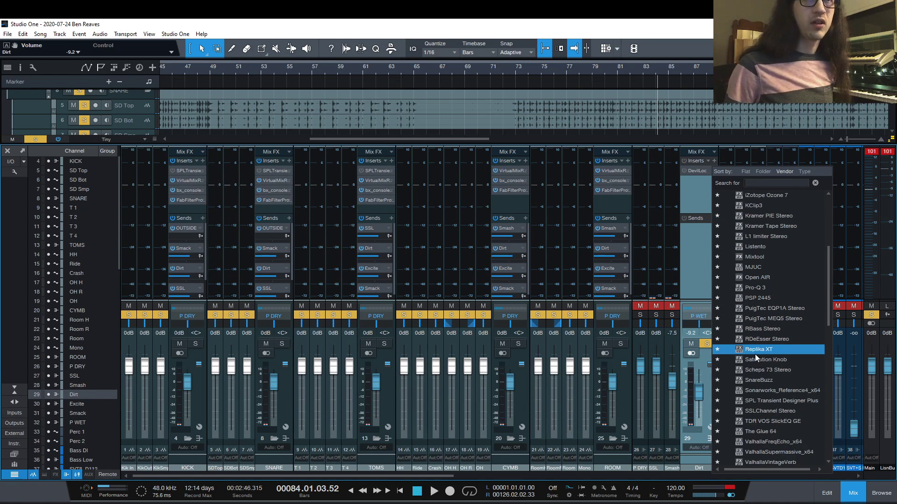
scroll(761, 369, "down", 2)
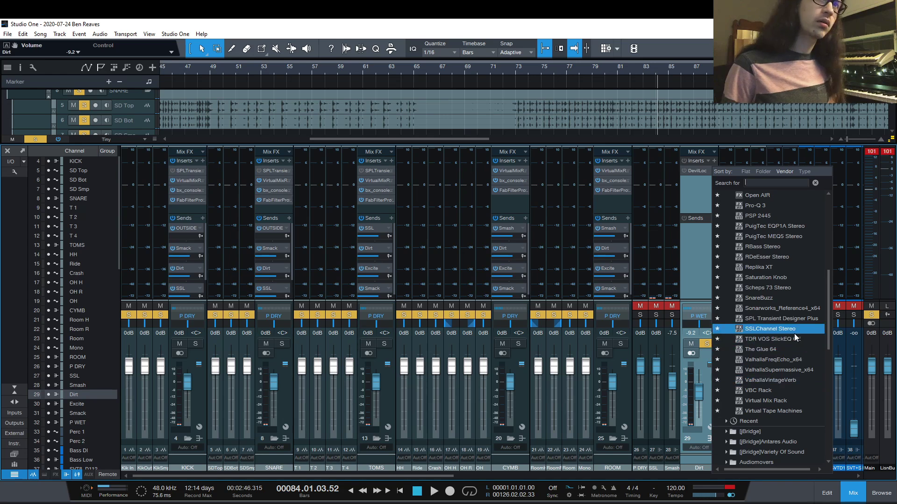
left_click(789, 287)
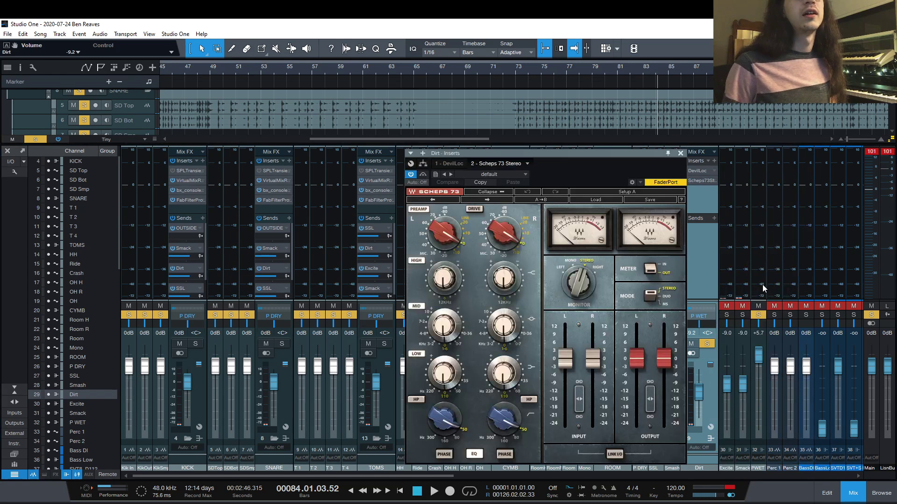
left_click_drag(626, 156, 608, 142)
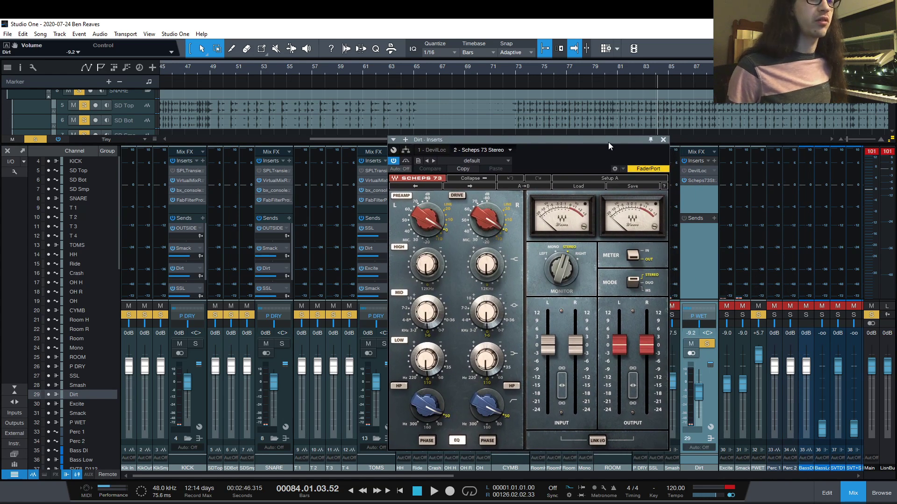
Enable Drive in Scheps 73, set the preamp to -50M during playback, and switch its EQ out.
left_click(459, 197)
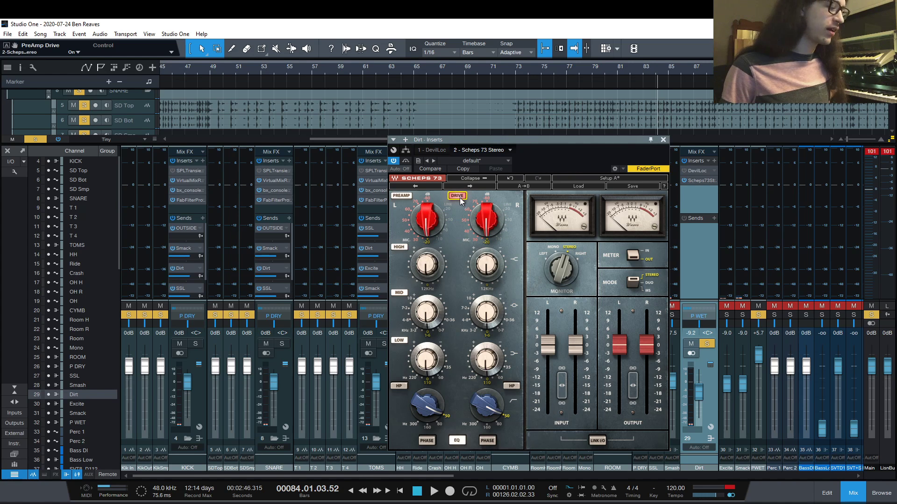
mouse_move(449, 218)
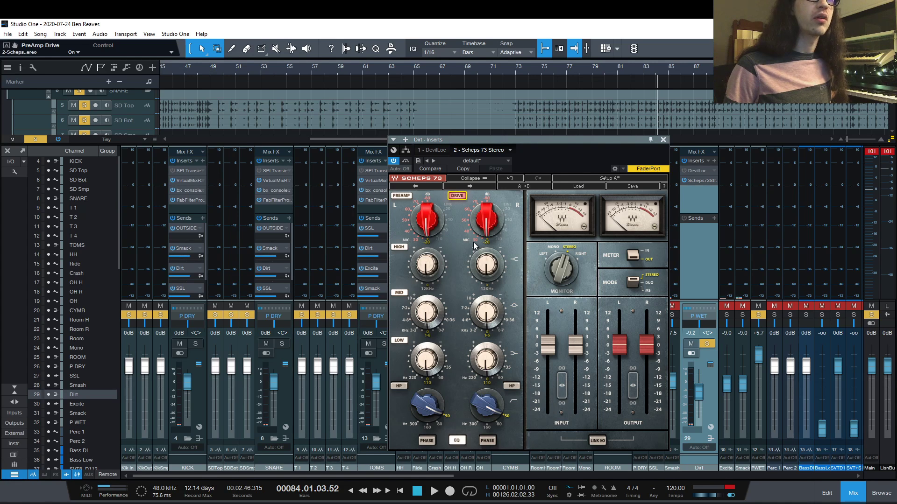
left_click_drag(504, 139, 490, 137)
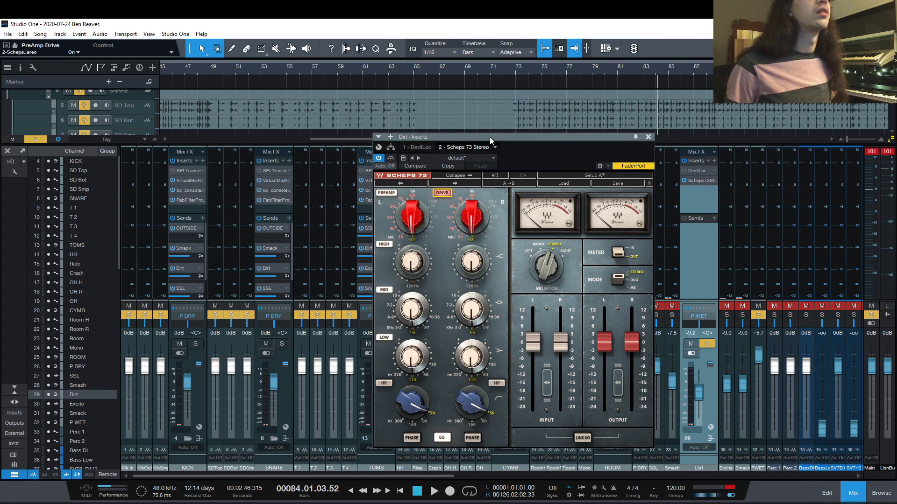
key("space")
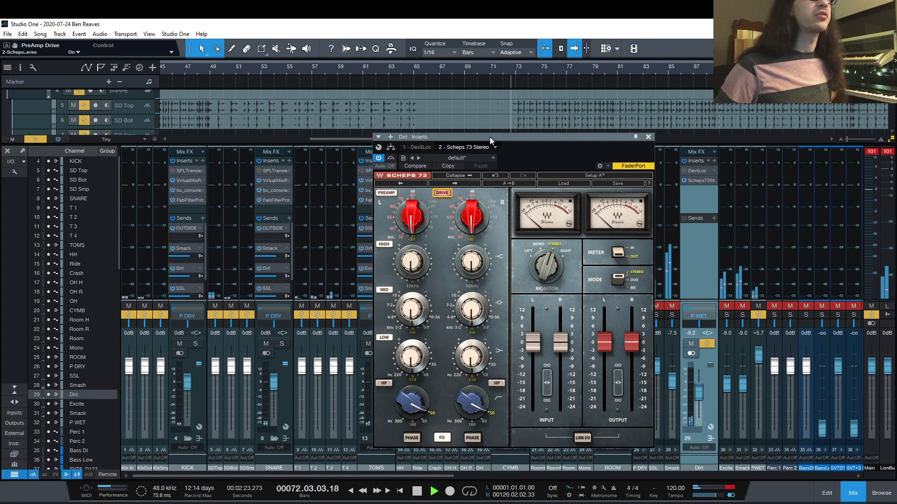
left_click_drag(411, 216, 411, 182)
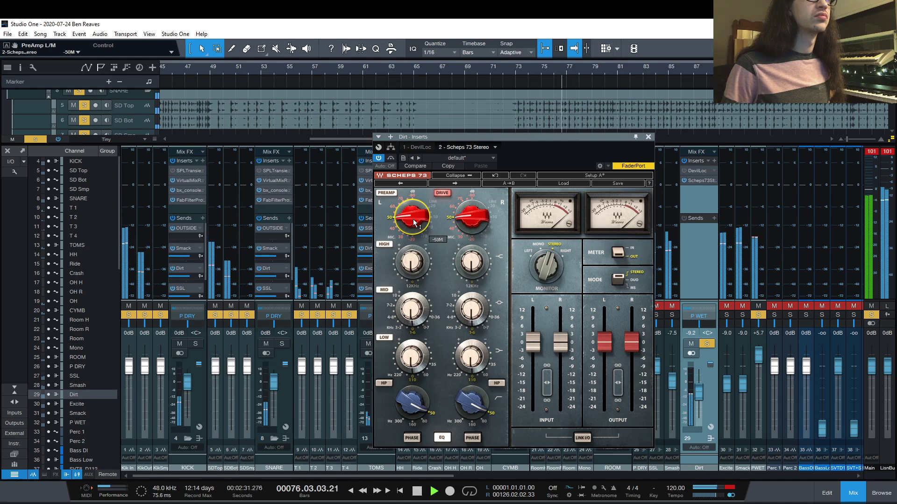
left_click(440, 438)
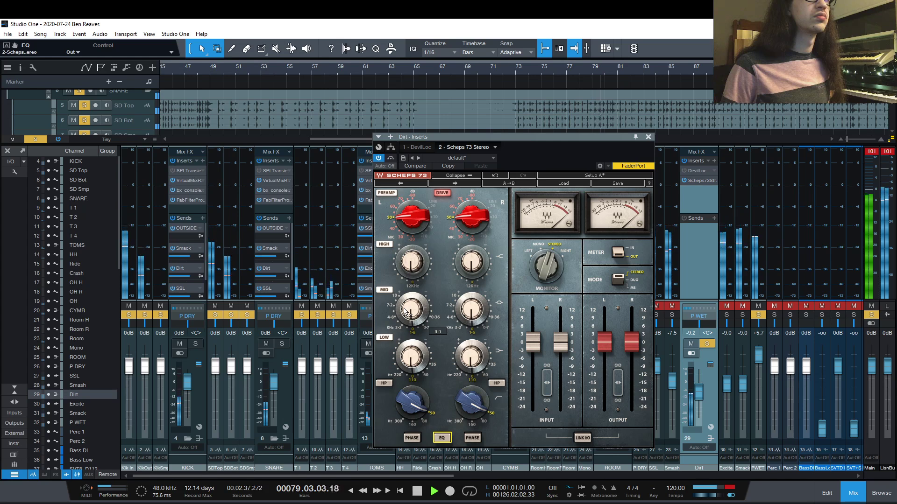
Audition Scheps 73 preamp settings of -80M, -55M and -45M, settle on -50M, and close the plug-in.
left_click_drag(412, 216, 412, 187)
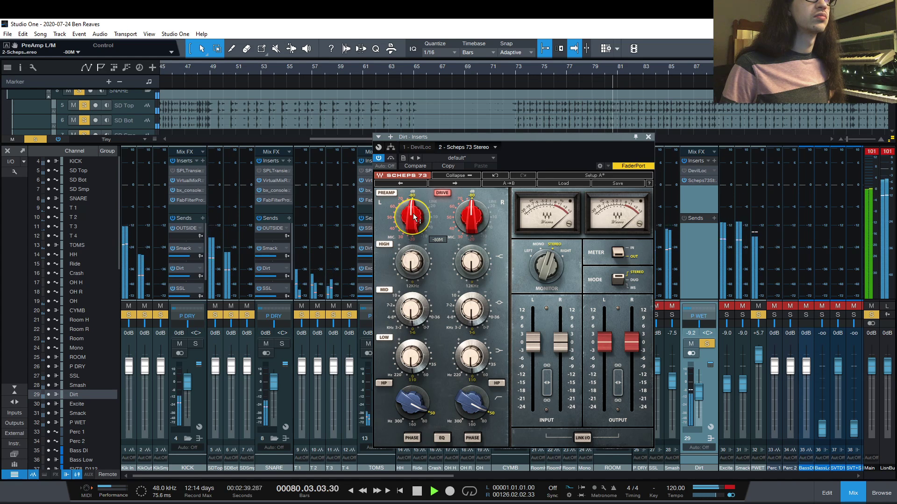
left_click_drag(415, 220, 416, 233)
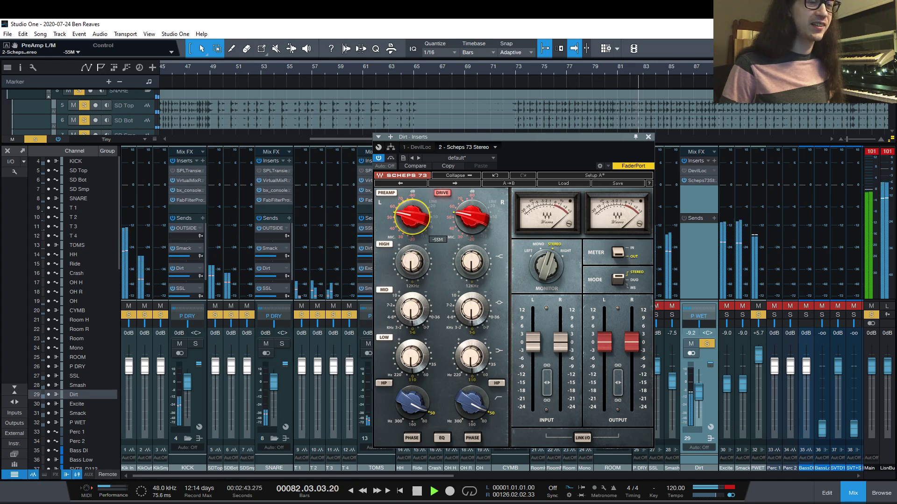
left_click_drag(411, 217, 411, 222)
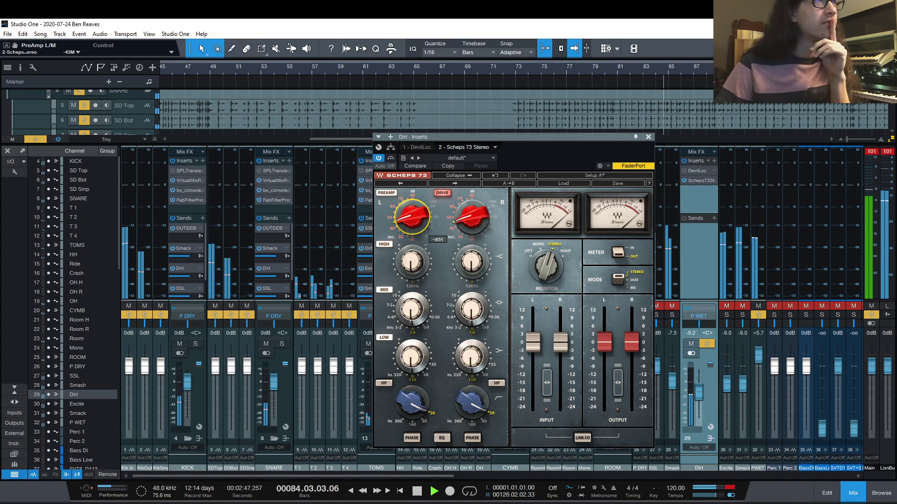
left_click_drag(411, 222, 411, 217)
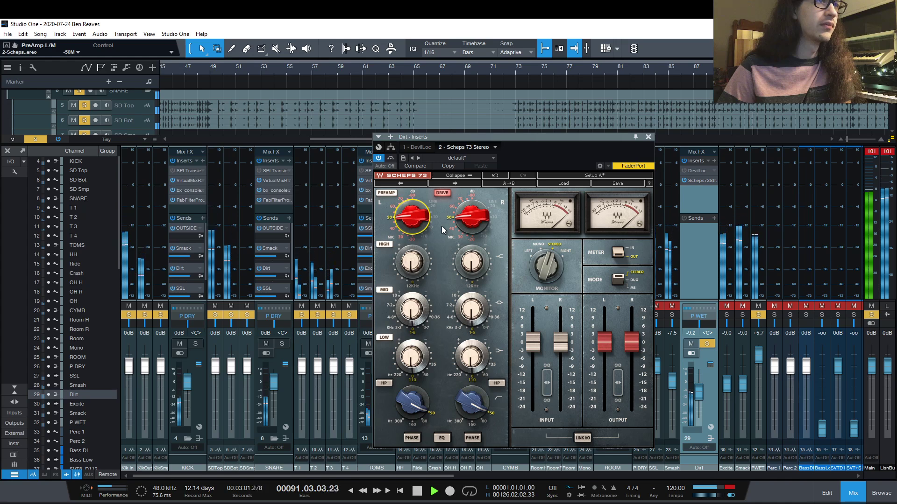
key("space")
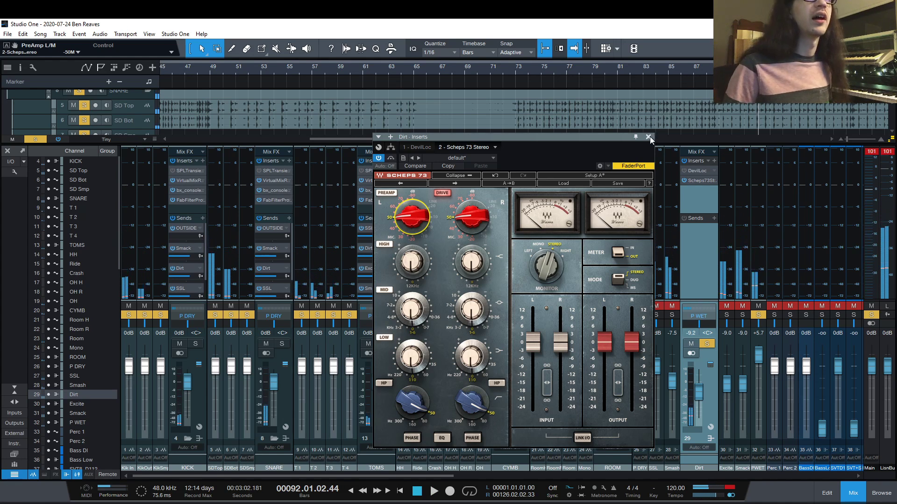
left_click(649, 136)
Compare DevilLoc alone with Scheps 73 alone on the Dirt channel from about bar 72, leaving DevilLoc bypassed and Scheps 73 active.
left_click(685, 181)
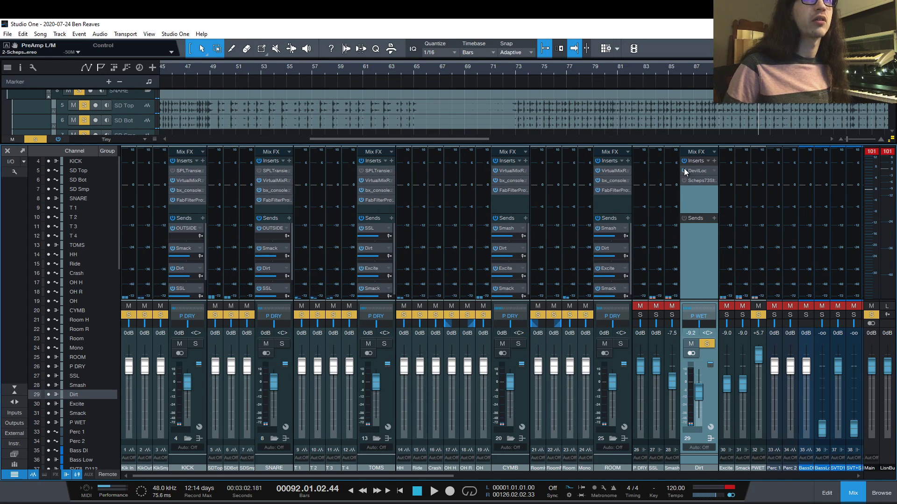
left_click(512, 70)
key("space")
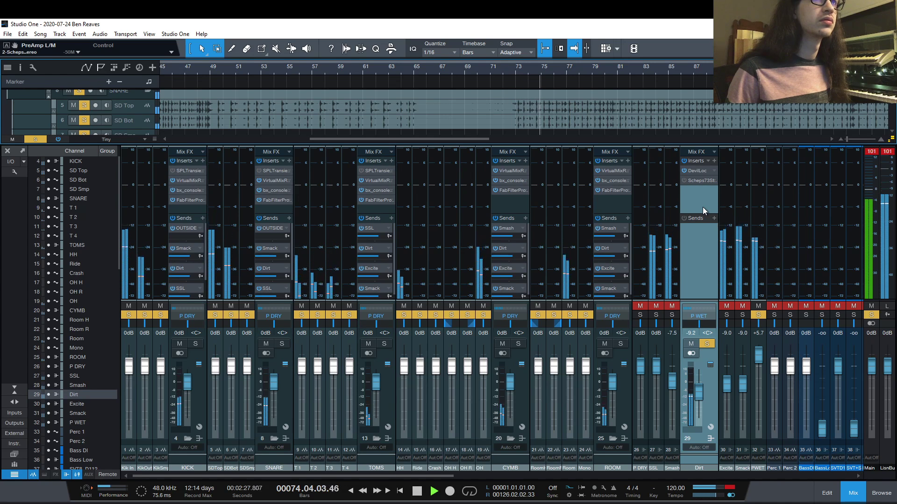
key("space")
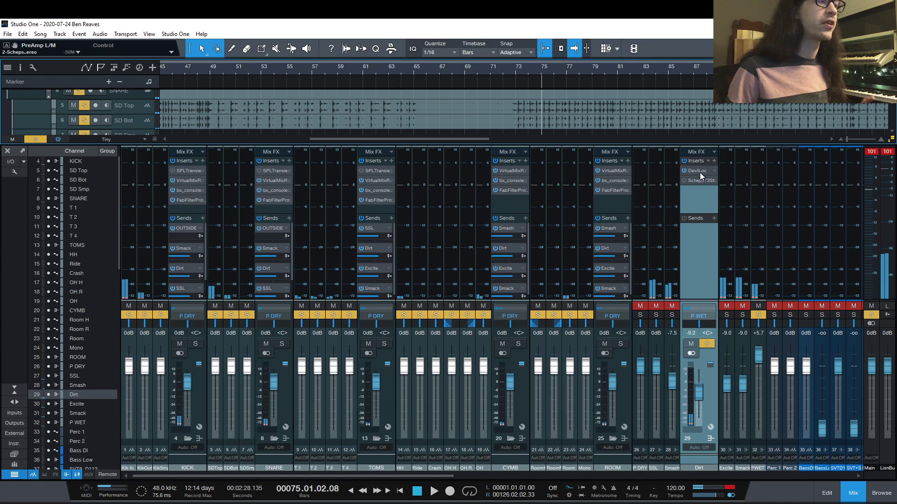
key("space")
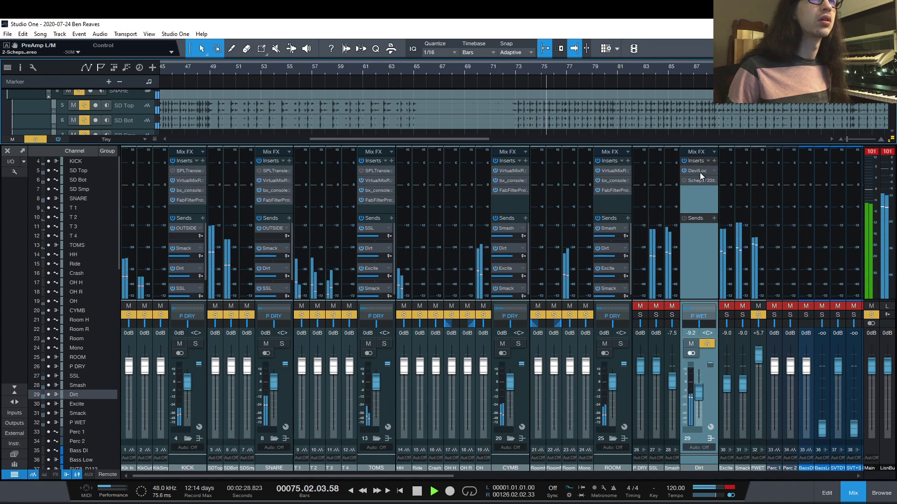
left_click(685, 172)
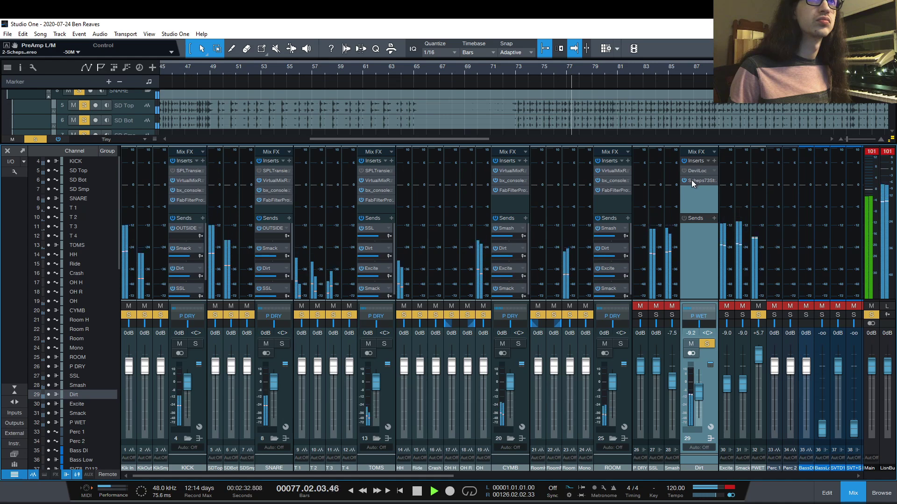
key("space")
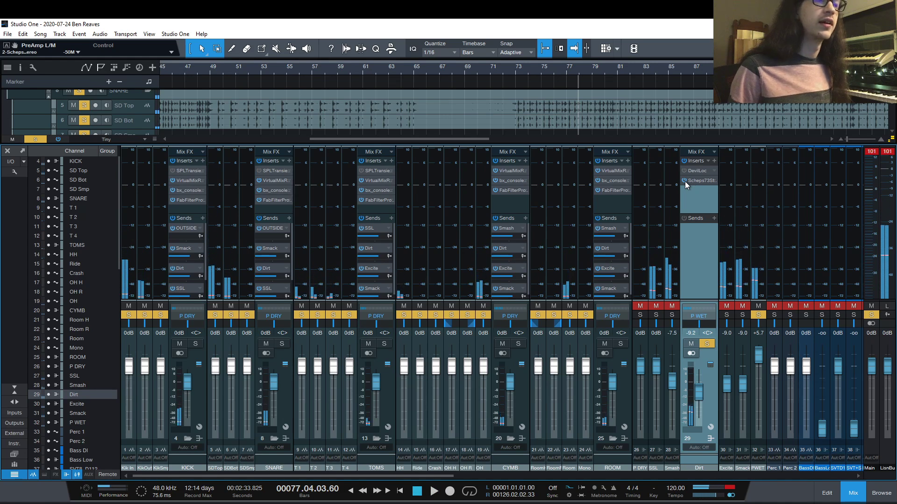
Switch the Dirt channel from Scheps 73 to DevilLoc alone, audition it in playback, and remove the Scheps 73 insert.
left_click(684, 181)
left_click(685, 171)
key("space")
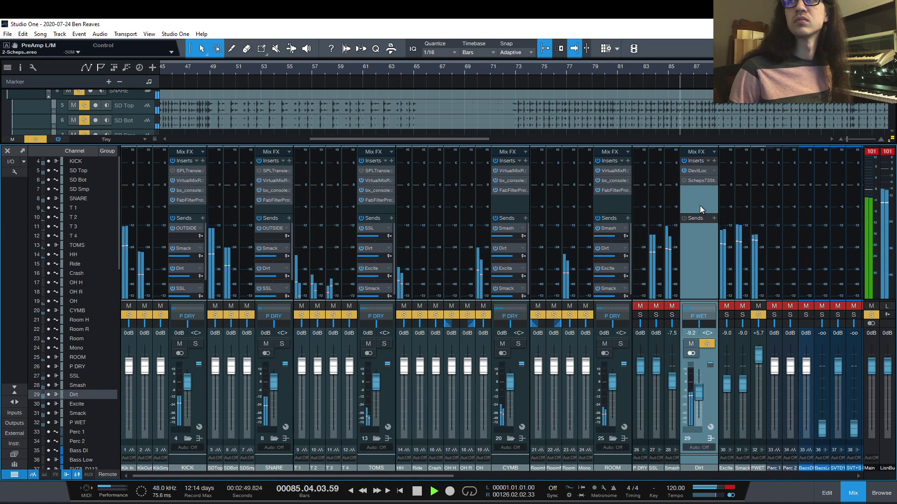
key("space")
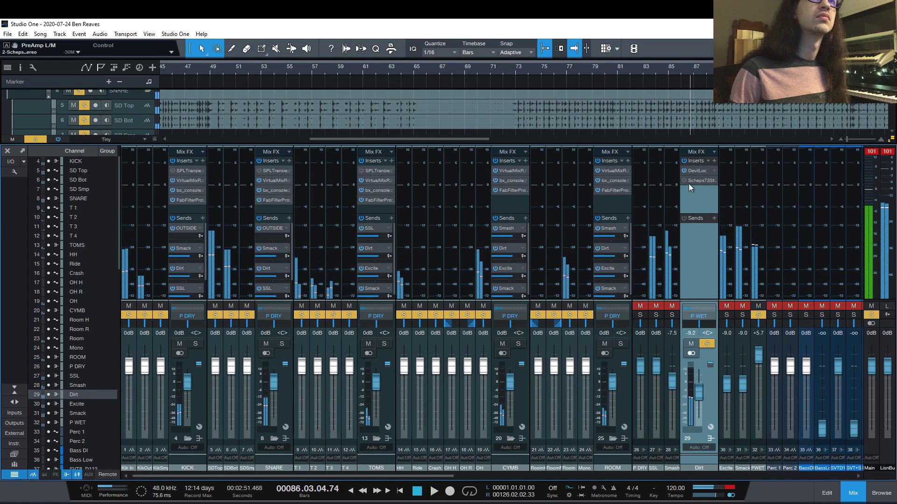
right_click(712, 179)
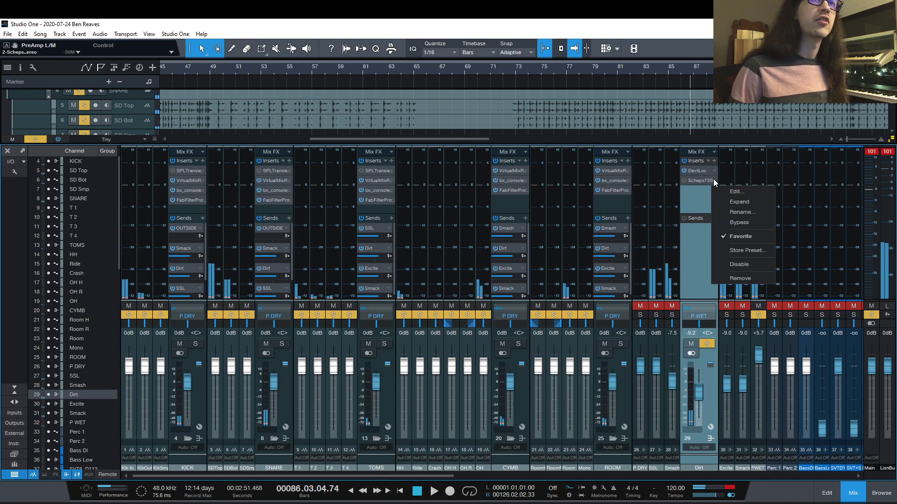
left_click(737, 279)
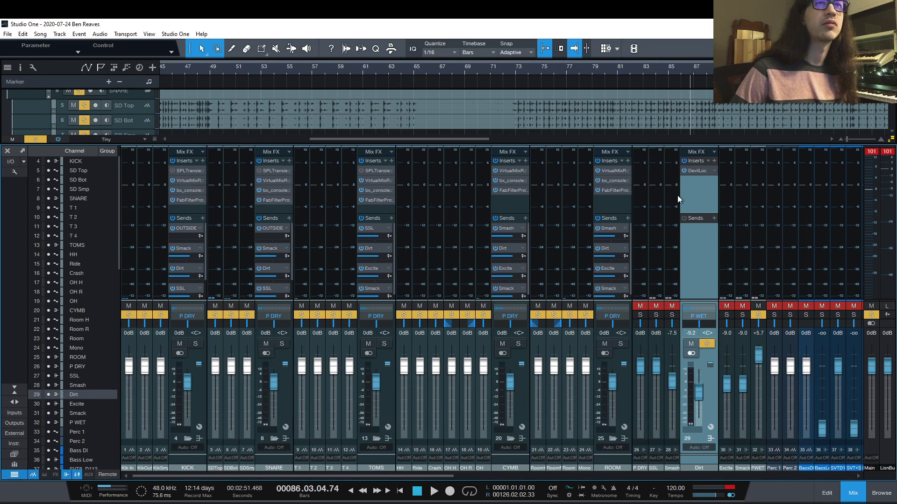
Insert L1 limiter Stereo after DevilLoc on the Dirt channel and lower its linked threshold and ceiling to -24.1 dB.
left_click(714, 161)
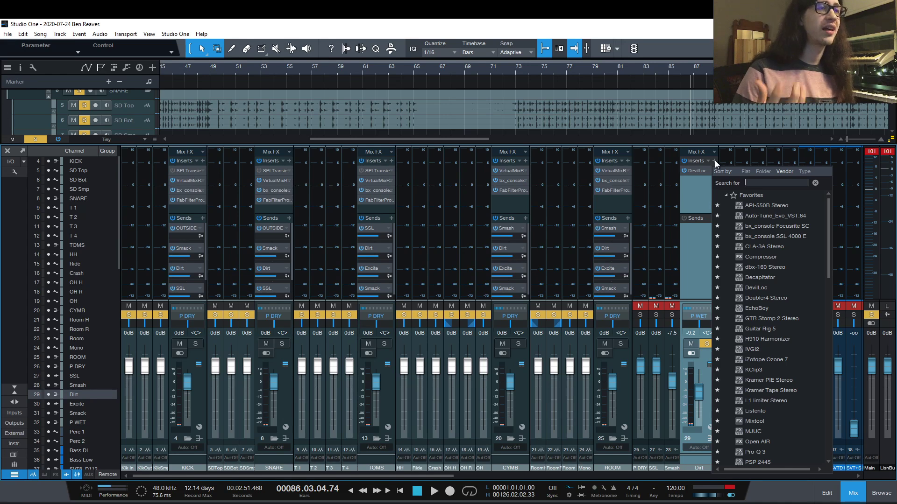
left_click(748, 402)
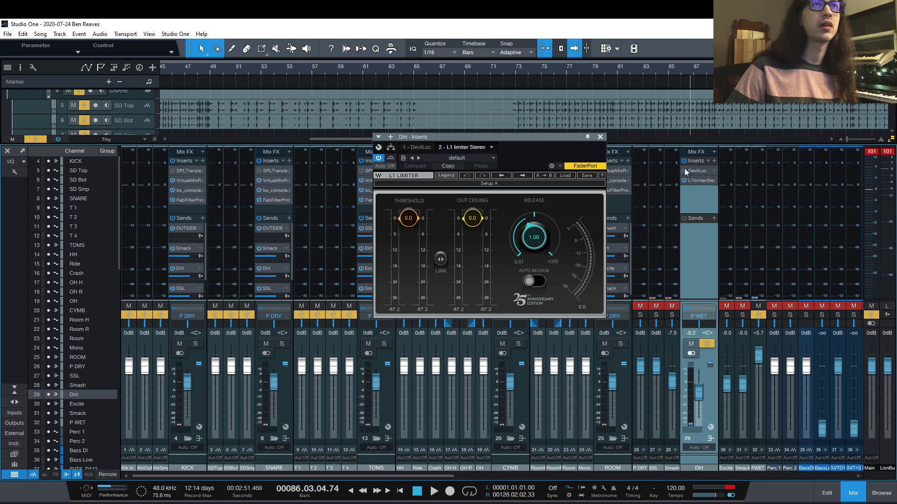
left_click(440, 259)
left_click_drag(409, 219, 408, 283)
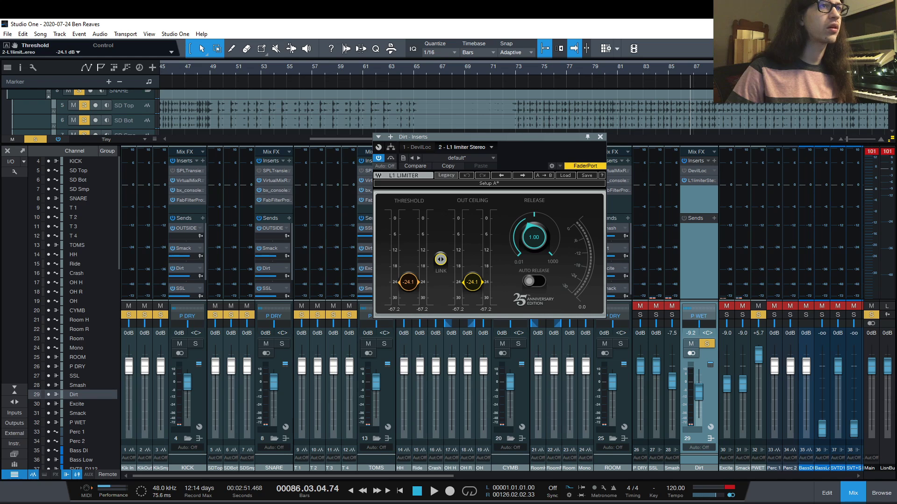
During playback from about bar 72, set L1's threshold to -30.0 dB, ceiling to -6.4 dB, and release to 0.01 ms with Auto Release on.
left_click(511, 73)
key("space")
left_click_drag(475, 282, 472, 241)
left_click_drag(408, 283, 409, 298)
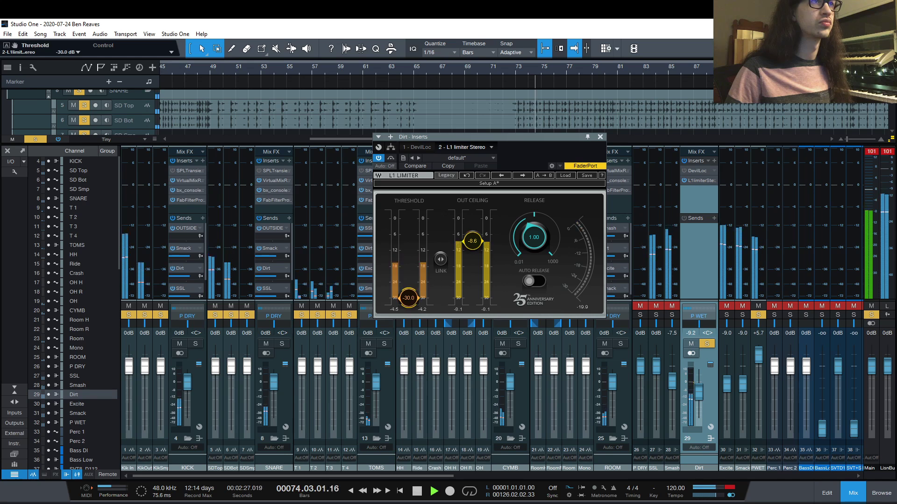
left_click(536, 282)
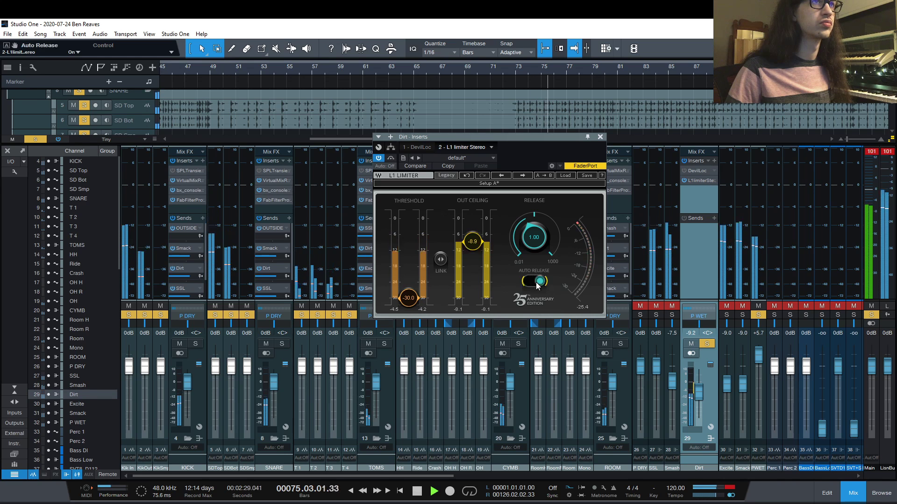
left_click_drag(535, 239, 531, 260)
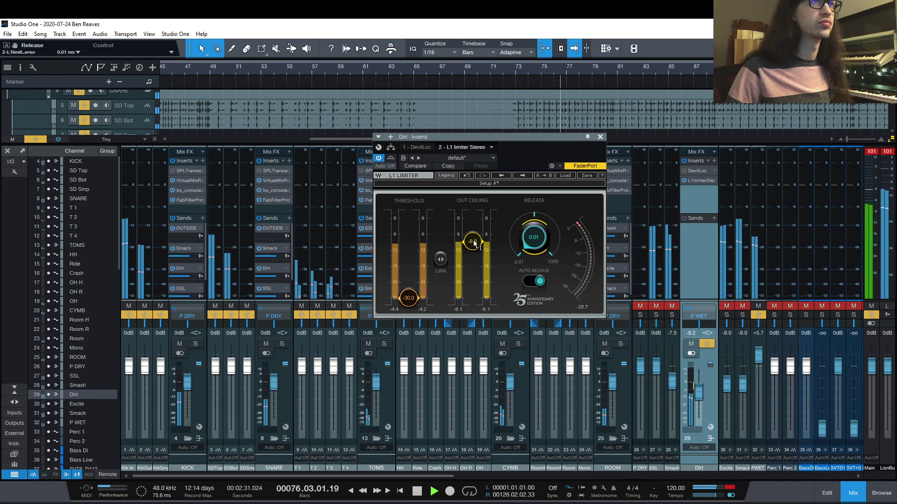
left_click_drag(474, 242, 474, 233)
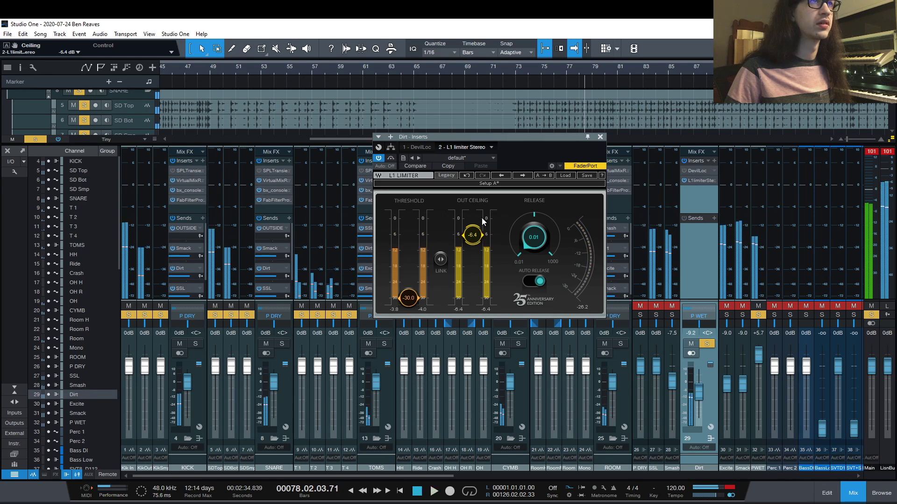
Remove the L1 limiter from the Dirt channel.
left_click(491, 148)
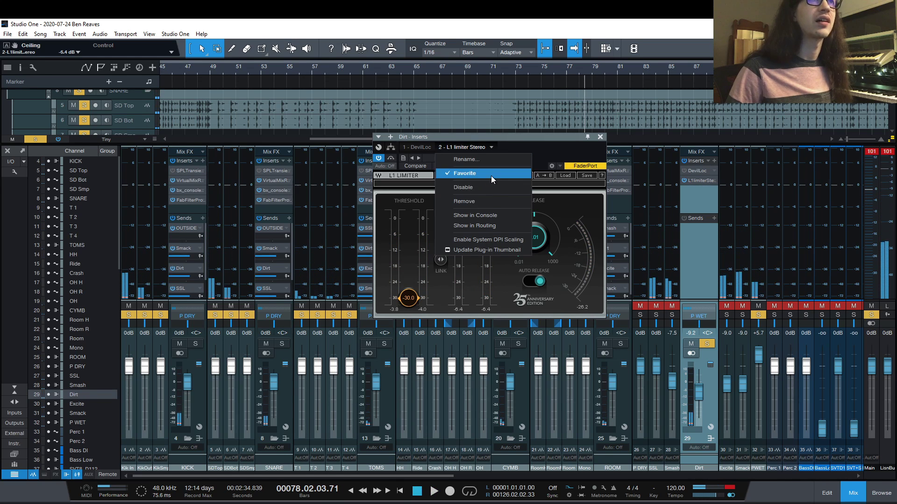
left_click(488, 201)
left_click(633, 136)
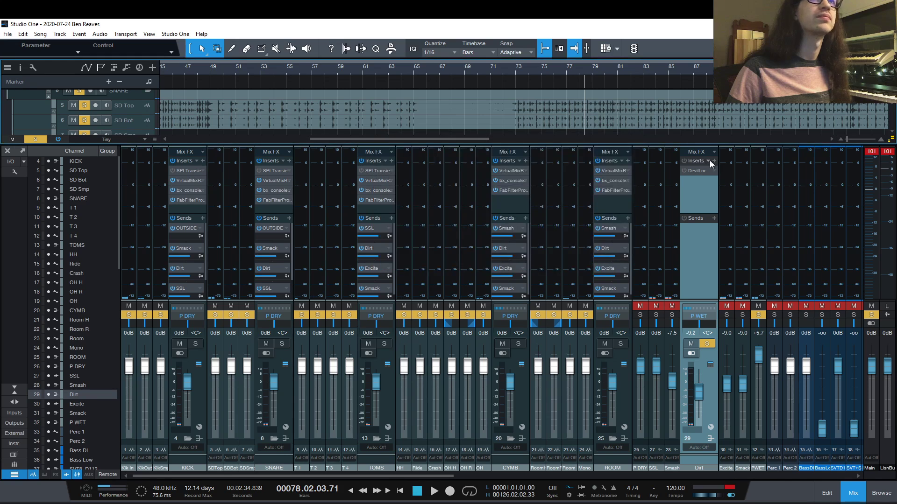
Insert Virtual Mix Rack after DevilLoc on the Dirt channel and reposition its window to show the full rack.
left_click(714, 160)
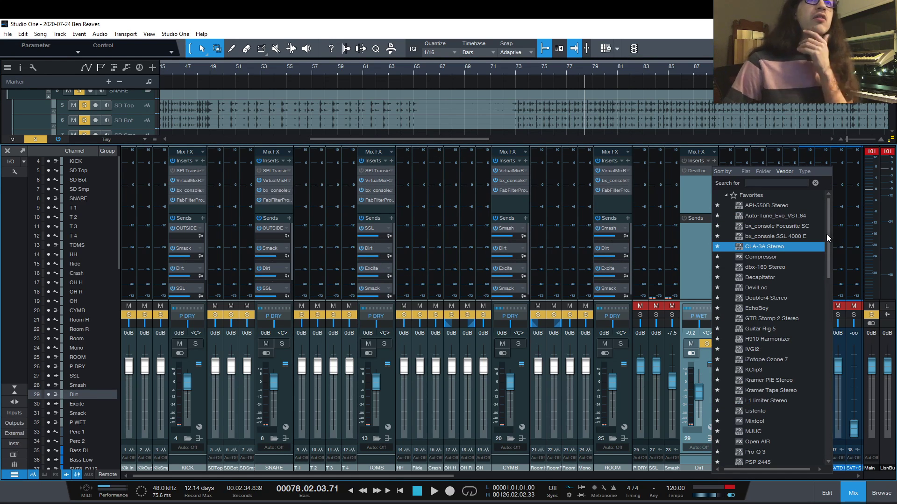
left_click_drag(826, 234, 826, 323)
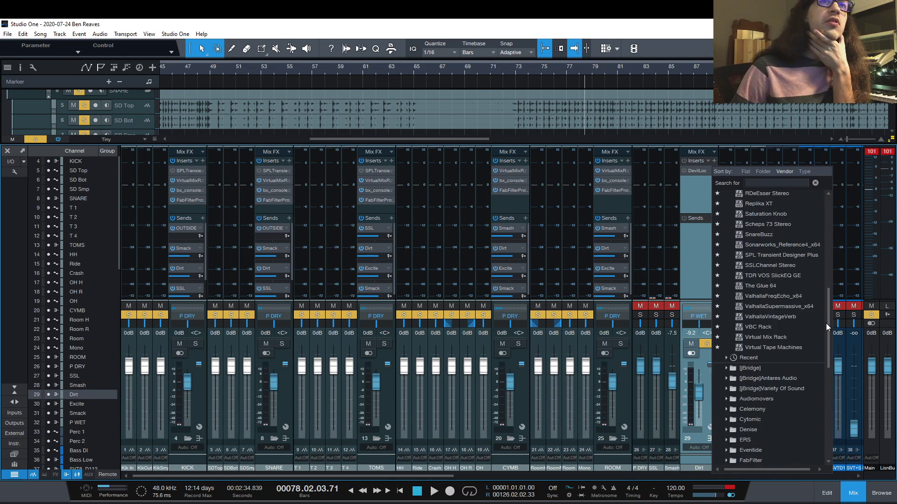
left_click(789, 337)
left_click_drag(578, 139, 462, 96)
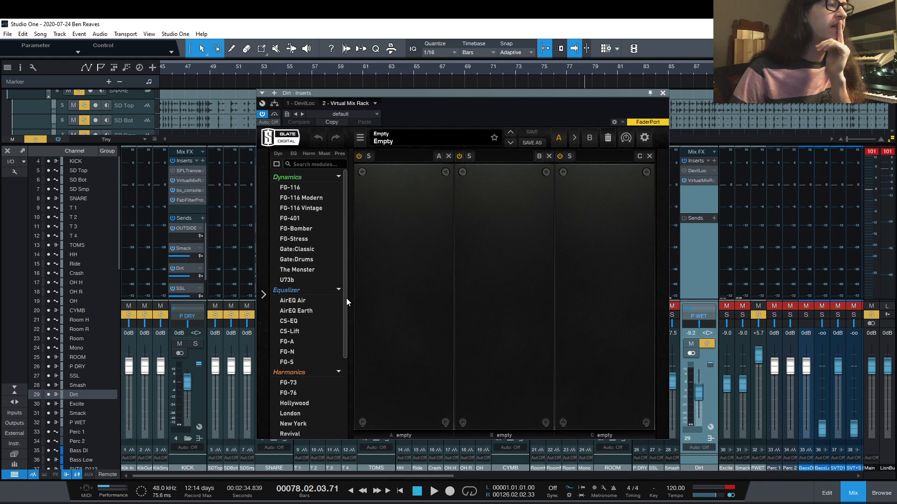
Load the FG-73 harmonics module into the first slot of the Virtual Mix Rack.
scroll(338, 307, "down", 2)
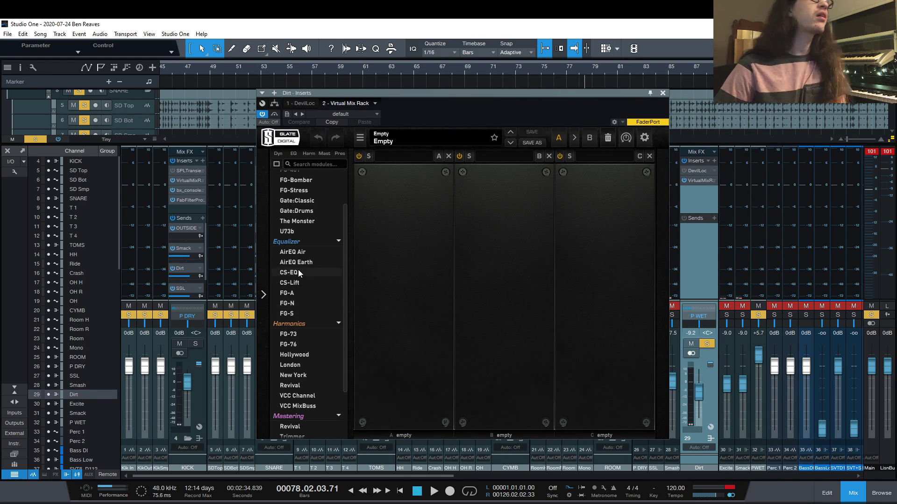
scroll(302, 349, "down", 1)
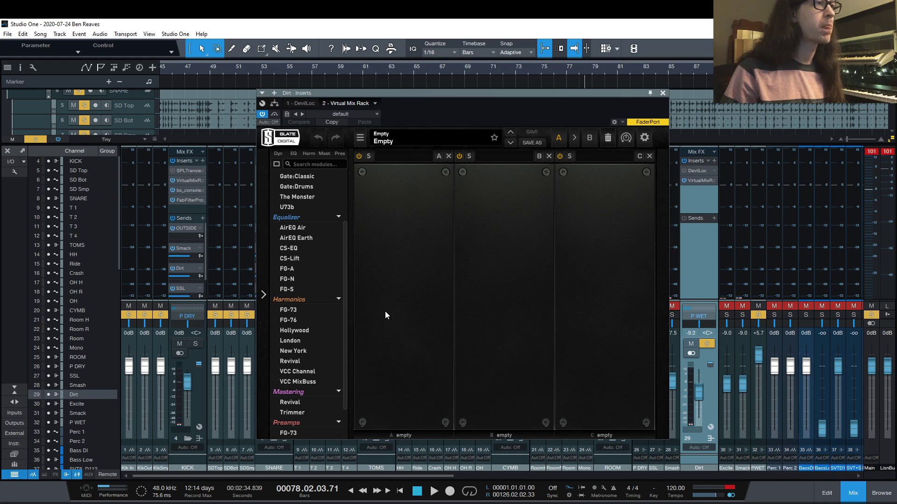
left_click_drag(425, 309, 421, 307)
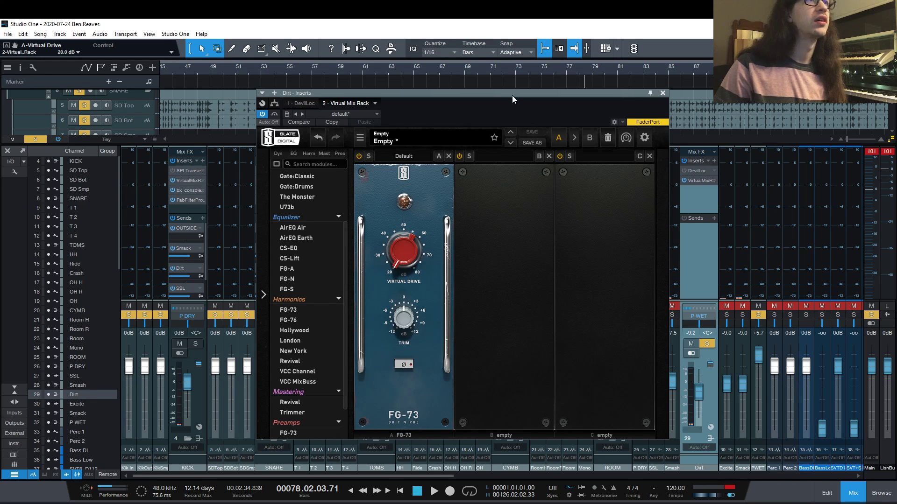
Audition FG-73 from about bar 72 with Virtual Drive at 80 and Trim at +12.0 dB, raising the Dirt fader to -5.4 dB.
left_click_drag(512, 95, 496, 133)
left_click(512, 69)
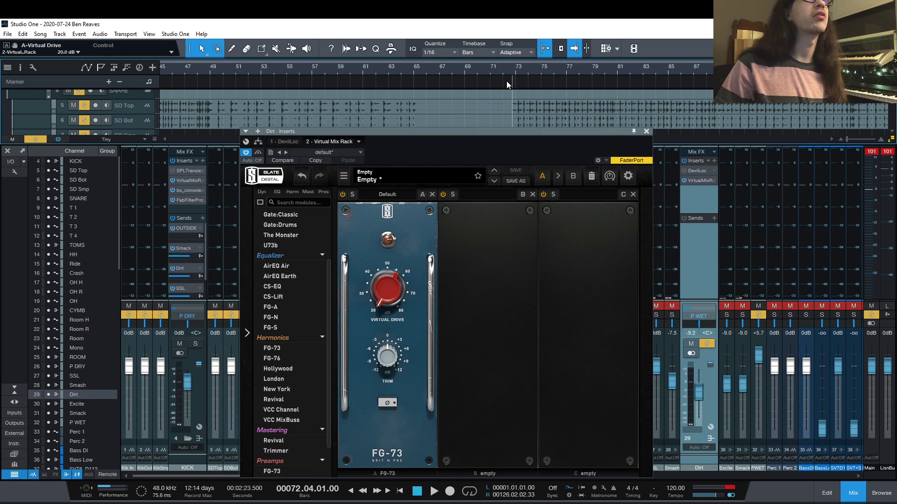
key("space")
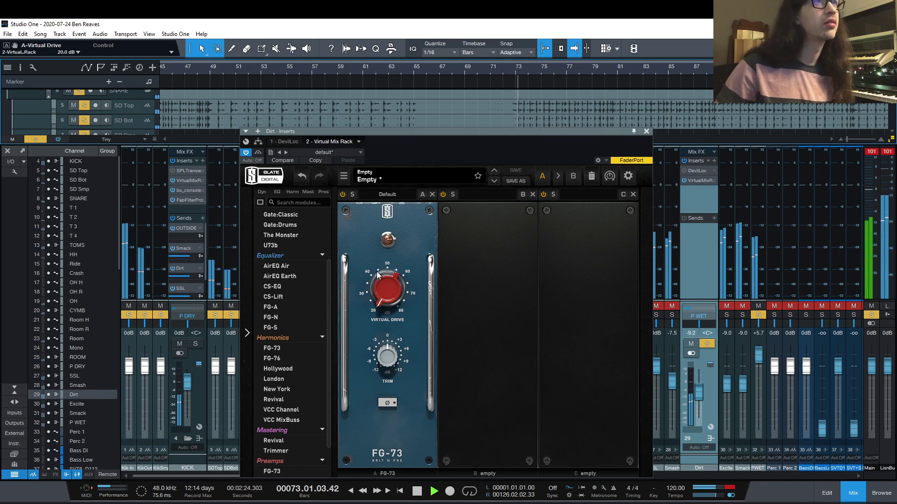
left_click_drag(383, 280, 389, 154)
left_click_drag(388, 358, 393, 306)
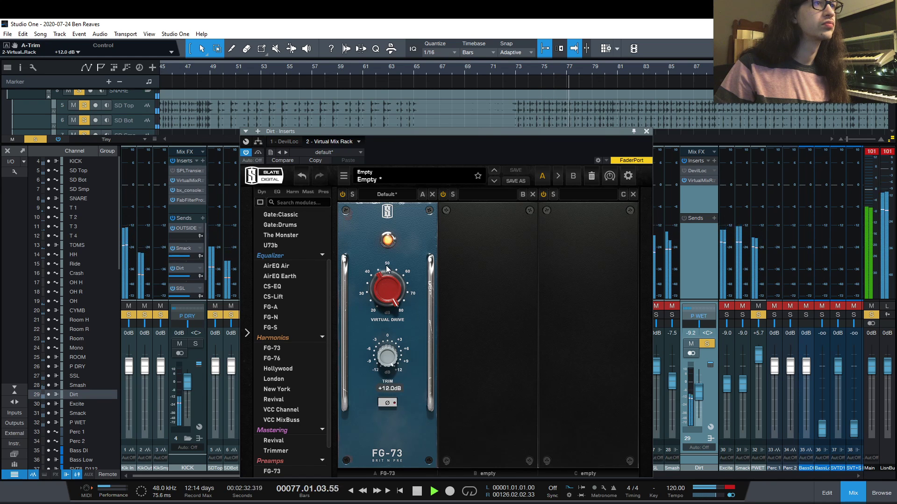
scroll(702, 388, "up", 4)
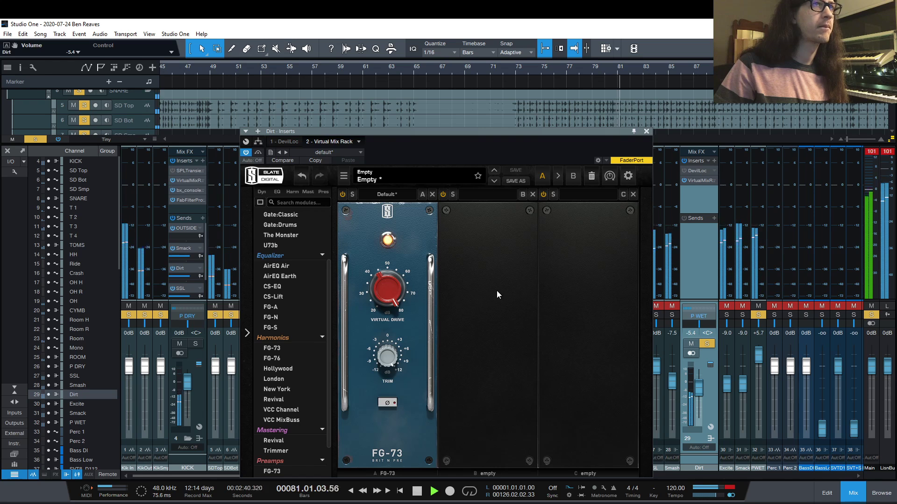
key("space")
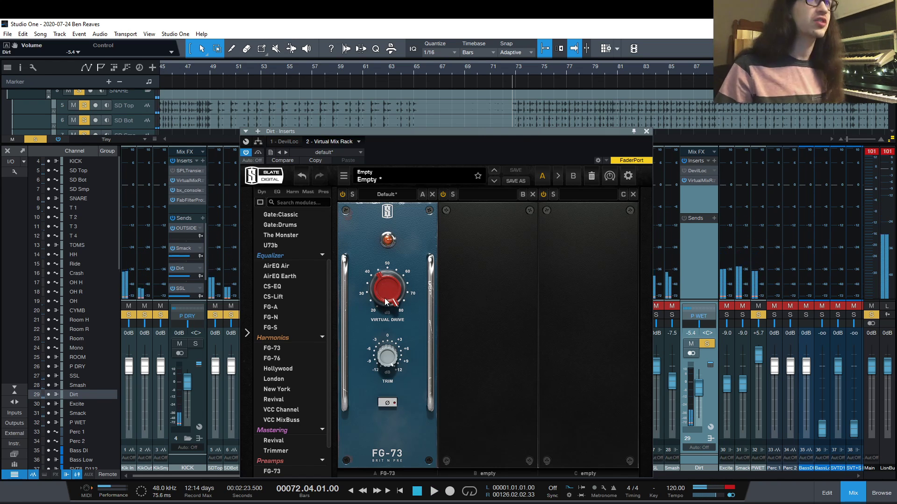
Replace FG-73 with FG-76 in the rack, setting Virtual Drive to 76 and Trim to +5.04 dB during playback.
left_click(433, 196)
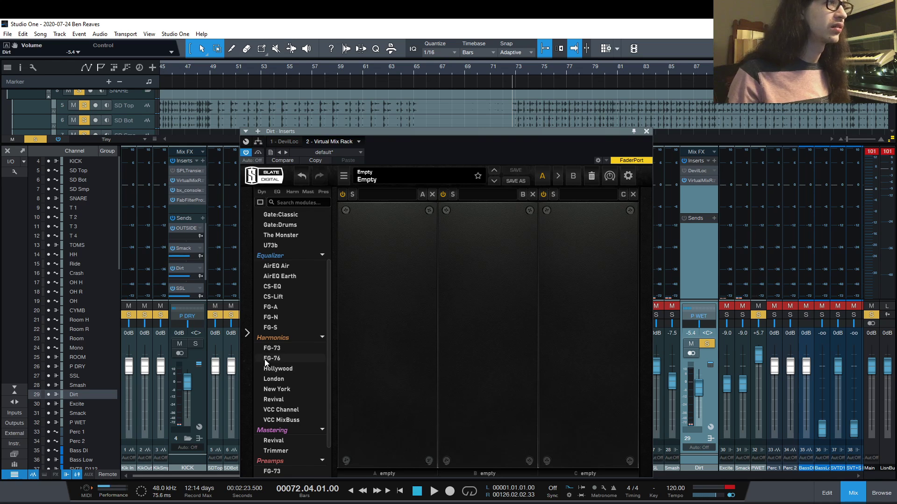
left_click_drag(264, 360, 385, 338)
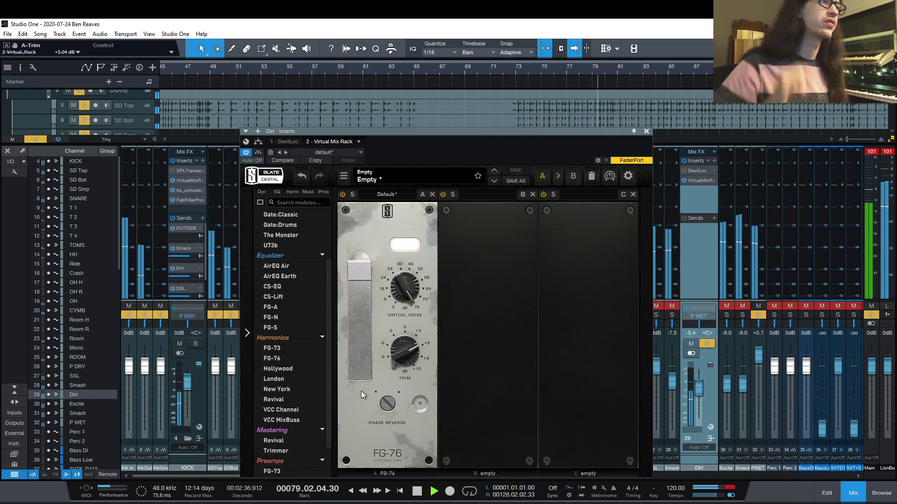
Add the Trimmer module ahead of FG-76 and set its trim to +12.8 dB during playback.
scroll(311, 367, "up", 3)
scroll(311, 359, "down", 5)
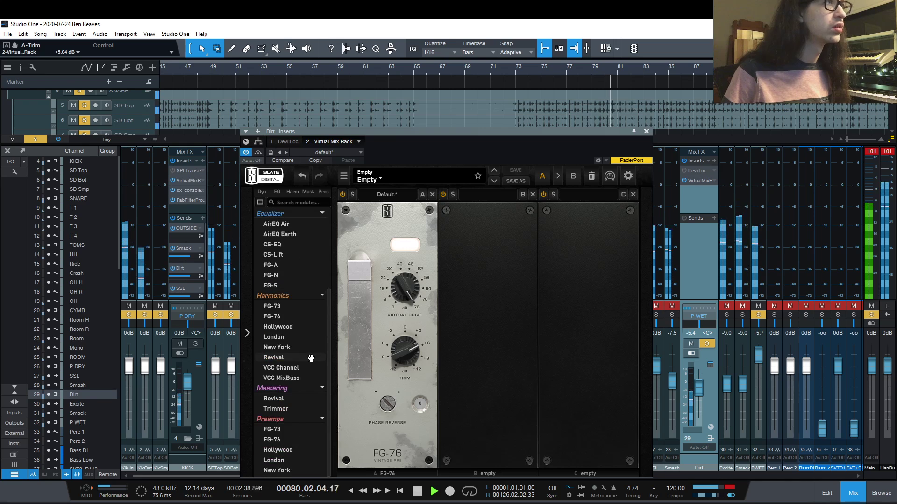
left_click_drag(361, 381, 363, 380)
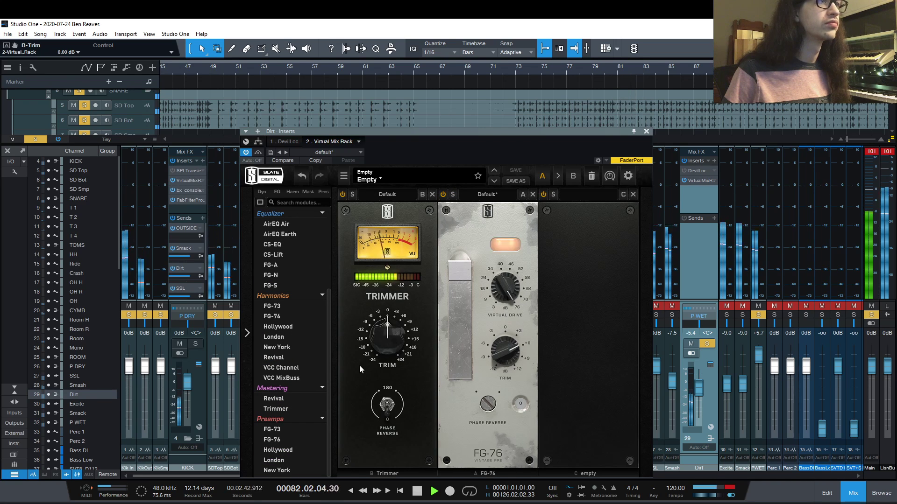
left_click_drag(385, 336, 388, 310)
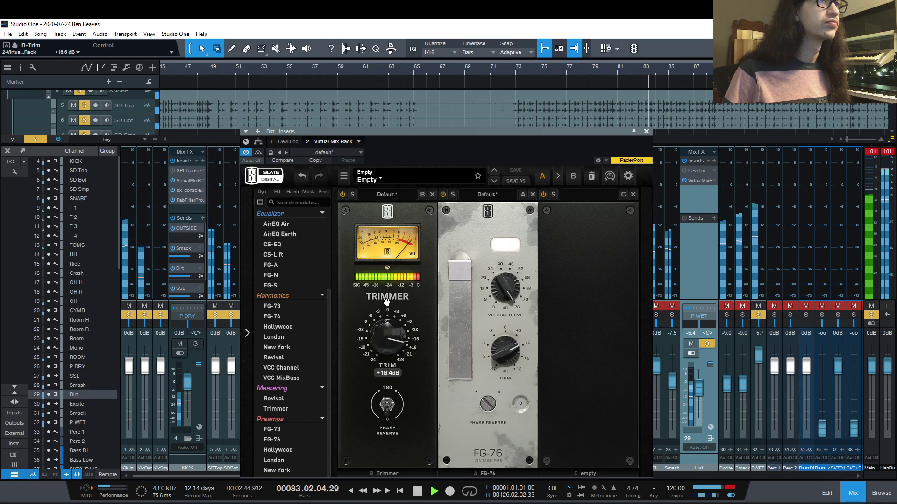
key("space")
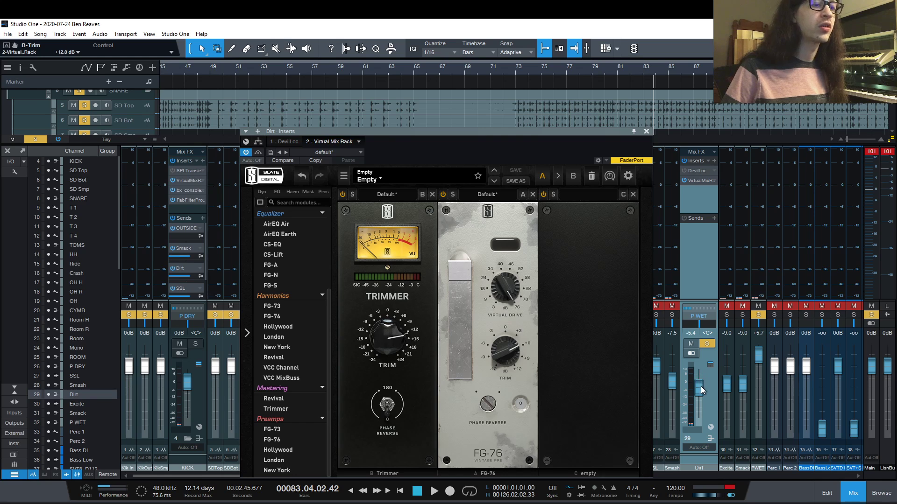
Lower the Dirt fader to -8.3 dB and raise the Trimmer module's trim to +20.8 dB while listening.
key("space")
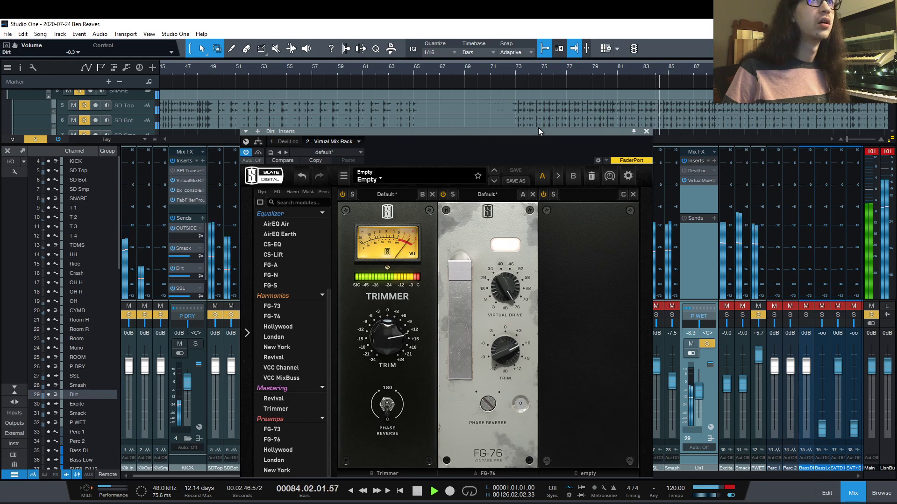
left_click_drag(391, 350, 394, 335)
key("space")
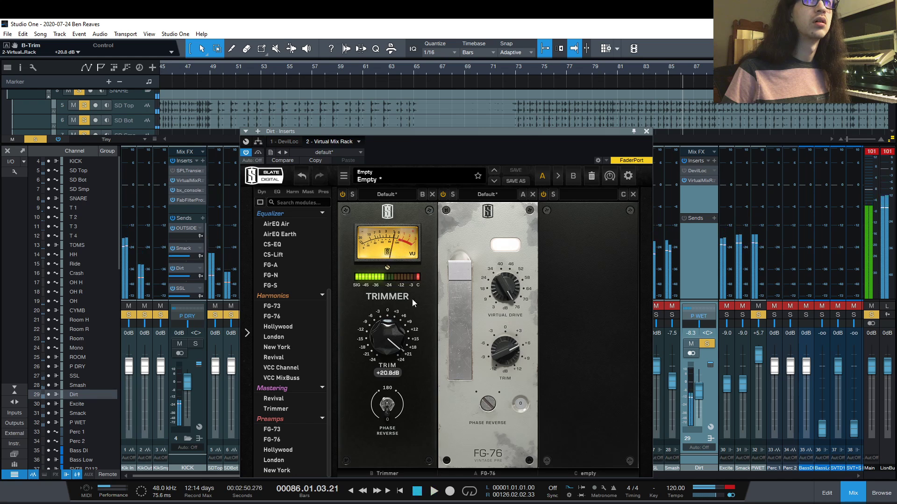
Play from about bar 72 and set FG-76's Trim to 0.00 dB and its Virtual Drive to 64.0 dB.
left_click(512, 66)
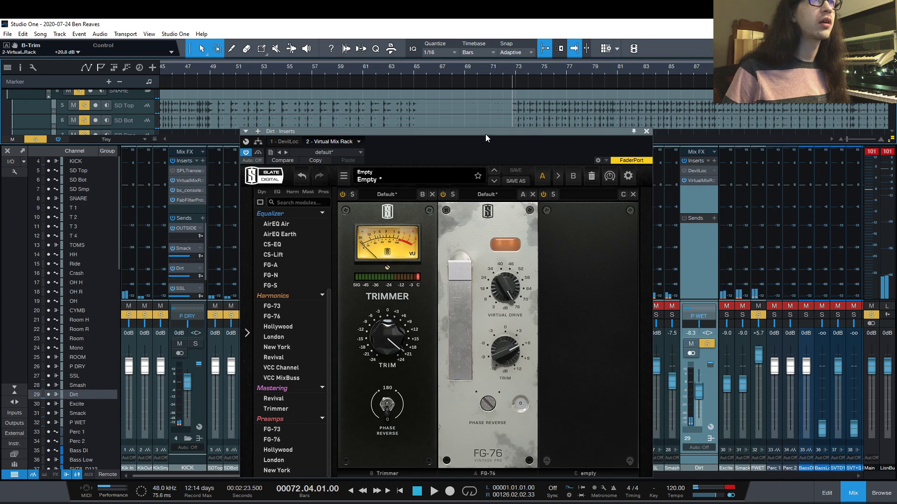
key("space")
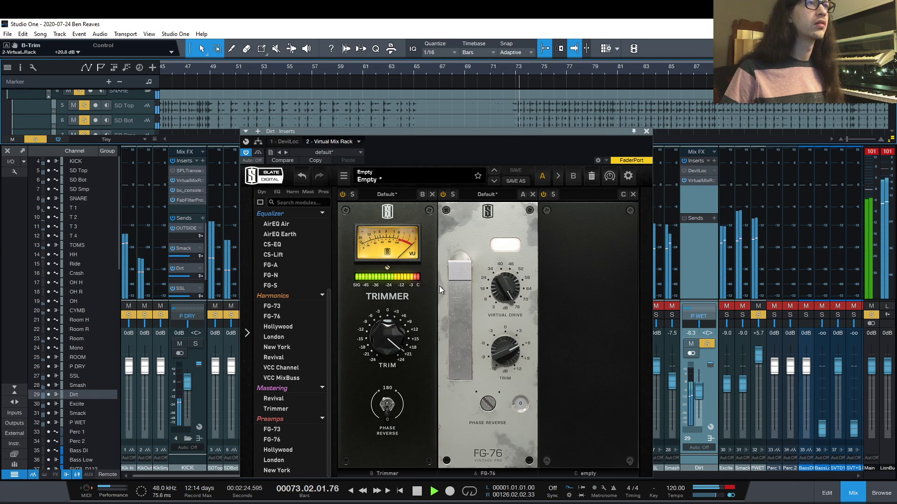
left_click_drag(514, 296, 512, 380)
key("space")
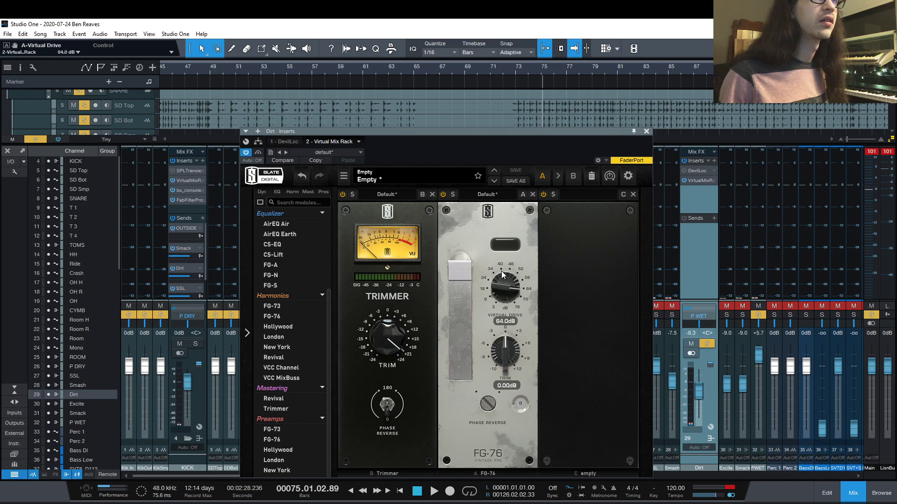
Set FG-76's Virtual Drive to 76.0 dB and the Trimmer's trim to +14.3 dB during playback.
key("space")
left_click_drag(501, 274, 511, 254)
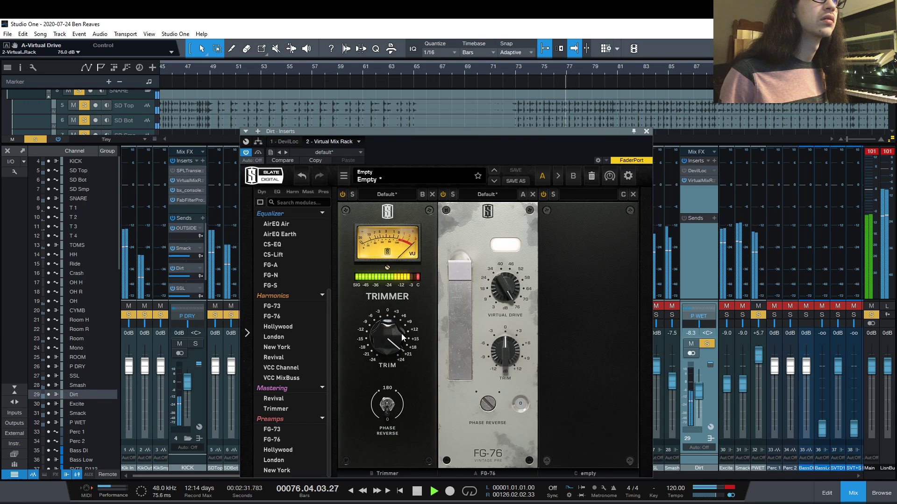
left_click_drag(402, 337, 408, 356)
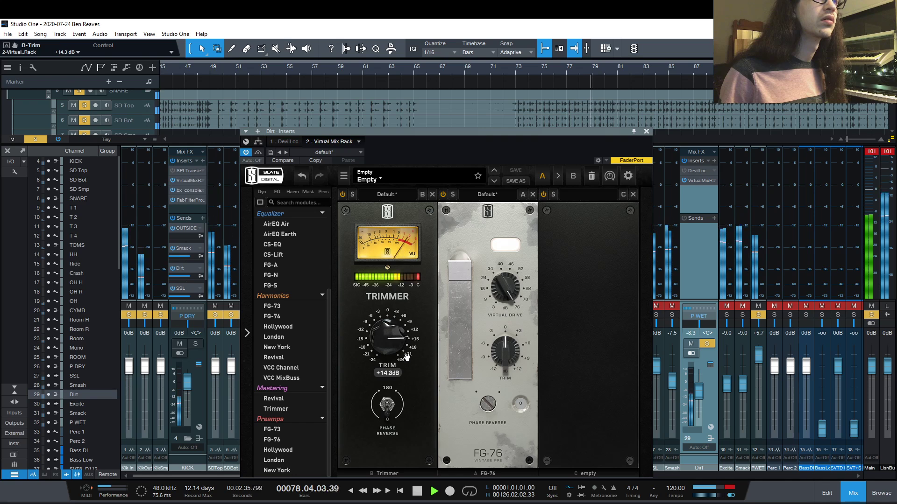
key("space")
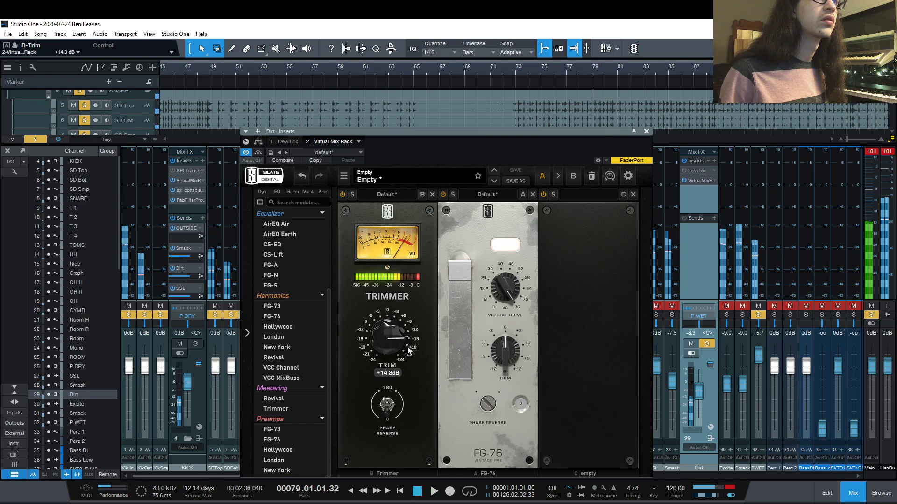
Raise the Trimmer's trim to +24.0 dB and play from bar 73.
left_click(515, 71)
left_click_drag(417, 361, 385, 298)
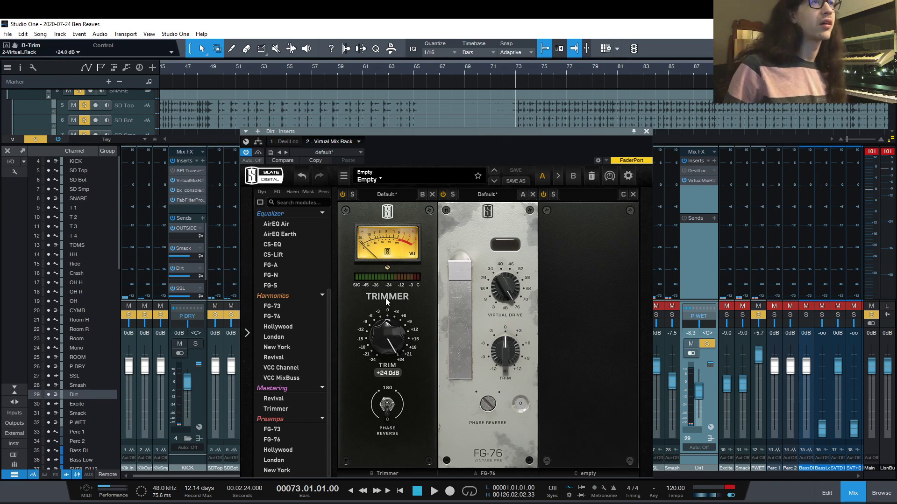
key("space")
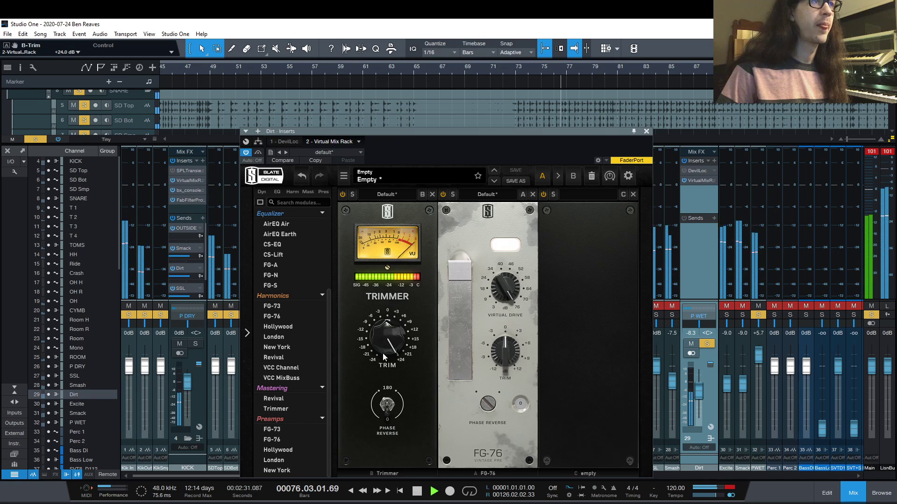
Try phase reverse on the Trimmer and FG-76 during playback, returning both switches to off.
left_click(396, 406)
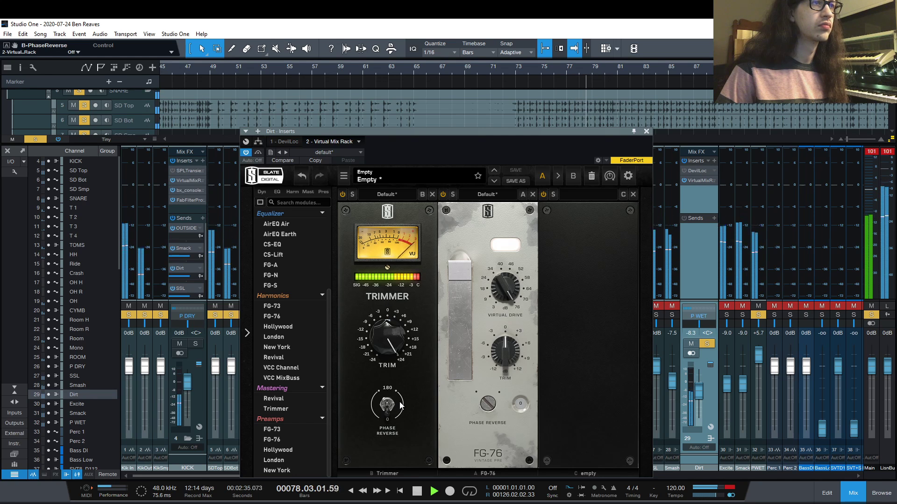
left_click(487, 410)
left_click(488, 410)
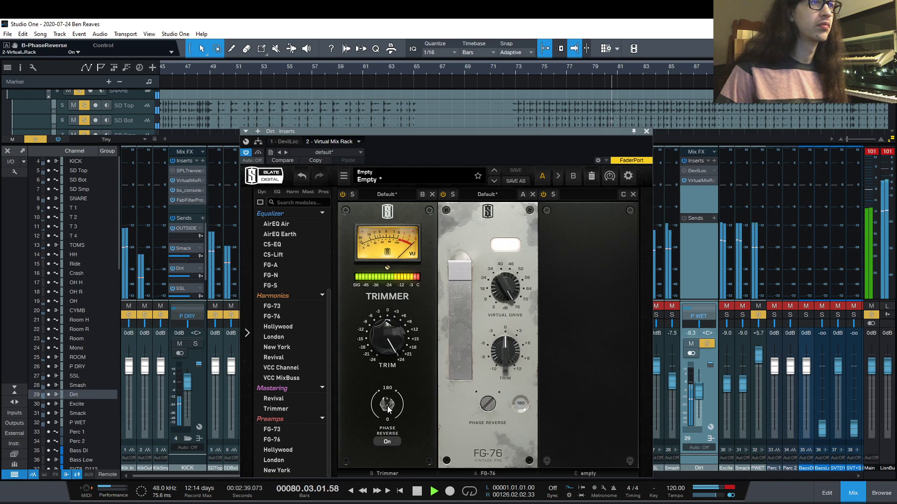
left_click(384, 412)
left_click(488, 404)
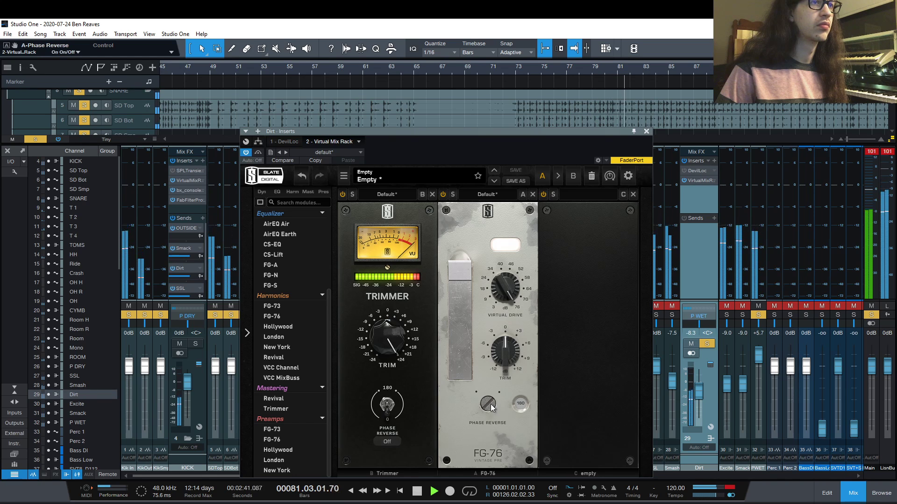
key("space")
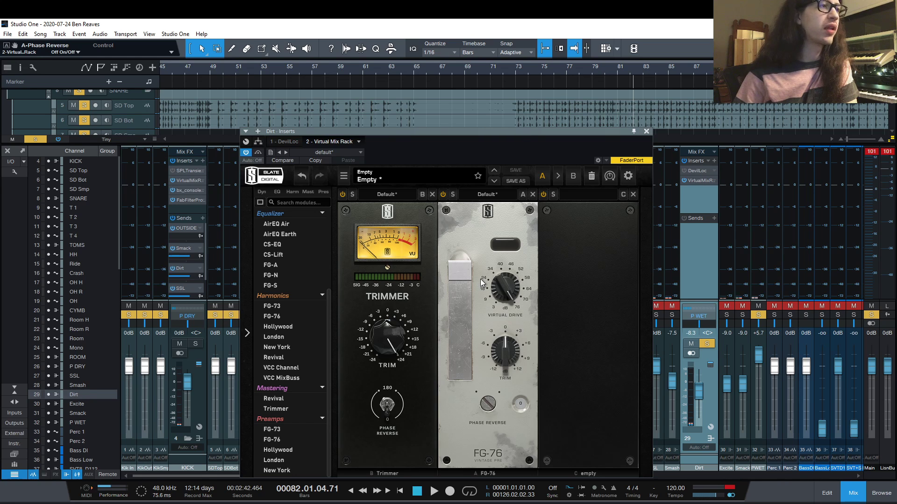
Replay from about bar 73 and bring the Trimmer's trim down to +14.1 dB.
left_click(514, 70)
key("space")
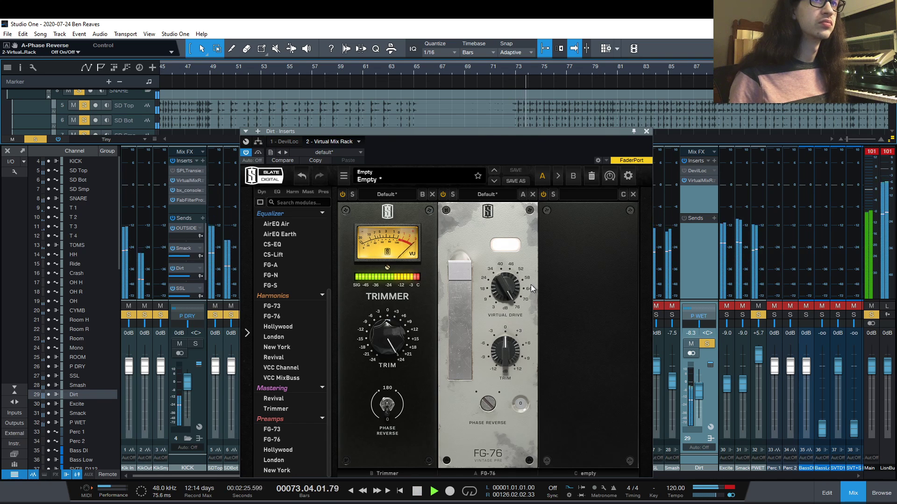
left_click_drag(404, 333, 401, 355)
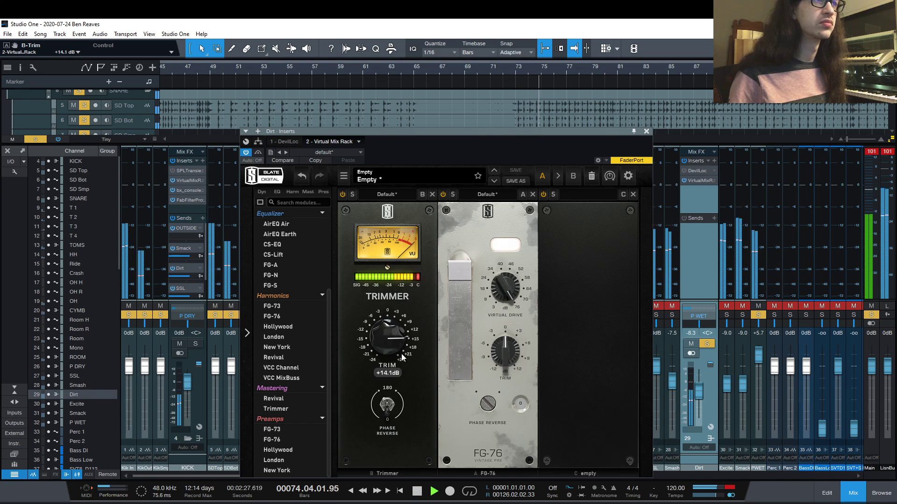
key("space")
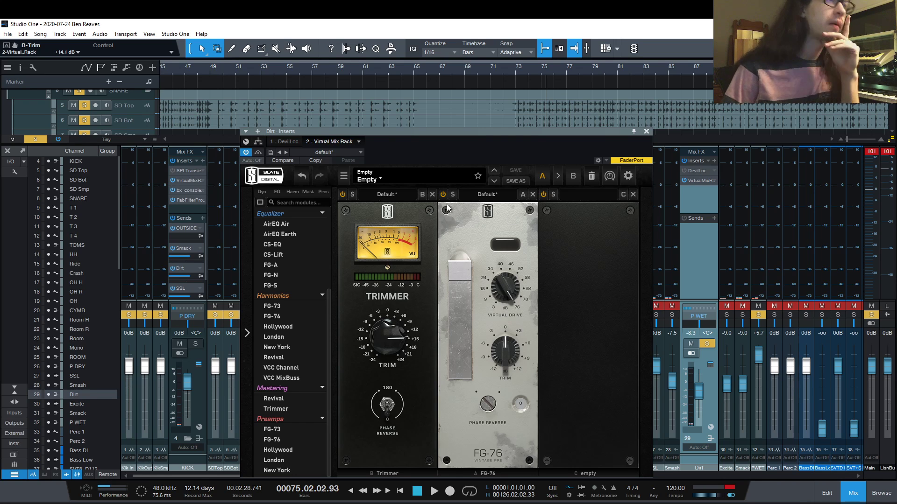
Remove the Trimmer and FG-76 from the rack and load the Hollywood module in the first slot.
left_click(432, 195)
left_click(432, 195)
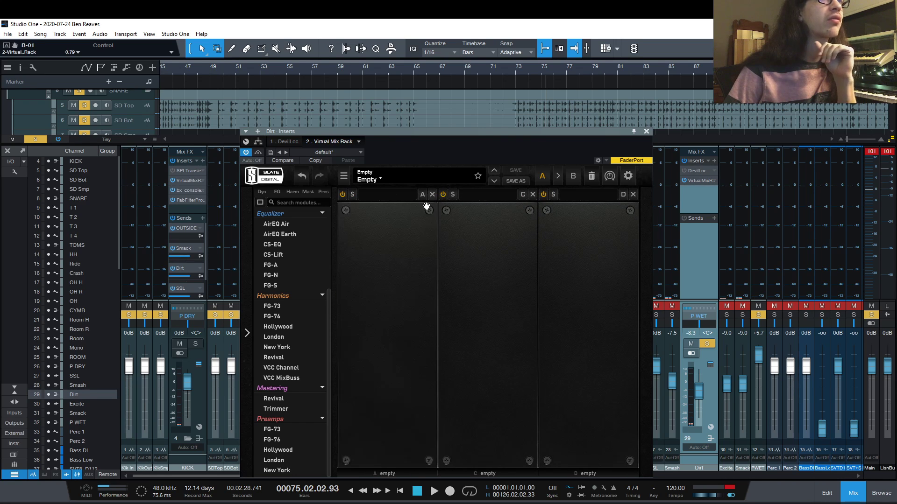
left_click_drag(292, 331, 393, 321)
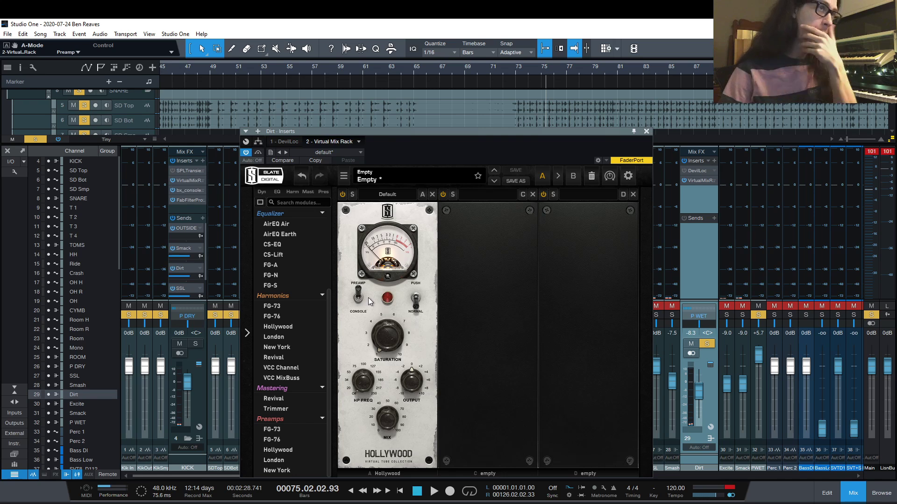
Audition Hollywood in Console mode from about bar 72, setting Saturation to 10.0 and the colour switch to Push.
left_click(511, 68)
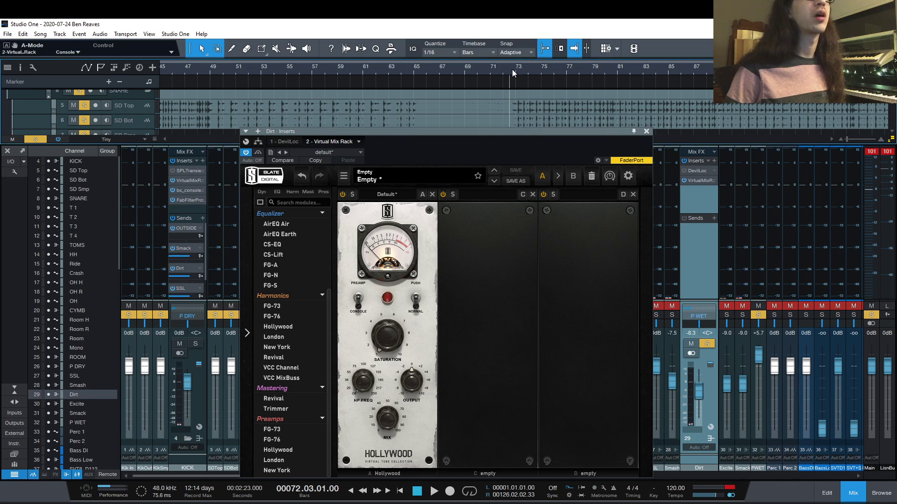
key("space")
left_click_drag(389, 345, 389, 201)
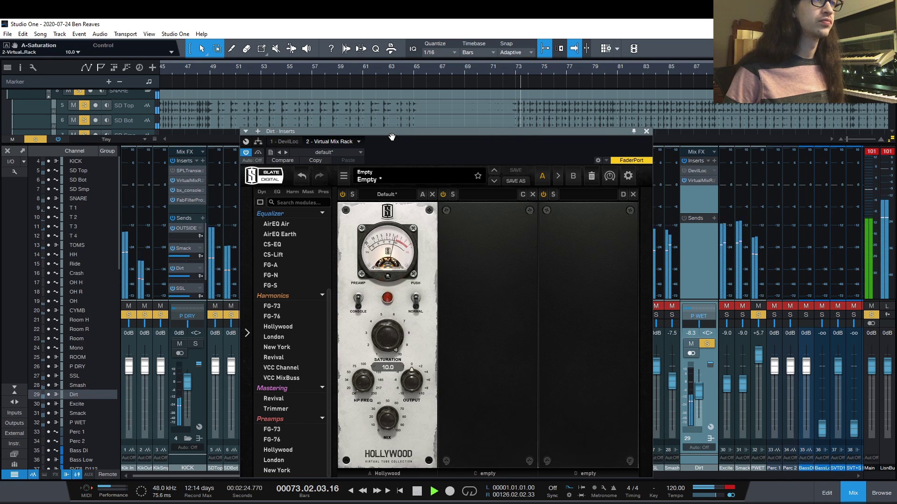
left_click(416, 298)
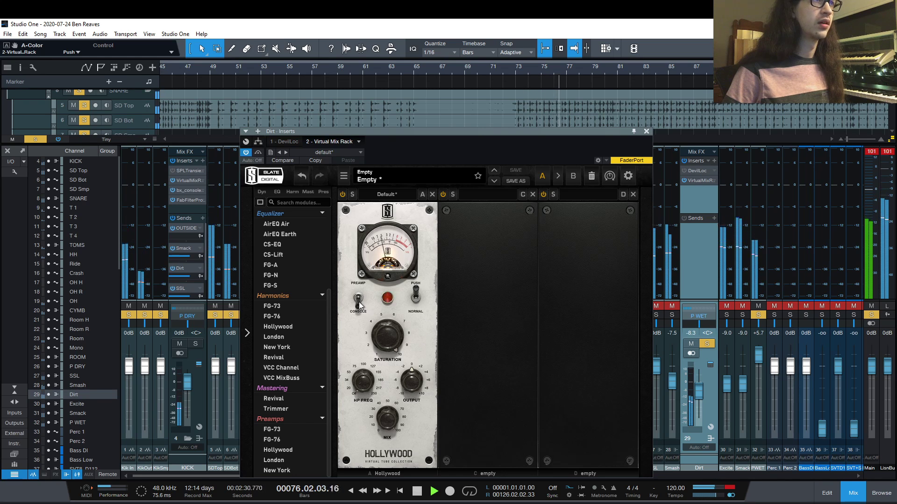
key("space")
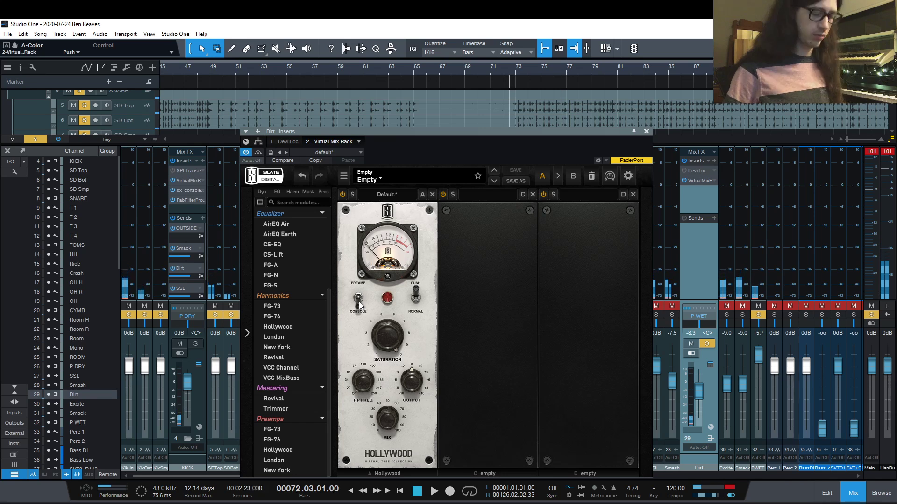
Switch Hollywood to Preamp mode, compare the Normal and Push colours, and raise the Dirt fader to +1.9 dB.
left_click(420, 307)
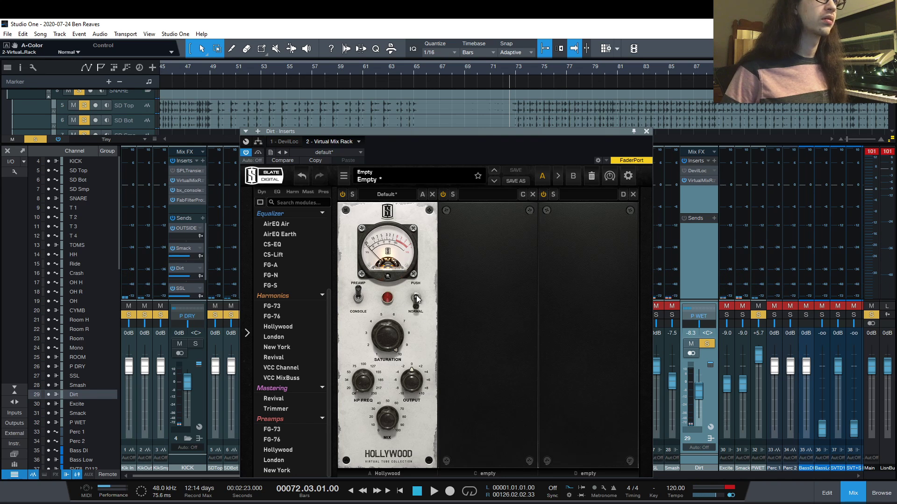
key("space")
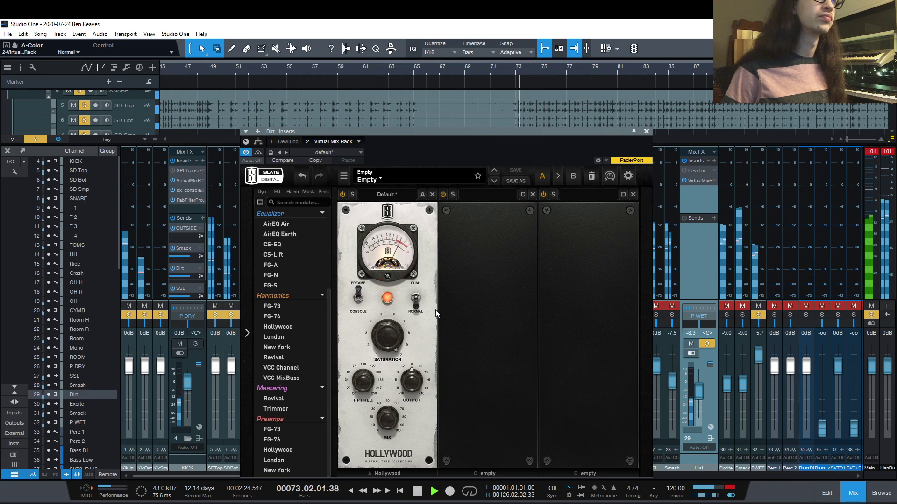
left_click_drag(699, 392, 699, 383)
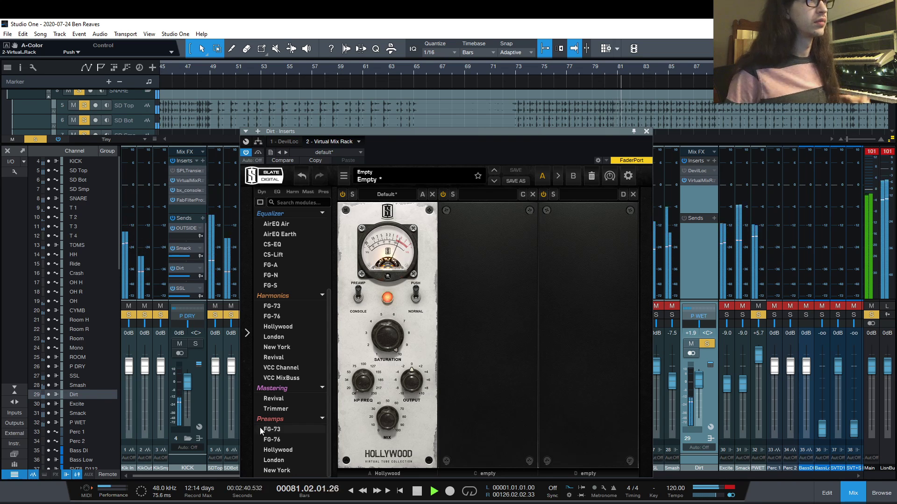
Add a Trimmer ahead of Hollywood at +14.5 dB and lower the Dirt fader to +0.8 dB.
left_click_drag(265, 408, 340, 387)
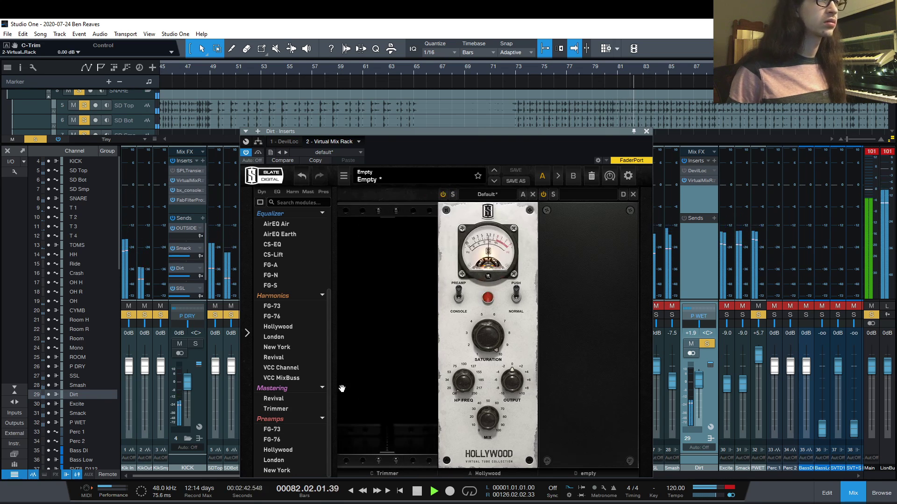
left_click_drag(376, 351, 388, 314)
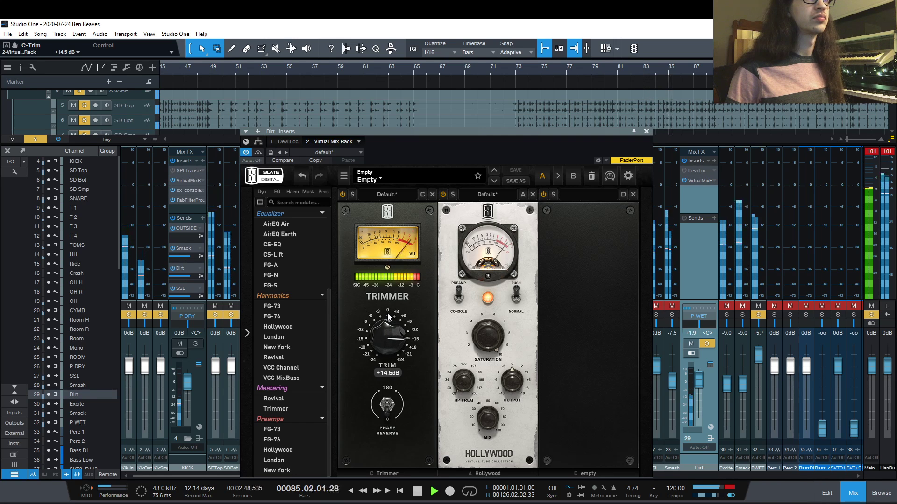
left_click_drag(696, 380, 696, 382)
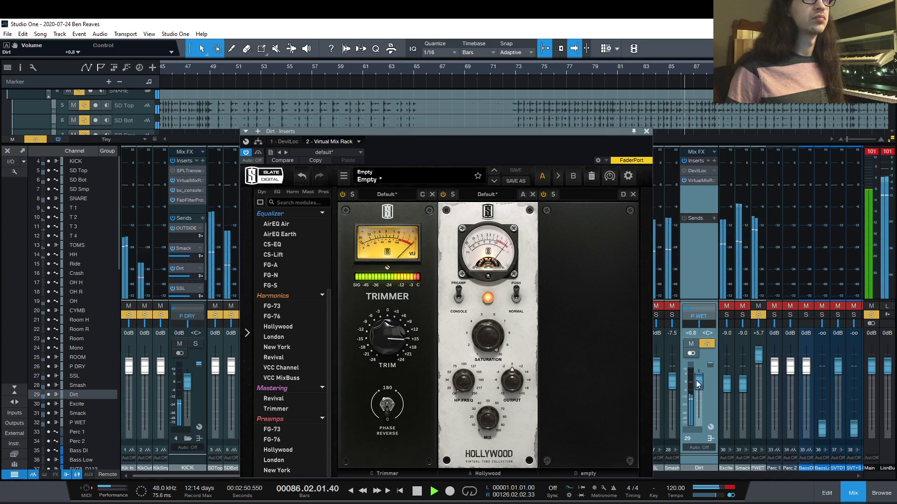
Compare Hollywood's Normal colour against Push with the Trimmer driving it, leaving the switch on Push.
left_click(516, 295)
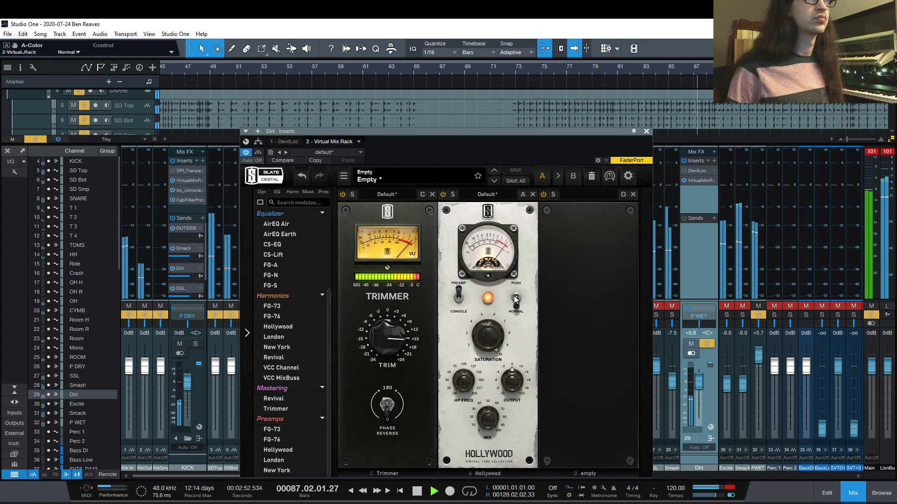
left_click(516, 297)
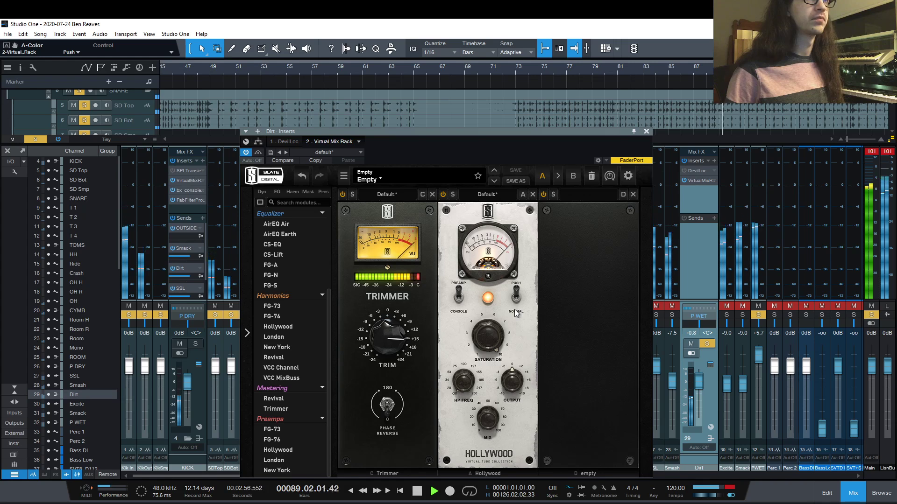
key("space")
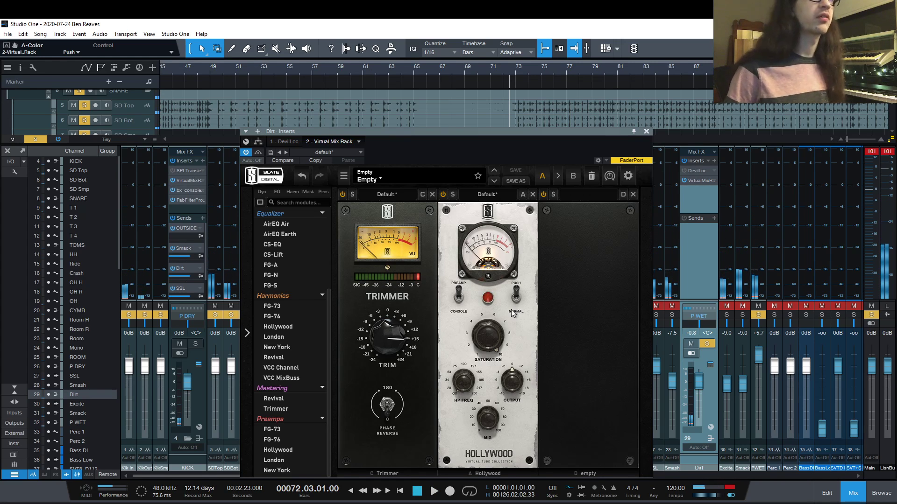
Bypass Hollywood and add the London module after it in the rack.
left_click(443, 194)
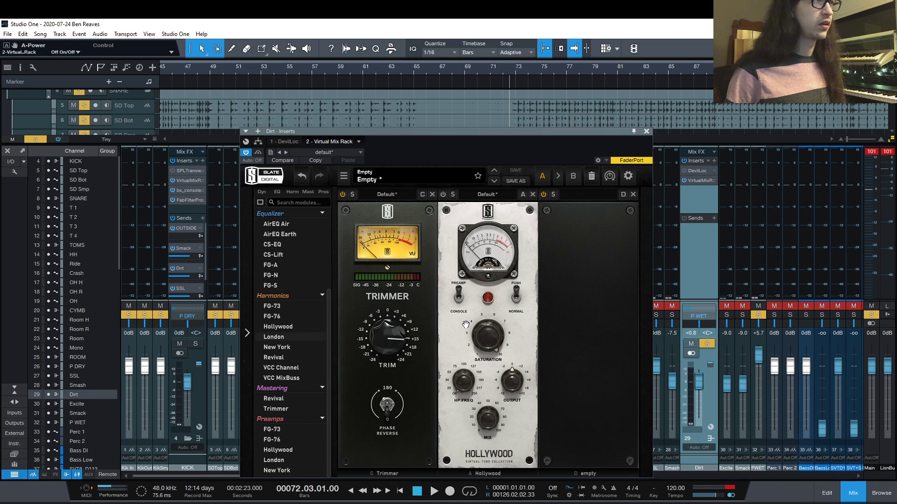
left_click(569, 318)
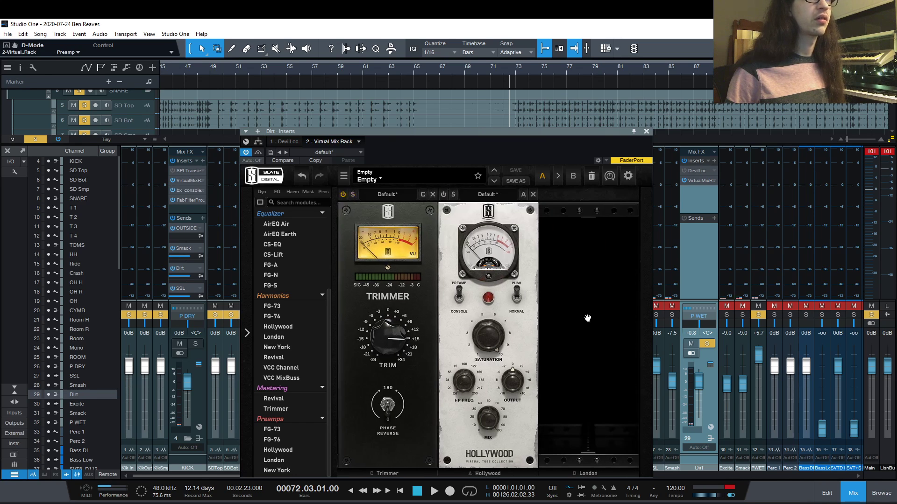
left_click(568, 309)
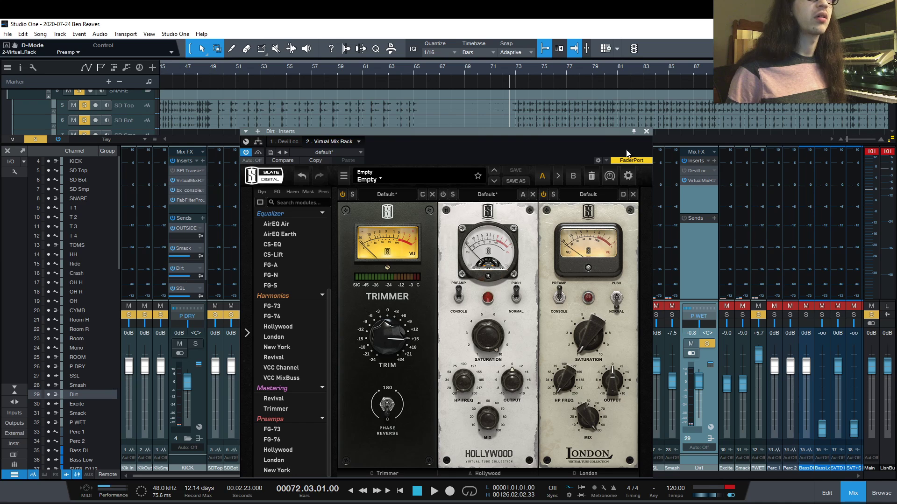
Set London's Saturation to 10.0 and its colour switch to Push during playback.
key("space")
left_click_drag(589, 341, 584, 162)
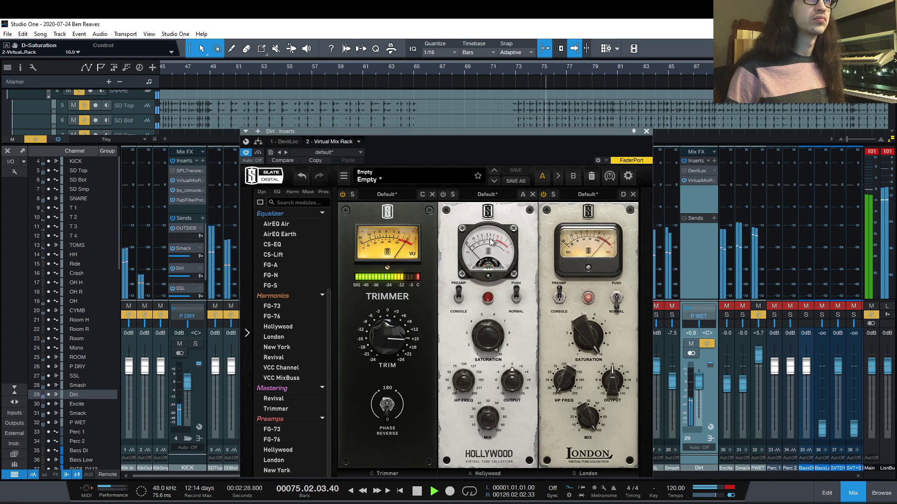
left_click(617, 298)
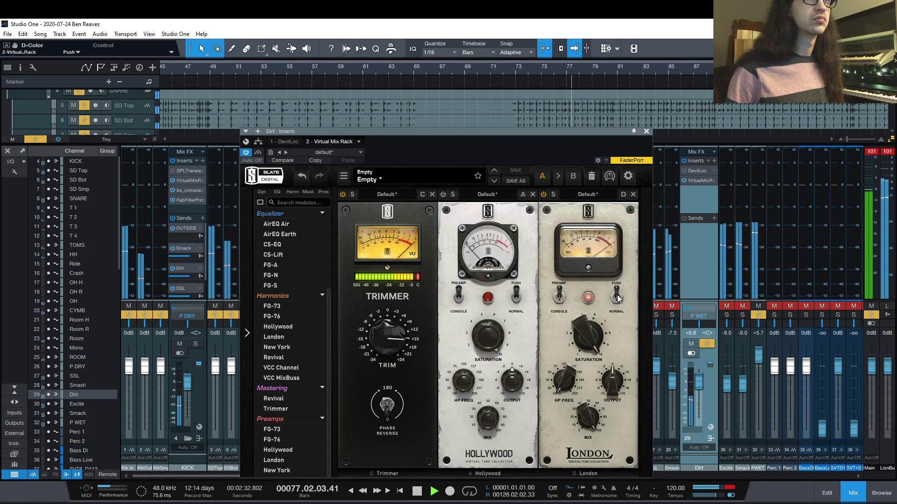
Compare Hollywood and London by enabling one and bypassing the other in turn, ending with Hollywood active.
left_click(443, 195)
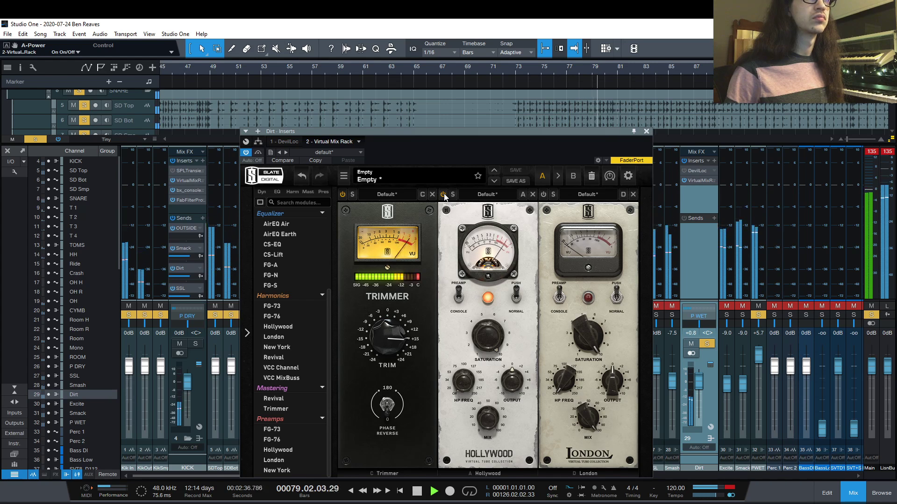
left_click(543, 195)
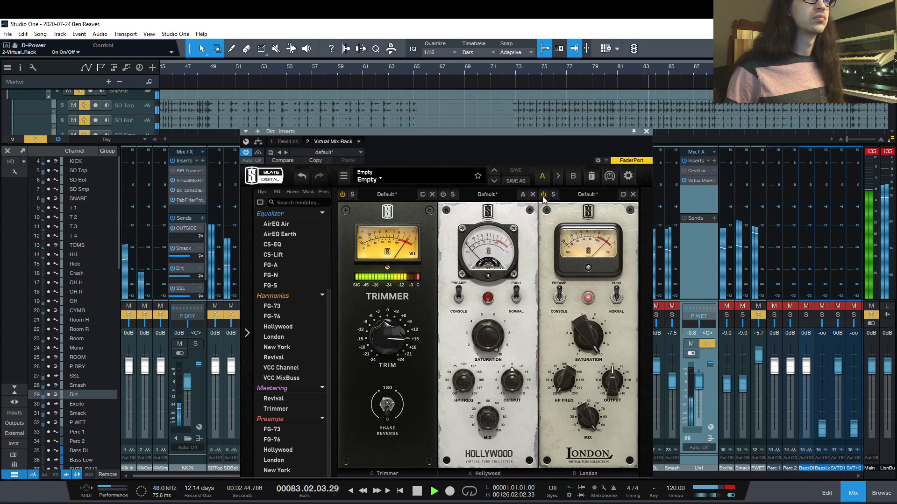
left_click(443, 194)
left_click(543, 194)
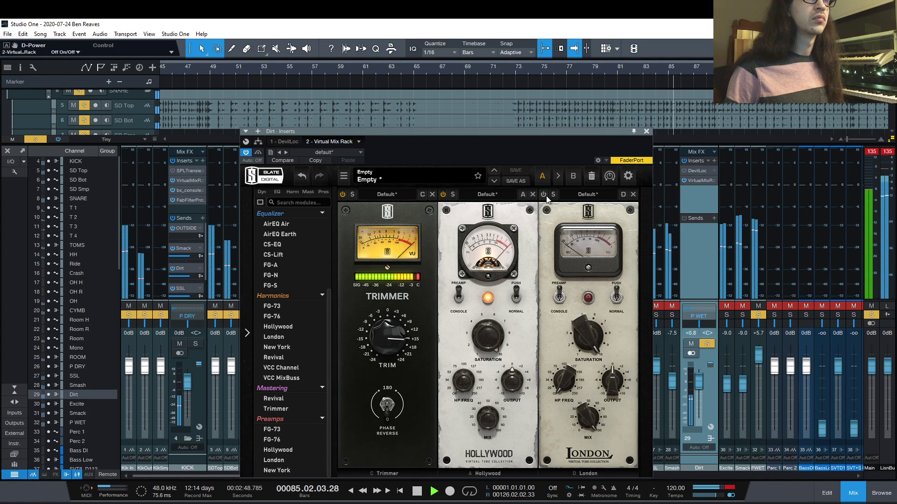
Play back the drum mix again with Hollywood active on the Dirt bus, then stop playback.
key("space")
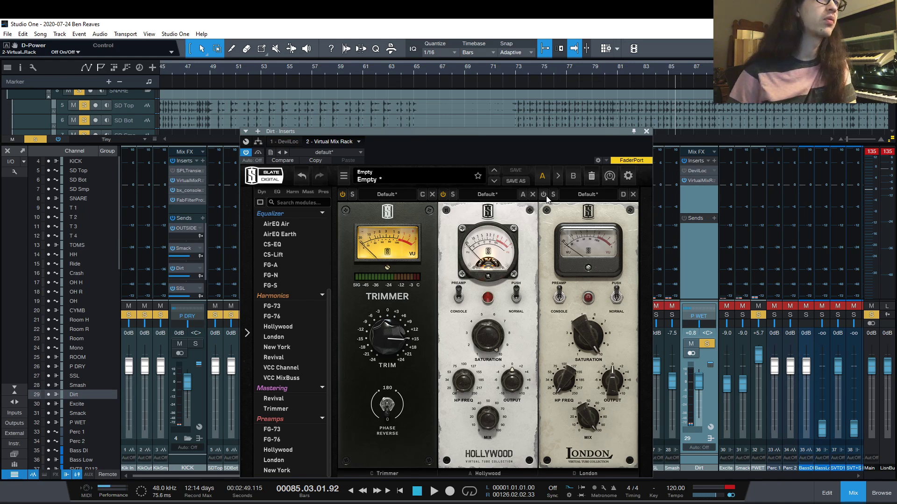
key("space")
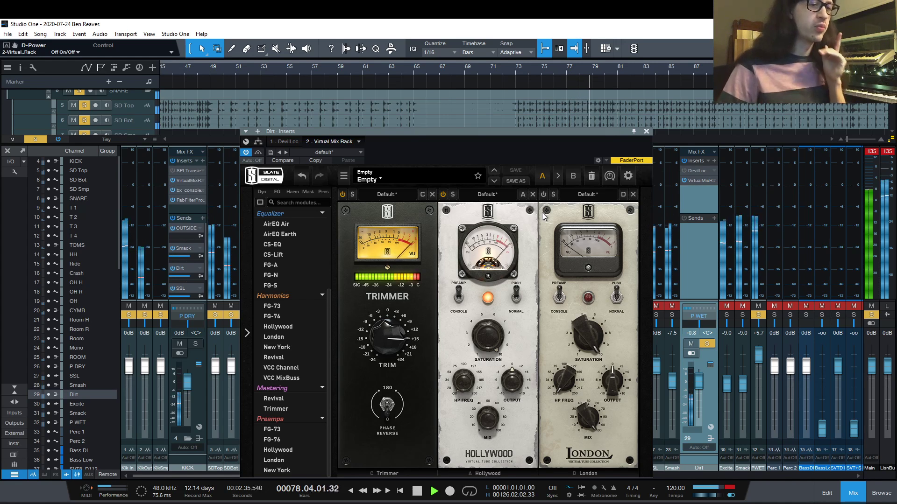
key("space")
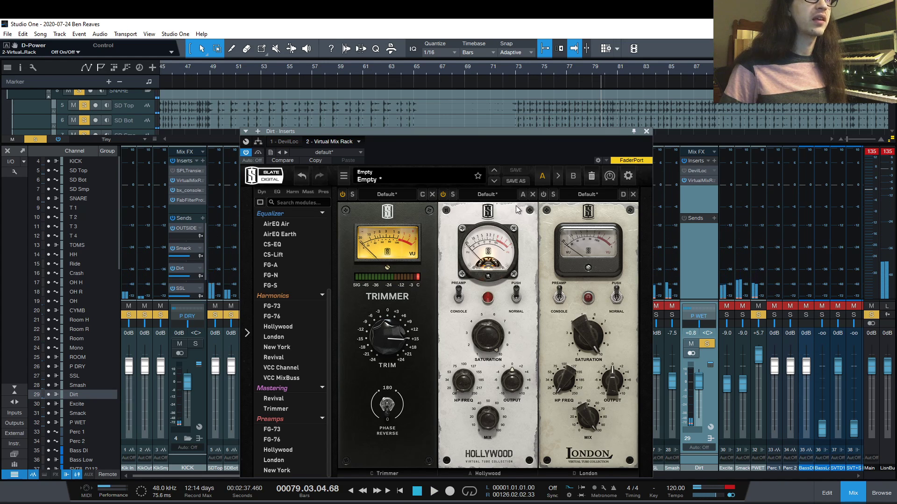
Replace London with the New York module in the rack, bypassing Hollywood and leaving New York enabled.
left_click(633, 195)
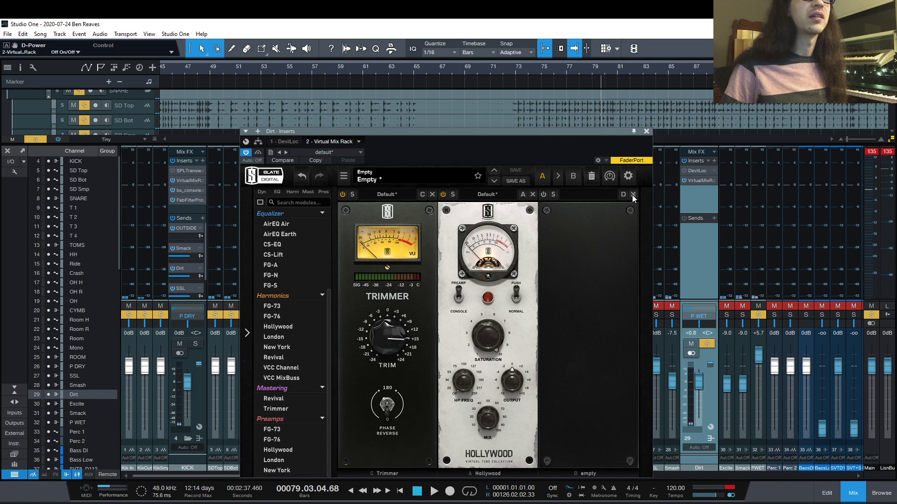
left_click(443, 194)
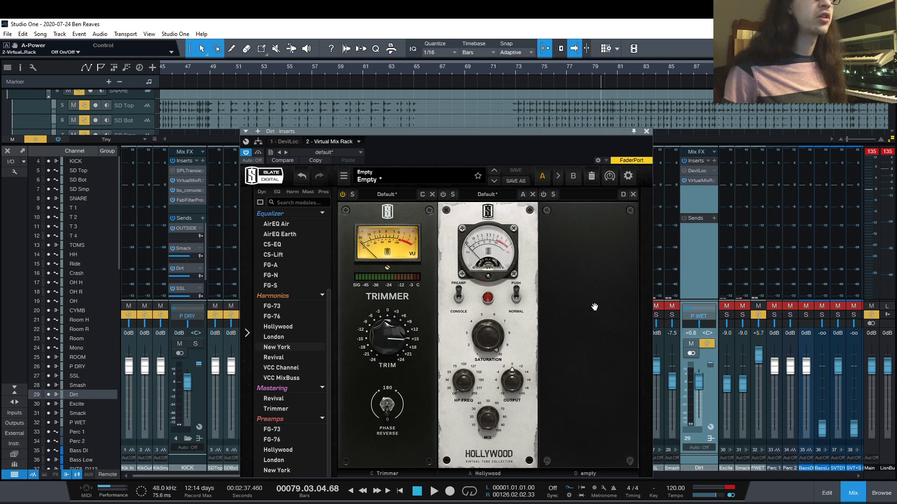
left_click_drag(594, 307, 594, 309)
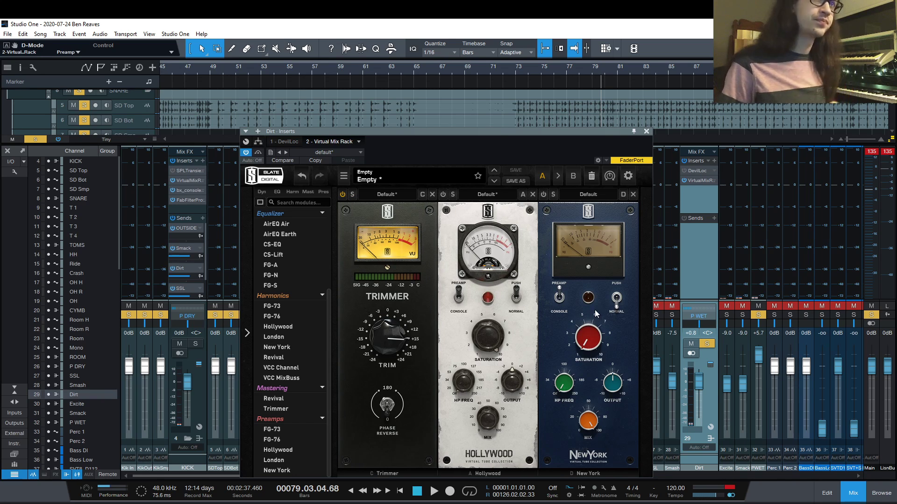
left_click(543, 196)
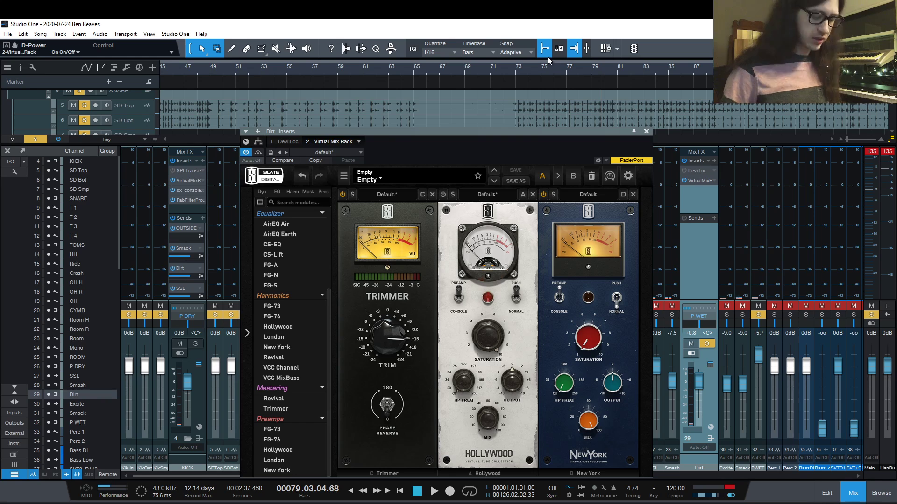
Set New York's Saturation to 10.0 and its colour switch to Push during playback.
key("space")
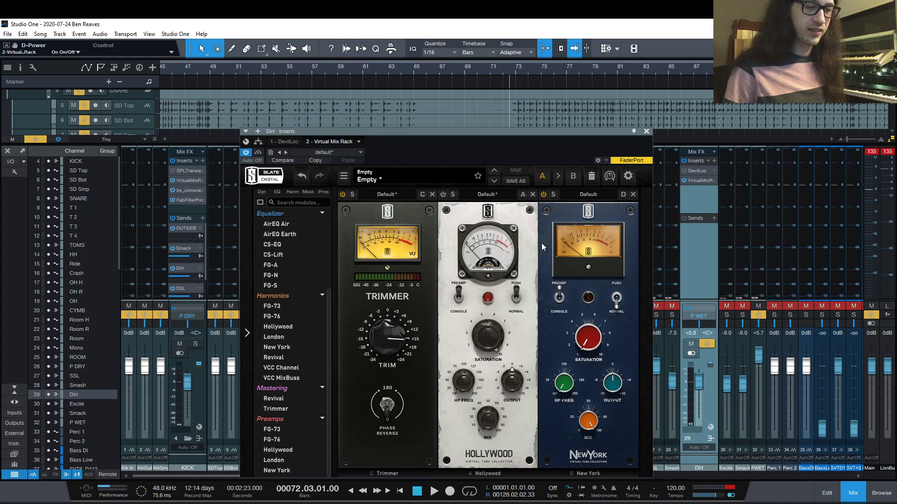
key("space")
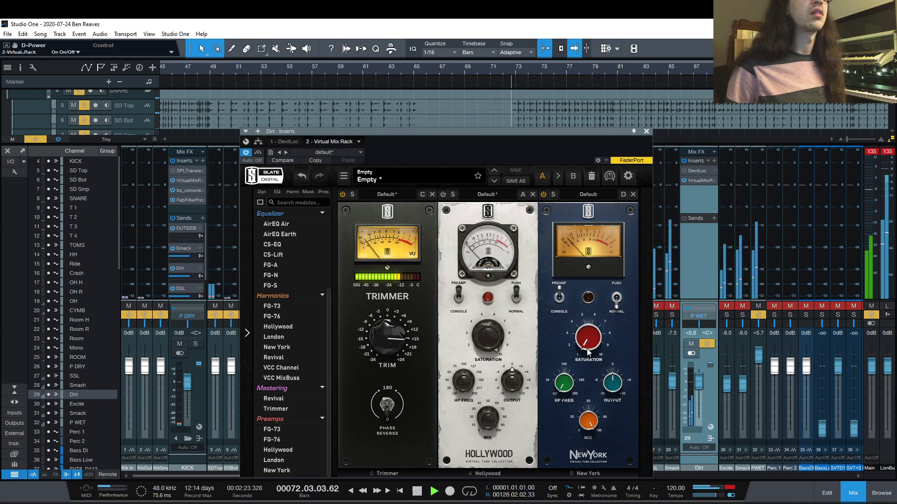
left_click_drag(587, 348, 585, 195)
left_click_drag(588, 343, 587, 322)
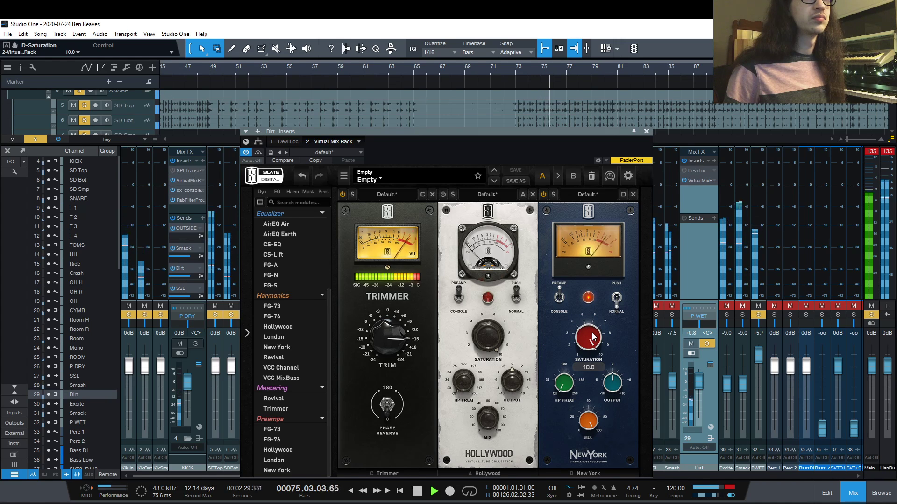
left_click(617, 299)
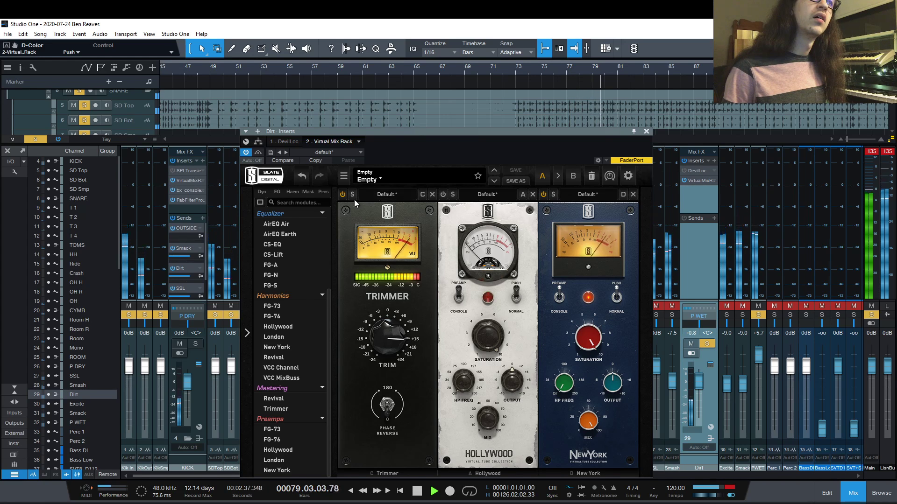
Check New York with the Trimmer bypassed, re-enable the Trimmer and set its Trim to +13.2 dB.
left_click(342, 195)
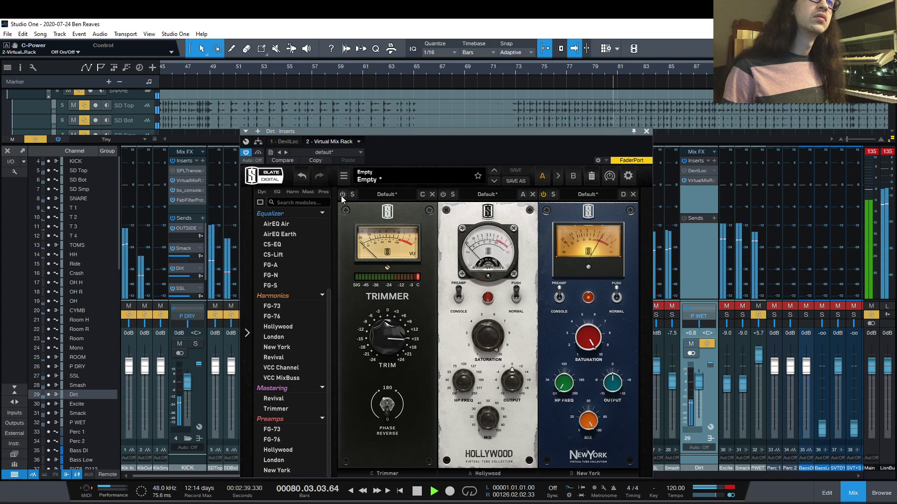
left_click(342, 195)
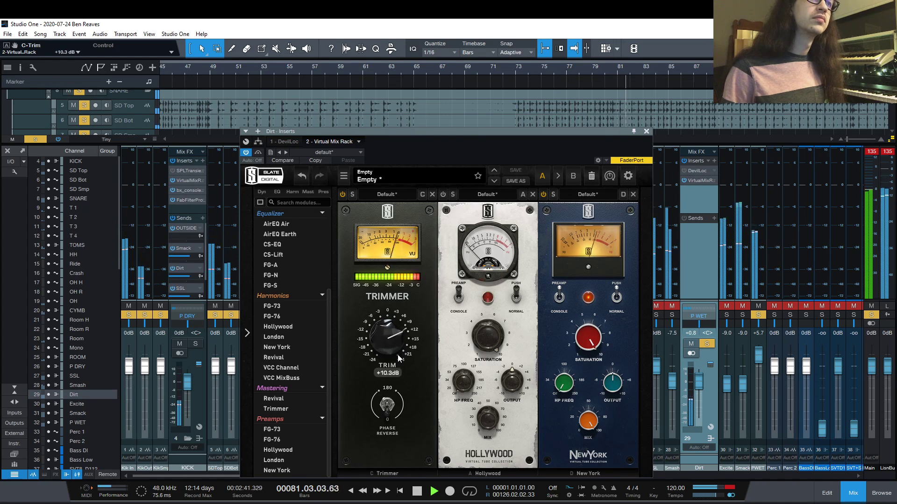
left_click_drag(397, 353, 396, 346)
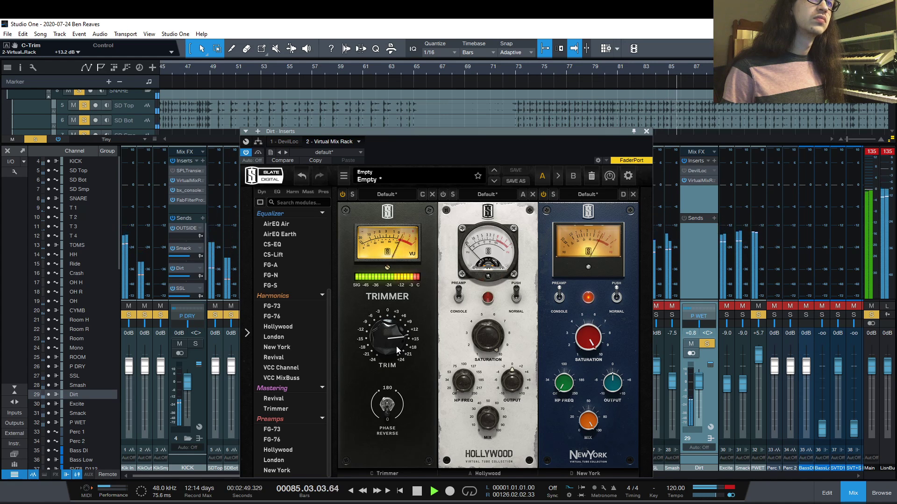
key("space")
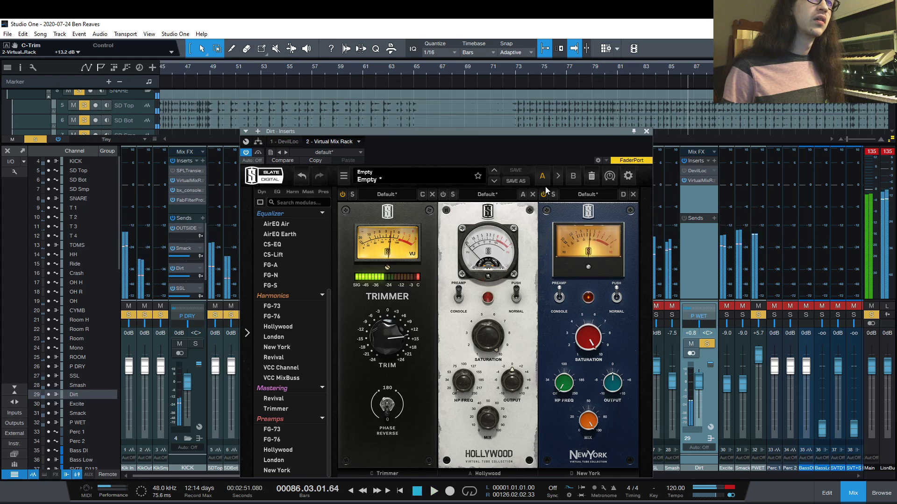
key("KP_0")
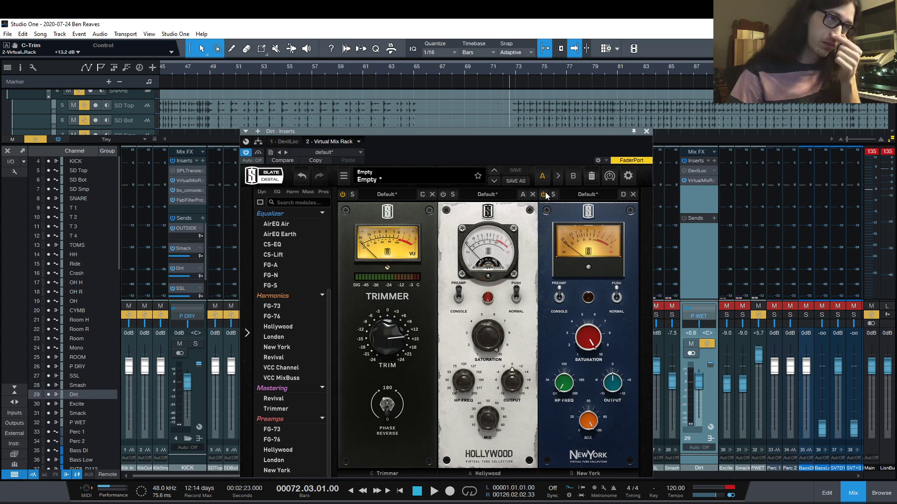
Compare Hollywood against New York in playback by enabling one and bypassing the other, ending with New York active.
left_click(545, 195)
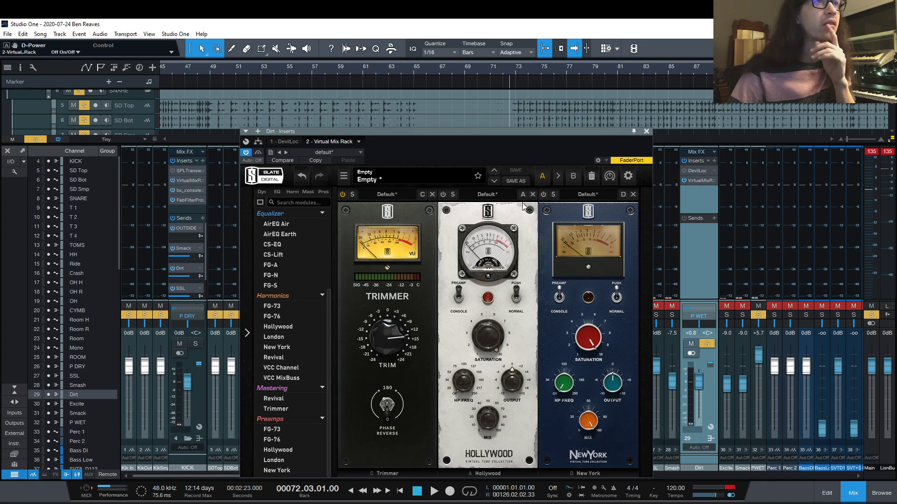
left_click(443, 195)
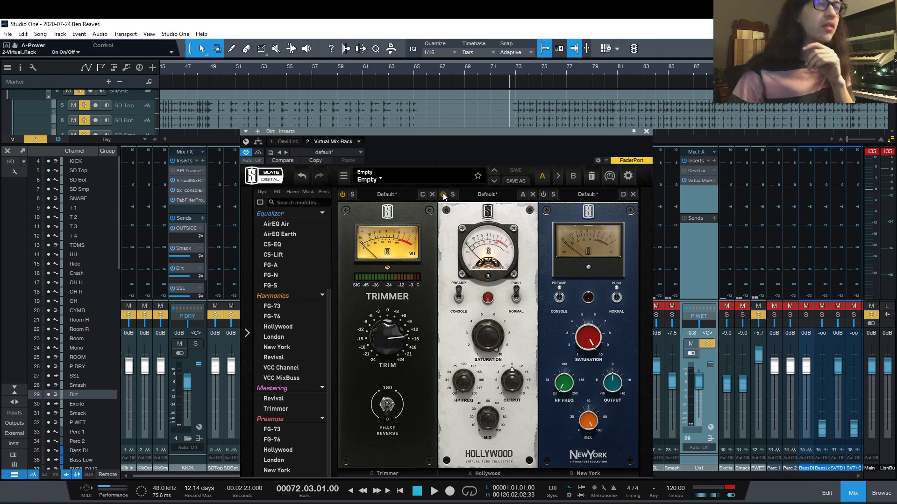
key("space")
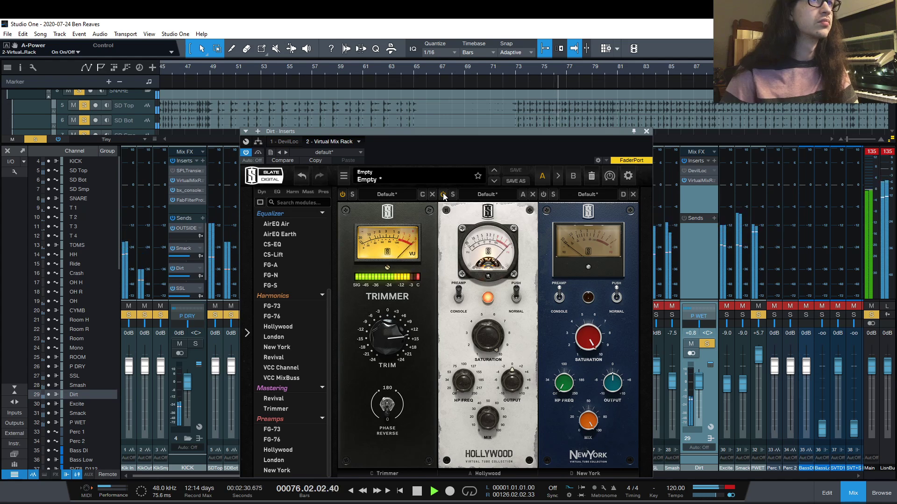
left_click(443, 195)
left_click(543, 195)
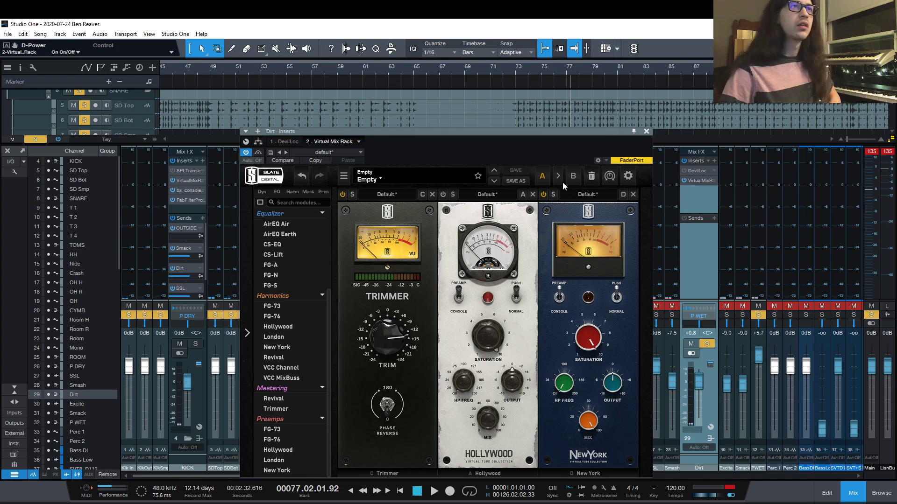
Prepare an A/B comparison with Hollywood active in rack state A and New York active in state B, returning to A.
left_click(544, 195)
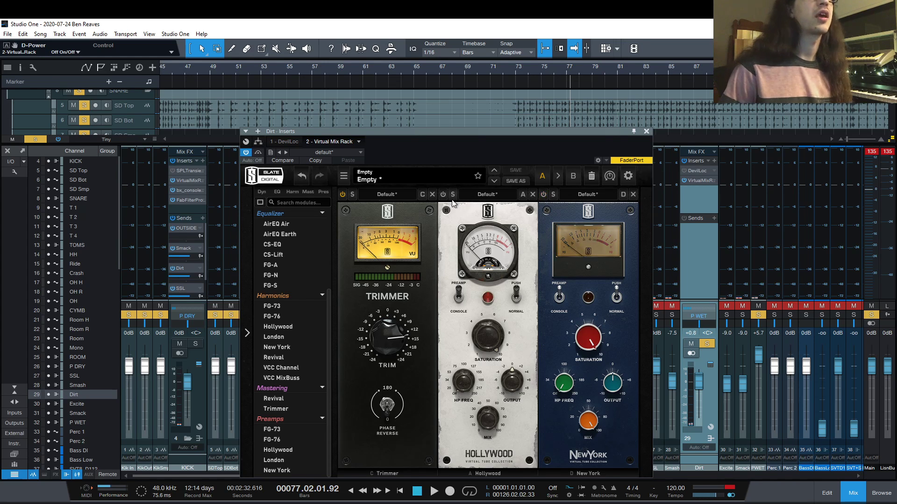
left_click(443, 195)
left_click(573, 175)
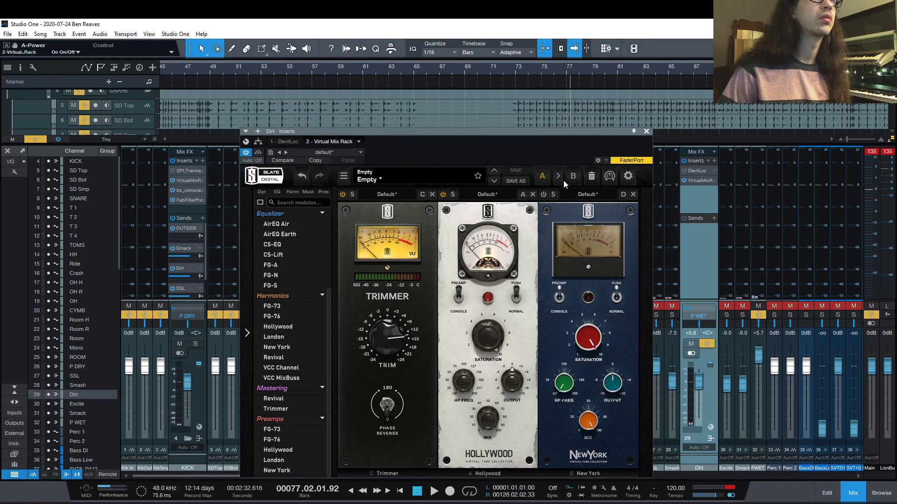
left_click(570, 176)
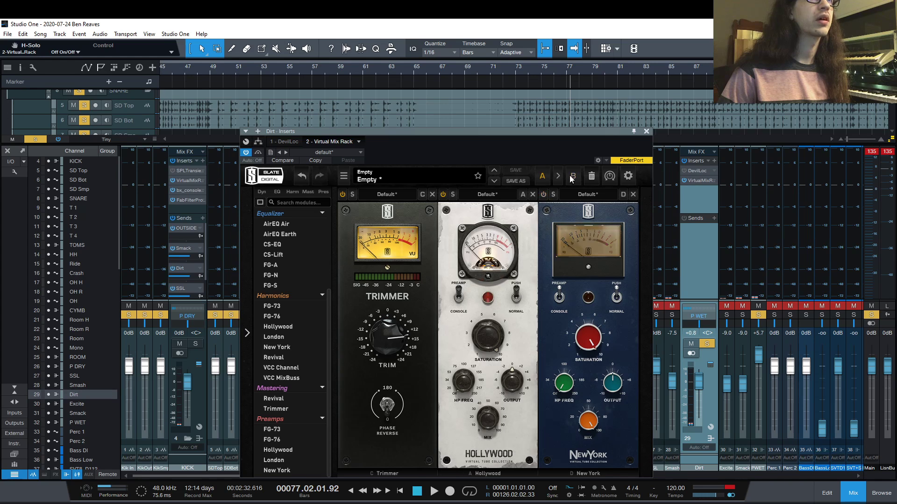
left_click(572, 176)
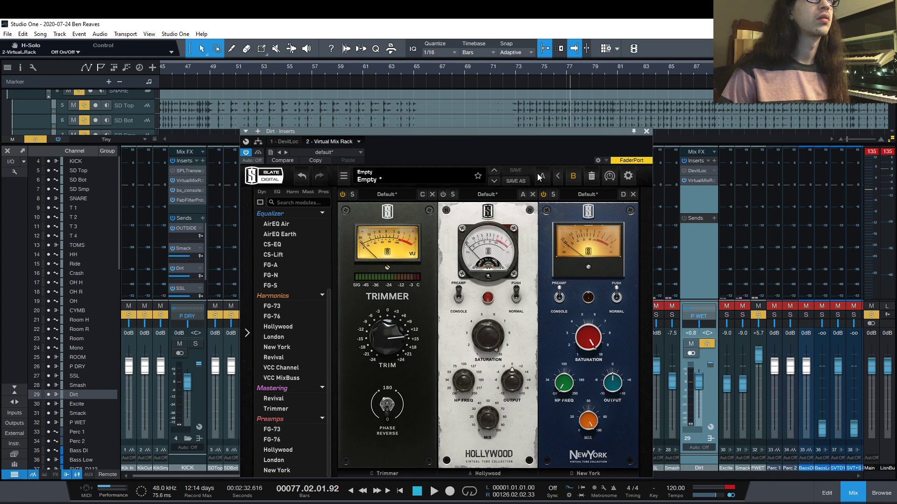
left_click(538, 174)
Compare rack states A and B repeatedly during playback from bar 72, ending on Hollywood in state A.
key("space")
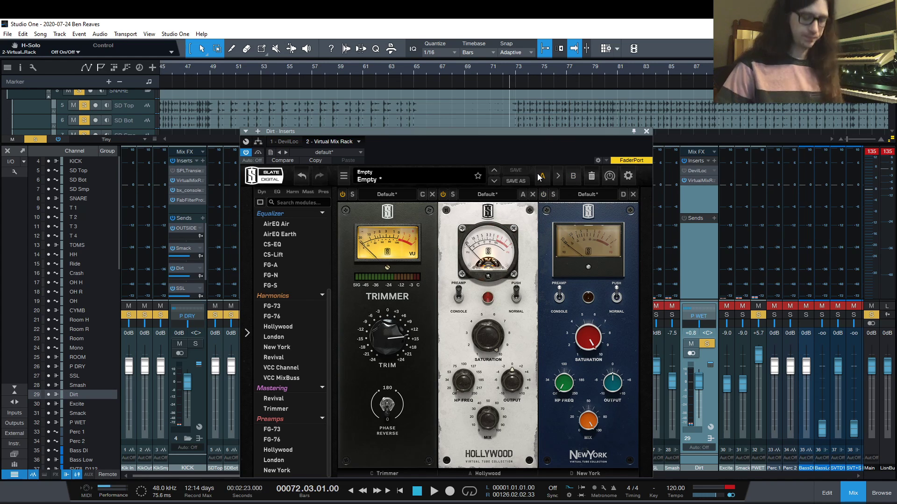
key("space")
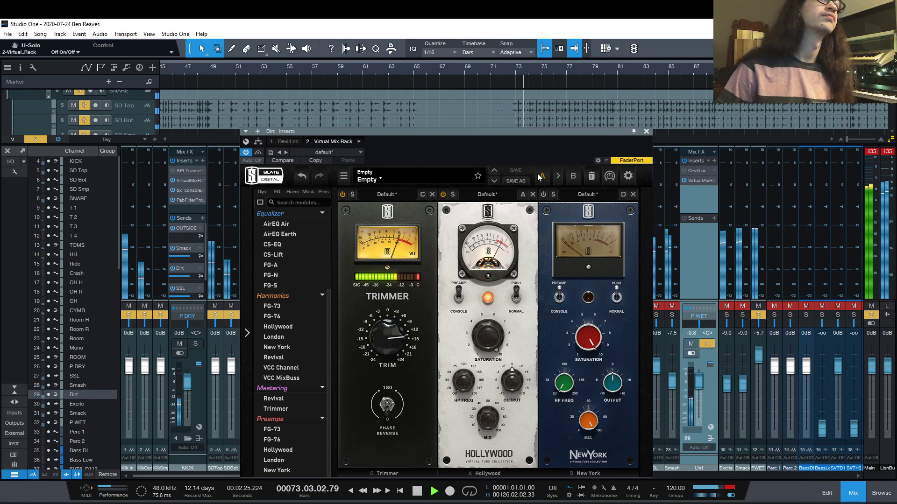
left_click(574, 176)
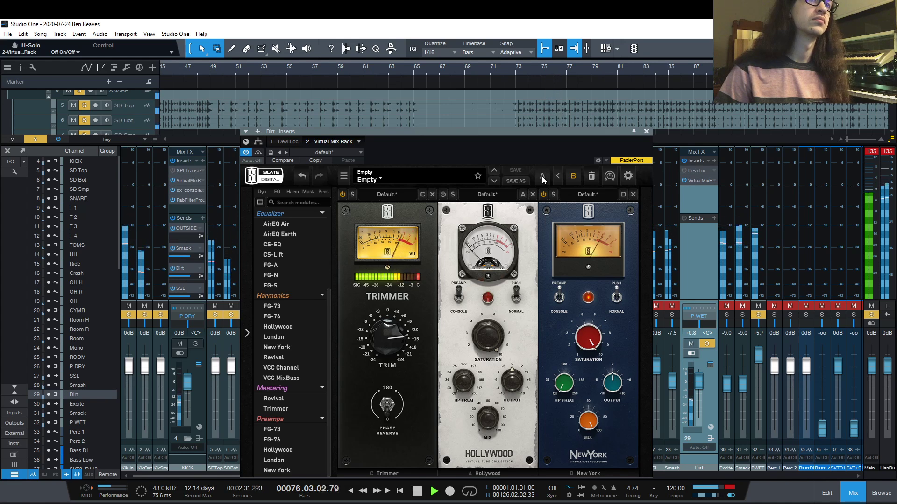
left_click(542, 176)
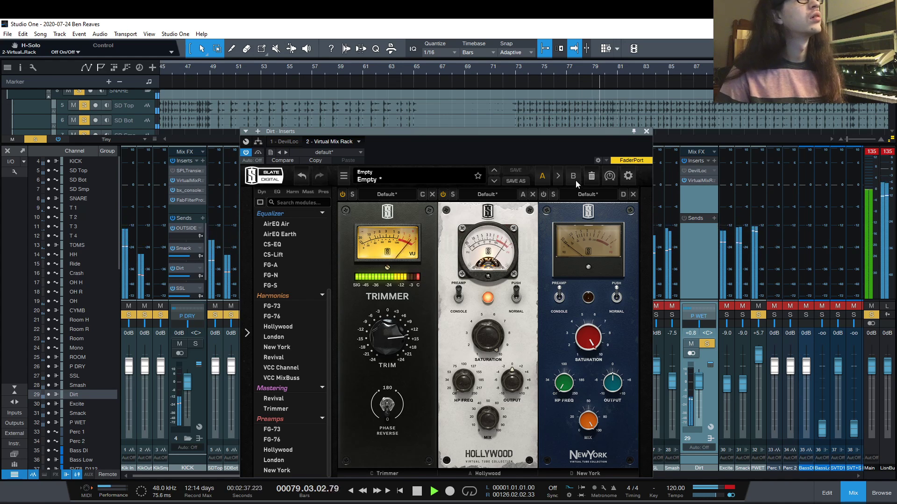
left_click(575, 178)
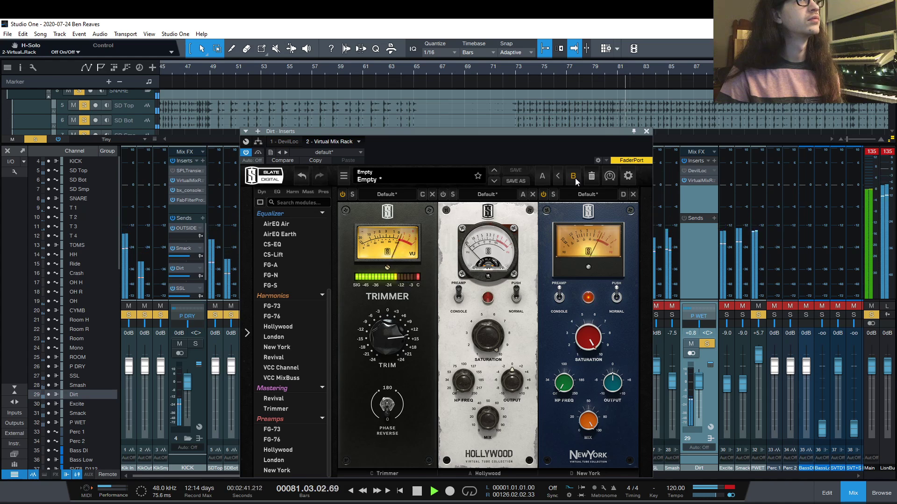
left_click(542, 176)
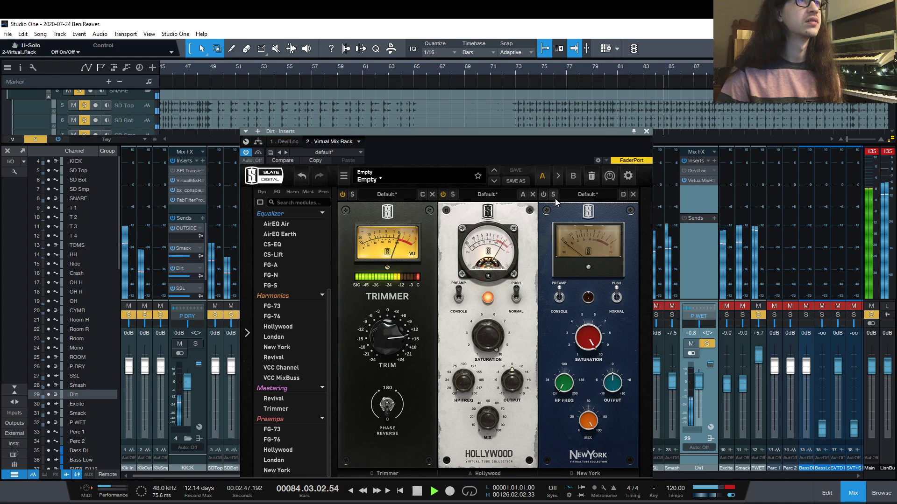
key("space")
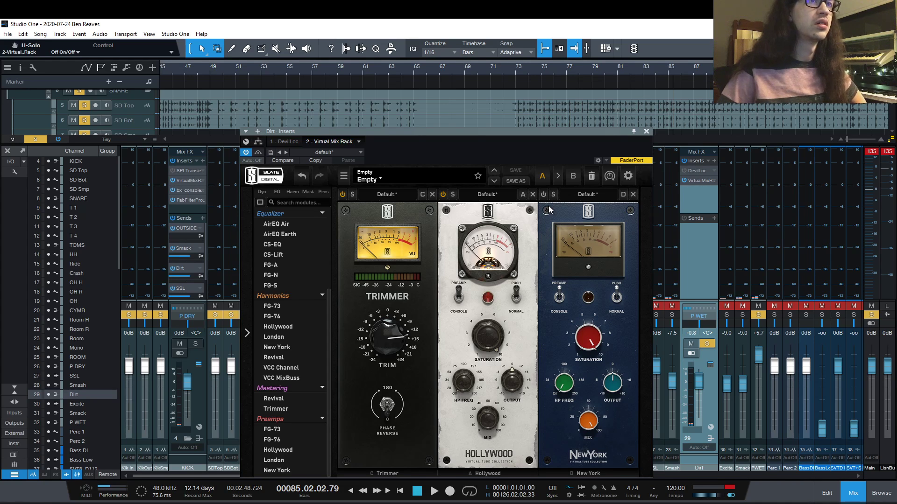
Lower the Trimmer's Trim to +12.0 dB in rack state A.
mouse_move(394, 336)
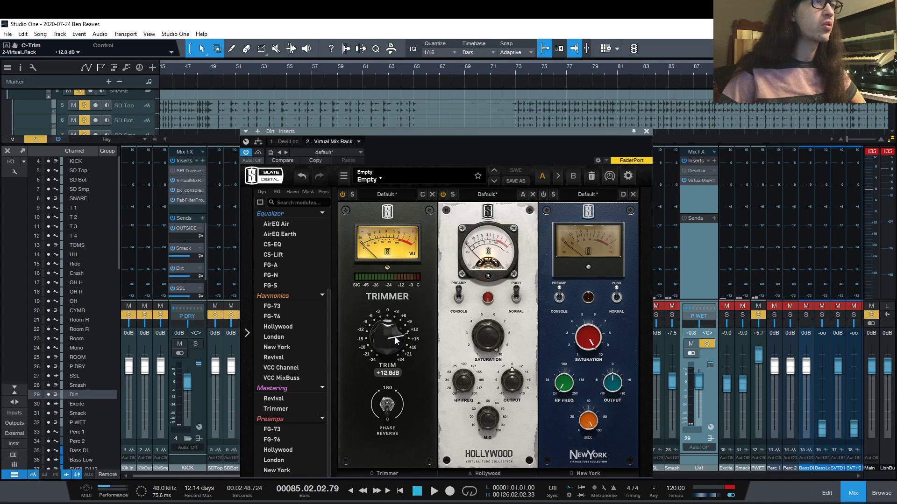
scroll(395, 341, "down", 3)
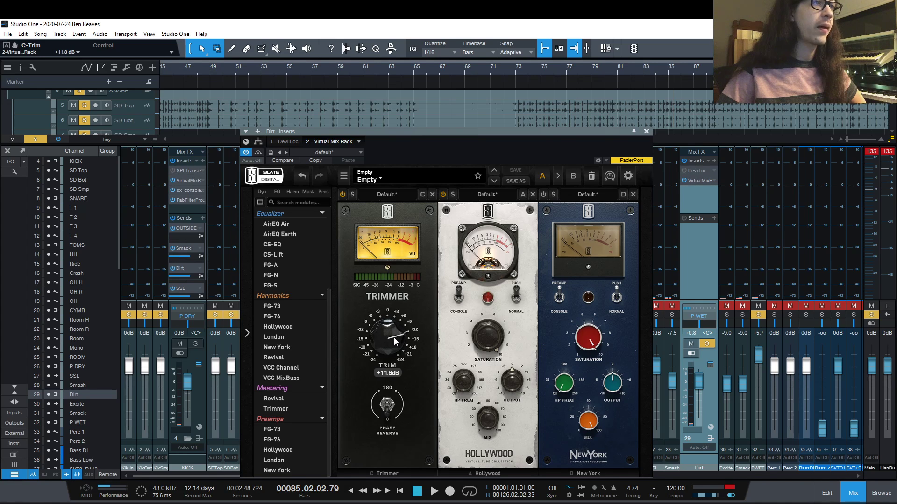
scroll(395, 339, "down", 4)
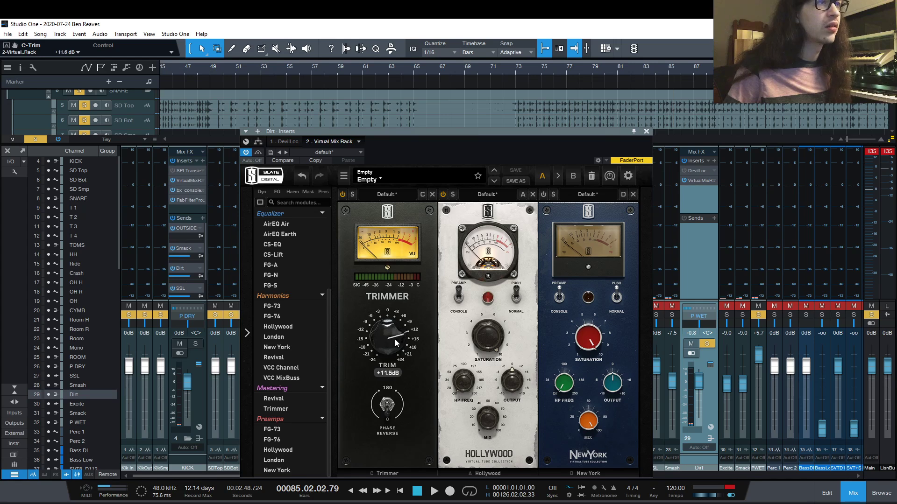
scroll(396, 342, "up", 1)
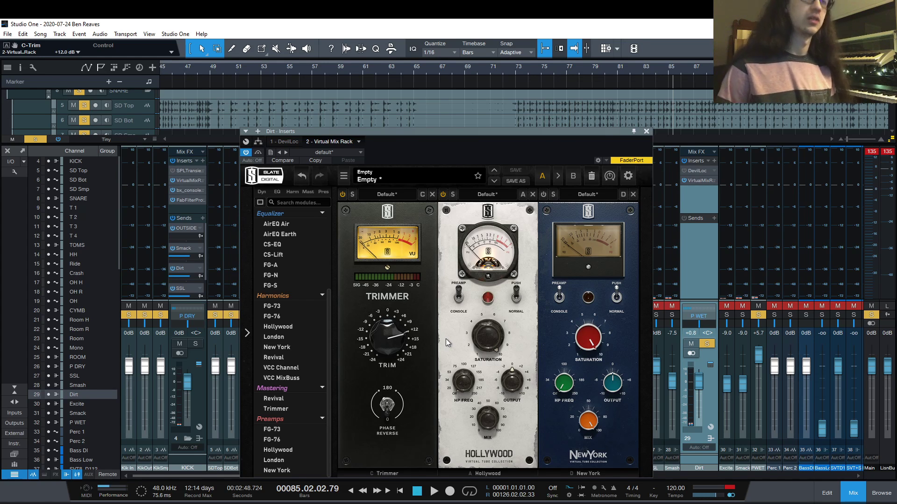
Reset the Dirt channel's volume to 0 dB during playback and compare rack state A against state B.
key("space")
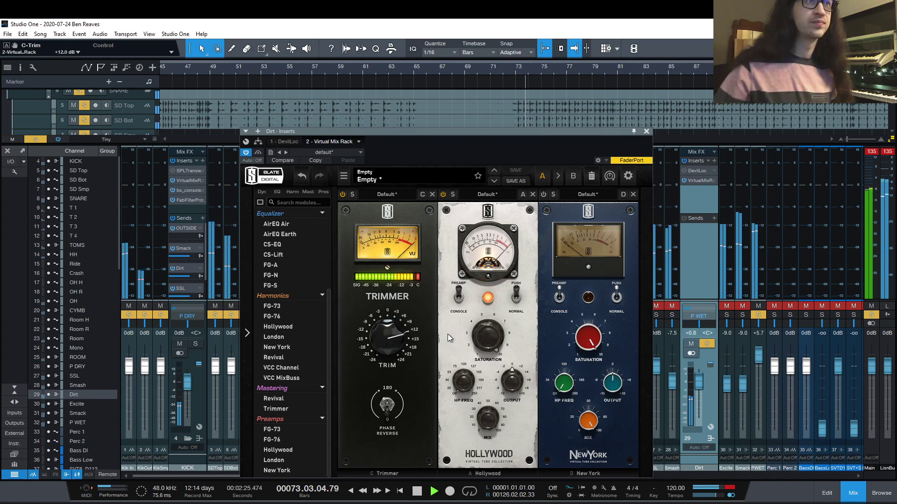
left_click(702, 382, "alt")
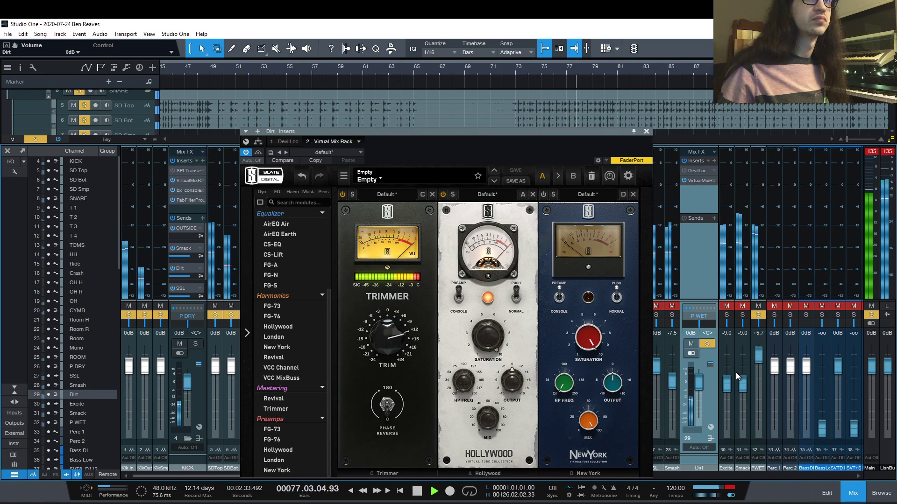
left_click(574, 176)
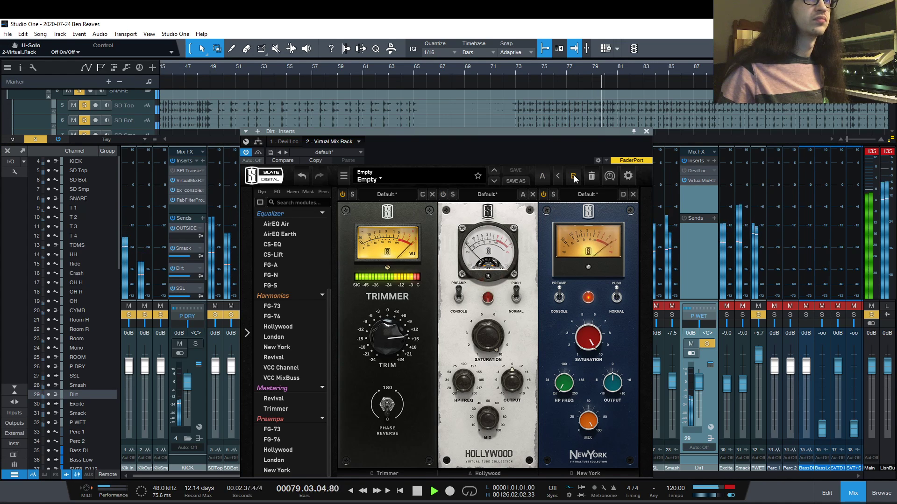
key("space")
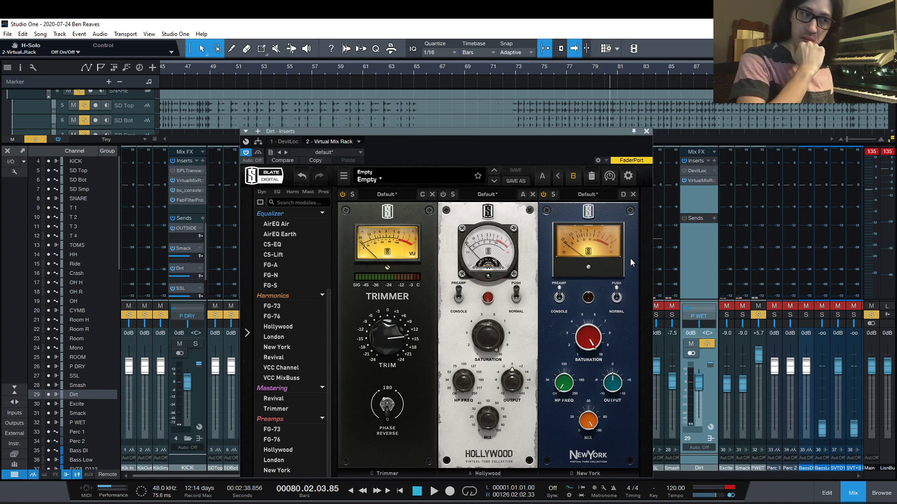
Compare Hollywood in rack state A with New York in state B repeatedly during playback from about bar 72, ending on B.
left_click(548, 177)
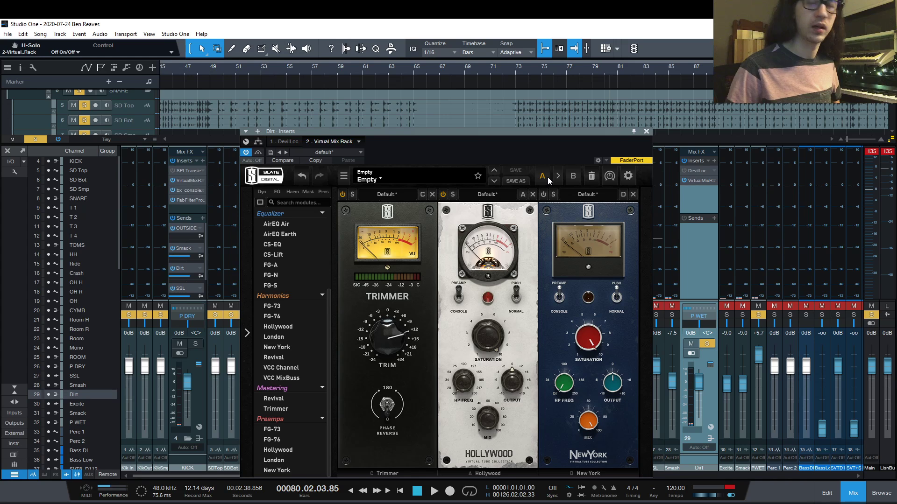
left_click(569, 179)
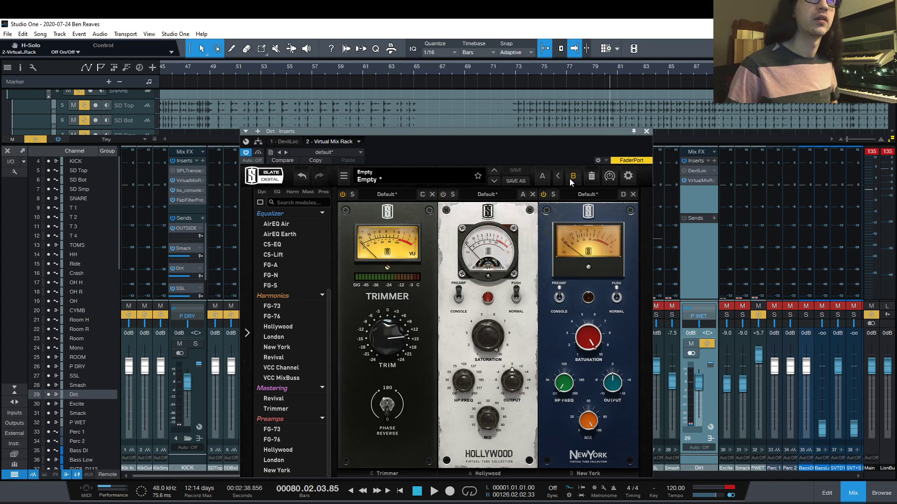
left_click(512, 69)
key("space")
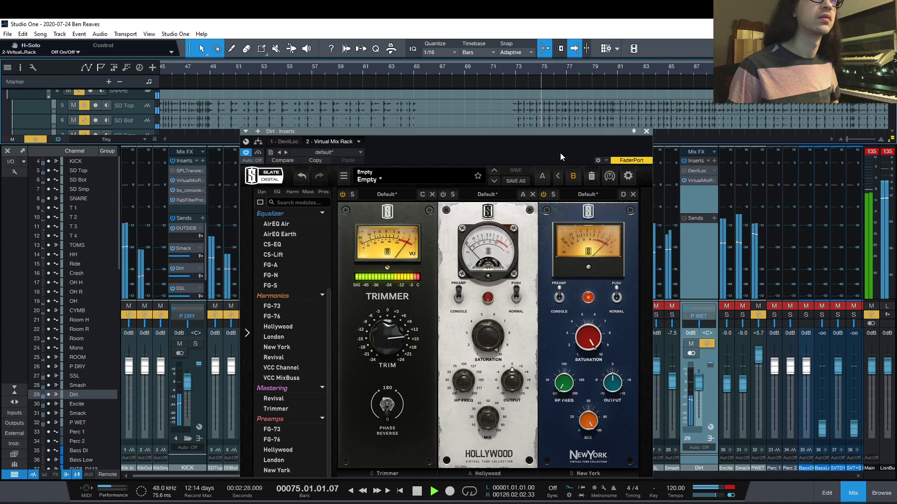
left_click(544, 177)
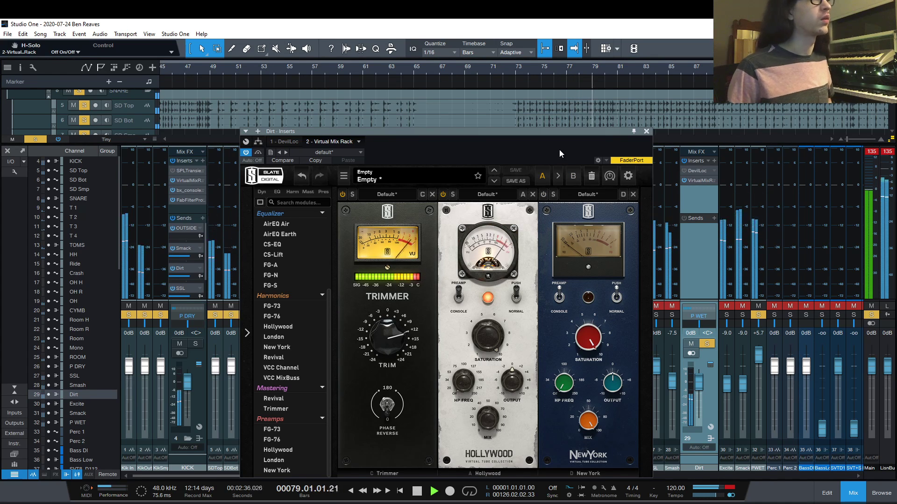
left_click(574, 176)
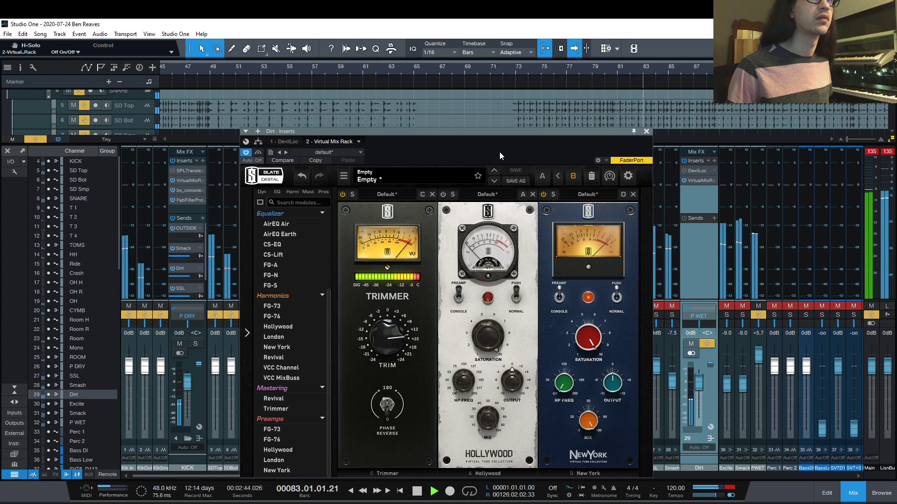
left_click(542, 176)
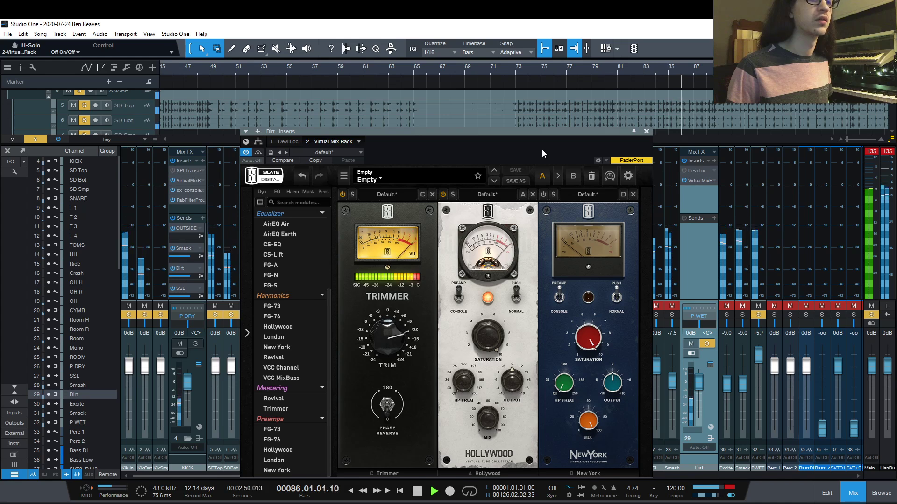
left_click(574, 175)
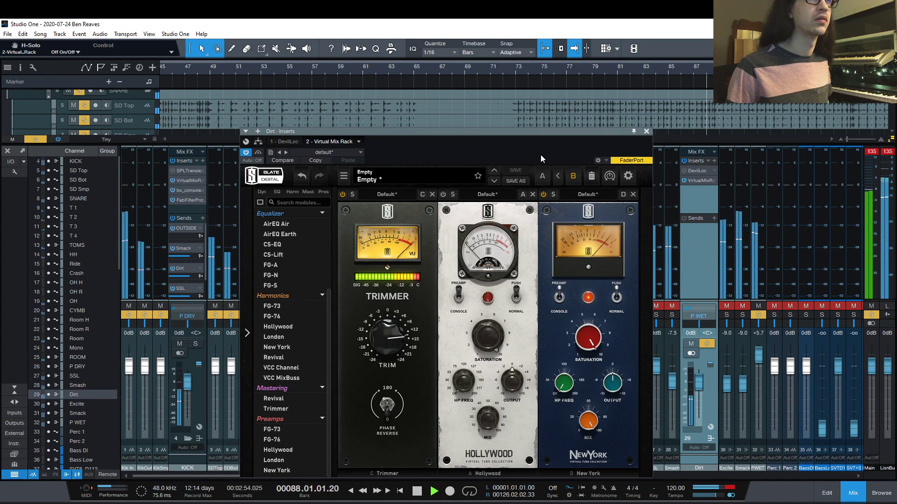
key("space")
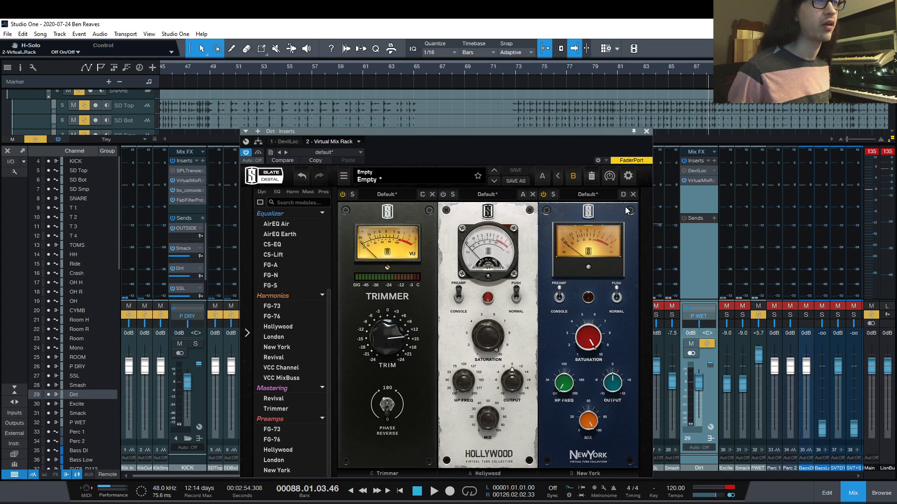
Remove the New York module from rack states B and A, leaving state A active, and close the plug-in window.
left_click(633, 195)
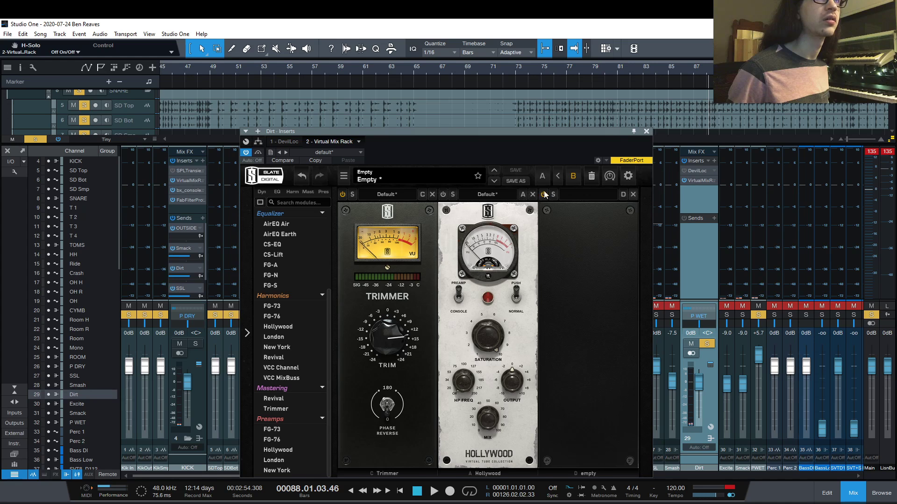
left_click(544, 176)
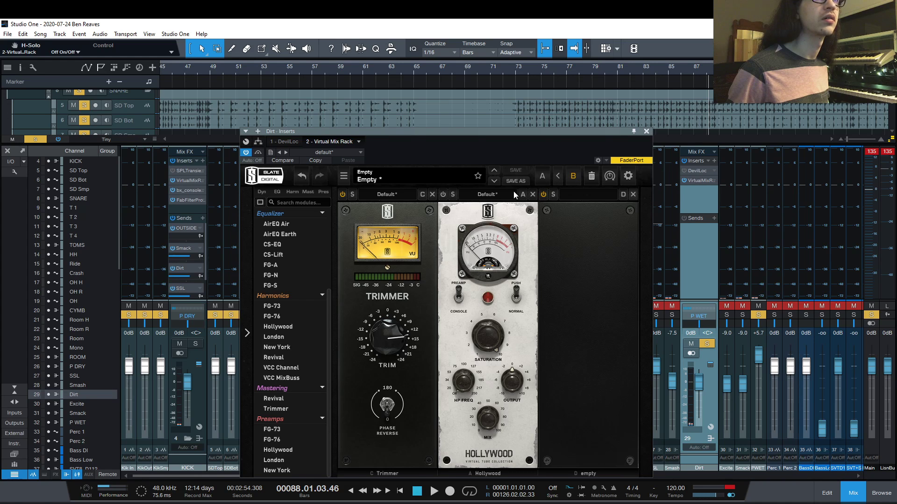
left_click(633, 195)
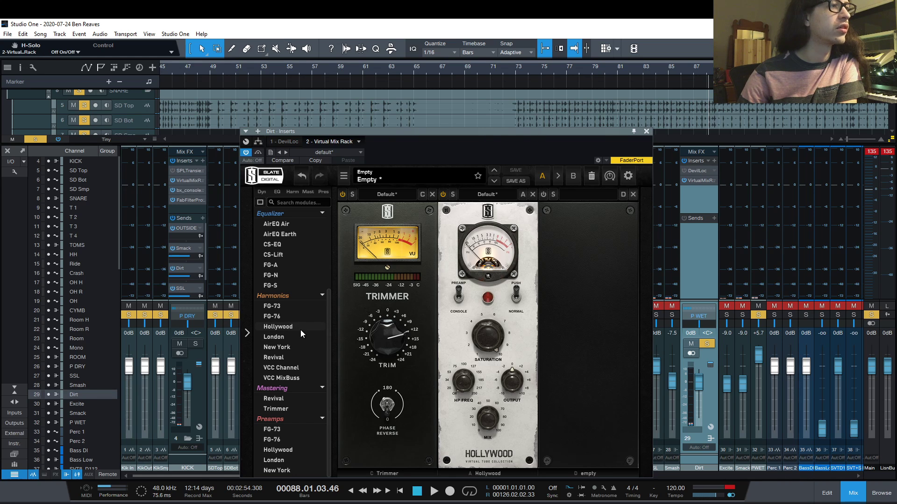
scroll(312, 418, "down", 2)
scroll(312, 415, "up", 2)
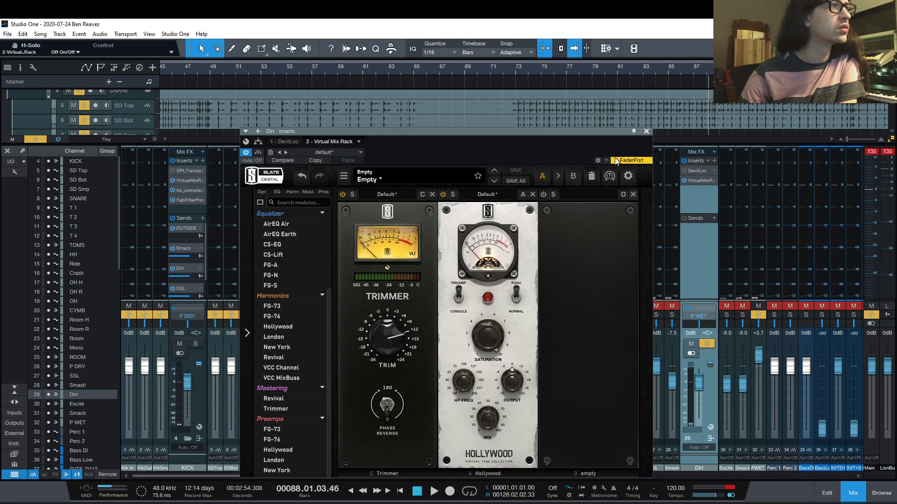
left_click(646, 131)
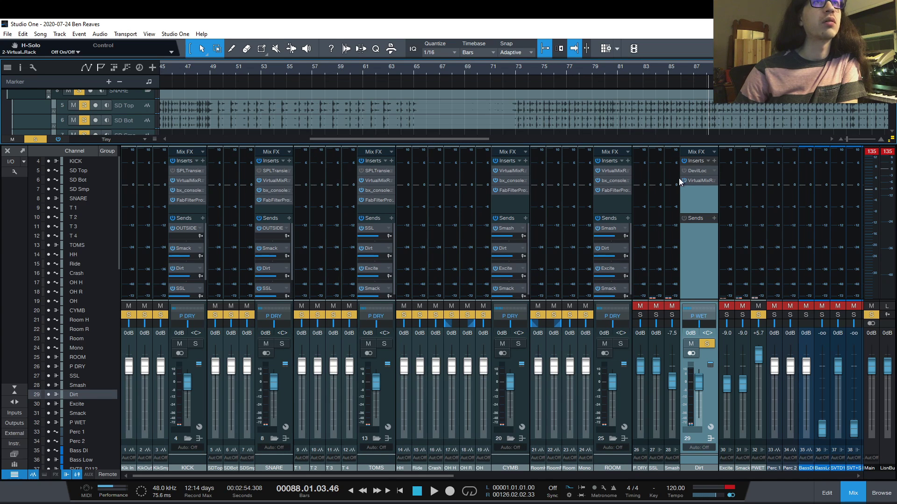
Audition DevilLoc in place of Virtual Mix Rack on the Dirt channel, setting the channel's volume to -1.9 dB during playback.
key("space")
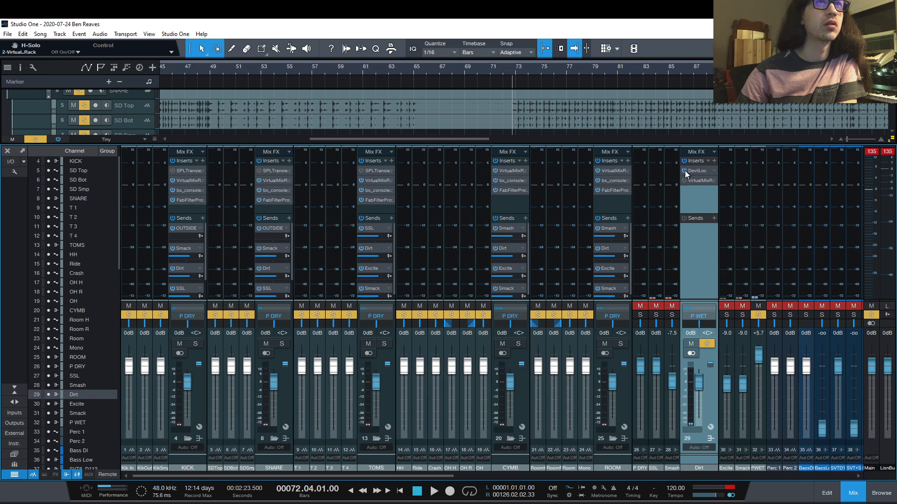
key("space")
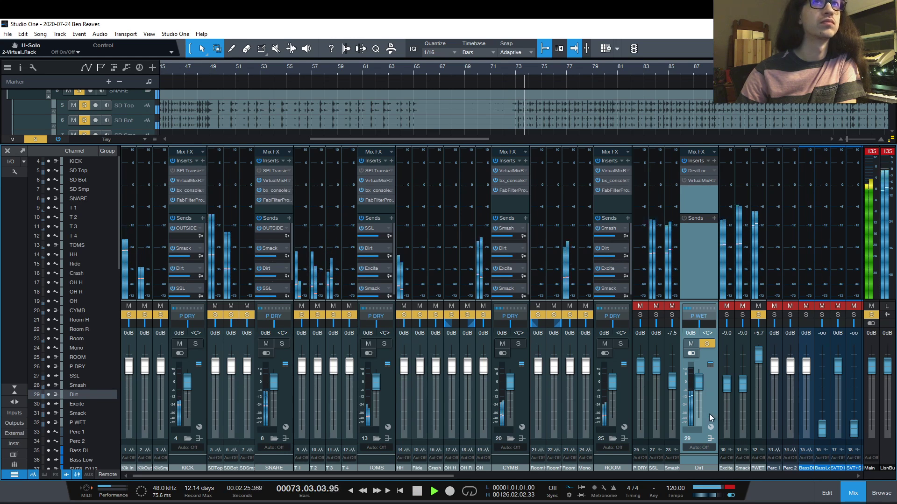
left_click_drag(699, 381, 699, 385)
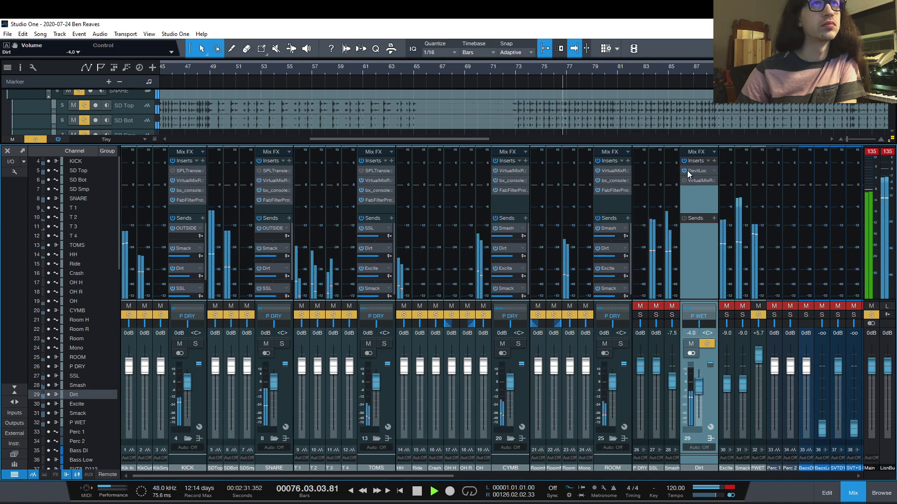
mouse_move(699, 386)
left_mouse_down()
mouse_move(702, 374)
mouse_move(699, 383)
left_mouse_up()
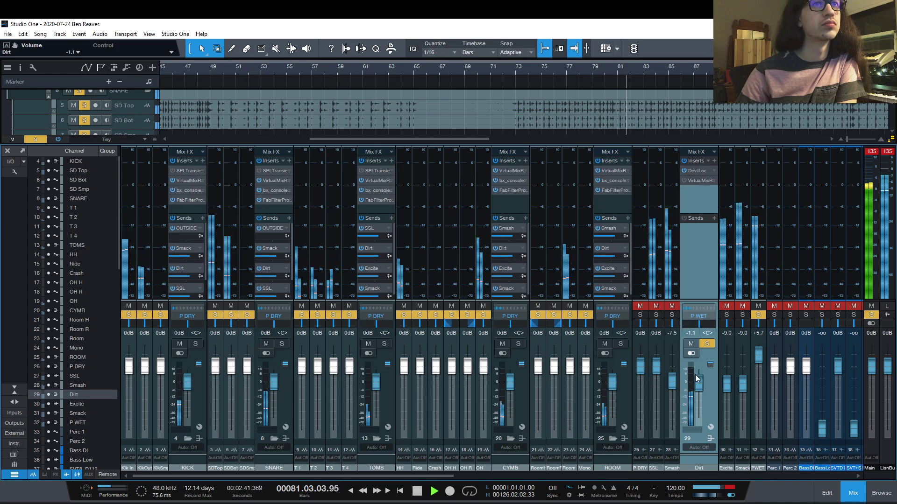
left_click_drag(699, 384, 699, 385)
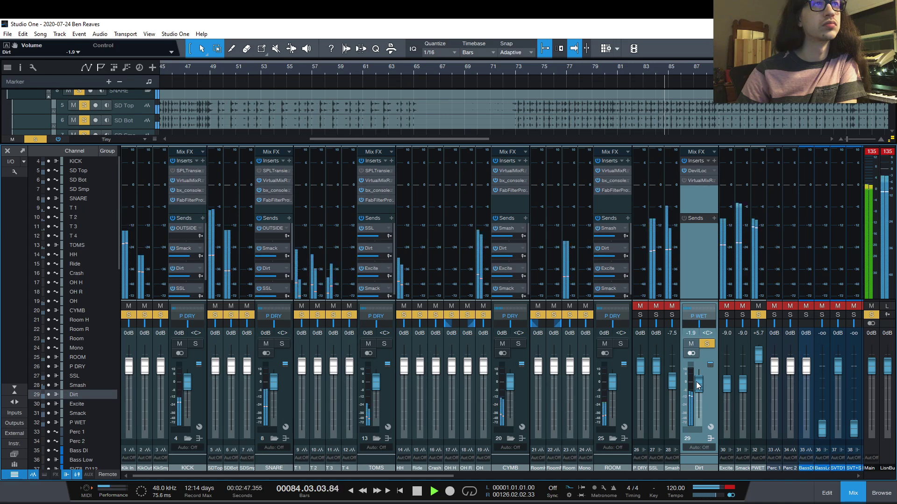
Bypass DevilLoc, reactivate Virtual Mix Rack on the Dirt channel and set the channel's volume to +4.5 dB during playback.
left_click(684, 171)
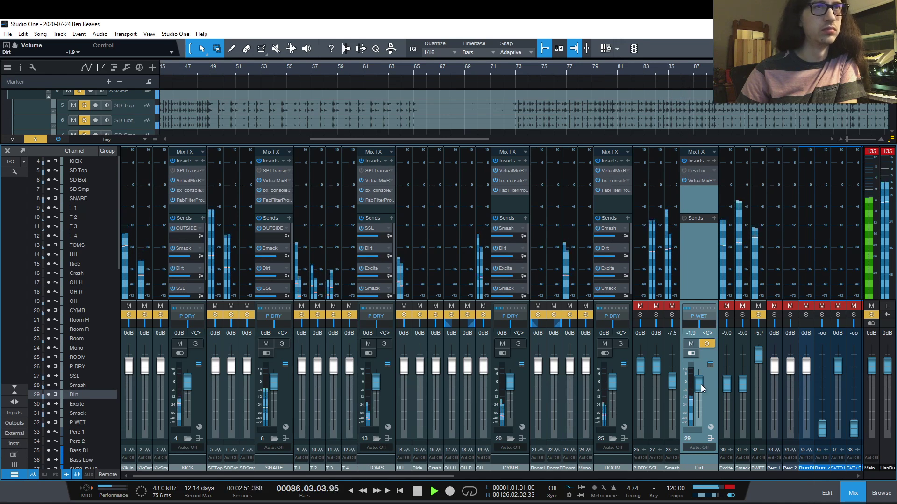
left_click_drag(701, 385, 699, 377)
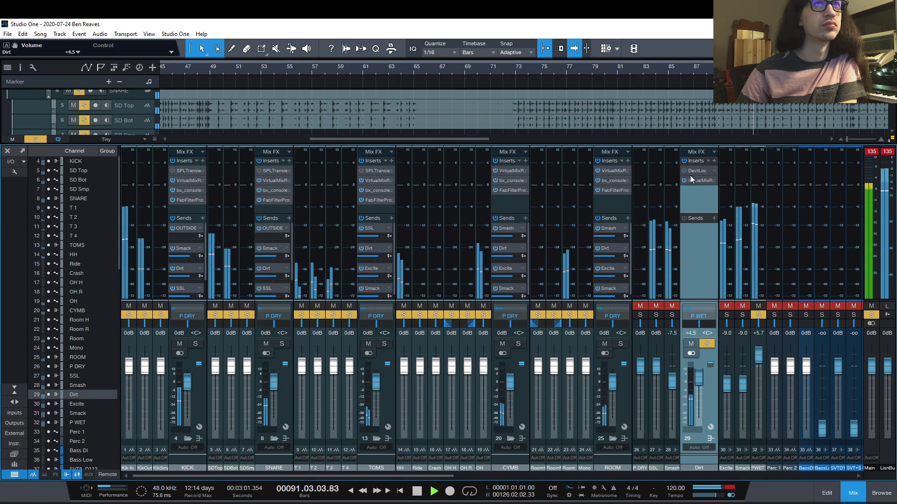
key("space")
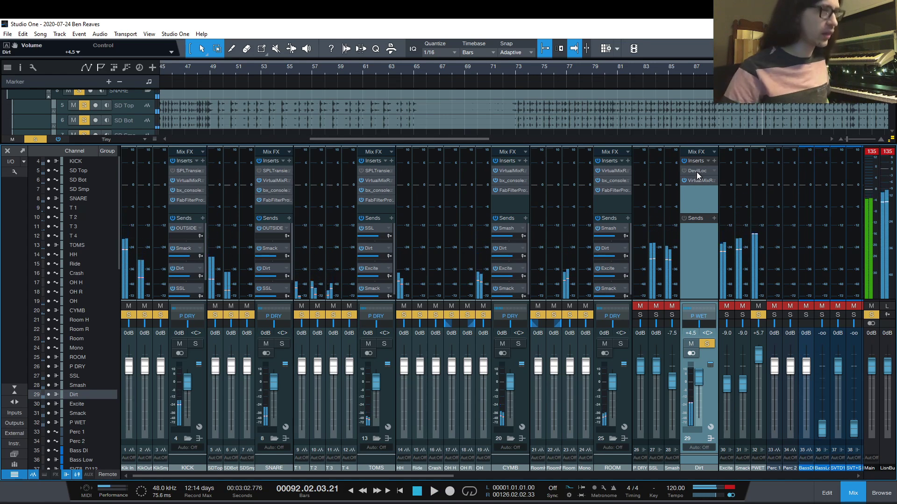
Insert Pro-Q 3 after Virtual Mix Rack on the Dirt channel and move its window clear of the timeline.
left_click(713, 160)
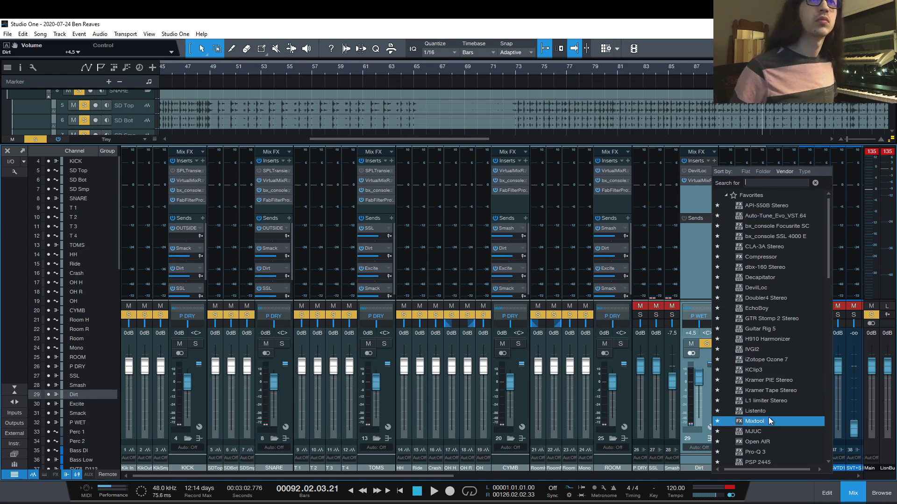
left_click(769, 449)
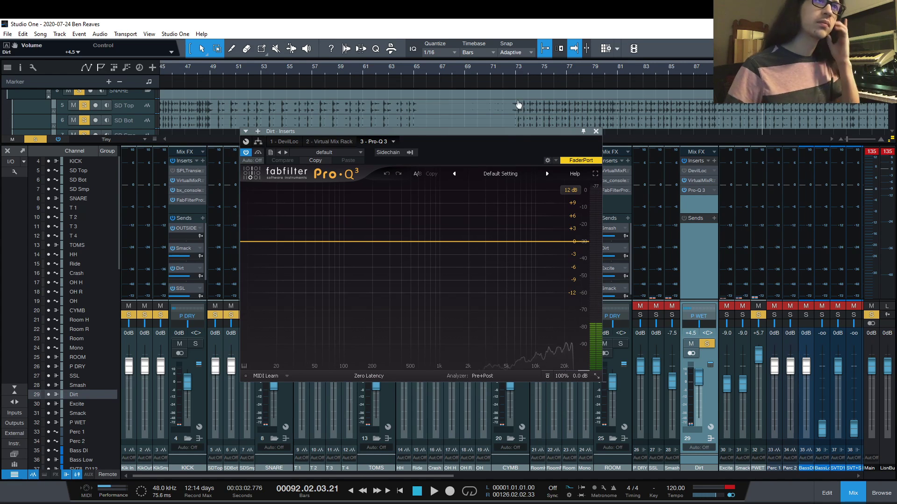
left_click_drag(517, 130, 507, 177)
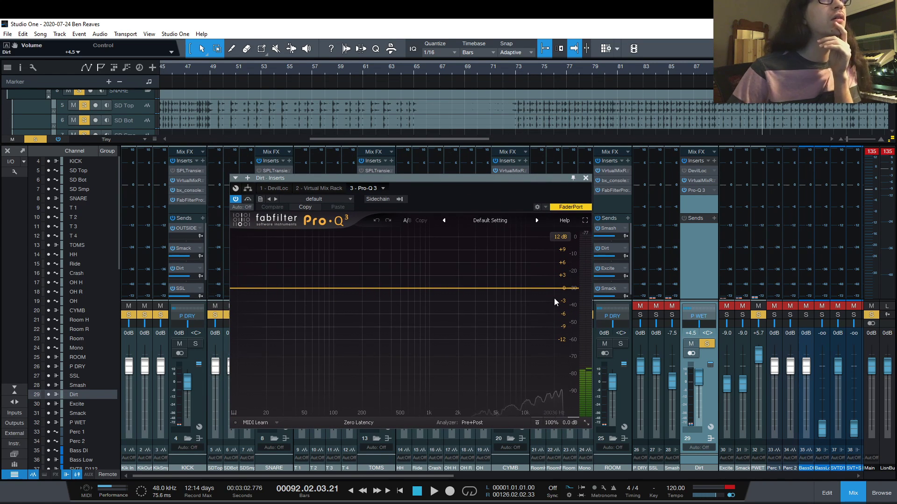
Add an EQ band in Pro-Q 3, make it a High Cut and set its frequency to 30000 Hz.
double_click(470, 302)
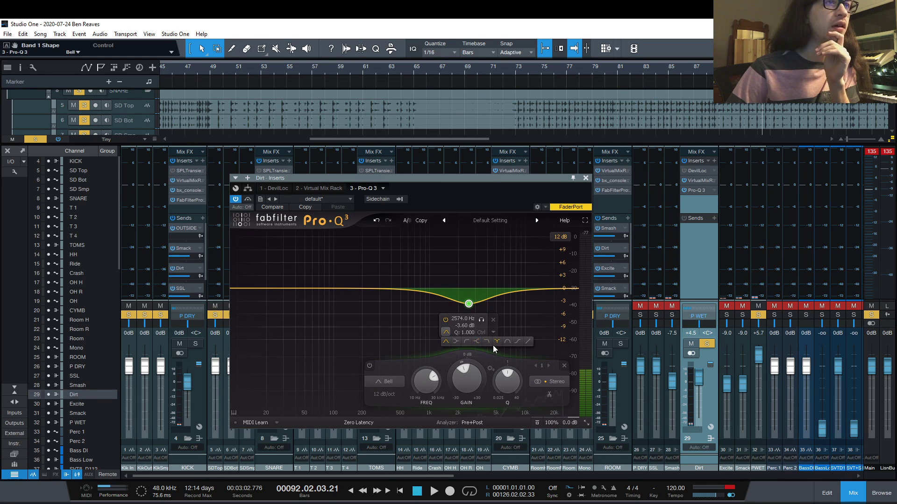
left_click(496, 342)
left_click_drag(426, 379, 430, 346)
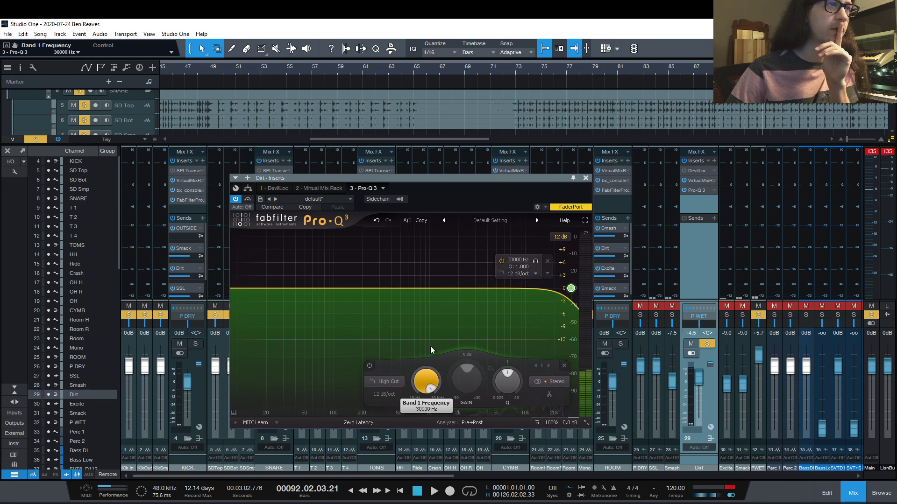
Play the song from bar 72 and sweep the High Cut frequency in Pro-Q 3 down past 8638.3 Hz.
left_click(507, 68)
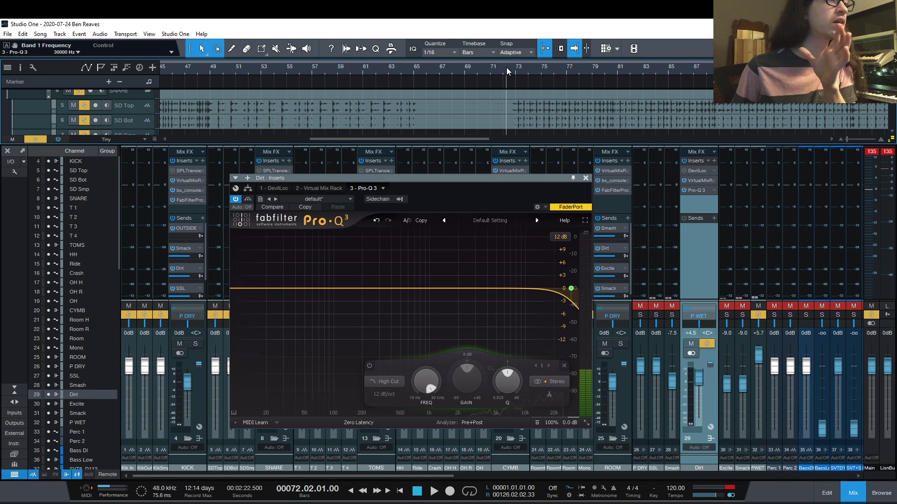
key("space")
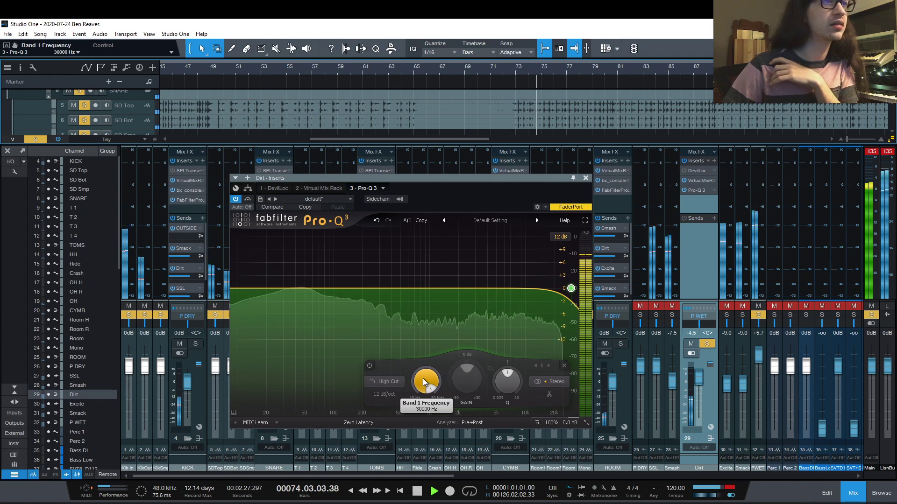
left_click_drag(423, 377, 424, 381)
scroll(424, 376, "down", 3)
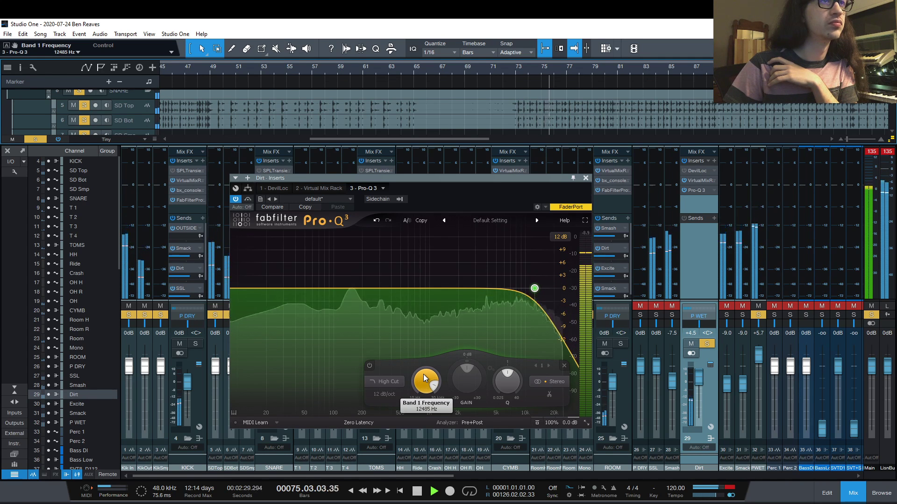
scroll(424, 377, "down", 1)
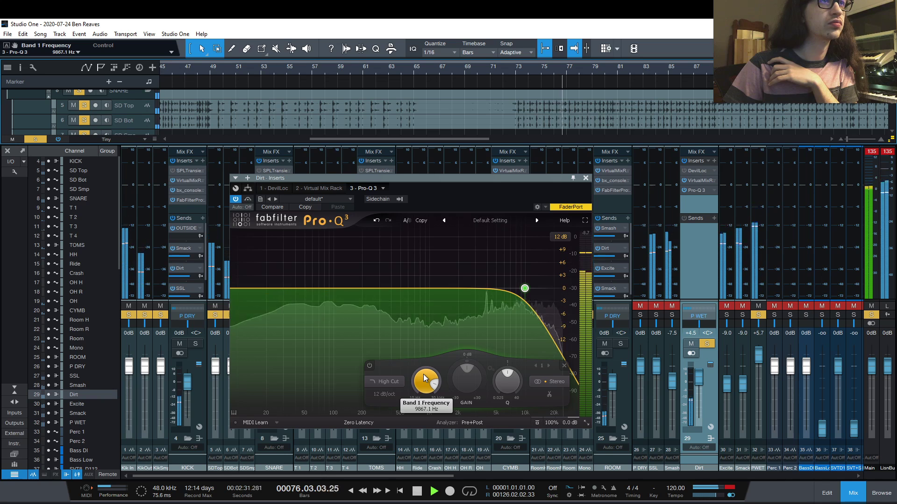
scroll(424, 377, "down", 2)
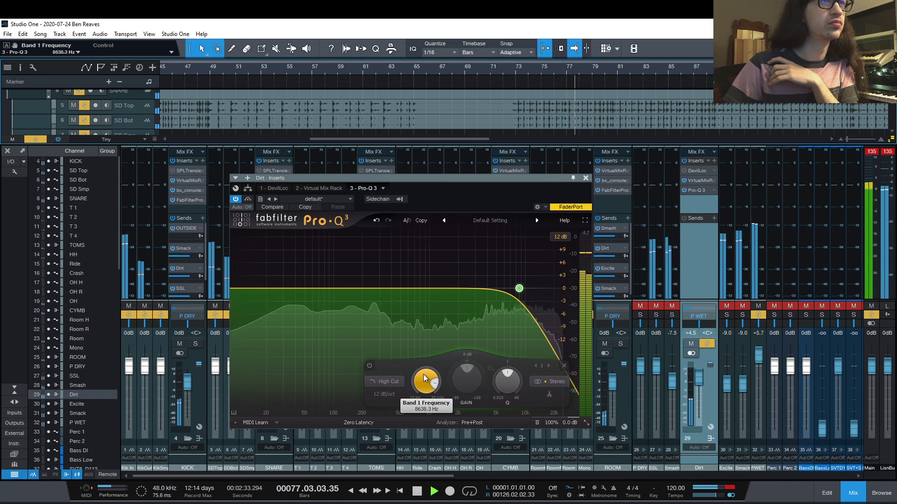
scroll(423, 379, "down", 1)
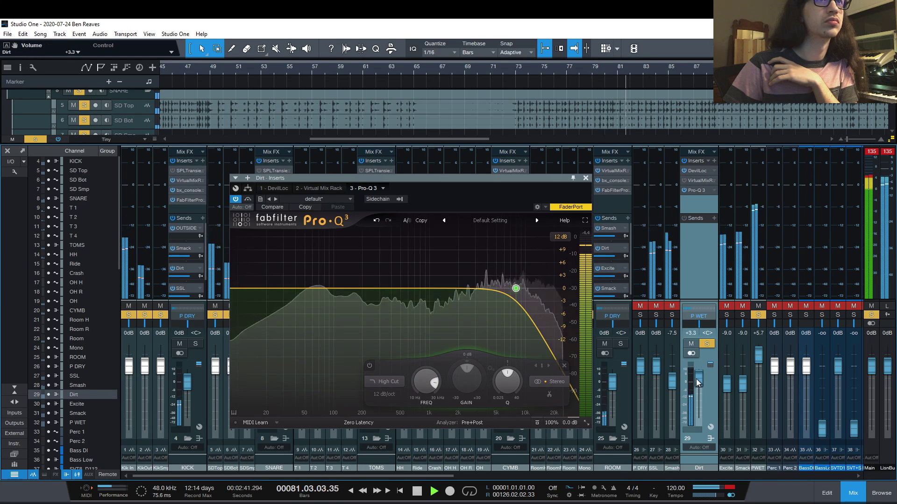
Set the Dirt channel's volume to -1.3 dB and the High Cut frequency to 22195 Hz, and stop playback.
left_click_drag(699, 377, 696, 380)
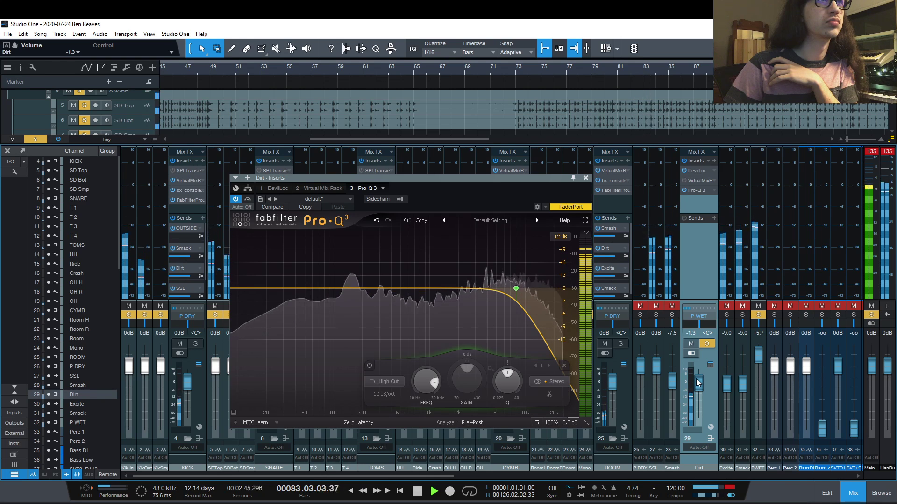
left_click_drag(424, 386, 423, 351)
key("space")
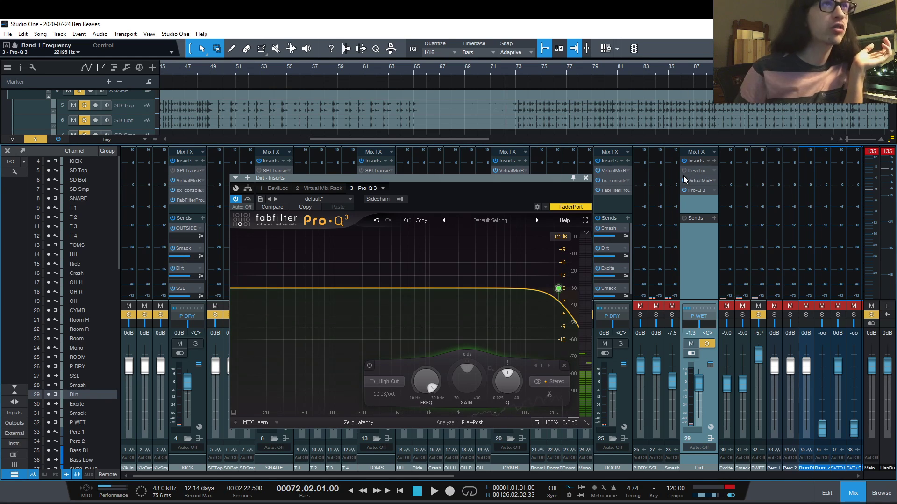
Compare the Dirt channel's sound with the High Cut band disabled and enabled during playback, leaving the band enabled.
key("space")
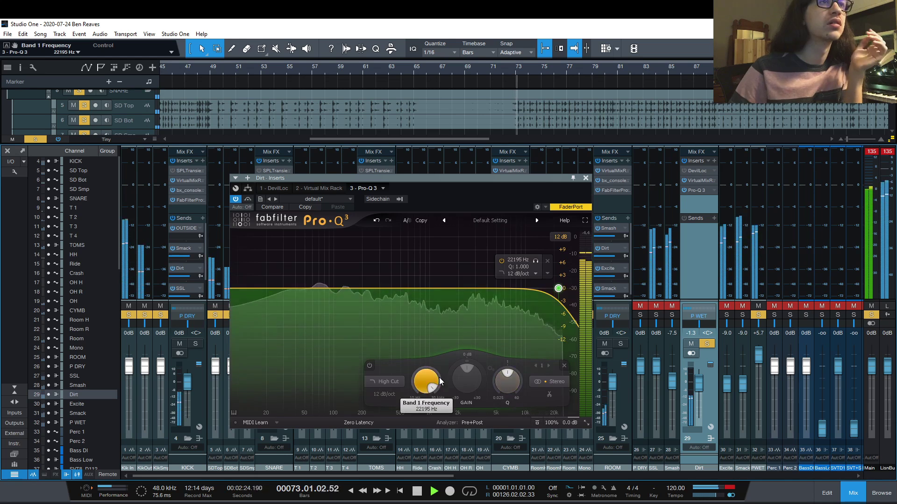
left_click(371, 365)
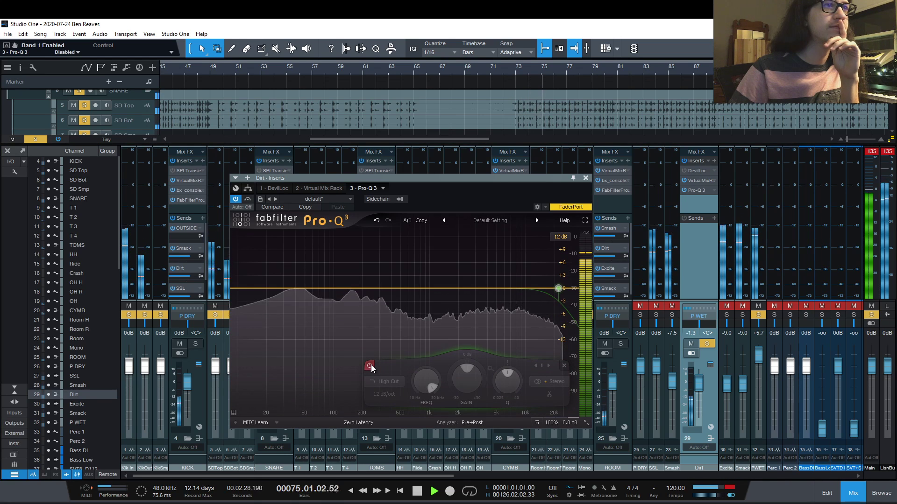
left_click(371, 366)
left_click(371, 366)
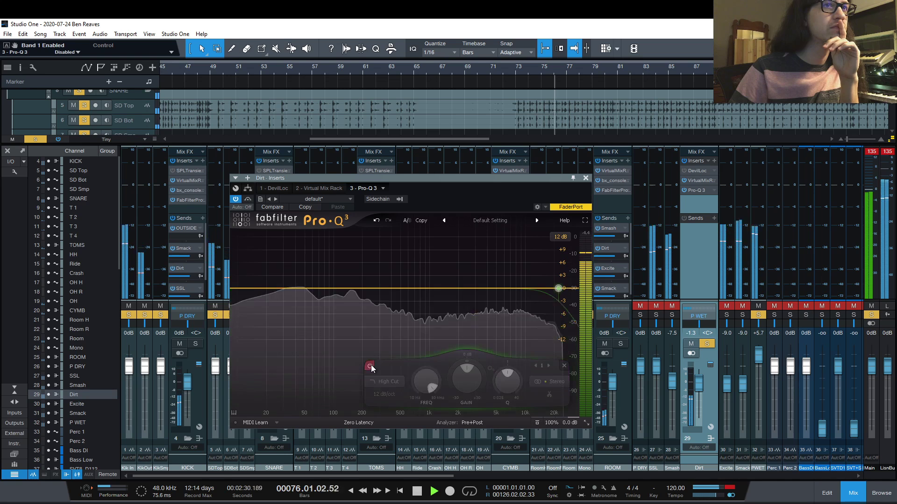
left_click(371, 365)
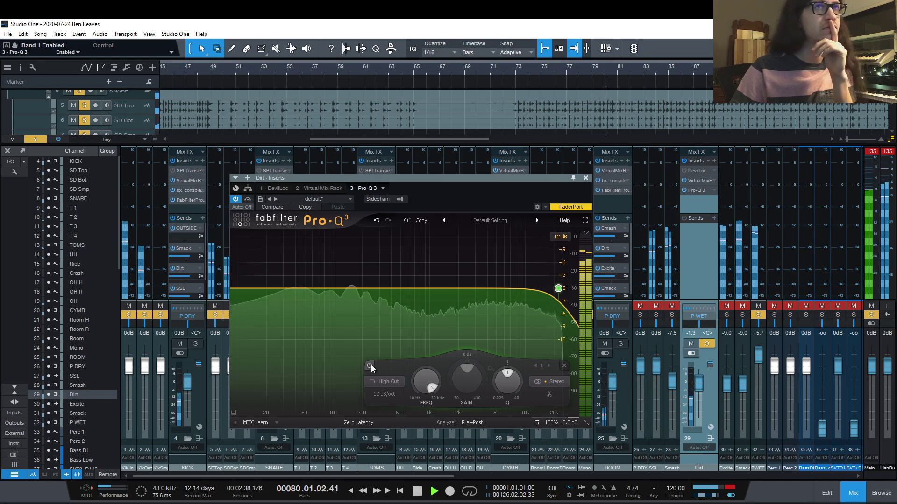
key("space")
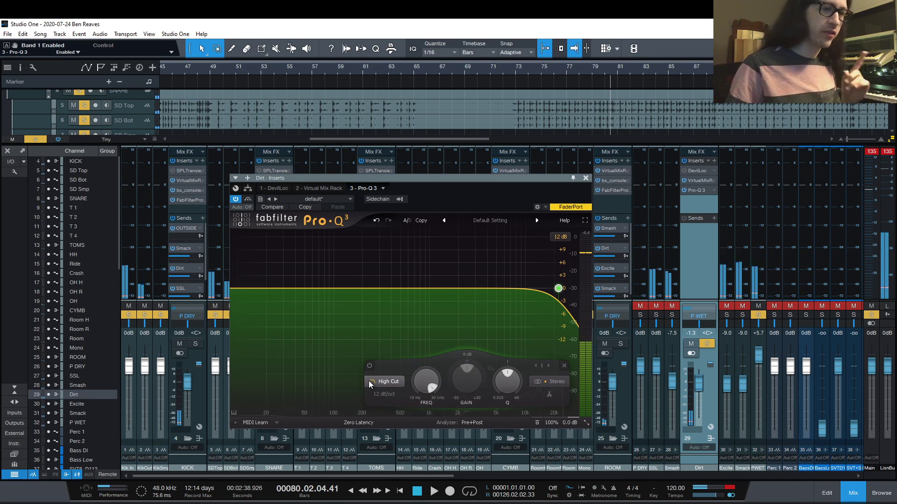
Add a second EQ band in Pro-Q 3, make it a Low Cut and set its frequency to 20.019 Hz.
left_click(346, 289)
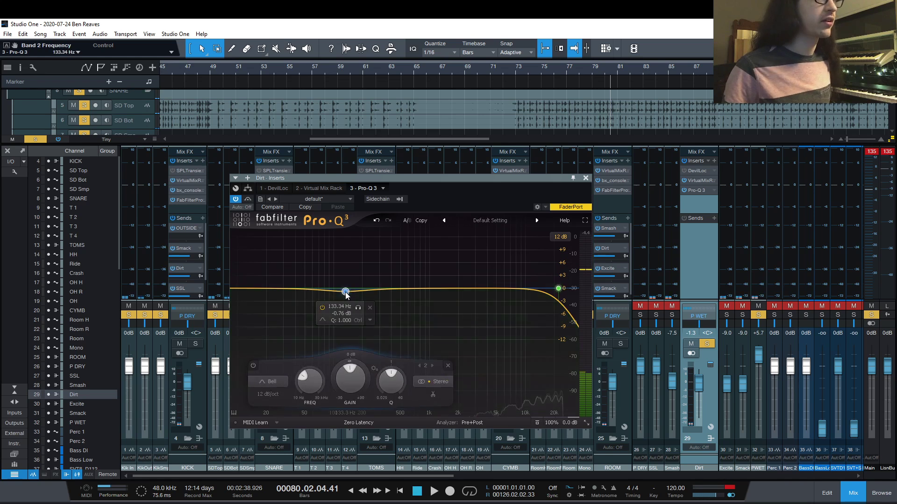
left_click(322, 320)
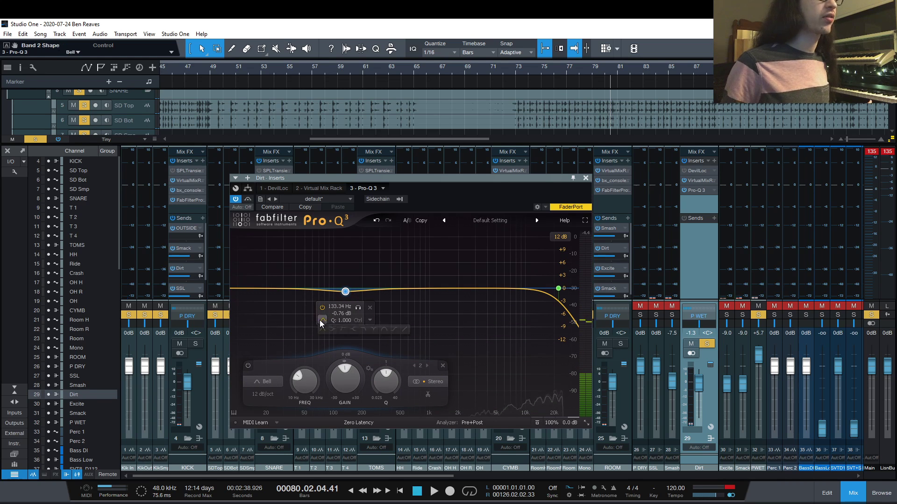
left_click(346, 327)
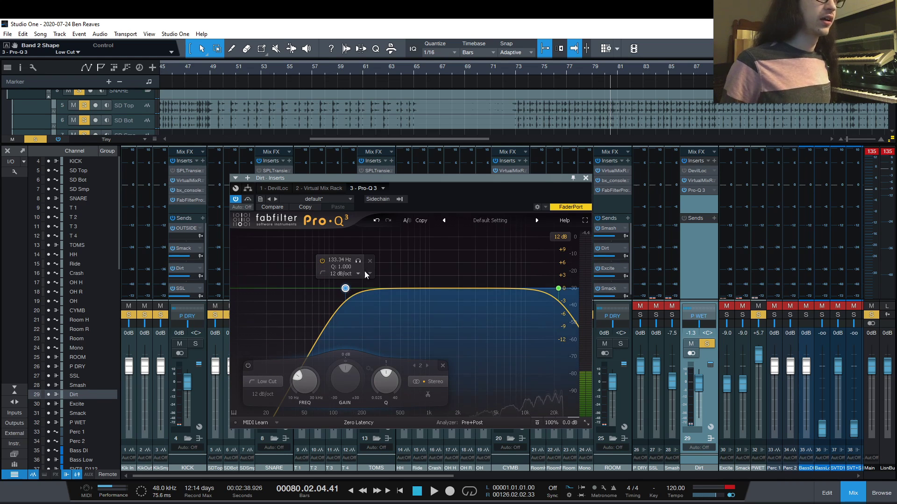
left_click_drag(304, 381, 308, 423)
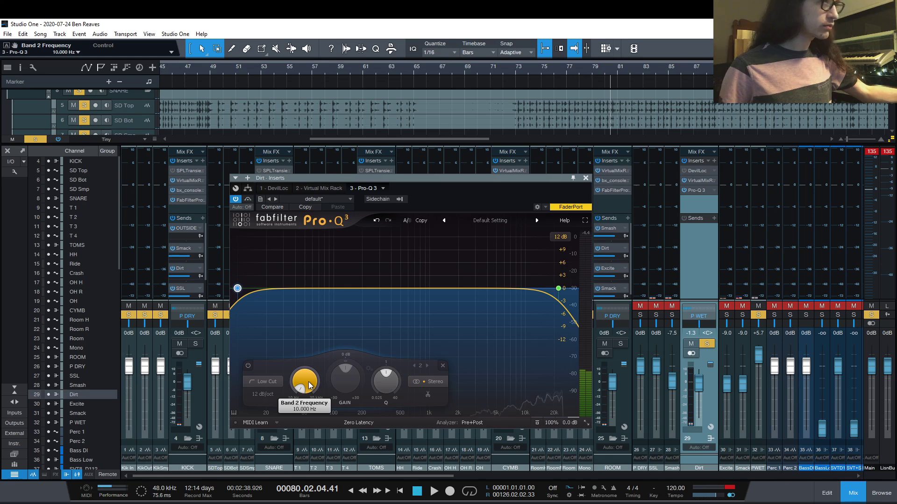
scroll(308, 385, "up", 6)
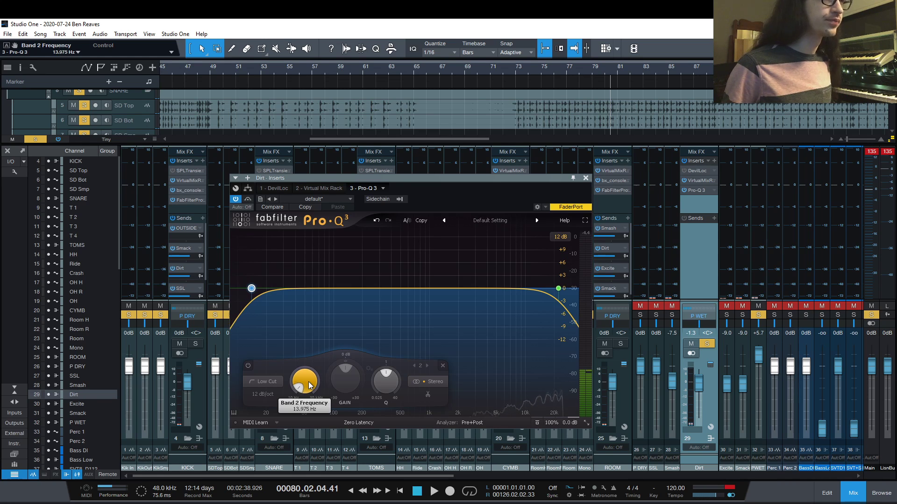
scroll(308, 386, "up", 3)
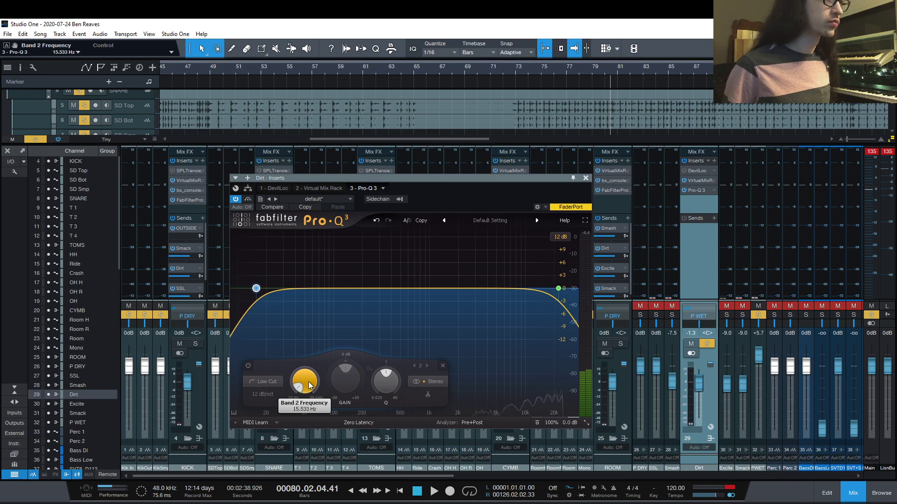
scroll(309, 386, "up", 5)
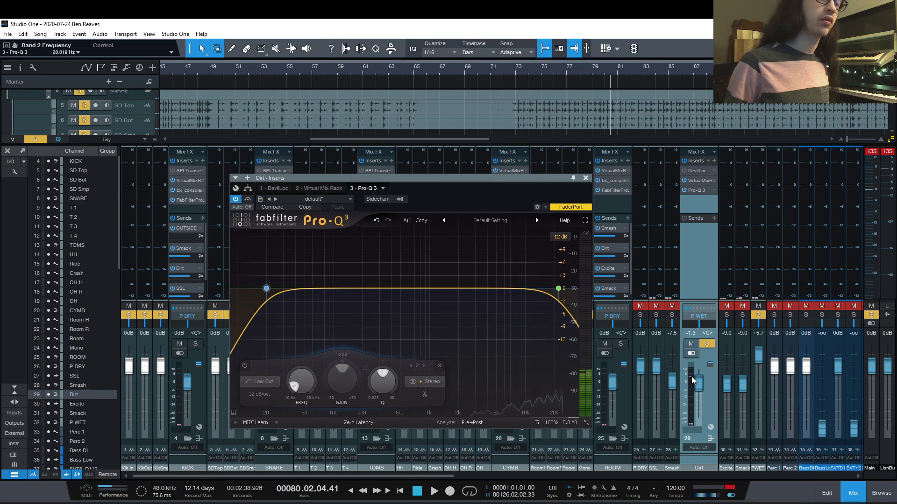
Compare playback from bar 72 with the Low Cut band disabled and with it enabled.
left_click(244, 367)
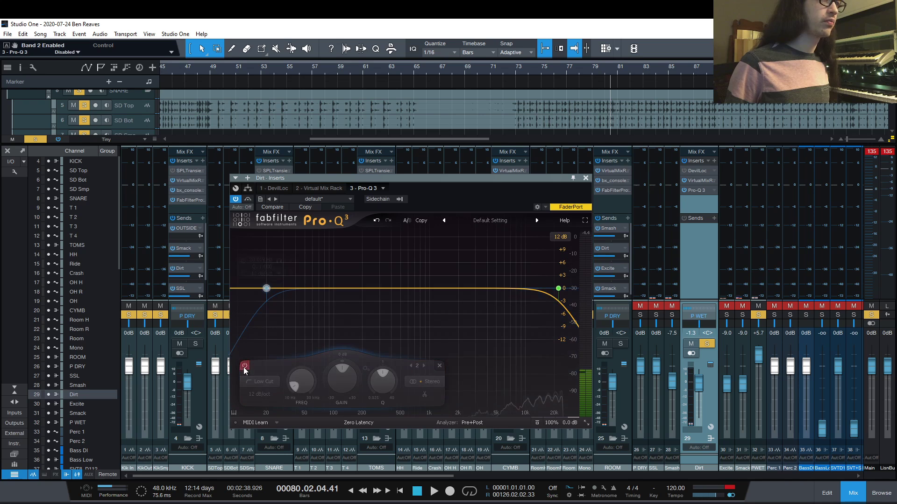
left_click(517, 75)
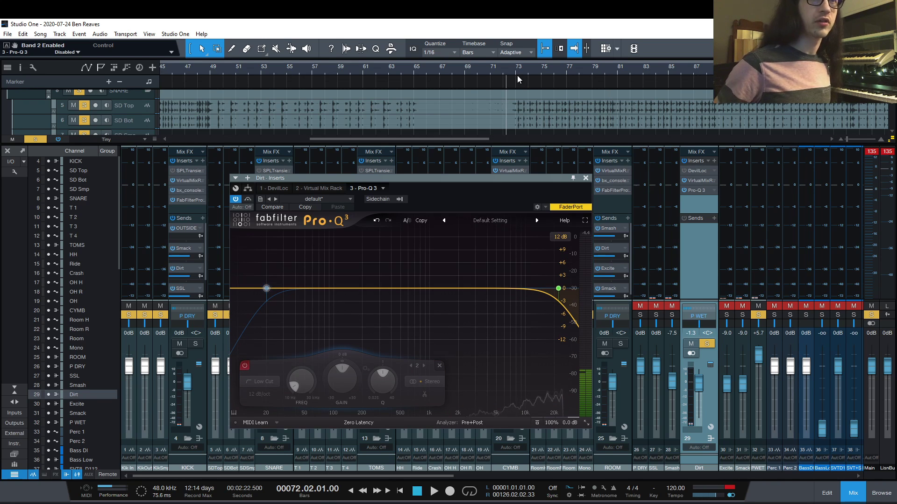
key("space")
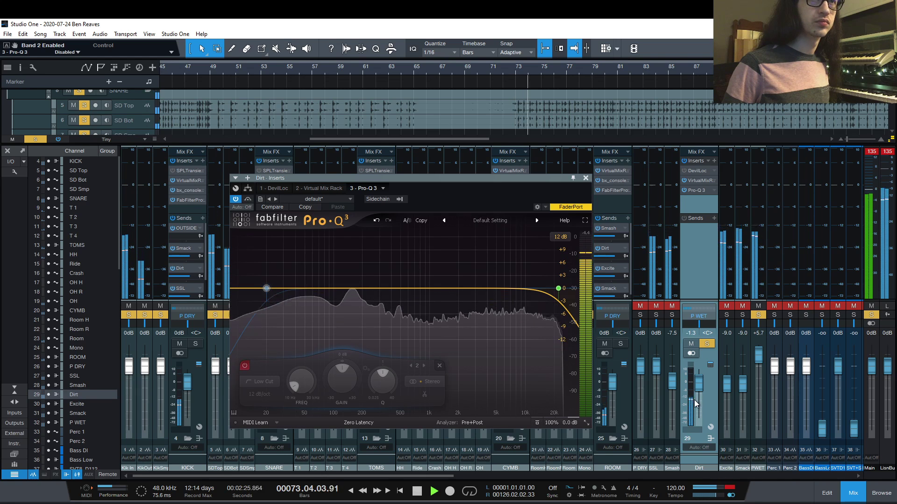
key("space")
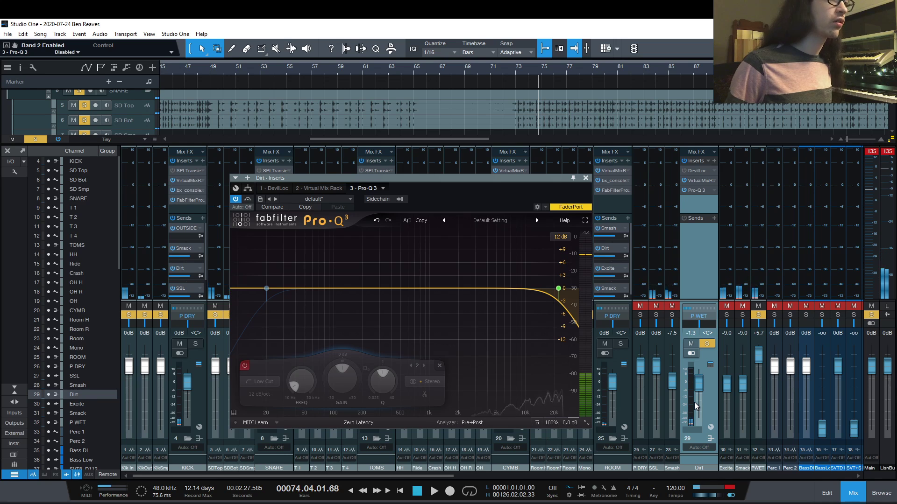
key("KP_0")
key("space")
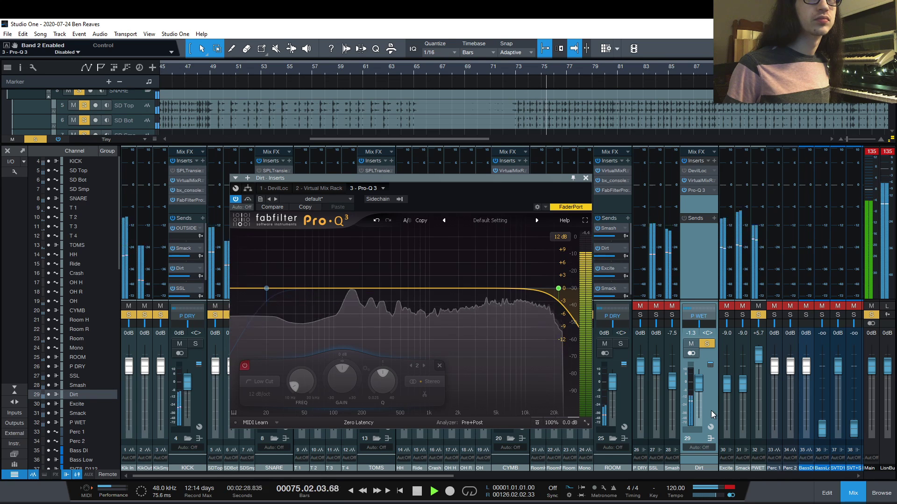
key("space")
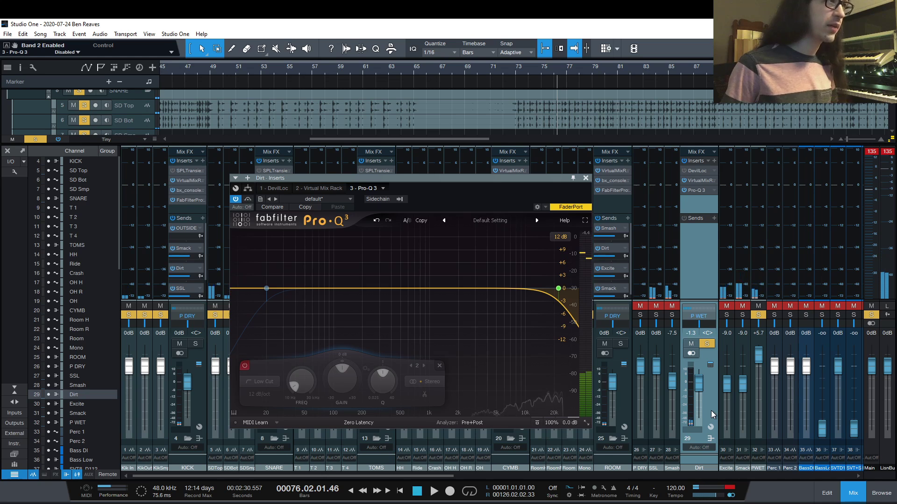
key("KP_0")
left_click(248, 361)
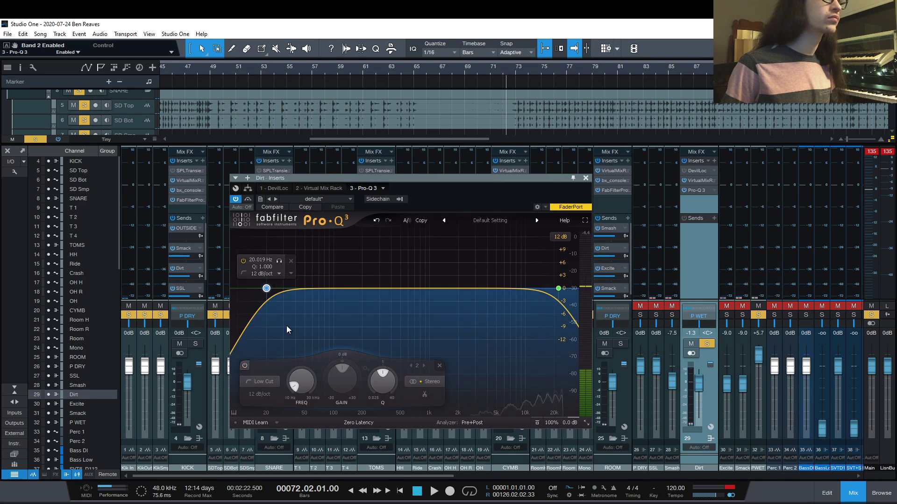
key("space")
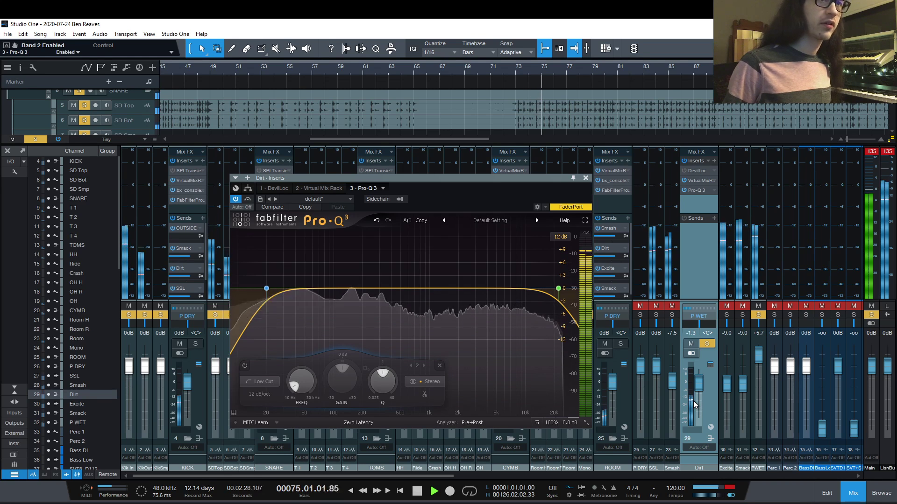
key("space")
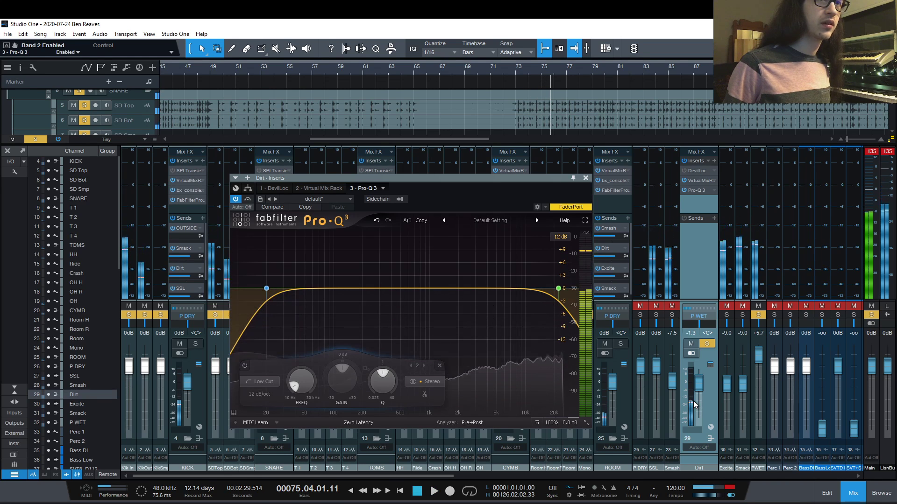
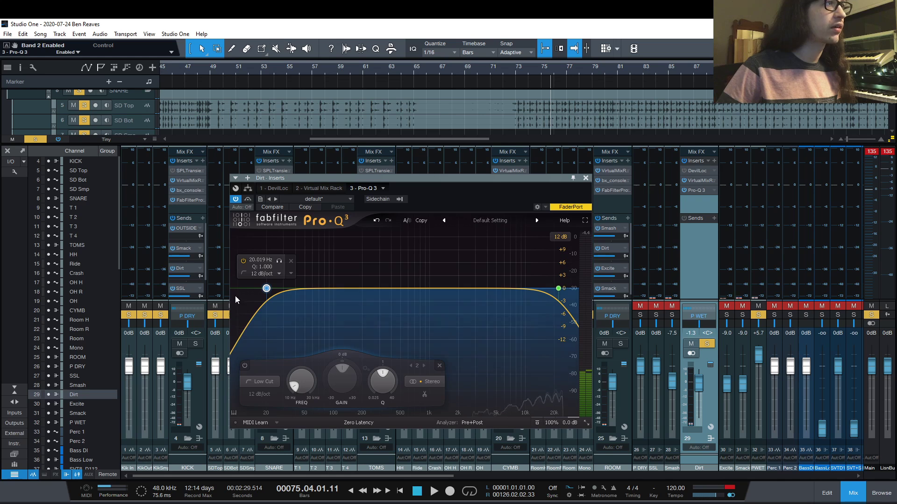
Solo and unsolo the 20.019 Hz Low Cut band, and delete it from Pro-Q 3.
left_click(280, 262)
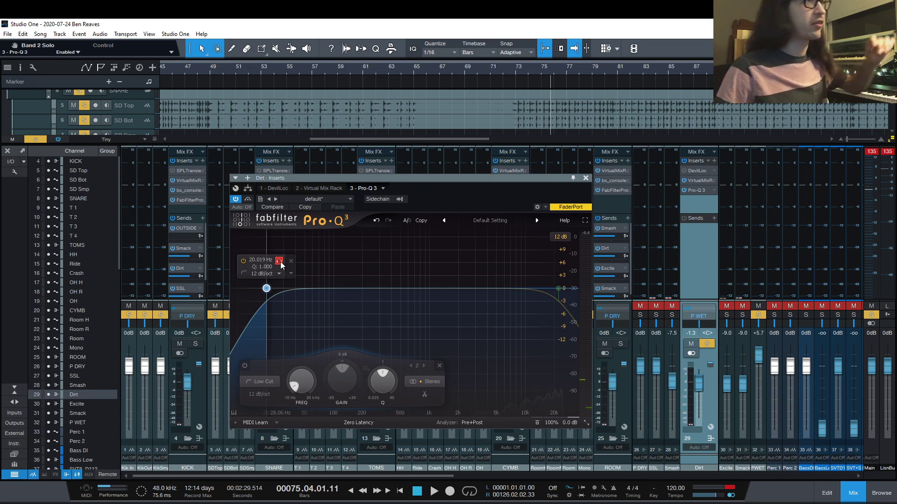
left_click(280, 262)
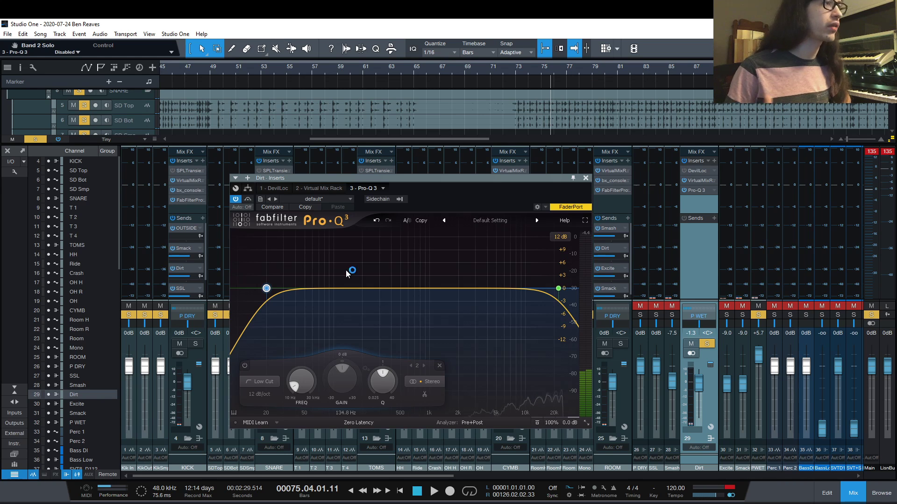
mouse_move(268, 279)
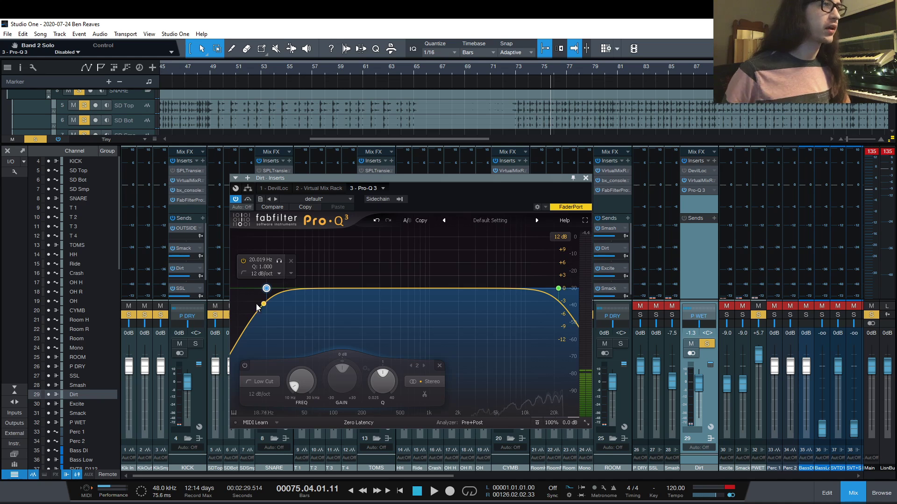
left_click(291, 261)
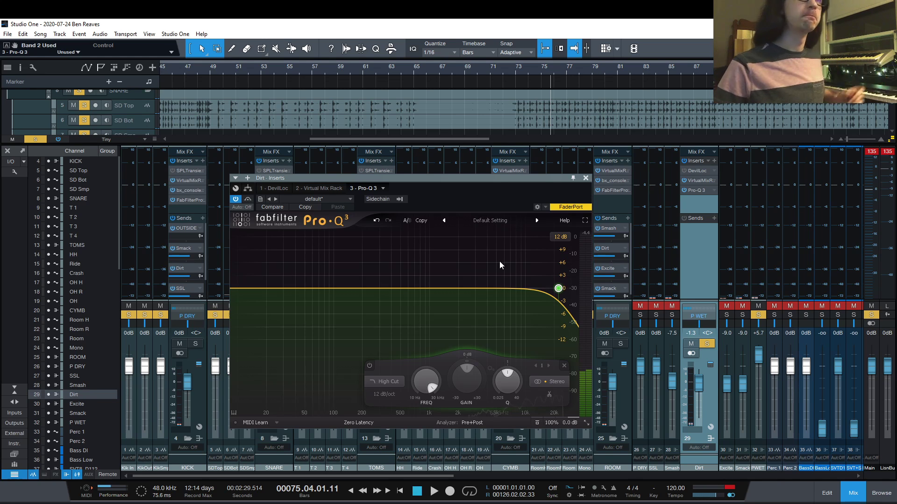
mouse_move(411, 286)
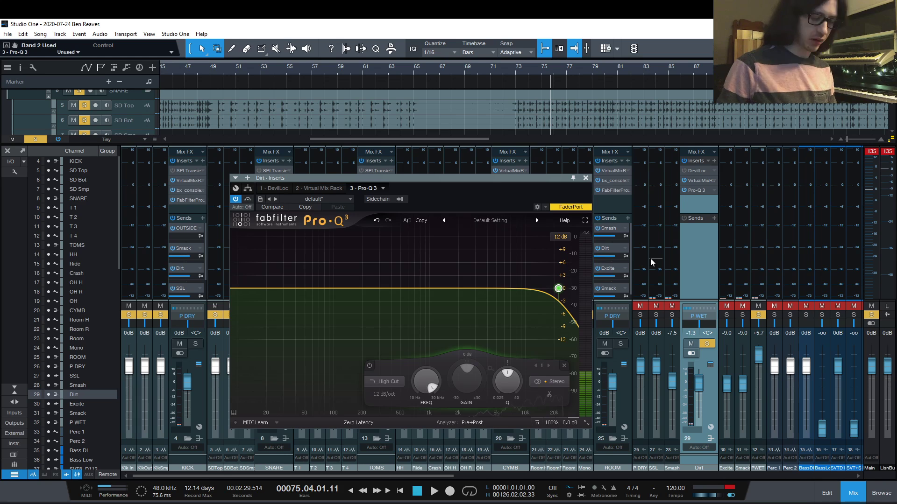
Audition the Dirt channel with DevilLoc enabled in place of Virtual Mix Rack, and lower the channel fader to -3.8 dB.
key("space")
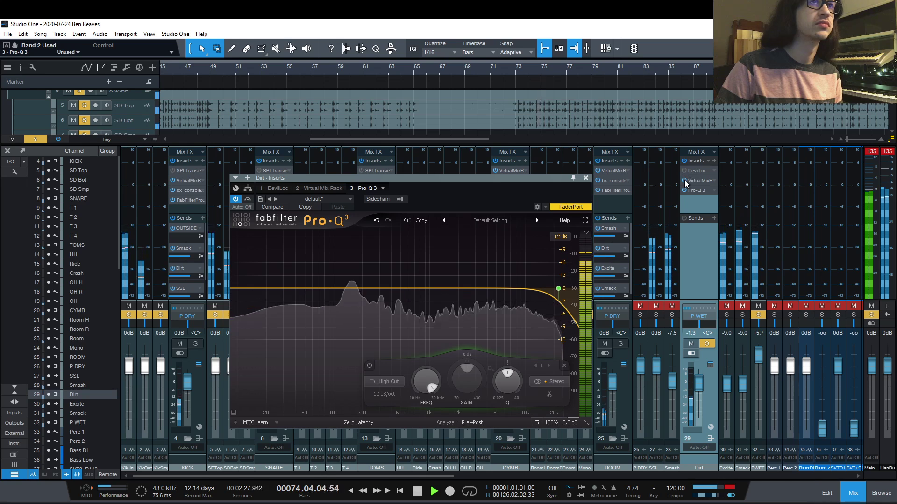
key("space")
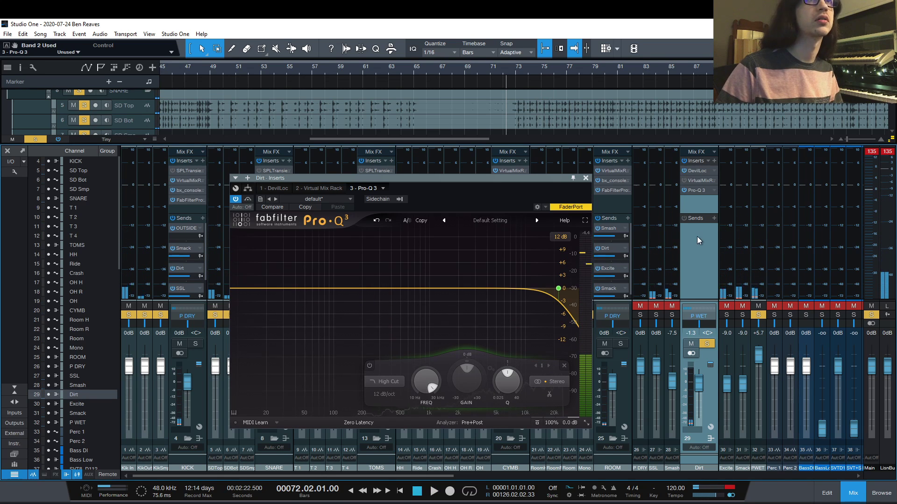
key("space")
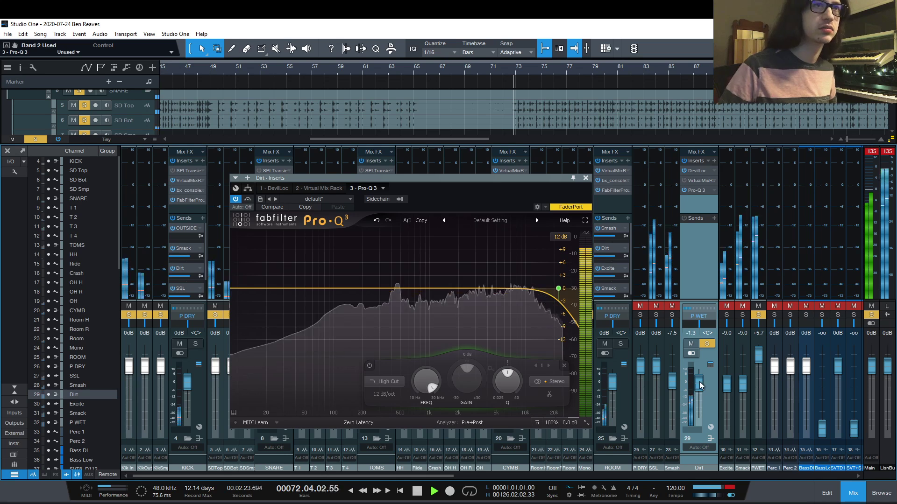
scroll(699, 382, "down", 3)
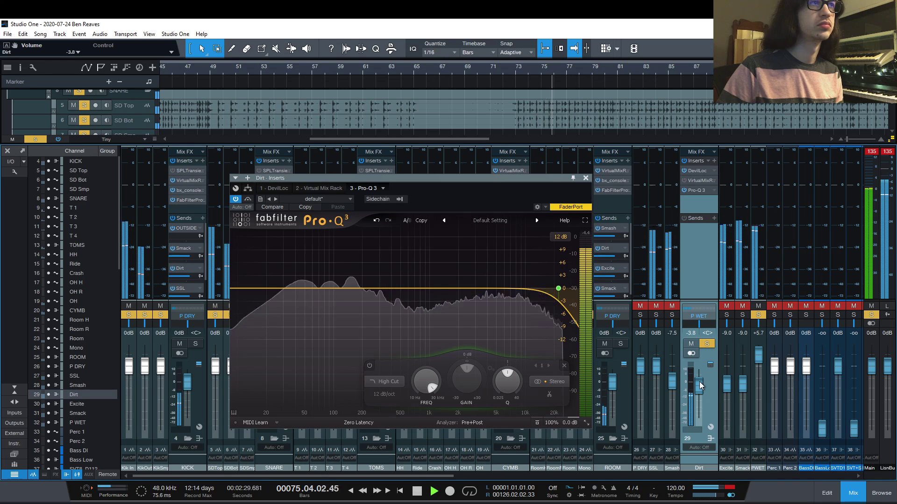
Open DevilLoc on the Dirt channel and adjust its Crush to 0.0 and then 0.6 while listening to playback.
left_click(700, 171)
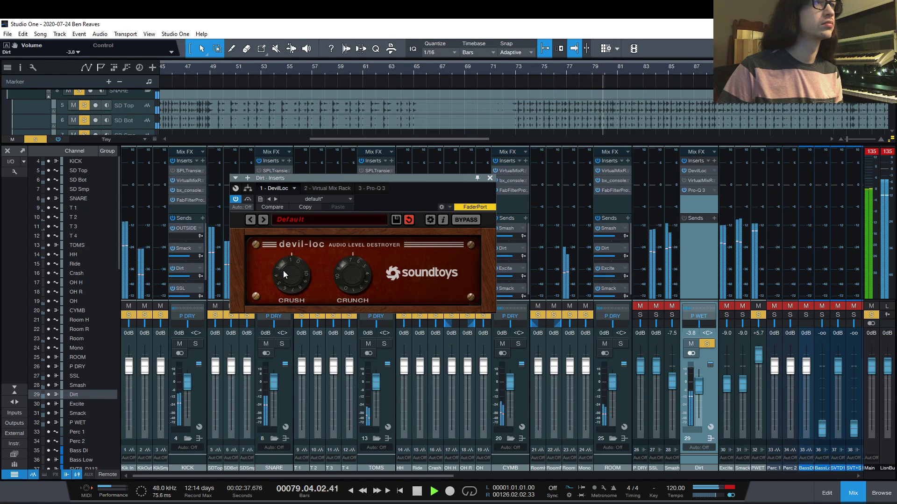
left_click_drag(284, 270, 284, 289)
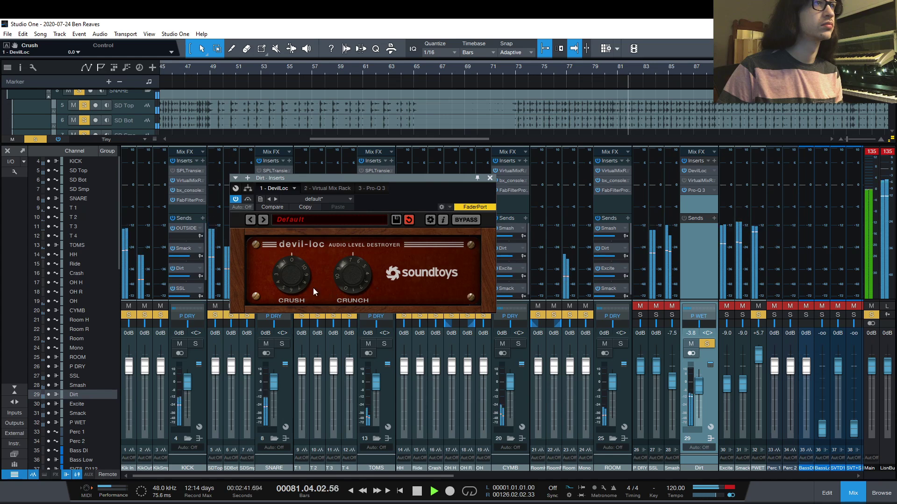
mouse_move(296, 272)
left_mouse_down()
mouse_move(297, 265)
mouse_move(294, 280)
left_mouse_up()
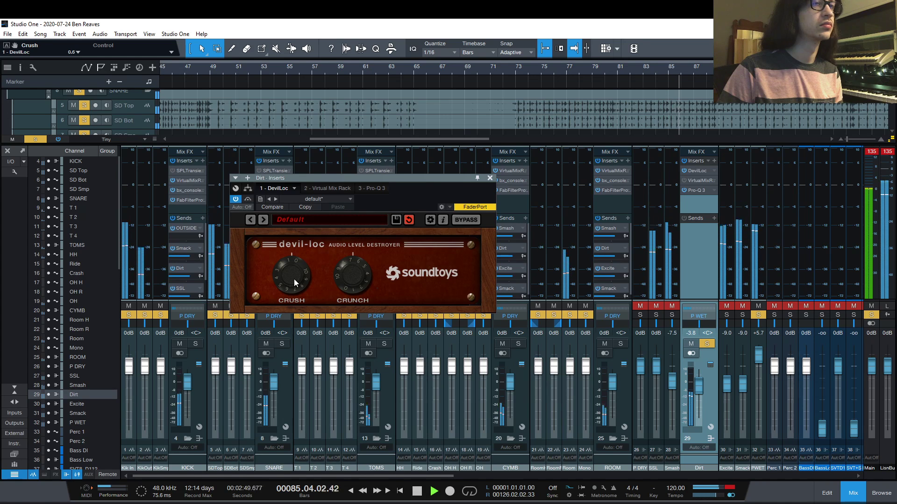
key("space")
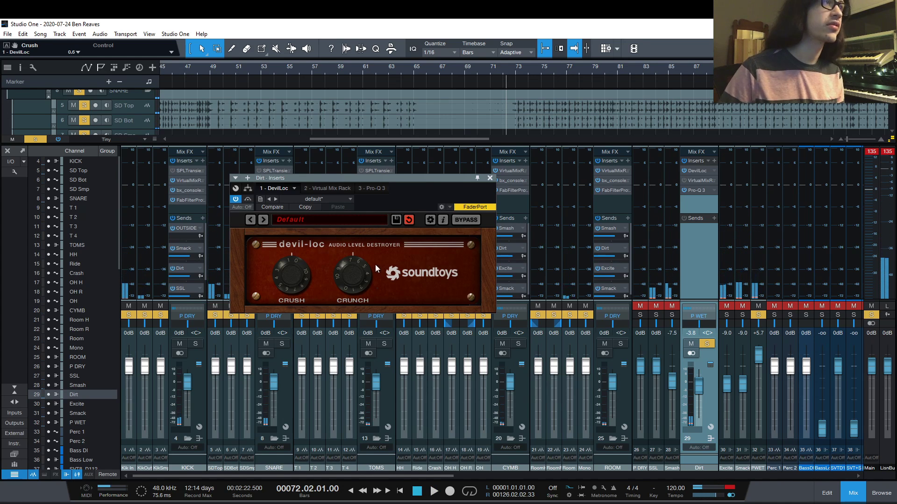
Disable DevilLoc on the Dirt channel, re-enable Virtual Mix Rack, close the plug-in window and play the drums.
left_click(685, 171)
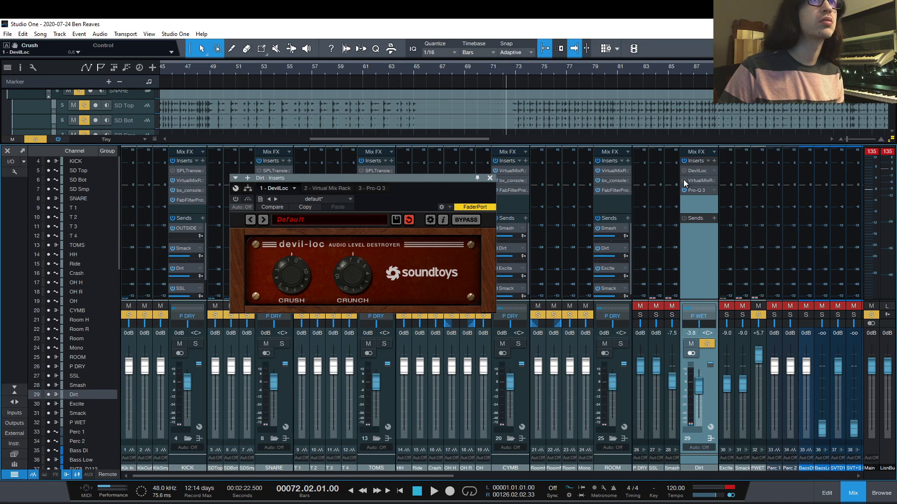
left_click(489, 179)
key("space")
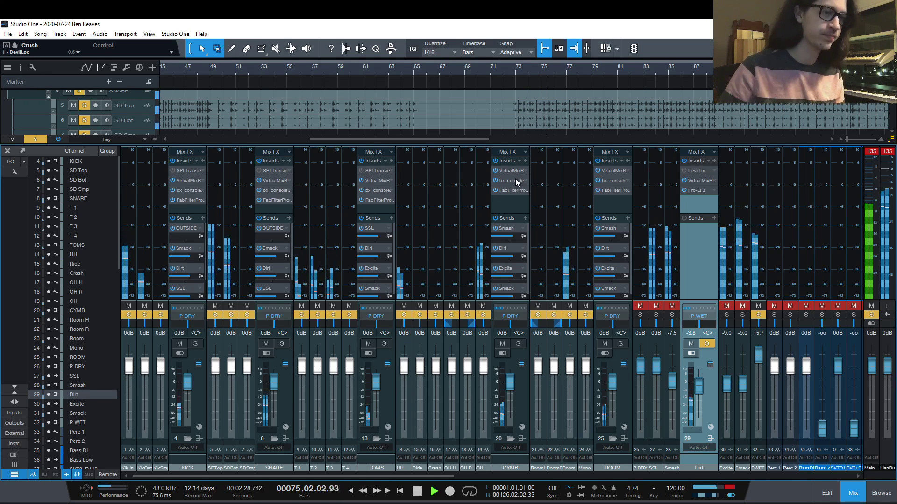
Open the Dirt channel's Pro-Q 3 and try the High Cut at 4529.4 Hz during playback.
left_click(697, 191)
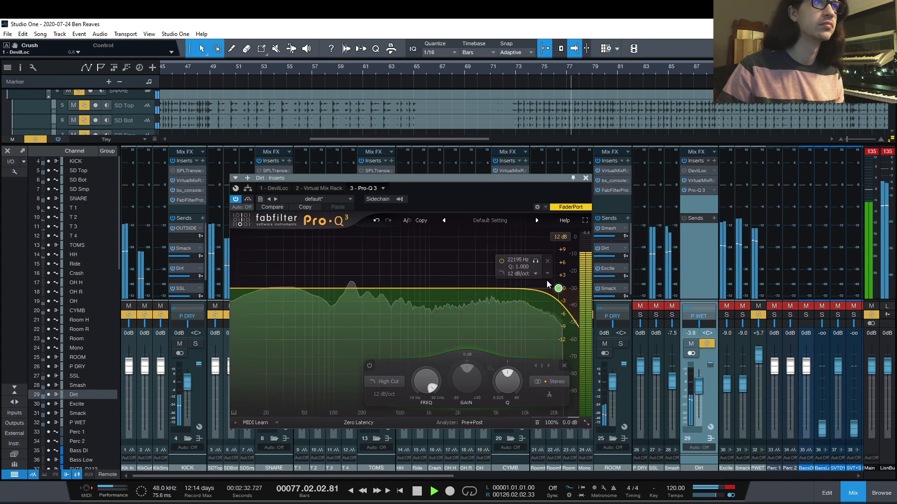
mouse_move(418, 378)
left_click_drag(417, 377, 402, 380)
key("space")
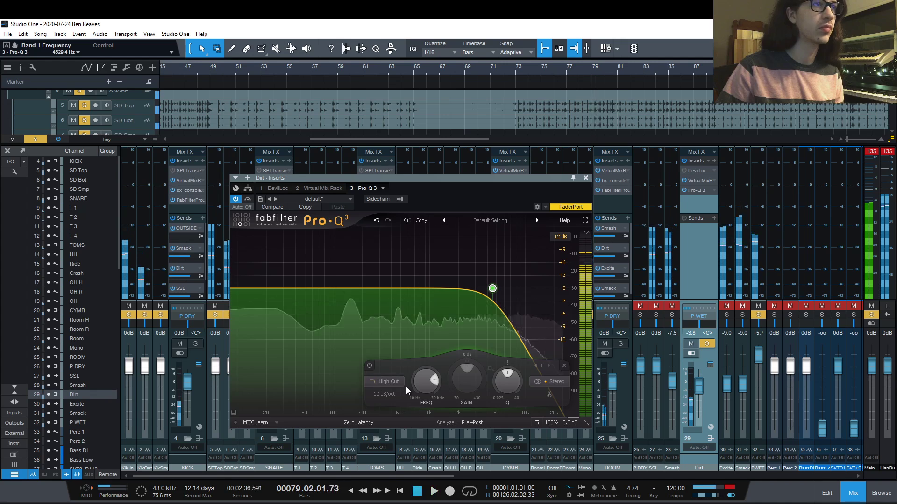
Set the High Cut band's slope to 6 dB/oct and its frequency to 30000 Hz, and play briefly to audition it.
left_click_drag(390, 398, 393, 405)
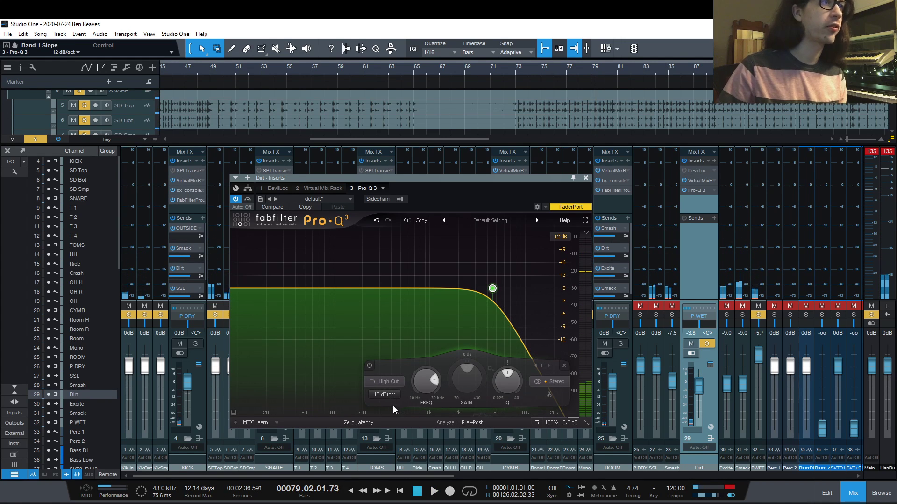
mouse_move(419, 387)
scroll(419, 388, "up", 5)
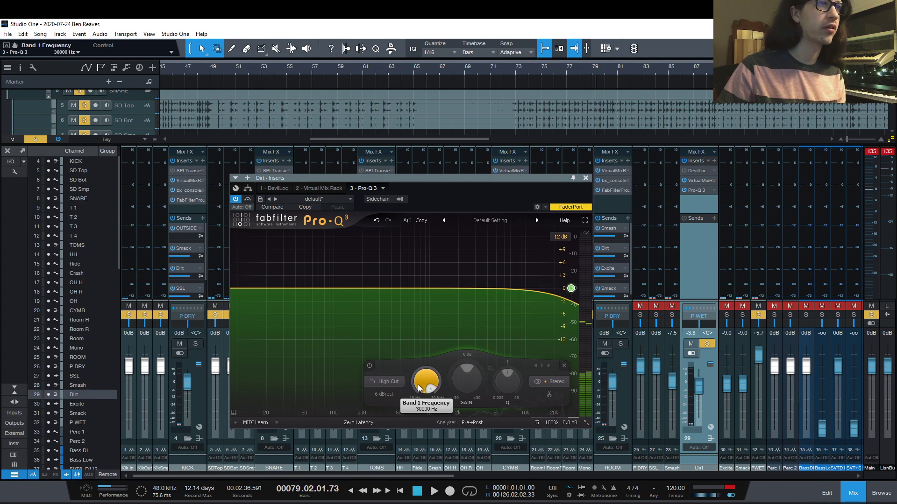
key("space")
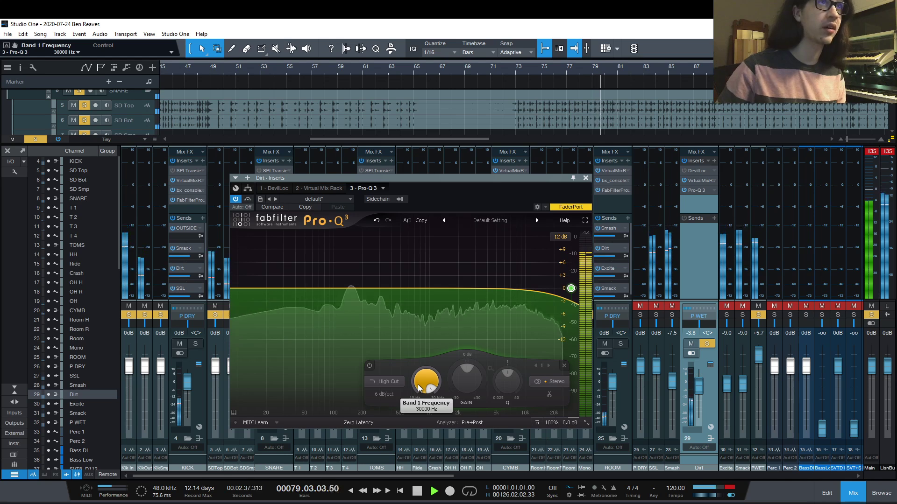
key("space")
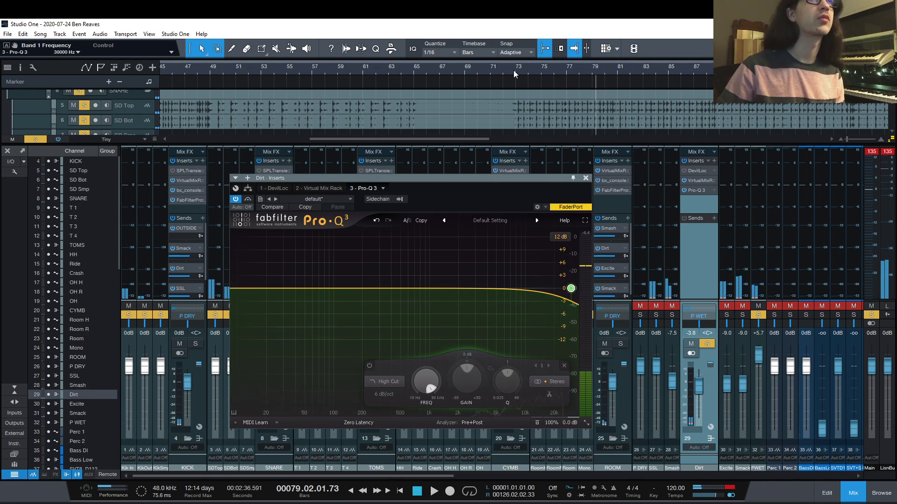
Play from about bar 73 and gradually lower the High Cut frequency to 7993.2 Hz.
left_click(513, 70)
key("space")
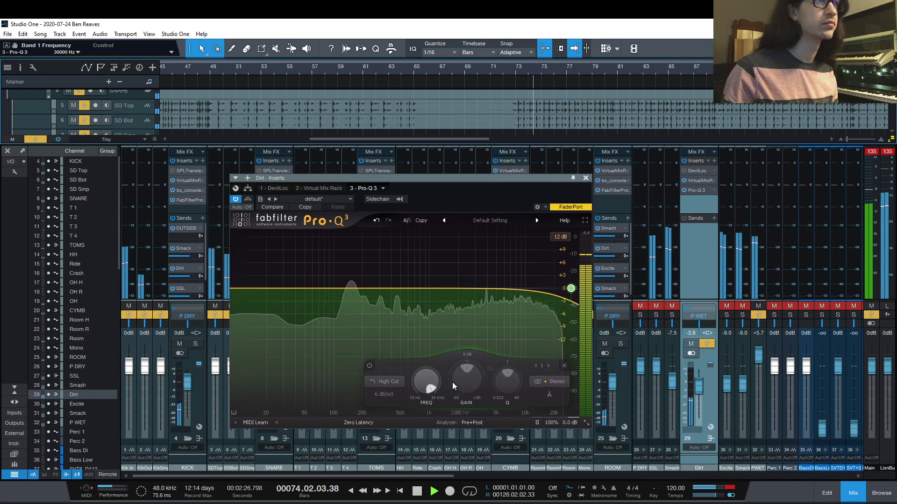
scroll(430, 380, "down", 1)
scroll(430, 381, "down", 10)
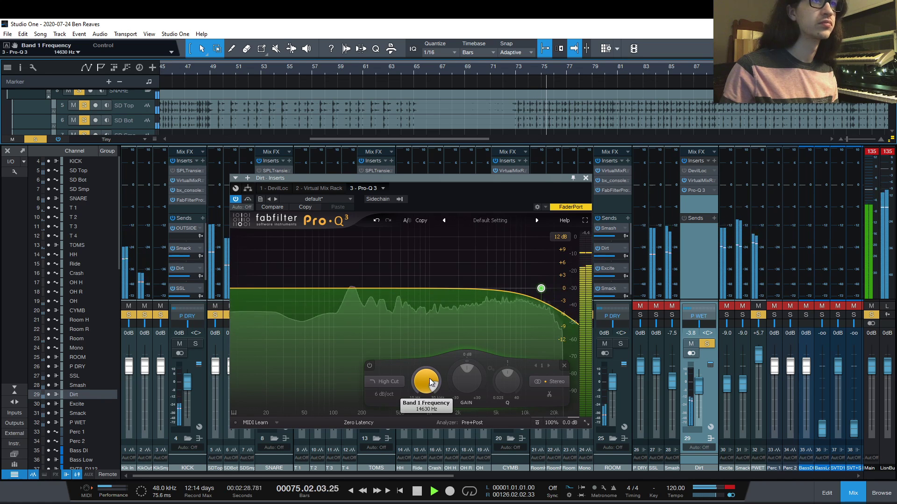
scroll(430, 382, "down", 3)
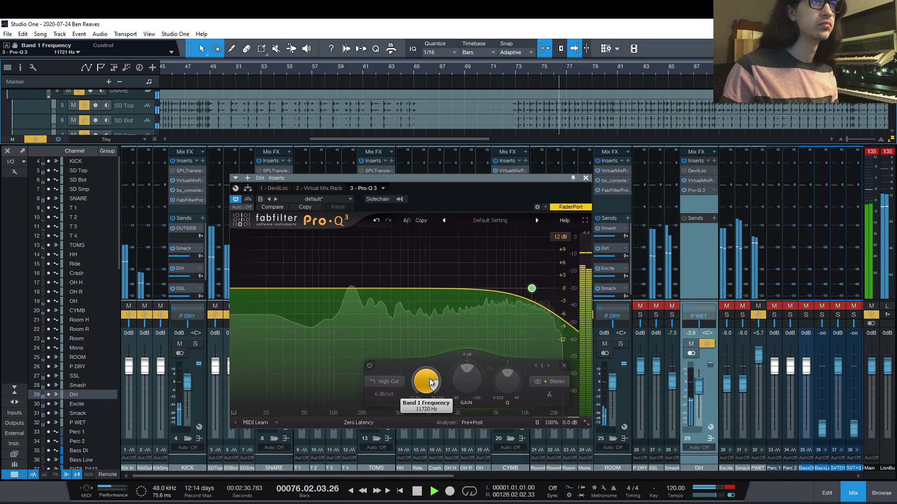
scroll(430, 382, "down", 3)
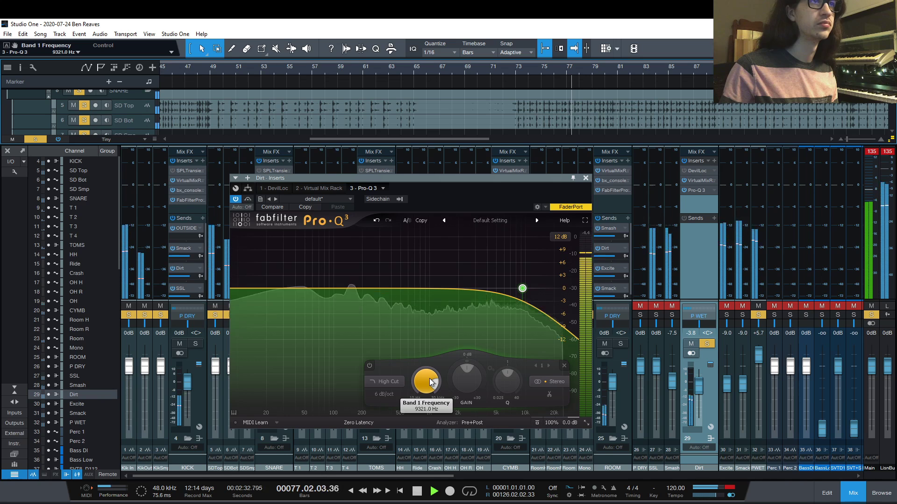
scroll(430, 382, "down", 1)
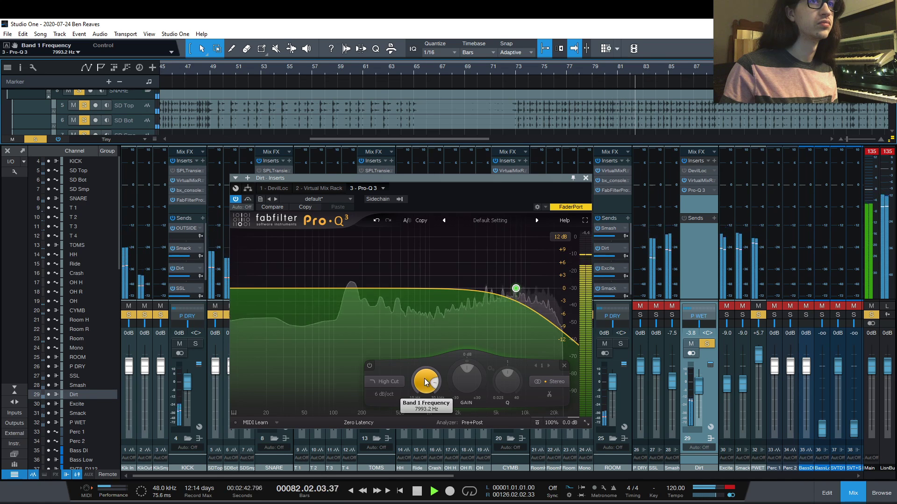
Compare the Dirt channel with the High Cut band disabled and enabled during playback, leave it enabled and close Pro-Q 3.
mouse_move(516, 288)
left_click(492, 260)
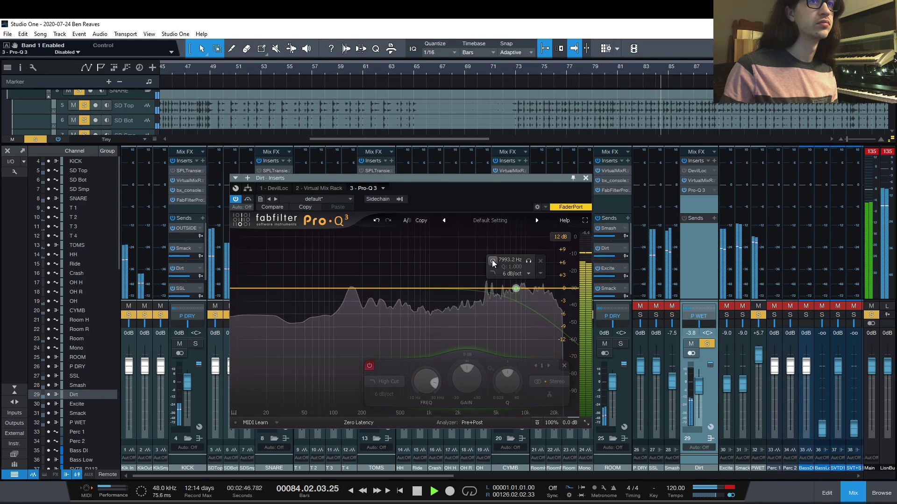
left_click(492, 260)
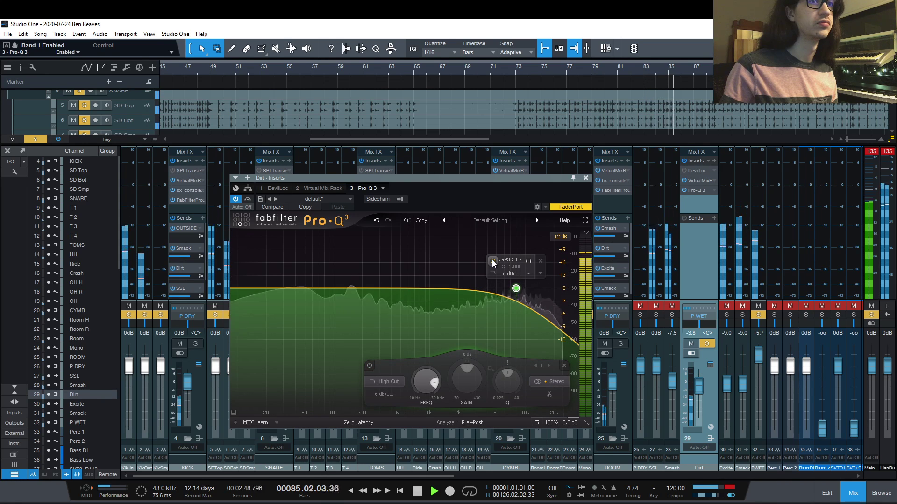
left_click(491, 260)
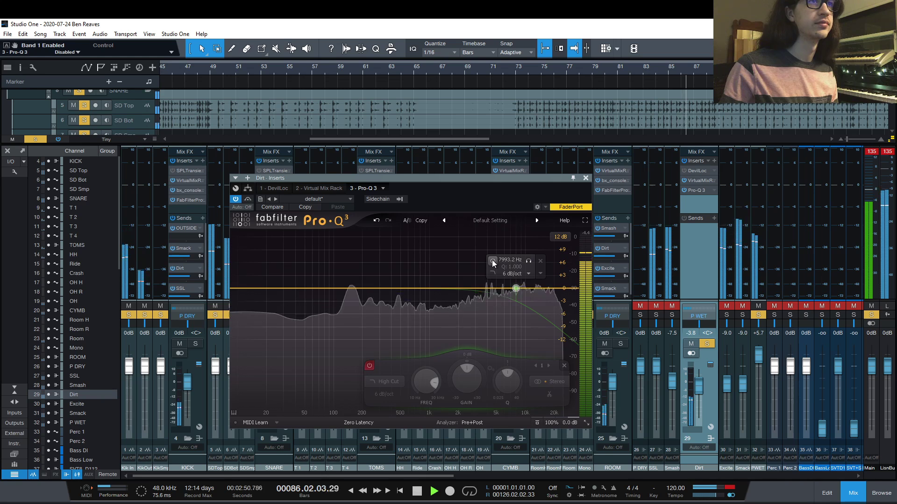
left_click(492, 260)
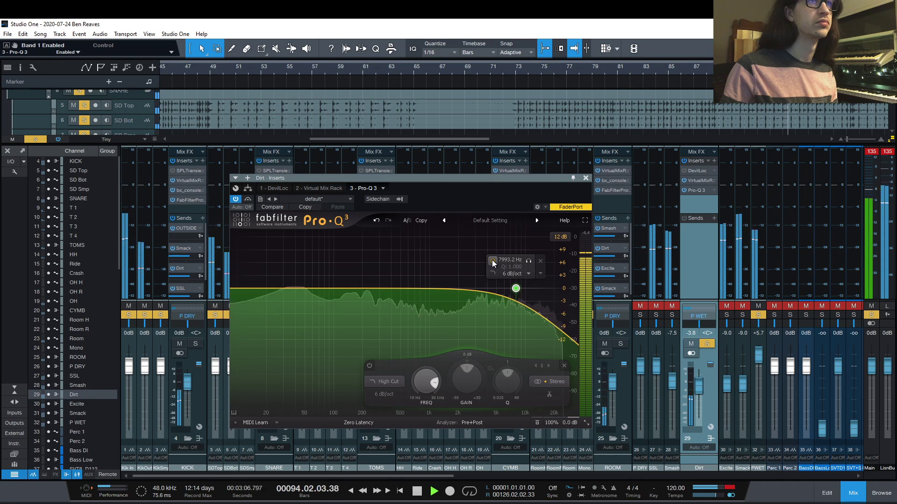
key("space")
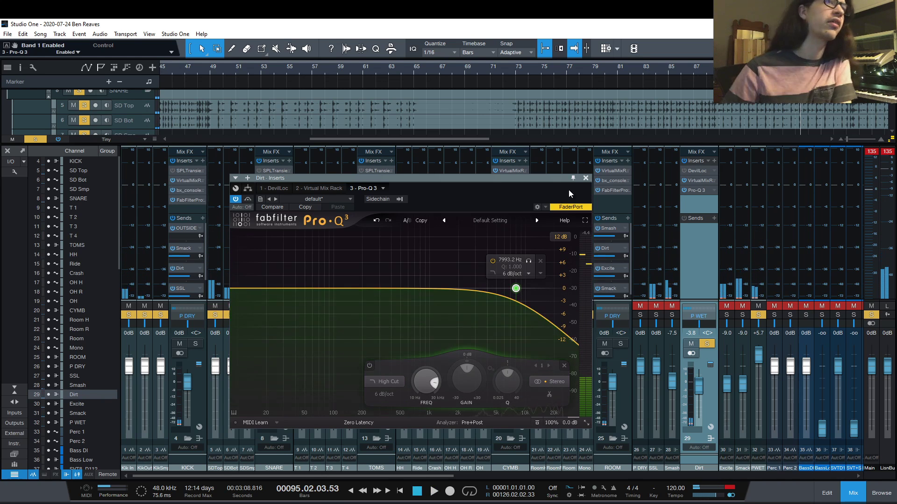
left_click(586, 178)
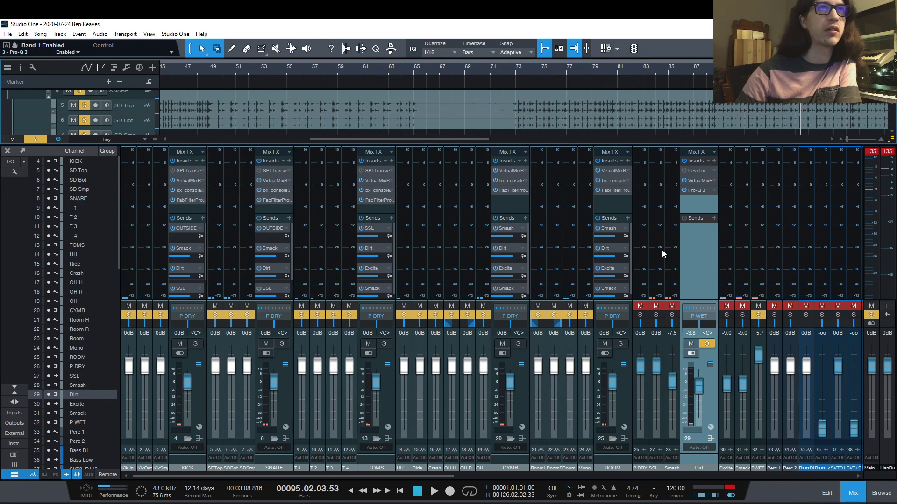
Select the Smash channel in the mixer and review the Dirt channel's Pro-Q 3 High Cut curve.
left_click_drag(396, 477, 530, 461)
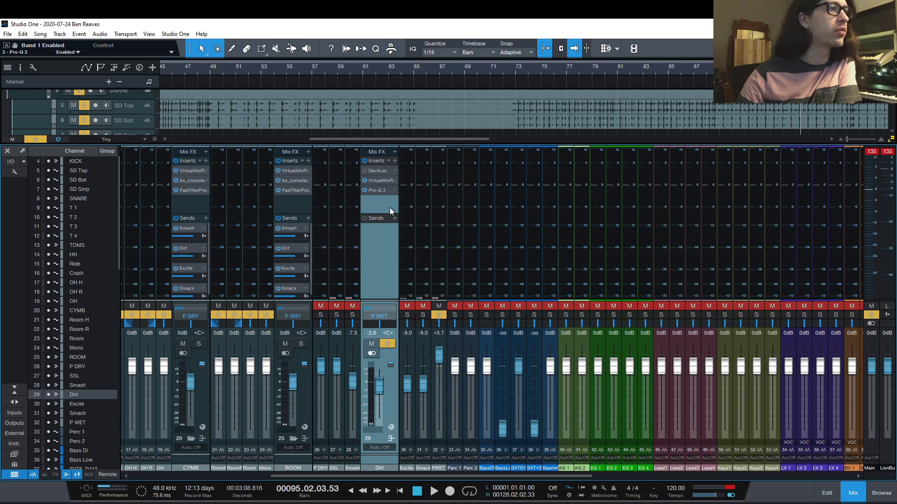
left_click(354, 255)
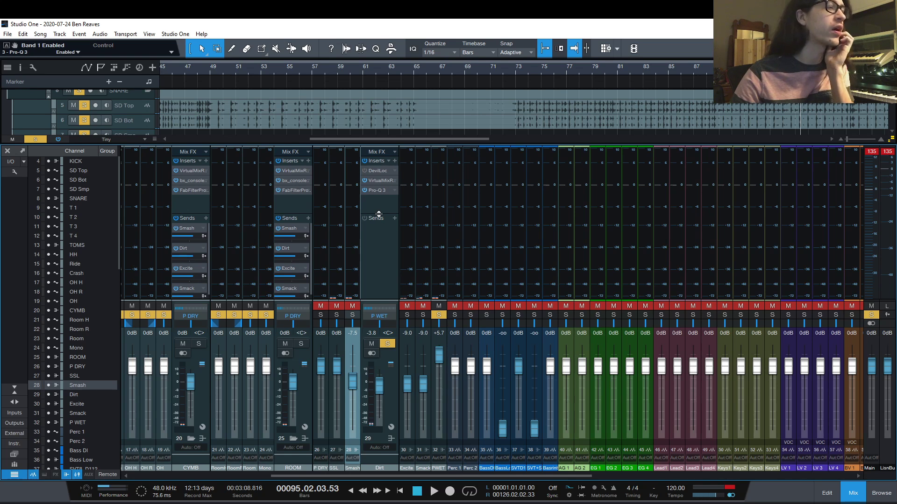
left_click(378, 190)
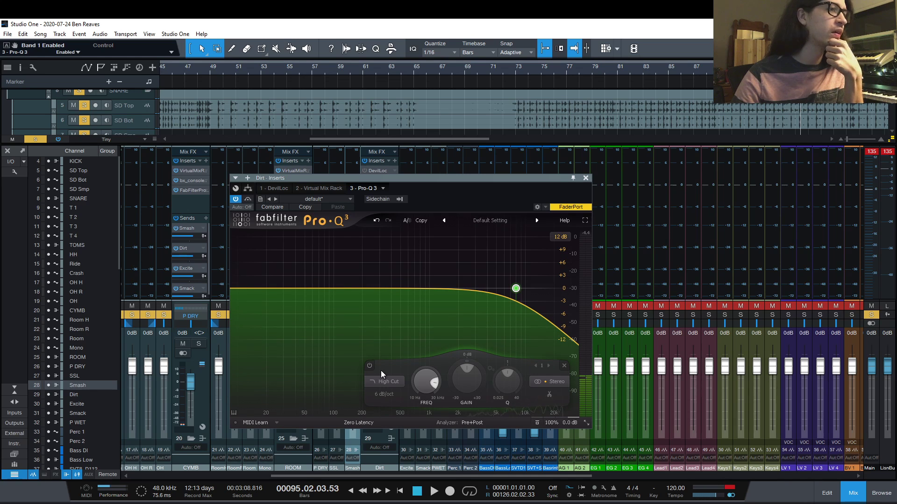
left_click(586, 178)
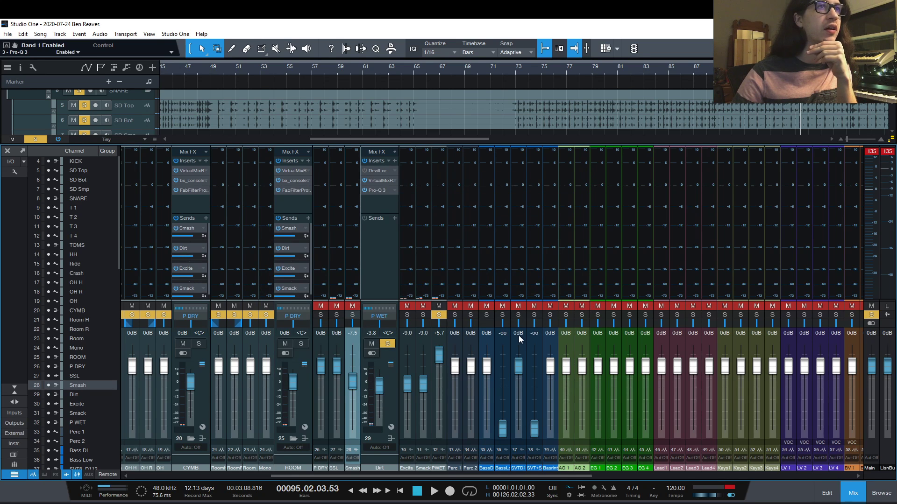
Open Pro-Q 3 on the Bass Low channel, try Natural Phase, and set its processing to Linear Phase with High resolution.
left_click(502, 252)
left_click(511, 171)
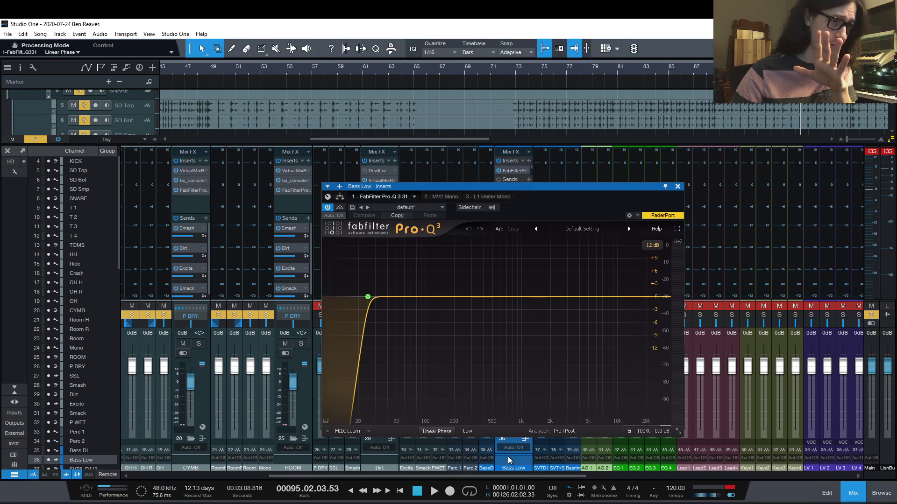
left_click(470, 451)
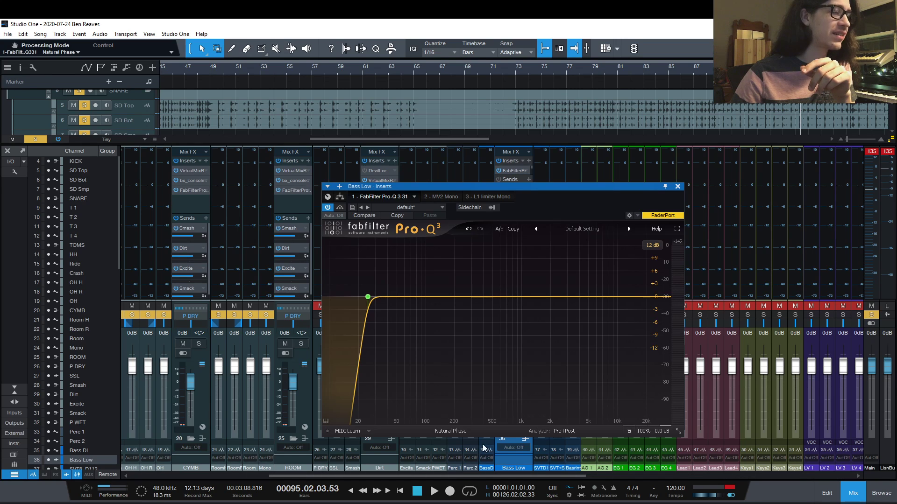
left_click(463, 462)
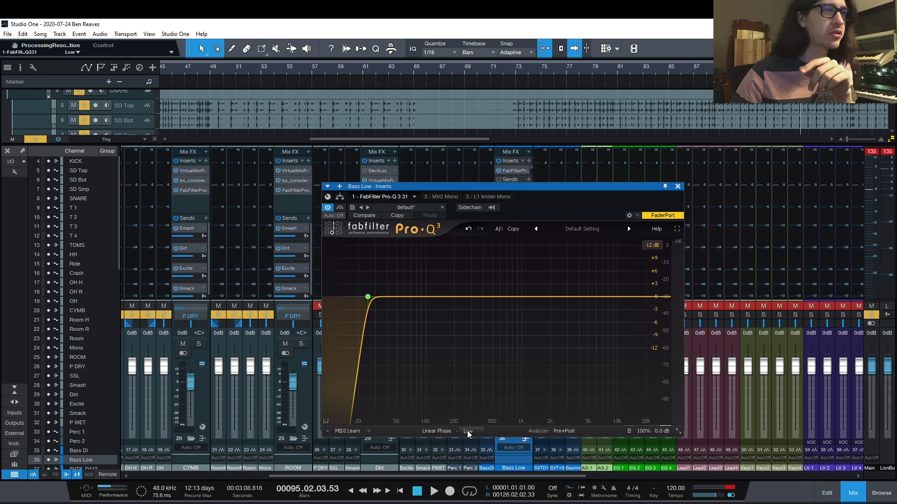
left_click(467, 431)
left_click(474, 468)
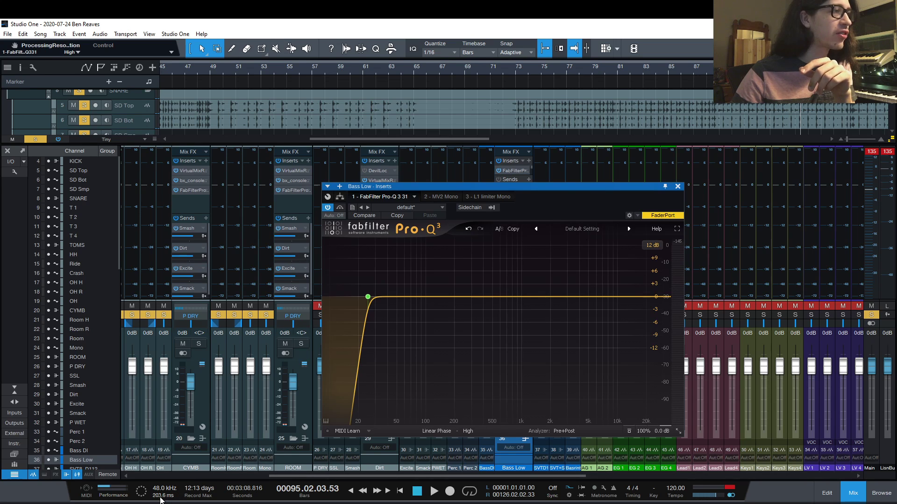
Set the Bass Low Pro-Q 3 resolution to Low, compare Zero Latency with Linear Phase, leave it on Linear Phase and close it.
left_click(467, 431)
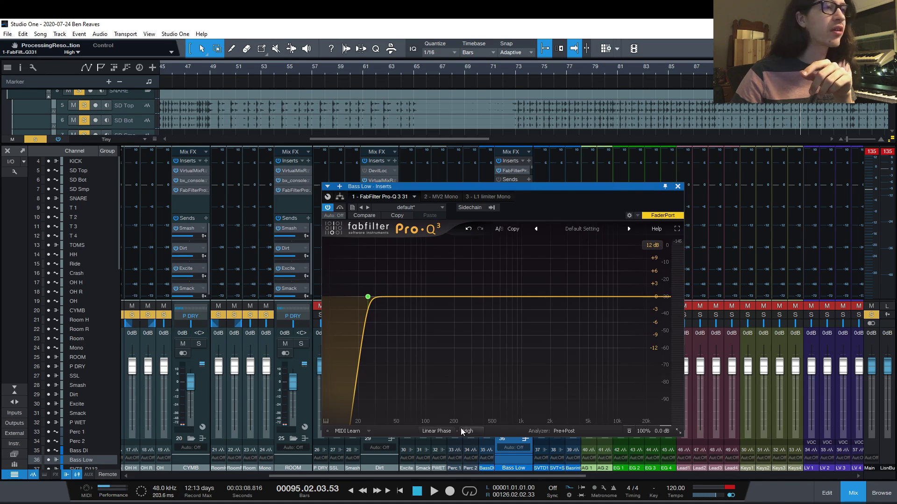
left_click(469, 441)
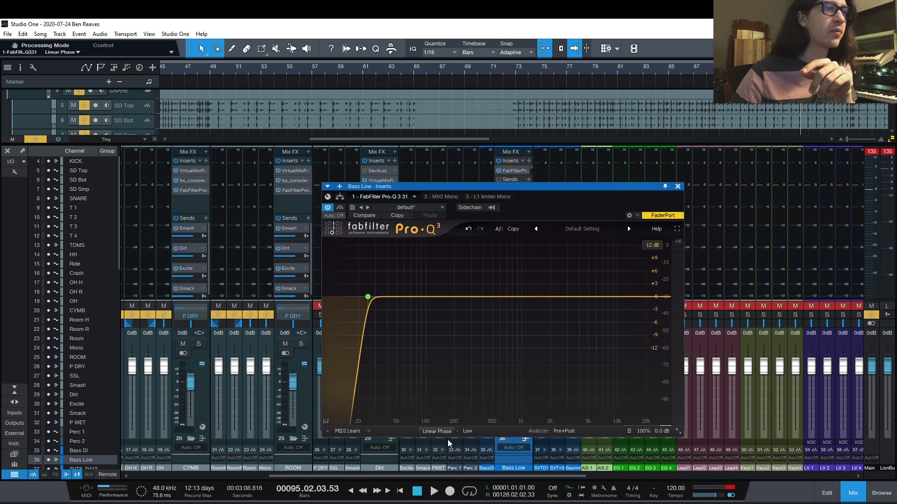
left_click(447, 440)
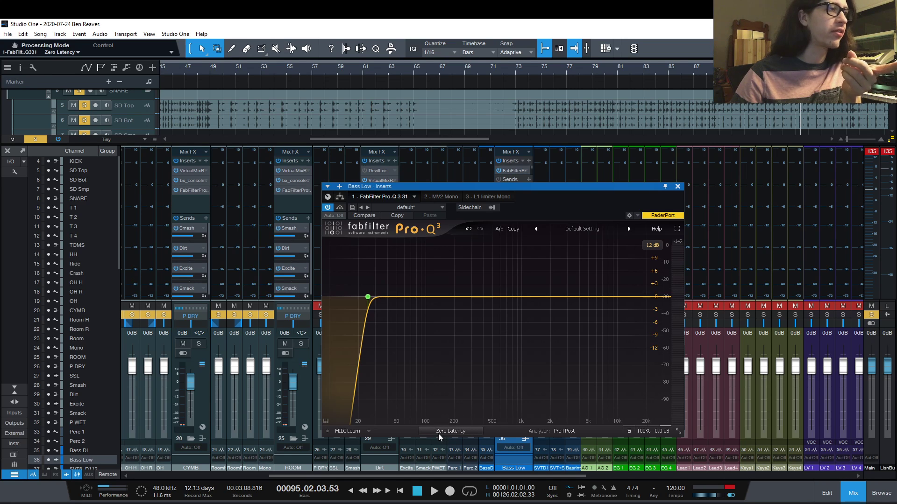
left_click(439, 431)
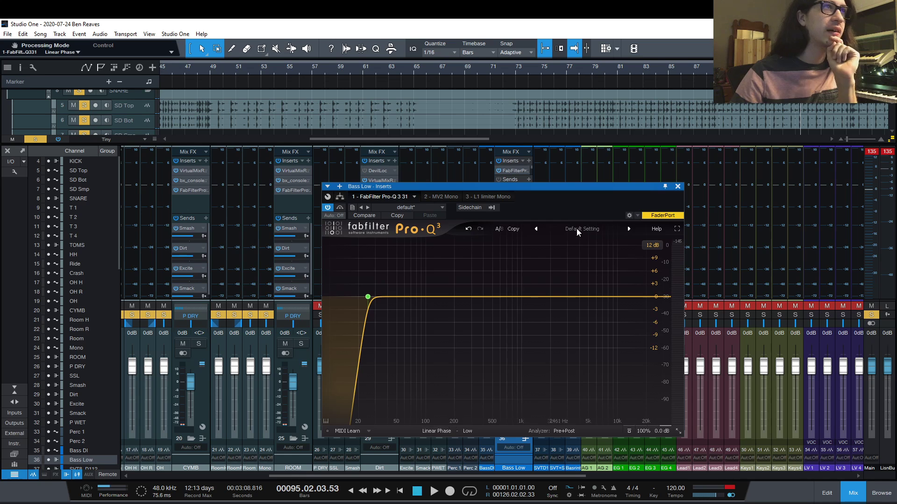
left_click(678, 187)
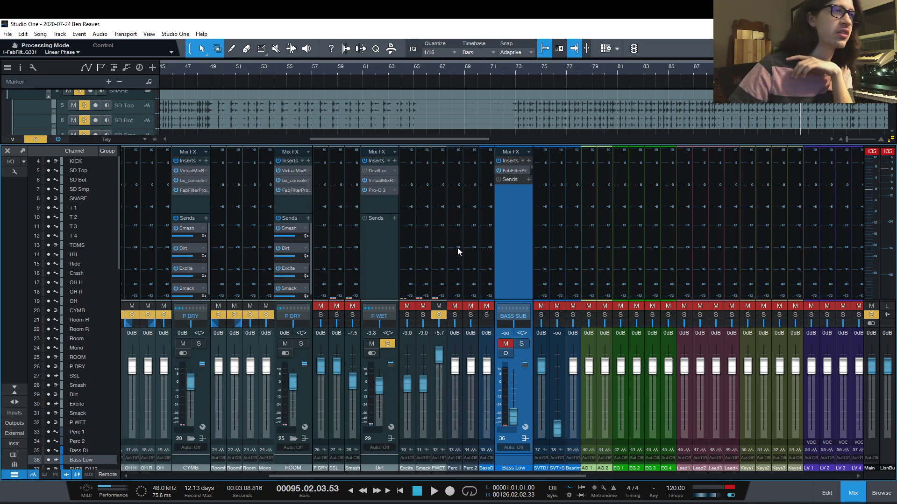
Collapse the Bass Low channel, review its Pro-Q 3 and MV2 Mono inserts, and close the plug-in window.
double_click(503, 267)
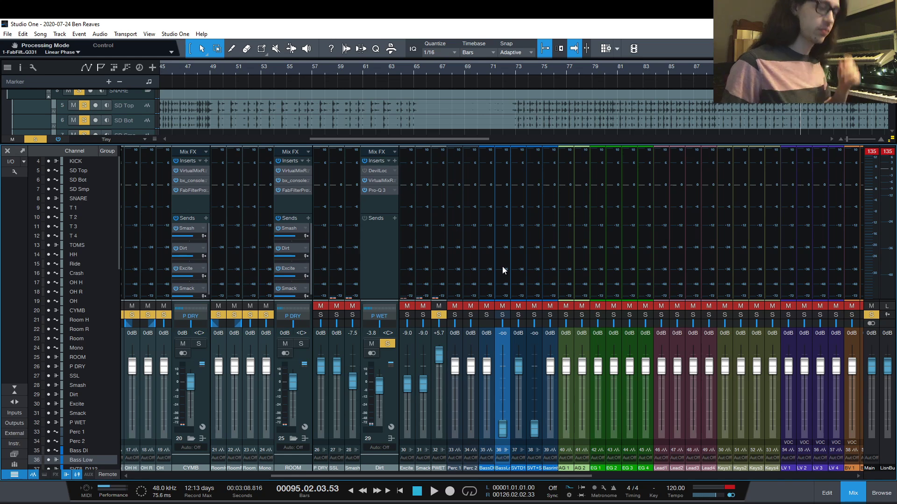
double_click(502, 266)
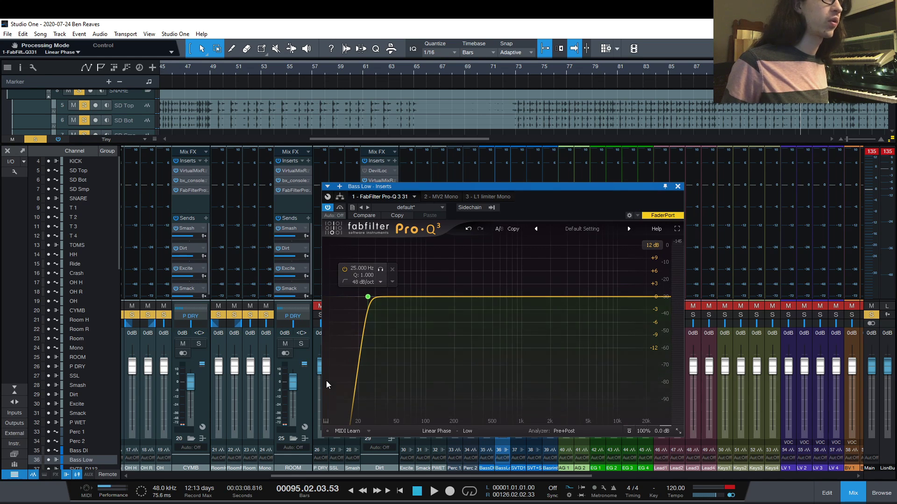
left_click(443, 197)
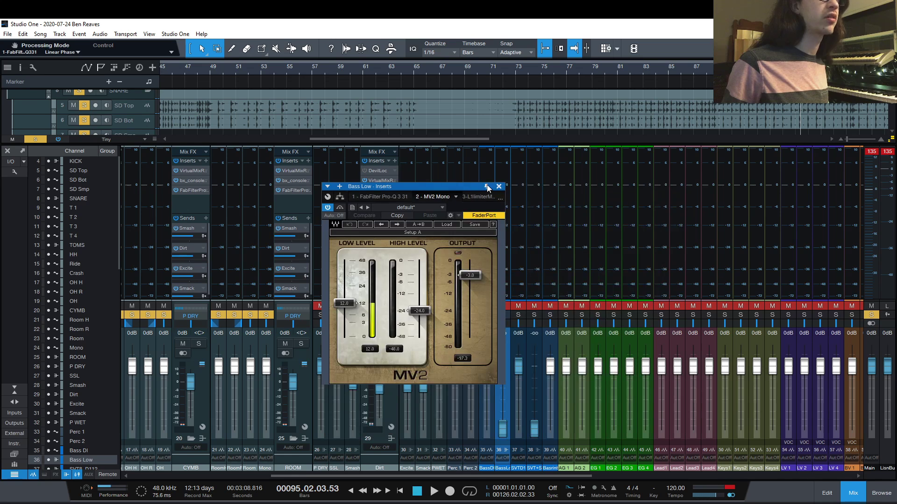
left_click(397, 198)
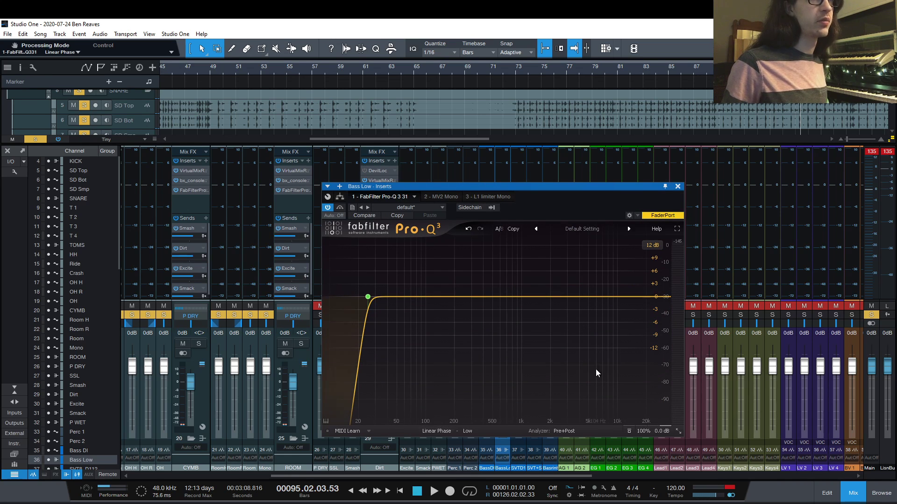
left_click(678, 186)
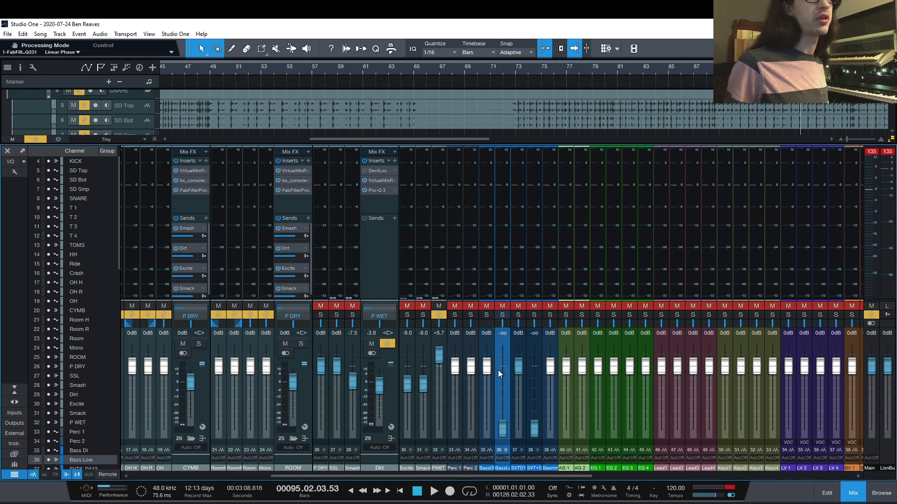
Select the SVT8 D112 and Bass Print channels in turn, and expand the Dirt channel in the mixer.
left_click(520, 277)
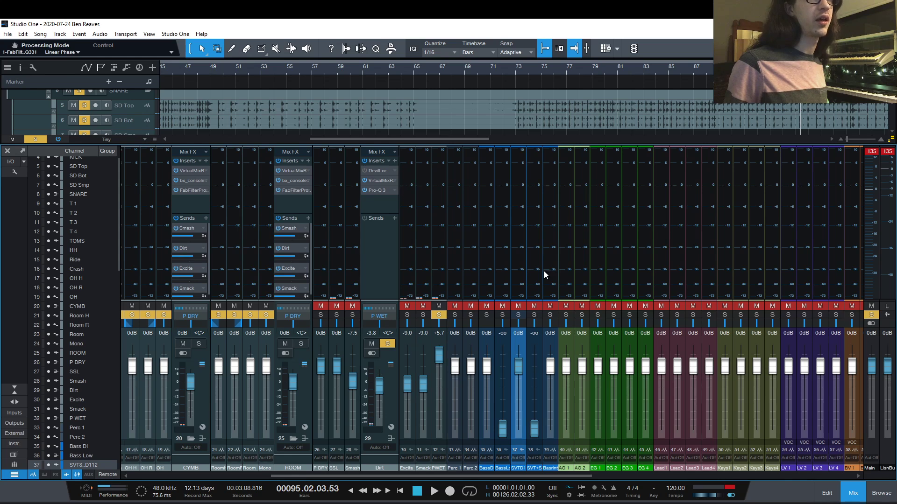
left_click(545, 272)
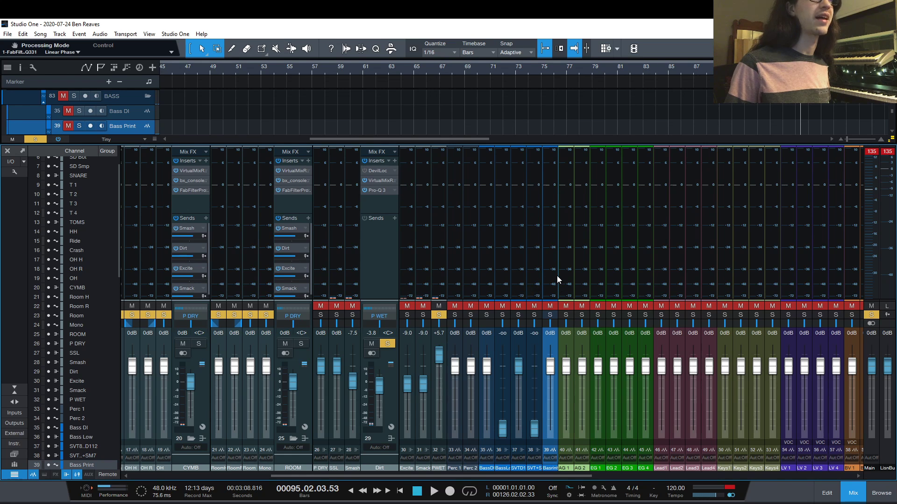
left_click_drag(411, 477, 376, 469)
left_click(454, 237)
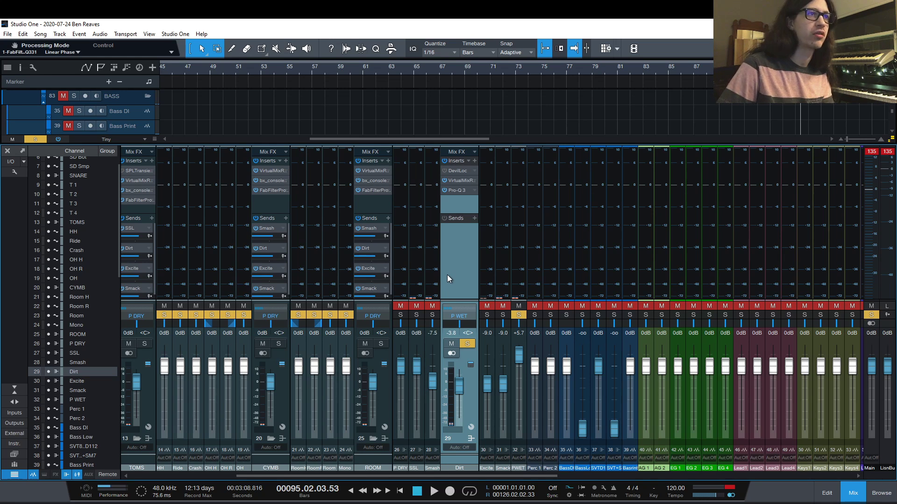
Try bx_console Focusrite SC as an insert on the Dirt channel, raising its HF frequency and setting its LF frequency to 56 Hz.
left_click(474, 161)
left_click(530, 226)
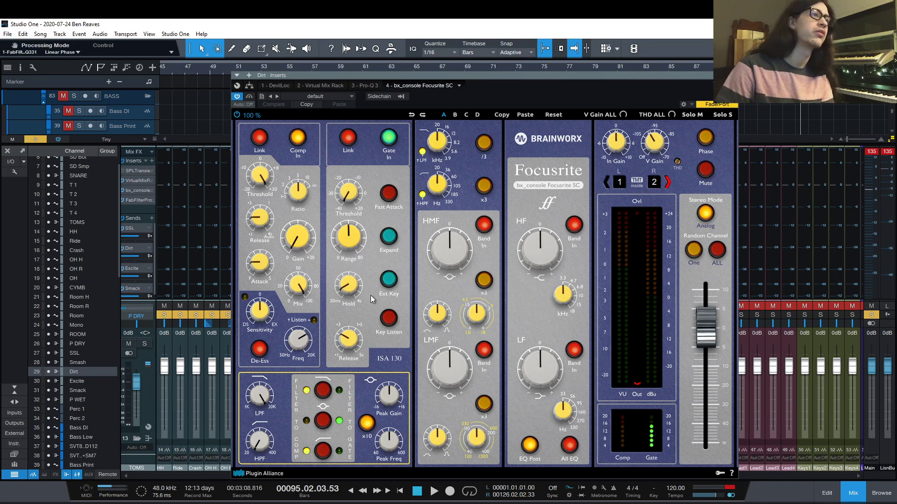
left_click_drag(564, 310, 565, 274)
mouse_move(563, 390)
left_mouse_down()
mouse_move(563, 401)
mouse_move(562, 376)
mouse_move(563, 418)
mouse_move(564, 405)
left_mouse_up()
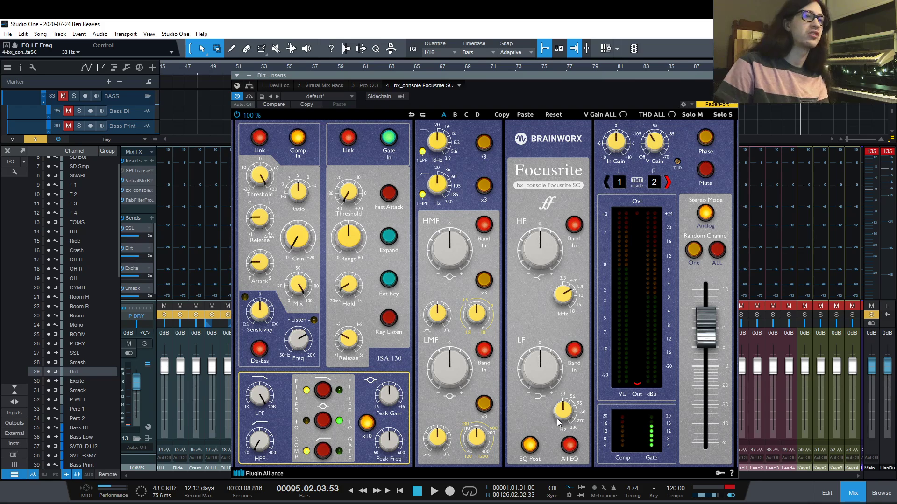
left_click_drag(559, 421, 564, 401)
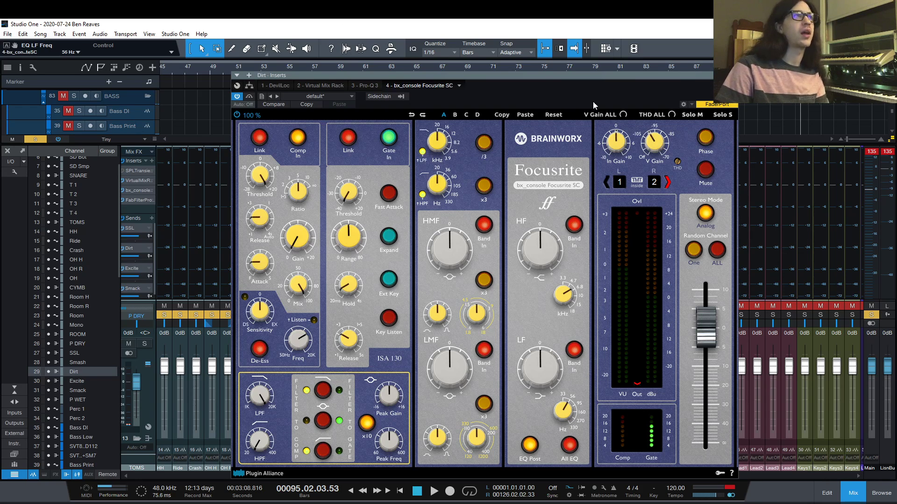
Remove the bx_console Focusrite SC insert from the Dirt channel.
left_click(460, 86)
left_click(433, 140)
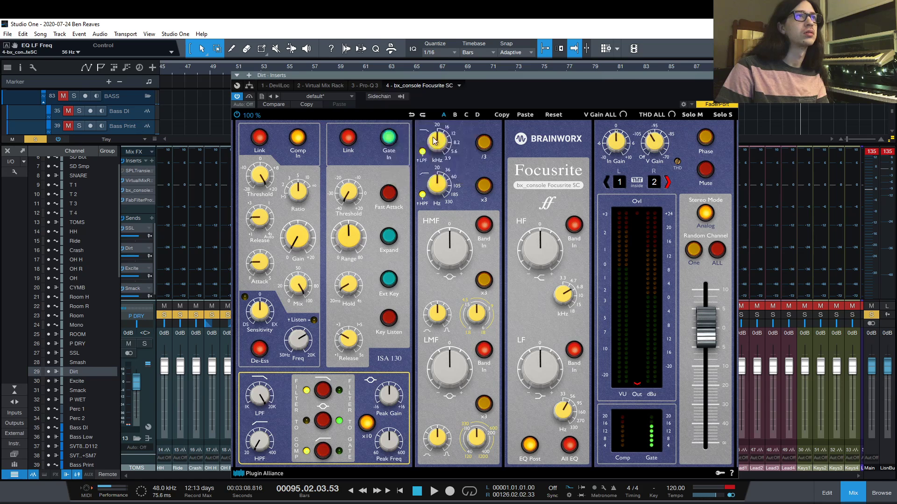
left_click(587, 75)
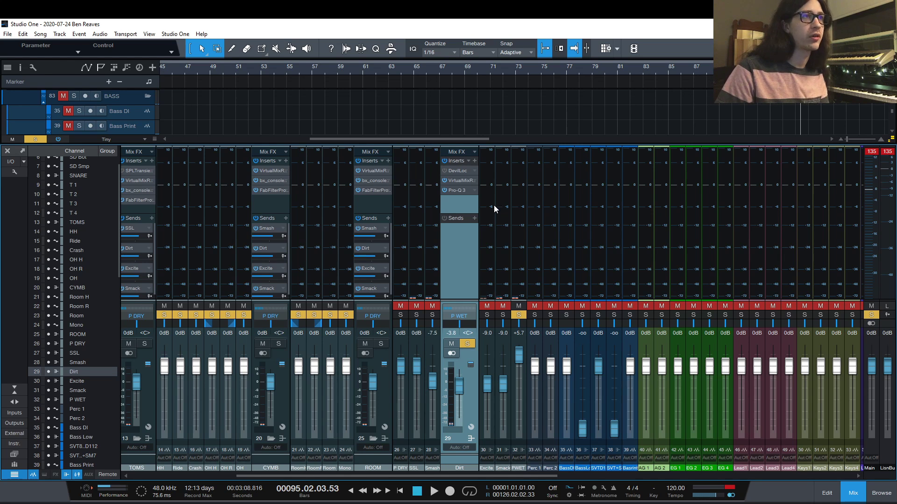
Review the High Cut band in the Dirt channel's Pro-Q 3 and close the plug-in.
left_click(460, 190)
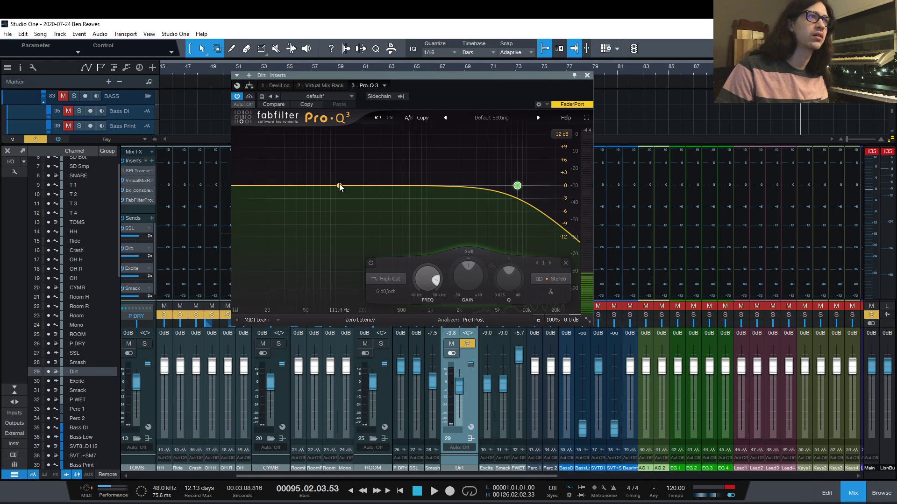
mouse_move(515, 208)
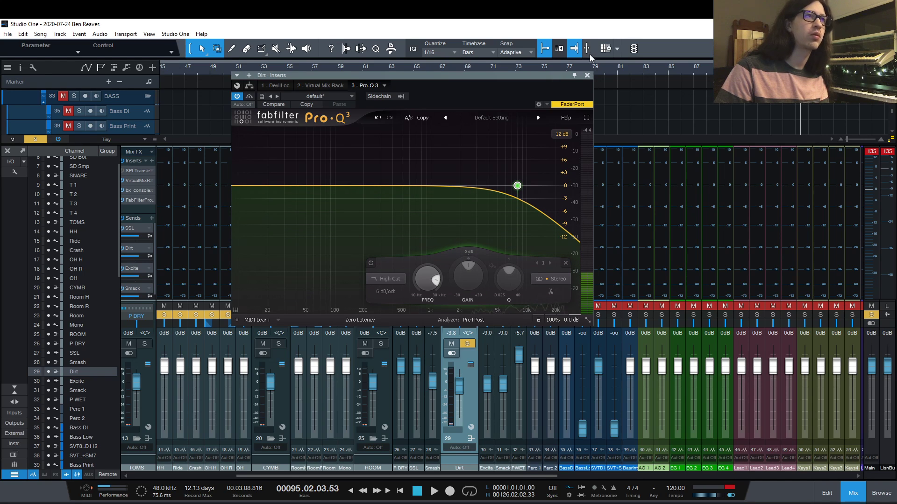
left_click(586, 76)
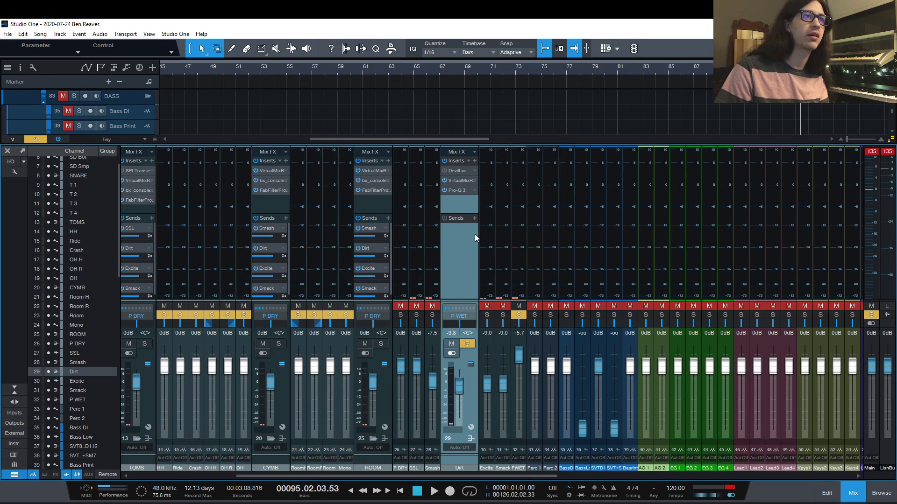
Clear the solo and collapse the Dirt channel, reset the P WET fader to 0 dB and set the Dirt fader to -9.0 dB.
left_click(466, 344)
left_click(455, 277)
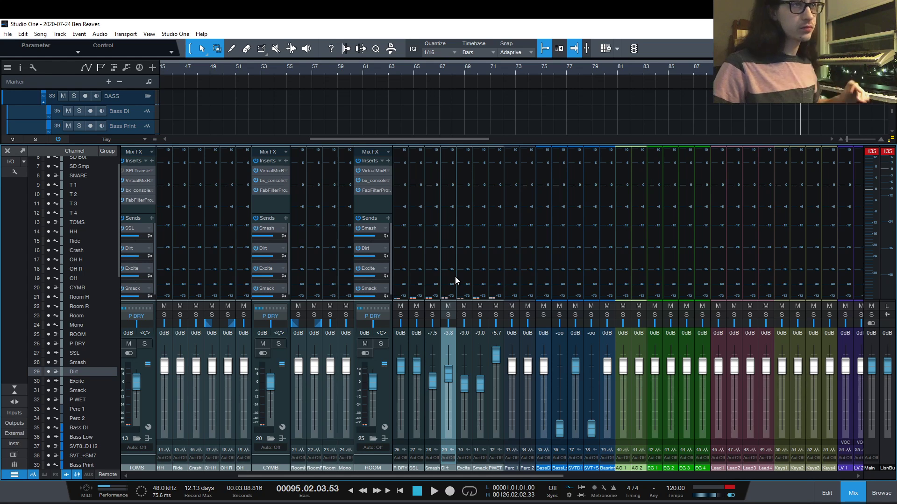
left_click(496, 355, "alt")
left_click_drag(448, 373, 447, 380)
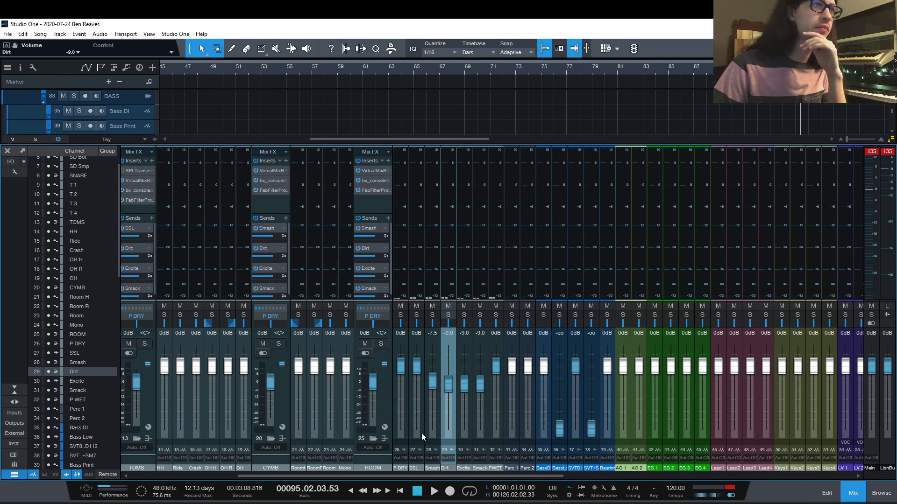
Expand the BASS bus channel in the mixer and enlarge its insert area to show all its plug-ins.
left_click_drag(419, 475, 480, 468)
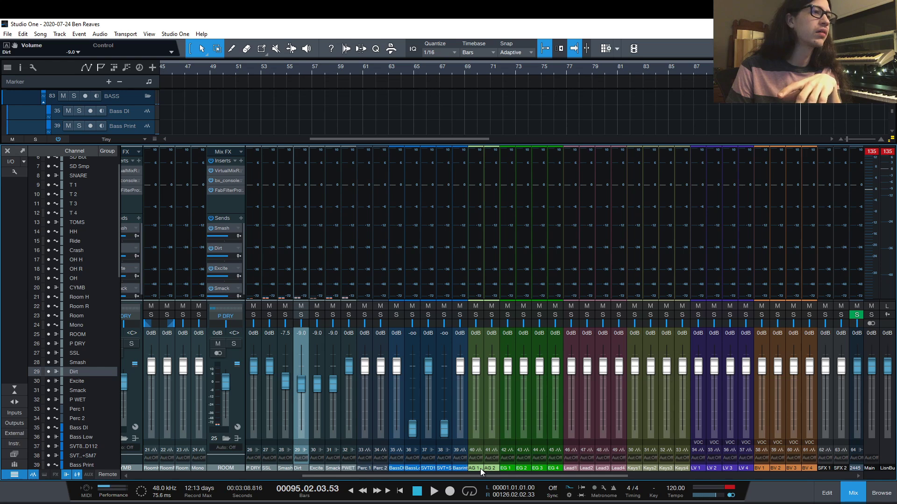
scroll(480, 469, "left", 6)
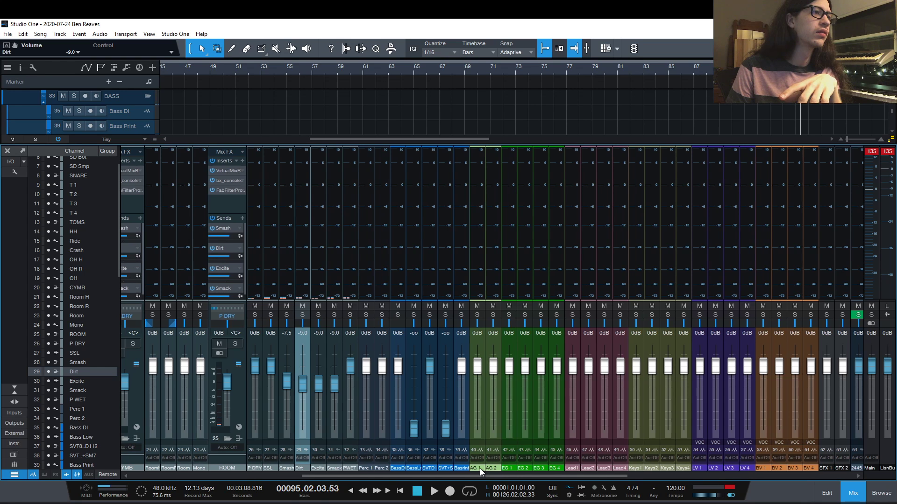
scroll(436, 466, "left", 10)
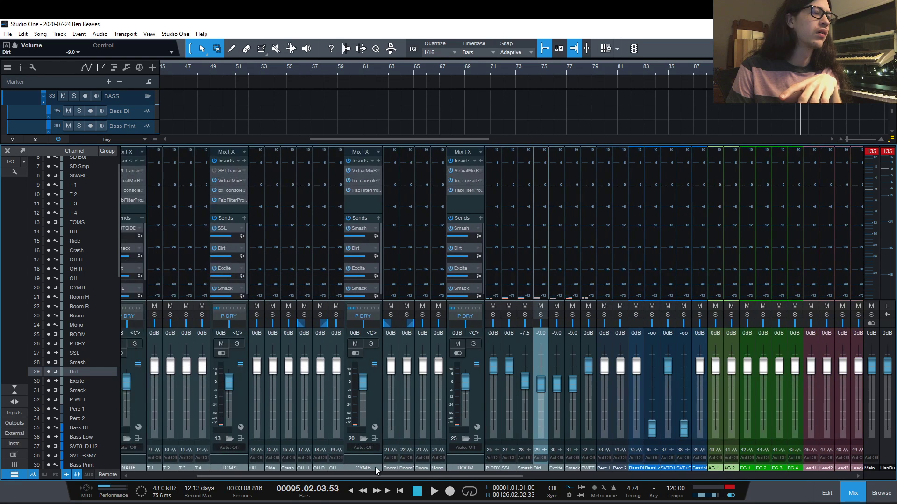
scroll(311, 470, "right", 10)
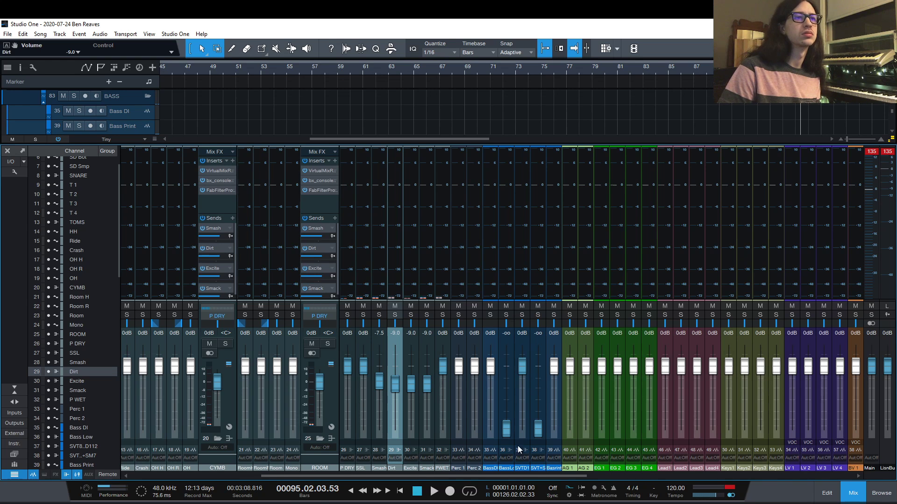
left_click_drag(510, 478, 744, 450)
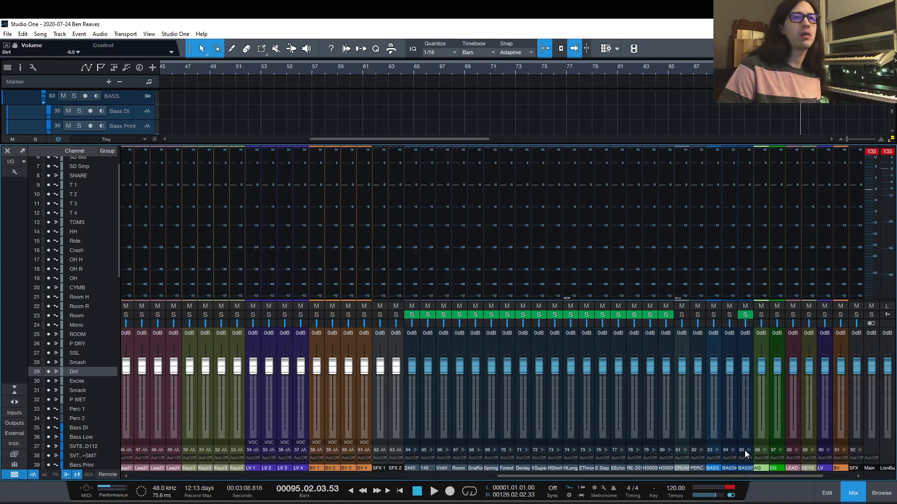
left_click(708, 271)
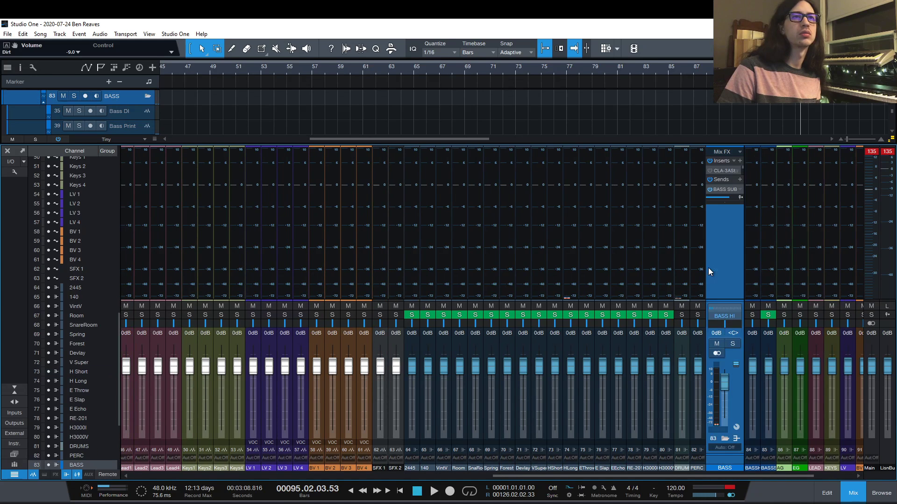
left_click_drag(722, 175, 721, 237)
Examine the bx_console SSL 4000 E on the BASS bus and its insert options, and close the plug-in.
left_click(723, 189)
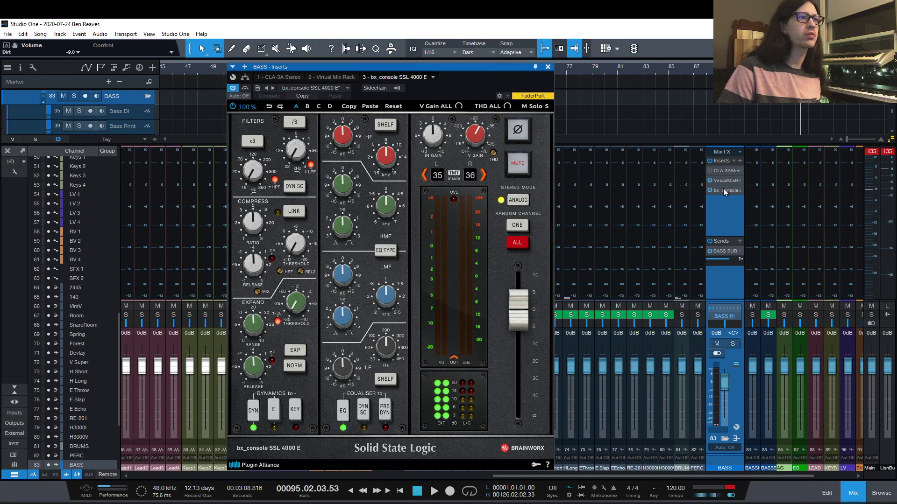
right_click(740, 191)
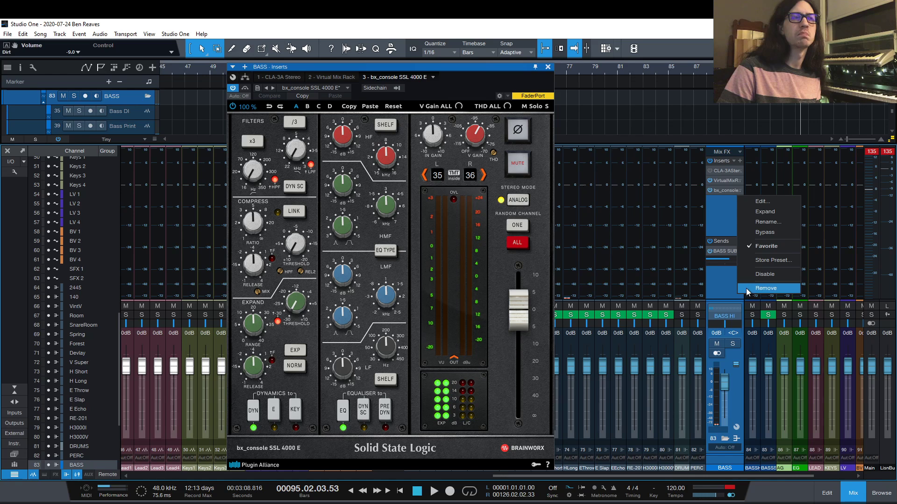
left_click(719, 222)
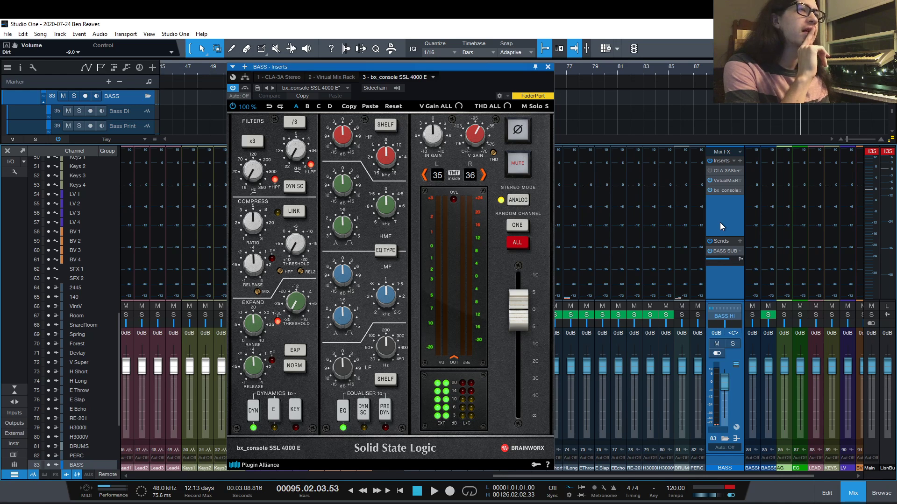
left_click(548, 67)
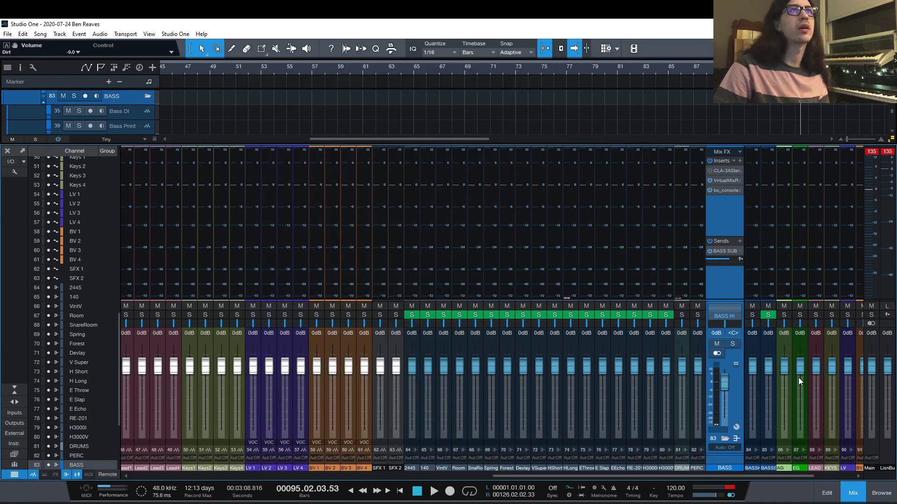
Show the file browser and shrink the mixer so the track arrangement gets more height.
left_click(876, 492)
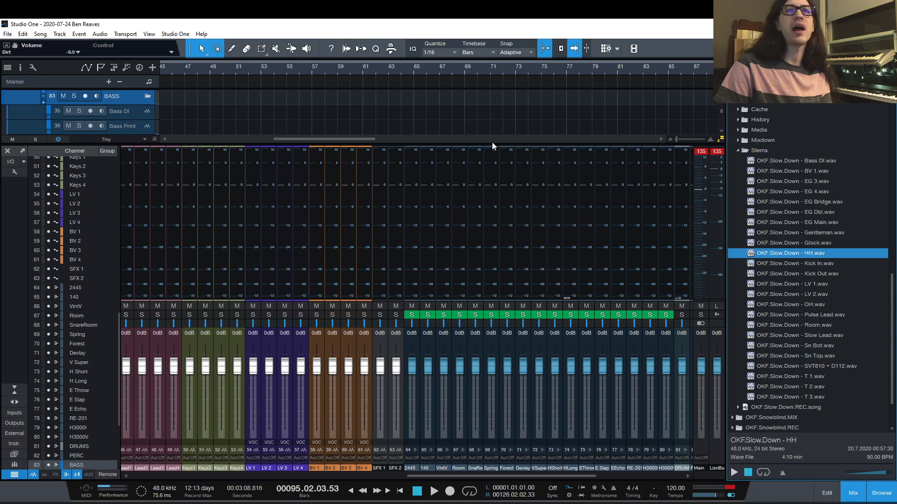
left_click(15, 390)
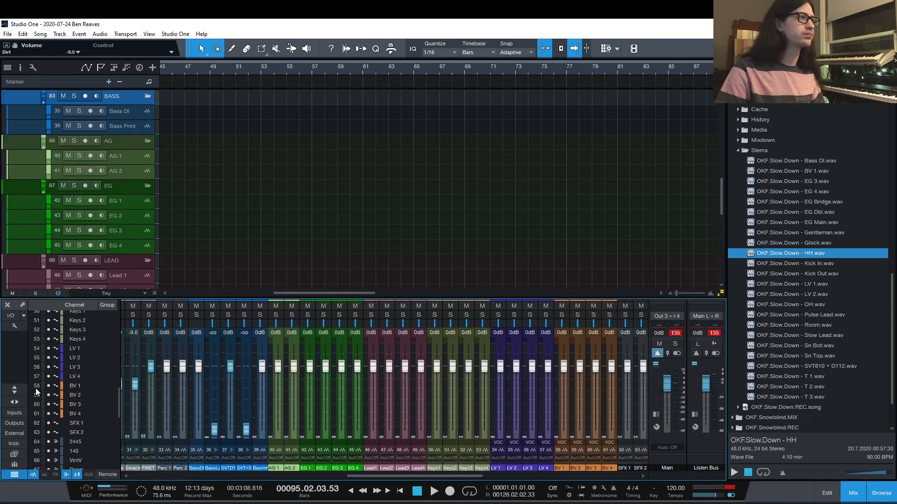
Place the OKF.Slow.Down - Bass DI stem on the Bass DI track and the SVT810 + D112 stem on Bass Print, both at the song start.
scroll(468, 219, "up", 2)
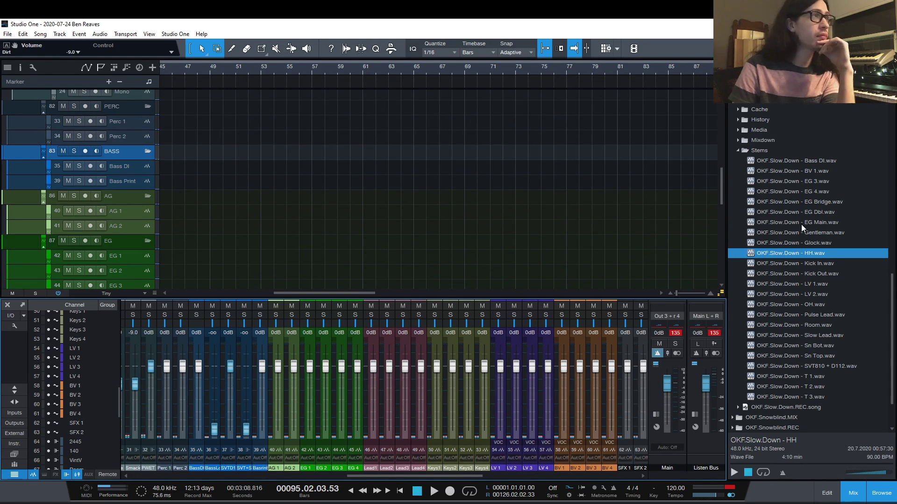
left_click(811, 160)
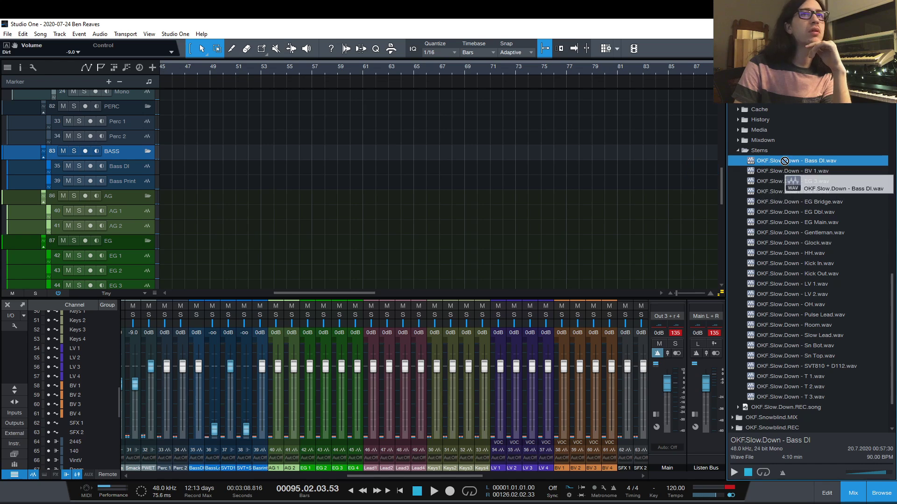
scroll(671, 70, "down", 5)
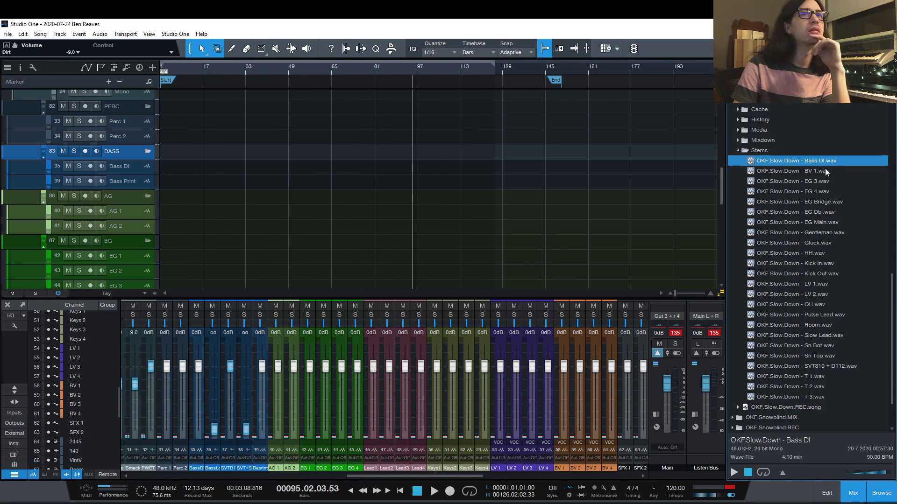
left_click_drag(813, 161, 166, 167)
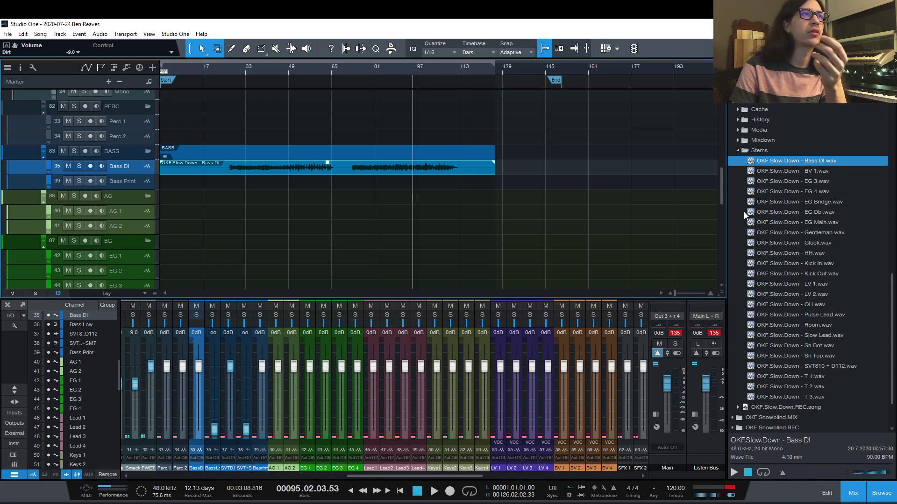
mouse_move(846, 365)
left_mouse_down()
mouse_move(432, 223)
mouse_move(169, 179)
left_mouse_up()
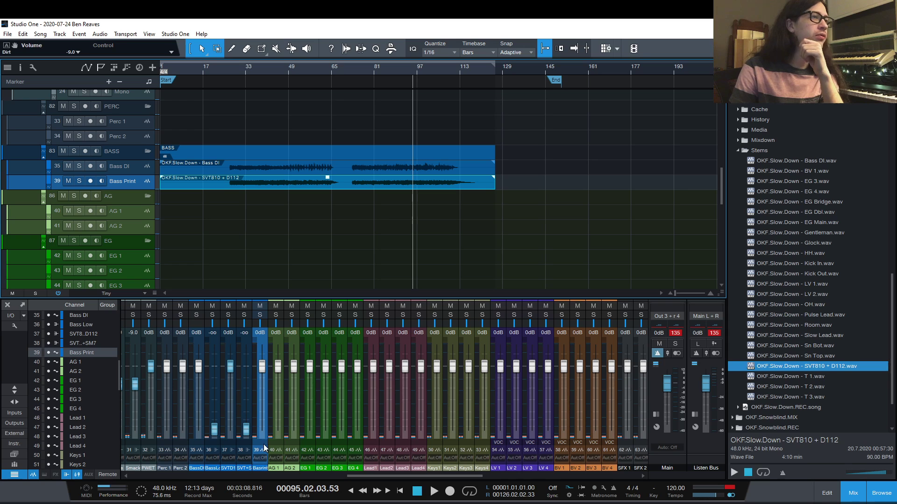
Solo the Bass Print track and audition it from bar 77 and from about bar 53.
left_click(229, 450)
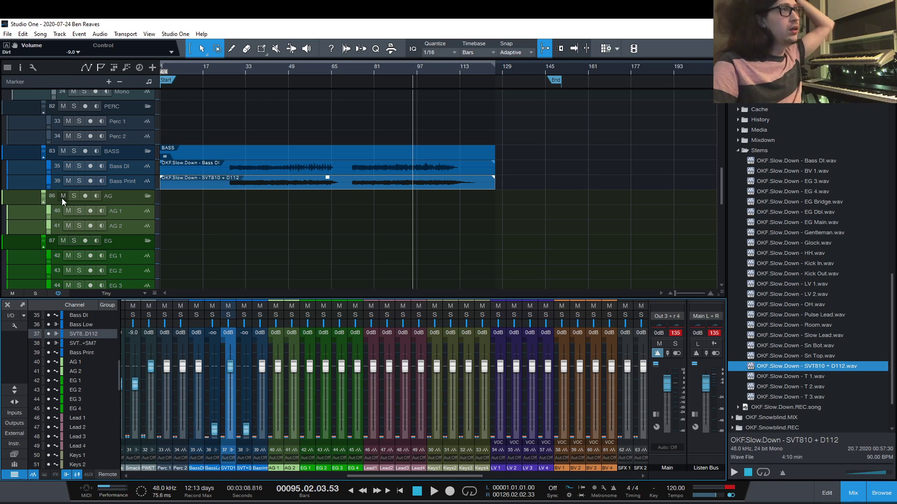
left_click(78, 181)
left_click(363, 66)
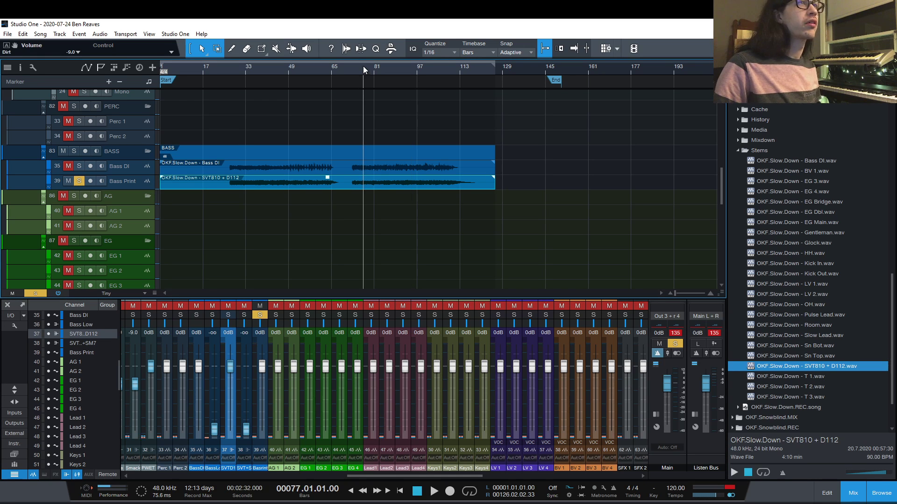
key("space")
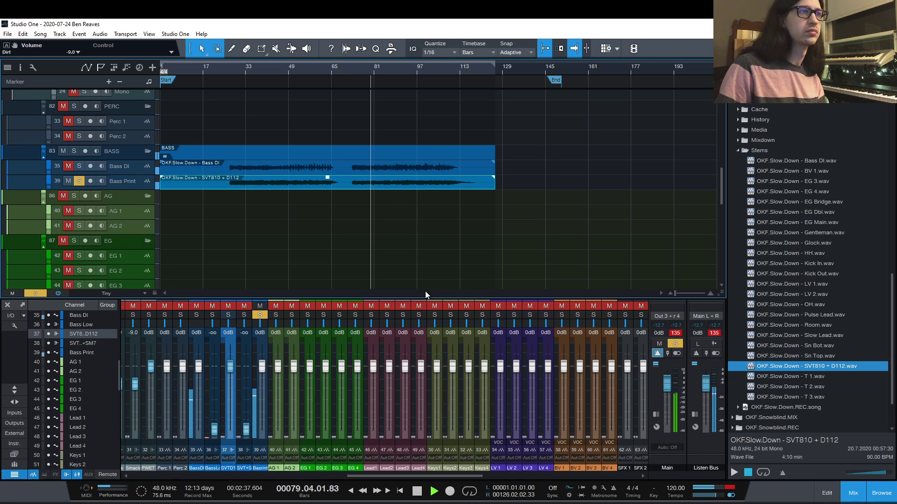
left_click_drag(413, 475, 347, 471)
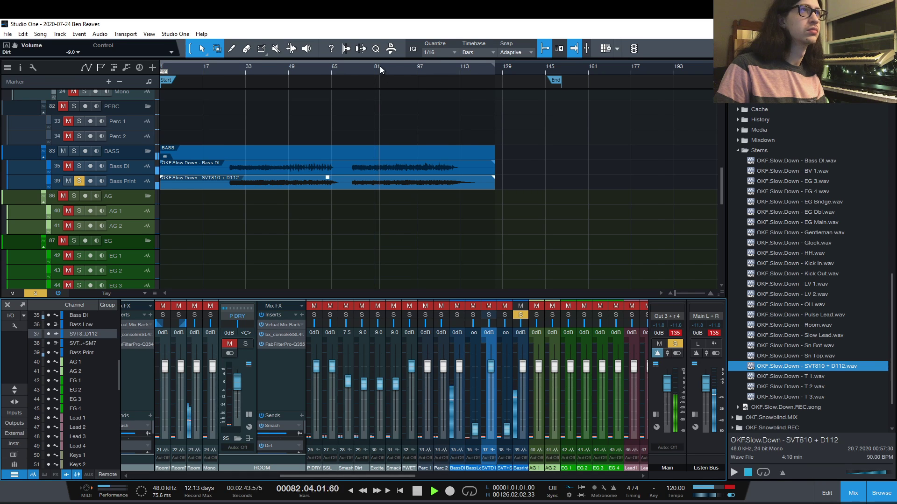
scroll(380, 66, "up", 3)
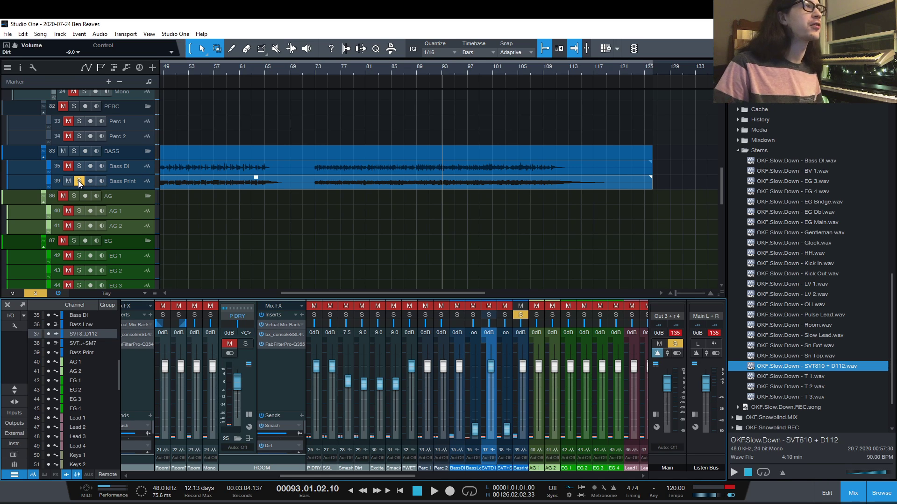
scroll(313, 159, "left", 5)
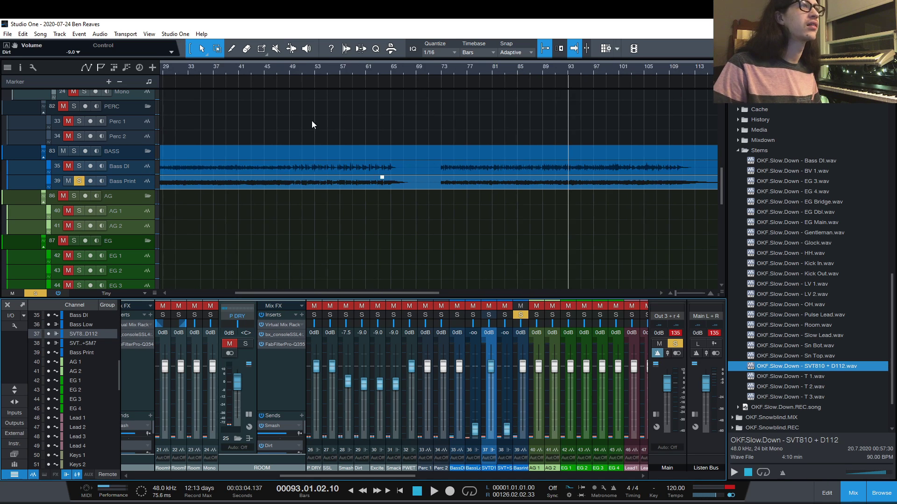
left_click(319, 67)
key("space")
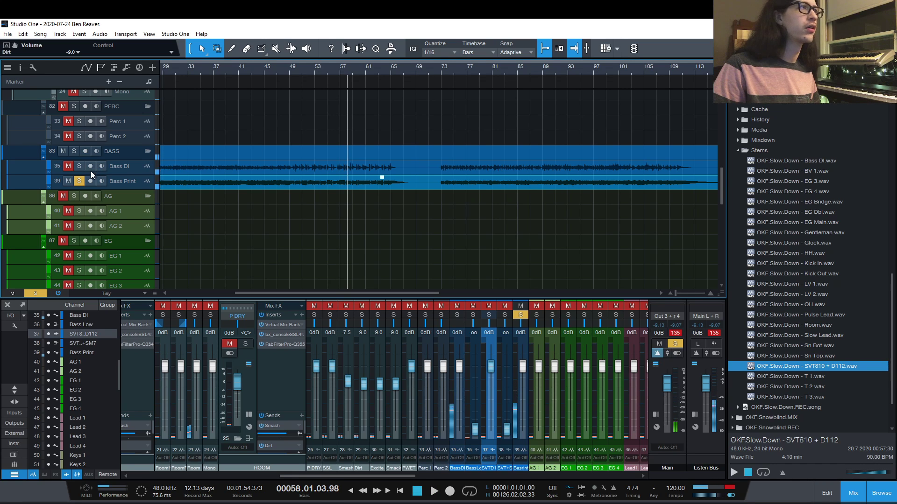
Solo Bass DI instead of Bass Print, play from bar 27 and raise the Bass Low fader to -0.5 dB.
left_click(79, 181)
left_click(79, 167)
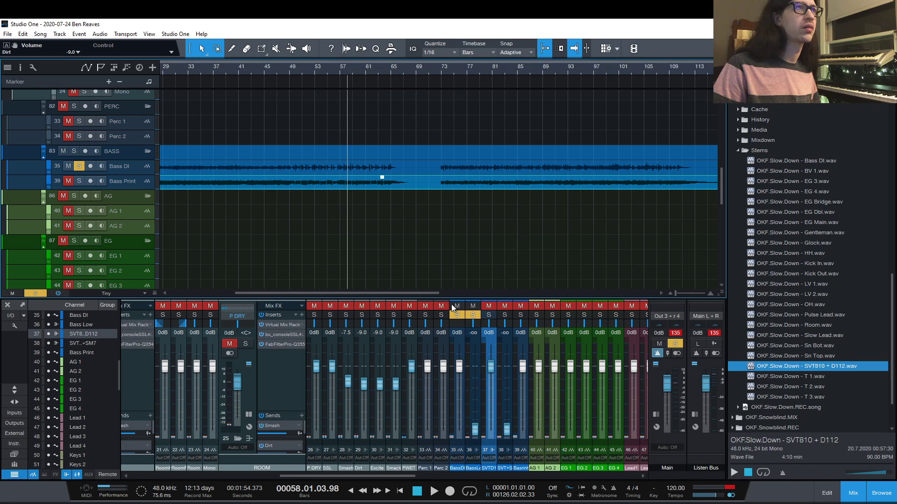
scroll(444, 242, "left", 5)
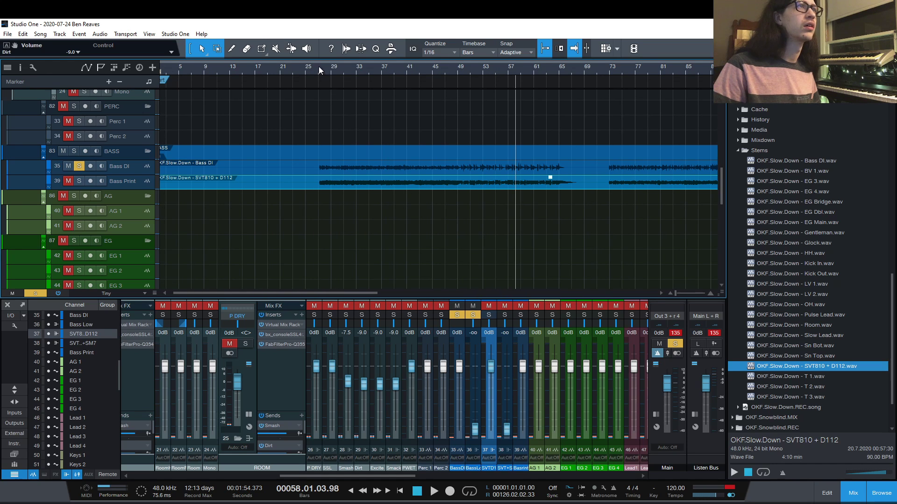
left_click(318, 66)
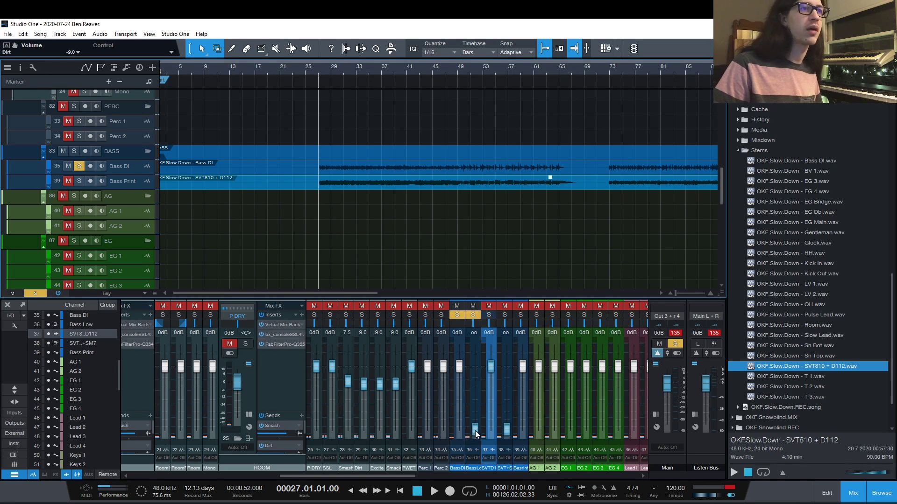
key("space")
left_click_drag(475, 429, 475, 372)
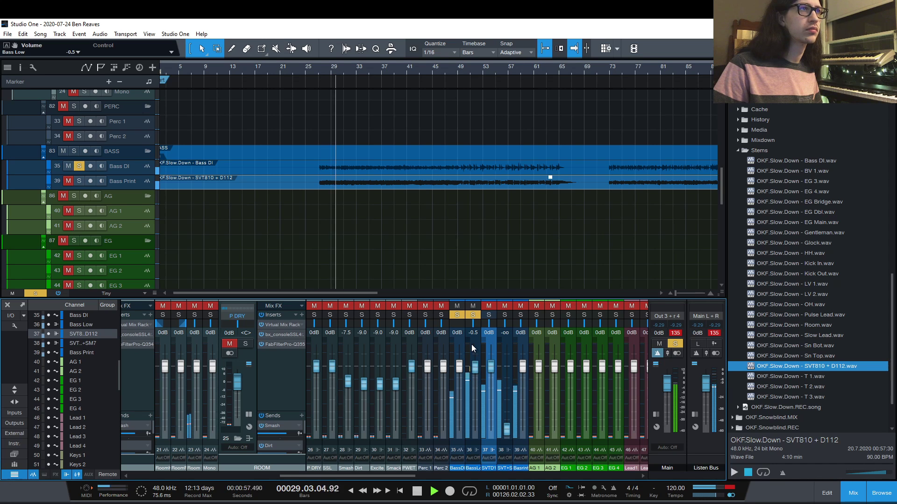
key("space")
Open the MV2 compressor on the Bass Low channel and audition the bass while watching its levels.
left_click(474, 449)
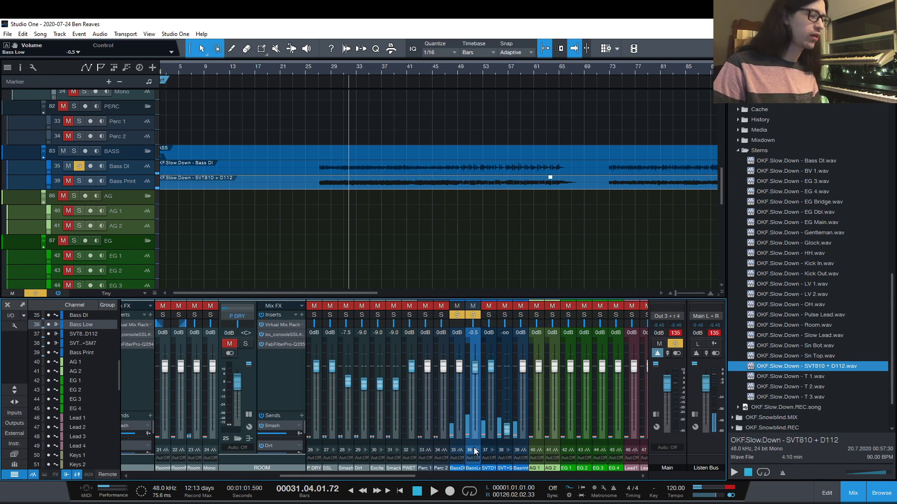
left_click(475, 451)
left_click(441, 196)
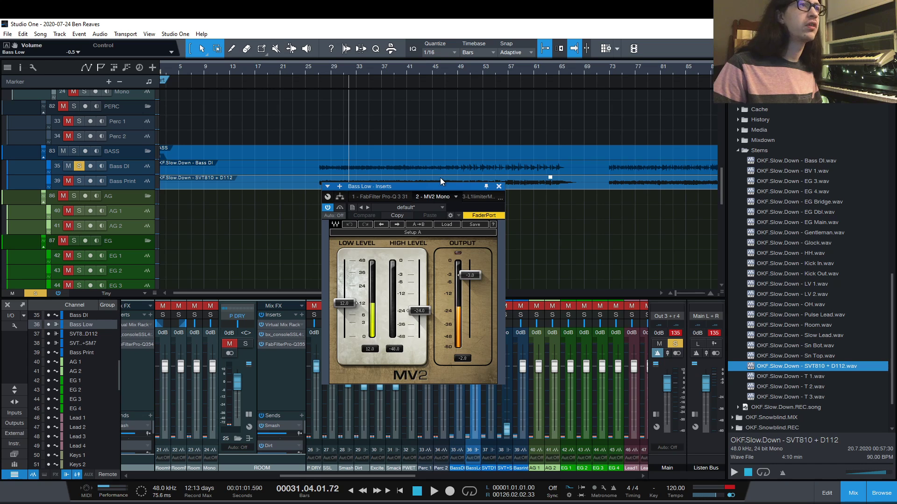
key("space")
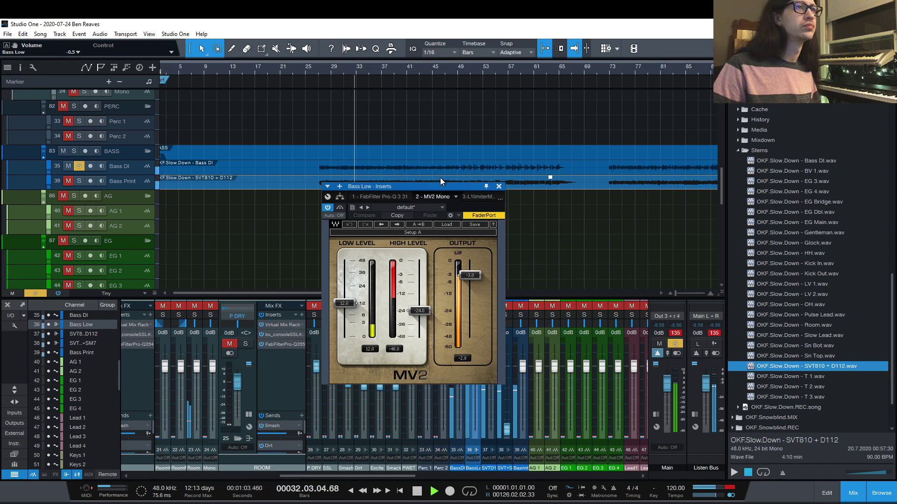
key("space")
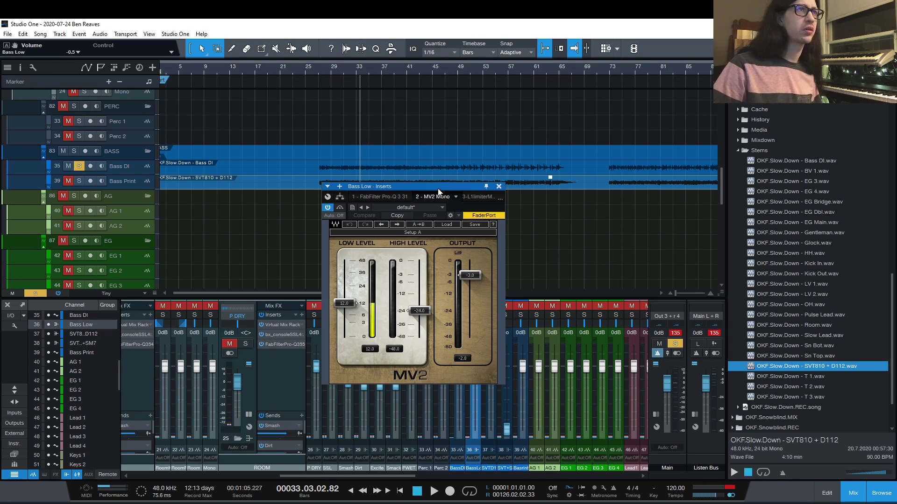
Play the bass from about bar 64, examine the Bass Low MV2 and L1 limiter during playback, and close the plug-in.
left_click_drag(438, 188, 582, 229)
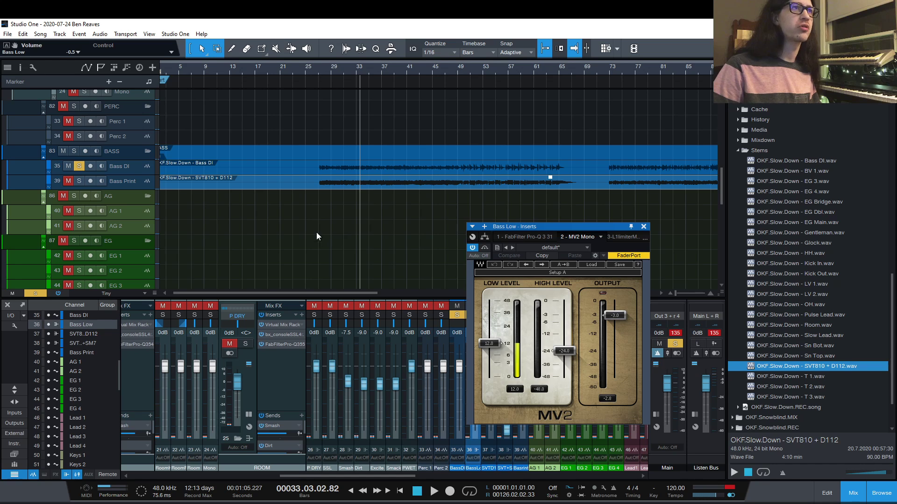
scroll(317, 236, "right", 5)
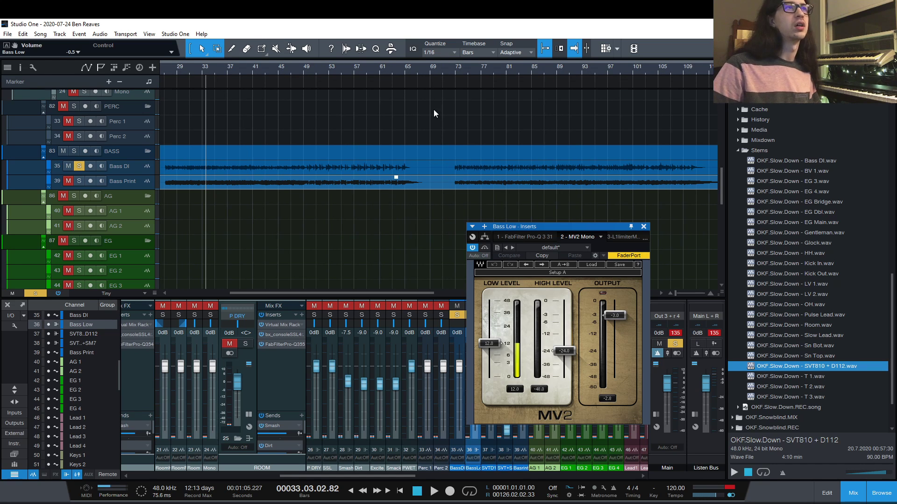
left_click(400, 69)
key("space")
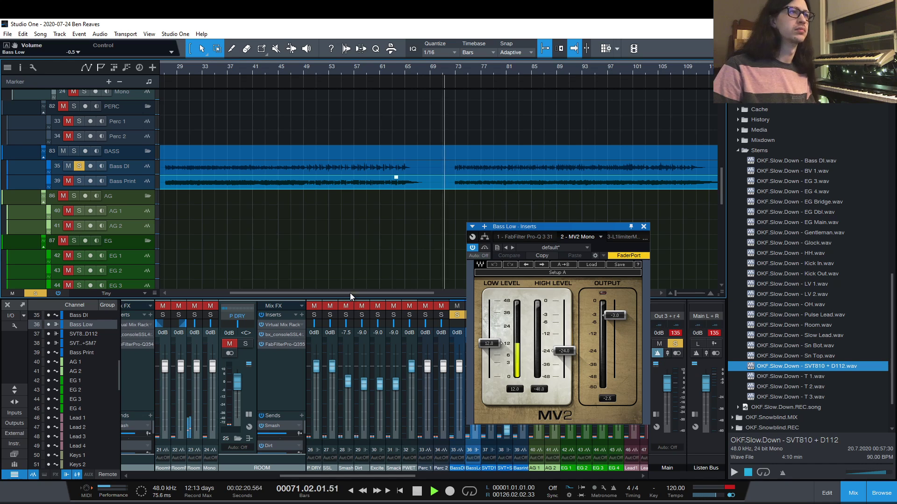
scroll(349, 293, "right", 2)
scroll(350, 293, "right", 3)
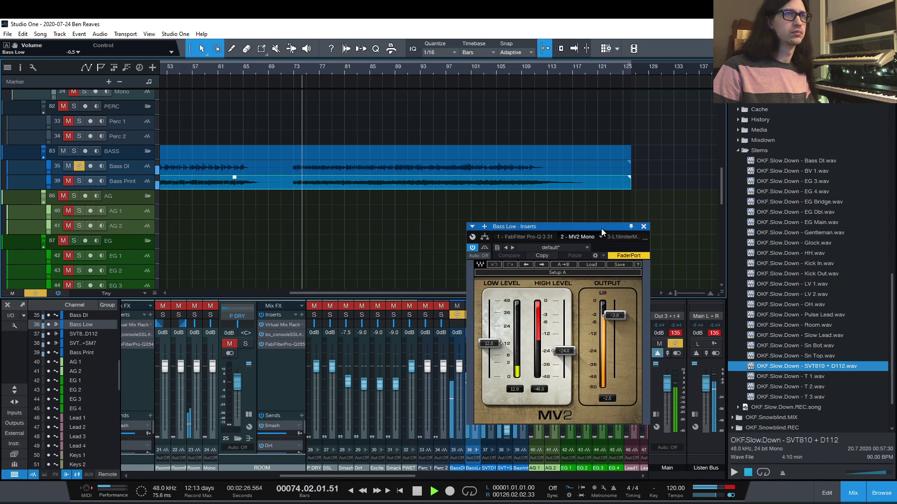
left_click_drag(601, 229, 640, 213)
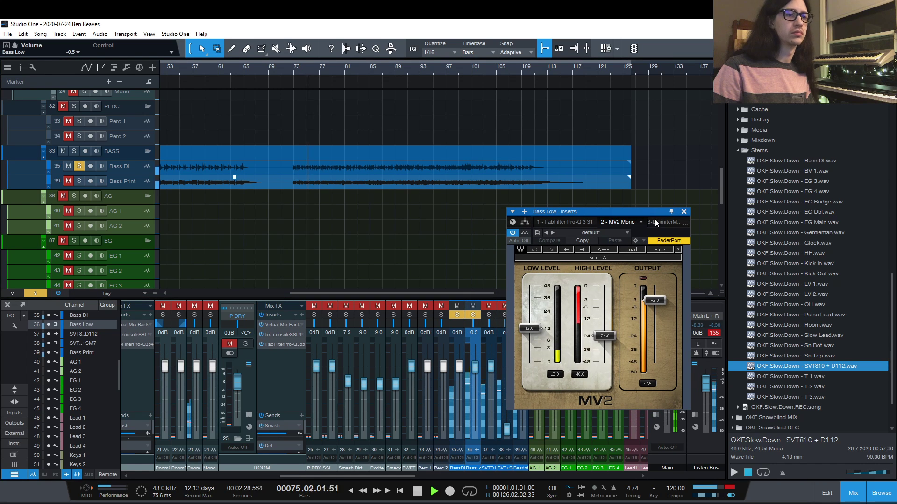
left_click(655, 221)
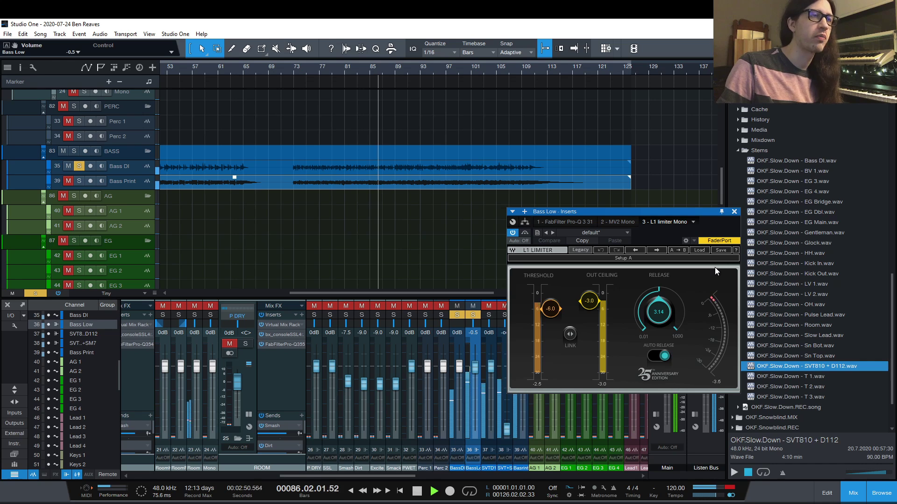
left_click(734, 212)
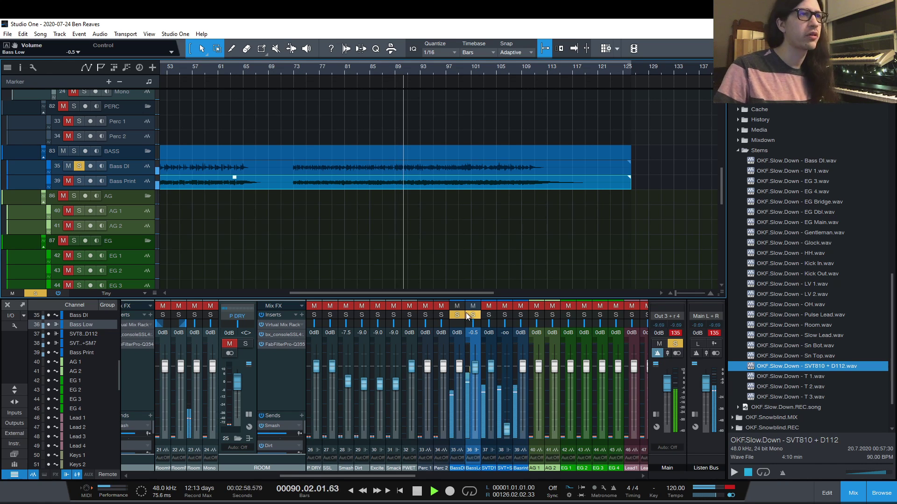
Reset the Bass Low fader to 0 dB and stop playback.
left_click(474, 365, "alt")
key("space")
key("f")
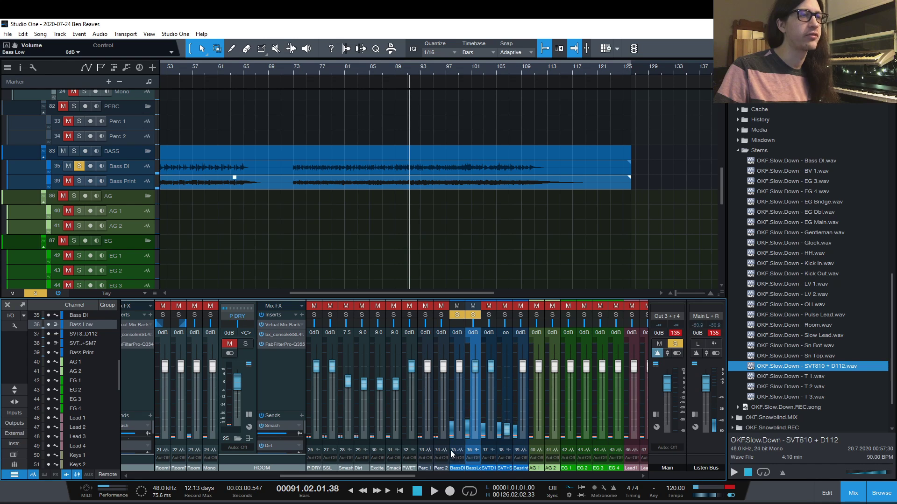
Expand the BASS HI and BASS SUB bus channels in the mixer to show their inserts.
left_click_drag(404, 475, 577, 455)
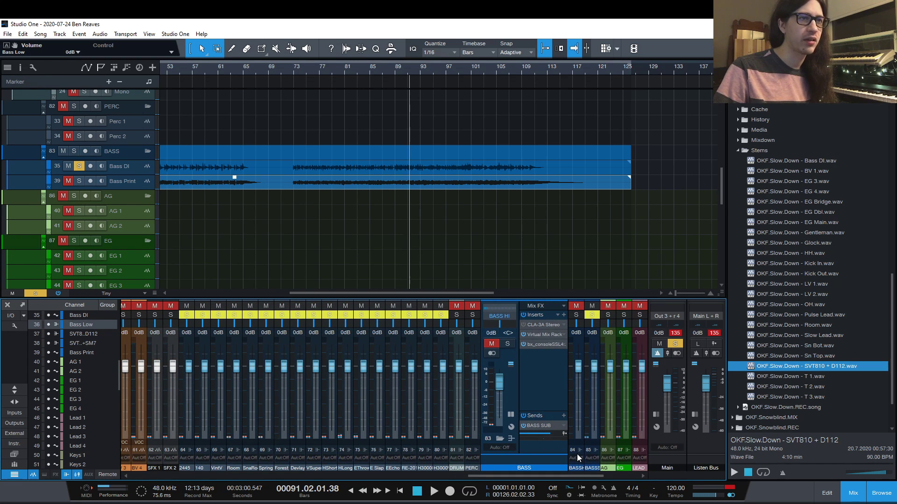
left_click(579, 451)
left_click(618, 476)
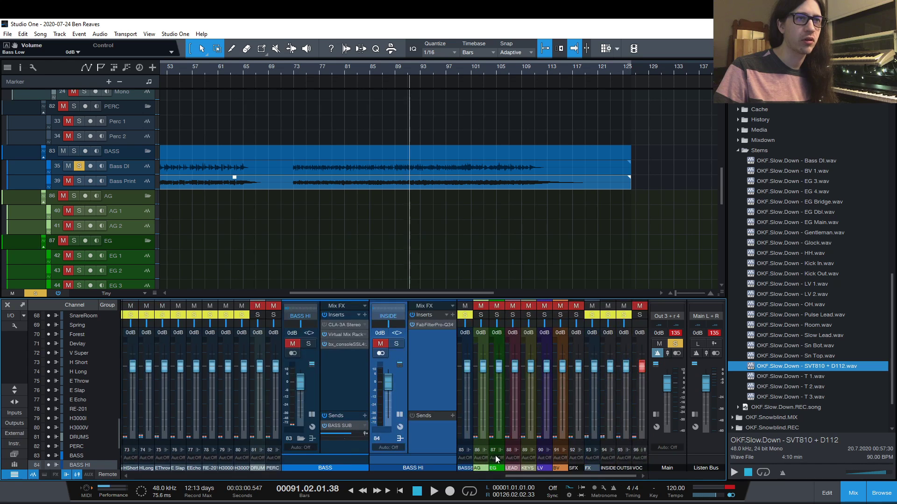
left_click(467, 451)
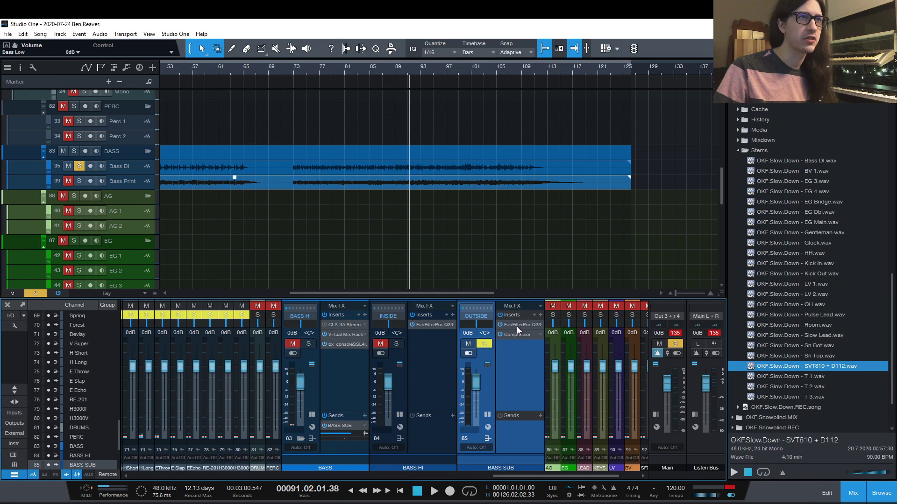
Set the high-cut band of the FabFilter Pro-Q 3 on BASS SUB to 90 Hz and close the plug-in.
left_click(516, 326)
left_click(397, 278)
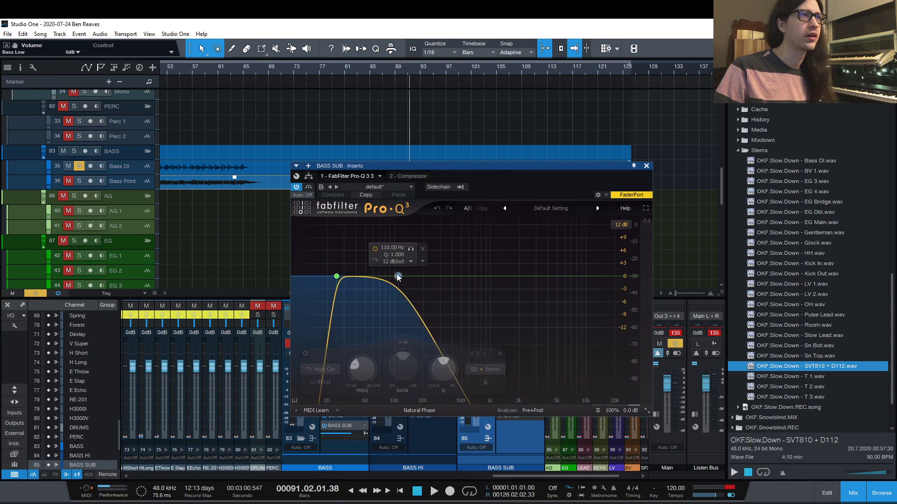
double_click(366, 374)
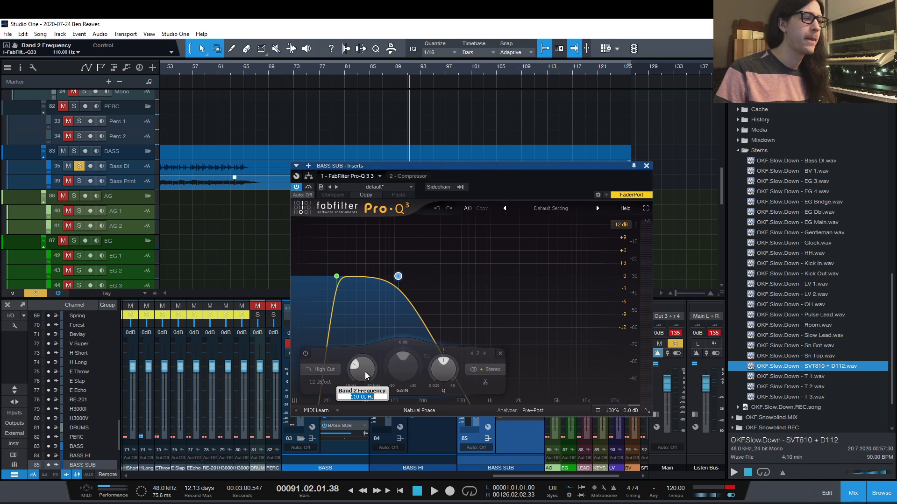
type("90")
key("Return")
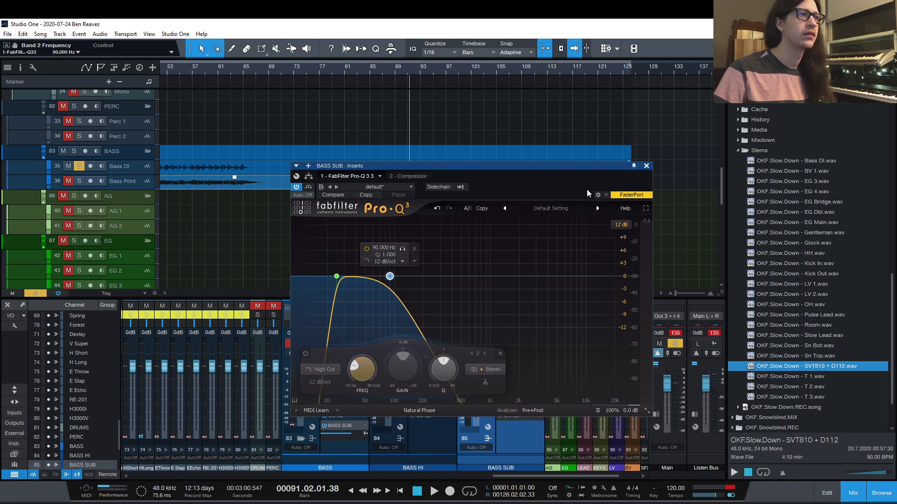
left_click(647, 166)
Set the low-cut band of the FabFilter Pro-Q 3 on BASS HI to 90 Hz and close the plug-in.
left_click(439, 323)
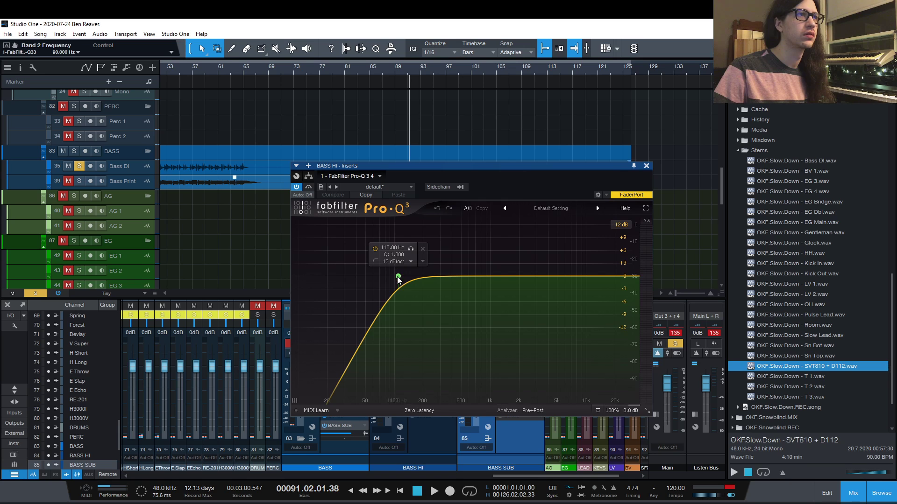
left_click(397, 277)
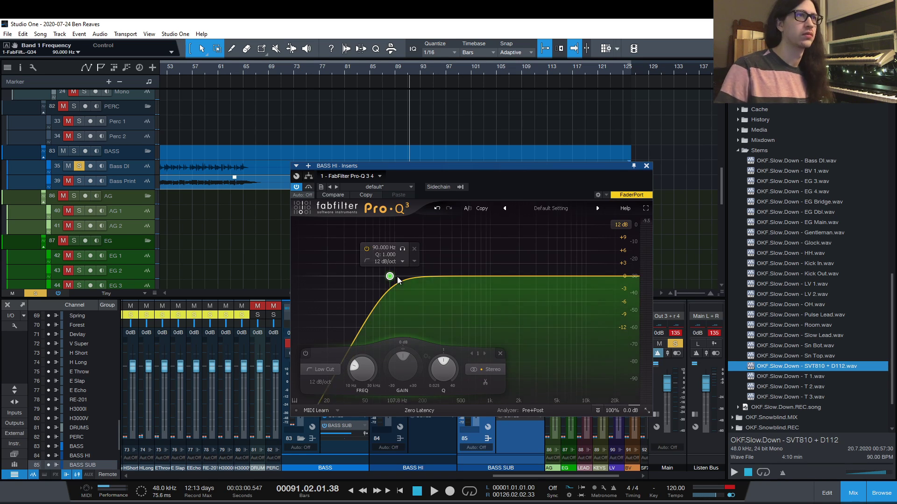
left_click(646, 166)
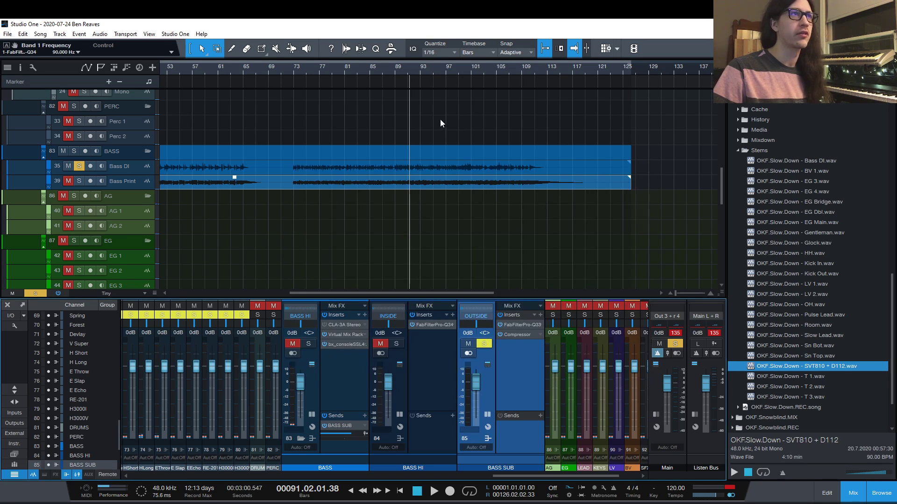
Play the bass from about bar 73, check the individual bass channels in the mixer during playback, and stop playback.
left_click(293, 68)
key("space")
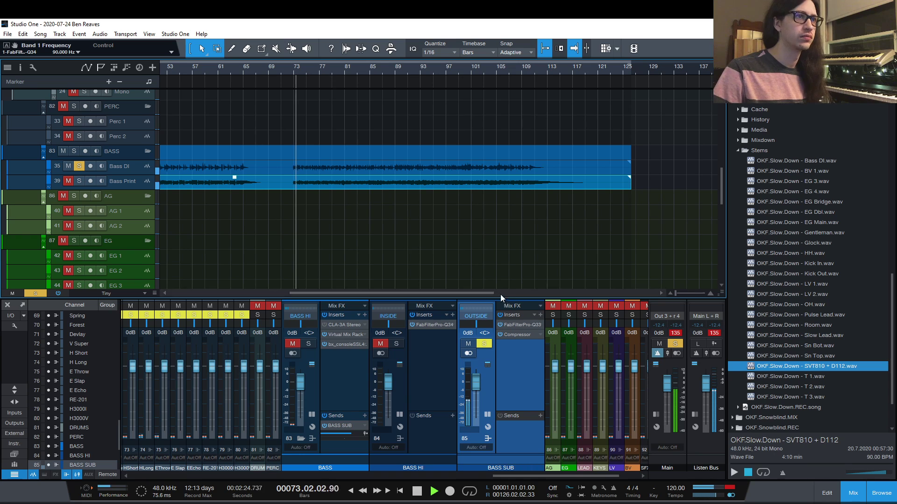
left_click_drag(517, 473, 307, 458)
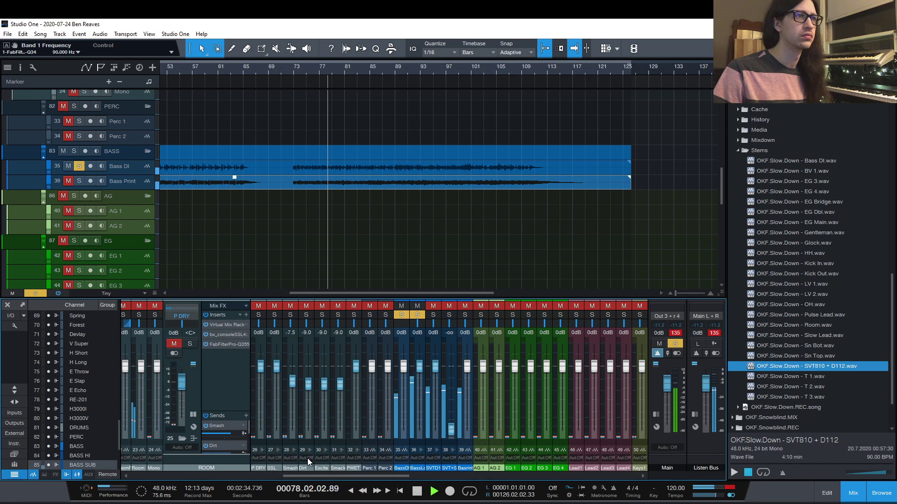
scroll(307, 458, "right", 2)
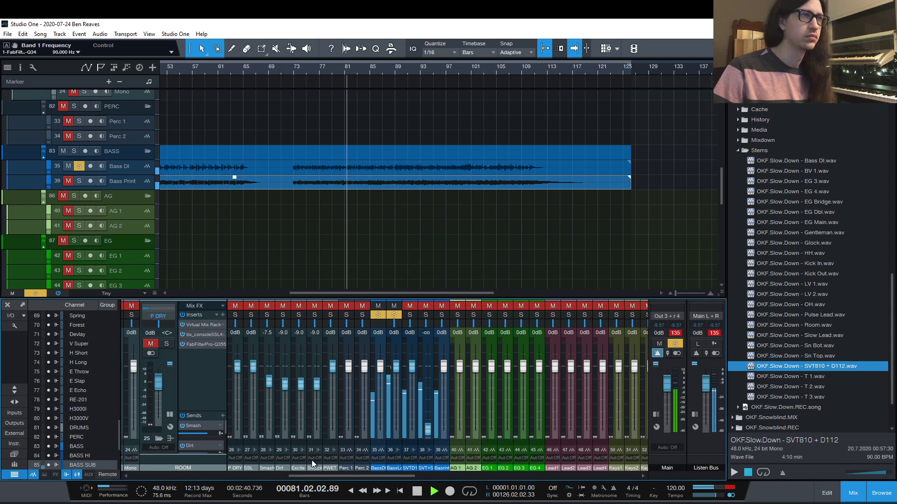
key("space")
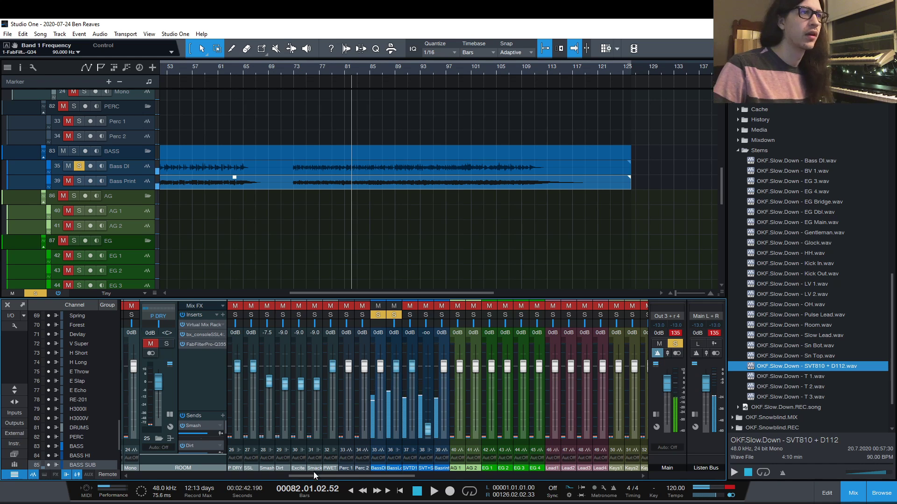
Move the playback position to bar 27, where the first bass section begins.
left_click_drag(313, 473, 314, 475)
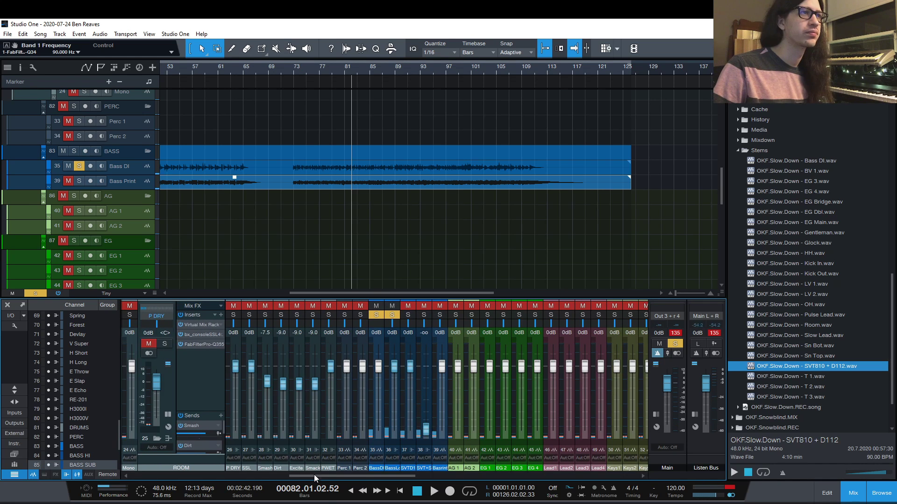
scroll(399, 233, "left", 6)
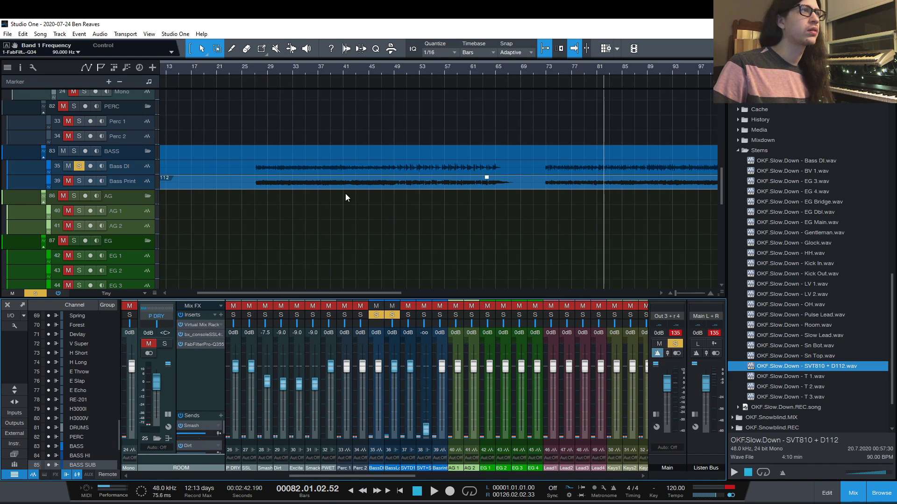
left_click(255, 74)
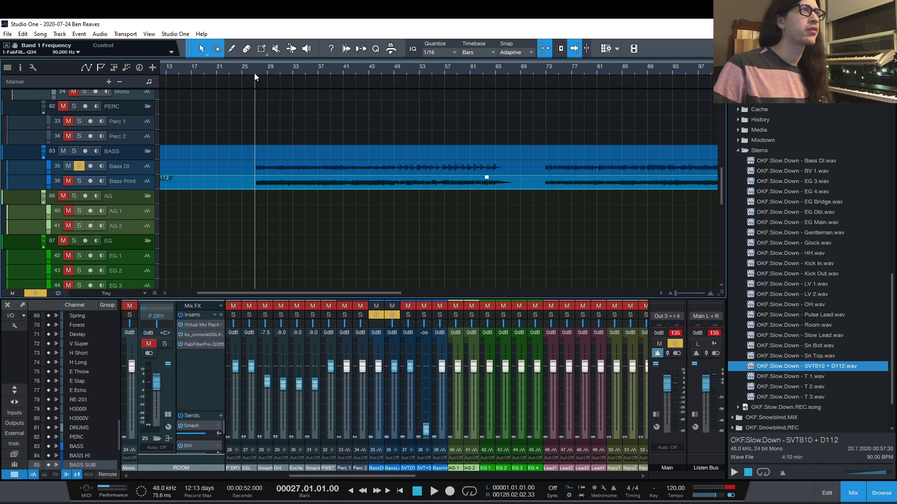
Solo the Bass Print channel, start playback, and compare its bx_console SSL 4000 E phase inverted and normal.
left_click(440, 315)
key("space")
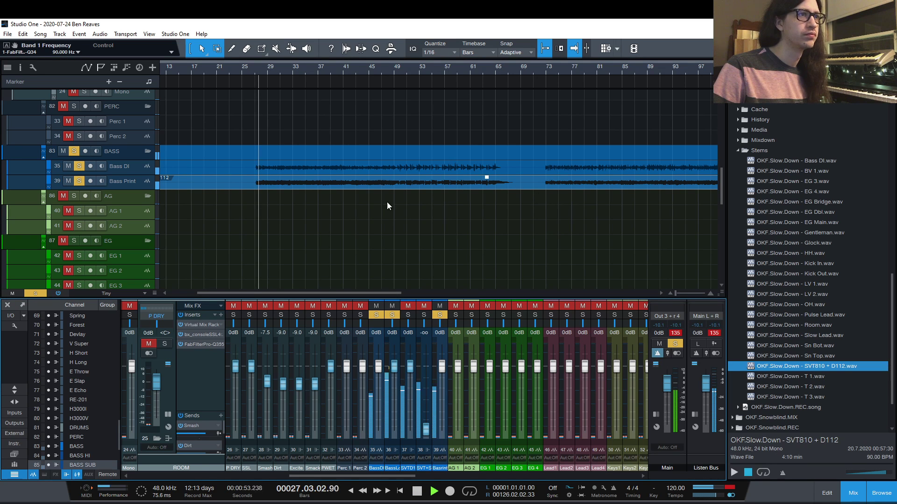
left_click(441, 451)
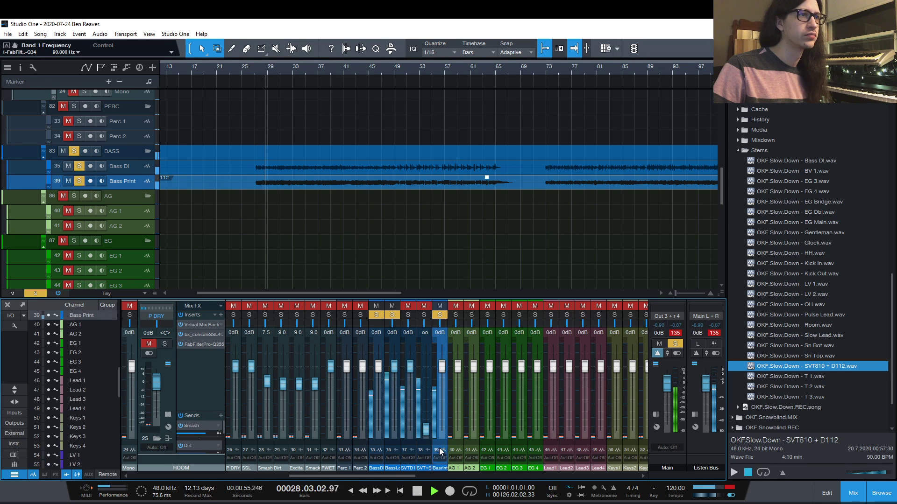
key("F11")
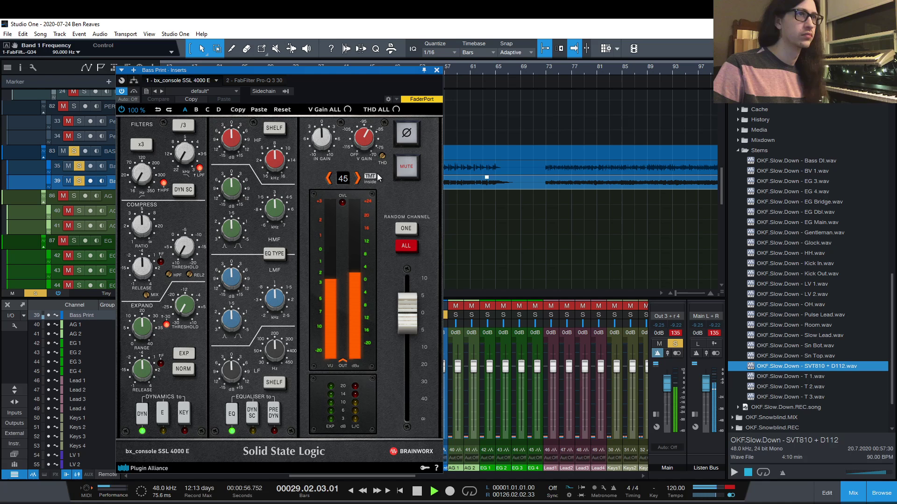
left_click(406, 134)
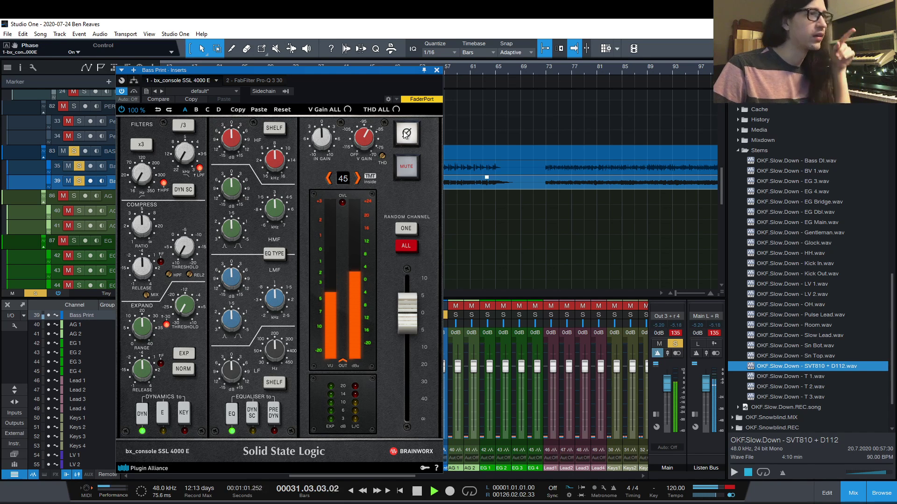
left_click(437, 70)
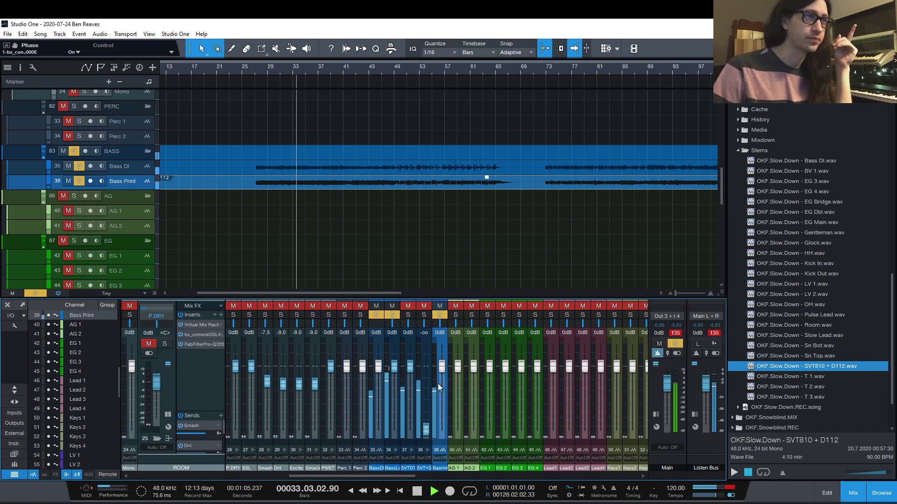
key("F11")
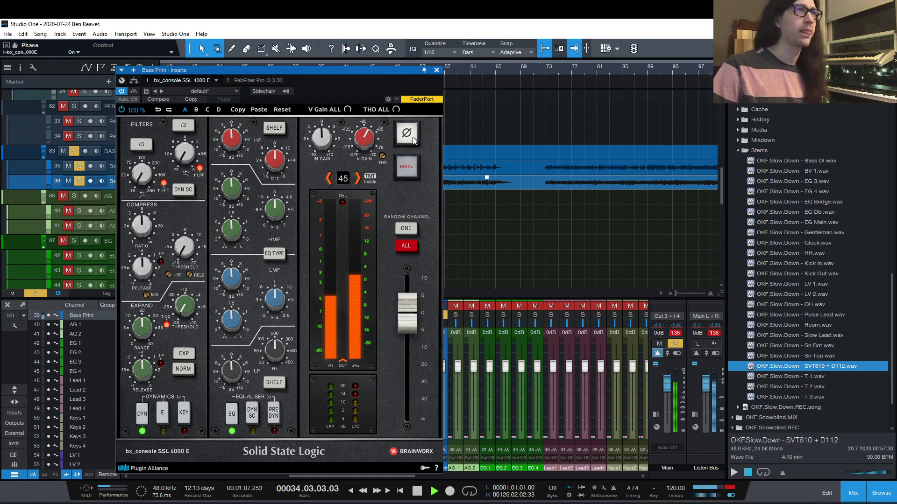
left_click(436, 69)
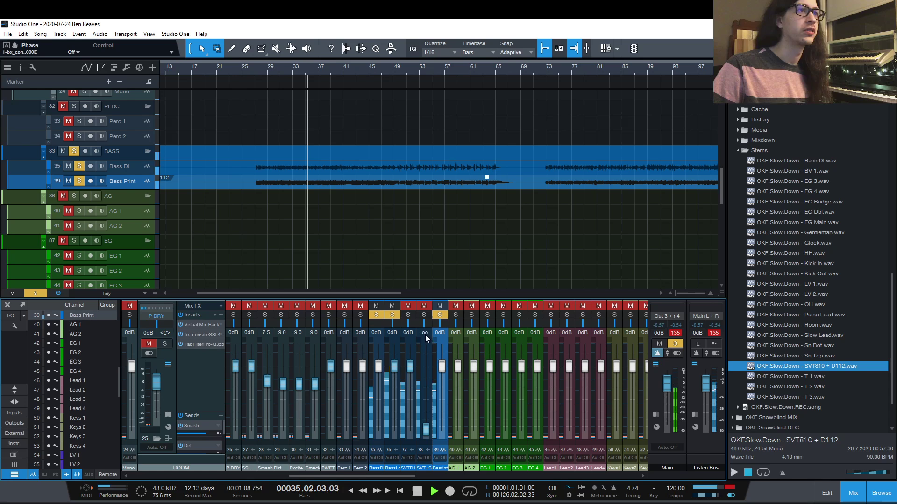
Invert the output phase in the FabFilter Pro-Q 3 insert on the Bass Low channel.
left_click(413, 451)
left_click(442, 452, "shift")
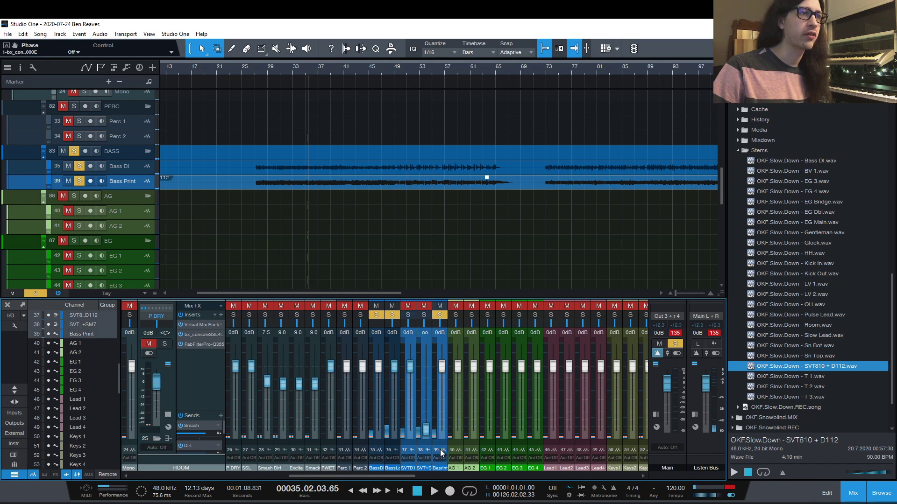
left_click(372, 452)
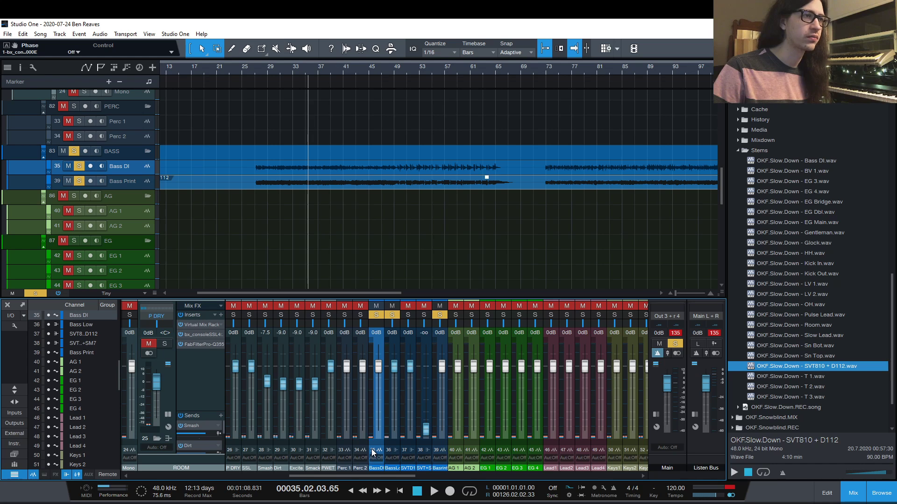
left_click(392, 451)
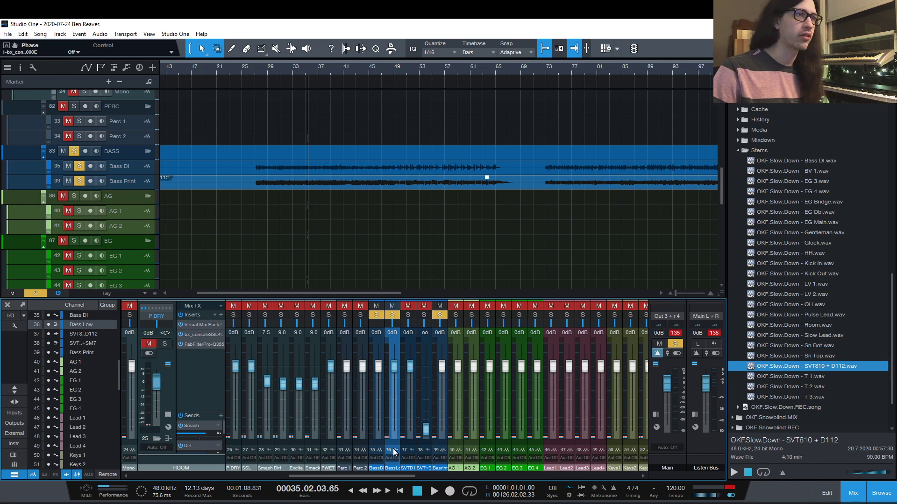
left_click(394, 451)
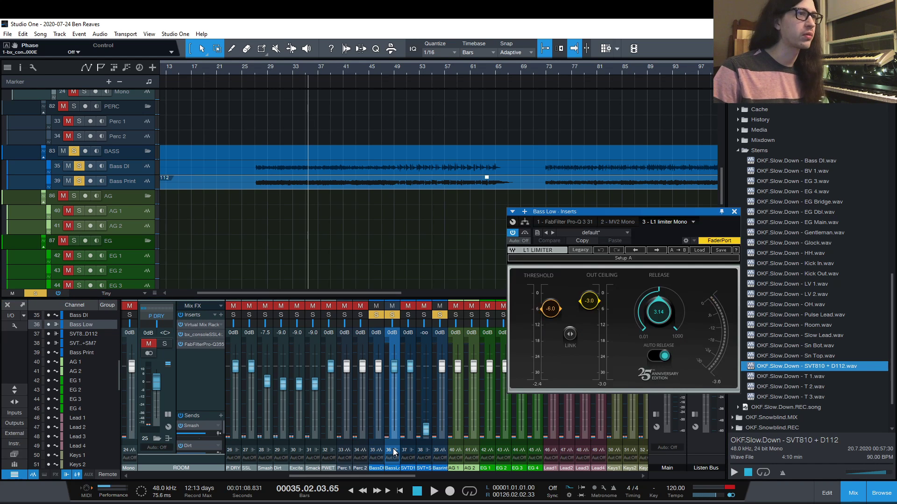
left_click(585, 221)
left_click_drag(588, 211, 491, 148)
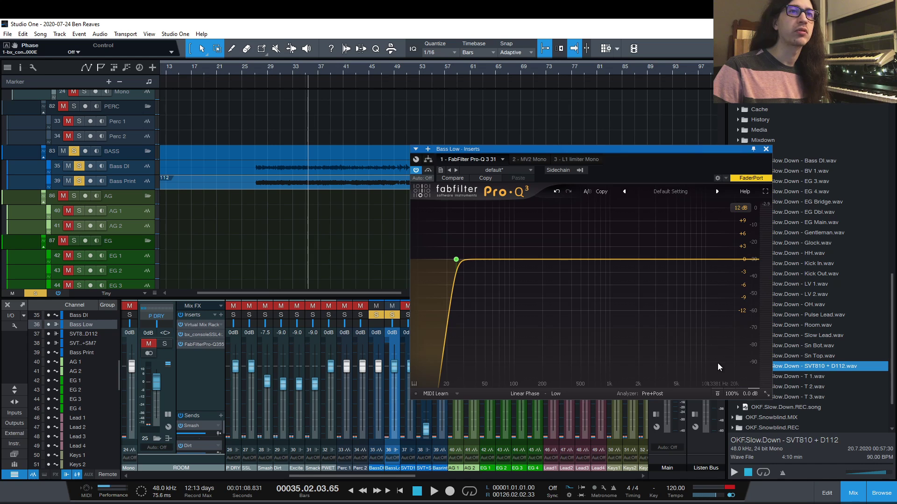
left_click(734, 385)
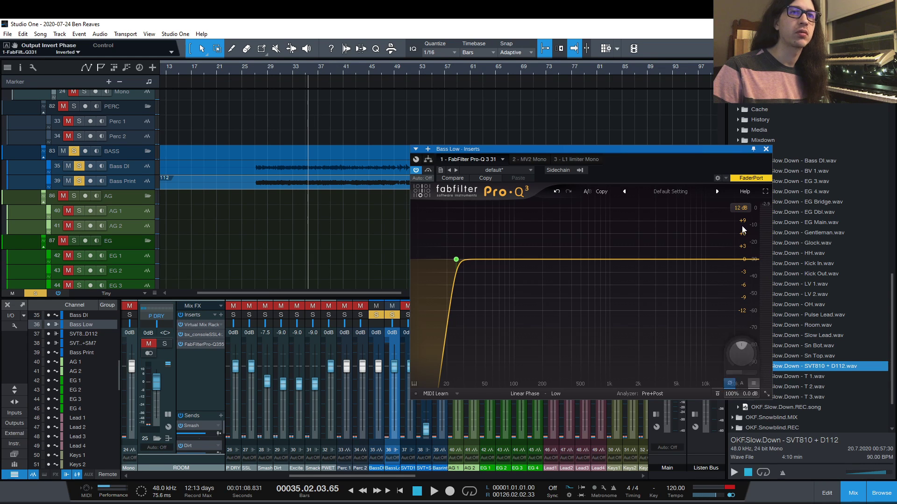
left_click(766, 149)
Resume playback and flip the phase in the REDDI insert on the Bass DI channel.
key("space")
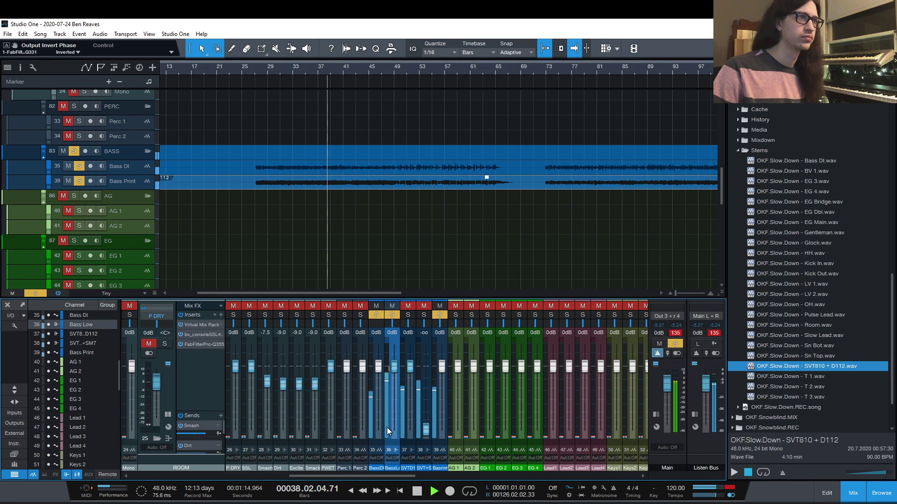
left_click(375, 450)
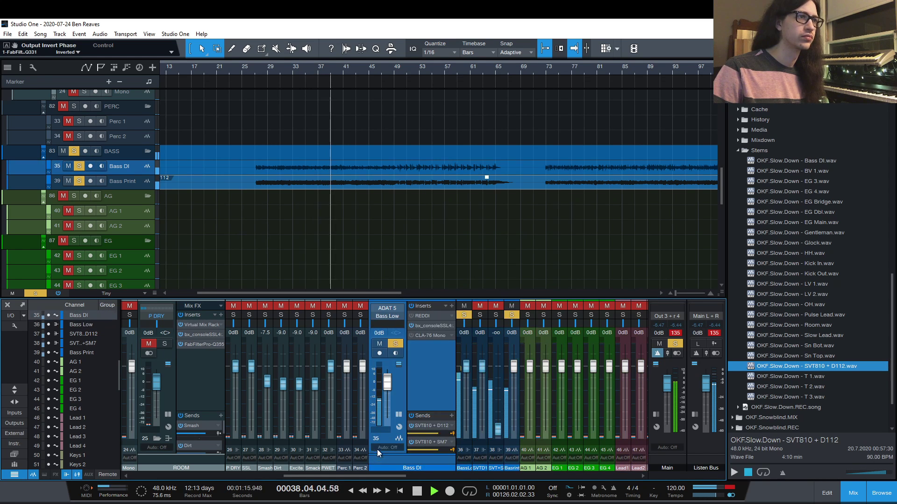
left_click(419, 315)
left_click_drag(497, 248, 498, 213)
left_click(463, 273)
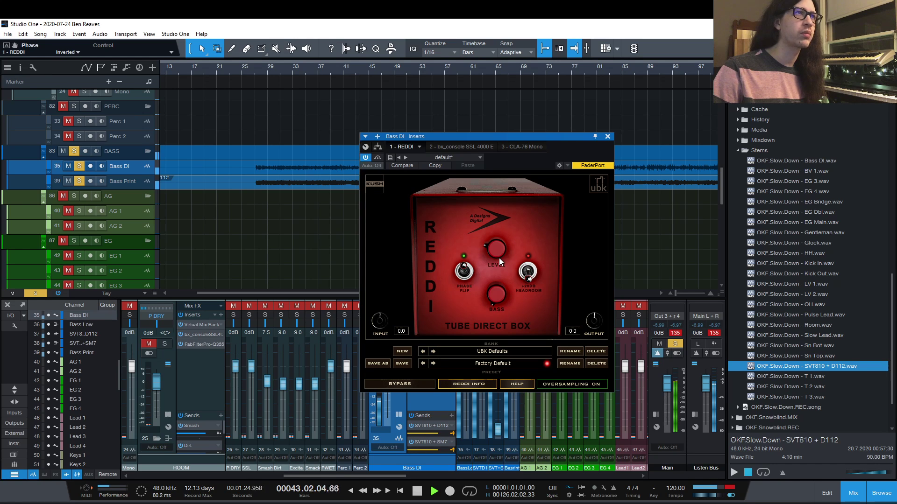
Raise the Bass DI channel's REDDI Level to 10.0 and Bass to 9.5 dB during playback.
left_click_drag(498, 255, 500, 236)
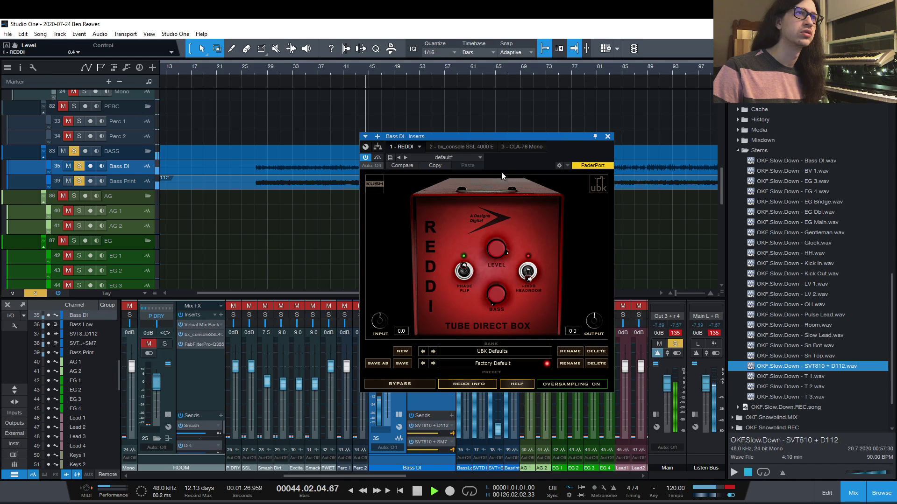
left_click_drag(501, 172, 495, 136)
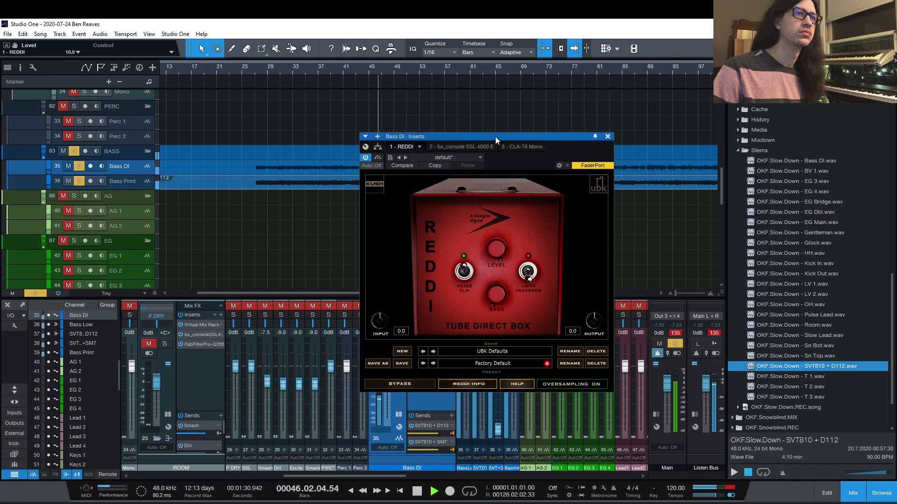
left_click_drag(495, 136, 507, 168)
left_click_drag(508, 136, 309, 163)
left_click_drag(286, 312, 301, 233)
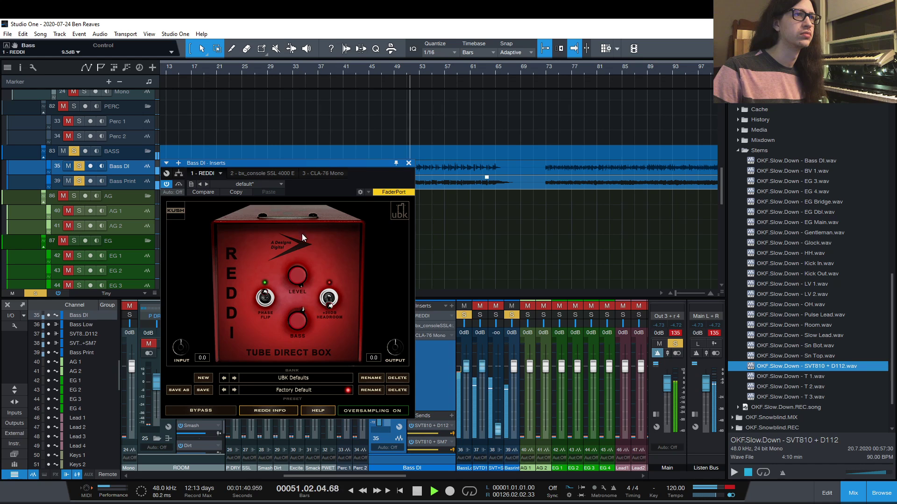
left_click(409, 164)
key("space")
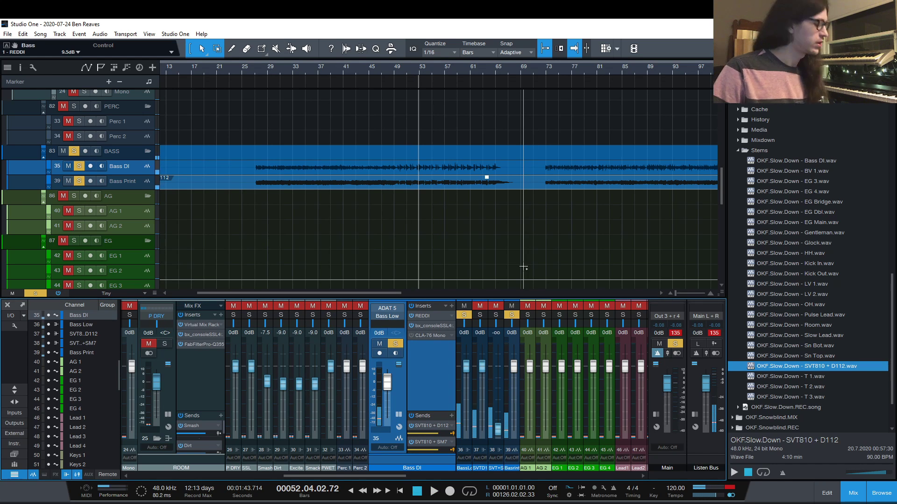
Clear all solos, solo only Bass DI and Bass Low, and play from the bass entry near bar 27.
key("shift+s")
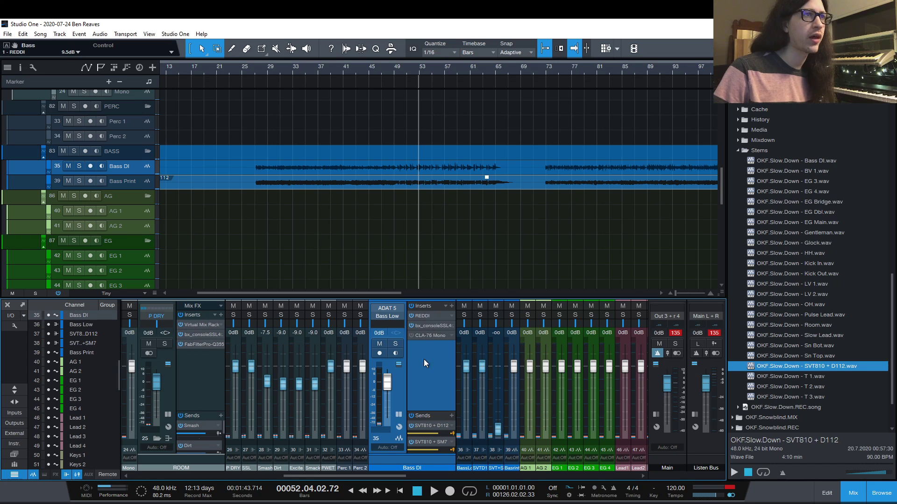
left_click(464, 315)
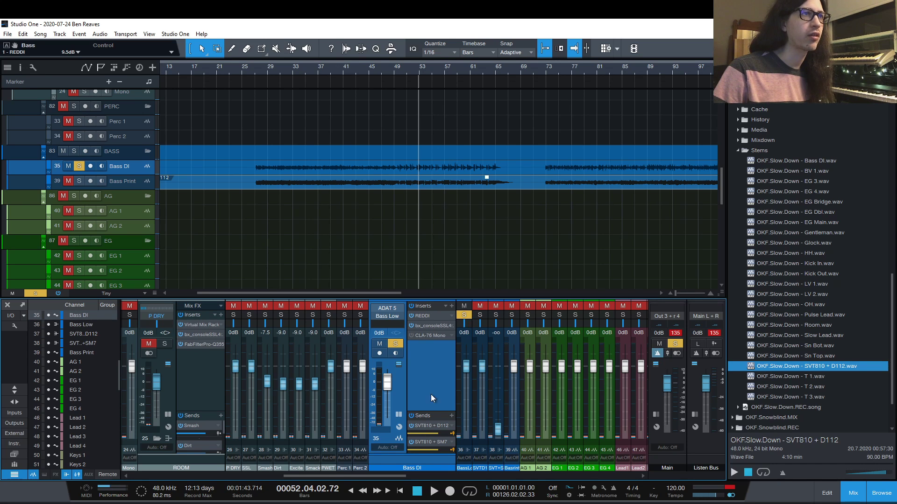
left_click(257, 73)
key("space")
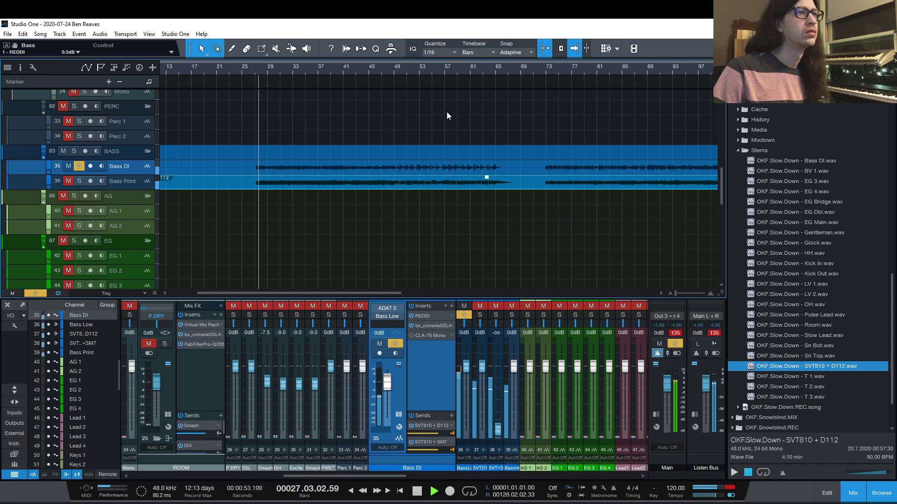
Compare the Bass DI channel's REDDI headroom switch at -20 dB and Flat during playback.
left_click(423, 316)
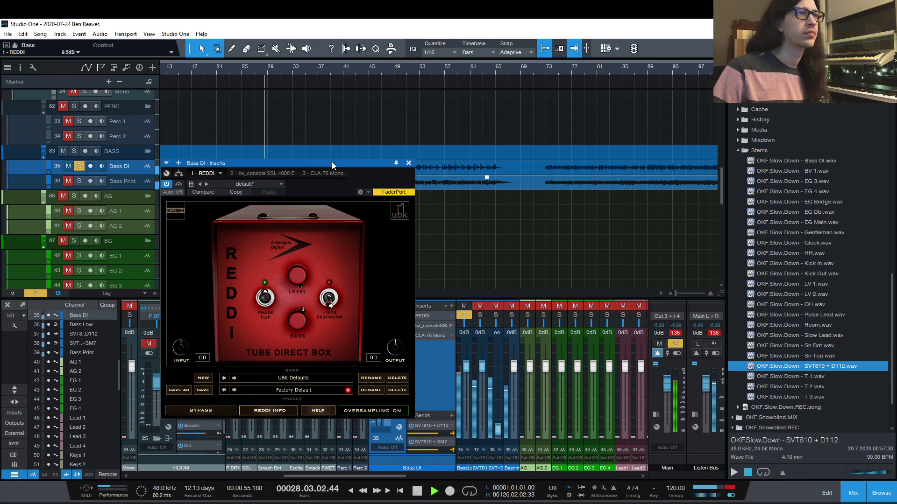
left_click_drag(332, 162, 626, 161)
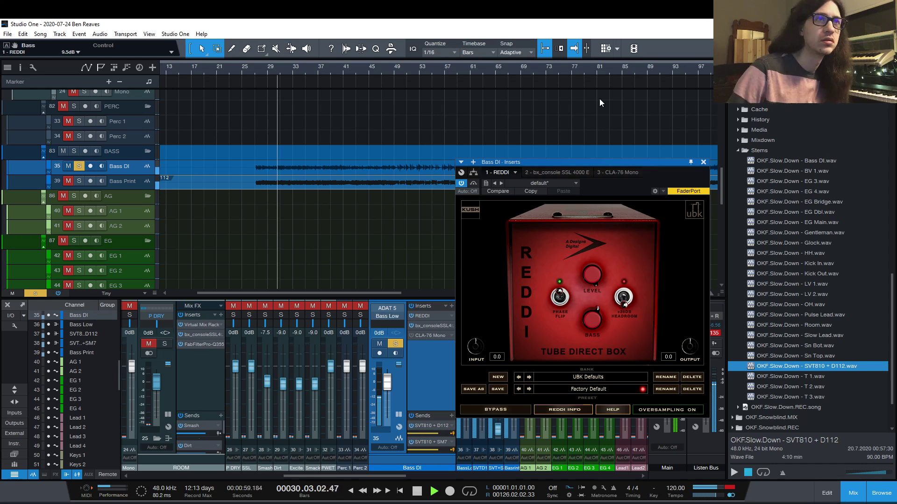
left_click(622, 301)
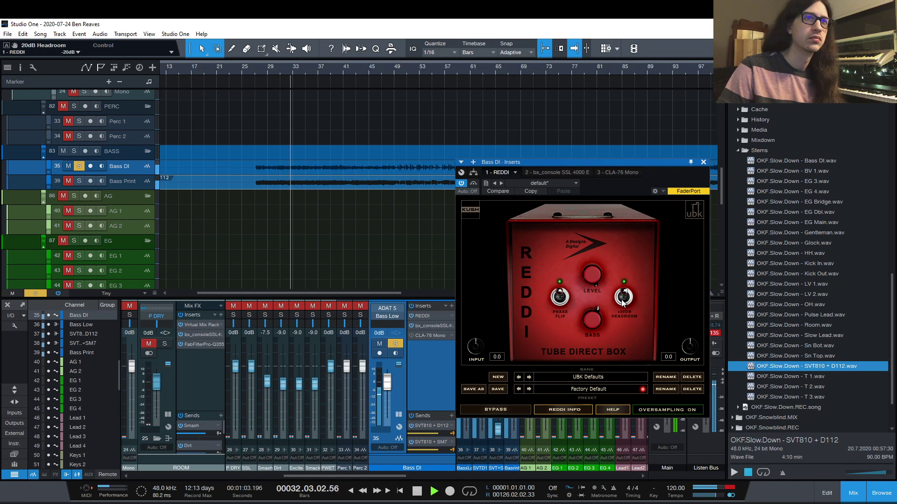
left_click(623, 301)
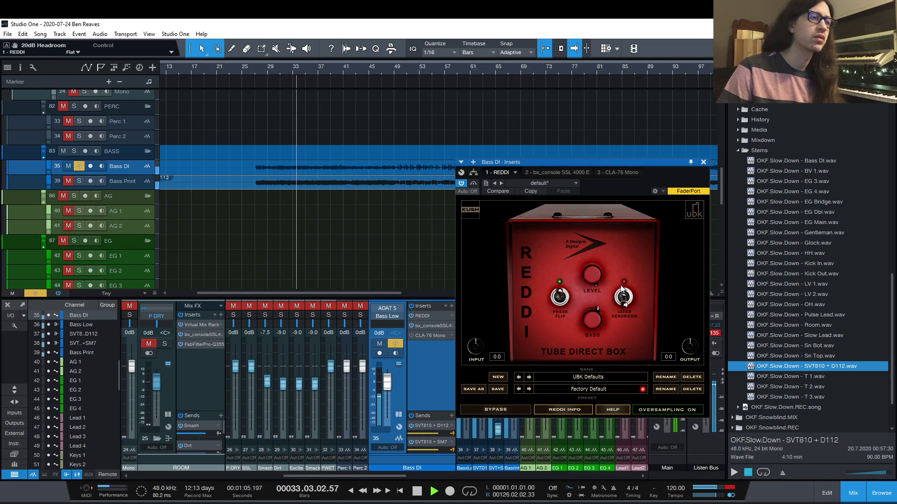
Lower the REDDI's Bass to 0.0 dB and Level to 0.0 on the Bass DI channel.
left_click_drag(612, 162, 655, 174)
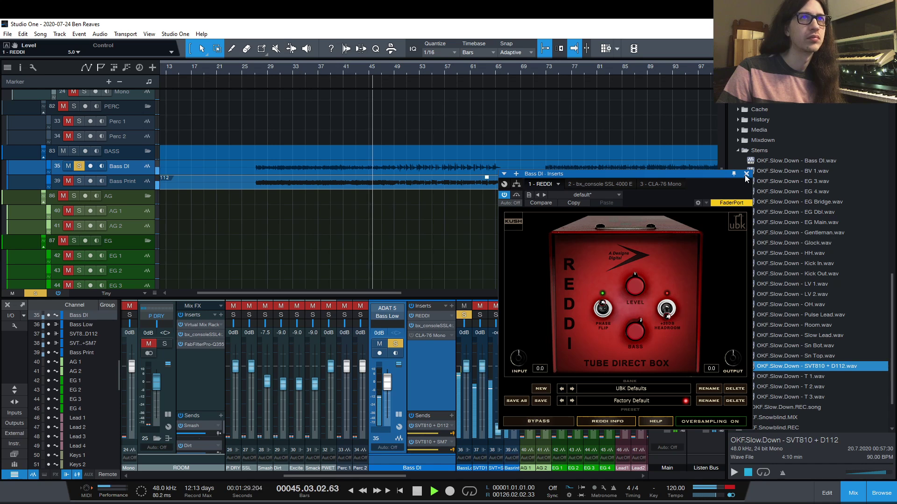
left_click_drag(630, 338, 635, 423)
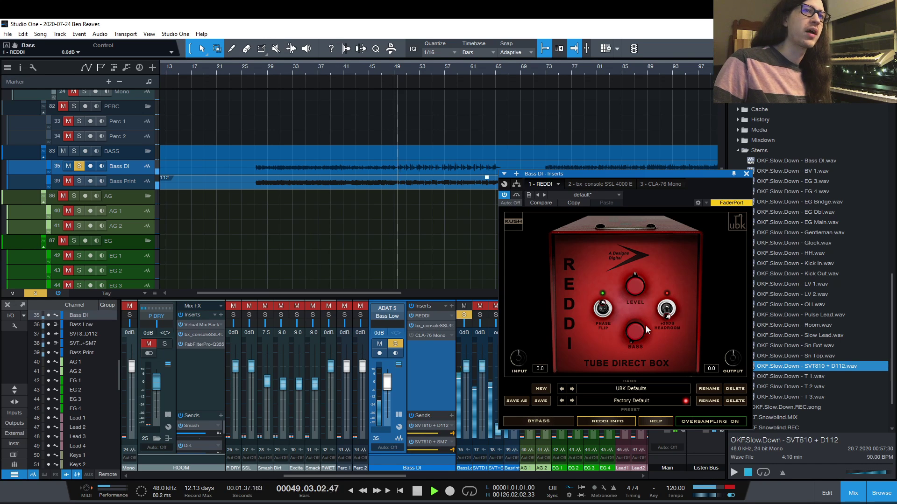
mouse_move(638, 287)
left_mouse_down()
mouse_move(651, 351)
mouse_move(643, 289)
left_mouse_up()
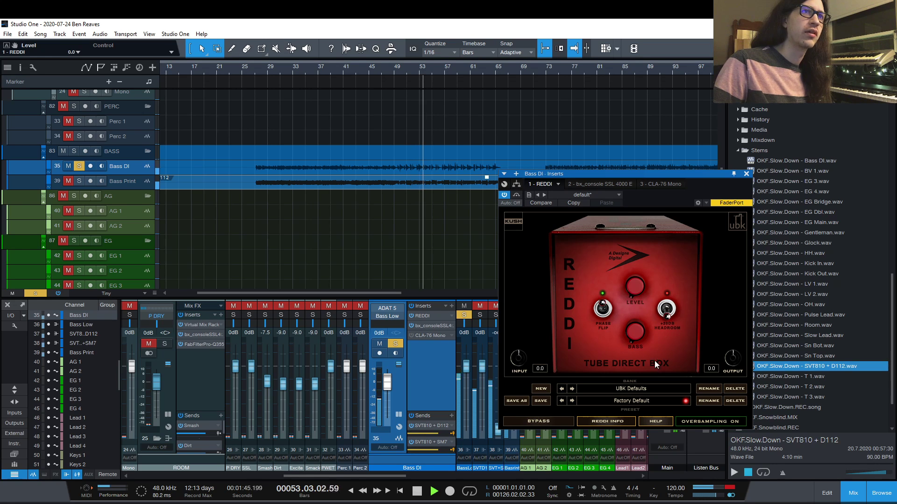
key("space")
left_click(747, 175)
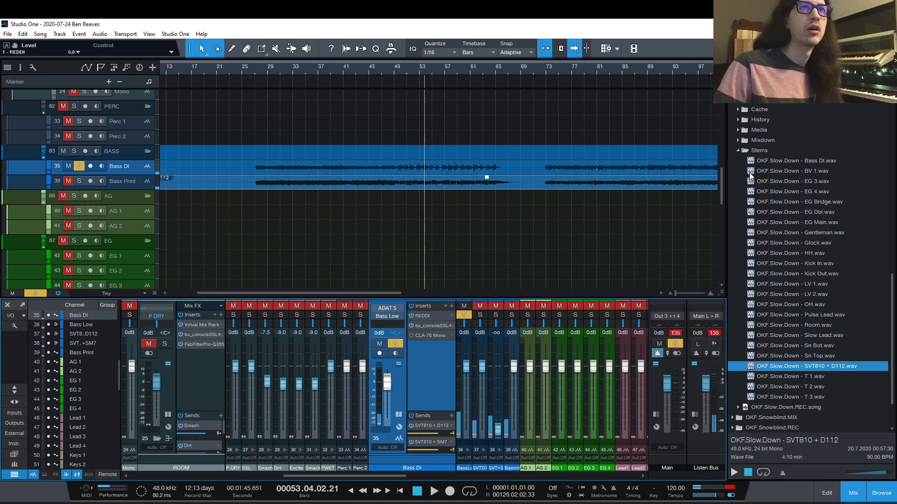
Switch the solo from Bass DI and Bass Low to the SVT810 + D112 channel and play from about bar 49.
left_click(477, 452)
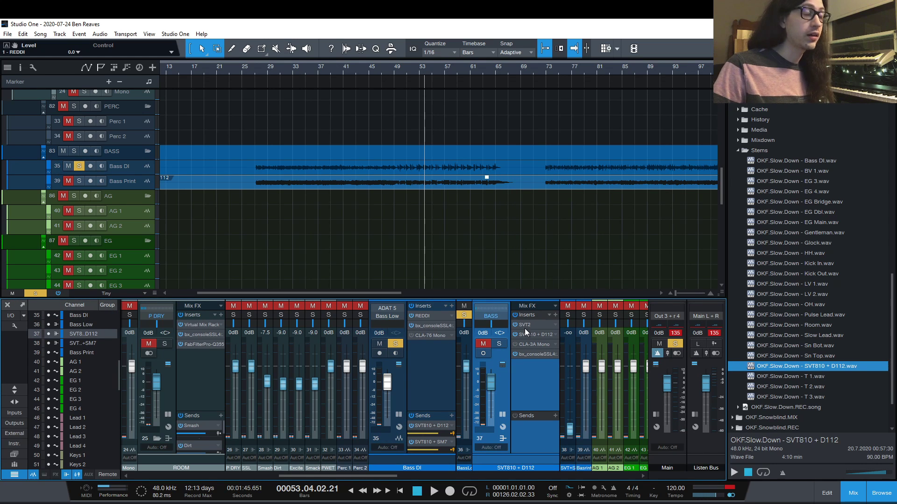
left_click(499, 345)
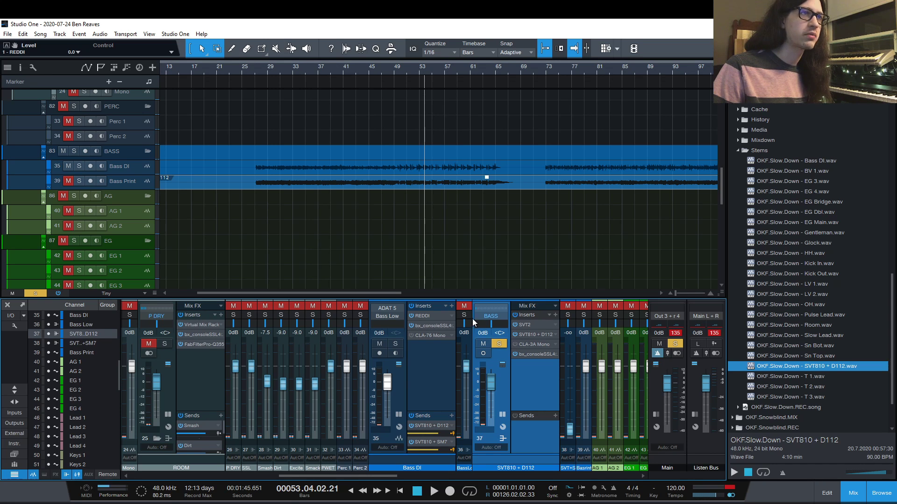
left_click(392, 75)
key("space")
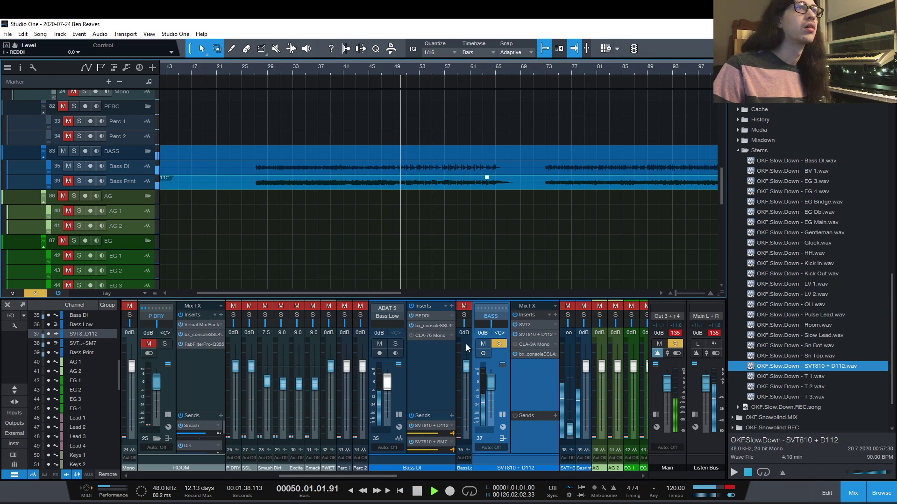
Move the Bass DI REDDI window aside and set the Bass Pro Drive to 0.0 dB in the SVT810 + D112 channel's SVT2 insert.
left_click(422, 317)
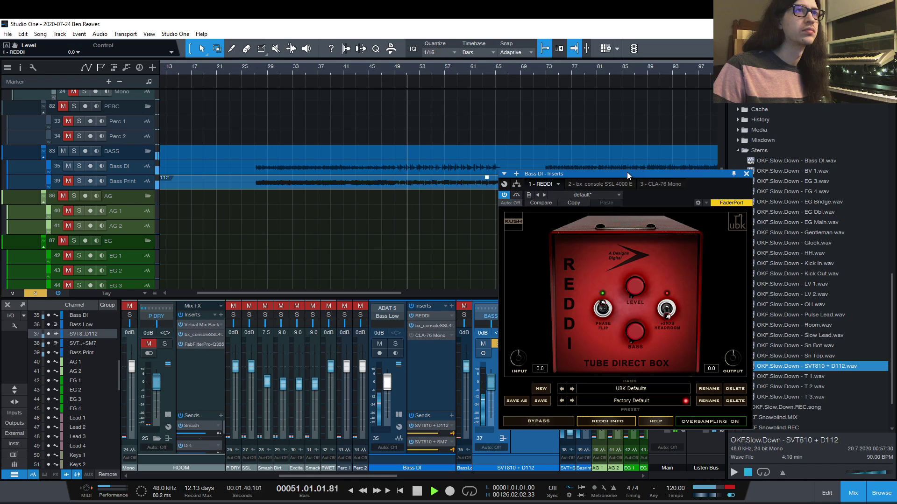
left_click_drag(627, 172, 321, 196)
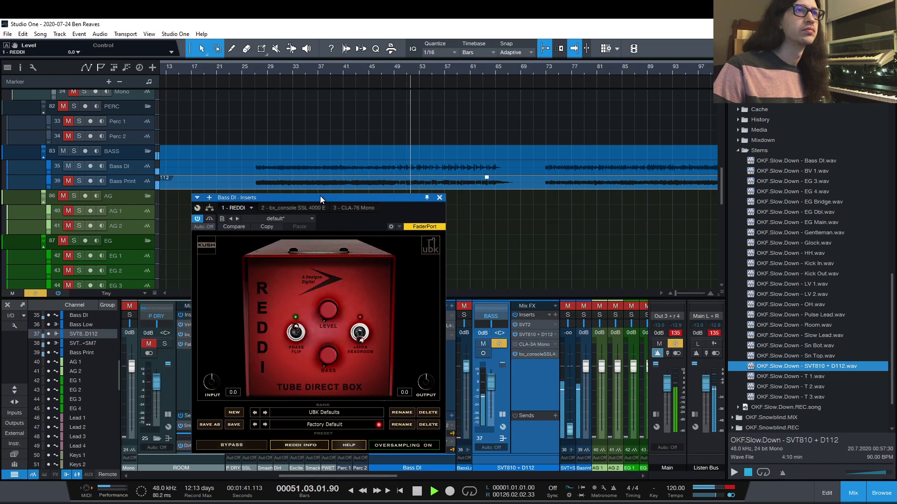
double_click(538, 324)
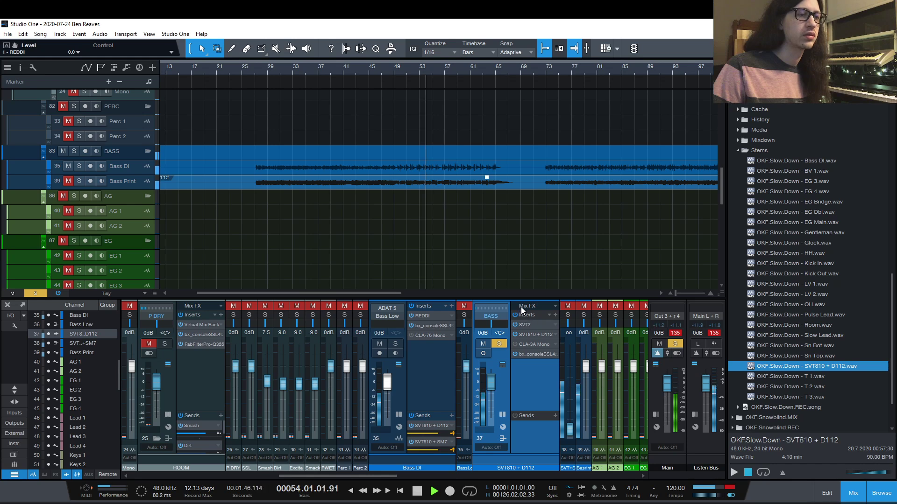
left_click_drag(486, 67, 483, 60)
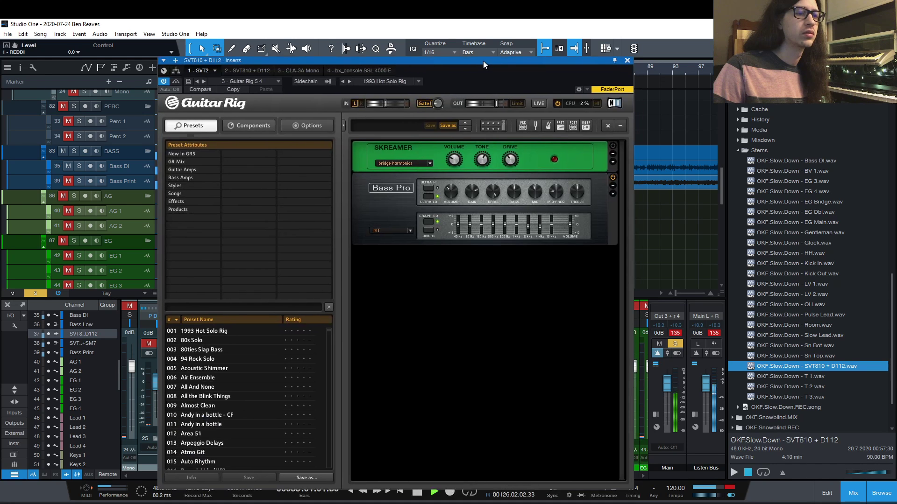
left_click_drag(496, 192, 500, 228)
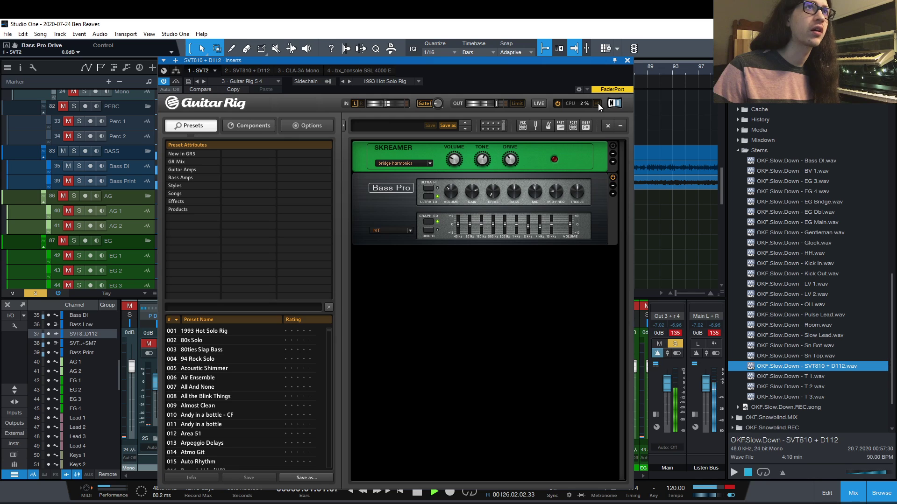
left_click(627, 63)
Compare REDDI Level settings between 0.0 and 10.0 on Bass DI, replaying from about bar 49, and settle on 5.0.
left_click(428, 316)
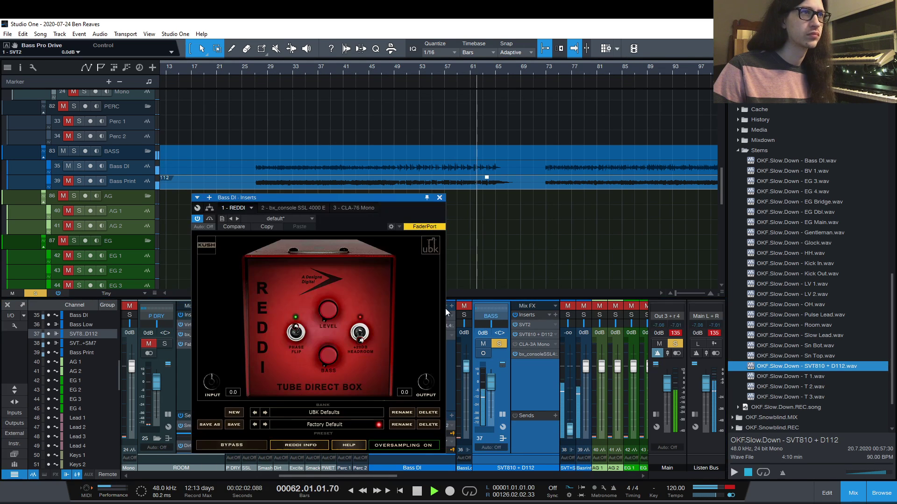
left_click_drag(330, 279, 326, 241)
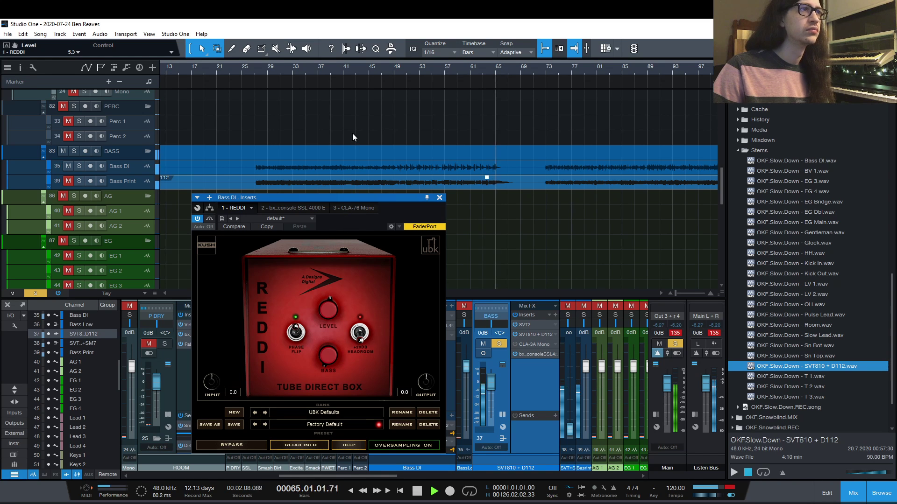
key("space")
left_click(396, 68)
key("space")
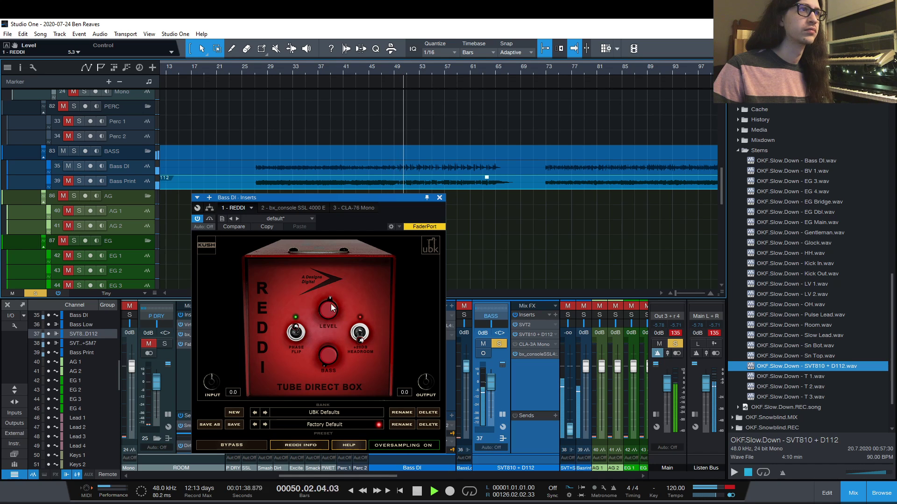
left_click_drag(331, 307, 334, 239)
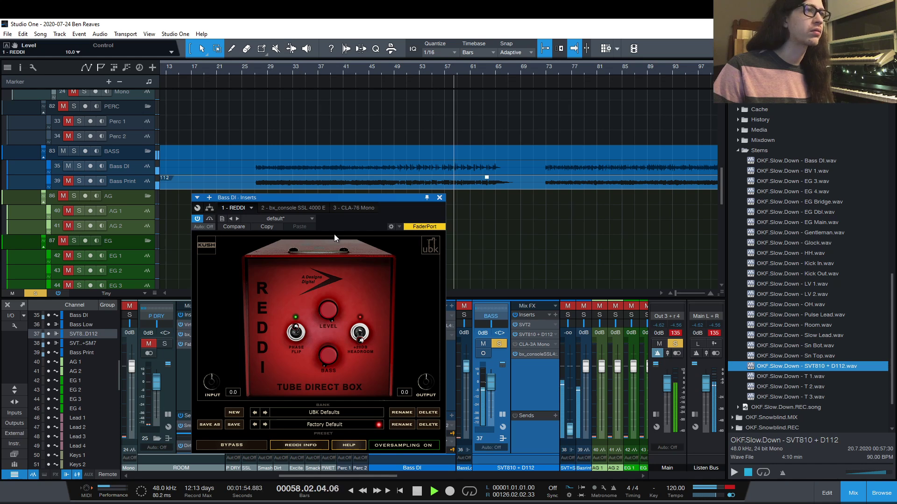
left_click_drag(334, 234, 352, 389)
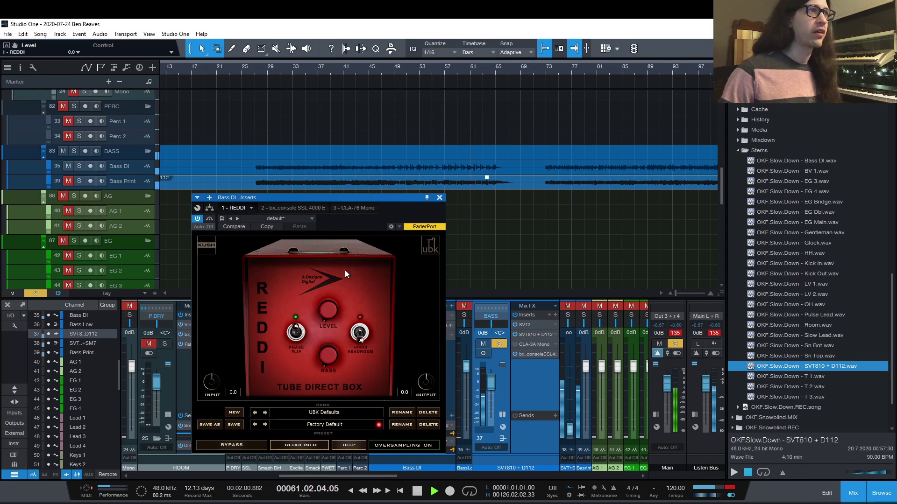
left_click_drag(333, 317, 332, 244)
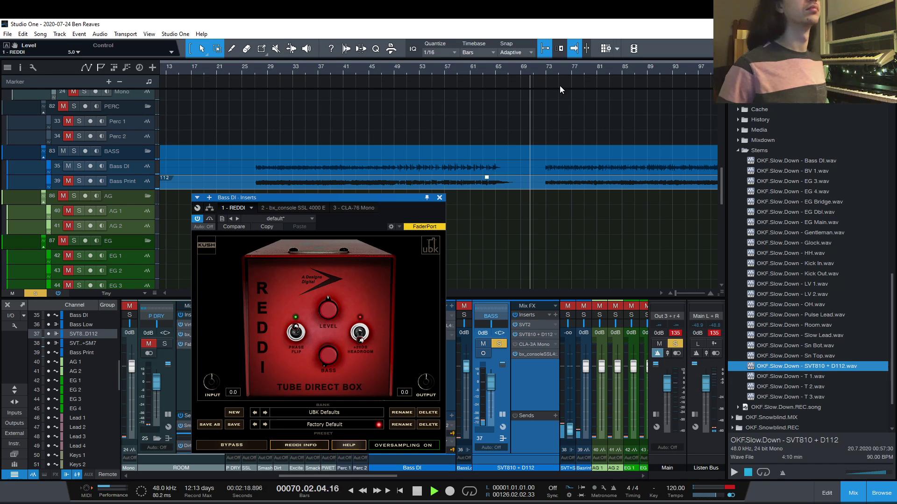
Play from bar 73 and compare the REDDI phase switch at Normal and Inverted on Bass DI, leaving it Inverted.
left_click(546, 69)
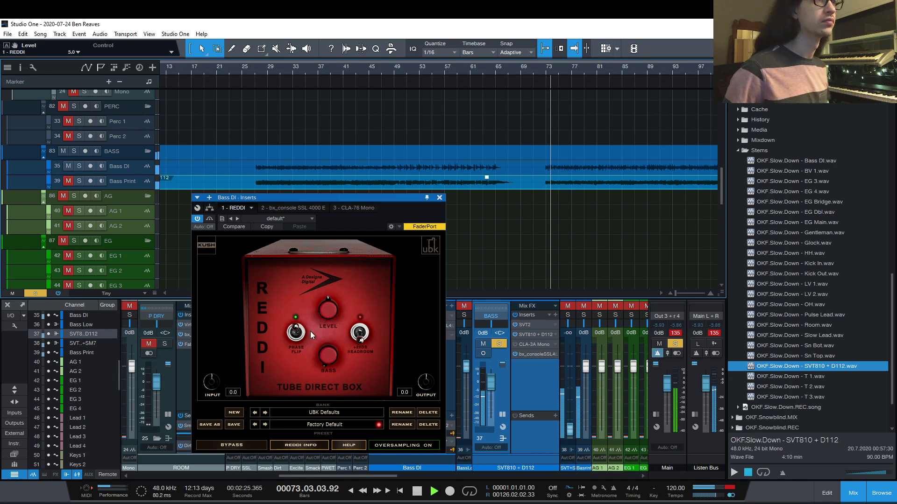
left_click(295, 333)
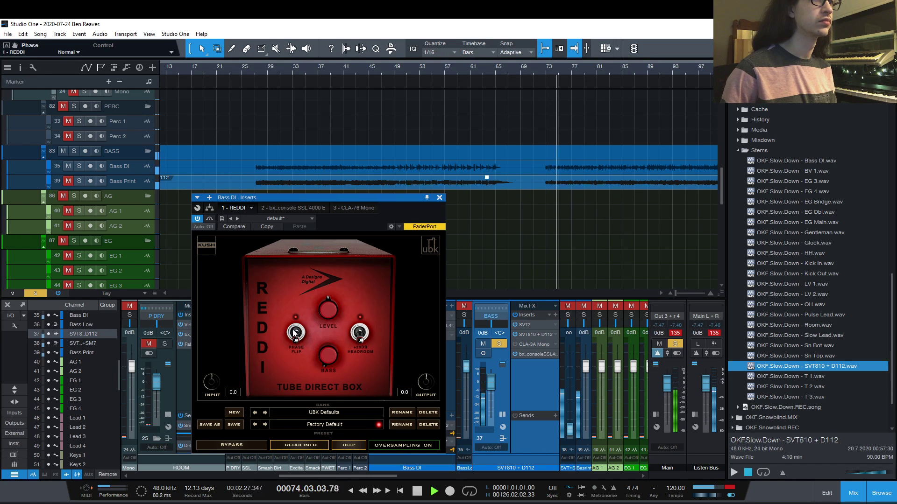
left_click(295, 333)
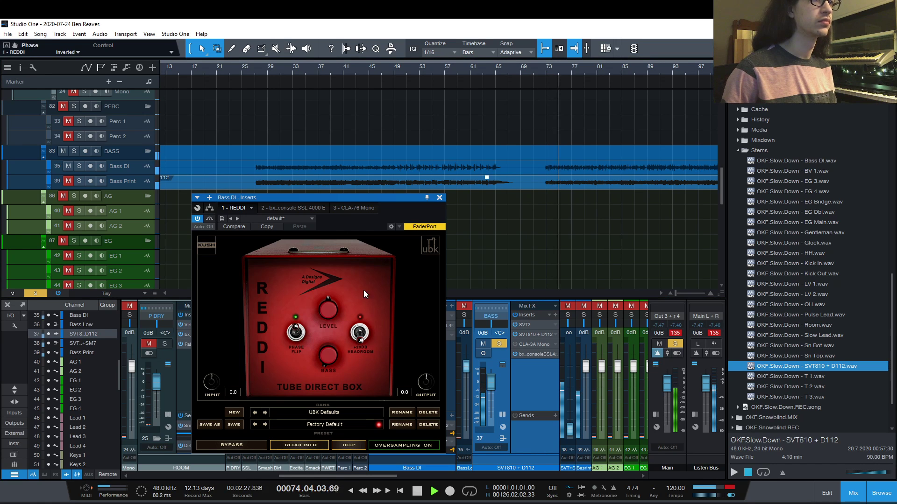
left_click(439, 197)
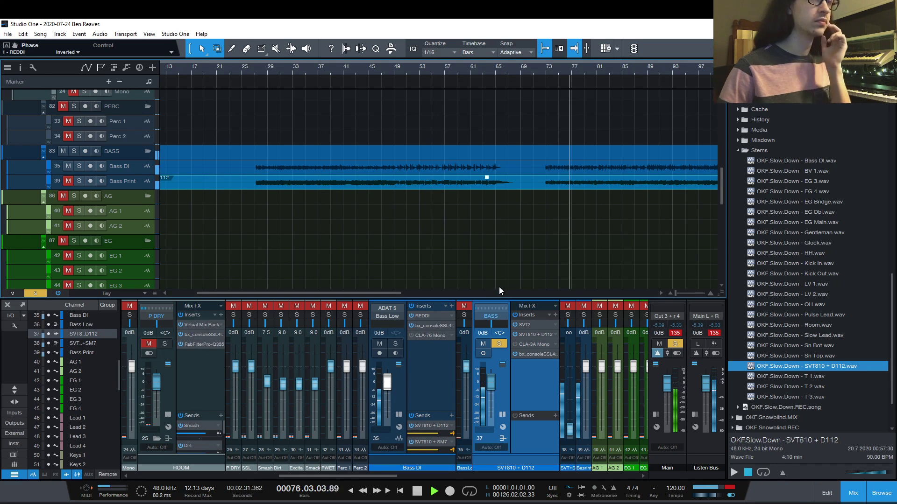
Add Bass Low to the soloed bass channels and set its FabFilter Pro-Q 3 output phase to Inverted.
left_click(465, 315)
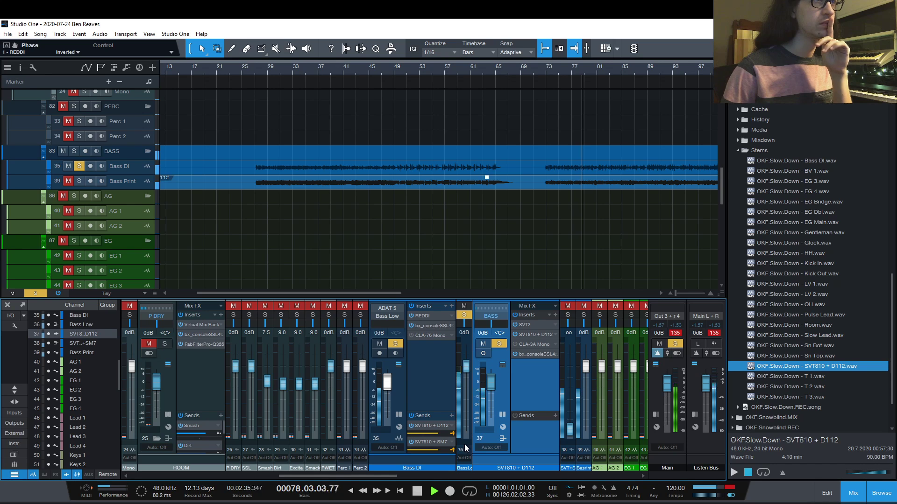
left_click(468, 339)
left_click(516, 326)
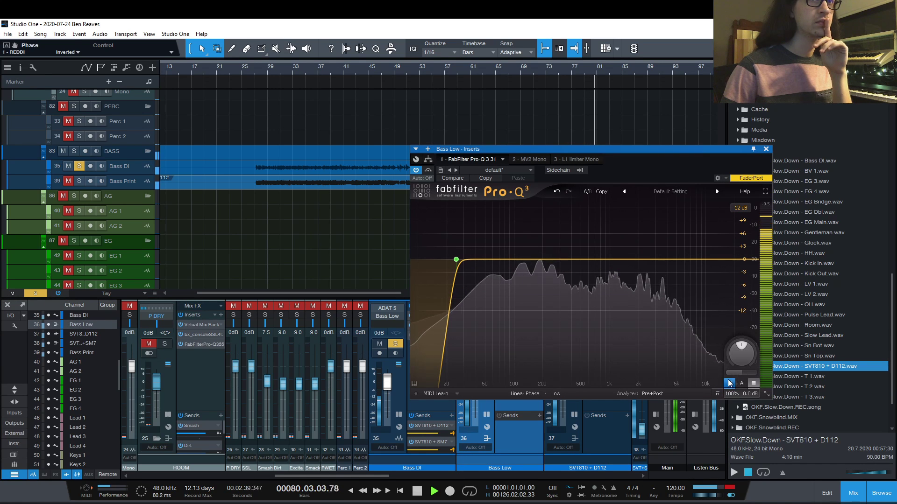
left_click(730, 387)
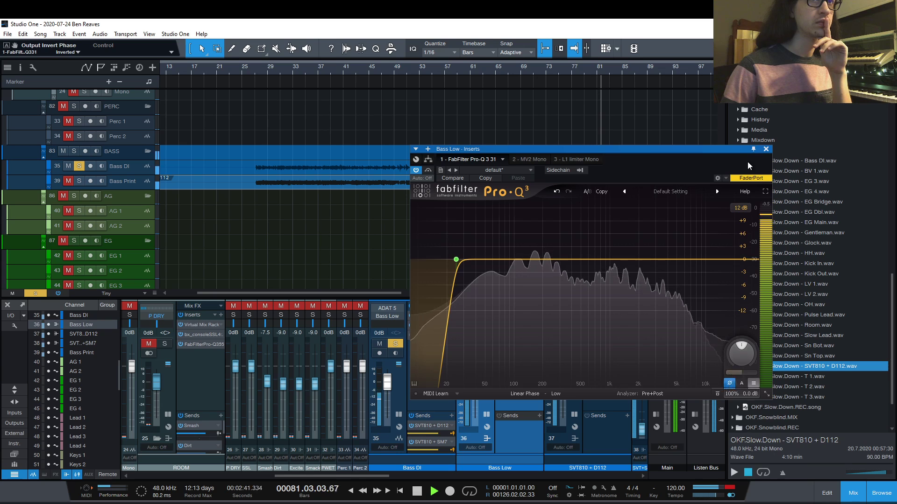
left_click(766, 149)
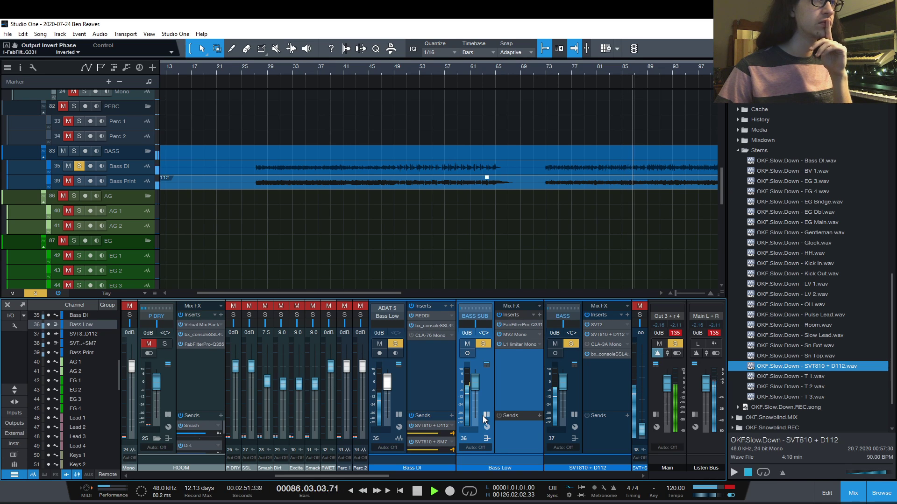
Swap the solo from SVT810 + D112 to Bass Print and switch the Bass Low Pro-Q 3 output phase to Normal.
left_click(481, 475)
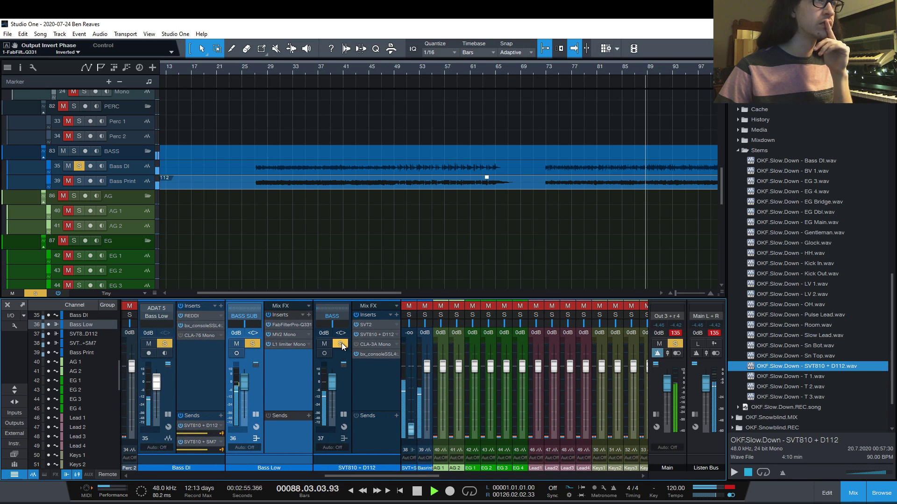
left_click(341, 344)
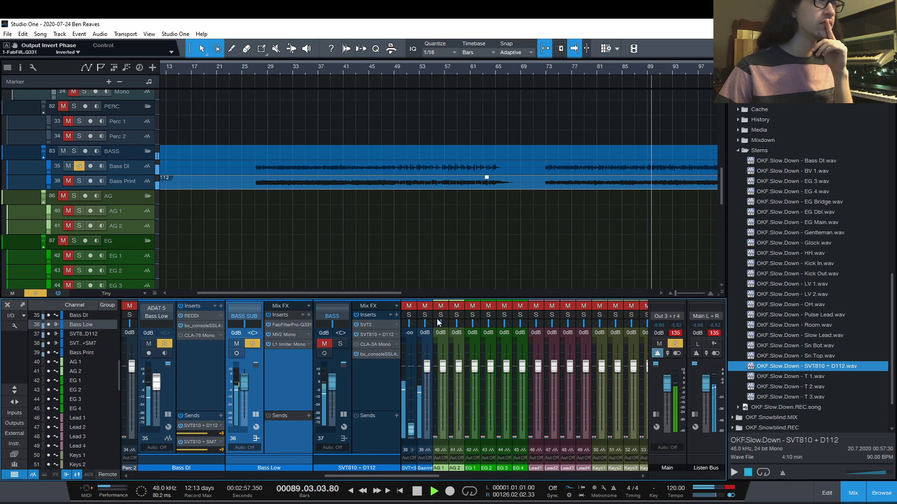
left_click(424, 316)
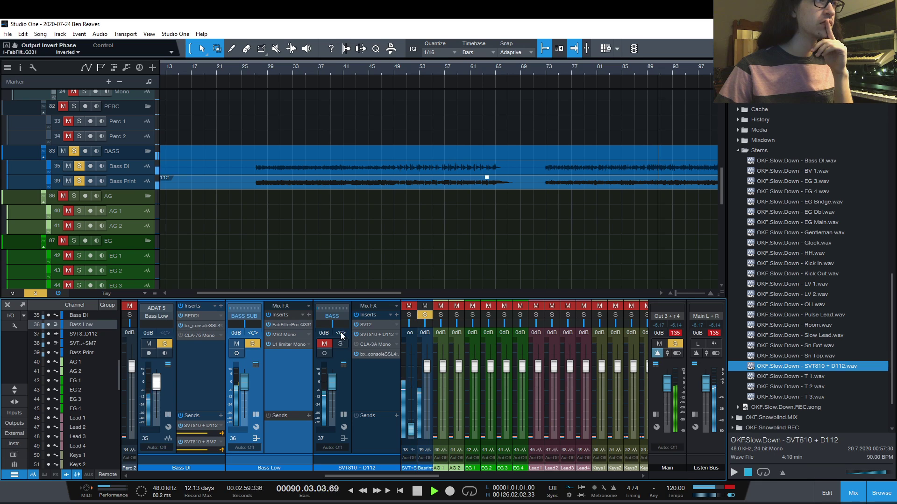
left_click(291, 326)
left_click(730, 384)
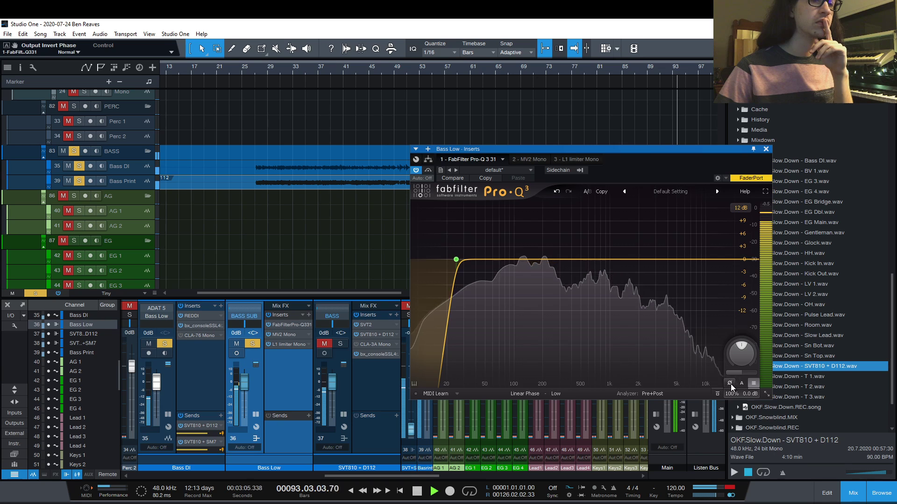
left_click(730, 384)
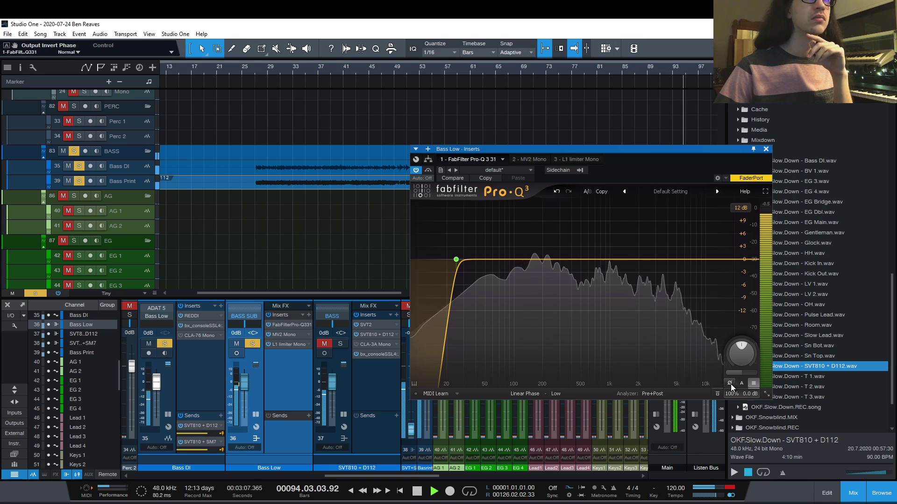
left_click(766, 149)
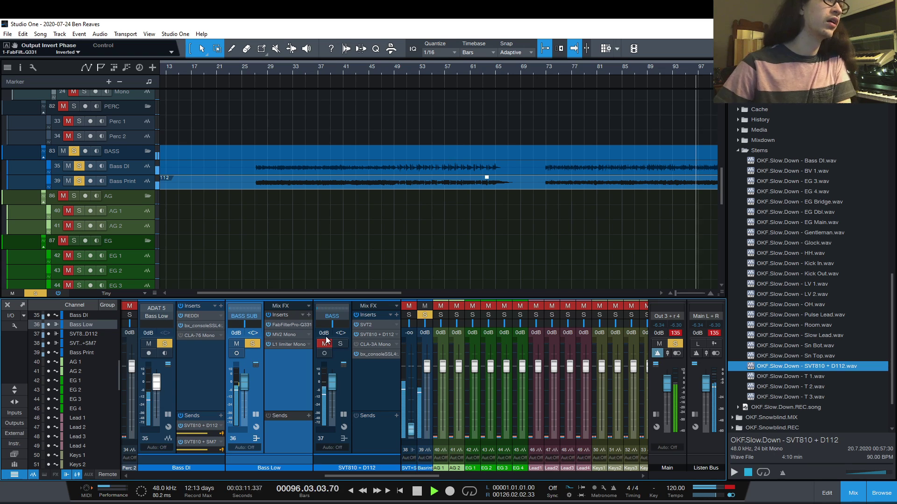
Stop playback, solo SVT810 + D112 again and play the bass from its entry near bar 27.
key("space")
scroll(347, 475, "left", 3)
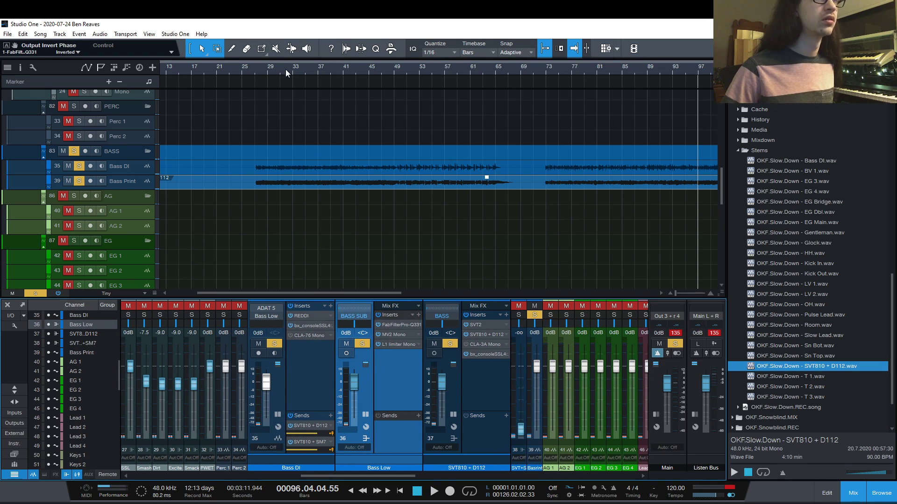
left_click(254, 70)
key("space")
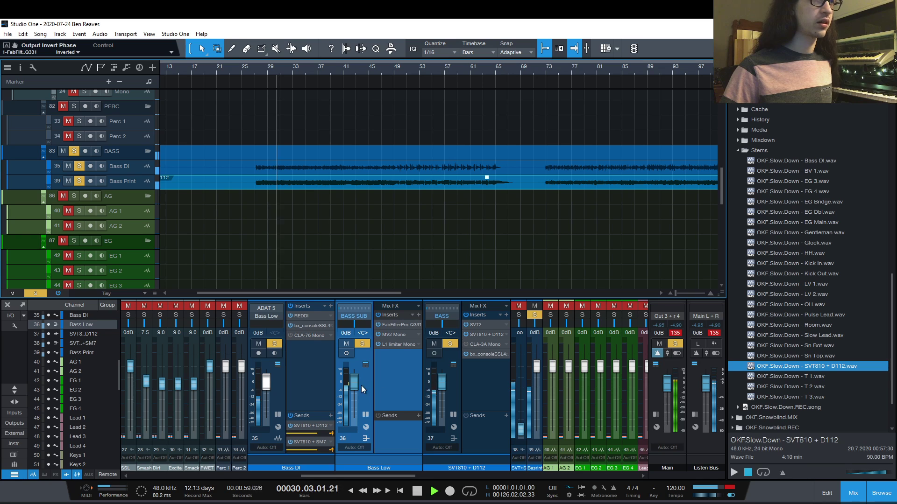
Try a bass balance during playback with the SVT810 + D112 fader at -4.0 dB and the Bass Low fader at -6.2 dB.
left_click_drag(354, 382, 354, 415)
mouse_move(442, 382)
left_mouse_down()
mouse_move(442, 416)
mouse_move(450, 389)
left_mouse_up()
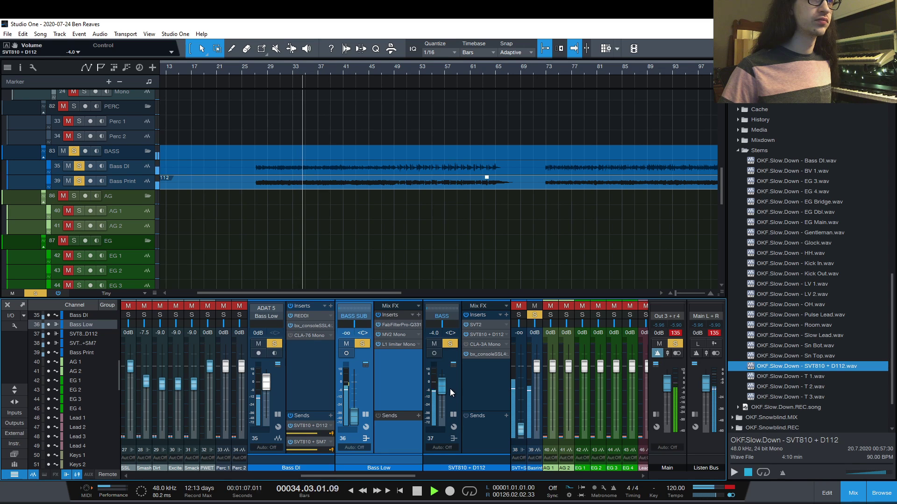
left_click_drag(359, 416, 355, 391)
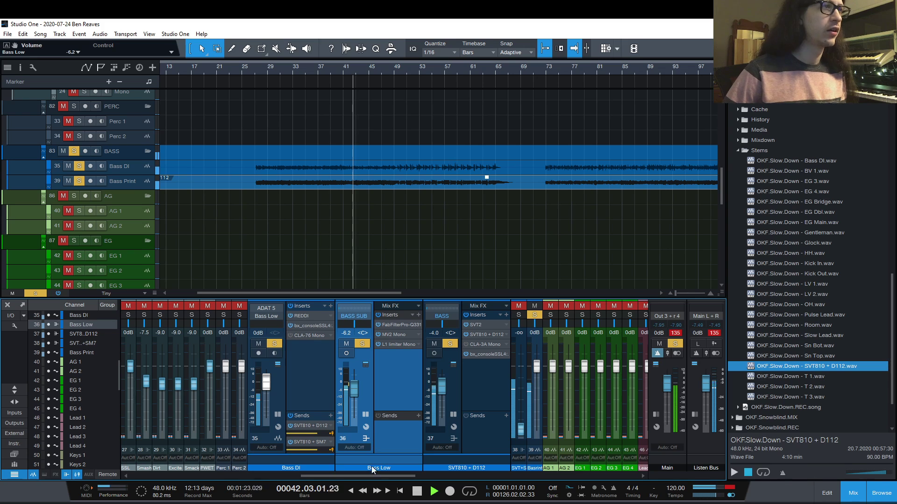
mouse_move(373, 476)
left_mouse_down()
mouse_move(598, 477)
mouse_move(411, 477)
mouse_move(351, 487)
mouse_move(369, 484)
left_mouse_up()
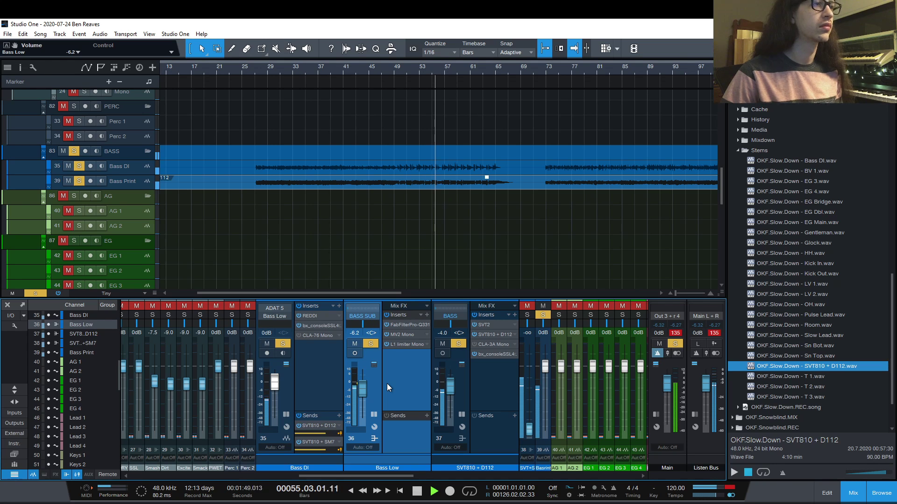
Stop playback, pull the Bass Low fader to -∞, reset SVT810 + D112 to 0 dB and collapse the SVT810 + D112 channel.
key("space")
left_click_drag(364, 388, 364, 418)
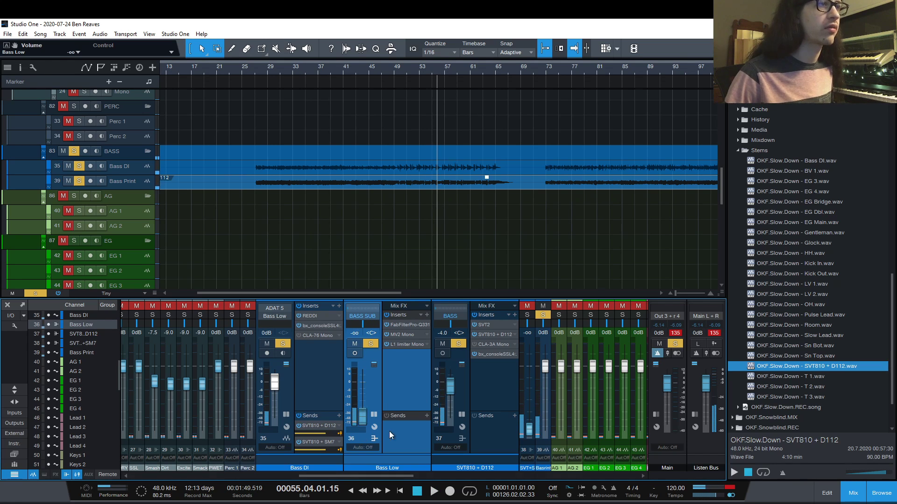
left_click(451, 384, "alt")
double_click(489, 392)
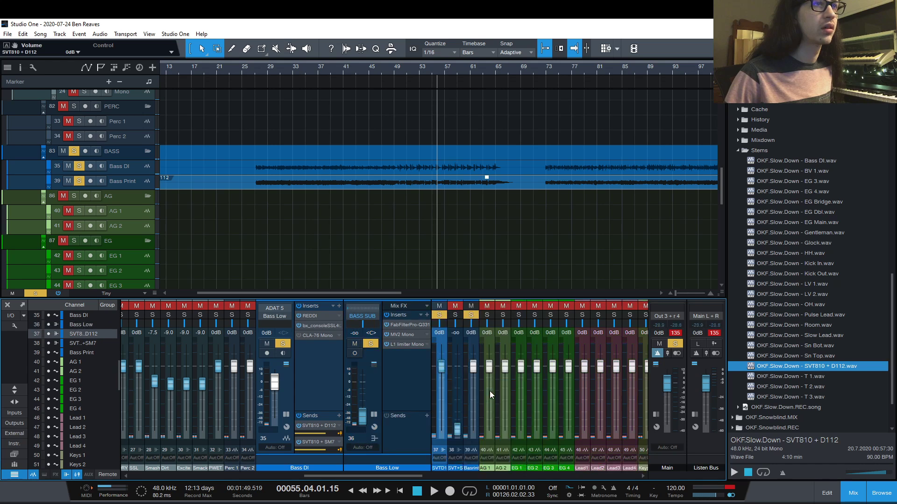
Collapse the Bass Low and Bass DI channels and check the insert chain of SVT810 + SM7.
double_click(418, 392)
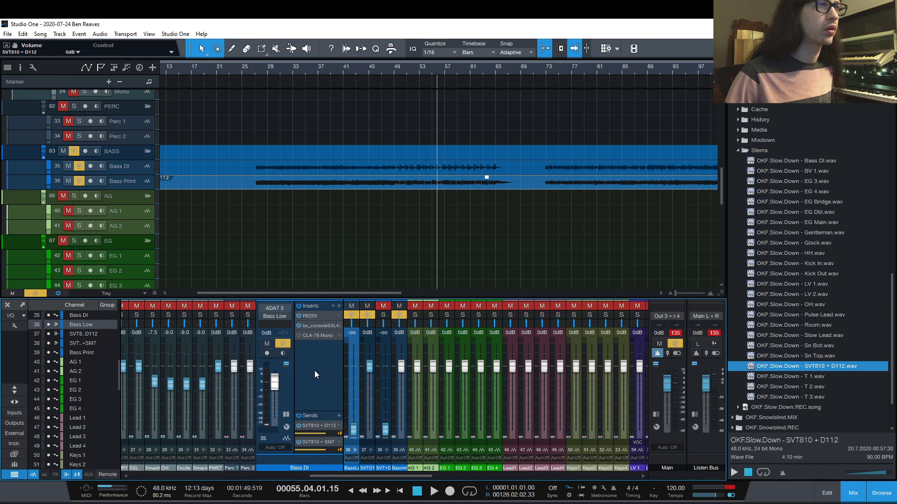
double_click(315, 371)
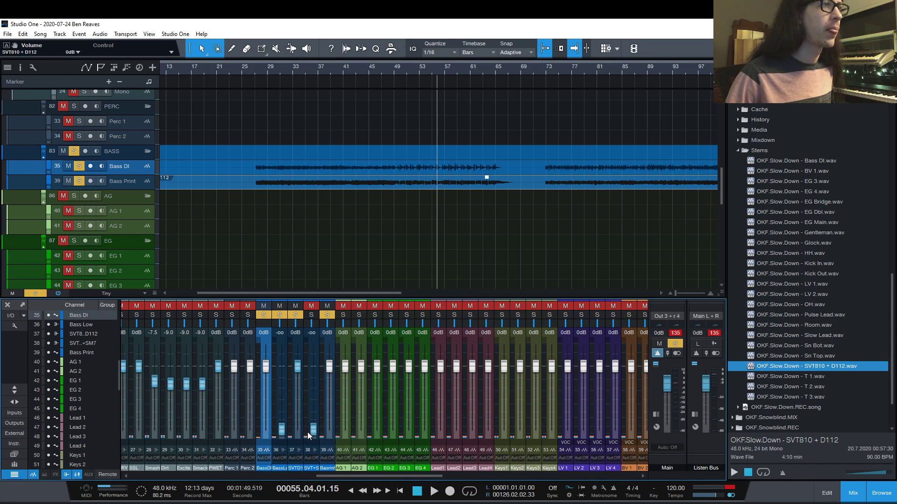
left_click(297, 450)
double_click(306, 447)
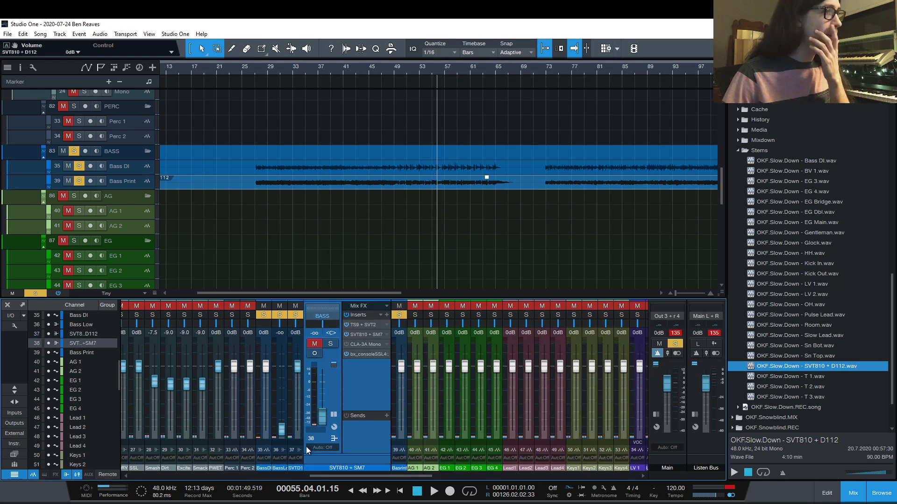
double_click(352, 430)
left_click(294, 449)
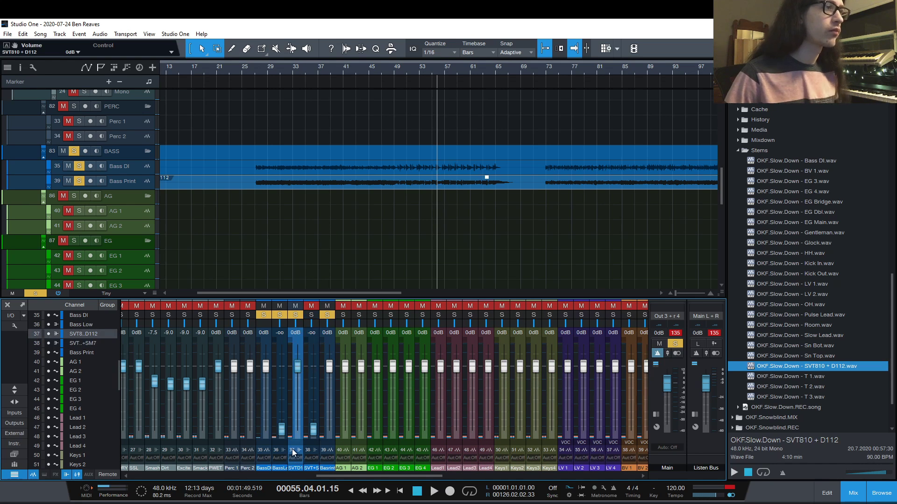
Expand the Bass DI channel again and check the insert chain of SVT810 + D112 before collapsing it.
double_click(265, 447)
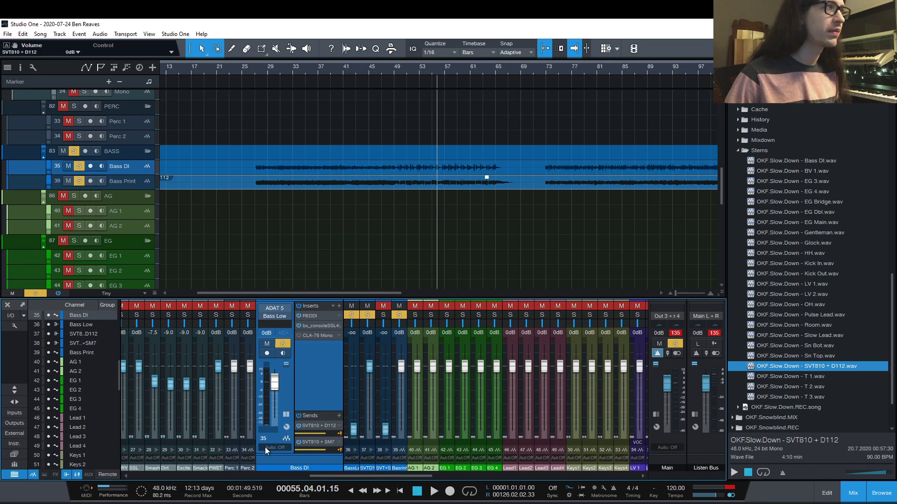
left_click(365, 450)
double_click(365, 450)
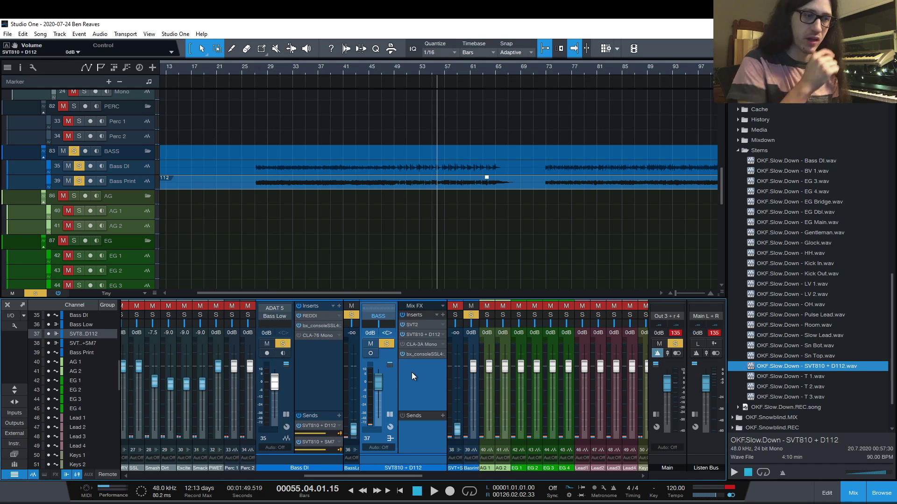
double_click(412, 372)
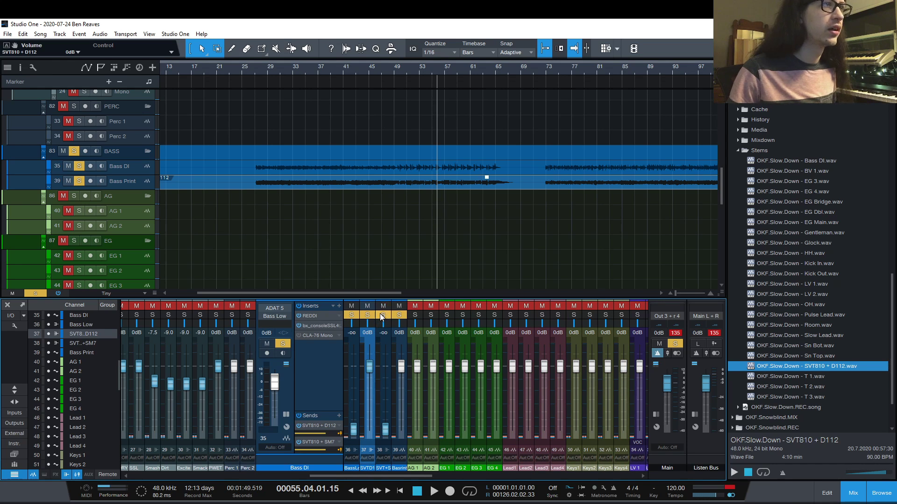
Solo SVT810 + SM7 with its fader at 0 dB, unsolo Bass Print and play the bass from bar 40.
left_click(386, 434, "alt")
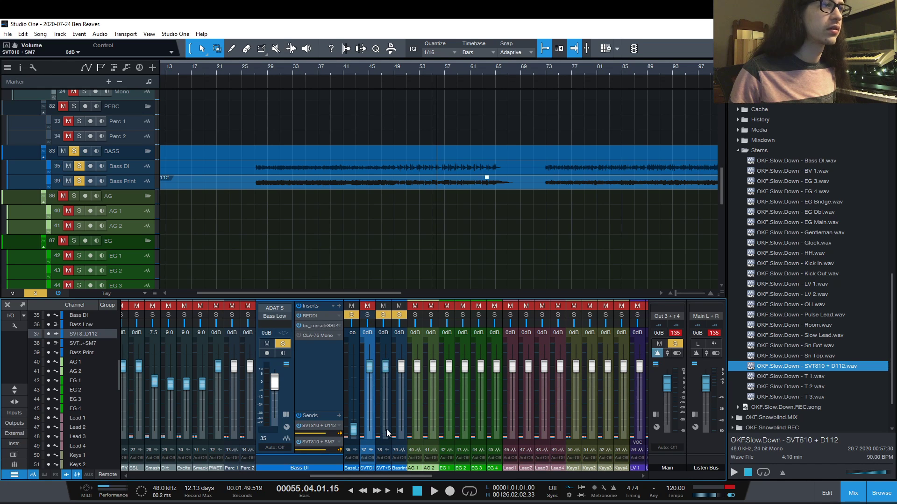
left_click(335, 66)
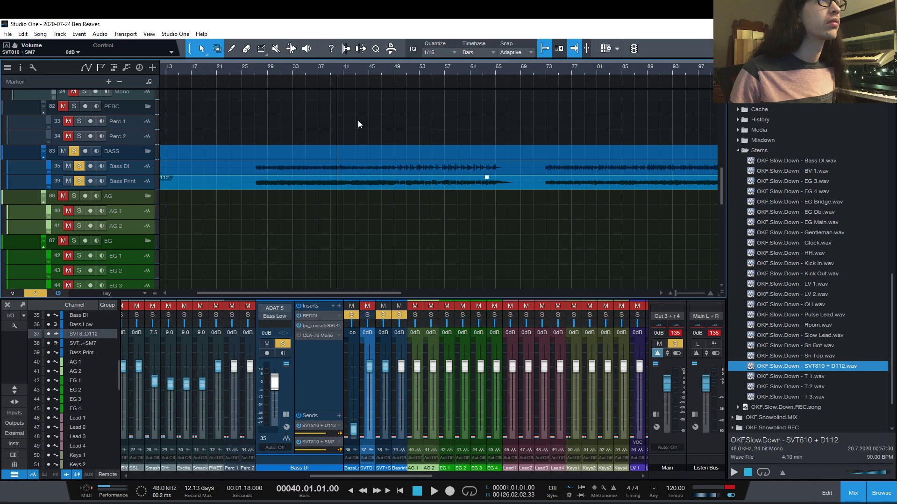
left_click(398, 315)
key("space")
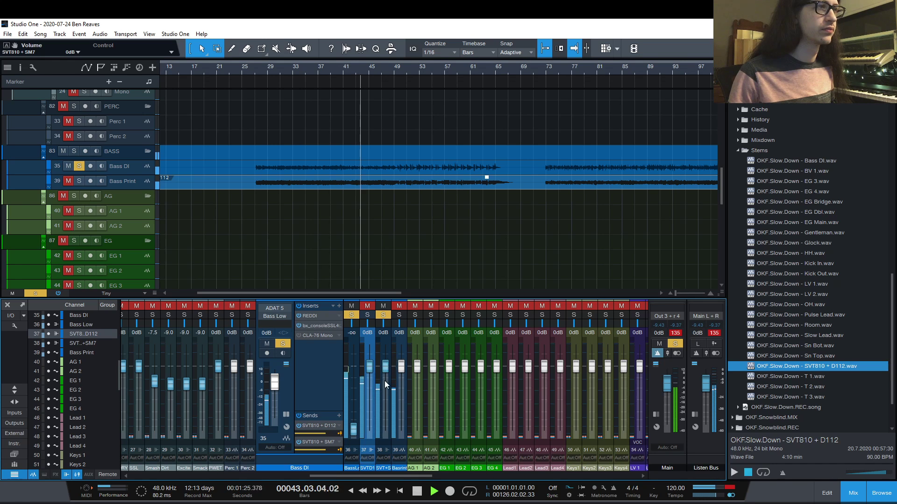
Try the Bass Low fader at -1.5 dB during playback, stop and pull it back to -∞.
left_click_drag(354, 429, 353, 371)
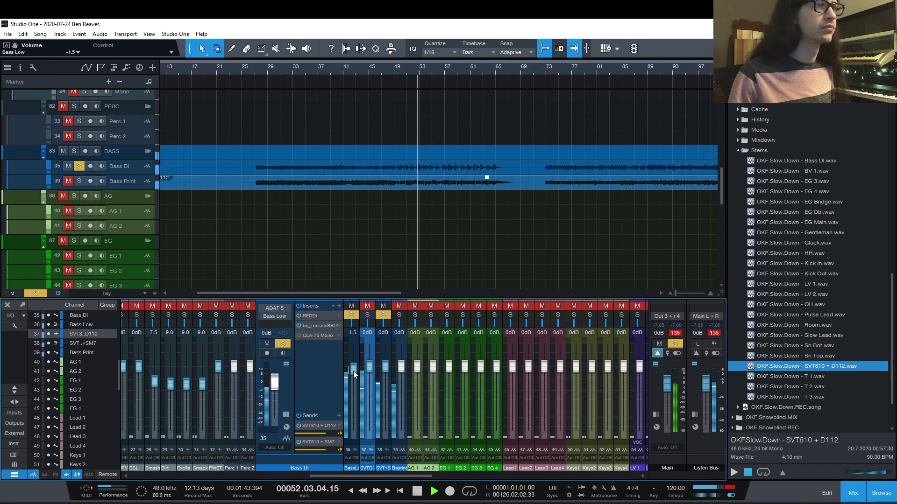
key("space")
left_click_drag(353, 371, 352, 454)
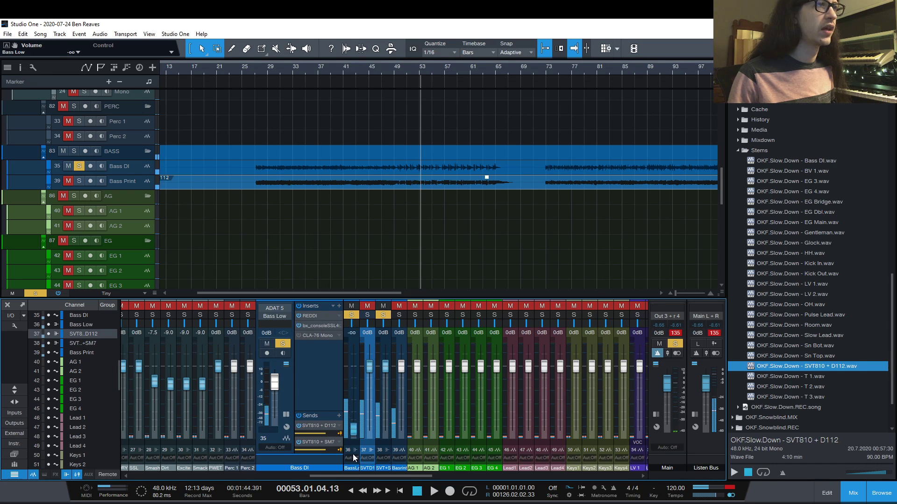
Expand SVT810 + SM7 and inspect its Open Air cabinet and bx_console SSL 4000 E inserts.
double_click(381, 451)
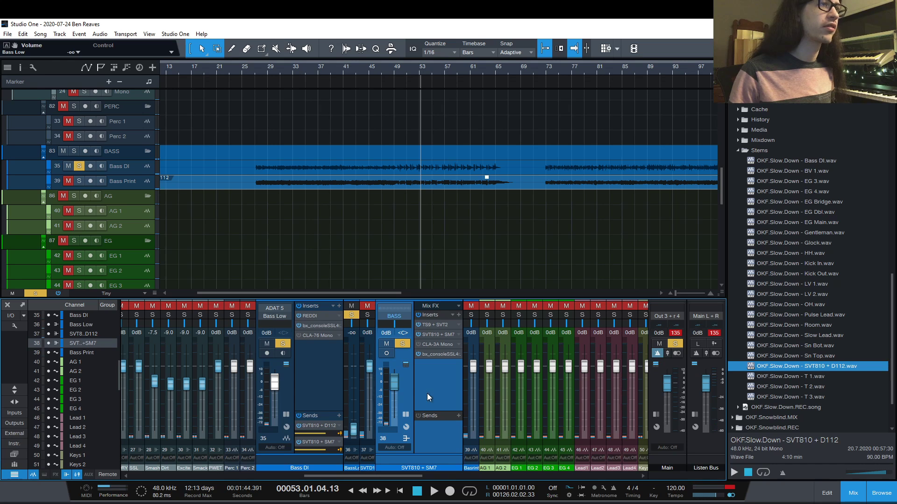
left_click(434, 334)
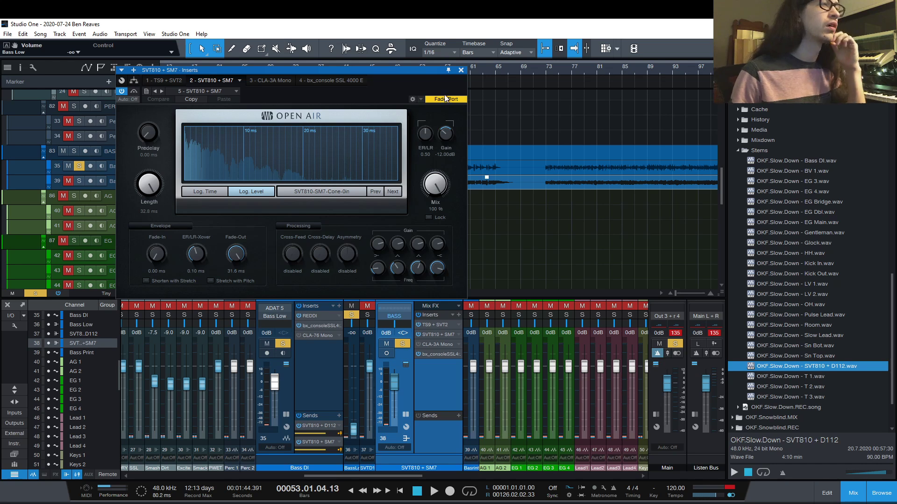
left_click(462, 70)
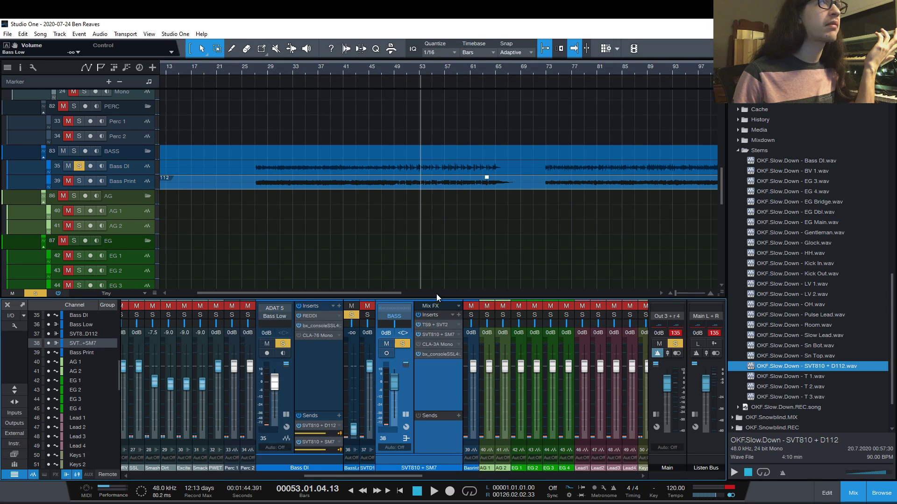
left_click(441, 353)
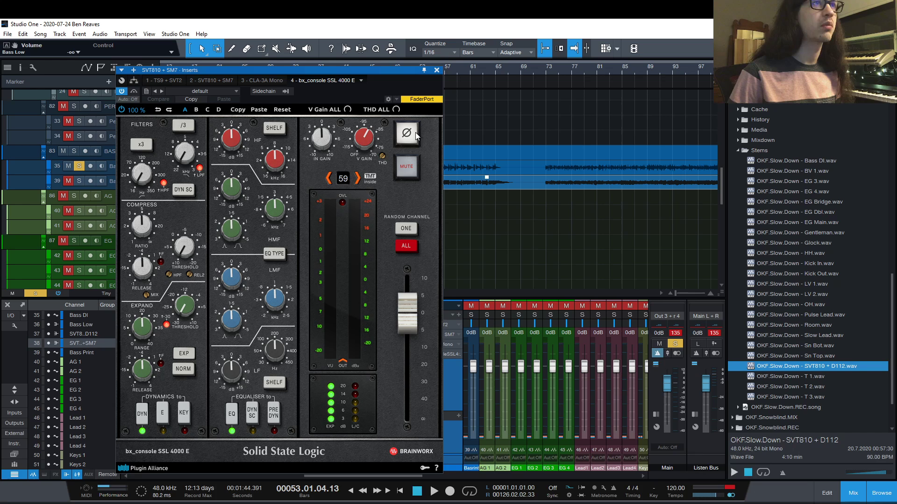
left_click(437, 70)
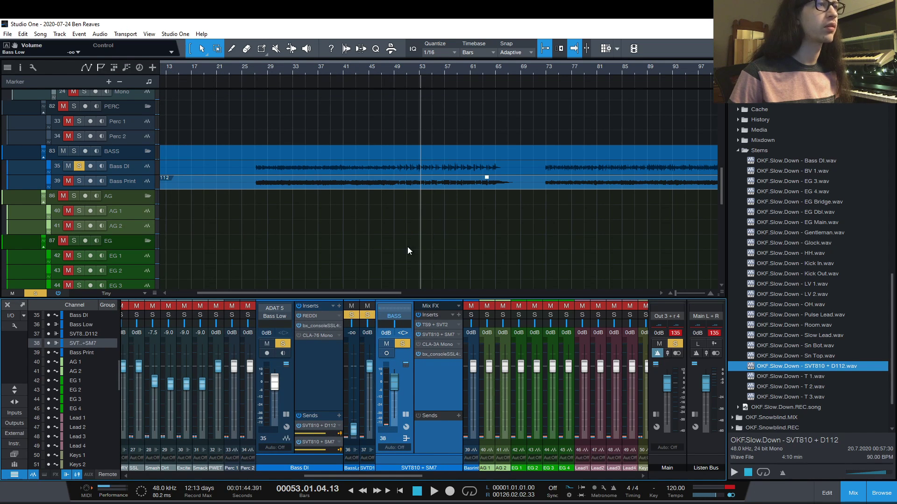
Play the bass from bar 29, try the SVT810 + SM7 fader at -∞ and return both SVT810 faders to 0 dB.
left_click(271, 70)
key("space")
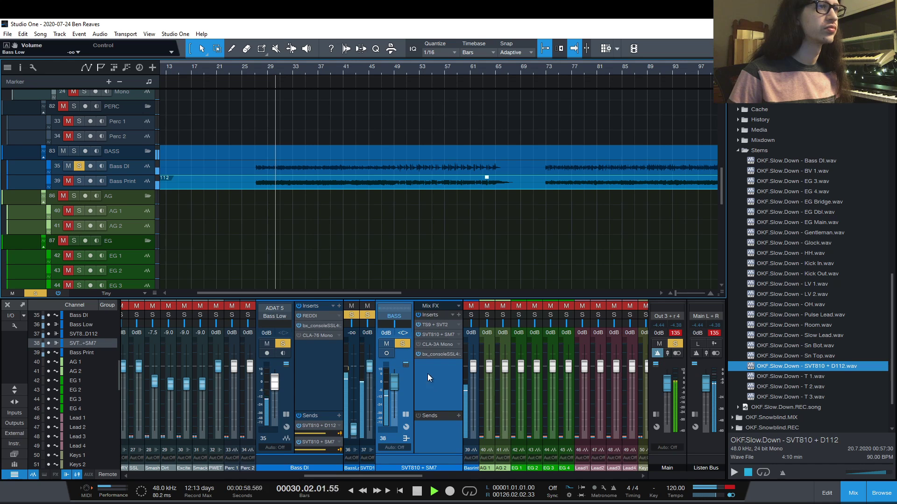
left_click_drag(394, 382, 396, 447)
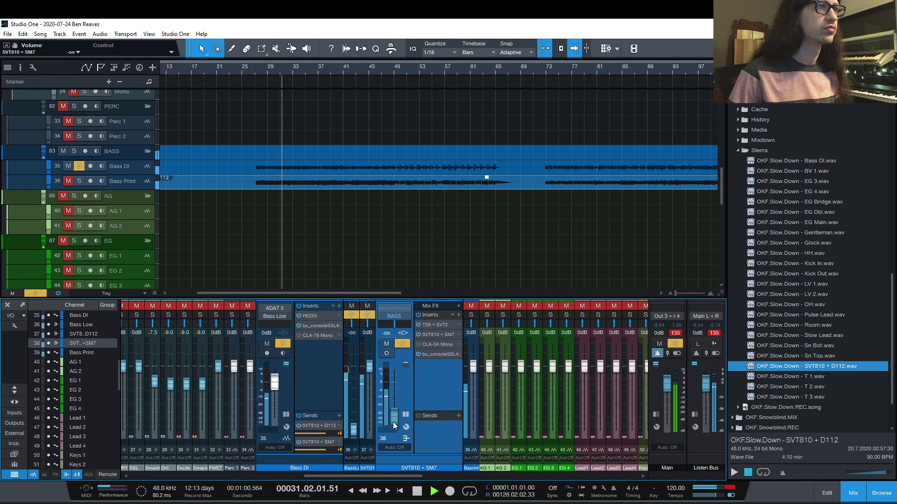
left_click_drag(393, 403, 370, 403)
left_click(368, 425, "alt")
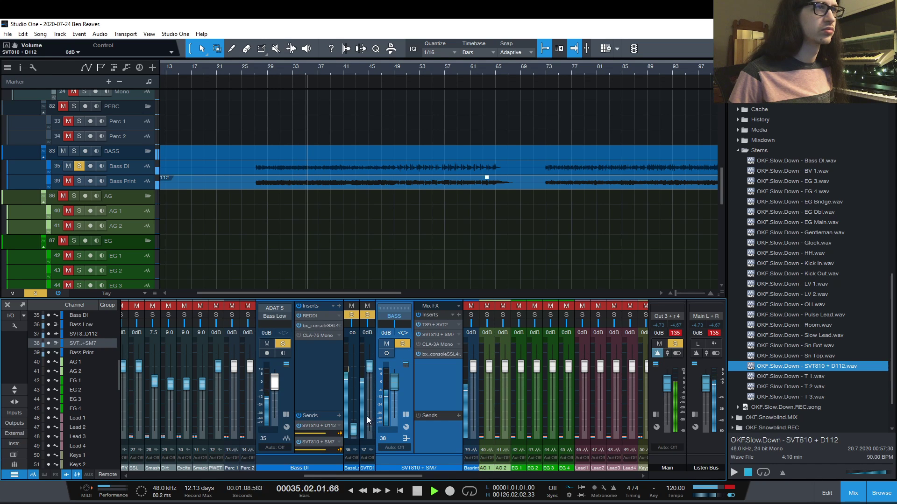
Expand SVT810 + D112, try its SVT2 Bass Pro drive at 18.0 dB and unsolo SVT810 + SM7.
left_click(370, 456)
left_click(371, 450)
left_click(415, 326)
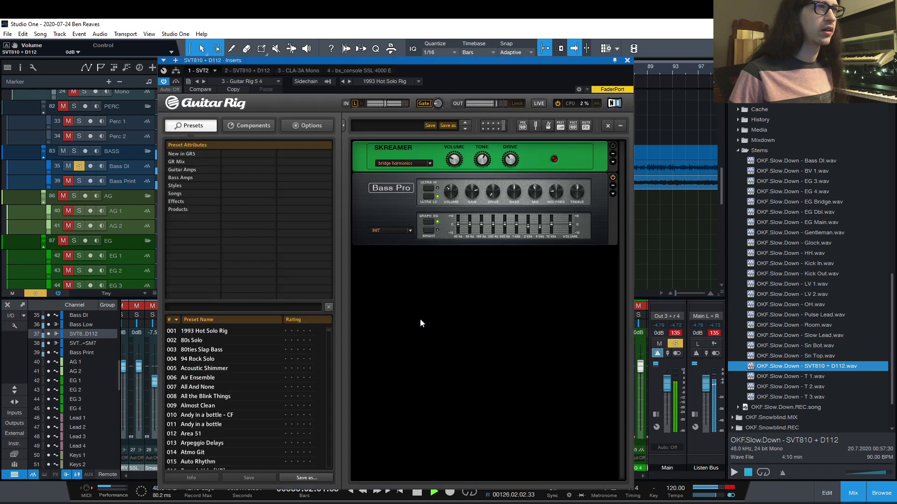
left_click(496, 193)
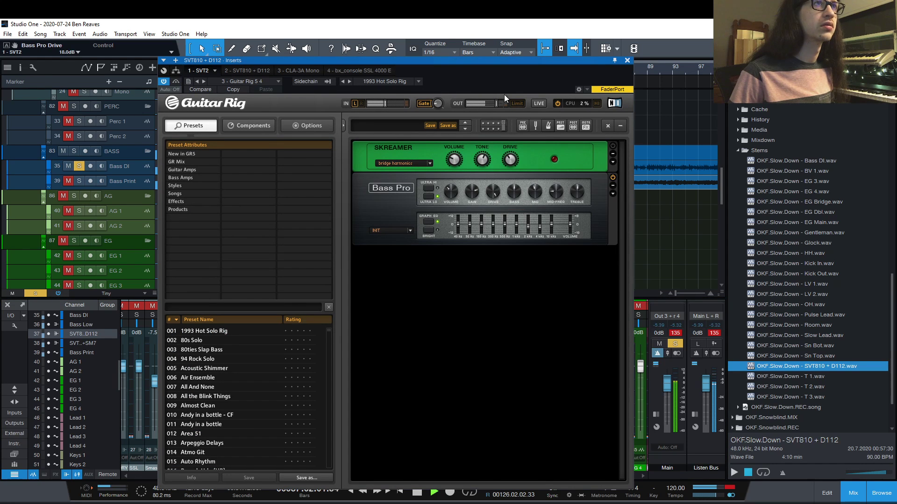
left_click(627, 60)
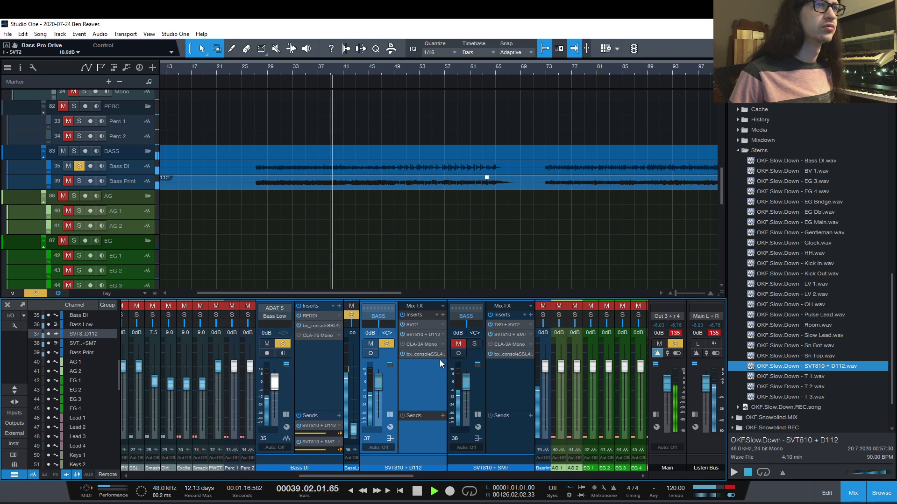
Review the SVT2 amp settings of SVT810 + D112 during playback and replay the bass from about bar 50.
left_click(415, 325)
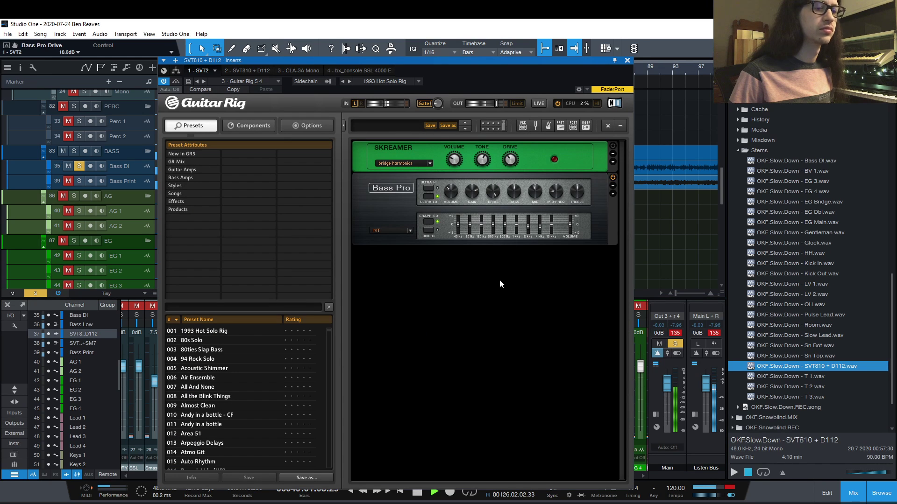
left_click_drag(499, 284, 486, 223)
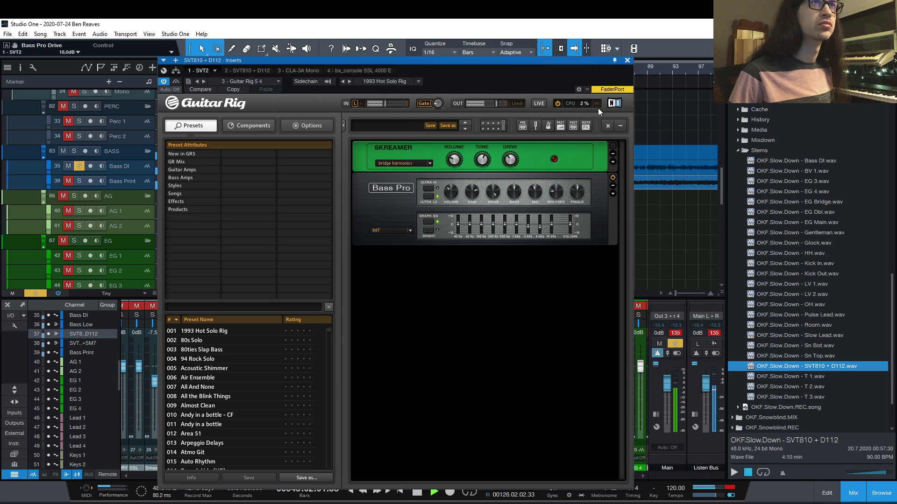
key("space")
left_click(626, 61)
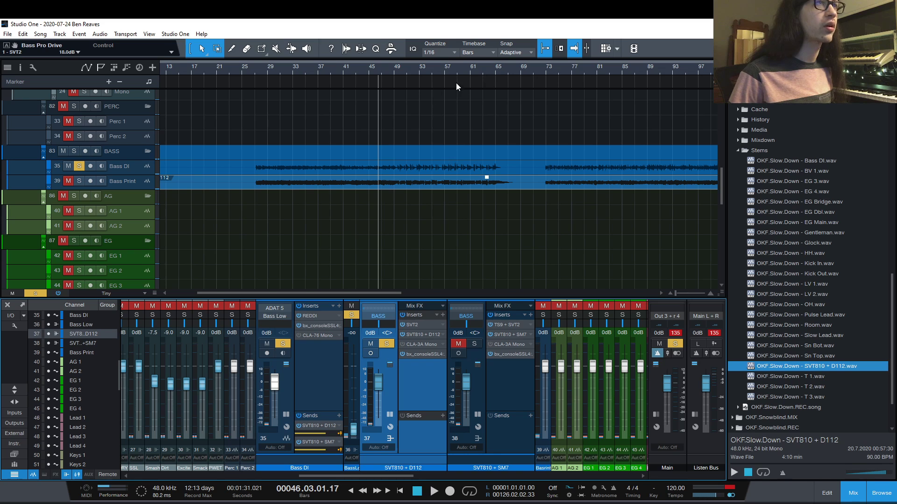
left_click(407, 68)
key("space")
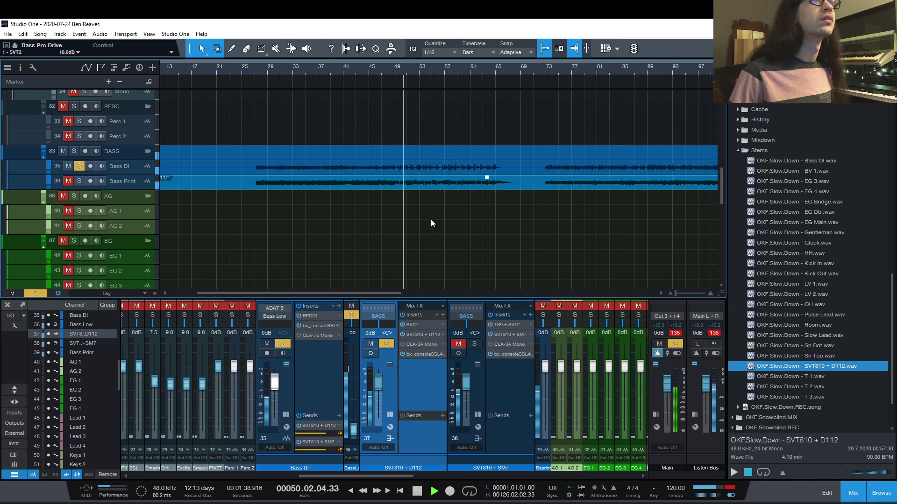
key("space")
Set the Bass Pro drive in the SVT2 insert of SVT810 + D112 to 9.0 dB and close the plug-in.
double_click(421, 326)
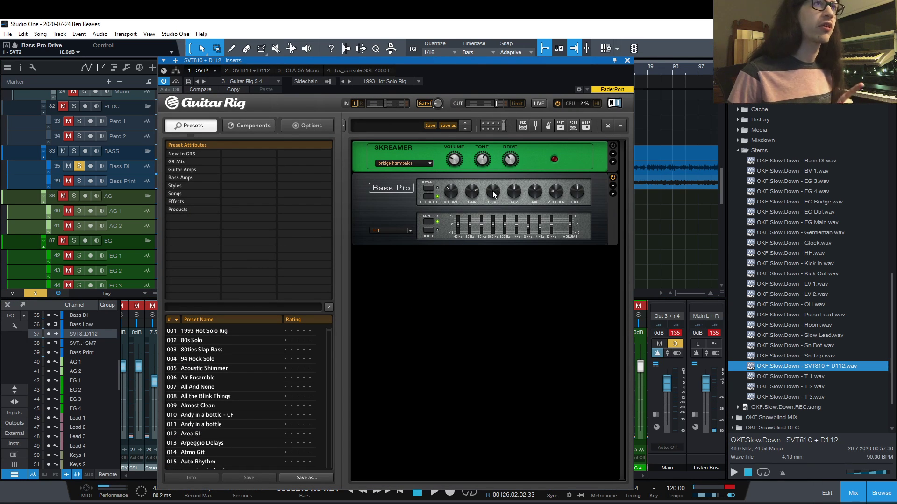
left_click_drag(492, 190, 489, 220)
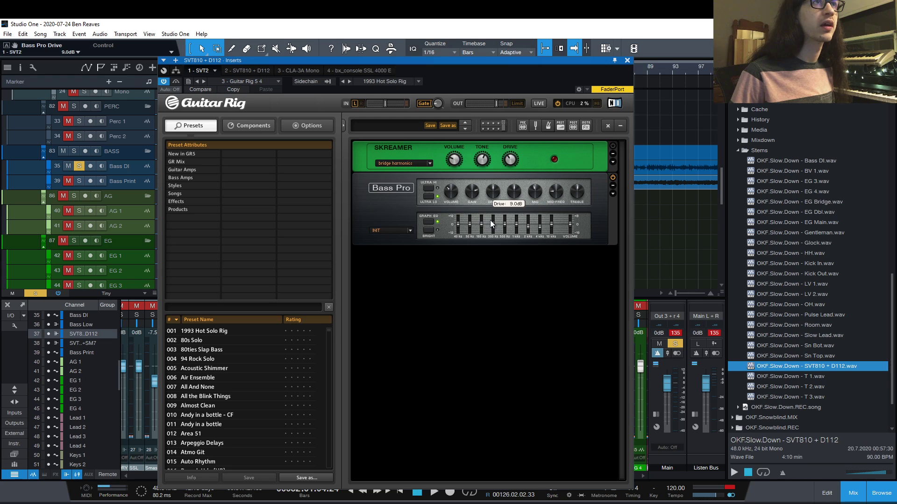
left_click(625, 60)
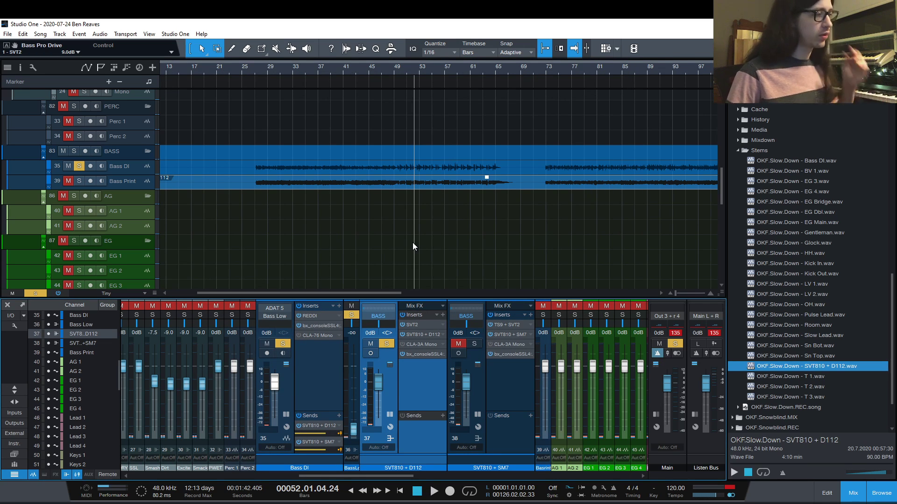
Resume playback and compare the mics, soloing SVT810 + SM7 first and adding SVT810 + D112 and Bass Low.
key("space")
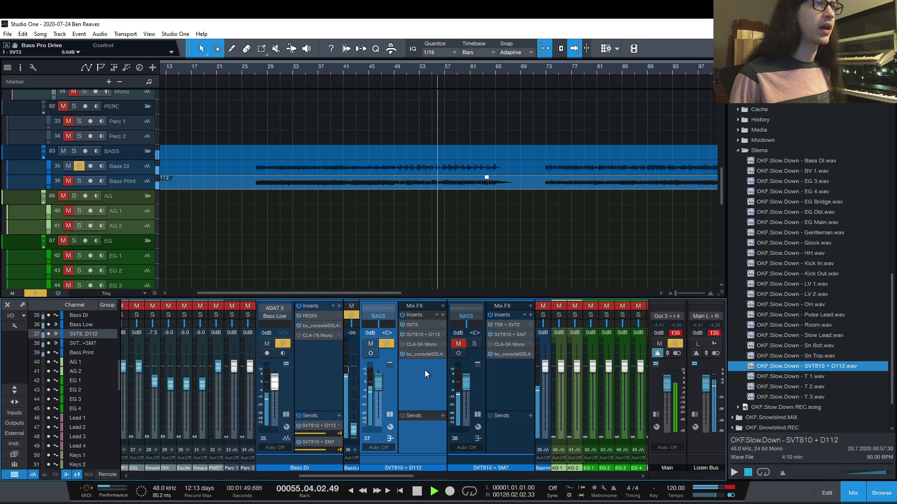
left_click(467, 341)
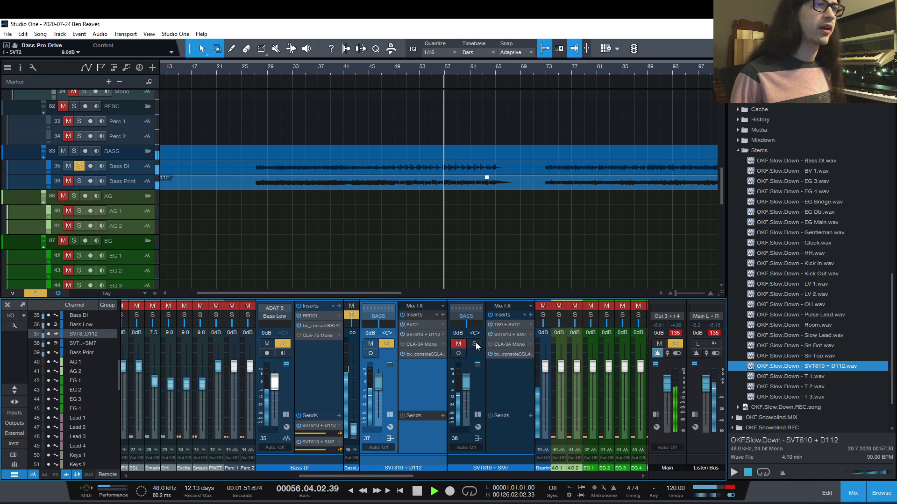
left_click(475, 343)
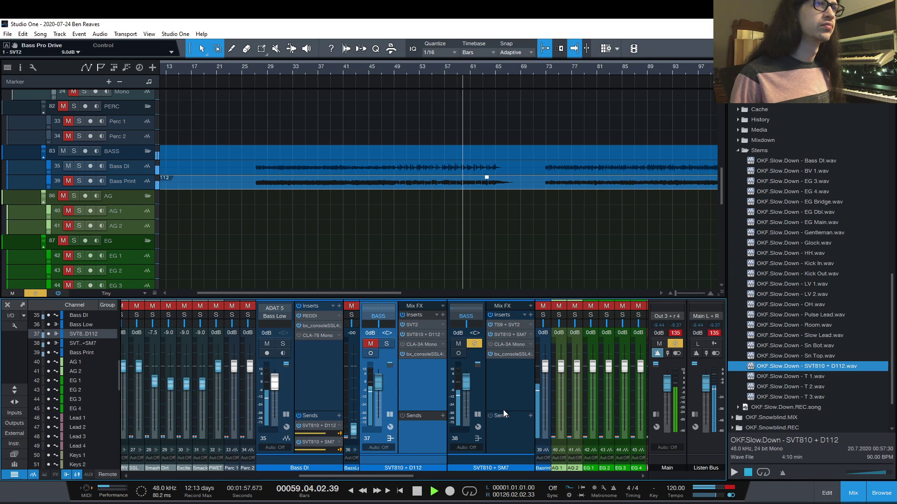
left_click(382, 343)
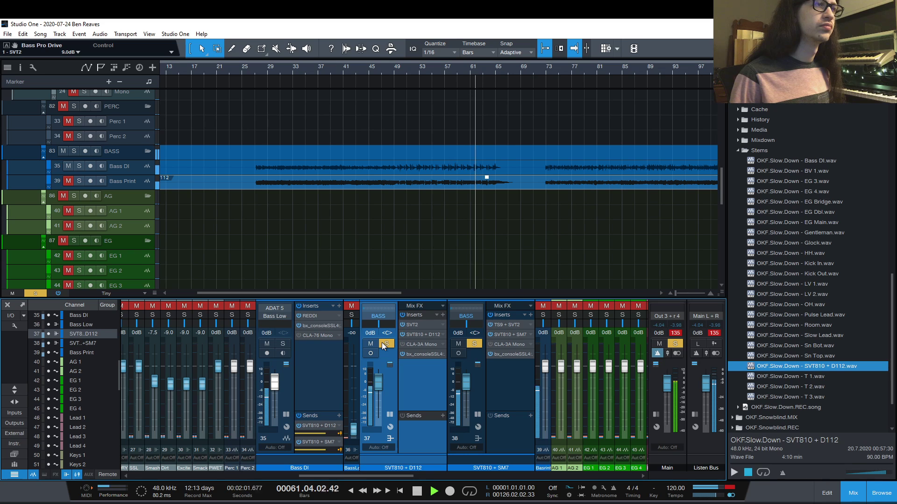
left_click(352, 315)
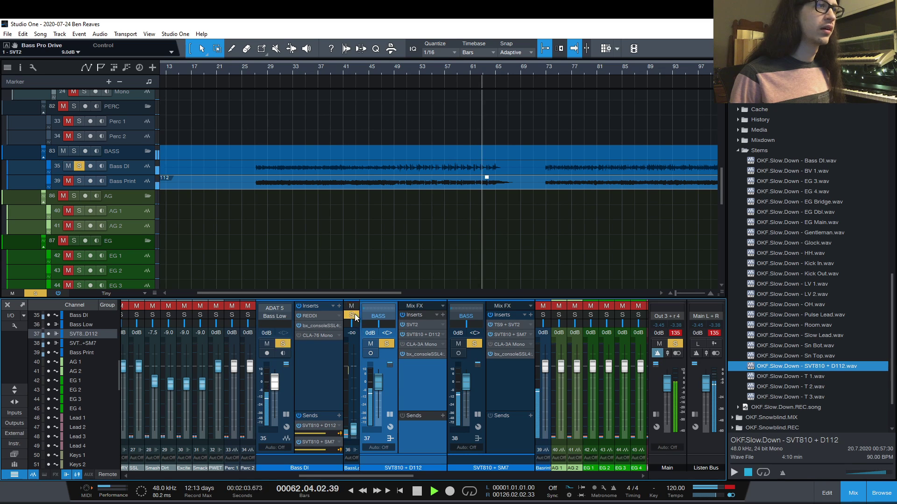
Try the Bass Low fader at -5.7 dB during playback, and pull the Bass Low and SVT810 + SM7 faders all the way down.
left_click_drag(353, 428, 356, 378)
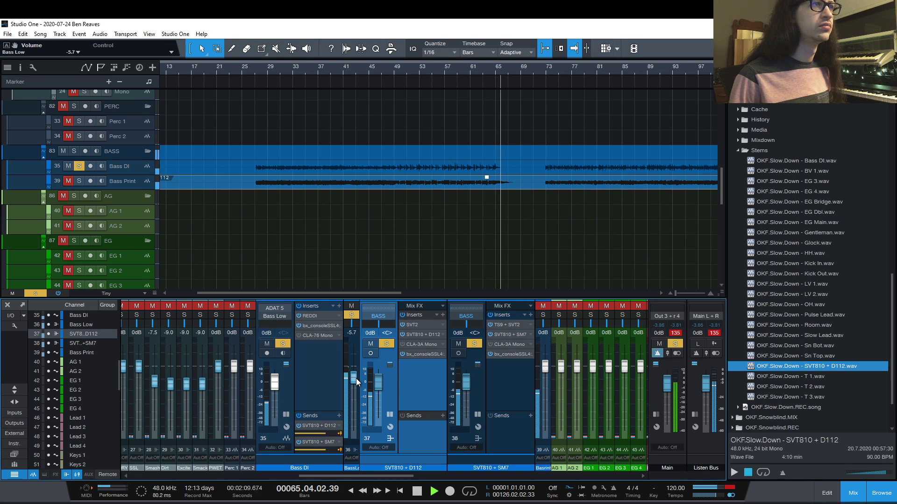
key("space")
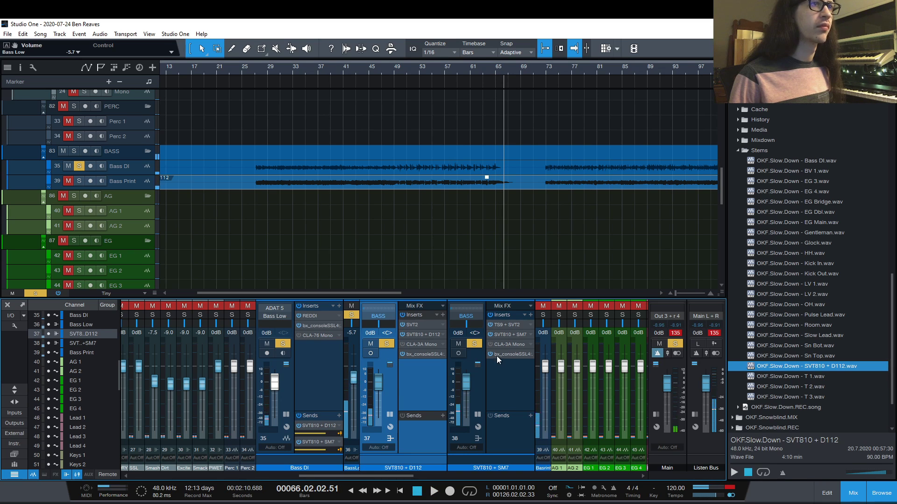
left_click(416, 374)
left_click(415, 375)
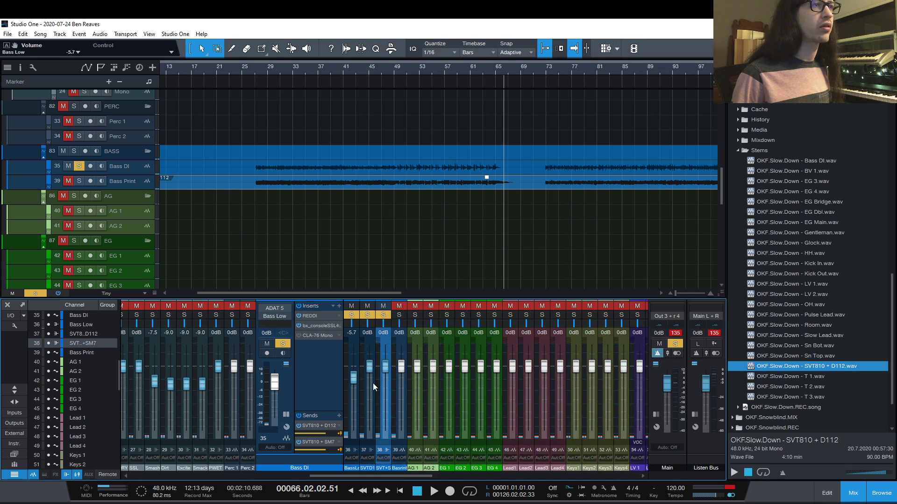
left_click_drag(354, 377, 354, 407)
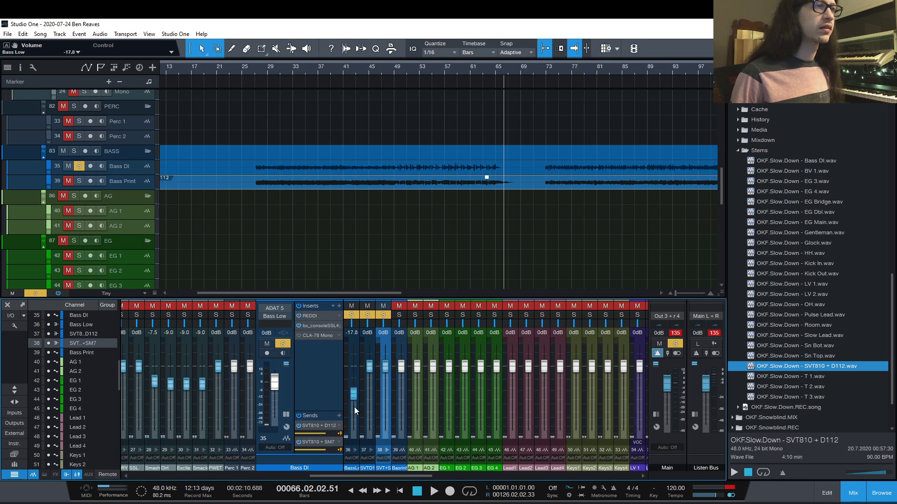
Set the Bass Pro drive in the SVT2 insert of SVT810 + D112 to 0.0 dB and collapse the channel.
left_click(373, 449)
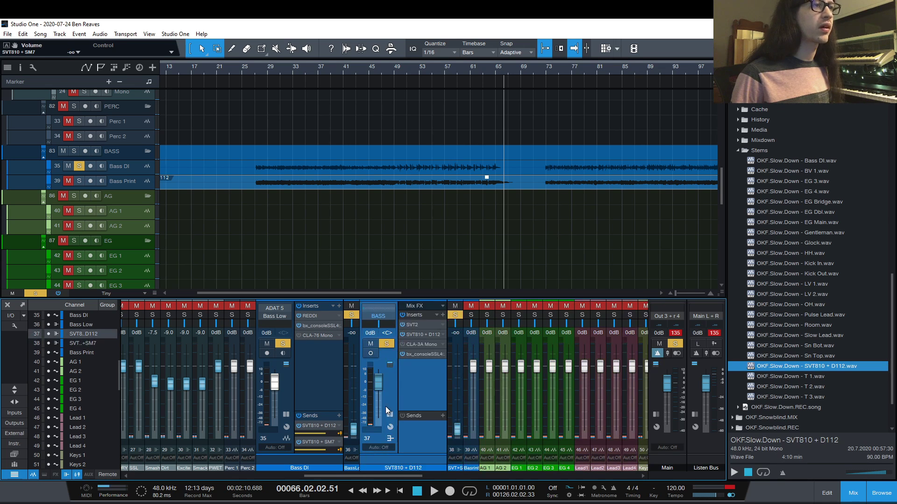
double_click(415, 324)
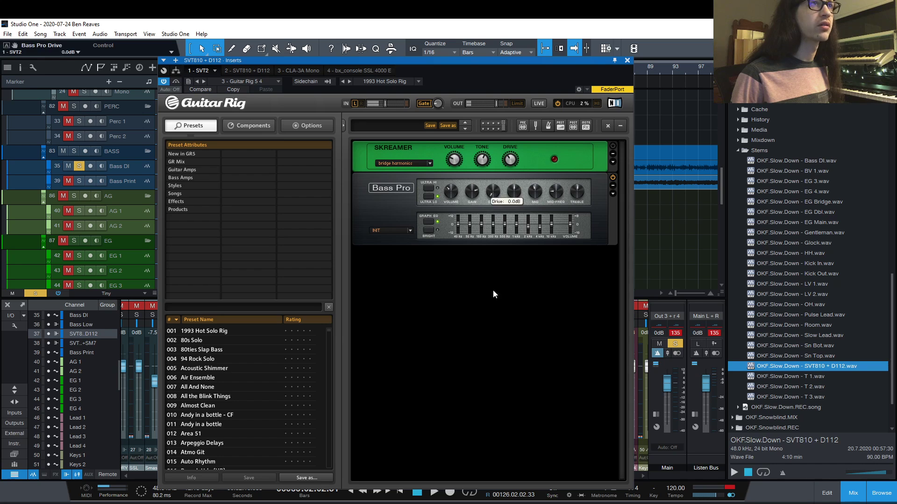
left_click(627, 61)
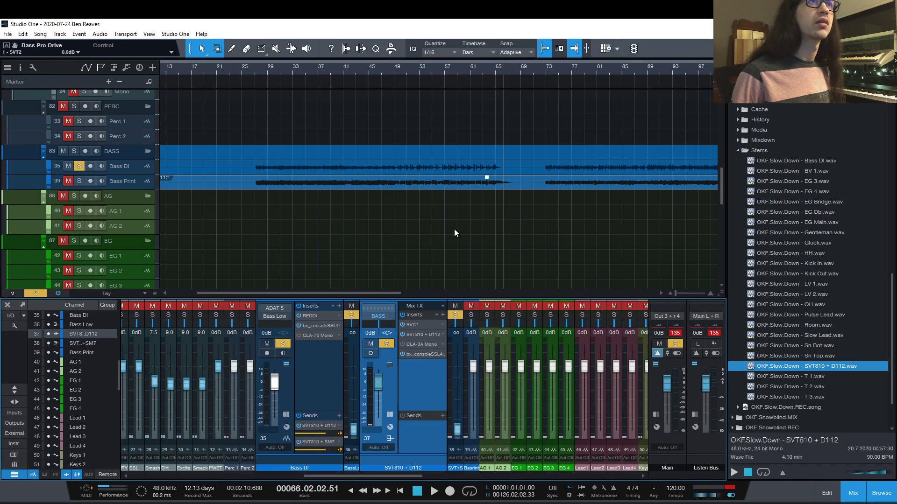
double_click(412, 367)
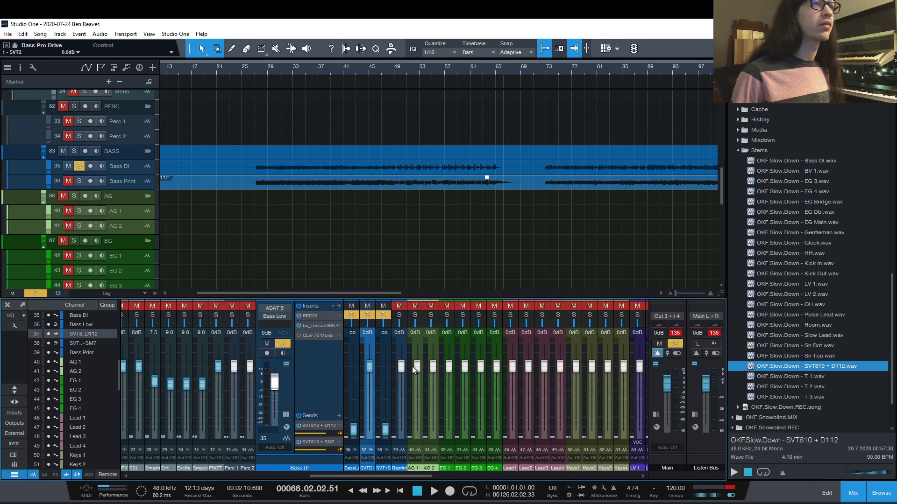
Play the soloed bass from about bar 50 to judge the SVT810 + D112 sound with the Bass DI, stopping near bar 62.
left_click(402, 67)
key("space")
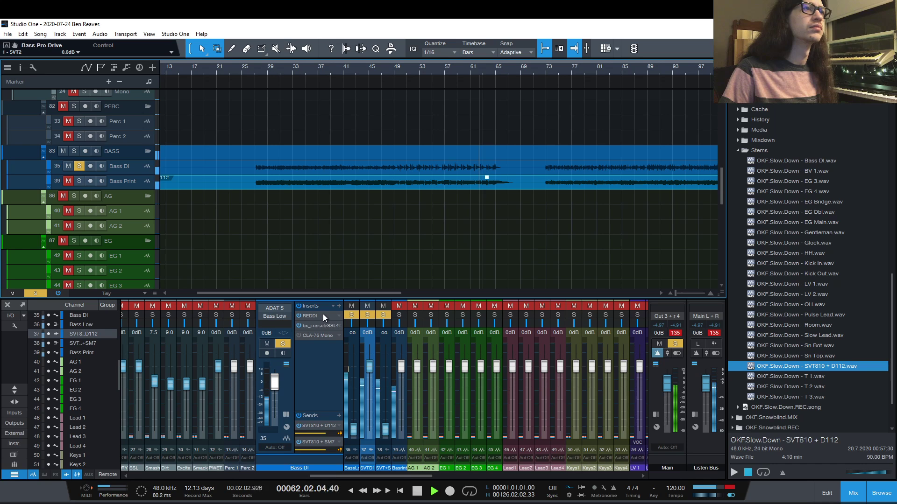
key("space")
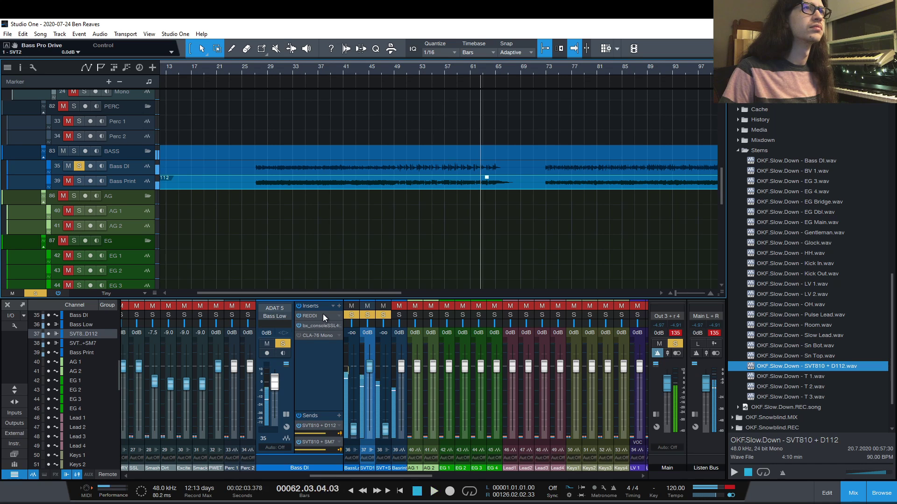
Unsolo the bass channels, collapse Bass DI and select the SVT810, Bass Low and Bass DI channels in turn.
key("s")
left_click(322, 374)
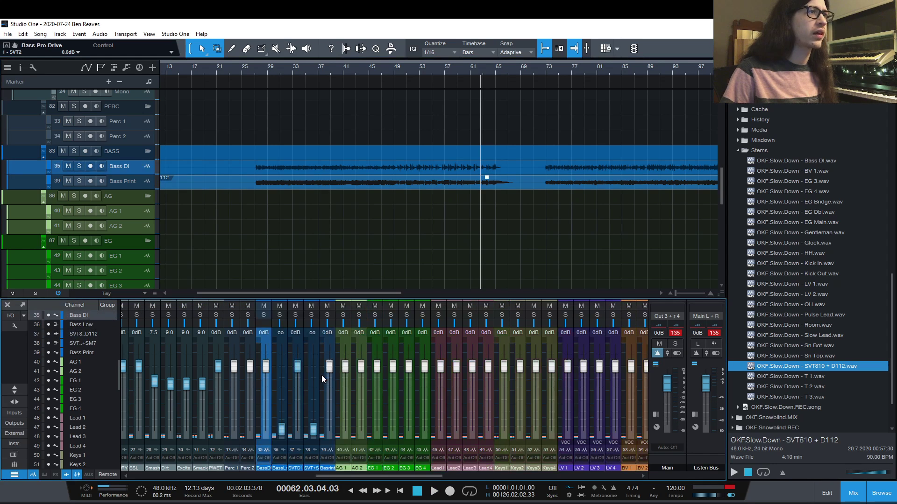
left_click(309, 451)
left_click(300, 451)
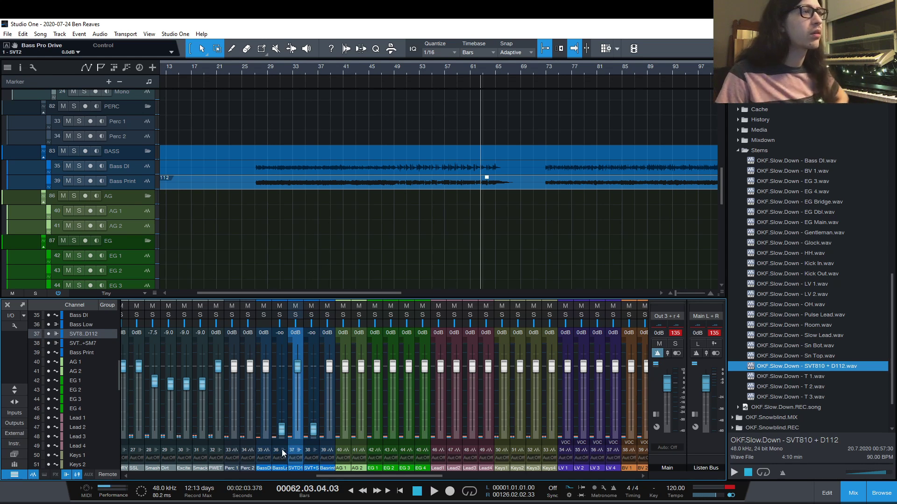
left_click(282, 451)
left_click(264, 451)
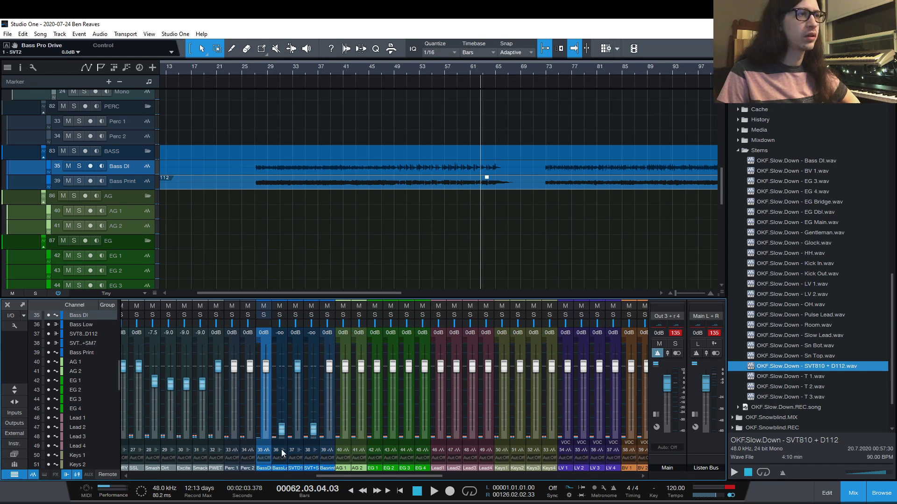
Expand the Bass Print channel, solo it and look over its bx_console SSL 4000 E insert.
left_click(324, 452)
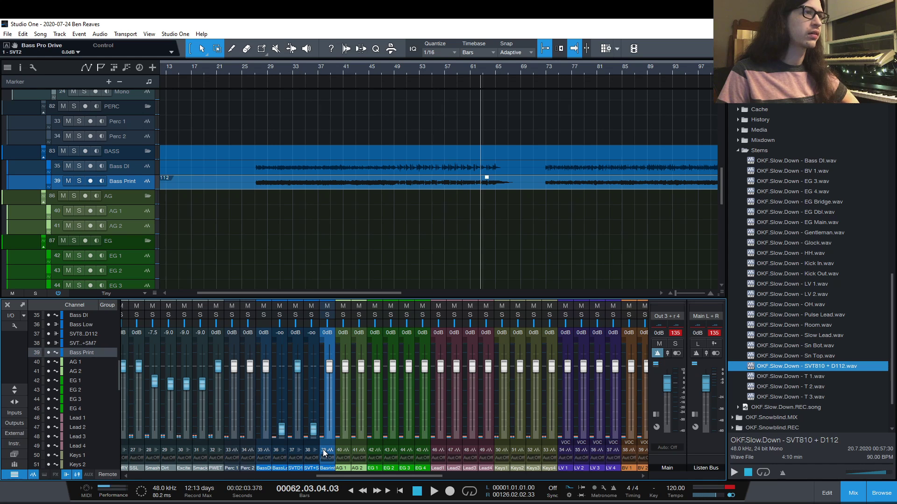
left_click(328, 450)
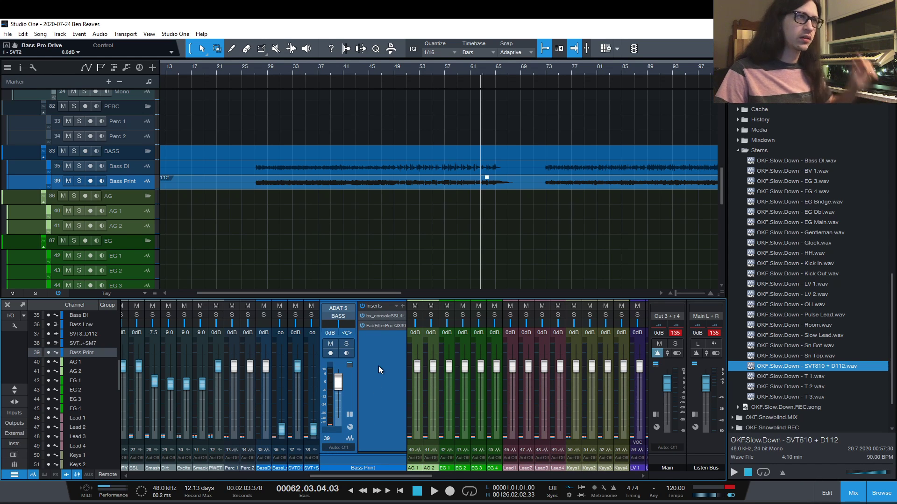
left_click(374, 314)
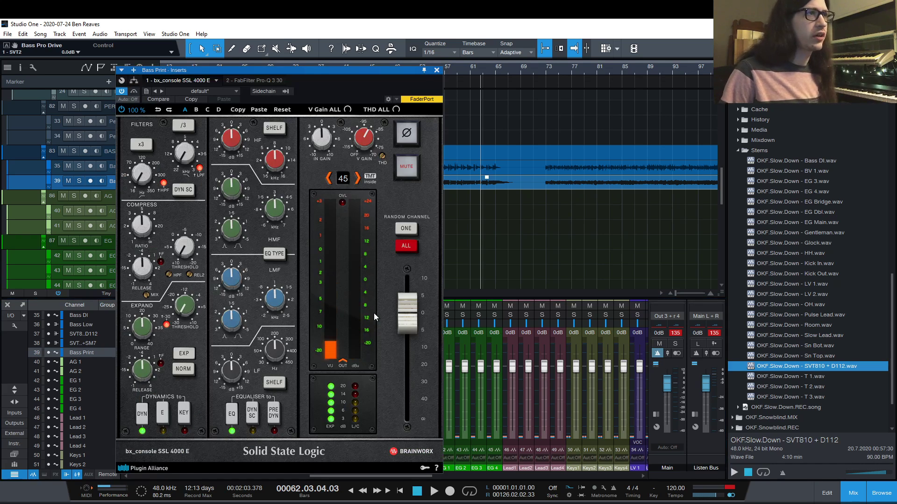
left_click(437, 71)
left_click(350, 343)
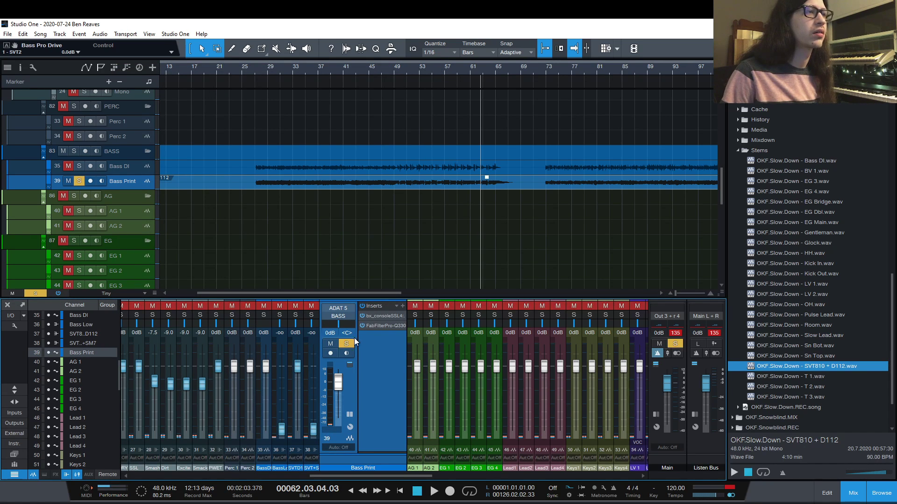
left_click(382, 317)
left_click(435, 71)
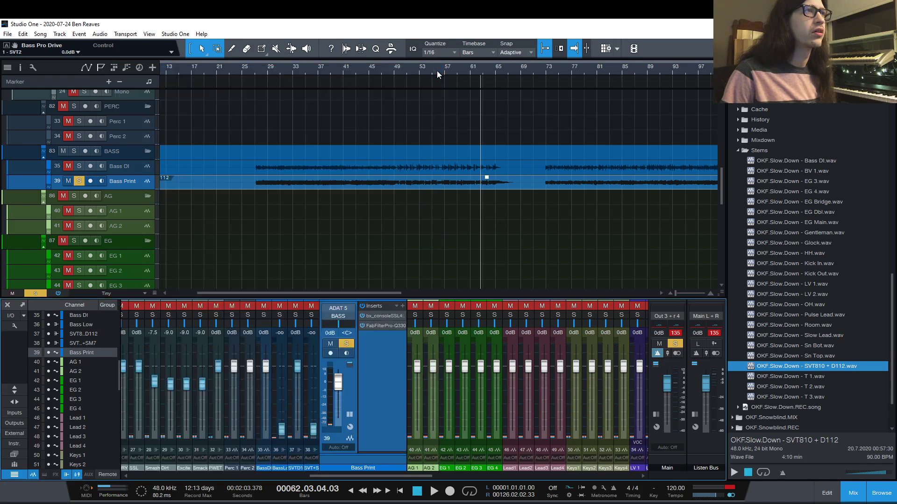
Play Bass Print from bar 28 and boost its SSL high mids by 3.8 dB and its low mids at 1.6 kHz.
left_click(263, 71)
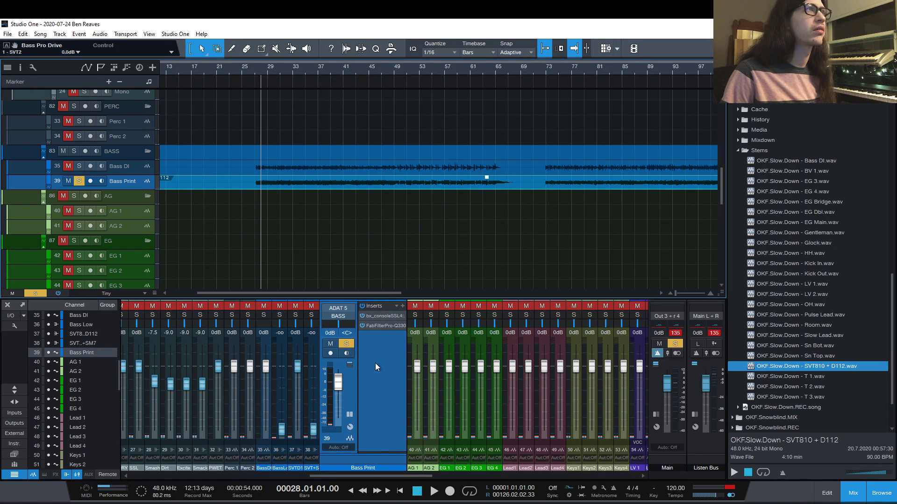
double_click(382, 317)
key("space")
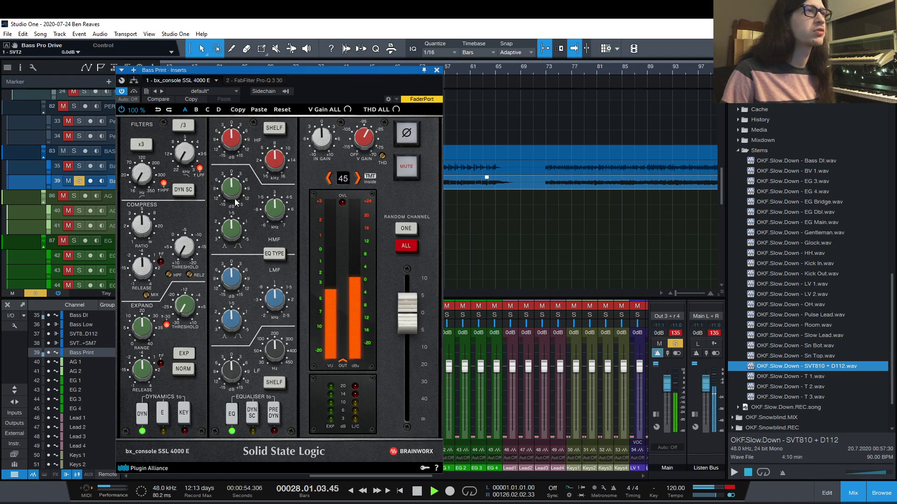
left_click_drag(234, 189, 235, 190)
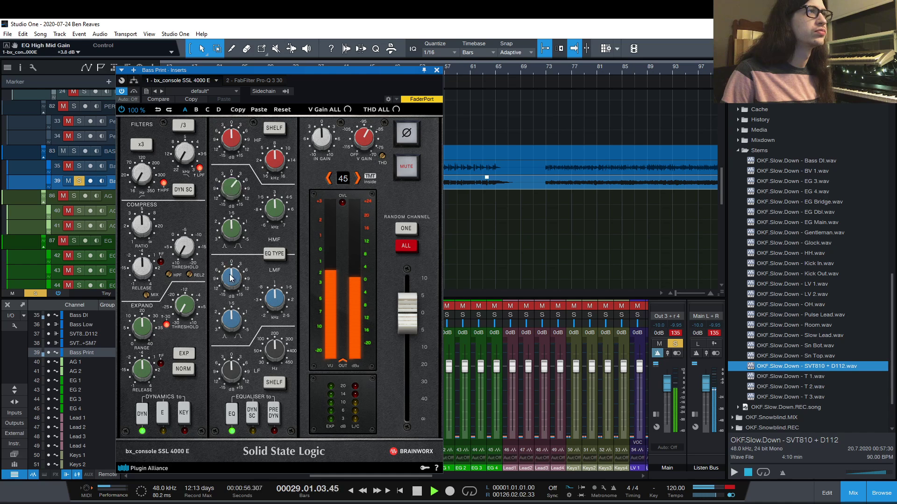
left_click_drag(233, 281, 239, 270)
mouse_move(274, 301)
left_mouse_down()
mouse_move(235, 290)
mouse_move(285, 296)
left_mouse_up()
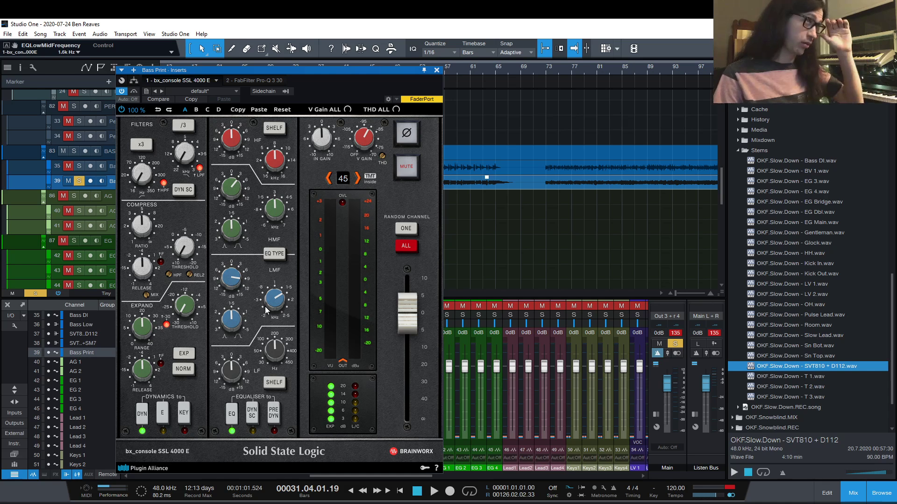
Sweep the SSL low-mid frequency on Bass Print through 258 Hz, 200 Hz and 1.0 kHz, and settle on 1.4 kHz.
left_click_drag(272, 304, 275, 322)
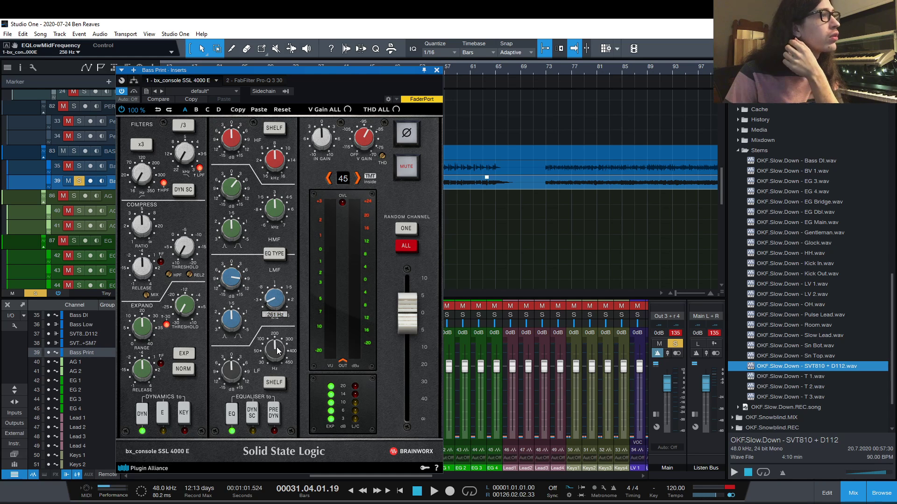
left_click_drag(278, 352, 278, 358)
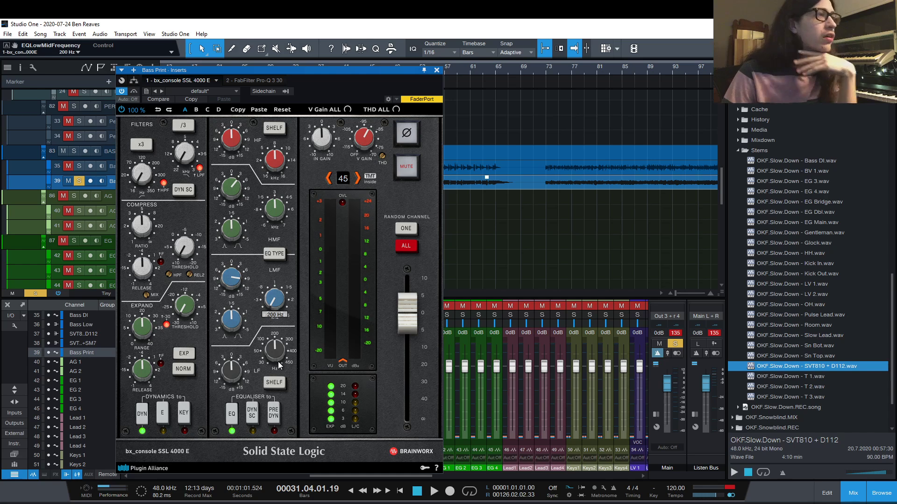
left_click_drag(279, 362, 281, 317)
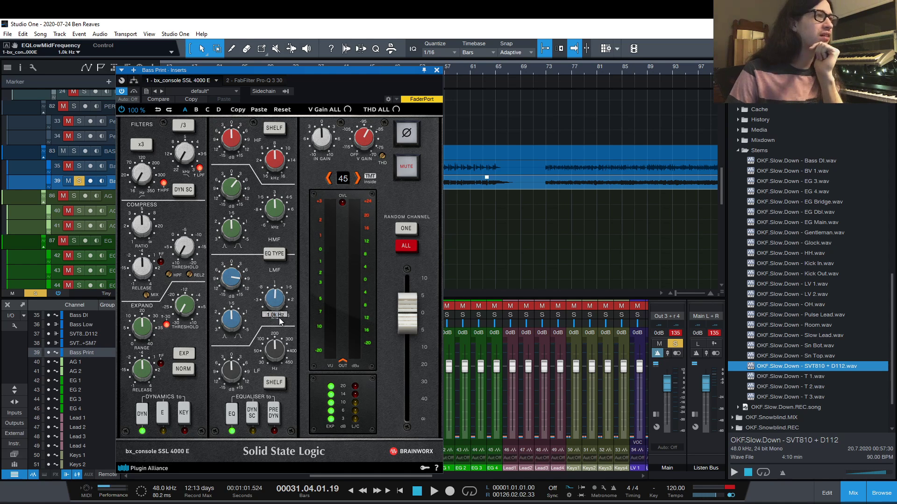
mouse_move(280, 320)
left_mouse_down()
mouse_move(284, 351)
mouse_move(284, 324)
left_mouse_up()
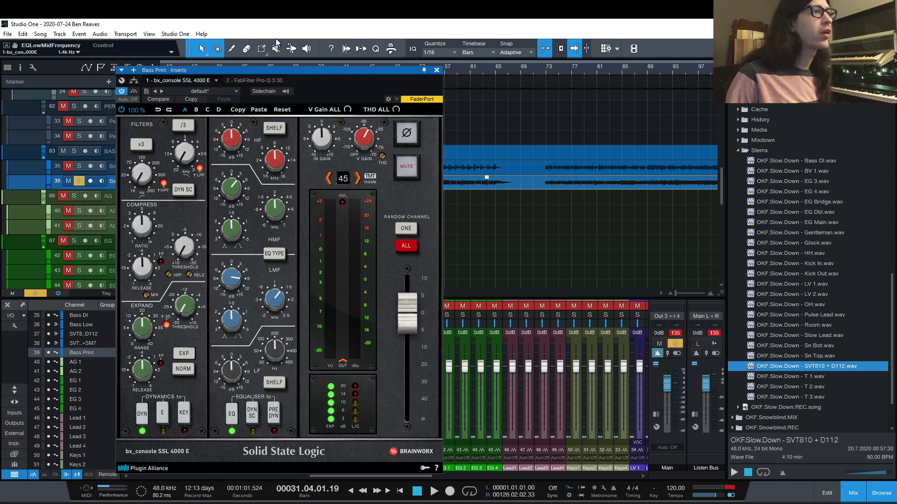
Replay Bass Print from bar 28 and set its SSL EQ gains to +8.3 dB low mid, +2.2 dB high mid and +5.6 dB low.
left_click_drag(293, 71, 546, 66)
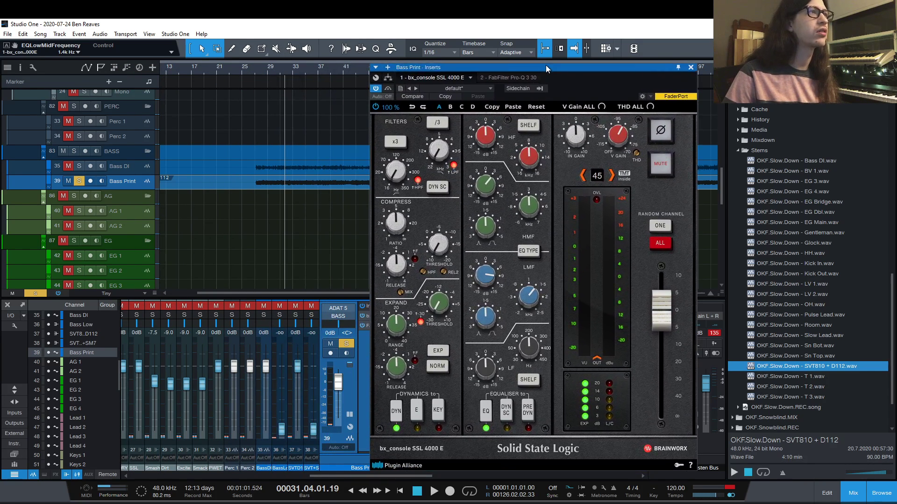
left_click(255, 72)
key("space")
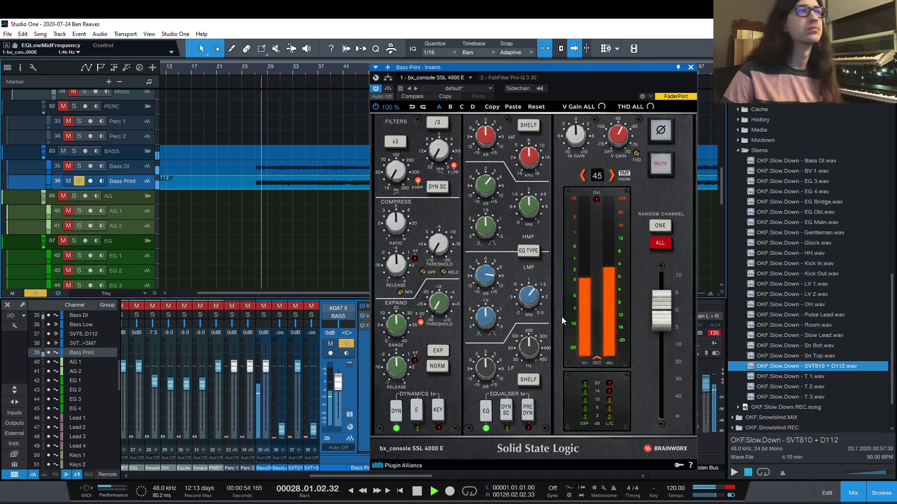
left_click_drag(530, 296, 490, 282)
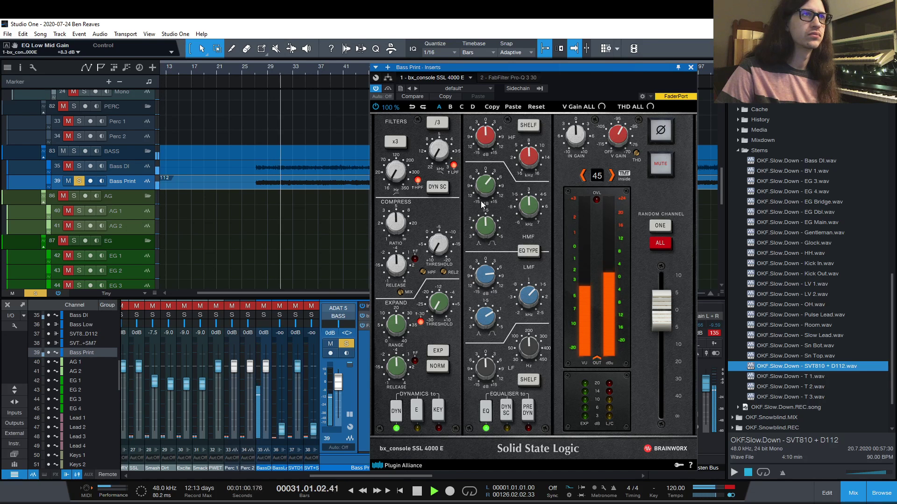
mouse_move(486, 189)
left_mouse_down()
mouse_move(487, 210)
mouse_move(487, 187)
left_mouse_up()
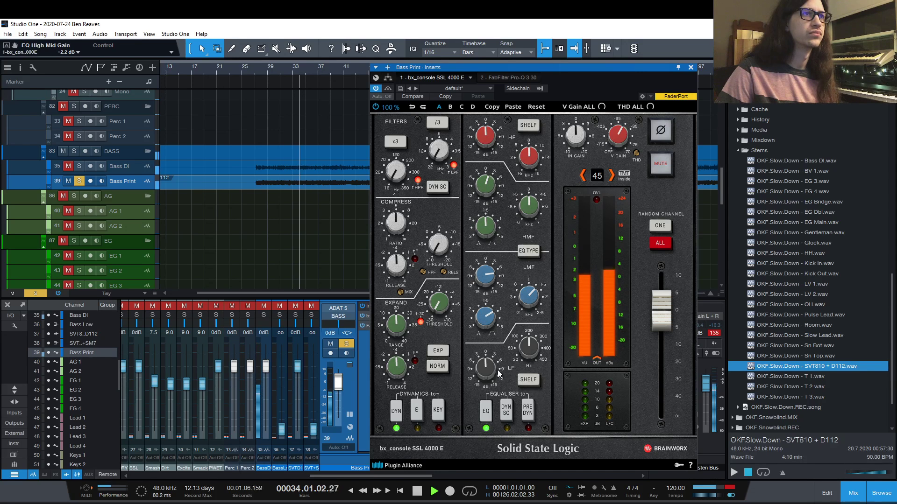
mouse_move(495, 369)
left_mouse_down()
mouse_move(496, 344)
mouse_move(499, 384)
mouse_move(501, 366)
left_mouse_up()
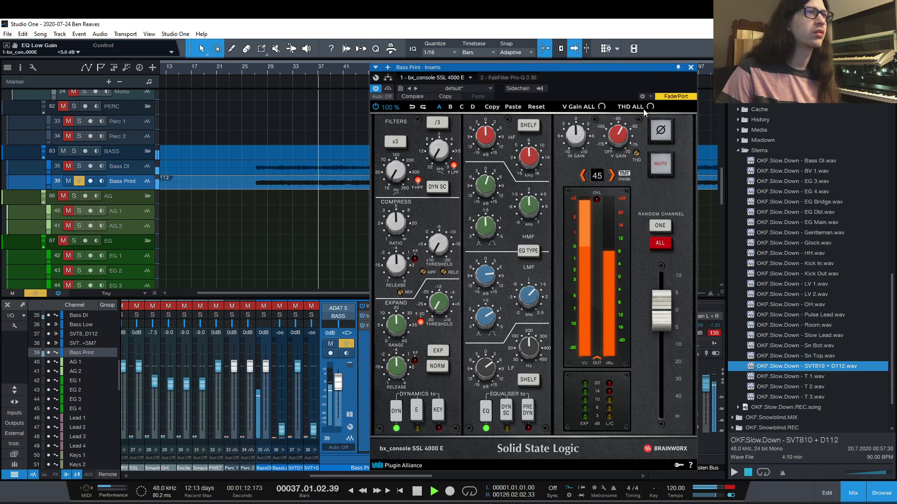
left_click(691, 67)
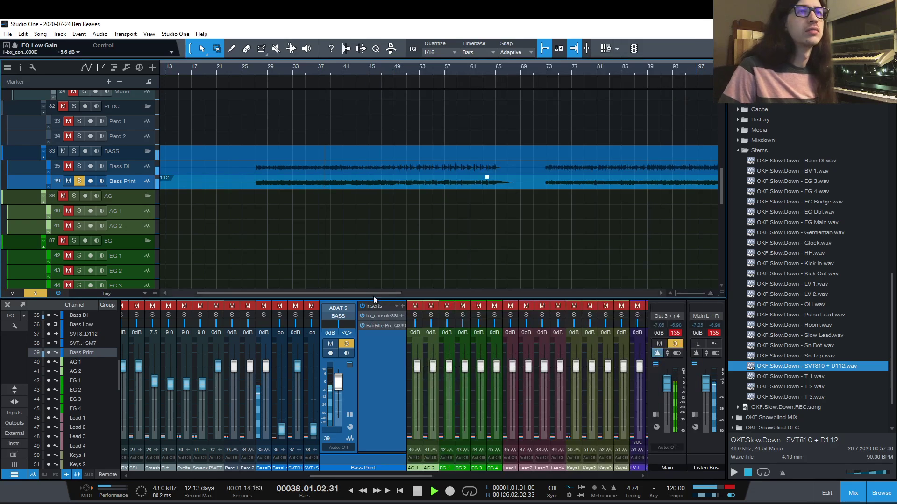
Check the FabFilter Pro-Q 3 on Bass Print and insert bx_console Focusrite SC between it and the SSL 4000 E.
left_click(388, 324)
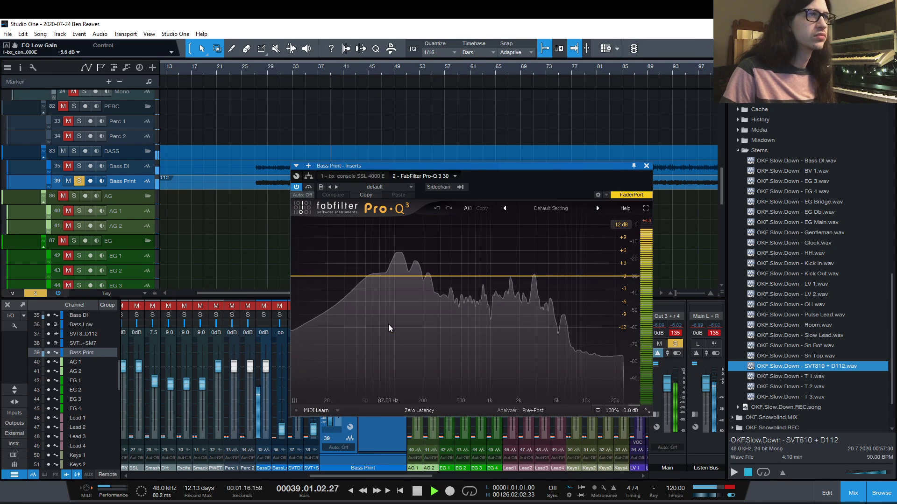
left_click(646, 166)
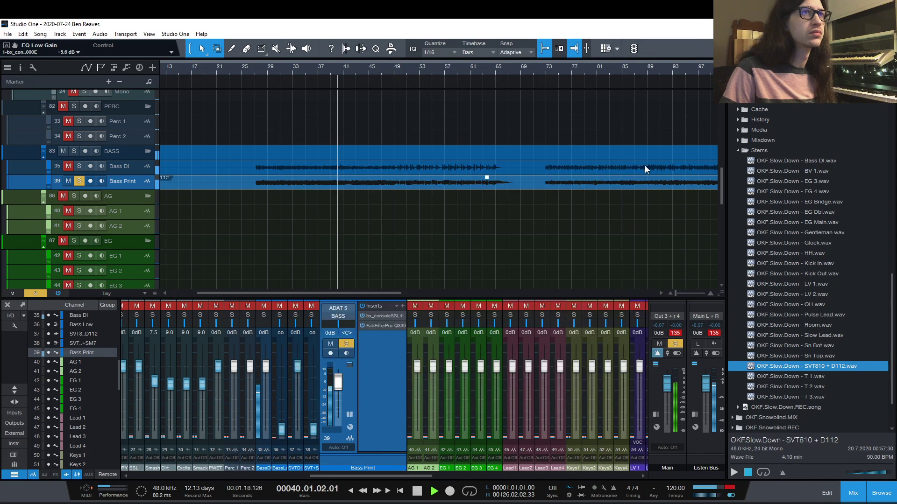
key("space")
left_click(403, 307)
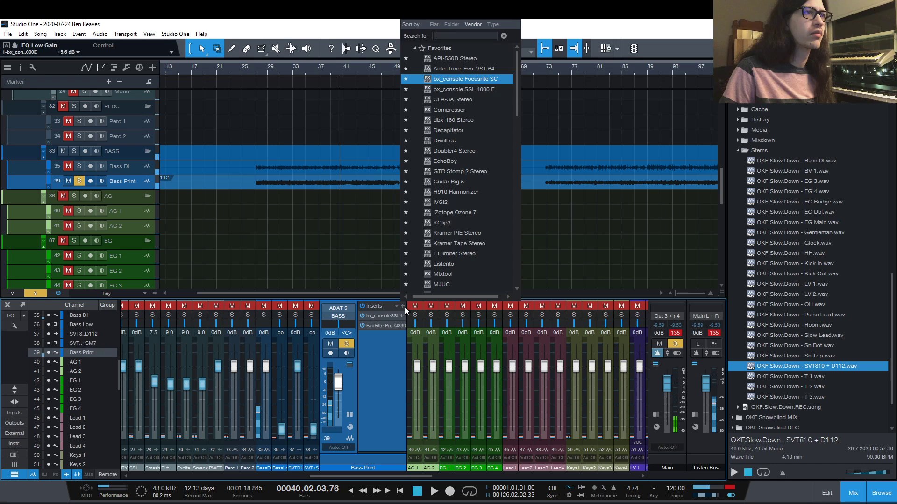
left_click(495, 88)
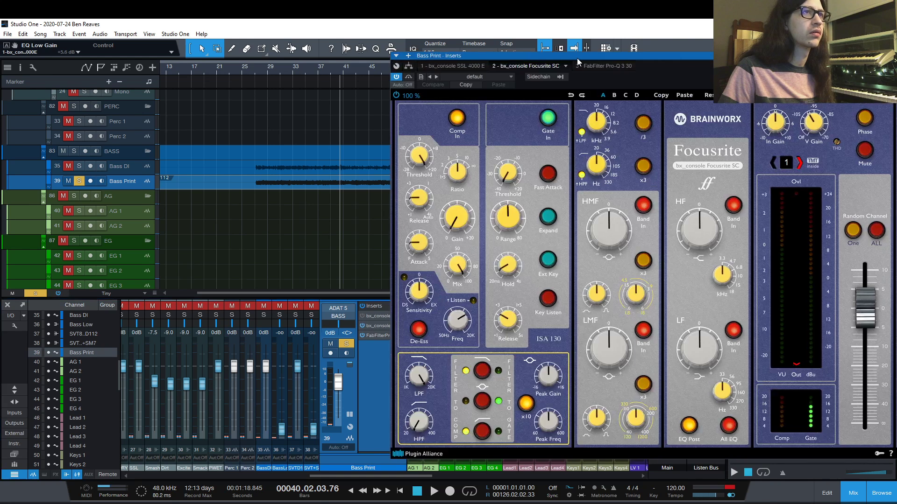
left_click_drag(576, 58, 362, 69)
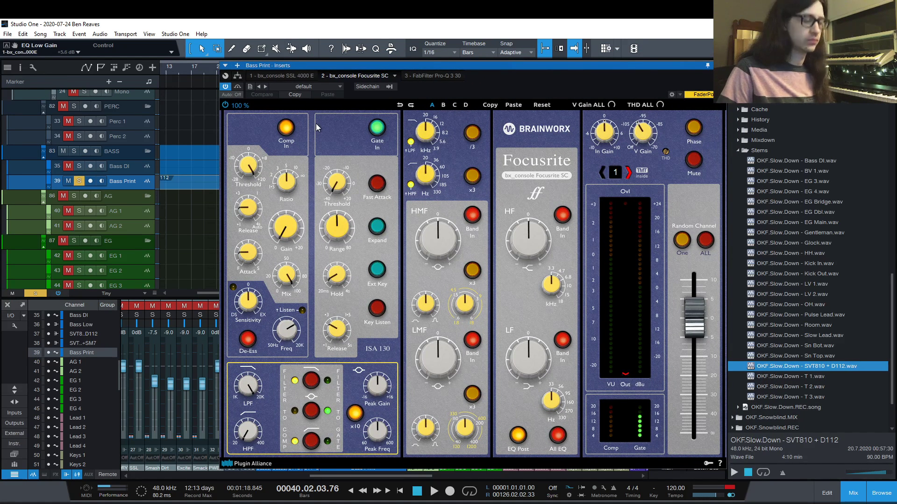
Play Bass Print from bar 28, engage the Focusrite high-mid band's x3 range, boost its gain, lower its frequency and set its Q to 1.3.
key("space")
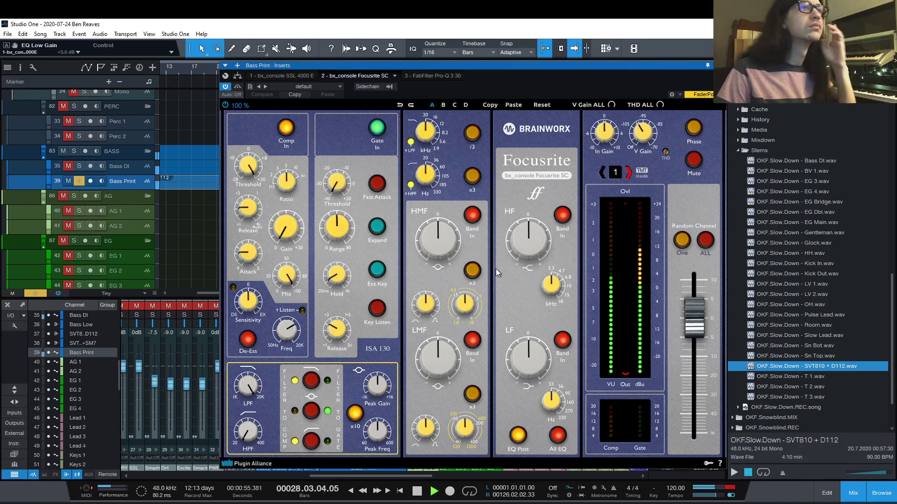
left_click(471, 270)
left_click_drag(435, 258, 438, 245)
left_click_drag(462, 307, 467, 332)
mouse_move(448, 249)
left_mouse_down()
mouse_move(448, 240)
mouse_move(450, 259)
left_mouse_up()
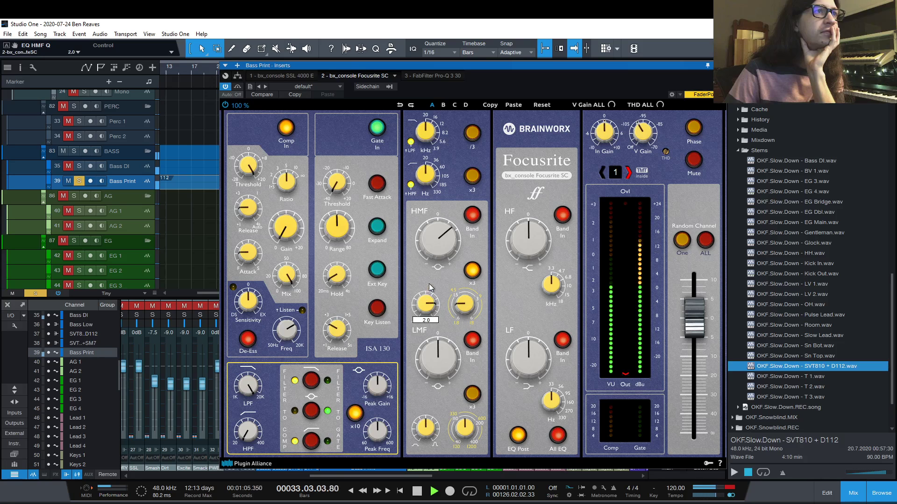
left_click_drag(430, 300, 433, 311)
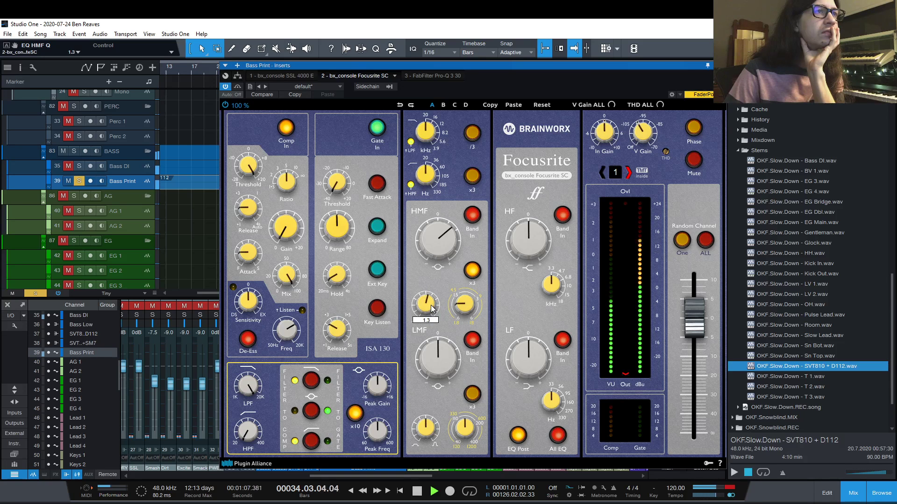
Engage the Focusrite low-mid band's x3 range, set its frequency to 1.0 kHz, and adjust its gain and Q.
left_click(472, 397)
left_click_drag(467, 429, 468, 414)
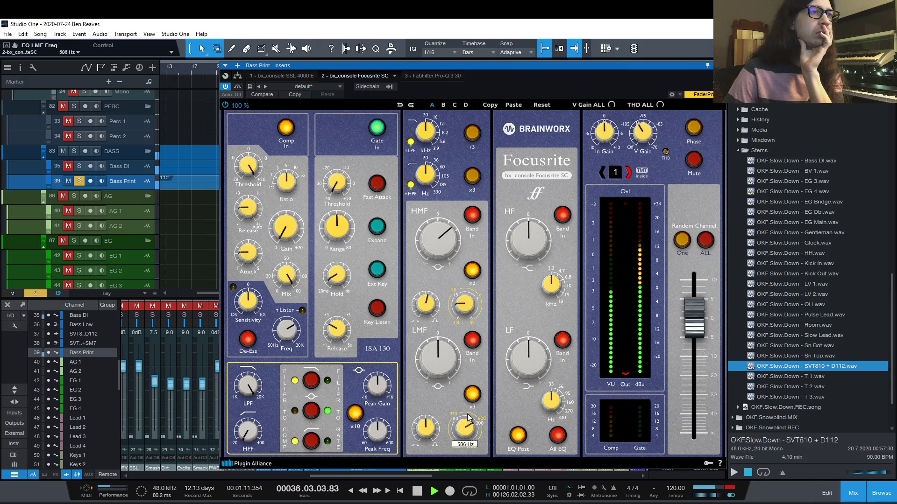
left_click_drag(441, 362, 441, 345)
left_click_drag(452, 424, 461, 403)
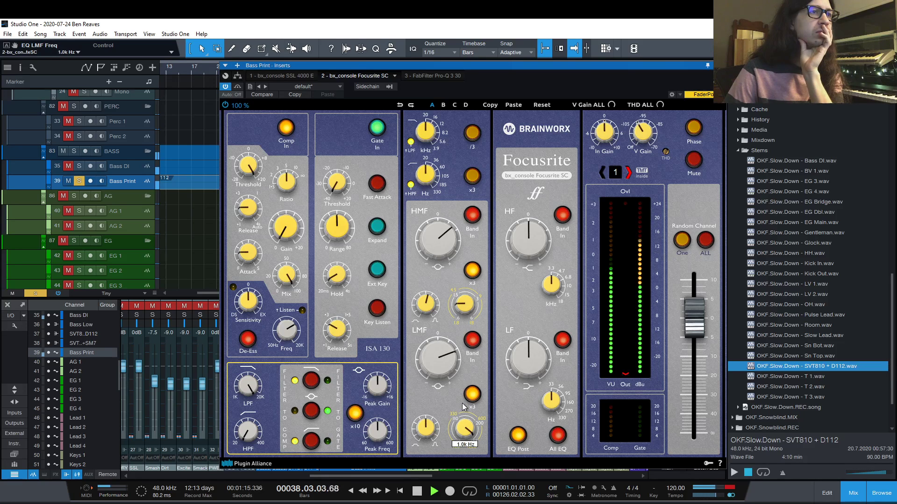
left_click_drag(442, 367, 442, 358)
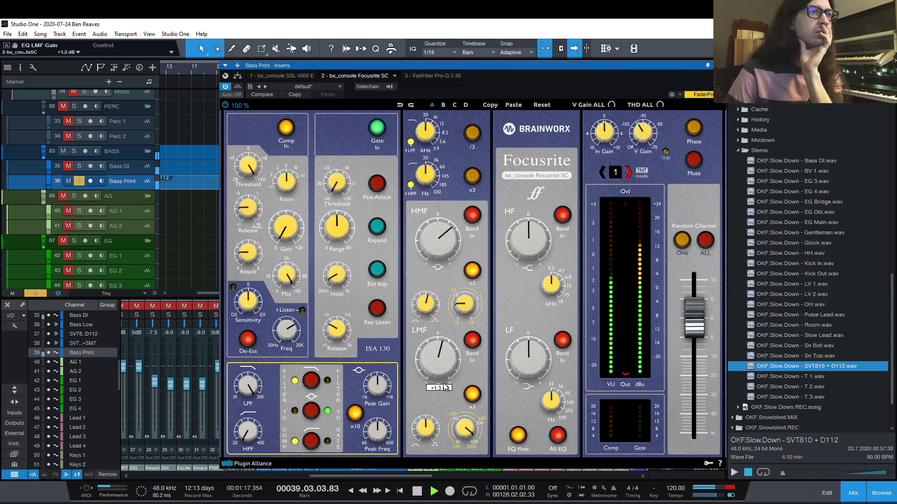
left_click_drag(427, 428, 434, 457)
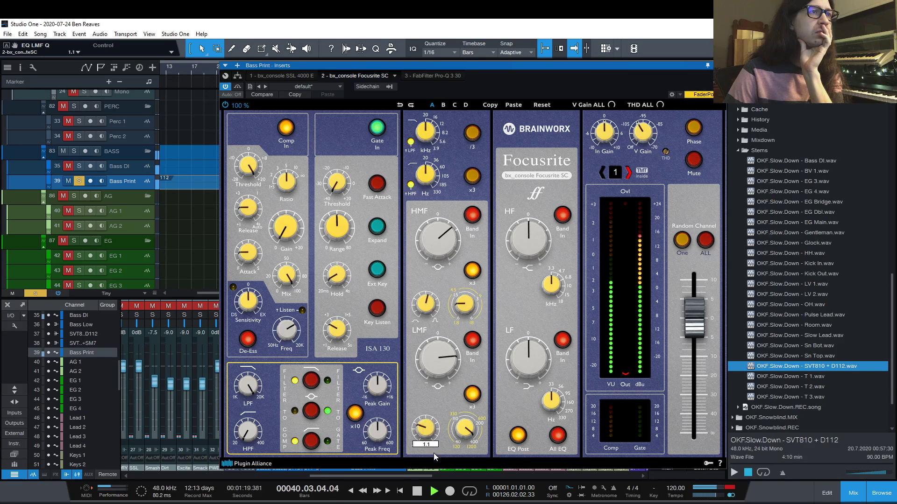
left_click_drag(440, 404, 438, 378)
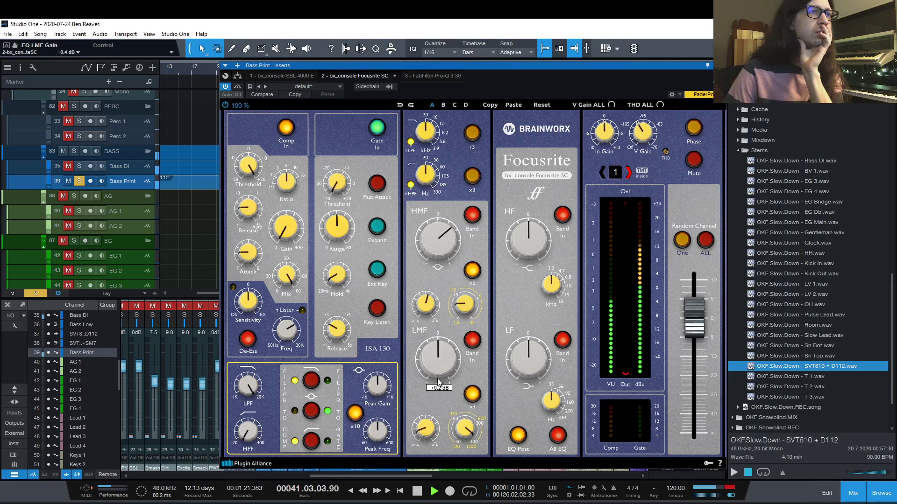
Adjust the Focusrite low-frequency band's corner frequency and boost its gain to +7.8 dB.
left_click_drag(552, 402, 538, 340)
left_click_drag(566, 395, 560, 413)
left_click_drag(547, 366, 543, 386)
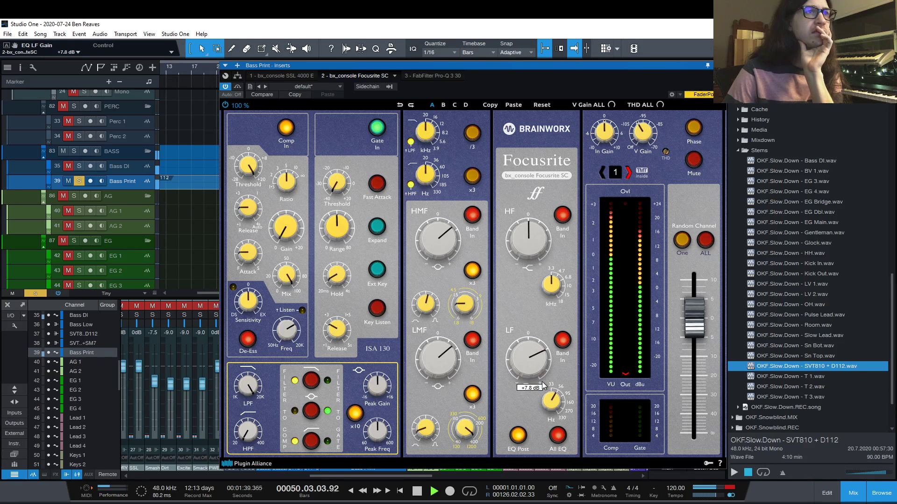
Try the Focusrite HF gain at +18.0 dB, settle on +1.3 dB, set the low-pass filter to 16.0 kHz and stop playback.
left_click_drag(542, 255, 542, 231)
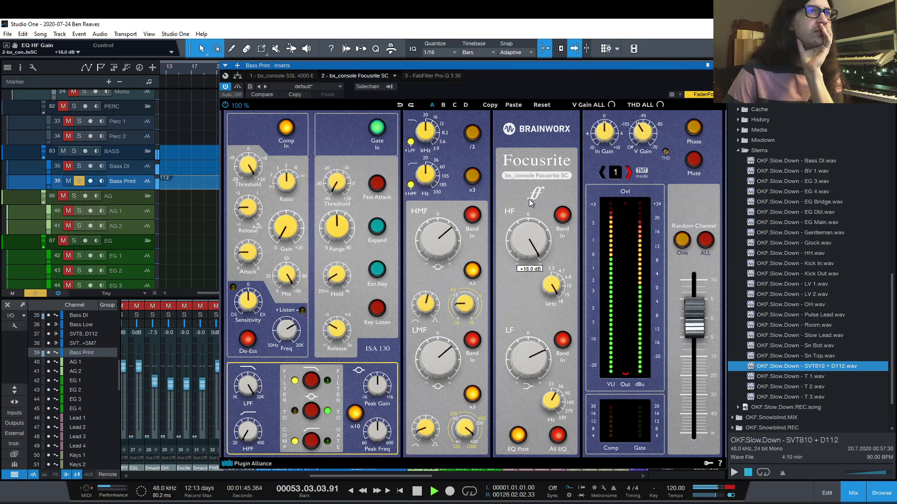
left_click_drag(529, 199, 526, 231)
left_click_drag(528, 259, 528, 243)
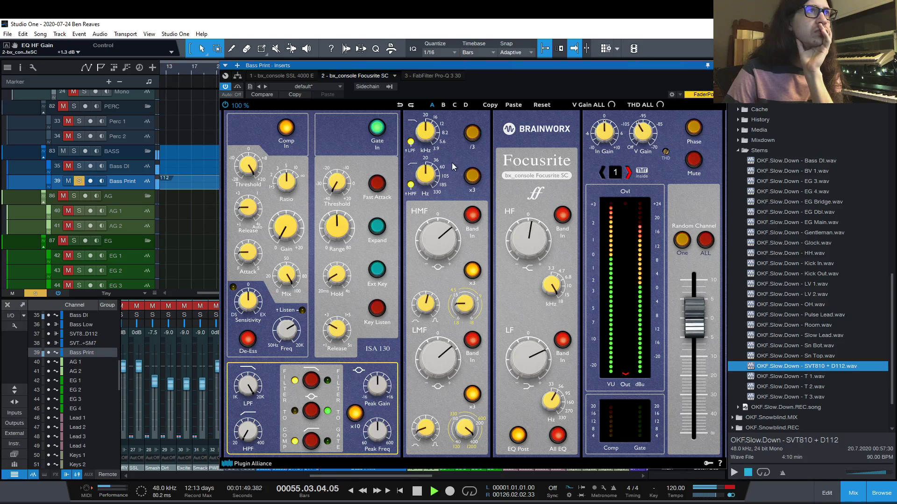
scroll(430, 140, "down", 2)
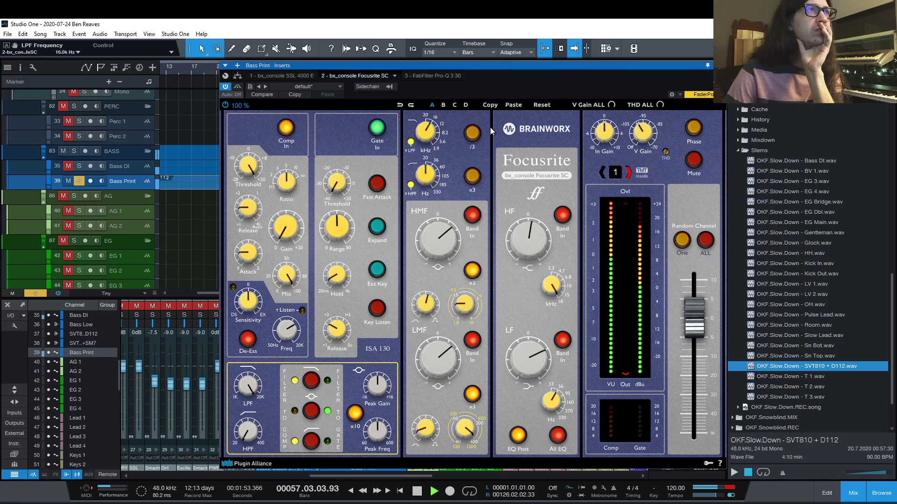
key("space")
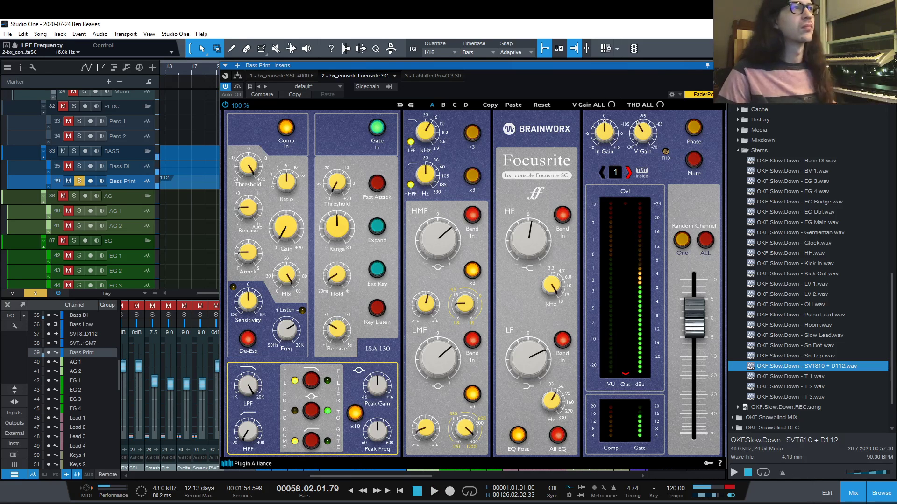
Close the insert window, bypass the Focusrite SC on Bass Print and replay the track from bar 28.
left_click(720, 65)
left_click(363, 325)
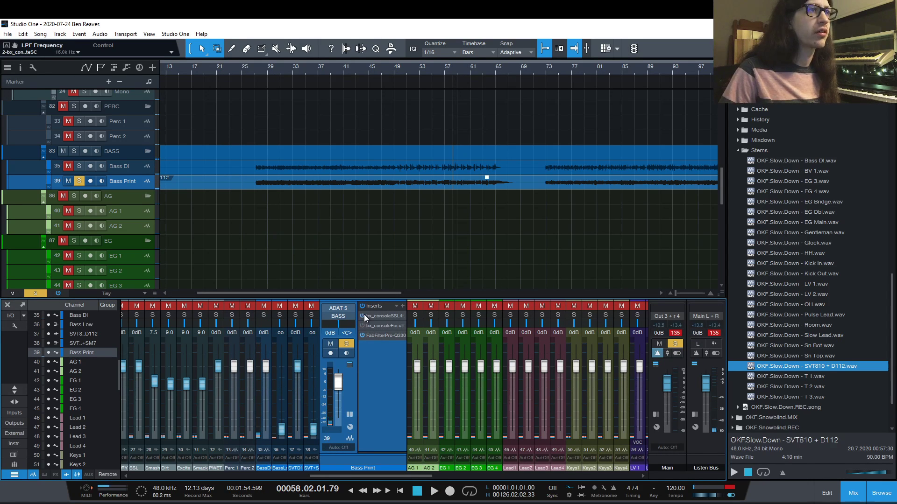
key("space")
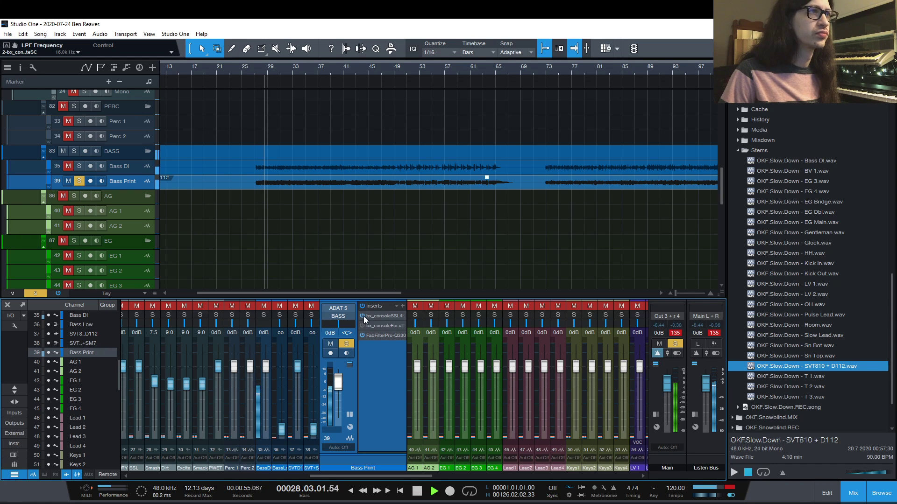
Compare the SSL 4000 E and Focusrite SC inserts on Bass Print by alternately bypassing one and activating the other during playback.
left_click(363, 316)
left_click(363, 324)
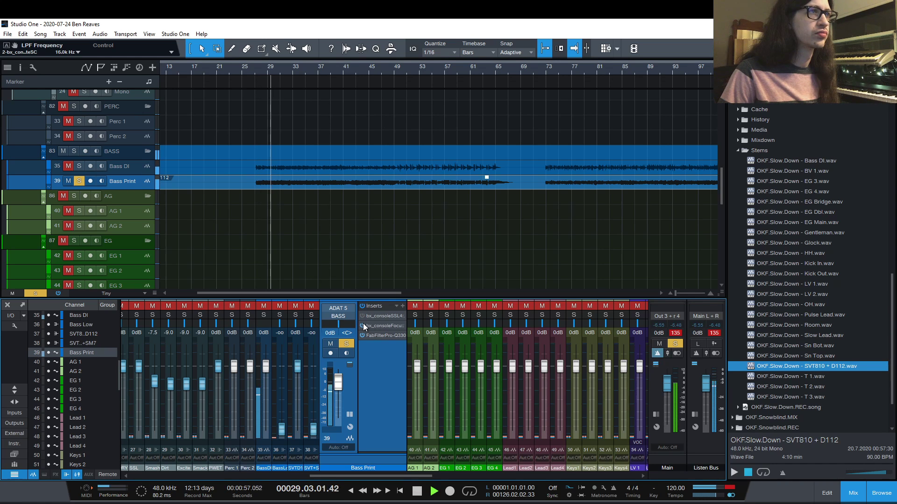
left_click(363, 325)
left_click(363, 315)
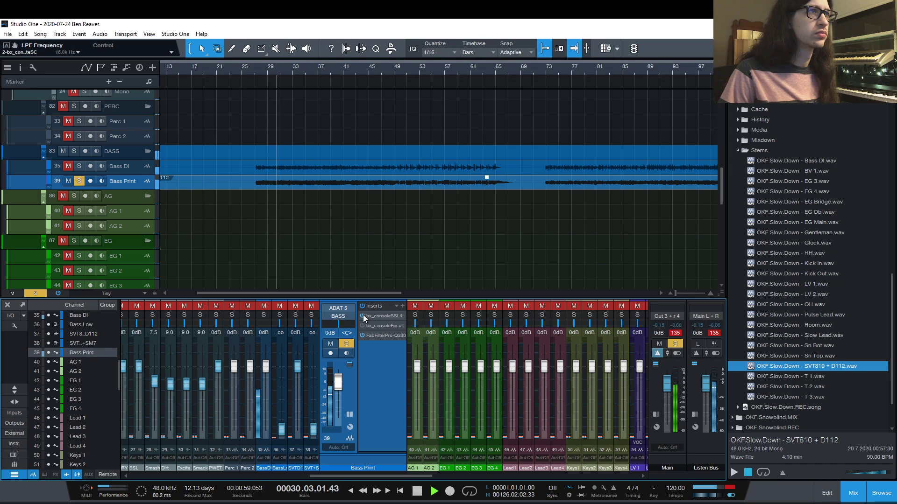
left_click(363, 316)
left_click(363, 324)
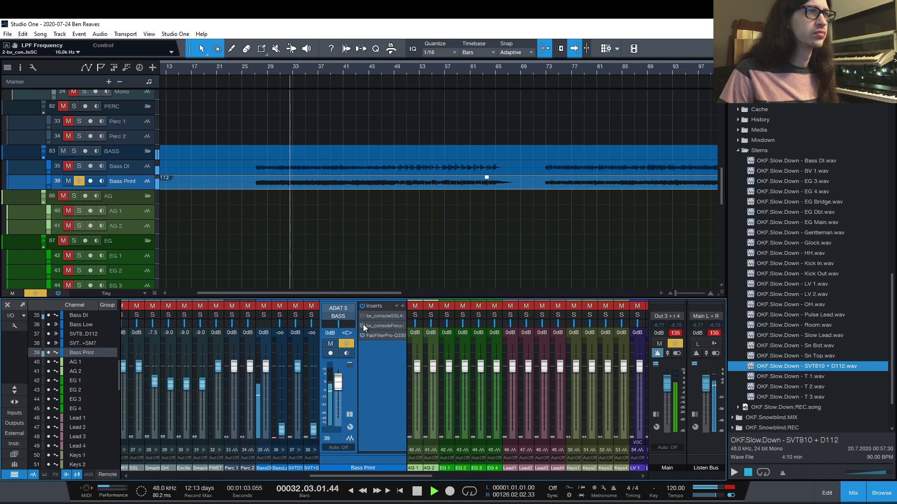
left_click(363, 325)
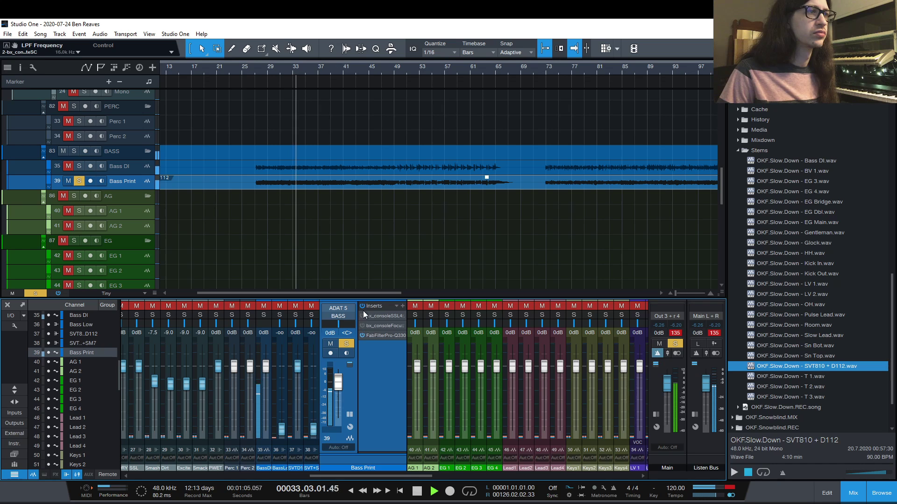
left_click(363, 316)
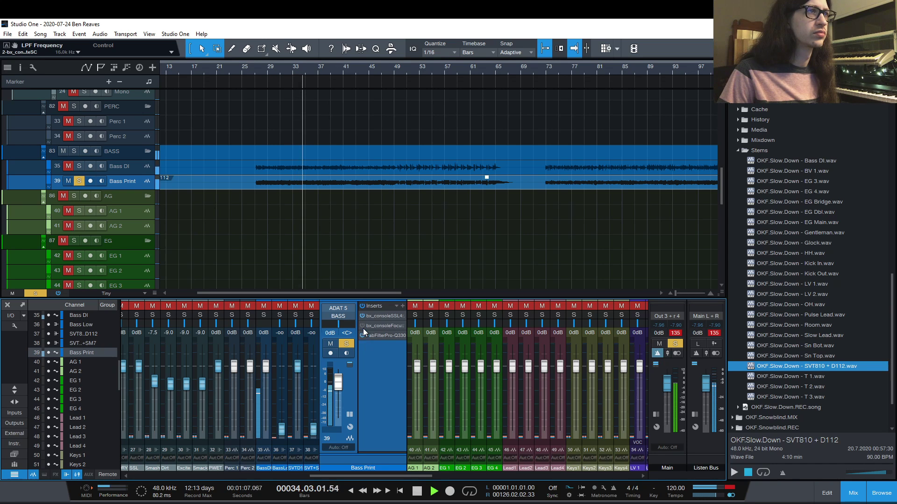
left_click(363, 316)
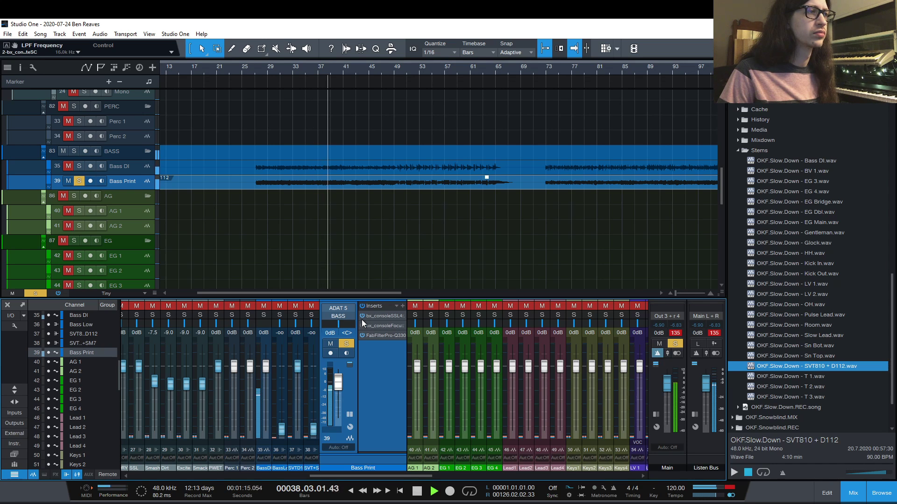
left_click(362, 319)
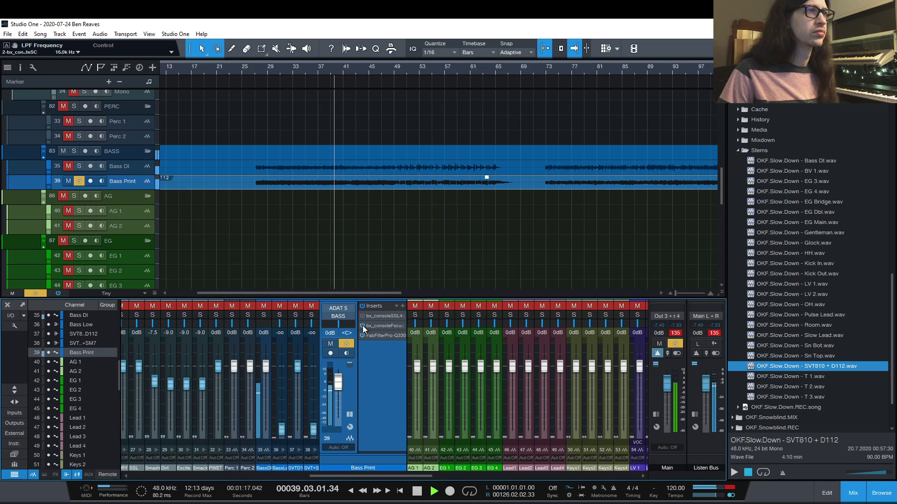
left_click(363, 326)
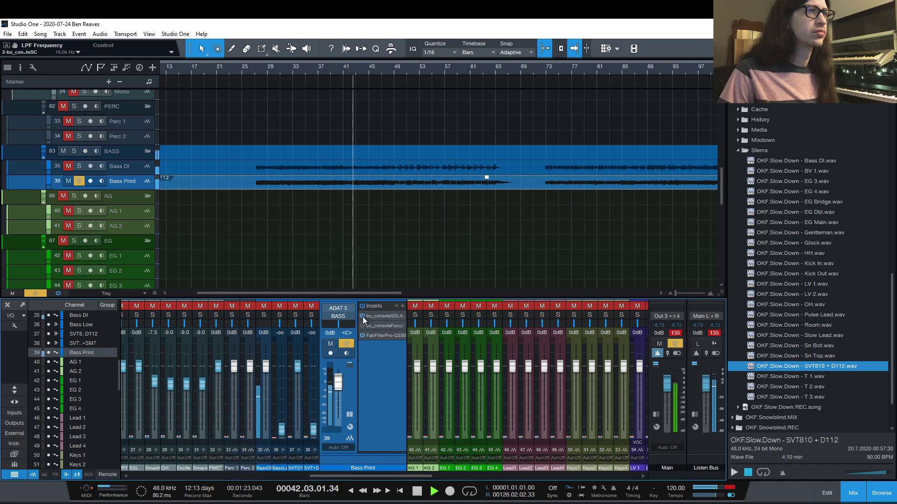
Review the SSL 4000 E settings, then reduce the high-mid gain on the Focusrite SC and fine-tune that band's frequency.
left_click(368, 316)
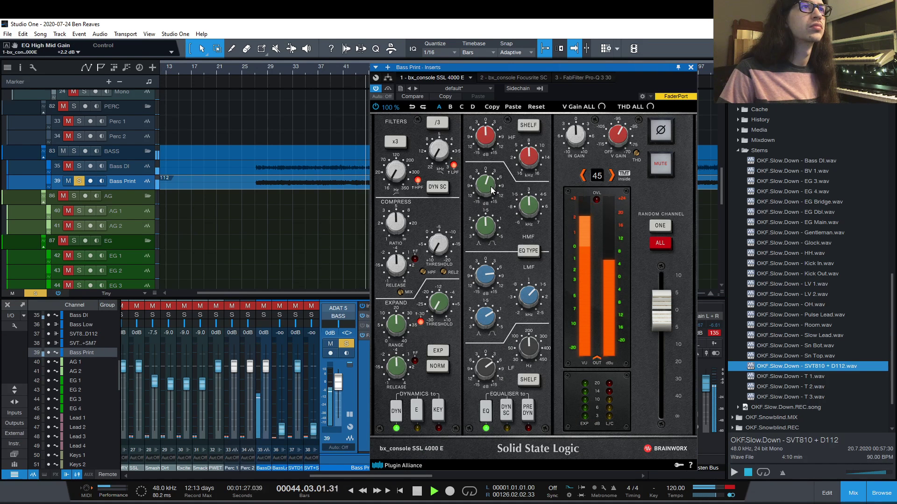
left_click(534, 77)
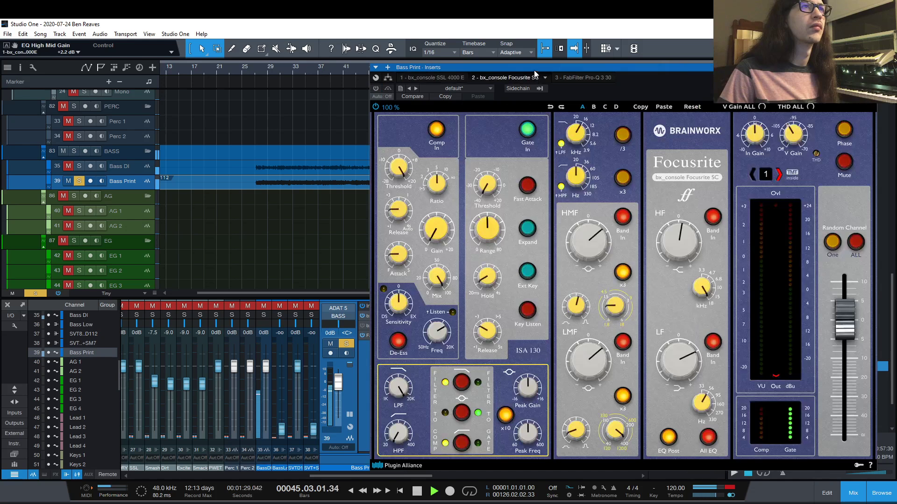
left_click_drag(598, 233, 603, 250)
mouse_move(585, 306)
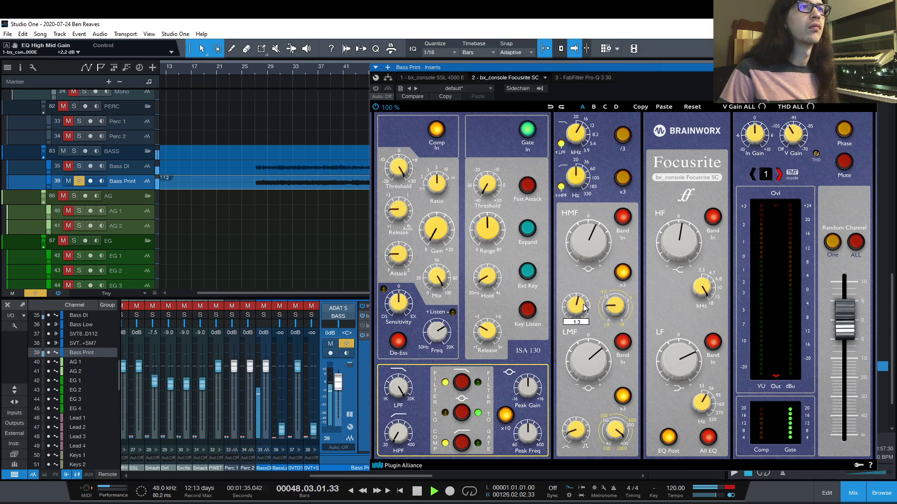
mouse_move(612, 312)
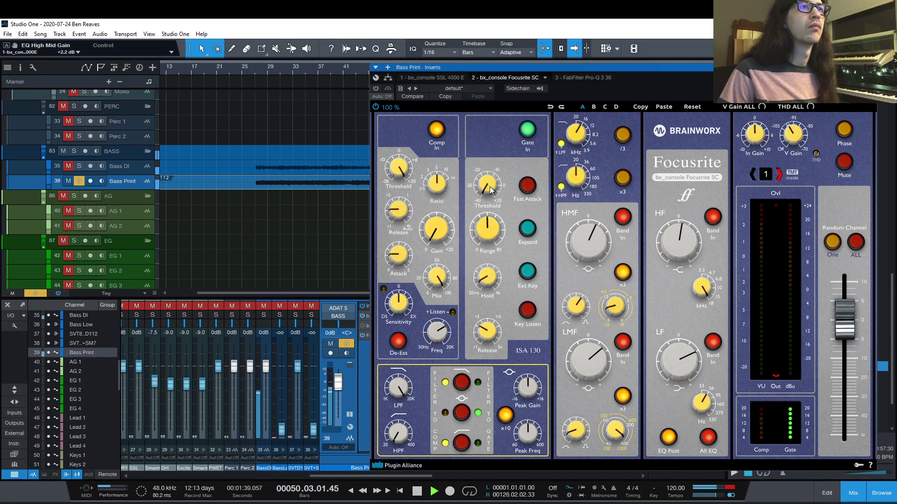
Replay Bass Print from about bar 28 through the Focusrite SC, stop, and reactivate and open the SSL 4000 E insert.
left_click(257, 74)
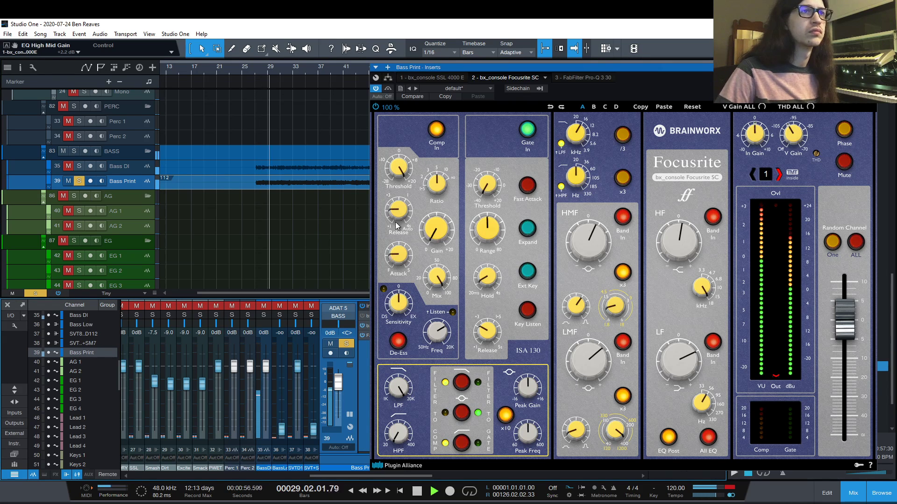
key("space")
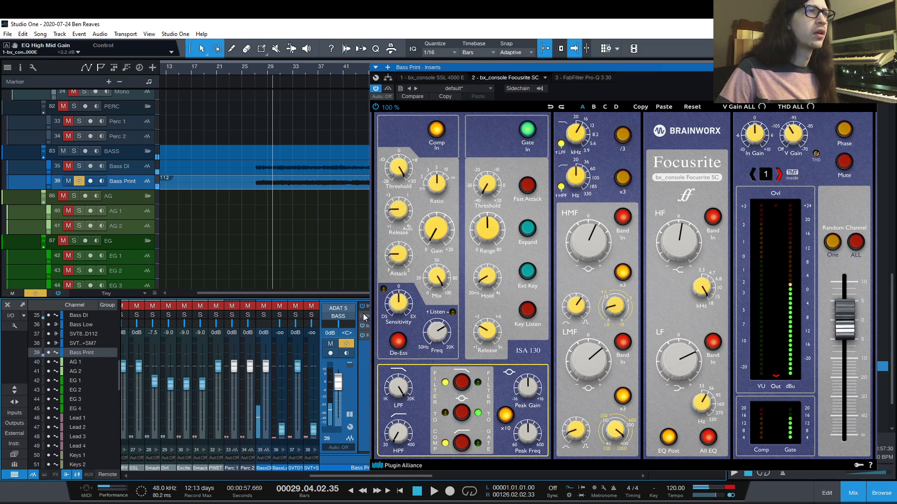
left_click(362, 316)
left_click(369, 318)
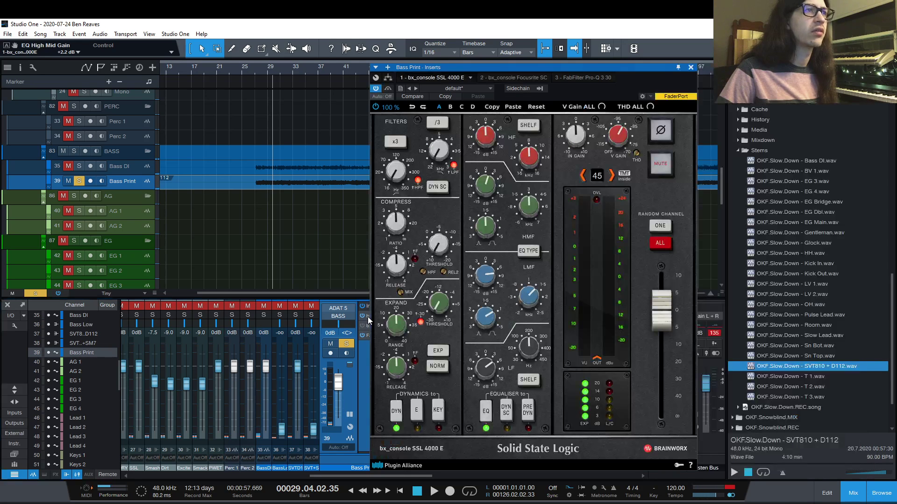
Bypass the SSL 4000 E on Bass Print, activate and open the Focusrite SC, and set its LMF band Q to 1.0.
mouse_move(537, 294)
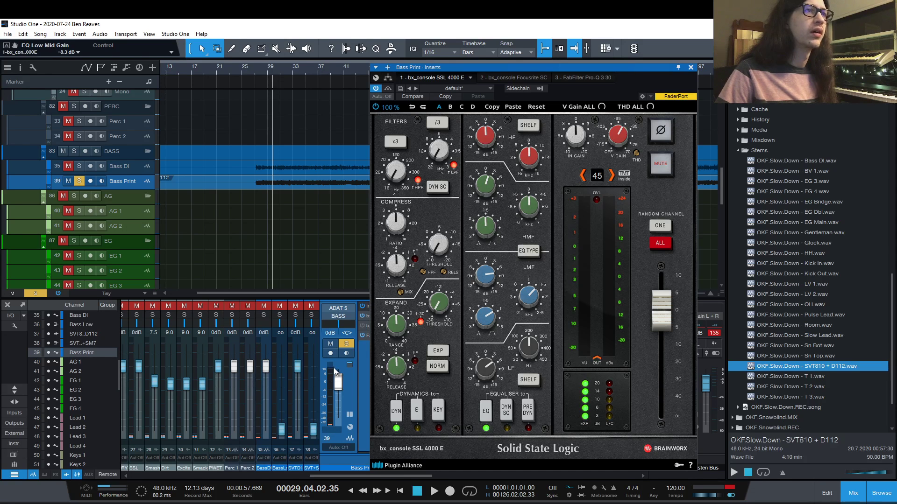
left_click(363, 326)
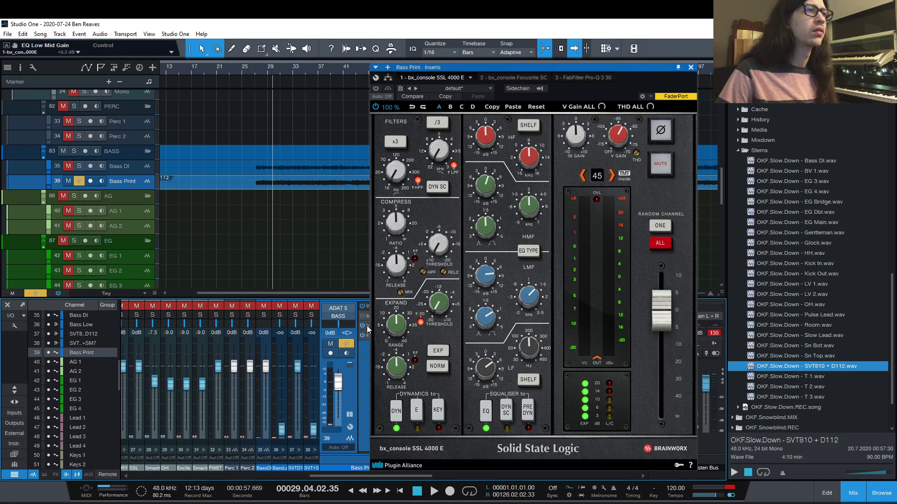
left_click(368, 329)
scroll(595, 356, "up", 3)
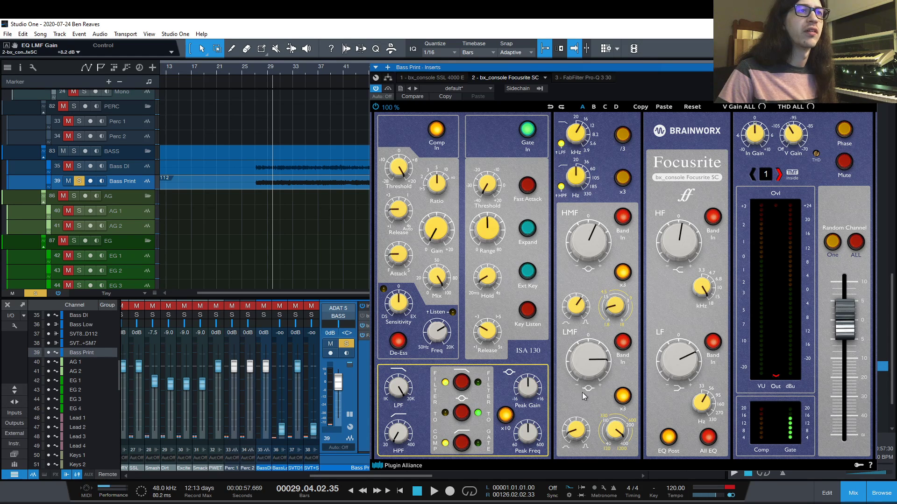
mouse_move(581, 429)
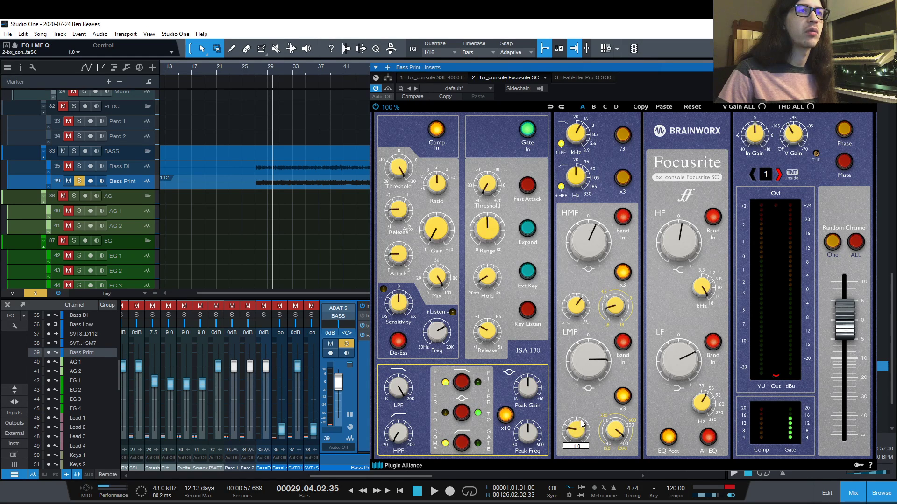
mouse_move(615, 432)
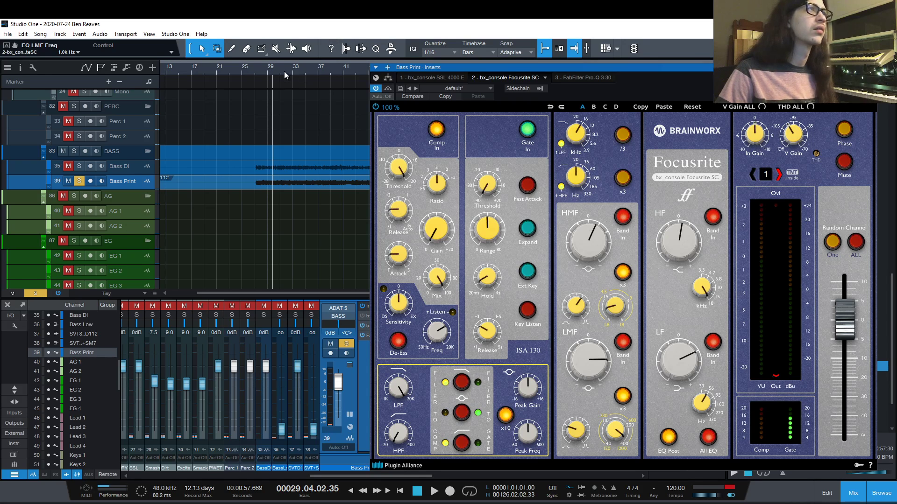
Play Bass Print from about bar 27, swap between the Focusrite SC and SSL 4000 E inserts to compare them, and stop playback.
key("space")
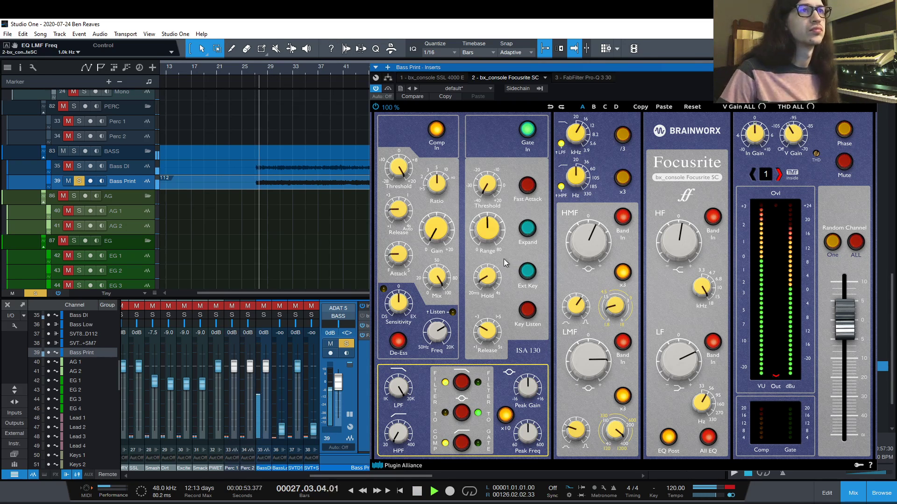
left_click(363, 326)
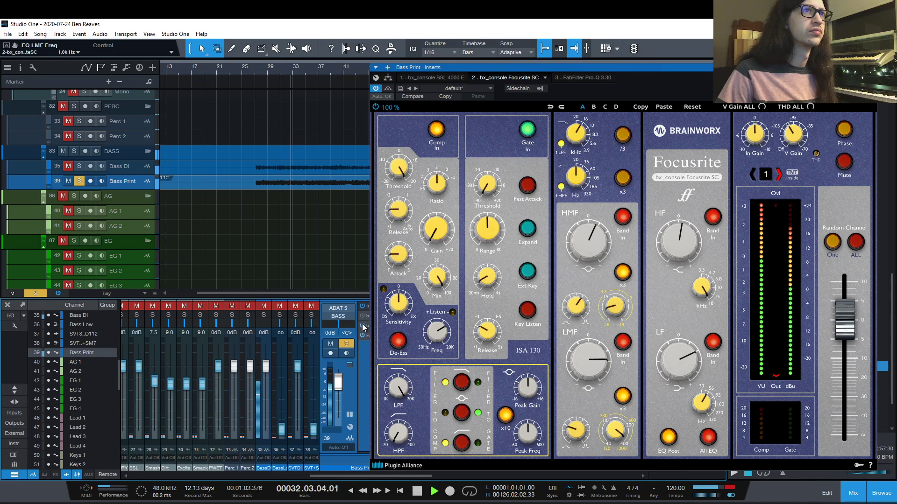
left_click(364, 319)
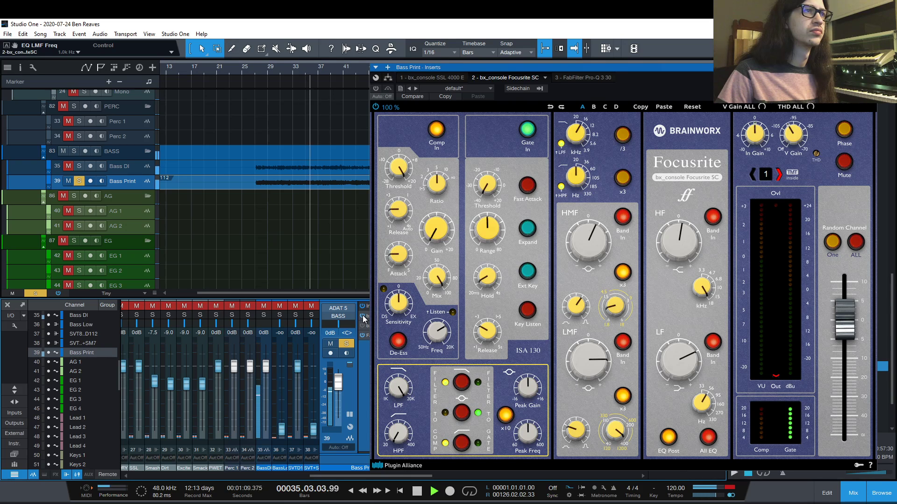
left_click(364, 326)
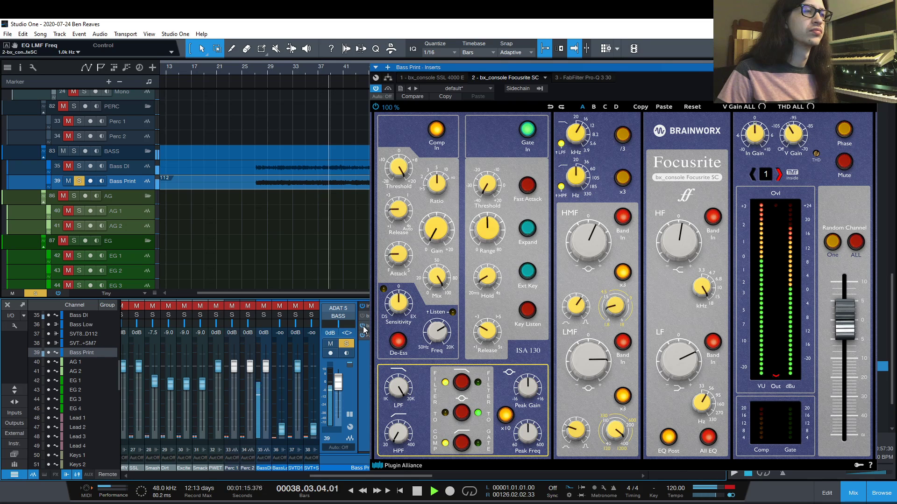
key("space")
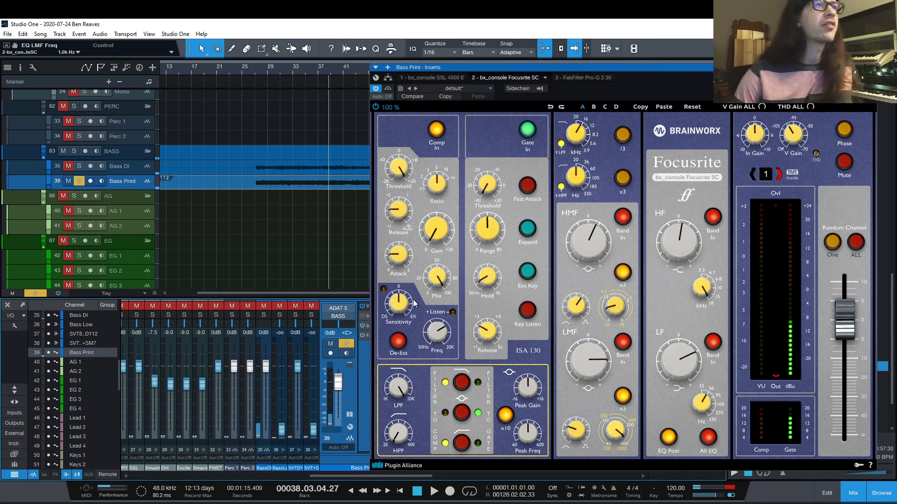
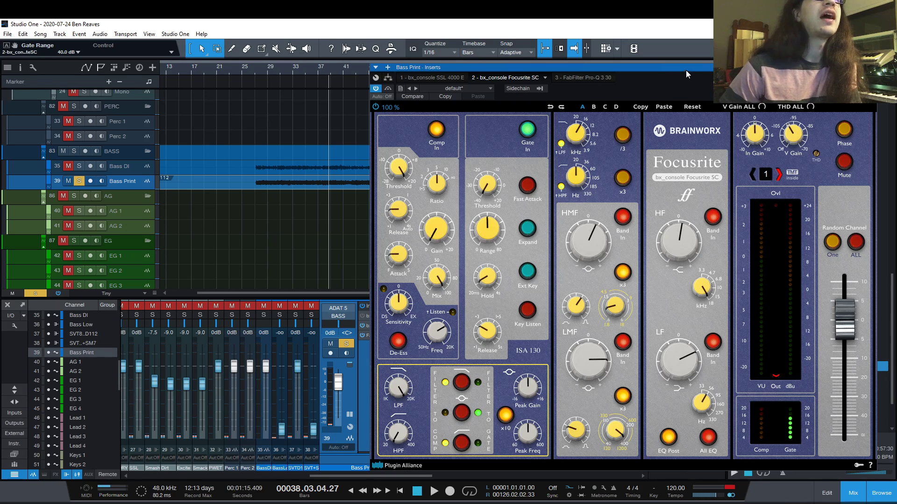
Review the Focusrite SC and SSL 4000 E high-band settings, then replay Bass Print from about bar 27, swapping the SSL for the Focusrite.
left_click_drag(686, 71, 575, 72)
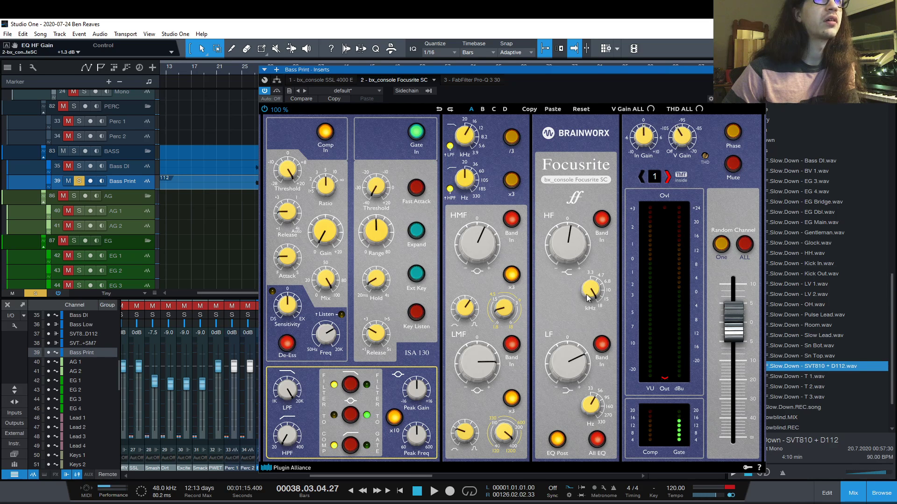
left_click(313, 80)
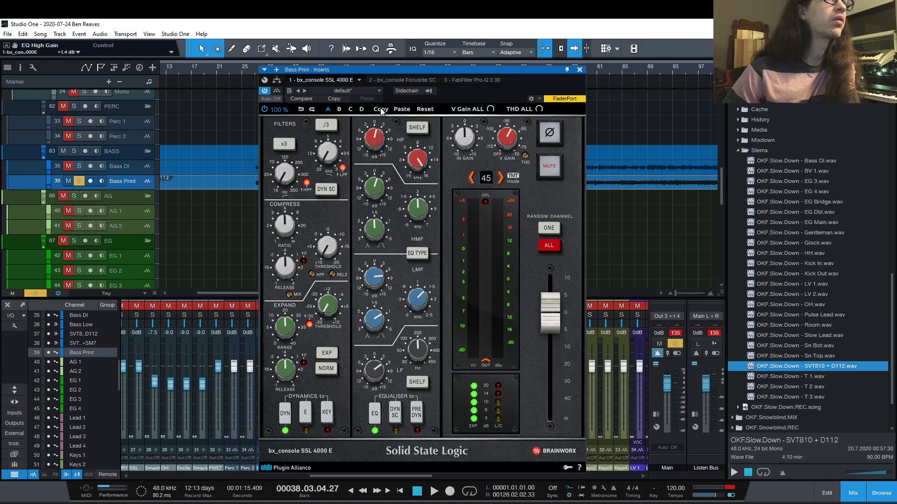
left_click_drag(400, 71, 559, 65)
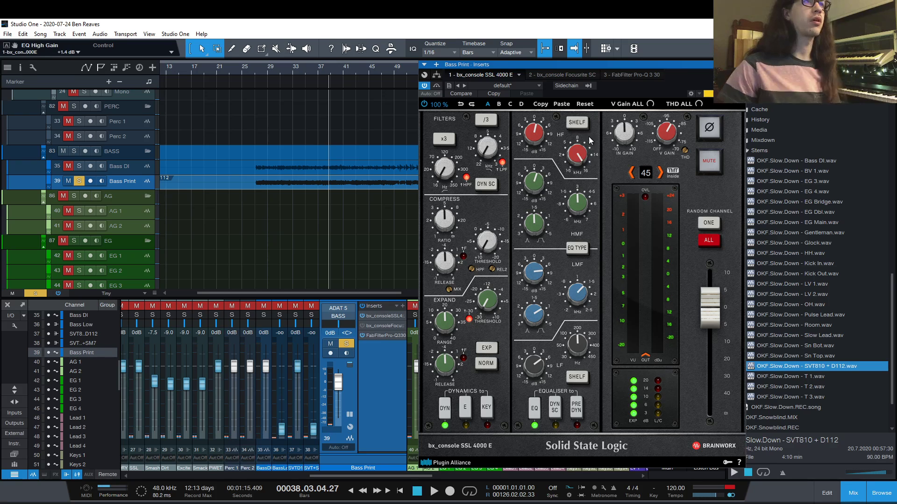
key("space")
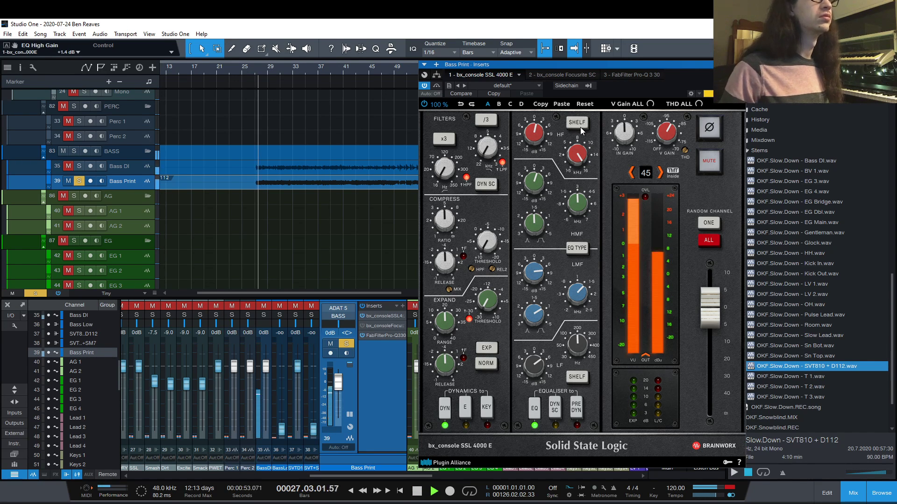
left_click(361, 316)
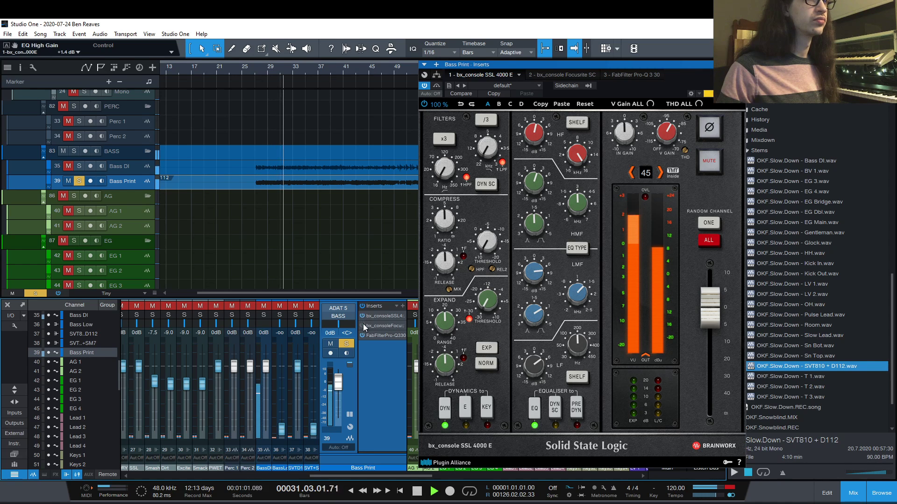
left_click(362, 316)
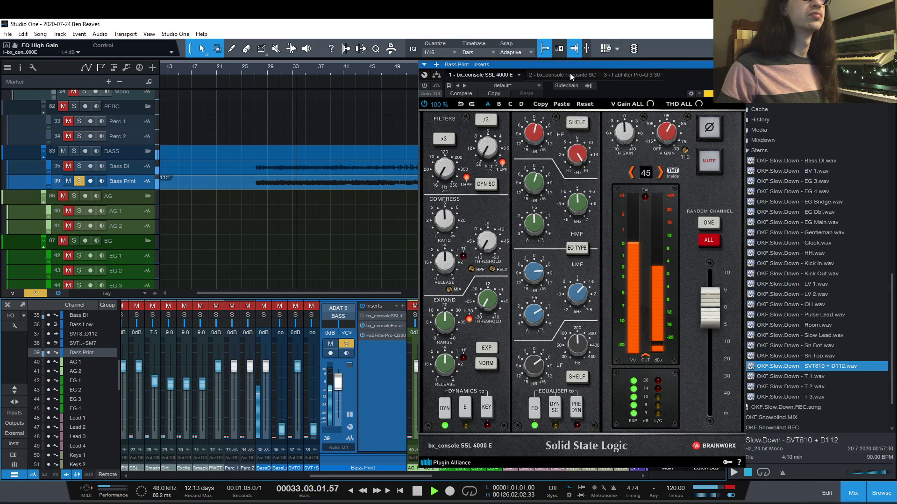
During playback, set the Focusrite SC's LF band frequency to 160 Hz and raise its gain to +5.7 dB.
key("Escape")
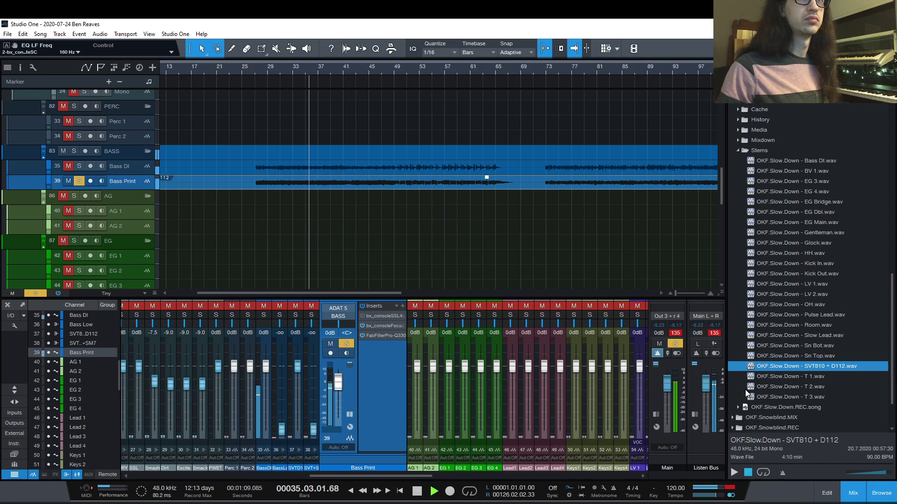
left_click_drag(737, 357, 737, 360)
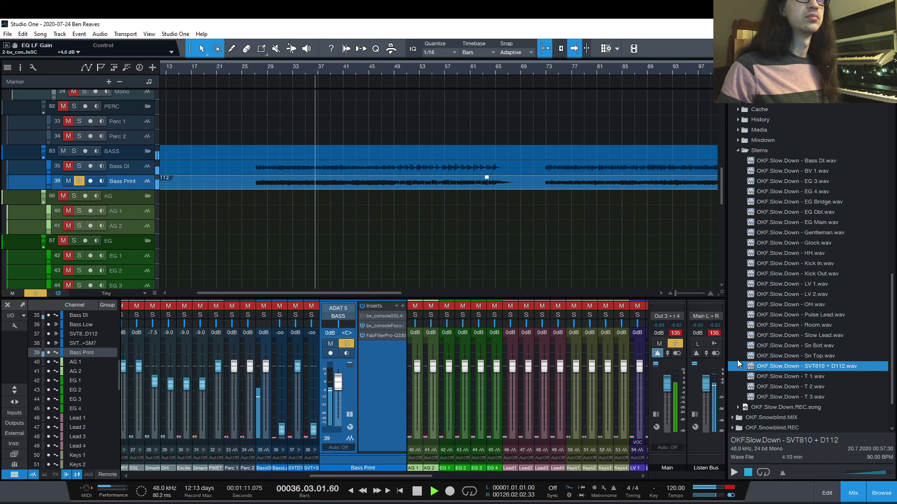
left_click(512, 74)
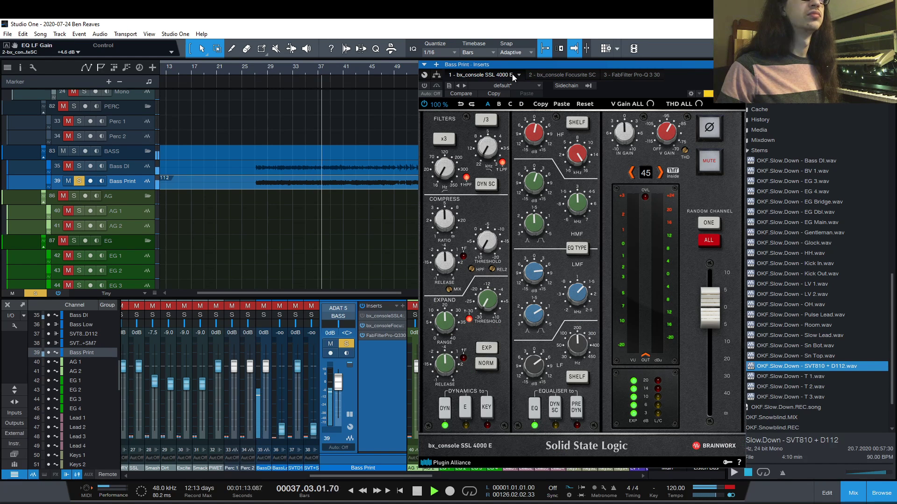
left_click(549, 77)
left_click_drag(731, 355, 730, 352)
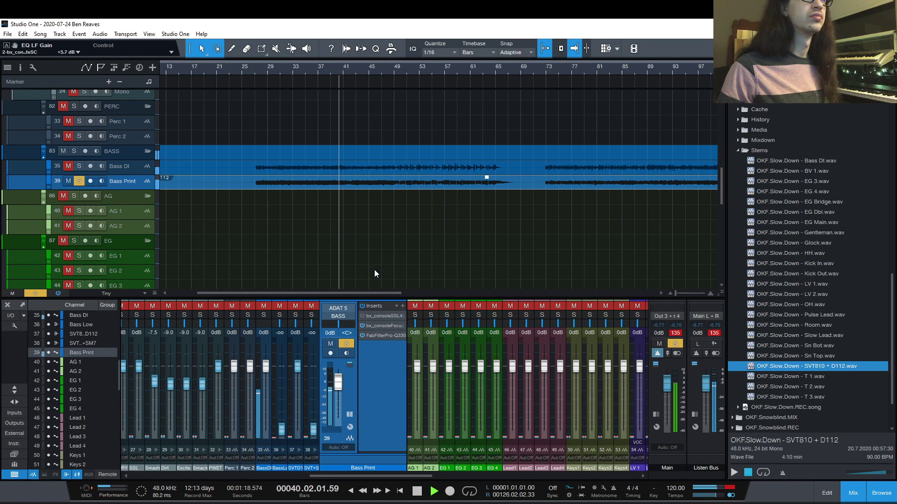
Compare the two console inserts on Bass Print by alternately bypassing and activating them during playback, ending on the Focusrite SC, and stop.
left_click(363, 325)
left_click(363, 316)
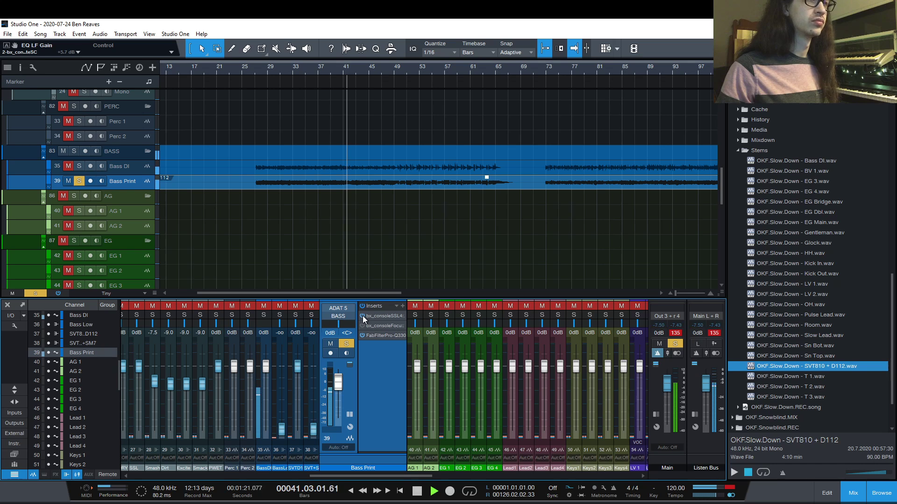
left_click_drag(546, 66, 526, 66)
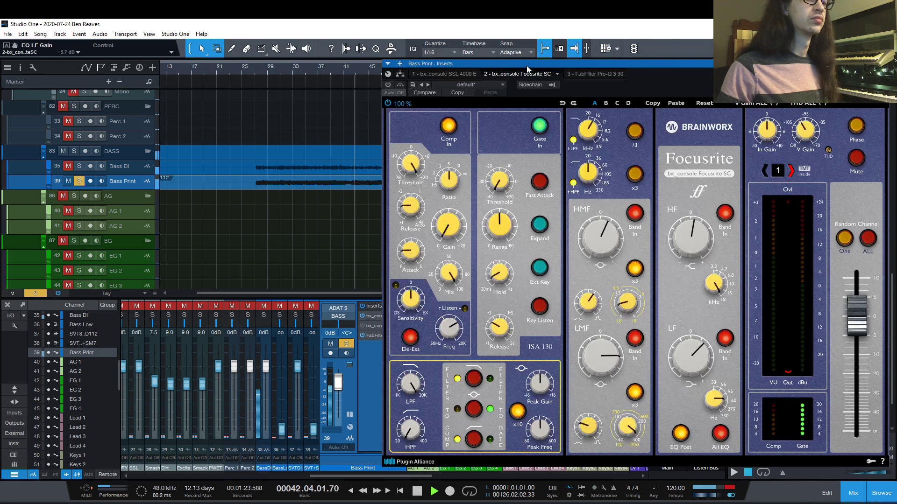
left_click(363, 316)
left_click(363, 326)
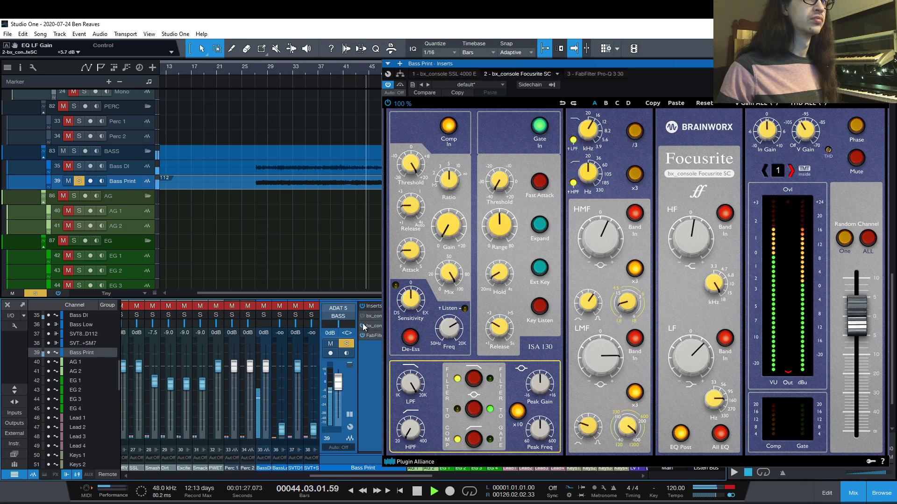
left_click(363, 325)
left_click(362, 317)
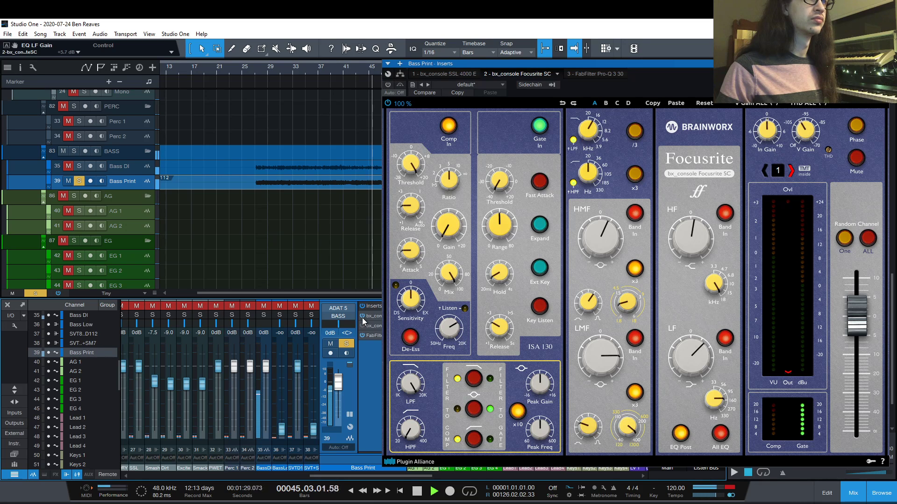
left_click(363, 317)
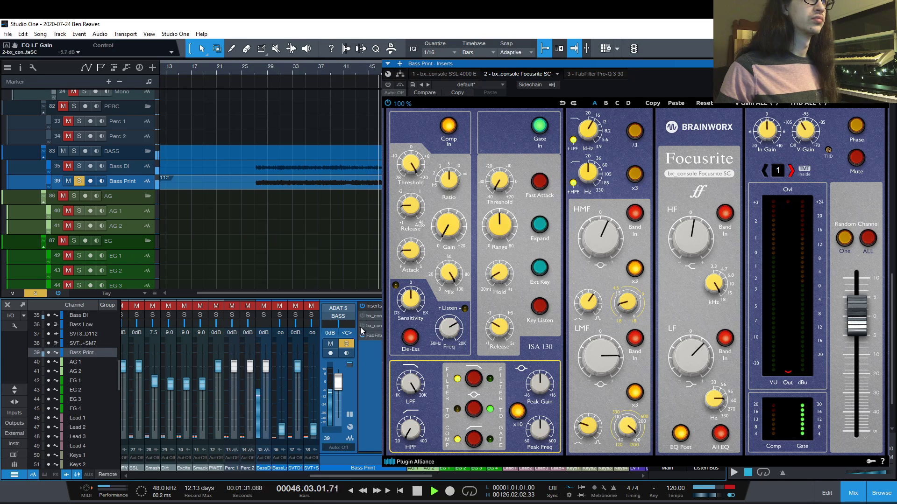
left_click(361, 326)
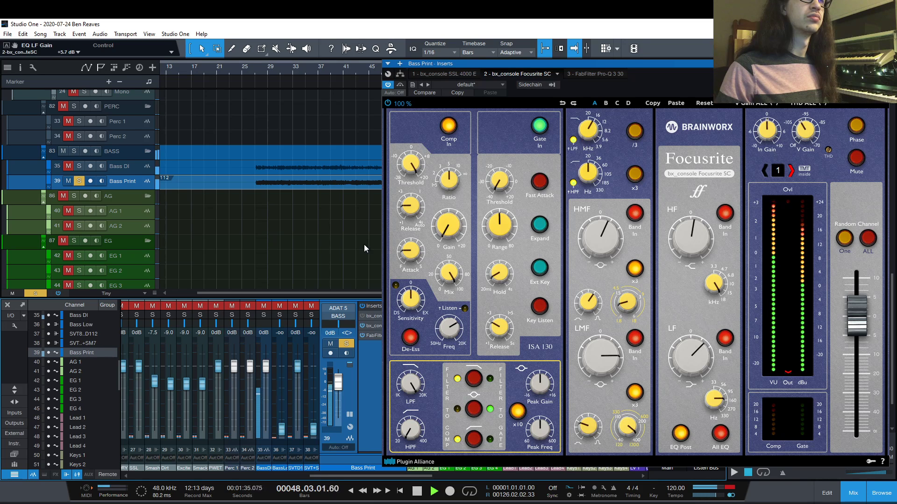
key("space")
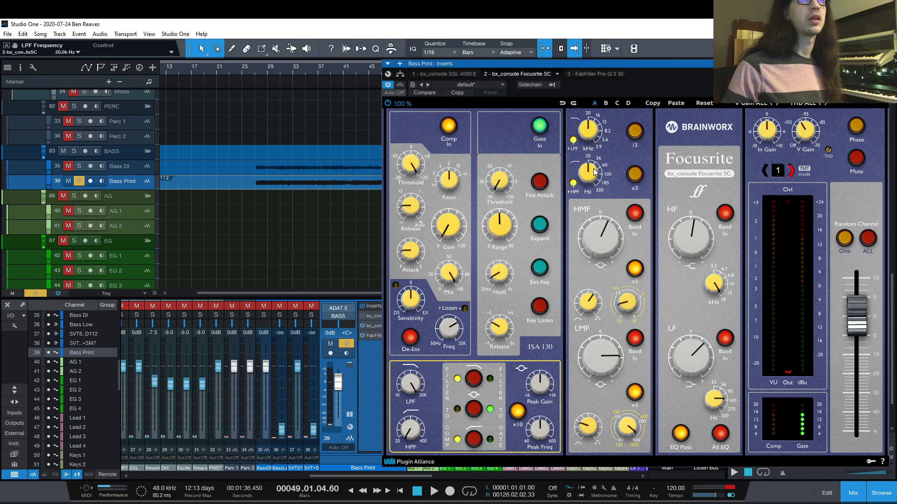
Reset the gain, frequency and Q of the Focusrite SC's HMF and LMF bands to their defaults.
double_click(618, 230)
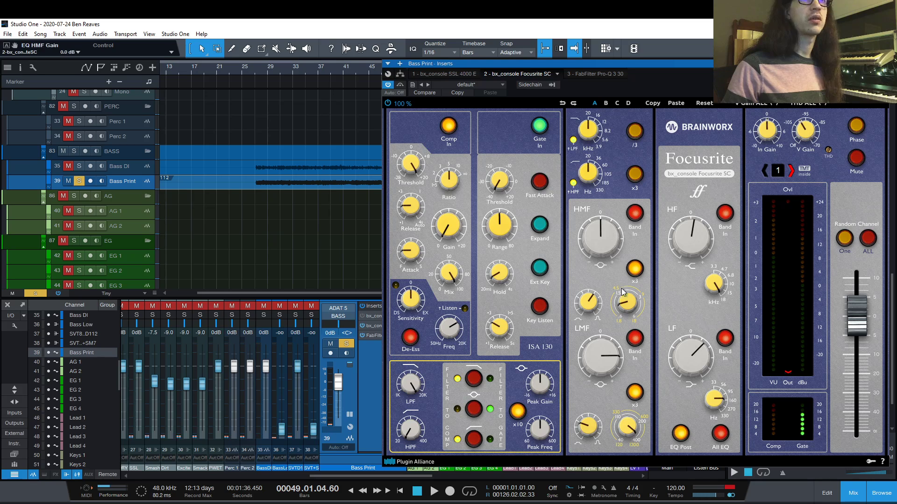
double_click(623, 297)
double_click(588, 303)
double_click(598, 350)
double_click(624, 431)
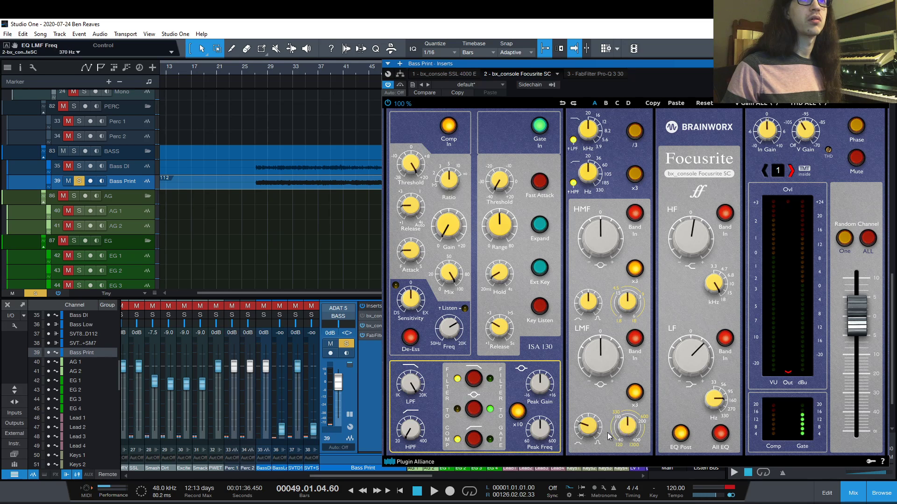
double_click(600, 432)
Reset the Focusrite SC's LF and HF bands to their default gain and frequency, with HF at 0 dB and 3.3 kHz.
double_click(691, 356)
double_click(714, 398)
double_click(691, 230)
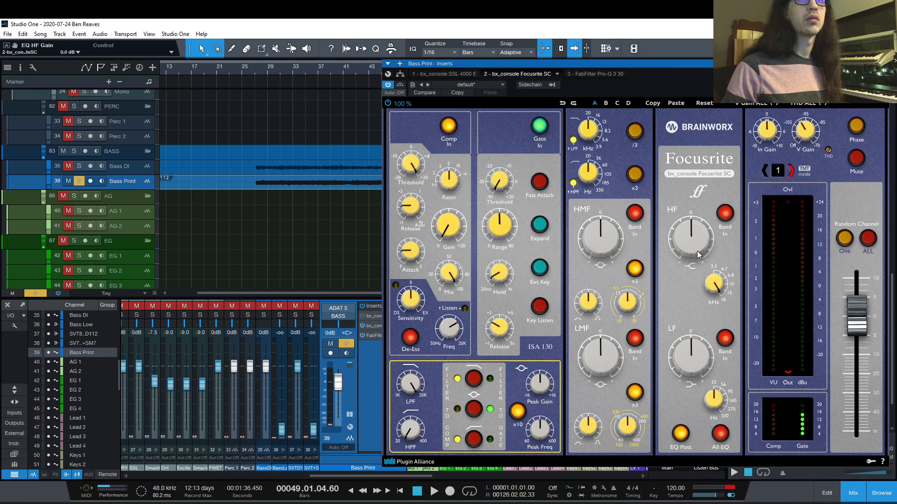
double_click(714, 282)
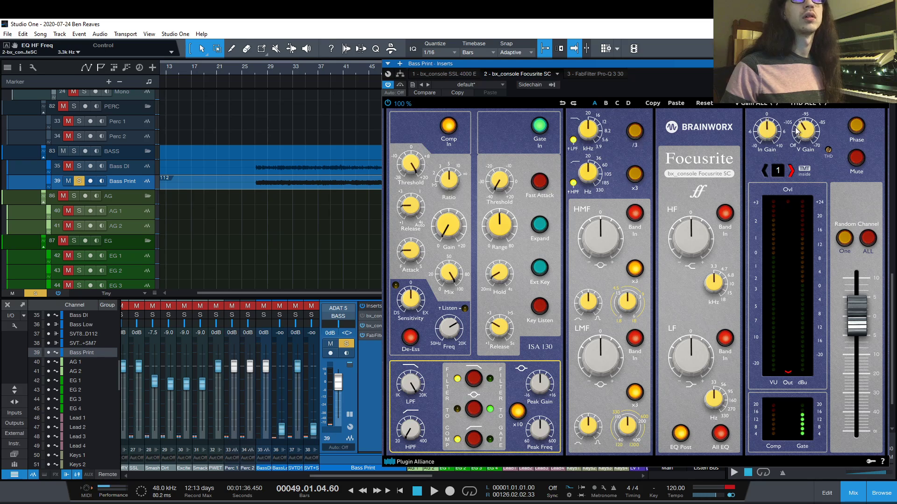
Reset the Focusrite SC's input gain and THD, then switch the HMF band's x3 frequency range off and back on.
double_click(764, 133)
double_click(831, 148)
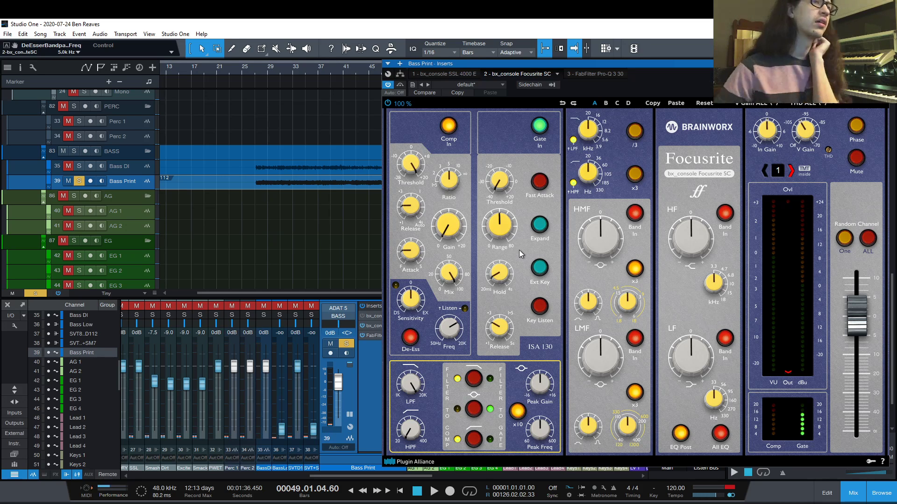
left_click(635, 269)
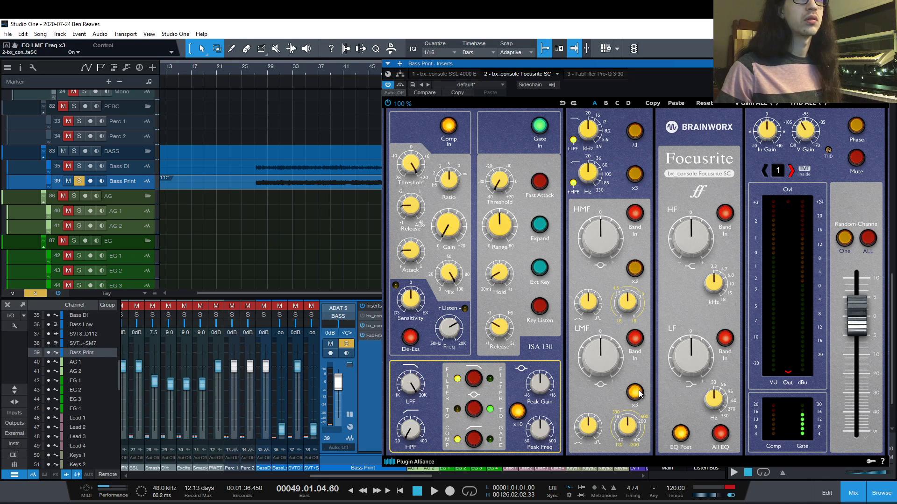
left_click(635, 271)
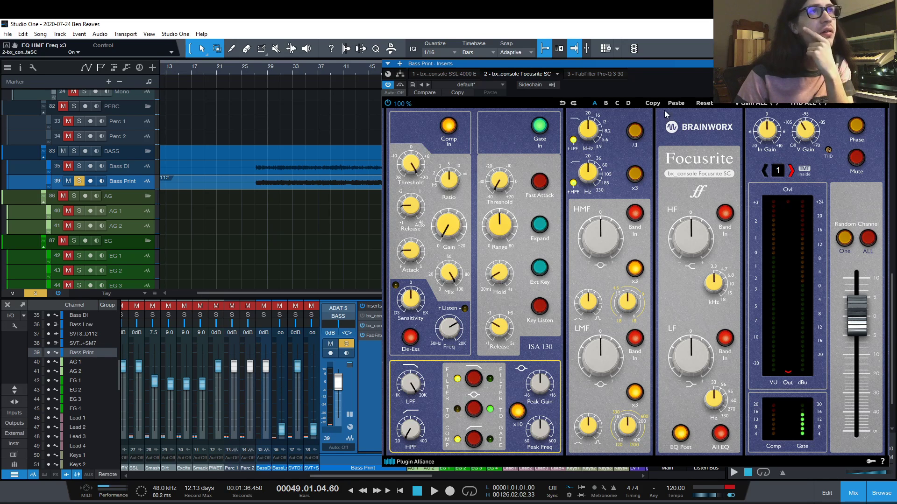
Remove the bx_console SSL 4000 E insert from the Bass Print channel.
left_click_drag(688, 64, 518, 64)
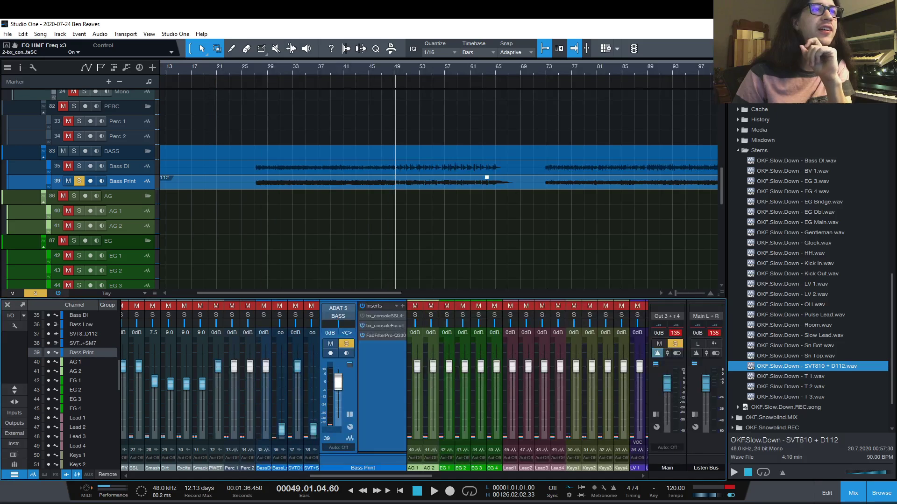
left_click(711, 64)
left_click_drag(381, 337, 380, 340)
left_click(400, 316)
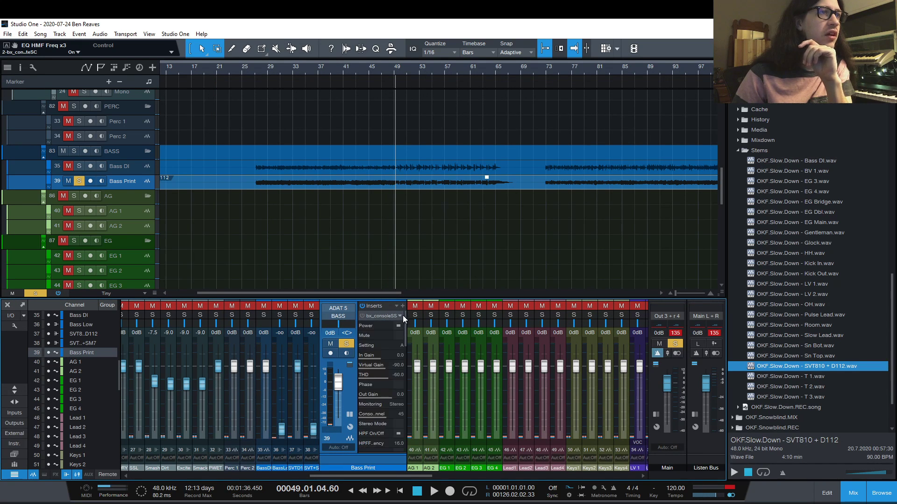
left_click(388, 315)
right_click(402, 319)
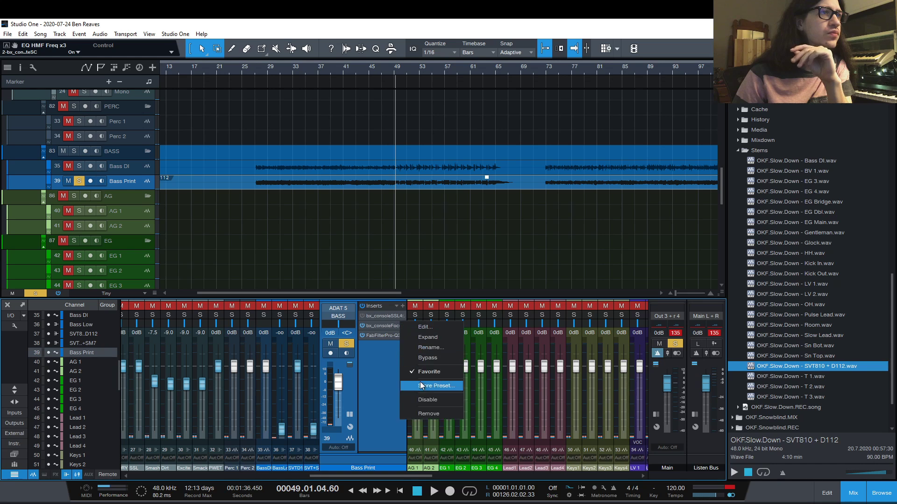
left_click(427, 414)
Check the Focusrite SC insert on Bass Print, close it and collapse the channel strip.
double_click(384, 315)
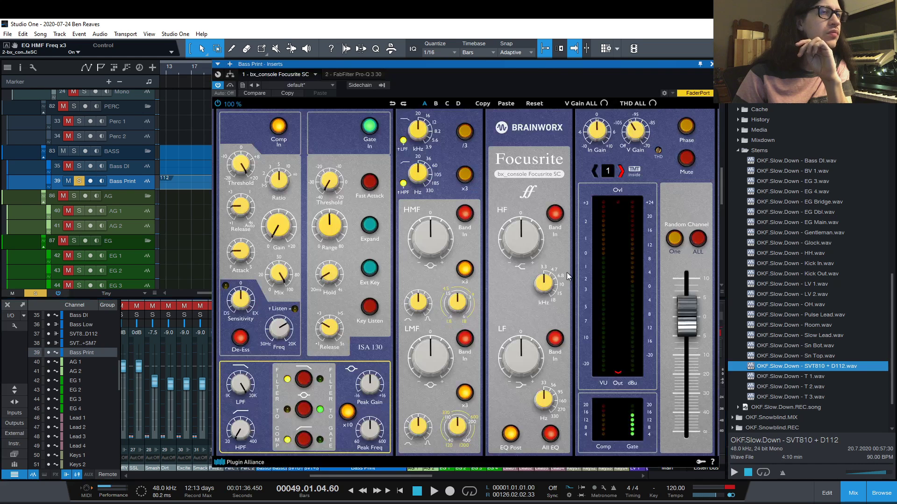
left_click(711, 64)
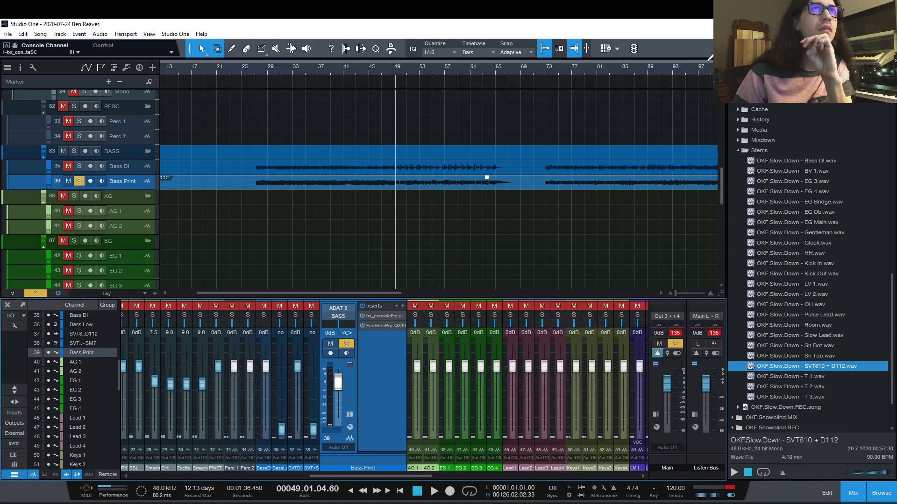
left_click(350, 413)
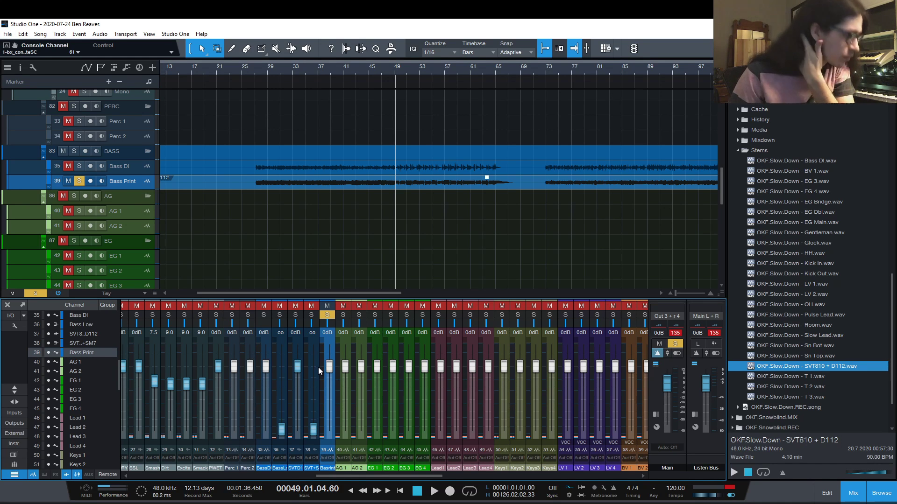
Expand the AG 1 and AG 2 mixer channels and select both together.
left_click_drag(318, 474, 130, 475)
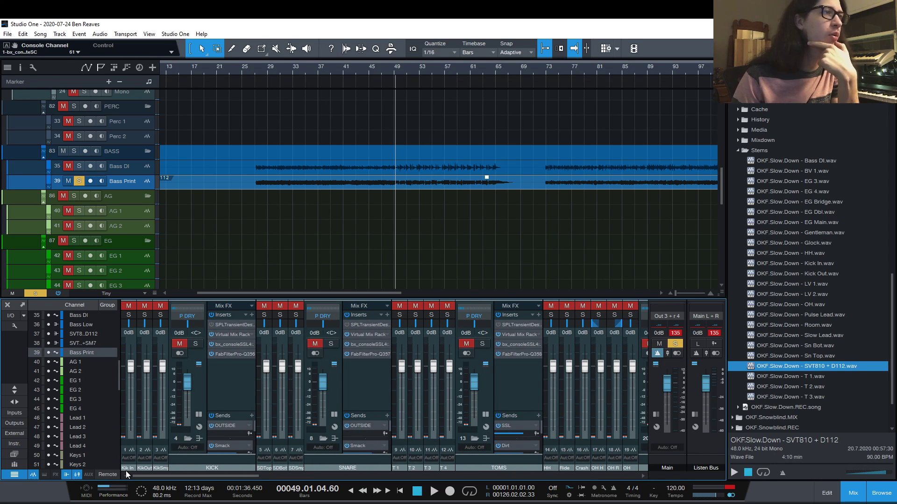
left_click_drag(128, 471, 329, 468)
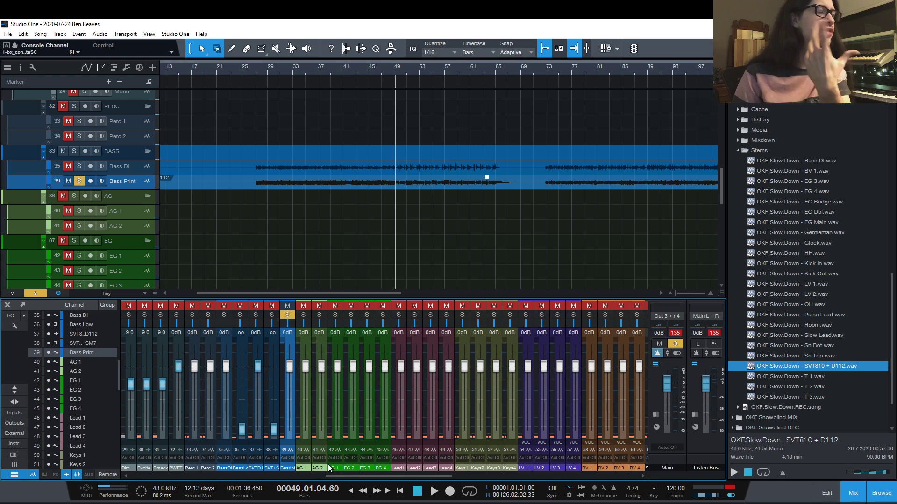
double_click(305, 448)
double_click(388, 447)
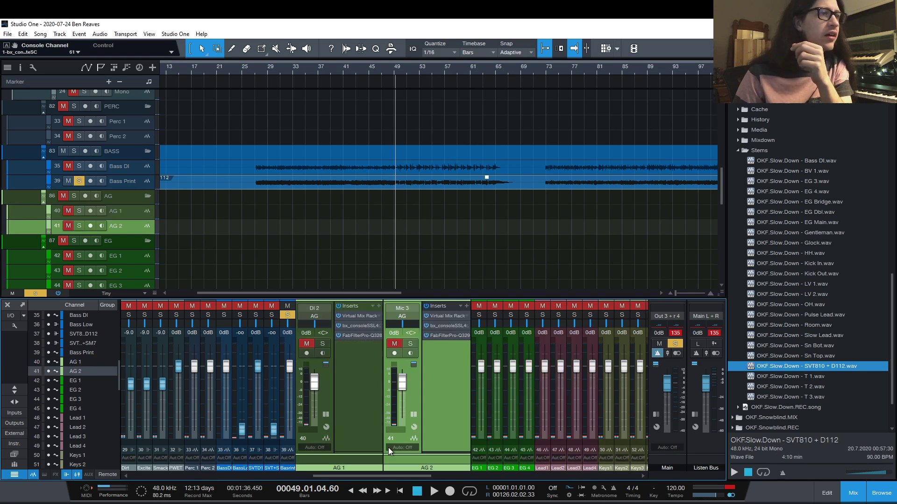
left_click(366, 413, "ctrl")
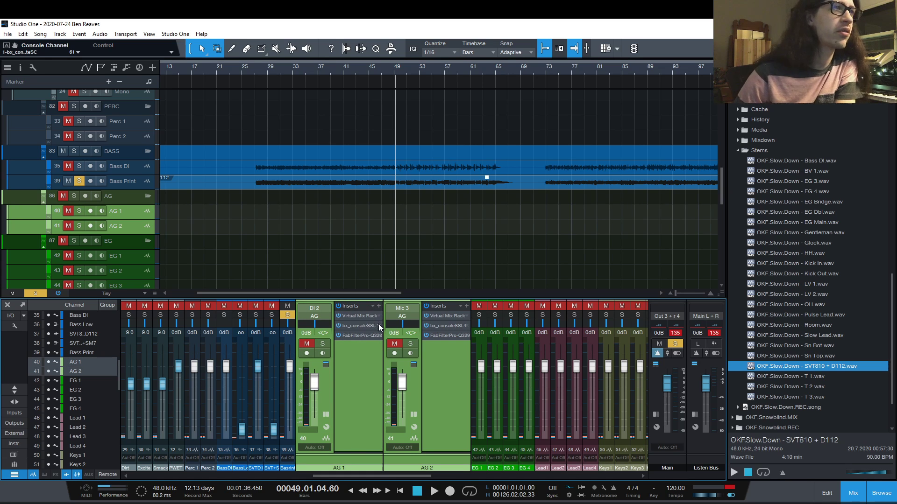
Replace the SSL 4000 E insert on AG 1 and AG 2 with bx_console Focusrite SC, placed before the FabFilter Pro-Q 3.
right_click(380, 324)
left_click(387, 421)
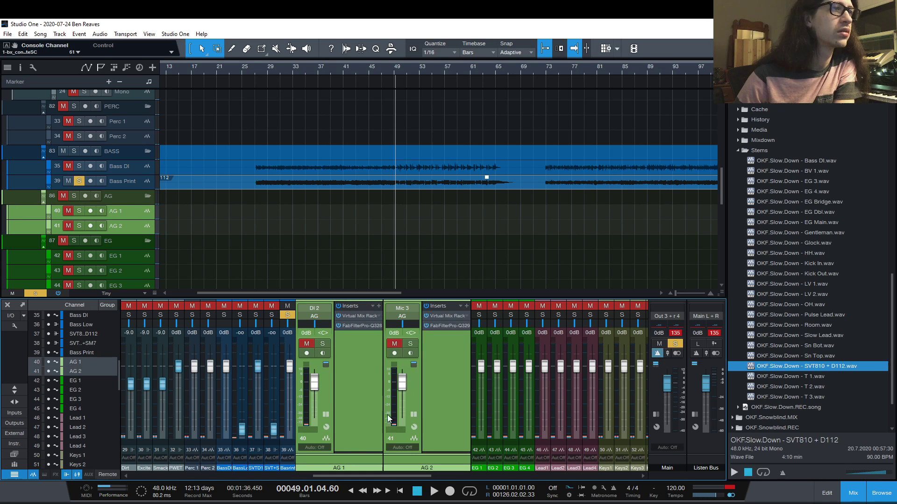
left_click(379, 306)
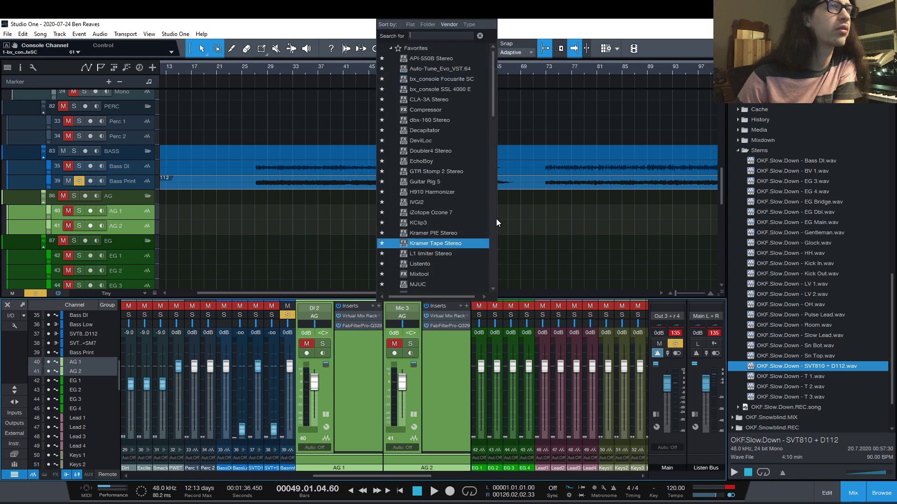
left_click(471, 79)
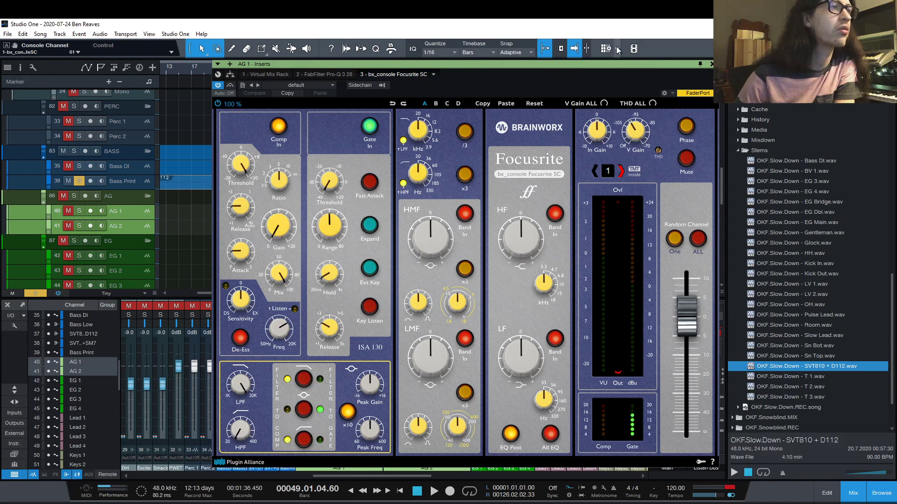
left_click(709, 63)
left_click_drag(363, 336, 361, 318)
Try a VCC Channel module in the empty third slot of AG 1's Virtual Mix Rack, then remove it and close the rack.
left_click(357, 312)
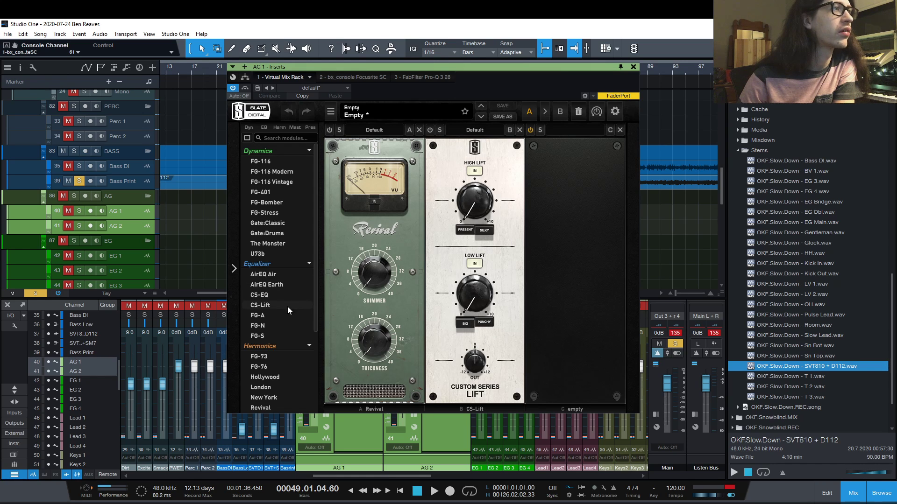
scroll(287, 307, "down", 3)
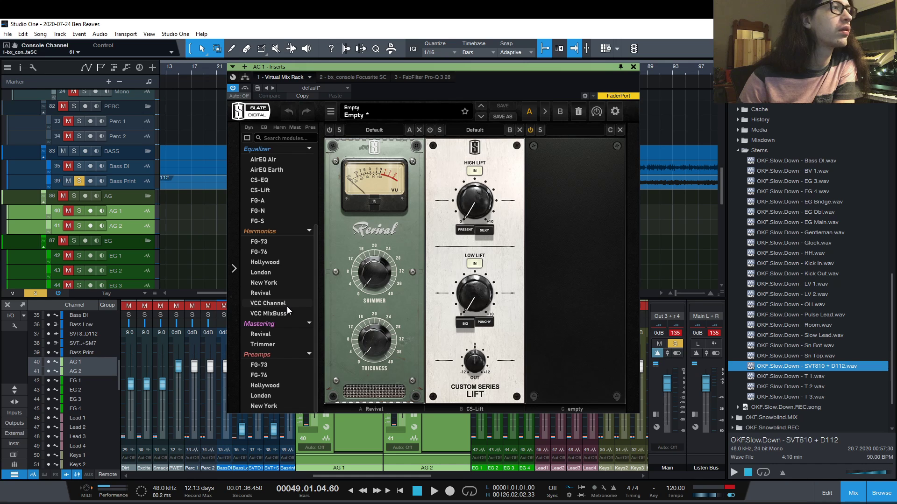
left_click_drag(518, 283, 579, 286)
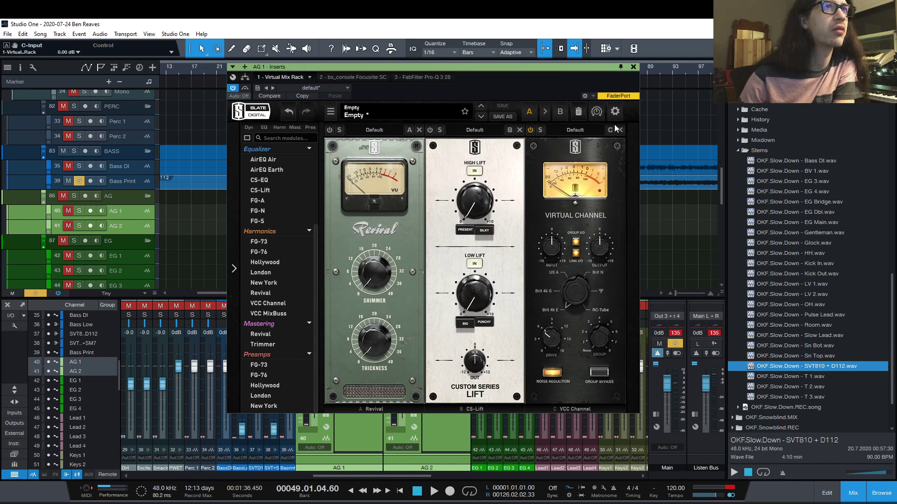
left_click(621, 130)
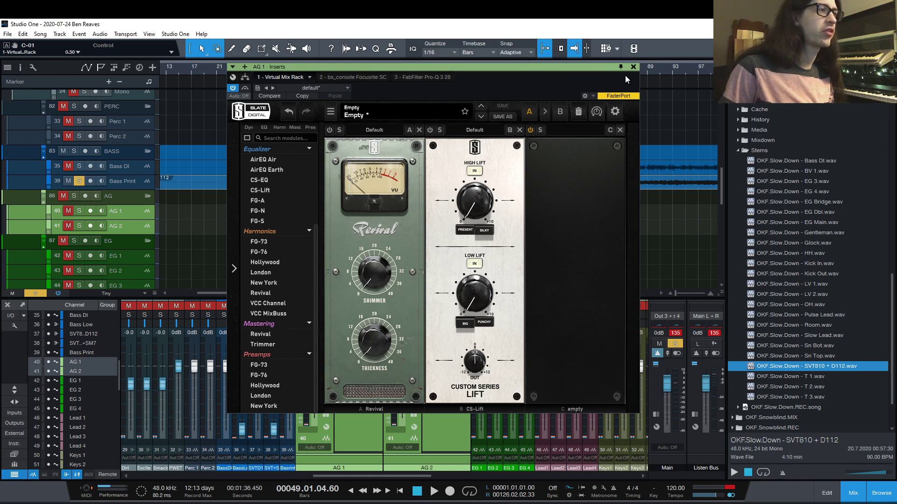
left_click(633, 67)
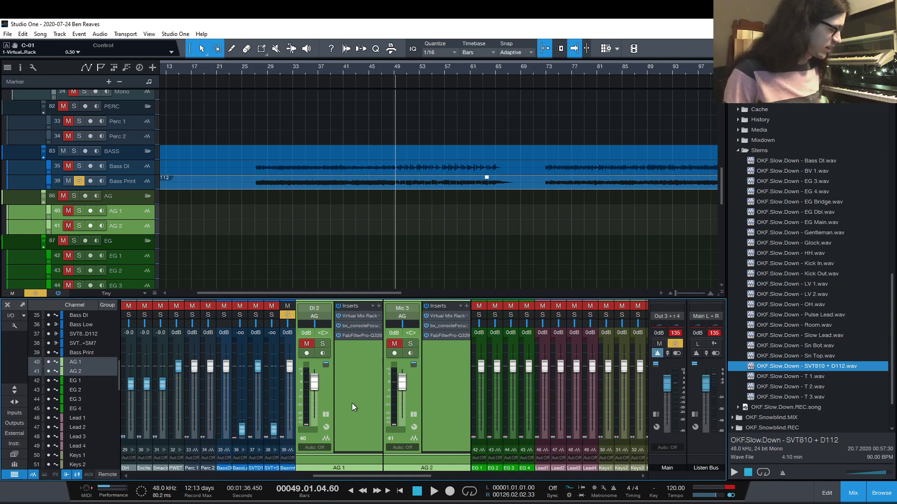
Clear the solo on Bass Print and collapse the AG 1 and AG 2 channels.
key("ctrl+shift+s")
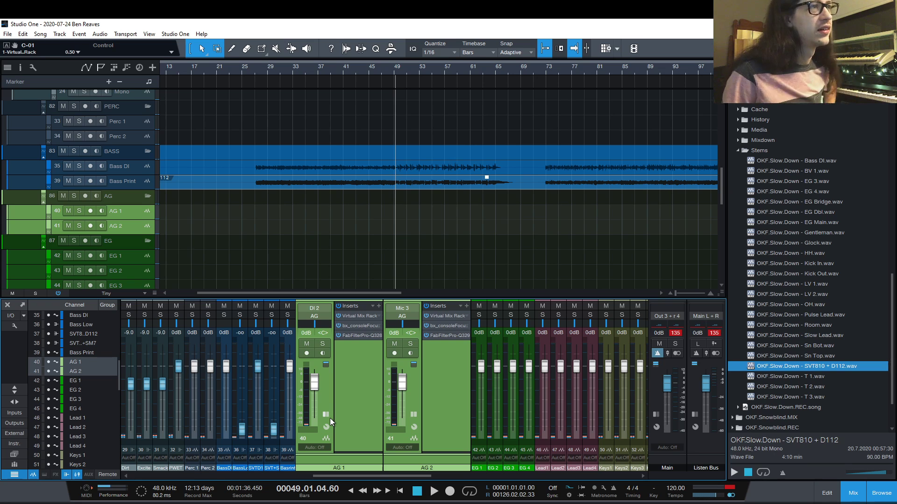
left_click(332, 415)
left_click(345, 414)
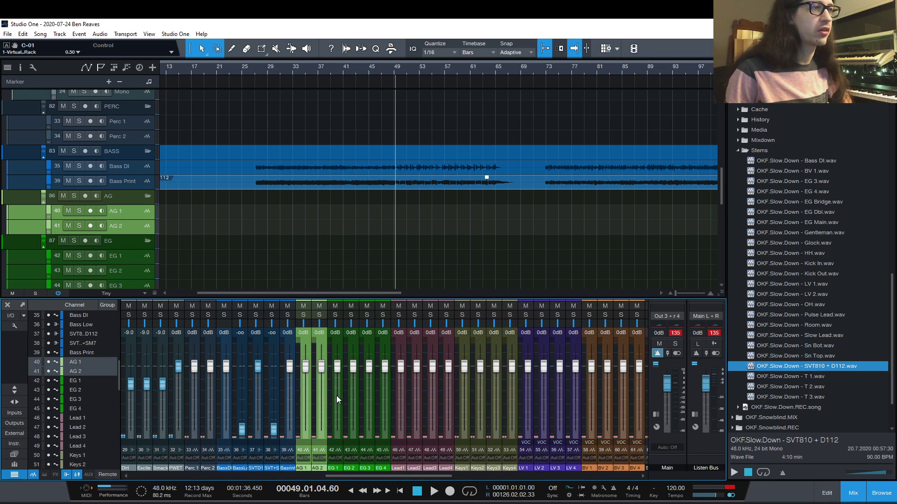
Inspect the Virtual Mix Rack modules on the SNARE and BASS buses, then collapse the BASS bus.
left_click_drag(302, 475, 175, 474)
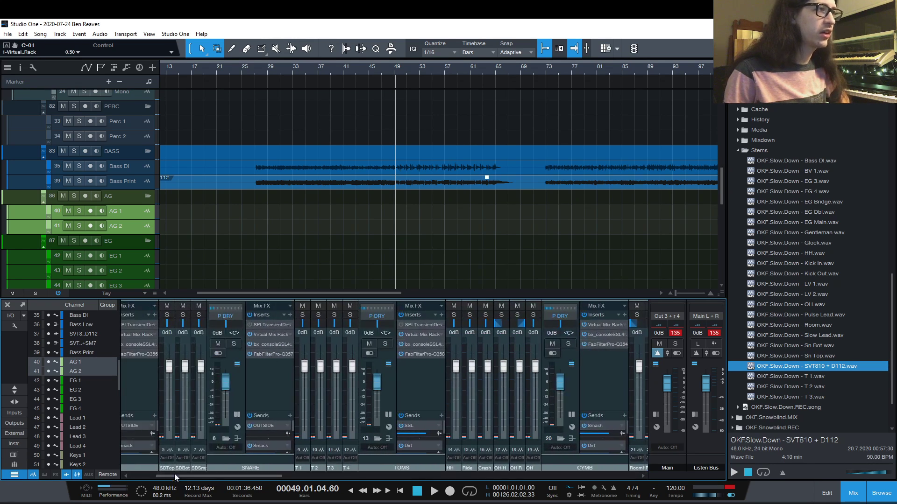
left_click(267, 335)
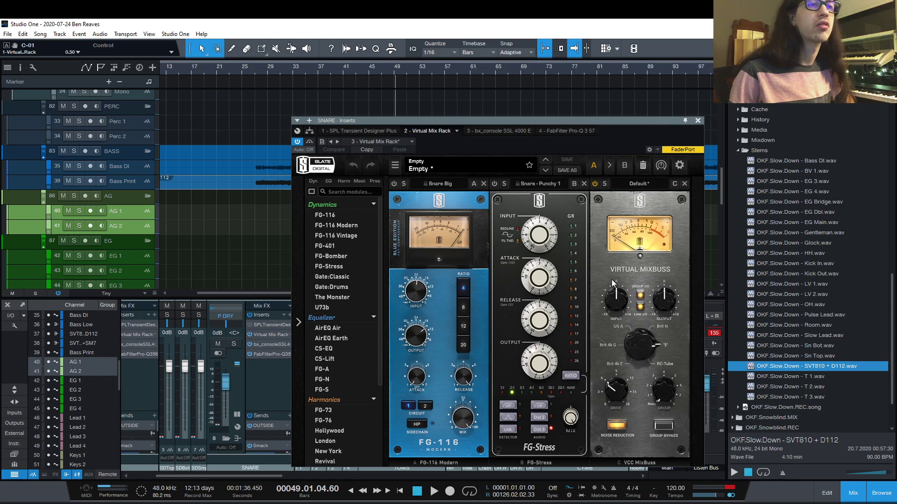
left_click(696, 121)
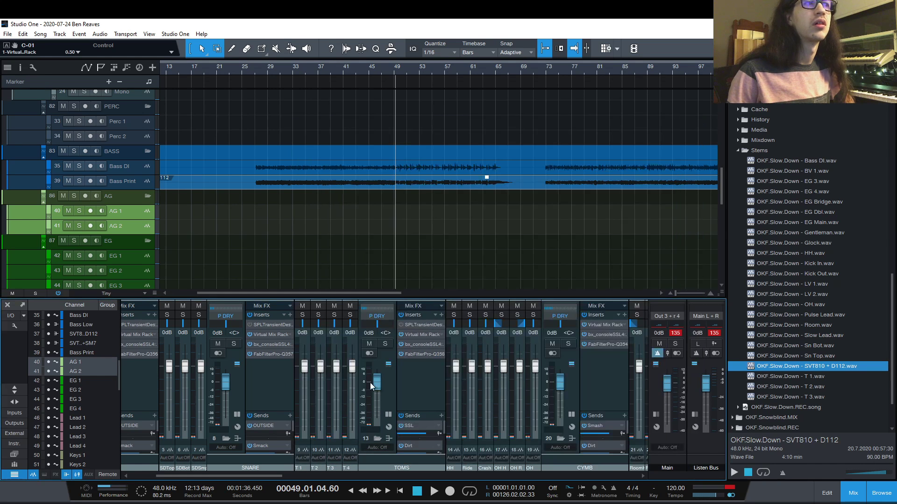
left_click_drag(279, 476, 609, 449)
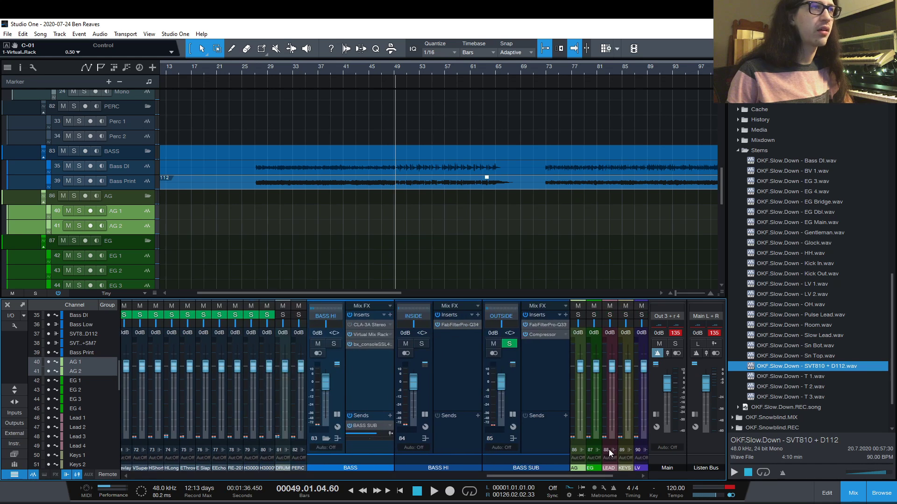
left_click(364, 334)
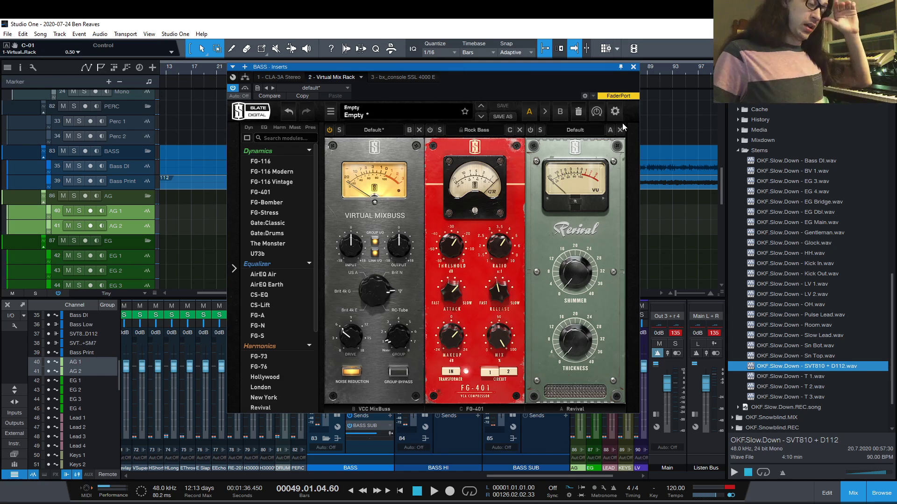
left_click(633, 67)
left_click(336, 414)
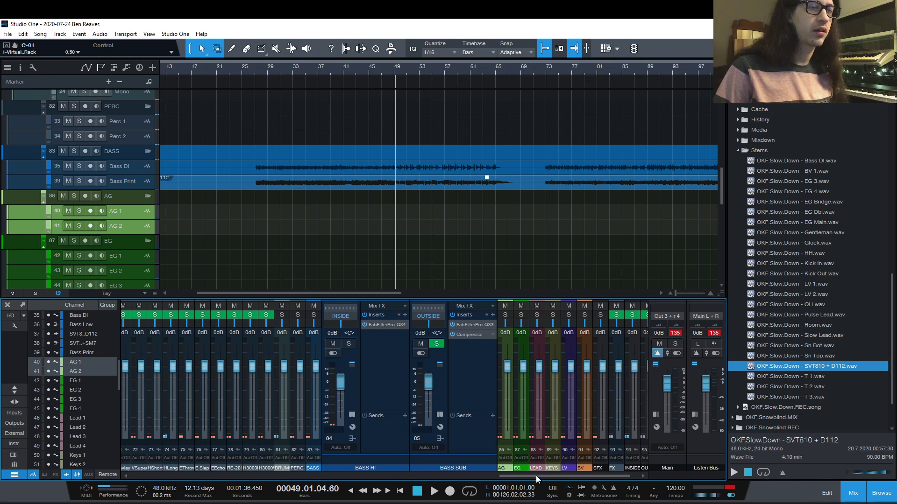
Expand the BASS bus channel and check the settings of its SSL 4000 E insert.
left_click_drag(536, 475, 400, 452)
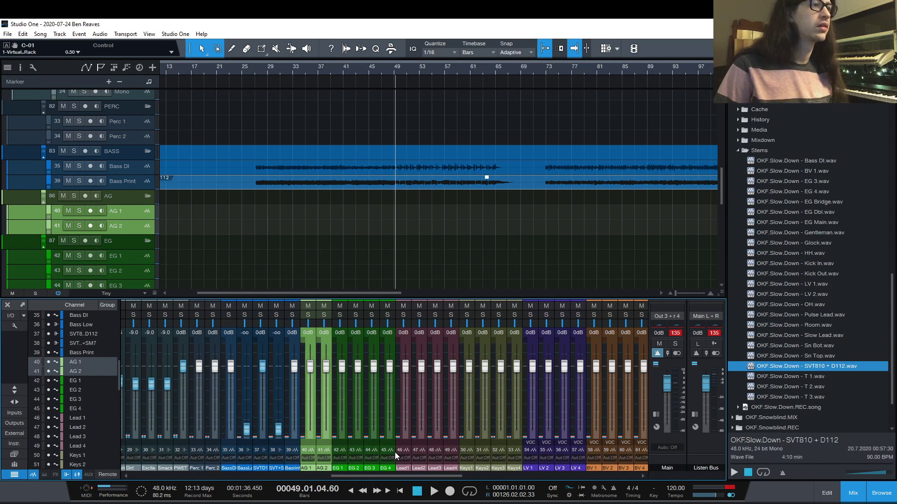
left_click_drag(372, 472, 541, 475)
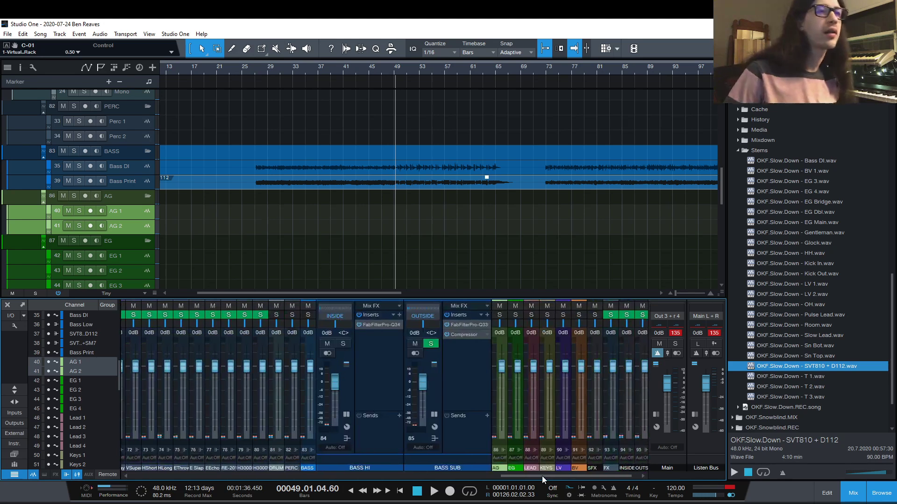
left_click(315, 450)
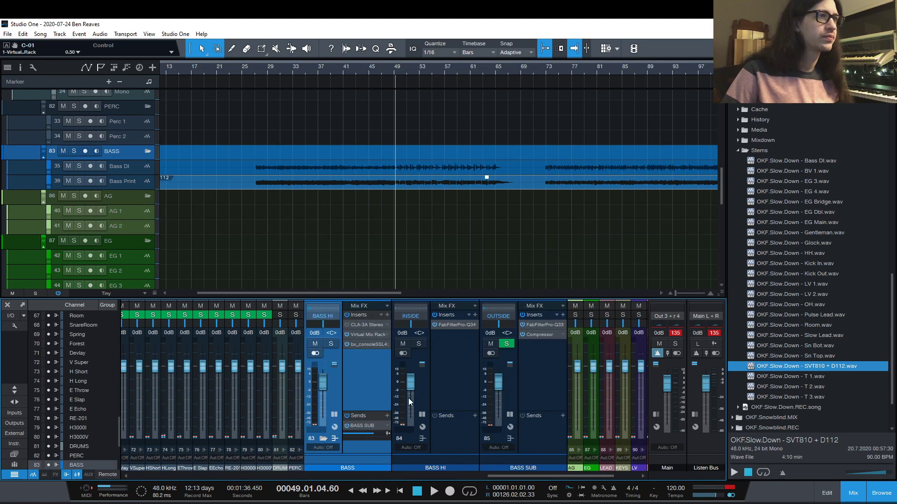
right_click(385, 346)
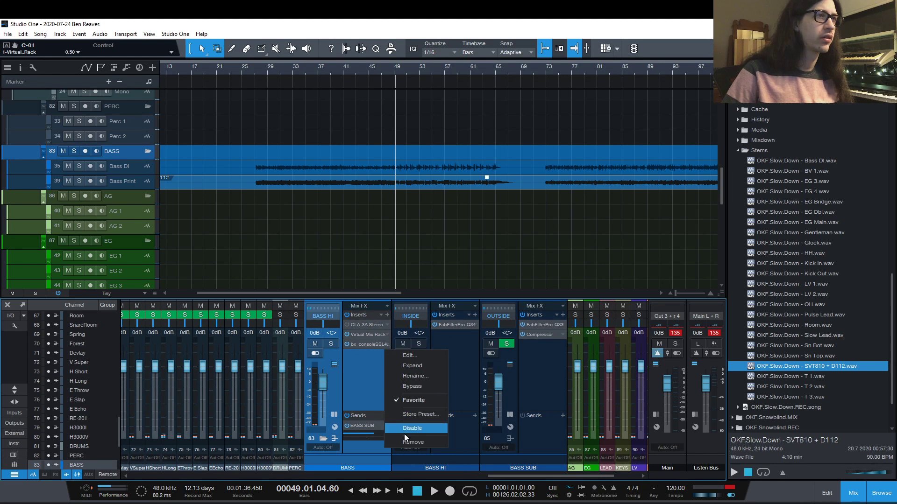
double_click(369, 344)
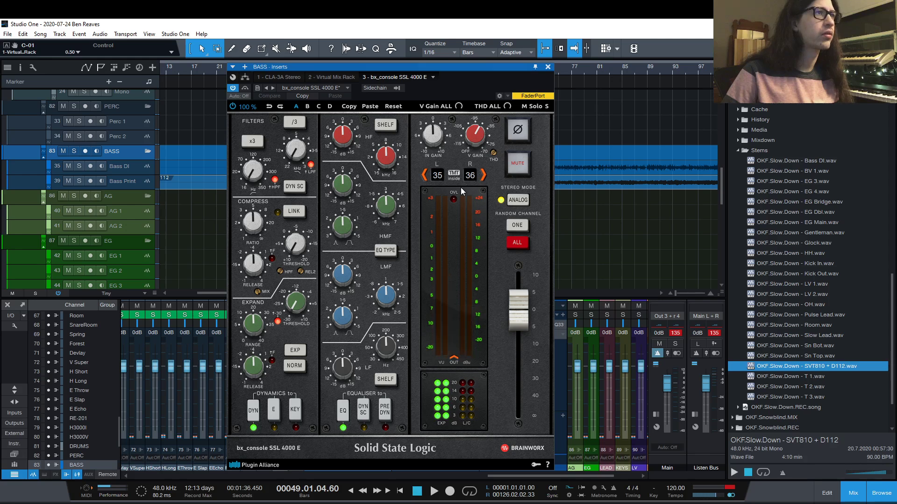
left_click(548, 68)
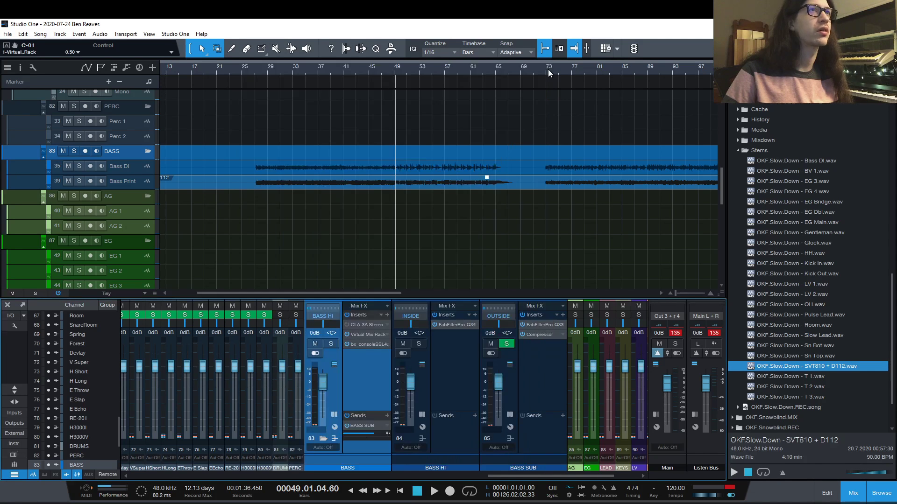
Replace the SSL 4000 E insert on the BASS bus with bx_console Focusrite SC and close its window.
right_click(385, 344)
left_click(400, 433)
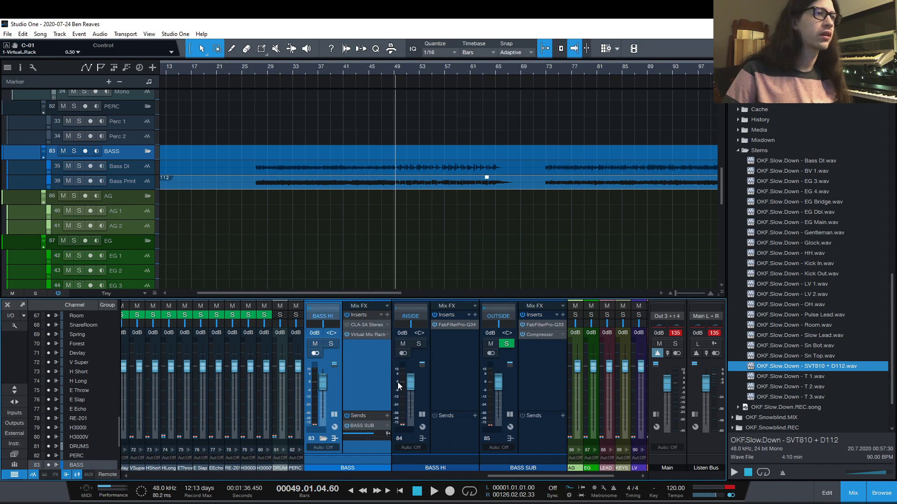
left_click(385, 312)
left_click(446, 302)
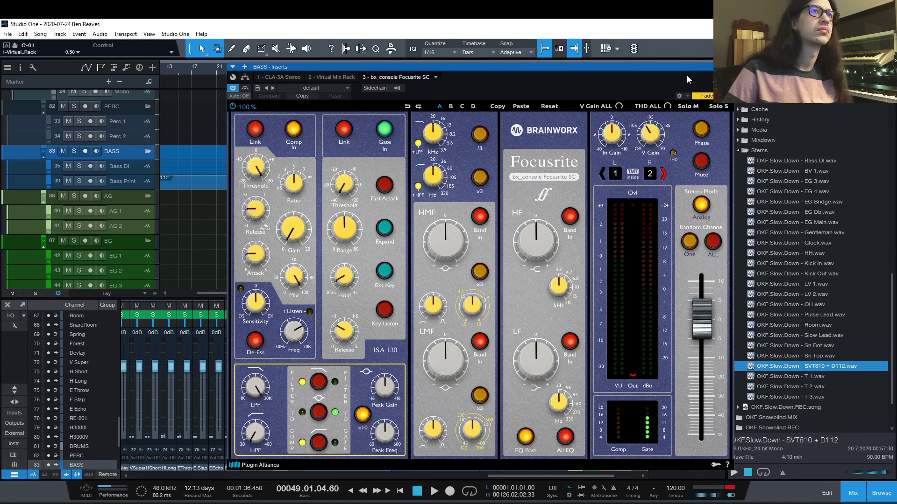
left_click(728, 67)
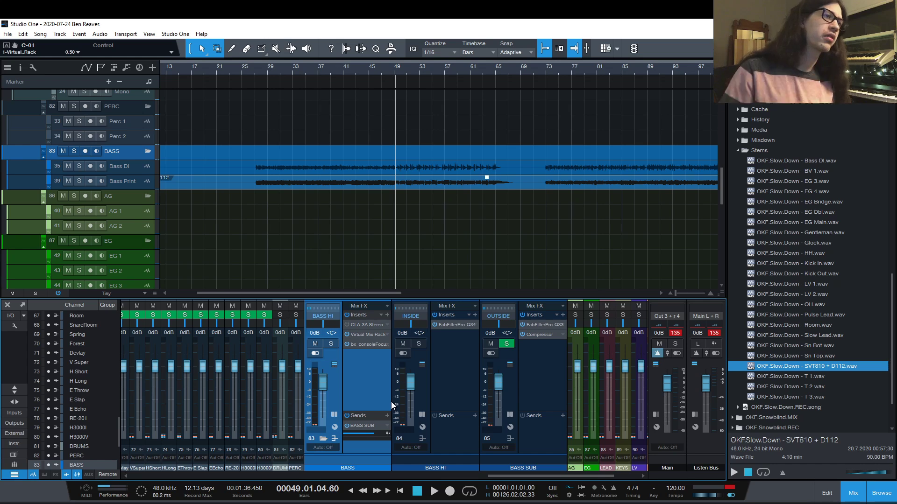
Collapse the BASS, BASS HI and BASS SUB bus channels in the mixer.
left_click(334, 414)
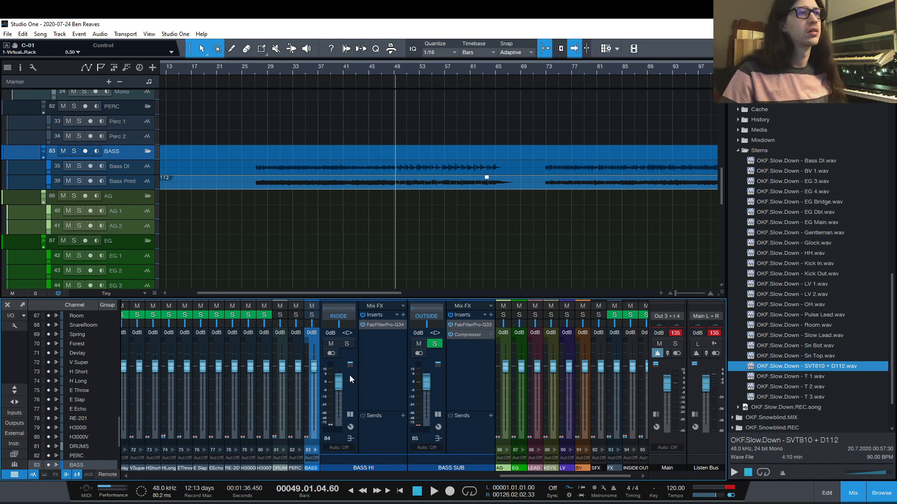
left_click(352, 417)
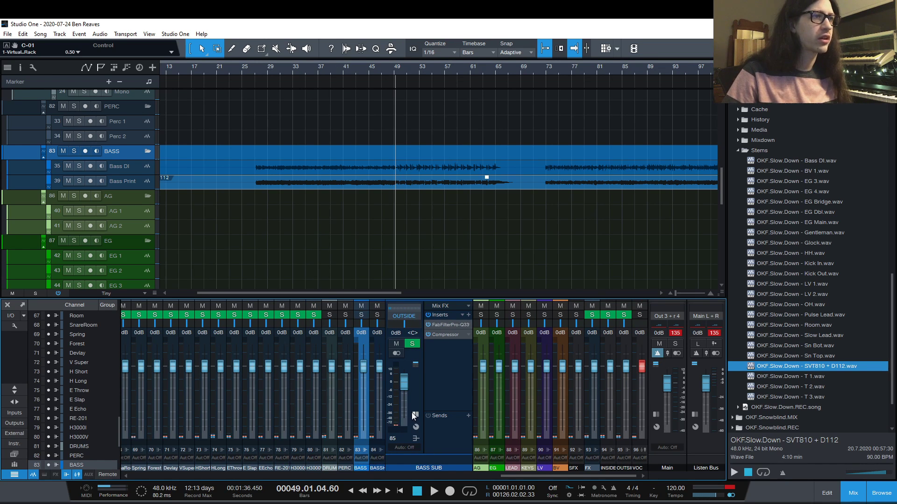
left_click(411, 413)
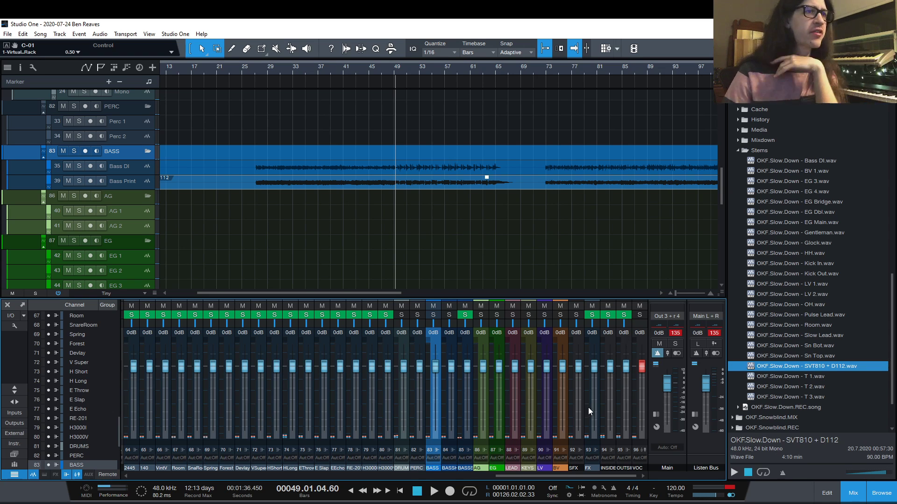
Expand the Keys 1, Keys 2, Keys 3 and Keys 4 channels in the mixer to show their inserts.
left_click_drag(584, 475, 380, 440)
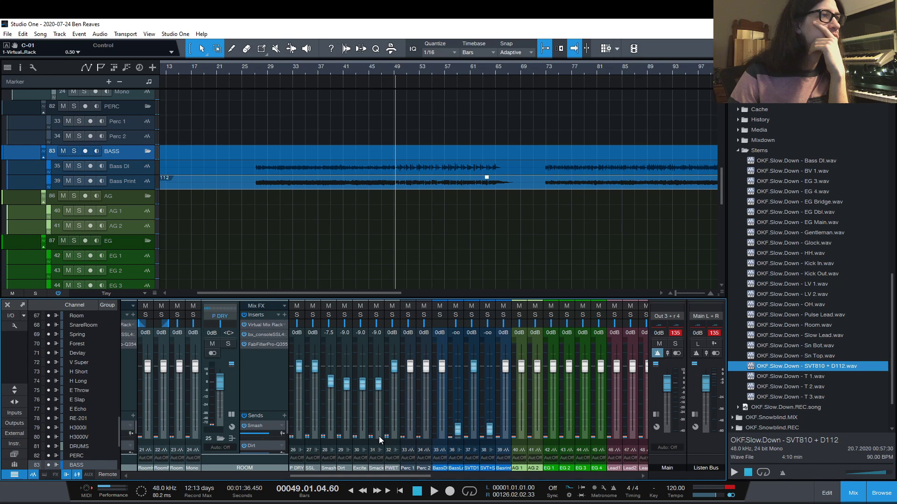
left_click_drag(379, 440, 443, 389)
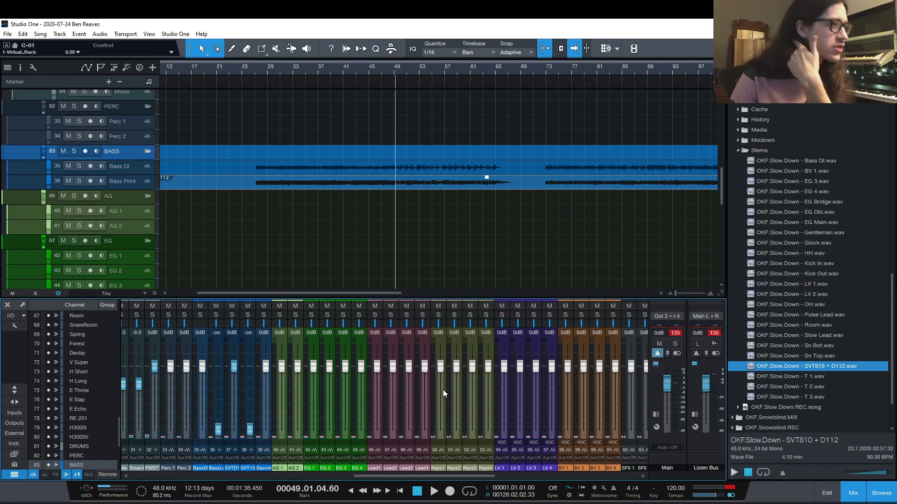
left_click_drag(443, 389, 478, 388)
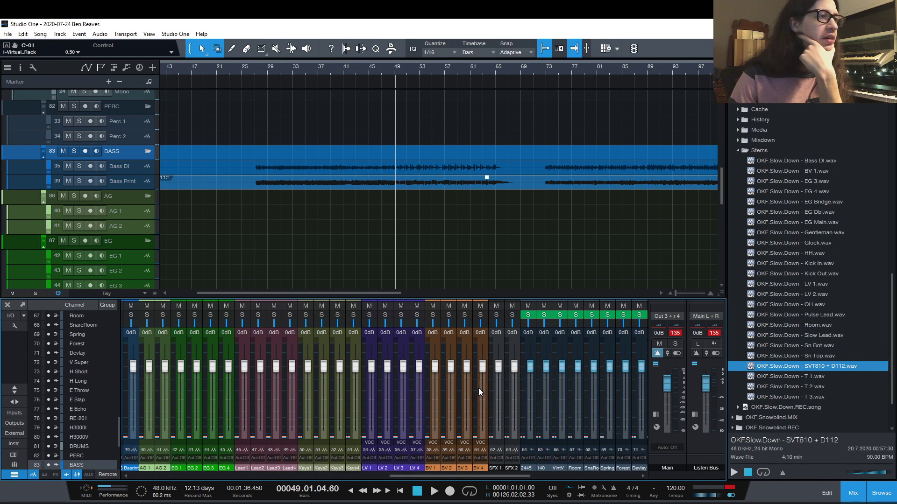
left_click(305, 449)
left_click(390, 450)
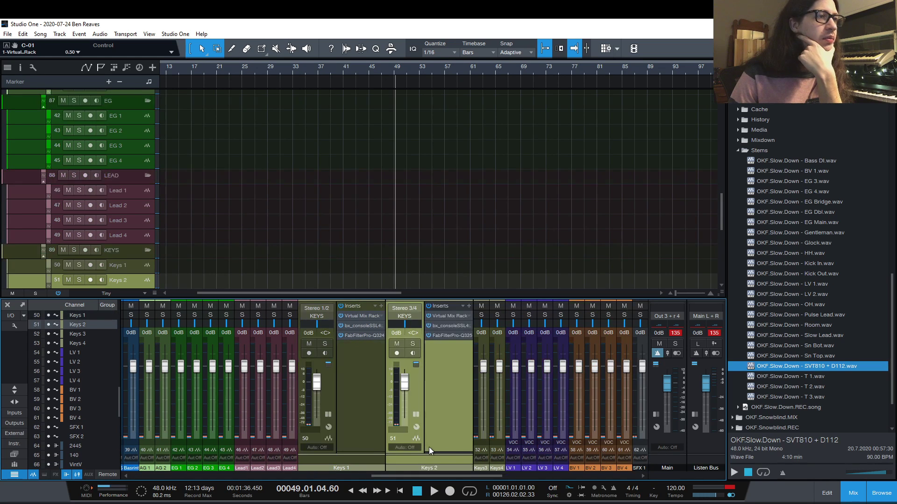
left_click(484, 453)
left_click(570, 449)
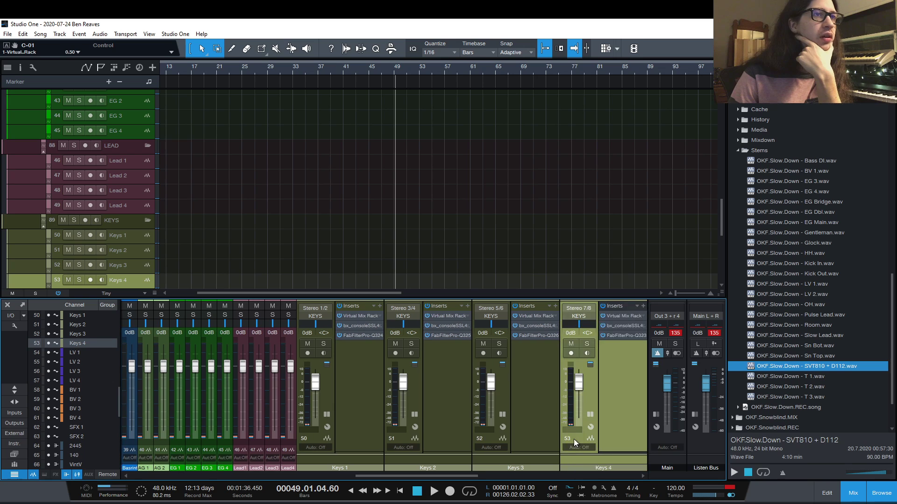
left_click_drag(458, 475, 482, 476)
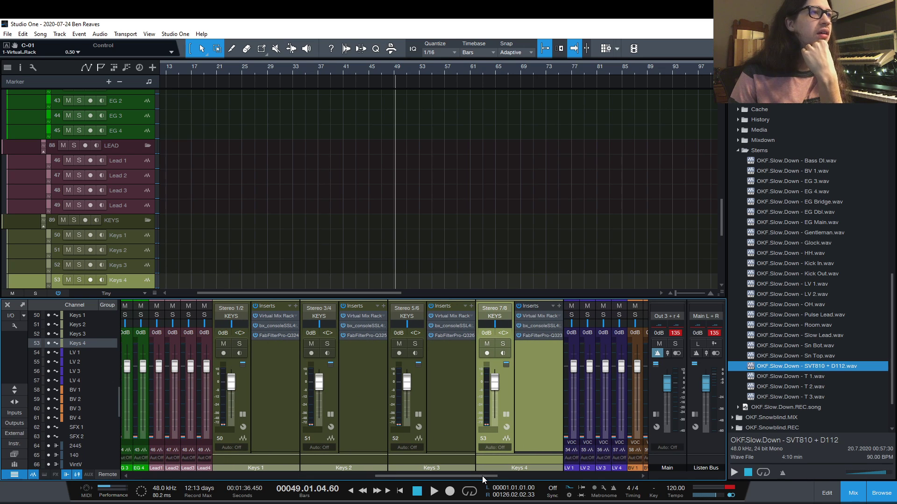
Check the SSL 4000 E insert on Keys 1, close its window and collapse the four Keys channels.
left_click(285, 325)
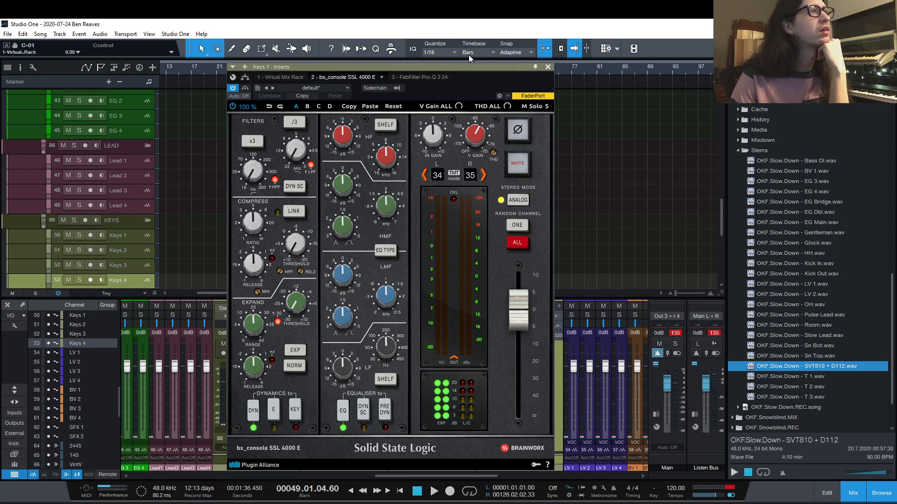
left_click(548, 67)
left_click(272, 405)
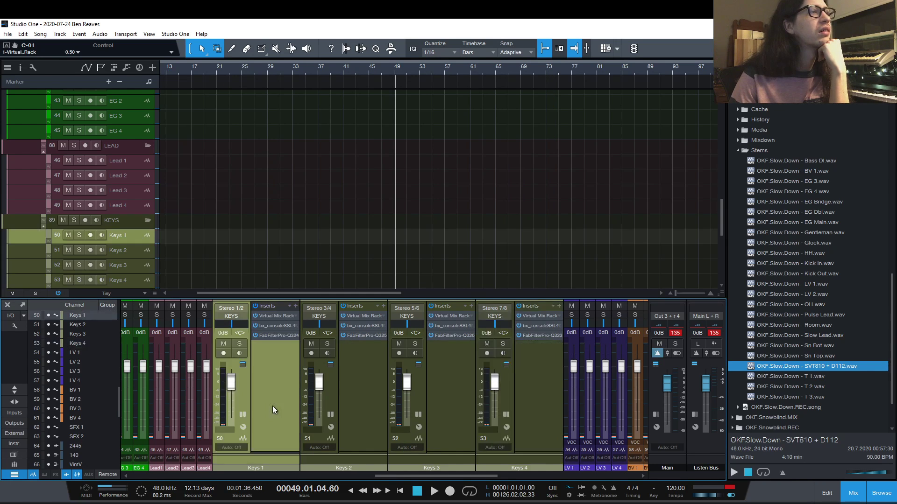
key("Down")
key("Down")
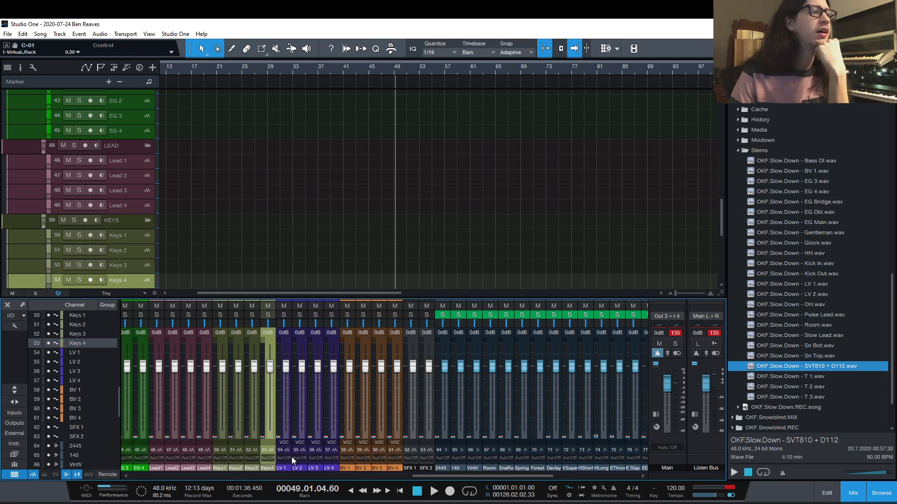
Expand the LV 1 and BV 4 channels and select all vocal channels from LV 1 through BV 4.
left_click(284, 449)
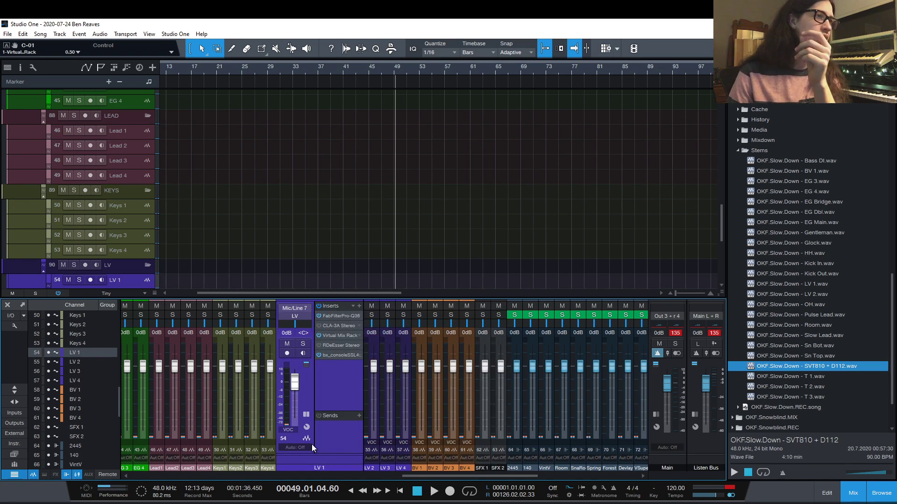
left_click(466, 451)
left_click(466, 452)
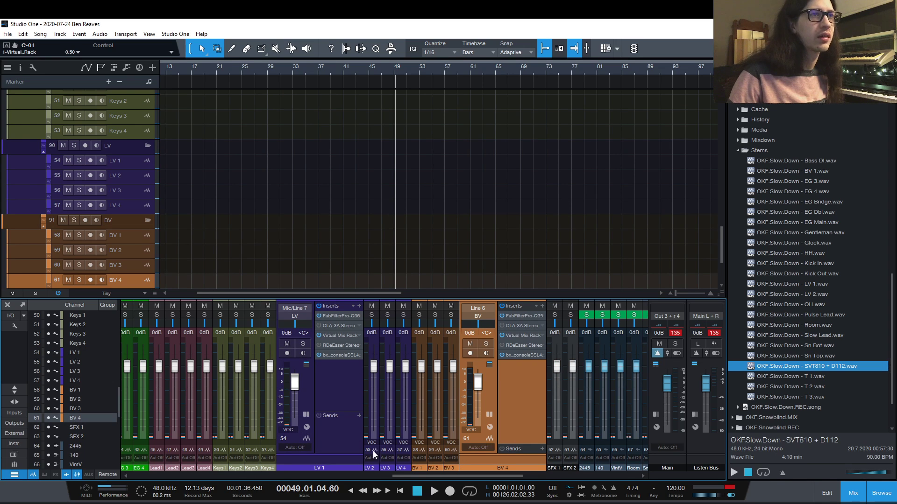
left_click(344, 445, "shift")
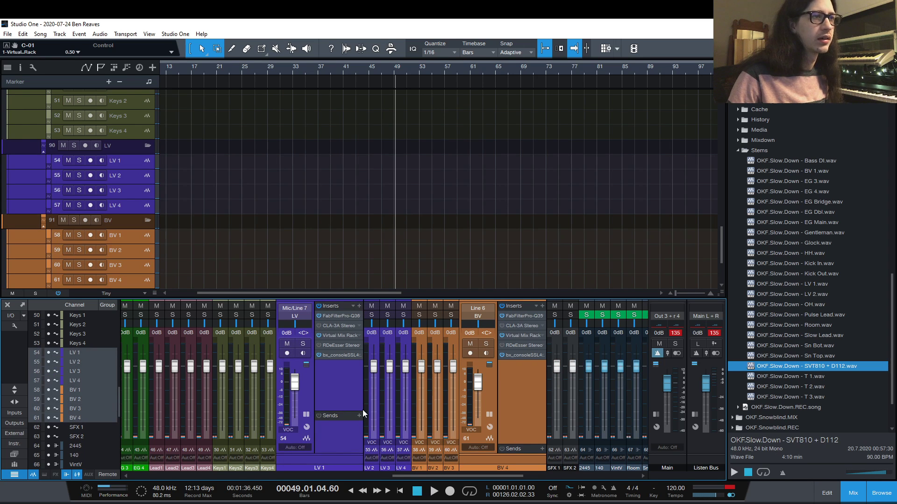
Replace the SSL 4000 E insert with bx_console Focusrite SC on the selected LV and BV channels.
left_click(358, 355)
left_click(376, 449)
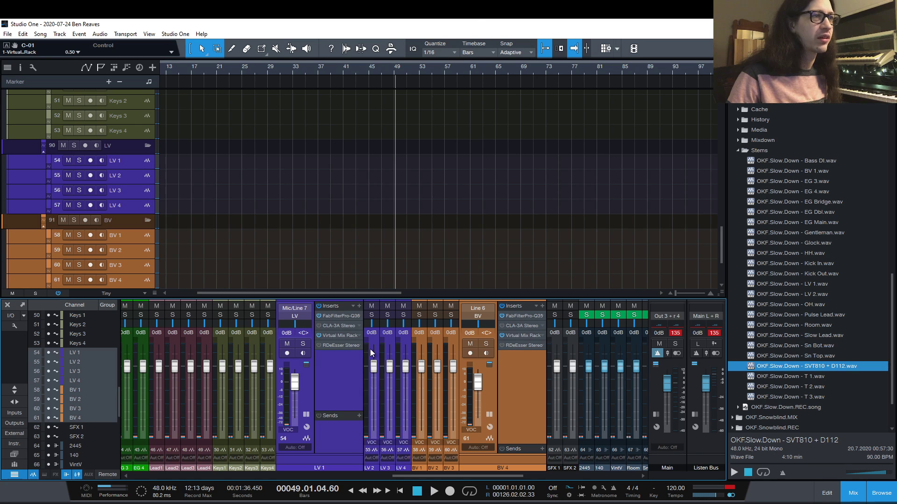
left_click(358, 306)
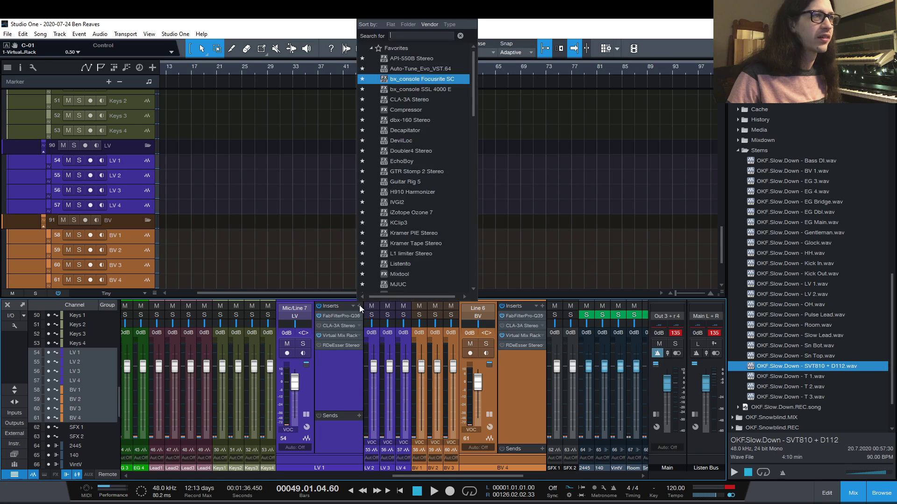
left_click(447, 80)
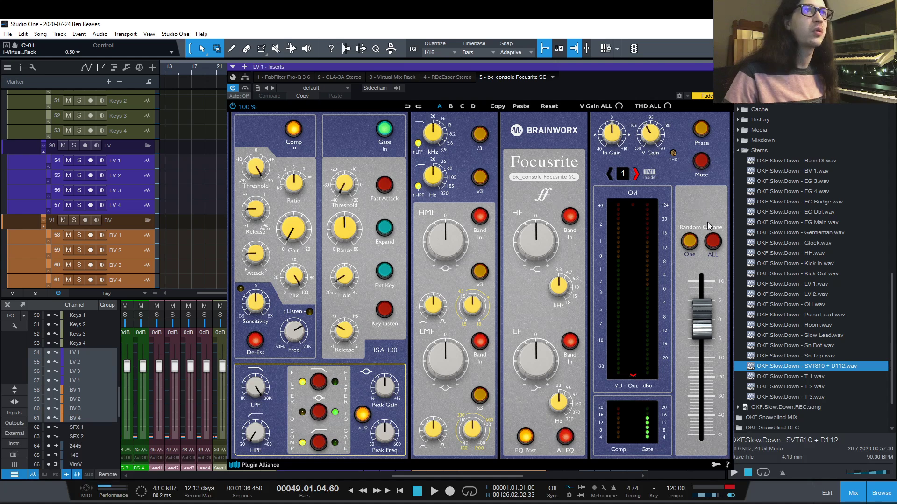
Randomize the channel numbers of all Focusrite SC instances, close the plug-in window and collapse the LV 1 and BV 4 channels.
left_click(713, 242)
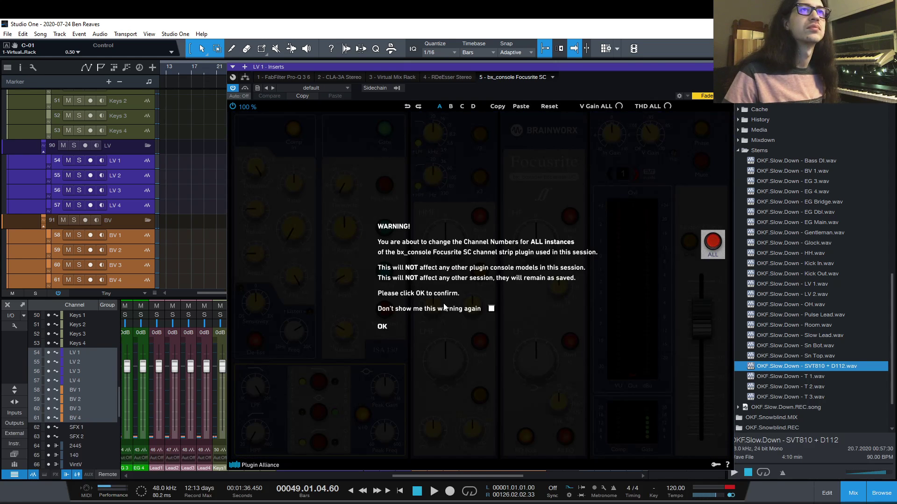
left_click(382, 327)
left_click(729, 67)
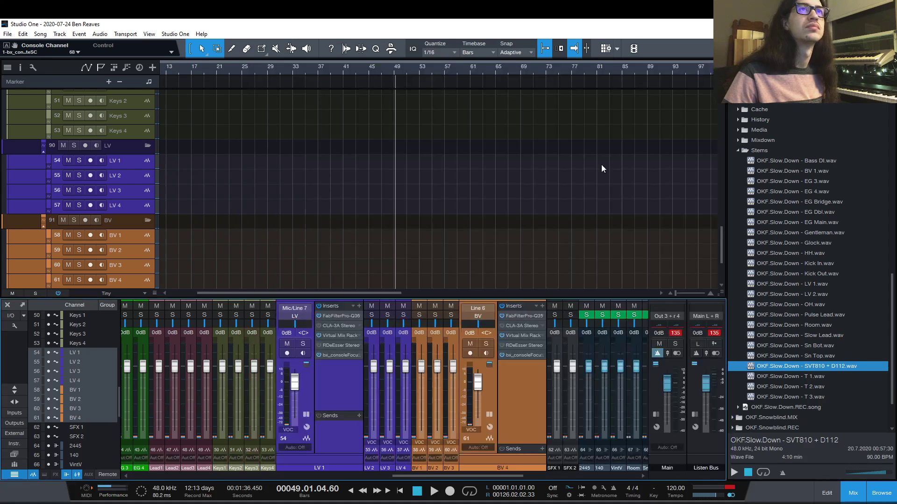
left_click(306, 415)
left_click(416, 414)
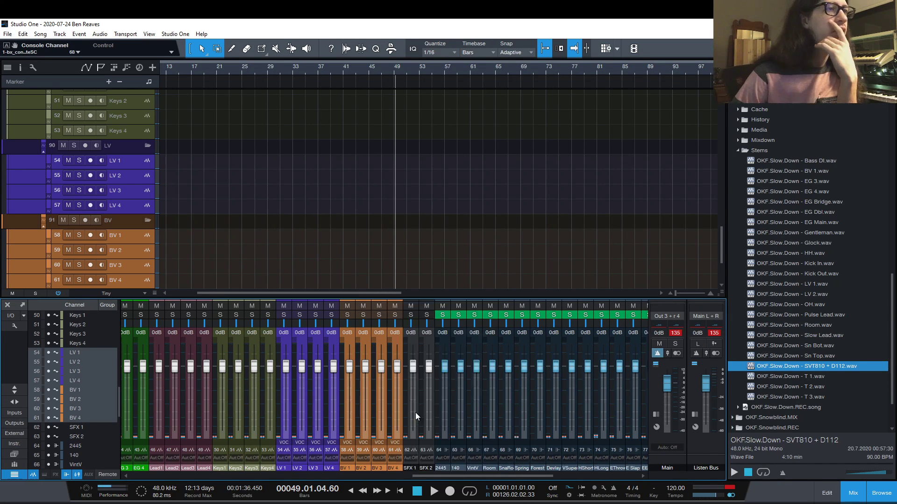
Check the inserts on the BASS and AG buses, collapsing each channel again.
left_click_drag(429, 472, 526, 469)
left_click(435, 452)
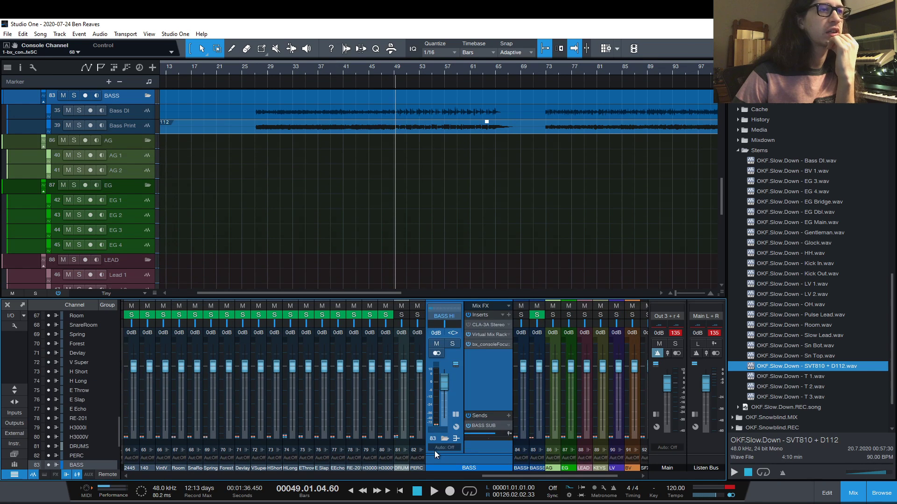
left_click(488, 394)
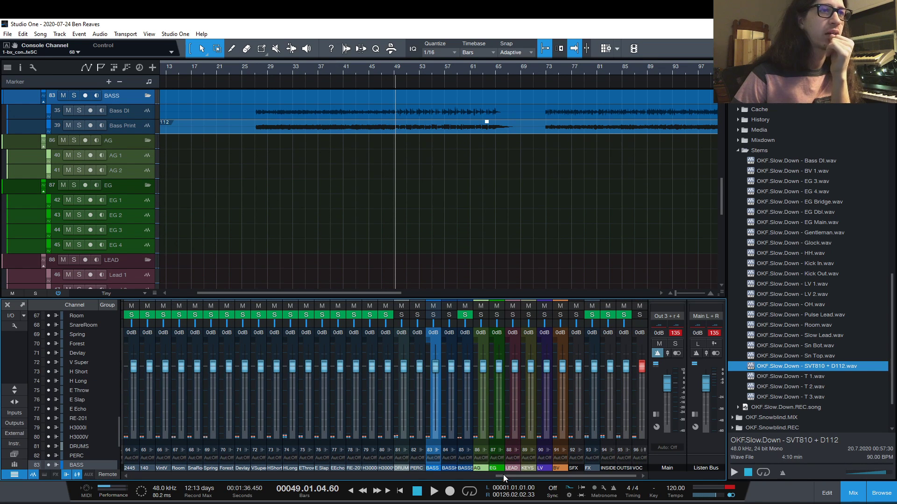
left_click(480, 448)
left_click(523, 419)
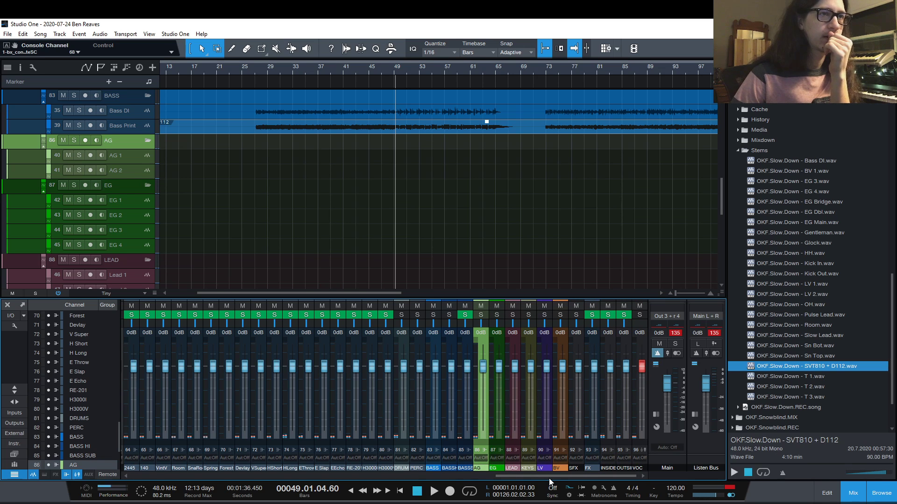
Look through the Media and Bounces folders of the OKF.Abandoned.Prison.REC song, then collapse that song folder.
left_click_drag(548, 478, 150, 460)
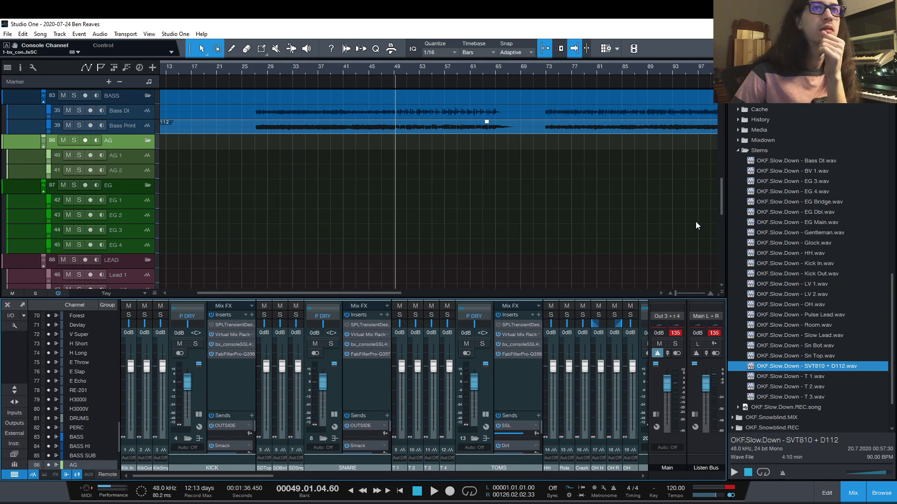
scroll(845, 263, "up", 5)
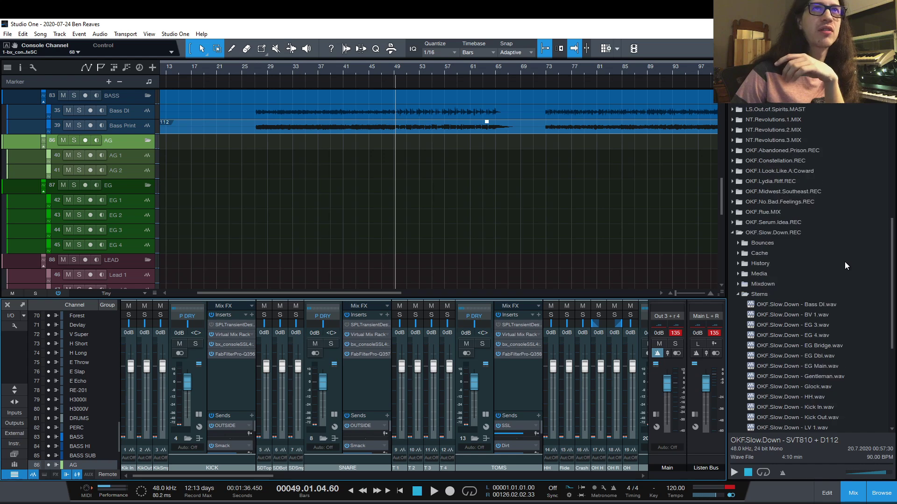
scroll(842, 262, "up", 2)
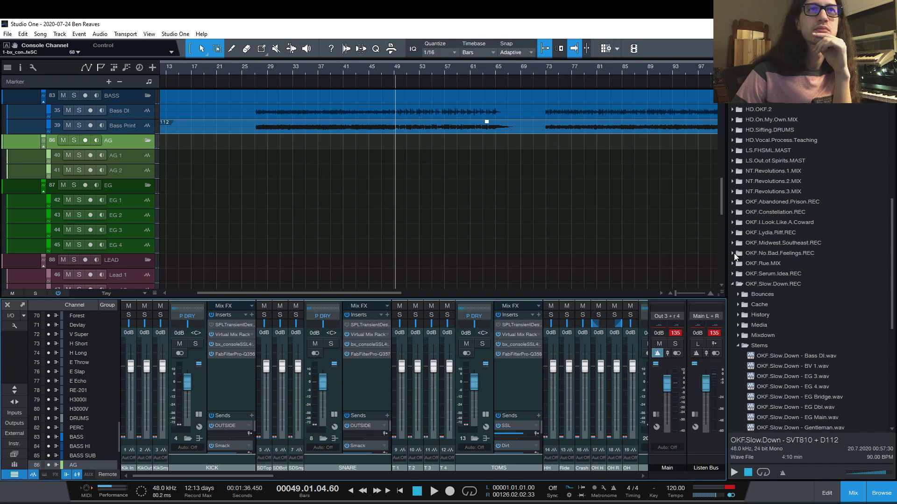
left_click(732, 254)
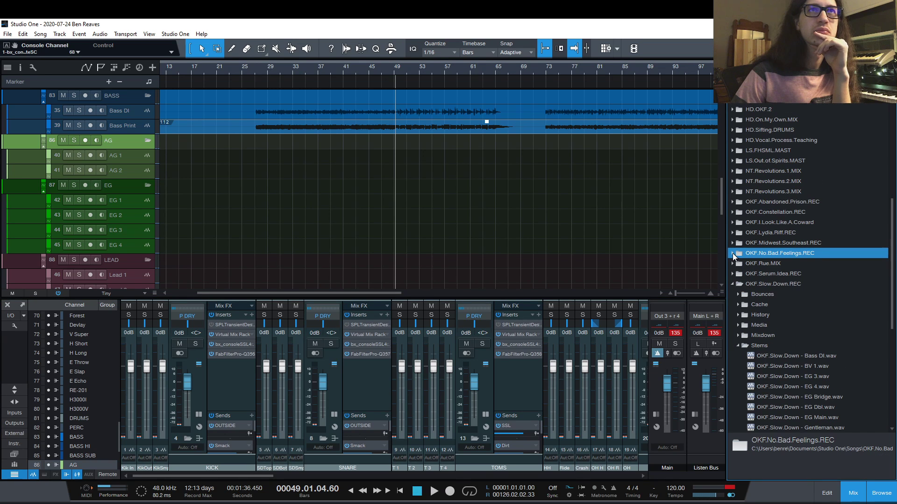
double_click(734, 202)
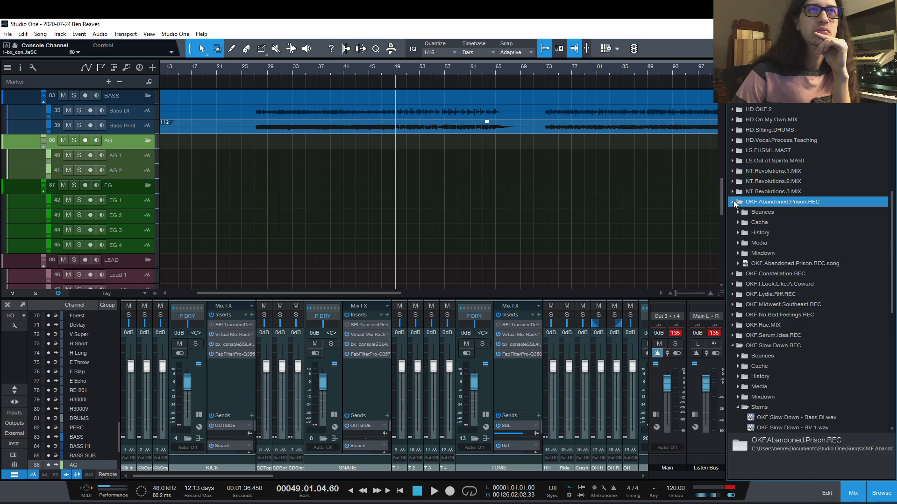
left_click(737, 243)
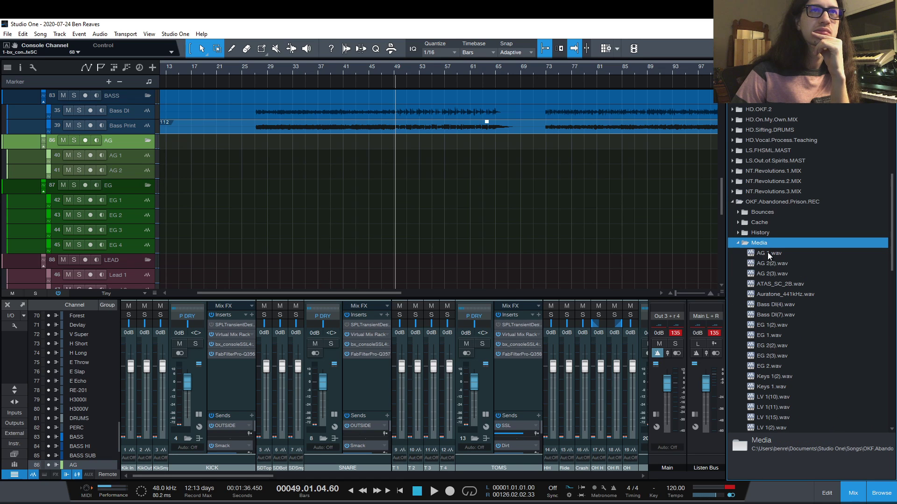
left_click(738, 243)
left_click(739, 212)
left_click(739, 212)
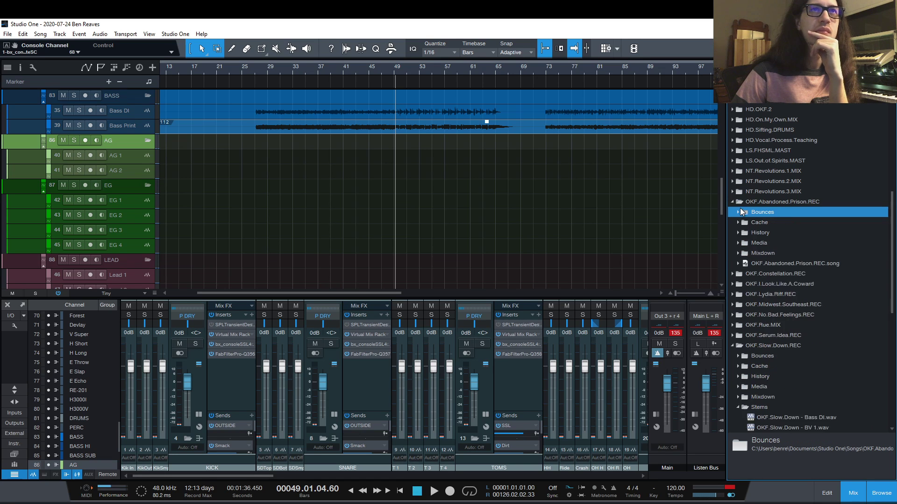
double_click(735, 201)
Look through the HD.OKF.2 song folder and the Stems of HD.Ntd.Nts.Experiments, collapsing each song folder again.
scroll(794, 220, "up", 3)
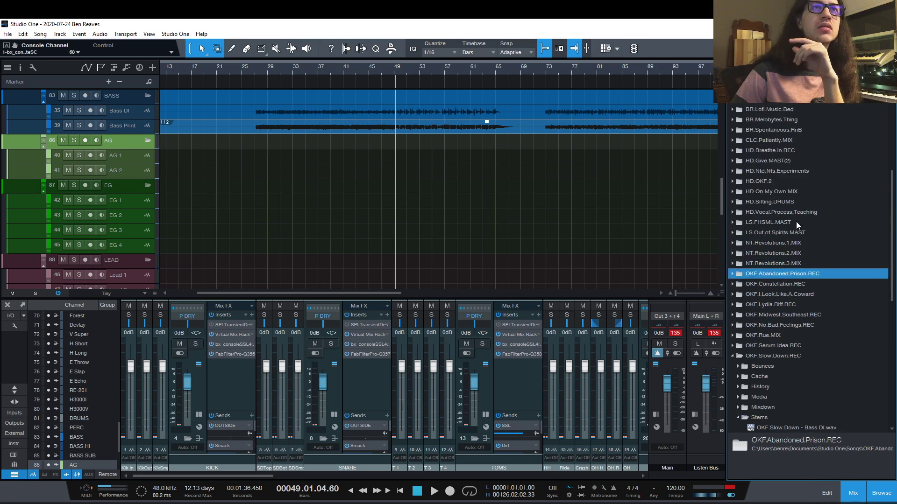
scroll(796, 222, "up", 2)
double_click(738, 243)
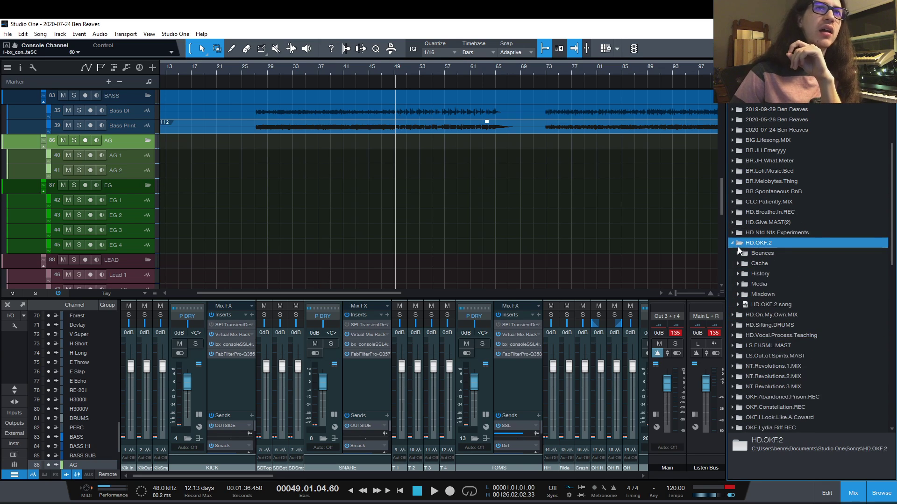
double_click(740, 243)
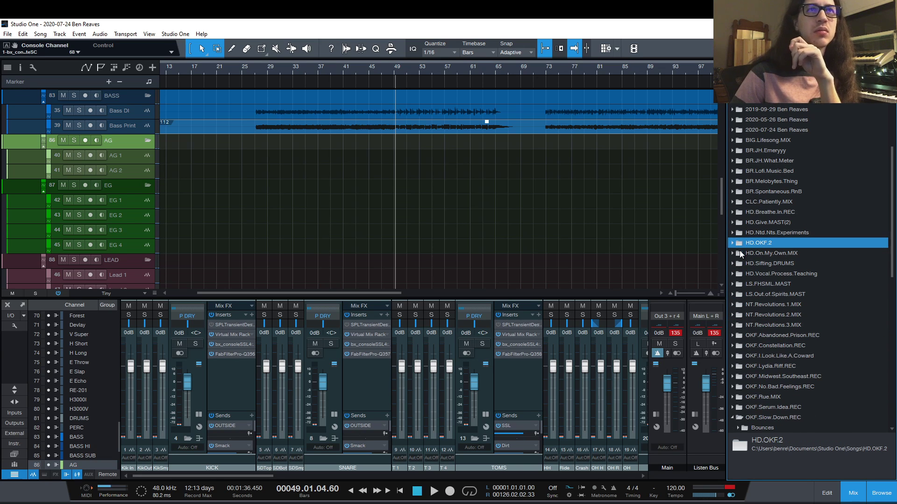
double_click(743, 236)
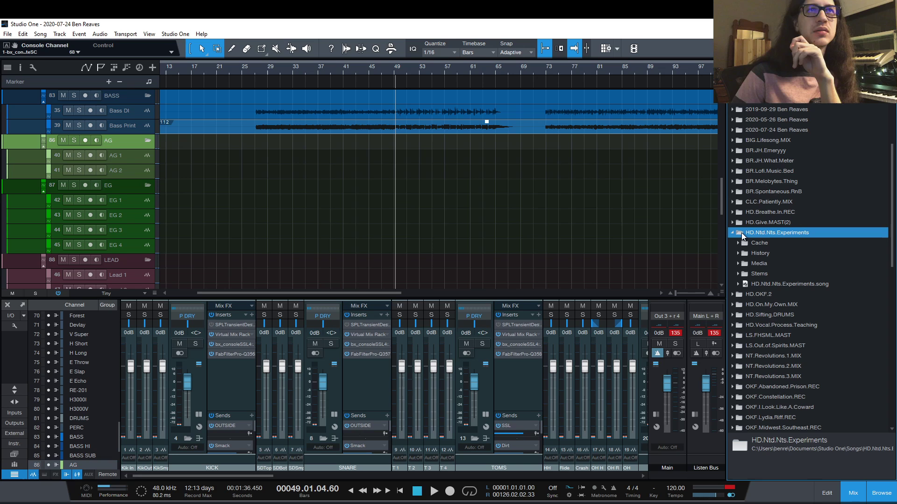
double_click(746, 274)
scroll(752, 271, "down", 2)
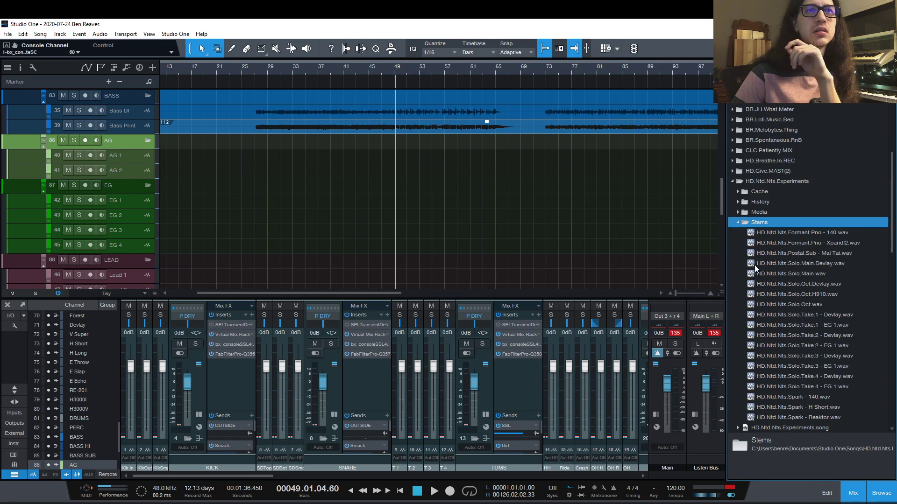
double_click(769, 182)
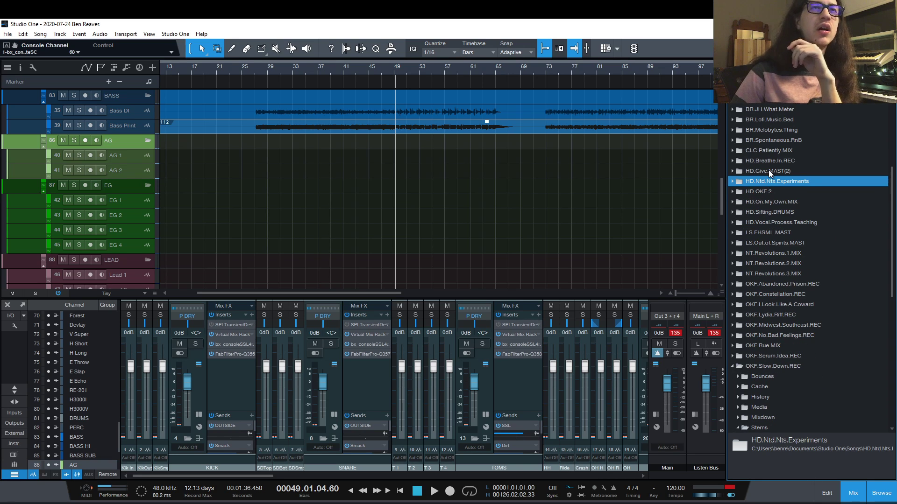
Look through the Media files of the HD.Breathe.In.REC song for usable source audio, then collapse the Media folder.
double_click(772, 163)
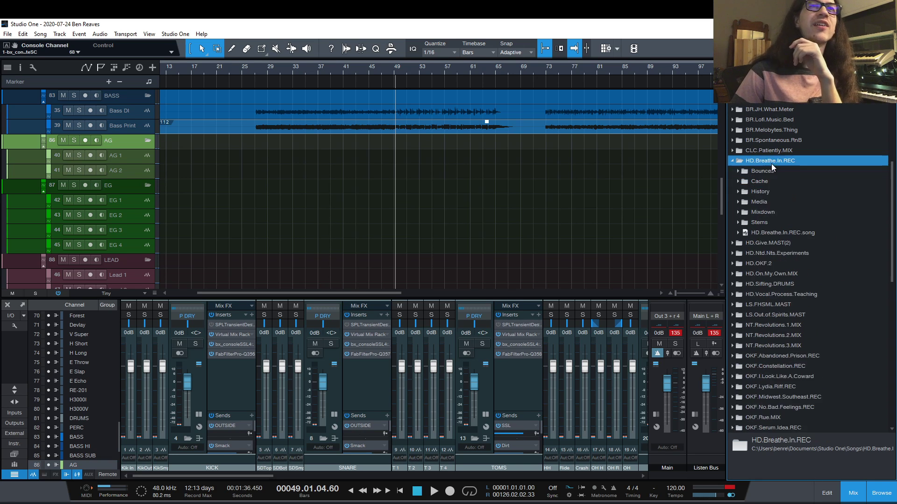
left_click(767, 222)
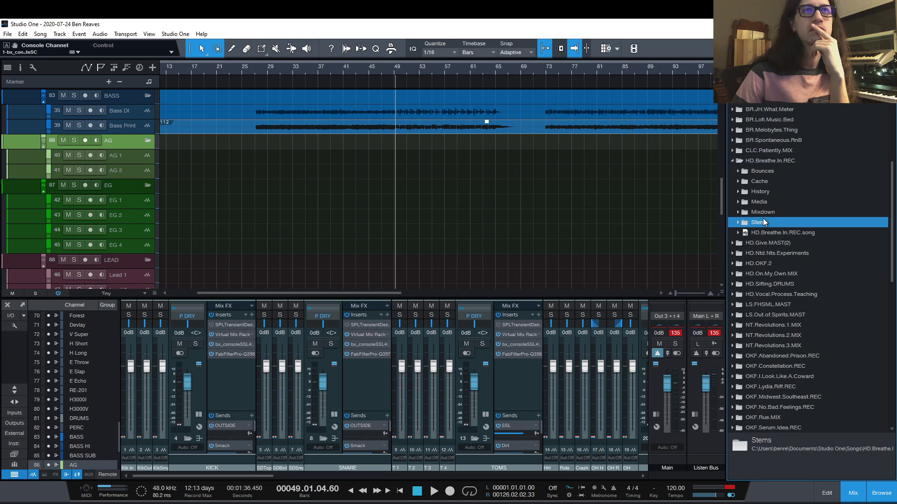
left_click(773, 161)
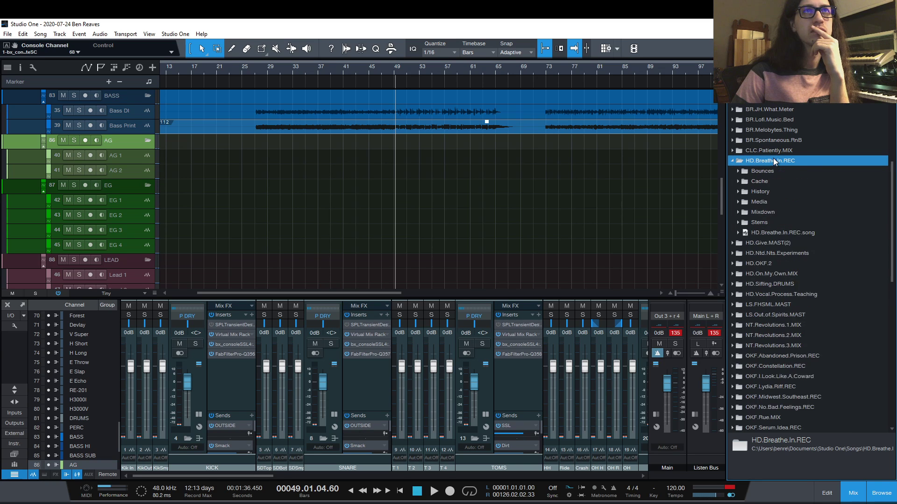
double_click(764, 223)
double_click(764, 202)
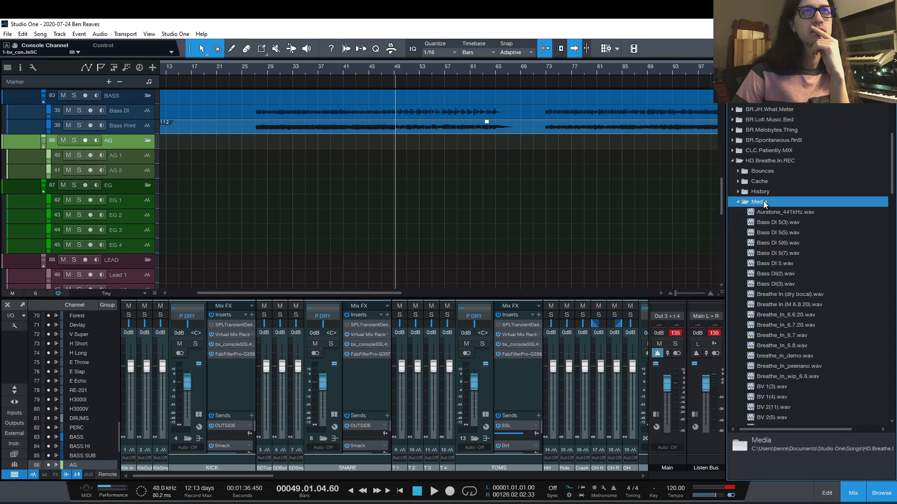
scroll(764, 206, "down", 5)
scroll(765, 209, "down", 10)
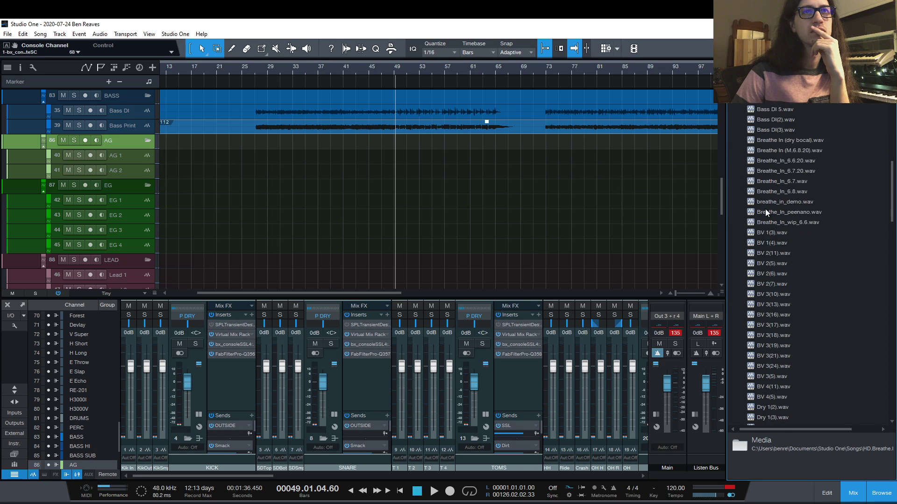
scroll(765, 209, "down", 5)
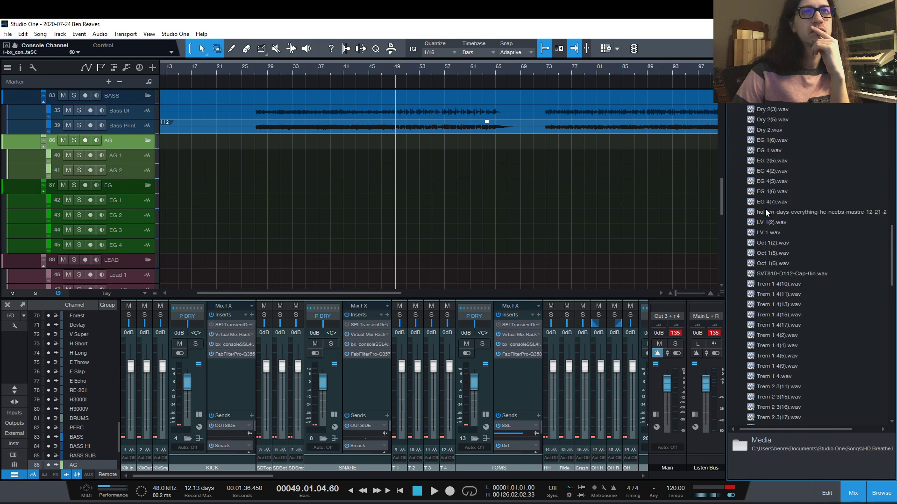
left_click_drag(884, 272, 883, 166)
scroll(816, 196, "up", 2)
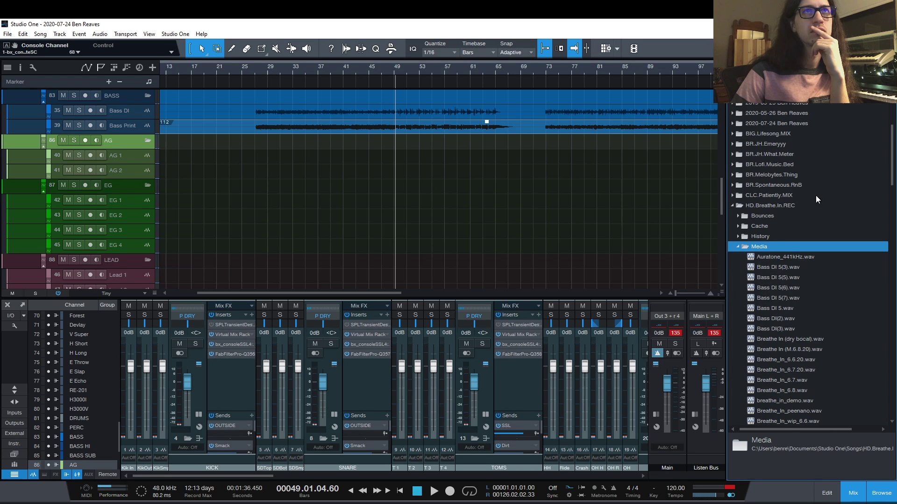
left_click(758, 248)
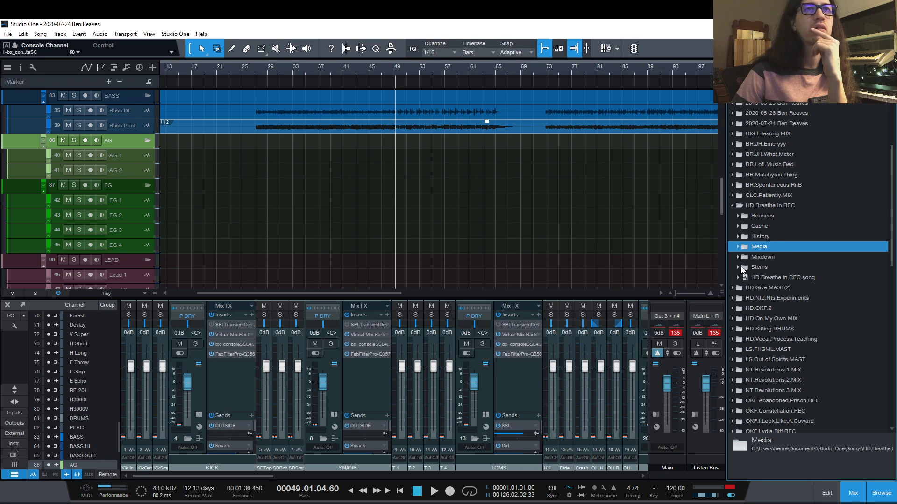
Preview HD.Breathe.In.Oct.Rakes.wav from the song's Mixdown folder, then collapse that folder.
left_click(750, 267)
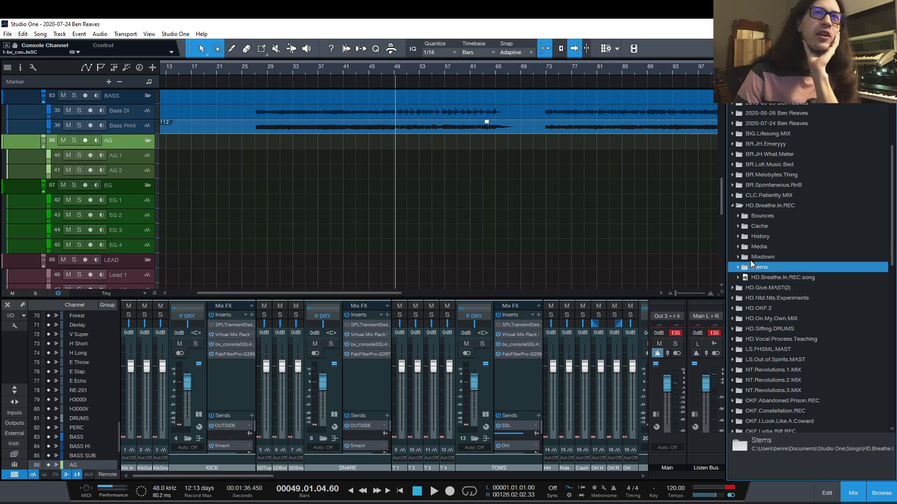
double_click(751, 257)
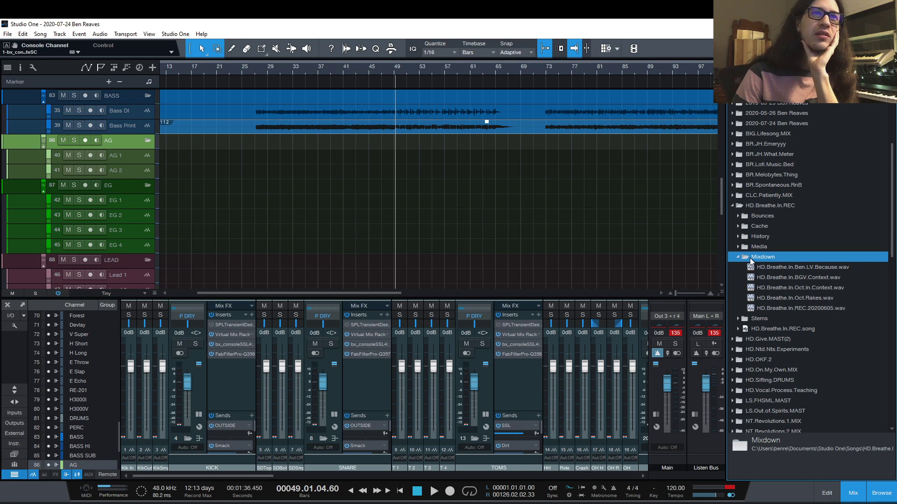
left_click(747, 298)
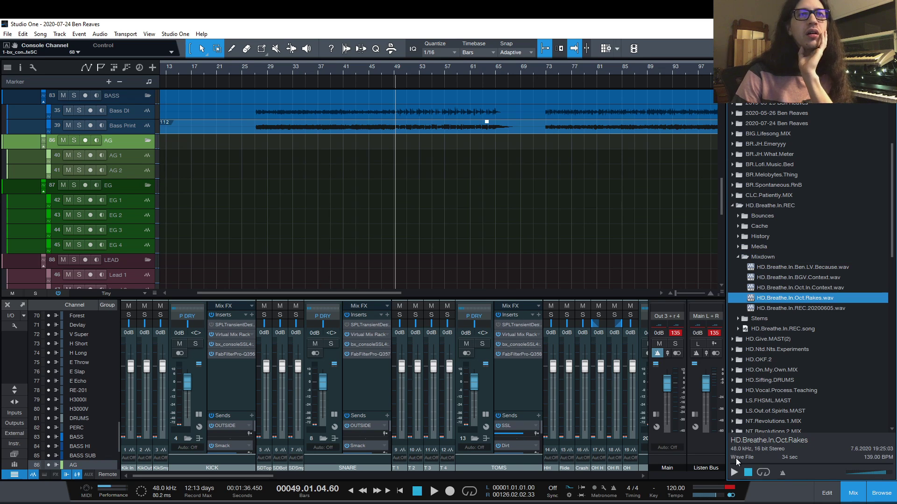
left_click(735, 472)
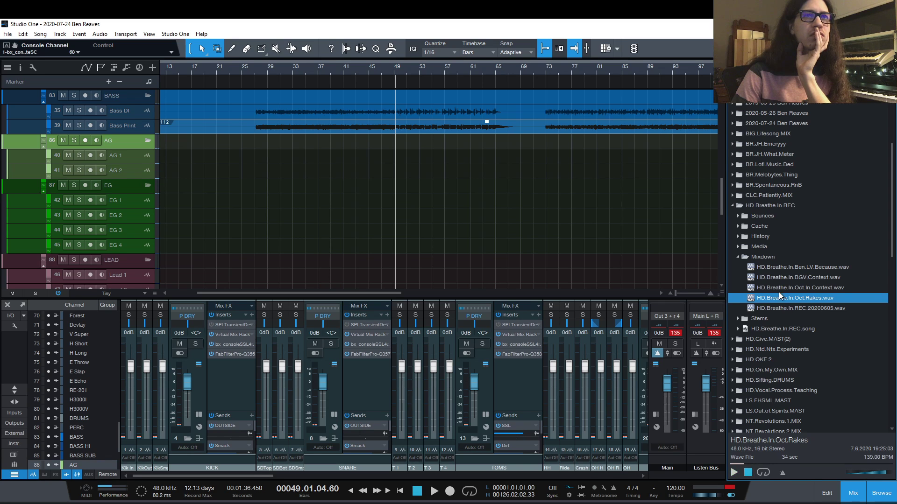
key("Down")
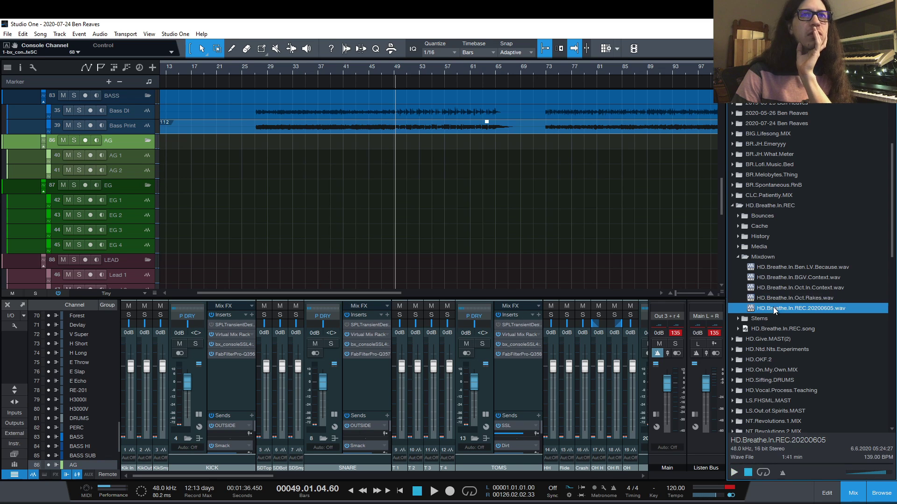
left_click(737, 258)
Preview the BGV.Example and Oct.Up.Reverse files in the HD.Breathe.In.REC Bounces folder, then collapse the song folder.
left_click(743, 216)
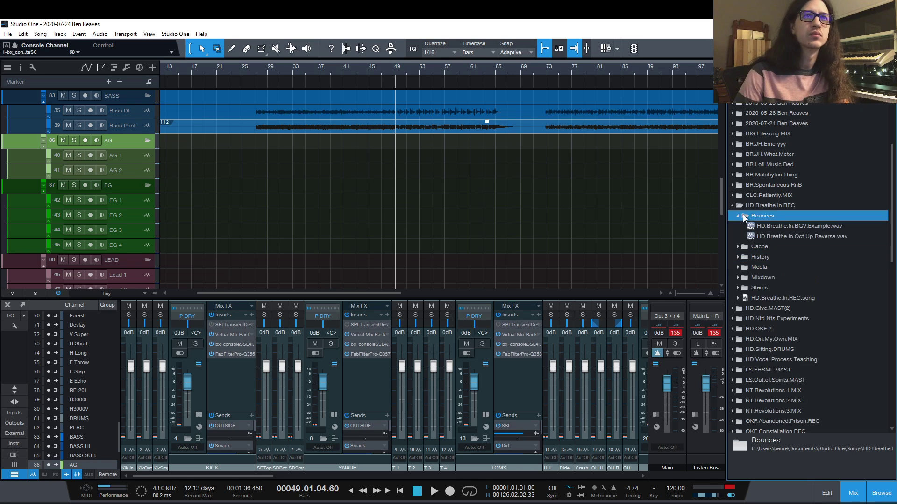
left_click(763, 227)
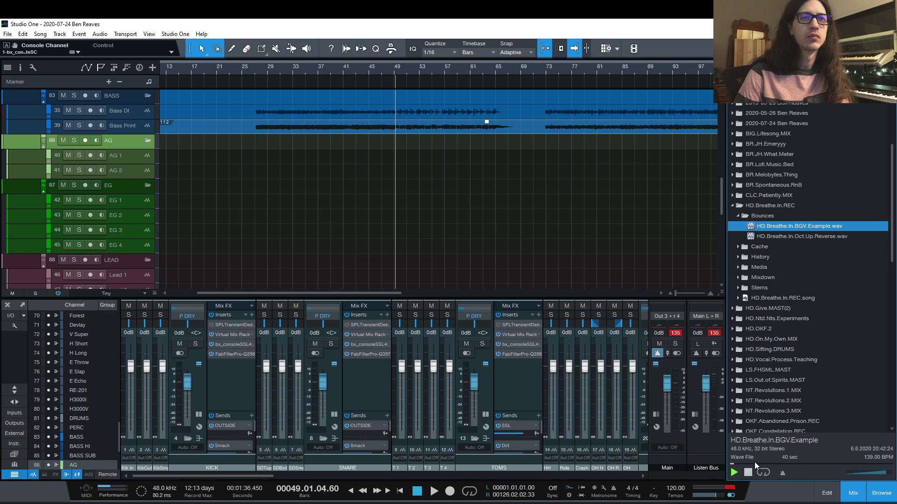
left_click(783, 237)
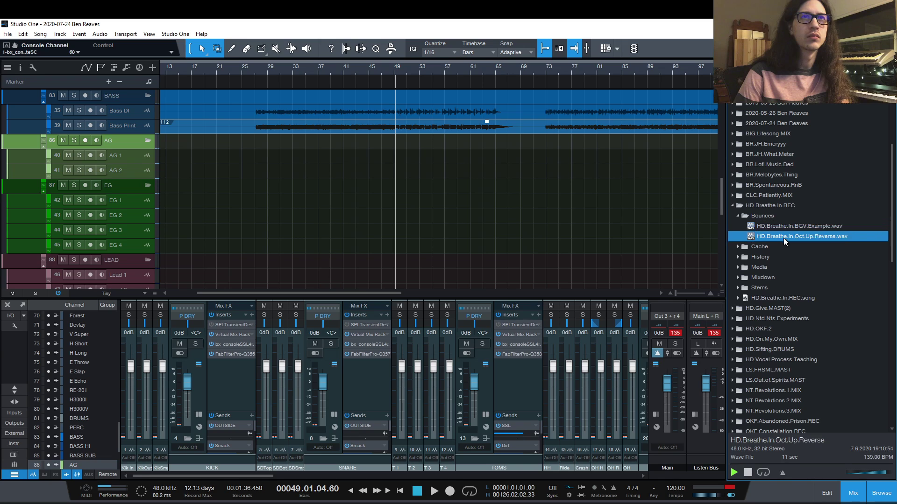
left_click(750, 473)
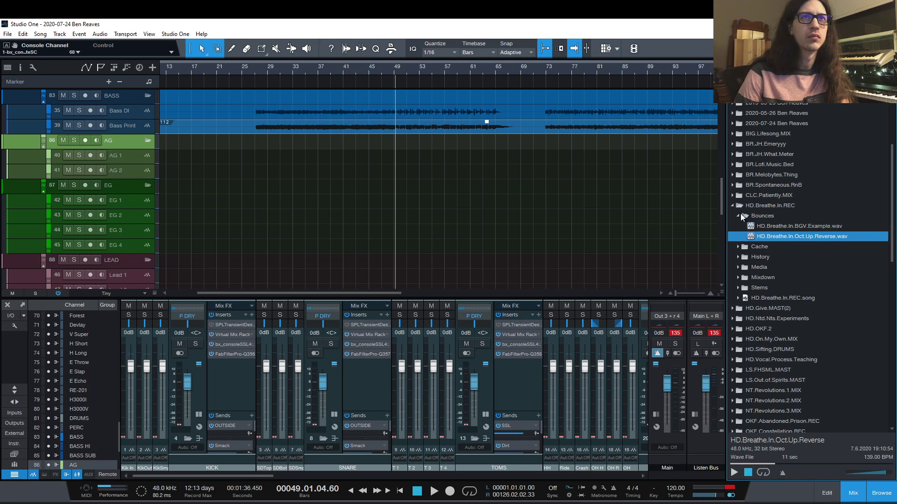
left_click(743, 216)
key("Left")
key("Left")
Check the Mixdown folder of the BR.Melobytes.Thing song, then collapse that song folder.
scroll(818, 224, "up", 2)
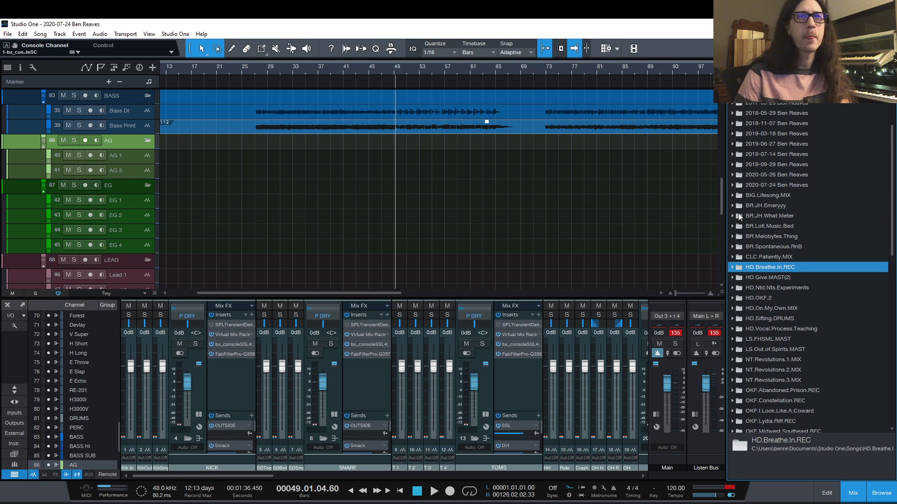
left_click(736, 236)
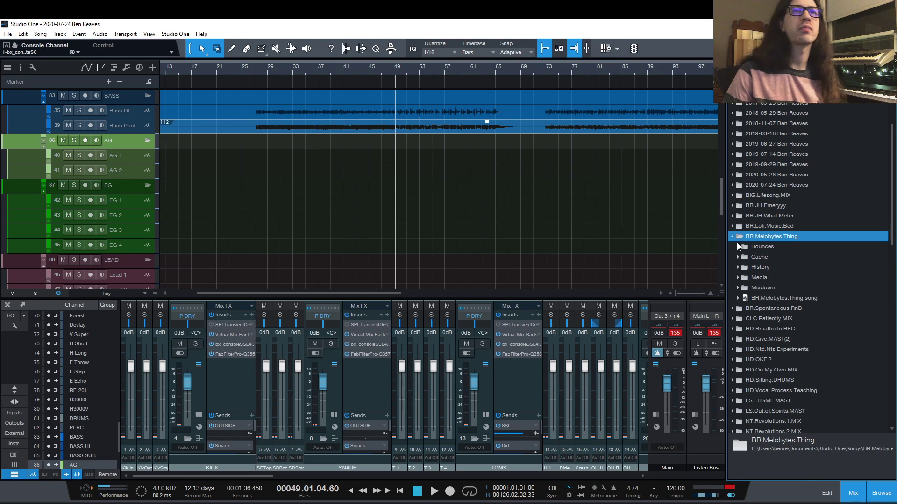
left_click(738, 287)
left_click(739, 287)
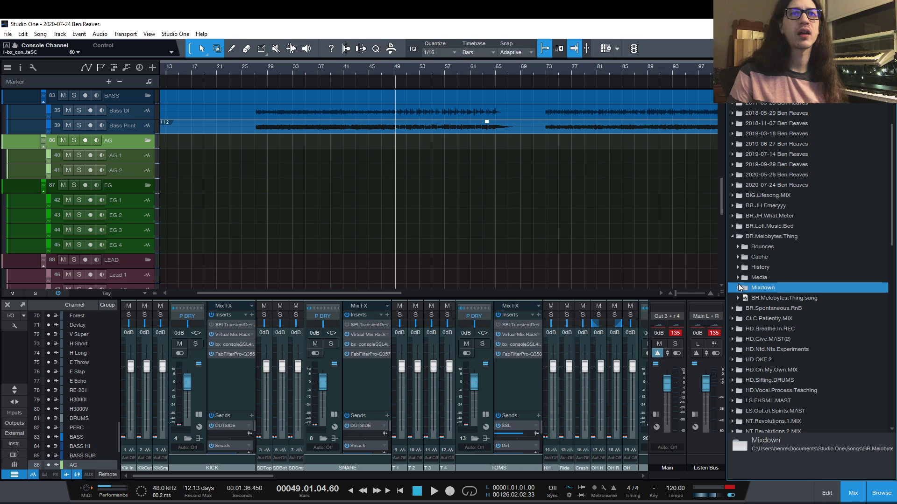
left_click(731, 235)
Open the Media folder of OKF.No.Bad.Feelings.REC and preview the acoustic guitar take AG 1(2).wav.
scroll(764, 314, "down", 2)
scroll(764, 314, "down", 5)
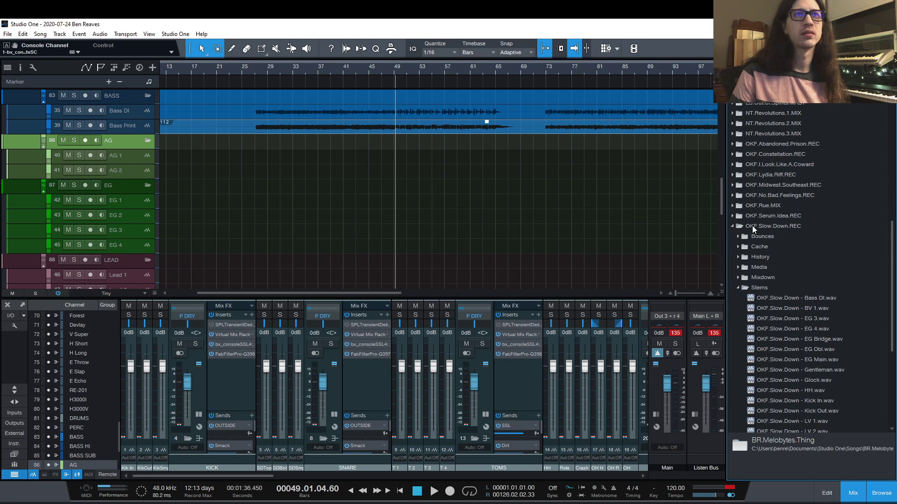
left_click(731, 195)
left_click(738, 236)
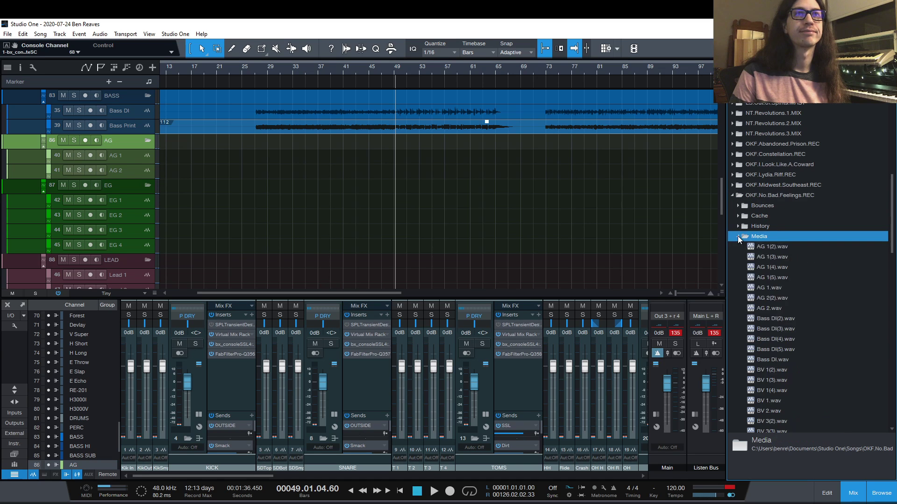
double_click(760, 239)
double_click(760, 238)
left_click(764, 246)
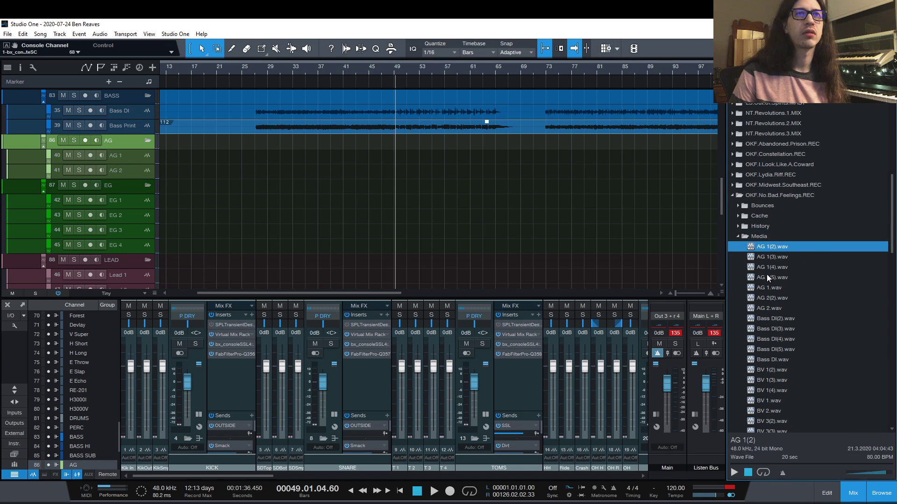
left_click(734, 473)
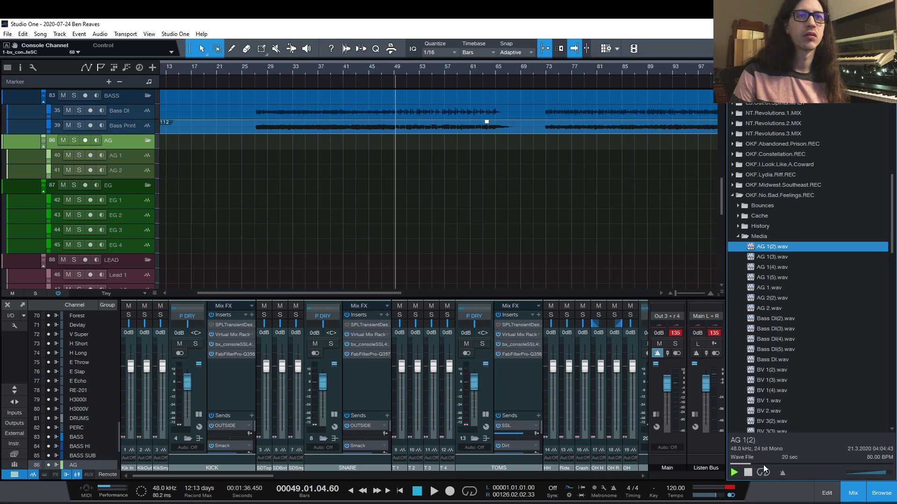
Preview the acoustic guitar takes AG 1(3), AG 1(4), AG 1(5), AG 2(2) and AG 2 from the song's Media folder.
left_click(785, 257)
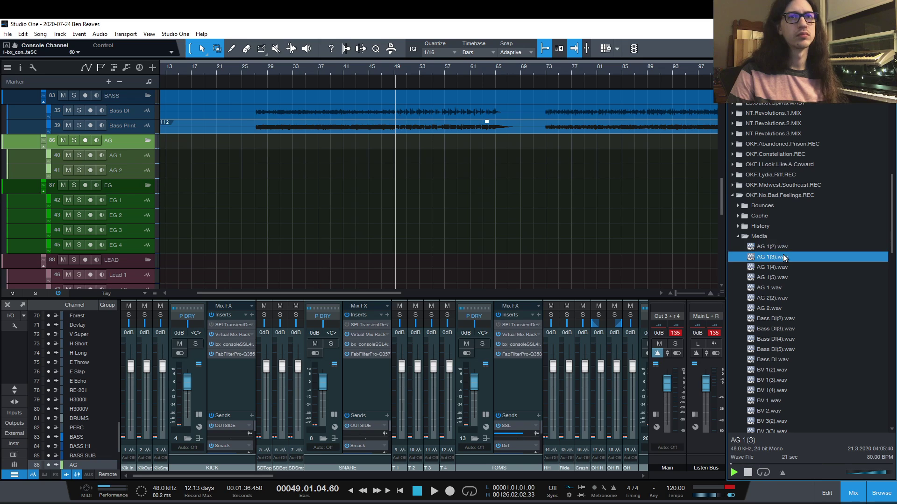
left_click(789, 268)
left_click(785, 278)
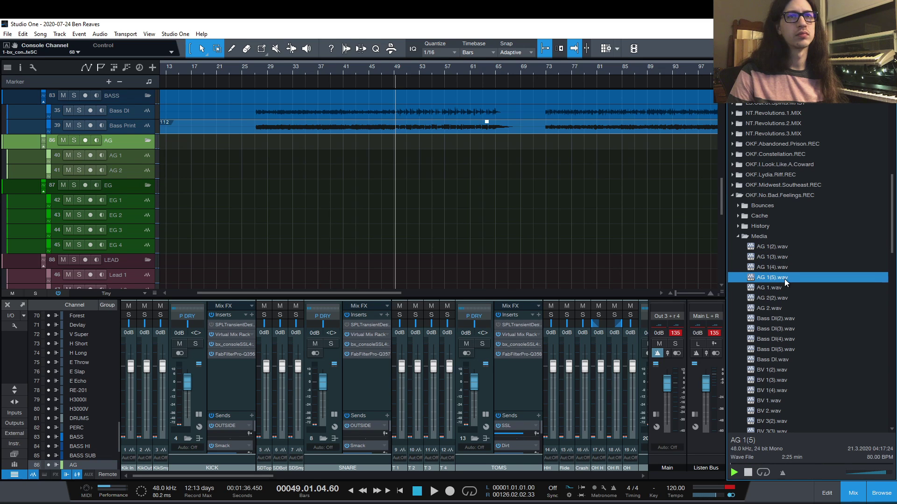
left_click(784, 268)
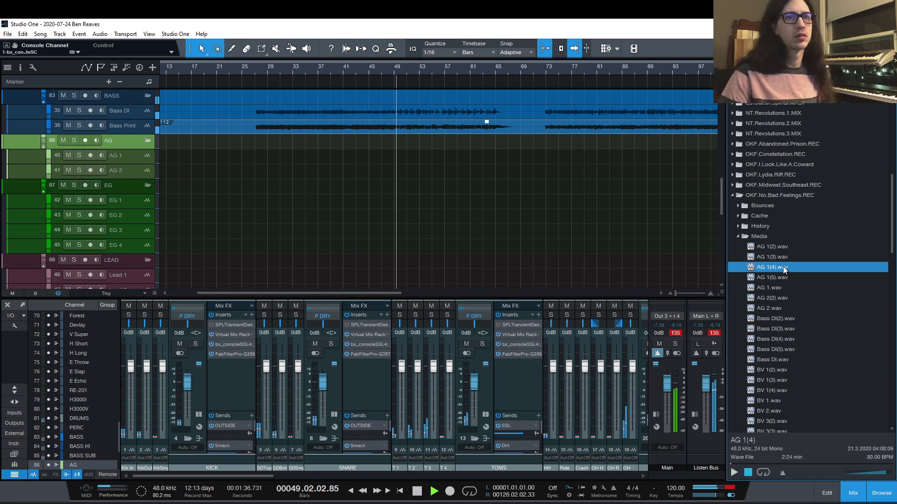
key("space")
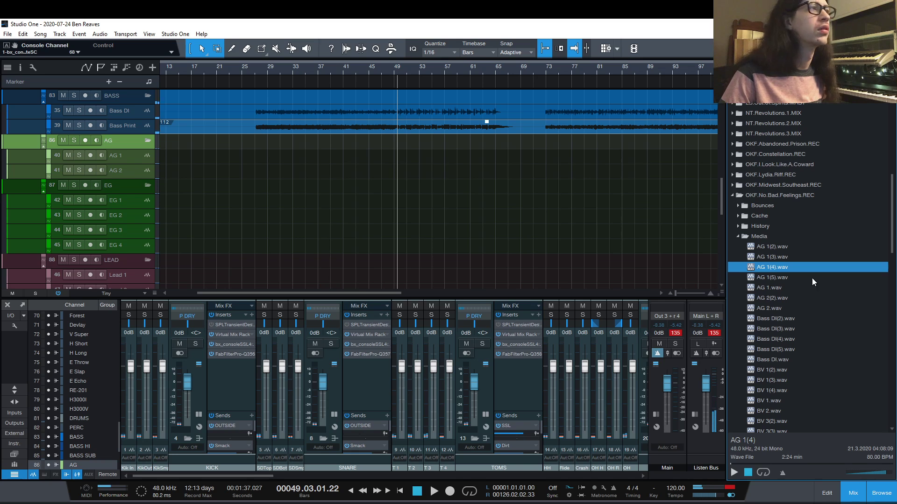
left_click(783, 278)
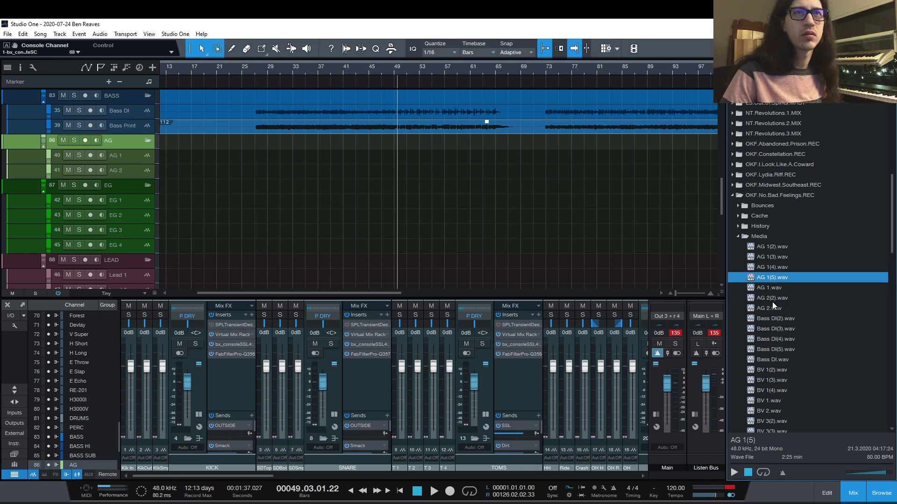
left_click(773, 298)
left_click(776, 308)
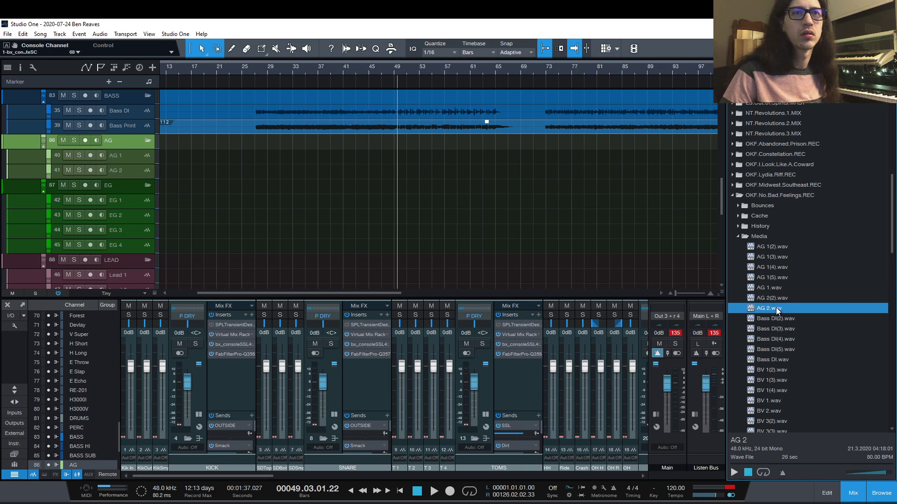
Add AG 2(2).wav and AG 1(5).wav to the AG 1 and AG 2 tracks at the start of the song.
left_click(777, 300)
left_click(783, 277, "ctrl")
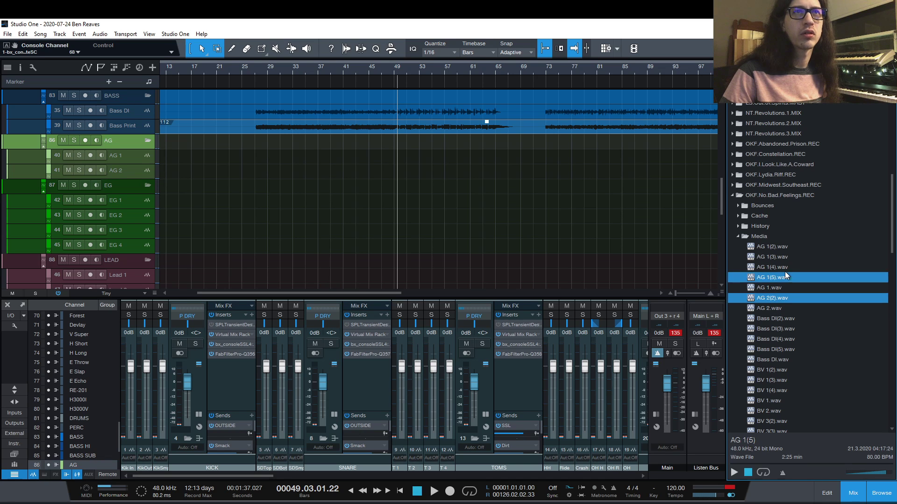
left_click_drag(783, 277, 175, 156)
Solo the AG folder track and play the placed acoustic guitar takes from near the start of the song.
left_click(179, 77)
key("space")
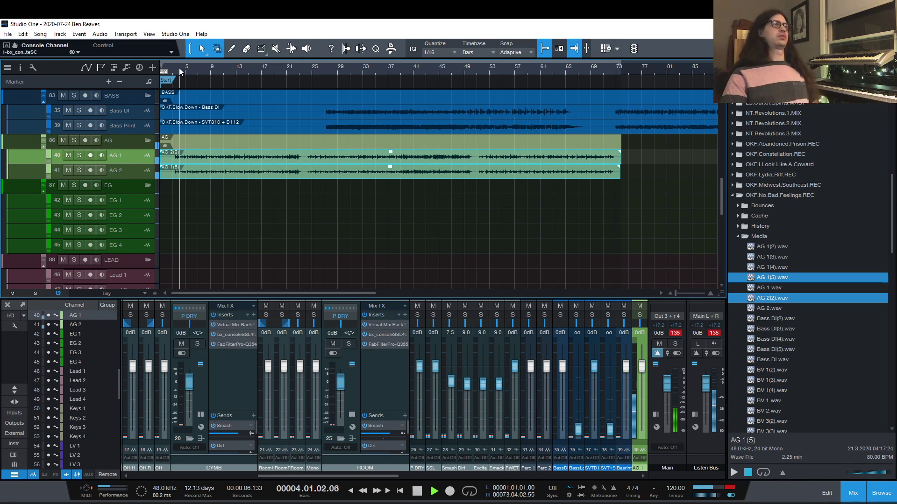
left_click(73, 140)
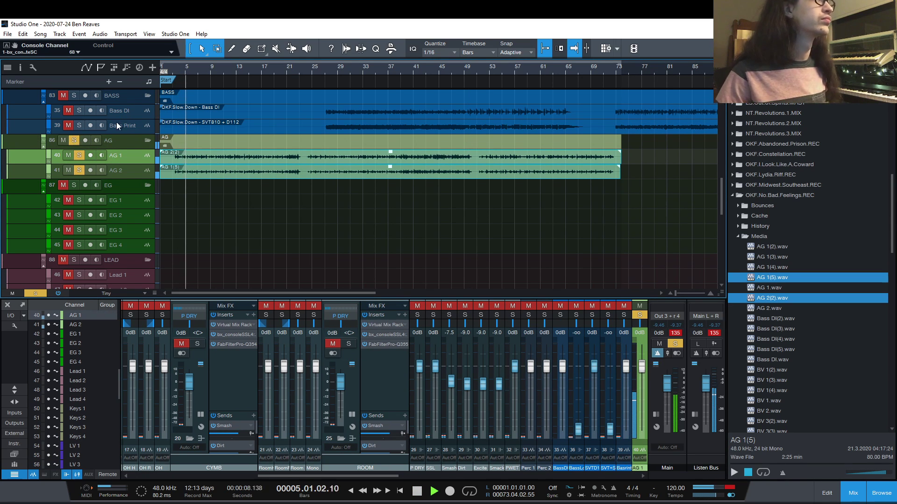
key("shift+s")
key("space")
scroll(177, 183, "up", 6)
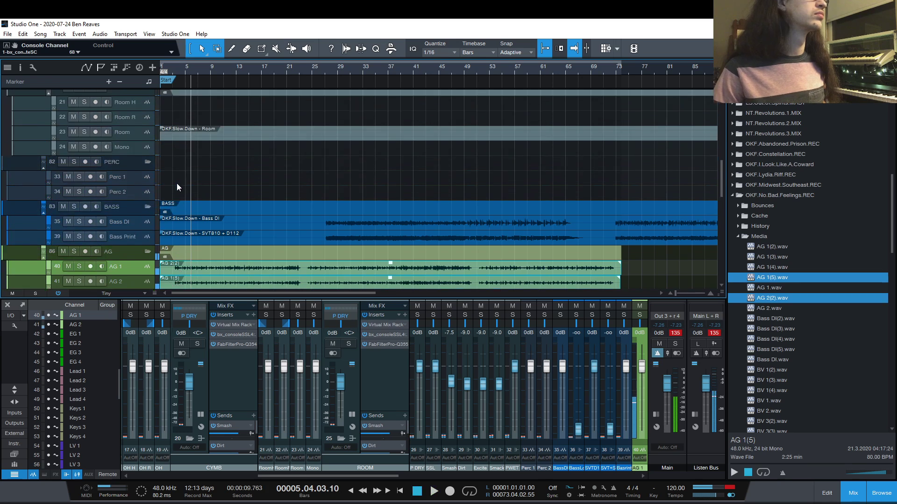
scroll(178, 184, "down", 5)
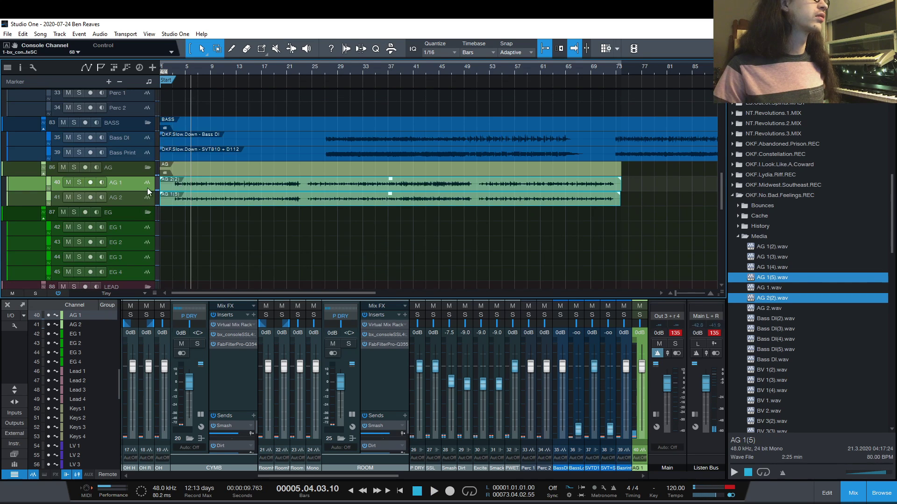
left_click(74, 167)
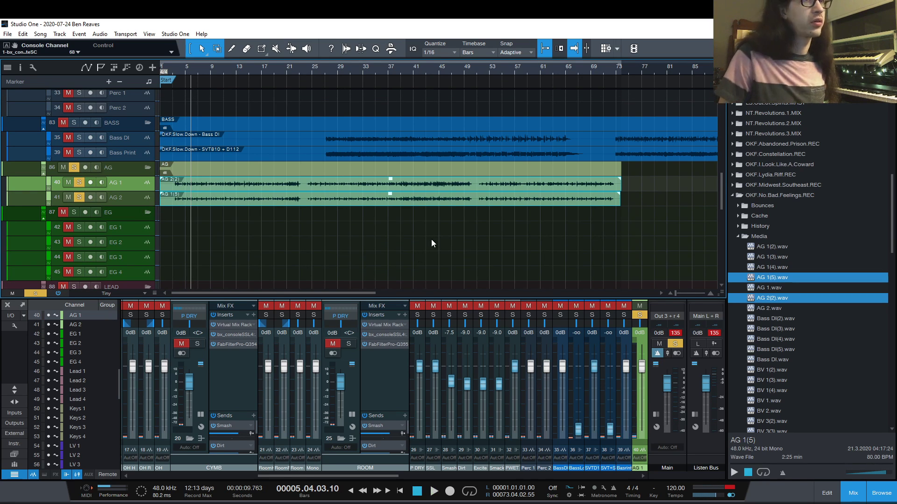
key("space")
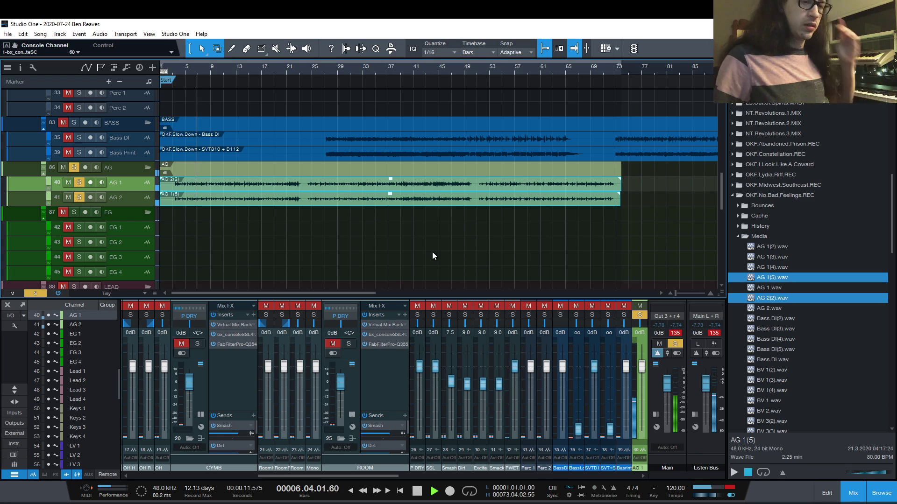
Pan the AG 1 channel hard left and AG 2 hard right in the mixer, and resume playback.
left_click_drag(369, 475, 442, 475)
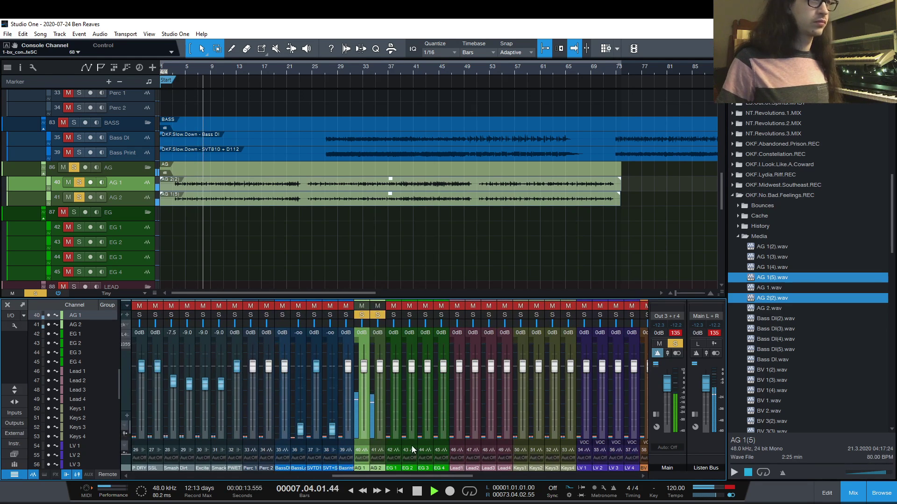
key("space")
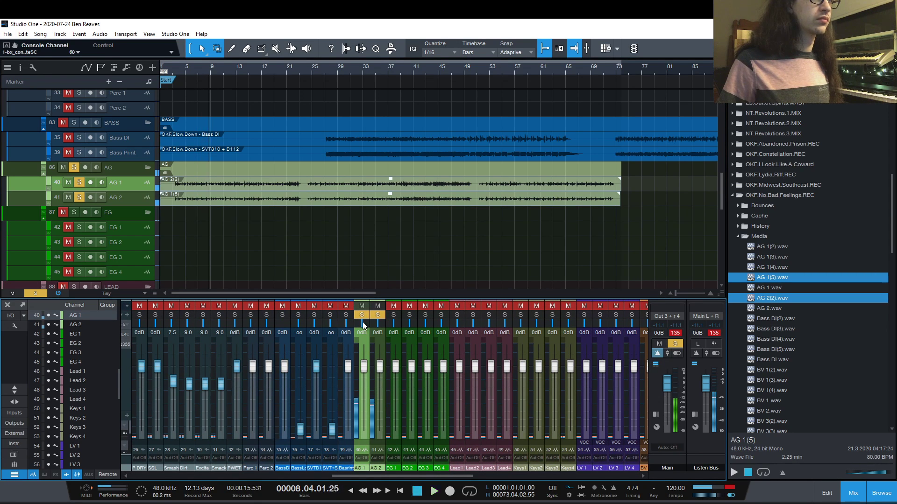
left_click_drag(363, 325, 327, 325)
key("space")
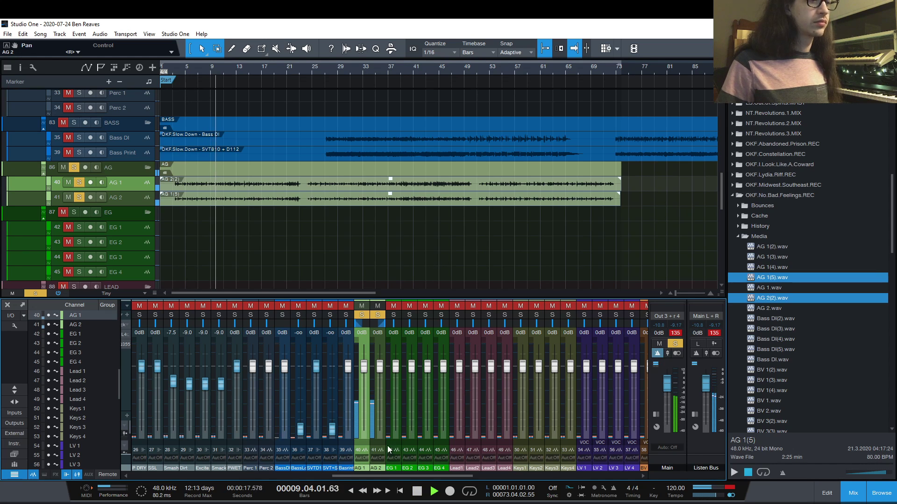
Expand the AG 1 and AG 2 mixer channels and open the bx_console Focusrite SC insert on AG 1.
double_click(368, 449)
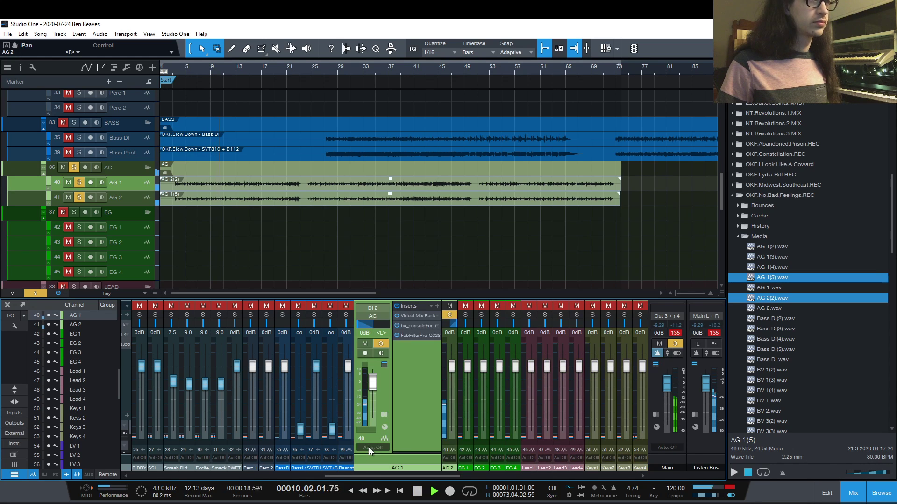
double_click(449, 449)
key("space")
left_click(413, 326)
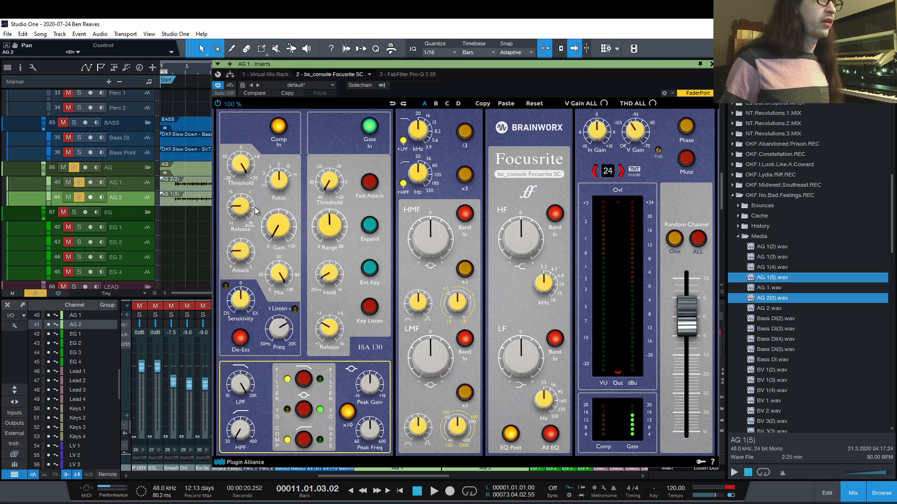
Set AG 1's compressor threshold to -0.5 dB and play from near the song start with only AG 1 soloed.
left_click_drag(248, 169, 247, 193)
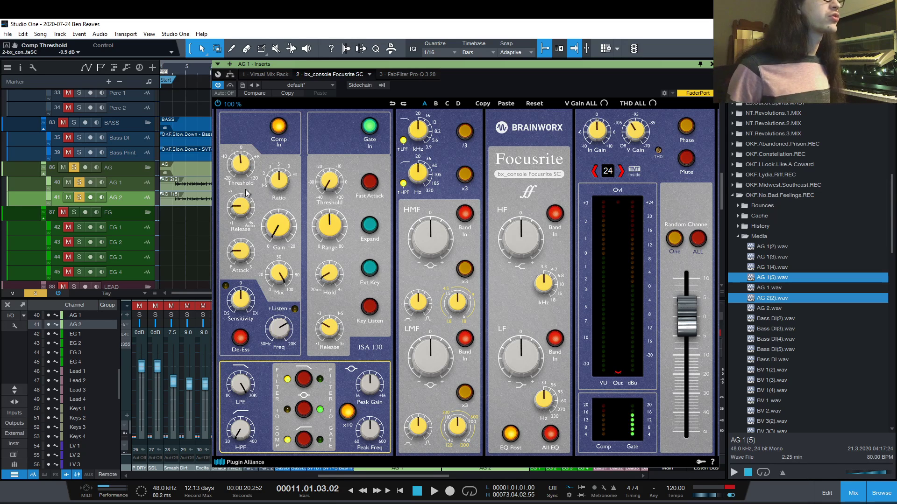
left_click(186, 69)
key("space")
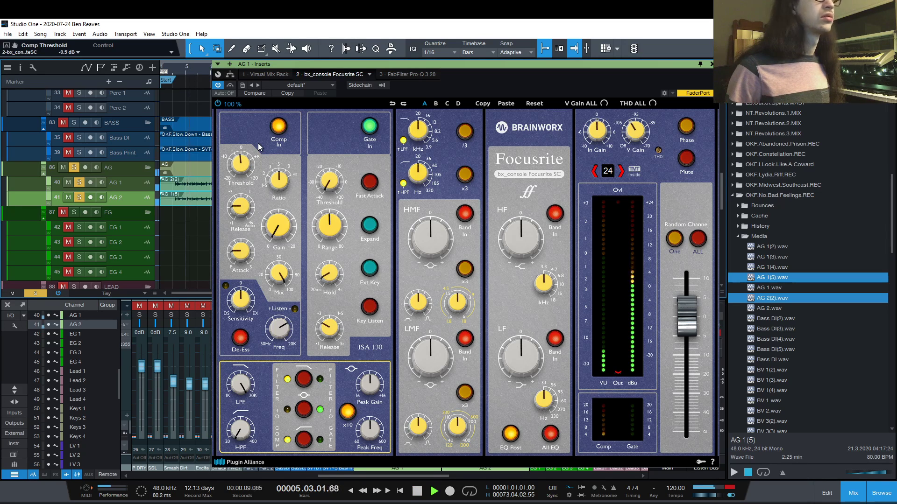
left_click(78, 197)
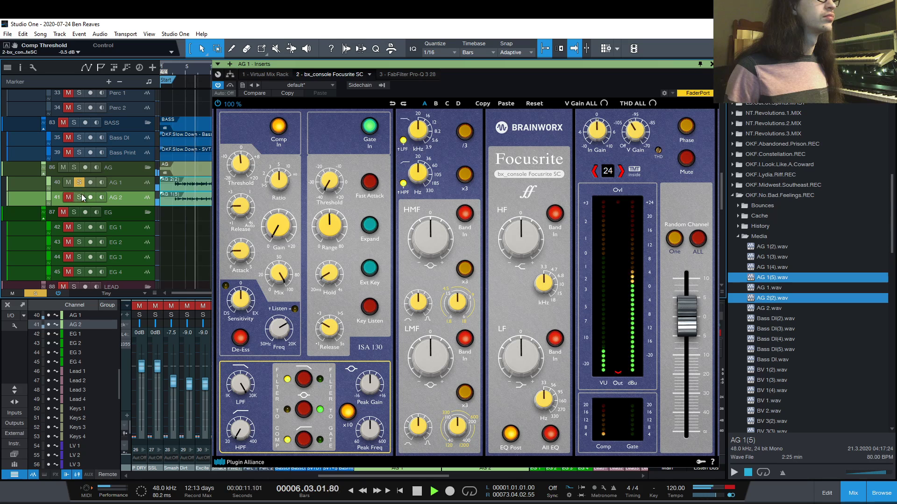
Reset AG 1's pan to center and reopen its bx_console Focusrite SC insert.
left_click(711, 64)
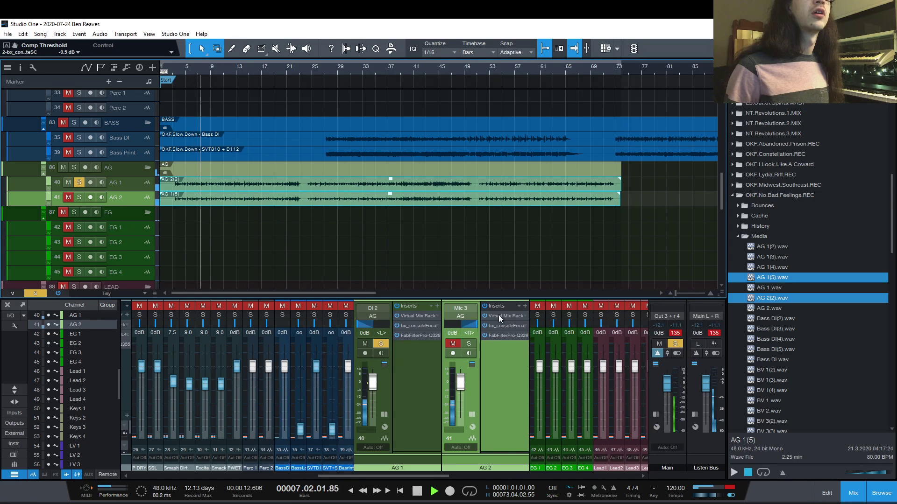
left_click(383, 325, "ctrl")
left_click(413, 326)
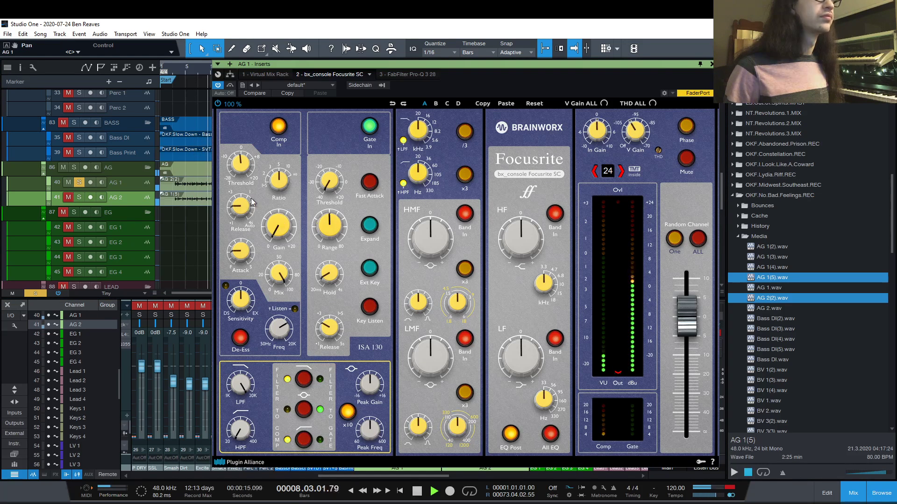
Set AG 1's compressor threshold to -3.5 dB and release to Auto, and adjust the attack by ear.
left_click_drag(242, 169, 245, 176)
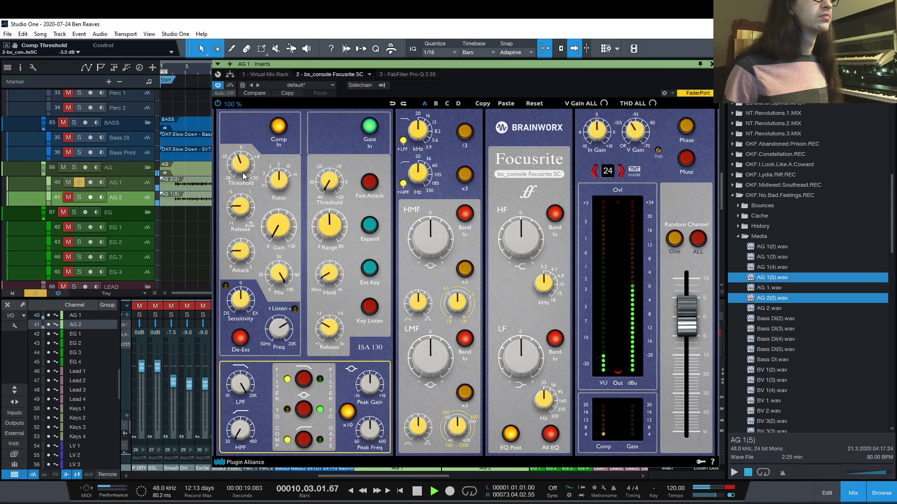
left_click_drag(248, 225, 249, 79)
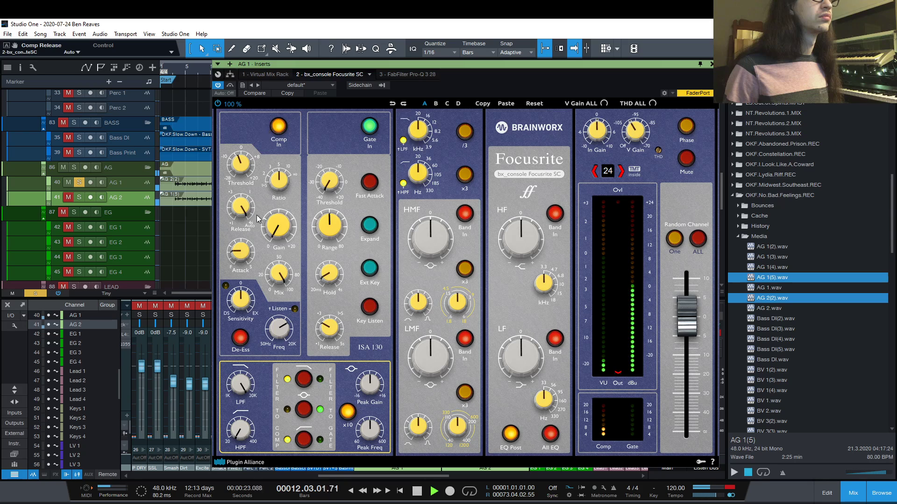
left_click_drag(245, 260, 242, 236)
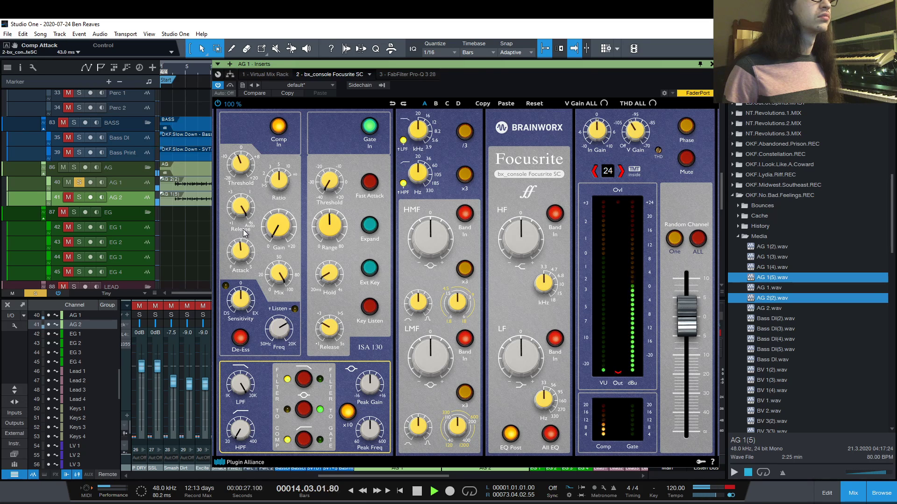
left_click_drag(235, 251, 238, 257)
left_click_drag(241, 211, 242, 298)
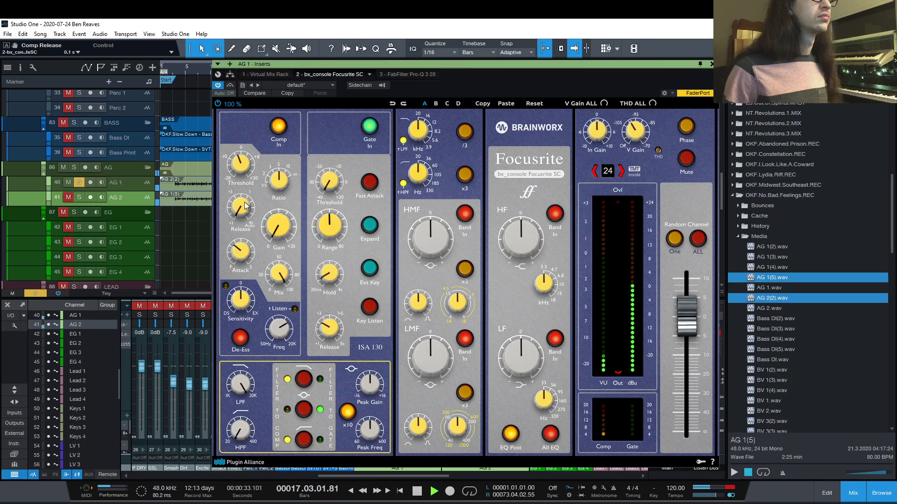
left_click_drag(245, 206, 283, 180)
Raise the compressor's makeup gain to +10.1 dB during playback from the song's opening, comparing with the compressor bypassed.
left_click_drag(350, 63, 424, 57)
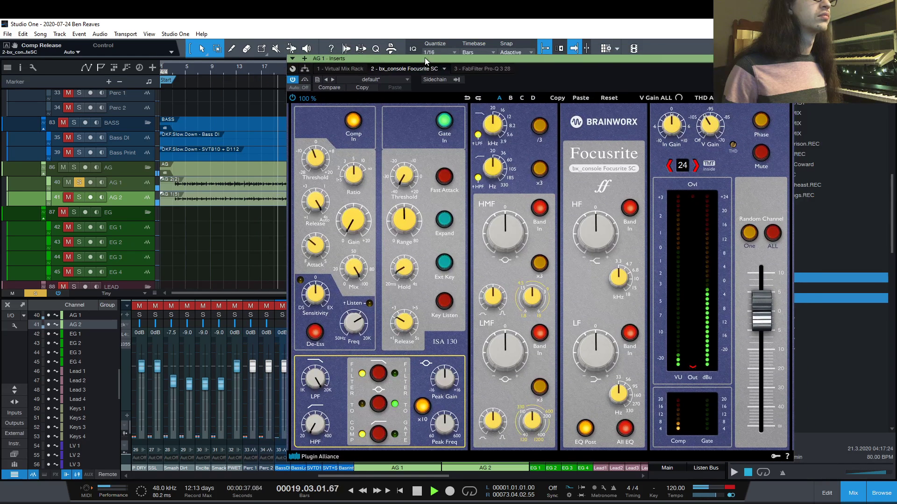
left_click(174, 73)
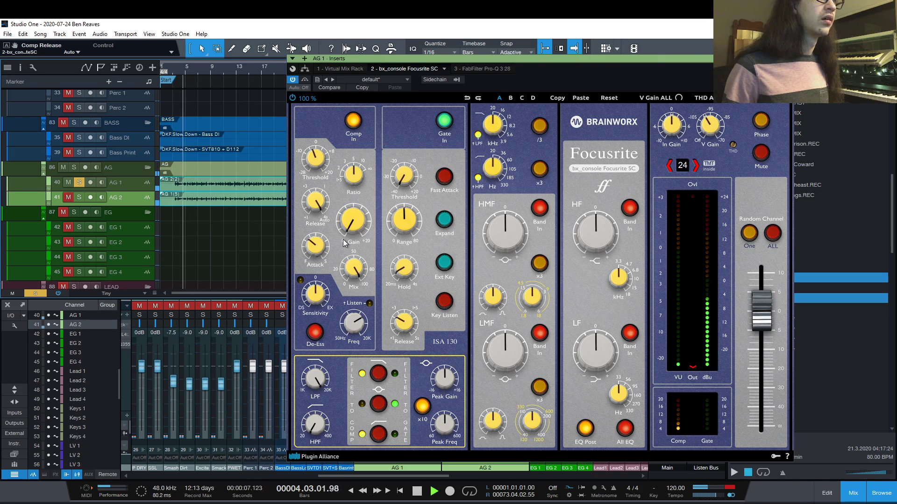
key("space")
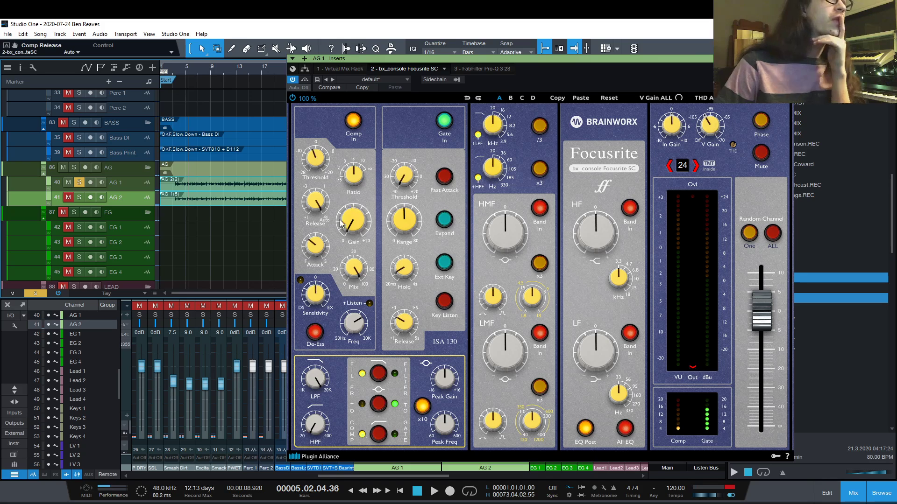
scroll(355, 208, "up", 2)
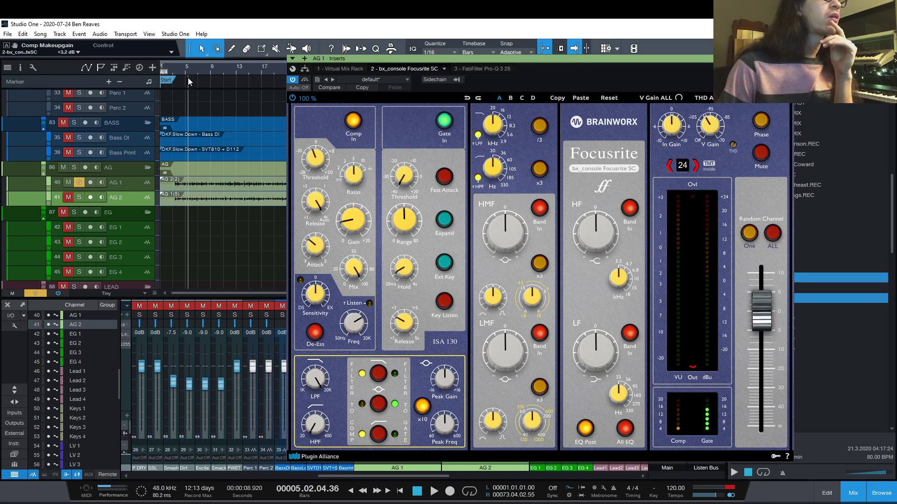
key("space")
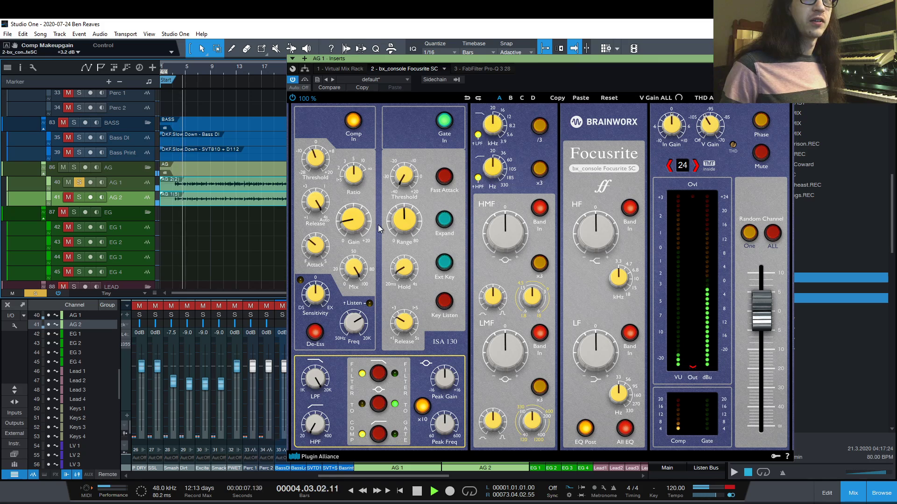
left_click_drag(359, 228, 360, 213)
left_click(353, 122)
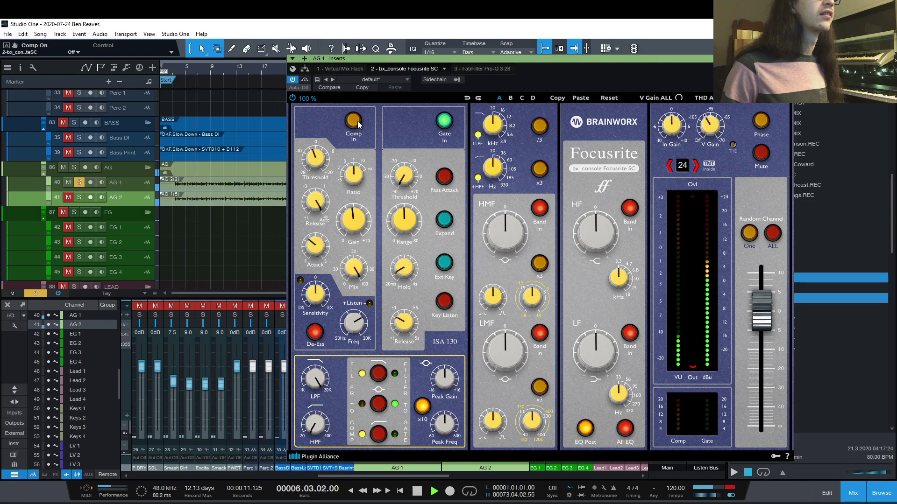
left_click(358, 122)
left_click_drag(358, 222, 358, 220)
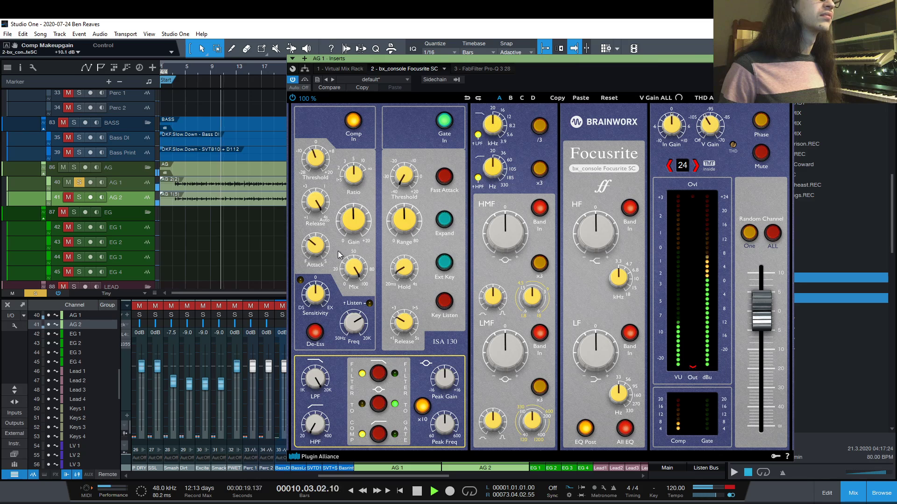
Set the compressor's attack to 39.2 ms and switch its release from Auto to the fastest setting.
left_click(319, 245)
left_click_drag(319, 245, 320, 243)
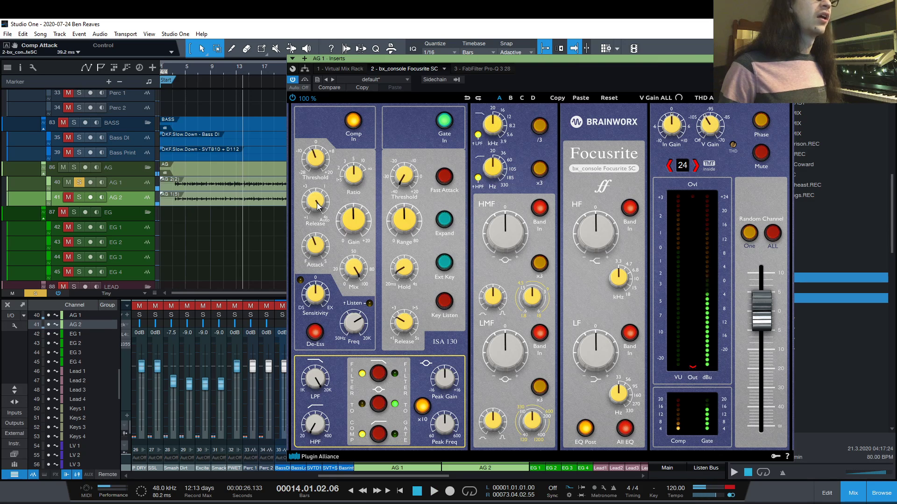
key("space")
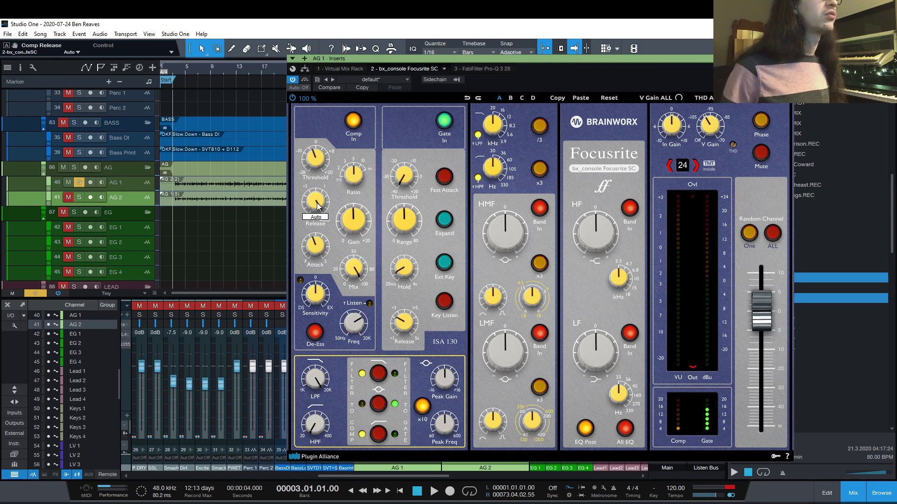
left_click_drag(317, 206, 318, 213)
key("space")
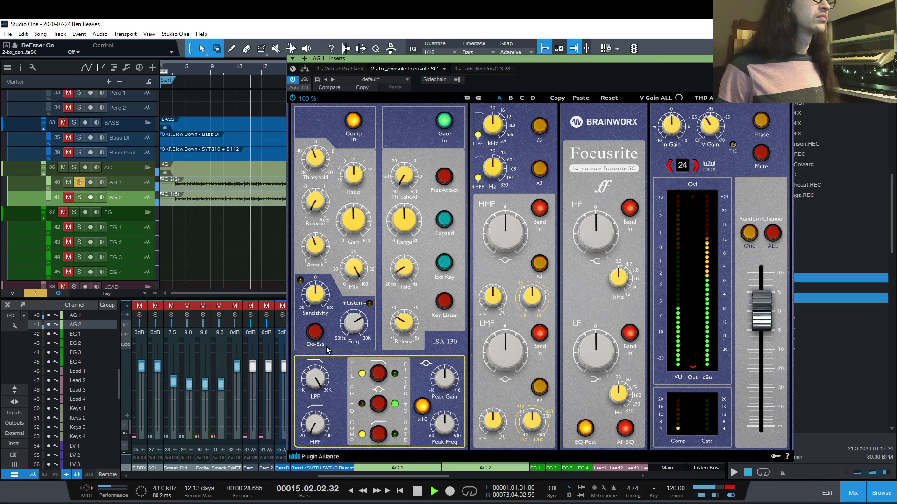
Boost the EQ's HF gain to +9.0 dB at a higher frequency and sweep the HMF band, setting its gain to -1.6 dB.
left_click_drag(590, 234, 592, 216)
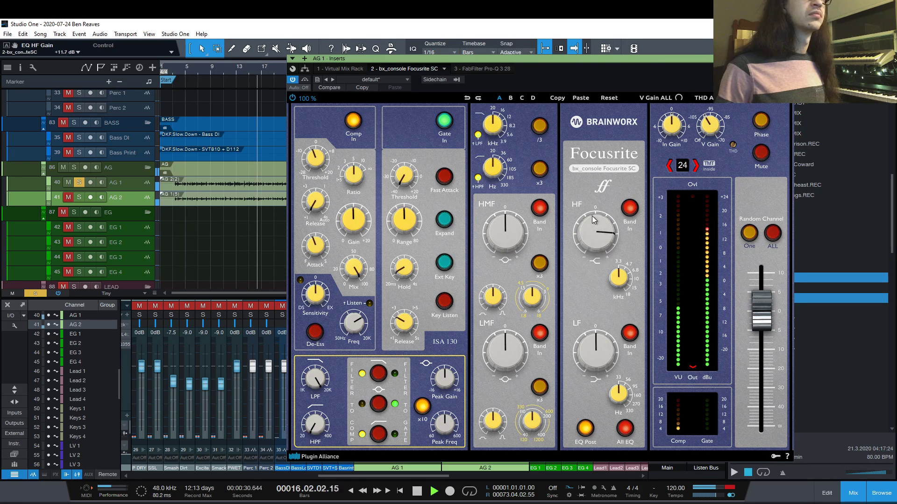
left_click_drag(619, 277, 602, 252)
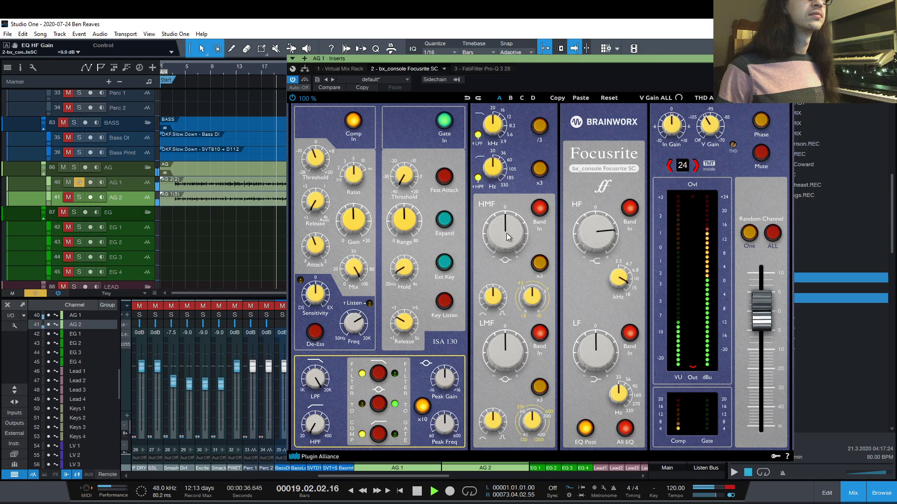
left_click_drag(506, 234, 507, 220)
left_click_drag(532, 299, 496, 288)
left_click_drag(512, 241, 513, 265)
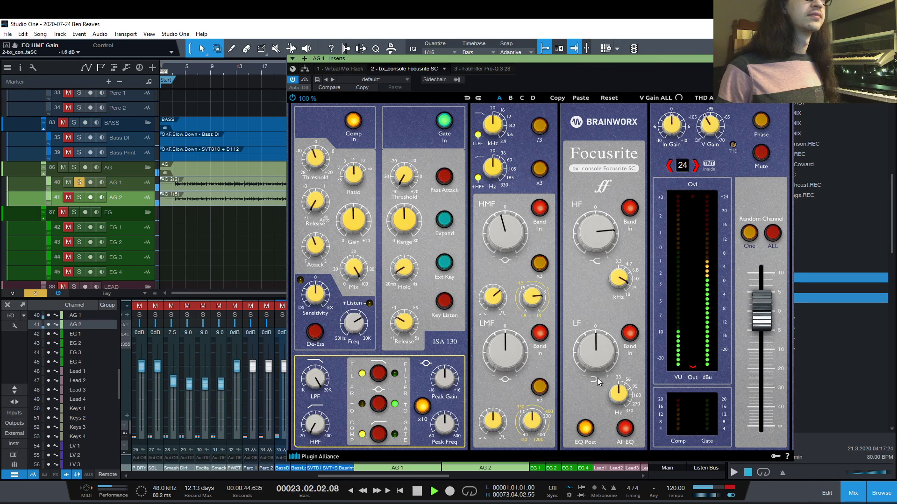
Boost the LF band at a raised frequency, then sweep the LMF band and cut it to -3.8 dB.
left_click_drag(602, 371, 604, 343)
left_click_drag(618, 395, 604, 372)
left_click_drag(514, 362, 519, 336)
left_click_drag(532, 417, 531, 399)
left_click_drag(514, 361, 501, 344)
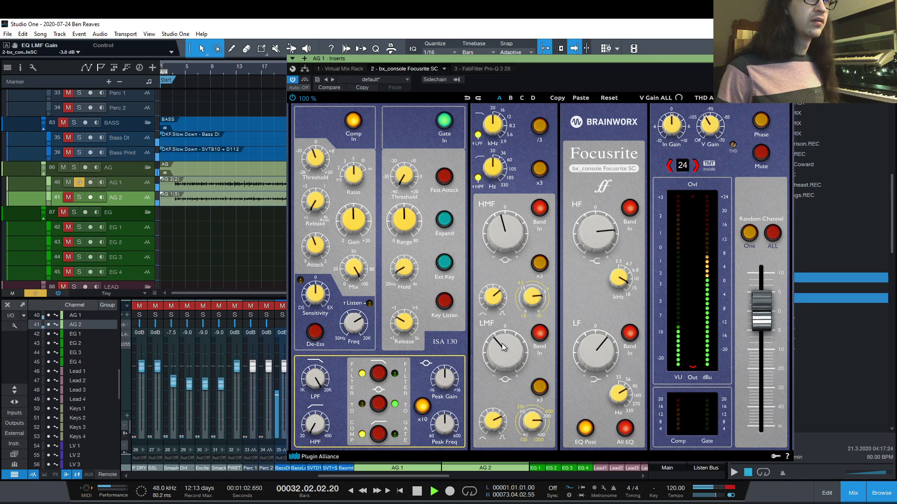
Deepen the HMF cut with a narrower Q and set the HF gain to +11.7 dB, comparing with all EQ bypassed.
left_click_drag(508, 240, 504, 244)
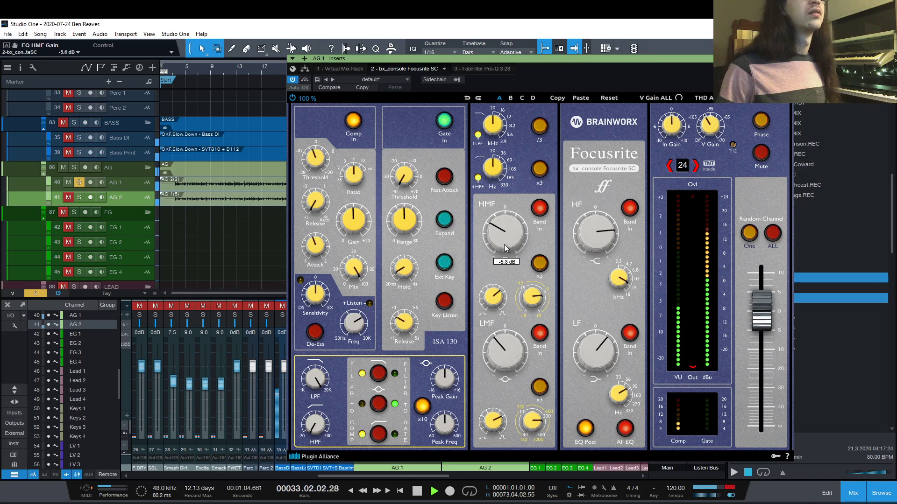
left_click_drag(501, 286, 499, 278)
left_click_drag(504, 234, 503, 229)
left_click_drag(598, 232, 599, 223)
left_click(626, 428)
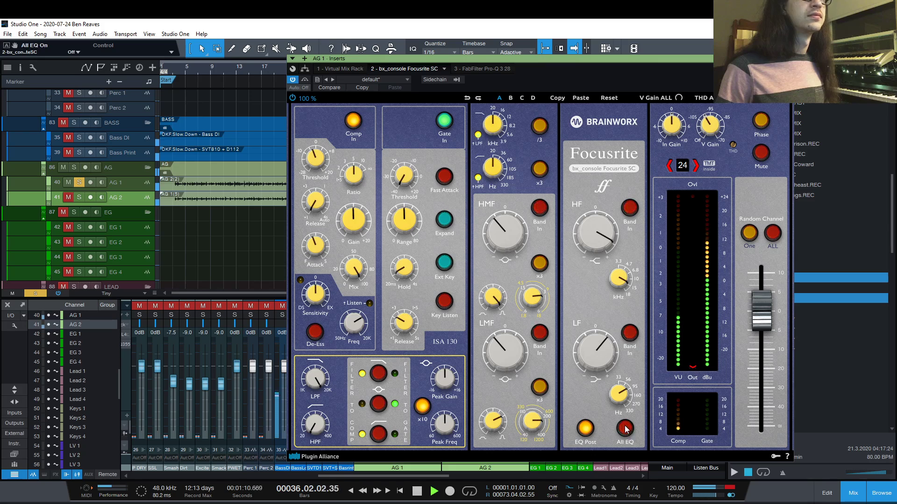
left_click(625, 427)
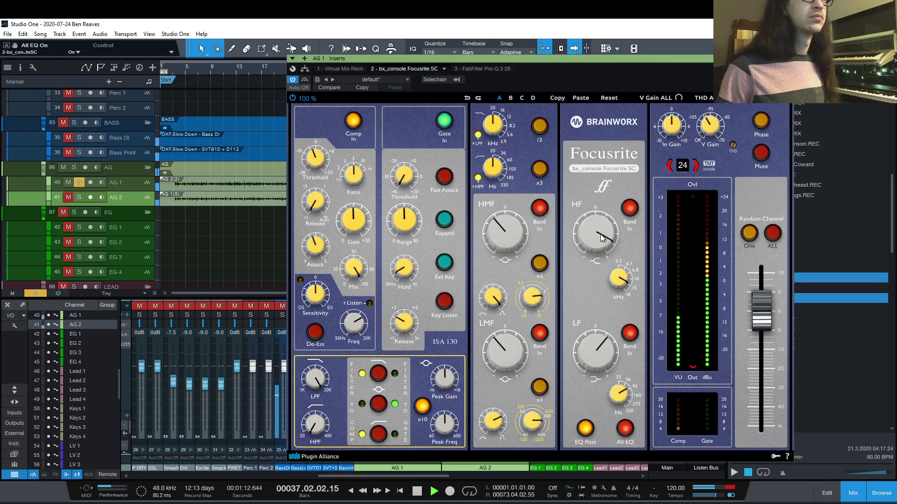
left_click_drag(601, 237, 601, 241)
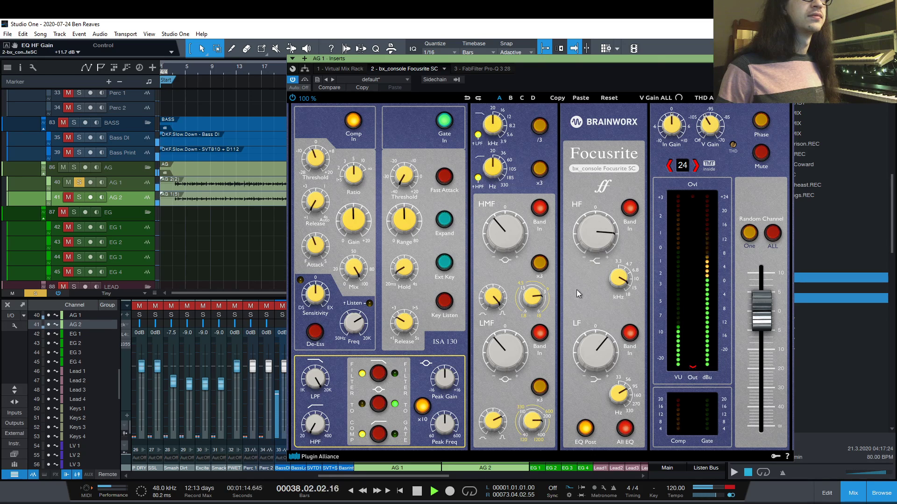
key("space")
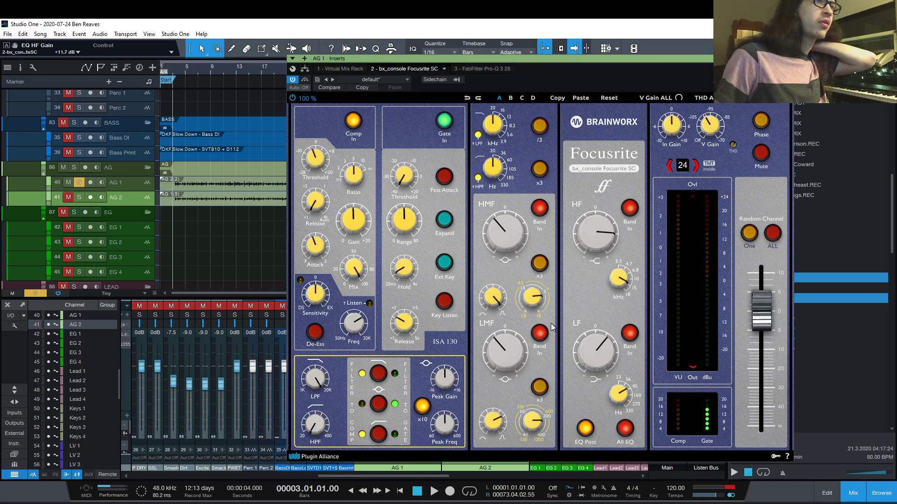
Lower the compressor's ratio and set its threshold to -7.1 dB, comparing the sound with the compressor bypassed.
key("space")
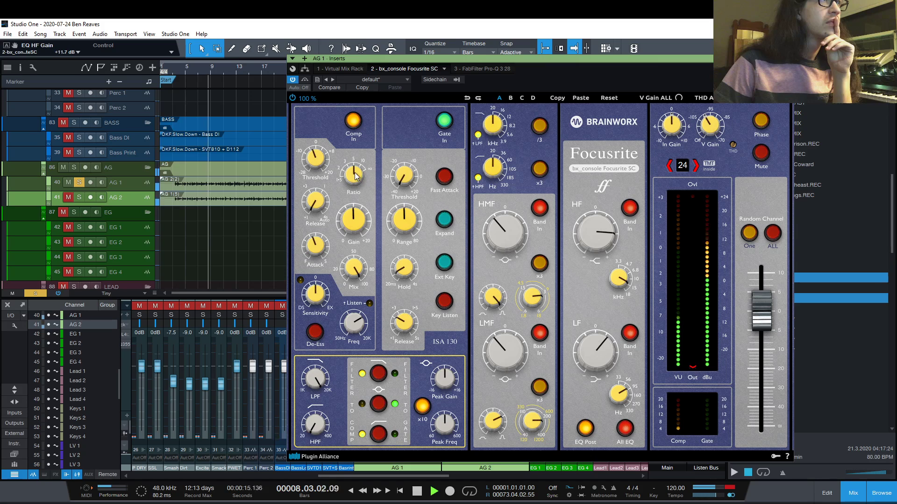
left_click_drag(356, 175, 320, 162)
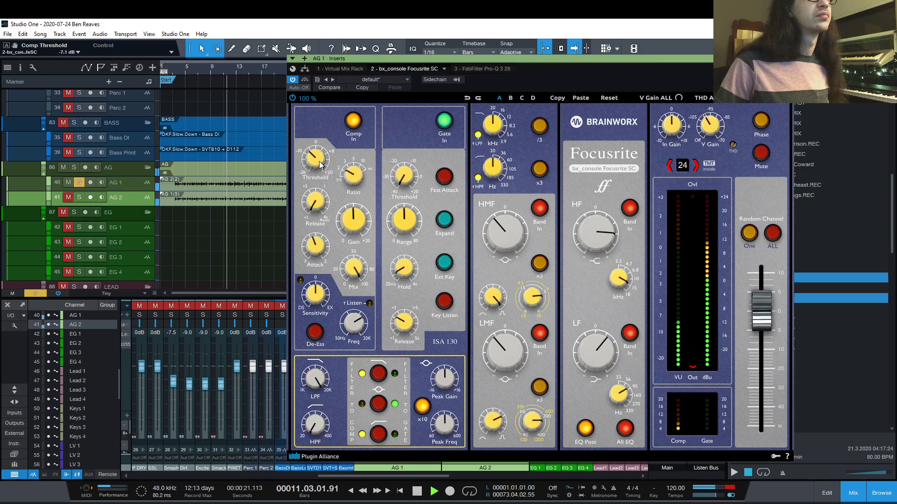
left_click(357, 122)
left_click(355, 120)
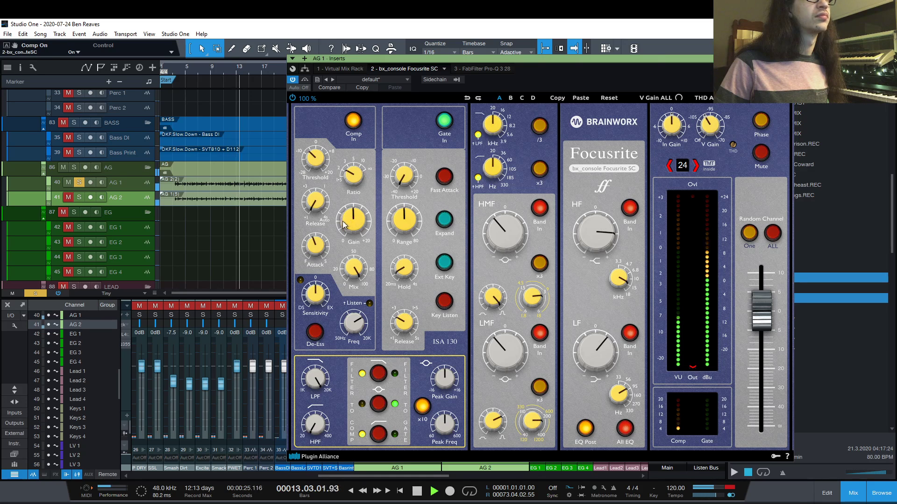
key("space")
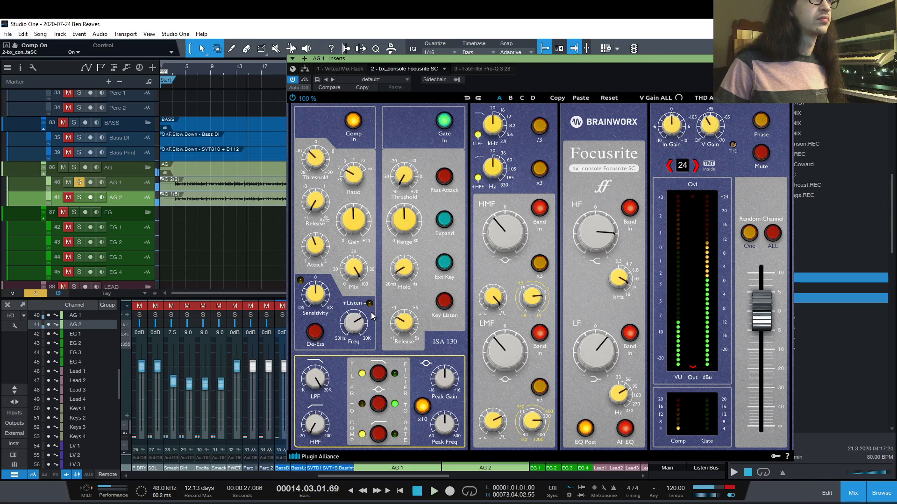
Route the dynamics section's high-pass filter to the audio path instead of the compressor and set it to 204.8 Hz during playback.
key("comma")
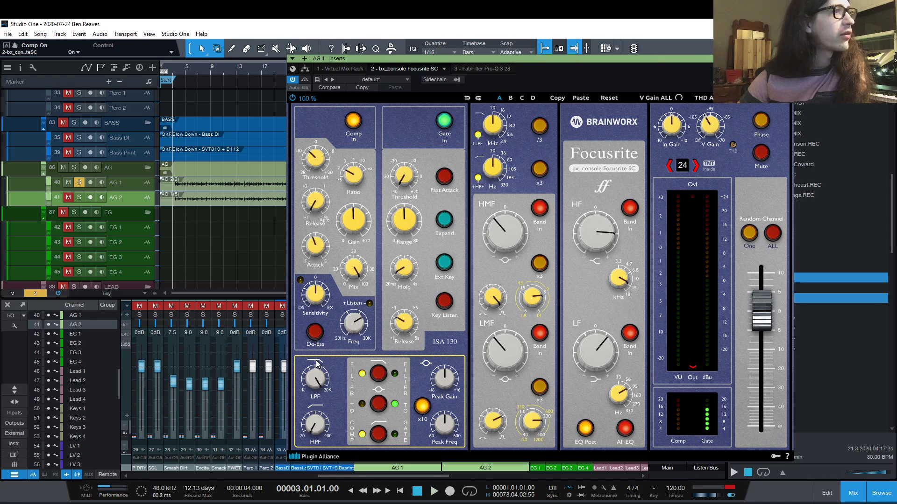
key("space")
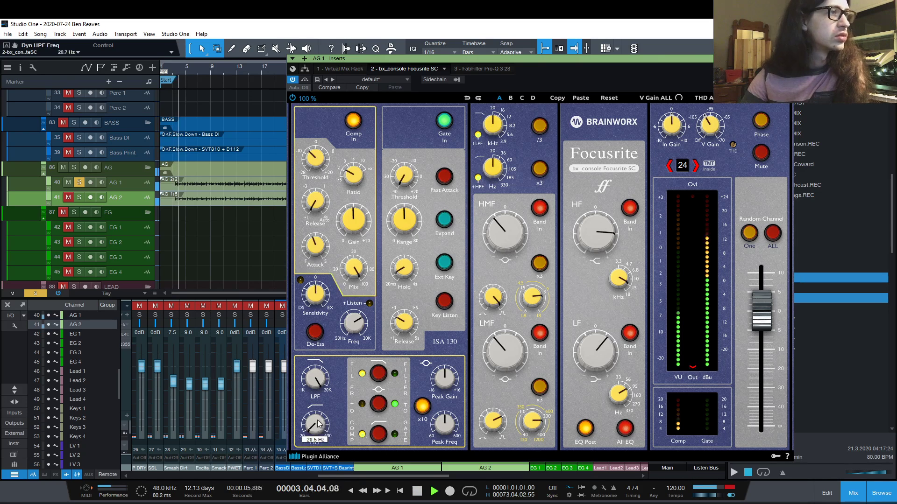
mouse_move(318, 424)
left_mouse_down()
mouse_move(314, 381)
mouse_move(315, 423)
left_mouse_up()
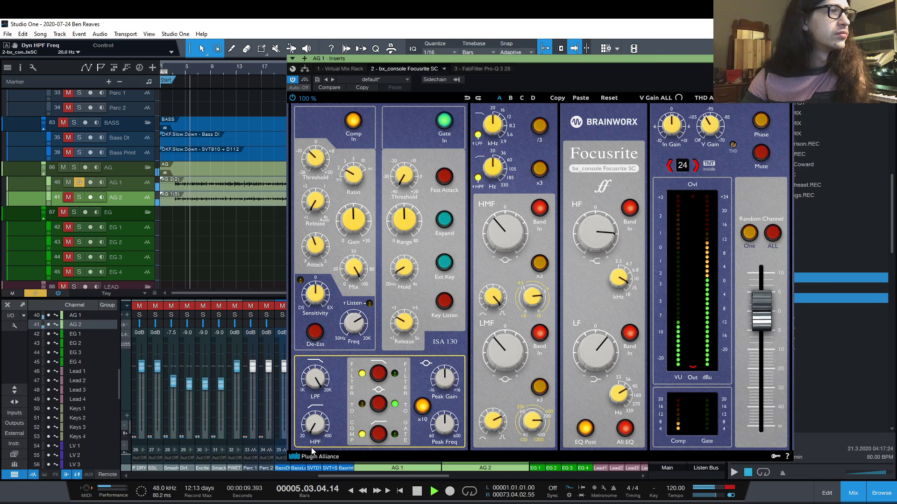
left_click(382, 436)
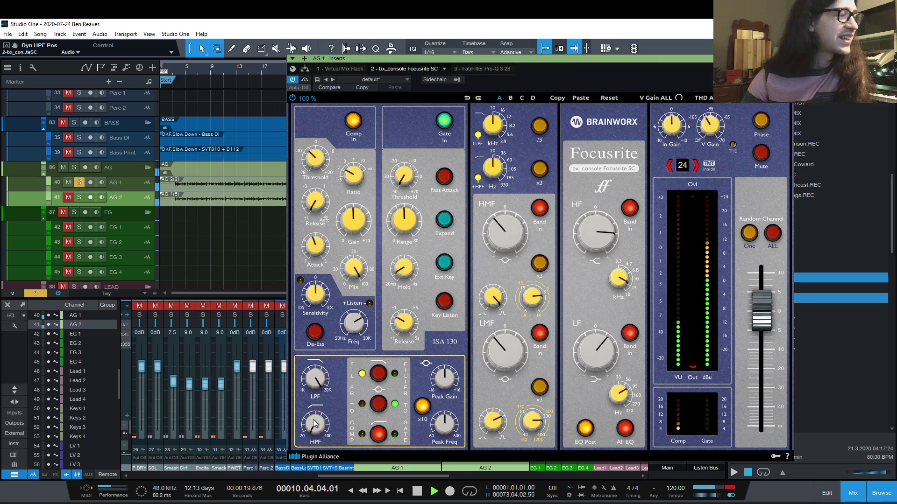
left_click_drag(318, 424, 324, 367)
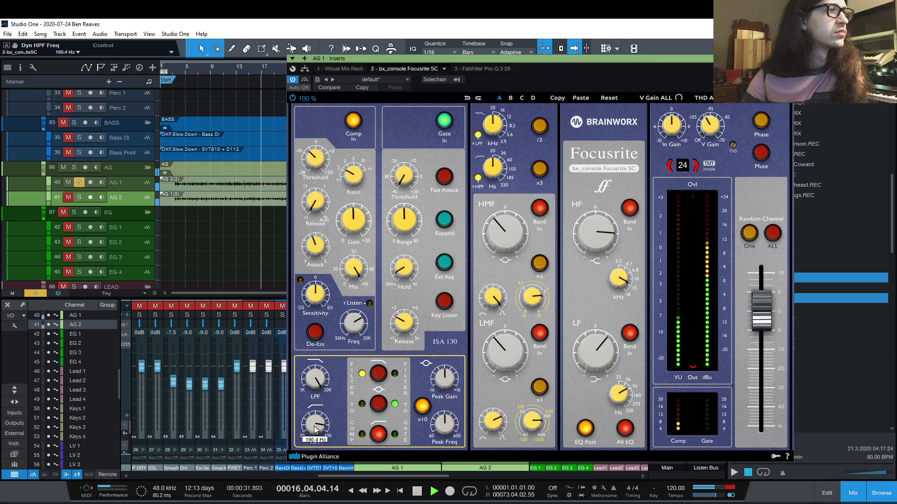
mouse_move(315, 428)
left_mouse_down()
mouse_move(314, 413)
mouse_move(315, 428)
left_mouse_up()
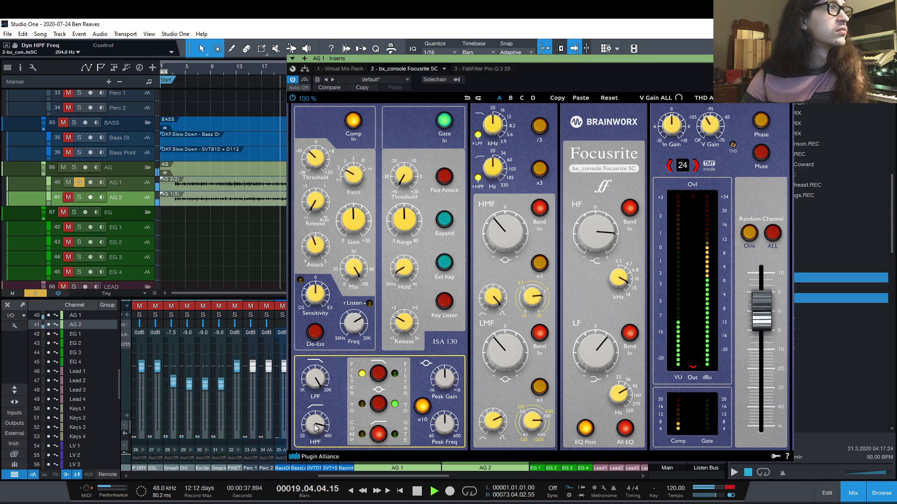
Route the dynamics section's high-pass filter to the compressor's sidechain and restart playback to hear it.
left_click(379, 434)
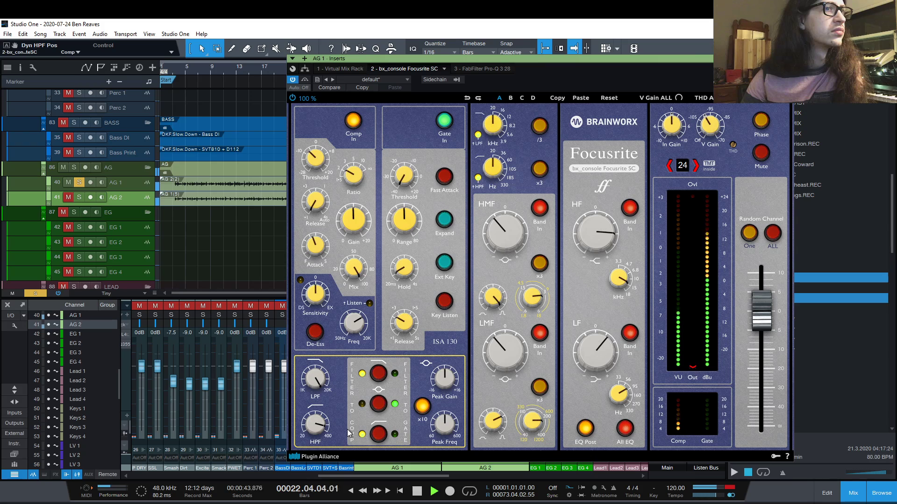
key("space")
key("space")
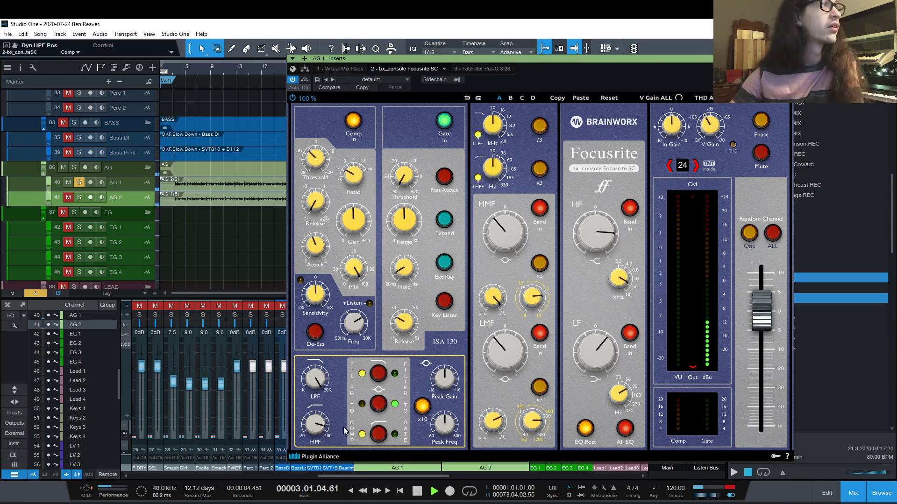
Sweep the main high-pass filter next to the EQ between 40 and 105 Hz during playback.
mouse_move(494, 169)
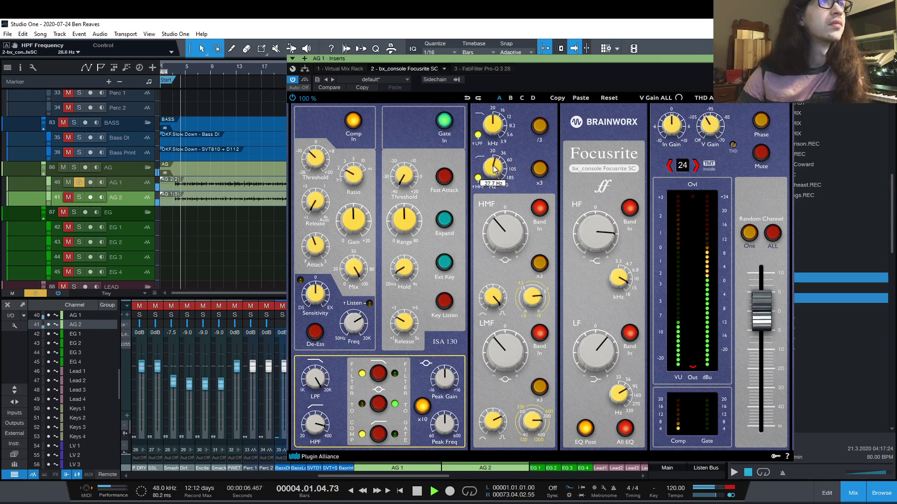
left_click_drag(495, 169, 495, 152)
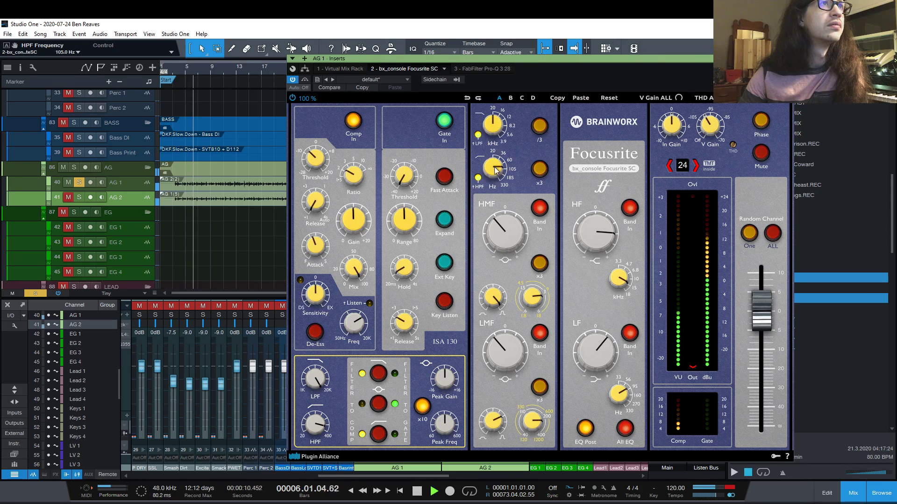
scroll(496, 171, "down", 6)
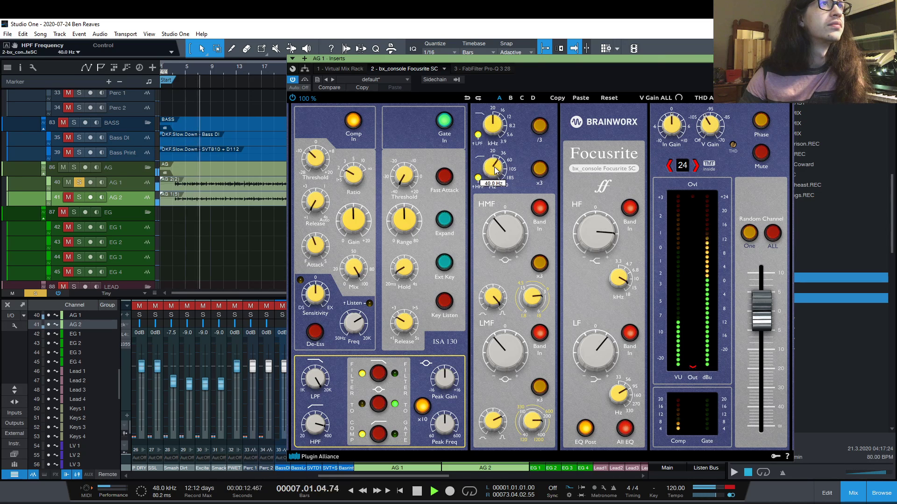
scroll(496, 171, "up", 5)
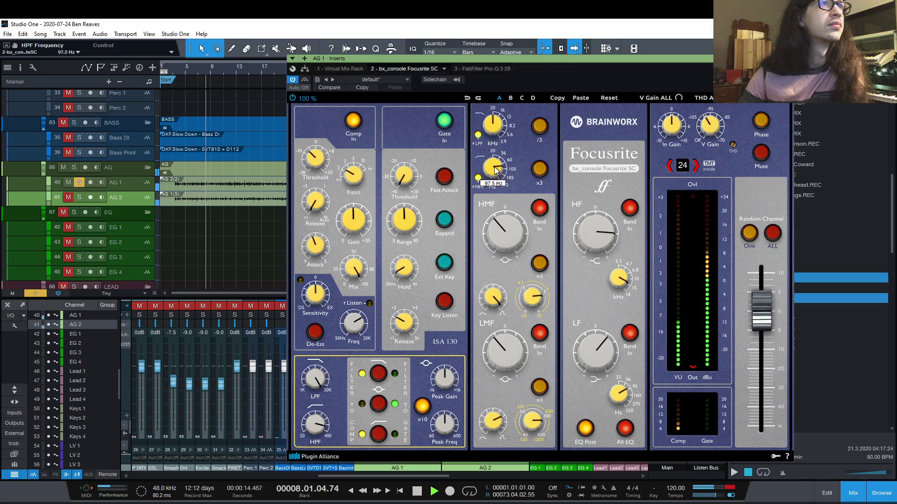
scroll(494, 167, "up", 1)
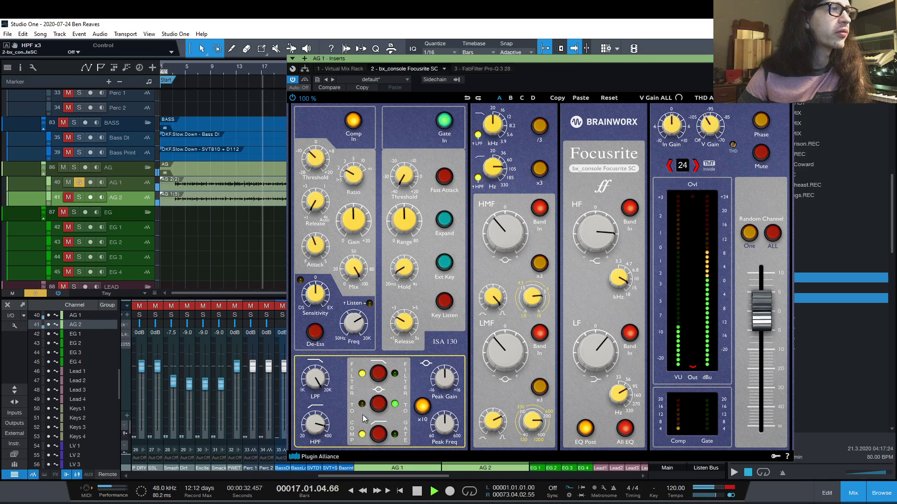
Set the compressor threshold to -12.5 dB and its makeup gain to +10.7 dB, comparing with the compressor bypassed.
mouse_move(322, 155)
scroll(322, 156, "down", 5)
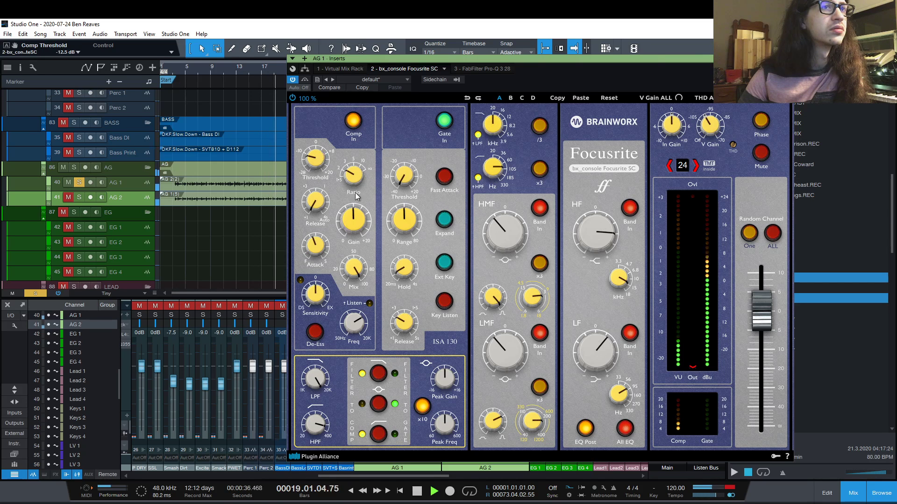
left_click(353, 121)
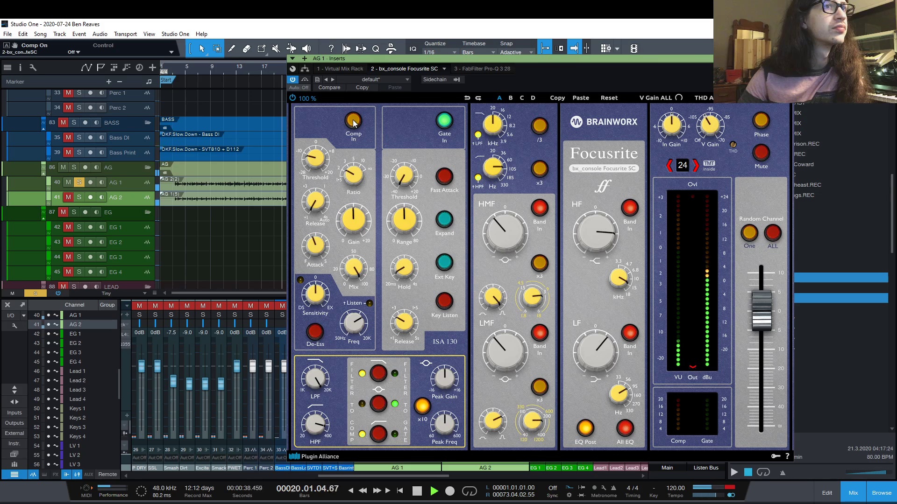
left_click(353, 121)
scroll(352, 228, "up", 2)
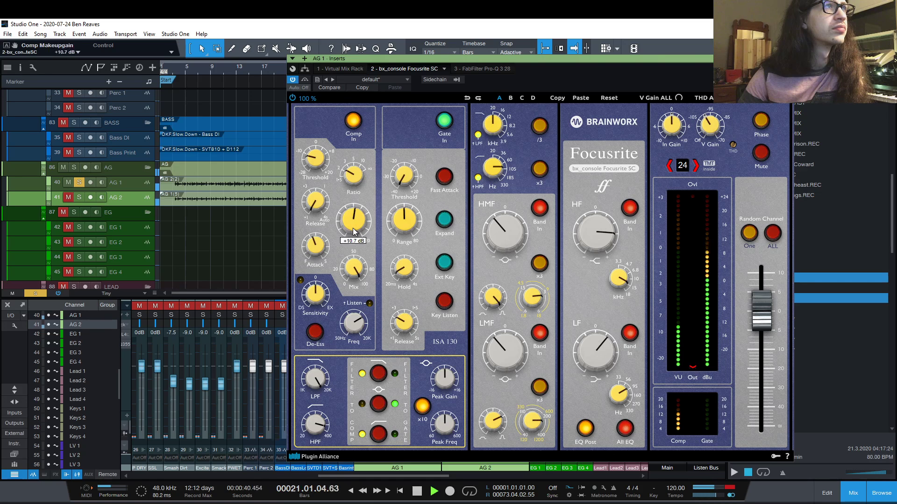
Switch the gate to expander mode, with a -20 dB threshold and a 45 ms hold.
left_click(450, 219)
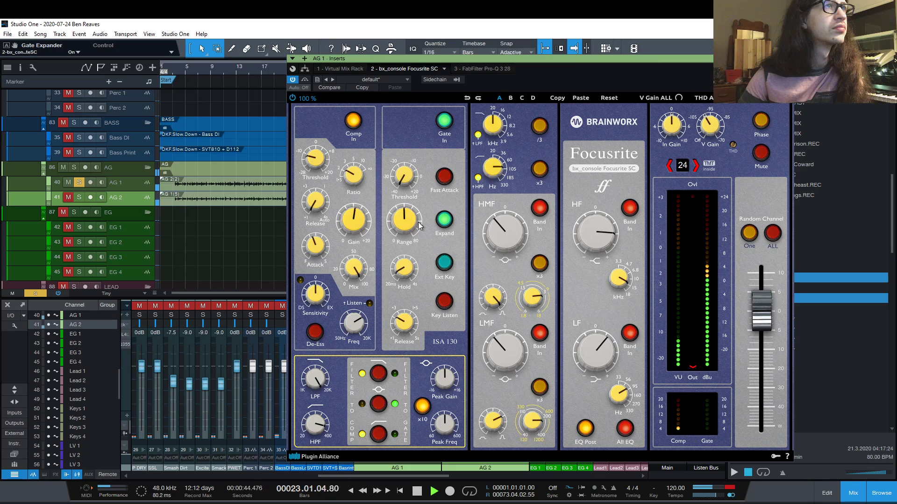
scroll(410, 177, "up", 5)
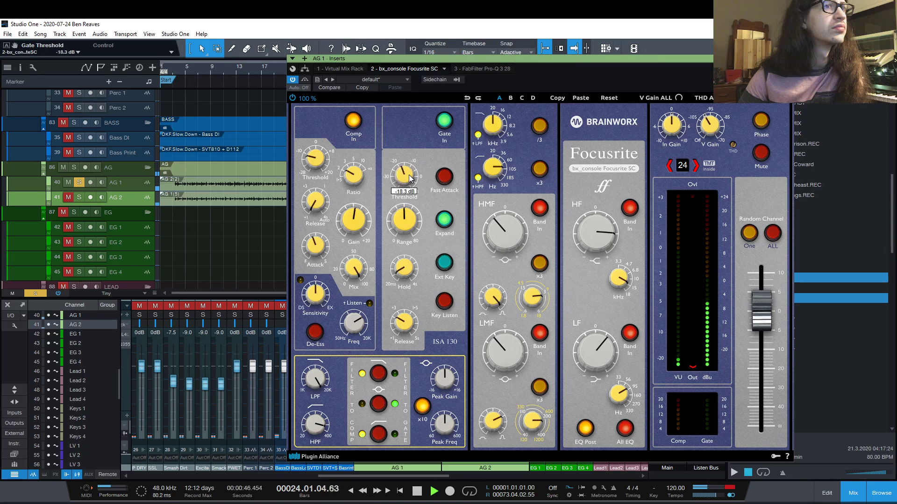
scroll(410, 178, "down", 2)
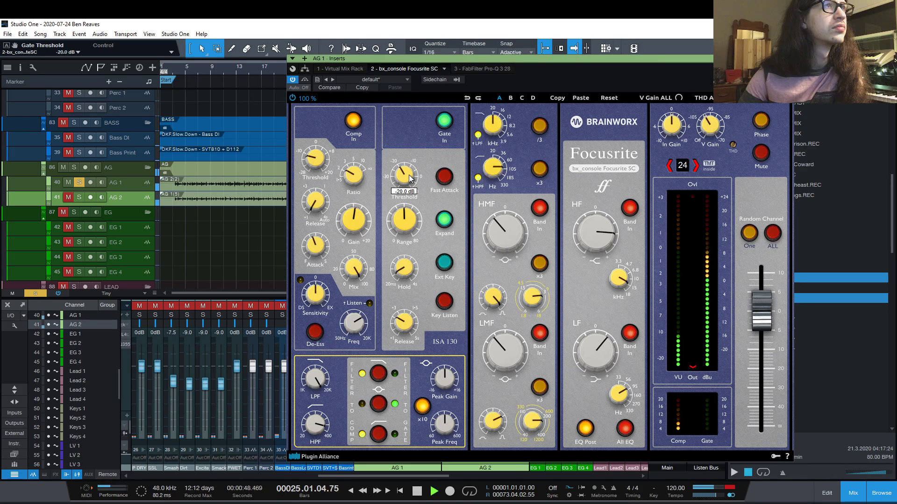
scroll(406, 271, "down", 2)
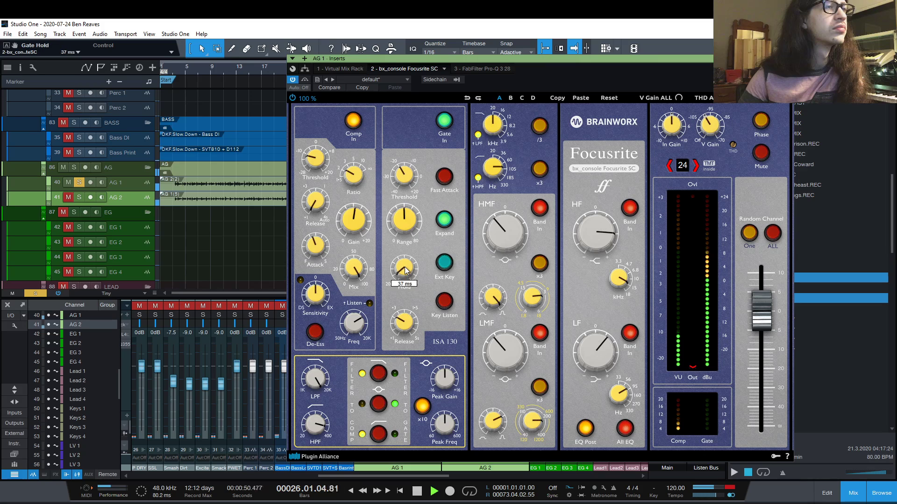
scroll(406, 271, "up", 3)
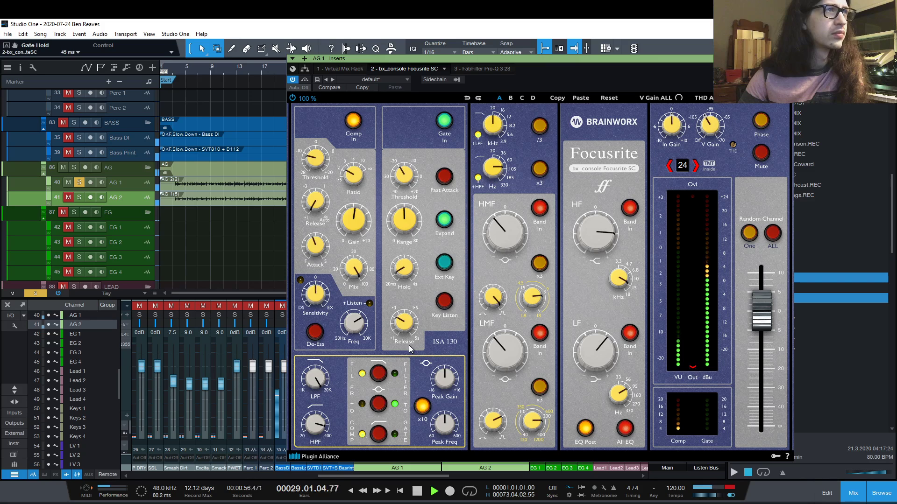
key("space")
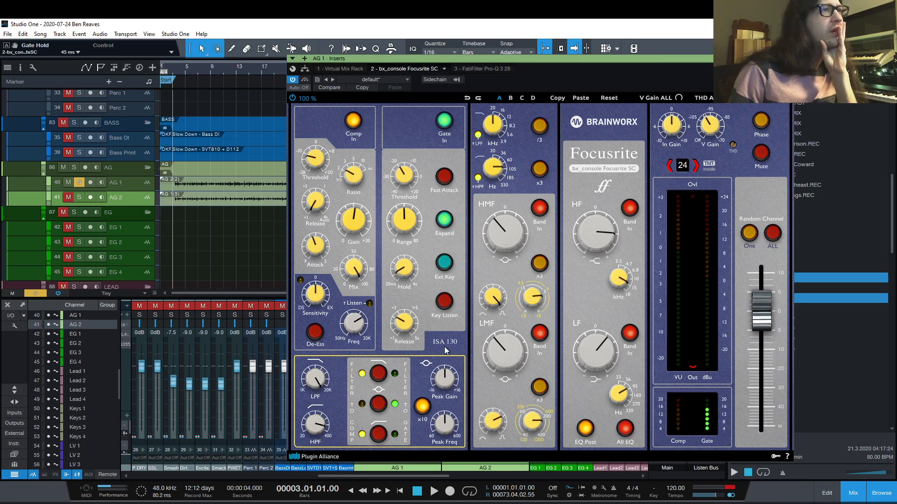
Audition the gate with Key Listen while tuning its peak filter to the range without x10 and a gain of +2.9 dB.
left_click(451, 302)
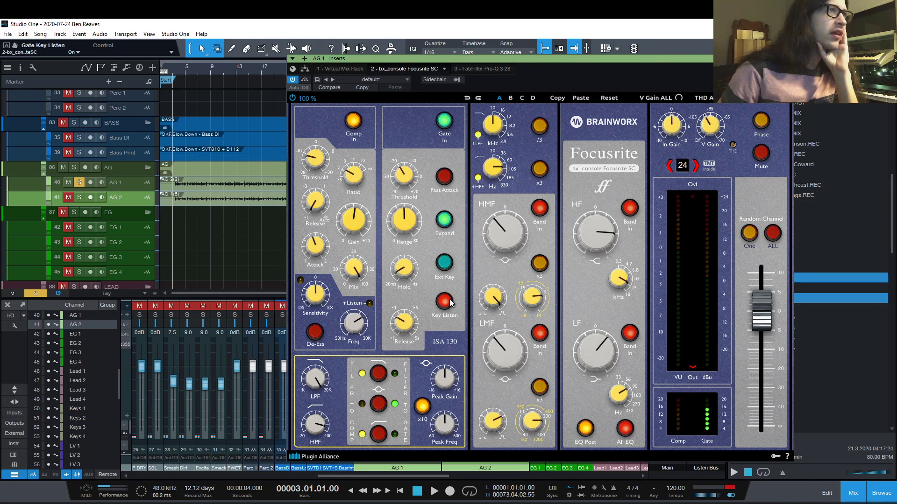
key("space")
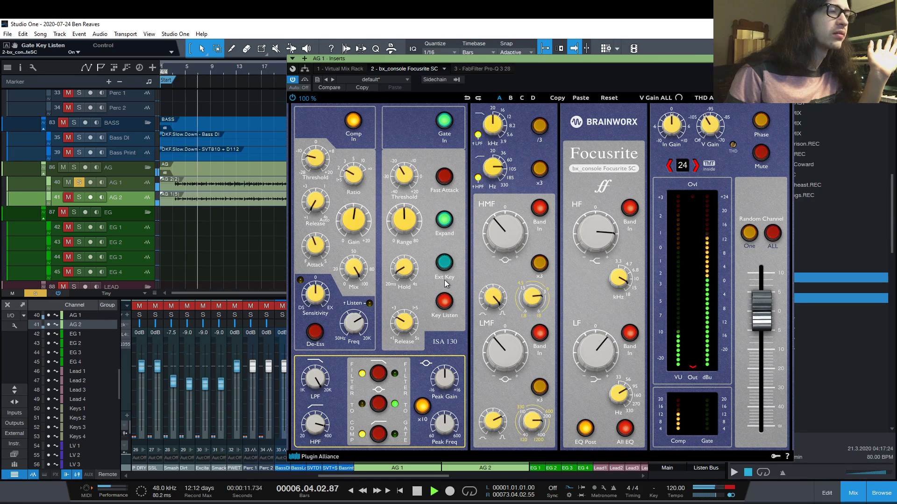
left_click_drag(444, 372, 444, 370)
left_click_drag(446, 423, 447, 415)
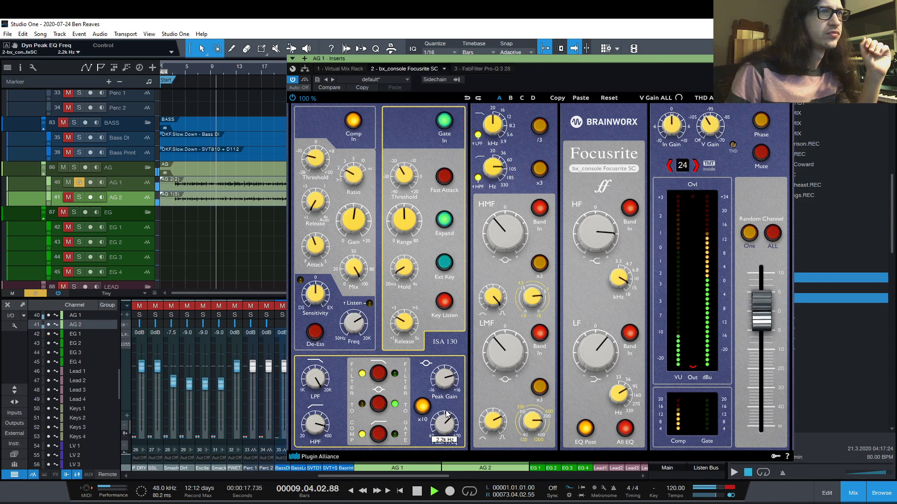
left_click_drag(448, 384, 443, 403)
scroll(444, 419, "down", 5)
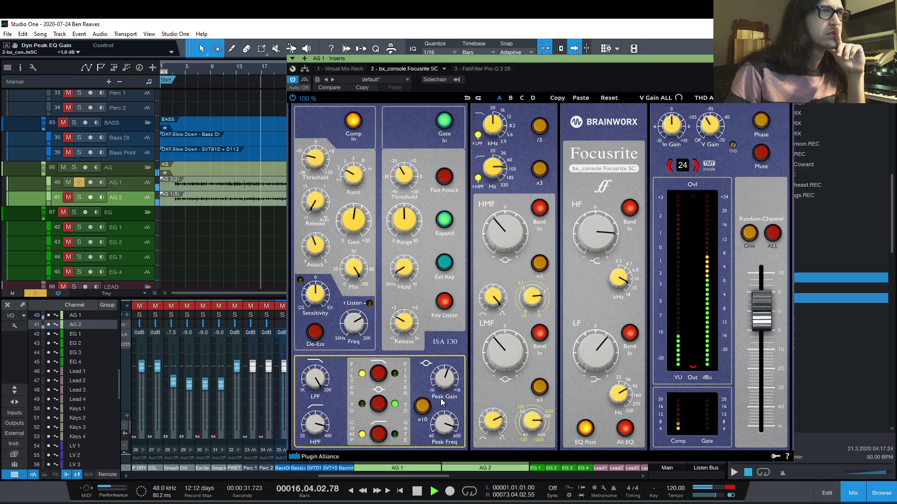
left_click_drag(444, 384, 444, 379)
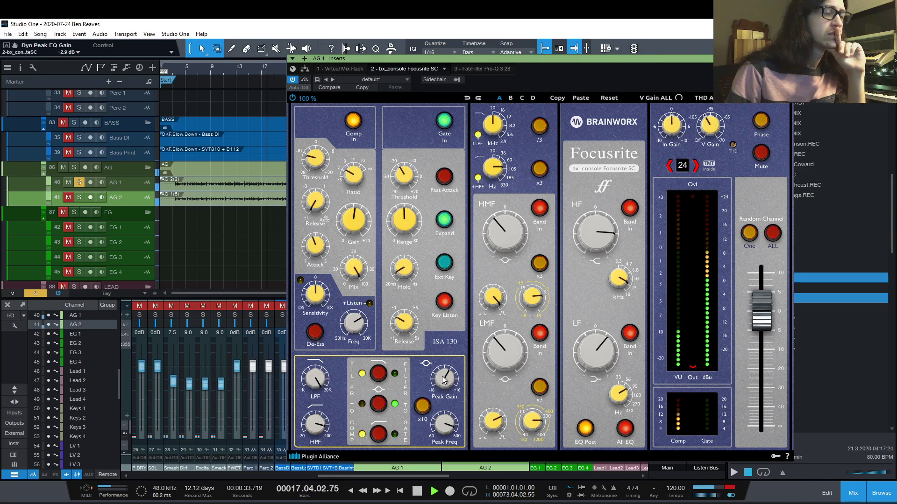
key("space")
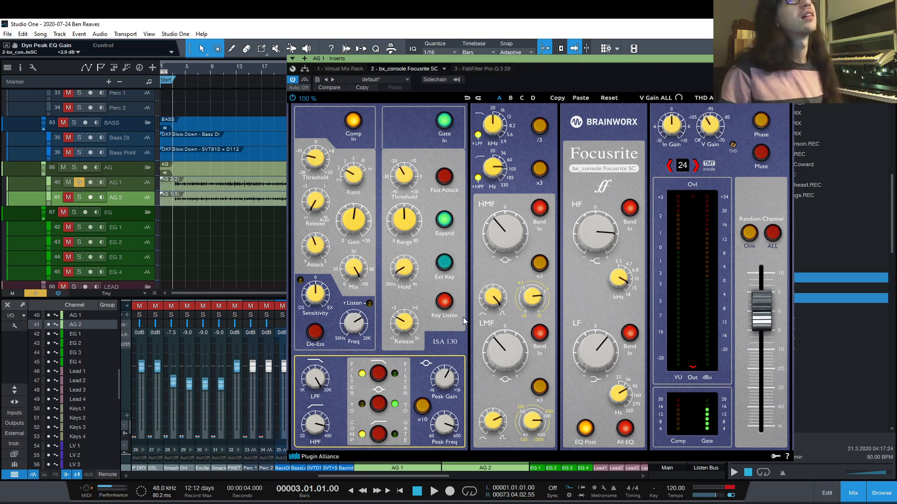
left_click(443, 302)
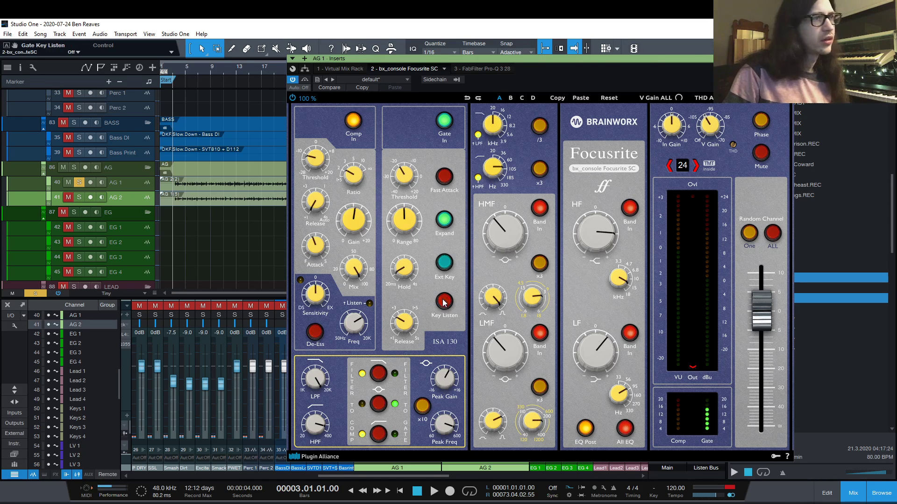
Play the song from the start and raise the gate threshold to -10.7 dB, checking the gate's response.
key("space")
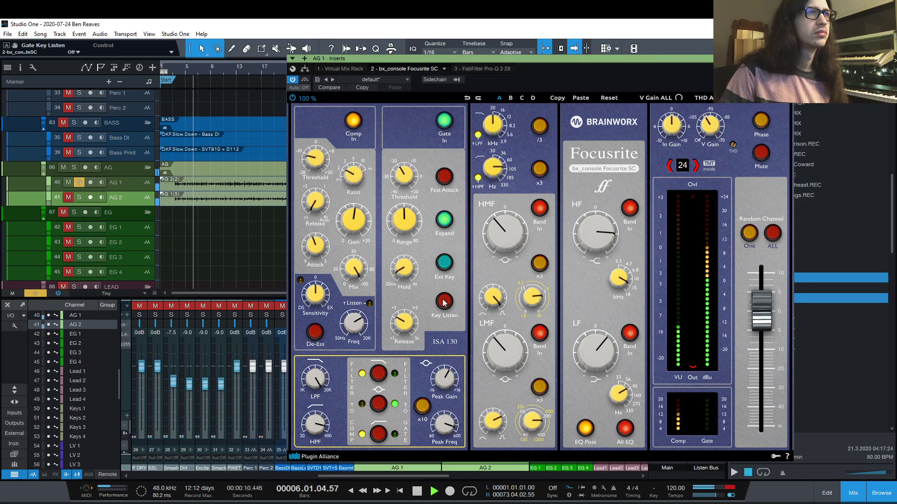
left_click(161, 73)
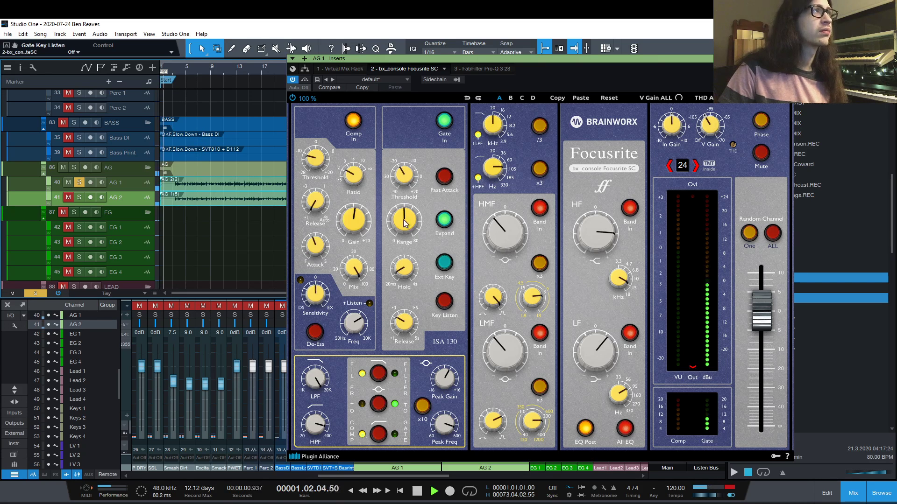
mouse_move(403, 182)
left_click_drag(403, 182, 402, 171)
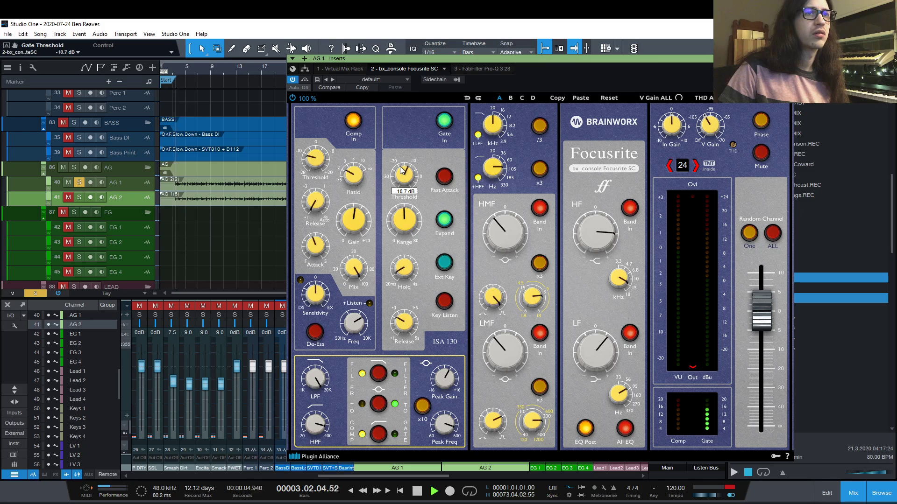
key("space")
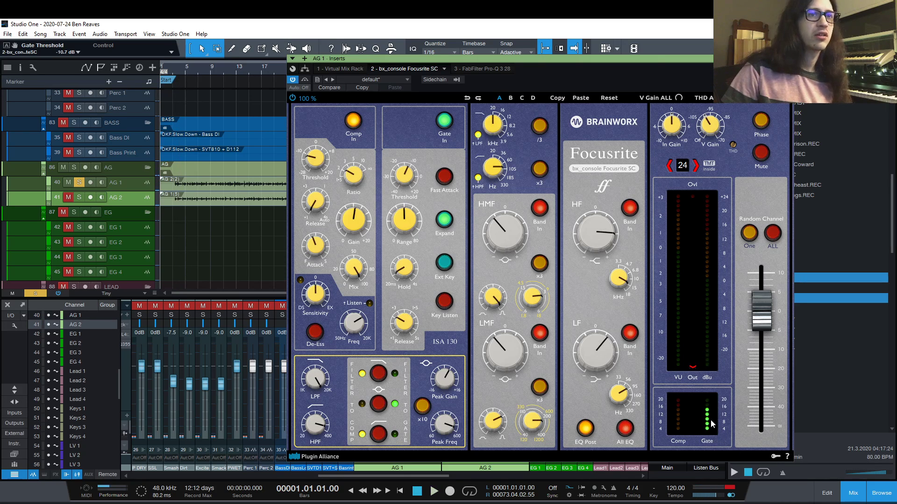
key("space")
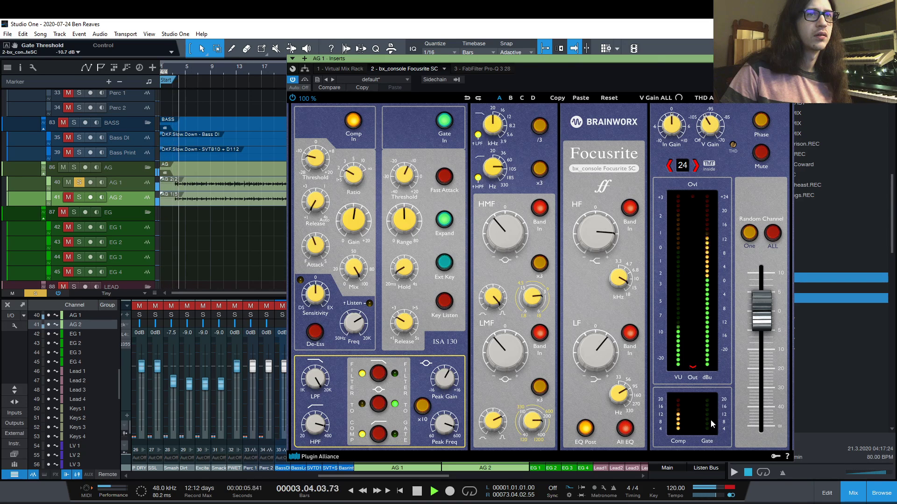
key("space")
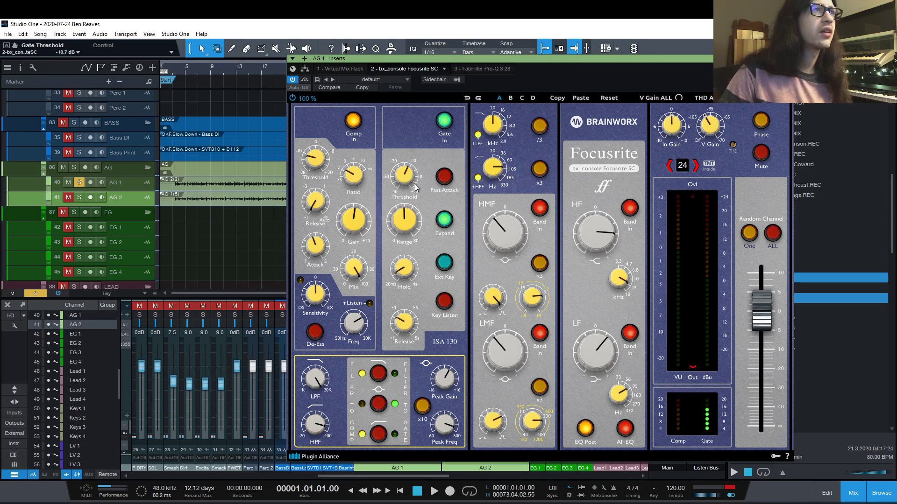
Try a 250 ms hold on the gate, then set the hold time to 20 ms.
left_click_drag(397, 268, 400, 241)
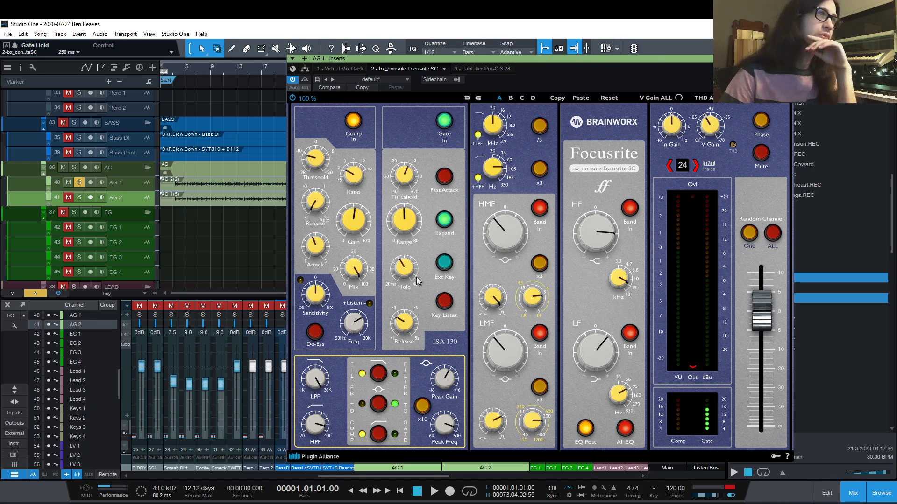
mouse_move(411, 273)
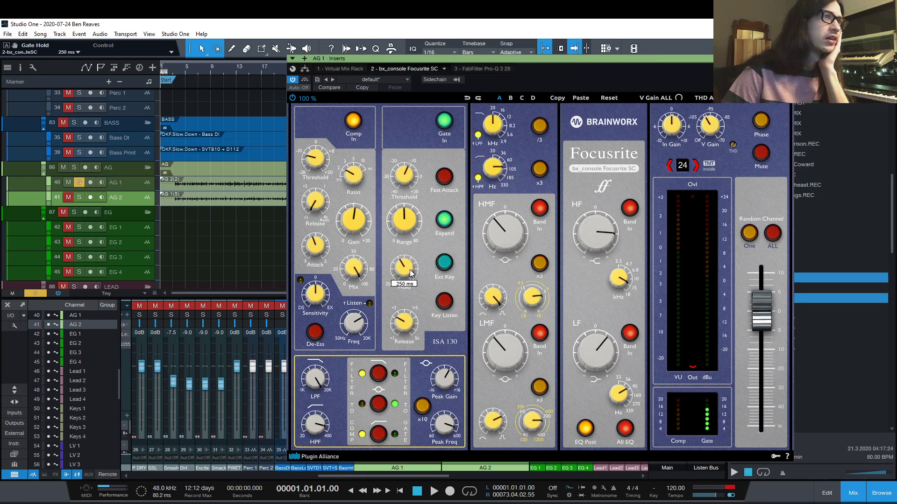
left_click_drag(411, 273, 418, 323)
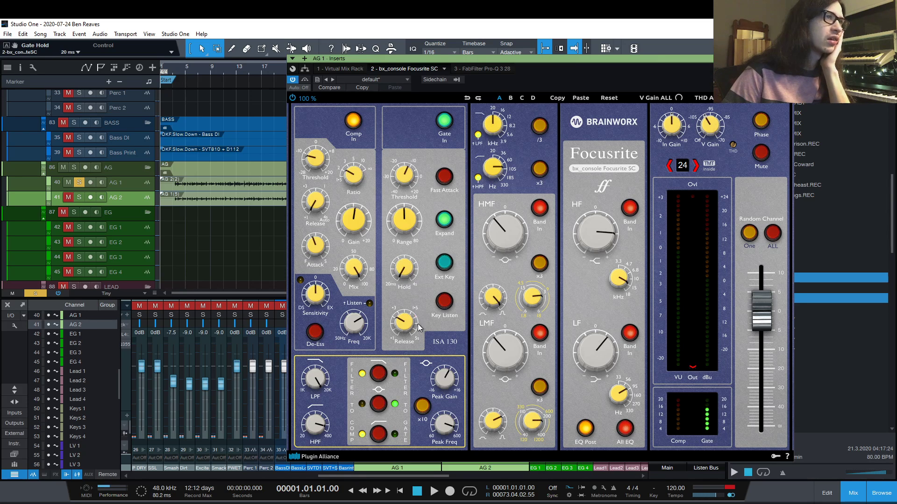
mouse_move(408, 280)
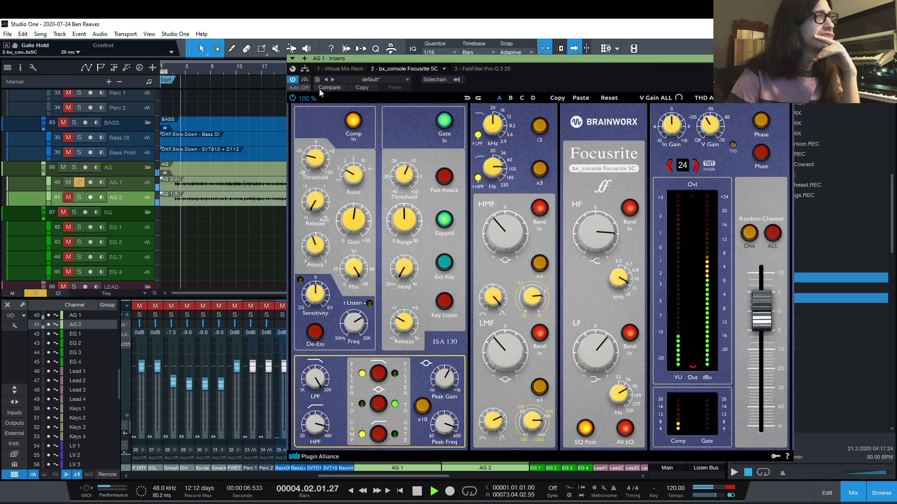
Move the channel strip window clear of the timeline and listen to the guitar from bar 22.
left_click_drag(341, 59, 415, 63)
left_click(294, 74)
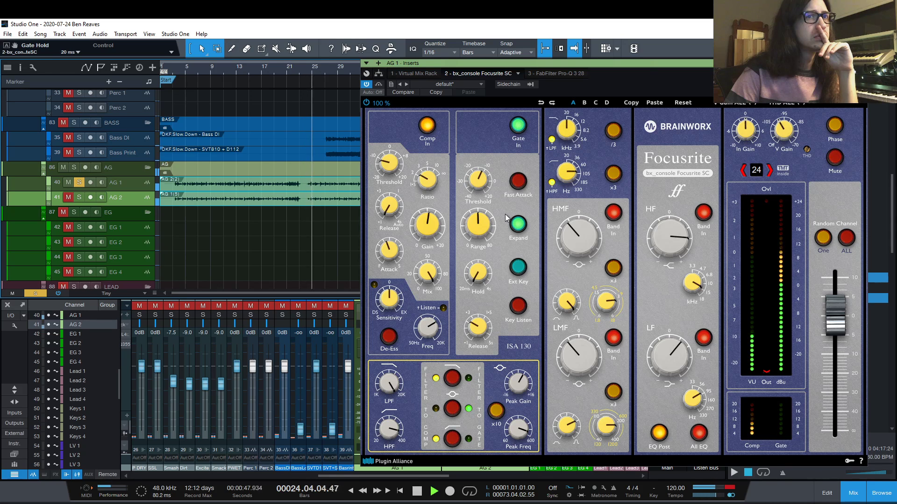
key("space")
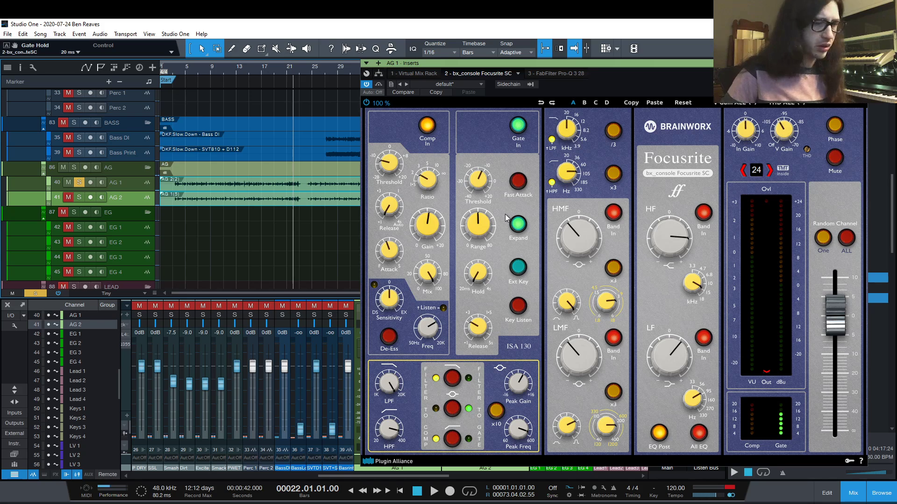
While playing the guitar from bar 22, set the gate release to 1.4 s and lengthen the compressor's release.
key("space")
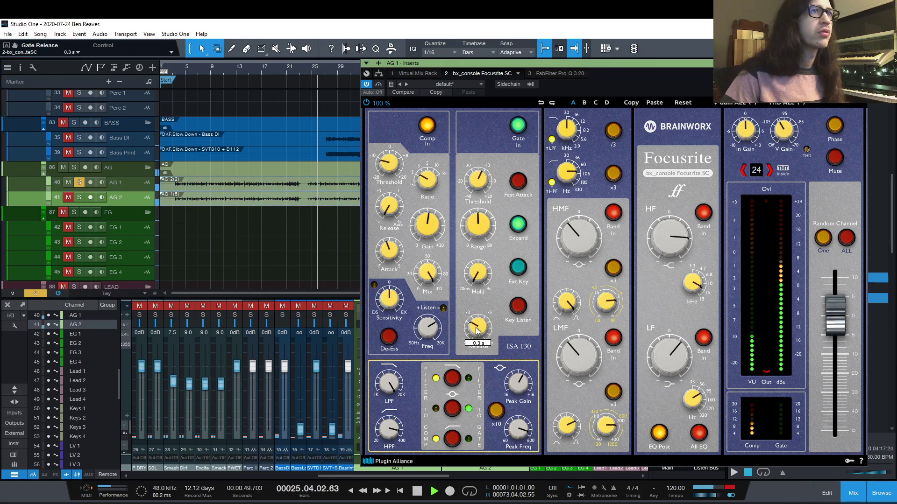
left_click_drag(477, 331, 477, 311)
key("space")
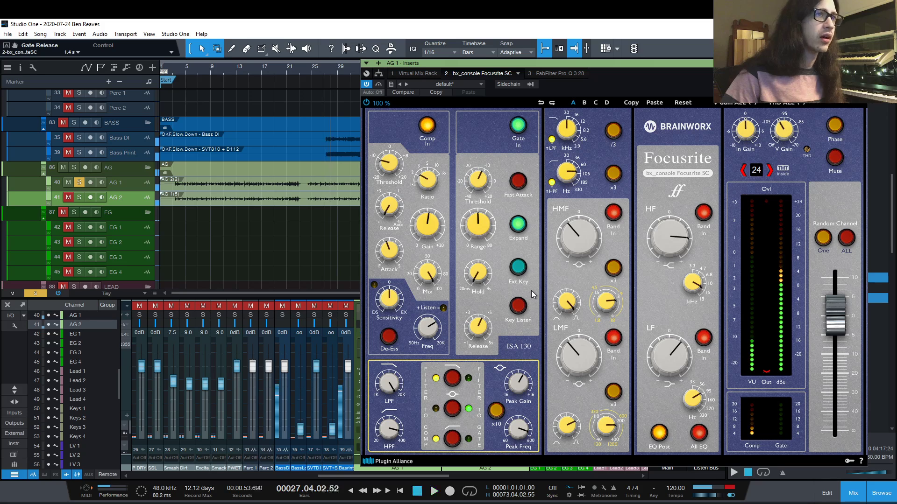
key("space")
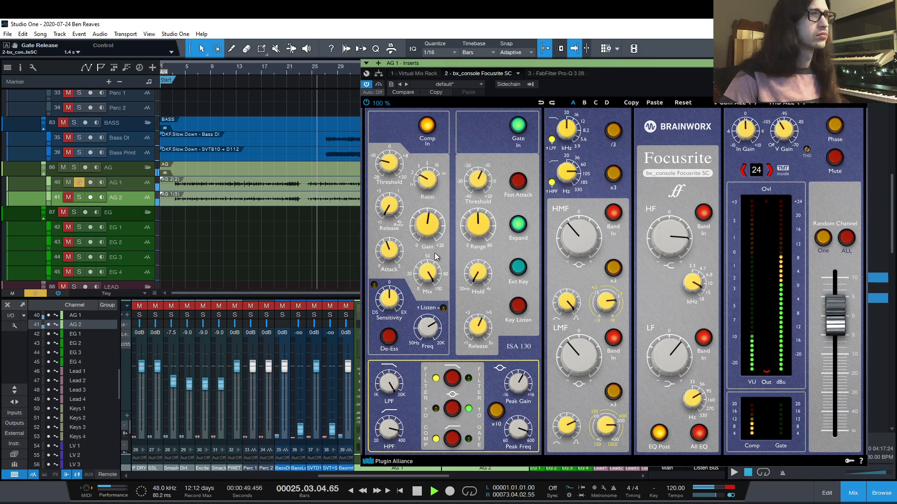
left_click_drag(395, 218, 392, 215)
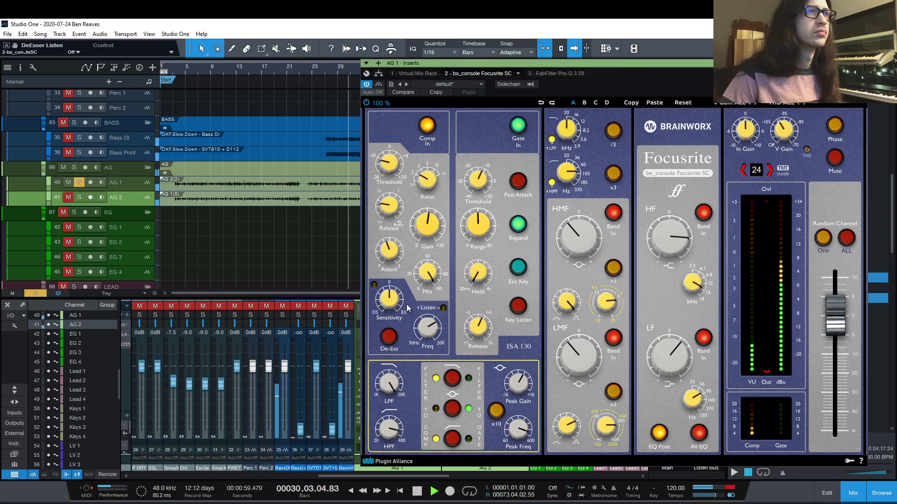
Try the de-esser and its listen mode on AG 1 during playback, and stop the song.
left_click(444, 309)
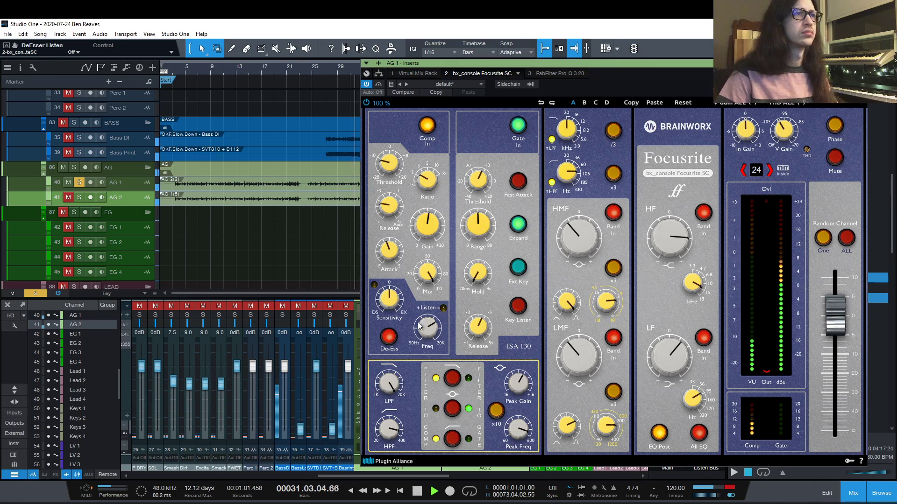
left_click(390, 335)
key("space")
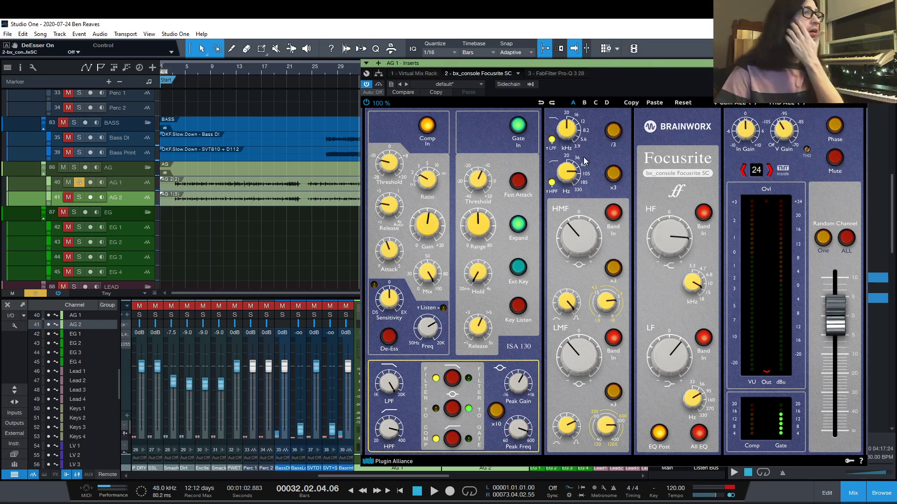
Assign the dynamics peak filter to the gate and close the AG 1 channel strip window.
left_click_drag(623, 70, 502, 72)
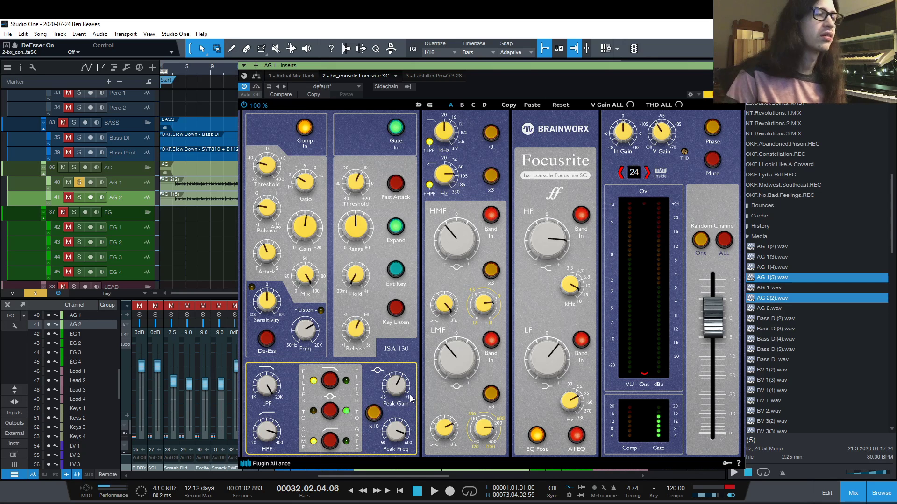
left_click(333, 416)
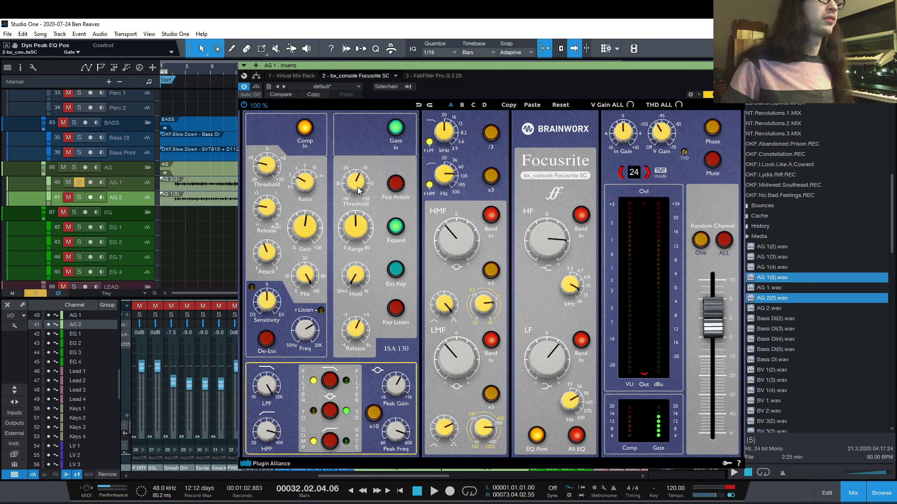
left_click(740, 66)
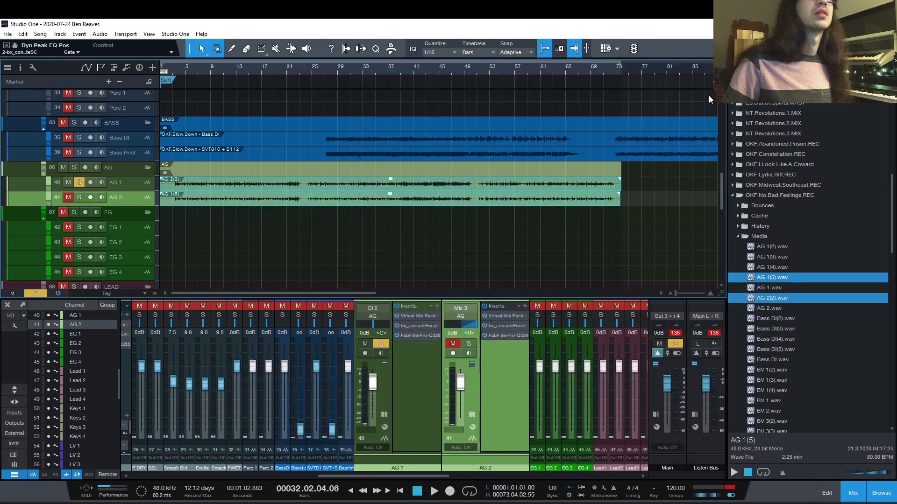
Bypass the Focusrite strip on AG 1, and solo AG 2 with its pan centred.
left_click(397, 326)
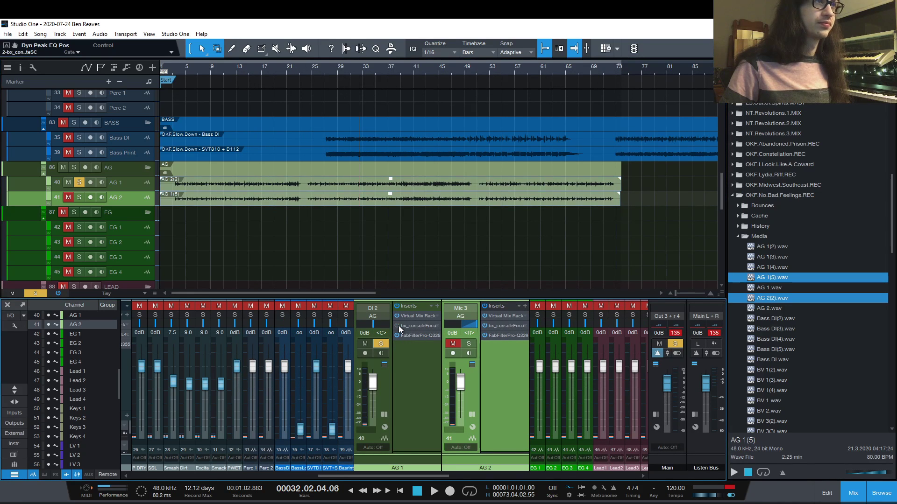
left_click(470, 343)
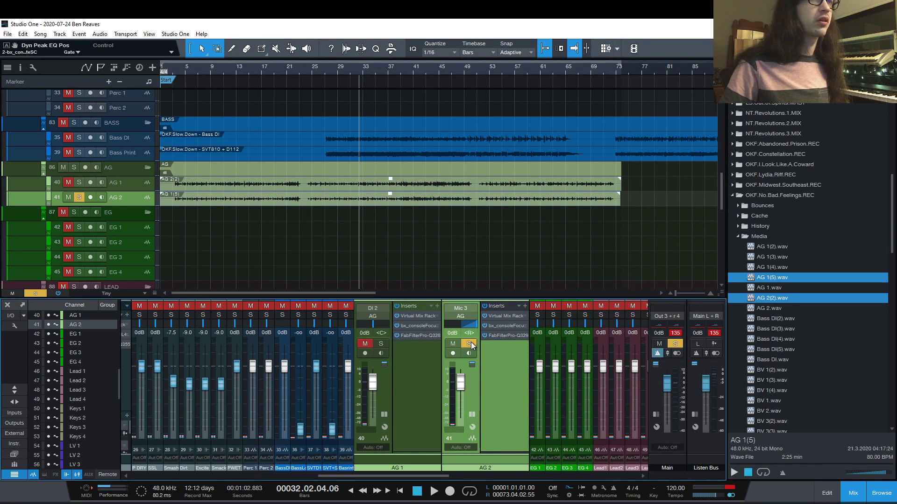
left_click(474, 326, "alt")
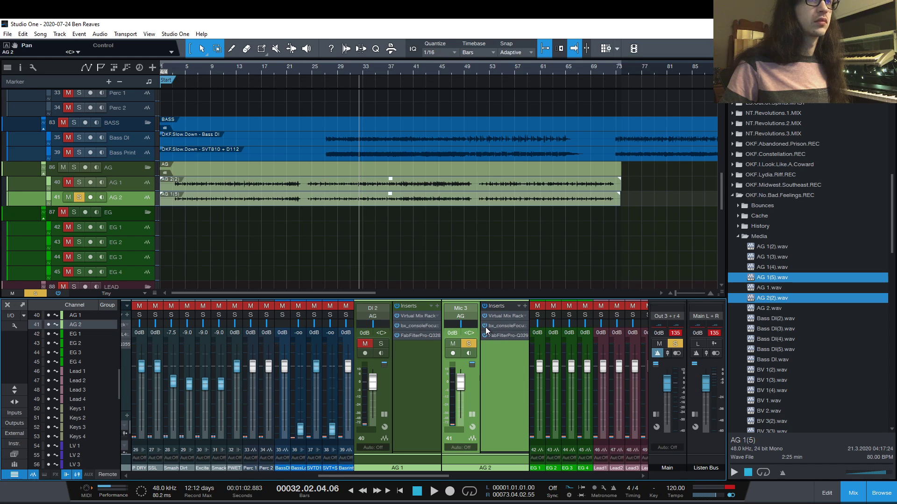
Bypass the Focusrite strip on AG 2 and insert bx_console SSL 4000 E using console channel 6, with its window clear of the timeline.
left_click(519, 316)
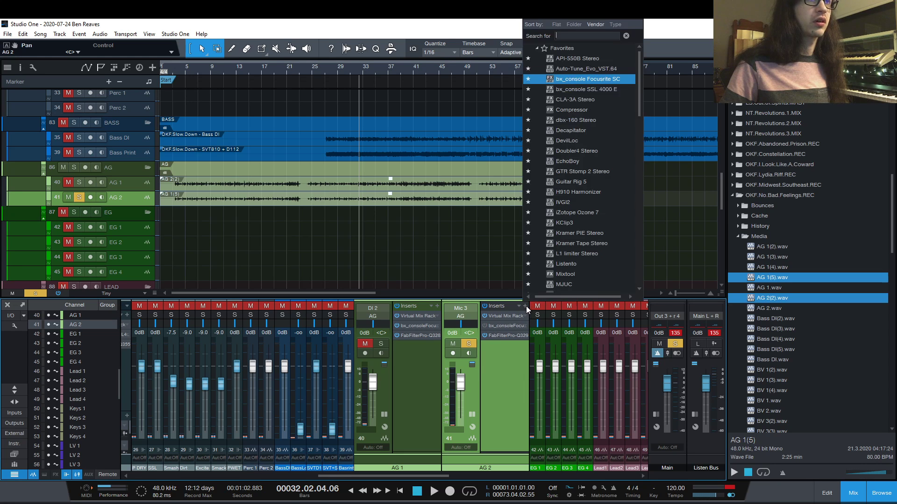
left_click(623, 90)
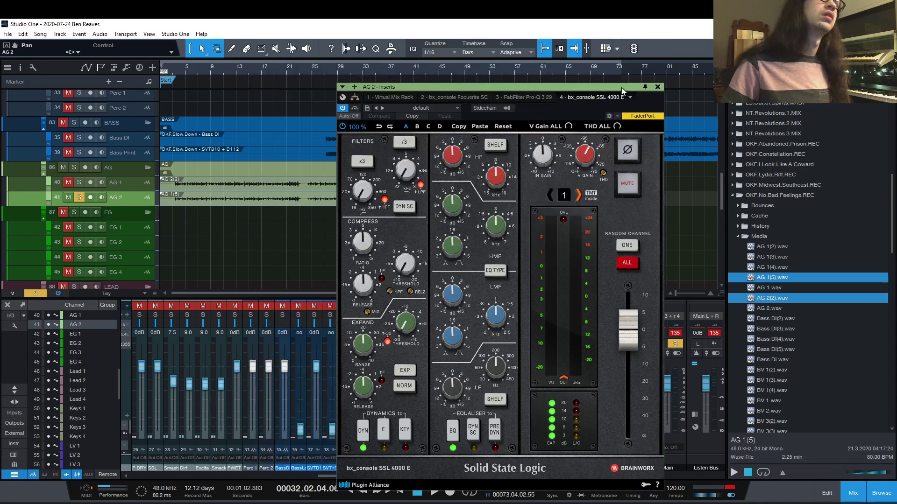
left_click(662, 254)
left_click_drag(608, 95, 744, 62)
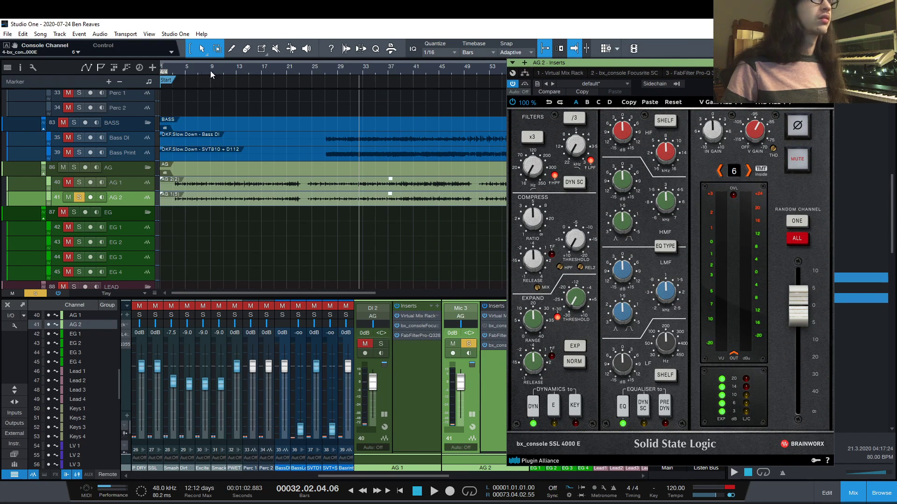
Play the song from near the start and set the SSL strip's high-pass filter to 200 Hz.
left_click(173, 71)
key("space")
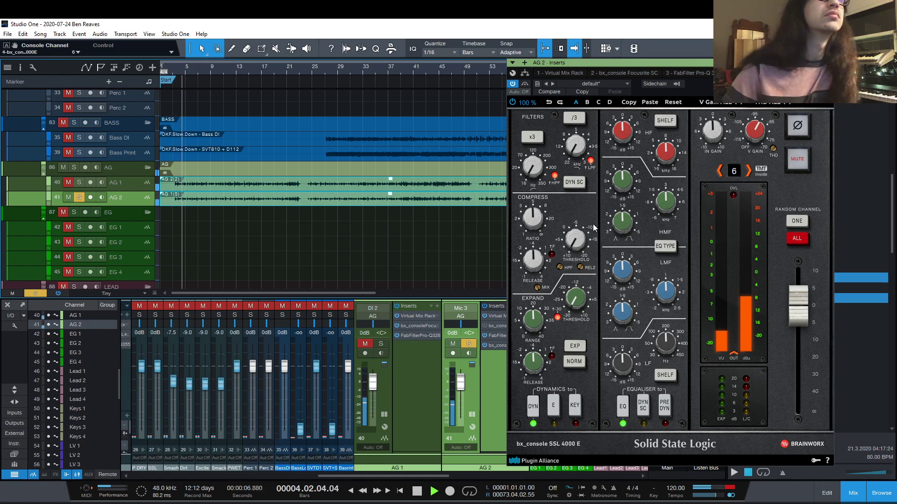
mouse_move(539, 170)
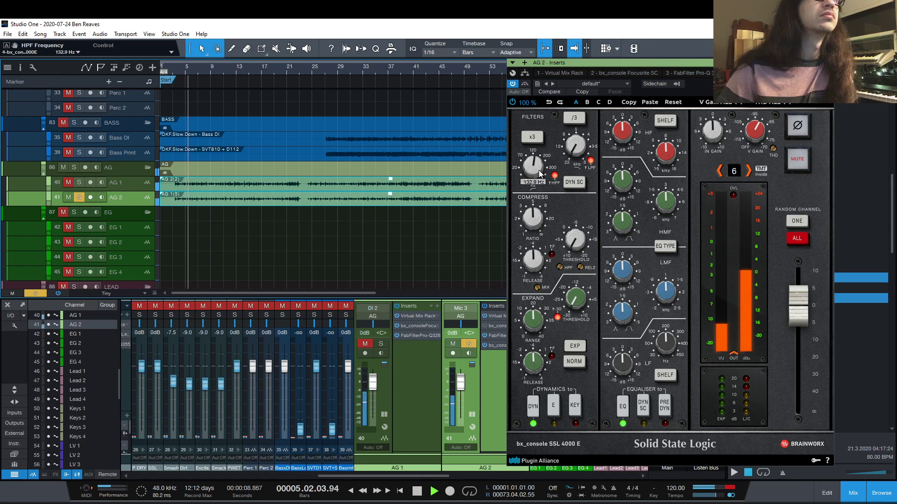
scroll(539, 170, "up", 3)
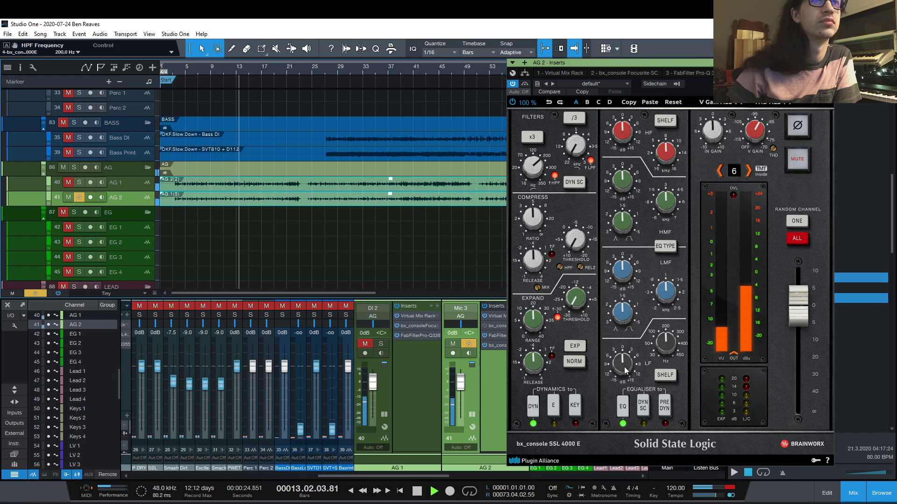
Switch the LF band to bell and shape it to a +3.2 dB boost at about 141 Hz.
scroll(624, 366, "up", 5)
left_click(665, 374)
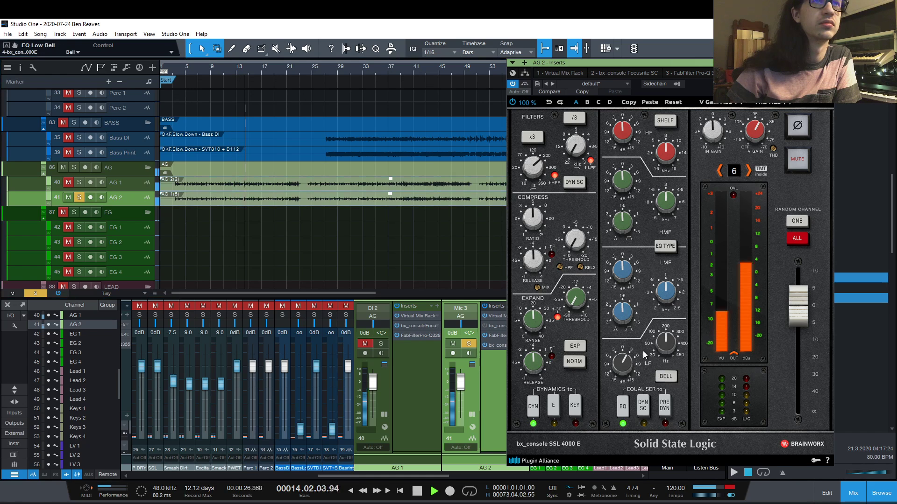
scroll(624, 362, "down", 1)
left_click_drag(672, 346, 674, 357)
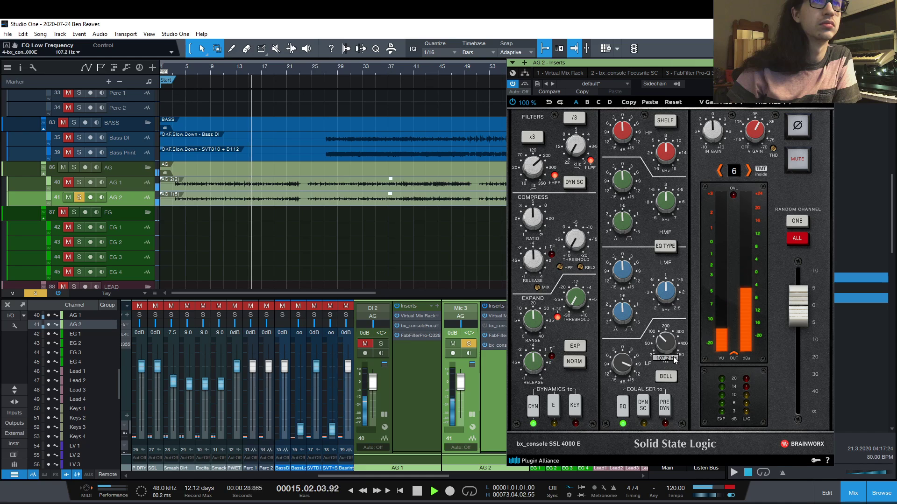
scroll(626, 364, "down", 1)
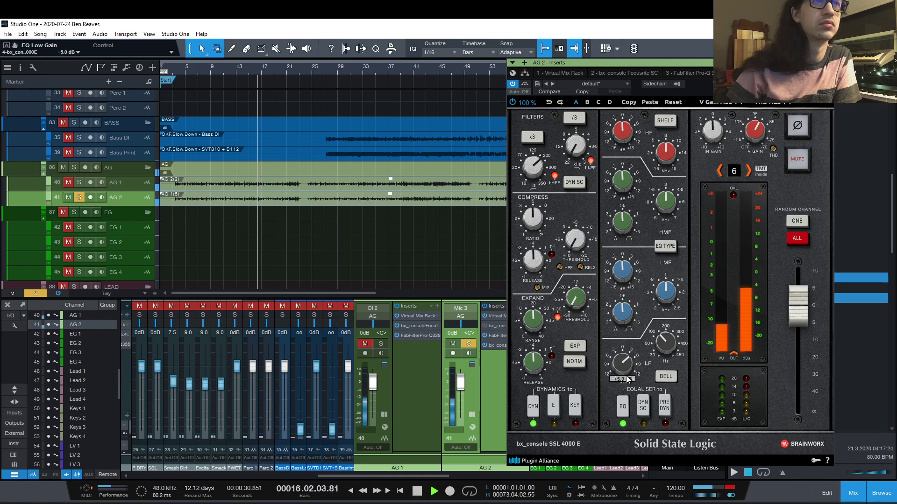
scroll(669, 340, "up", 3)
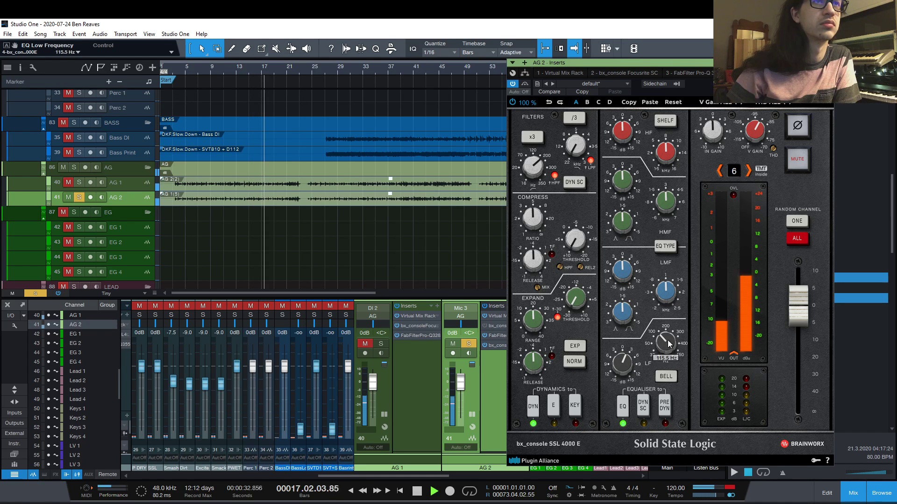
scroll(669, 340, "down", 1)
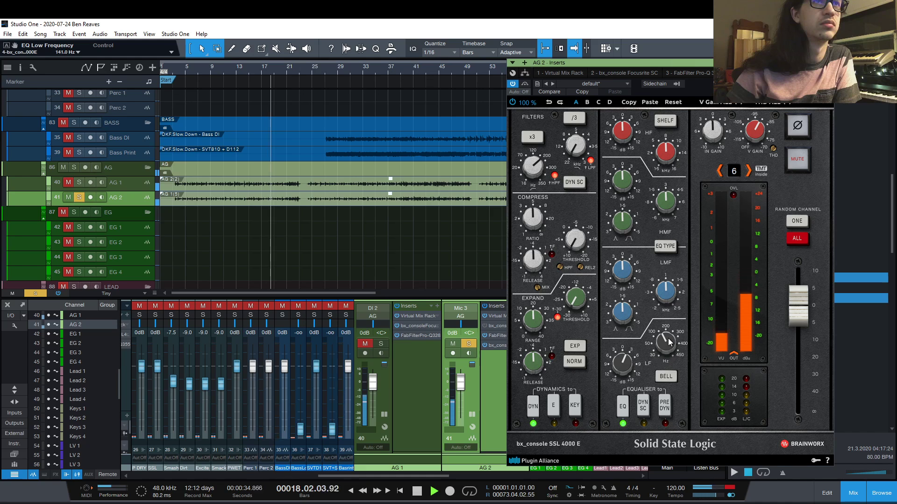
scroll(632, 370, "down", 2)
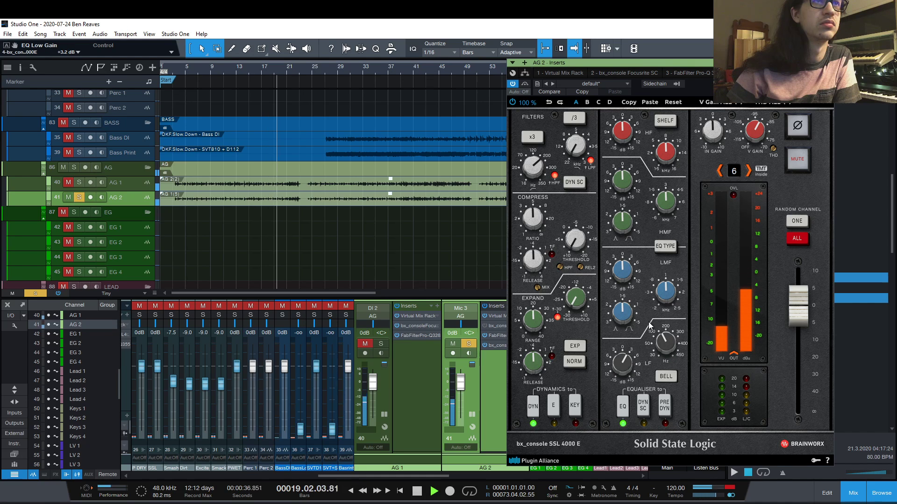
Sweep the LMF band with a boost, then cut it by 3.2 dB at 265 Hz and adjust its Q.
scroll(626, 269, "up", 3)
scroll(665, 290, "down", 8)
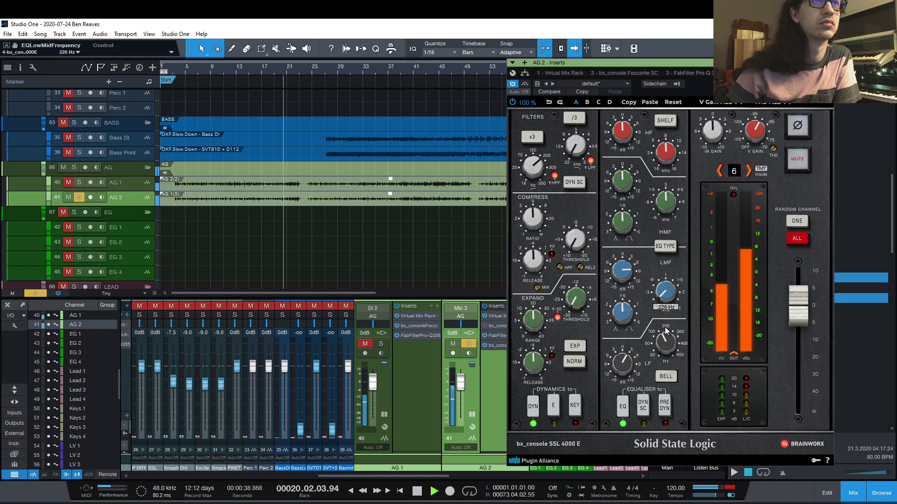
scroll(629, 314, "down", 2)
scroll(623, 271, "down", 4)
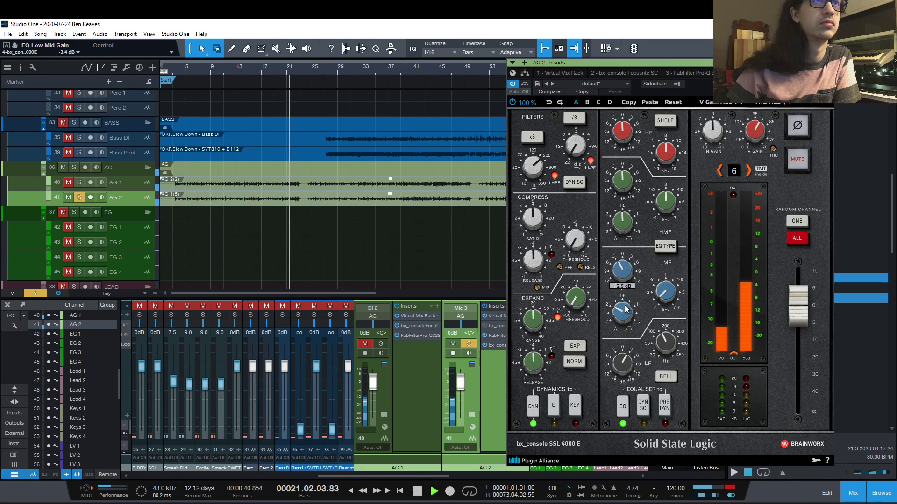
scroll(627, 314, "up", 3)
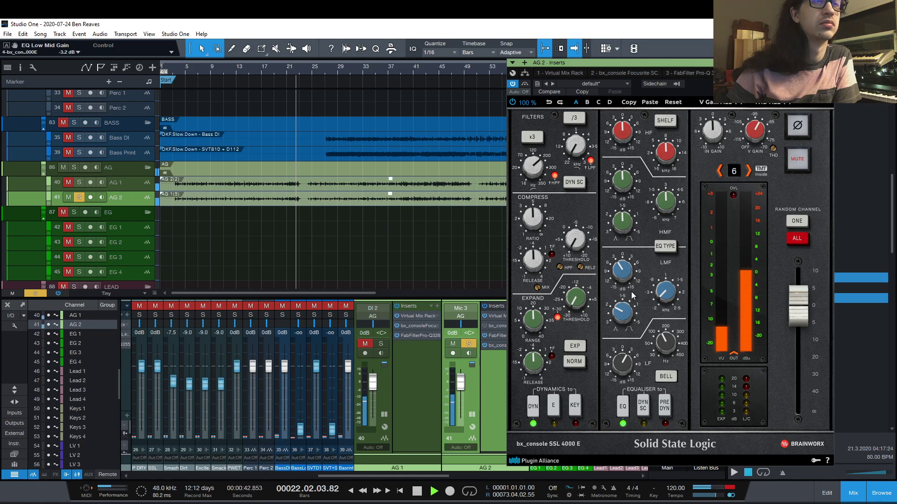
scroll(664, 292, "up", 2)
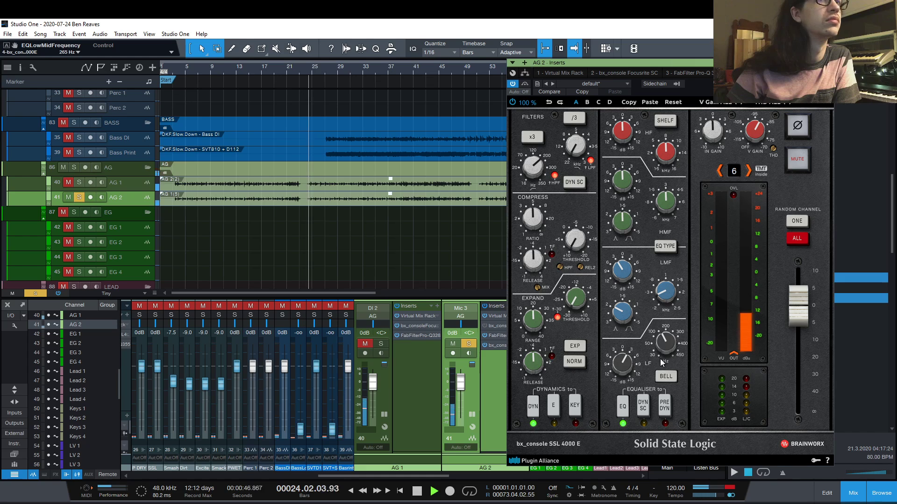
Return the LF band to shelf with more gain, and set the LMF gain to -5.2 dB.
left_click(663, 376)
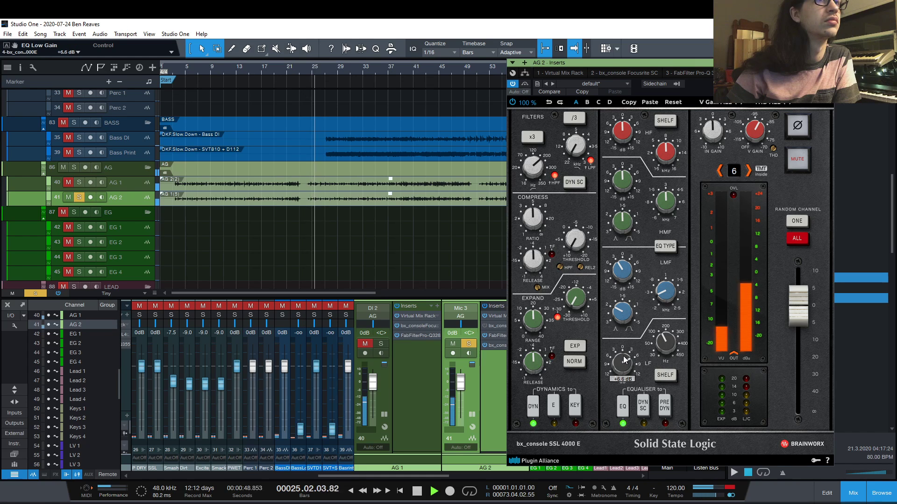
mouse_move(660, 345)
scroll(661, 345, "up", 4)
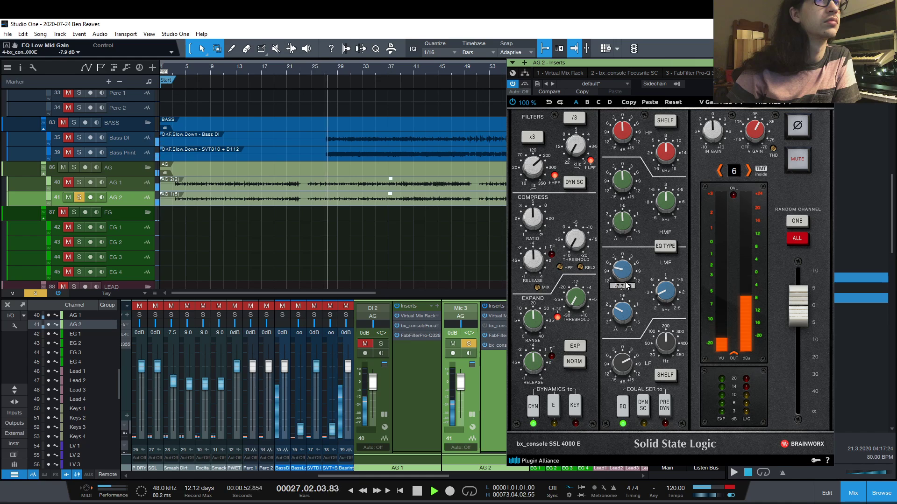
mouse_move(626, 273)
left_click_drag(627, 274, 628, 280)
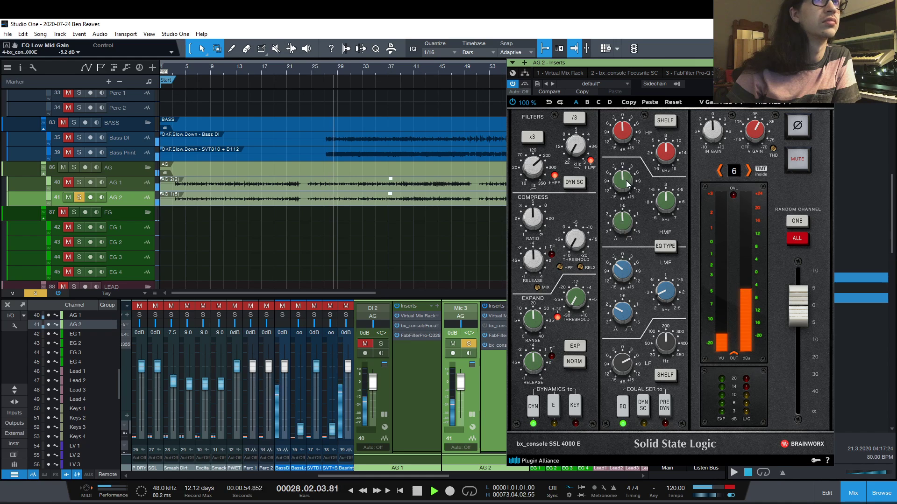
Boost the HMF band to tune its frequency, set its Q to 3.0 and turn its gain down to a cut.
left_click_drag(625, 180, 627, 162)
mouse_move(665, 199)
left_mouse_down()
mouse_move(665, 183)
mouse_move(665, 192)
left_mouse_up()
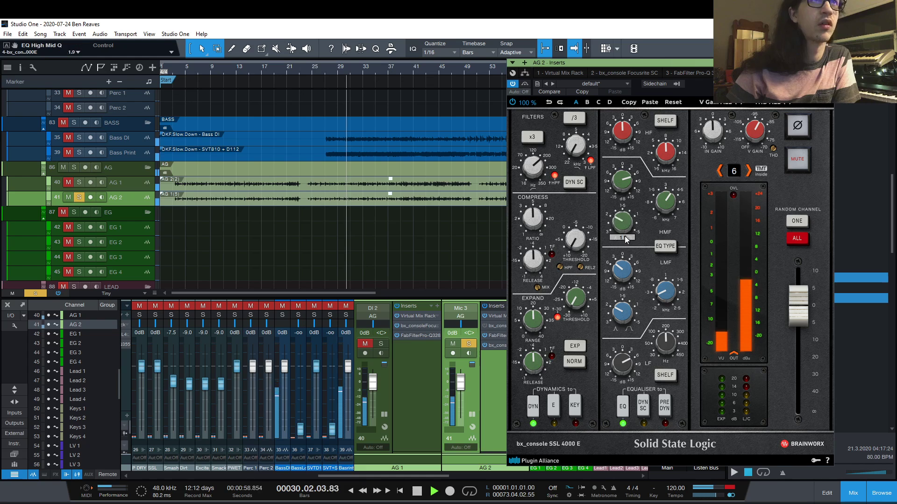
mouse_move(665, 206)
left_mouse_down()
mouse_move(666, 219)
mouse_move(666, 206)
left_mouse_up()
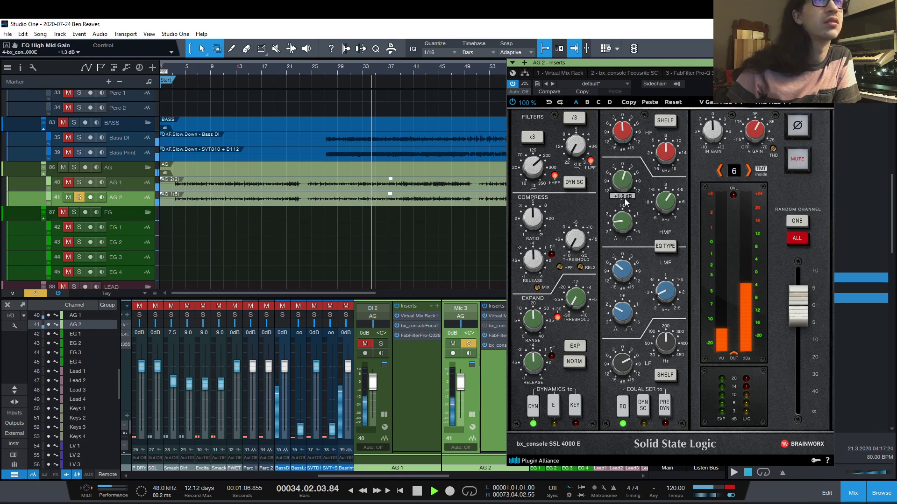
left_click_drag(627, 223, 626, 229)
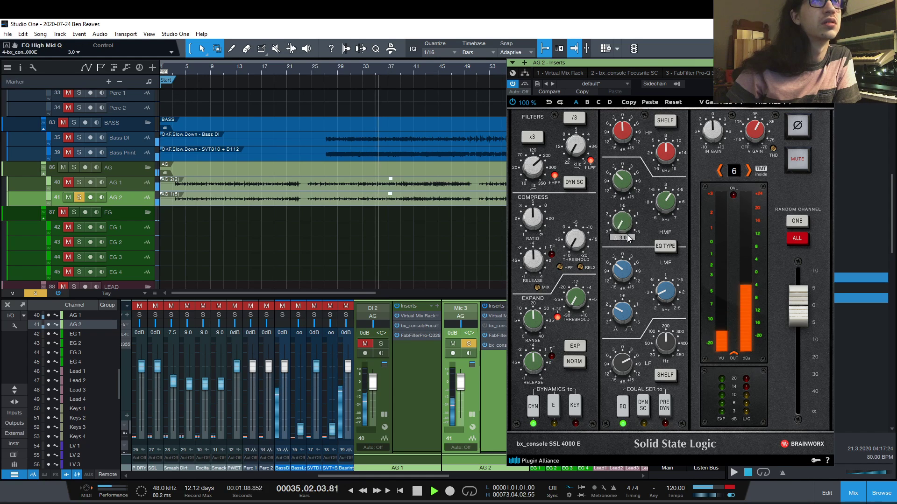
left_click_drag(620, 183, 618, 179)
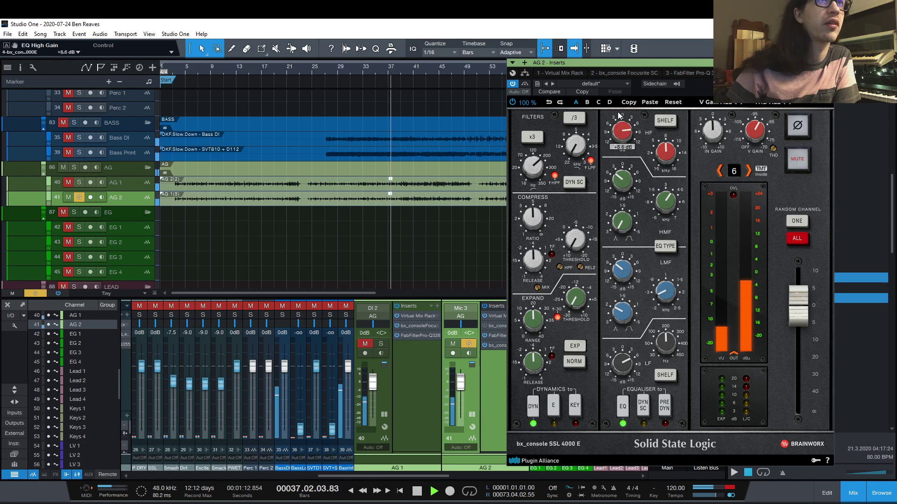
Raise the HF boost, set the HMF gain to -8.5 dB, and trim the HF gain after comparing with the EQ bypassed.
left_click_drag(667, 144, 627, 130)
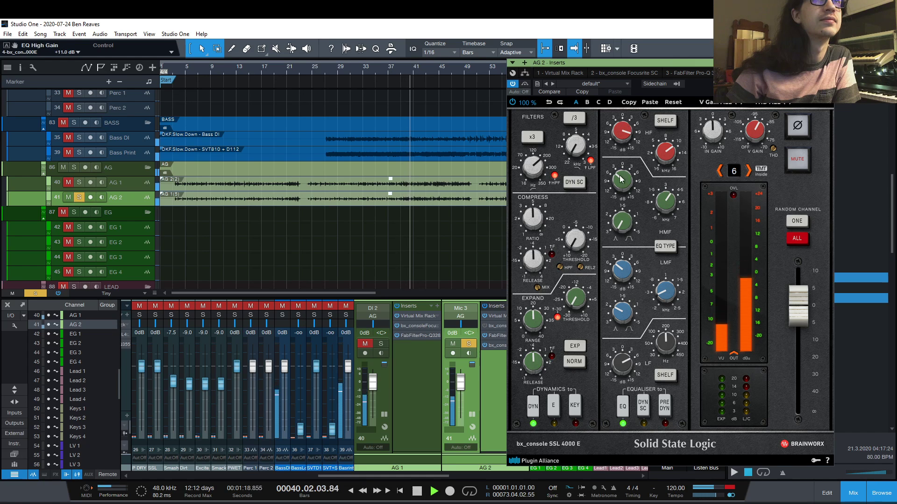
left_click_drag(623, 182, 622, 201)
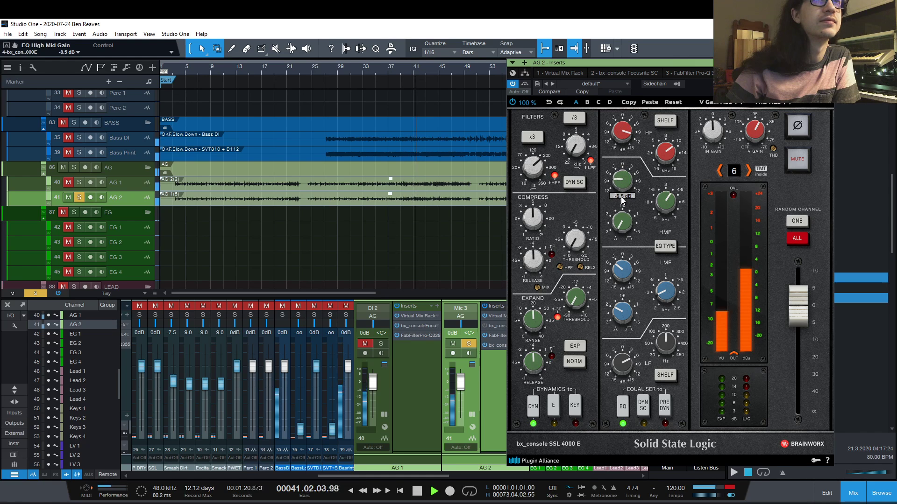
left_click(624, 407)
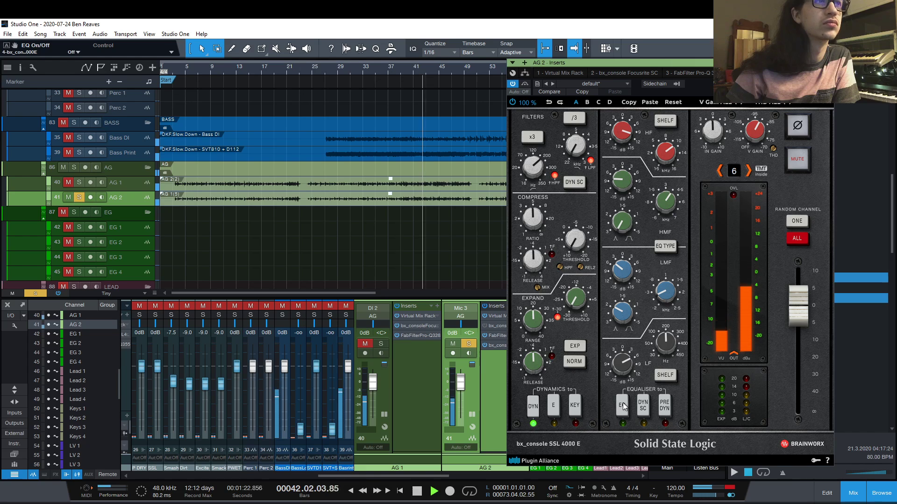
left_click(623, 406)
left_click_drag(622, 135, 621, 137)
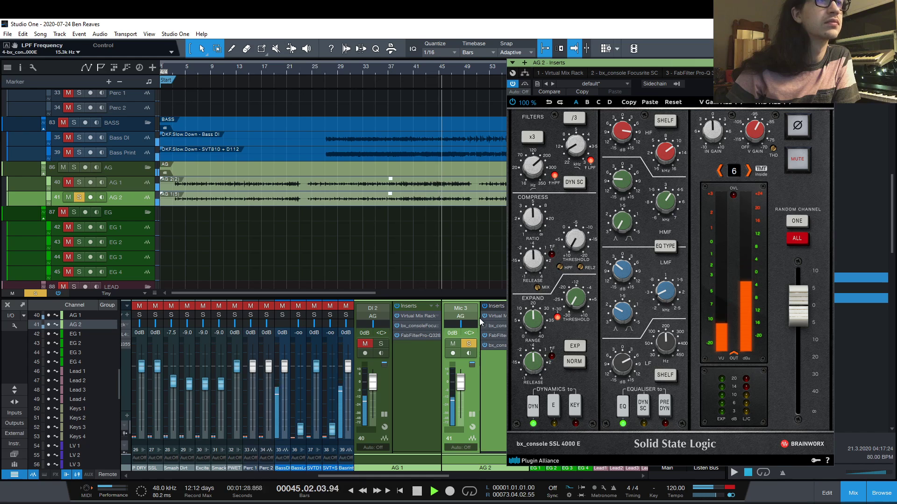
Solo AG 1 during playback for comparison, switch the solo back to AG 2 and return the playhead to the song start.
left_click(385, 341)
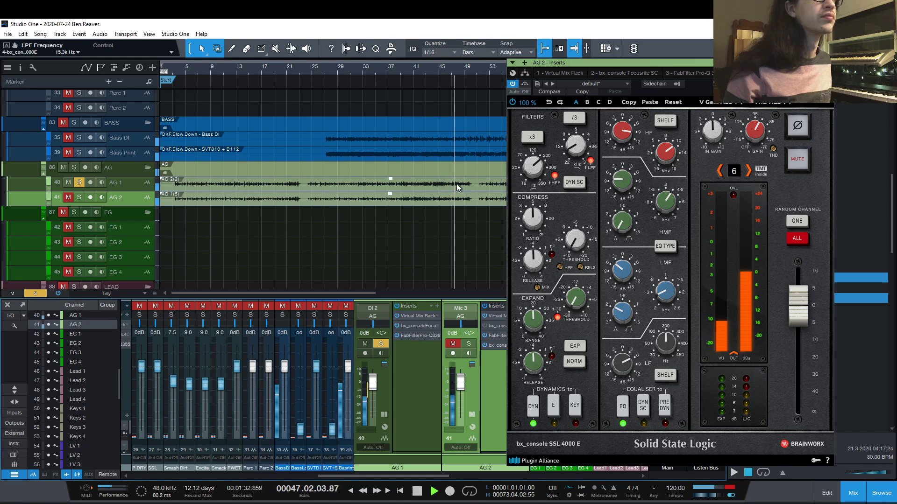
key("space")
left_click(312, 69)
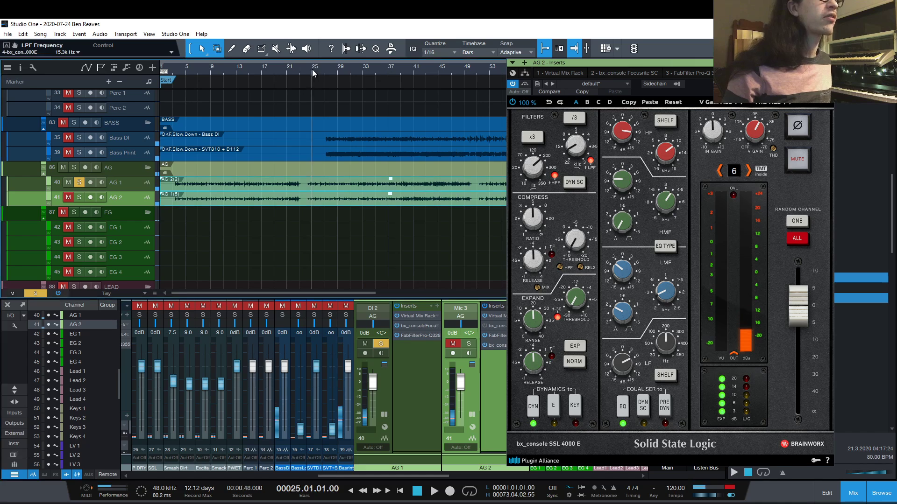
left_click(465, 343)
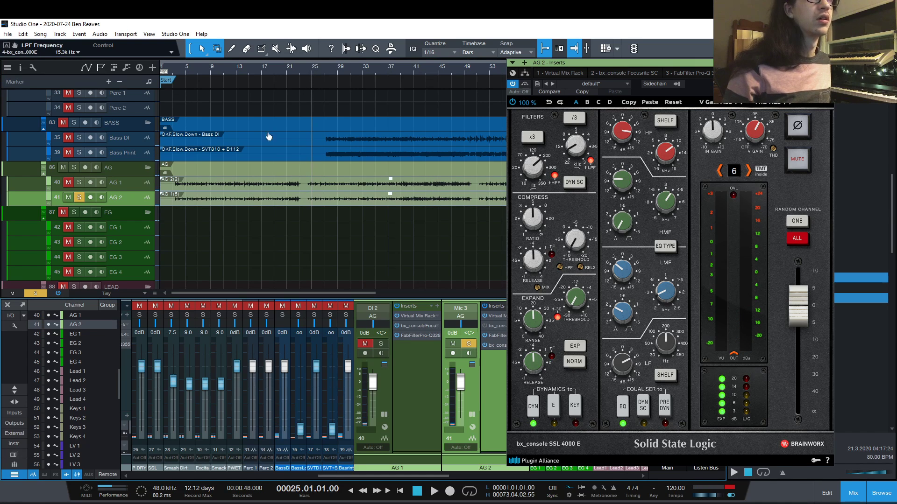
left_click(161, 68)
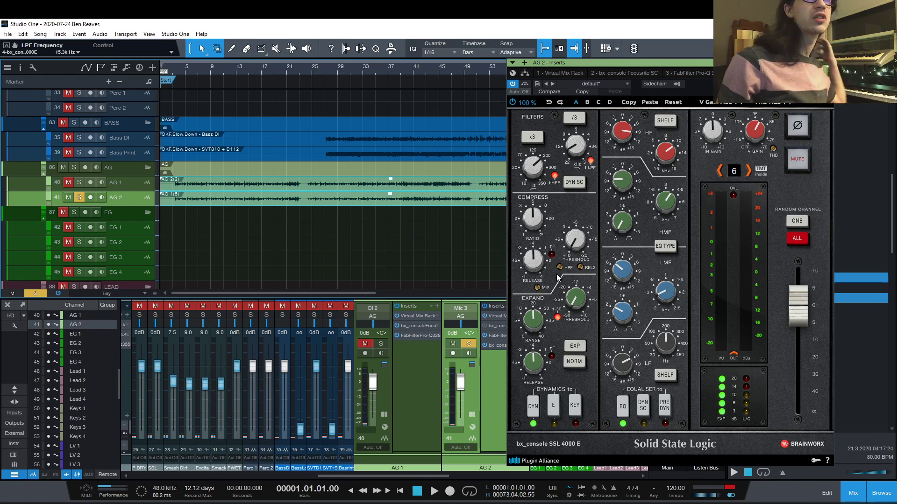
Set the expander threshold to -30.0 dB while playing AG 2 and turn off the lit switch beside the threshold knob.
key("space")
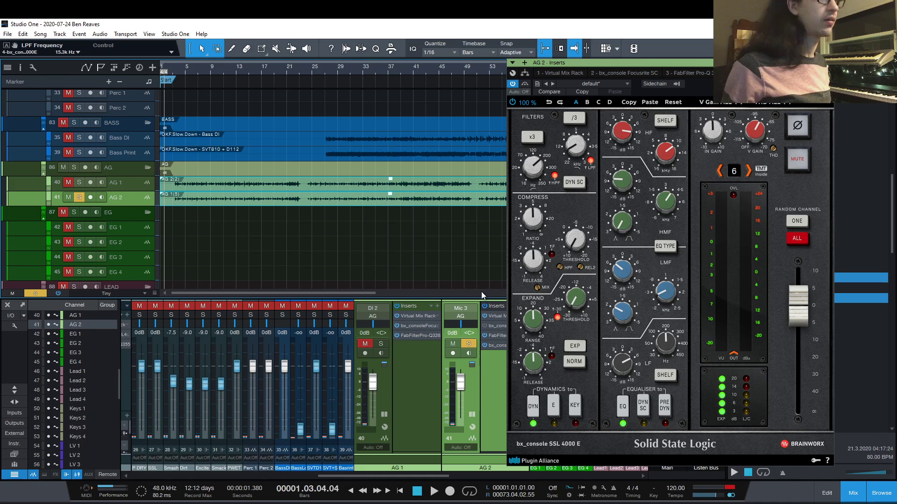
key("space")
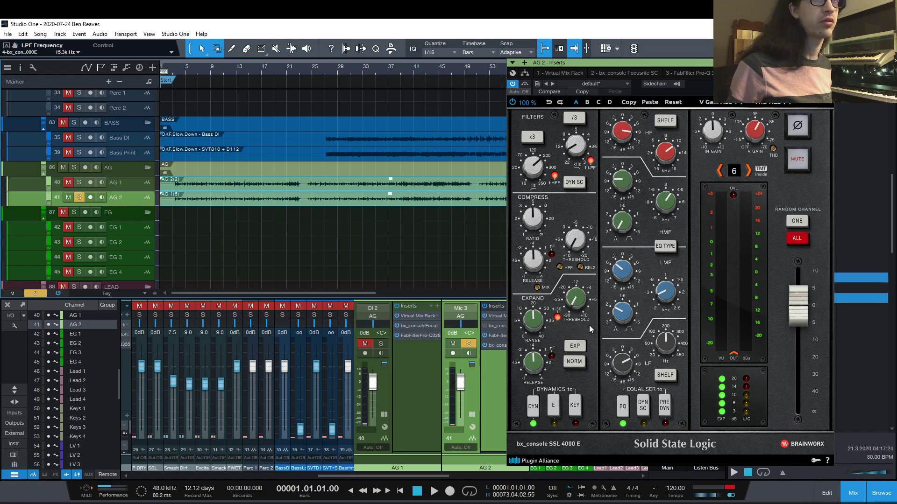
key("space")
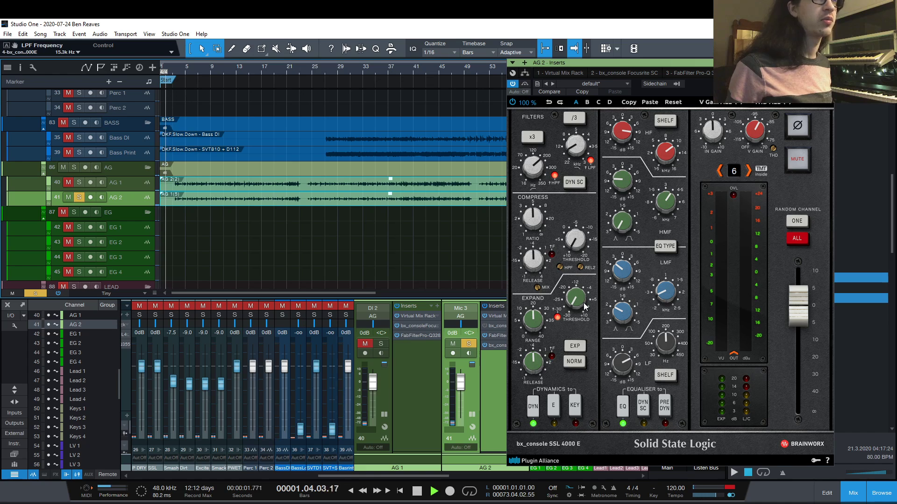
left_click_drag(584, 305, 573, 348)
key("space")
left_click(559, 318)
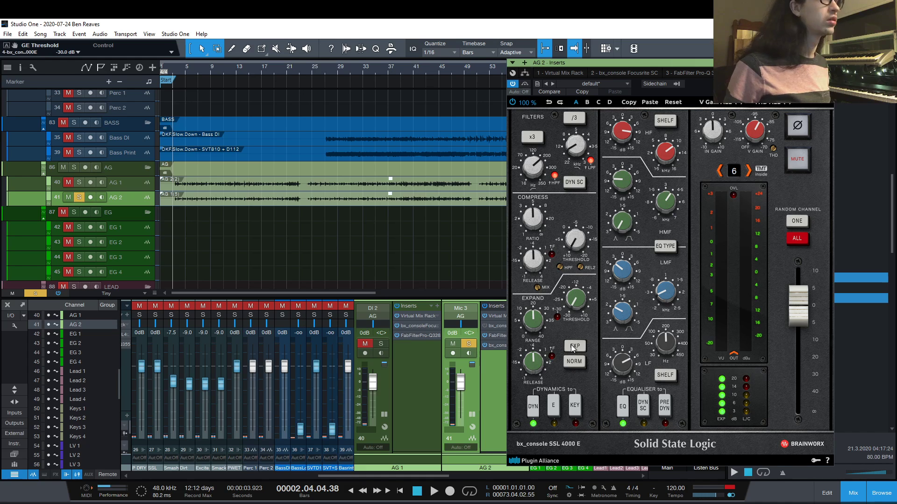
Set the expander release to 1.46 s during playback and return the playhead to the song start.
key("space")
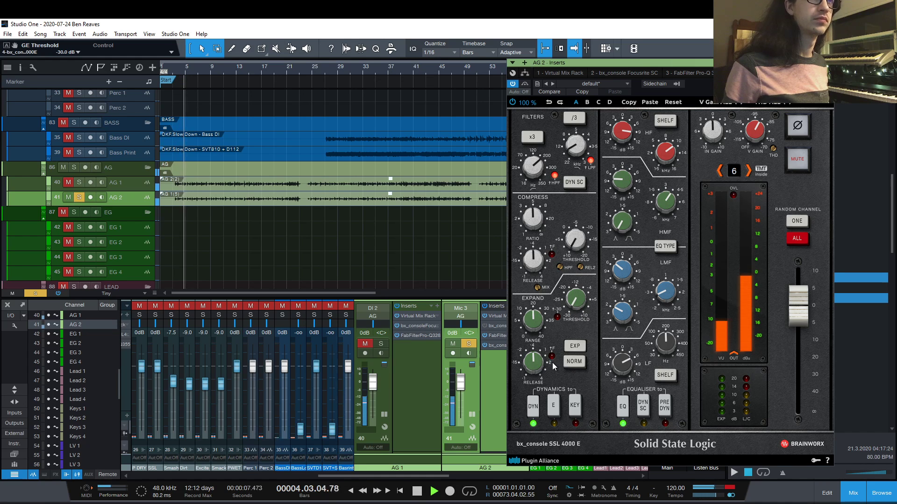
left_click_drag(536, 361, 541, 347)
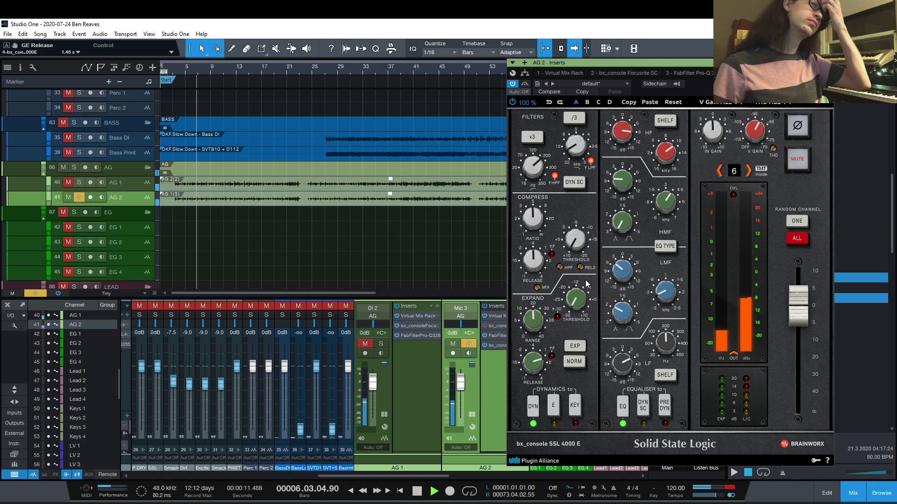
key("space")
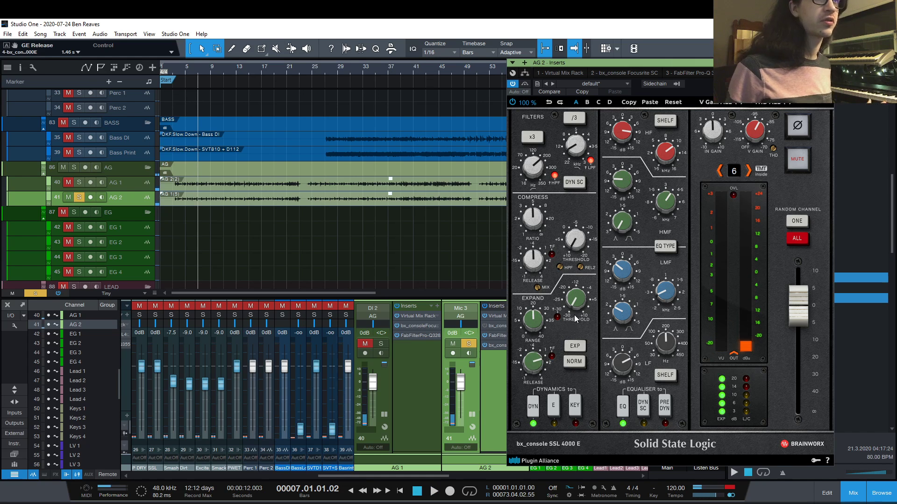
key("Home")
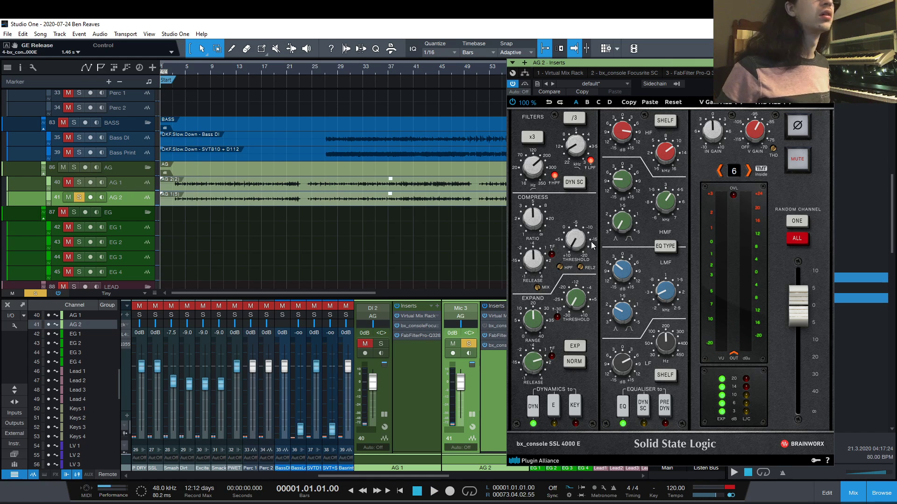
Set the compressor ratio to 2.0:1 while playing AG 2 from the start.
key("space")
mouse_move(542, 240)
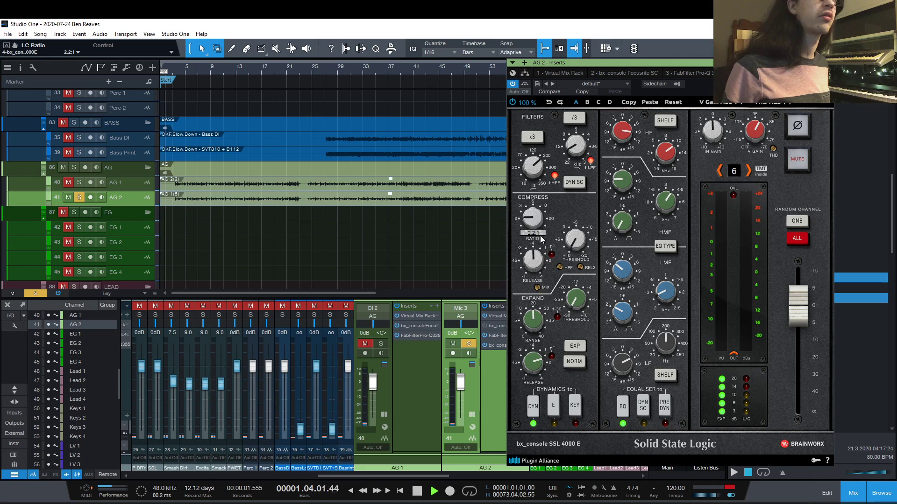
scroll(542, 239, "down", 3)
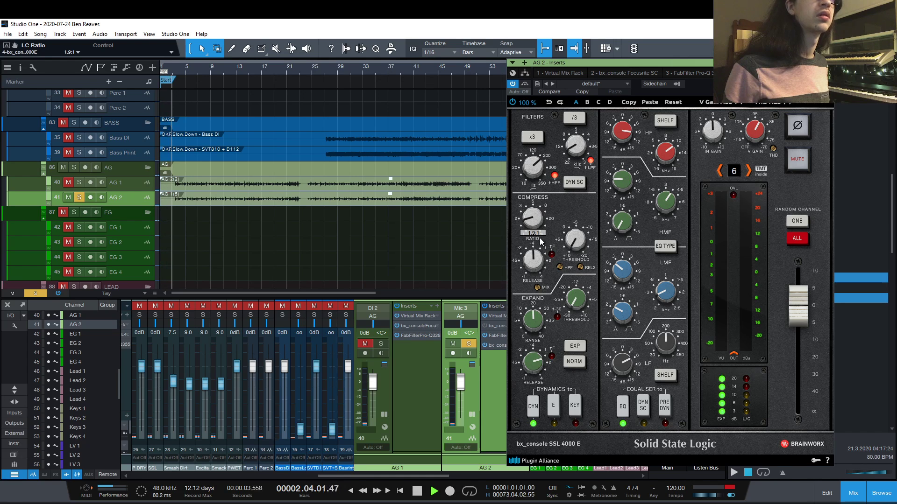
scroll(541, 241, "up", 1)
key("space")
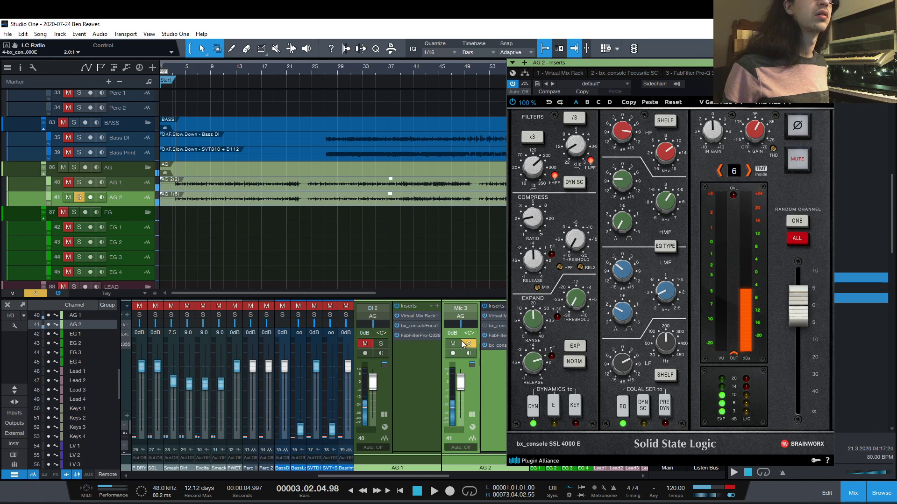
Move bx_console SSL 4000 E above FabFilter Pro-Q 3 in the AG 2 inserts and reopen its editor.
key("Escape")
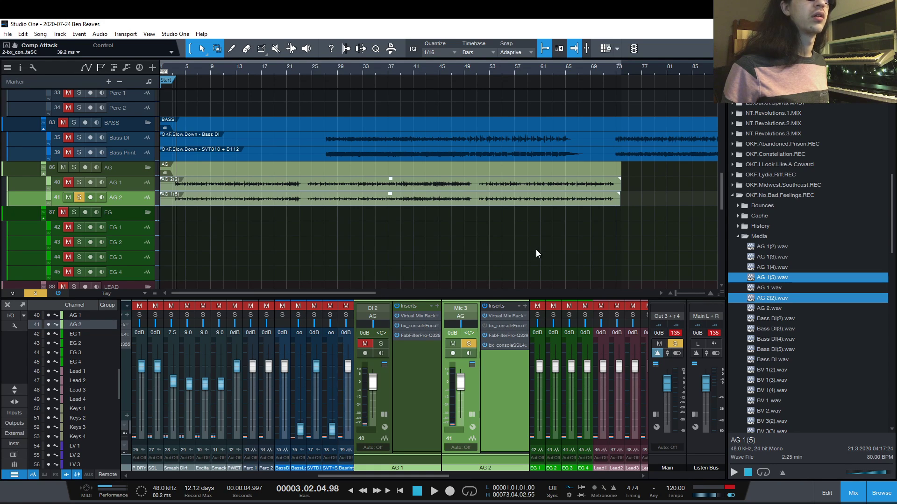
left_click_drag(496, 335, 496, 346)
double_click(496, 334)
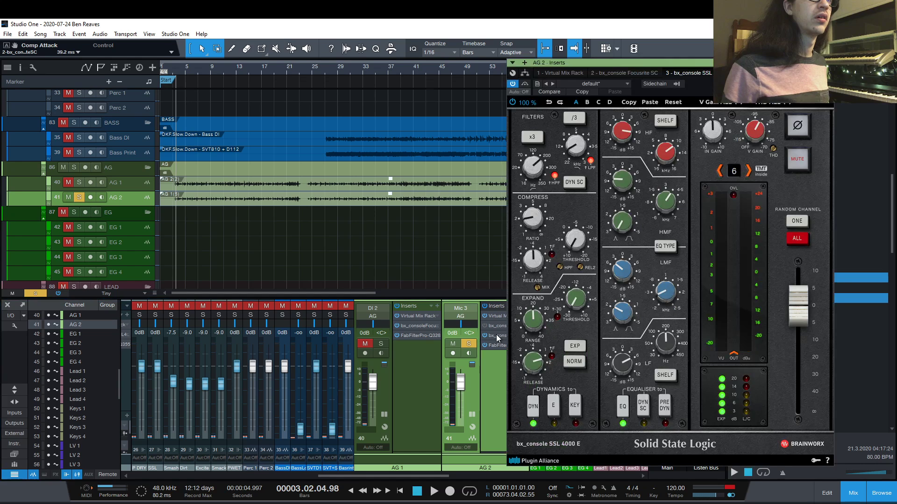
Switch the compressor's fast attack on and back off, and set the compressor release to 0.10 s.
left_click(552, 255)
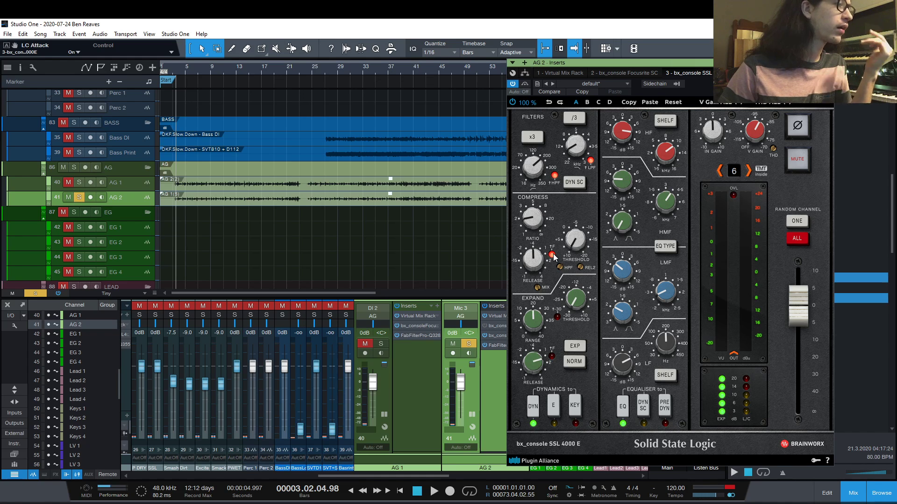
left_click(553, 254)
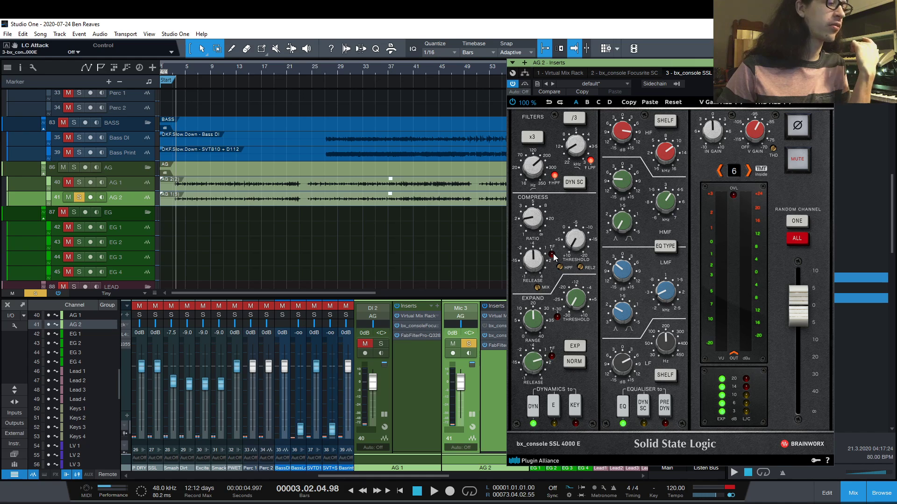
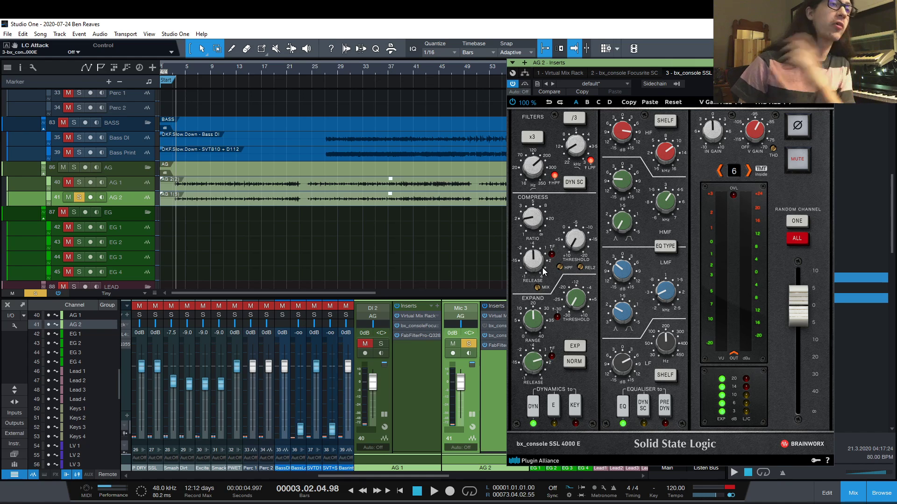
mouse_move(542, 263)
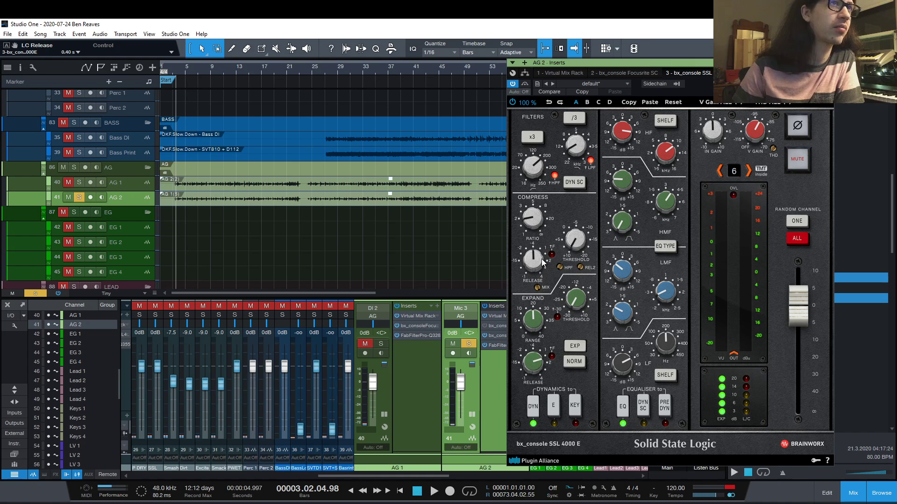
key("Home")
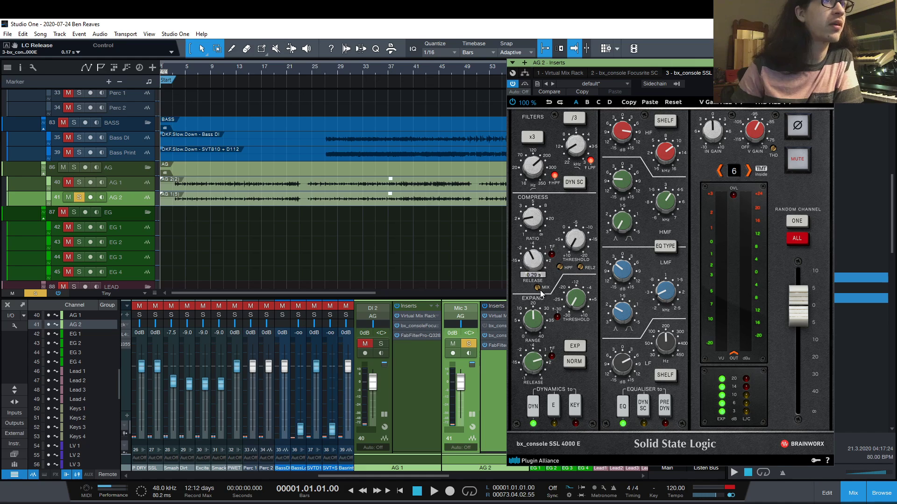
left_click_drag(540, 290, 540, 321)
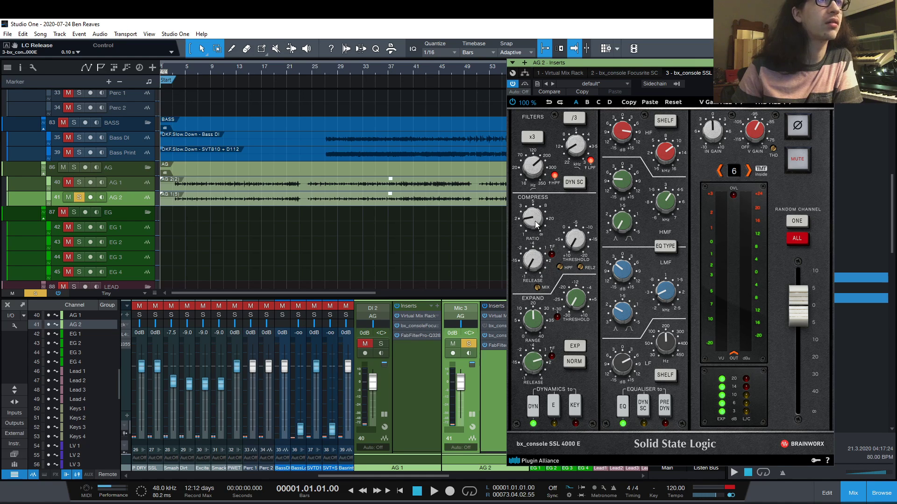
Lower the compressor threshold to -20.0 dB while playing AG 2 from the start.
key("space")
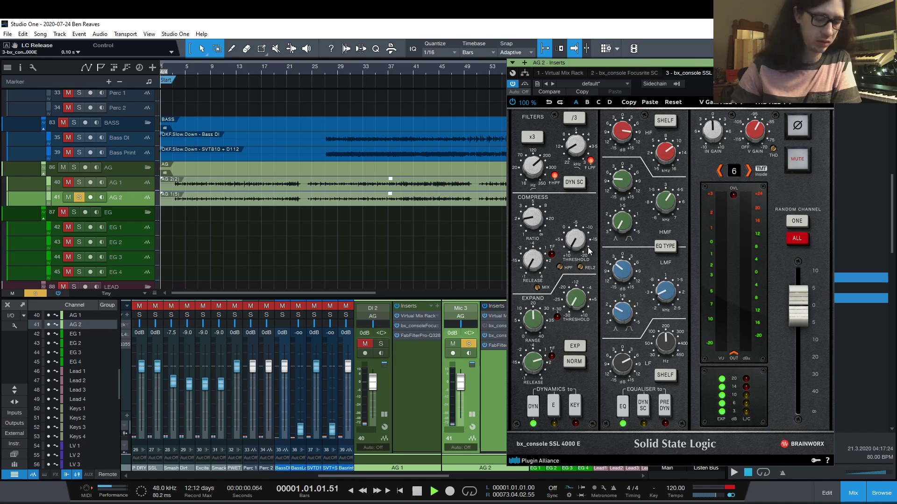
left_click_drag(579, 243, 585, 169)
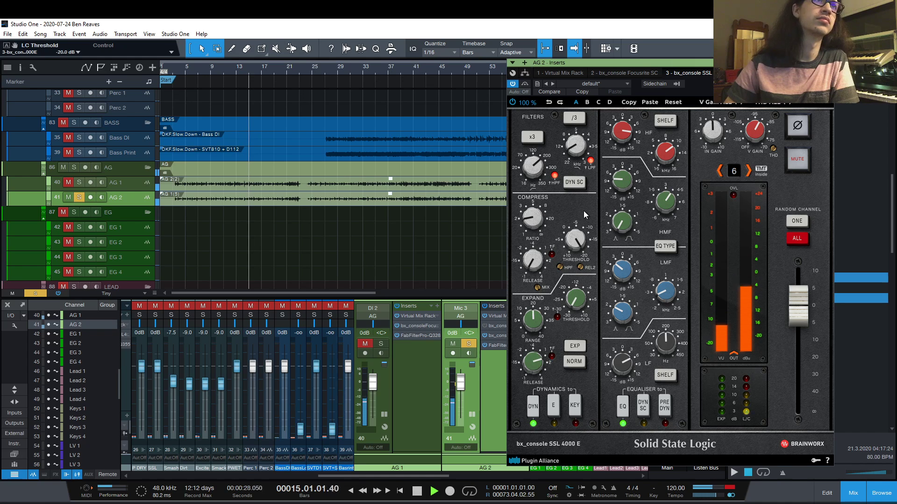
key("space")
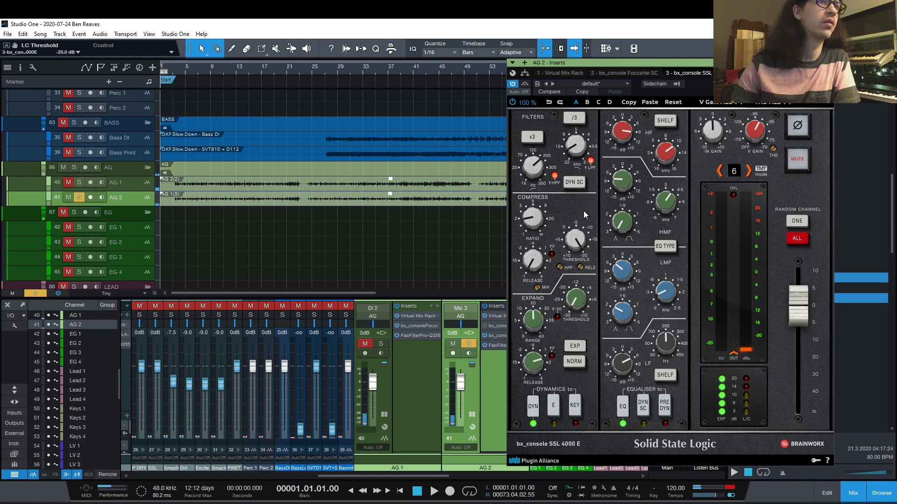
Place the playhead at bar 3, and set the channel strip's input gain to 6.0 dB and output gain to -6.0 dB.
left_click(174, 72)
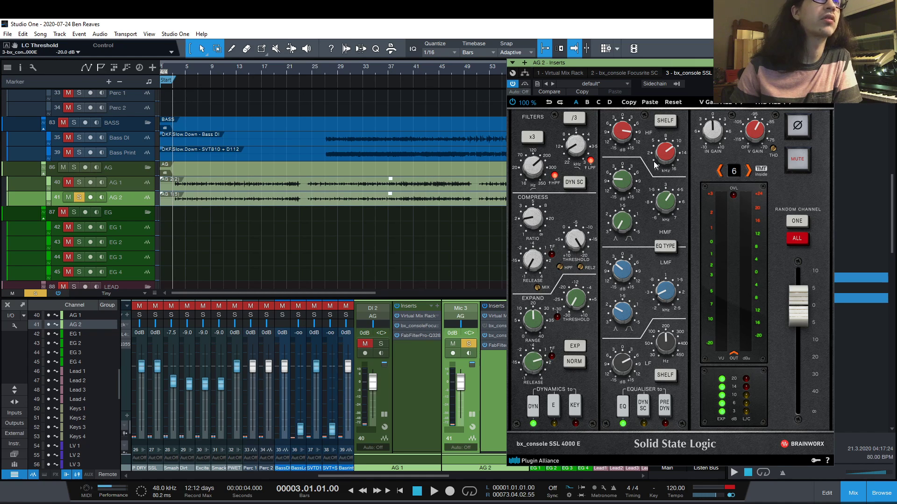
left_click_drag(710, 136, 714, 130)
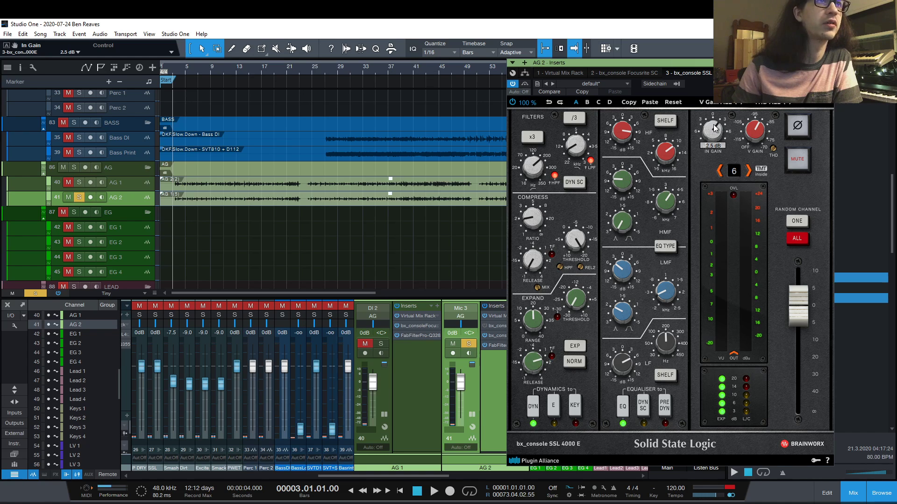
left_click_drag(714, 129, 715, 116)
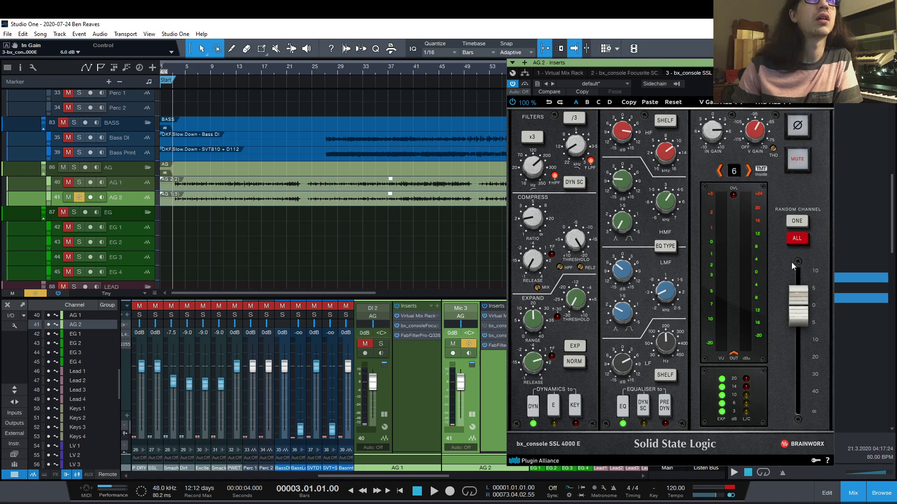
left_click_drag(794, 301, 796, 326)
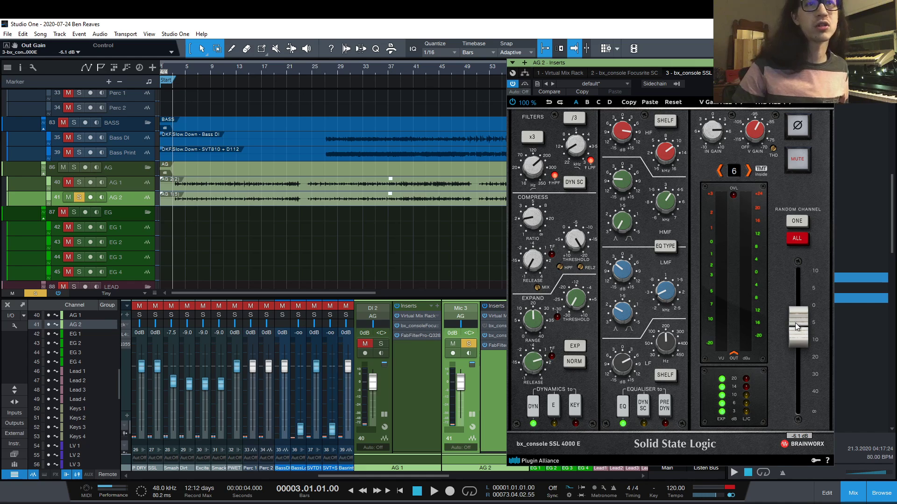
left_click_drag(797, 326, 797, 326)
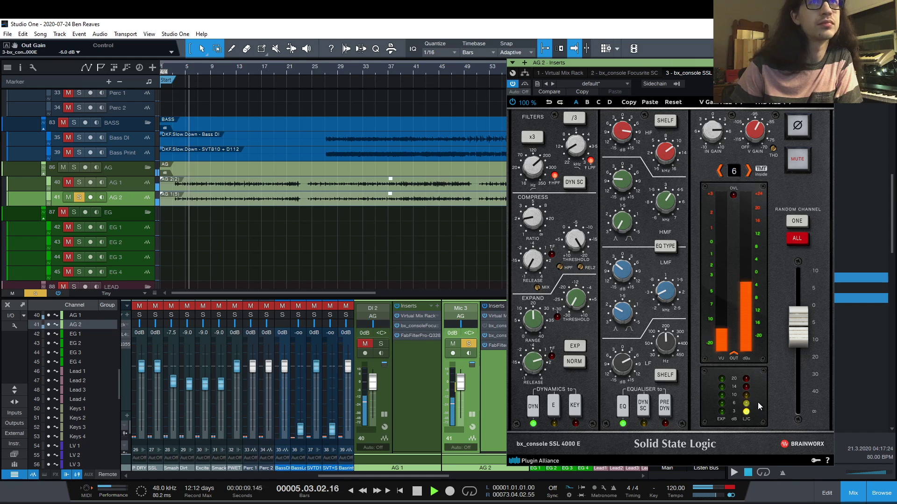
Play AG 2 from bar 3 and compare its sound with the SSL strip's dynamics section off and on.
key("space")
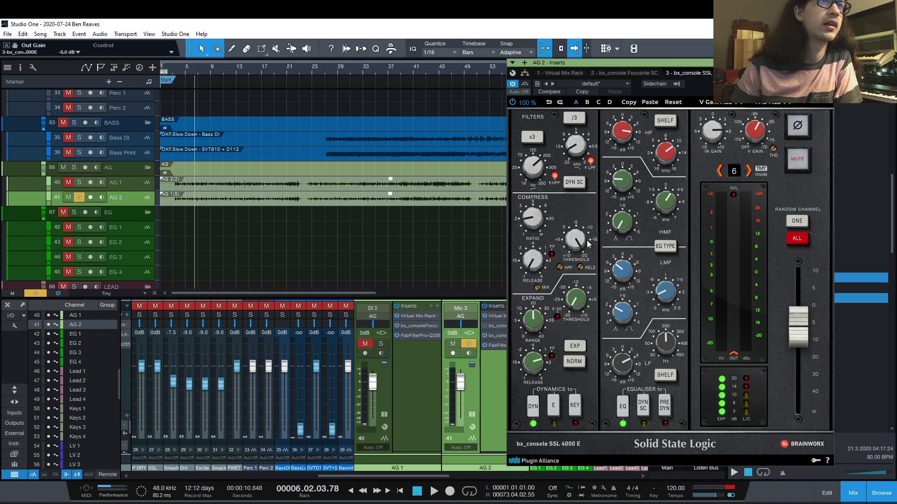
key("KP_0")
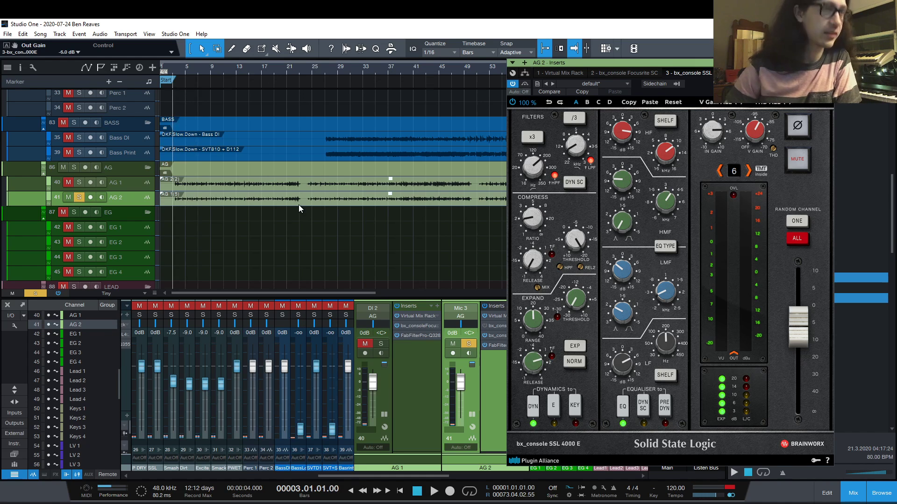
key("space")
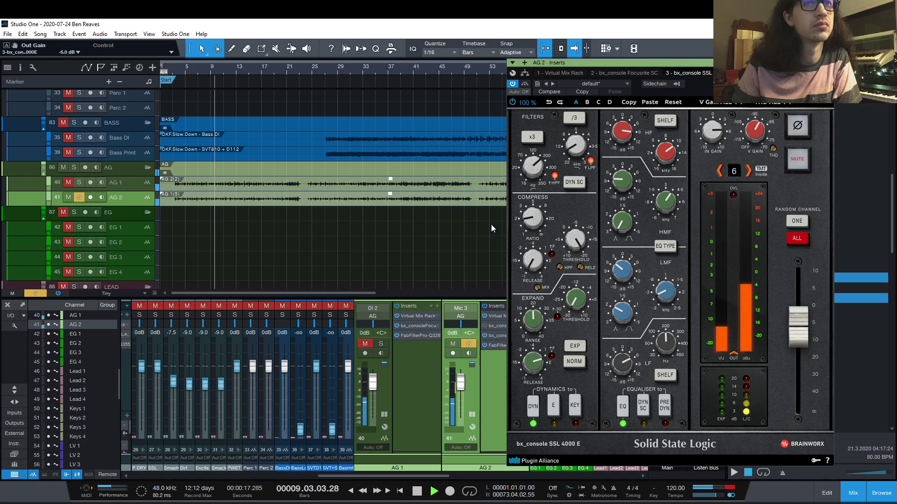
left_click(533, 405)
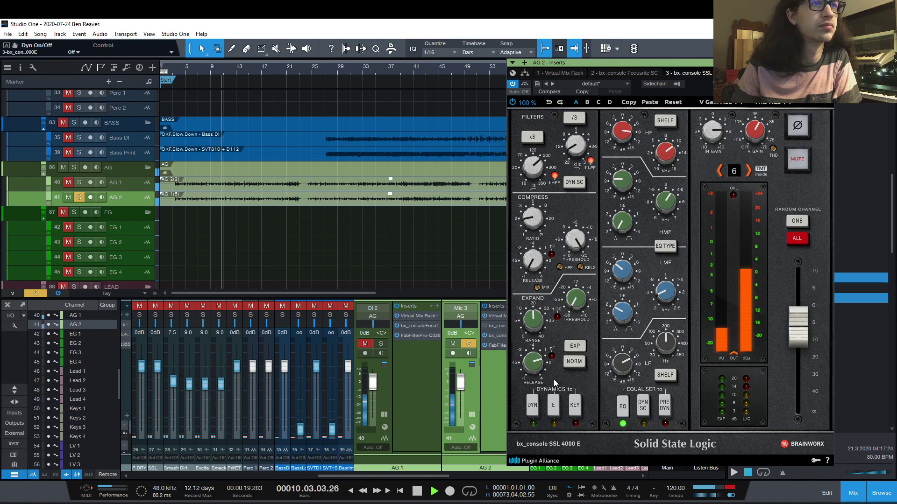
left_click(537, 402)
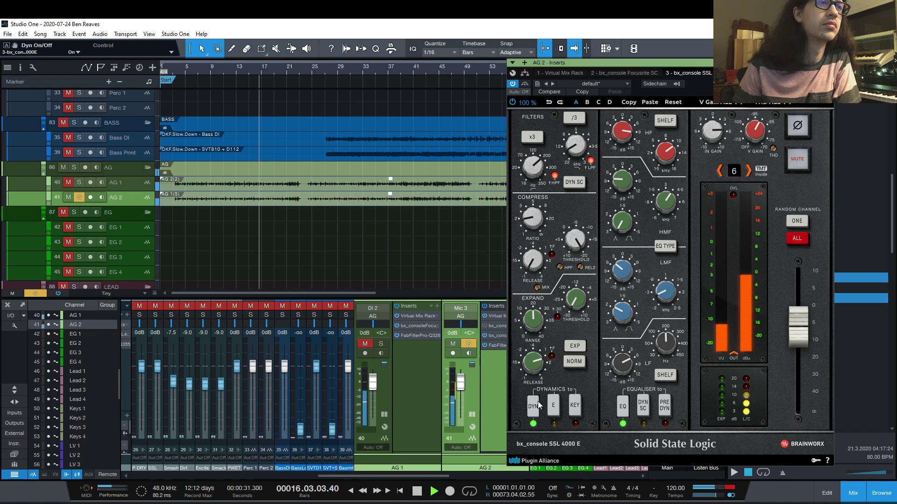
key("space")
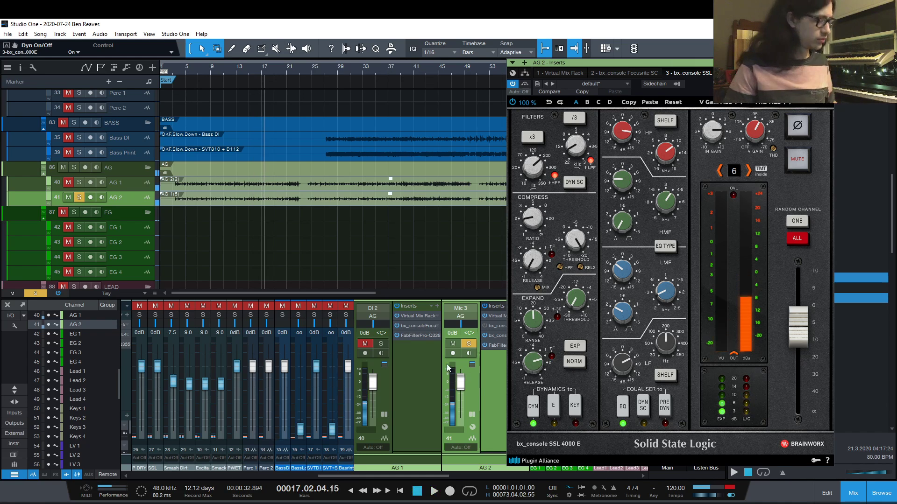
Solo AG 1 and AG 2 alternately during playback from bar 3 to compare them, ending with AG 1 soloed.
left_click(380, 344)
key("space")
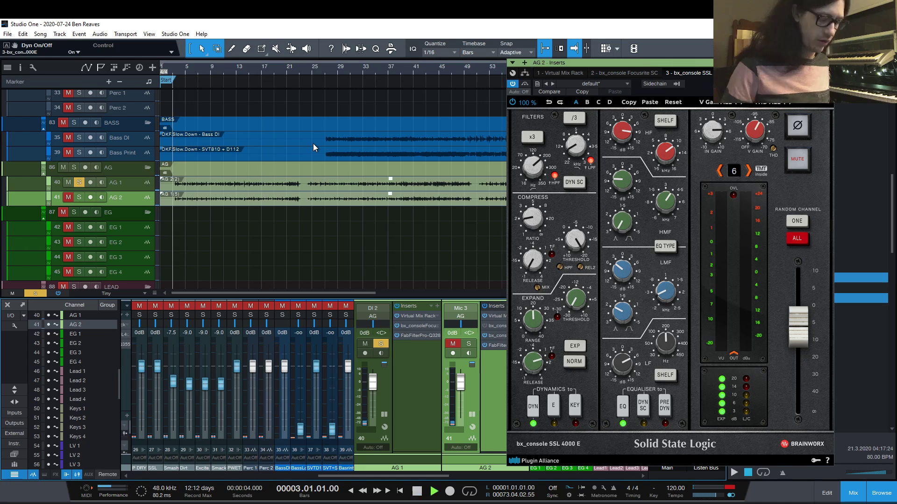
left_click(468, 348)
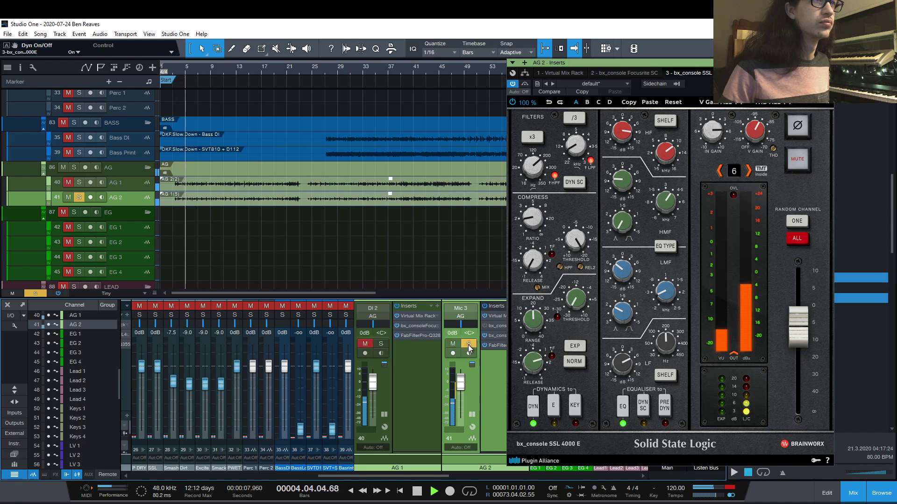
left_click(385, 344)
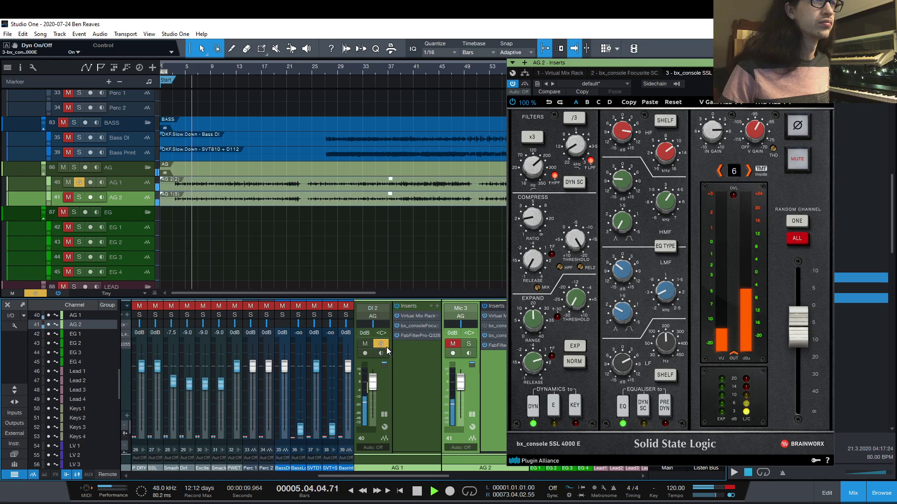
Open bx_console Focusrite SC on AG 1 and set its compressor release to 0.1 s during playback from bar 3.
left_click(411, 325)
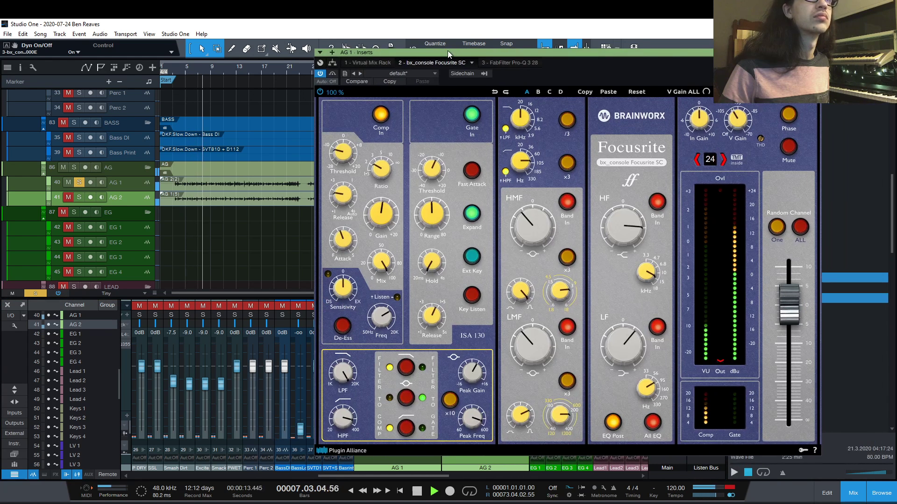
left_click_drag(448, 50, 486, 55)
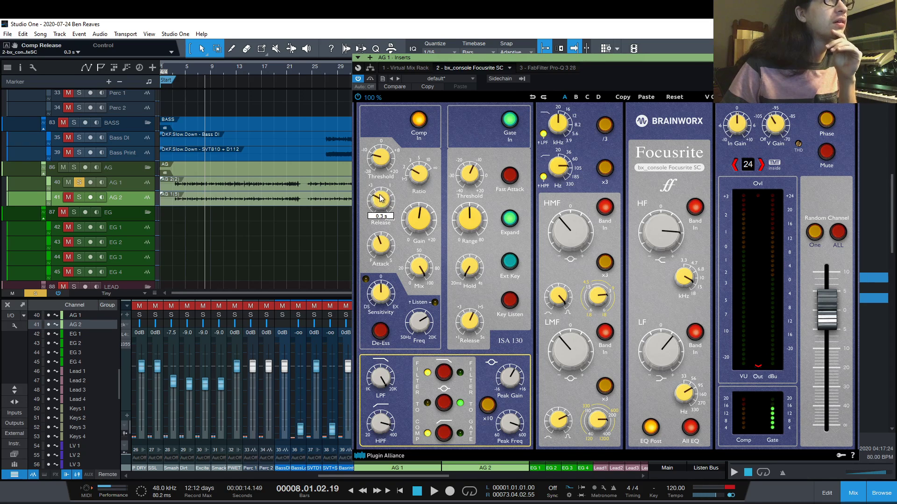
mouse_move(380, 196)
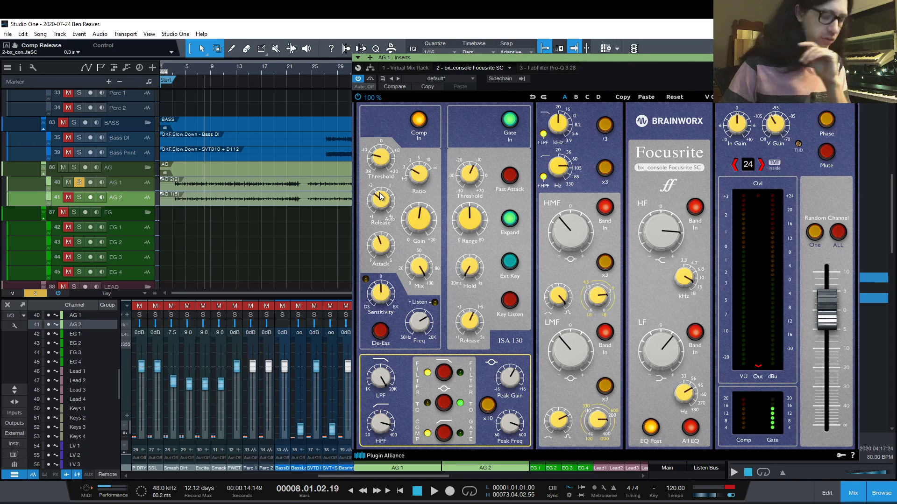
key("space")
key("space")
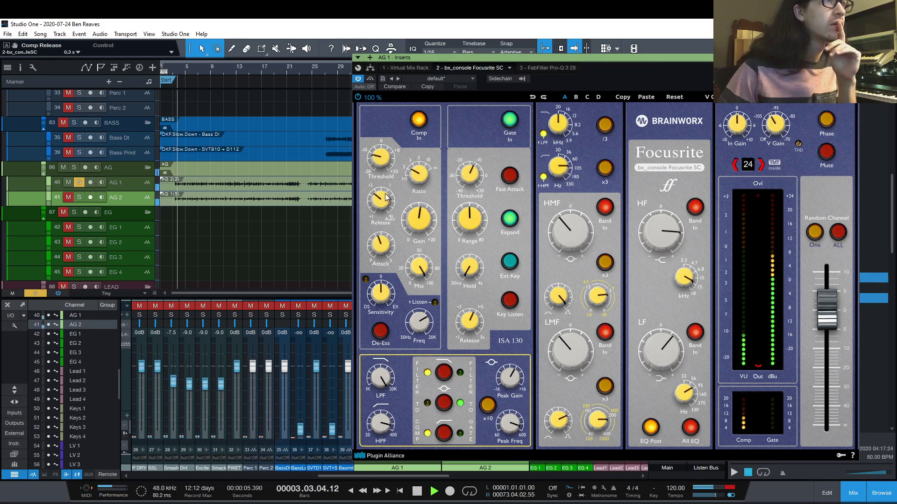
left_click_drag(381, 196, 386, 221)
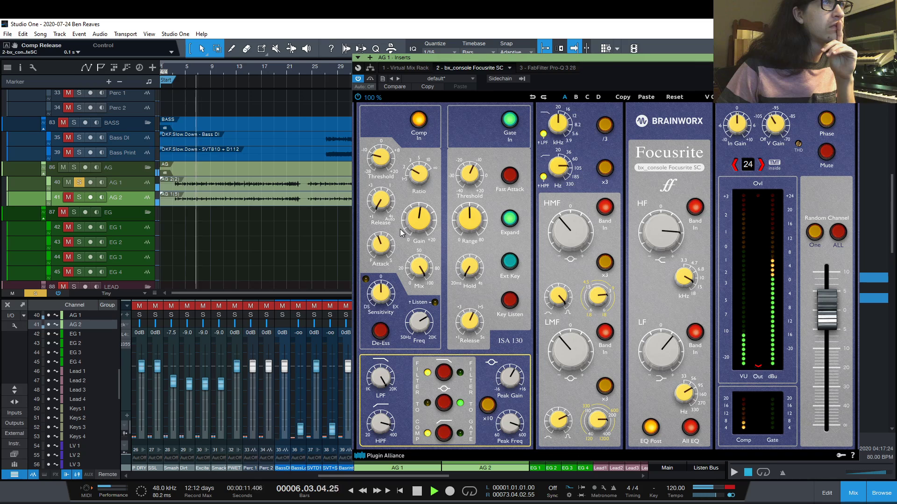
Set AG 1's dynamics high-pass filter to 20.0 Hz and its compressor threshold to -5.8 dB.
mouse_move(383, 430)
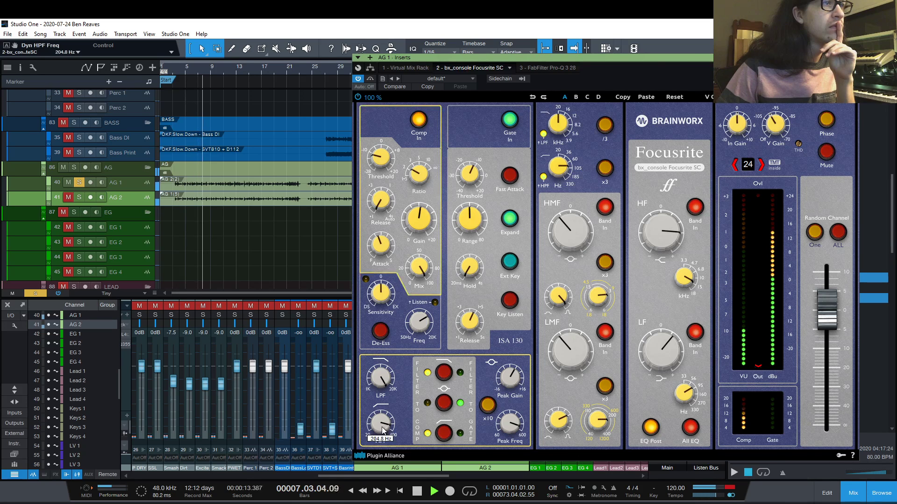
scroll(383, 430, "up", 2)
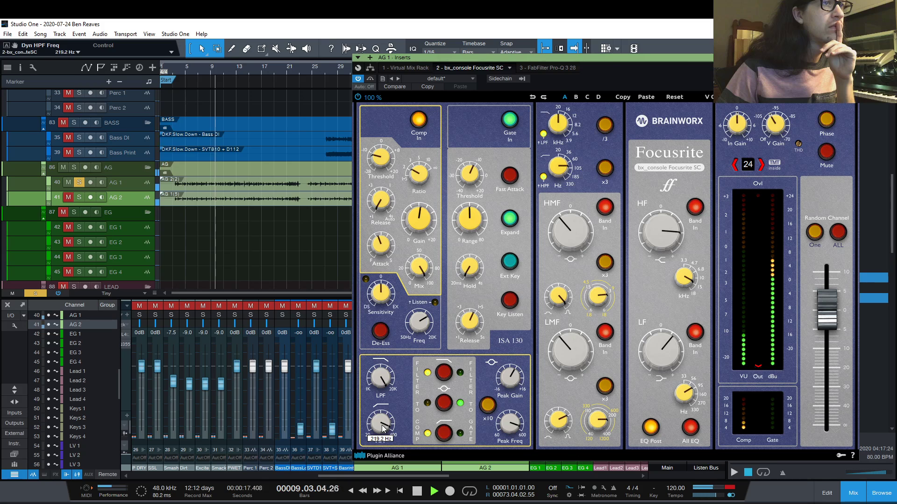
left_click_drag(383, 429, 385, 489)
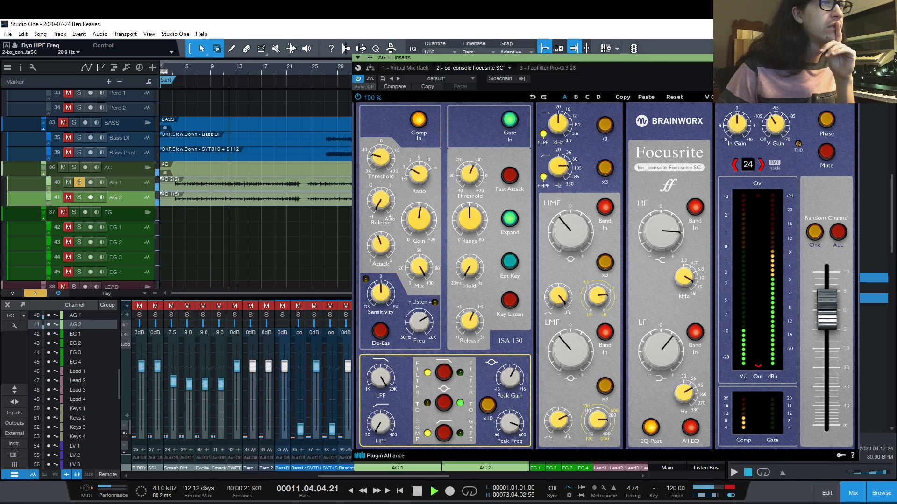
left_click(380, 159)
left_click_drag(380, 159, 381, 157)
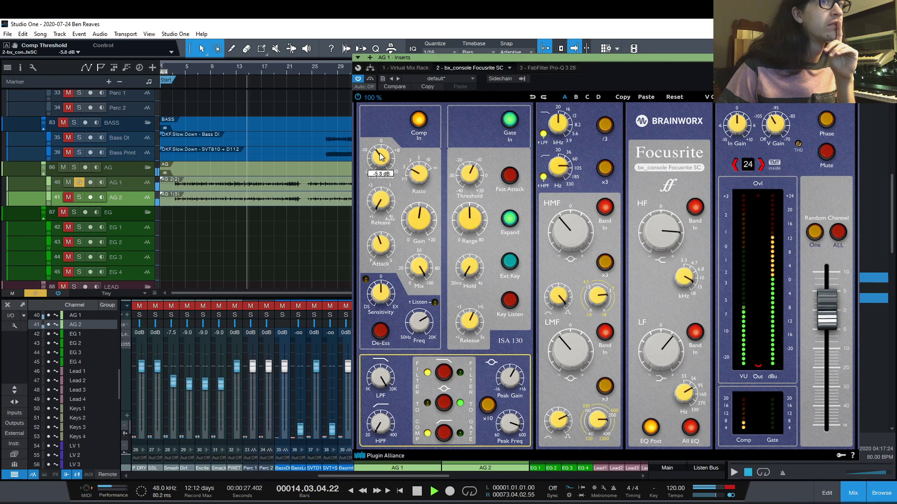
Set AG 1's compressor make-up gain to +6.8 dB and compare the sound with the compressor off and on.
left_click_drag(428, 224, 427, 224)
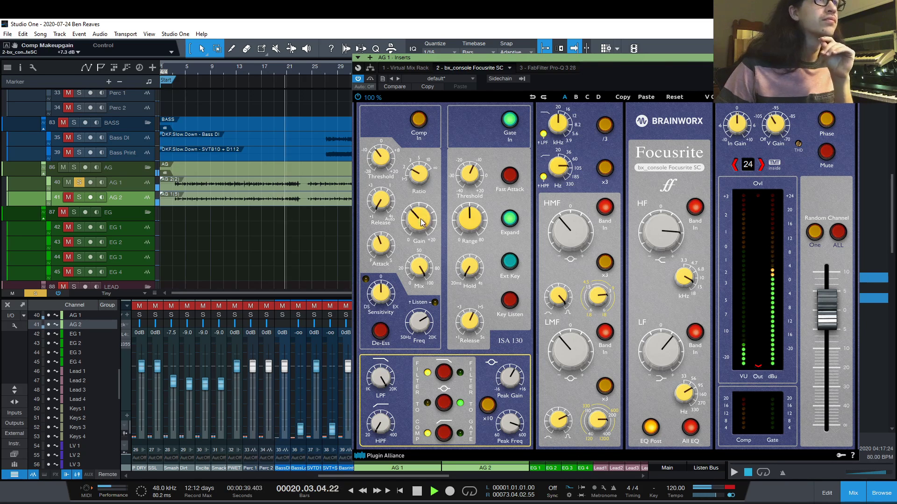
left_click_drag(425, 225, 424, 229)
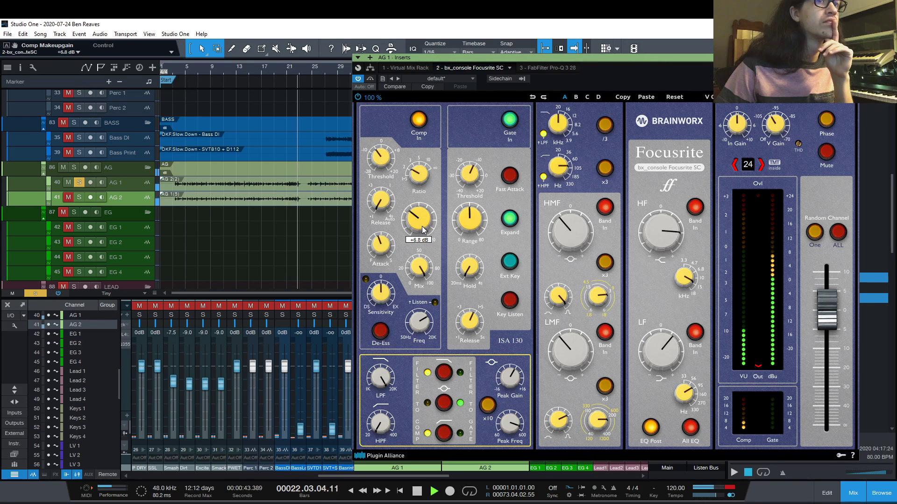
left_click(417, 124)
left_click(417, 123)
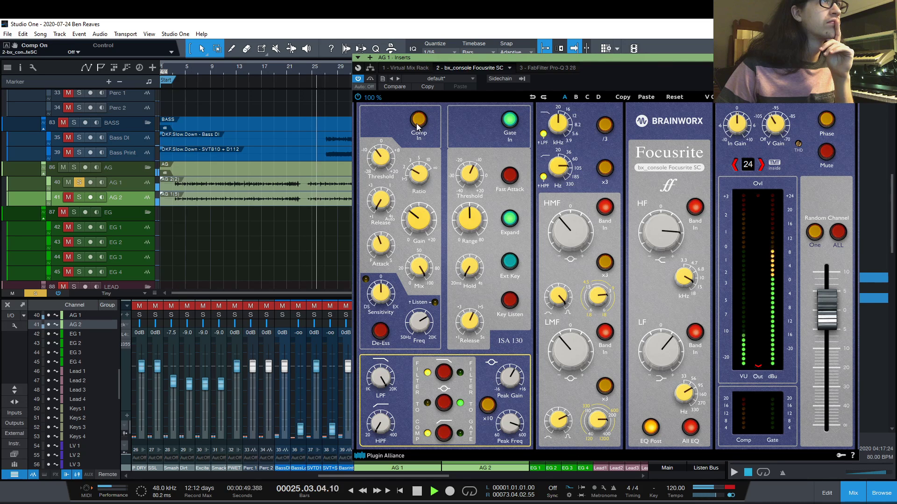
left_click(417, 123)
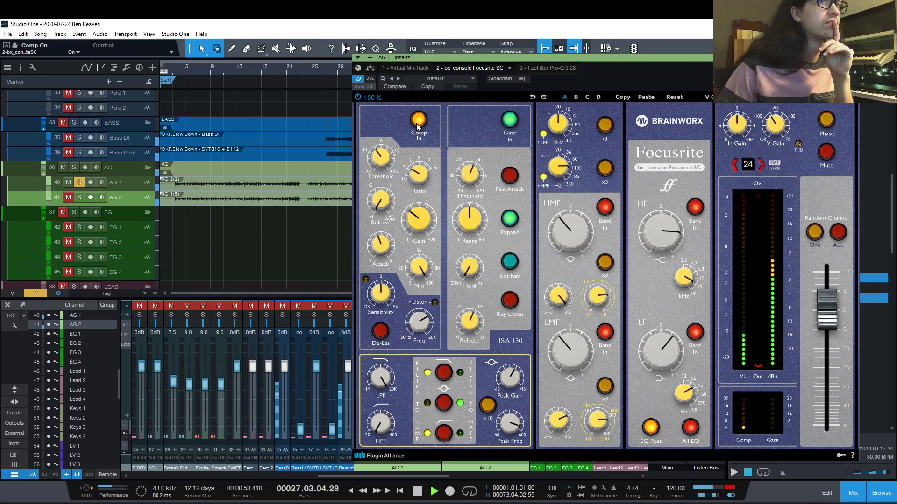
left_click(416, 123)
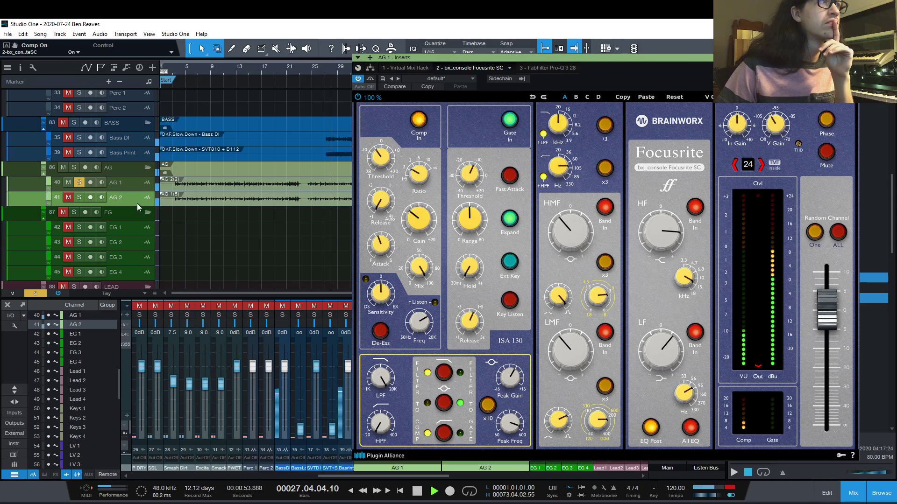
Compare AG 2 against AG 1 by soloing each in turn, and stop playback.
left_click(79, 197)
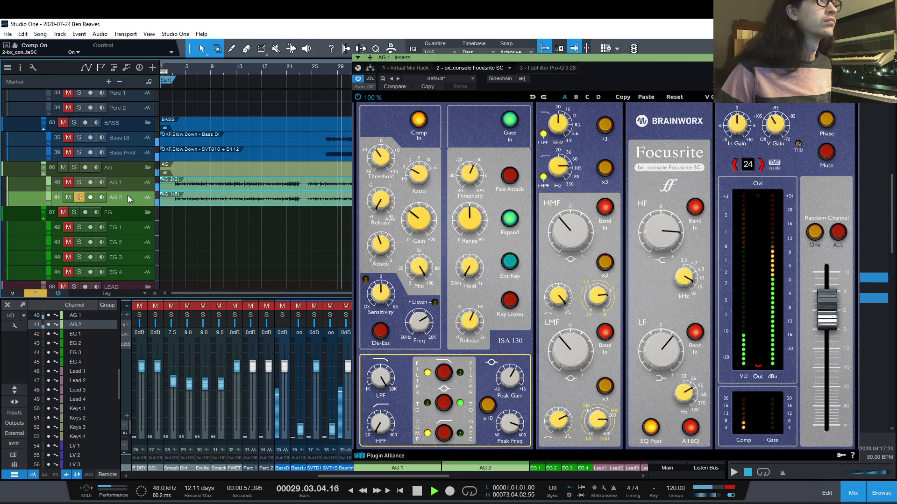
left_click(79, 183)
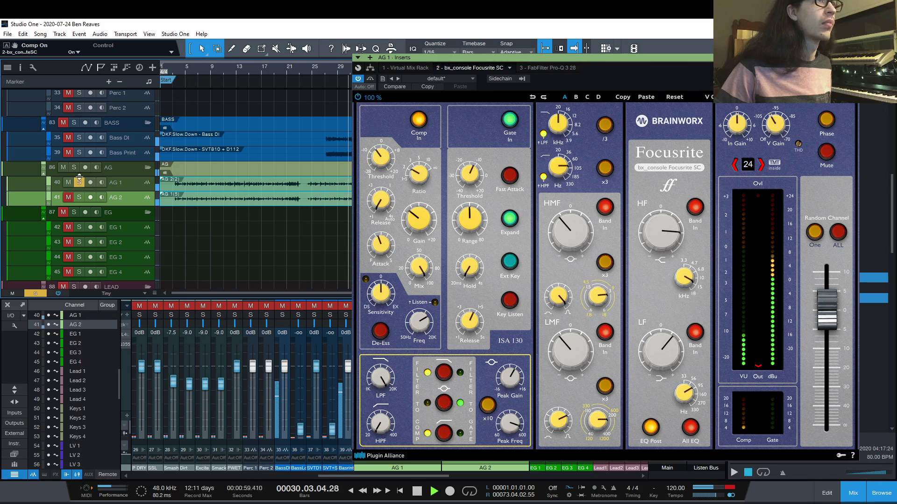
key("space")
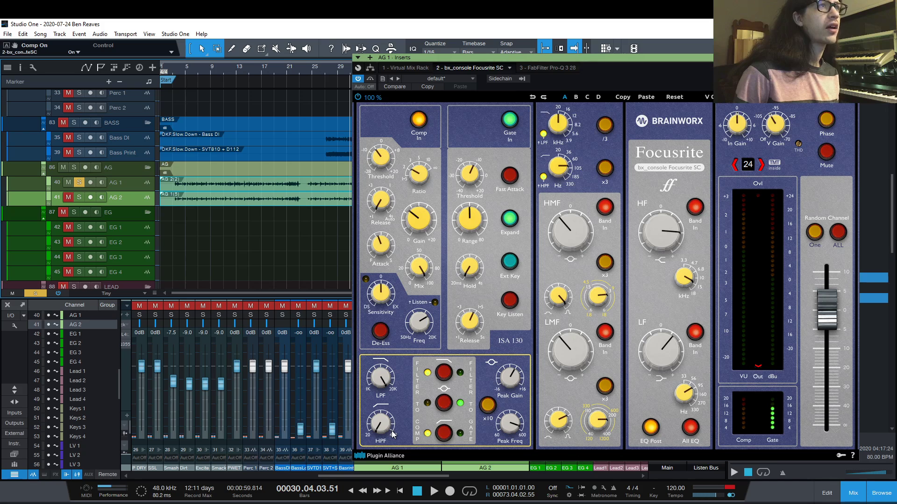
Return the playhead to the start, solo AG 2 and open its bx_console SSL 4000 E editor.
key("Home")
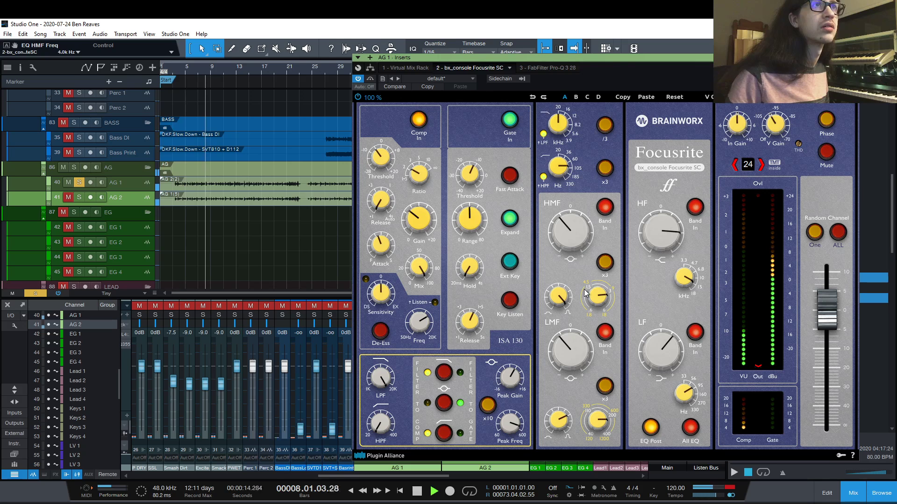
left_click(80, 197)
left_click(141, 200)
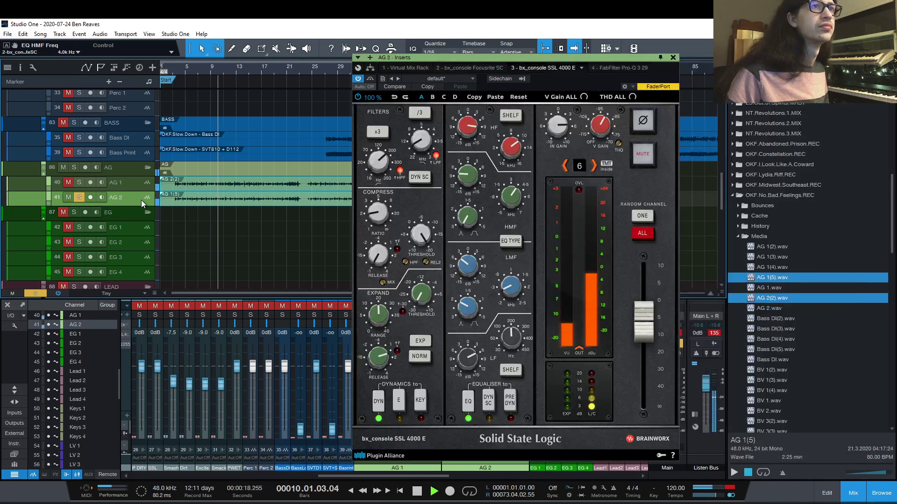
key("space")
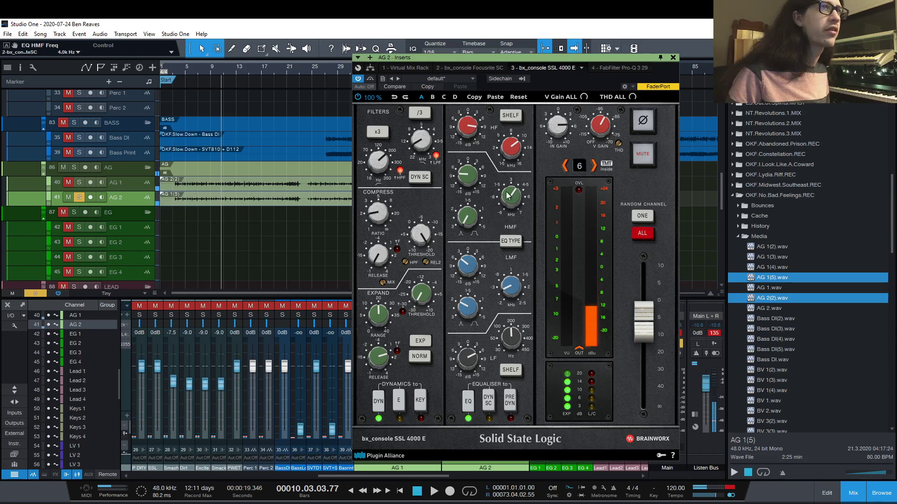
Set AG 2's HMF gain to -5.2 dB, and raise the HF band's frequency with its gain at +10.6 dB.
mouse_move(469, 181)
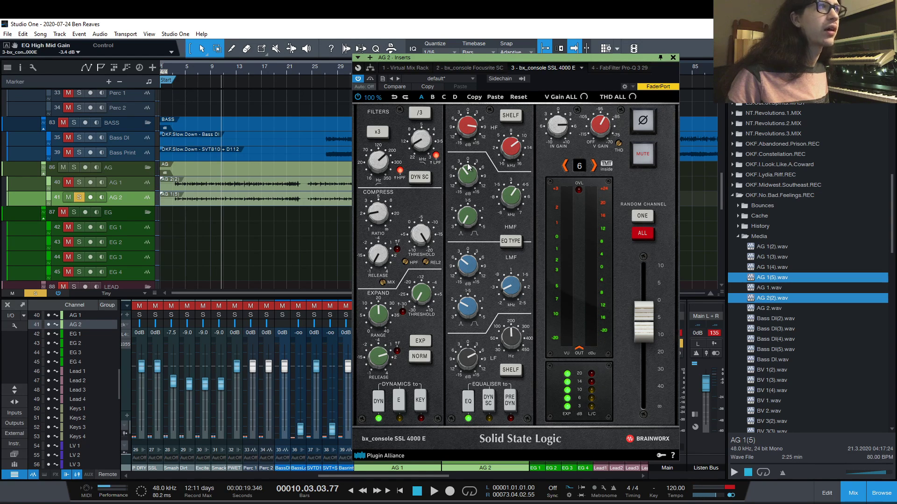
key("space")
mouse_move(468, 167)
left_mouse_down()
mouse_move(470, 191)
mouse_move(469, 182)
left_mouse_up()
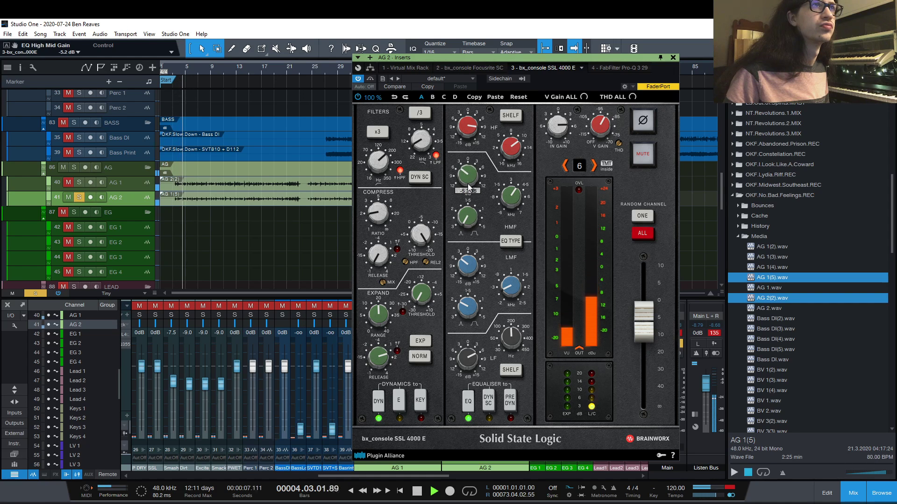
left_click_drag(514, 145, 476, 129)
left_click_drag(474, 123, 457, 134)
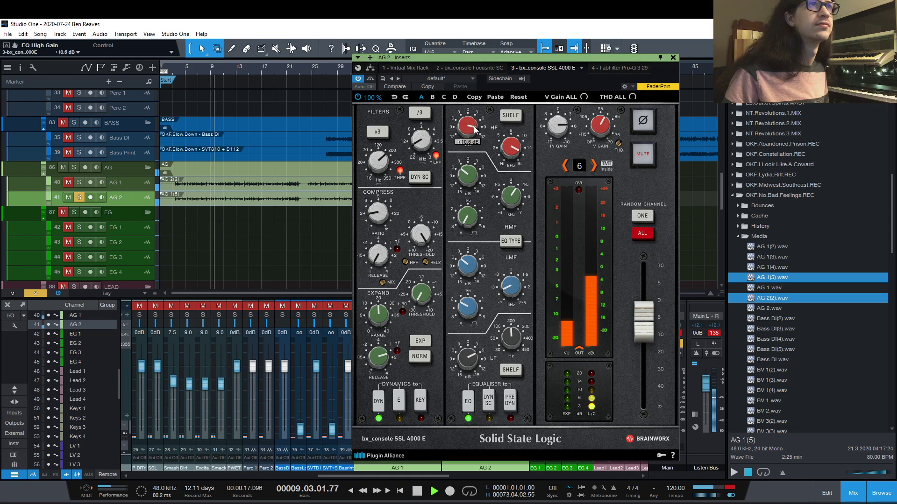
Check AG 2 against a soloed AG 1, and set AG 2's LMF gain to -2.7 dB and LF gain to +8.9 dB.
left_click(79, 183)
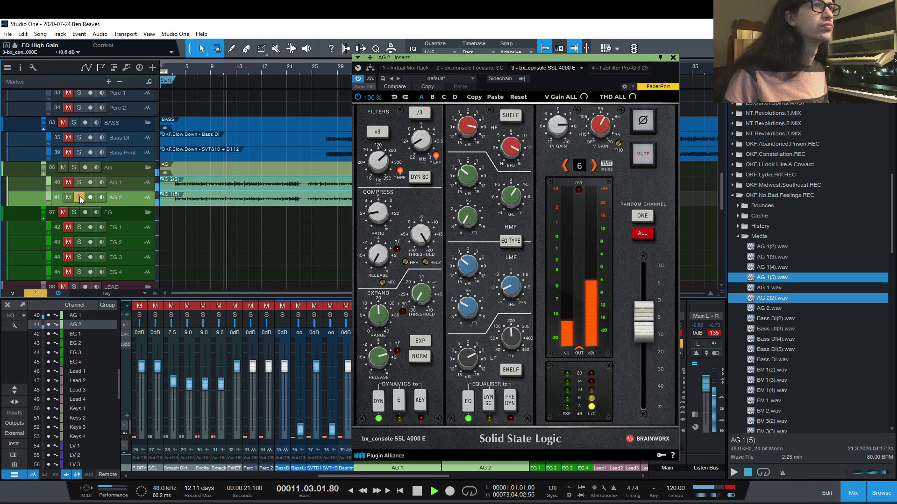
left_click(80, 196)
left_click_drag(467, 260, 467, 264)
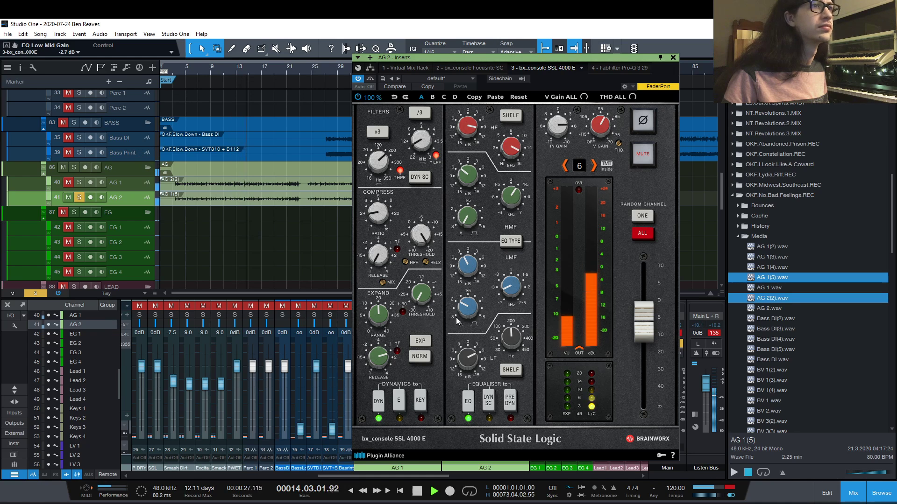
left_click_drag(473, 362, 472, 358)
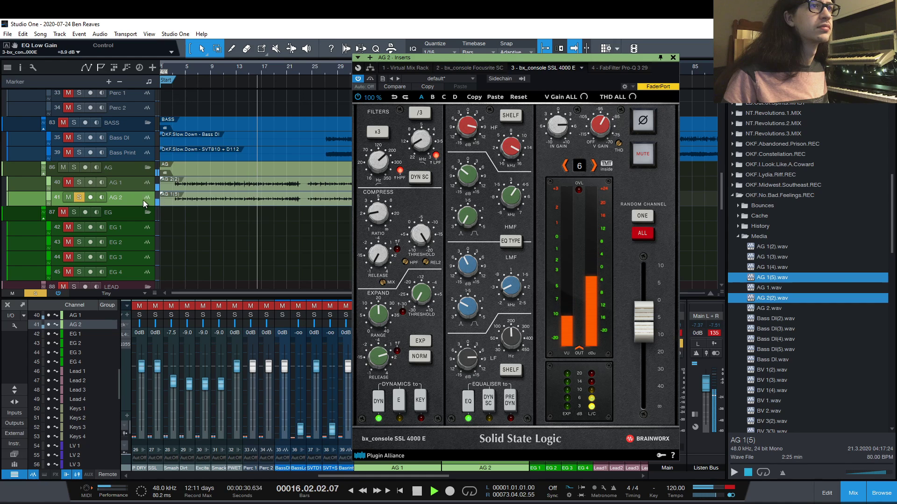
Check AG 2 against AG 1 by switching solos during playback, stop, and return to the start.
left_click(80, 182)
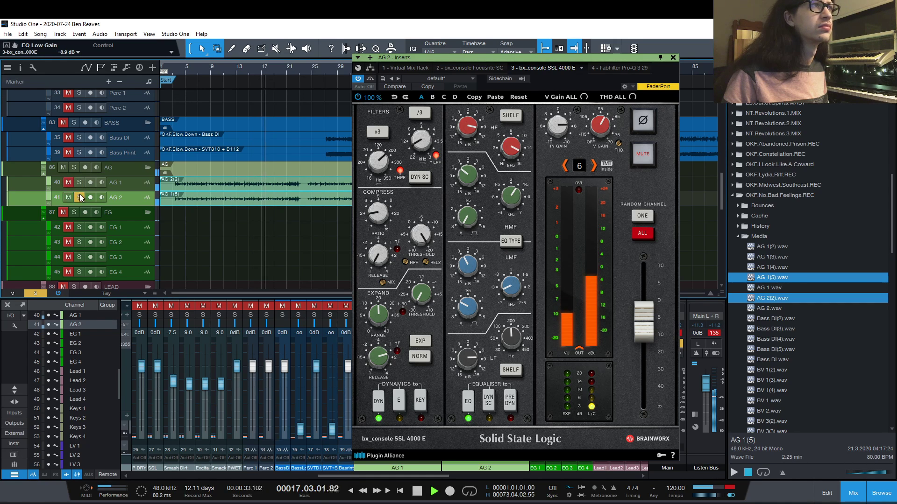
left_click(79, 196)
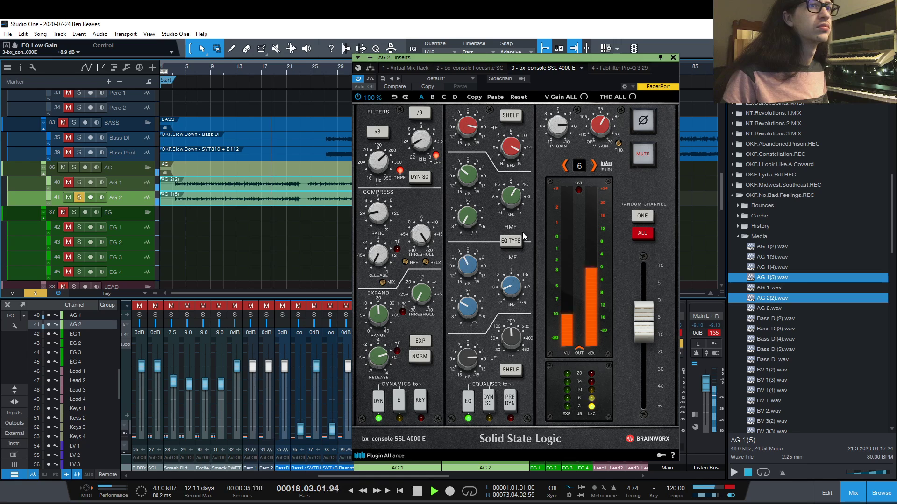
key("space")
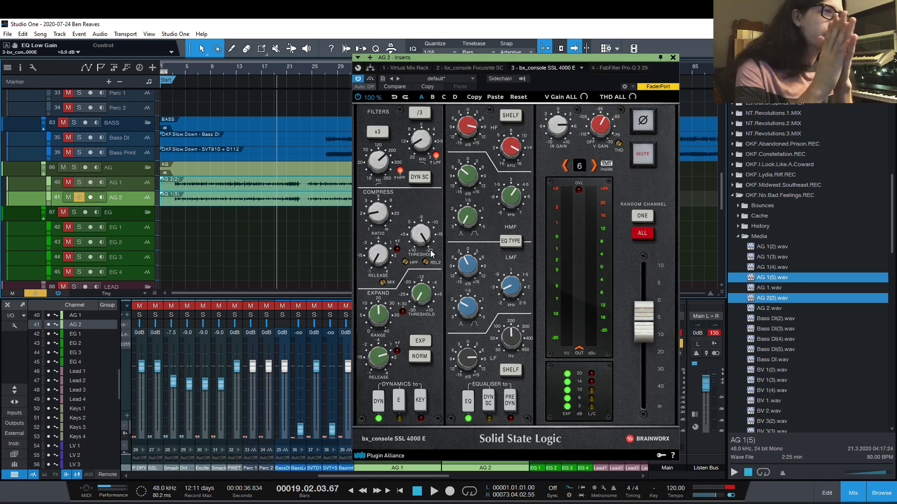
key("KP_0")
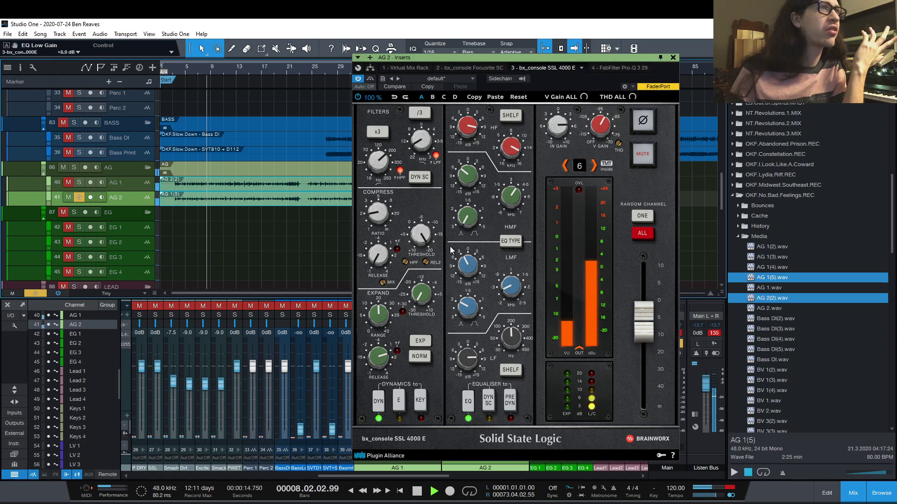
Set AG 2's SSL channel strip low-pass filter to 22.0 kHz during playback.
double_click(418, 134)
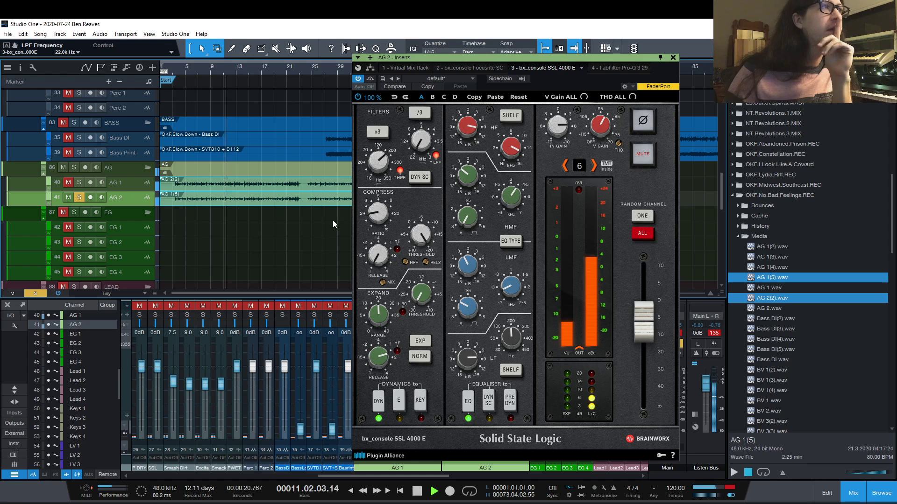
scroll(309, 292, "right", 10)
scroll(310, 292, "left", 10)
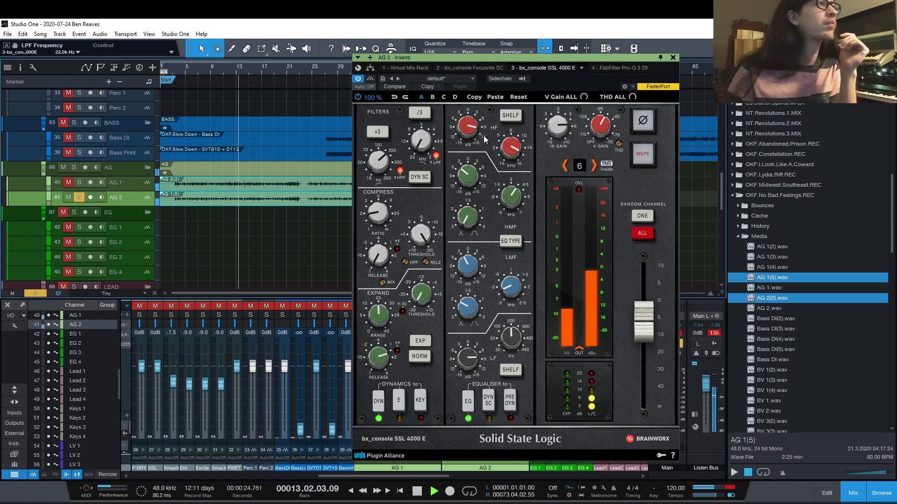
Close the plug-in editor, stop playback and swap the two acoustic guitar clips between AG 1 and AG 2.
left_click(673, 57)
key("space")
key("f")
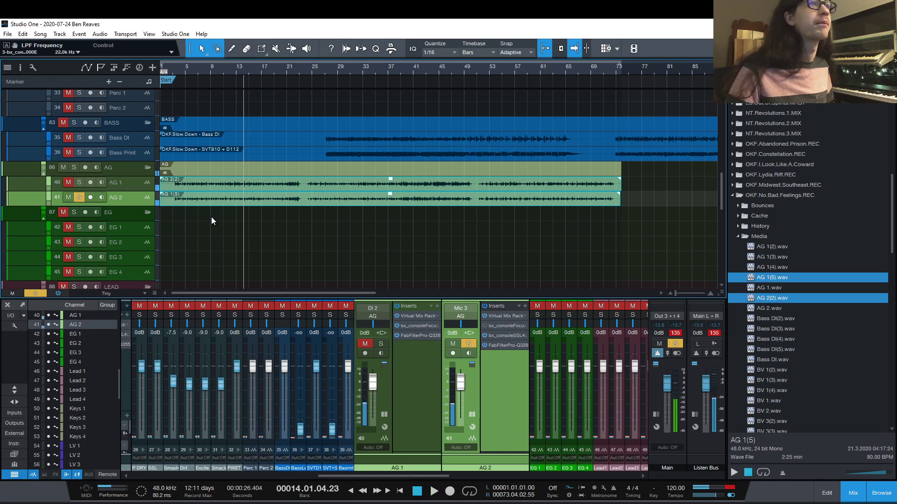
left_click(219, 201)
mouse_move(229, 196)
left_mouse_down()
mouse_move(227, 231)
mouse_move(231, 197)
left_mouse_up()
left_click_drag(220, 234, 214, 188)
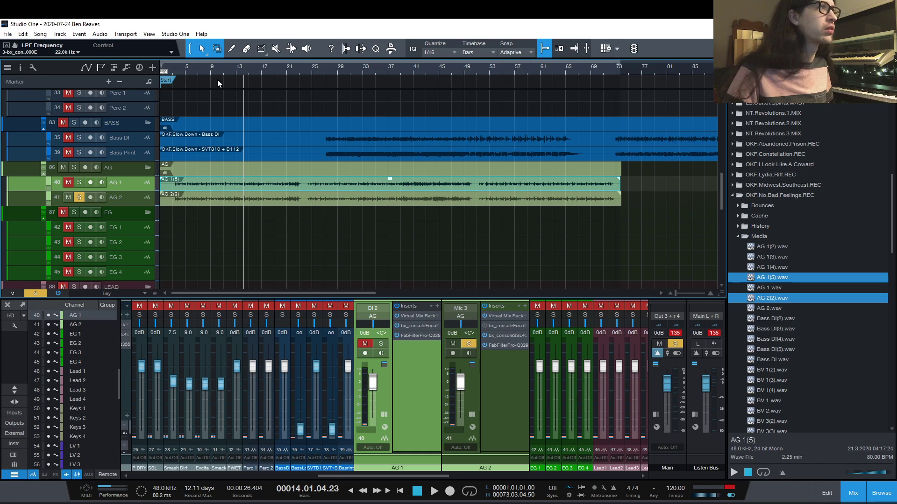
Play from bar 3, reopen AG 2's SSL 4000 E editor and set its HF gain to +11.9 dB.
key("KP_0")
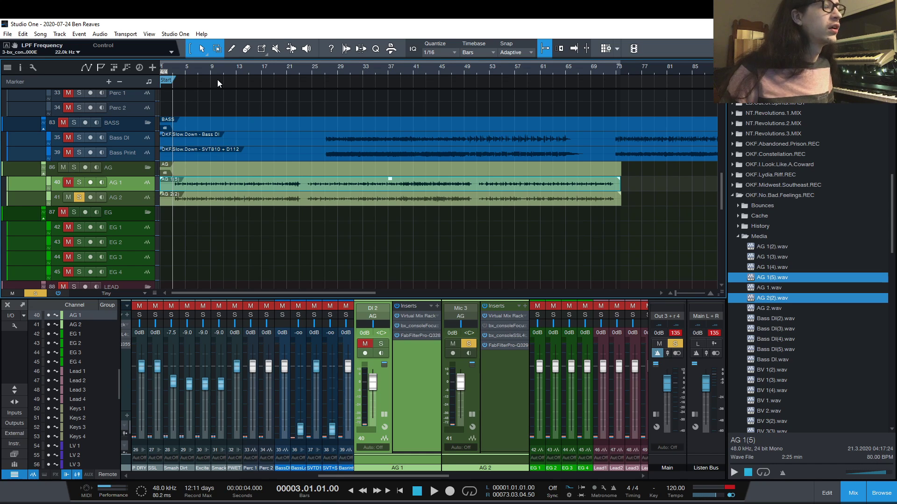
key("f")
key("space")
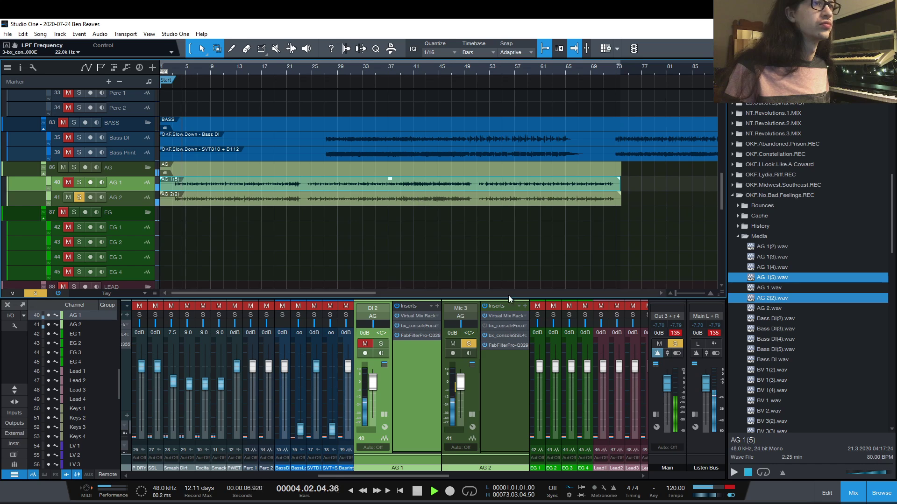
left_click(503, 337)
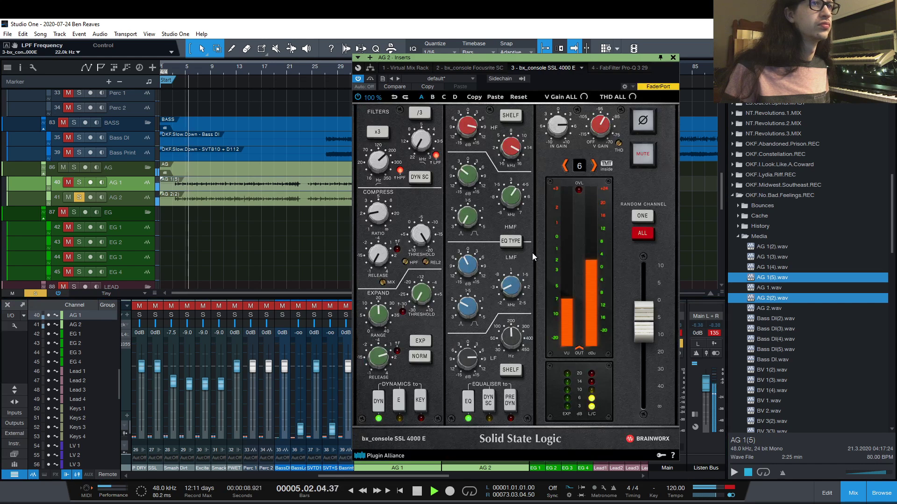
scroll(471, 132, "up", 3)
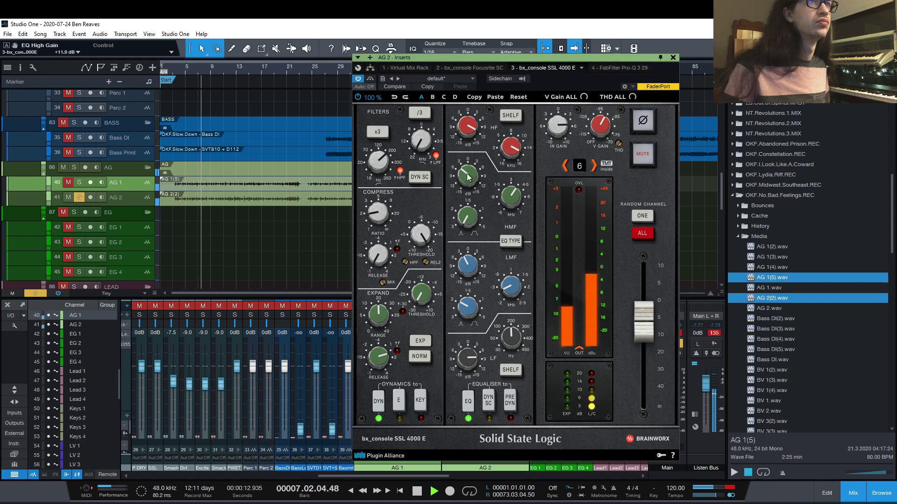
Set AG 2's HMF gain to -4.1 dB and LMF gain to -4.3 dB, and stop playback.
scroll(468, 175, "up", 3)
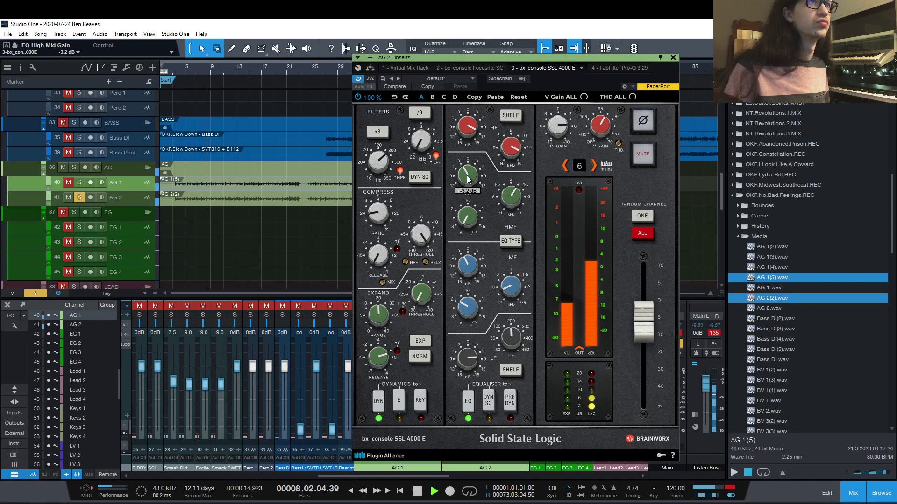
scroll(467, 175, "down", 3)
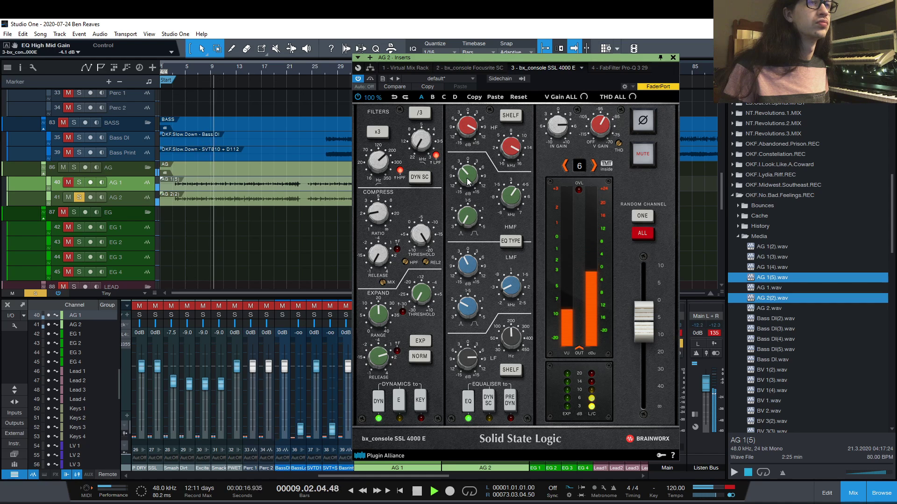
mouse_move(472, 276)
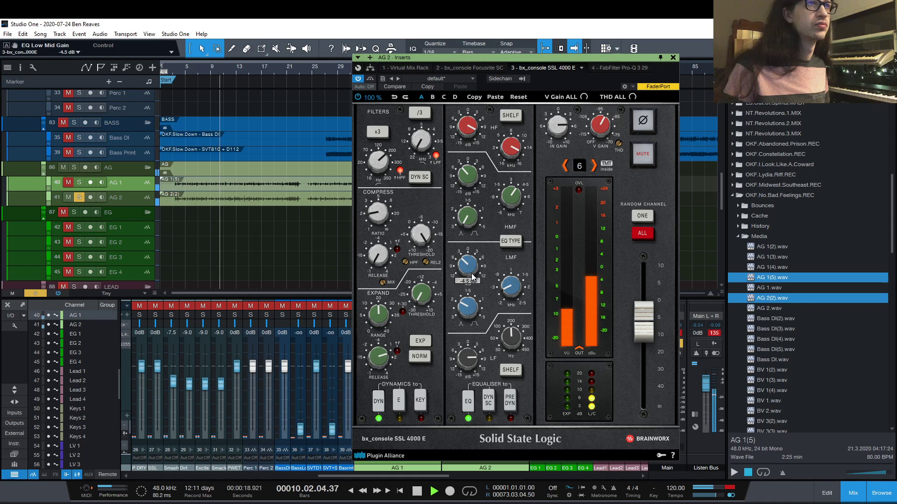
scroll(473, 276, "up", 1)
scroll(474, 277, "down", 1)
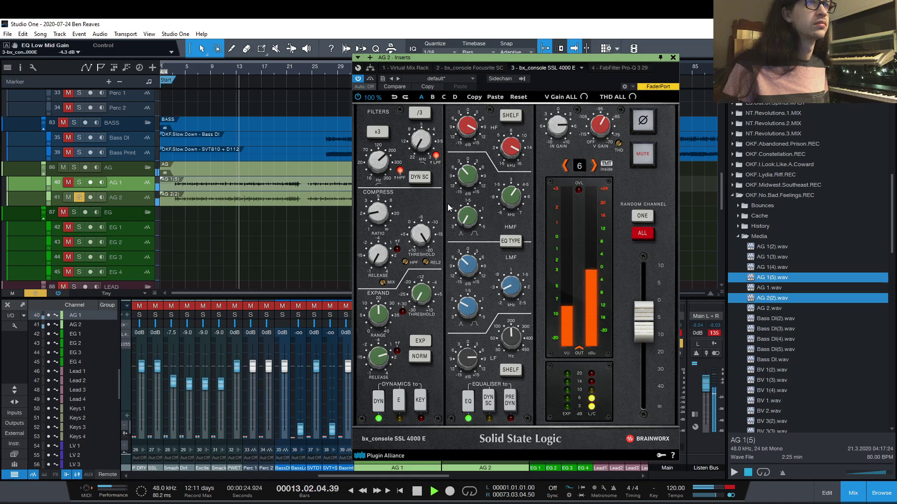
key("space")
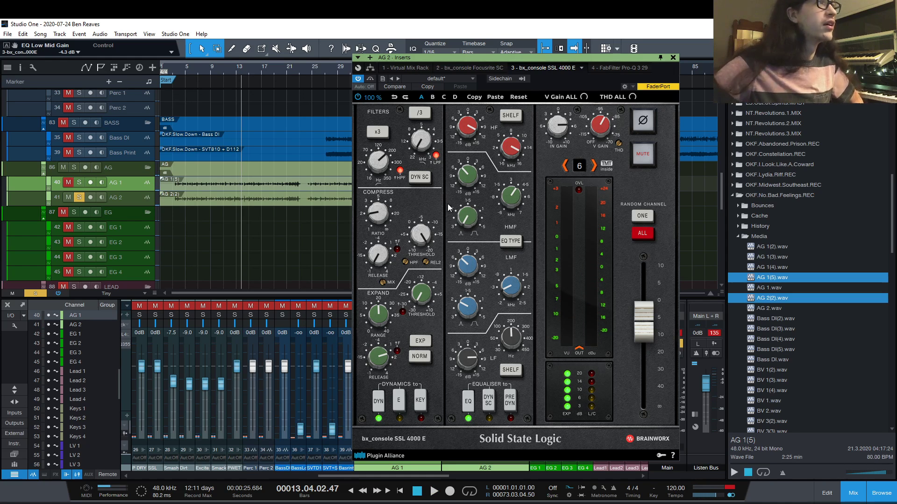
Swap the guitar clips so AG 2(2) is on AG 1 and AG 1(5) on AG 2, and play them.
mouse_move(227, 183)
left_mouse_down()
mouse_move(223, 228)
mouse_move(219, 181)
left_mouse_up()
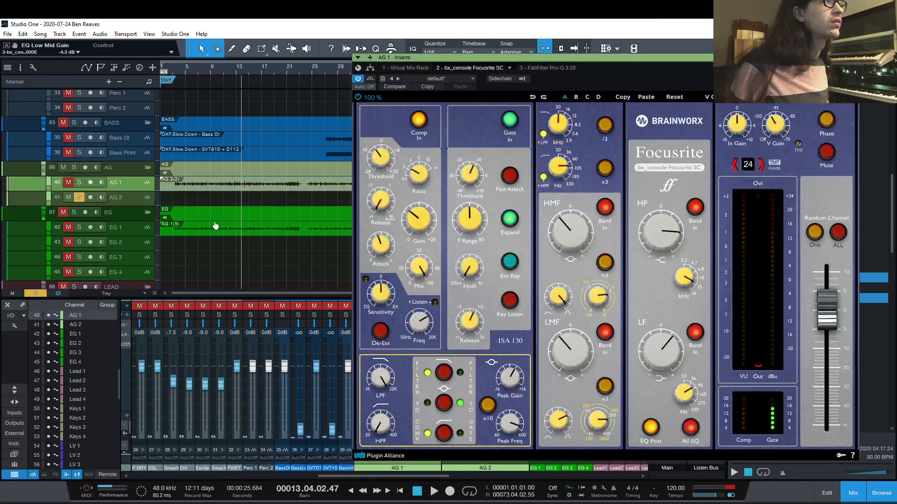
left_click_drag(216, 228, 213, 200)
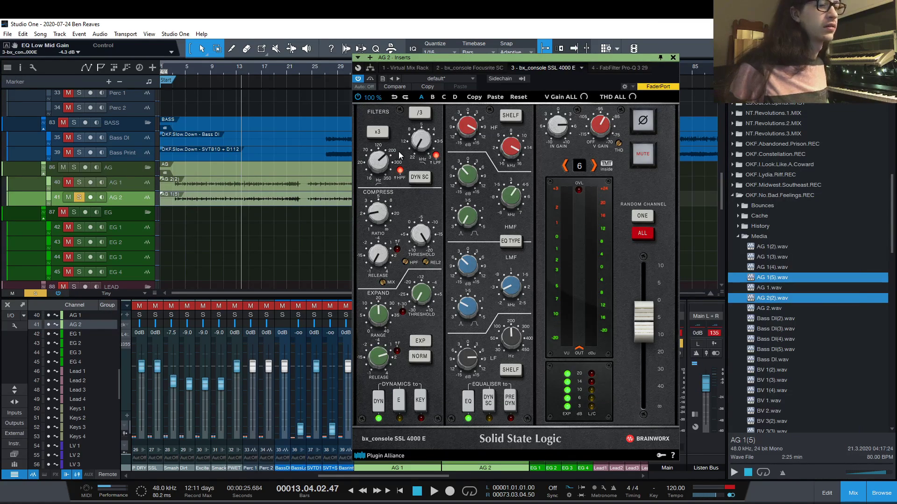
key("space")
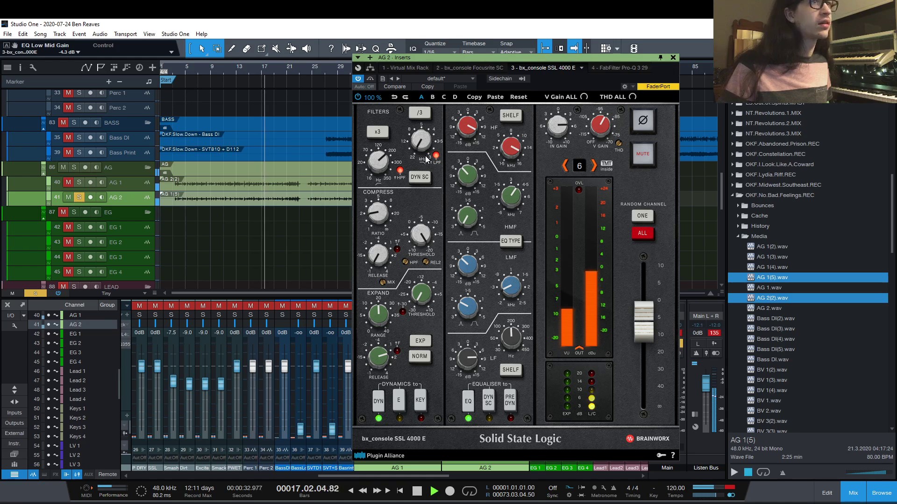
Solo AG 1 exclusively, listen to it briefly and stop playback.
key("space")
left_click(80, 183, "alt")
key("space")
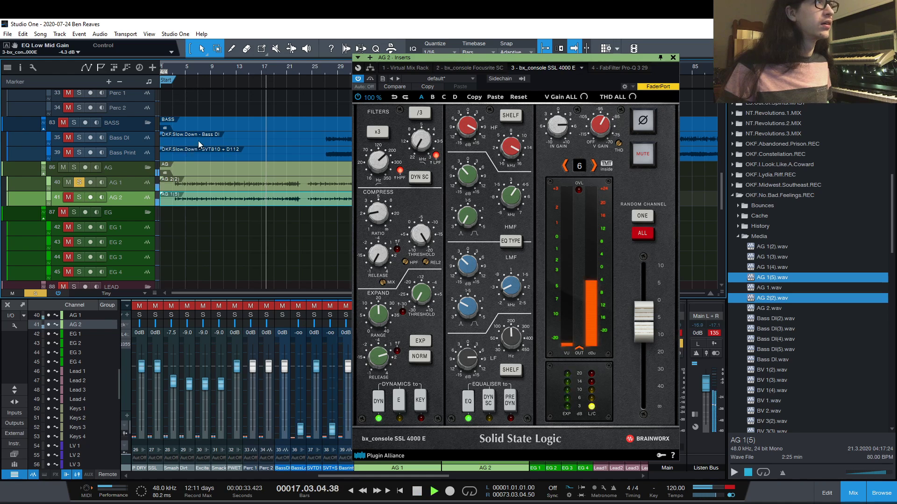
key("space")
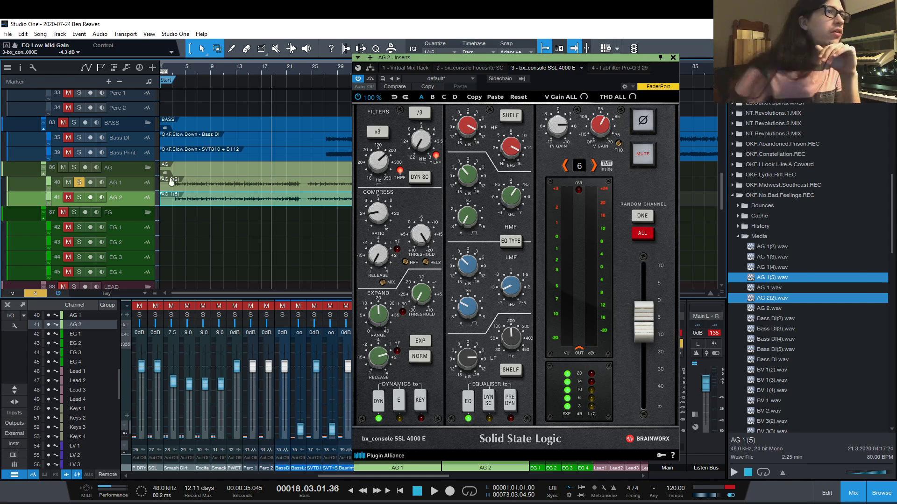
Open AG 1's Focusrite SC editor and set its compressor ratio to 2.0:1 while listening.
left_click(148, 185)
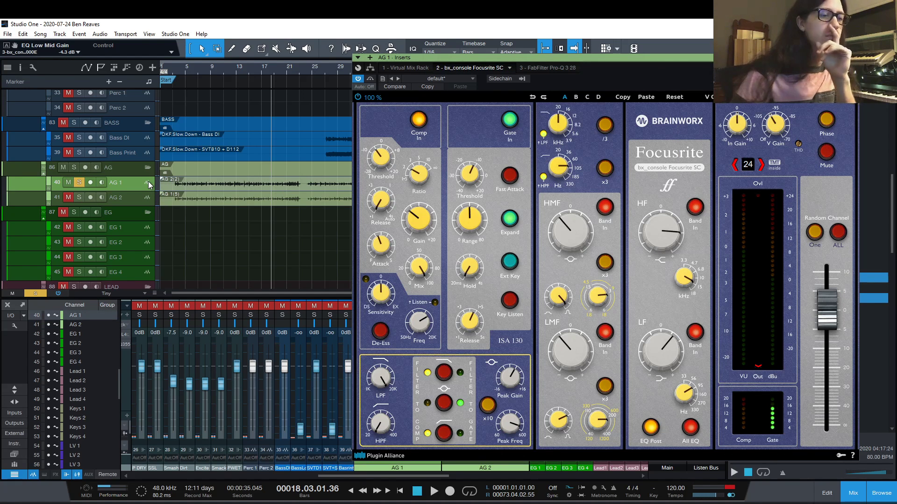
left_click(177, 72)
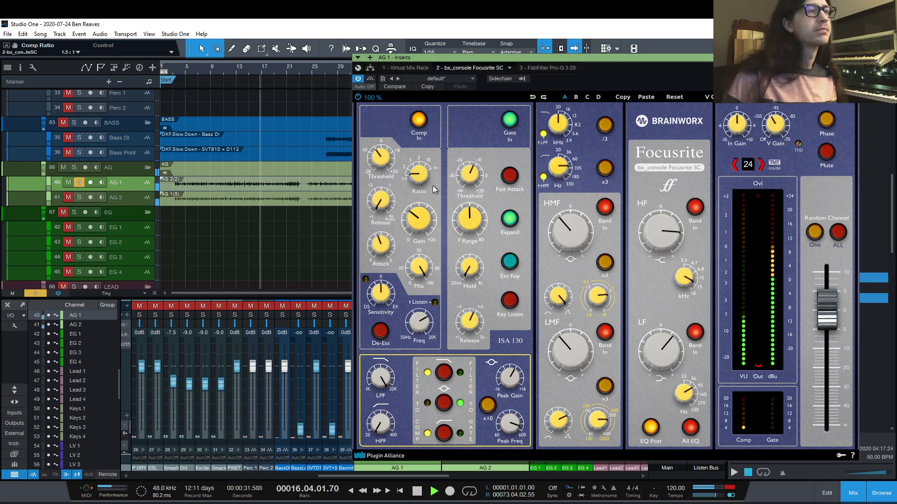
left_click_drag(430, 181, 408, 46)
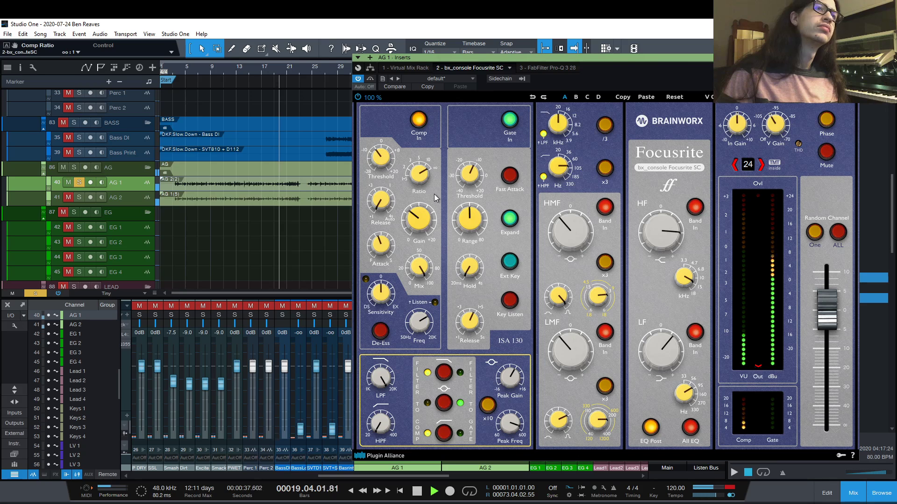
left_click_drag(433, 193, 418, 201)
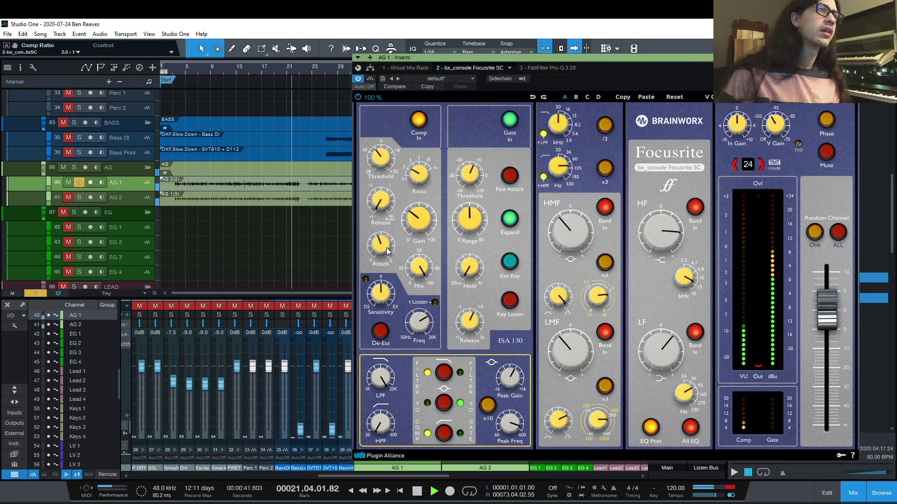
Set AG 1's Focusrite compressor attack to 50.0 ms, audition it and stop playback.
mouse_move(387, 250)
left_click_drag(387, 251, 386, 239)
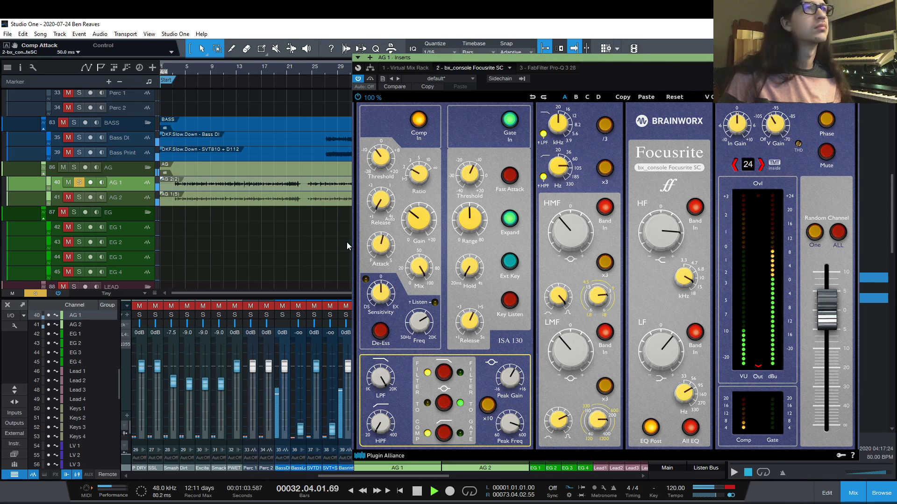
key("space")
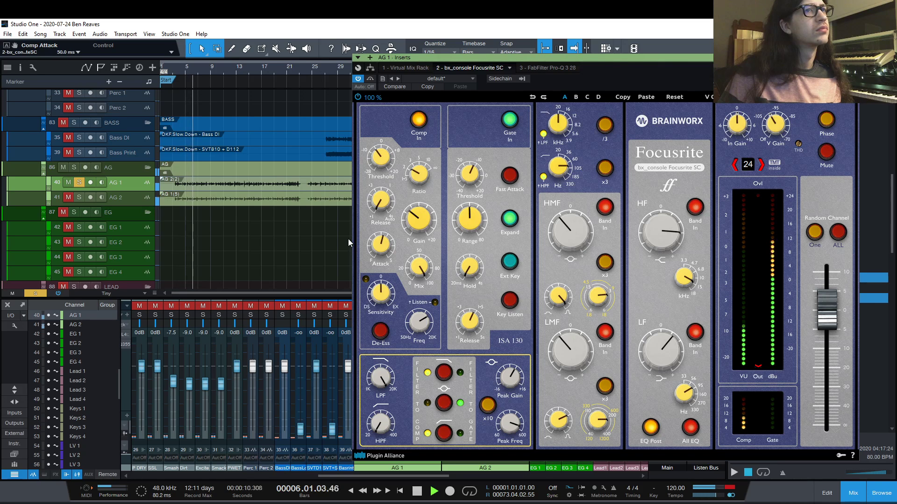
key("space")
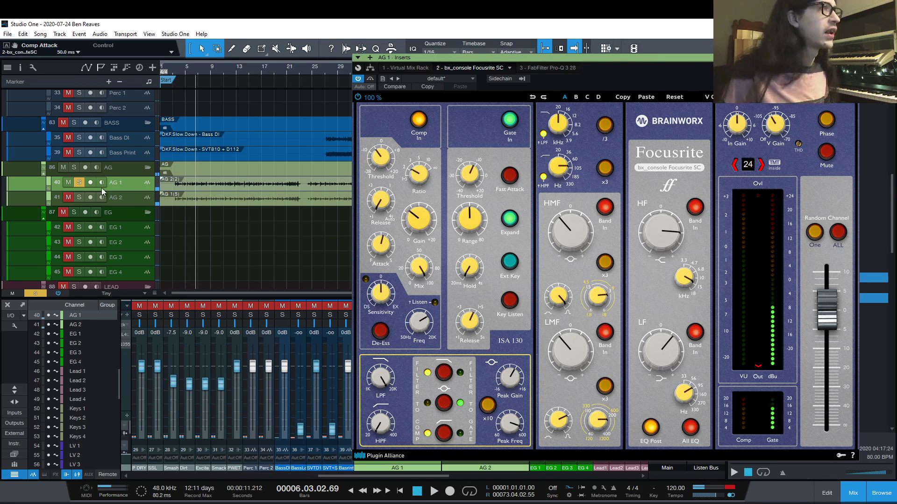
Play AG 2 soloed on its own, add AG 1 to the solo, and stop playback.
left_click(83, 197)
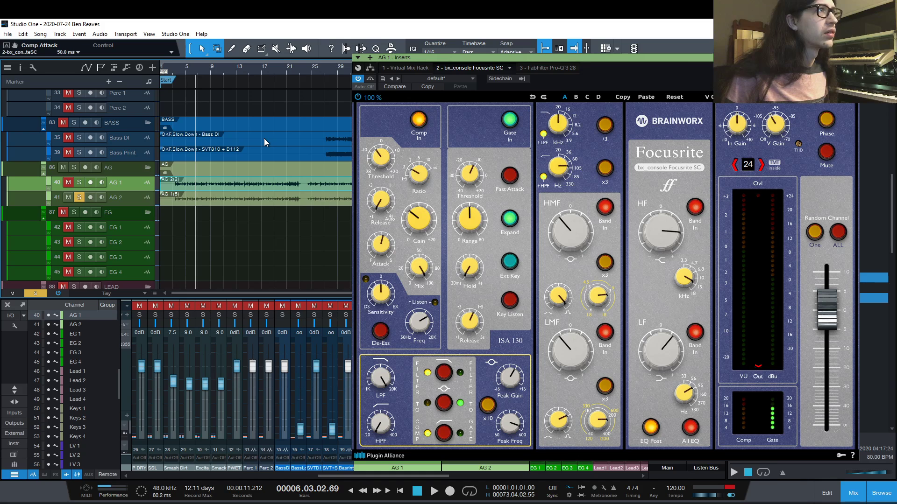
key("space")
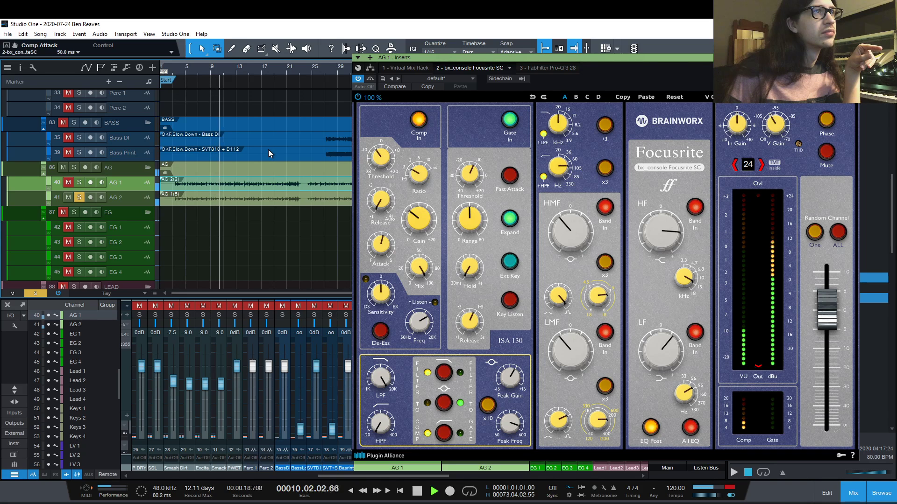
left_click(80, 182)
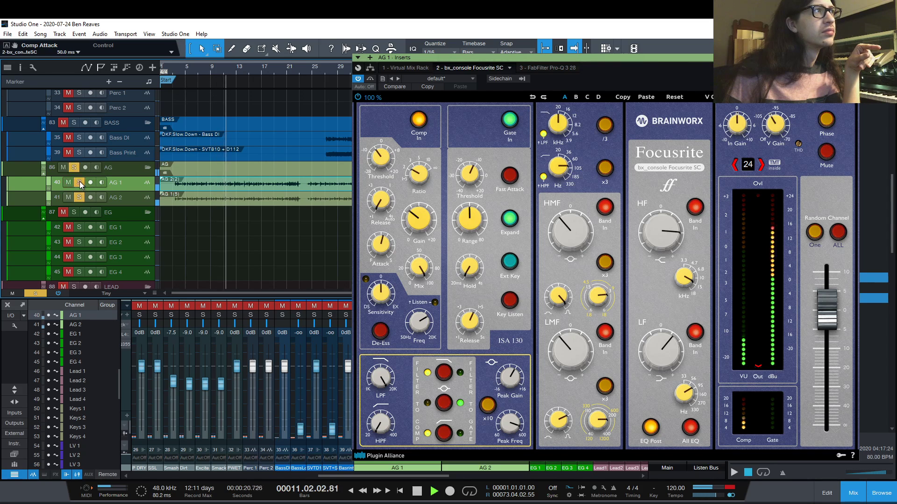
key("space")
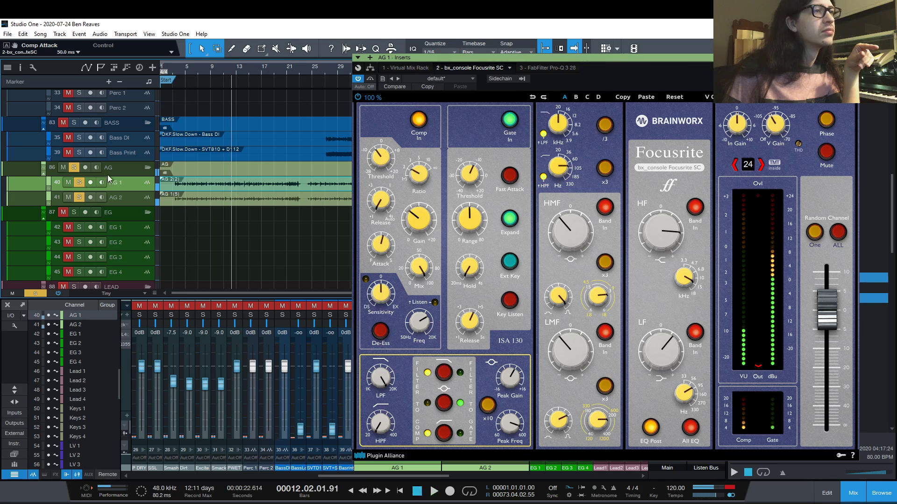
Close the plug-in editor, pan AG 1 hard left and AG 2 hard right, and play both tracks.
left_click(855, 58)
left_click_drag(372, 324, 340, 324)
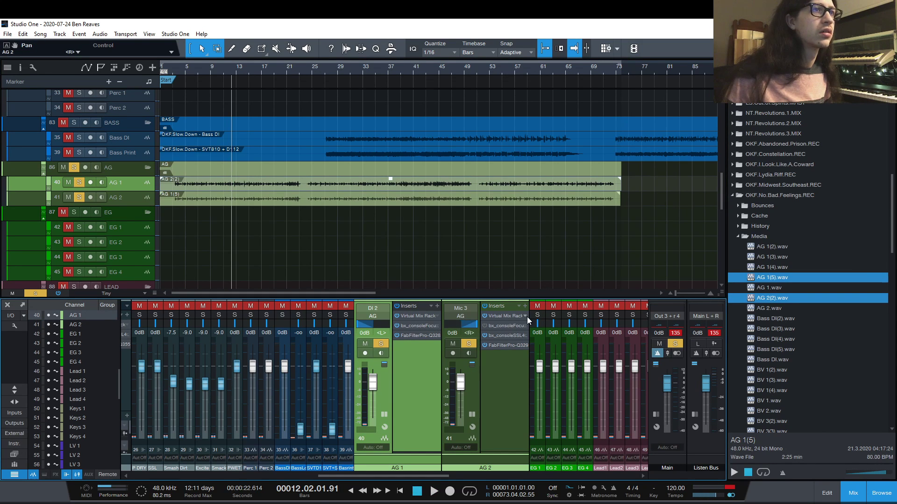
key("space")
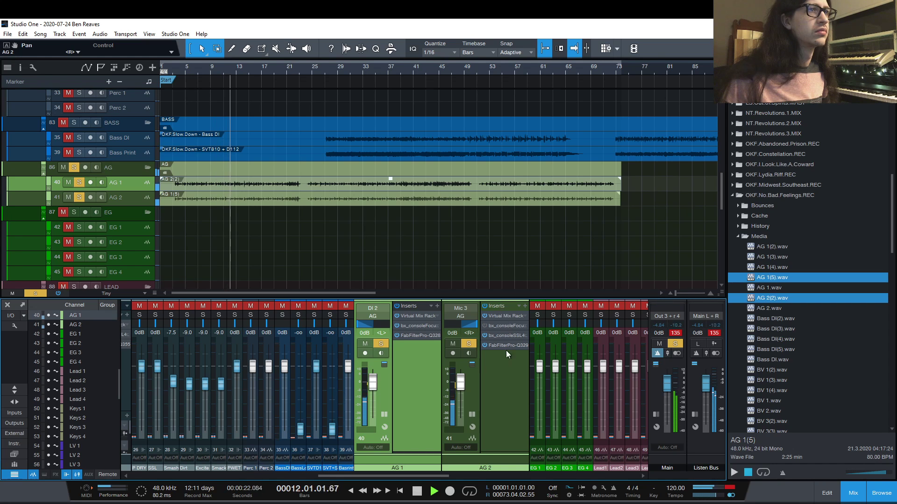
Open AG 2's SSL 4000 E editor, set its high-frequency EQ gain to +9.0 dB while listening, and stop playback.
left_click(504, 336)
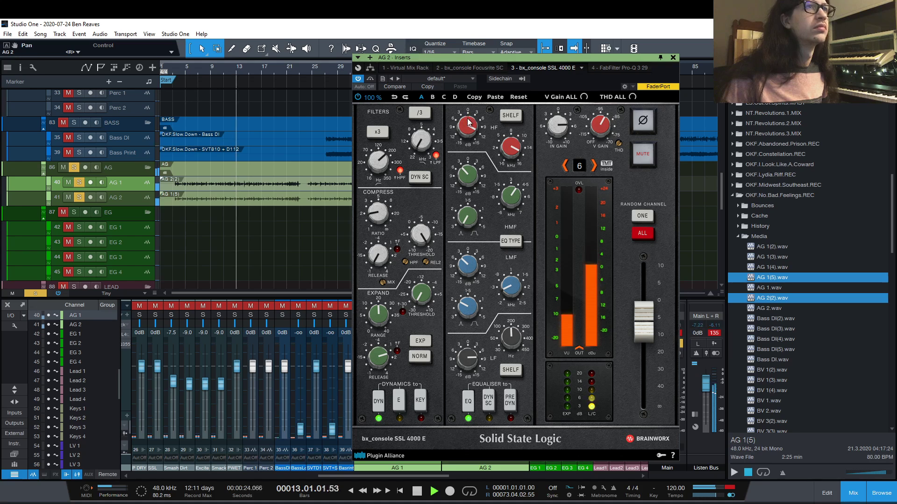
mouse_move(470, 125)
left_click_drag(470, 125, 471, 131)
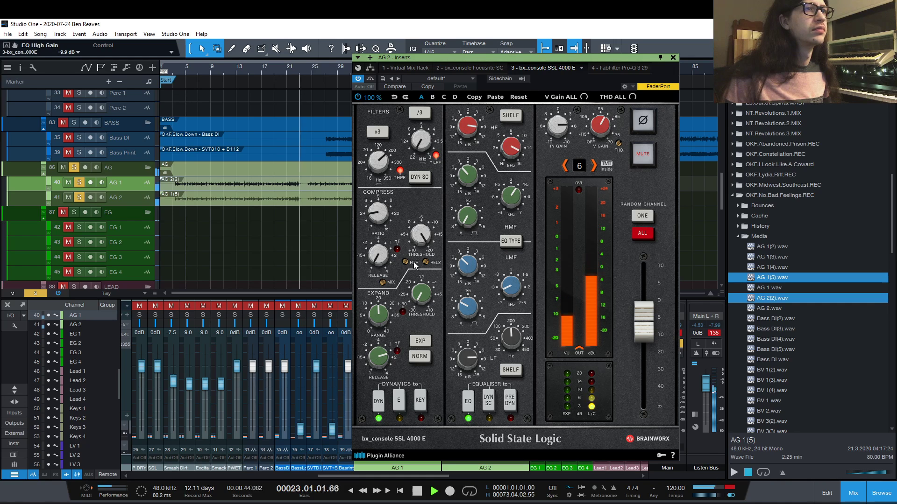
key("space")
Solo only AG 2, enable fast attack on its SSL compressor, and play from bar 8.
left_click(79, 198, "ctrl")
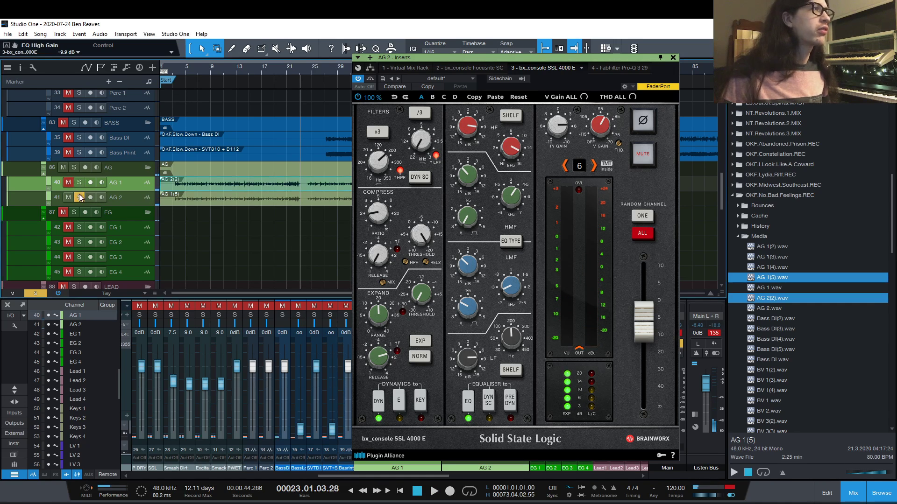
left_click(204, 72)
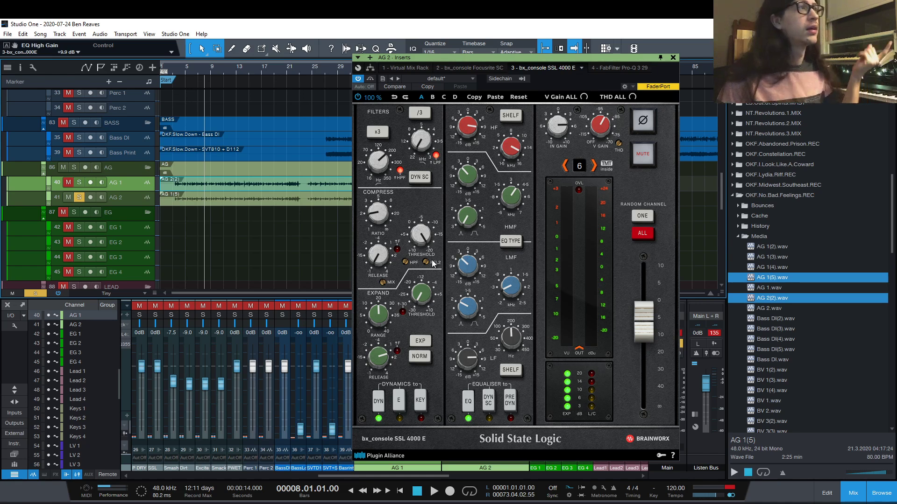
left_click(398, 249)
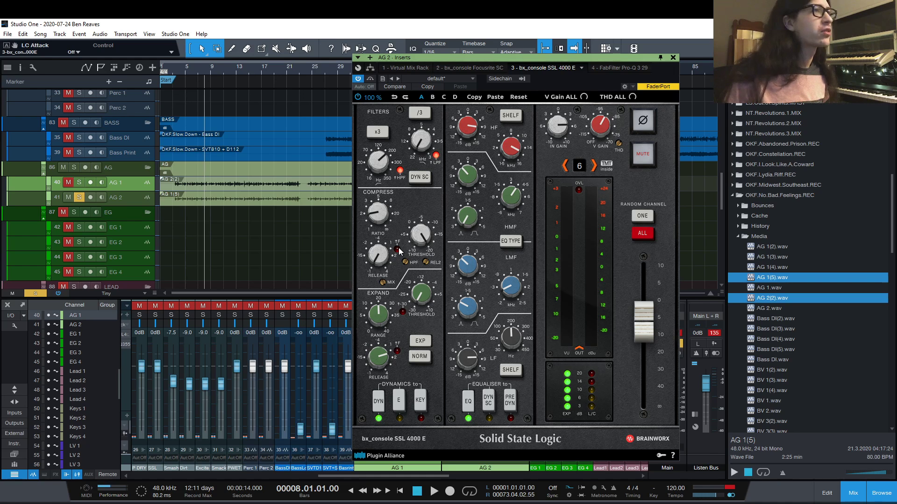
key("space")
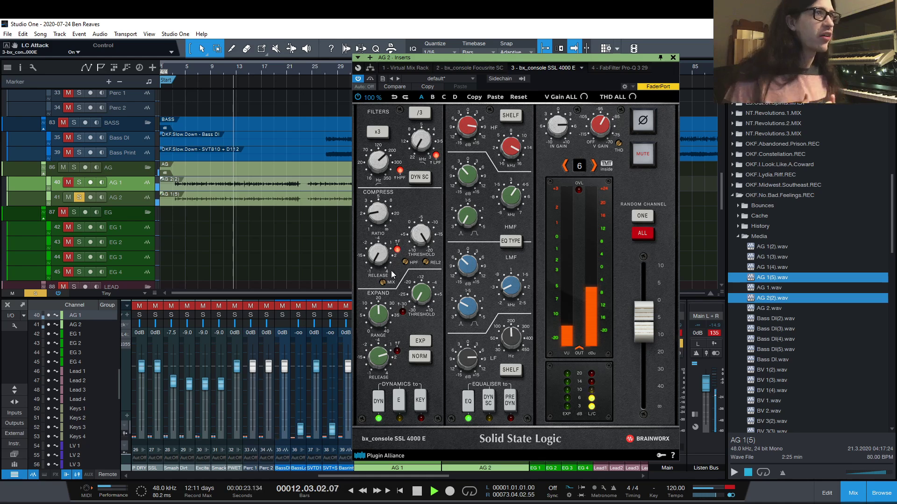
Set AG 2's SSL compressor release to 0.10 s, switch its fast attack off, and stop playback.
mouse_move(379, 242)
left_click_drag(379, 242, 377, 225)
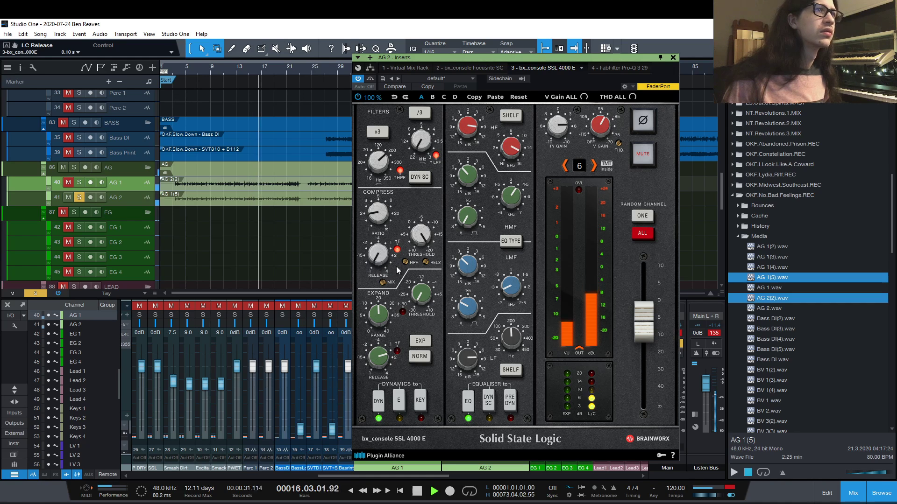
left_click(397, 252)
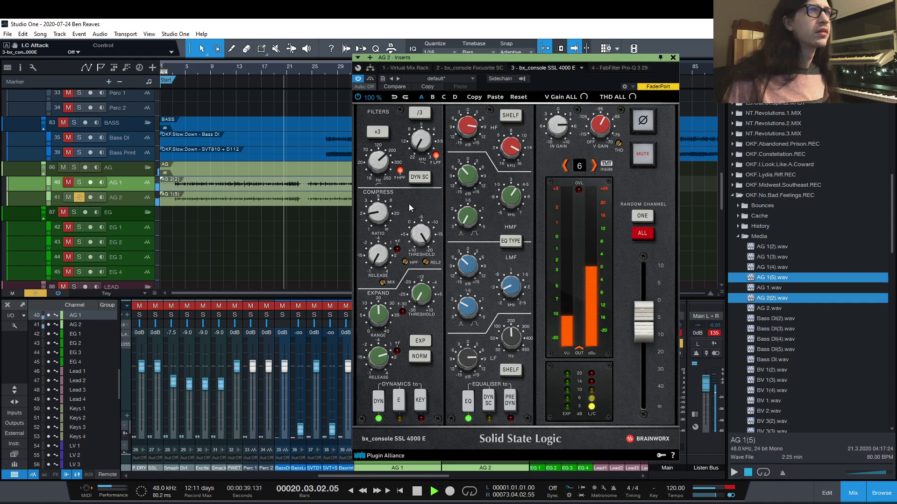
key("space")
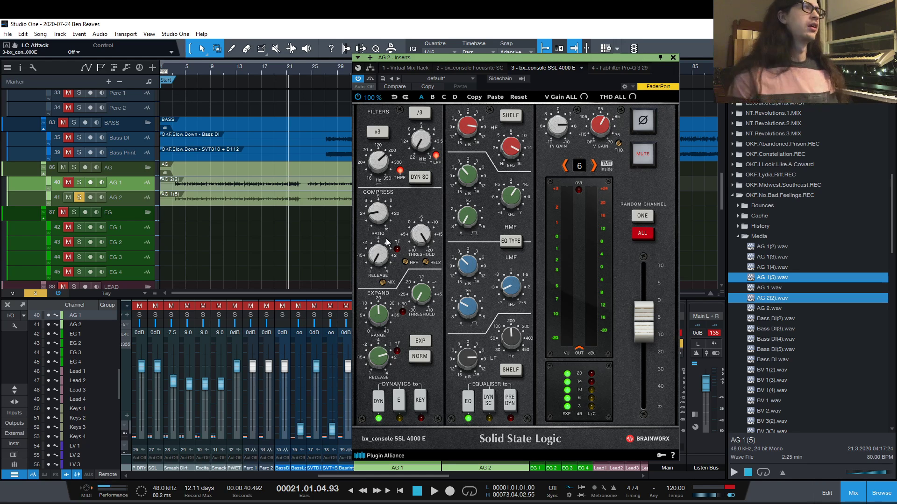
Play AG 1 soloed, try its Focusrite compressor attack at 85.0 ms, and settle it at 48.9 ms.
left_click(77, 185)
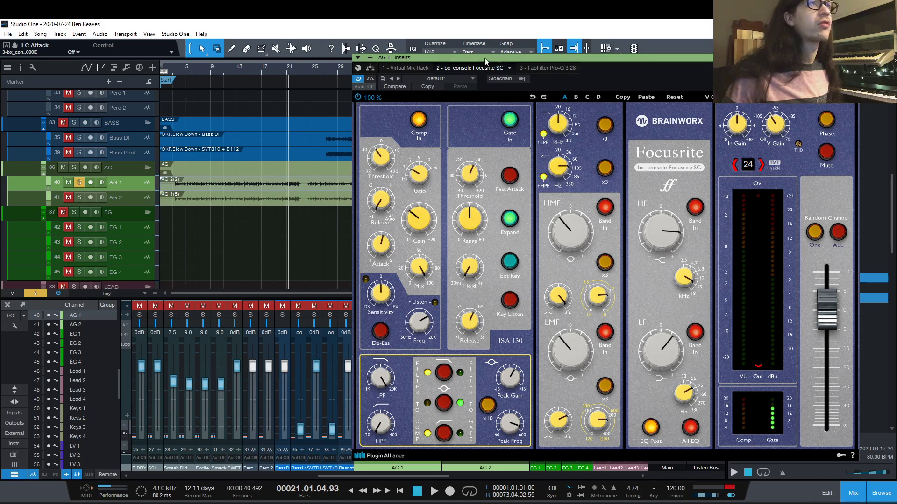
key("space")
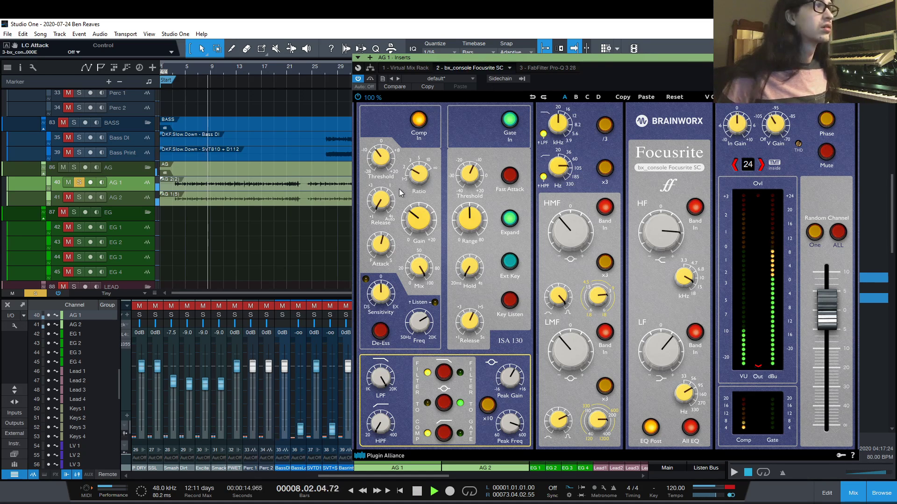
mouse_move(381, 254)
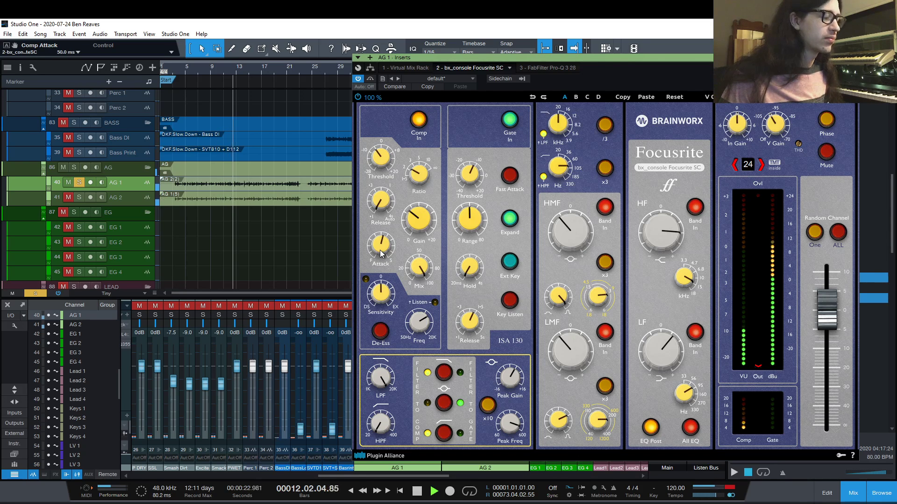
left_click_drag(381, 254, 382, 219)
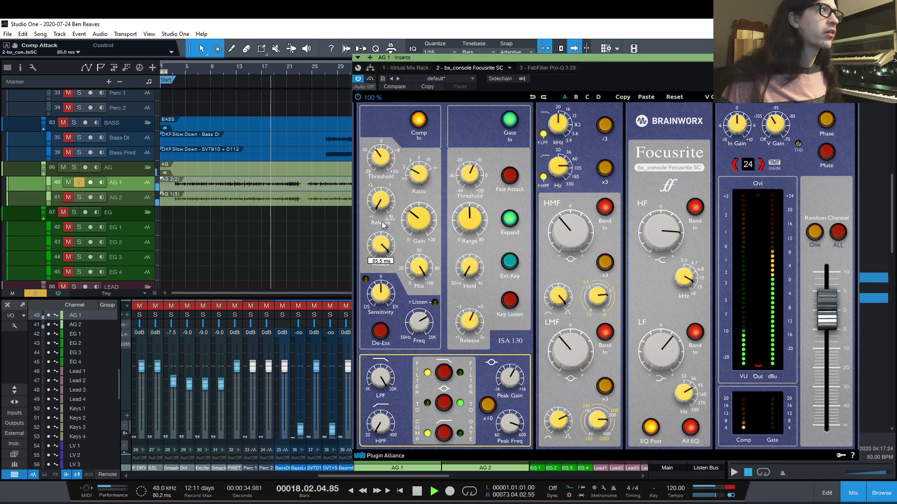
scroll(385, 242, "down", 2)
left_click_drag(385, 241, 386, 257)
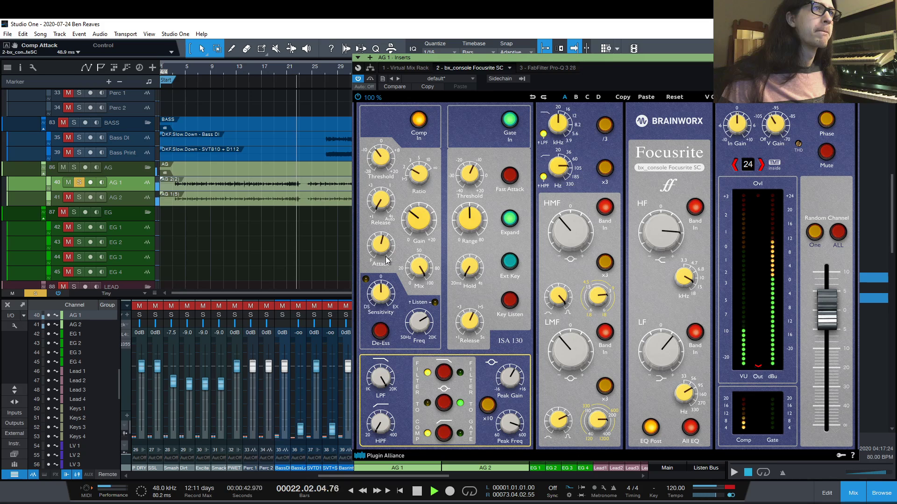
Try AG 1's Focusrite compressor attack at 0.3 ms while listening, and stop playback.
key("KP_Subtract")
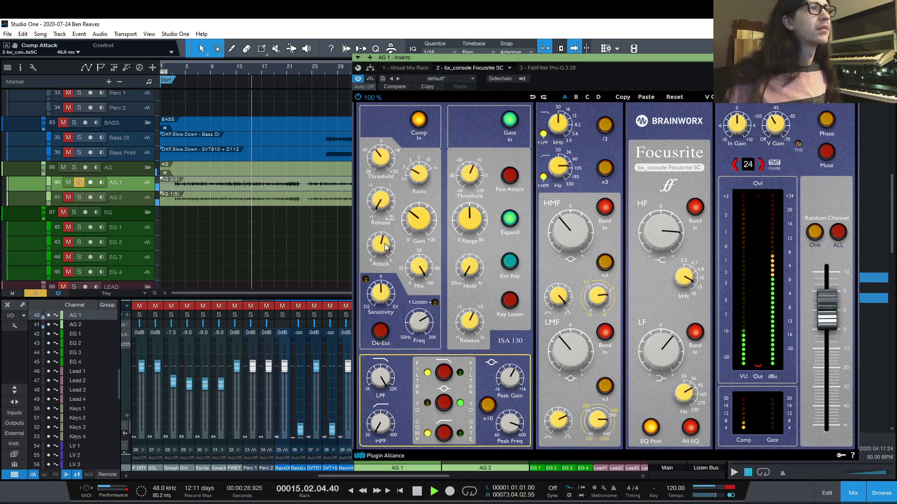
left_click_drag(386, 259, 389, 295)
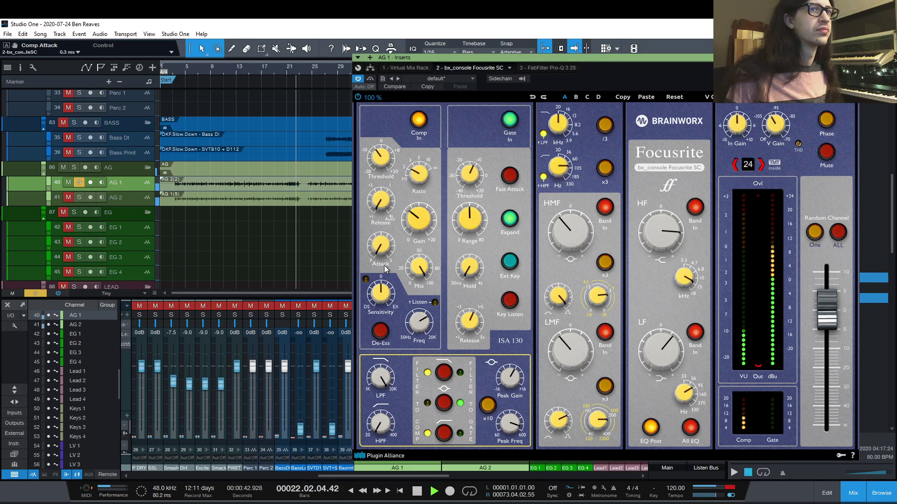
key("space")
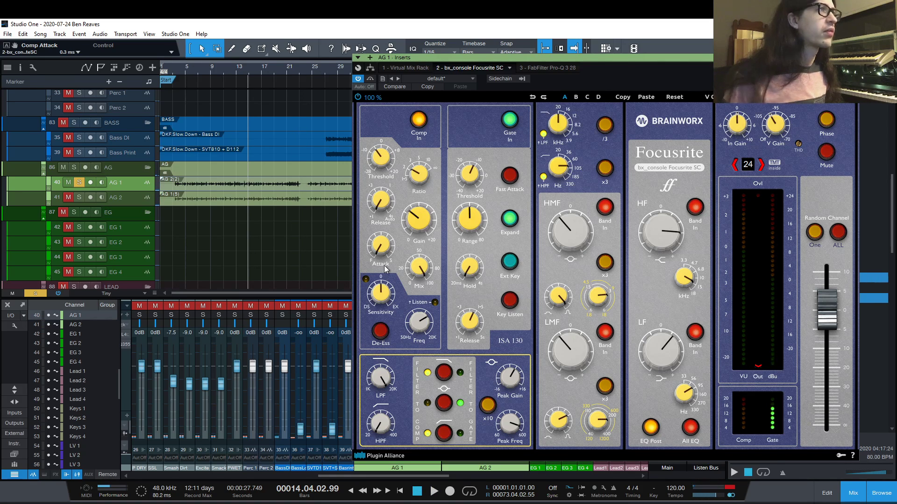
Play AG 1, add AG 2 to the solo, enable fast attack on AG 2's SSL compressor, and stop playback.
left_click(184, 69)
key("space")
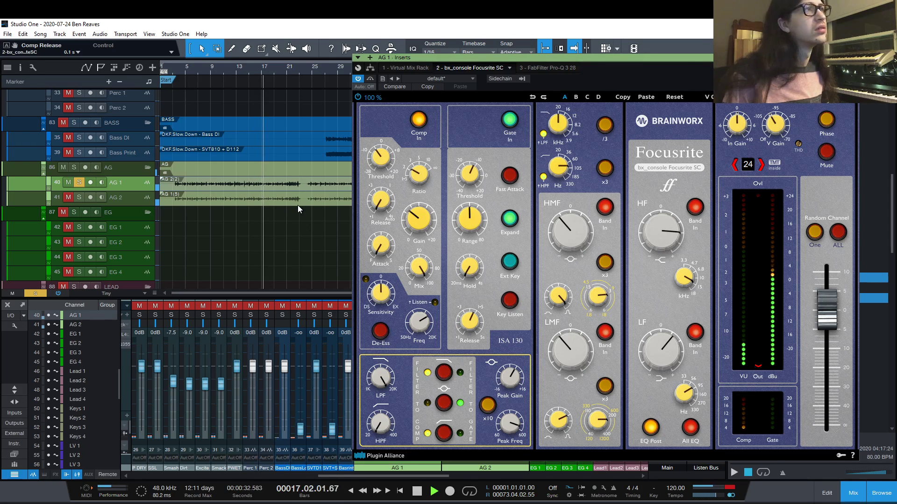
left_click(79, 197)
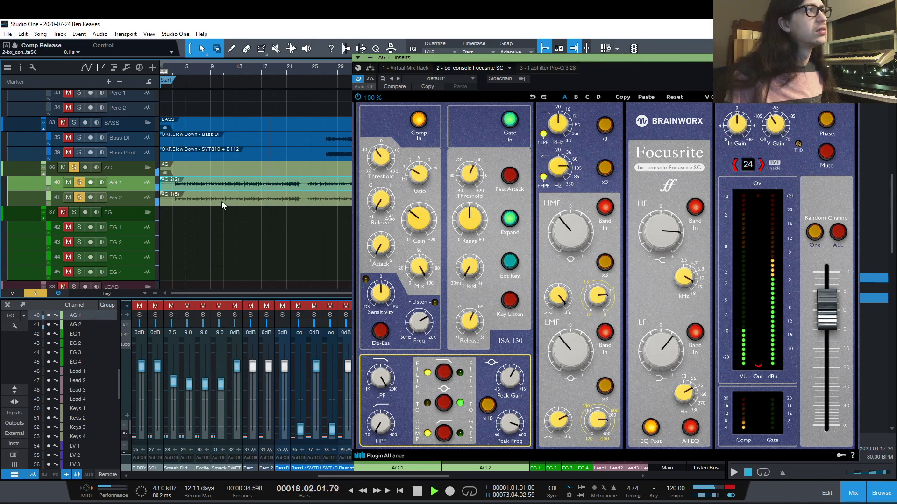
key("Down")
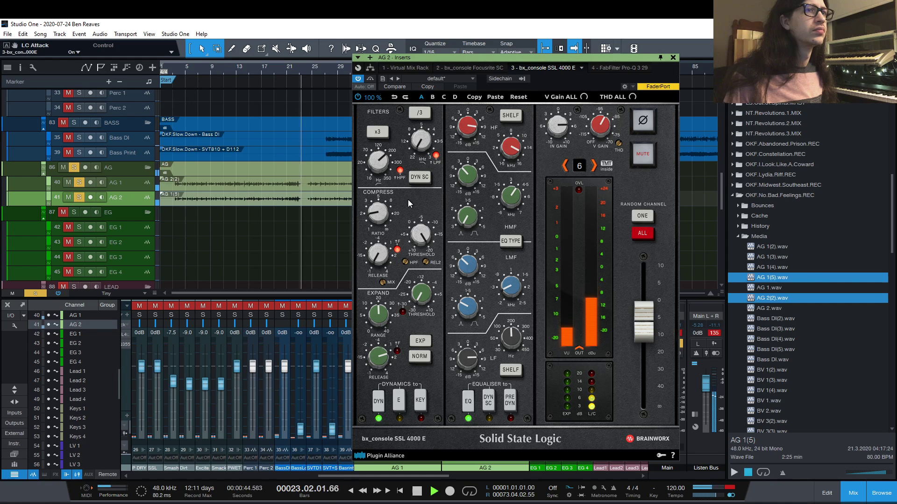
key("space")
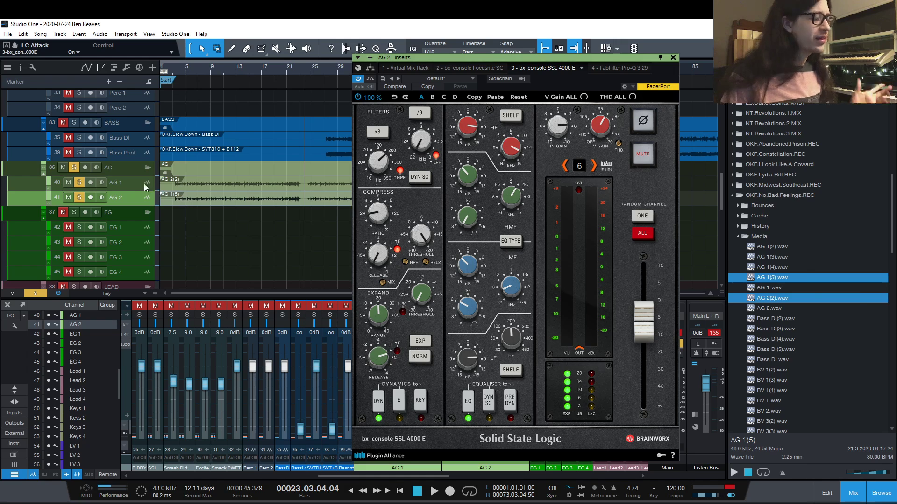
Compare the AG 1 and AG 2 compressor settings and set AG 1's Focusrite compressor release to Auto.
key("Up")
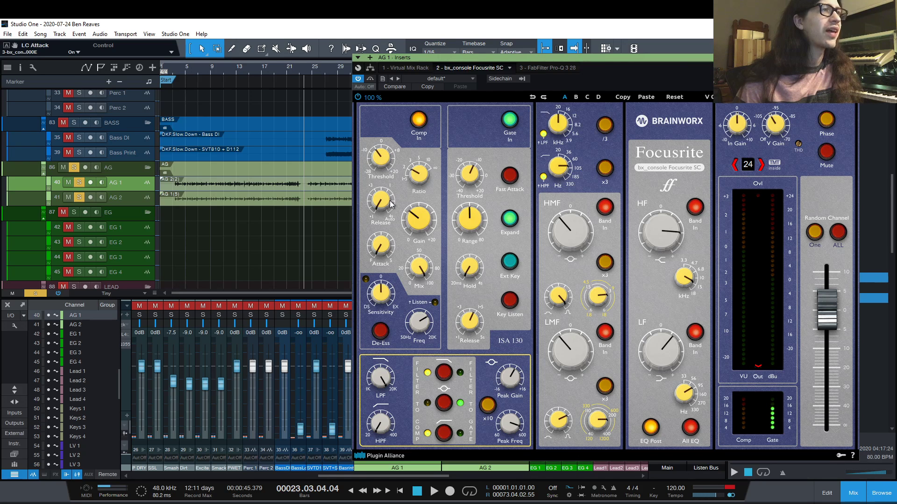
left_click(138, 198)
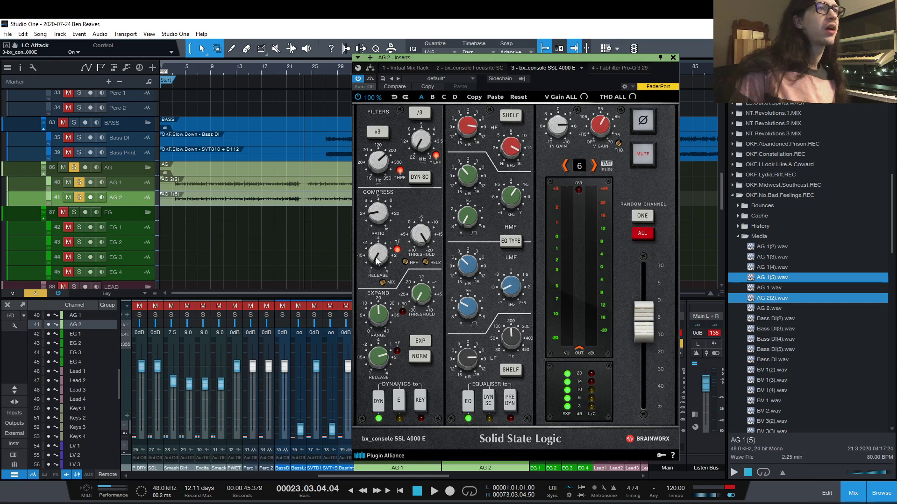
left_click(149, 186)
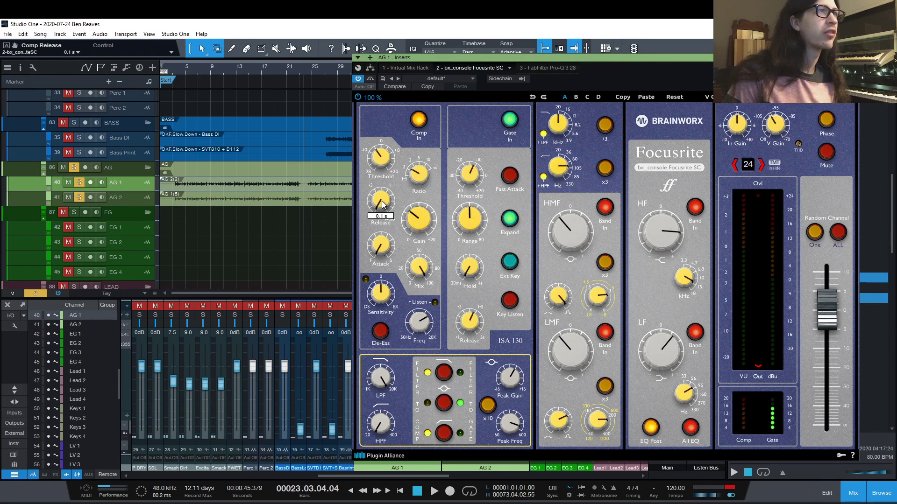
left_click_drag(371, 209, 373, 85)
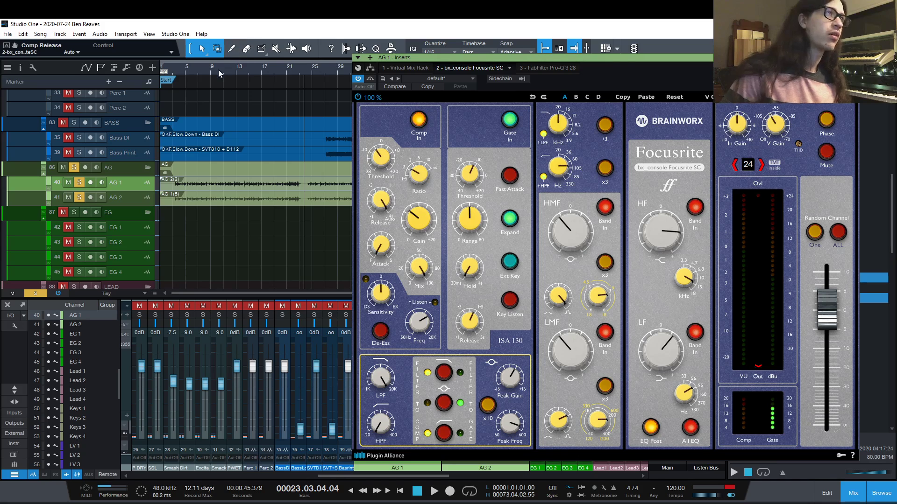
Remove AG 2 from the solo and play AG 1 alone from bar 7.
left_click(196, 72)
left_click(83, 197)
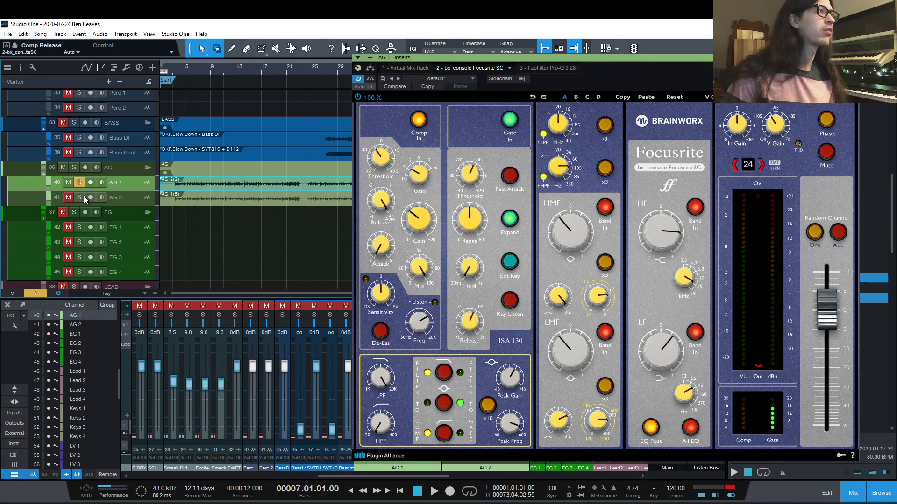
key("space")
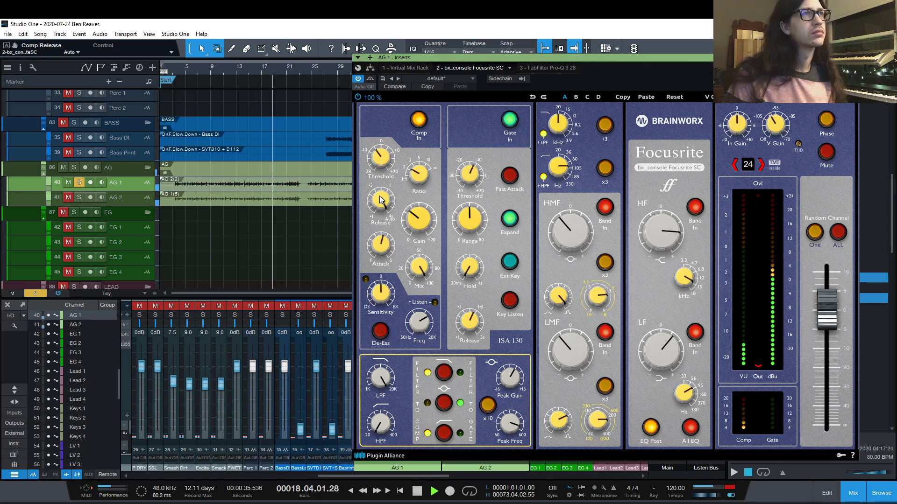
Audition AG 1's Focusrite compressor release at 3.9 s, return it to Auto, and stop playback.
mouse_move(381, 201)
scroll(382, 201, "up", 2)
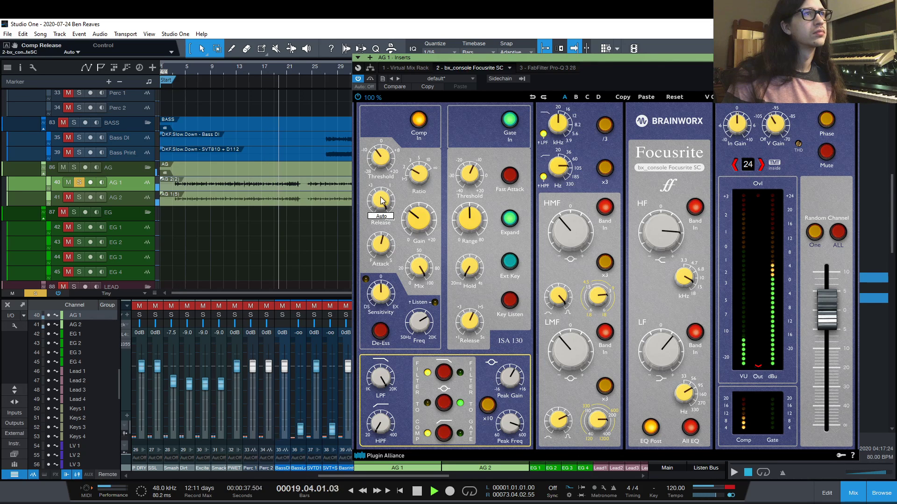
scroll(381, 201, "down", 1)
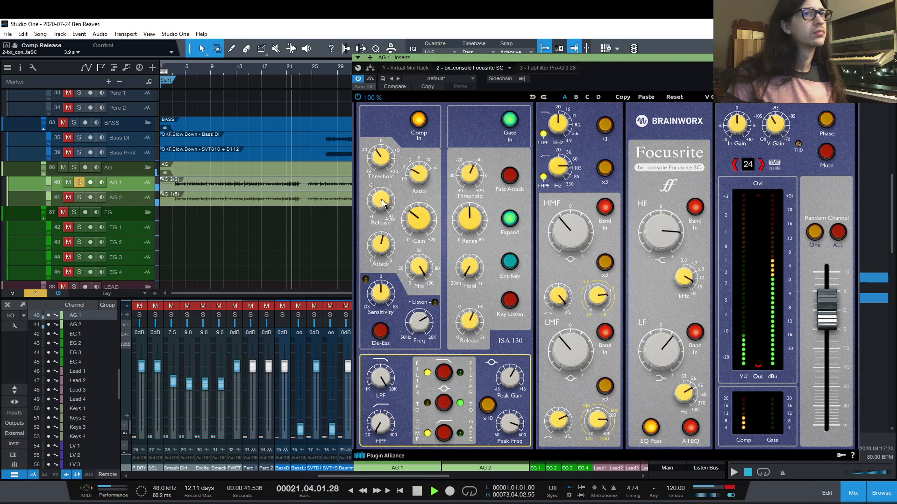
left_click_drag(382, 200, 383, 181)
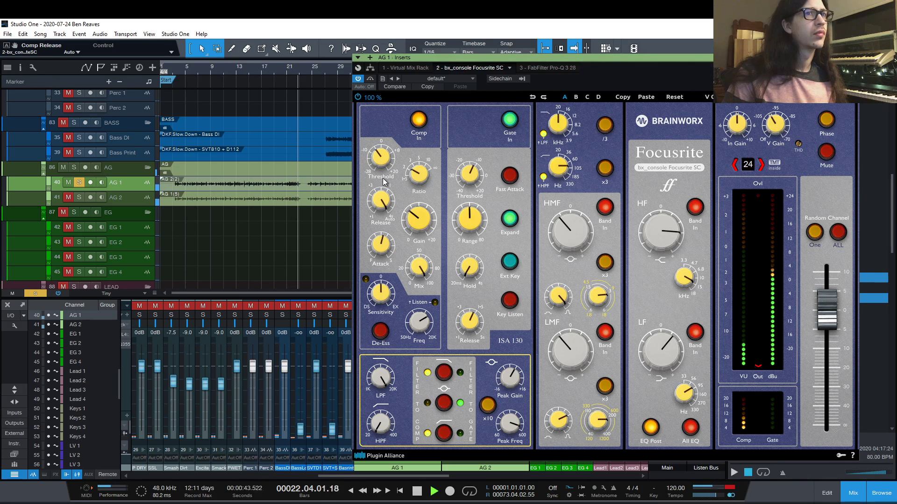
key("space")
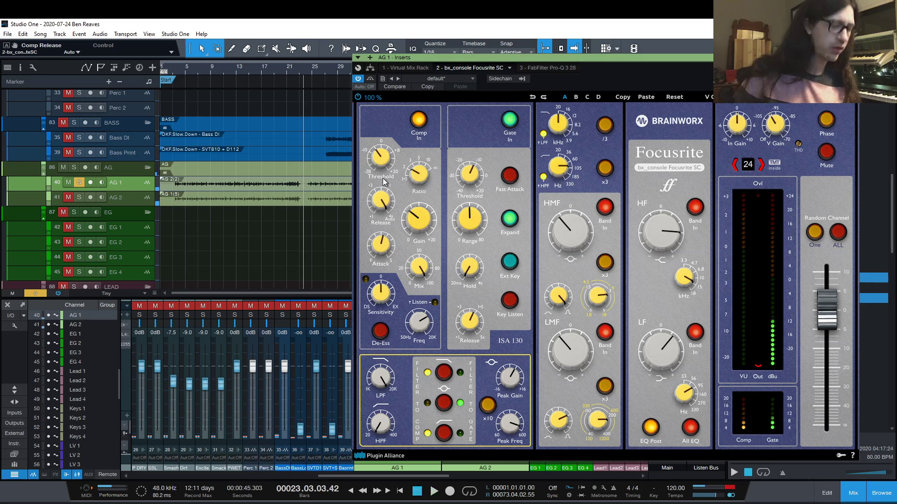
Set AG 1's Focusrite compressor release to 0.1 s and play the soloed track from near the song's start.
key("KP_0")
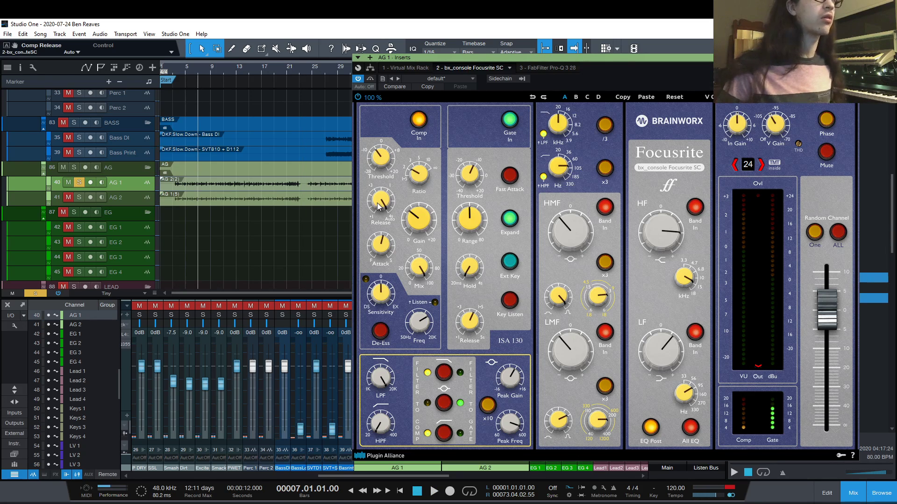
left_click_drag(378, 207, 380, 219)
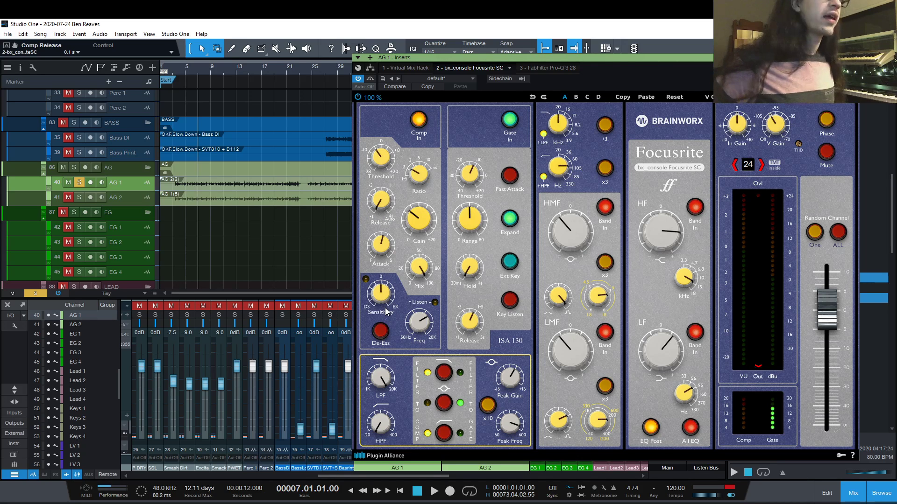
key("Home")
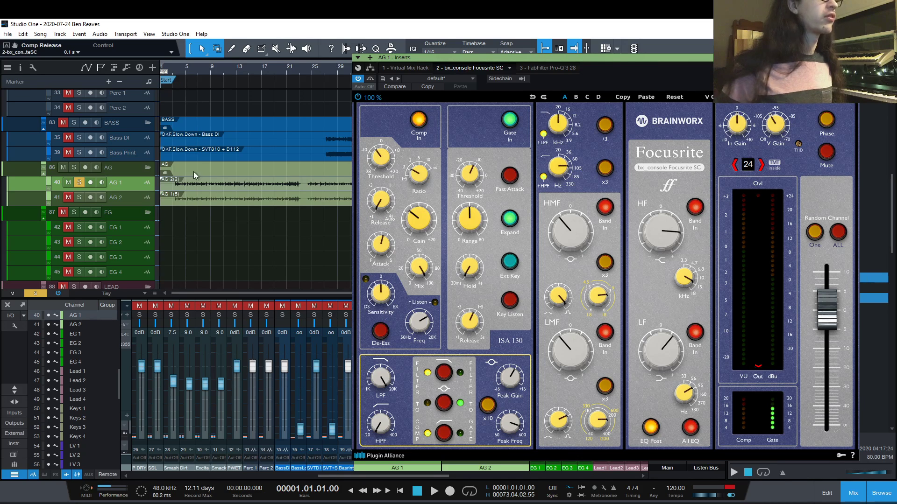
left_click(229, 80)
key("space")
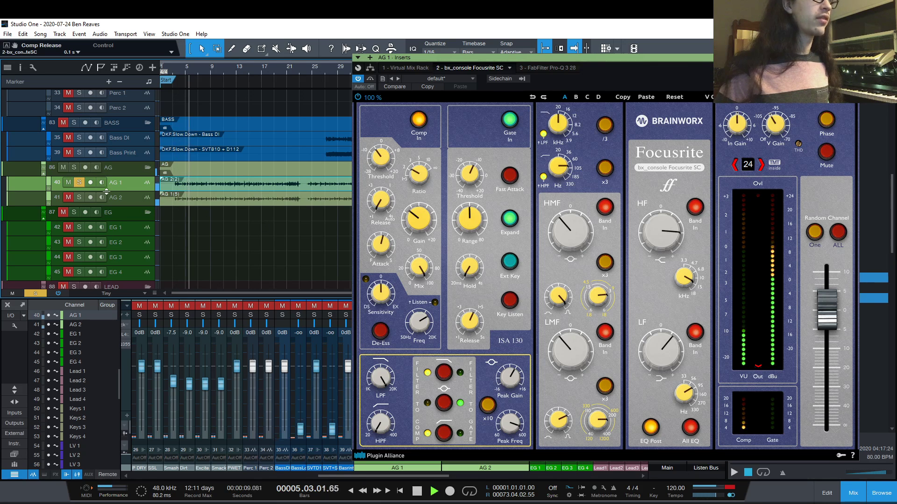
Add AG 2 to the solo, compare its SSL strip, and set the LF gain on AG 1's Focusrite to +5.8 dB.
left_click(78, 197)
left_click(133, 198)
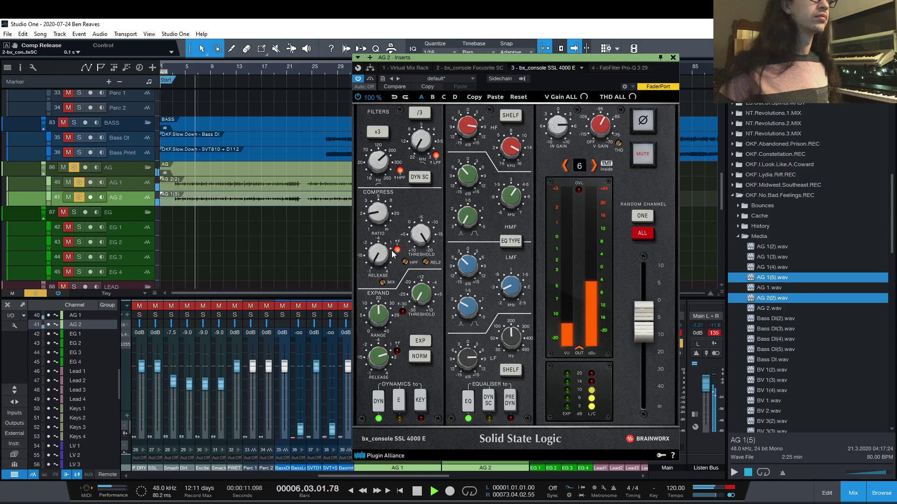
left_click(122, 182)
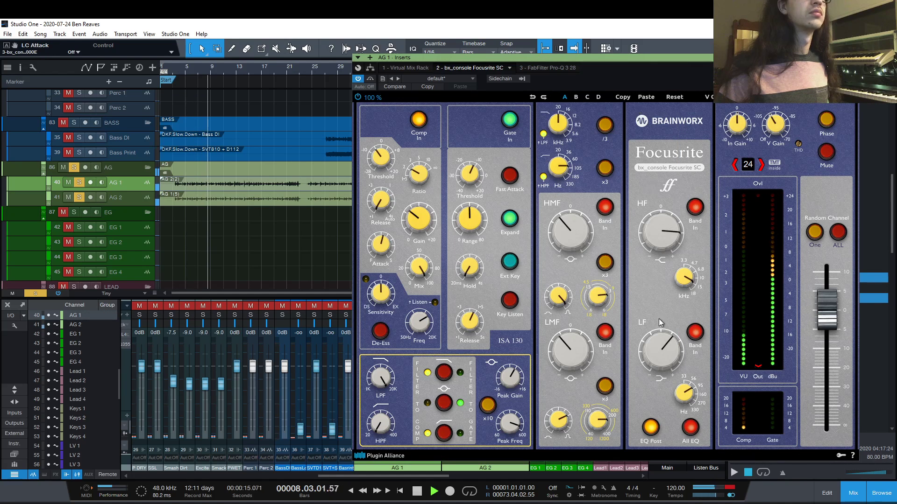
mouse_move(662, 359)
left_click_drag(662, 357, 662, 359)
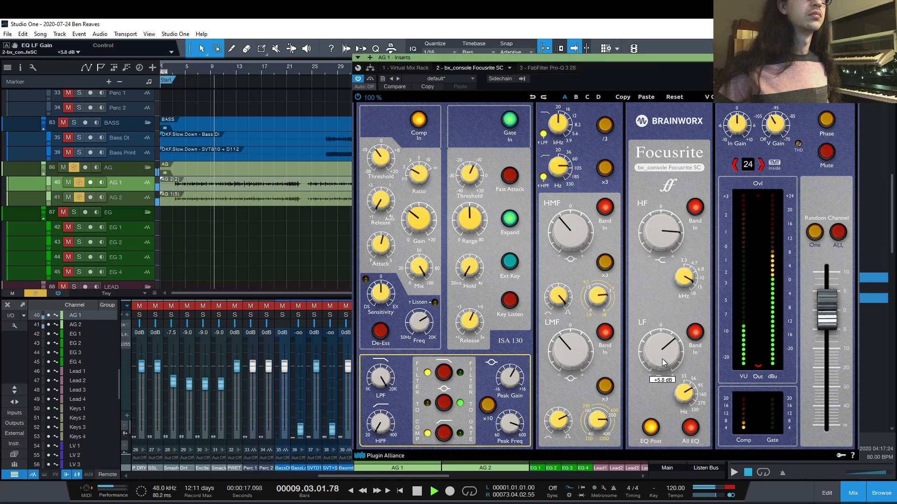
Set the low-band EQ gain on AG 2's SSL 4000 E to +6.4 dB and stop playback.
left_click(141, 200)
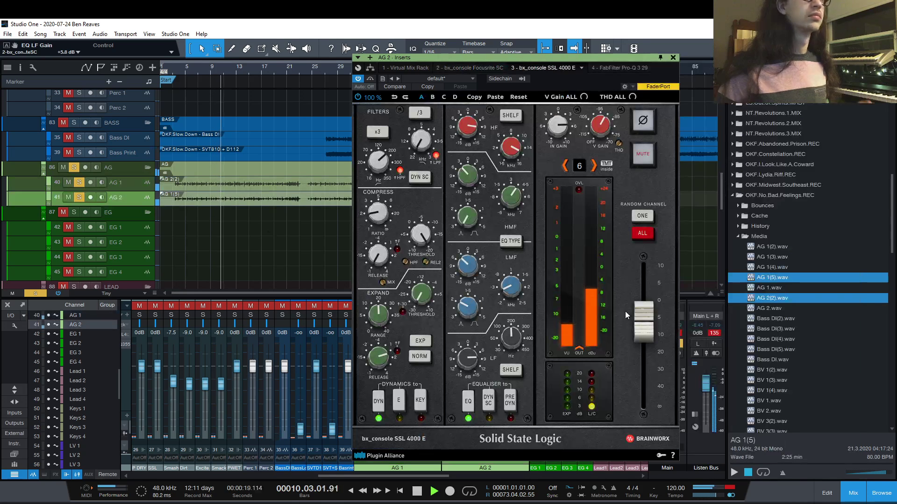
mouse_move(465, 362)
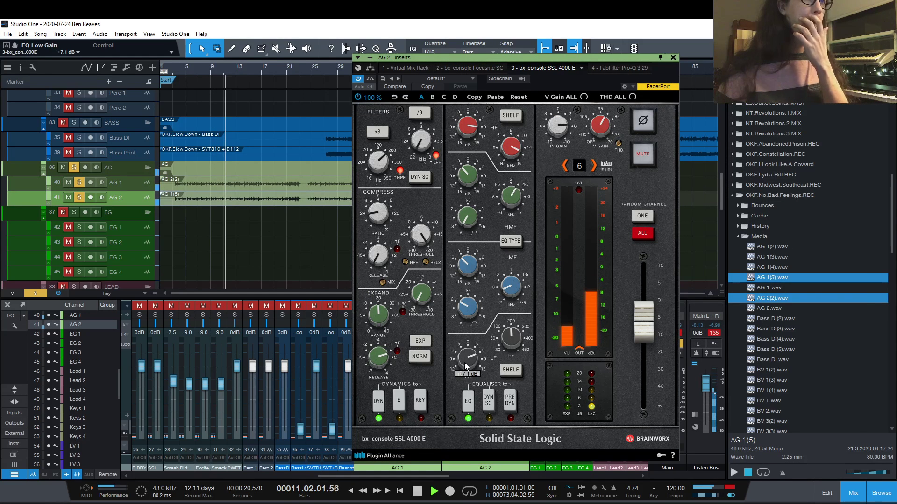
scroll(469, 361, "down", 2)
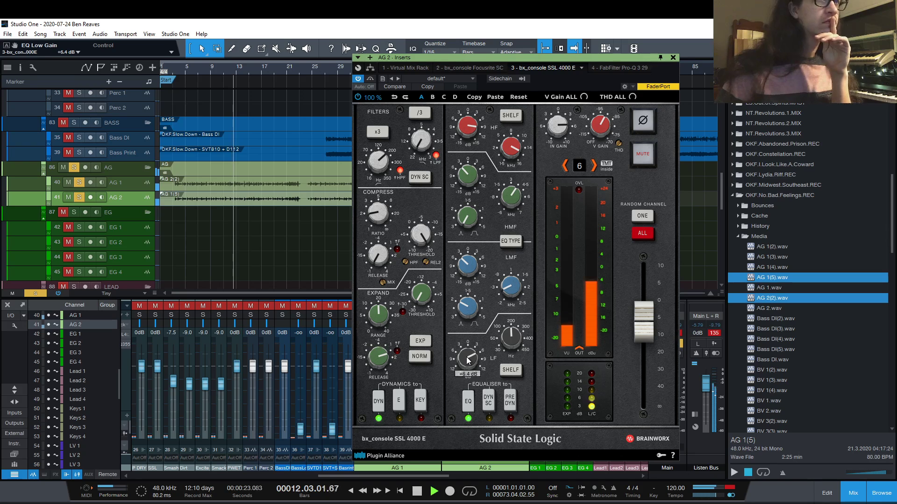
key("space")
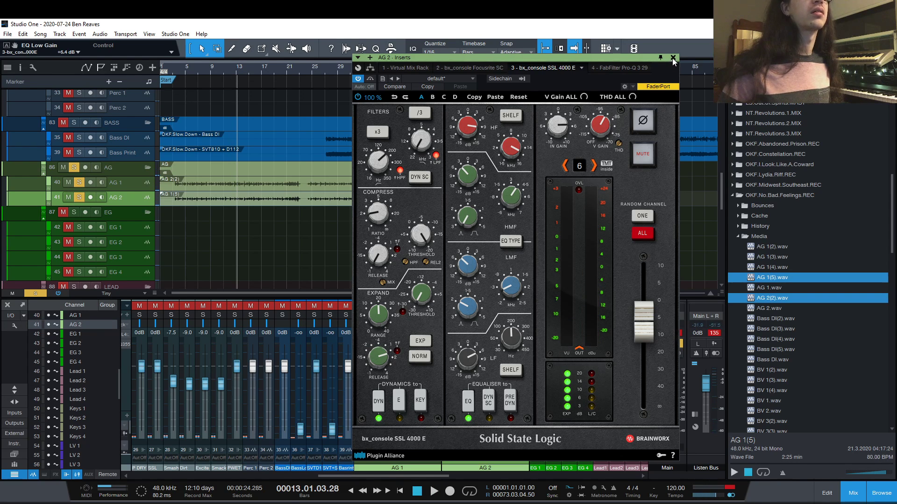
Remove the SSL 4000 E from AG 2 and replace AG 1's Focusrite SC with a bypassed instance at default settings.
left_click(673, 58)
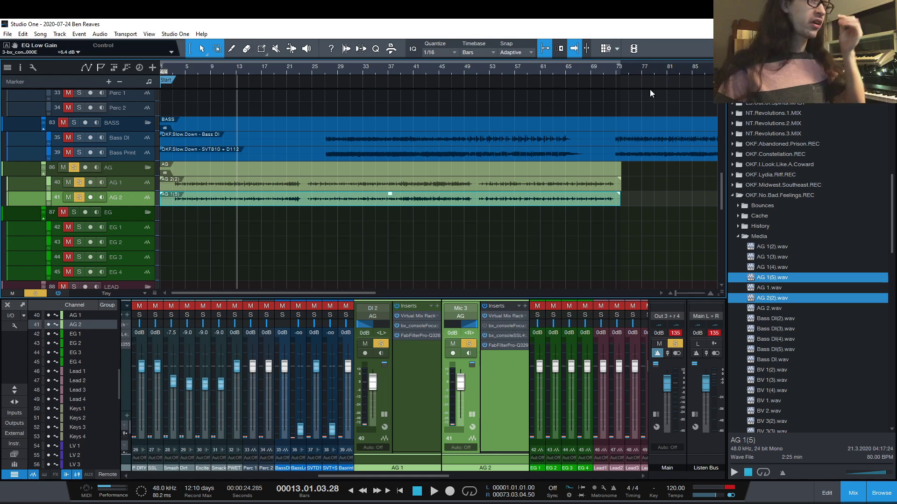
right_click(524, 335)
left_click(549, 429)
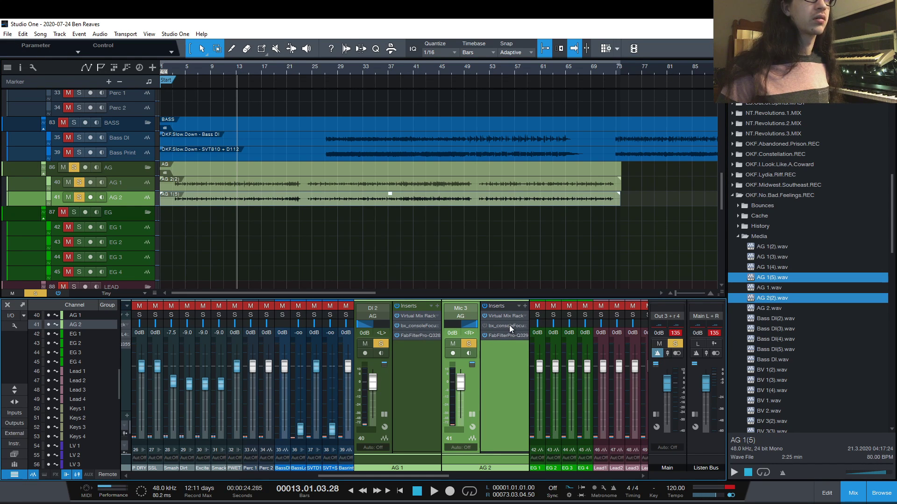
left_click(428, 326)
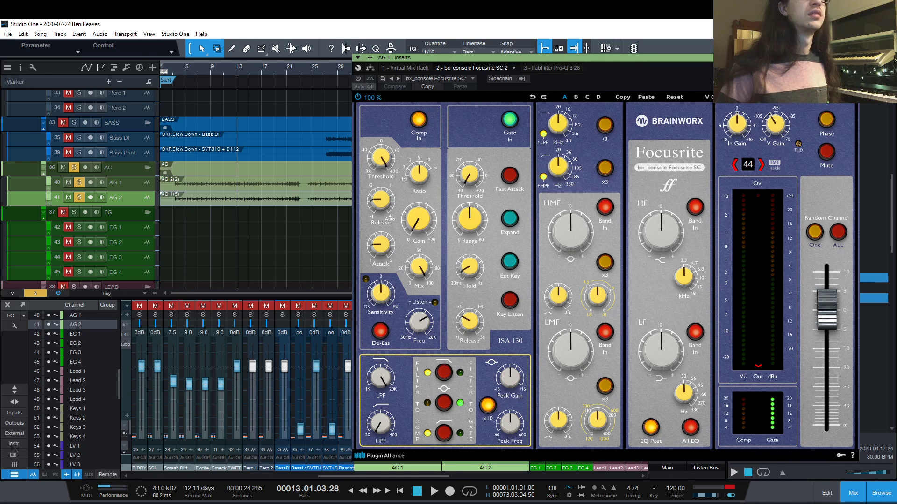
left_click(854, 58)
Activate the Focusrite SC inserts on AG 1 and AG 2, clear all solos, and check playback briefly.
left_click(416, 355, "shift")
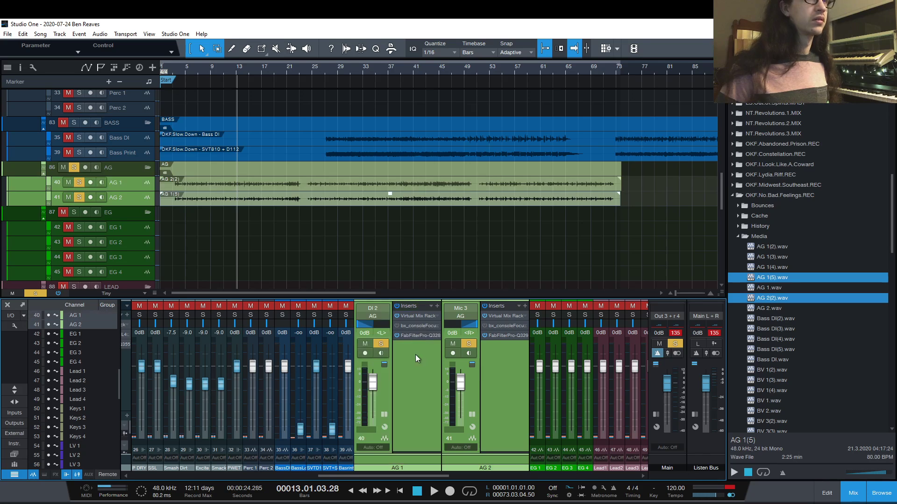
left_click(422, 356)
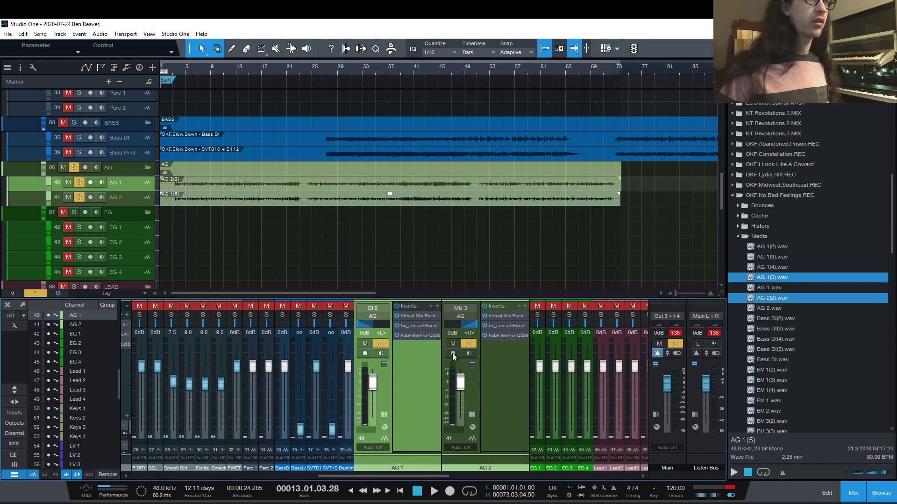
key("shift+s")
key("space")
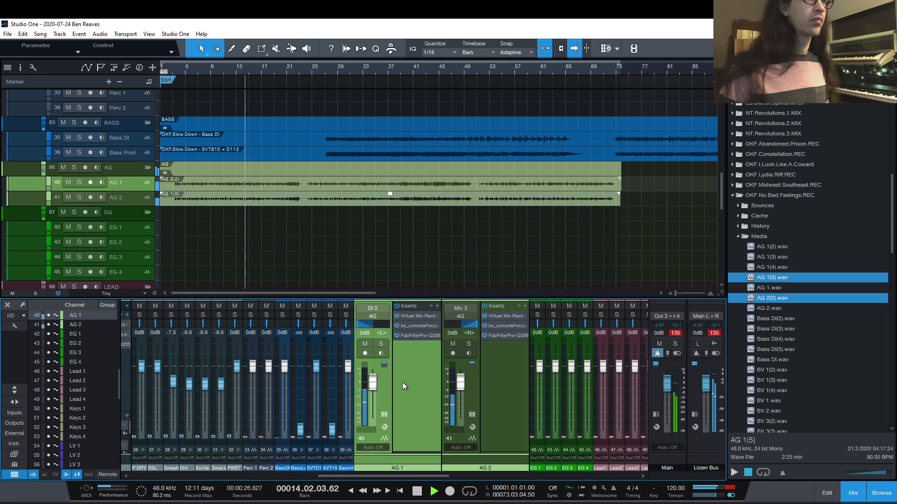
key("space")
Reset the pan of AG 1 and AG 2 to center and collapse both channels in the mixer.
double_click(380, 325)
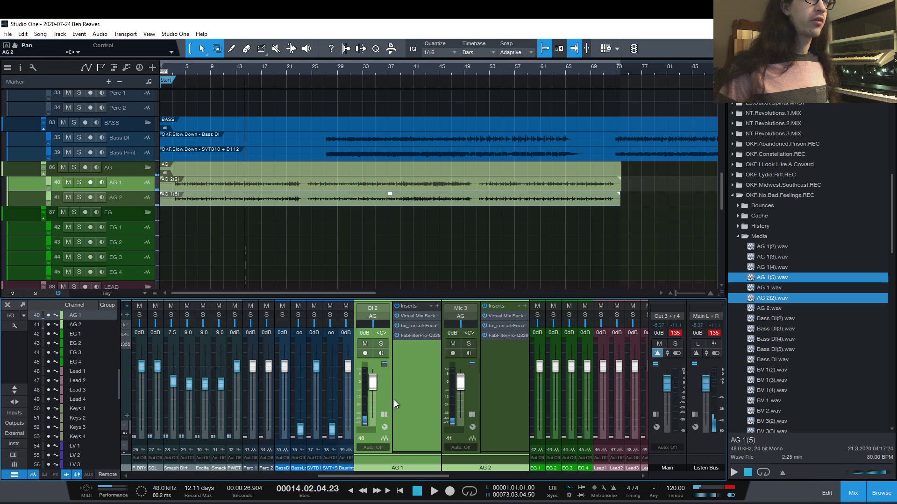
left_click(393, 418)
left_click(405, 417)
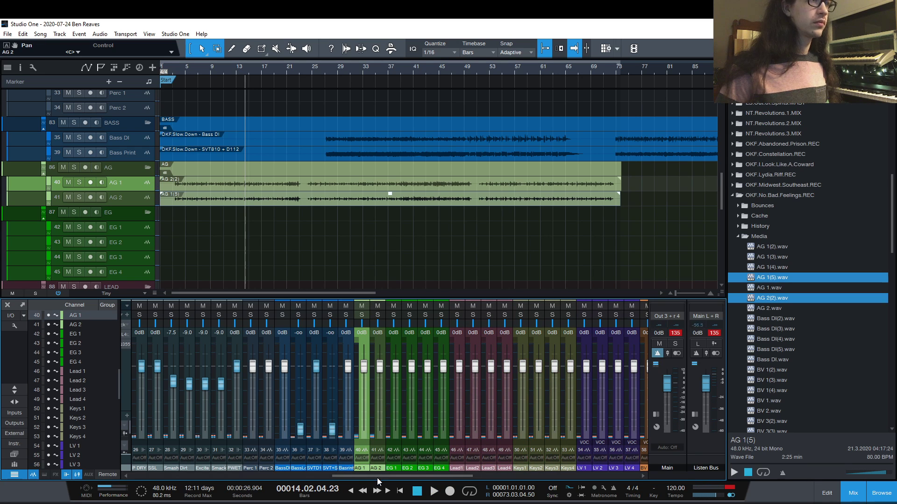
Examine the insert chain on the LV 1 vocal channel in the mixer and collapse the channel again.
left_click_drag(375, 476, 416, 466)
left_click(419, 467)
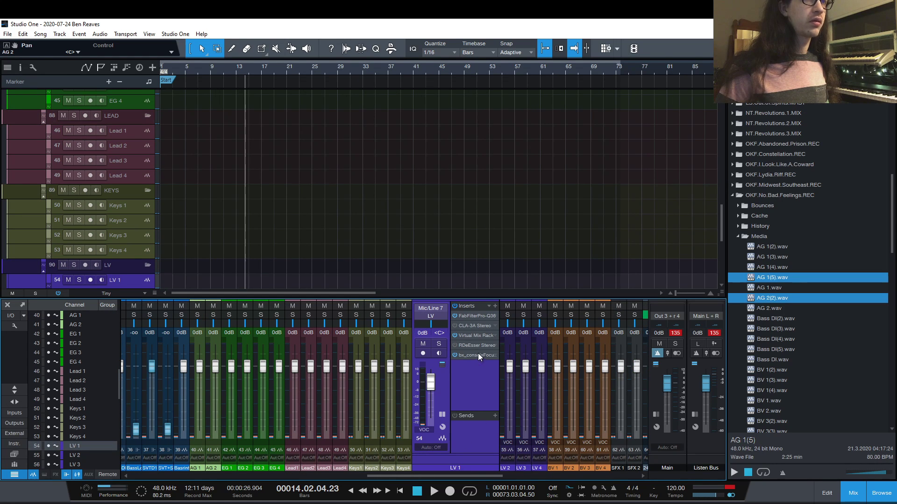
left_click(468, 380)
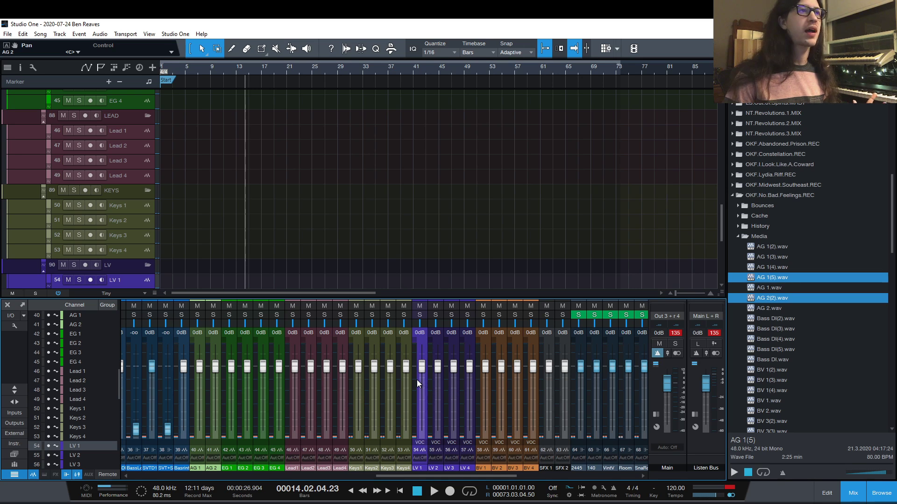
left_click_drag(421, 475, 430, 478)
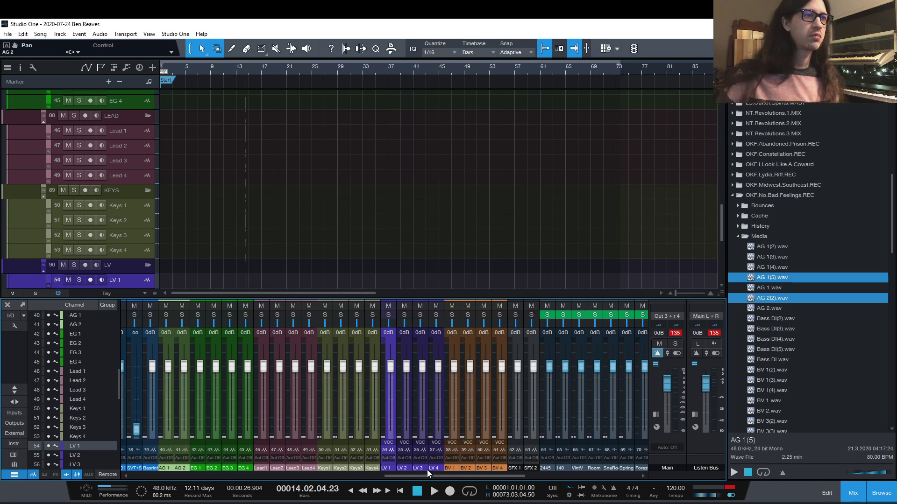
left_click(394, 450)
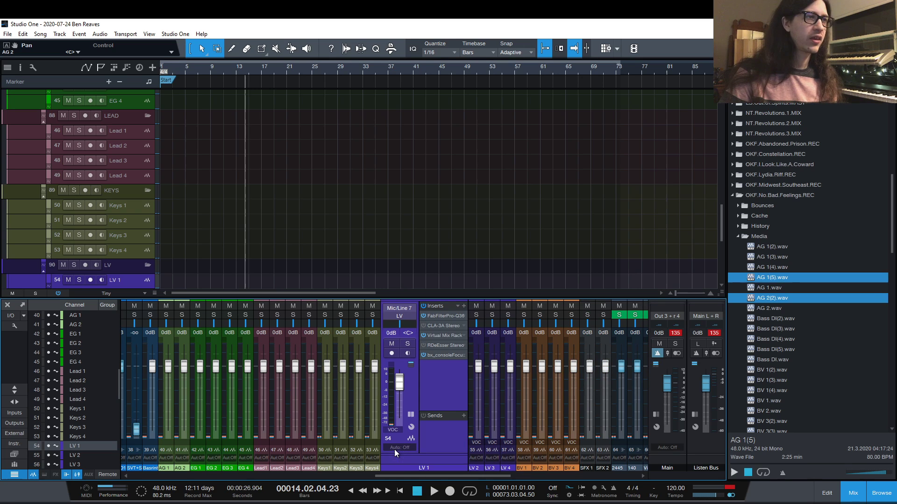
double_click(432, 383)
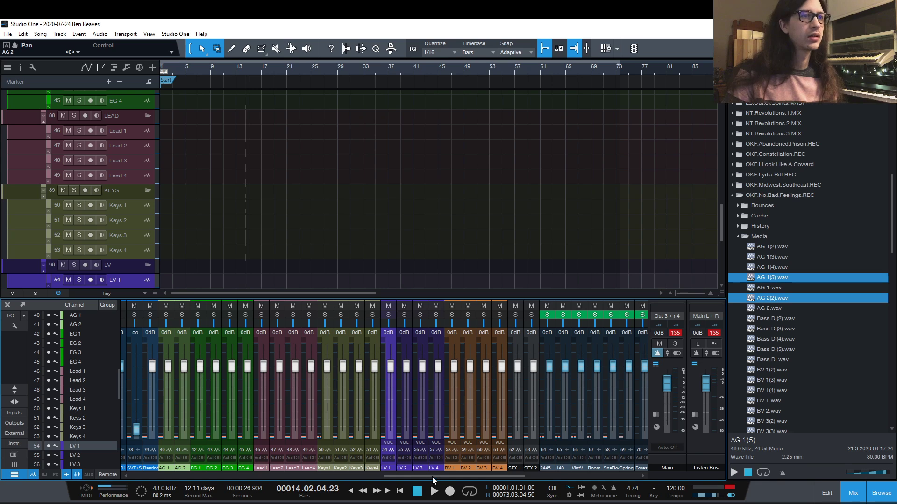
Look over the insert chains on the drum bus channels and expand the Dirt channel.
left_click_drag(432, 478, 268, 454)
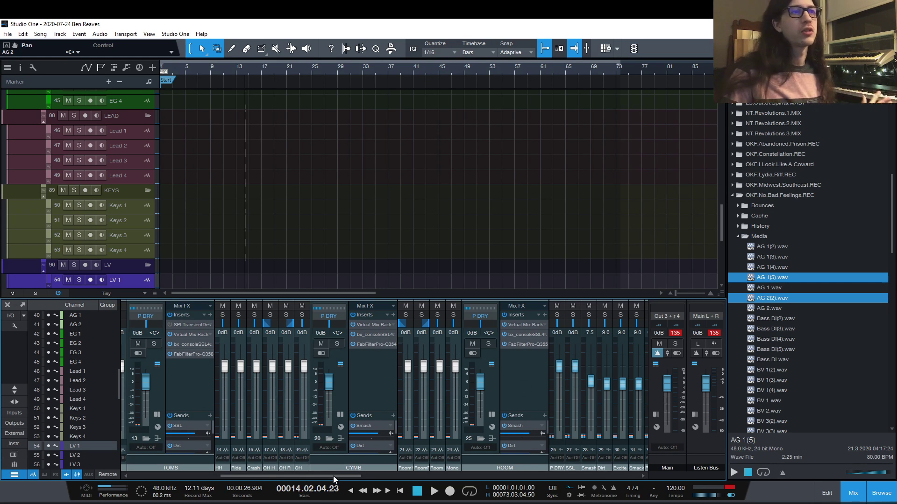
left_click_drag(332, 475, 390, 471)
left_click(394, 448)
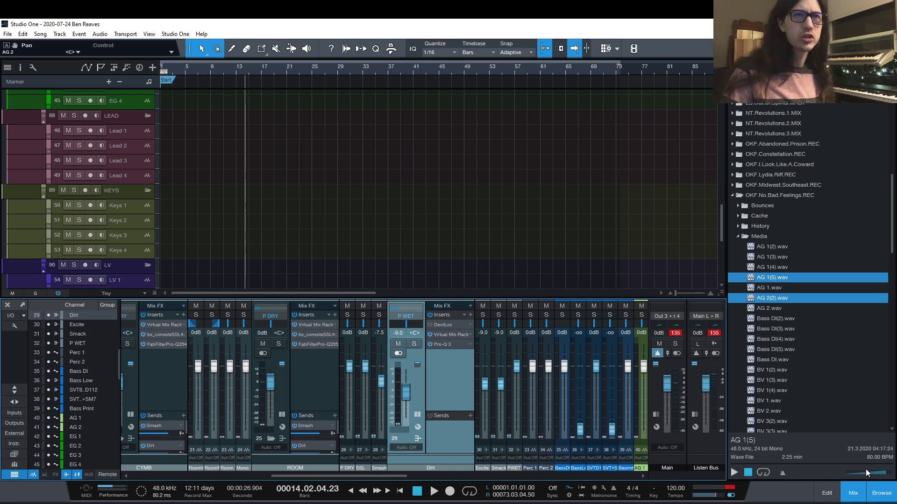
Locate the AG 1 and AG 2 events' audio files in the pool and remove them from it.
left_click(882, 493)
scroll(536, 262, "up", 5)
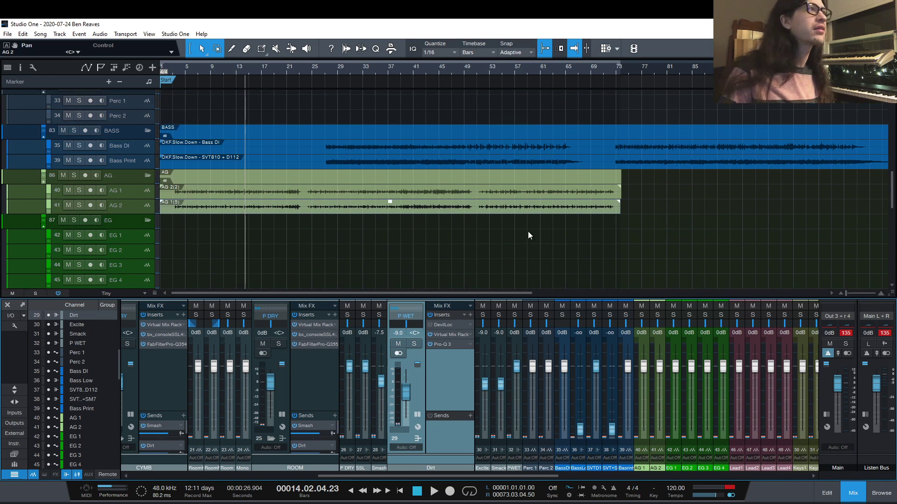
right_click(506, 189)
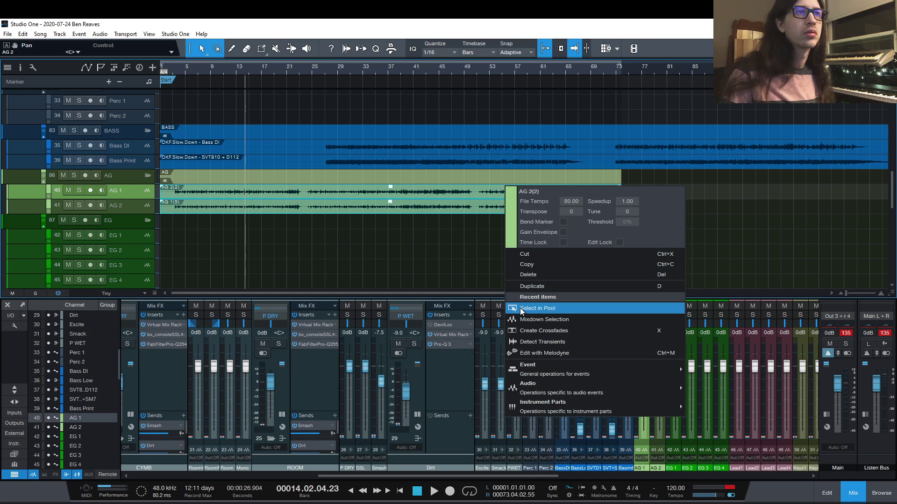
left_click(542, 308)
right_click(769, 104)
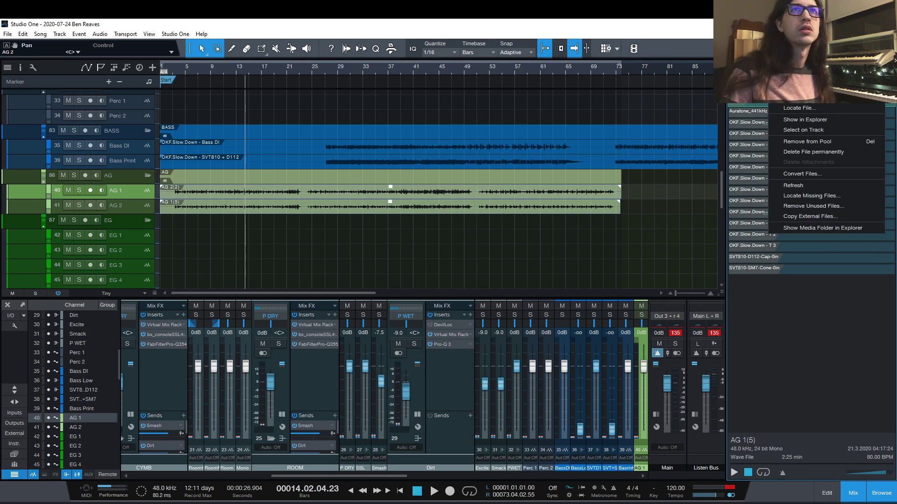
left_click(807, 141)
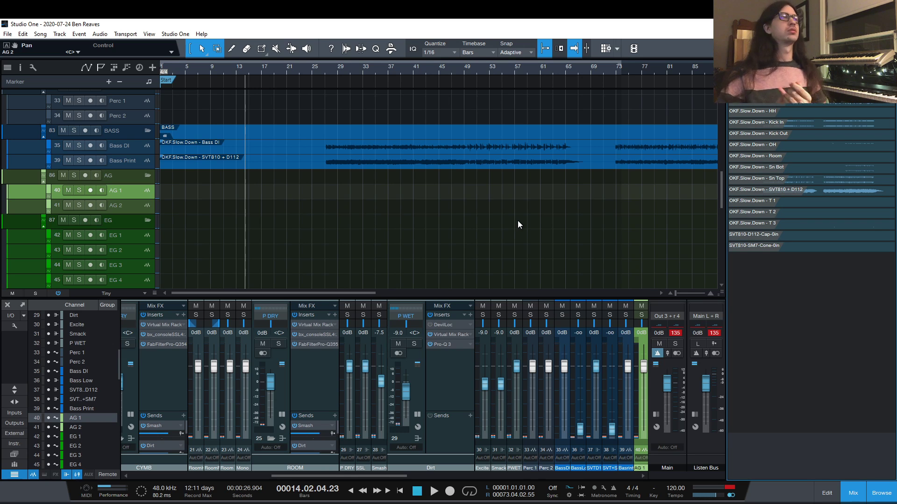
Locate the Bass DI and Bass Print events' audio files in the pool and remove them from it.
left_click(523, 161)
right_click(522, 150)
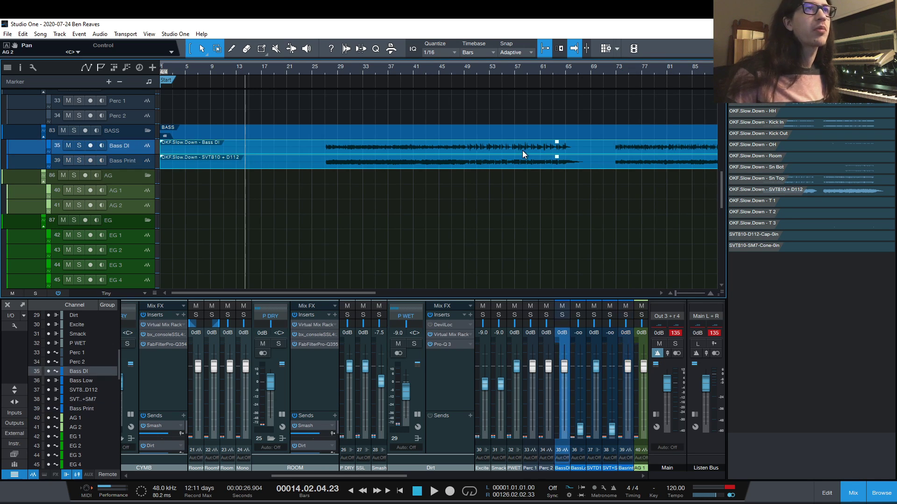
left_click(604, 274)
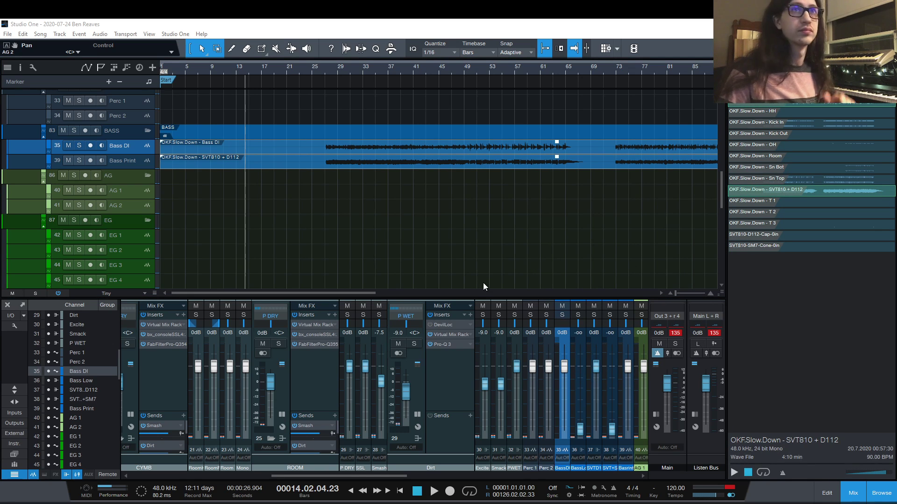
key("Delete")
scroll(477, 201, "up", 2)
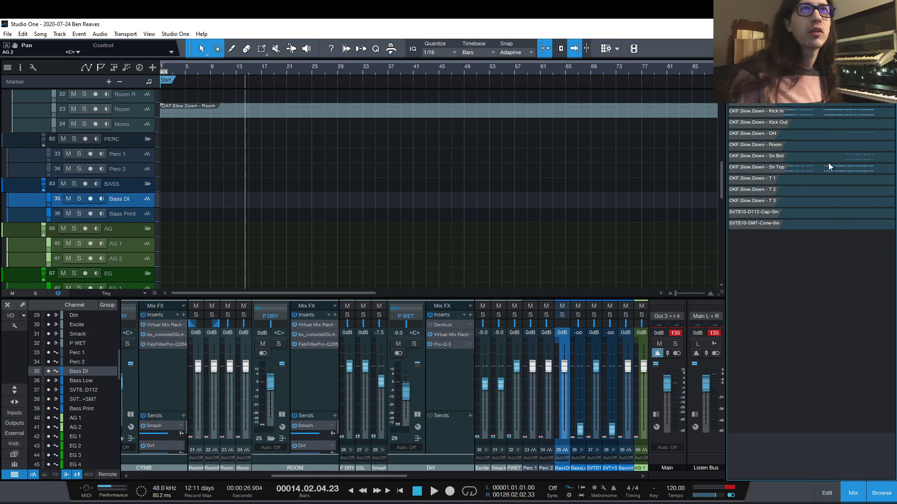
Hide the file browser and reset the clip indicators on the Main and Listen Bus outputs.
left_click(879, 490)
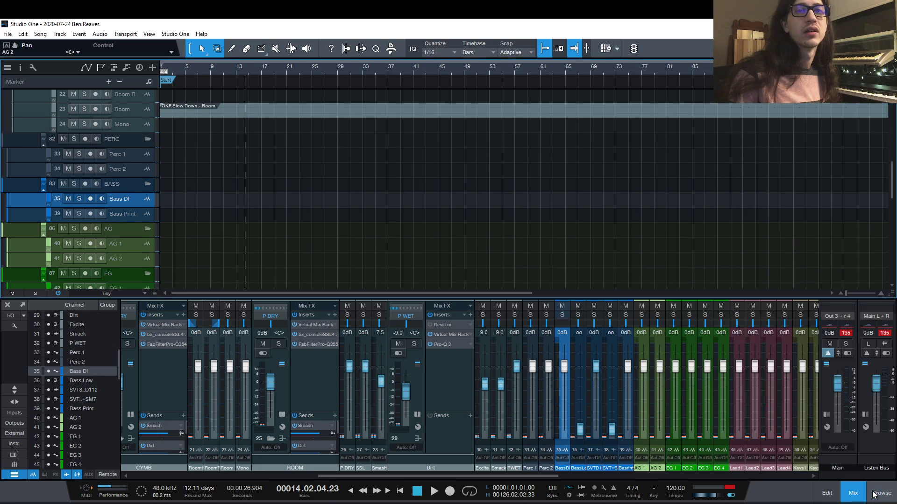
left_click(846, 333)
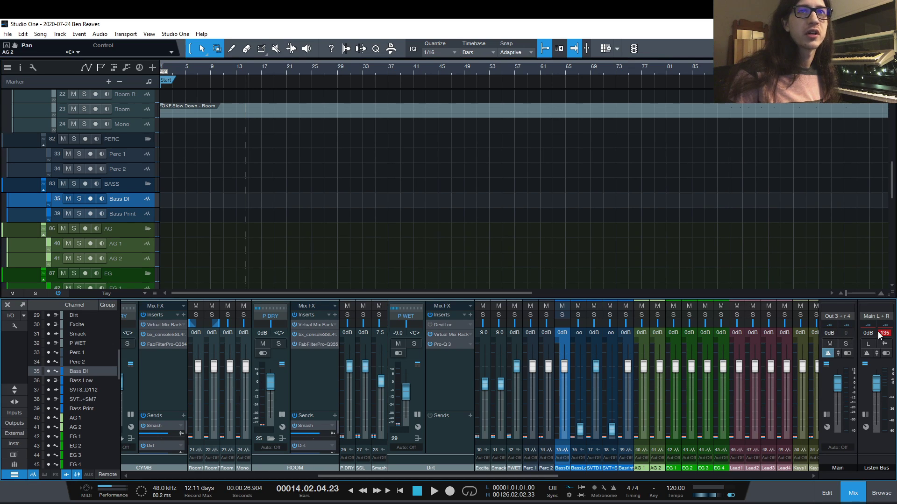
left_click(862, 494)
left_click(860, 494)
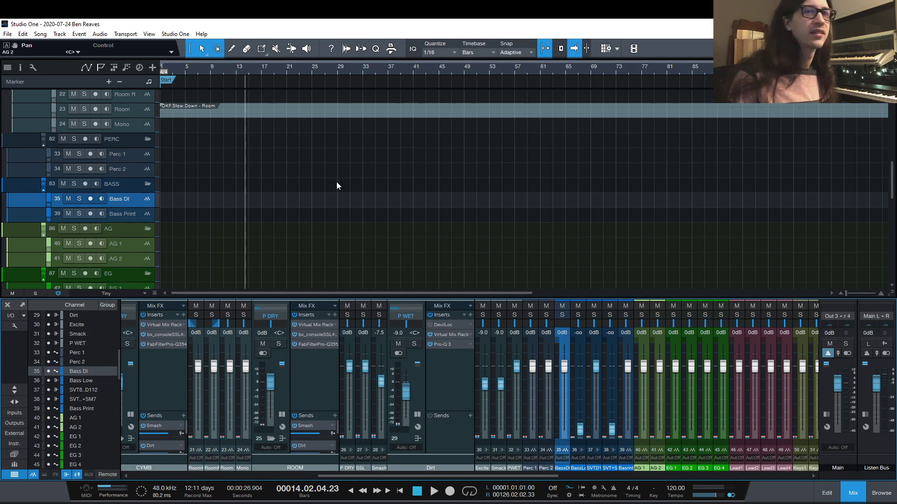
Play the drum tracks from about bar 27, with the timeline enlarged around the drum hits.
scroll(335, 187, "up", 3)
scroll(335, 188, "down", 2)
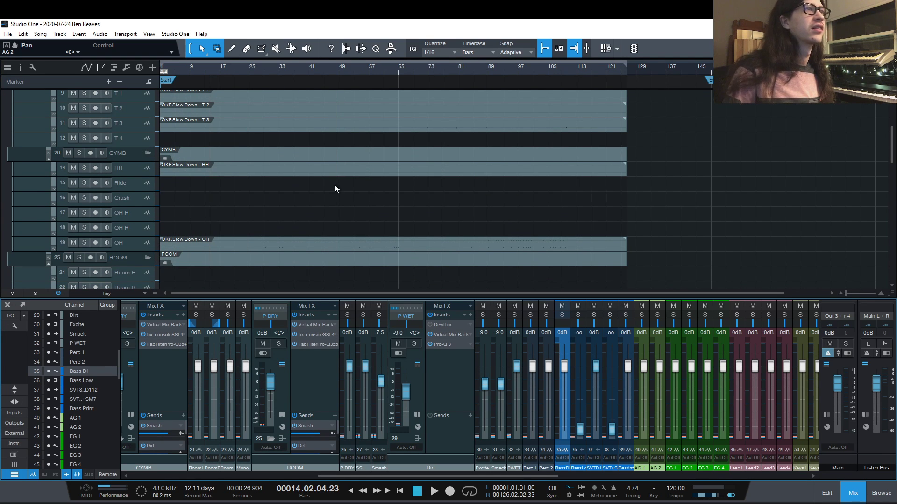
scroll(327, 191, "down", 1)
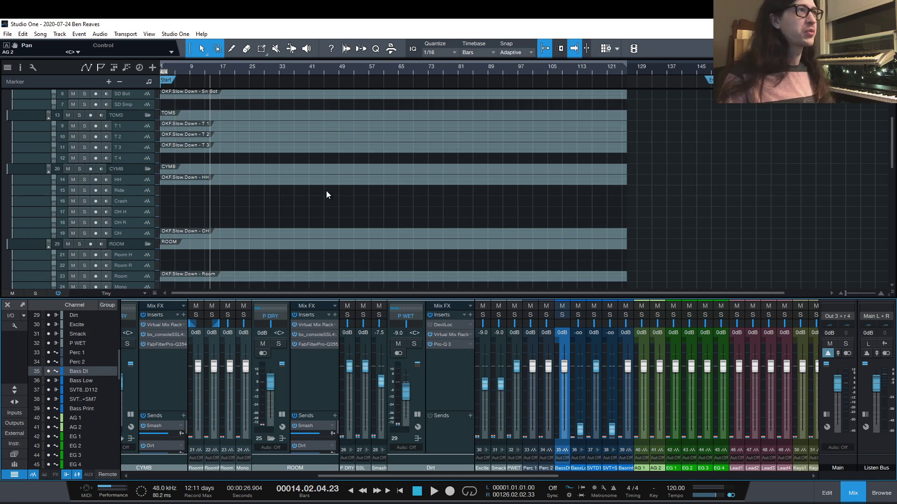
scroll(322, 191, "down", 1)
scroll(248, 210, "up", 3)
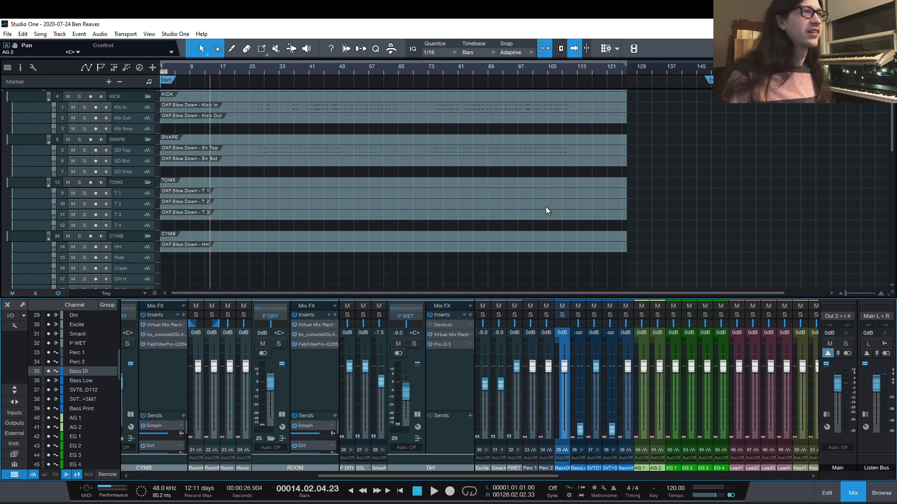
scroll(546, 206, "up", 2)
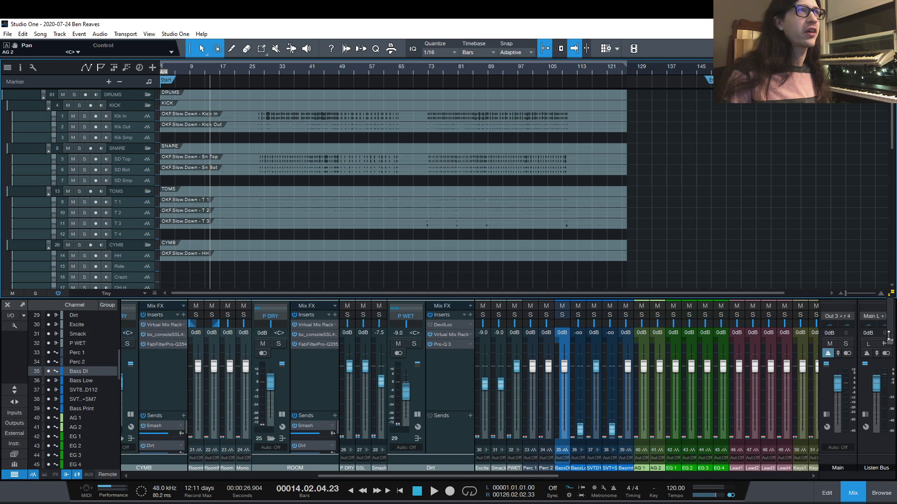
left_click_drag(290, 69, 238, 79)
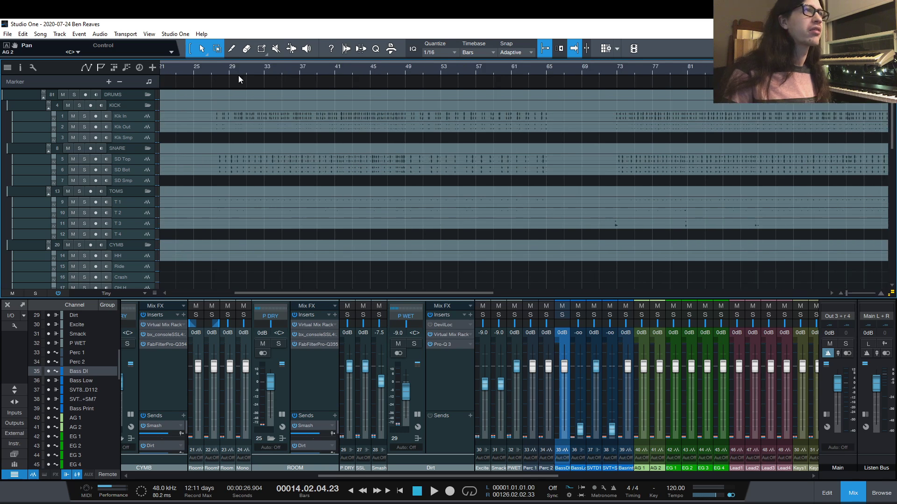
left_click(209, 73)
key("space")
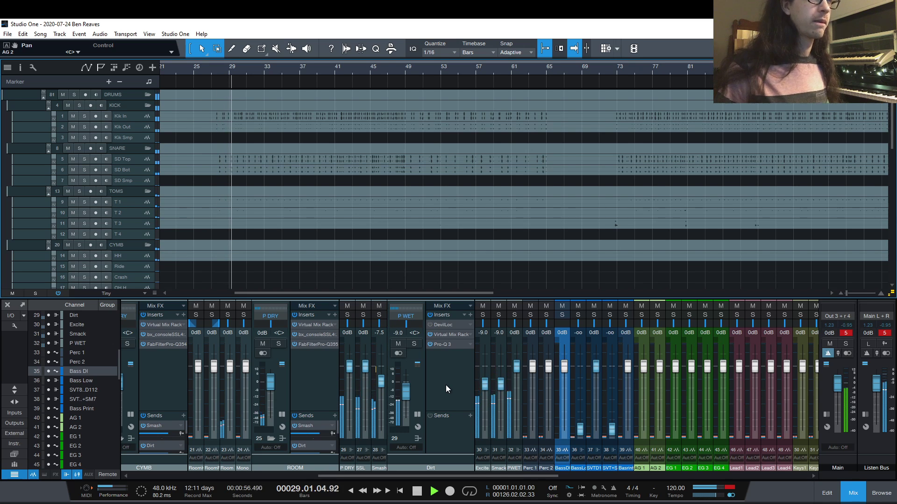
Compare Virtual Mix Rack and DevilLoc on the Dirt channel during playback and look over DevilLoc's settings.
left_click(429, 334)
left_click(430, 325)
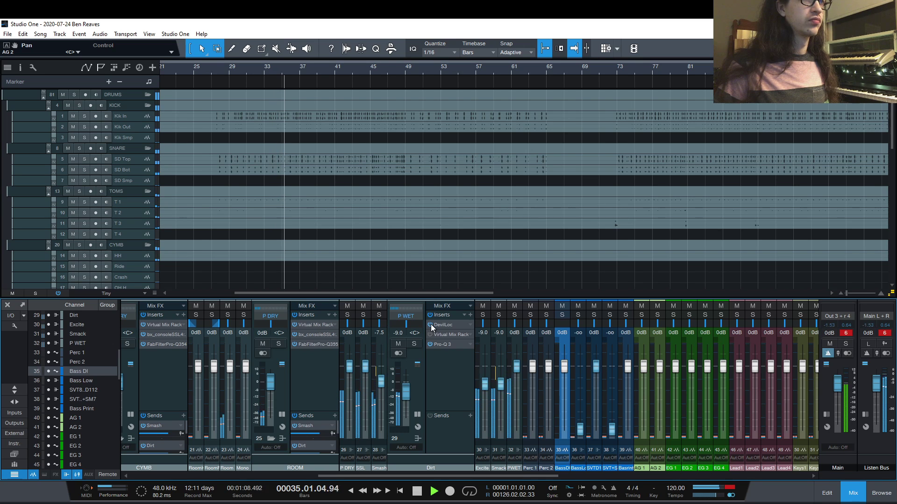
left_click(430, 325)
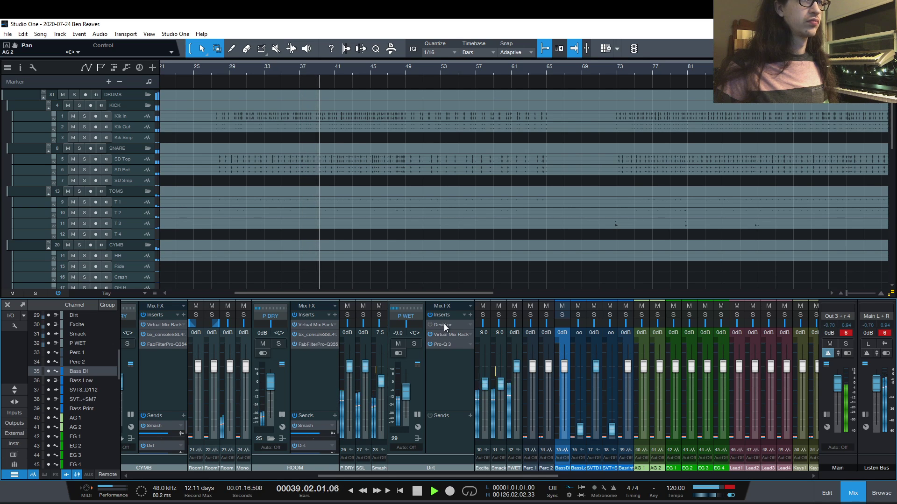
left_click(444, 325)
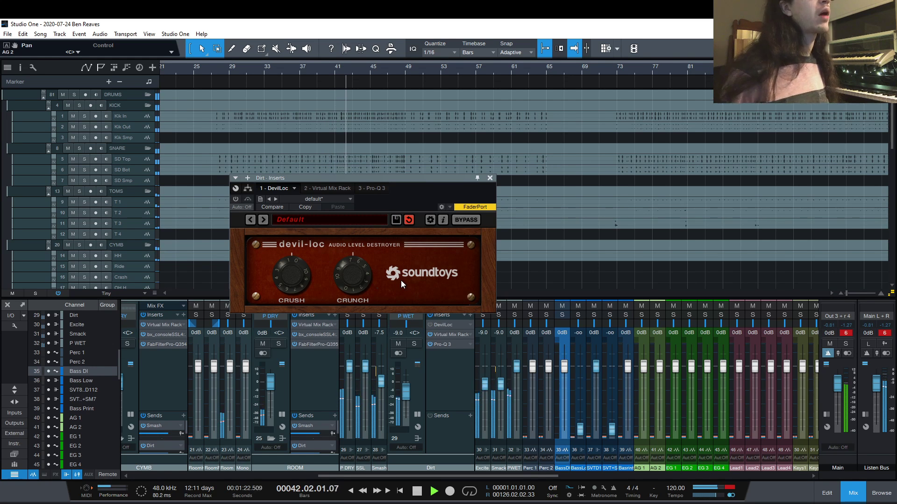
left_click(489, 177)
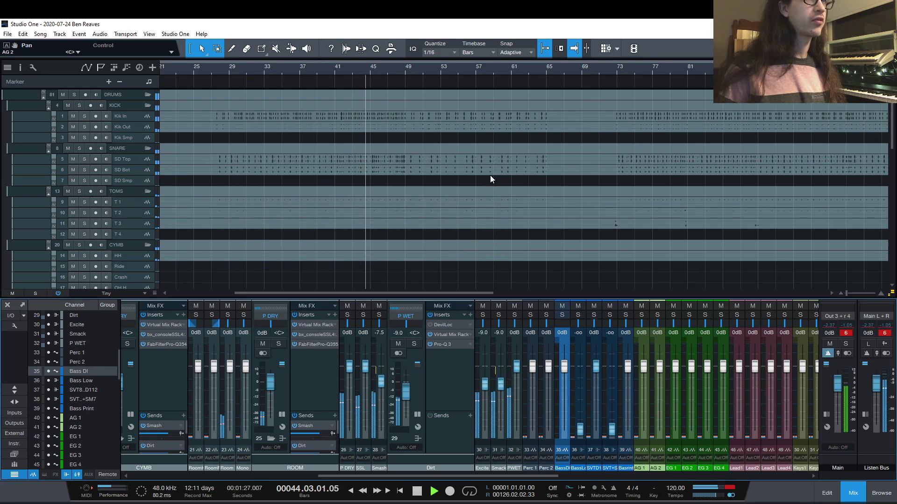
Show the Dirt channel's Virtual Mix Rack clear of its mixer strip and restart drum playback from about bar 27.
left_click(452, 335)
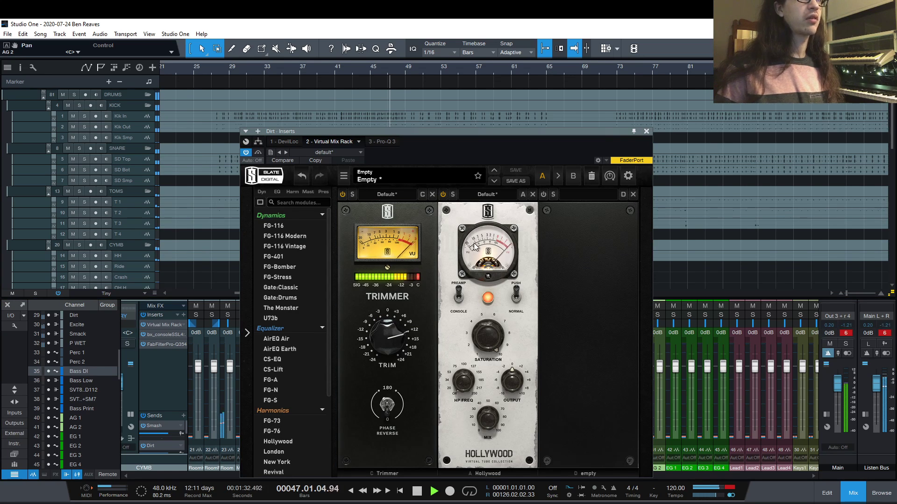
left_click_drag(507, 141, 635, 129)
left_click(538, 83)
left_click(451, 334)
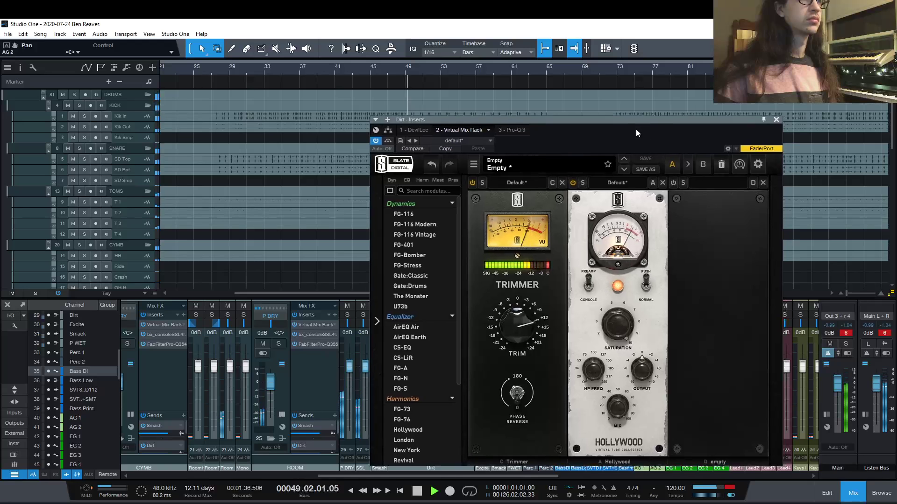
left_click_drag(377, 476, 450, 470)
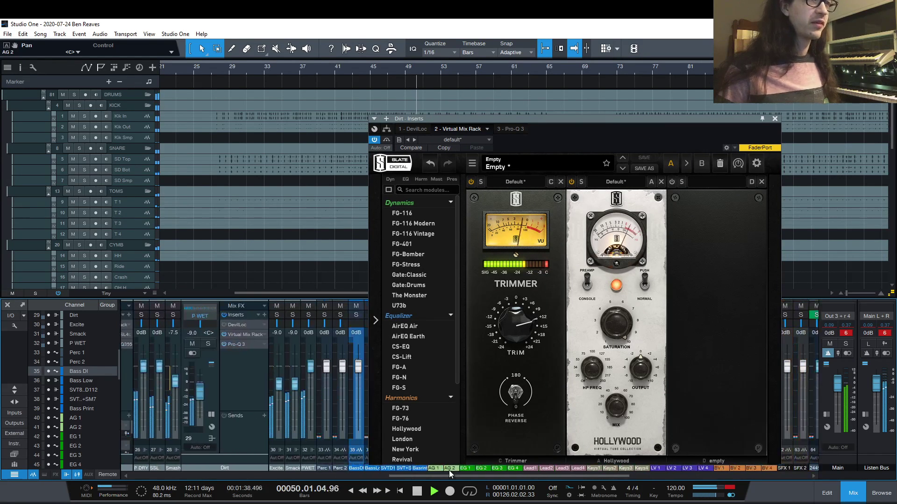
left_click(212, 70)
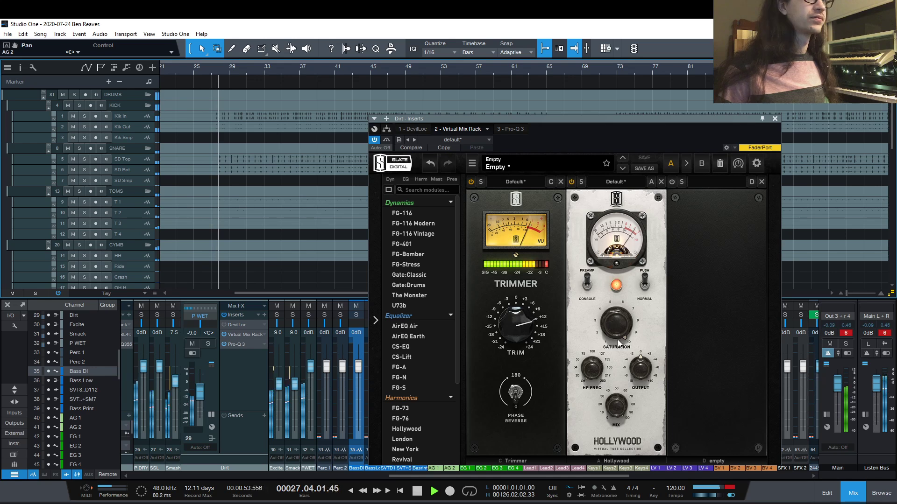
Solo the Dirt channel and try the Hollywood module's output at +2.09 dB against DevilLoc.
mouse_move(642, 369)
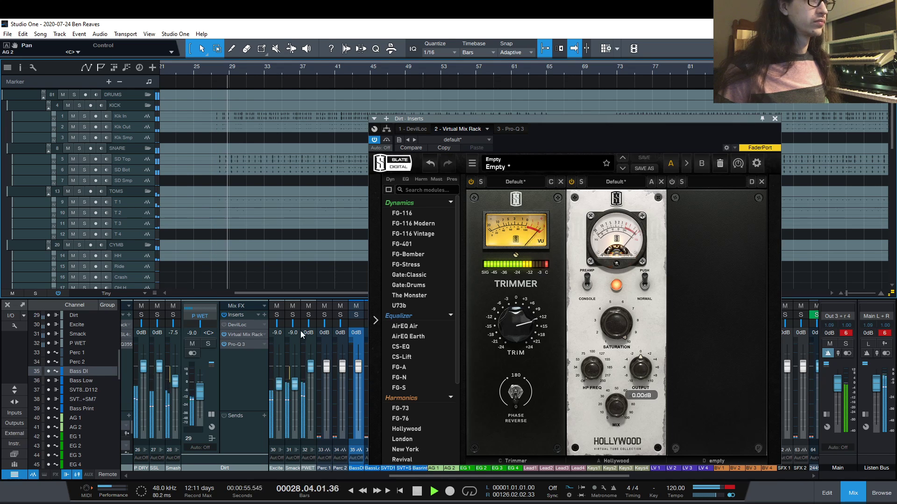
key("s")
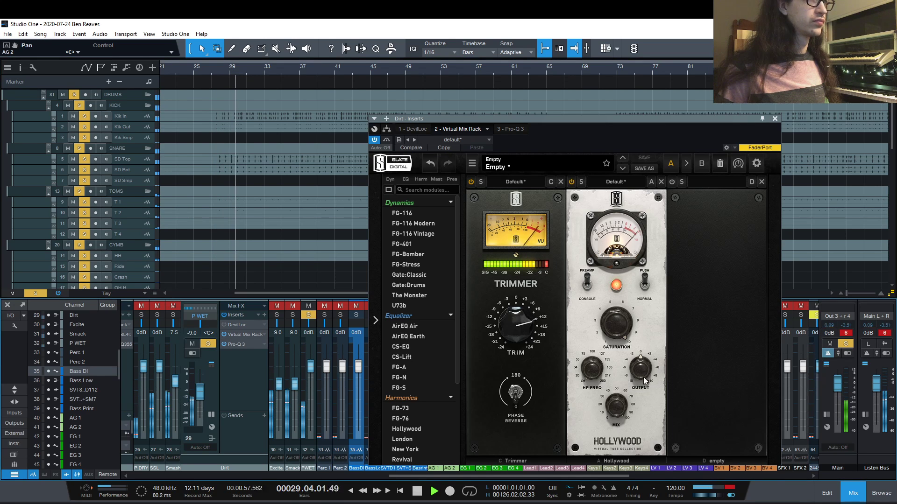
left_click_drag(648, 364, 649, 361)
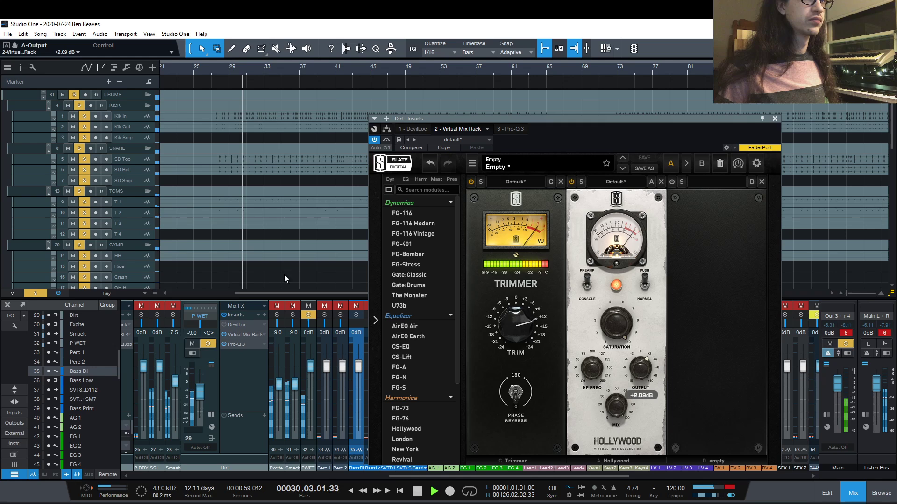
left_click(225, 334)
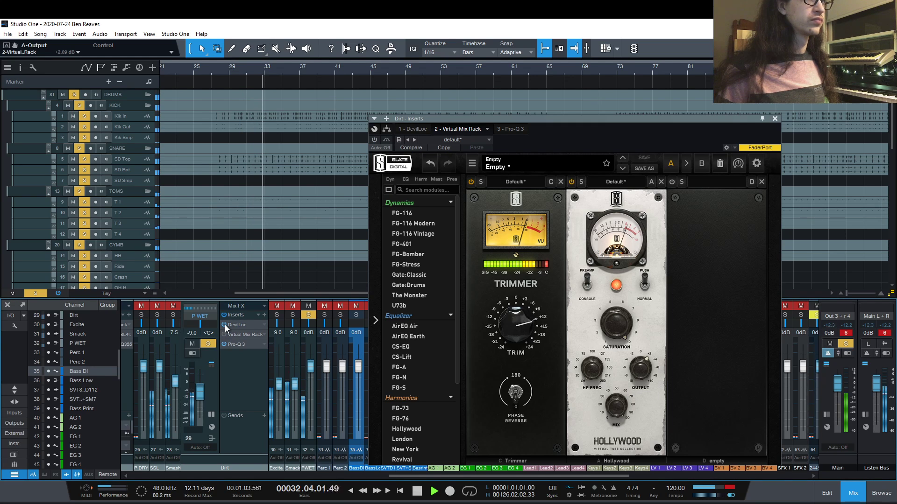
left_click(224, 335)
Try the Hollywood module's output at +6.08 dB and compare the Virtual Mix Rack with DevilLoc.
left_click_drag(646, 372, 645, 336)
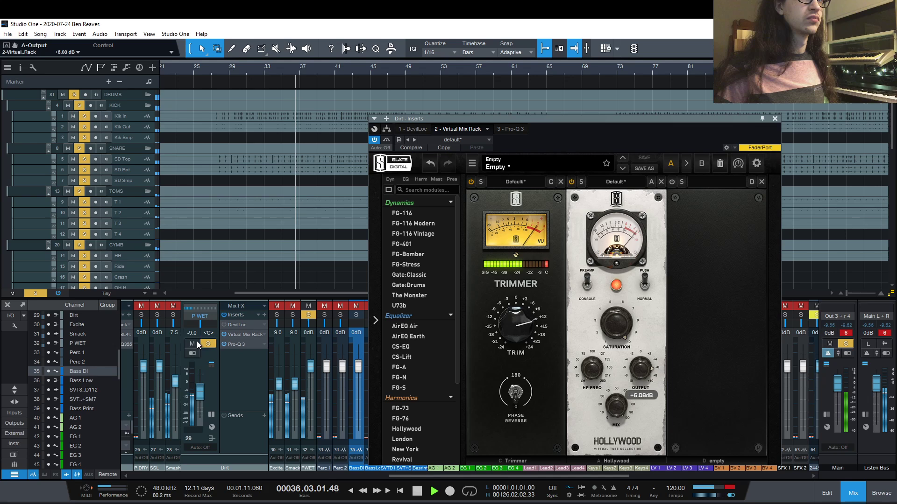
left_click(224, 334)
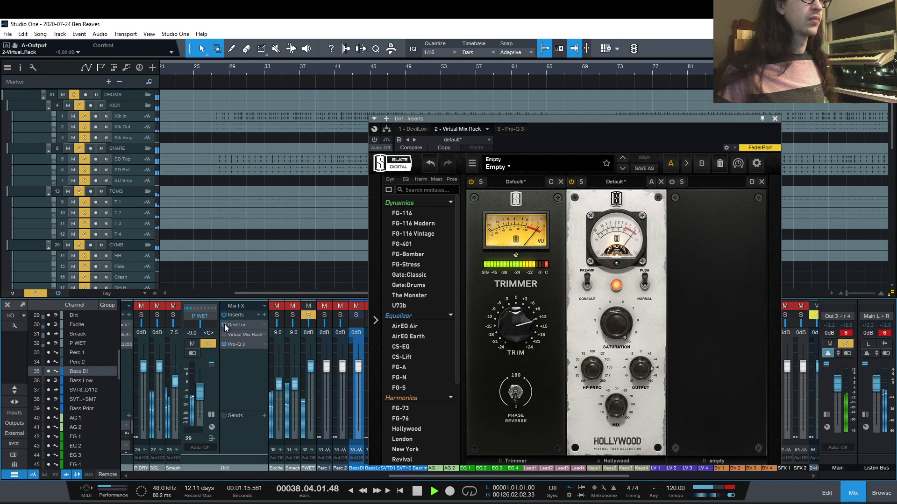
left_click(224, 324)
left_click(224, 333)
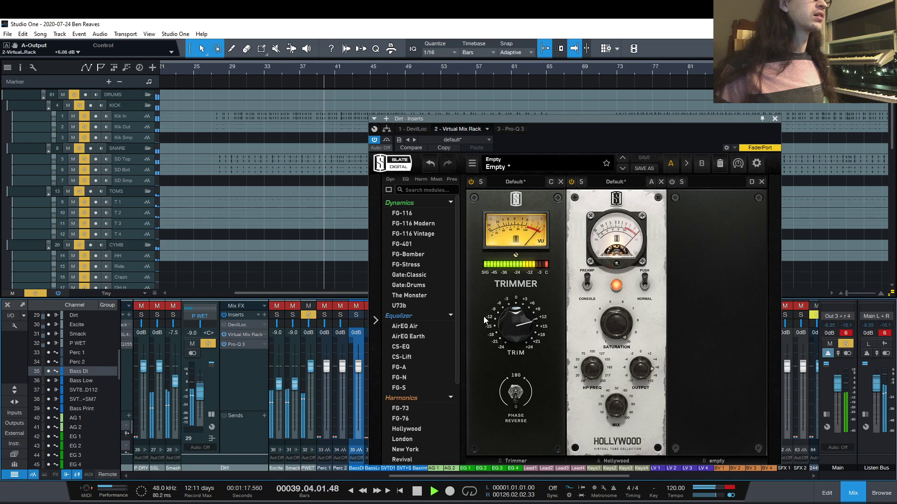
Set the Hollywood module's output to +5.03 dB and keep its colour switch on Push.
left_click_drag(640, 369, 639, 378)
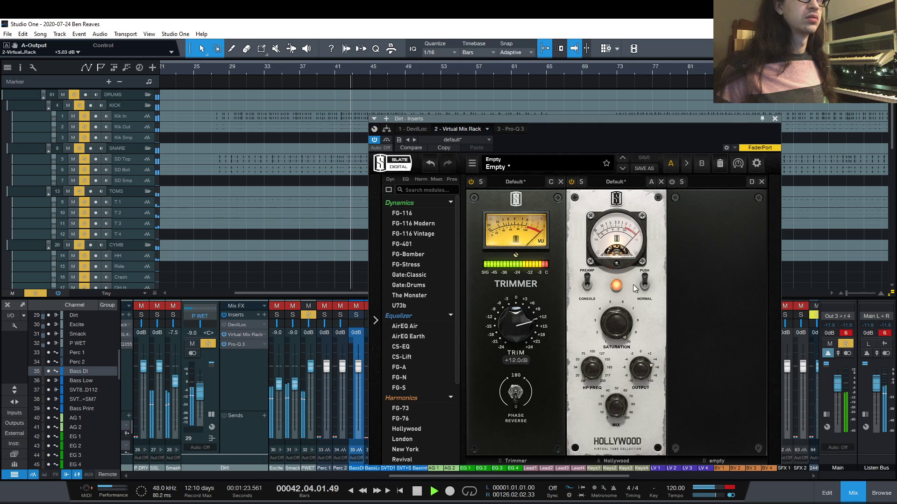
left_click(646, 285)
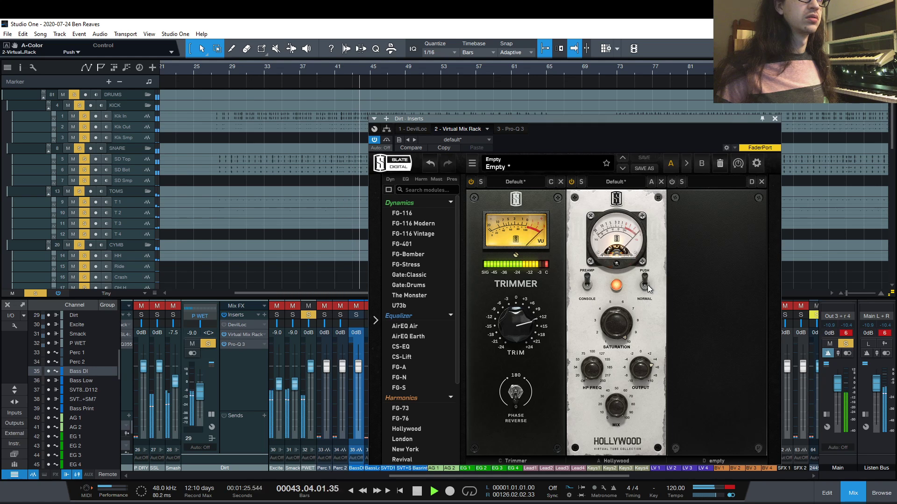
left_click(647, 285)
Compare the Dirt channel with DevilLoc in place of the Virtual Mix Rack, also auditioning it with Pro-Q 3 bypassed.
left_click(225, 334)
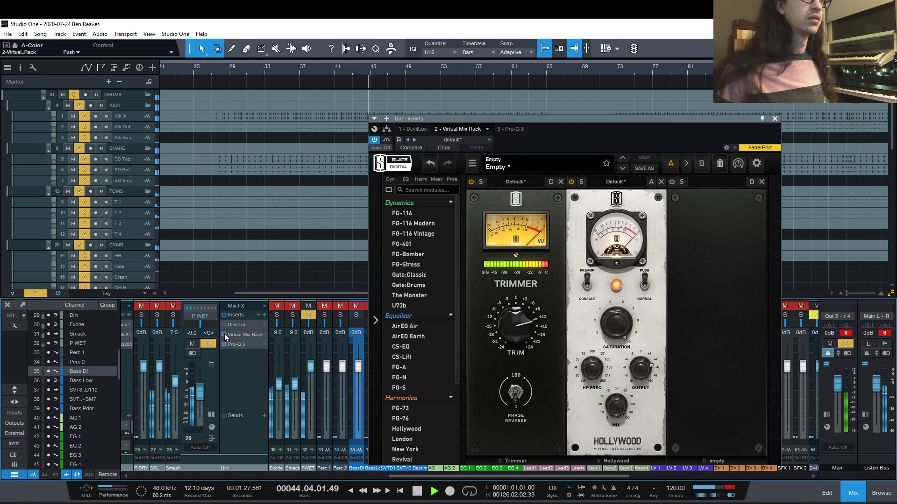
left_click(225, 324)
left_click(225, 343)
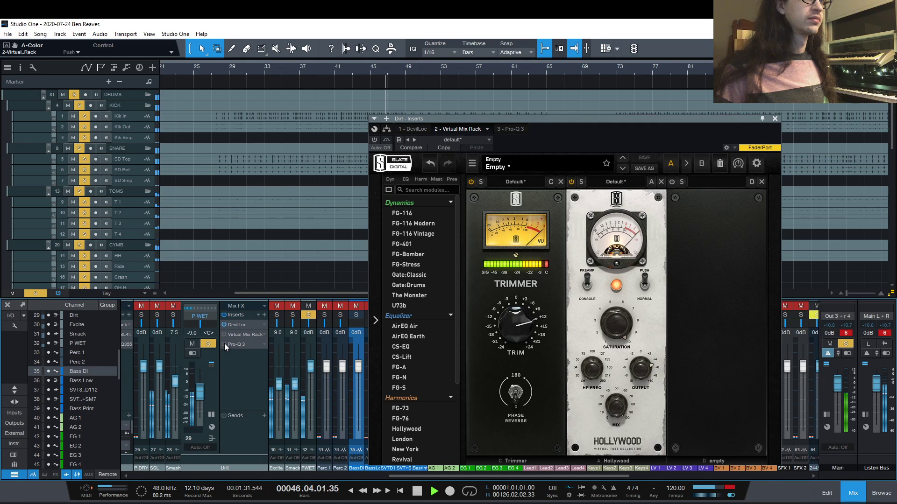
left_click(224, 344)
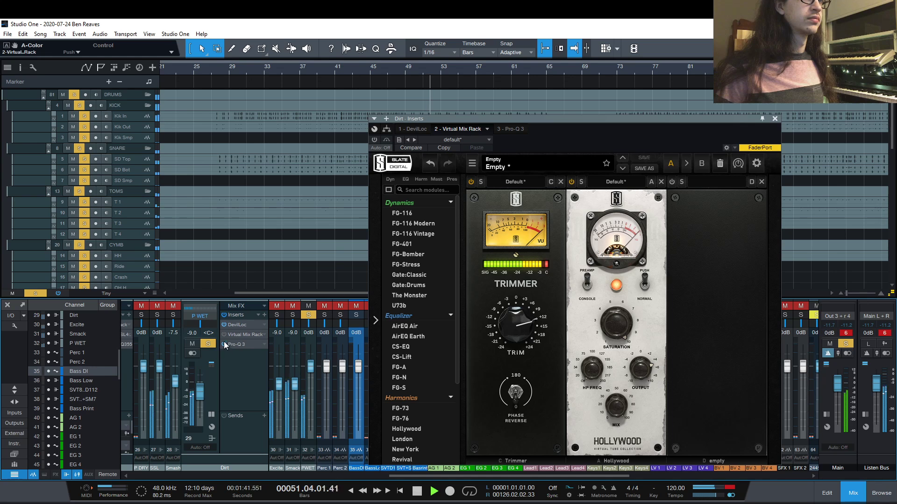
left_click(225, 325)
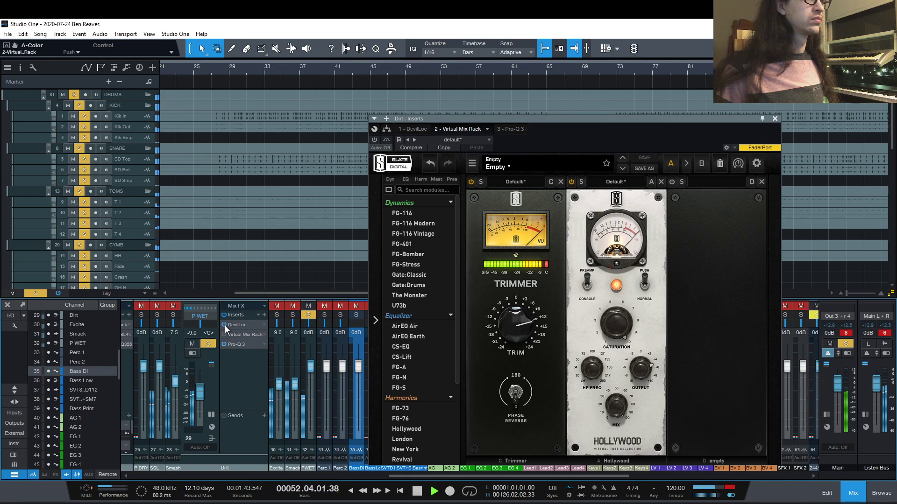
left_click(224, 335)
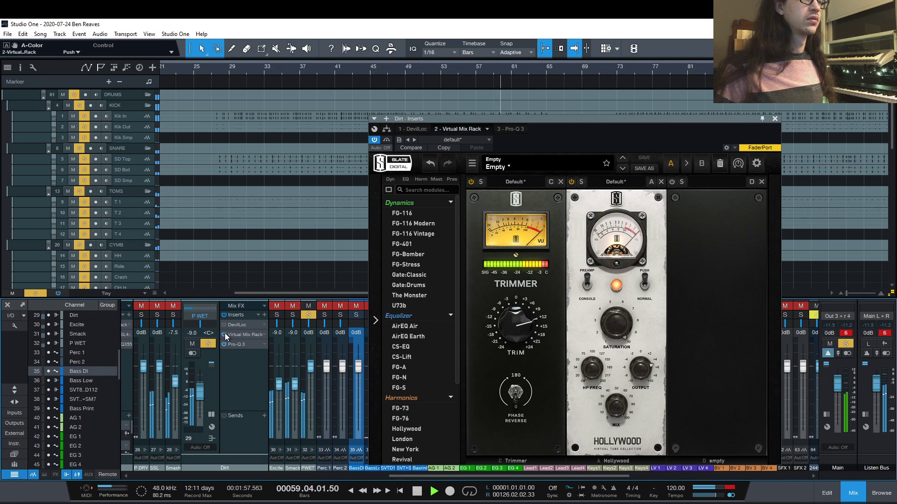
Replay the soloed Dirt channel from bar 27 and view the list of channels feeding it.
key("space")
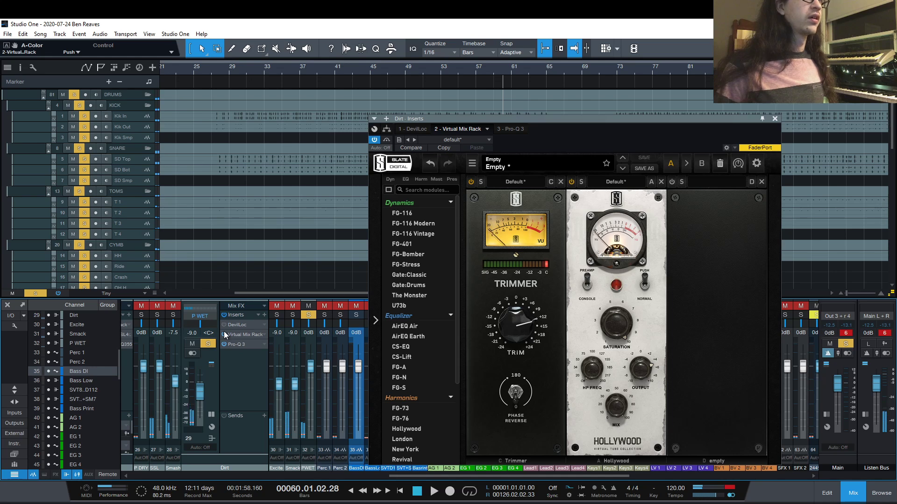
key("KP_0")
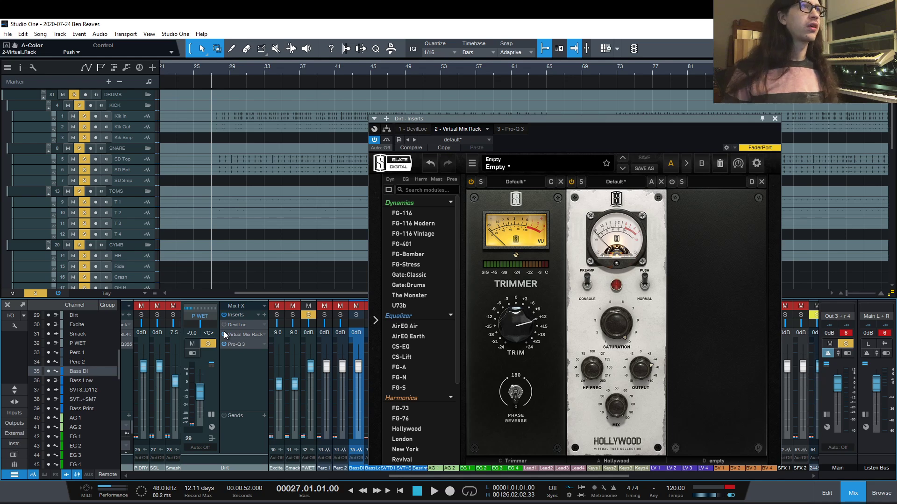
key("space")
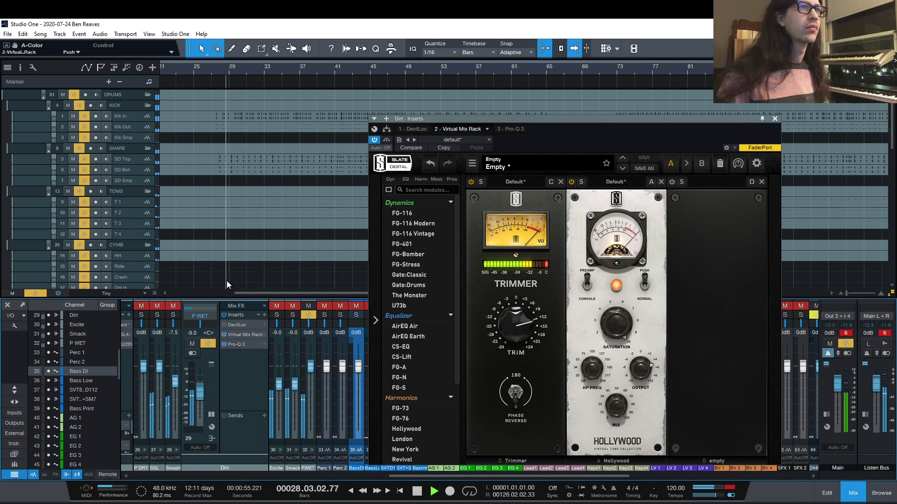
left_click(206, 308)
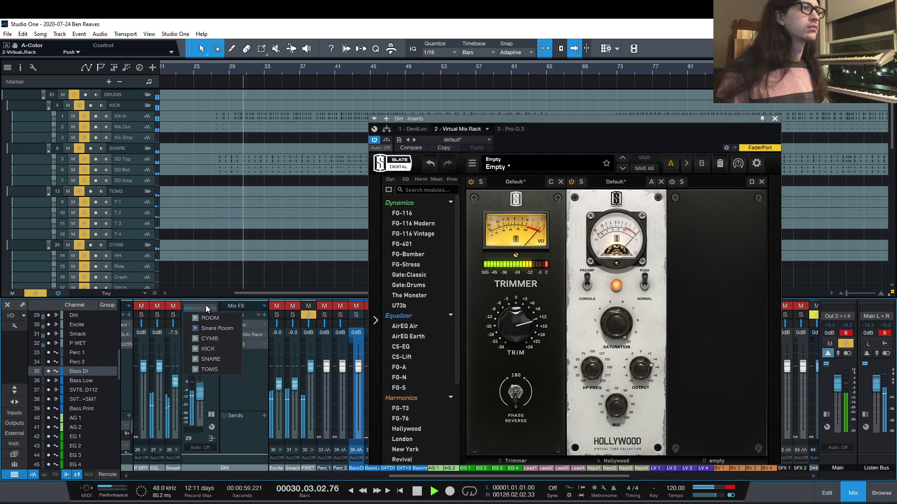
left_click(205, 304)
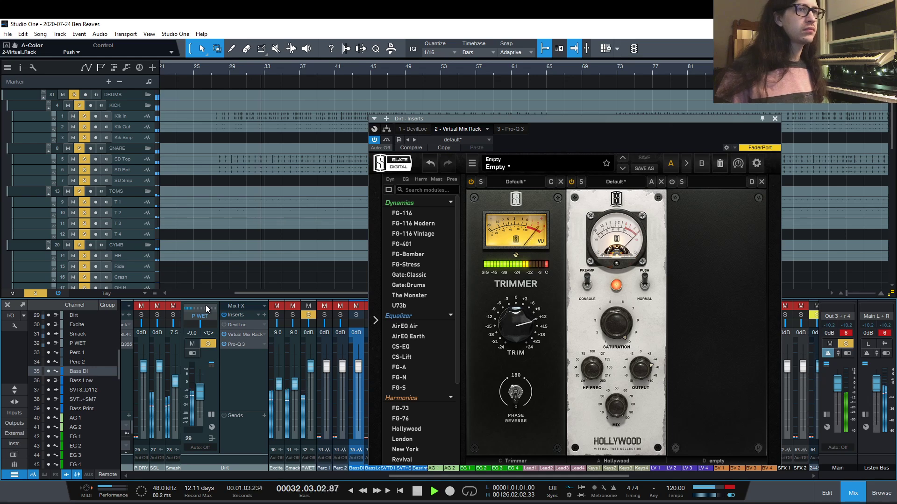
key("space")
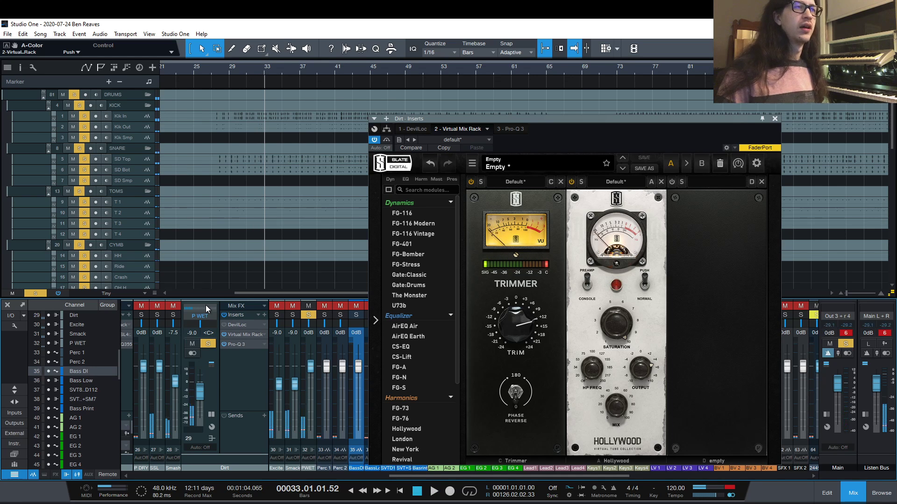
Bypass the Virtual Mix Rack on the Dirt channel and activate DevilLoc in its place.
left_click(225, 335)
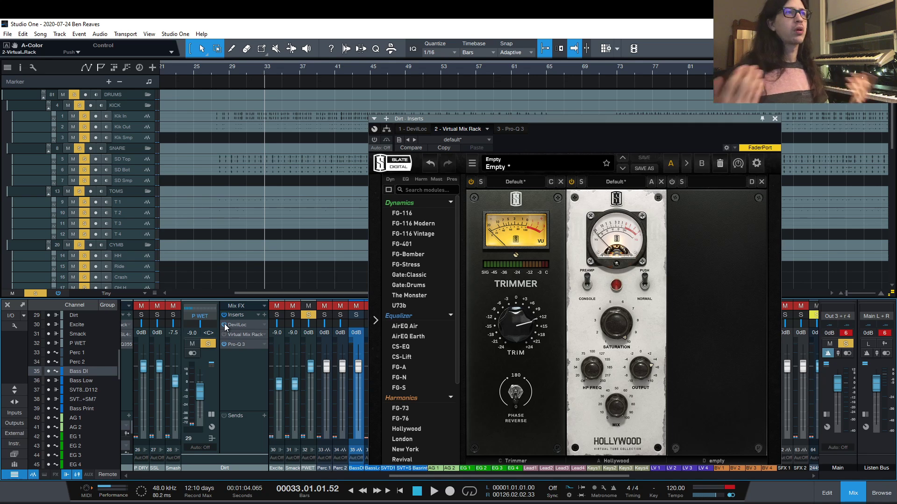
Audition the drums with DevilLoc active on the Dirt channel from bar 33 and from bar 48, returning the playhead to bar 48.
key("space")
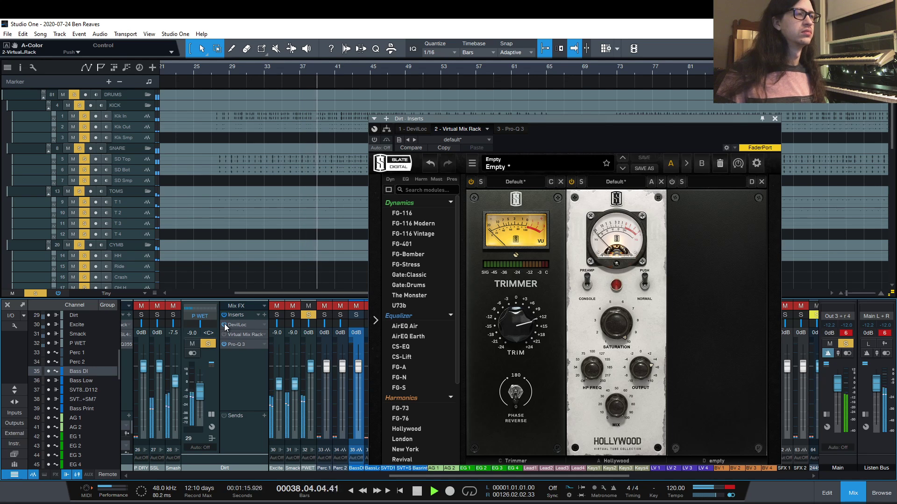
key("space")
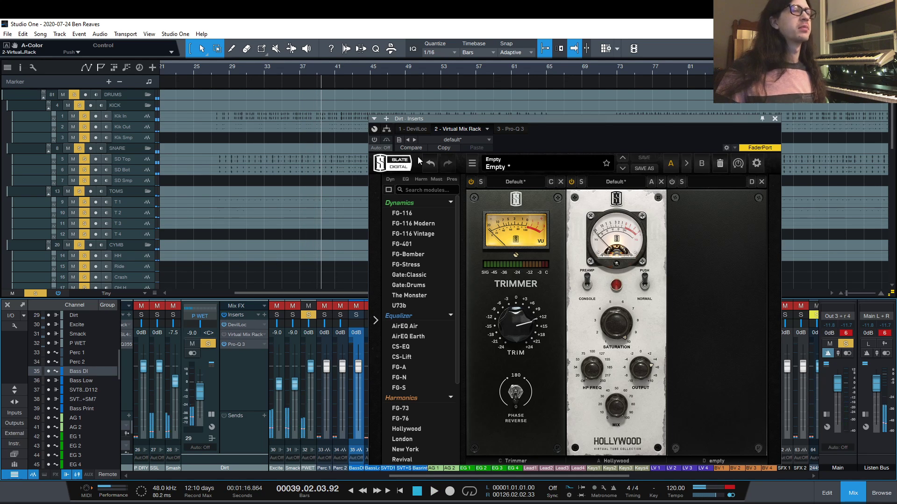
left_click_drag(450, 119, 542, 122)
scroll(373, 159, "right", 5)
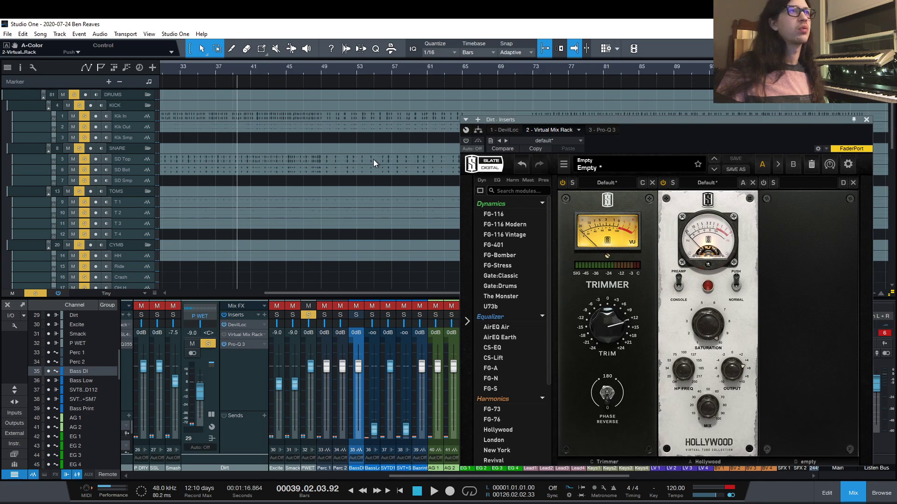
left_click(310, 68)
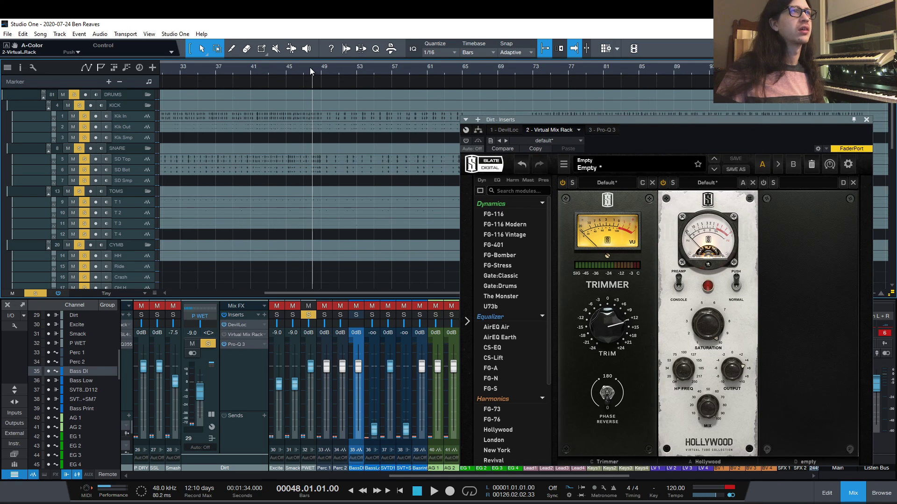
key("space")
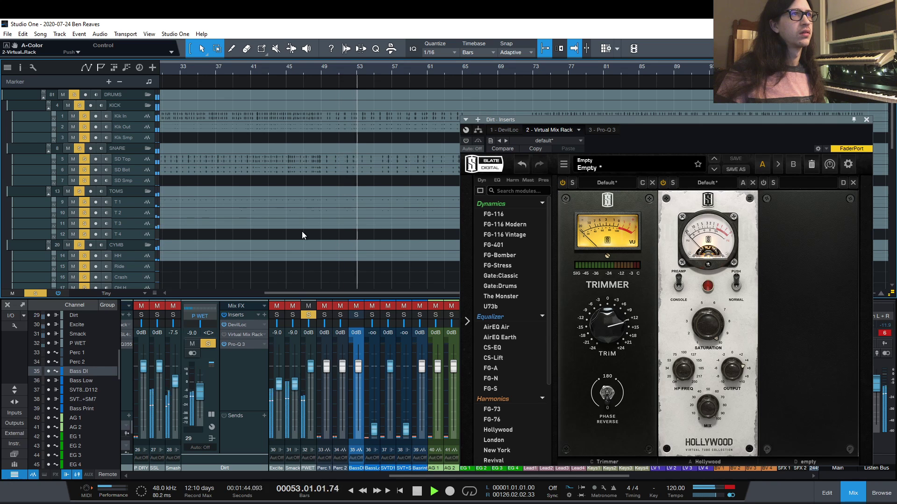
key("space")
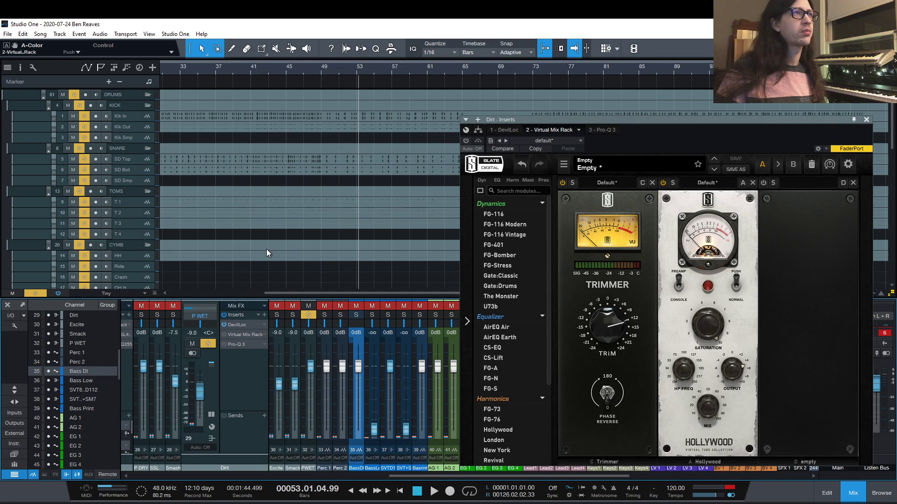
key("KP_0")
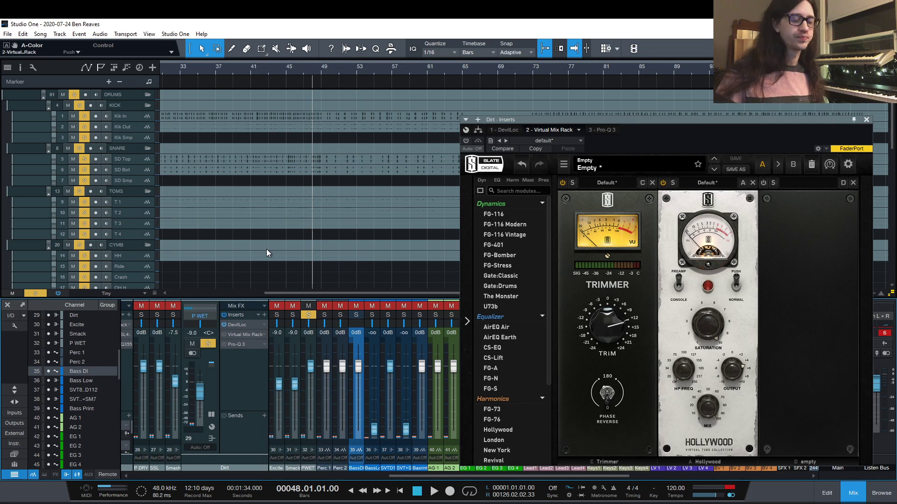
Audition the soloed Dirt bus from bar 48 and again from bar 65.
key("space")
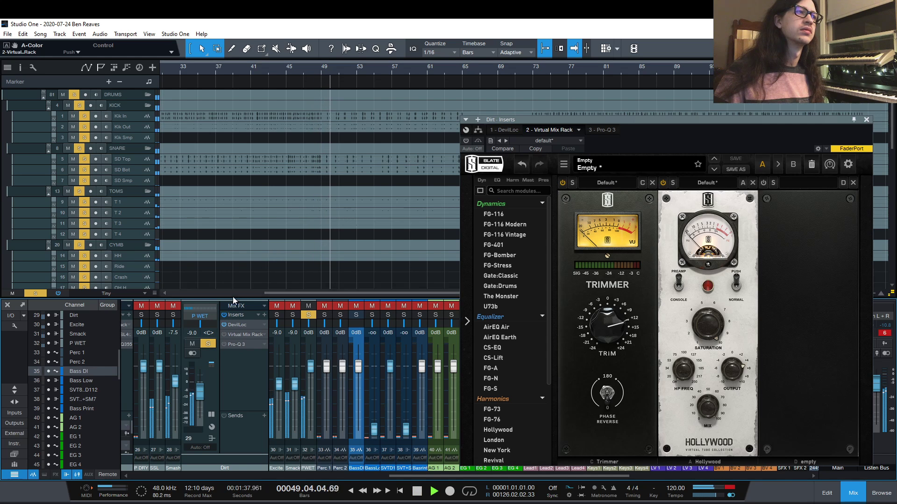
key("space")
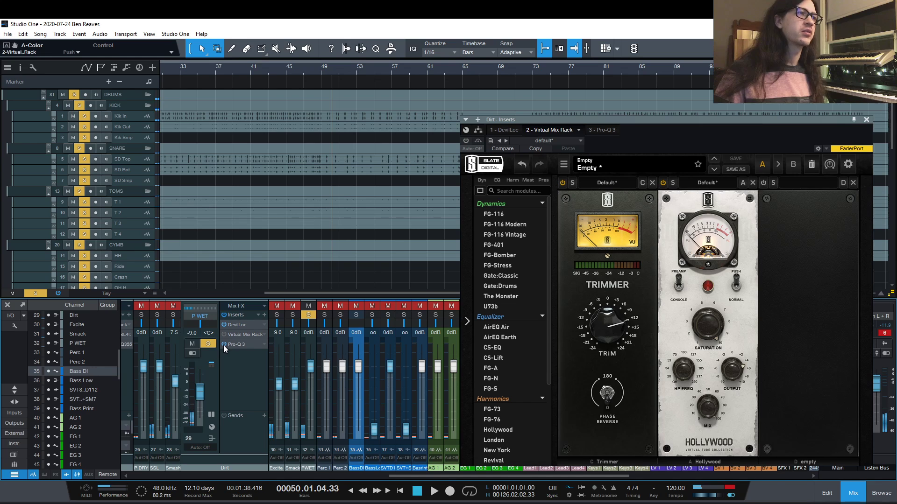
key("KP_0")
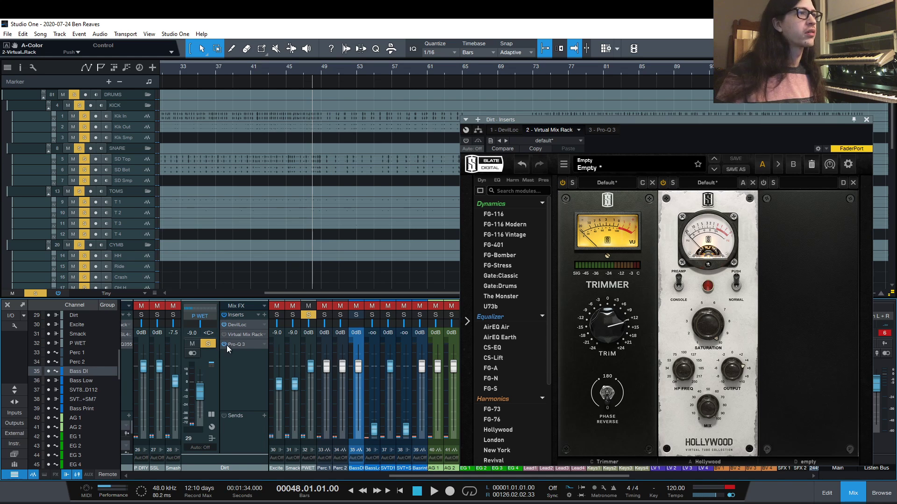
scroll(360, 295, "right", 3)
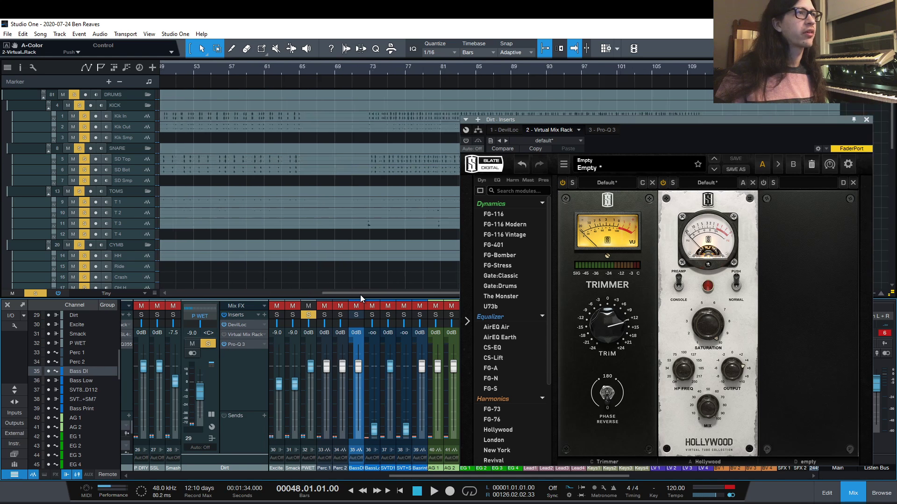
left_click(335, 68)
key("space")
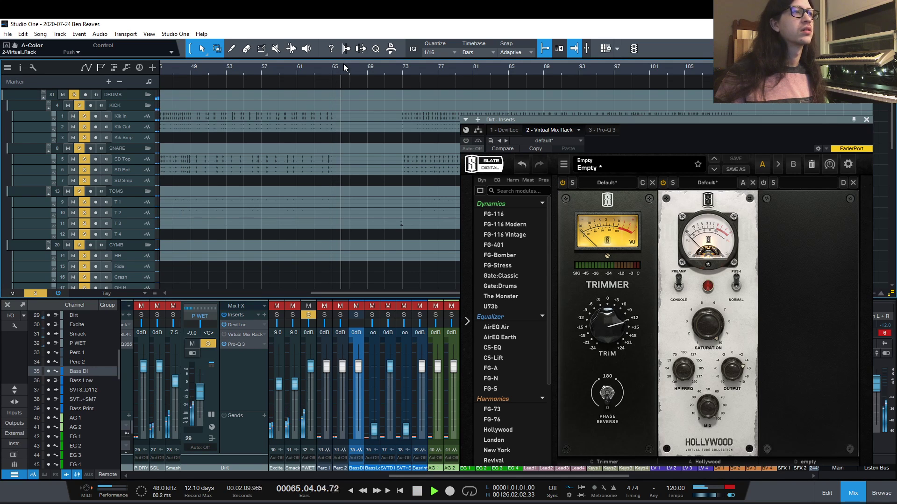
key("space")
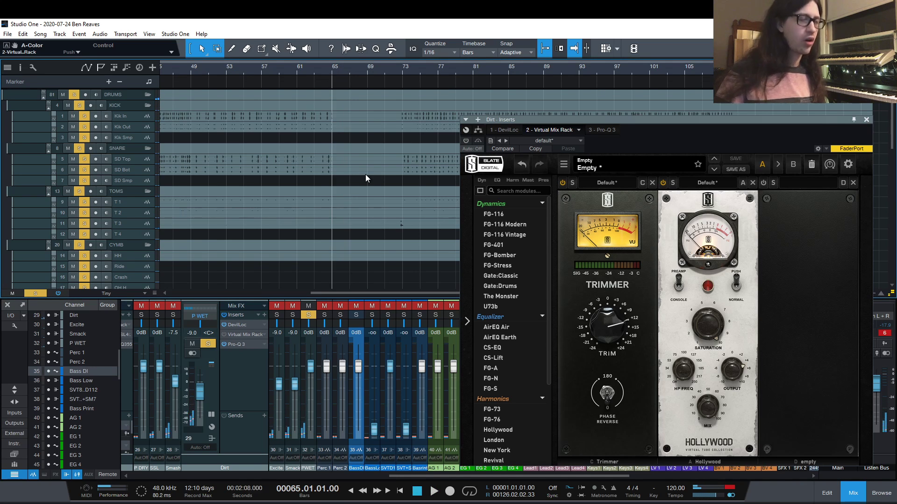
Play the soloed Dirt bus from bar 48 and set the DevilLoc insert's Crunch to 6.8.
left_click_drag(352, 293, 313, 273)
left_click(287, 74)
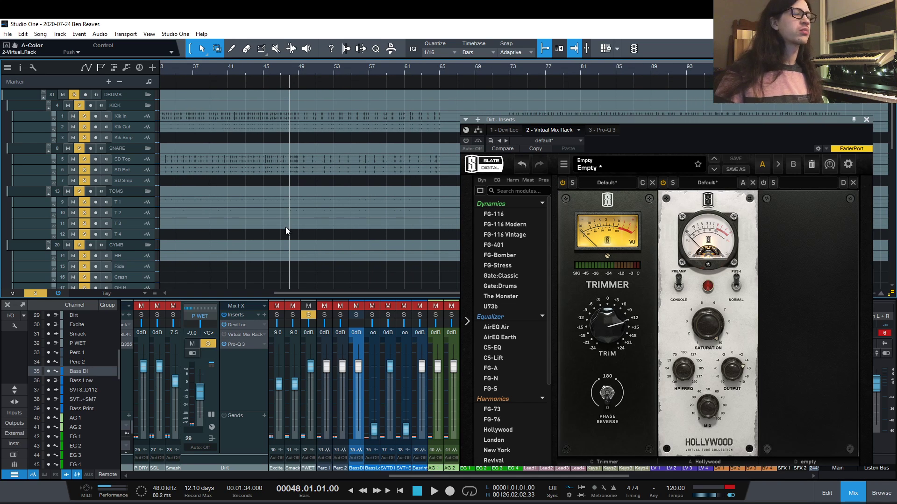
left_click(245, 324)
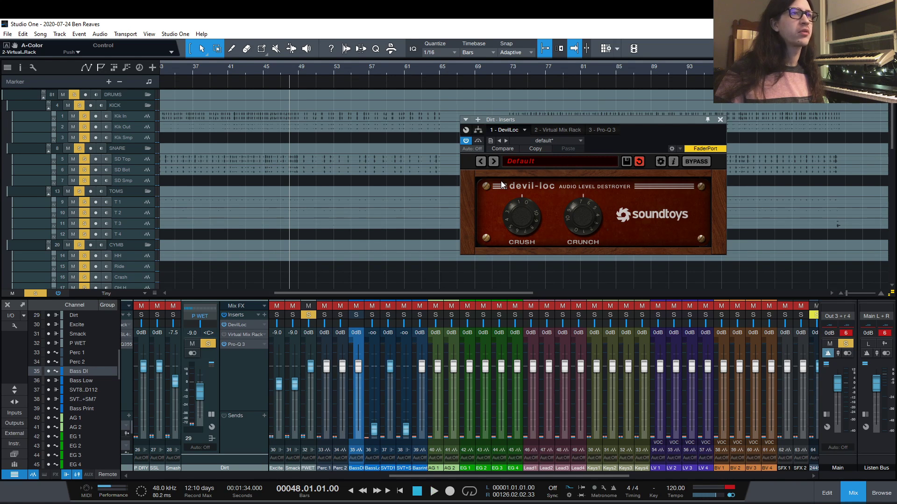
key("space")
mouse_move(587, 214)
left_mouse_down()
mouse_move(587, 231)
mouse_move(581, 220)
left_mouse_up()
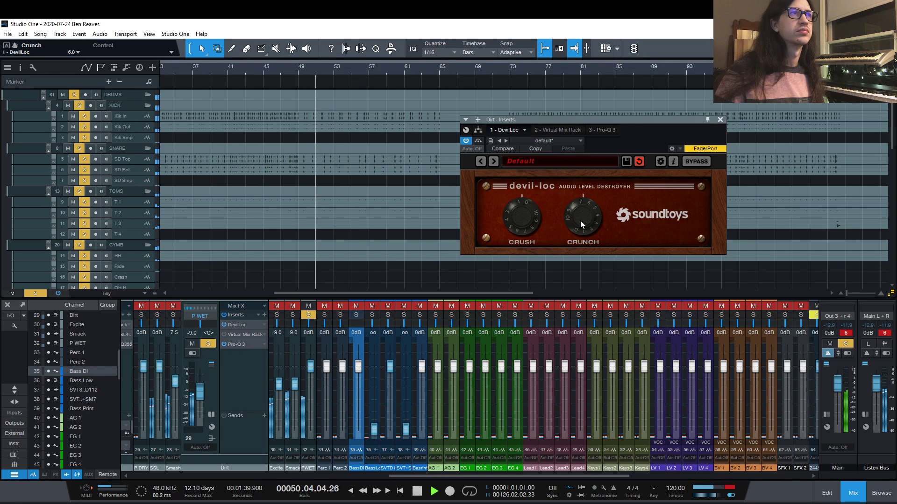
key("space")
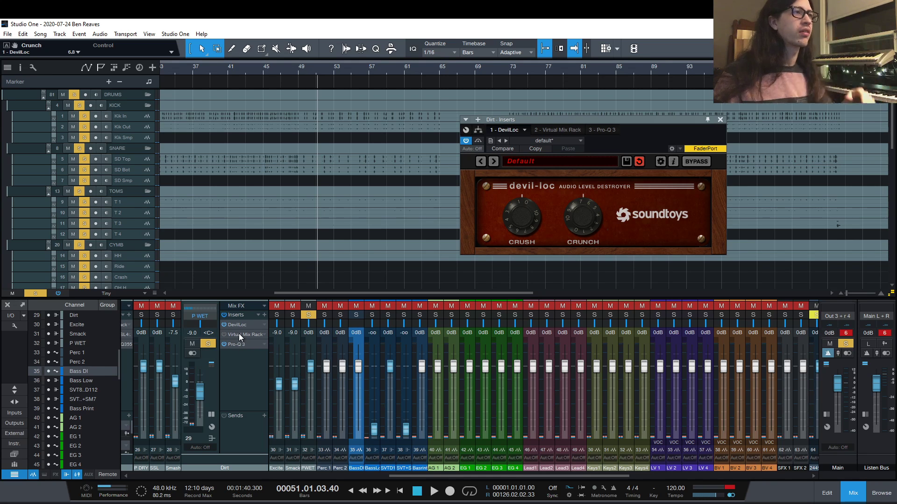
Swap the active Dirt bus insert from DevilLoc to Virtual Mix Rack and audition it from about bar 45.
left_click(224, 325)
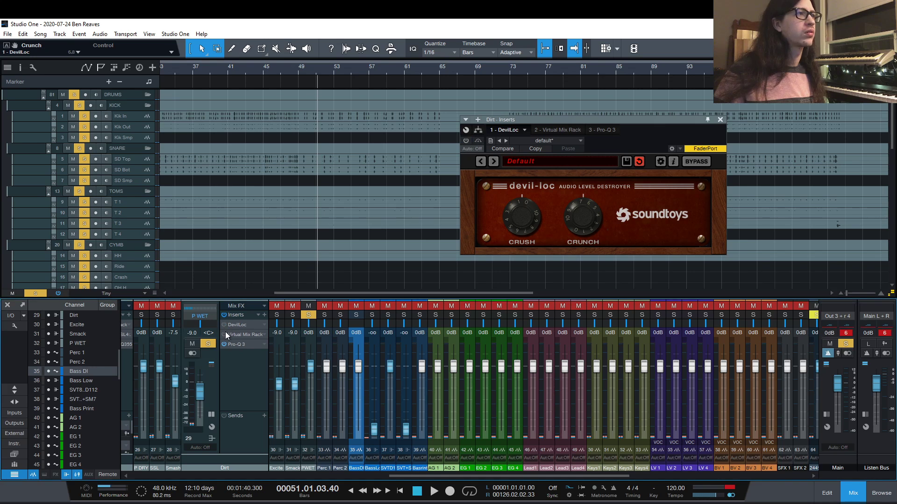
left_click(236, 336)
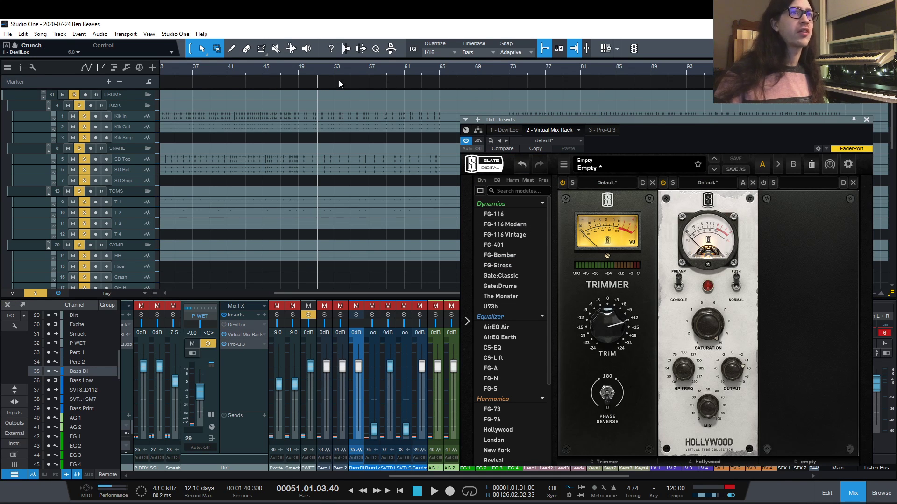
left_click(268, 69)
key("space")
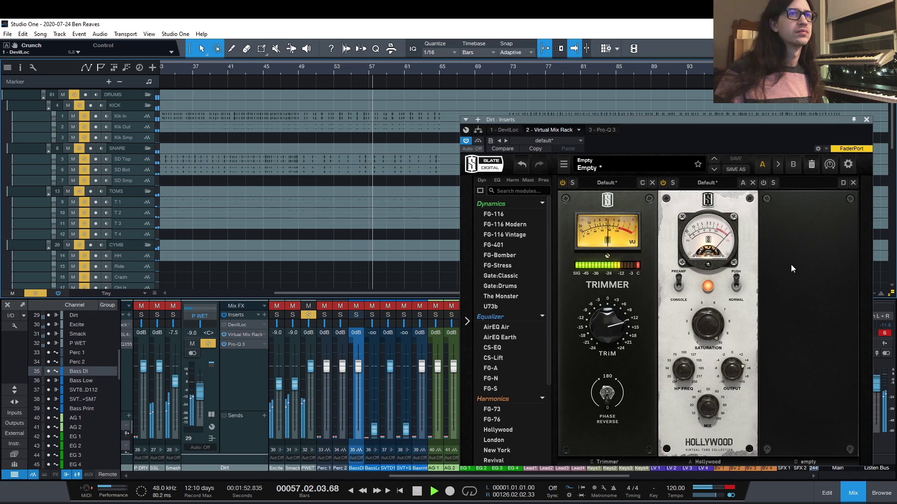
key("space")
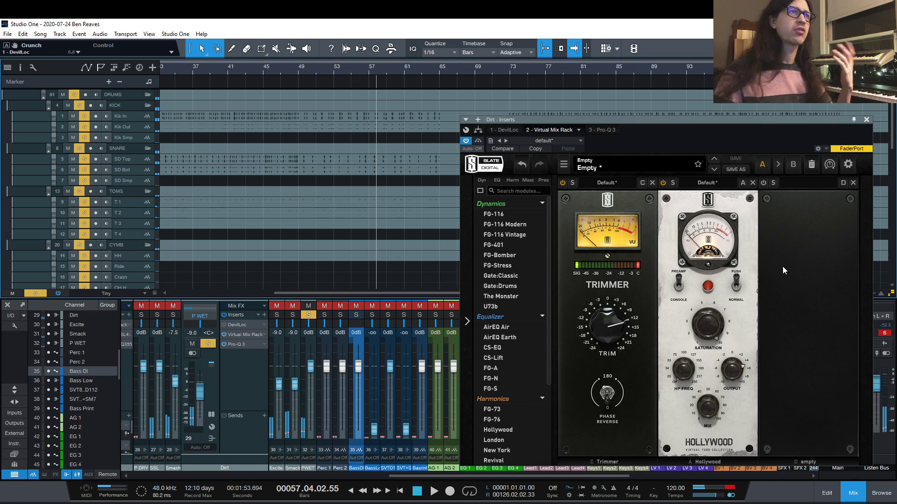
scroll(321, 293, "left", 5)
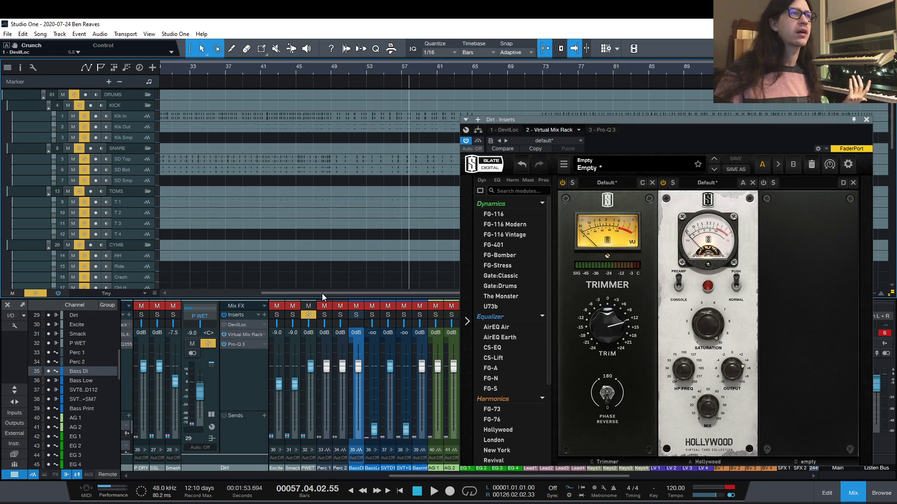
scroll(322, 293, "left", 1)
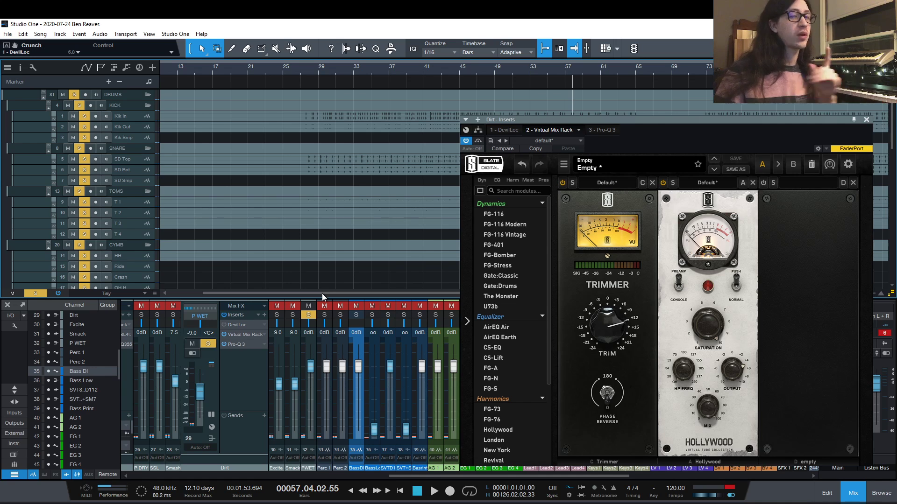
scroll(321, 293, "right", 12)
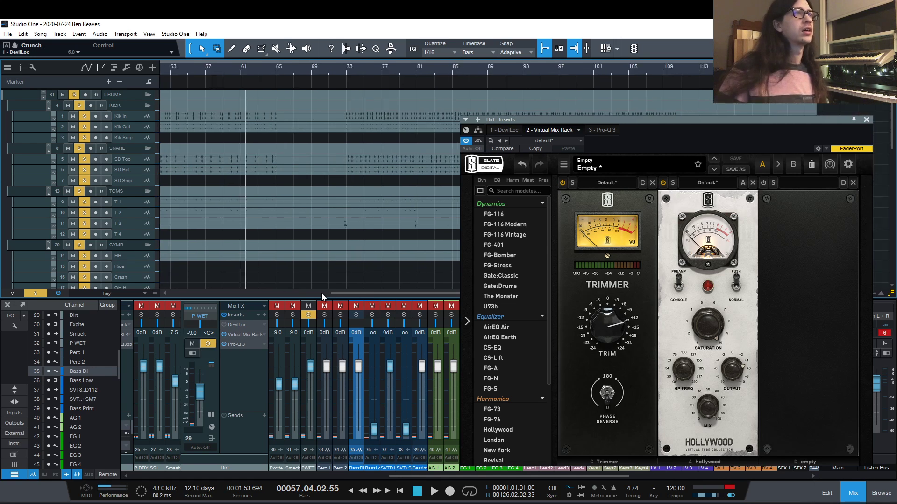
scroll(322, 294, "left", 6)
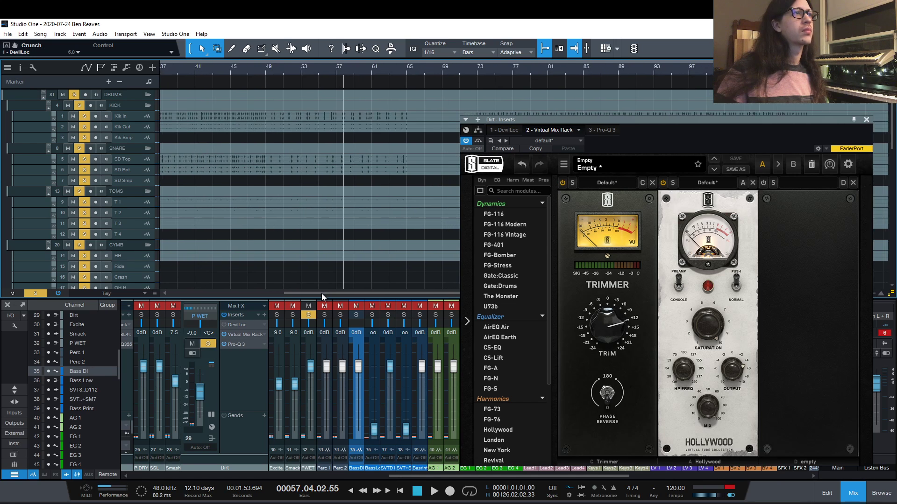
scroll(321, 293, "right", 1)
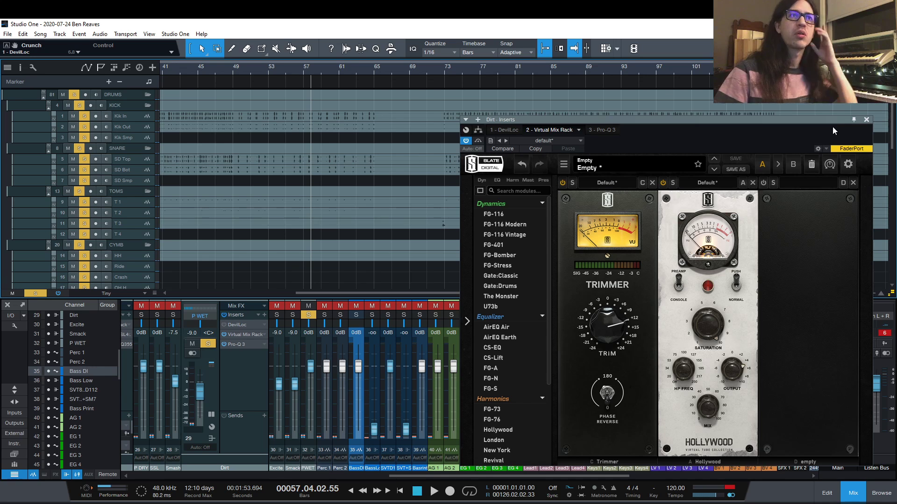
Close the Virtual Mix Rack window and reactivate DevilLoc in its place on the Dirt bus while playing from about bar 35.
left_click(867, 120)
scroll(315, 122, "left", 5)
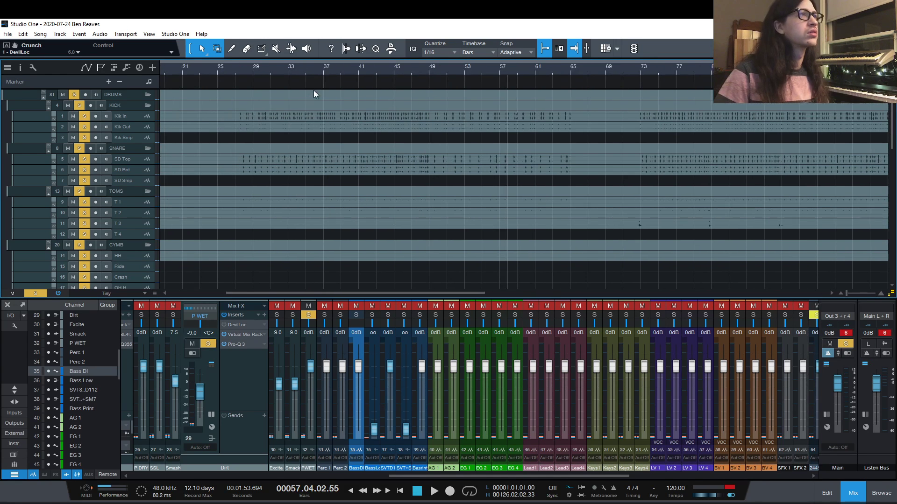
left_click(304, 69)
key("space")
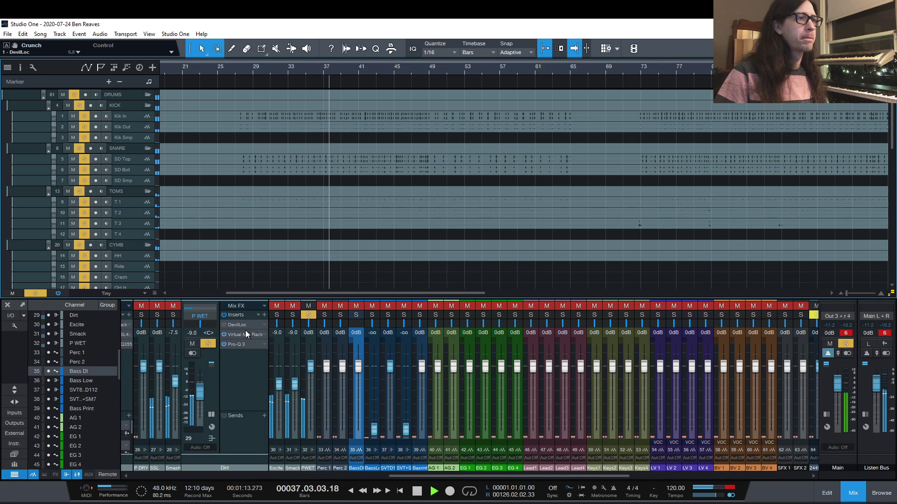
key("space")
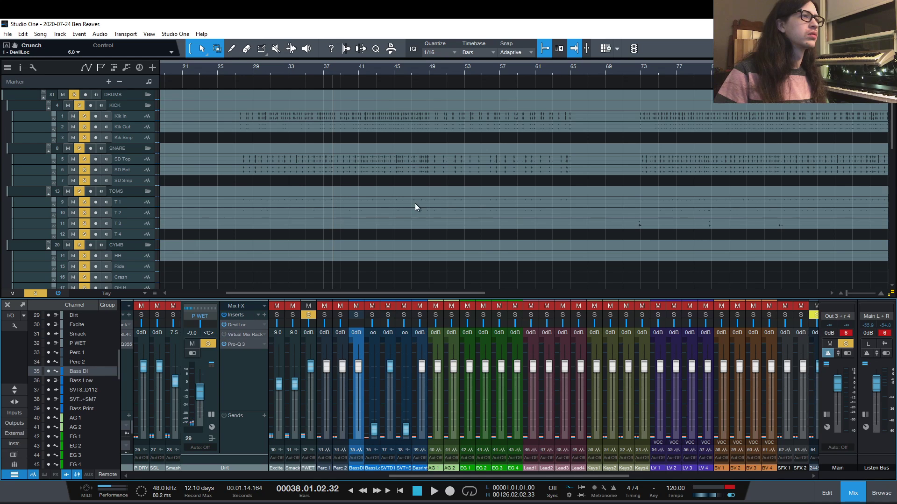
Audition the soloed Dirt bus with DevilLoc active, continuing from bar 38.
key("space")
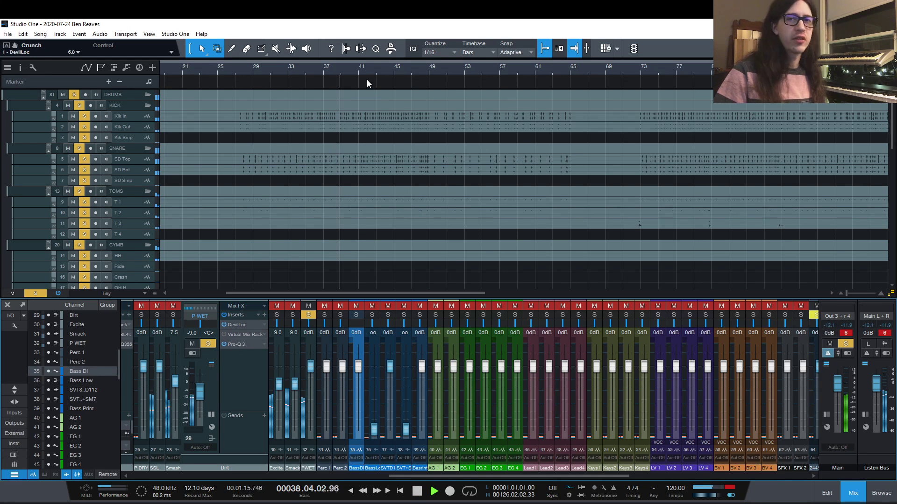
scroll(407, 295, "down", 5)
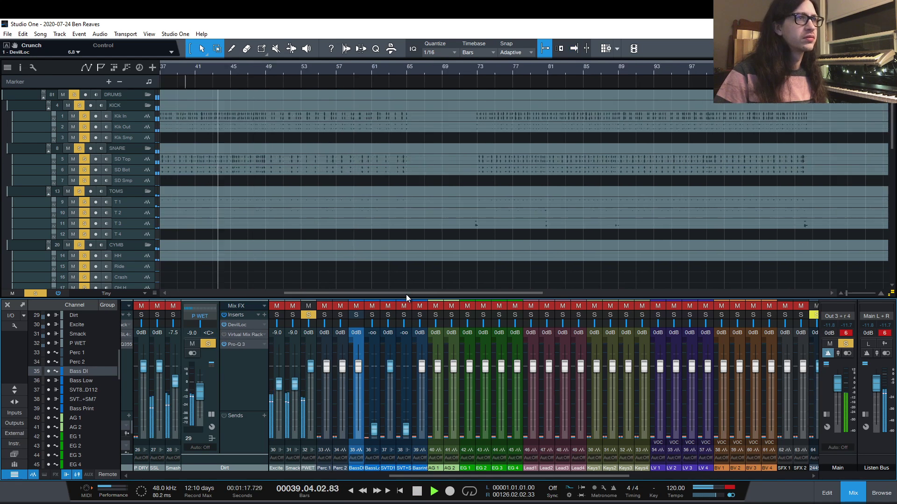
scroll(406, 295, "down", 2)
scroll(406, 295, "up", 3)
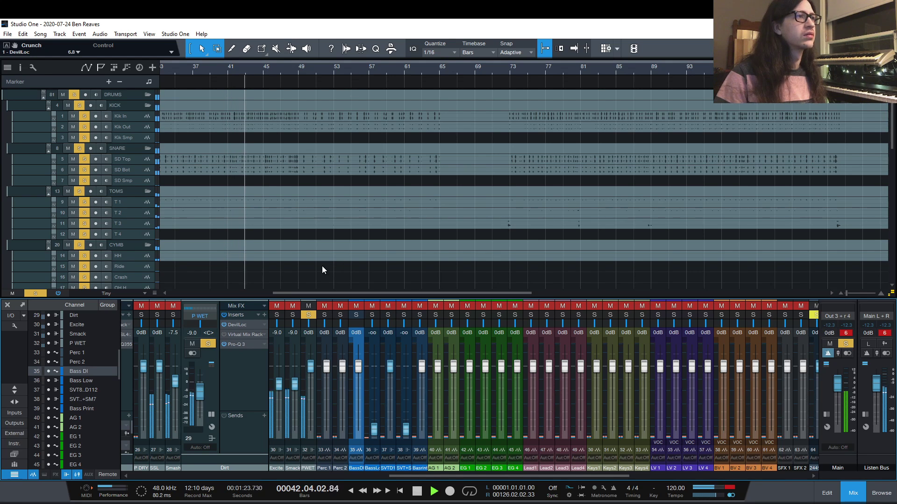
key("space")
Clear all channel solos and play the full drum mix from about bar 27.
key("ctrl+shift+s")
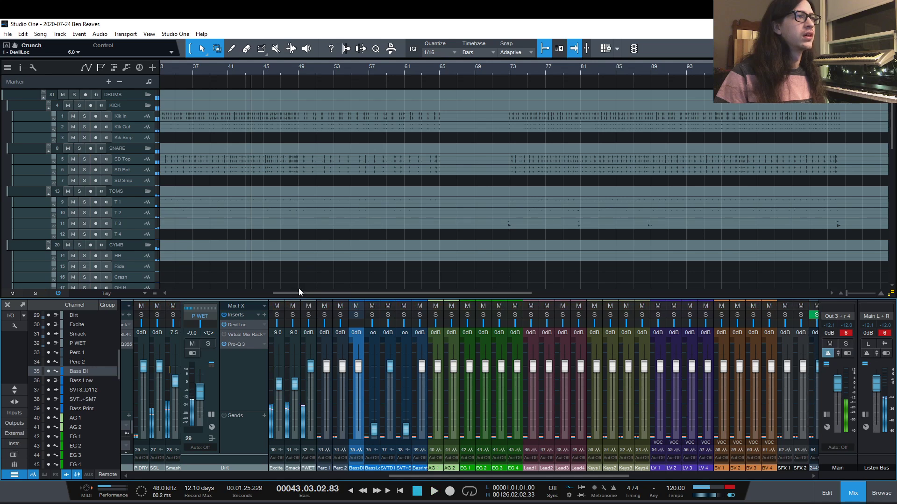
left_click_drag(312, 295, 261, 295)
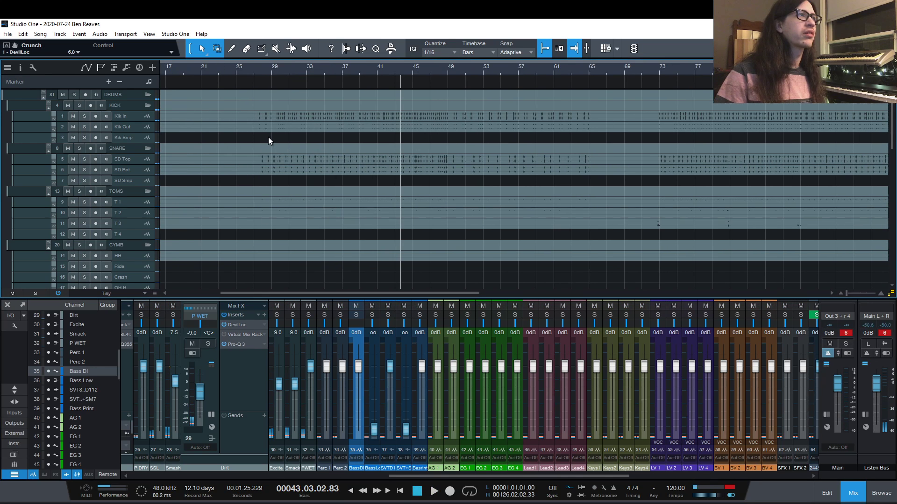
left_click(259, 69)
key("space")
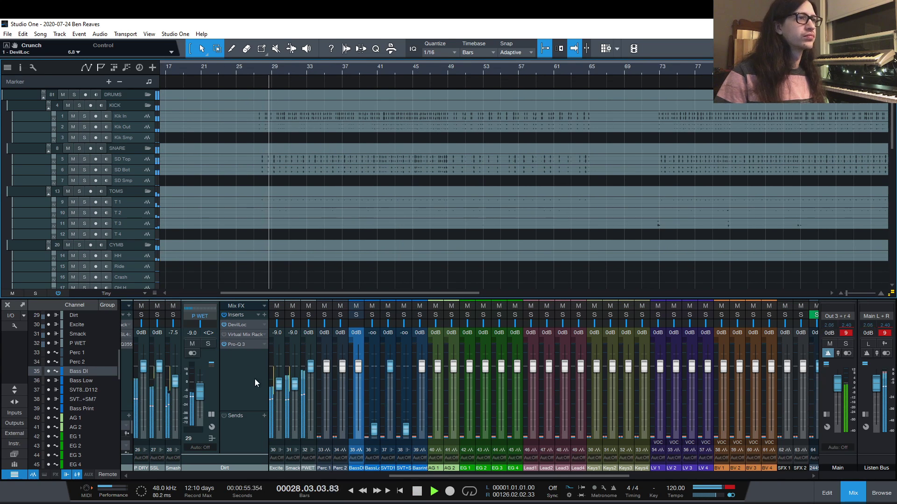
key("space")
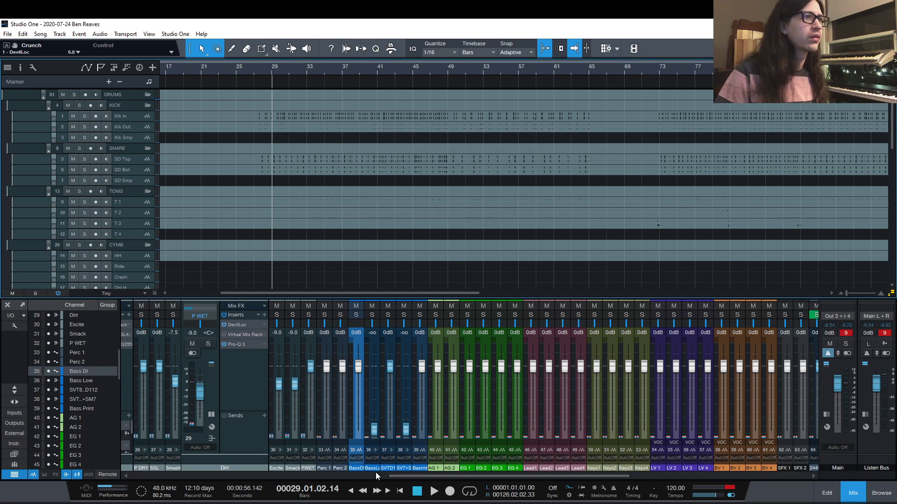
Expand the Main output channel in the mixer to show its insert and post effects.
left_click_drag(396, 476, 599, 476)
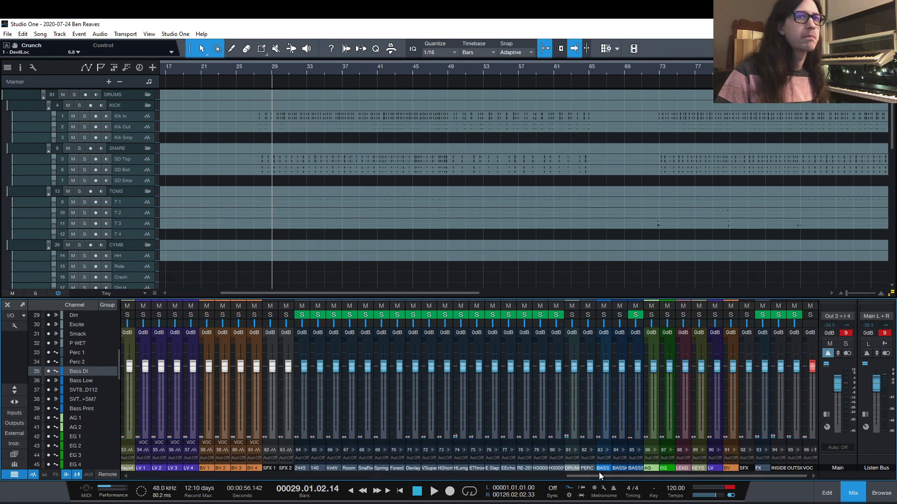
left_click(826, 414)
left_click(813, 424)
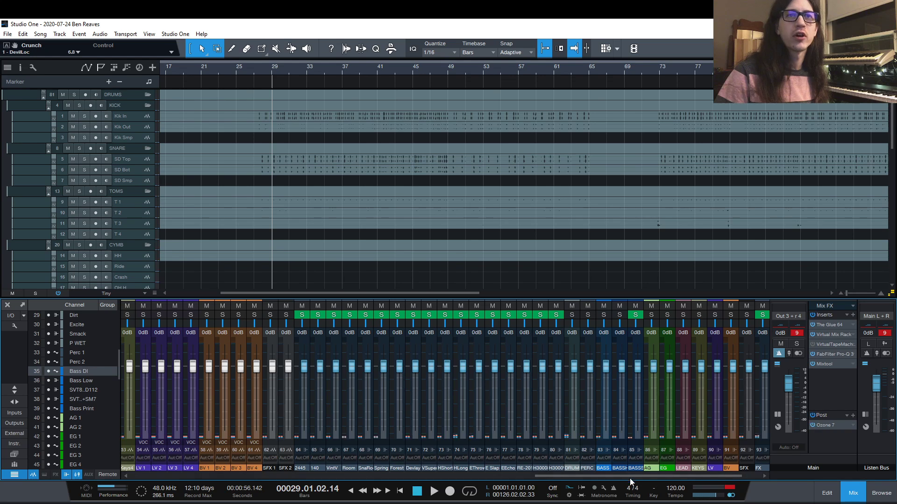
Play the drum mix from bar 29 and compare it with and without the Dirt bus, leaving the bus muted.
left_click_drag(633, 477, 394, 453)
key("space")
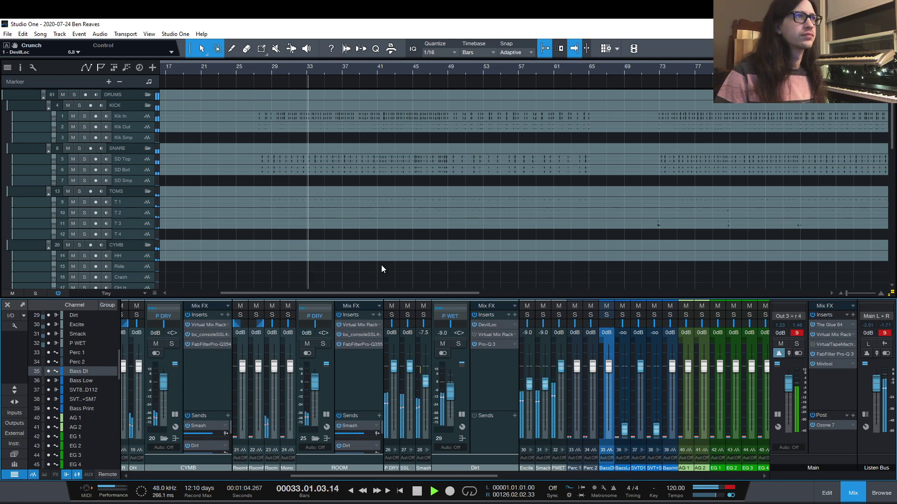
left_click(443, 344)
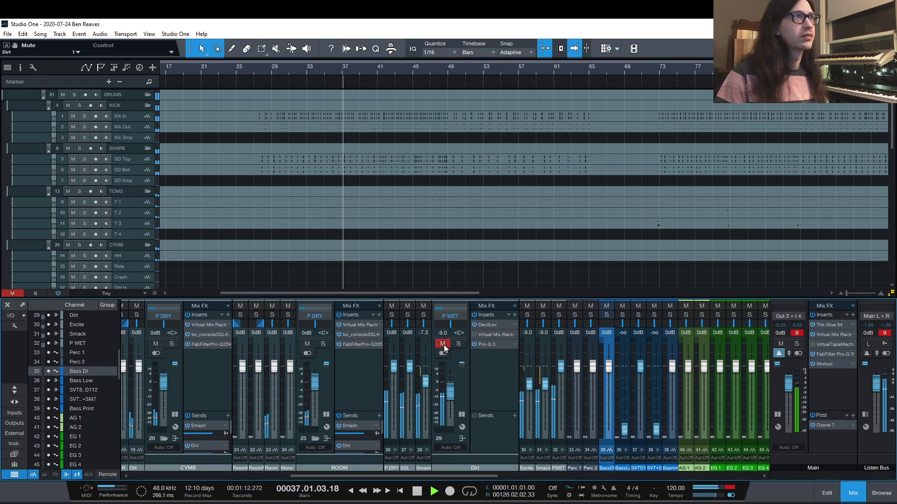
left_click(443, 344)
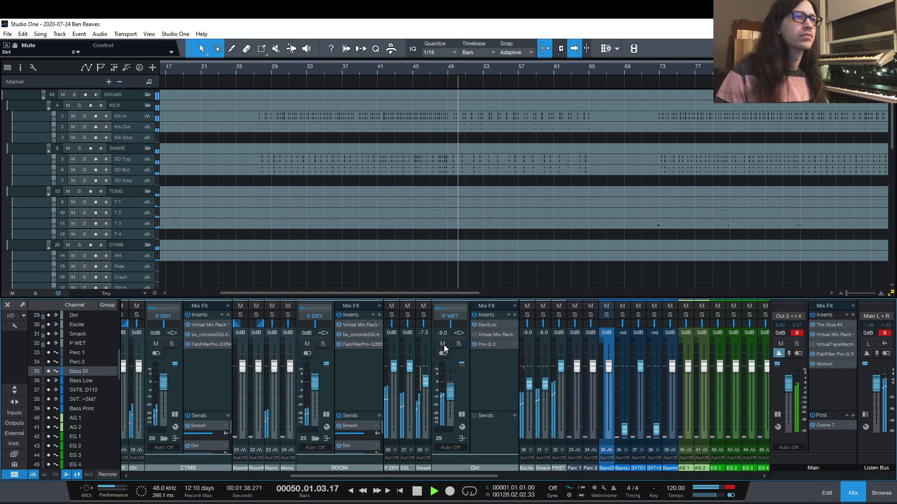
left_click(444, 345)
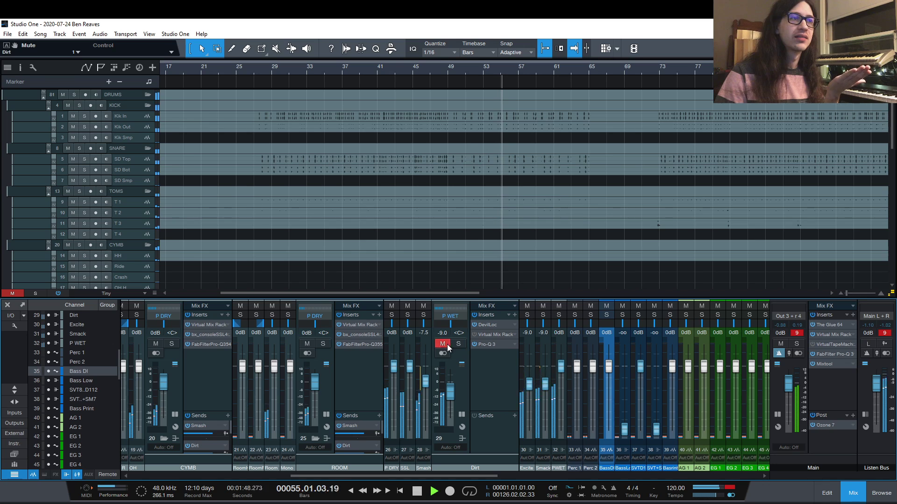
Try the SSL channel at -3 dB during playback and return its volume to 0 dB.
left_click(407, 332)
type("-3")
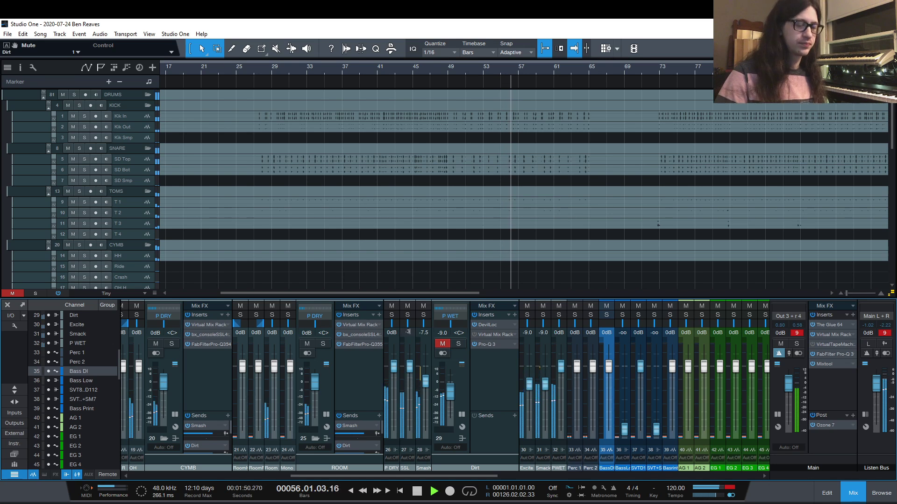
key("Return")
left_click(407, 334)
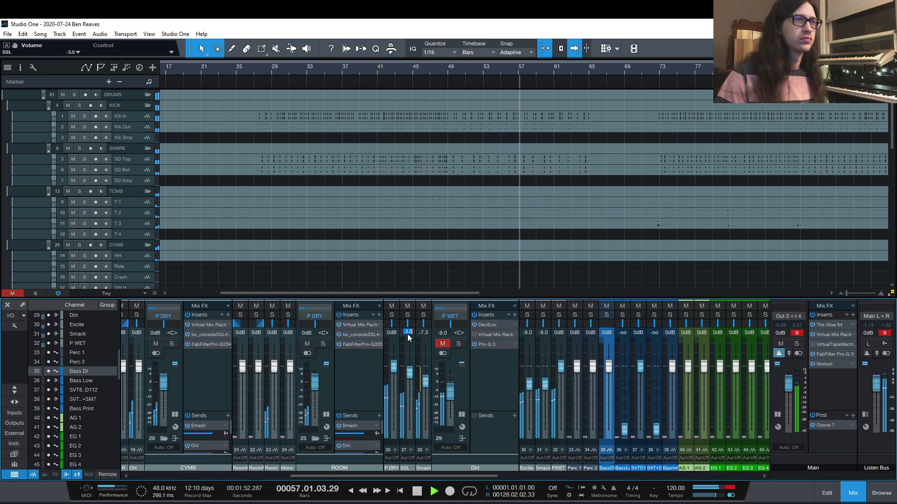
type("0")
key("Return")
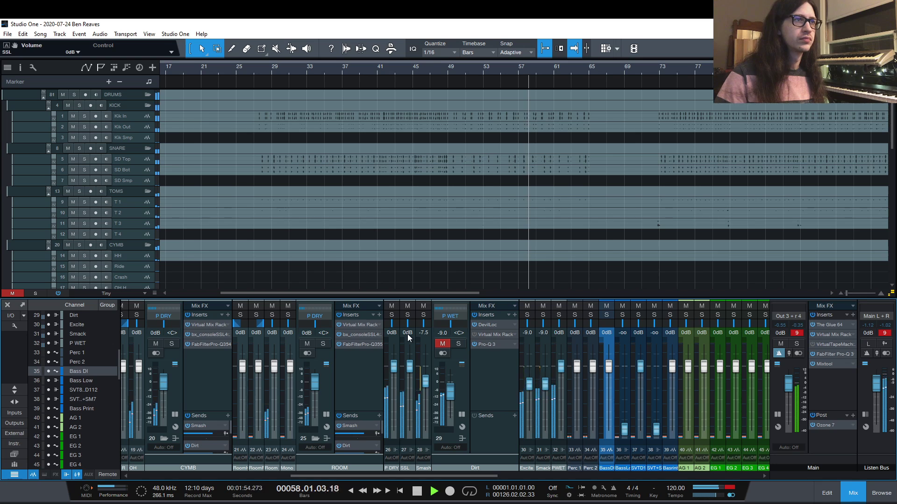
Compare the drum mix with the Smash and P WET channels muted in turn, replaying it from bar 49.
left_click(423, 307)
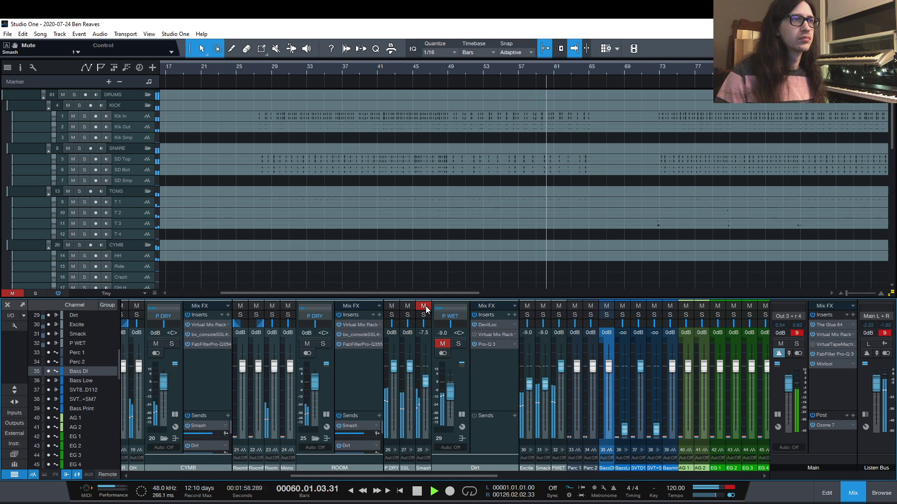
left_click(424, 306)
key("space")
left_click(559, 306)
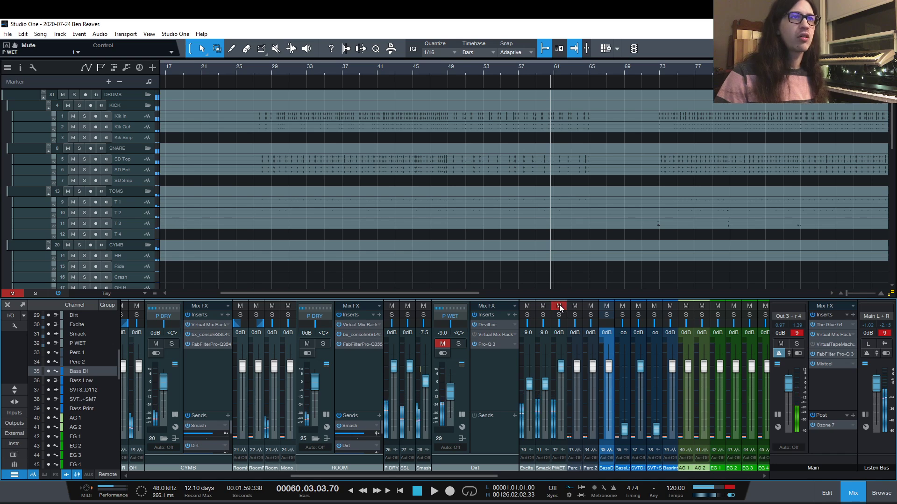
left_click(449, 68)
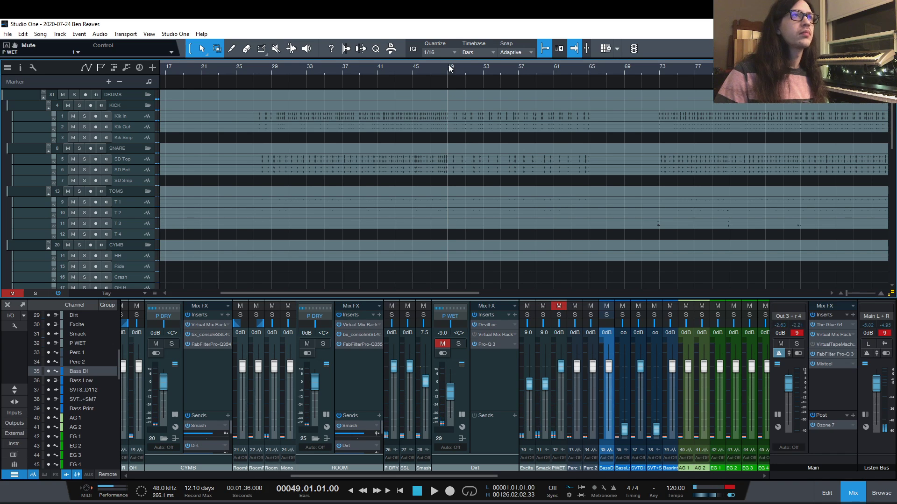
key("space")
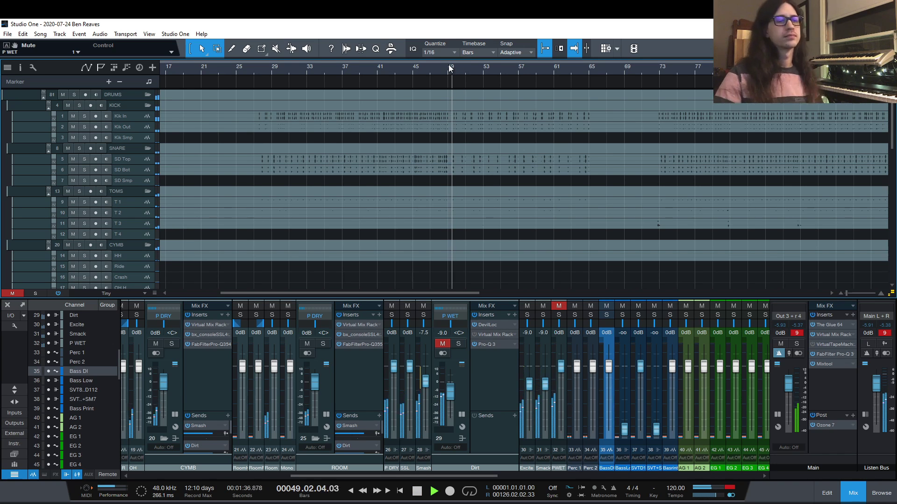
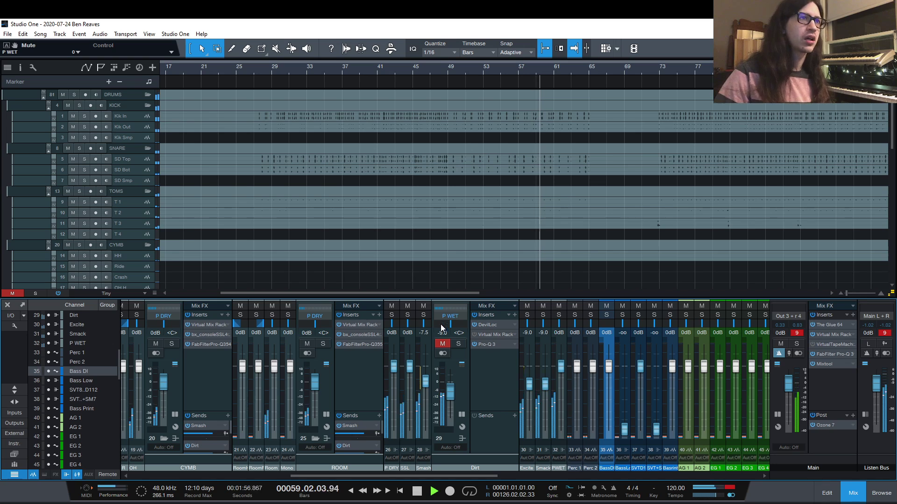
Unmute the Dirt bus, pull its fader to silence and raise it to -12.5 dB while playing from bar 49.
left_click(444, 344)
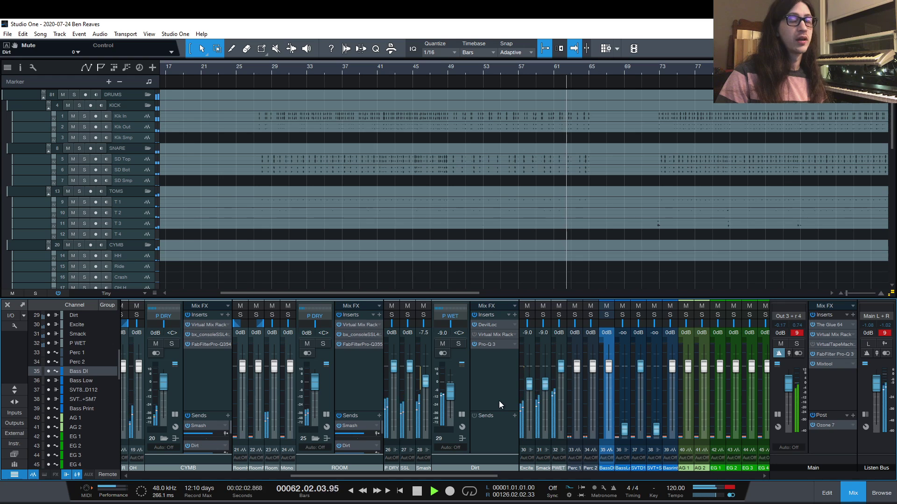
key("space")
left_click_drag(452, 390, 446, 451)
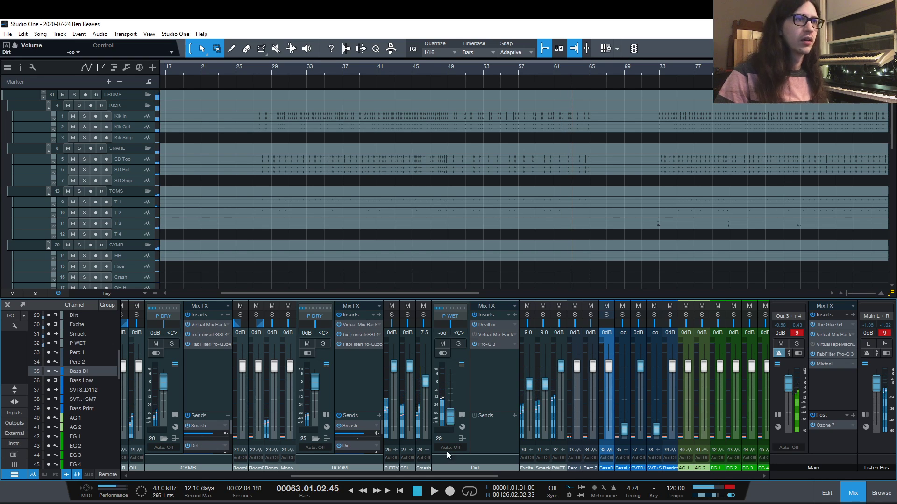
left_click(447, 72)
key("space")
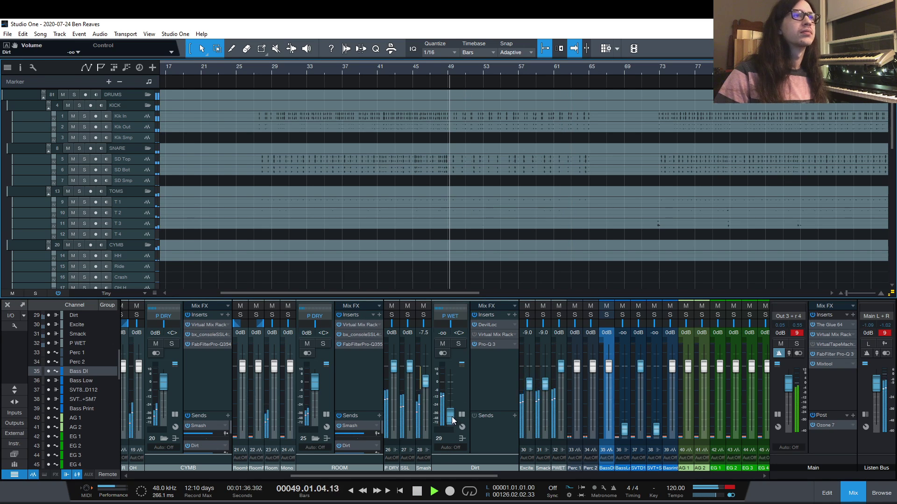
left_click_drag(449, 416, 450, 394)
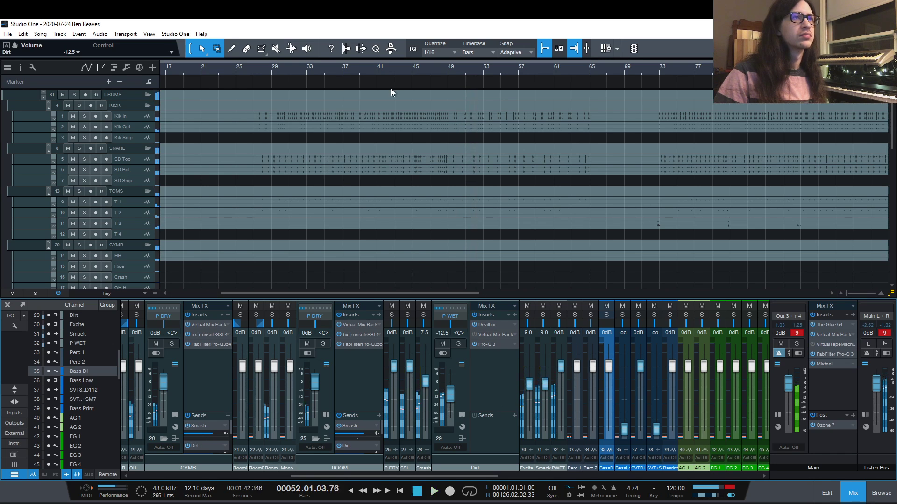
Play from bar 27, drop the Dirt bus fader to silence and bring it back up gradually to -10.0 dB.
left_click(255, 71)
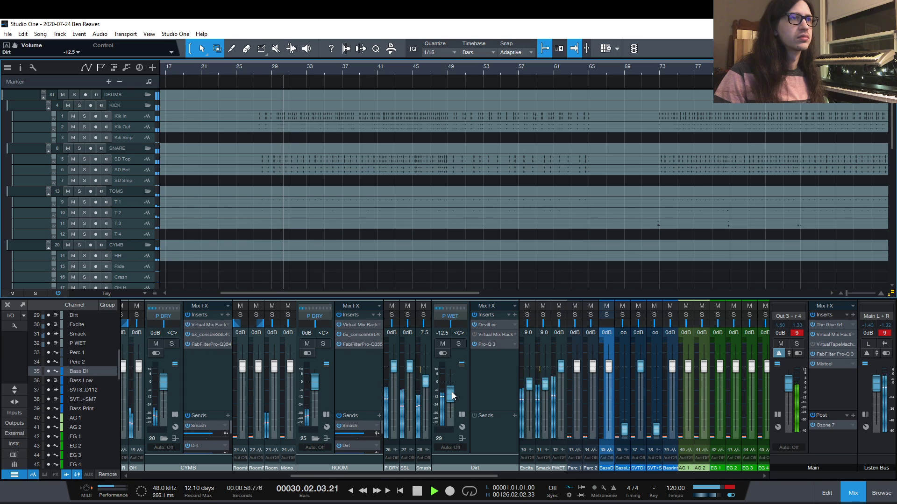
left_click_drag(452, 391, 452, 423)
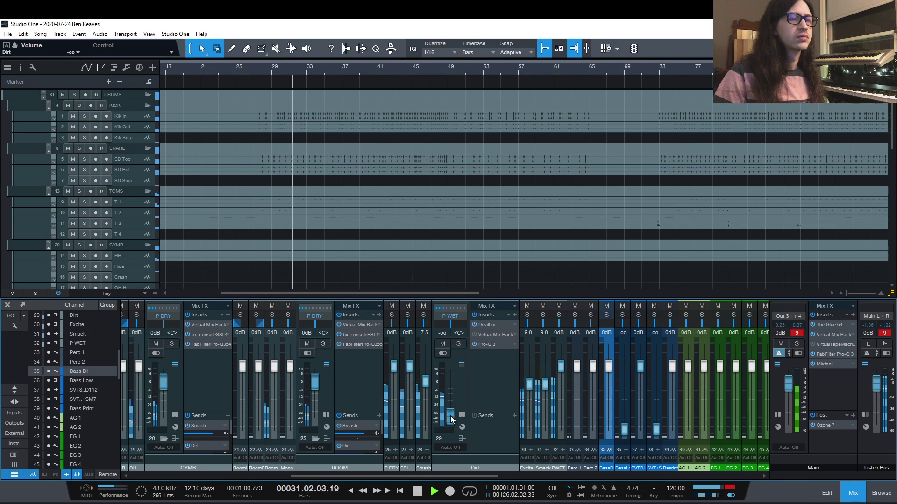
left_click_drag(451, 419, 449, 398)
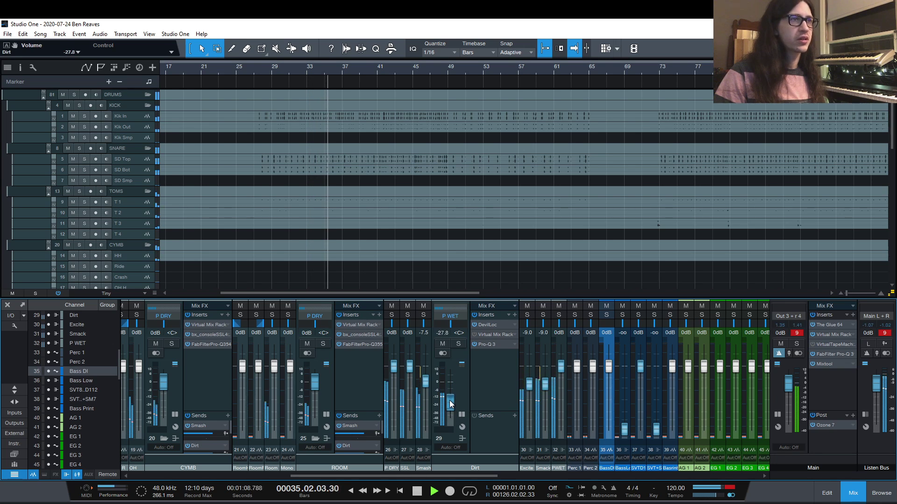
scroll(449, 398, "up", 4)
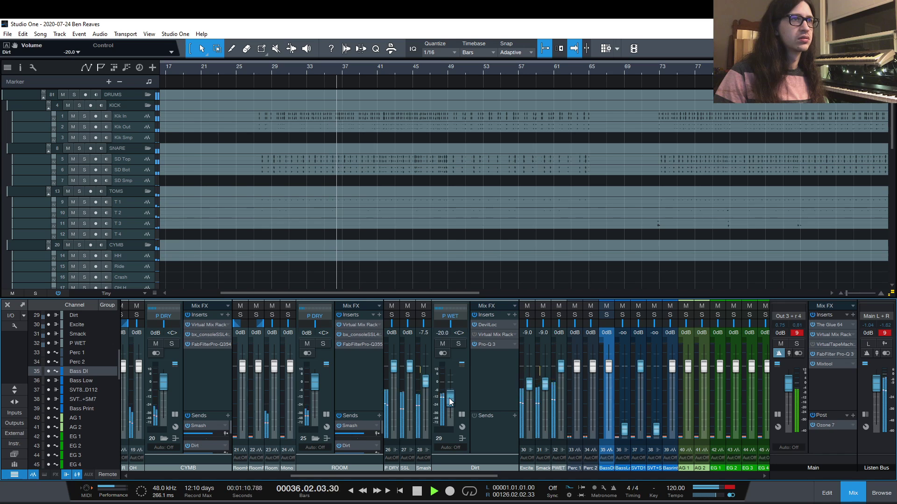
scroll(449, 398, "up", 3)
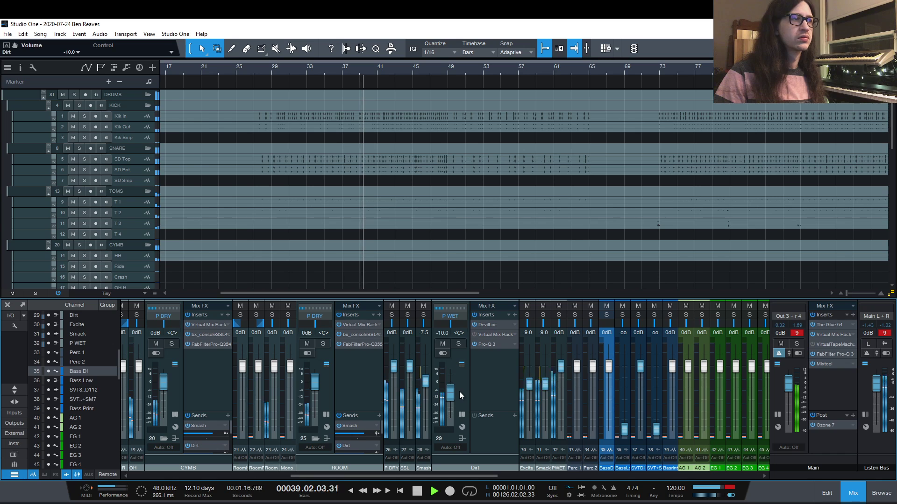
key("space")
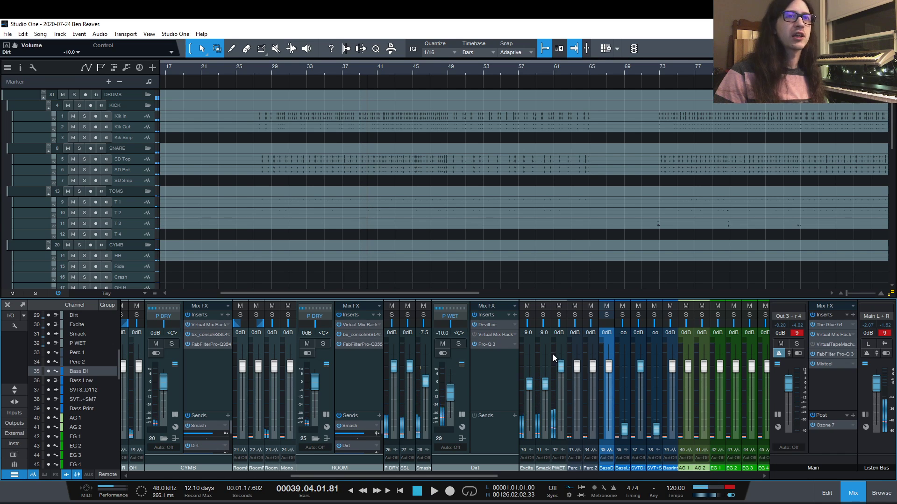
Bypass the Ozone 7 post effect on the Main output and audition the mix from bars 27 and 49.
left_click(813, 425)
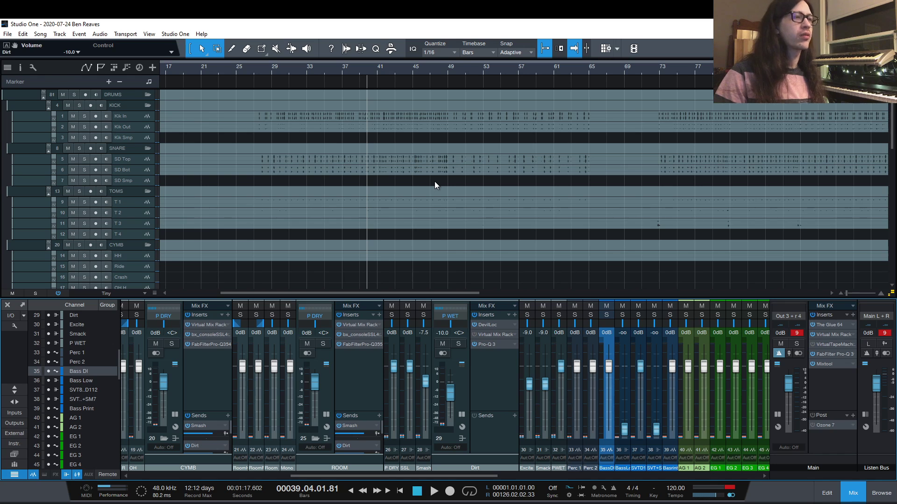
key("KP_0")
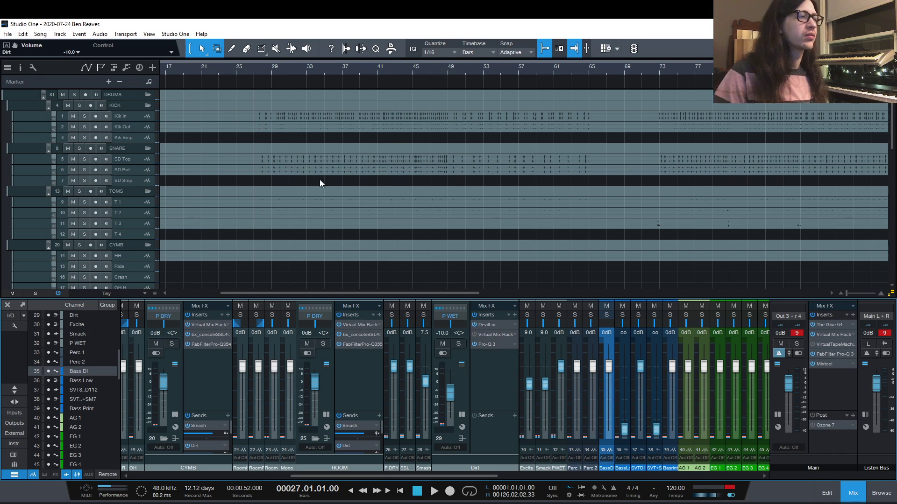
key("space")
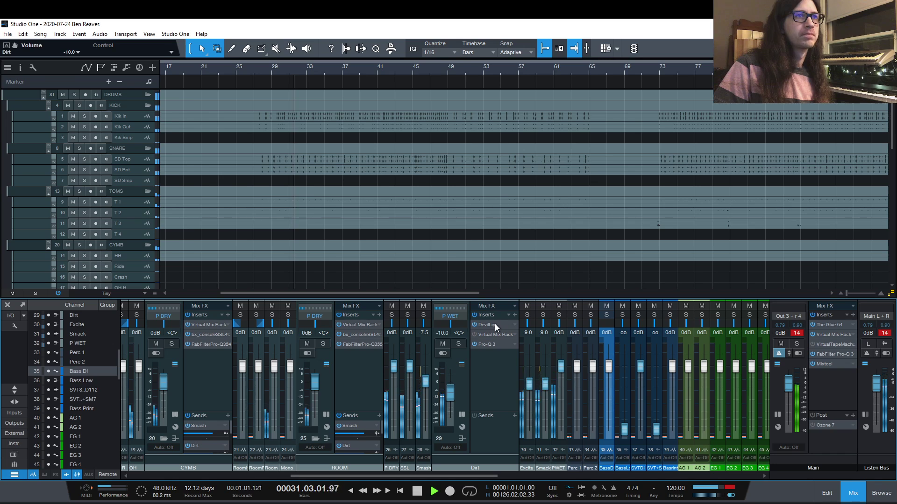
left_click(447, 71)
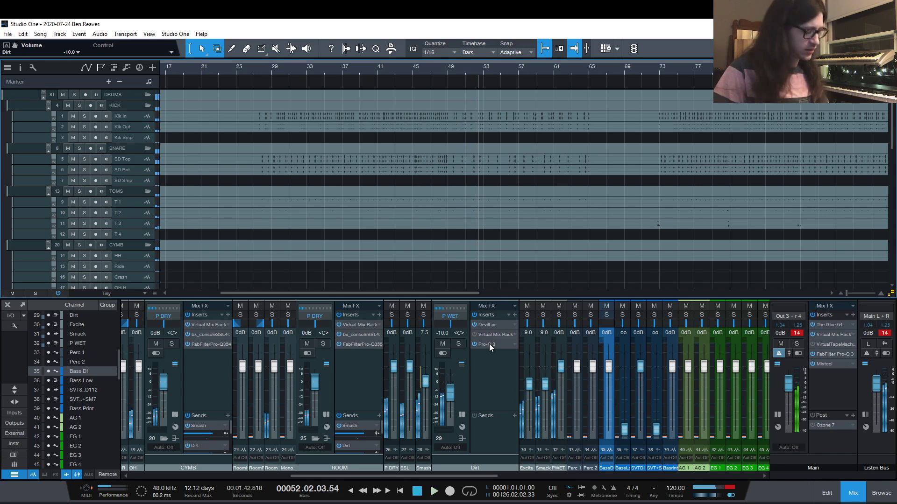
key("space")
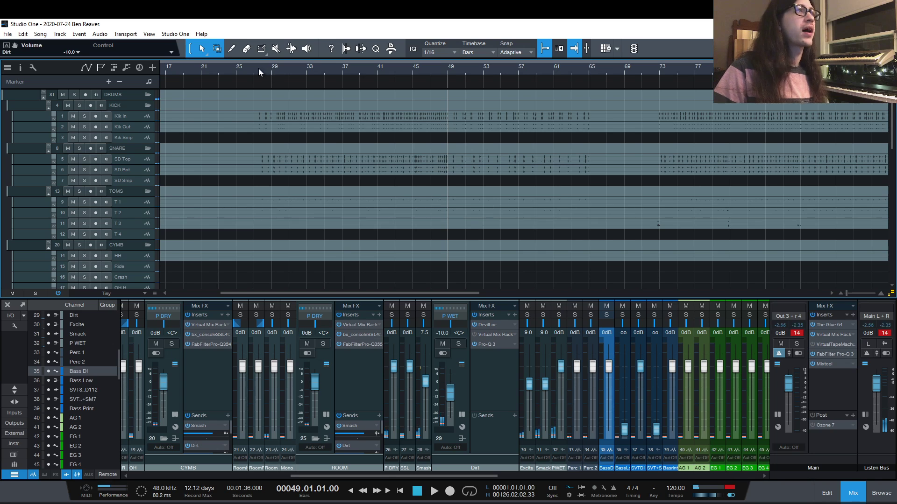
Bypass DevilLoc and activate Virtual Mix Rack on the Dirt bus, and play the mix from bar 27.
left_click(259, 68)
left_click(475, 328)
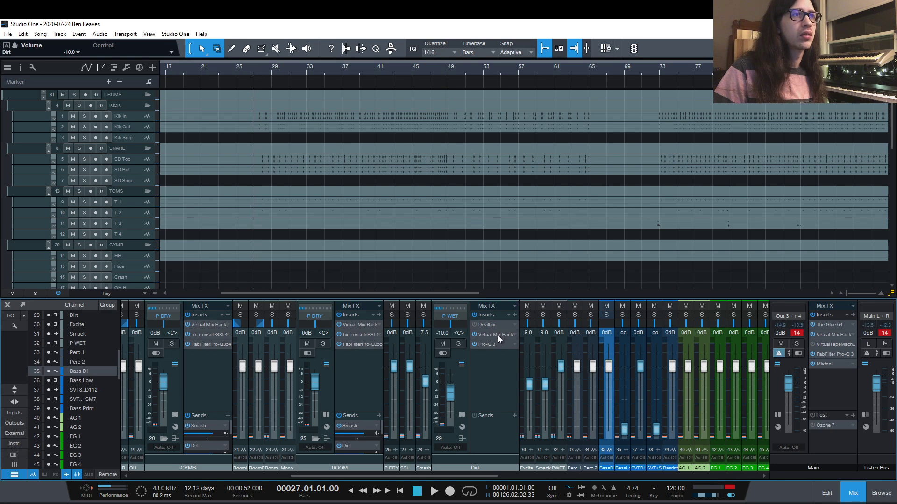
left_click(497, 334)
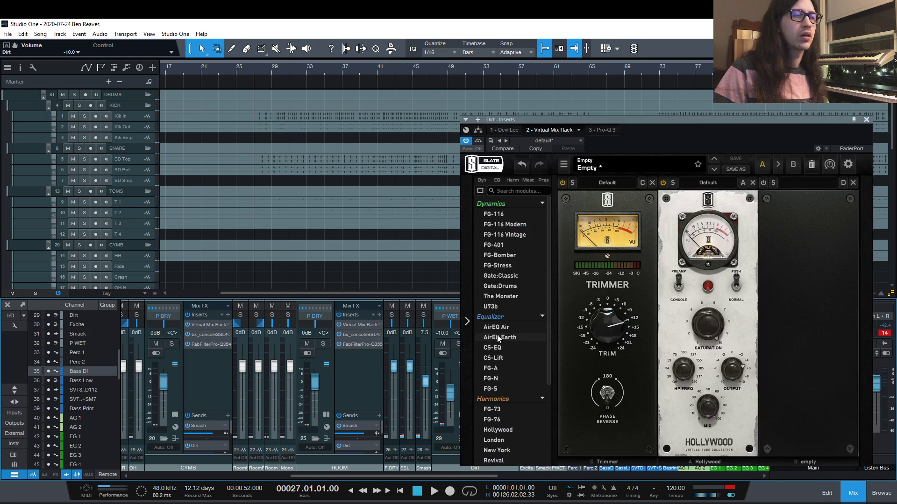
left_click(867, 119)
key("space")
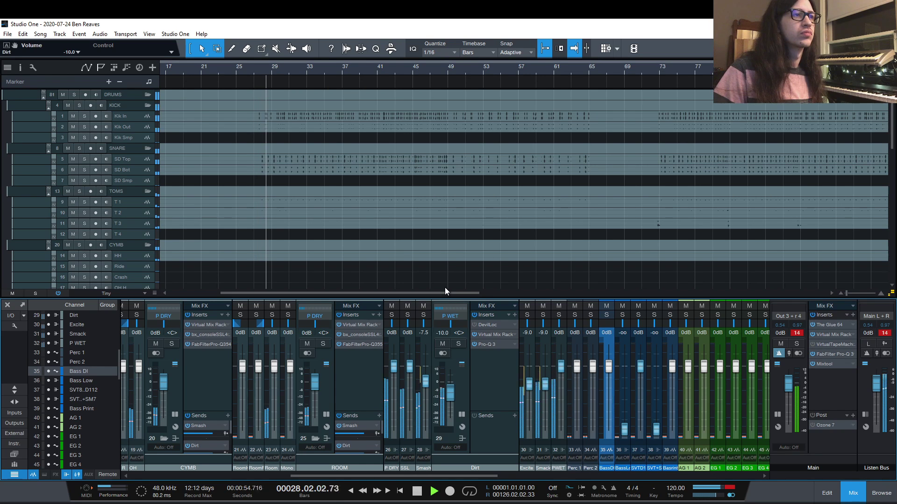
Lower the Dirt bus fader to -12.5 dB during playback and stop the transport.
left_click(477, 377)
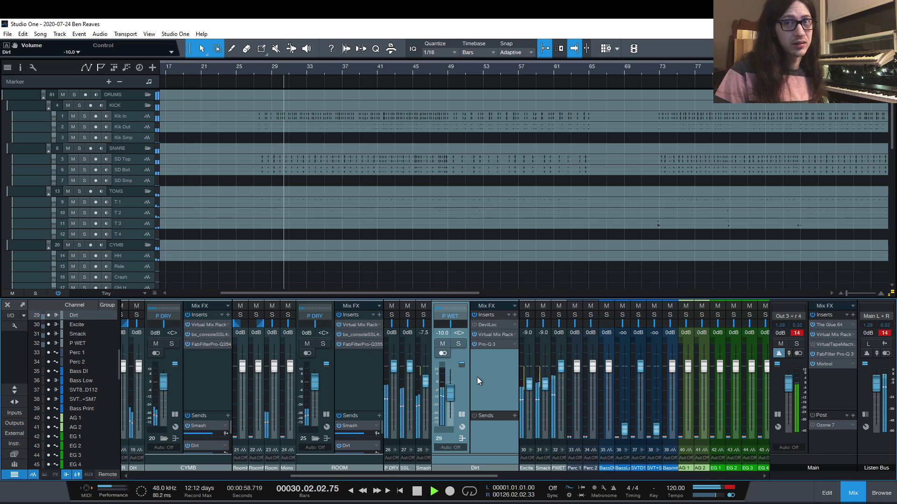
mouse_move(449, 389)
left_mouse_down()
mouse_move(451, 439)
mouse_move(450, 394)
left_mouse_up()
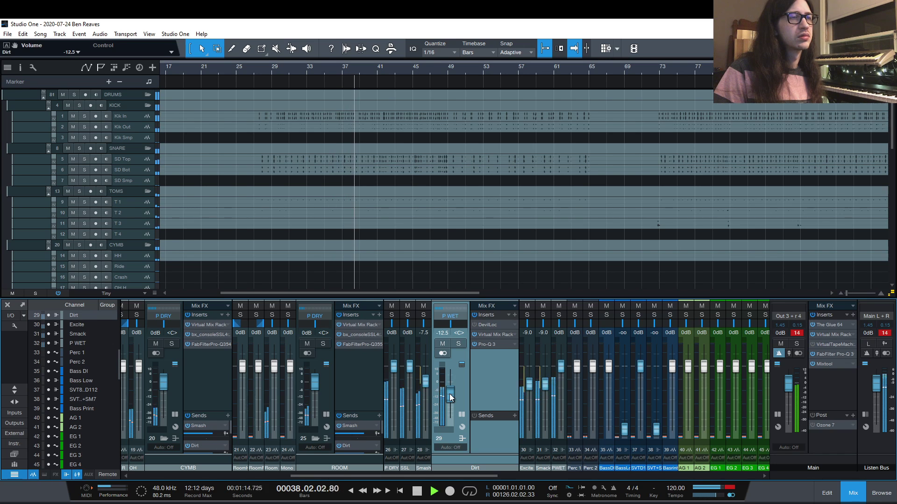
key("space")
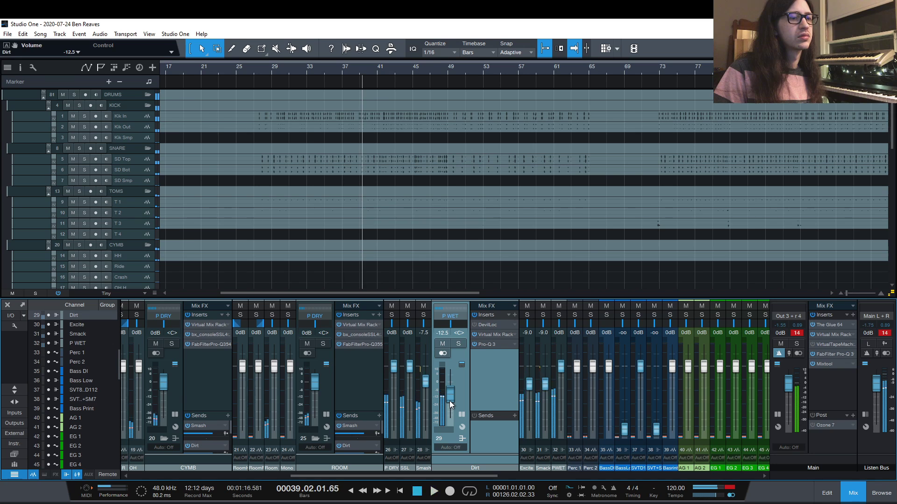
Review the Pro-Q 3 and Virtual Mix Rack settings on the Dirt bus and return the playhead to bar 28.
left_click(489, 344)
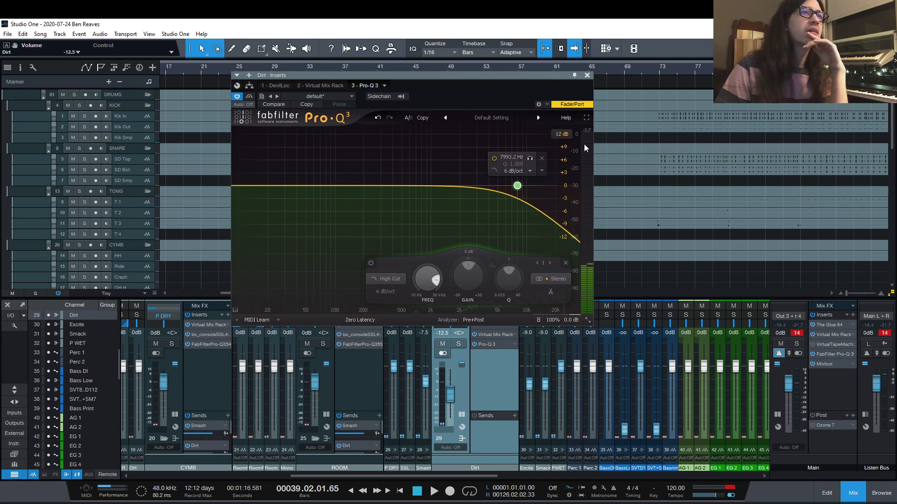
left_click(589, 76)
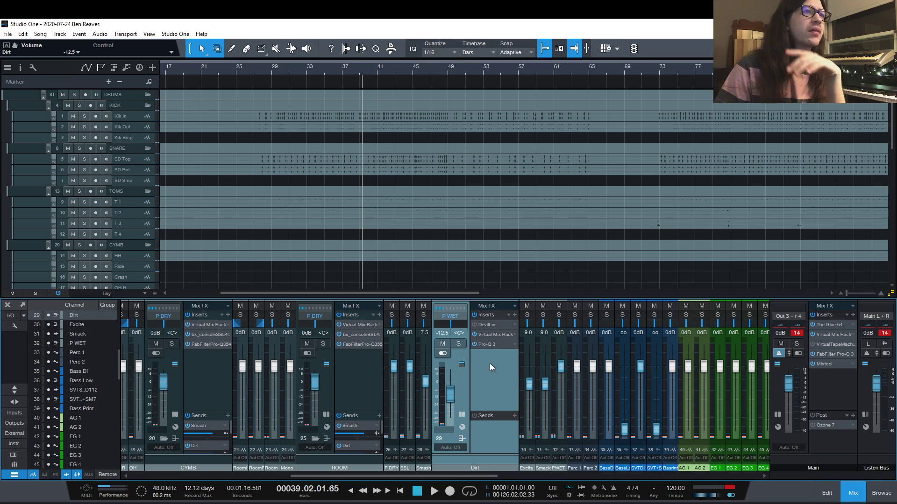
left_click(495, 337)
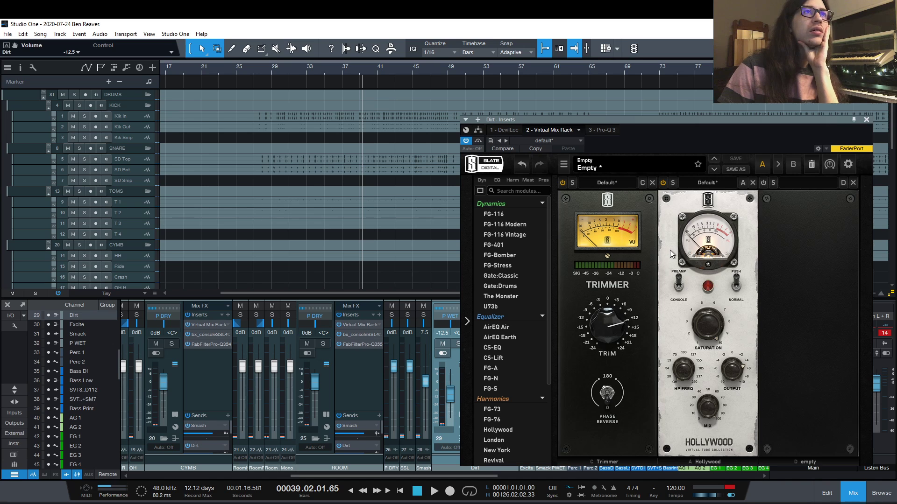
left_click(263, 71)
left_click(866, 120)
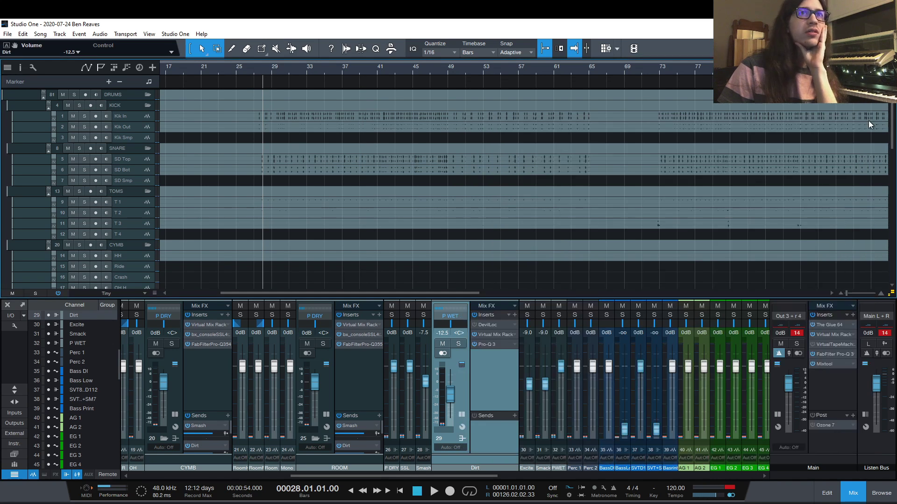
Add a second FabFilter Pro-Q 3 at the end of the Dirt bus inserts.
left_click(514, 315)
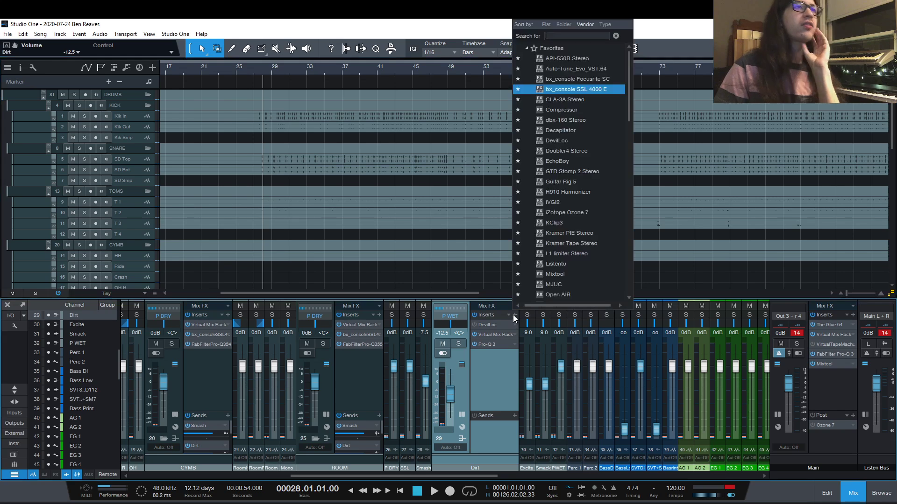
left_click_drag(629, 71, 631, 122)
left_click(569, 113)
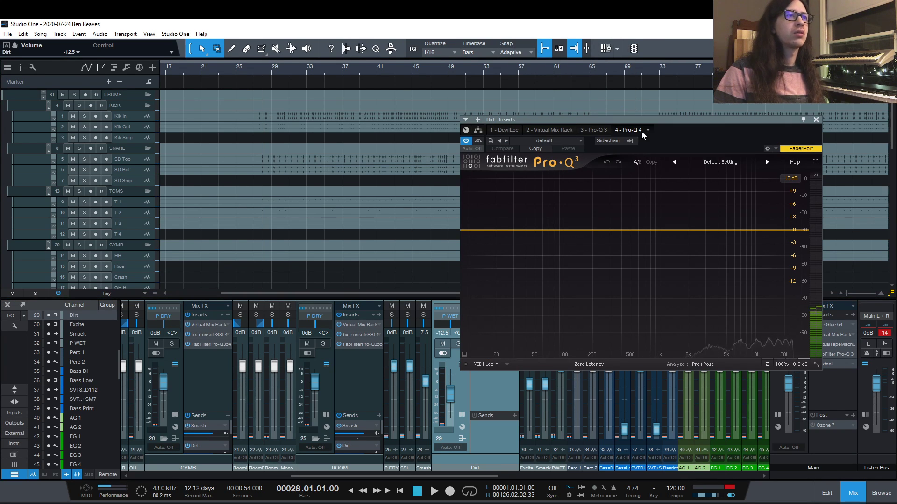
Rename the newly added Pro-Q 3 on the Dirt bus to Pre-Dirt and move it ahead of Virtual Mix Rack.
left_click(648, 131)
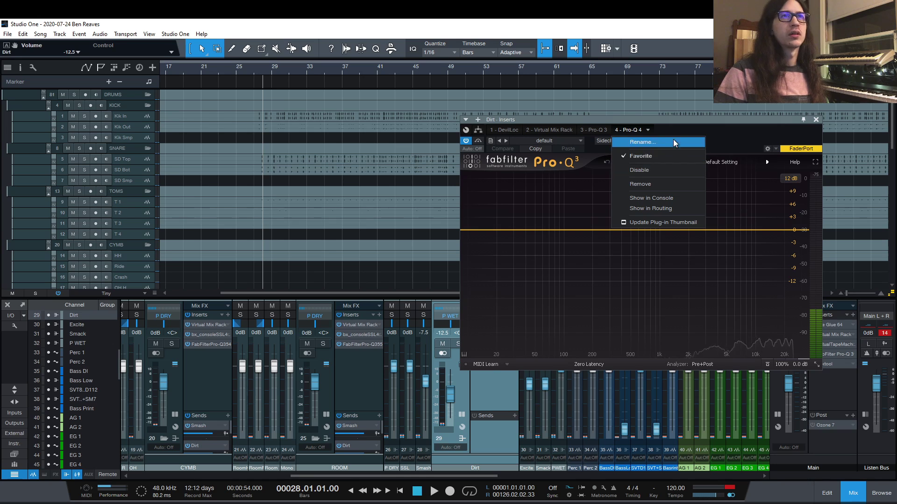
left_click(672, 143)
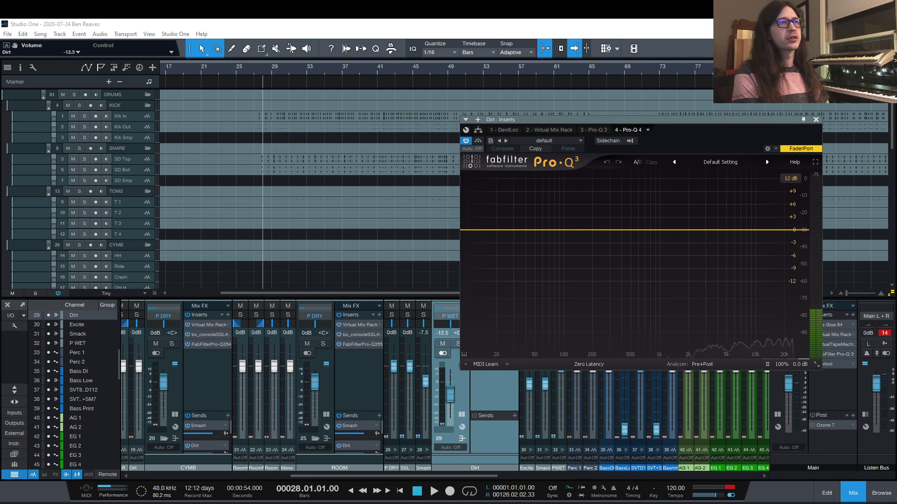
key("Return")
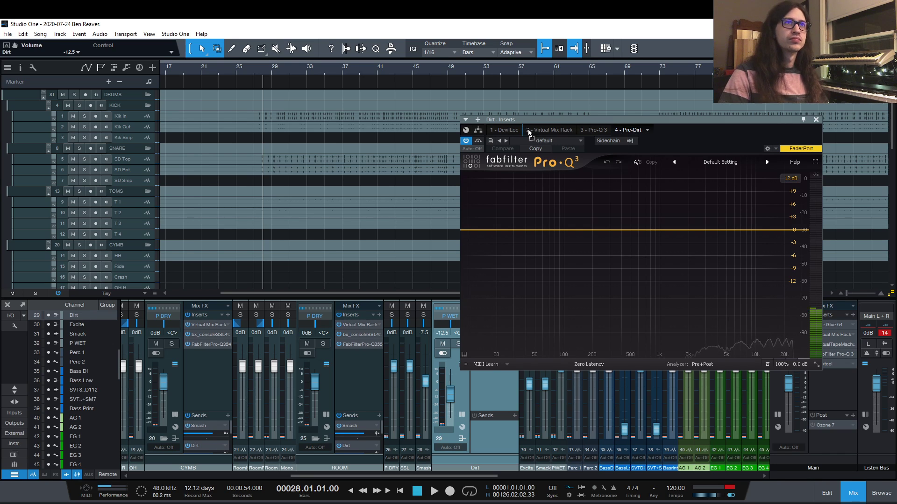
left_click_drag(529, 133, 541, 136)
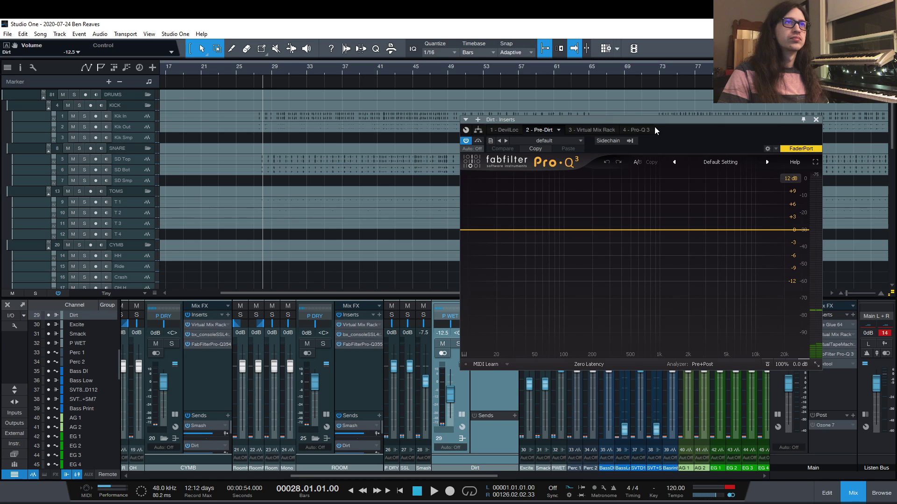
left_click(815, 120)
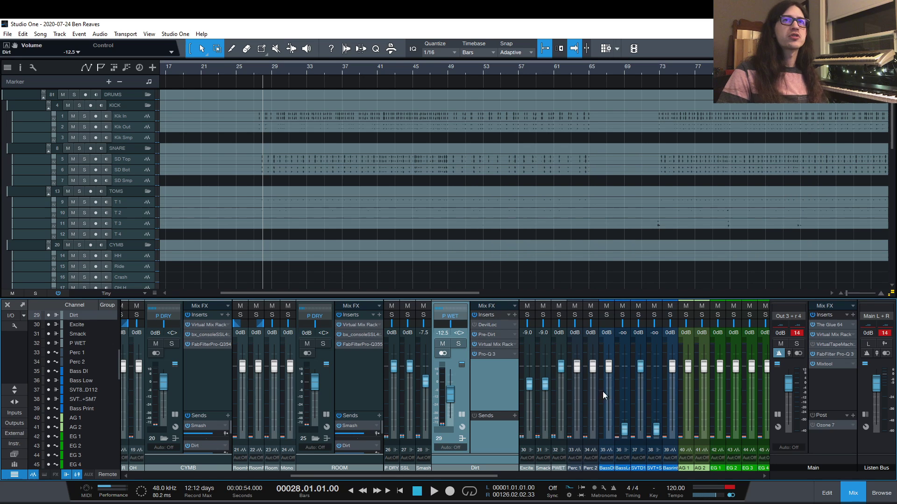
Expand the Excite and Smack channels in turn to examine their insert order, collapsing each one again.
left_click(526, 446)
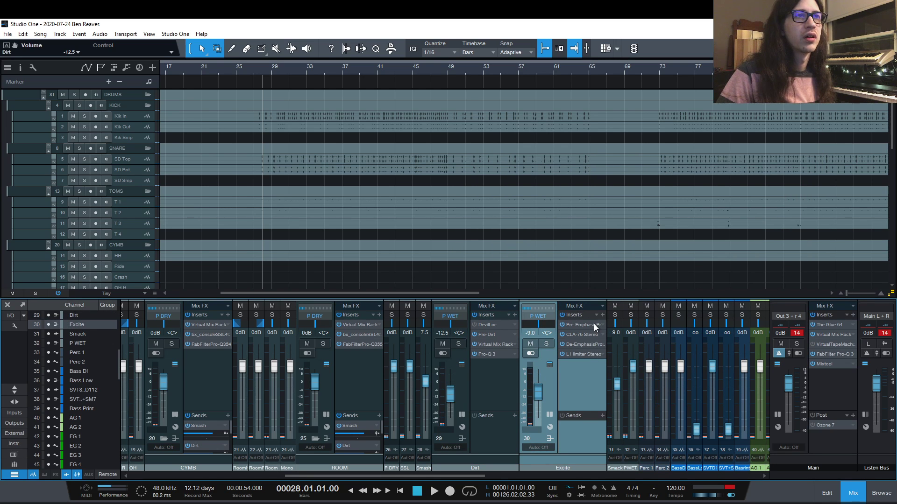
double_click(577, 381)
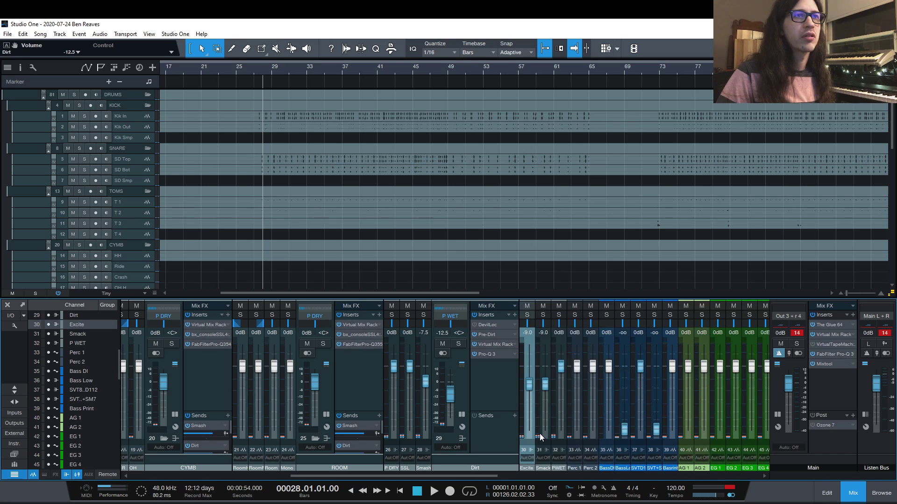
double_click(542, 452)
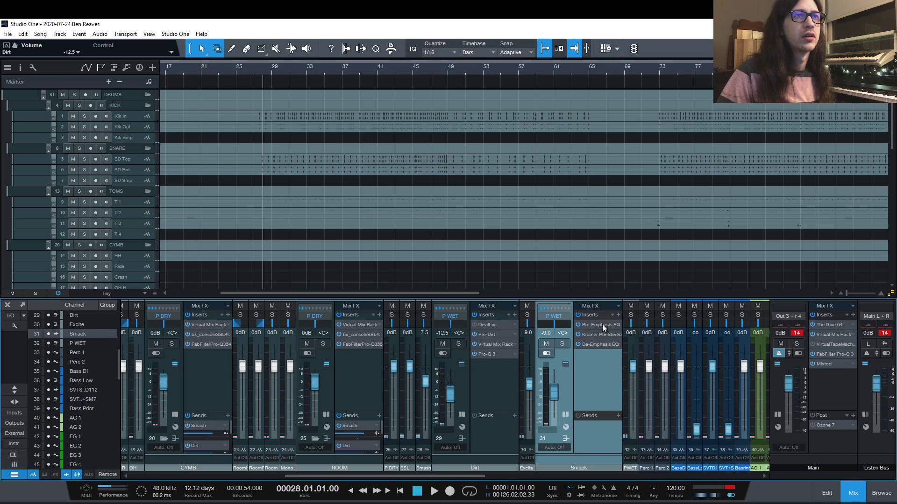
double_click(588, 382)
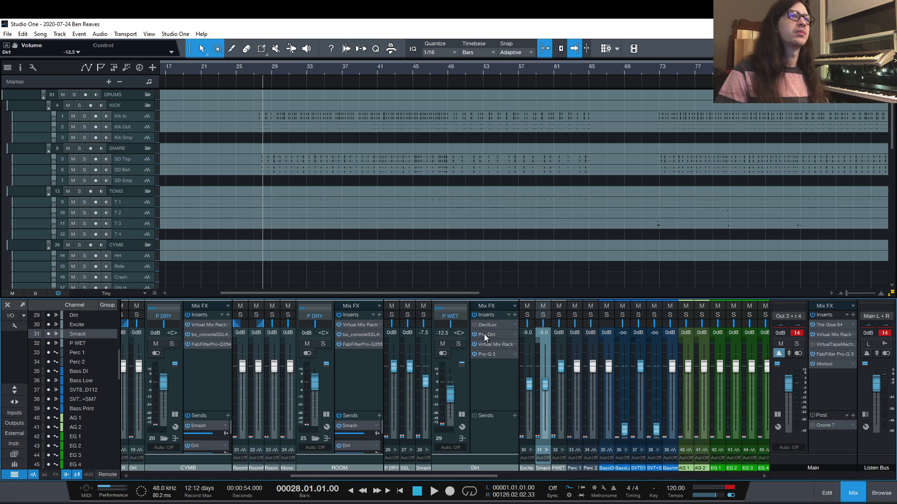
Move Pre-Dirt to the first Dirt bus insert slot and add a high shelf at 4000 Hz with 12 dB gain.
left_click_drag(484, 335, 485, 326)
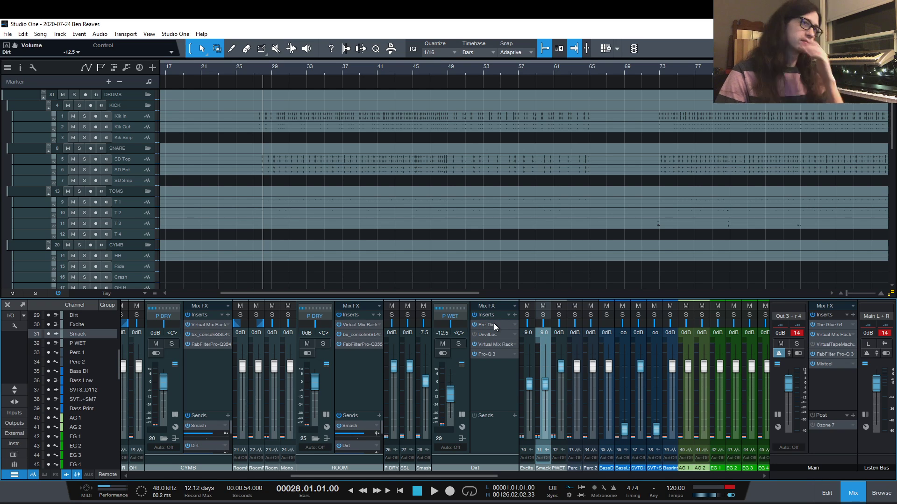
left_click(494, 324)
left_click_drag(663, 119, 451, 178)
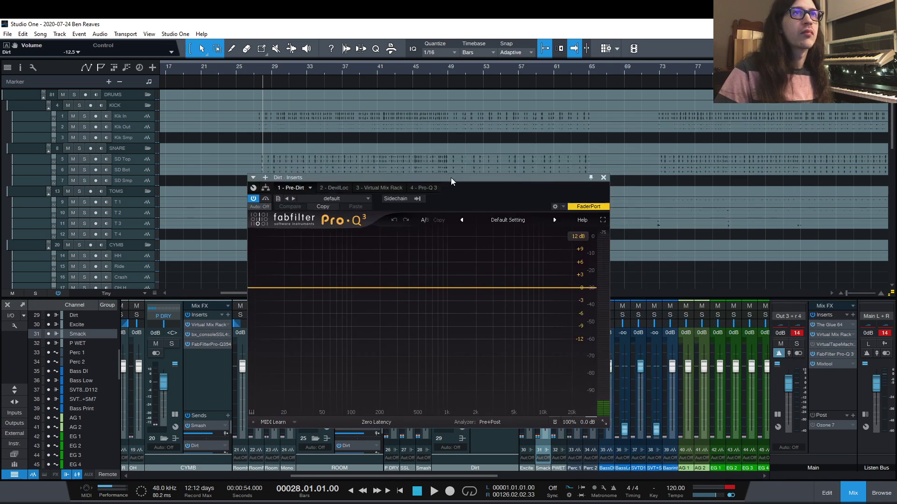
left_click_drag(573, 292, 504, 234)
double_click(503, 279)
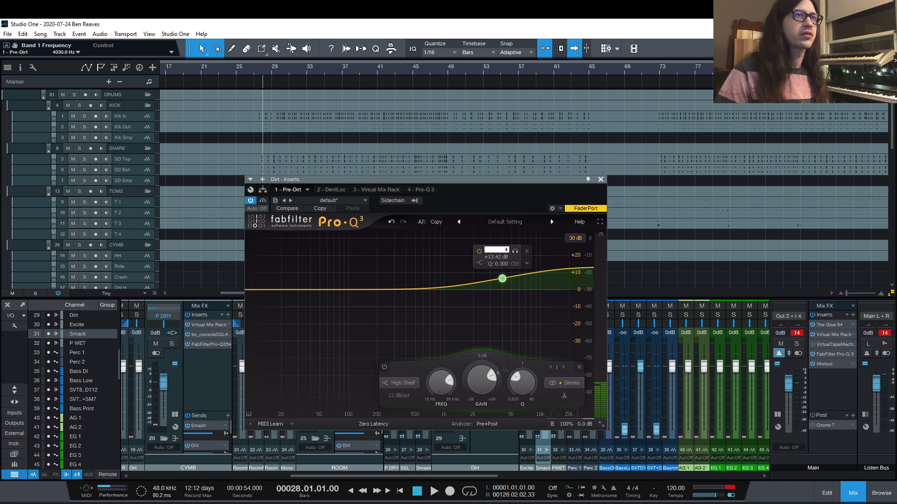
key("Return")
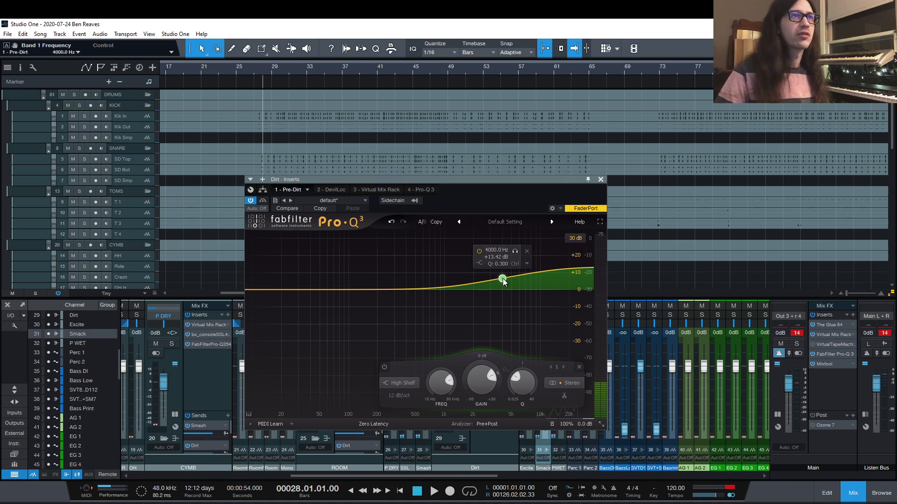
double_click(472, 383)
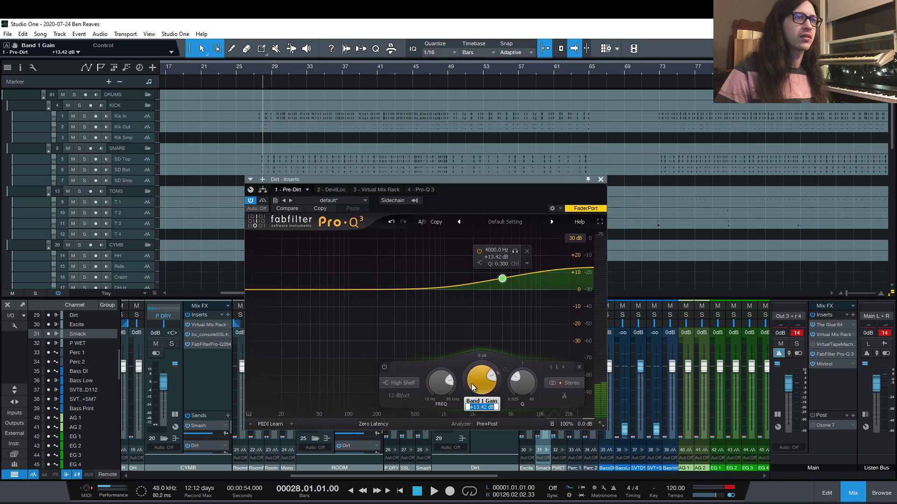
type("12")
key("Return")
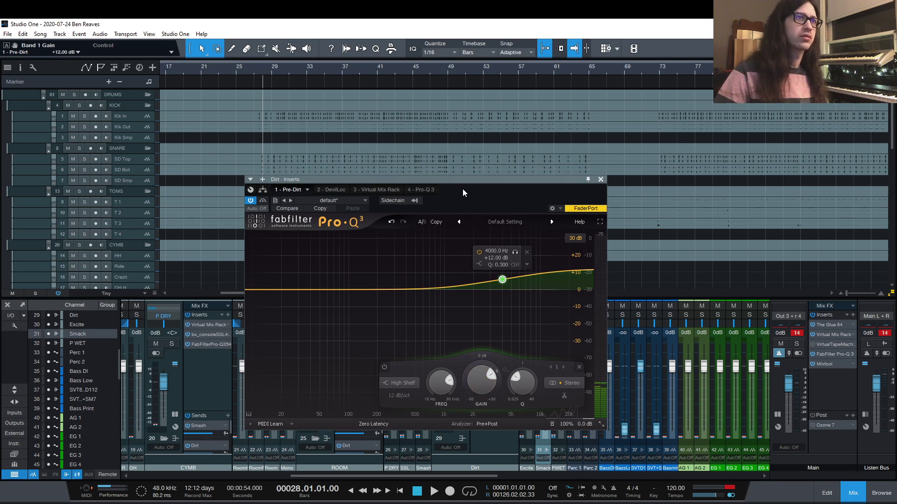
Play the mix and raise the Pre-Dirt high shelf gain to +30 dB.
key("space")
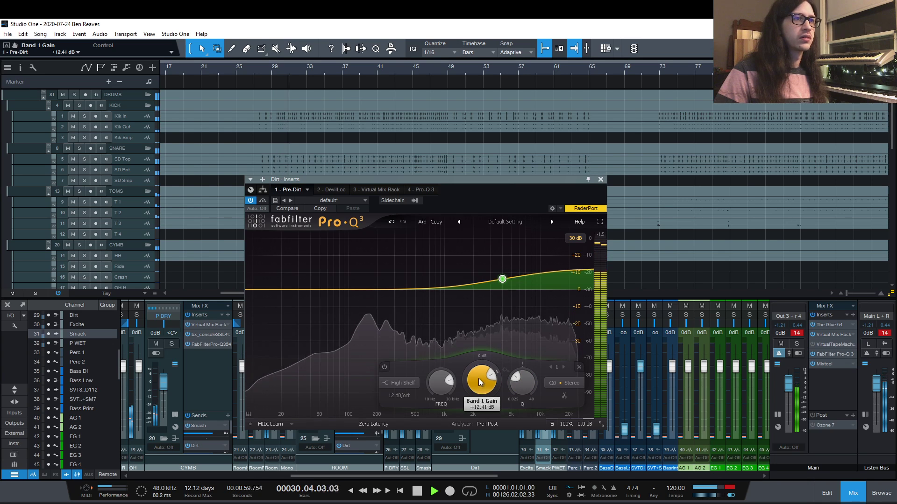
left_click_drag(479, 387, 480, 349)
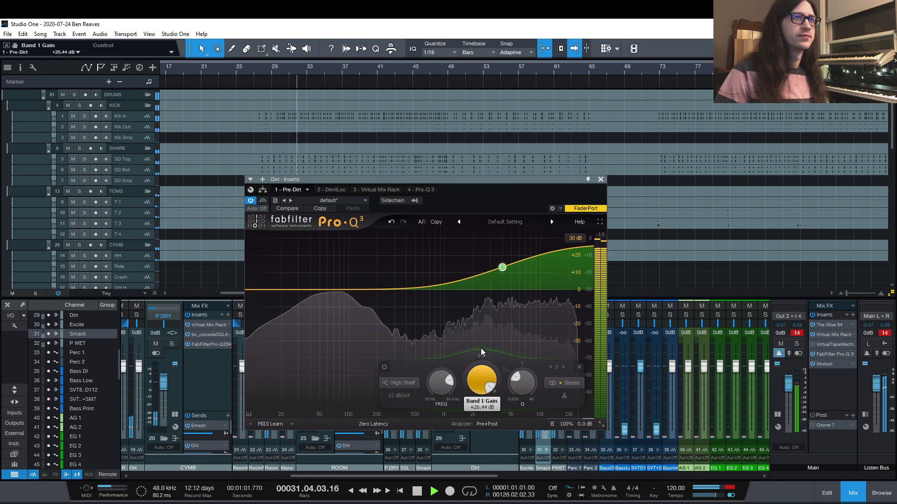
left_click_drag(517, 183, 593, 183)
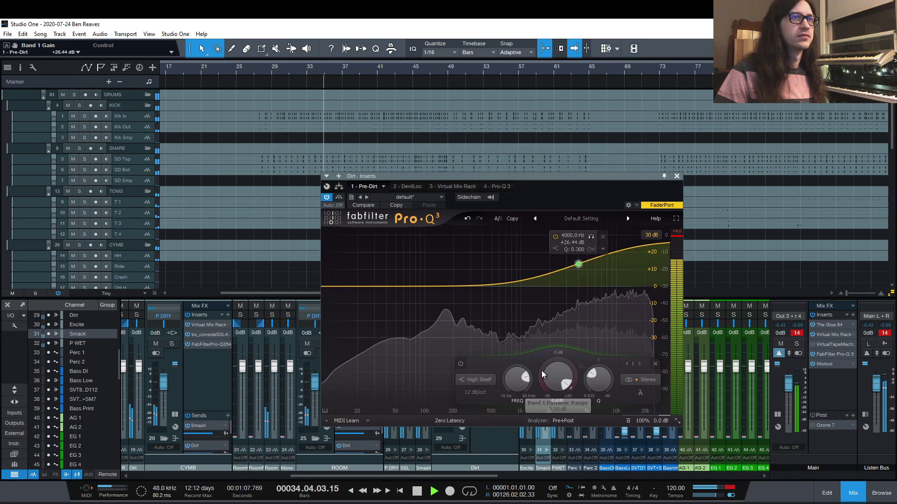
left_click_drag(552, 373, 556, 358)
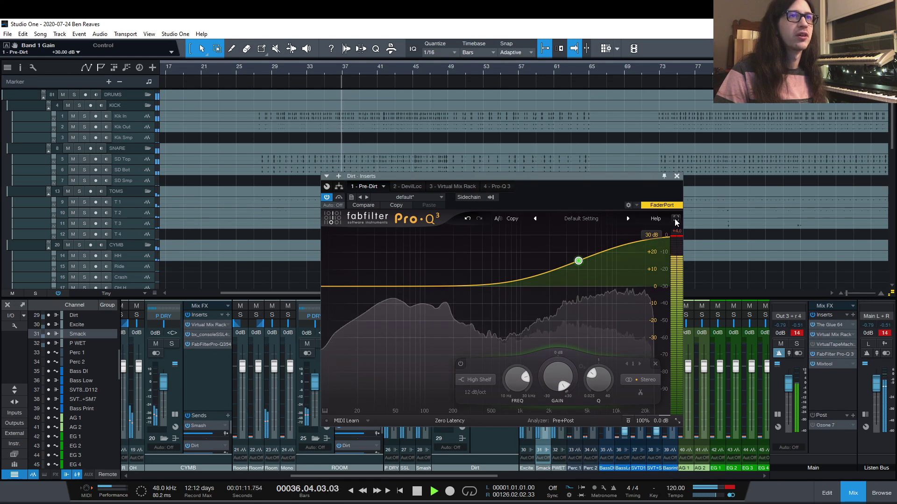
left_click(677, 178)
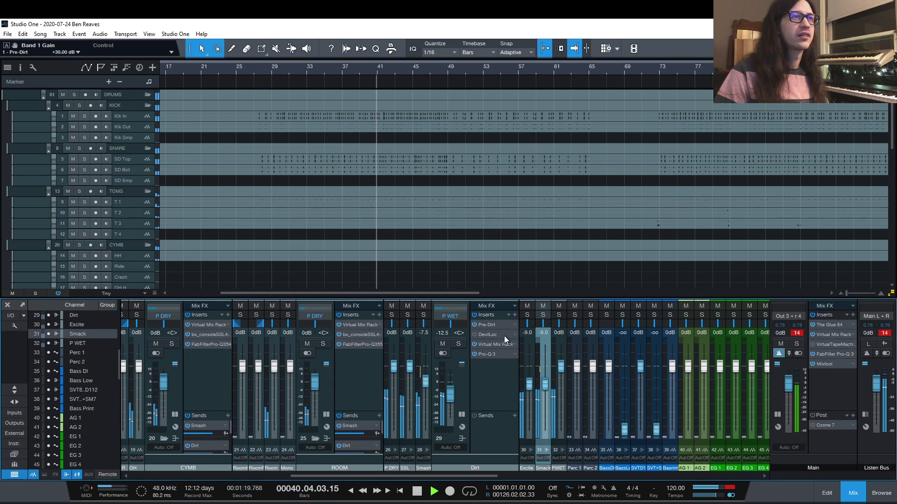
Rename the last Pro-Q 3 on the Dirt bus to Post-Dirt.
left_click(489, 354)
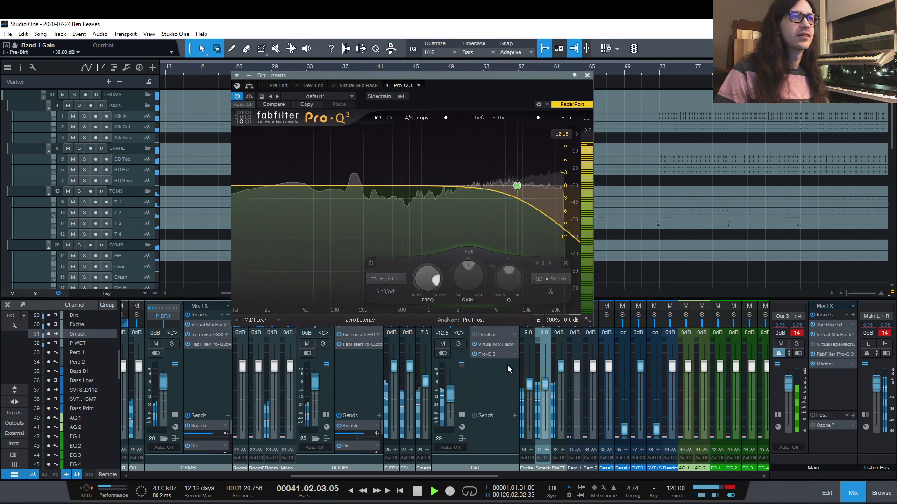
left_click(423, 86)
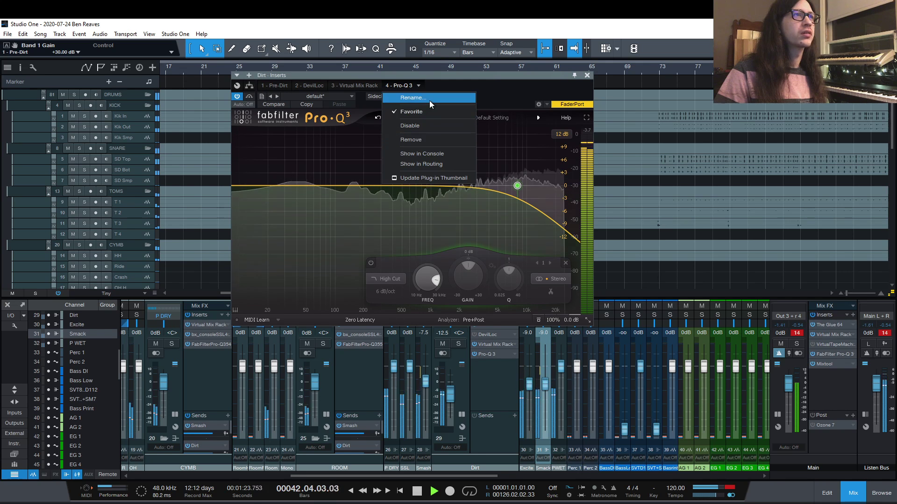
key("Escape")
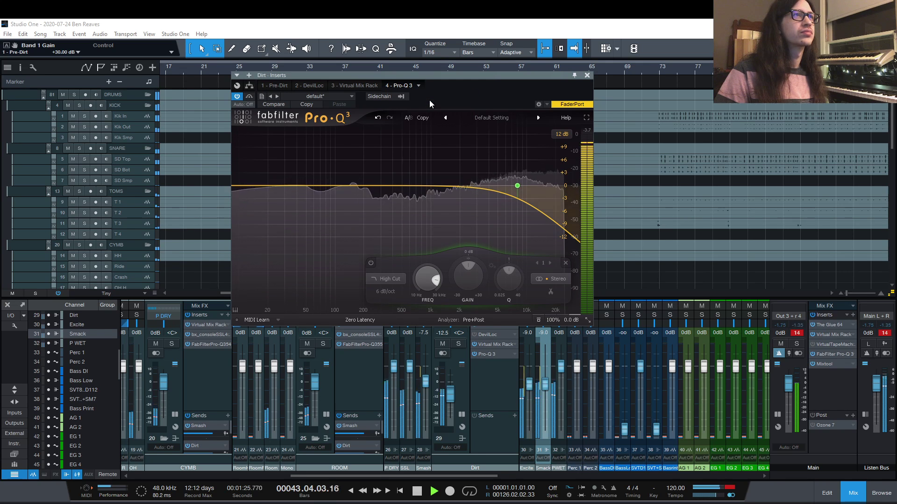
type("Post-Dirt")
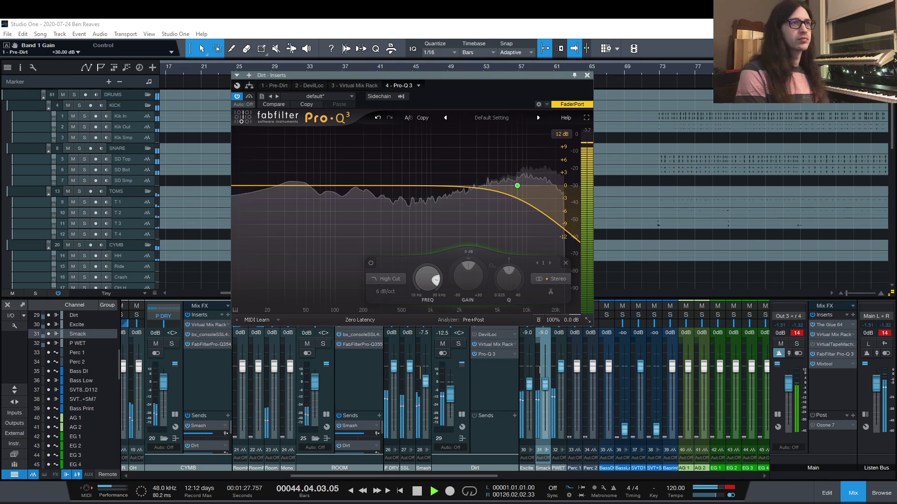
key("Return")
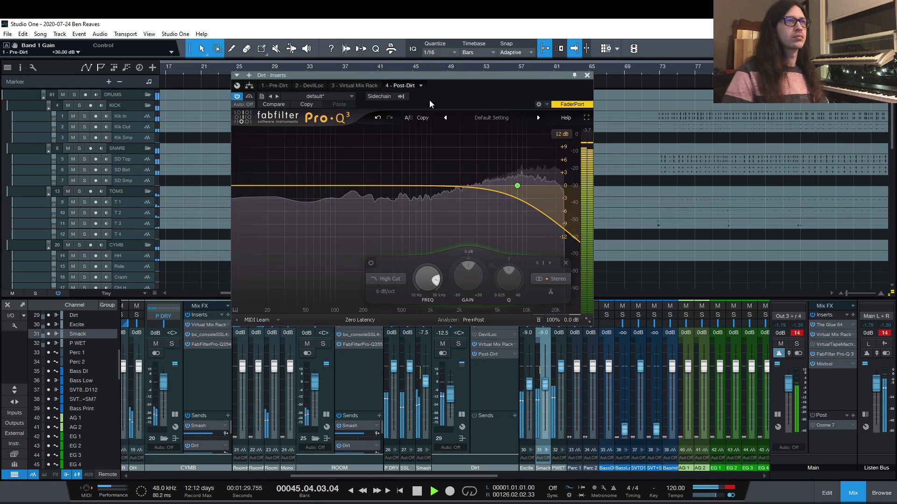
Add a high shelf at 4000 Hz with -30 dB gain to the Post-Dirt EQ.
mouse_move(550, 220)
left_click_drag(551, 220, 473, 198)
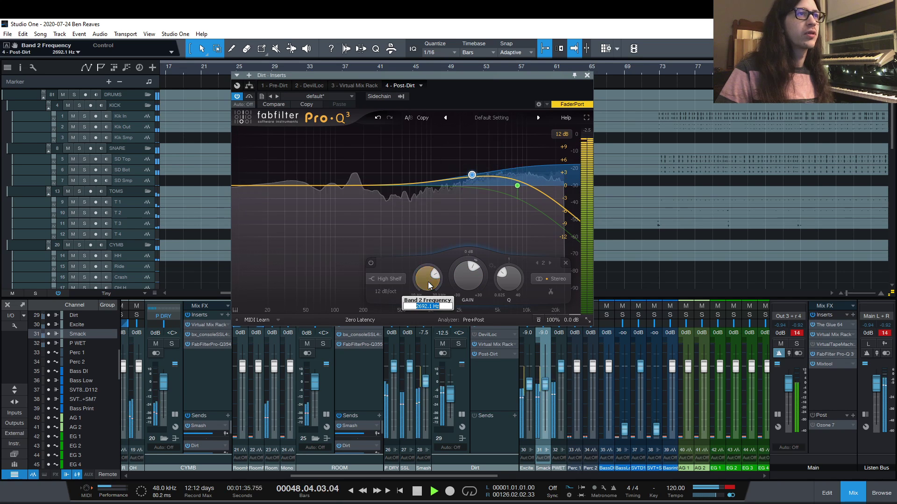
scroll(429, 285, "up", 3)
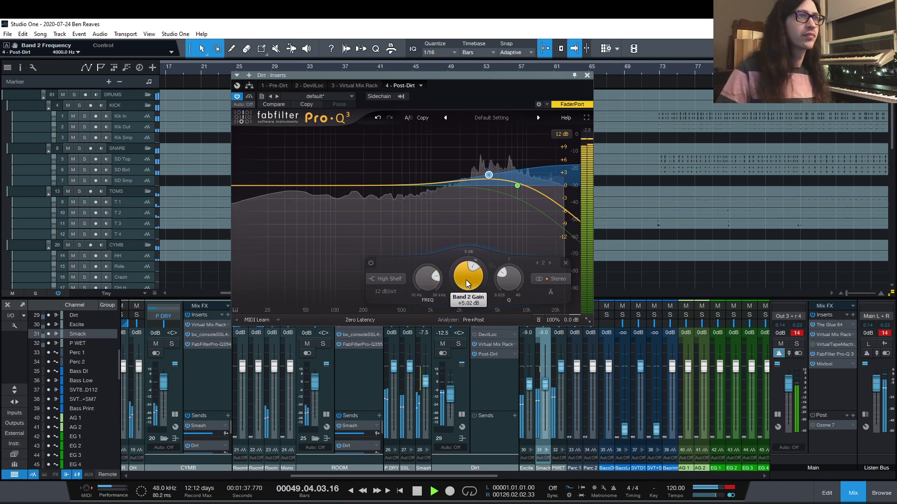
left_click_drag(468, 280, 481, 401)
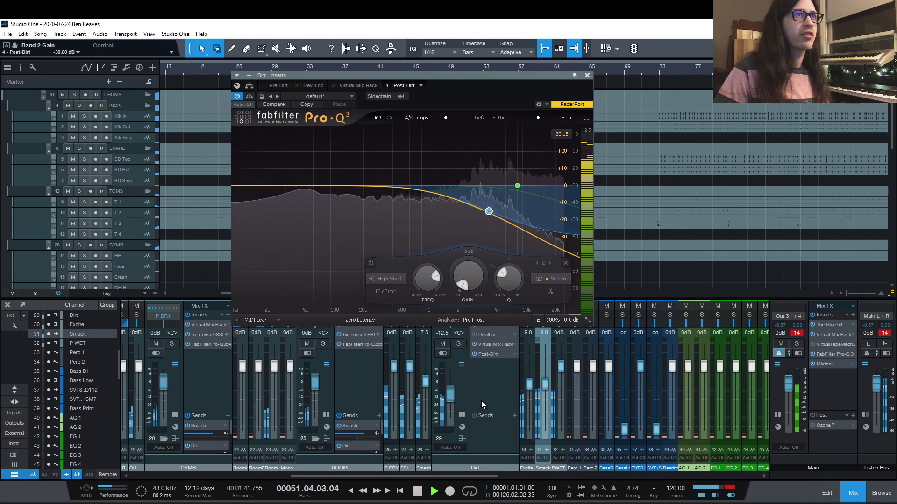
left_click(587, 75)
Stop playback, solo the Dirt bus, and play from bar 34.
key("space")
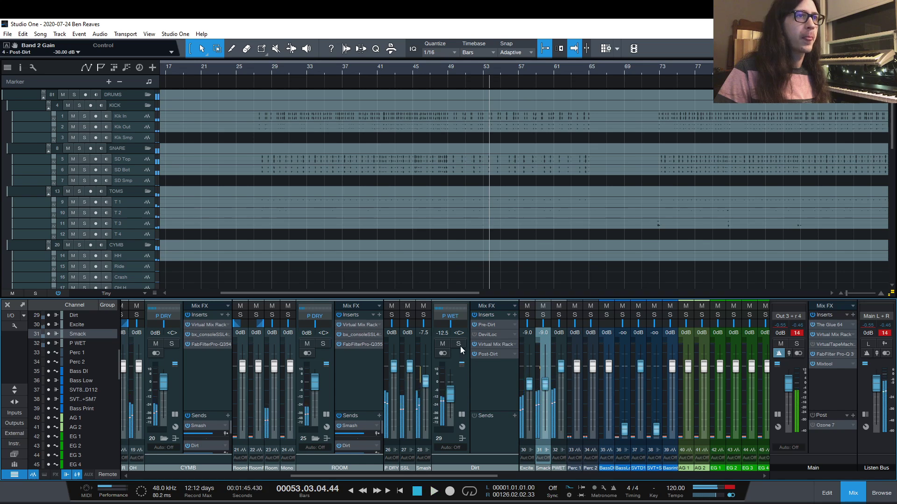
left_click(459, 344)
left_click(315, 68)
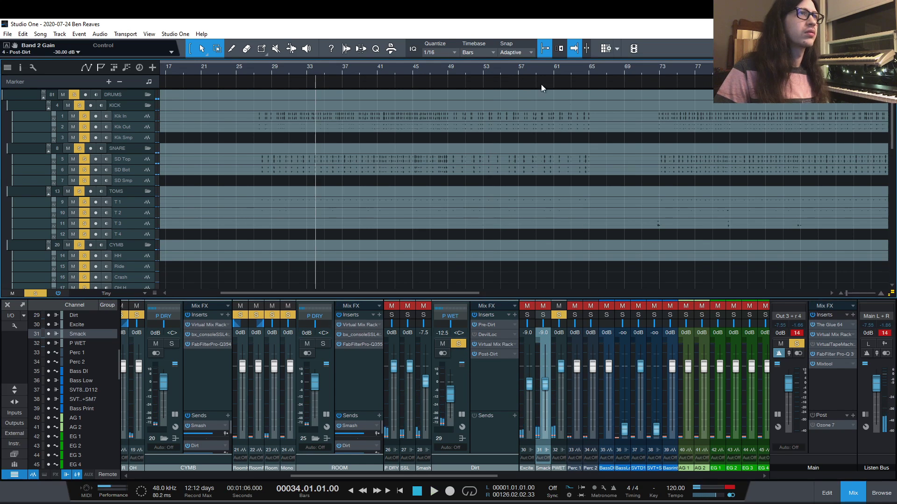
key("space")
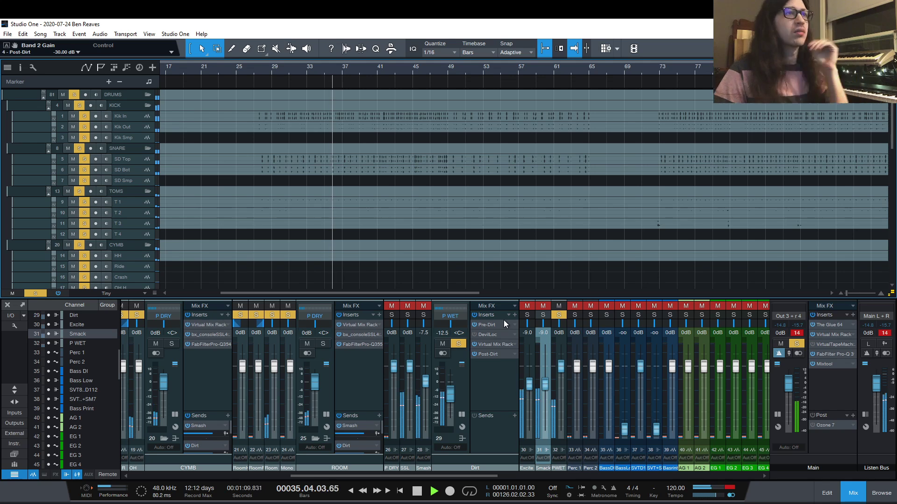
Check the Pre-Dirt EQ curve and disable the 4000 Hz high shelf in Post-Dirt during playback.
left_click(486, 326)
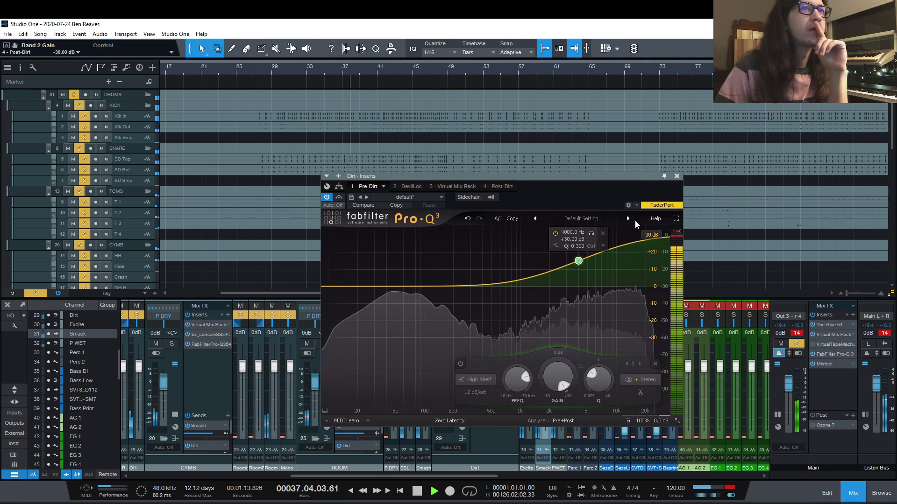
left_click(677, 176)
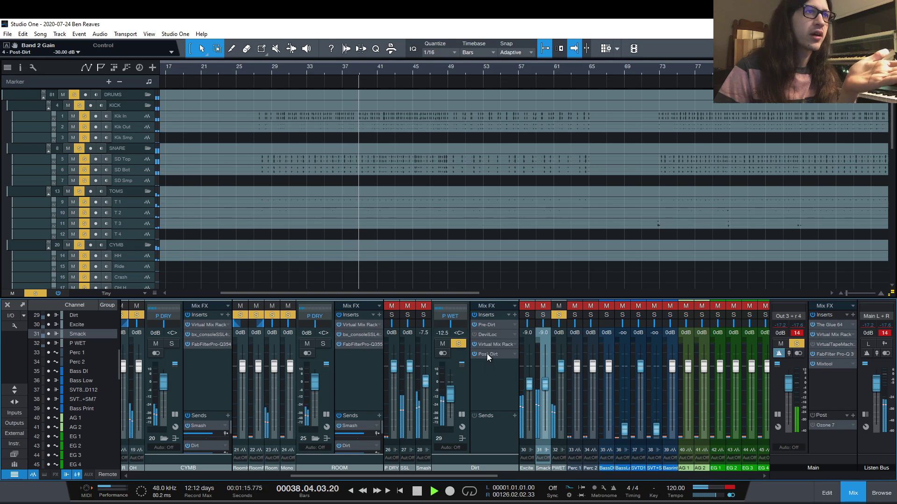
left_click(487, 354)
left_click(371, 263)
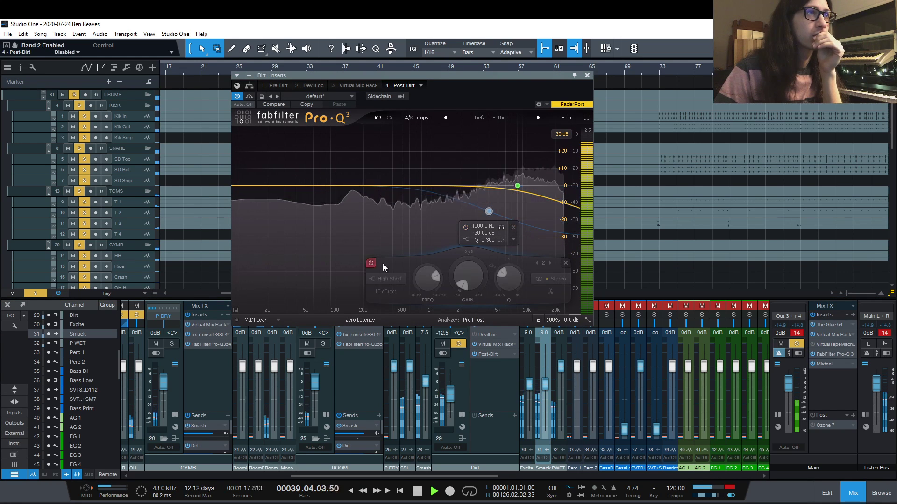
mouse_move(528, 173)
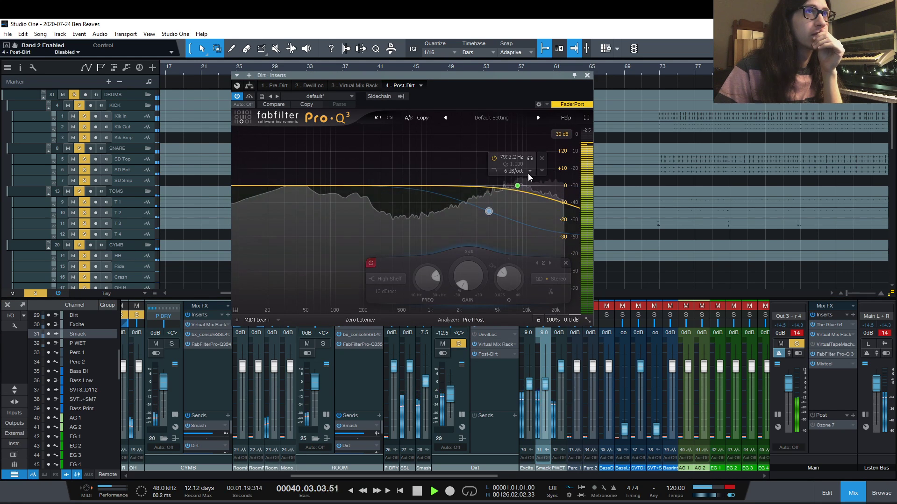
Toggle the Post-Dirt high cut off and on for comparison, and bypass Virtual Mix Rack on the Dirt bus.
left_click(496, 158)
left_click(496, 158)
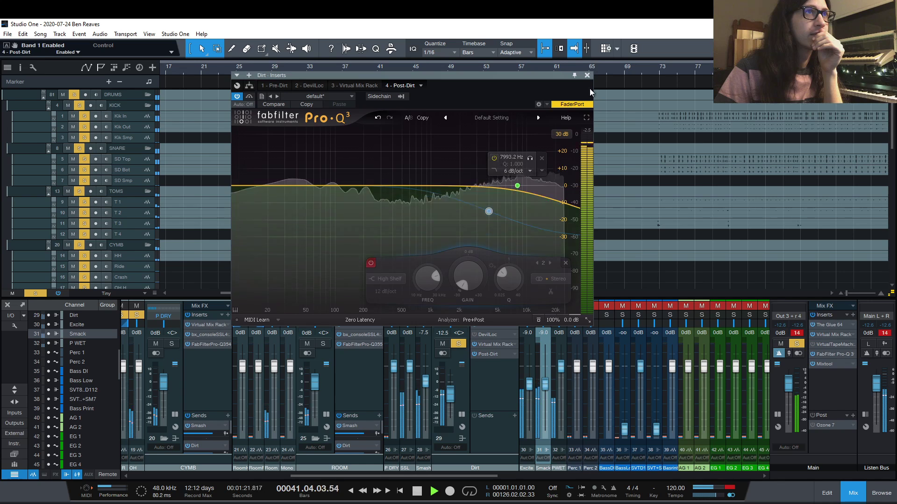
left_click(587, 75)
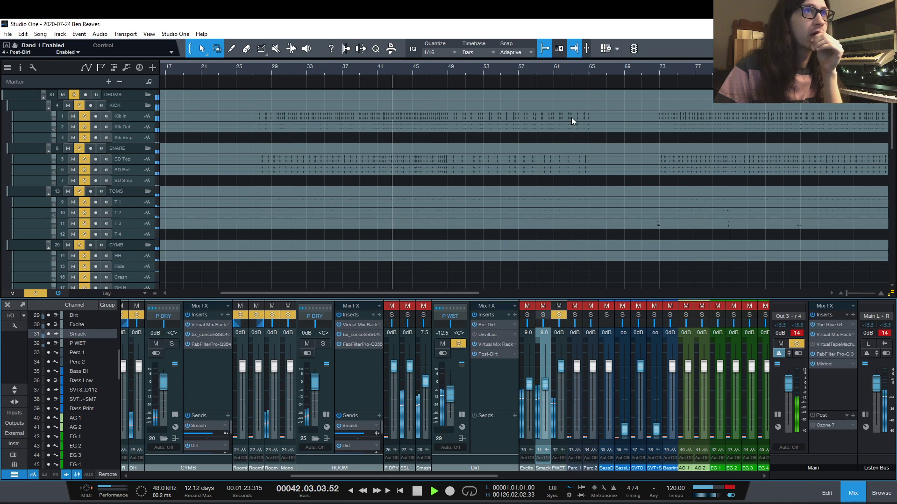
left_click(475, 335)
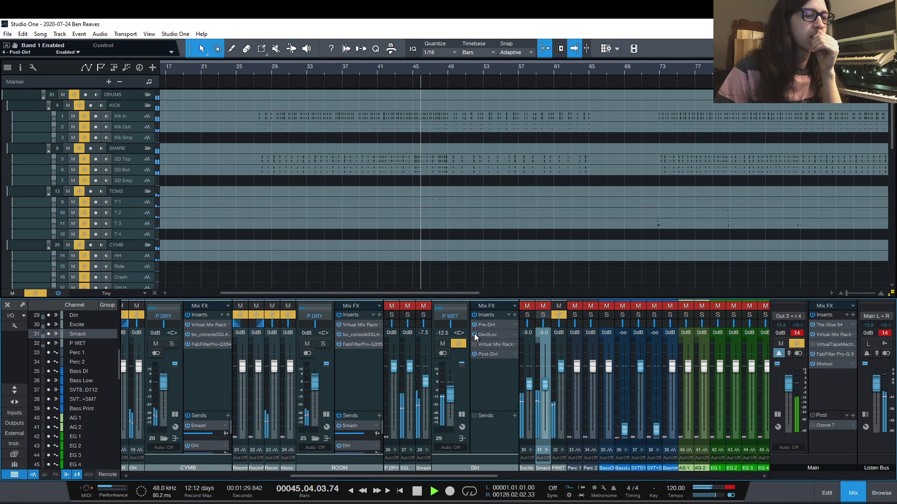
Enable the 4000 Hz high shelf in Post-Dirt and raise its gain to about -8 dB.
left_click(487, 354)
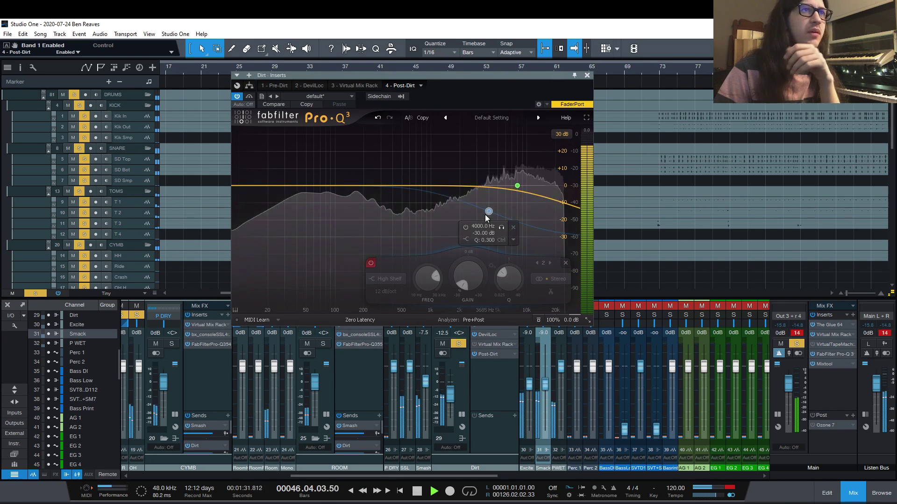
left_click(467, 227)
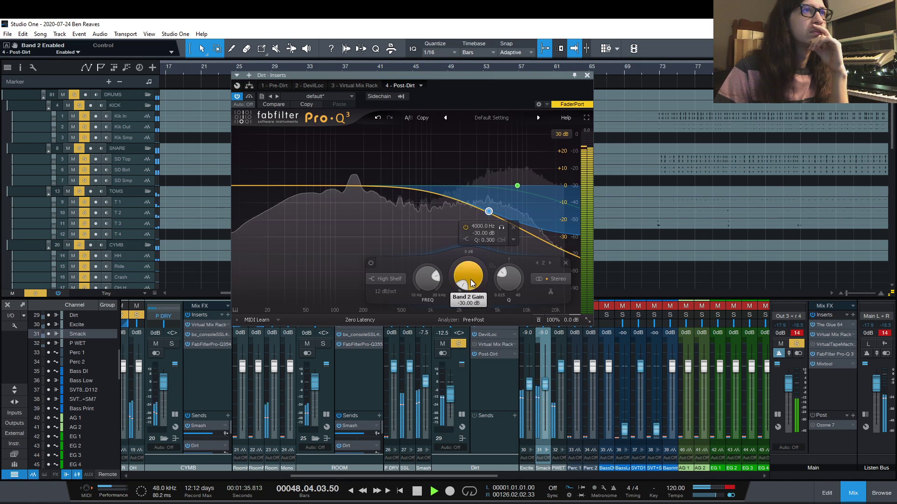
scroll(468, 273, "up", 5)
left_click_drag(469, 268, 469, 245)
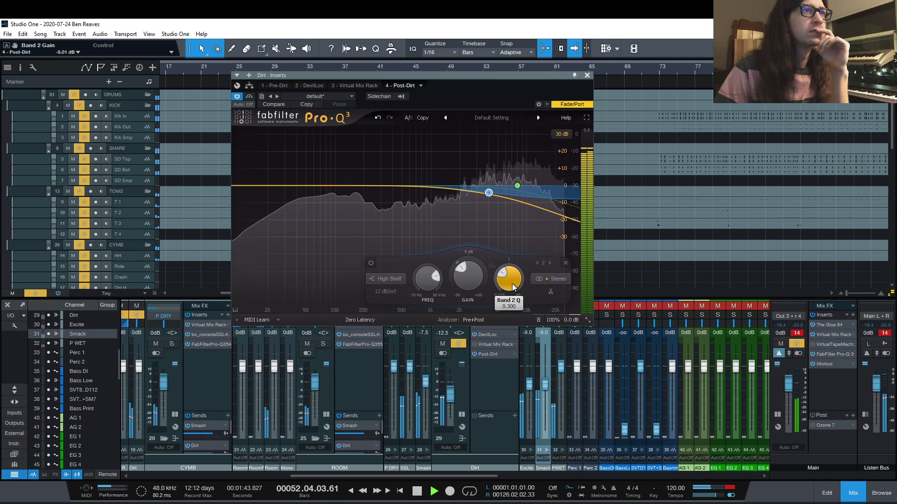
Try a higher Q and about 1419 Hz on the Post-Dirt high shelf, and restore 4000 Hz, Q 0.300 and -30 dB.
left_click_drag(512, 284, 517, 217)
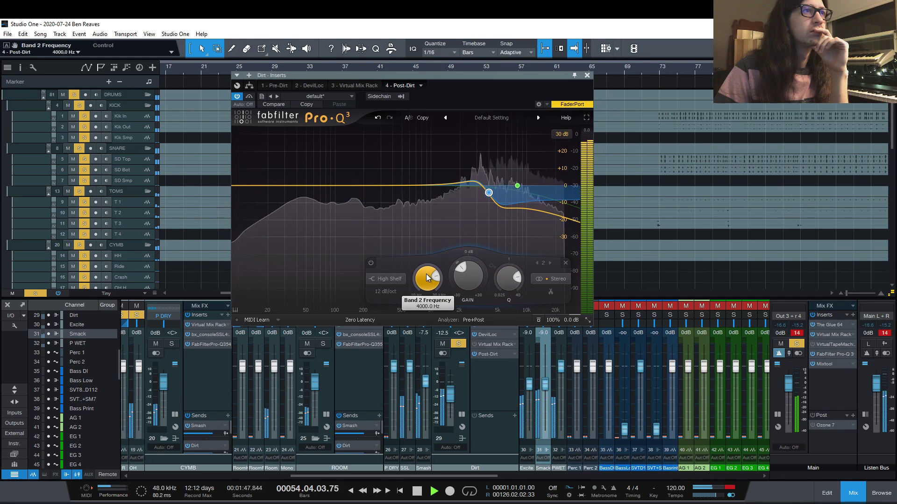
left_click_drag(426, 273, 429, 308)
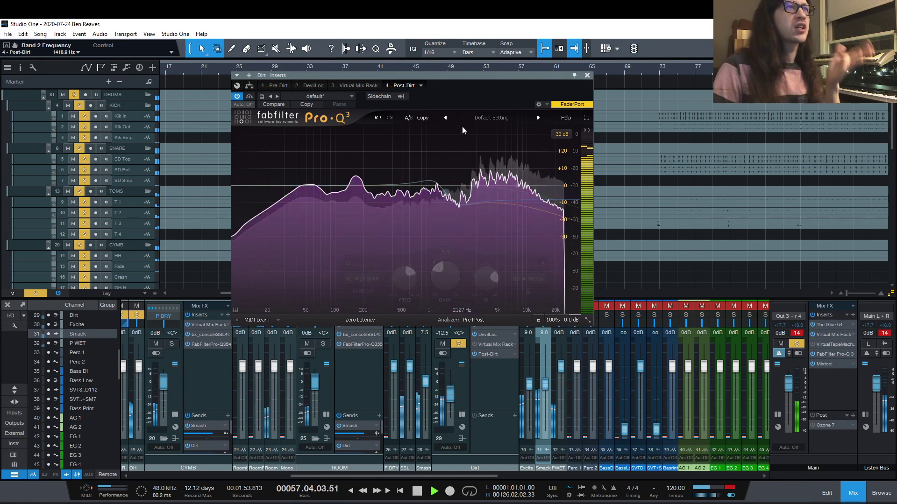
double_click(403, 284)
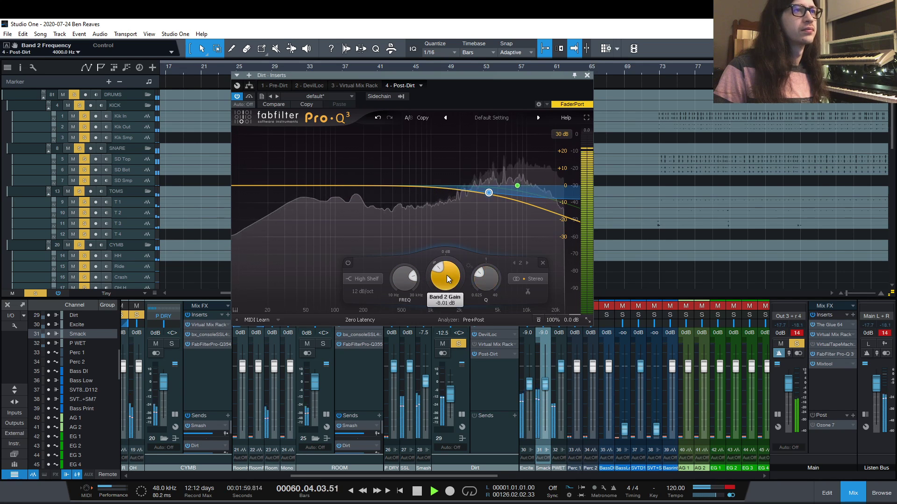
left_click_drag(446, 276, 461, 313)
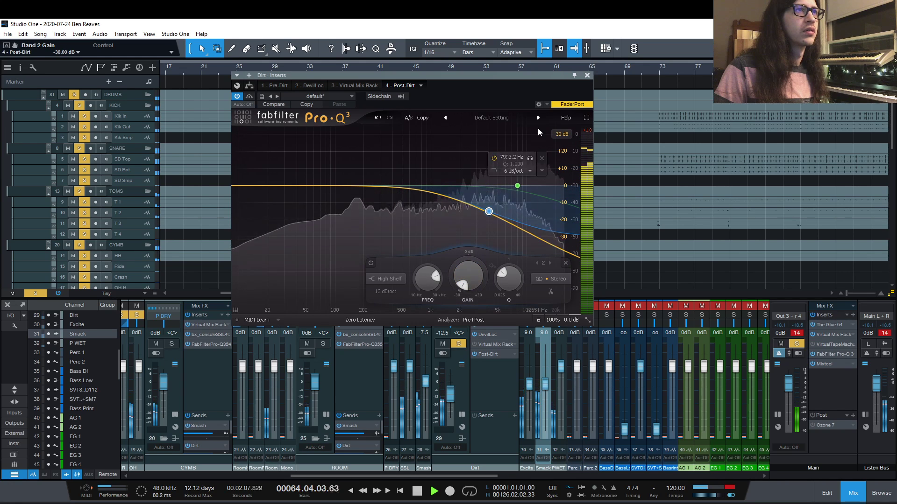
Stop playback, disable the Post-Dirt high shelf again, and re-enable Virtual Mix Rack on the Dirt bus.
key("space")
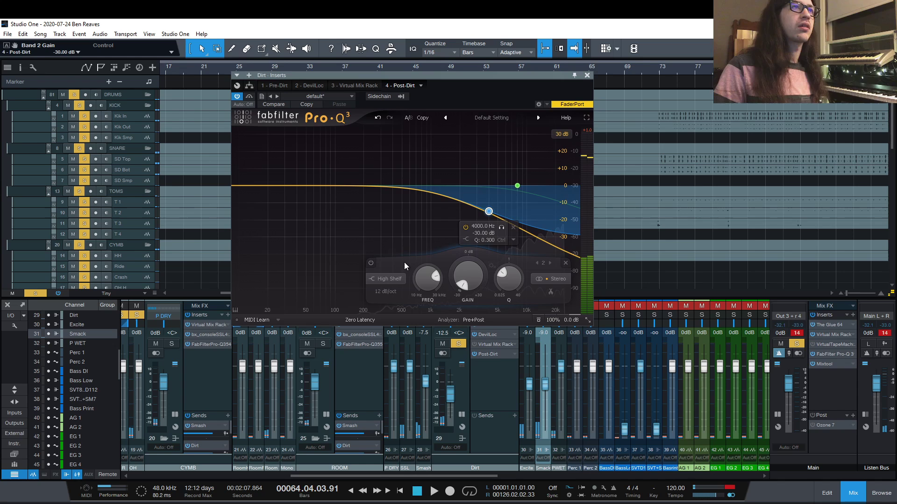
left_click(371, 263)
left_click(587, 75)
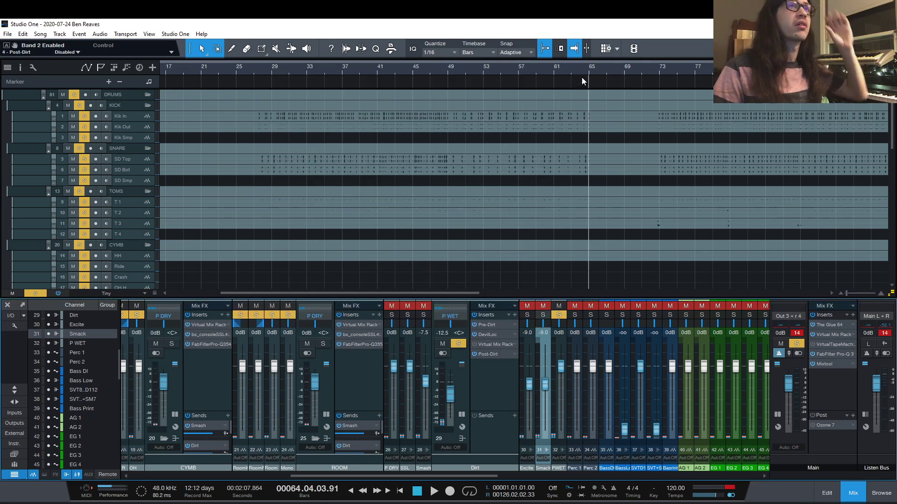
left_click(475, 344)
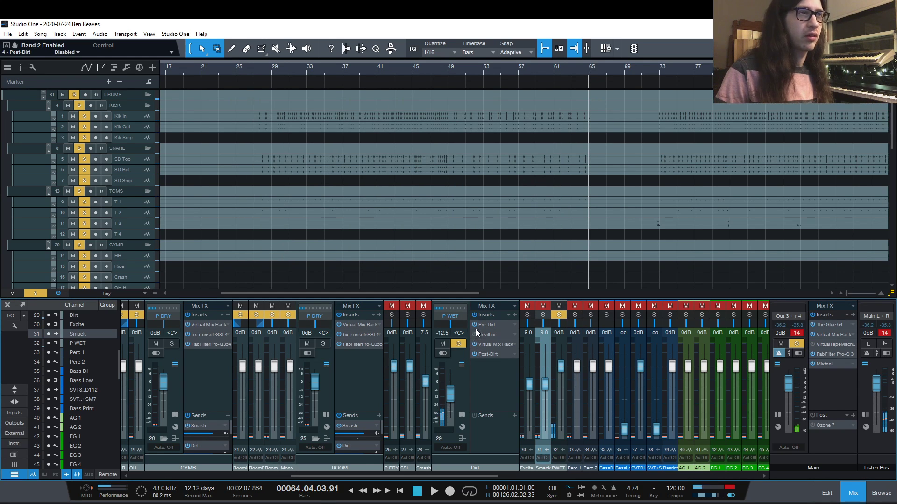
Reduce the Pre-Dirt 4000 Hz high shelf gain to nearly 0 dB and set the EQ display range to 12 dB.
double_click(485, 325)
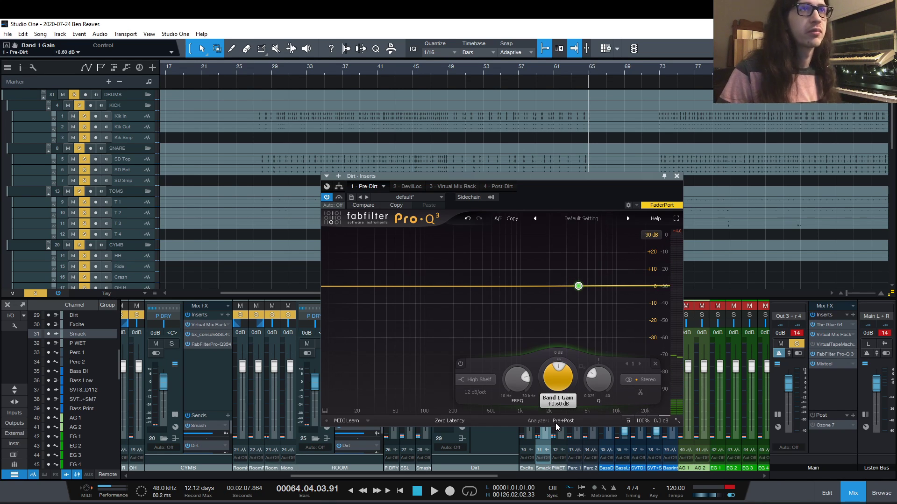
scroll(657, 237, "down", 2)
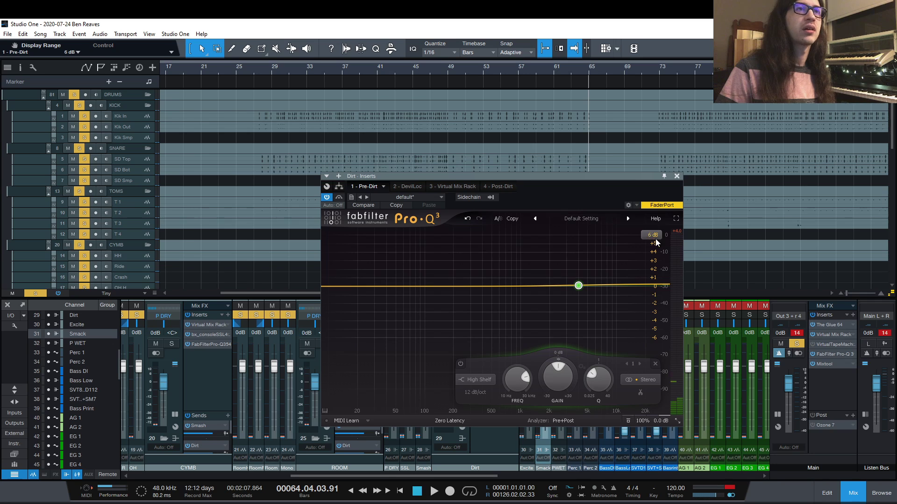
scroll(653, 238, "up", 1)
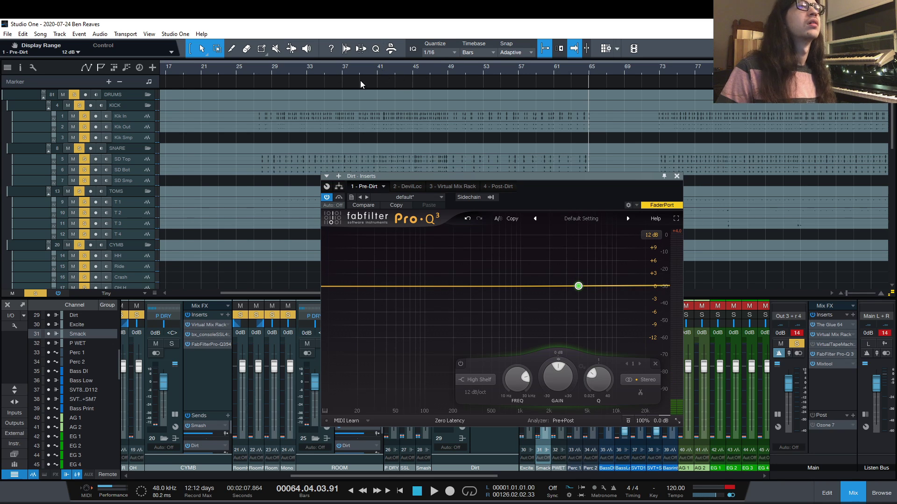
Audition the Dirt bus from around bars 29 and 48, and set the Pre-Dirt high shelf gain to +9 dB.
left_click(271, 74)
key("space")
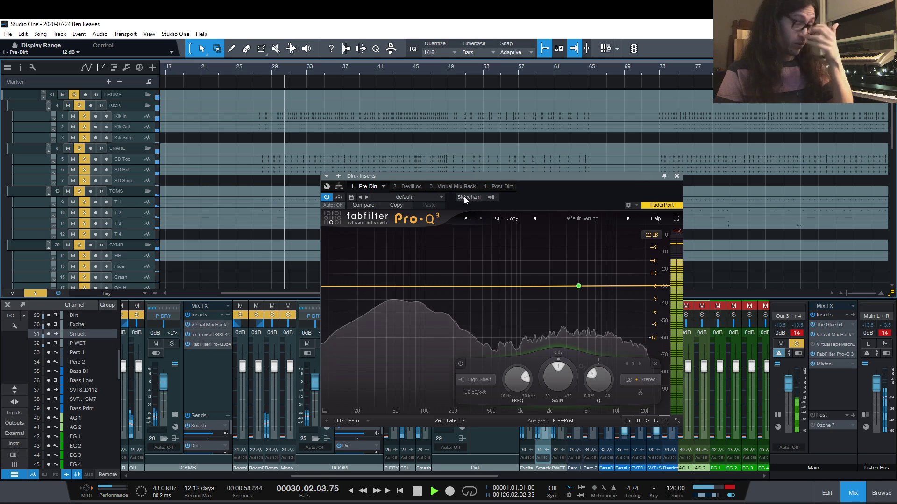
left_click(439, 68)
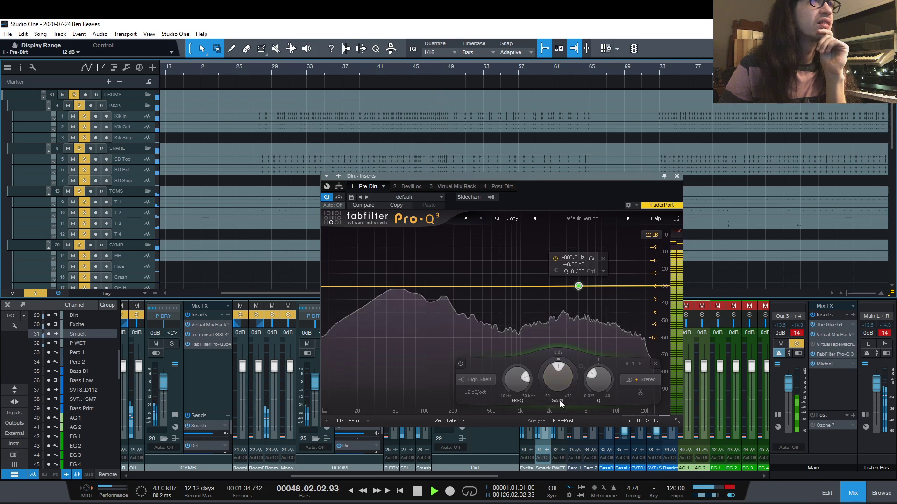
left_click_drag(562, 391, 562, 325)
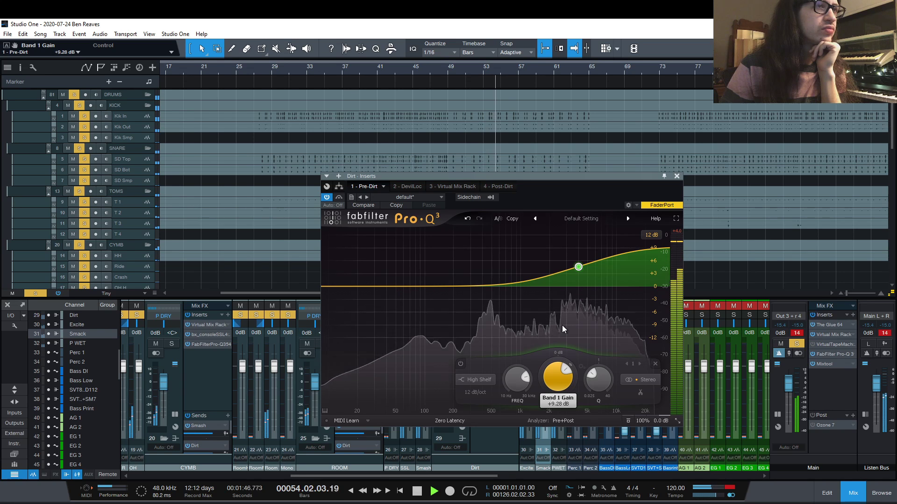
left_click_drag(562, 325, 563, 321)
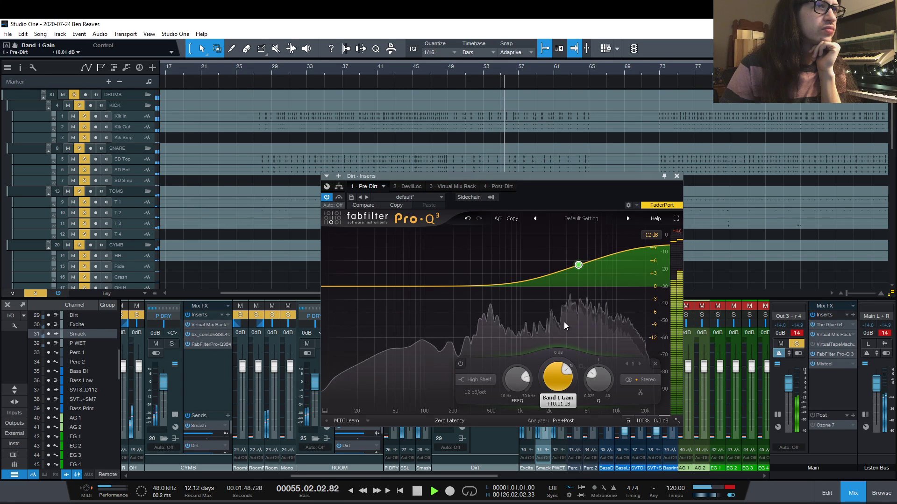
double_click(554, 387)
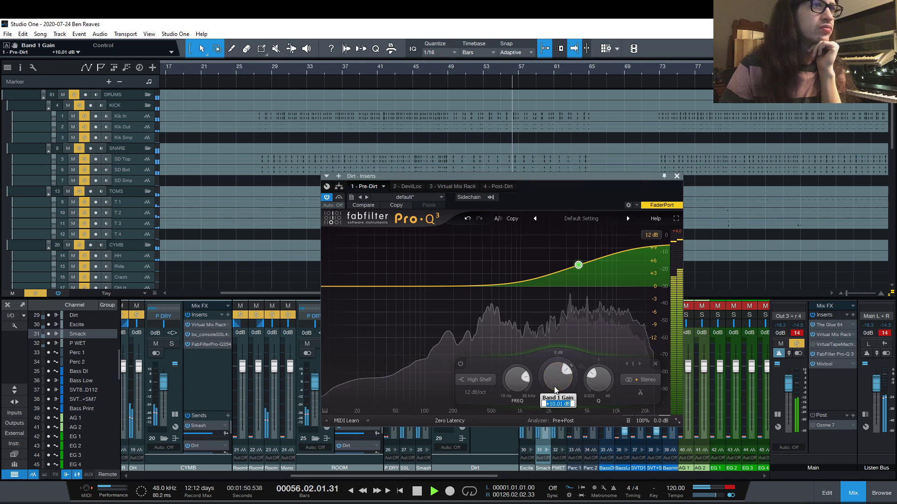
type("9")
key("Return")
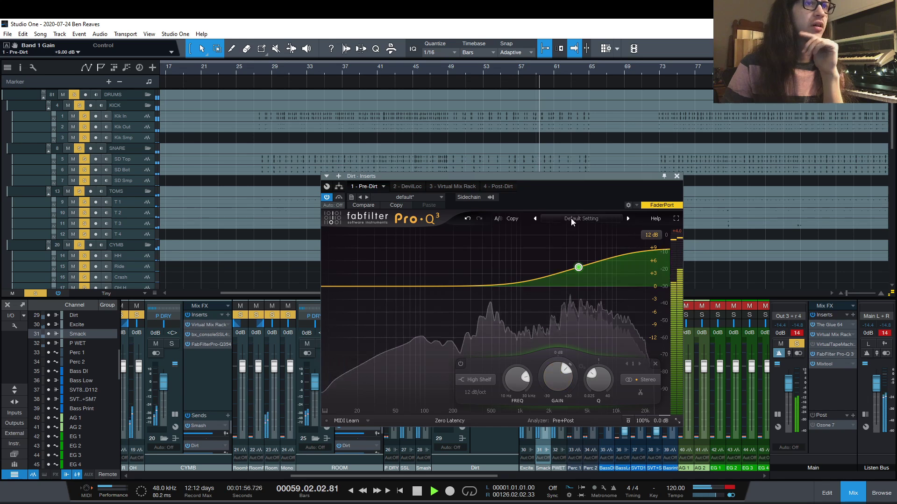
Set the Post-Dirt 4000 Hz high shelf gain to -9 dB, use a 12 dB display range, and enable the band.
left_click(502, 187)
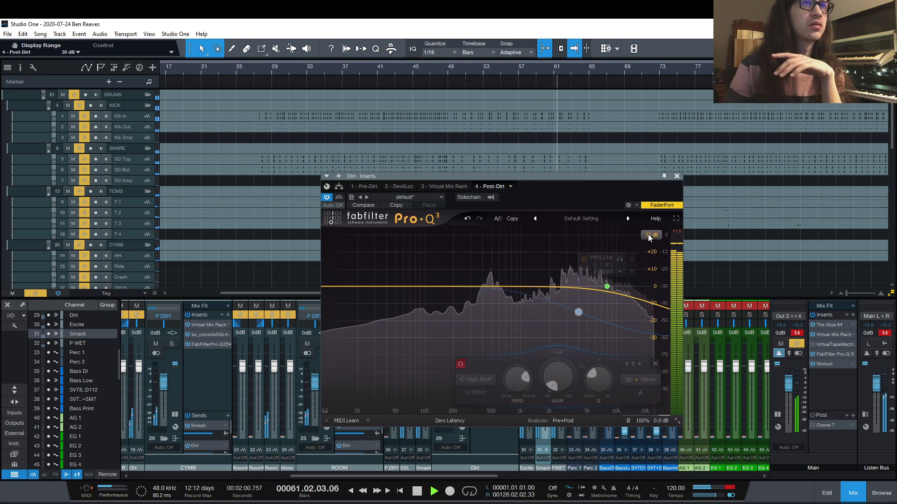
double_click(572, 334)
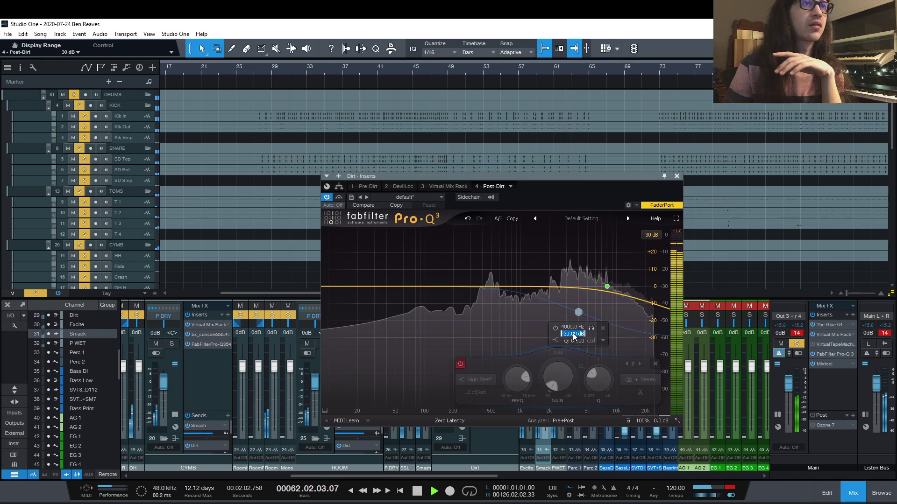
type("-9")
key("Return")
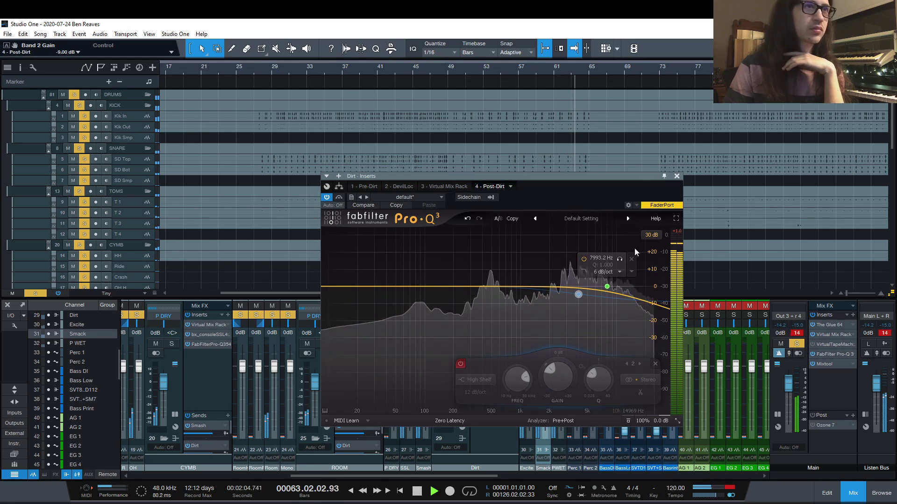
left_click(648, 235)
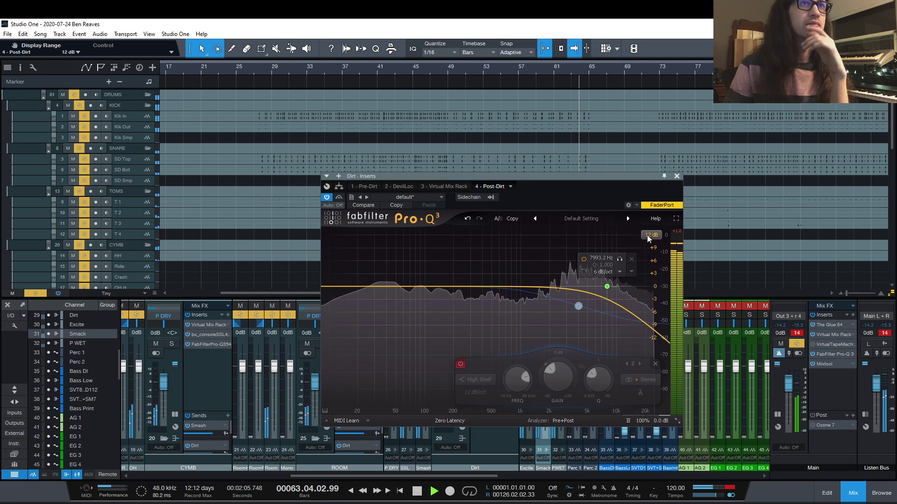
left_click(460, 364)
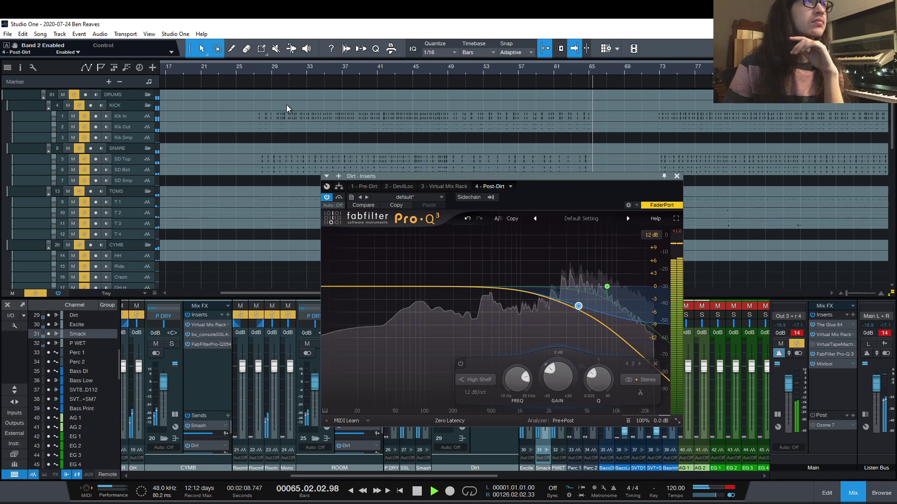
Restart playback around bar 48 and set the Post-Dirt high cut frequency to 8000 Hz.
key("space")
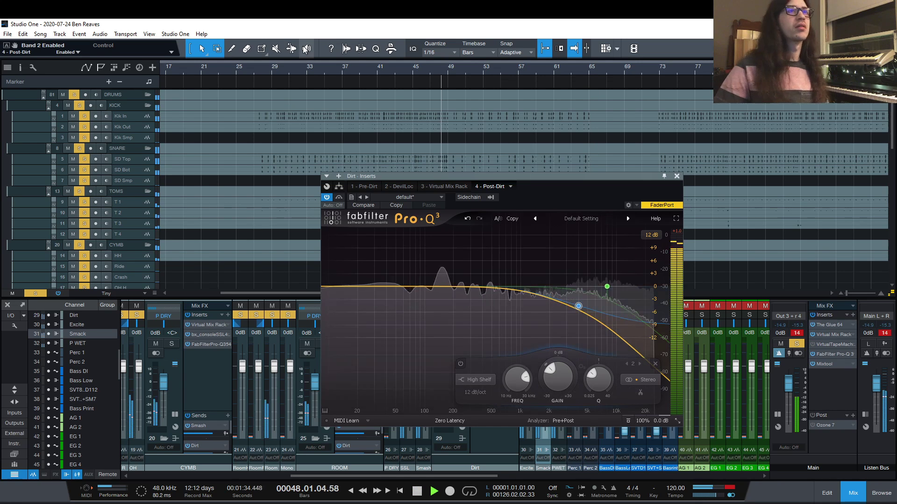
mouse_move(608, 287)
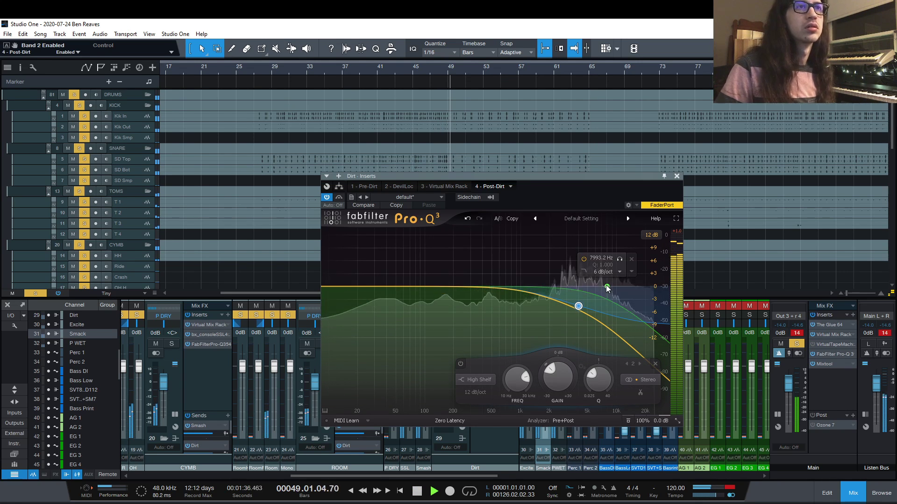
double_click(603, 258)
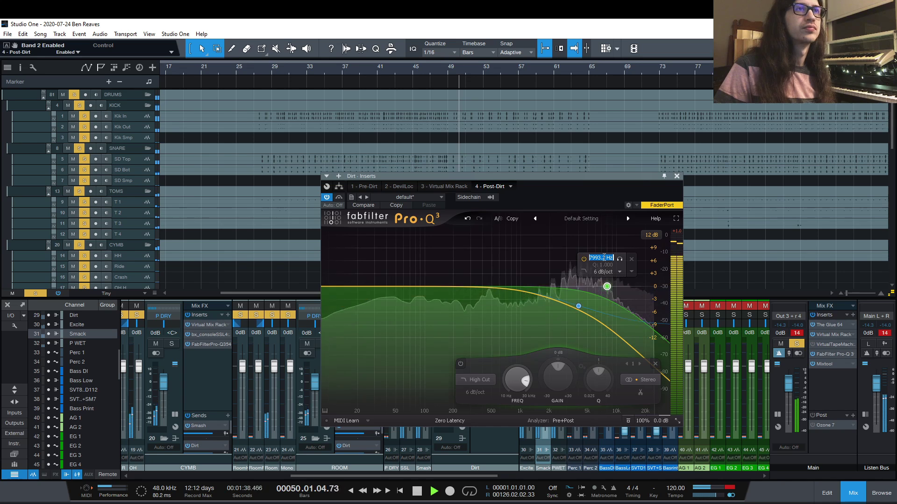
type("8")
key("Return")
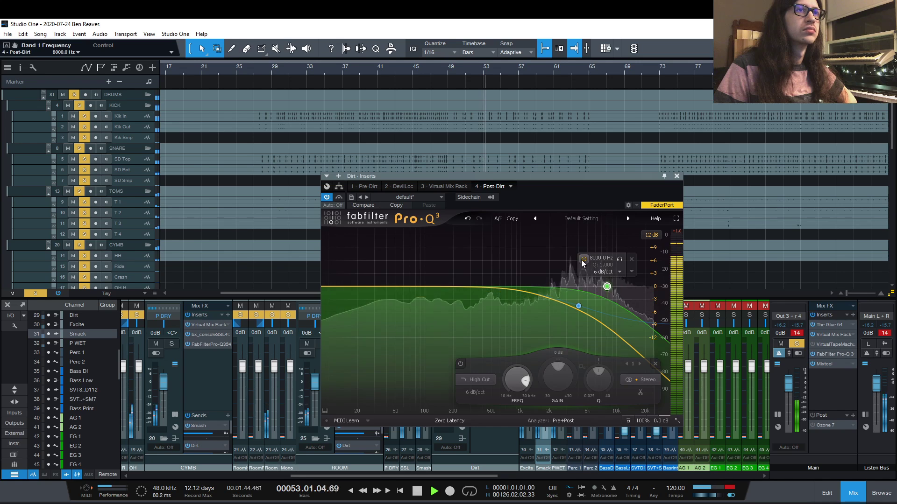
Compare the sound with the 8000 Hz high cut bypassed and re-enabled, and close the Post-Dirt EQ.
left_click(582, 259)
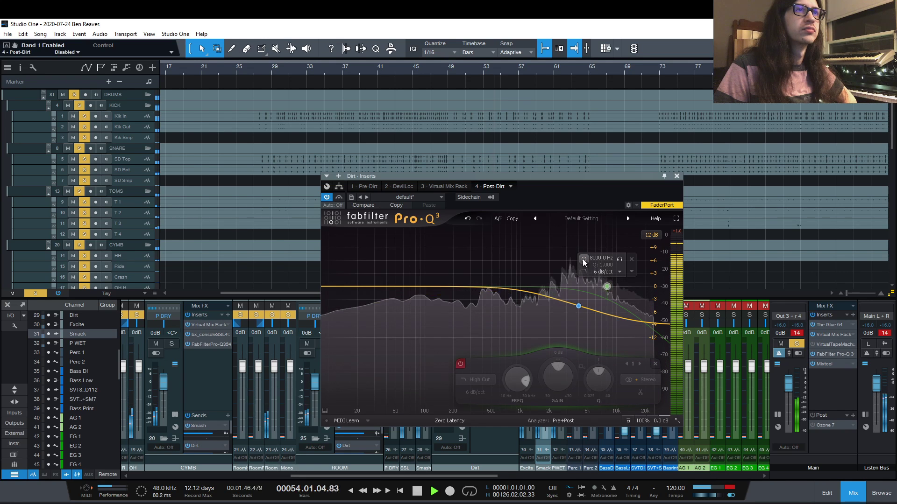
left_click(582, 259)
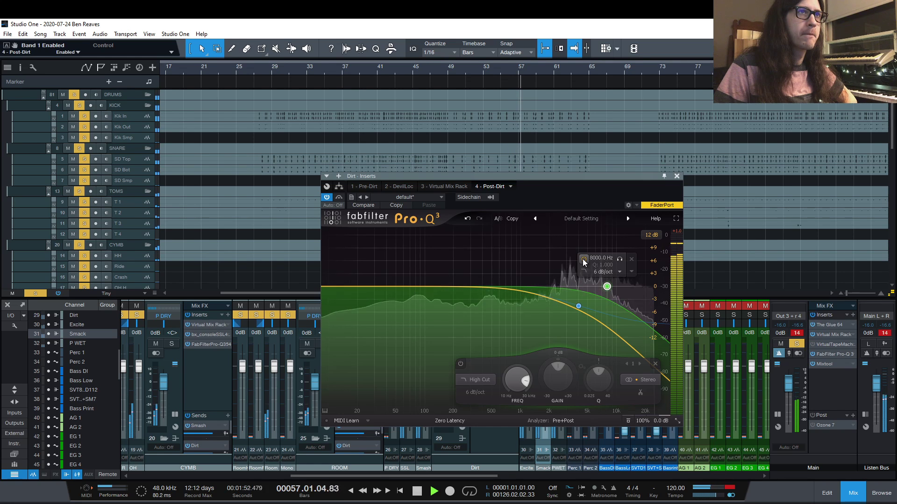
key("space")
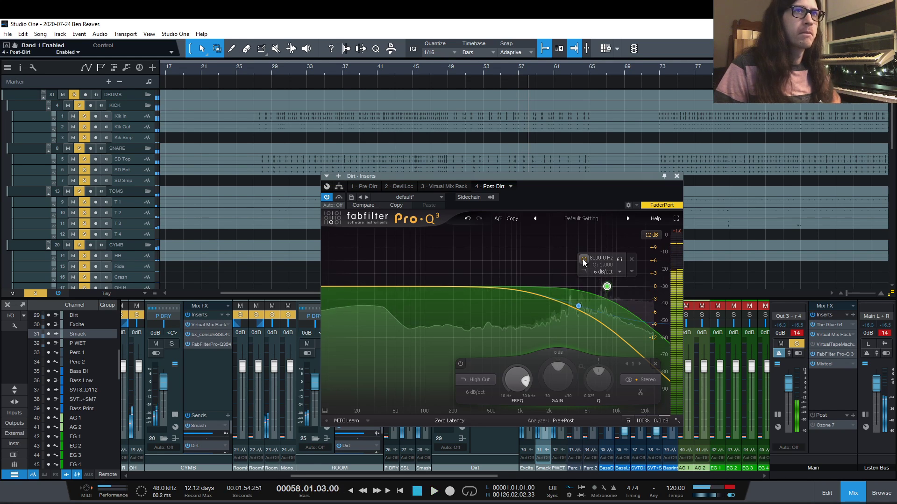
left_click(676, 176)
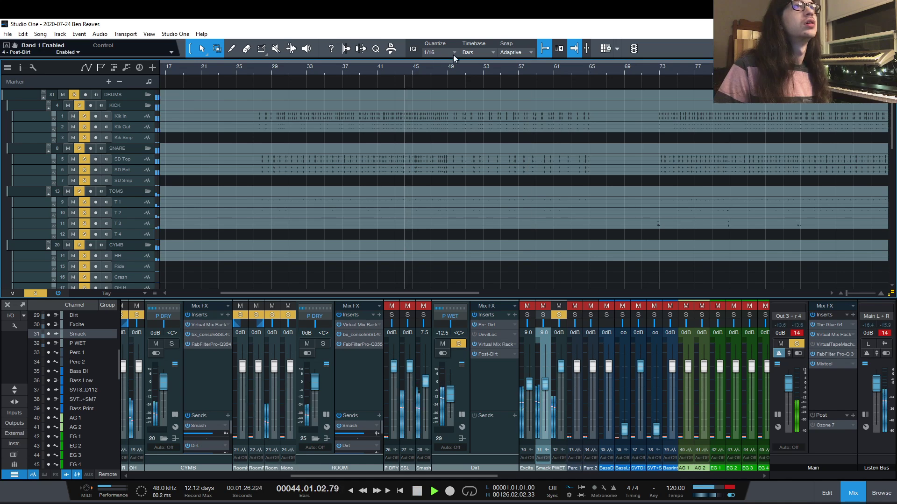
Bypass the Post-Dirt and Pre-Dirt EQs on the Dirt bus, listen to the result, and open the Post-Dirt EQ.
key("space")
left_click(474, 355)
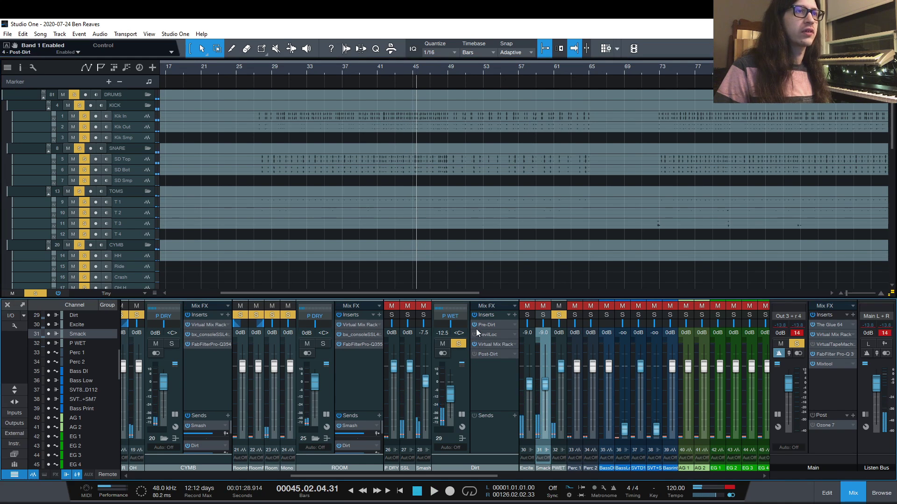
left_click(475, 325)
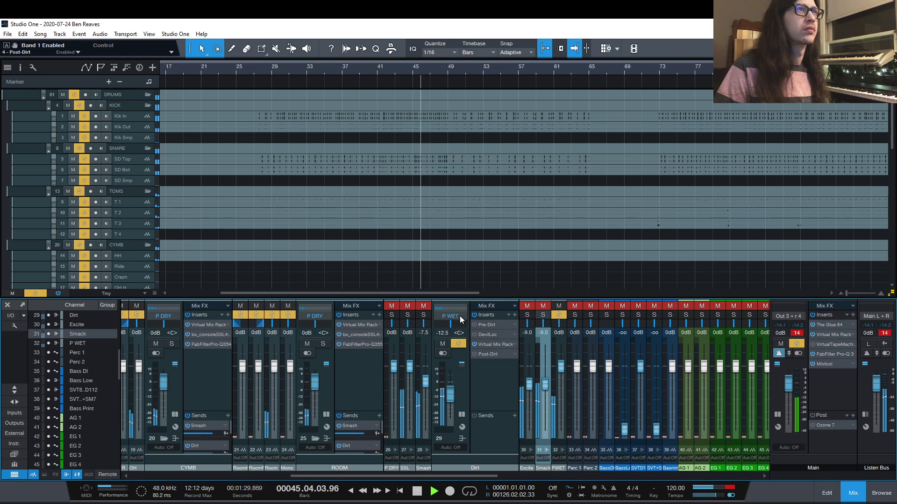
left_click(486, 354)
left_click_drag(560, 186, 740, 133)
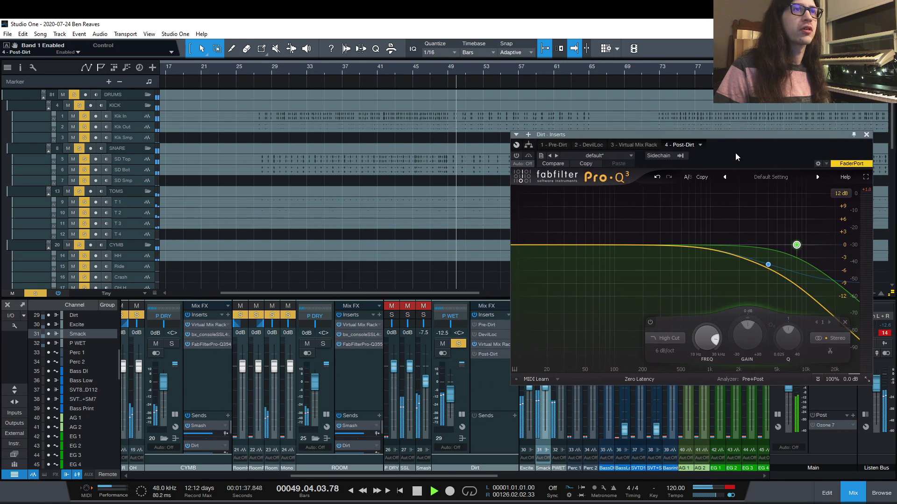
Disable the Post-Dirt 4000 Hz high shelf, re-enable the Post-Dirt insert, and audition the Dirt bus with only the high cut active.
key("space")
mouse_move(767, 272)
left_click(745, 281)
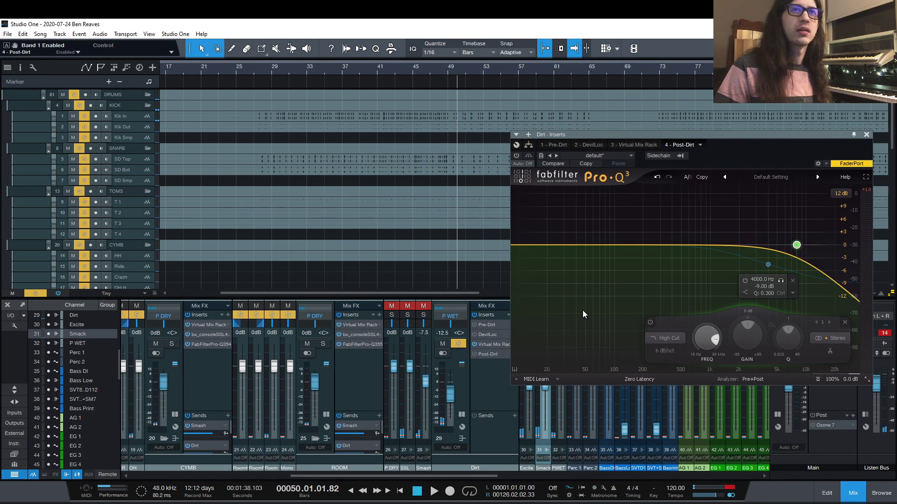
left_click(475, 354)
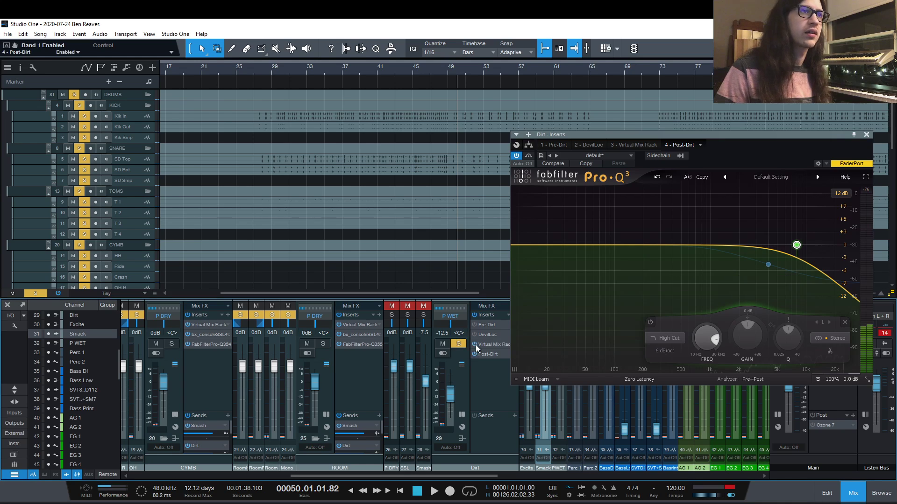
left_click(377, 68)
key("space")
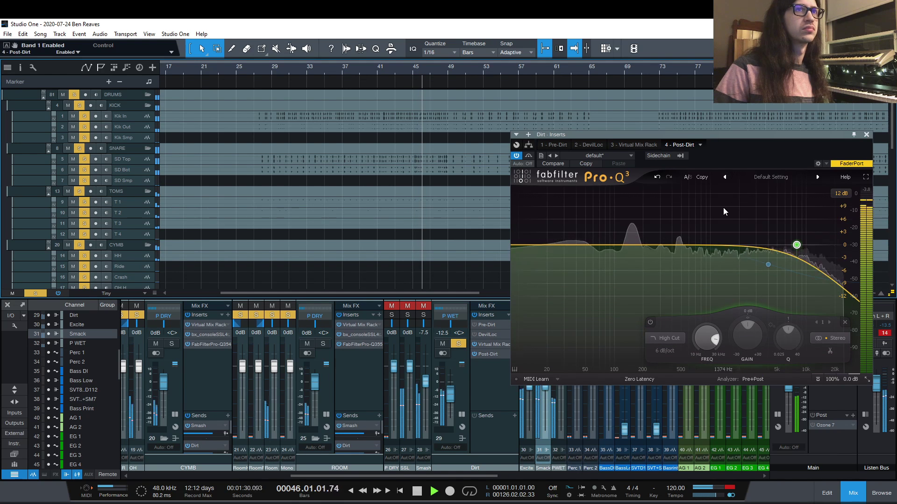
key("space")
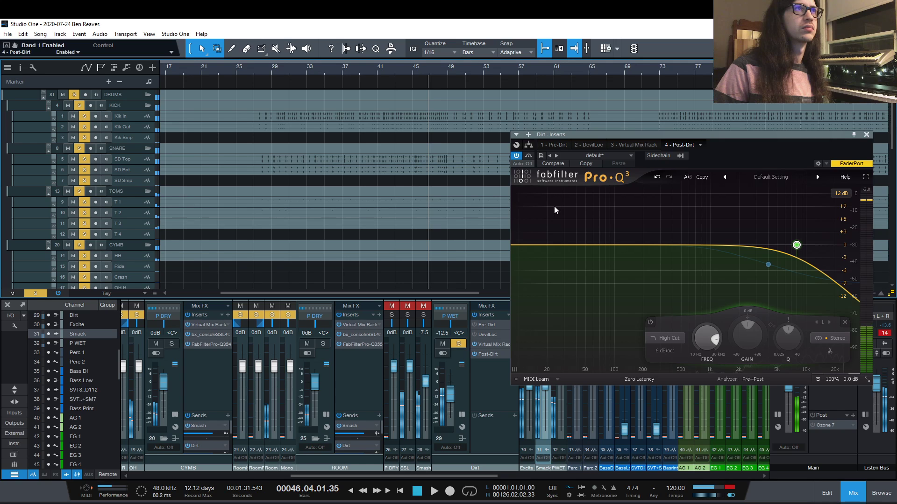
key("space")
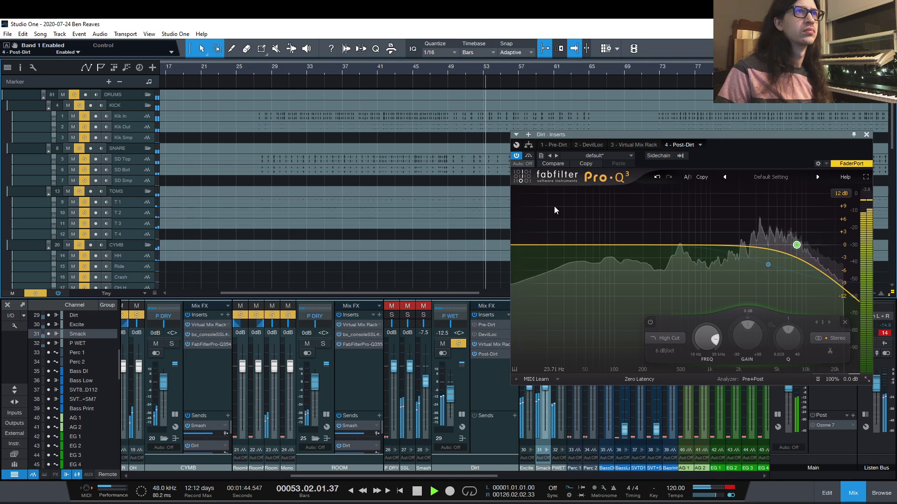
key("space")
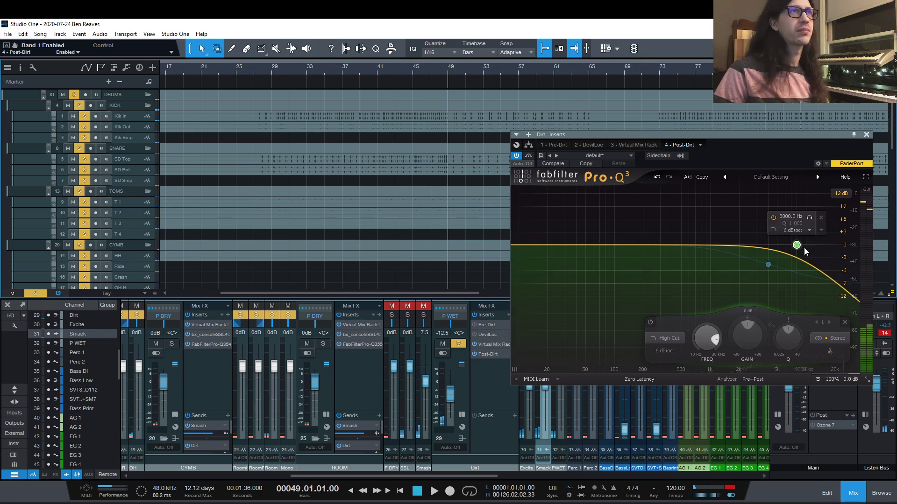
Re-enable the Post-Dirt 4000 Hz high shelf and audition the Dirt bus from around bar 45.
left_click(745, 281)
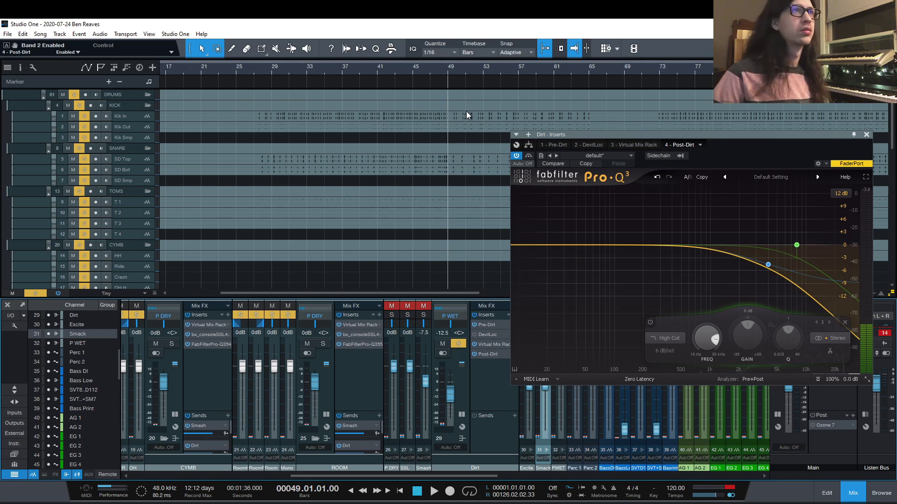
left_click(418, 75)
key("space")
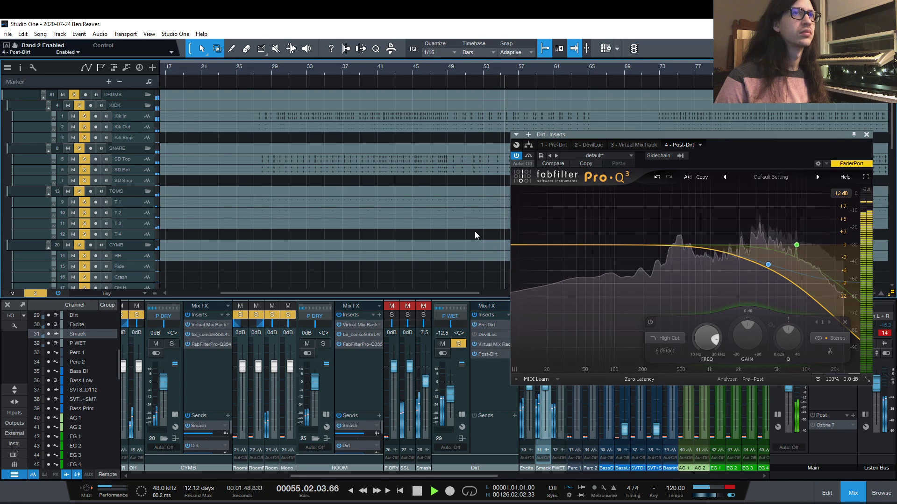
key("space")
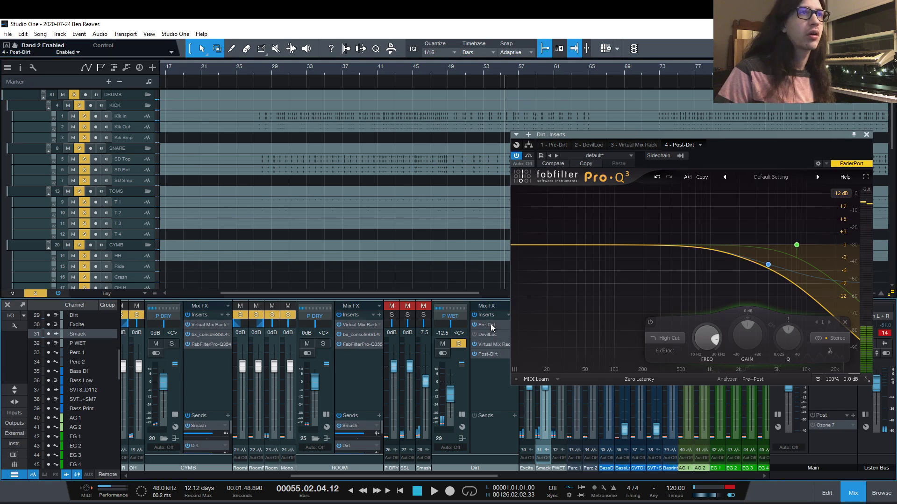
Check the Pre-Dirt shelf frequency, set the Post-Dirt high shelf frequency to 3000 Hz to match, and close the EQ.
left_click(491, 323)
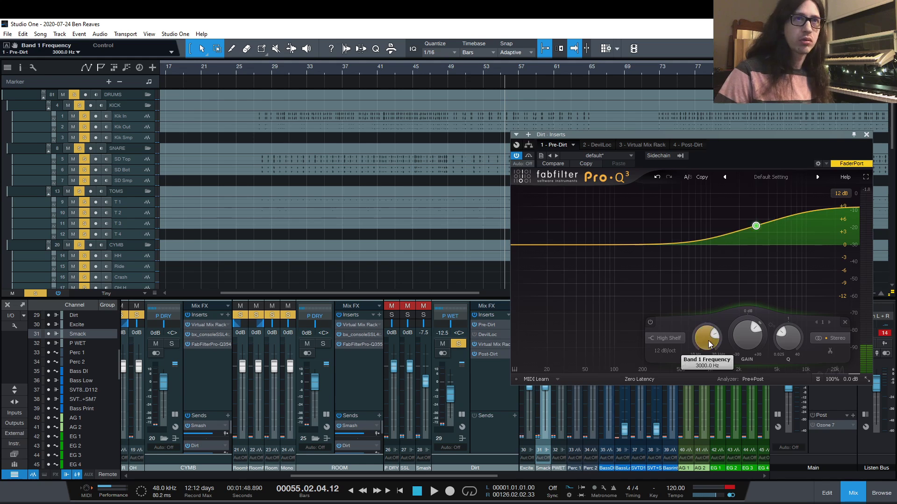
left_click(495, 356)
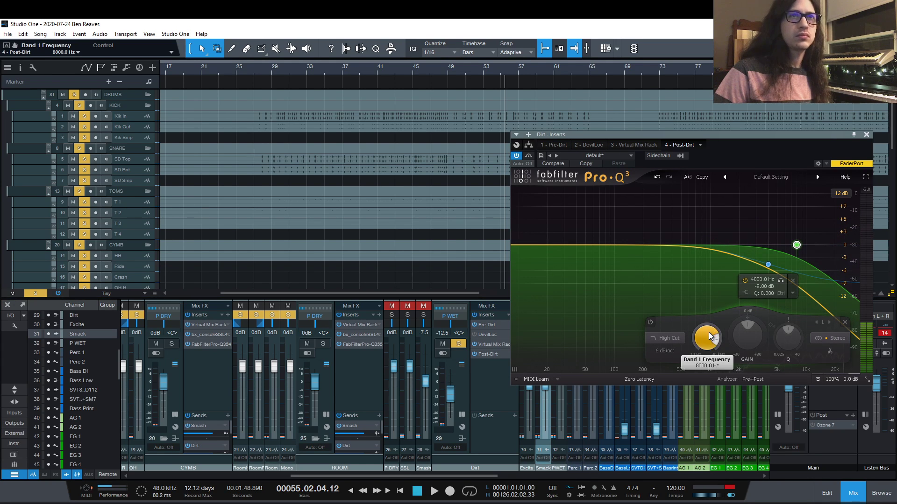
left_click(768, 266)
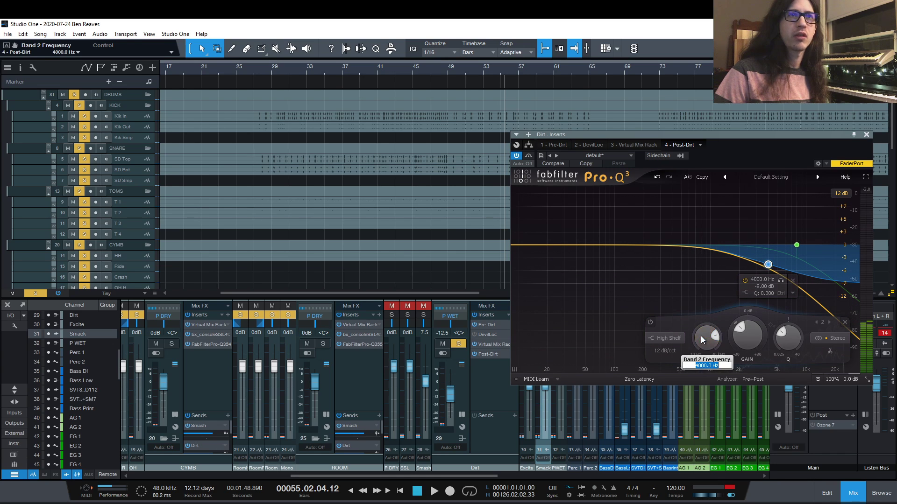
type("3")
key("Return")
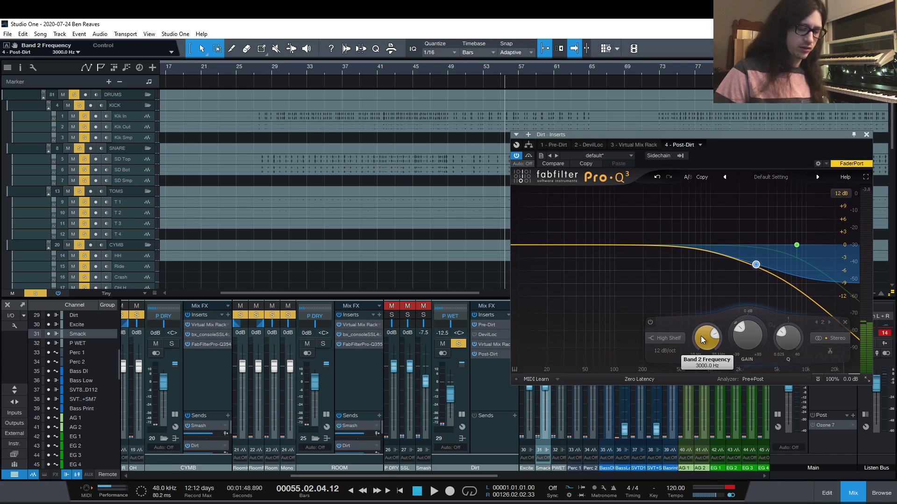
left_click(867, 135)
Audition the Dirt bus from bar 45 with the Post-Dirt 3000 Hz high shelf enabled and again with it bypassed.
key("space")
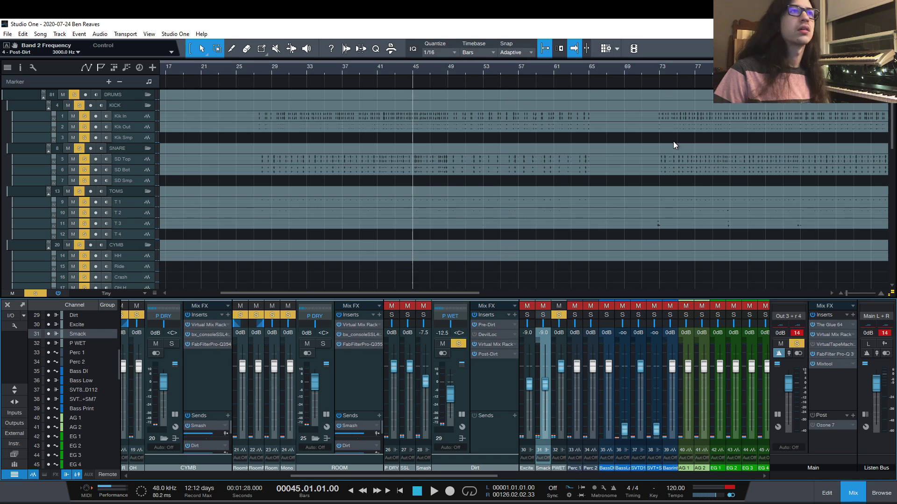
left_click(489, 320)
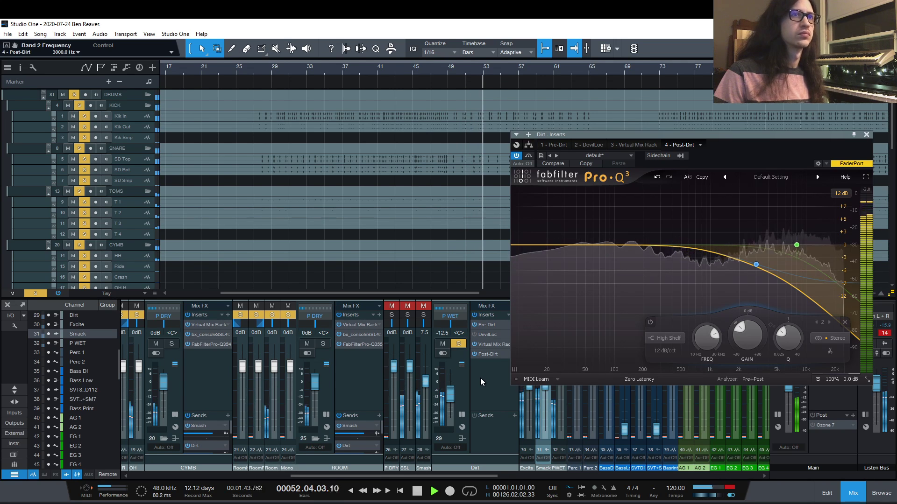
key("space")
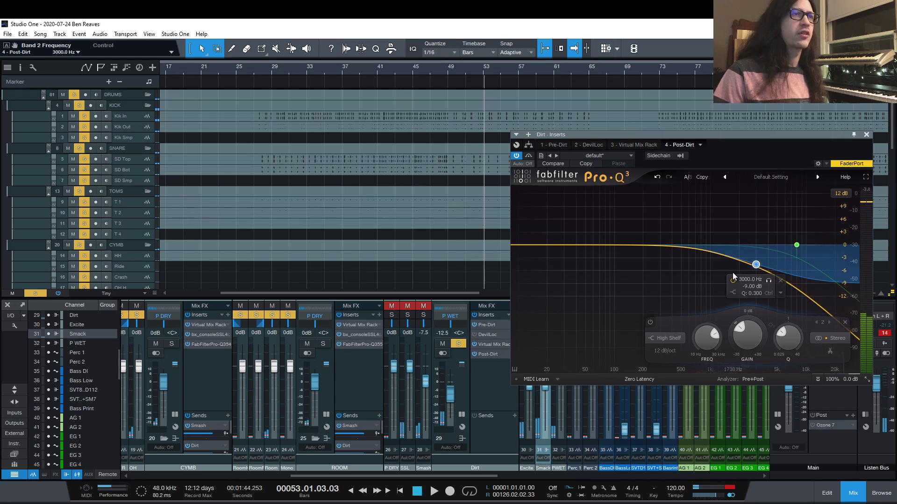
left_click(733, 280)
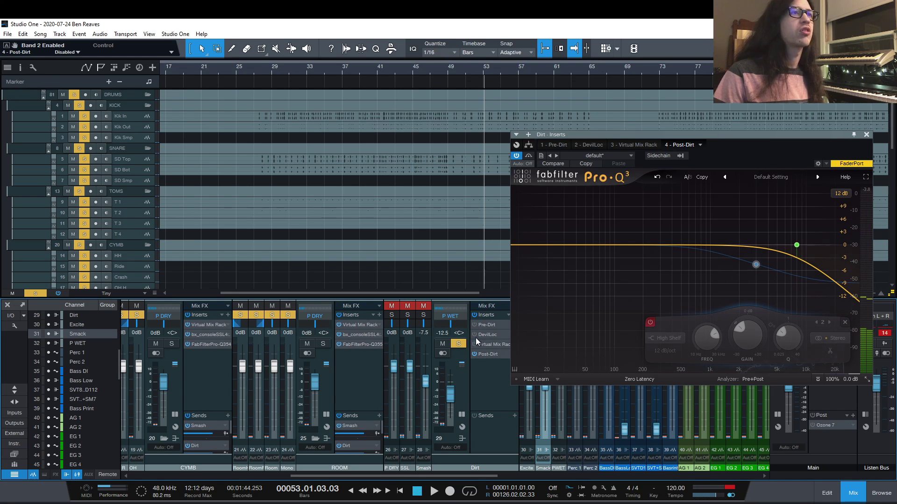
double_click(413, 69)
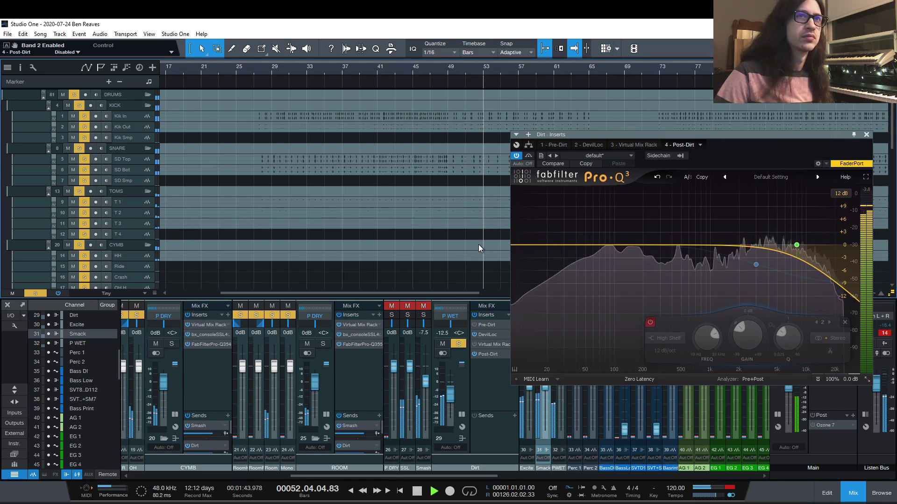
key("space")
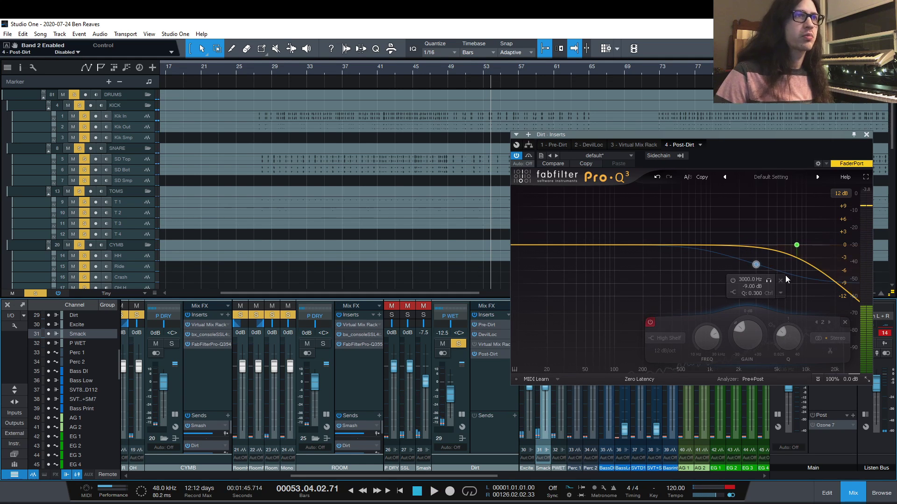
Re-enable the Post-Dirt 3000 Hz high shelf and compare the Dirt bus with the band off and on during playback.
left_click(732, 281)
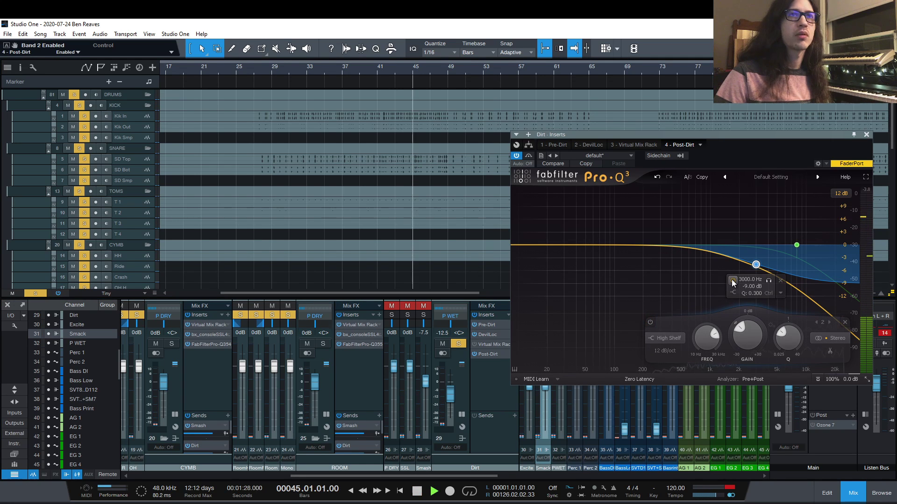
key("space")
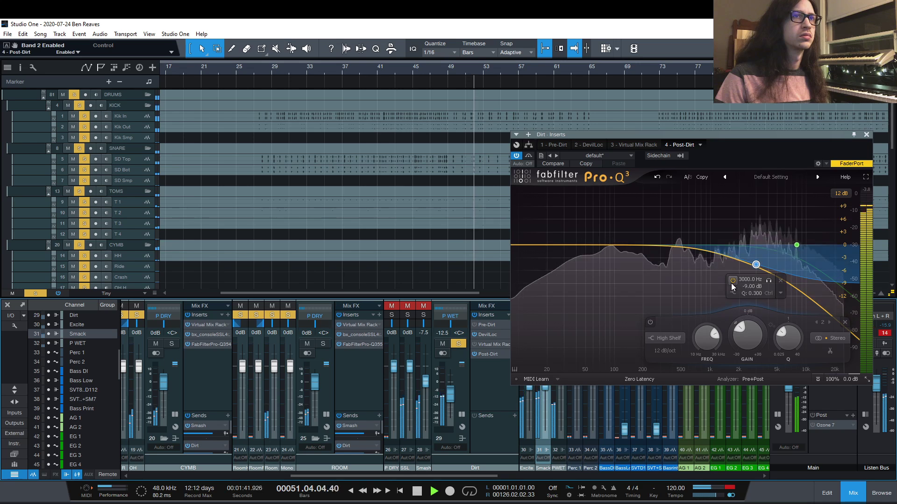
left_click(732, 281)
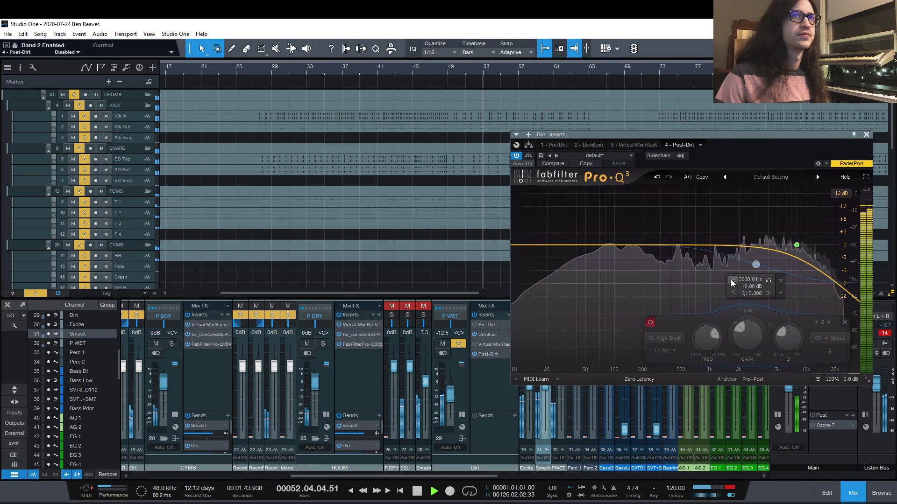
left_click(732, 281)
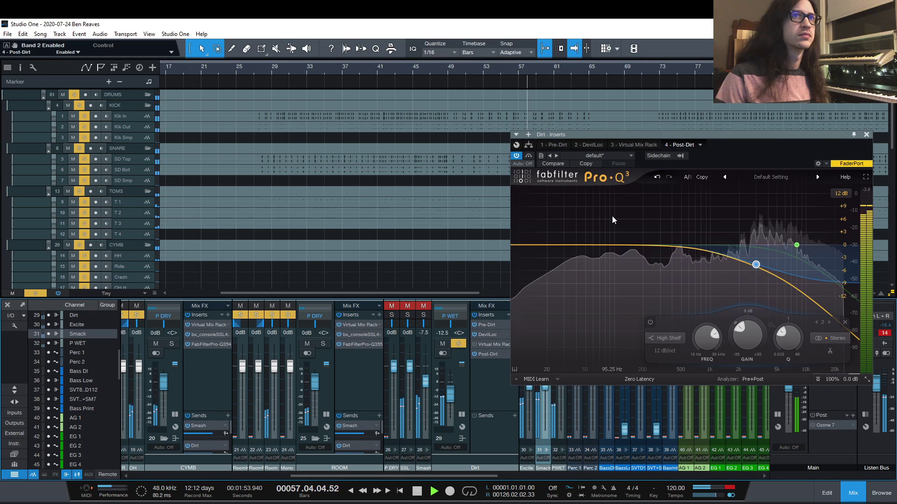
key("space")
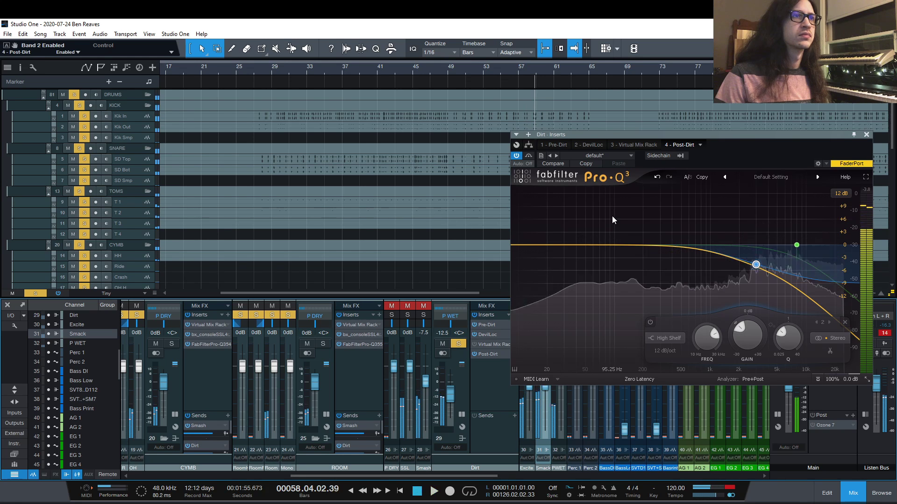
Audition the Dirt bus from bar 28, close the Post-Dirt EQ, and swap DevilLoc for Virtual Mix Rack as the active distortion.
left_click(268, 70)
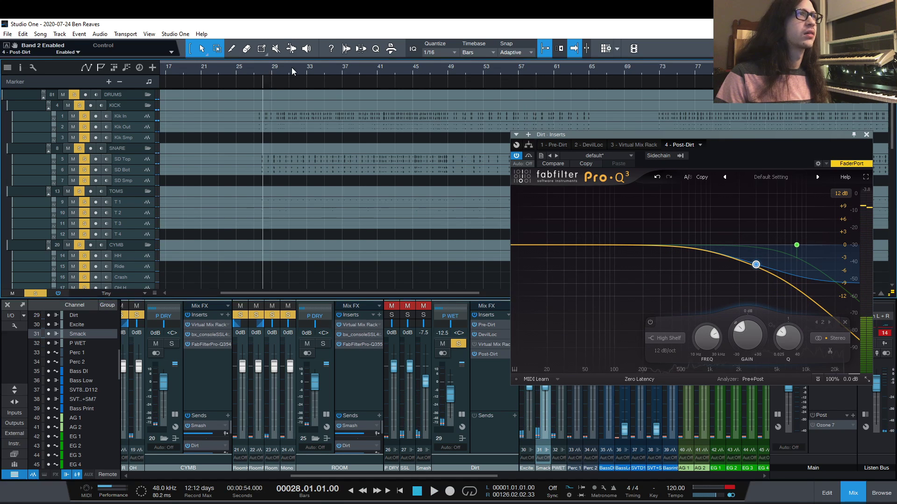
key("space")
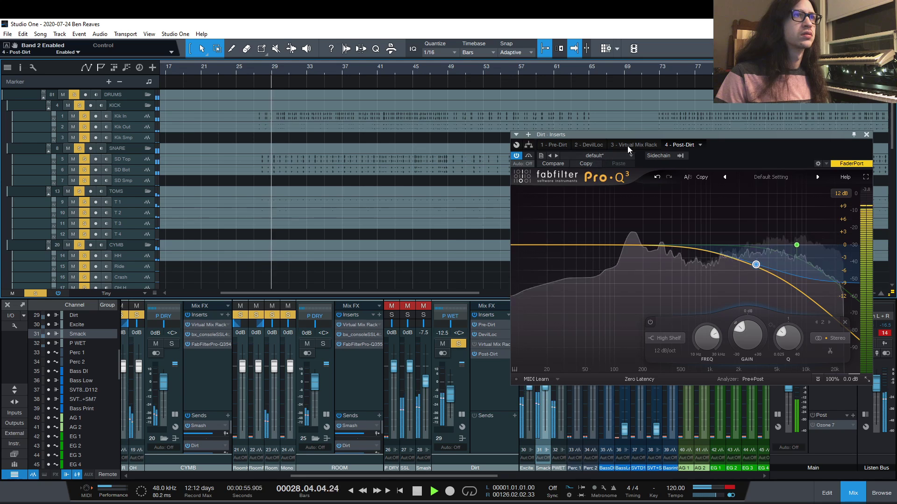
left_click(866, 134)
key("space")
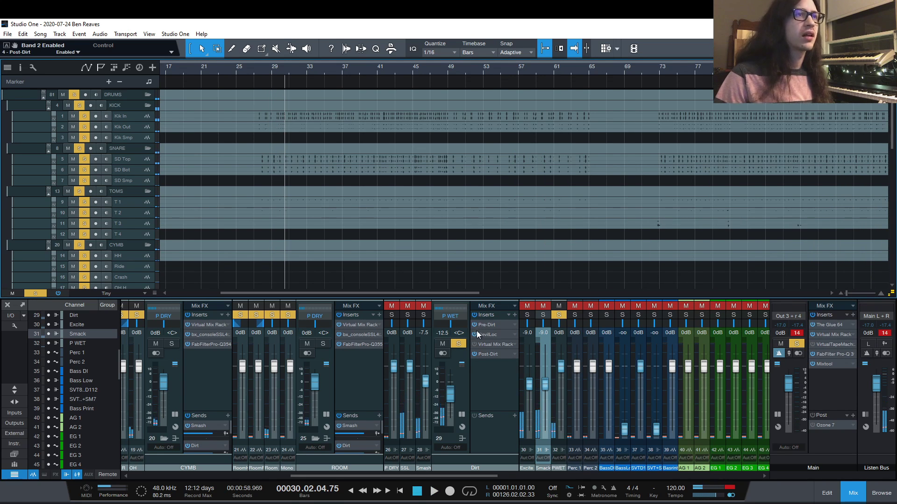
left_click(474, 334)
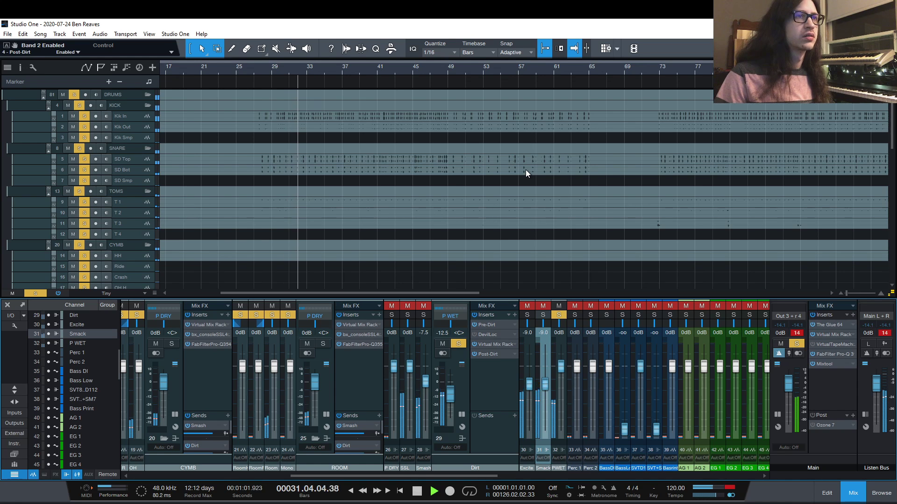
key("space")
Clear all solos in the session and play the full mix from bar 27.
key("shift+s")
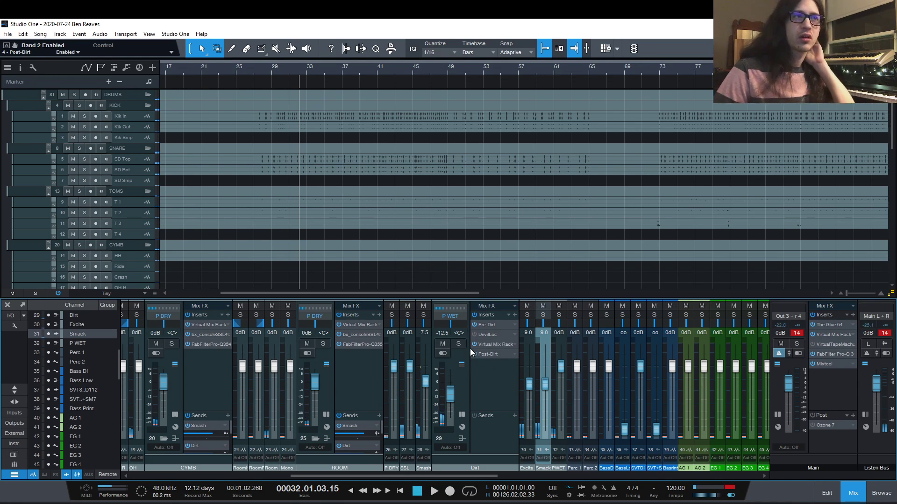
key("KP_0")
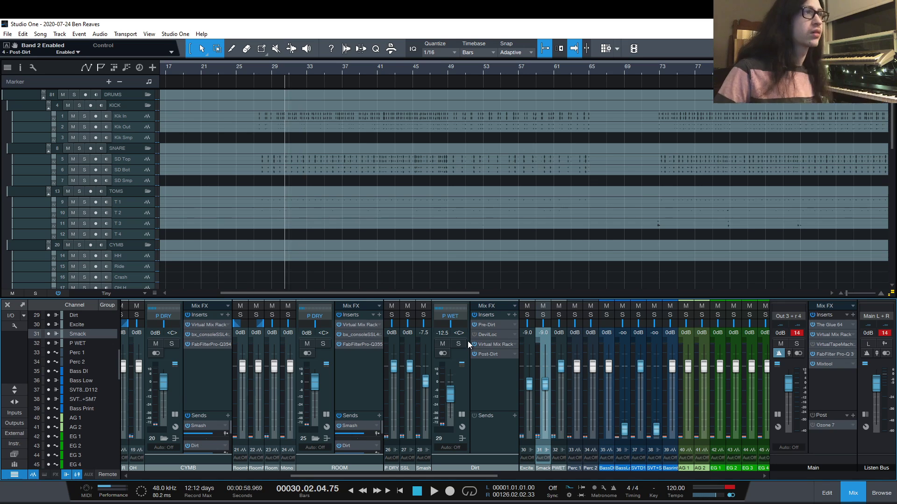
left_click(256, 69)
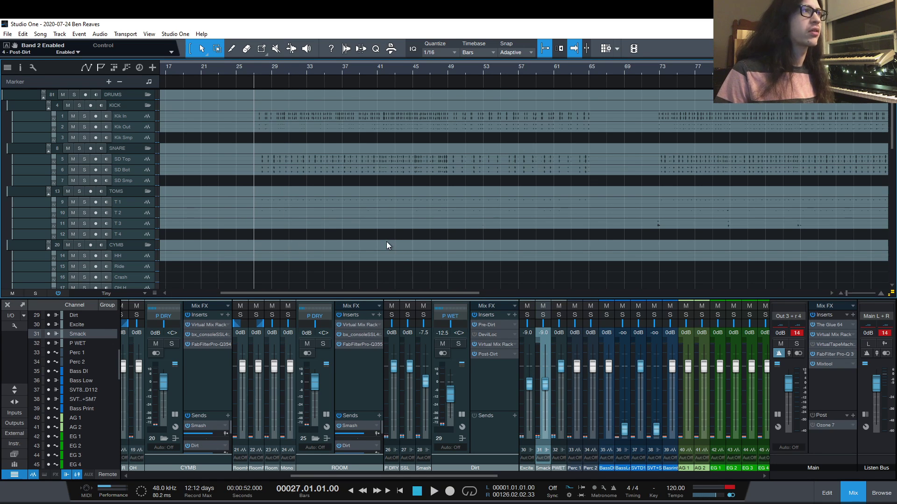
key("space")
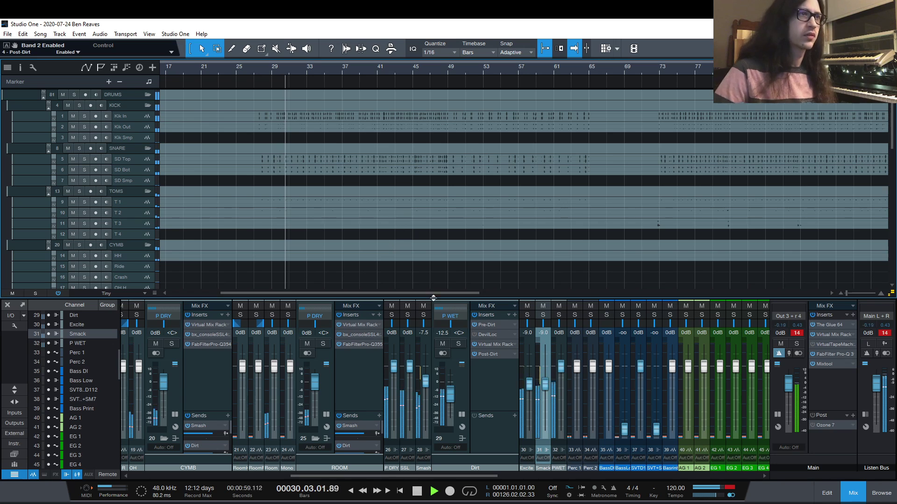
Compare the full mix with the Dirt bus muted and unmuted during playback, continuing from bar 47.
left_click(442, 344)
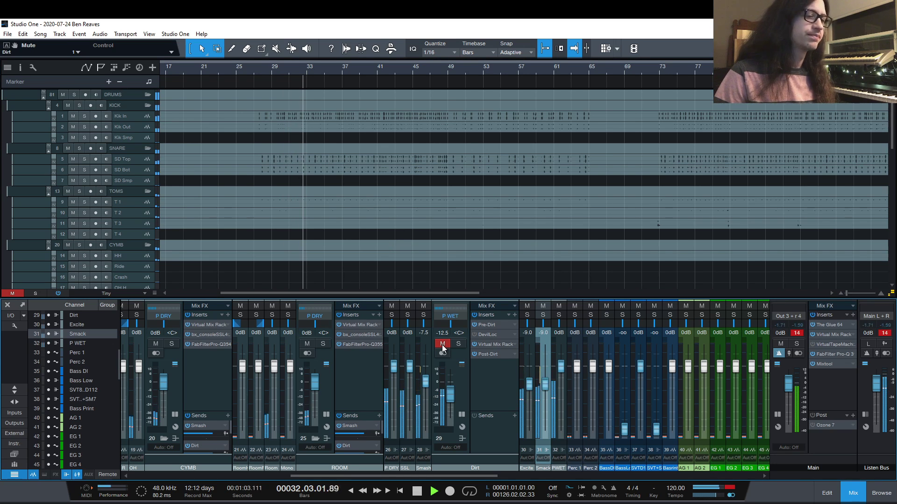
left_click(442, 346)
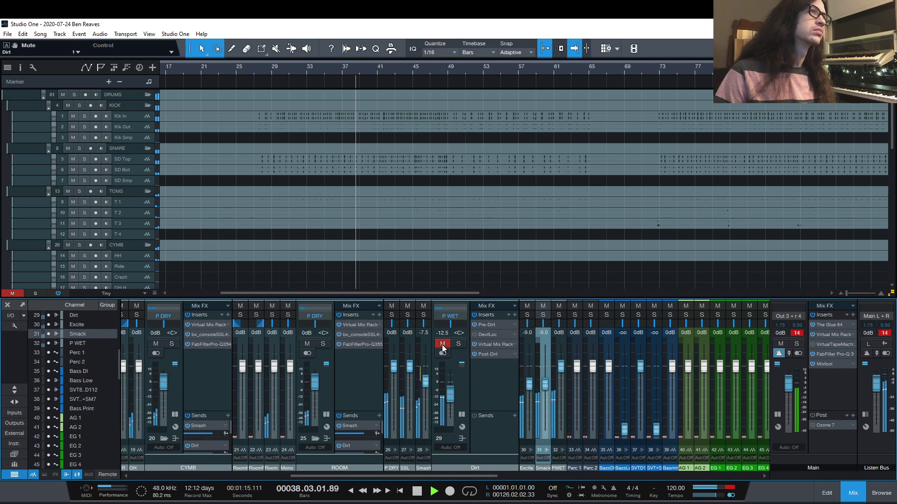
left_click(443, 344)
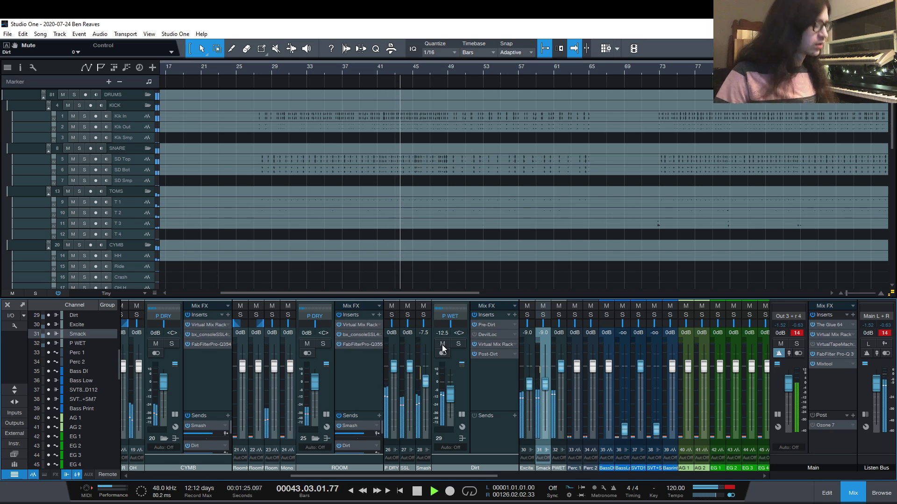
left_click(432, 72)
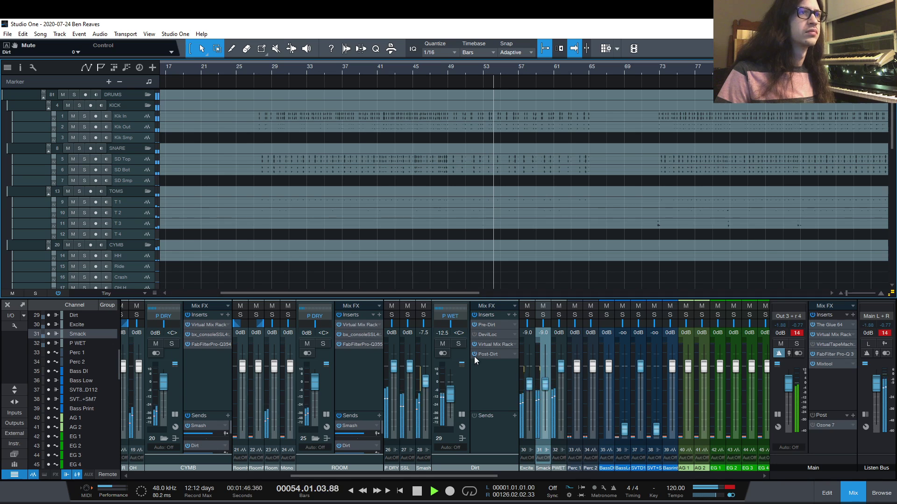
Open the Post-Dirt EQ and audition the mix from bar 45 with its 3000 Hz high shelf and the Pre-Dirt EQ bypassed.
left_click(486, 355)
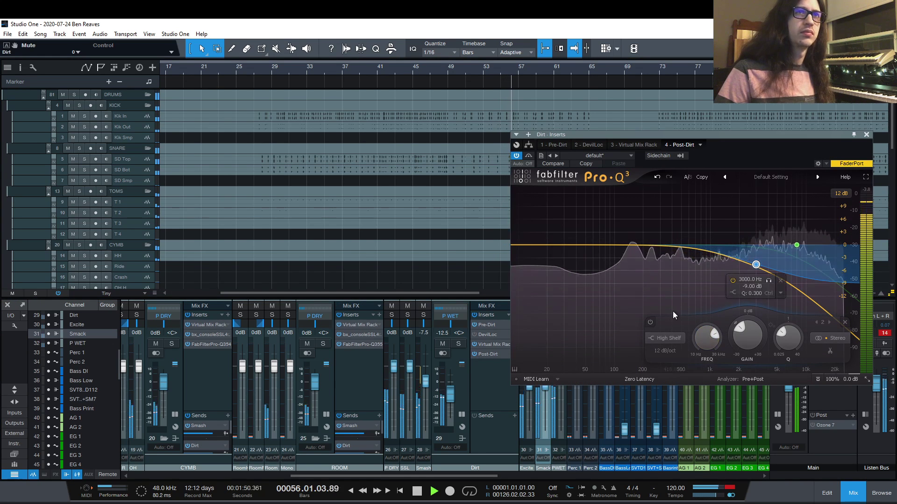
left_click(650, 322)
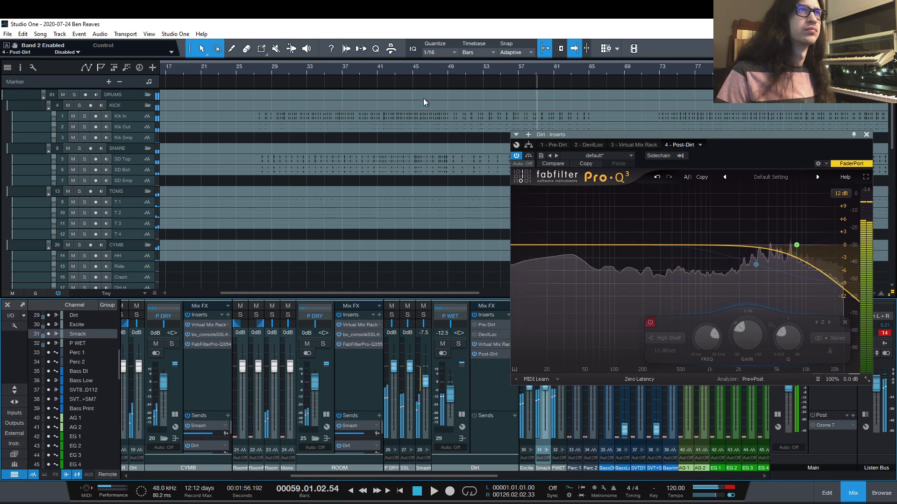
left_click(414, 69)
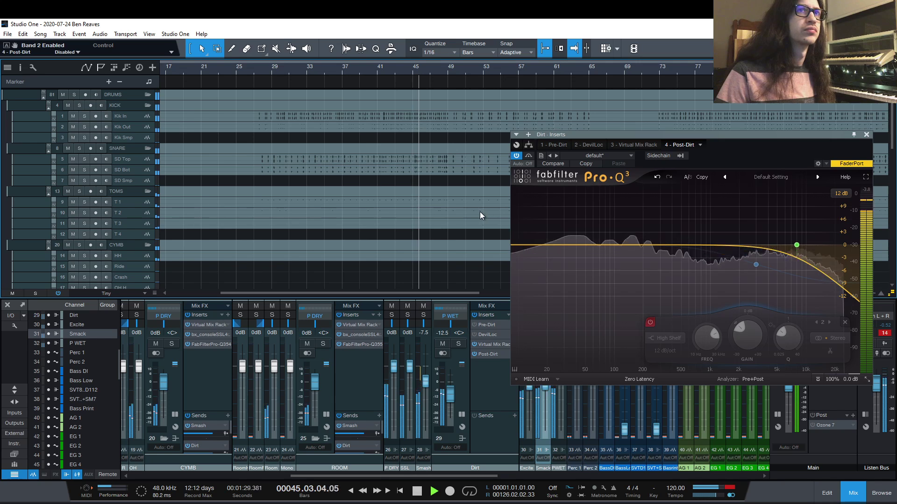
Re-enable the Pre-Dirt EQ and the Post-Dirt 3000 Hz high shelf, and listen to the full mix.
left_click(474, 325)
key("space")
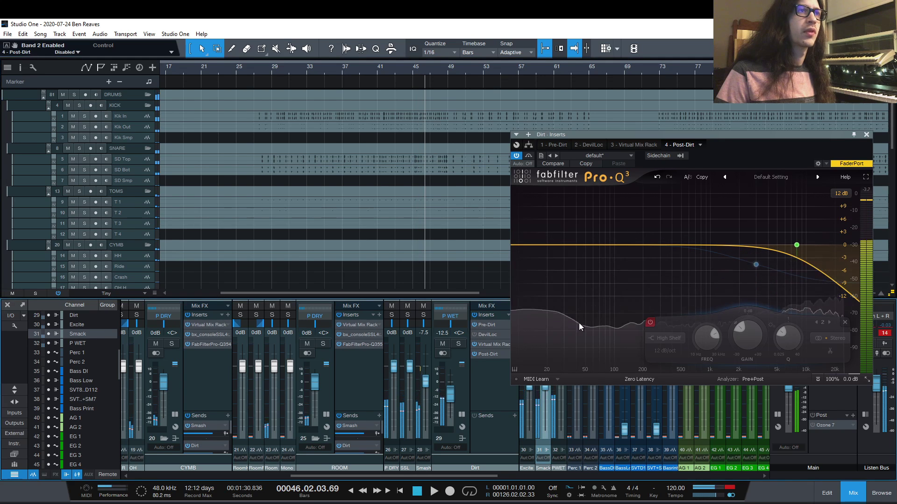
left_click(733, 280)
key("space")
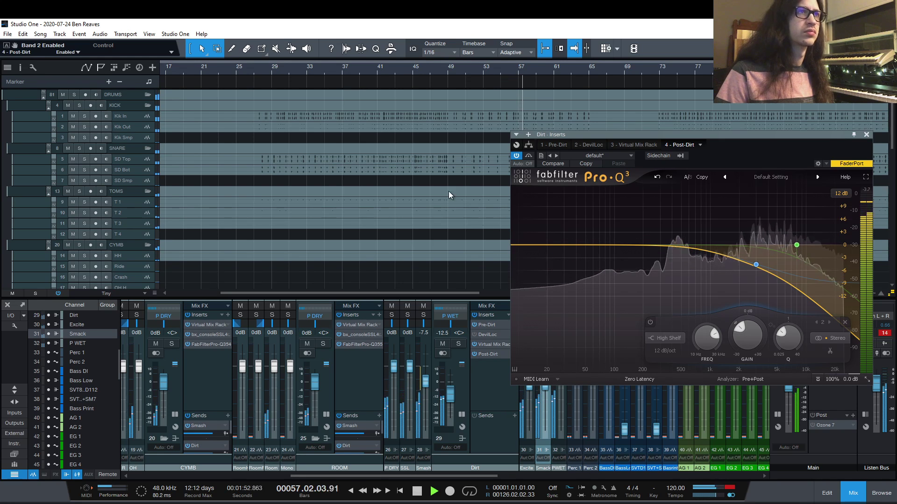
key("space")
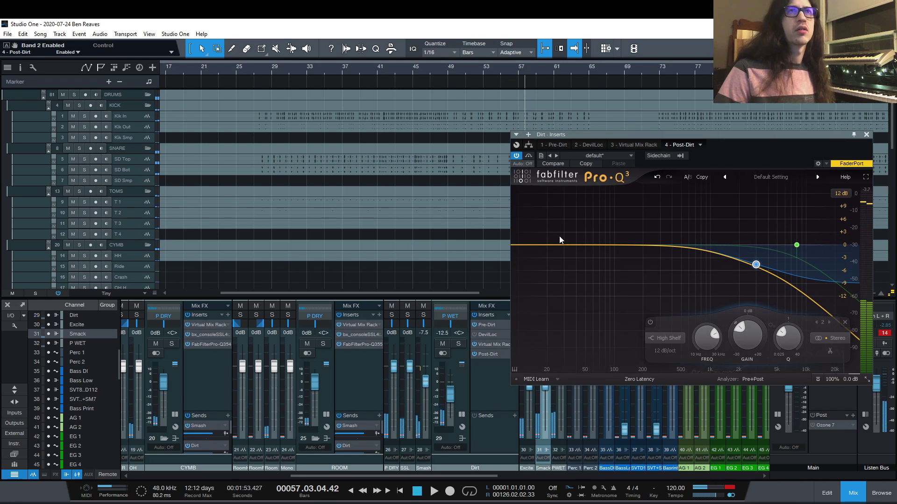
Swap Virtual Mix Rack for DevilLoc as the active Dirt distortion and play the mix from bar 42.
left_click(475, 345)
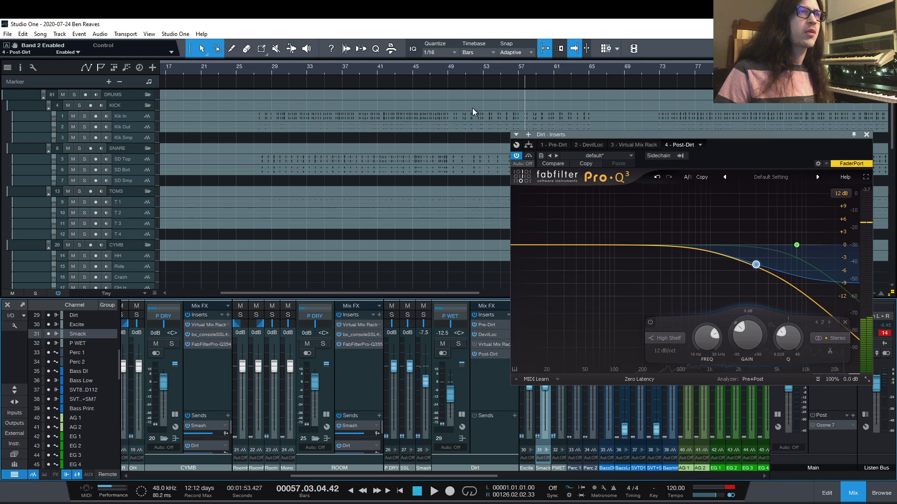
left_click(389, 70)
key("space")
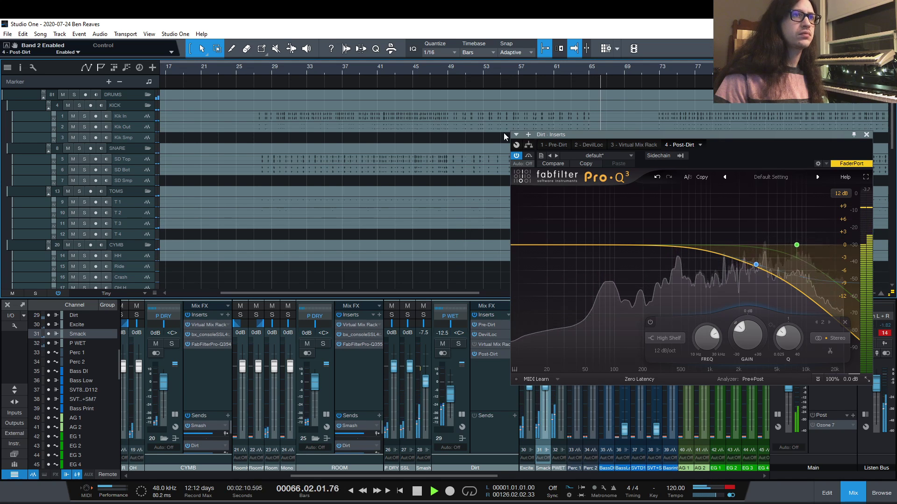
Replay the mix from bar 49 and compare it with the Dirt bus muted and unmuted.
left_click(453, 193)
left_click(442, 344)
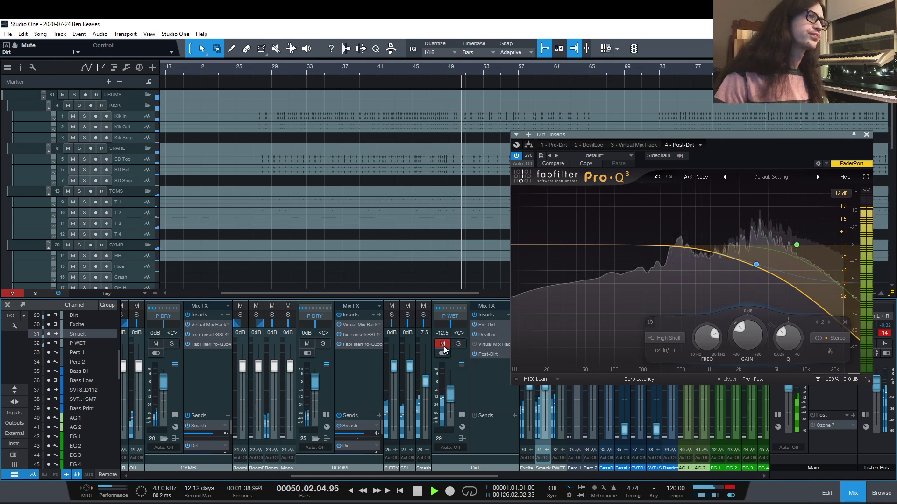
left_click(443, 346)
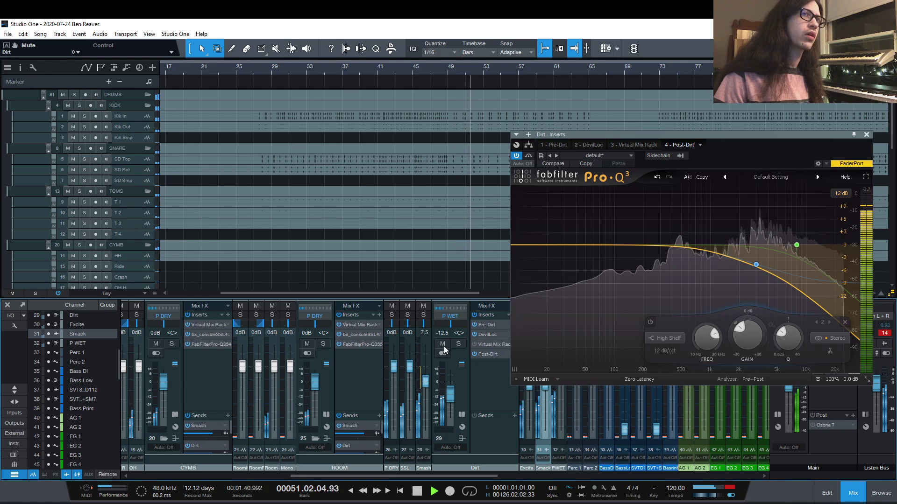
Compare Virtual Mix Rack with DevilLoc as the Dirt bus distortion during playback, ending with DevilLoc active.
left_click(475, 335)
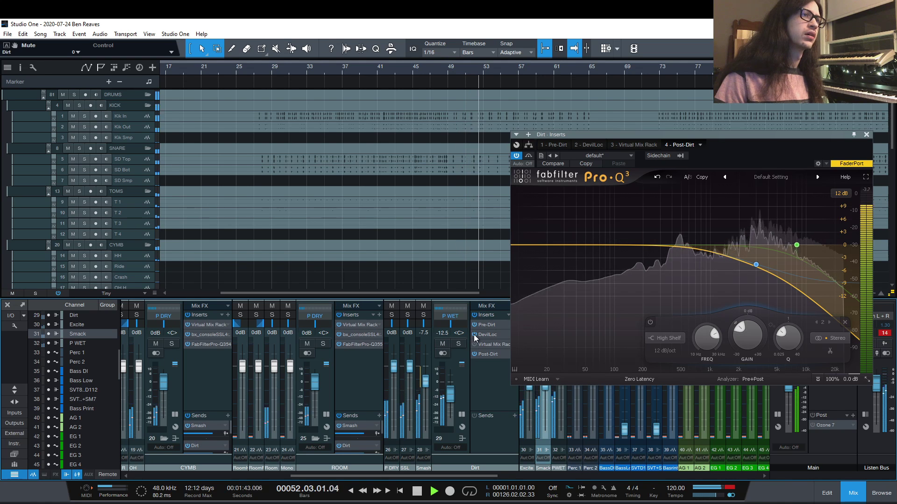
left_click(473, 345)
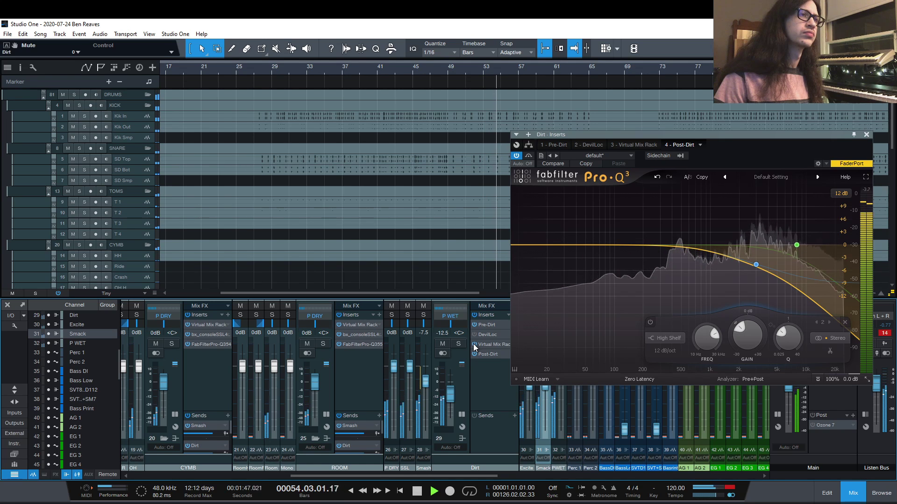
left_click(474, 345)
left_click(474, 335)
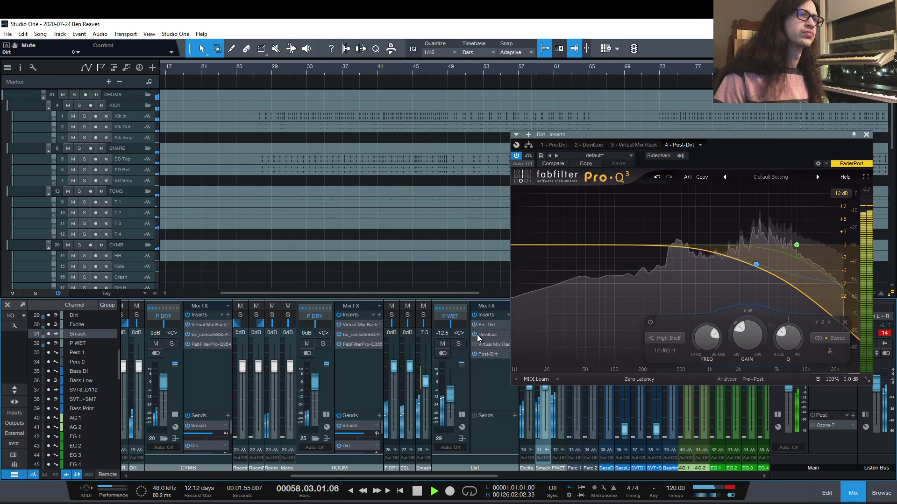
Solo the Dirt bus, open its DevilLoc insert and set Crush to 10.0 during playback.
left_click(459, 343)
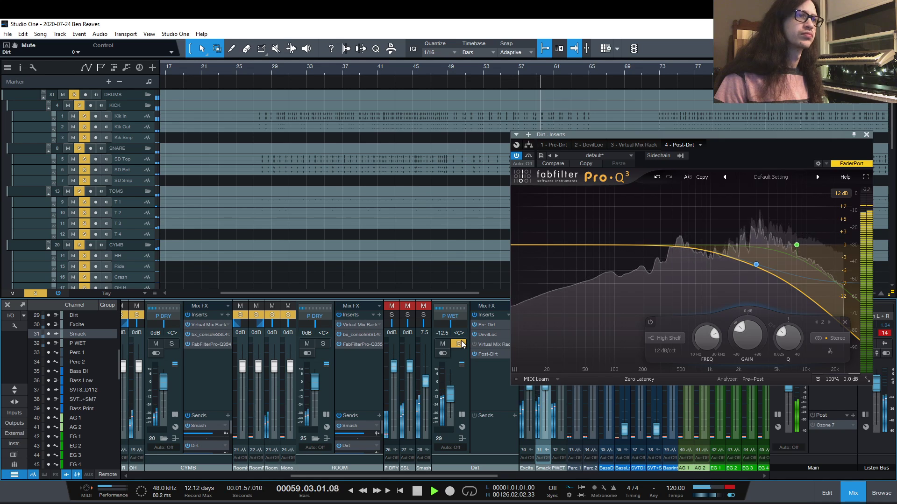
left_click(486, 335)
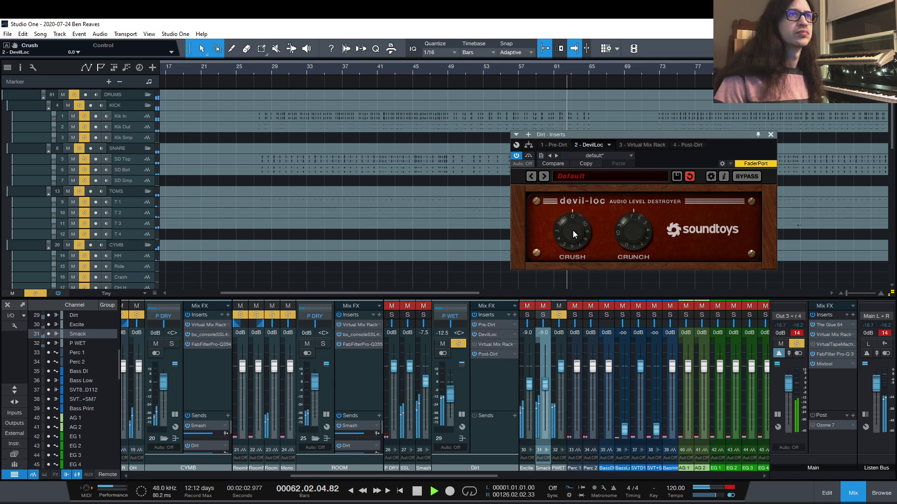
mouse_move(573, 235)
left_mouse_down()
mouse_move(576, 211)
mouse_move(576, 264)
mouse_move(575, 242)
left_mouse_up()
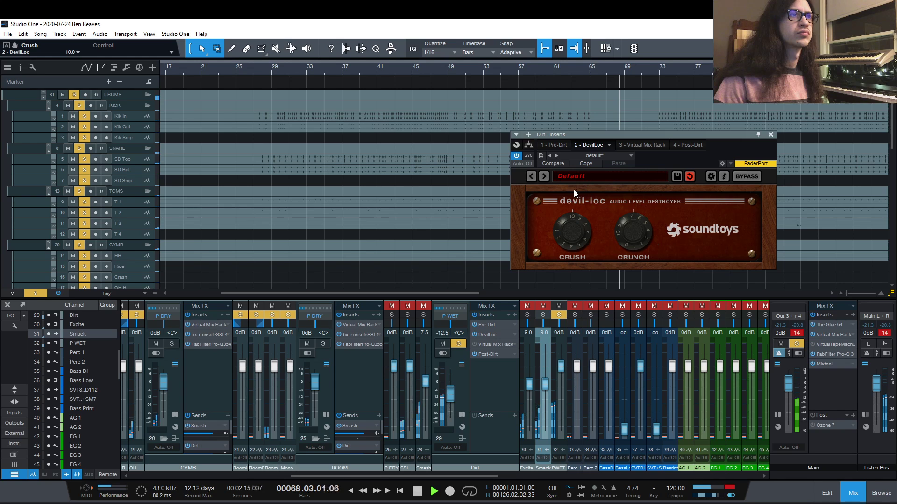
Play the soloed Dirt bus from bar 41, set DevilLoc's Crush to 9.6, and audition it again from bar 29.
left_click(376, 69)
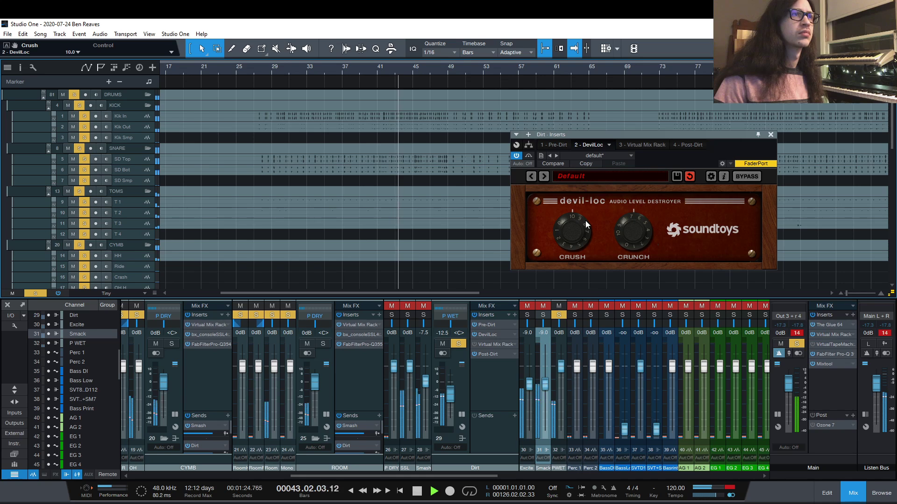
left_click_drag(585, 220, 574, 232)
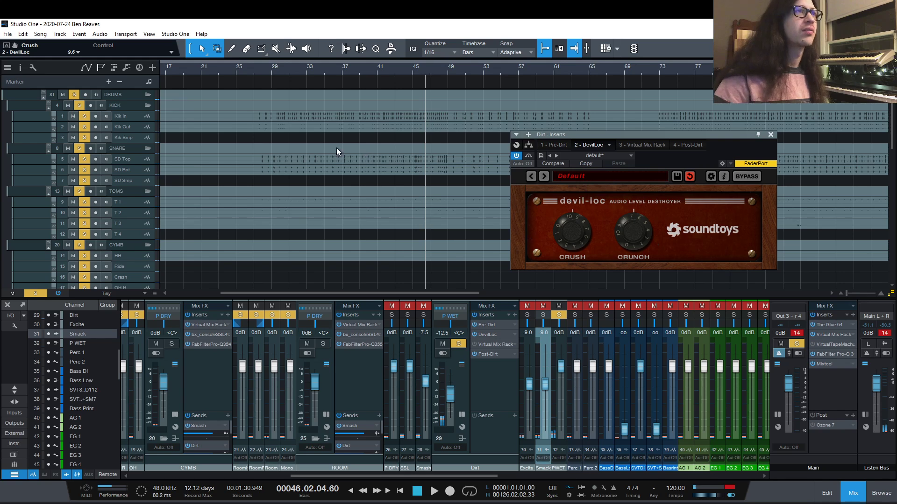
left_click(273, 71)
key("space")
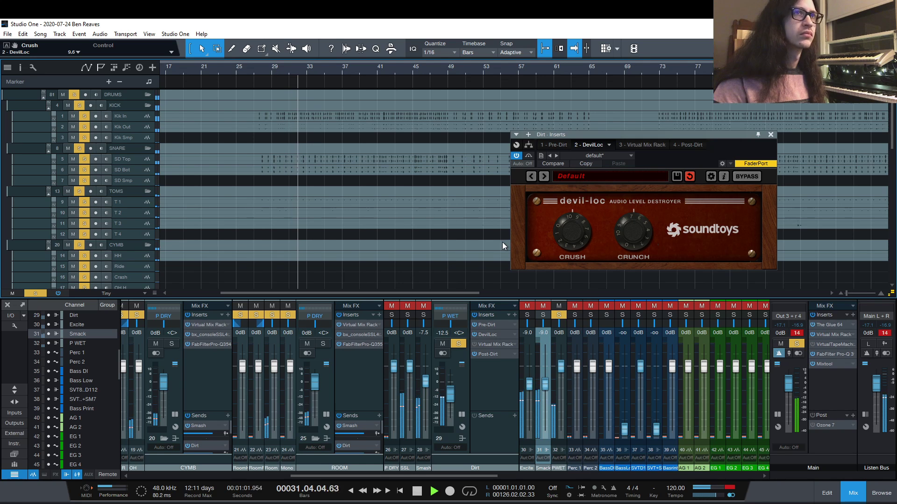
Clear all solos and play the full mix from bar 30.
key("space")
key("shift+s")
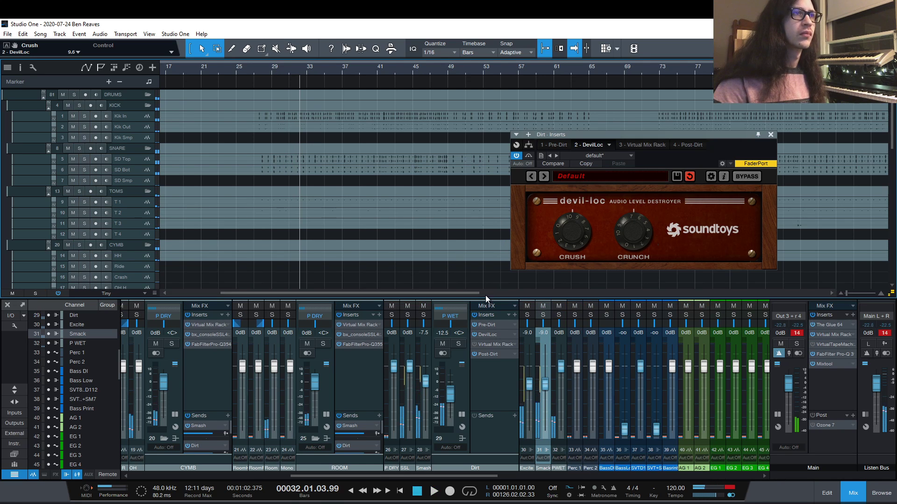
left_click(279, 72)
key("space")
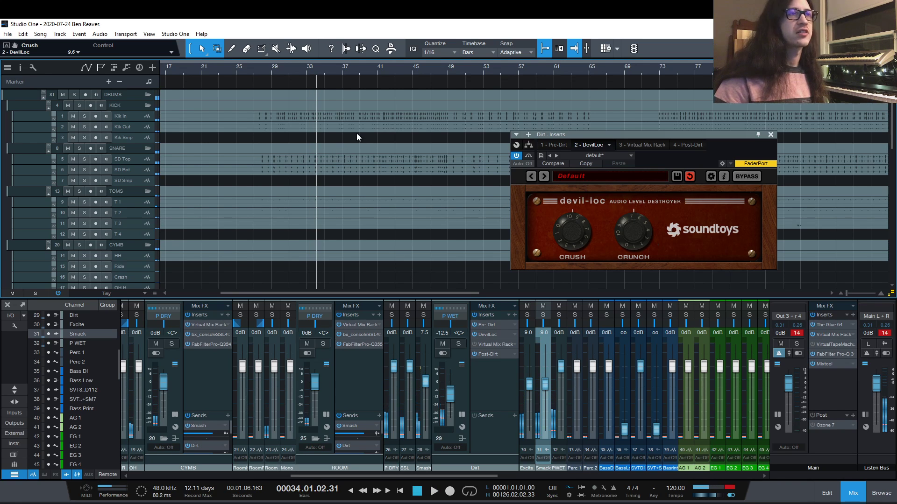
Deactivate the Virtual Mix Rack insert on the Dirt bus and set DevilLoc's Crush to 10.0.
left_click(513, 346)
left_click(553, 427)
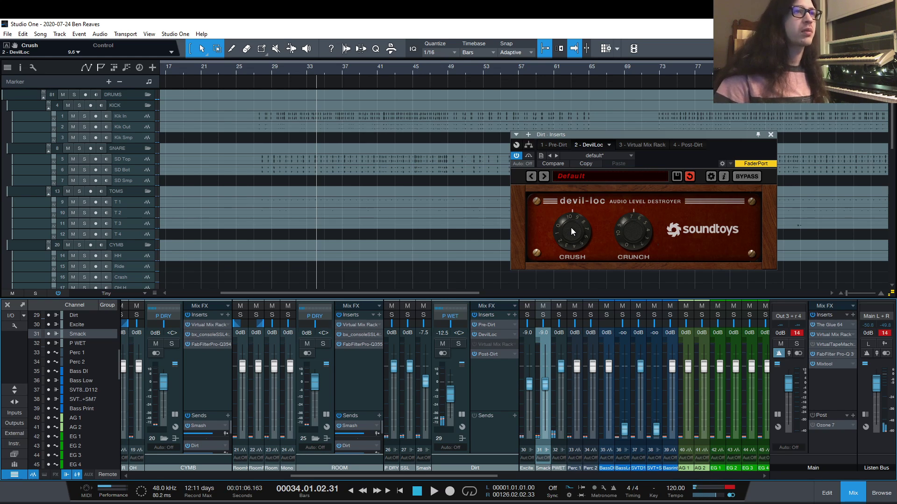
left_click_drag(571, 228, 573, 264)
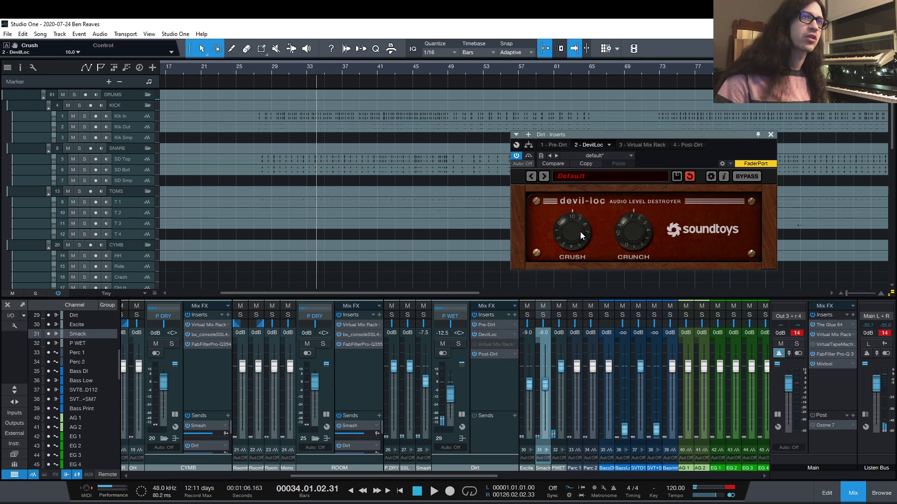
Audition the soloed Dirt bus with DevilLoc's Crush lowered to 6.8, and clear the solos.
left_click(459, 344)
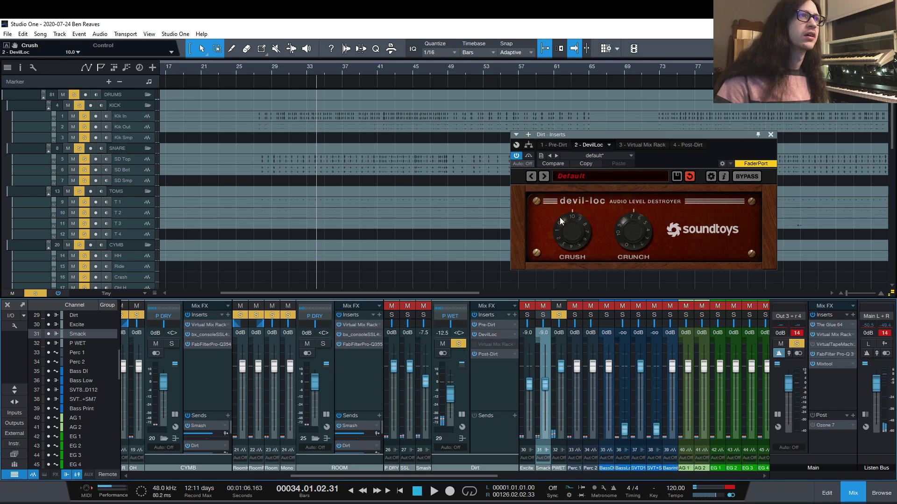
left_click_drag(571, 229, 567, 264)
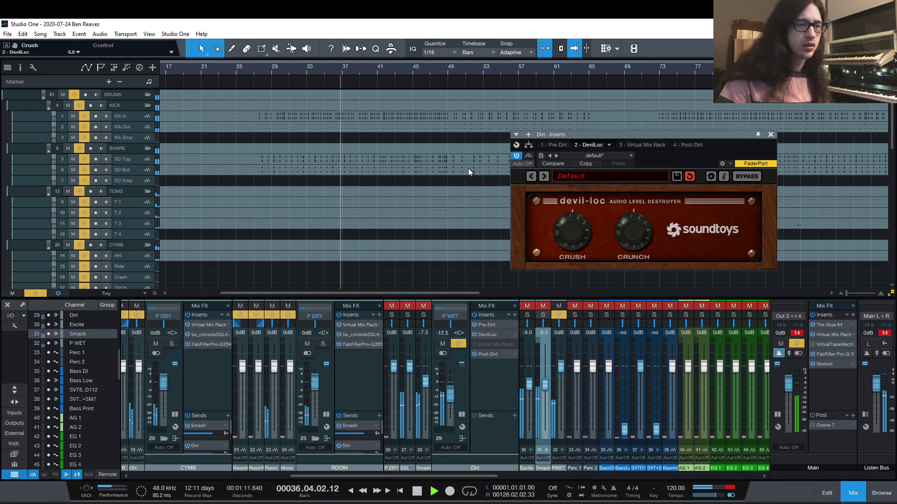
key("space")
key("shift+s")
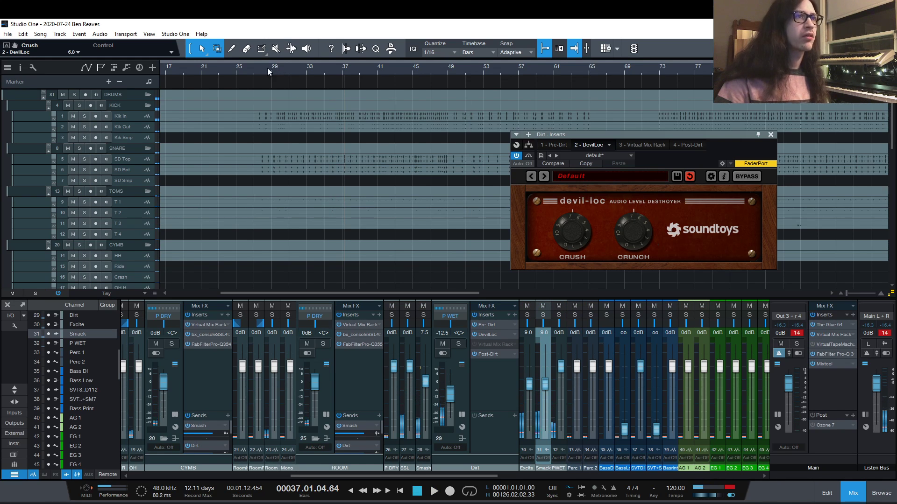
Play the full mix from bar 27 and set DevilLoc's Crush to 5.8 on the Dirt bus.
left_click(250, 66)
key("space")
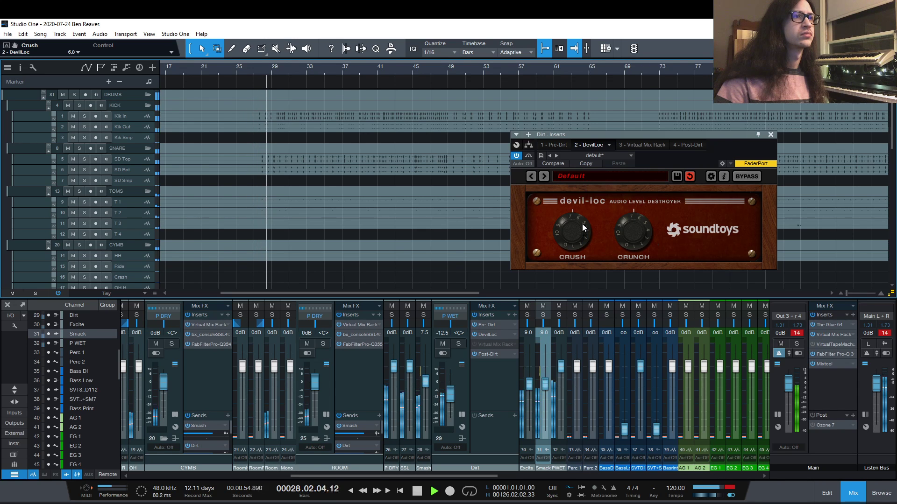
left_click_drag(582, 224, 575, 229)
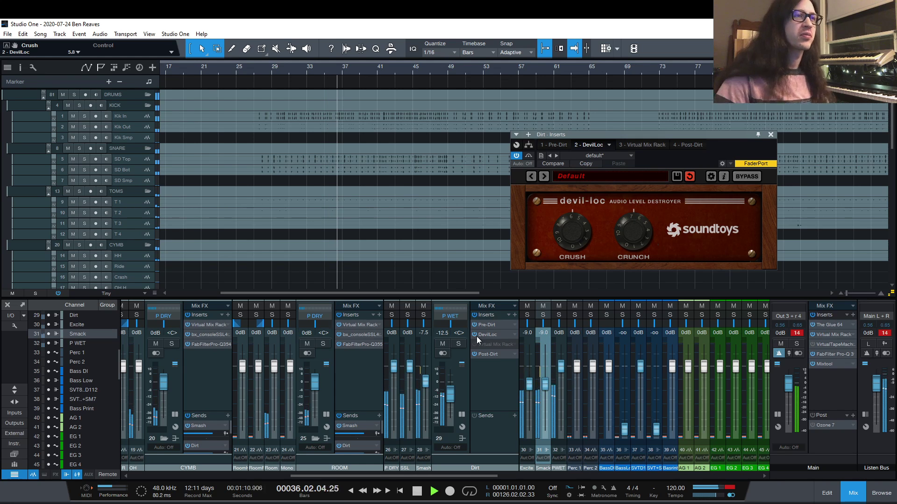
Check the Dirt bus in solo with the adjusted DevilLoc, stop playback and release the solo.
left_click(459, 344)
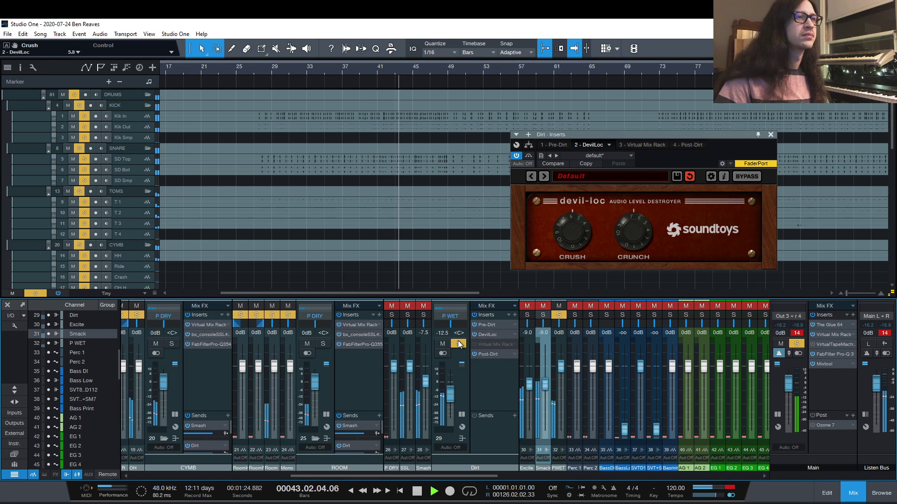
key("space")
left_click(458, 343)
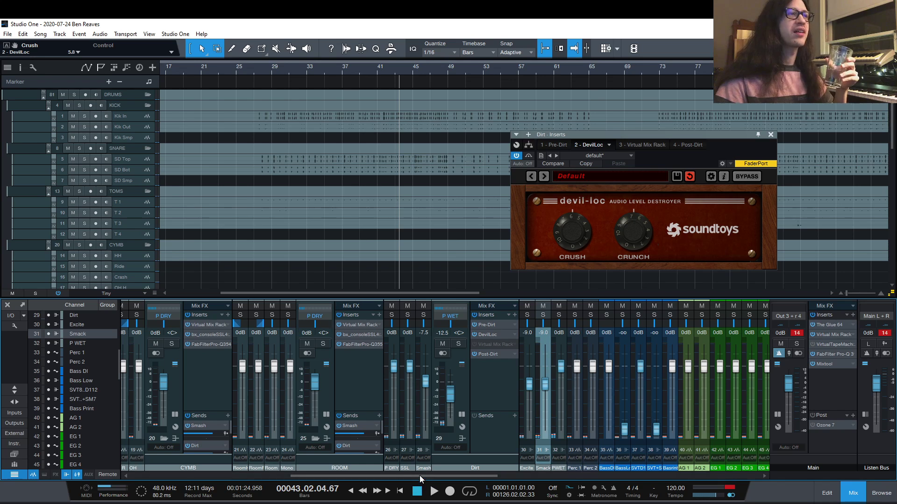
Select the OH channel in the mixer and expand it to show its inserts.
left_click_drag(421, 476, 391, 456)
left_click(223, 450)
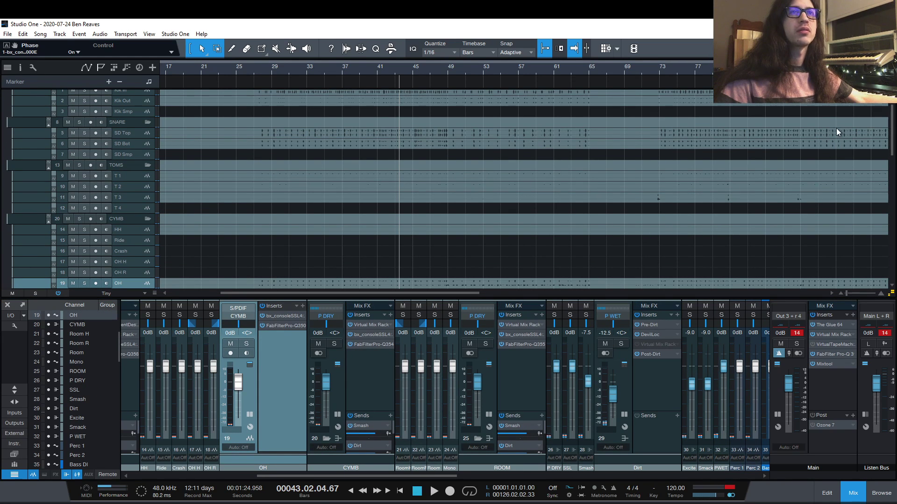
Collapse the OH channel, select the Dirt bus and play the full mix.
left_click(249, 415)
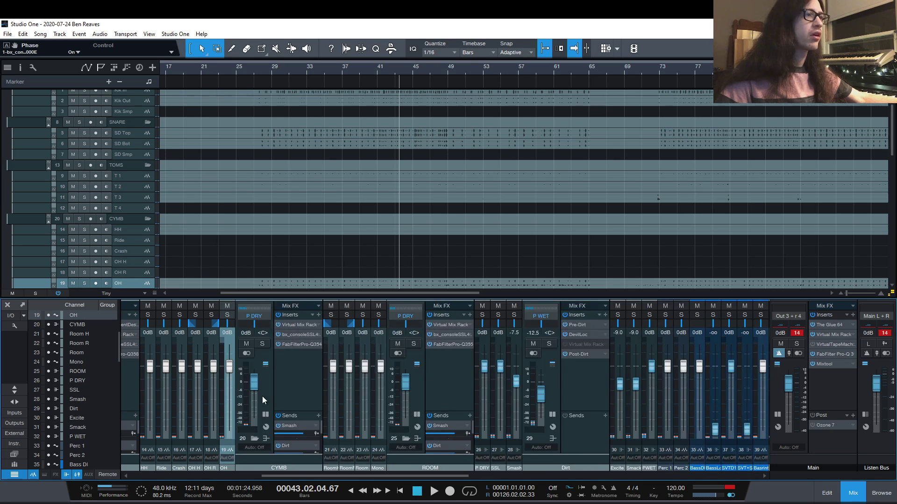
left_click_drag(335, 472, 355, 472)
left_click(501, 391)
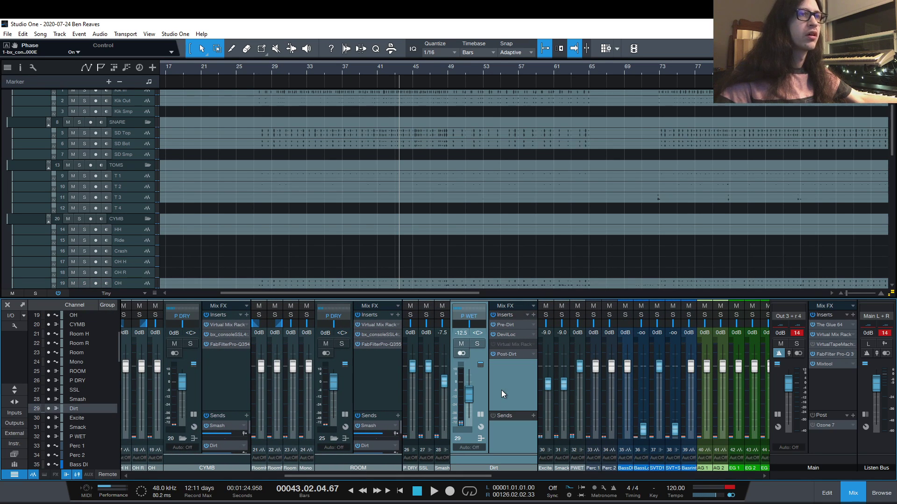
key("space")
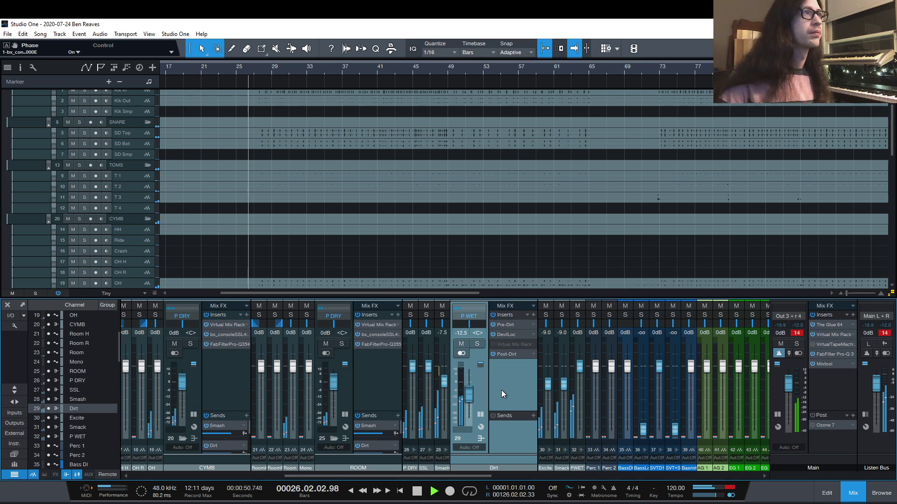
Solo the Dirt bus and set DevilLoc's Crush to 1.0 and its Crunch to 7.0 during playback.
left_click(512, 333)
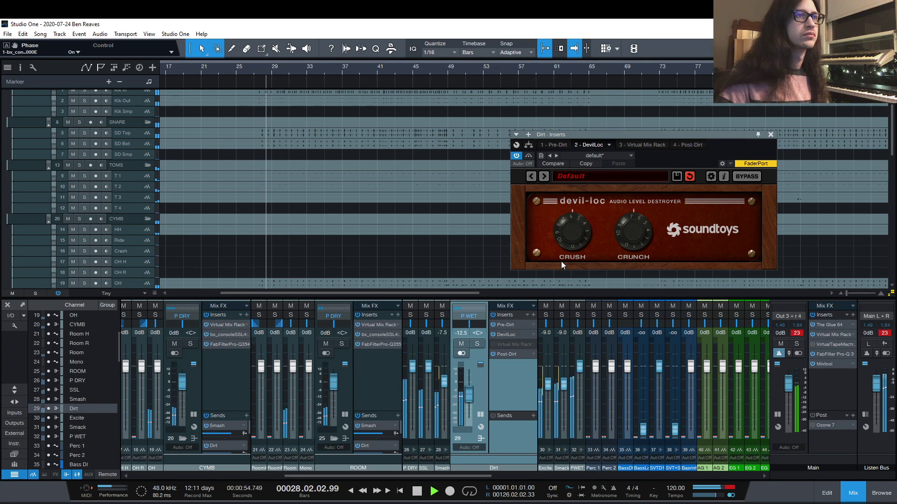
left_click(482, 344)
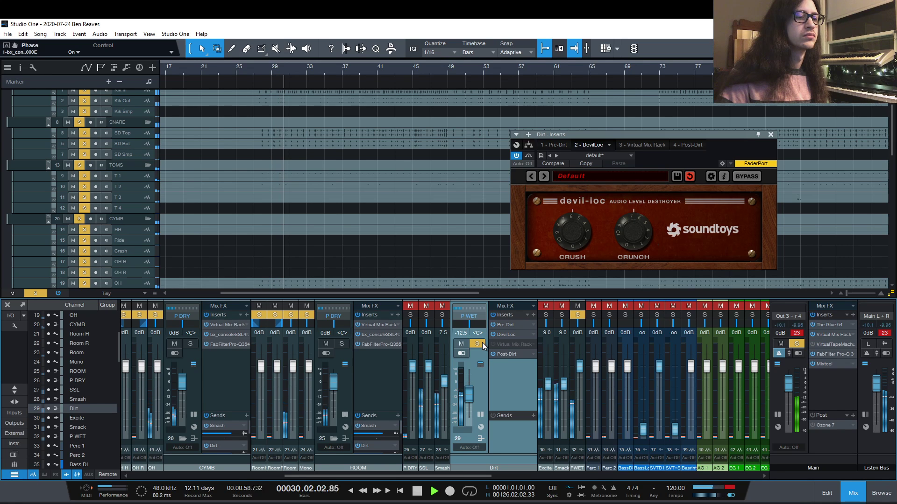
left_click_drag(571, 217, 570, 284)
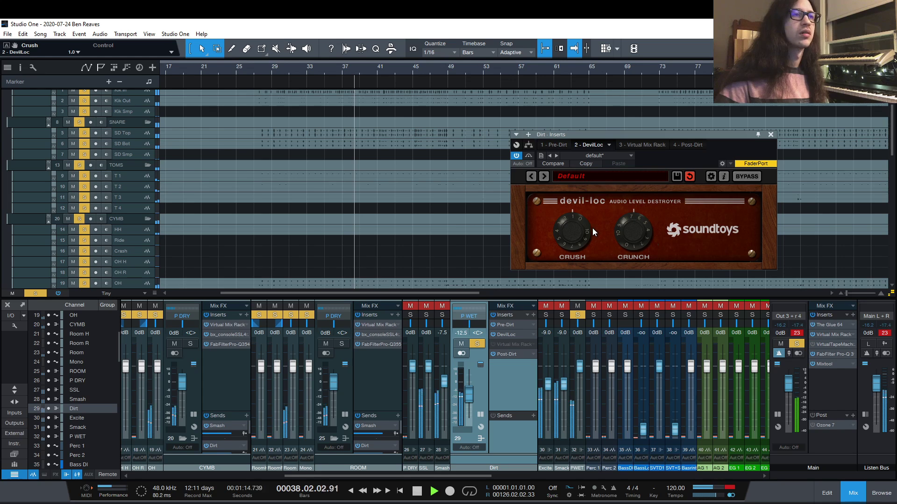
left_click(640, 238)
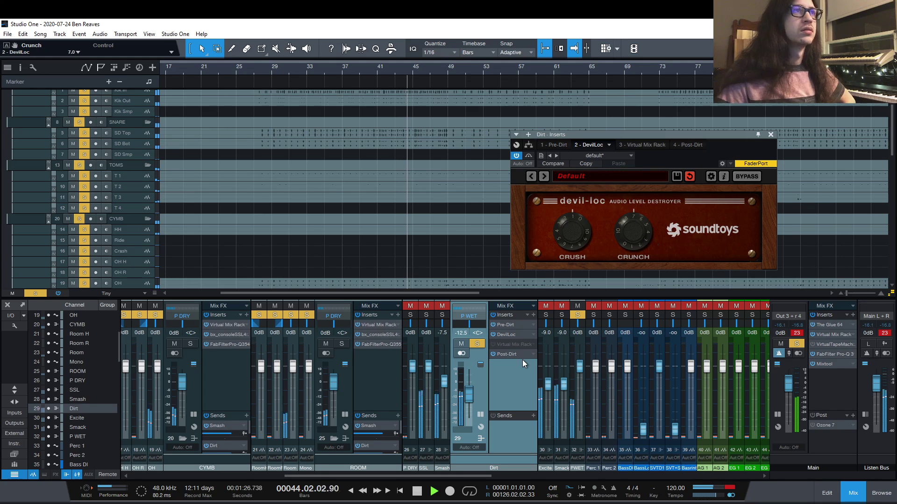
Compare the soloed Dirt bus from about bar 49 with the Pre-Dirt and Post-Dirt EQs bypassed, and re-enable both.
left_click(448, 70)
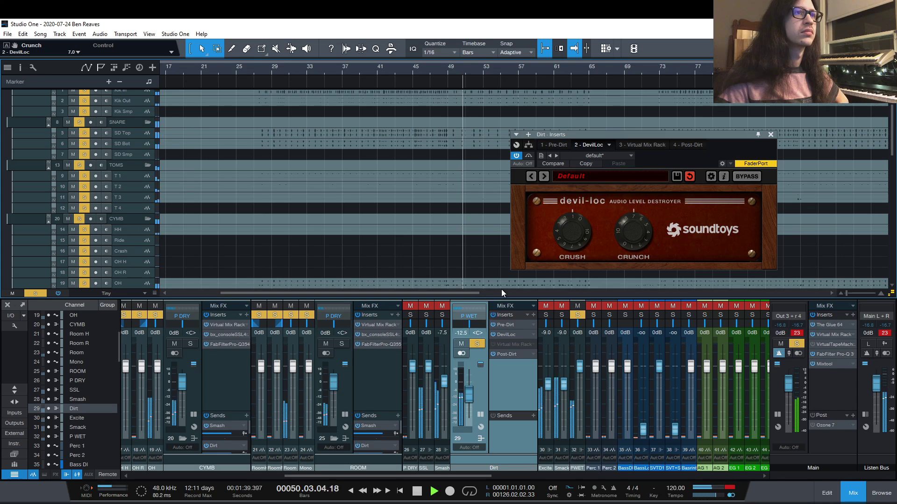
left_click(493, 354)
left_click(493, 324)
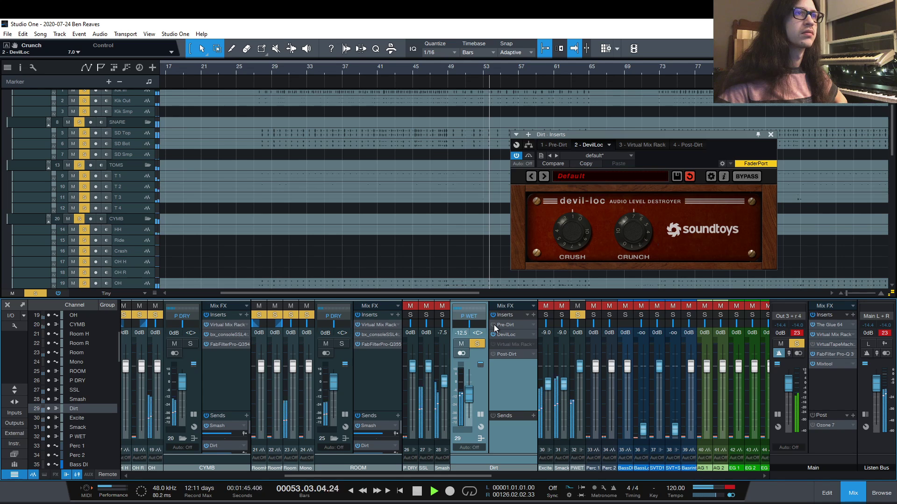
left_click(493, 324)
left_click(493, 354)
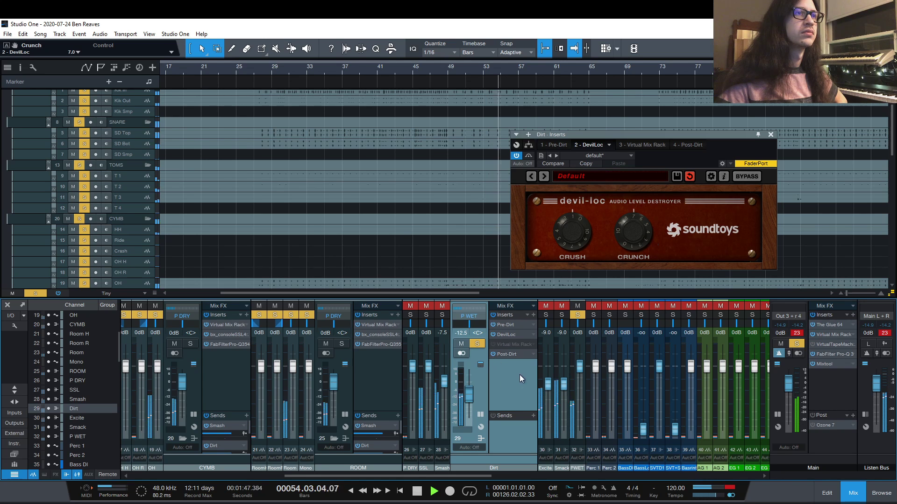
Release the Dirt bus solo and pull its fader fully down during full-mix playback, then collapse the channel.
left_click(771, 135)
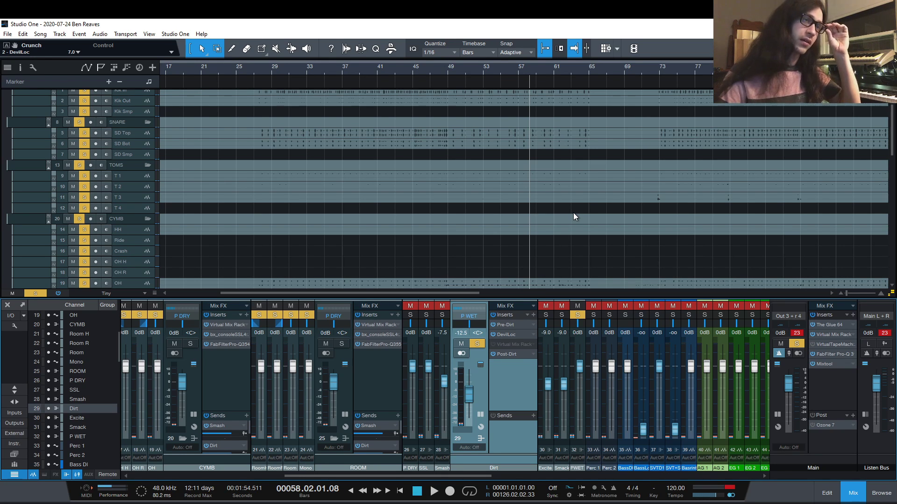
left_click(479, 345)
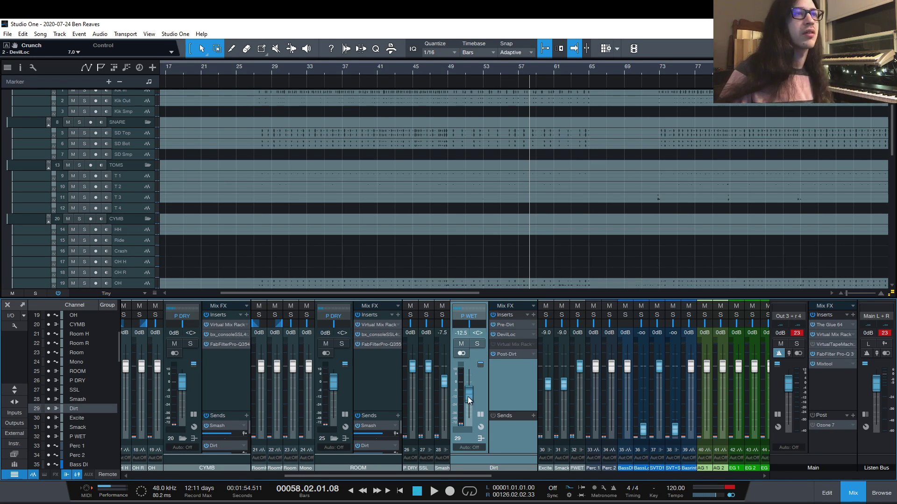
key("space")
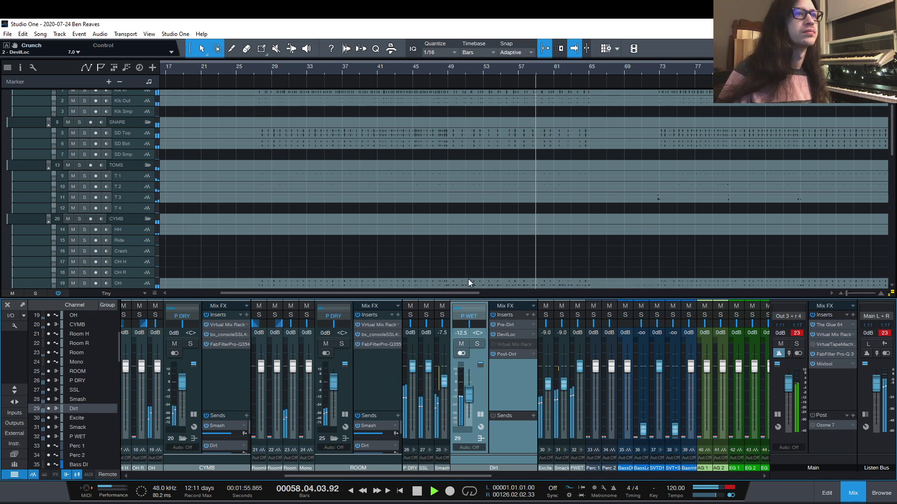
left_click_drag(469, 395, 470, 418)
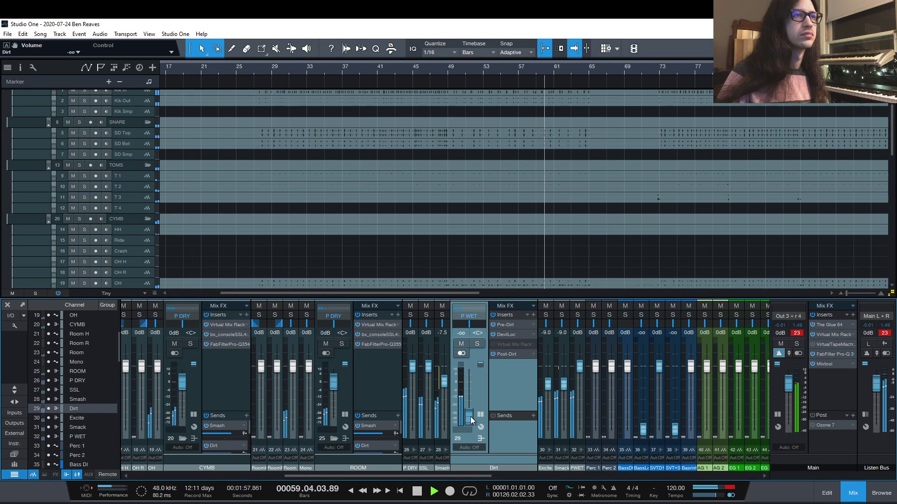
left_click(480, 415)
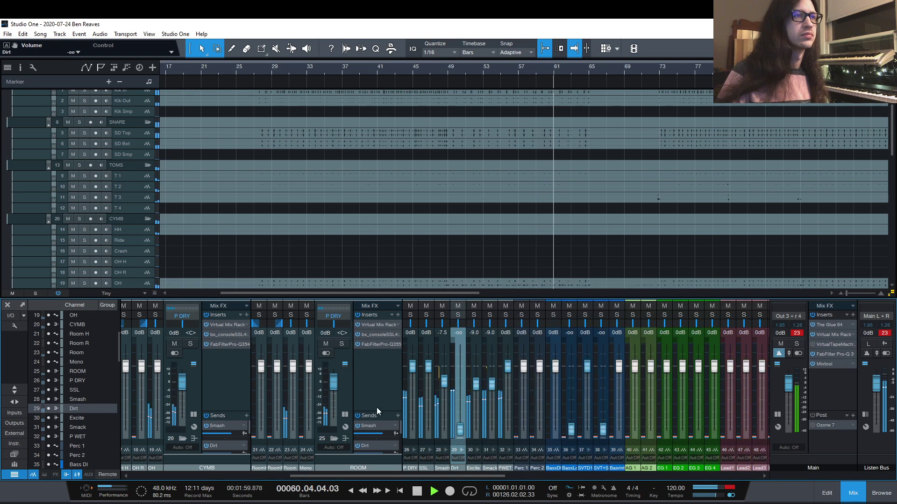
Stop playback and set the SSL bus level to -3 dB and the P WET bus level to -6 dB.
key("space")
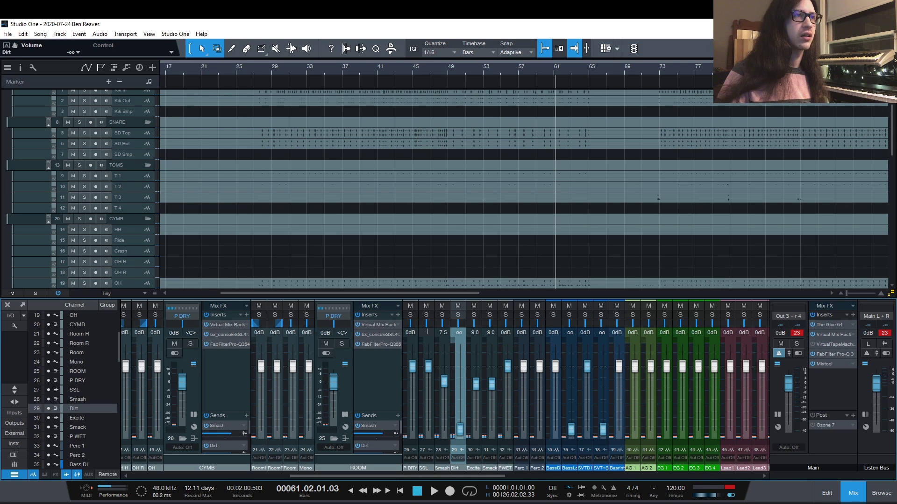
type("-3")
key("Return")
type("-6")
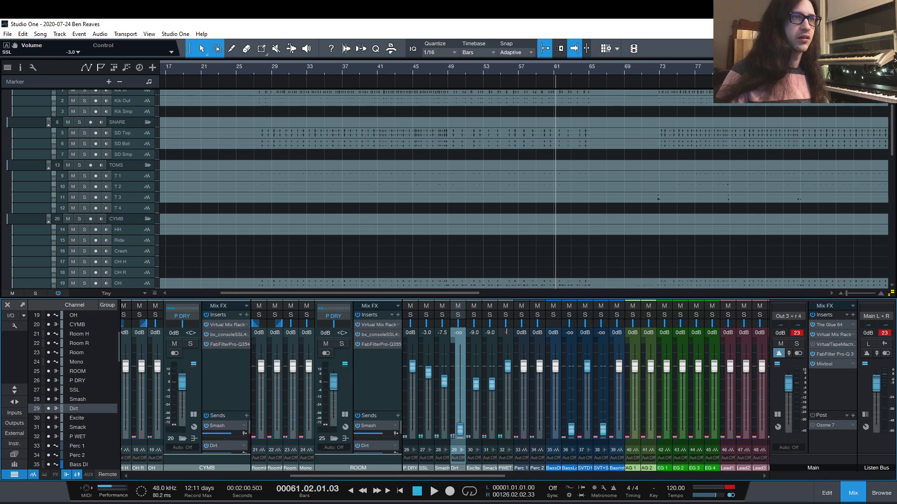
key("Return")
Audition from about bar 28 with the SSL bus reset to 0 dB and P WET tried at -0.8 and -2.2 dB.
scroll(475, 118, "up", 2)
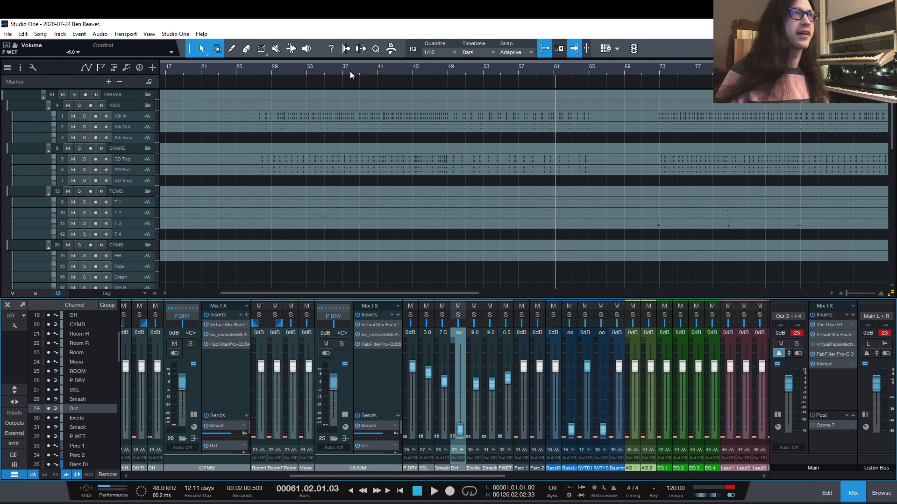
left_click(267, 70)
key("space")
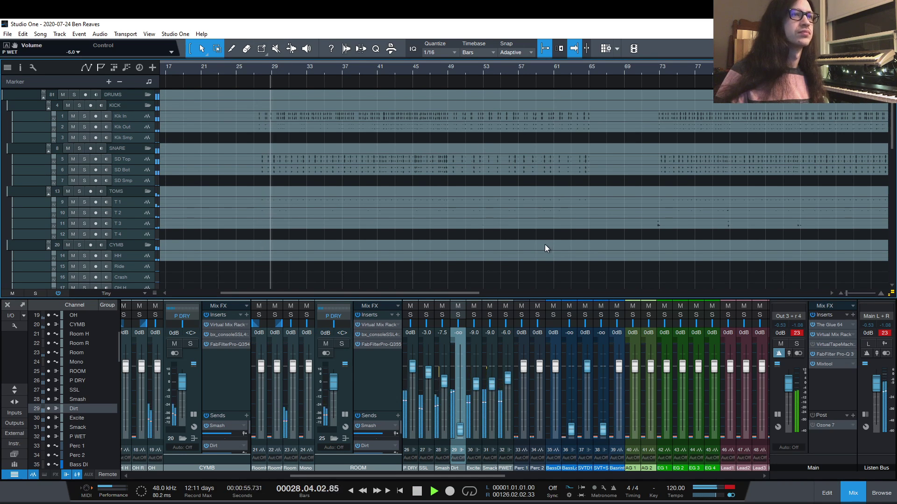
mouse_move(509, 381)
left_mouse_down()
mouse_move(508, 445)
mouse_move(507, 371)
left_mouse_up()
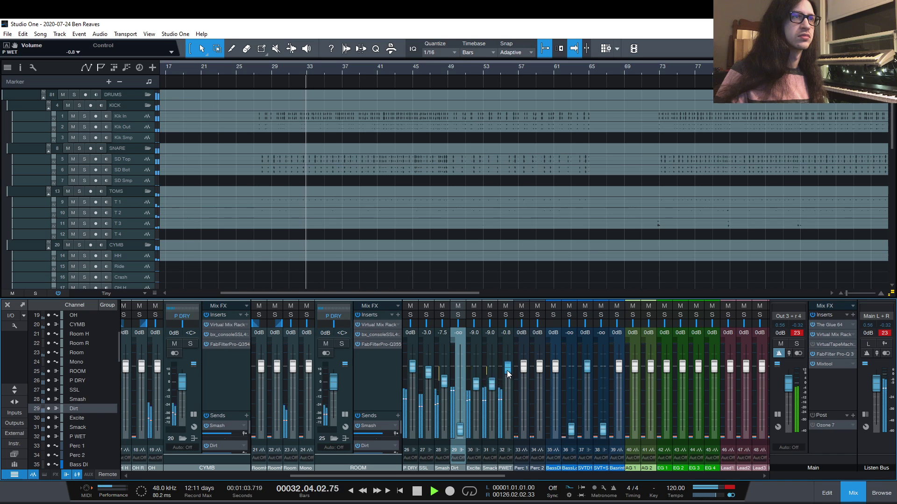
left_click(428, 374, "alt")
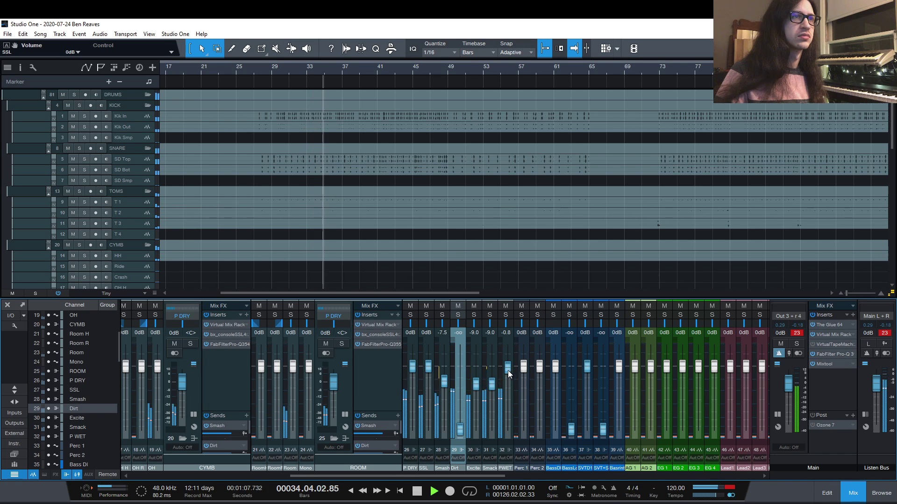
left_click_drag(507, 370, 508, 373)
Set the SSL bus and the P WET bus each to -3 dB while the mix plays.
left_click(429, 333)
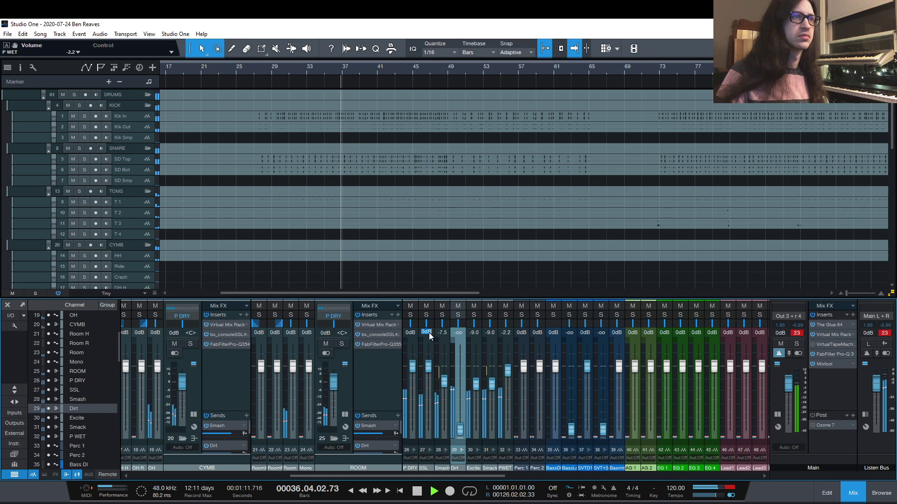
type("-3")
key("Return")
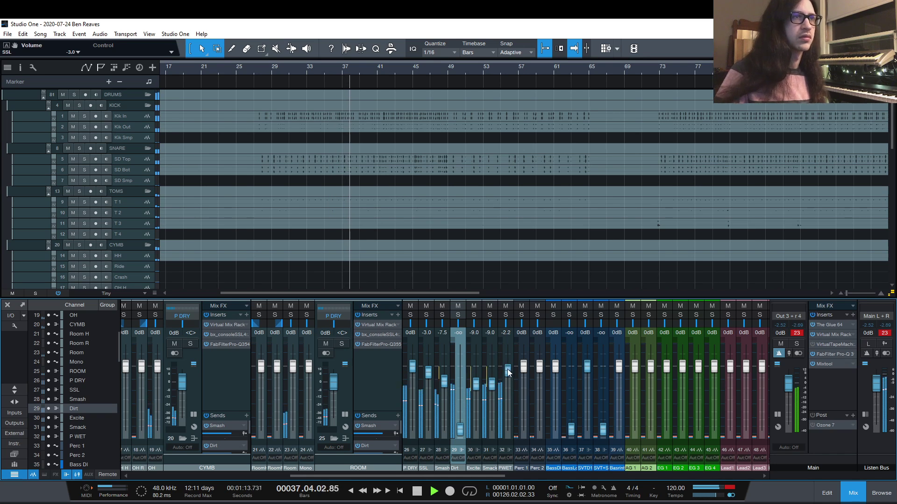
left_click(508, 369, "alt")
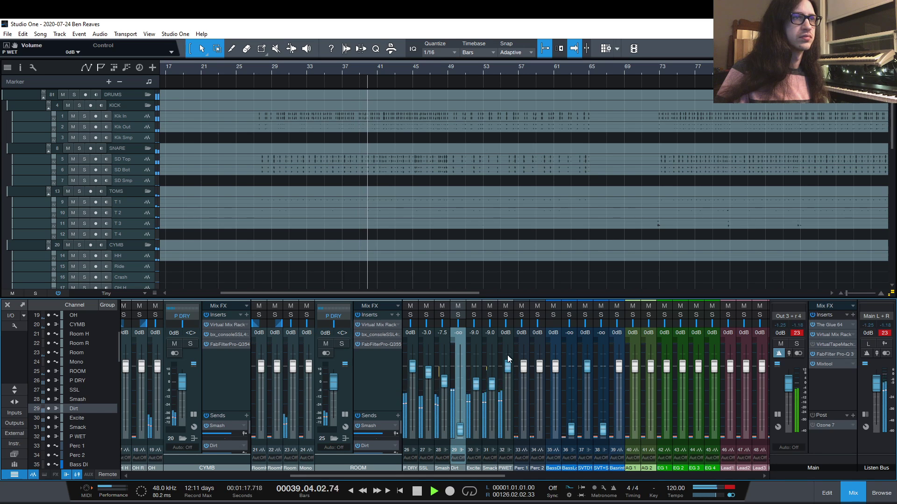
left_click(506, 333)
type("-3")
key("Return")
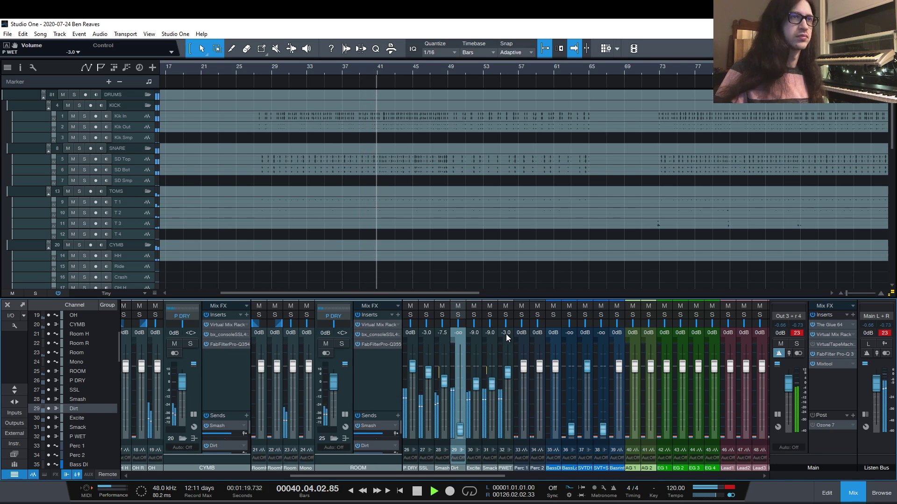
Bring the Dirt bus back into the mix, trying -15 dB and settling its level at -18 dB.
left_click_drag(459, 430, 460, 392)
key("space")
key("space")
left_click(458, 332)
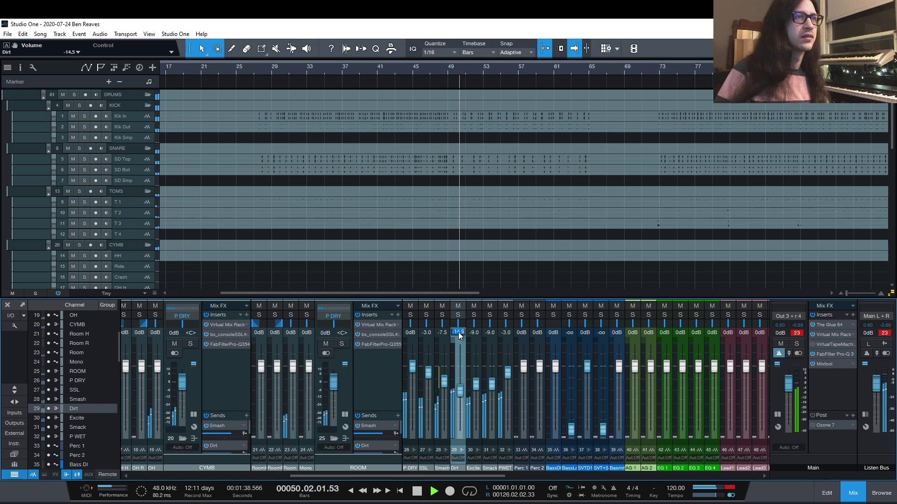
type("-15")
key("Return")
key("space")
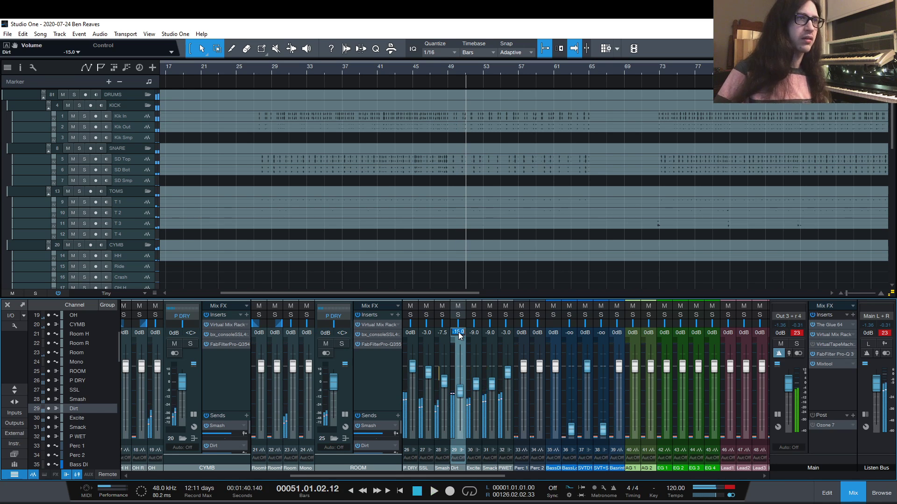
type("-18")
key("Return")
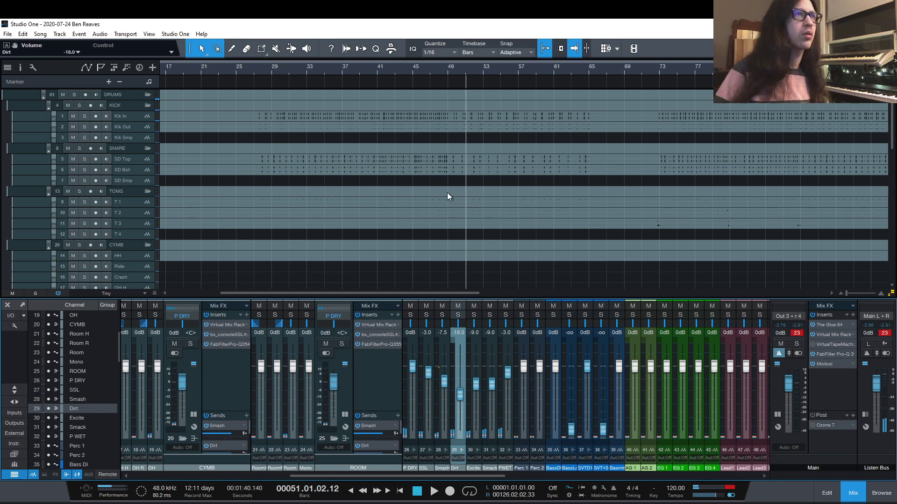
Play the mix from about bar 27, expand the Dirt bus, deactivate DevilLoc and activate the Virtual Mix Rack insert.
scroll(447, 196, "left", 2)
left_click(326, 71)
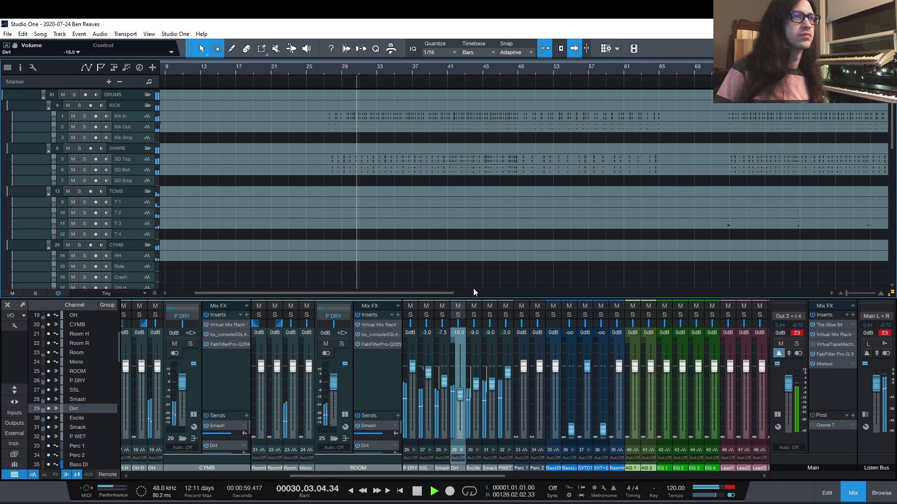
left_click(462, 450)
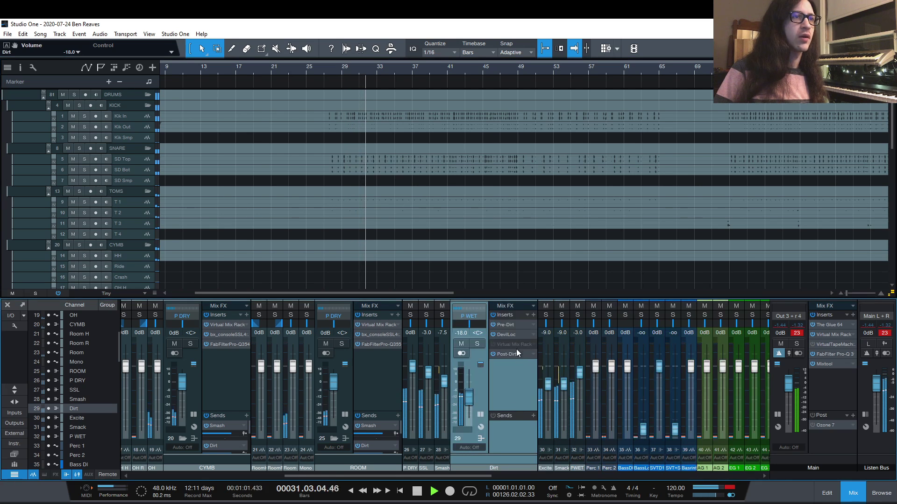
right_click(528, 333)
left_click(549, 420)
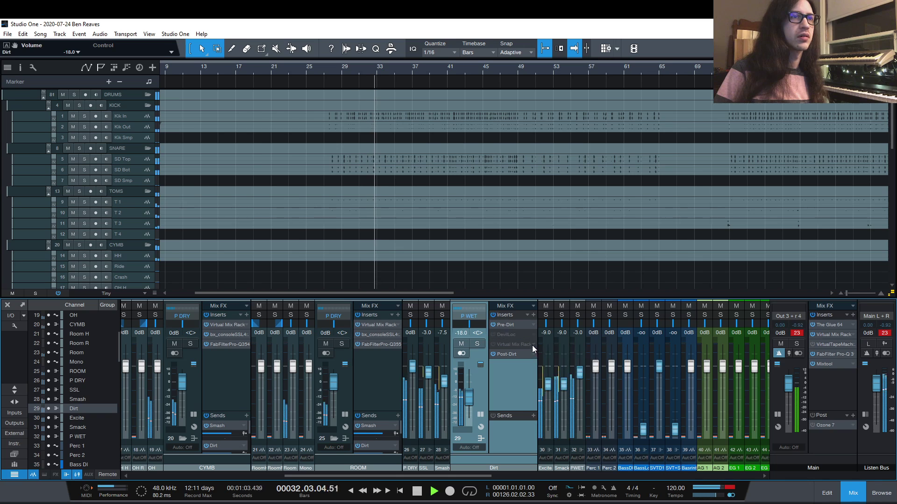
right_click(531, 346)
left_click(547, 370)
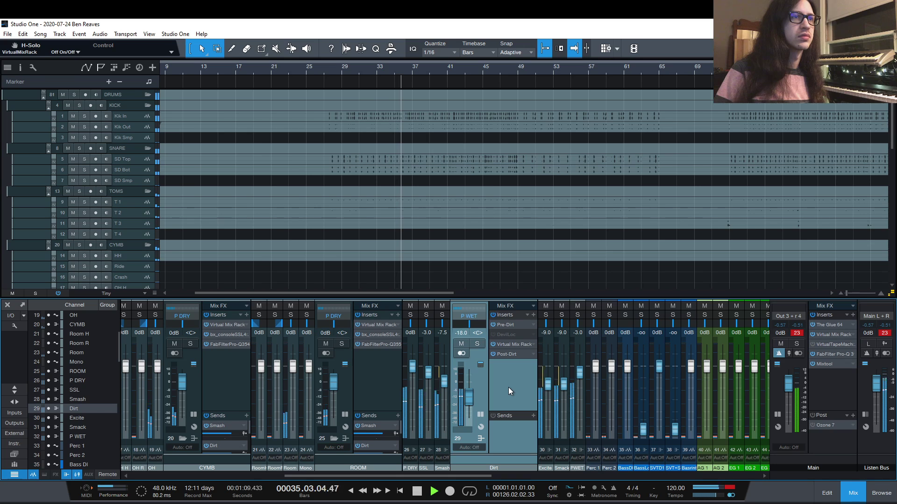
Try the Dirt bus at -15 and -12 dB with the Virtual Mix Rack active, and lower it to -21 dB.
scroll(463, 334, "up", 3)
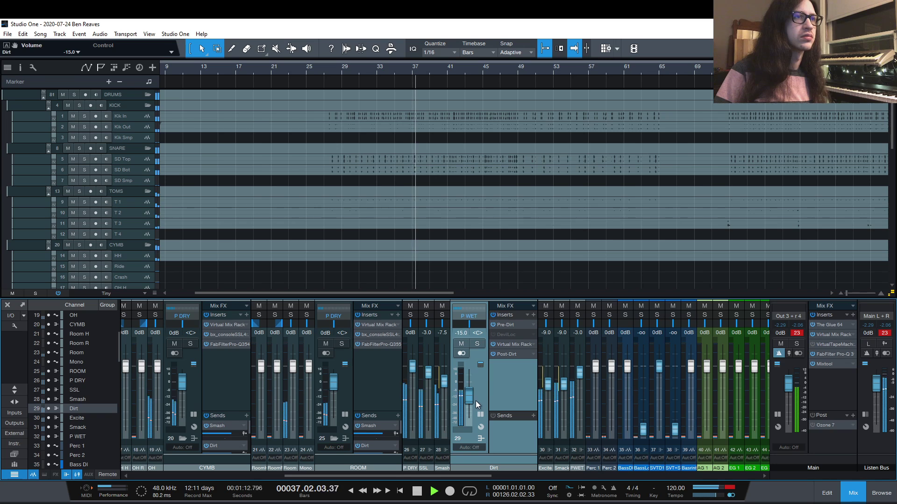
scroll(465, 335, "up", 3)
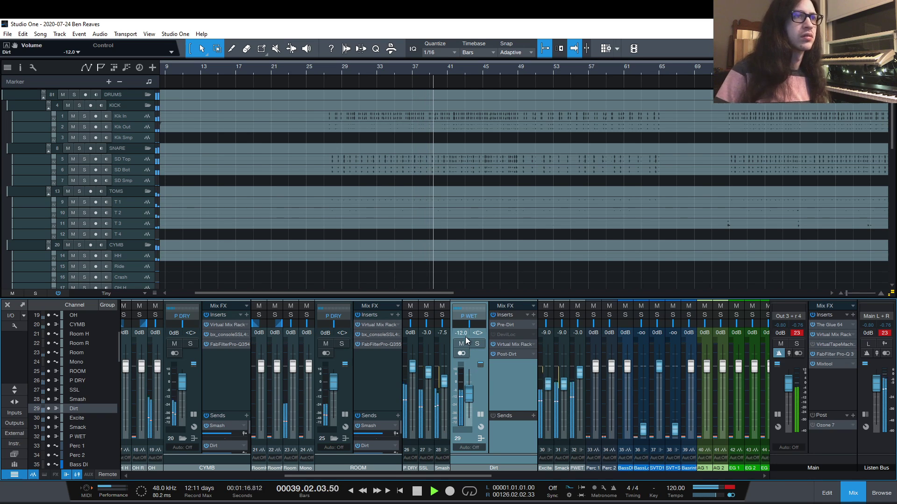
left_click_drag(468, 395, 469, 400)
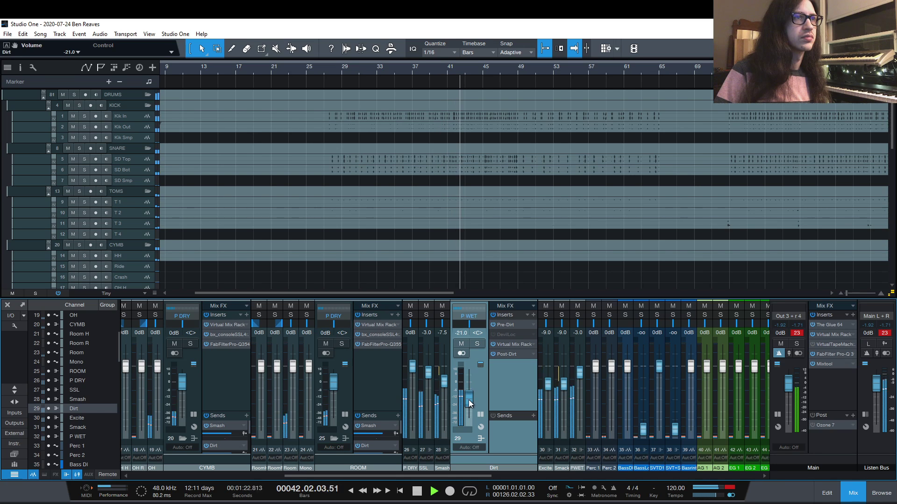
Raise the Dirt bus level to -18 dB while the mix plays with the Virtual Mix Rack active.
left_click(461, 333)
type("-18")
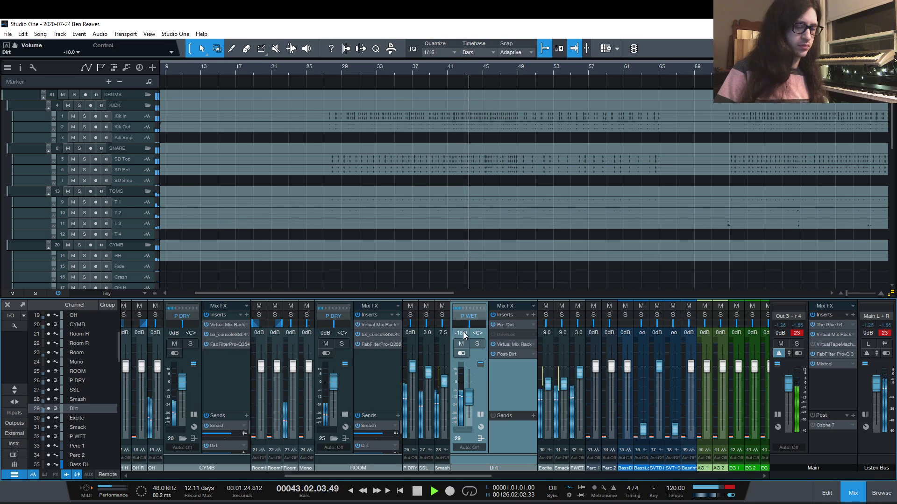
key("Return")
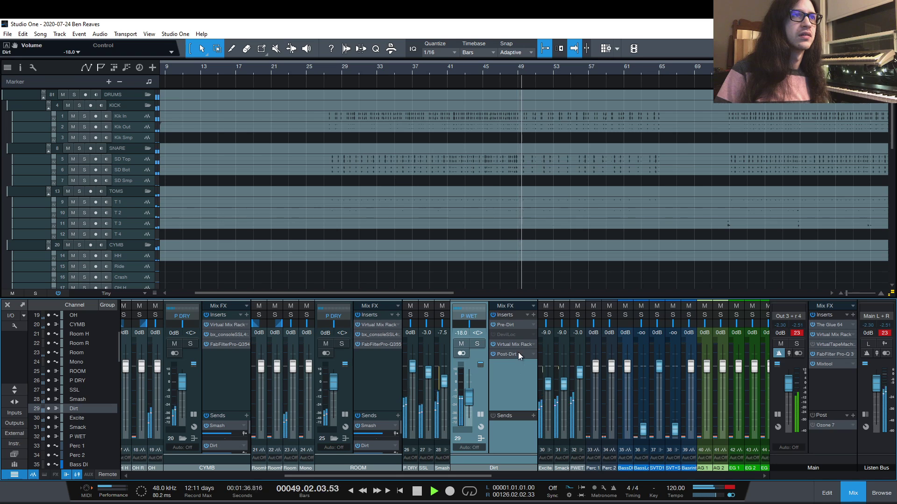
Disable the Virtual Mix Rack insert on the Dirt bus and enable DevilLoc in its place.
left_click(532, 345)
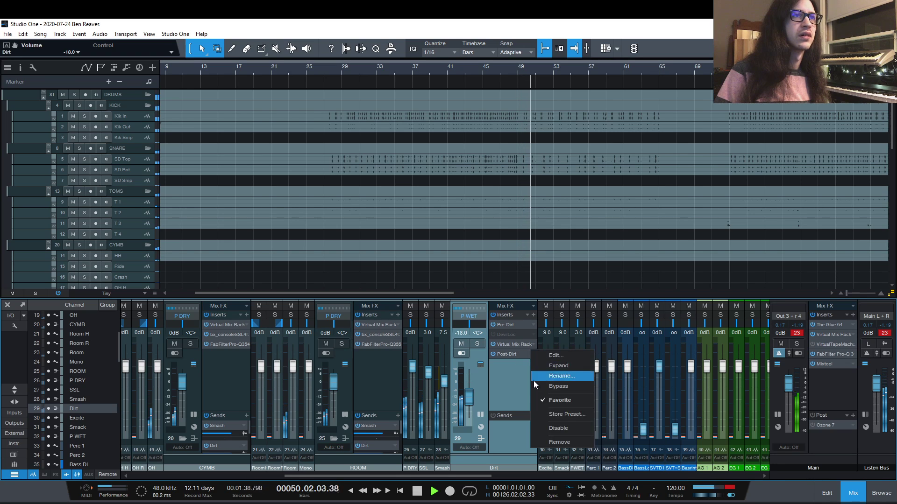
left_click(541, 428)
left_click(534, 336)
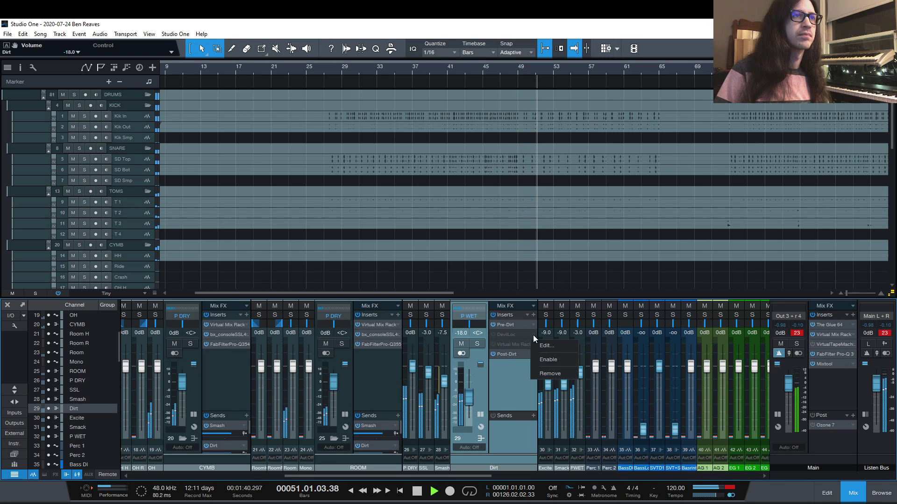
left_click(542, 359)
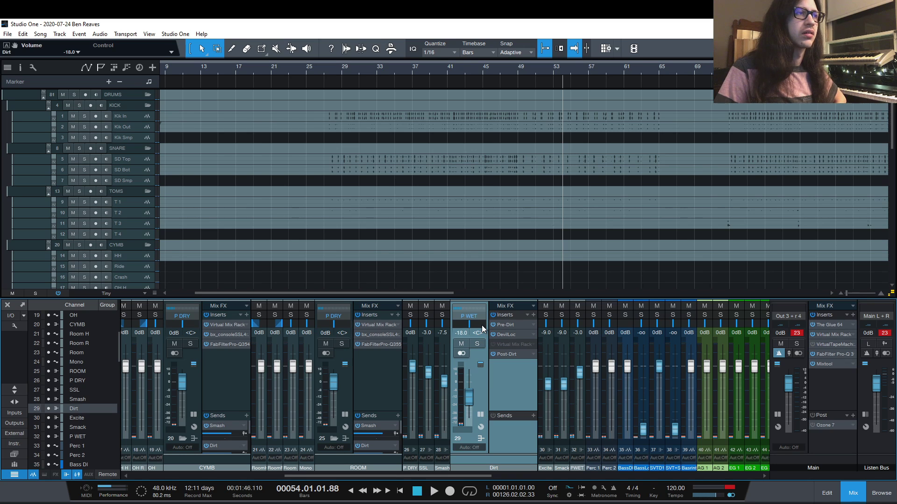
Set the Dirt bus to -16.5 dB and play the mix from about bar 29.
left_click(460, 333)
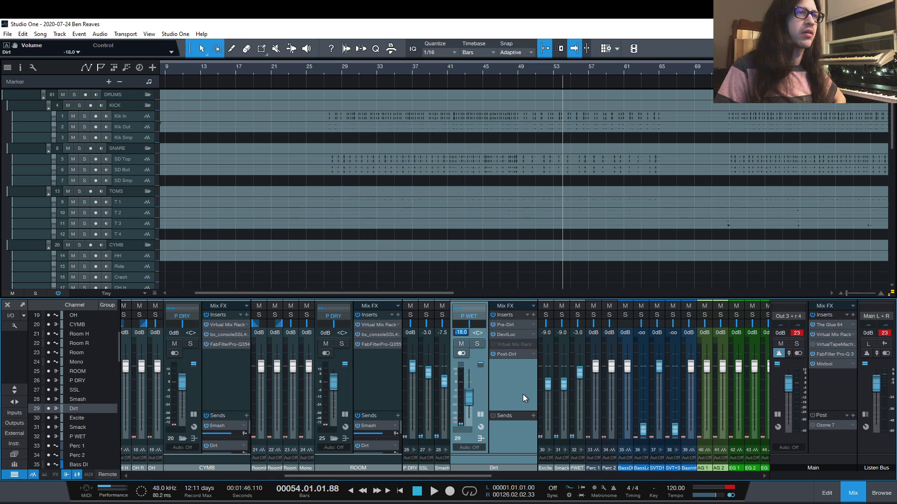
type("-16")
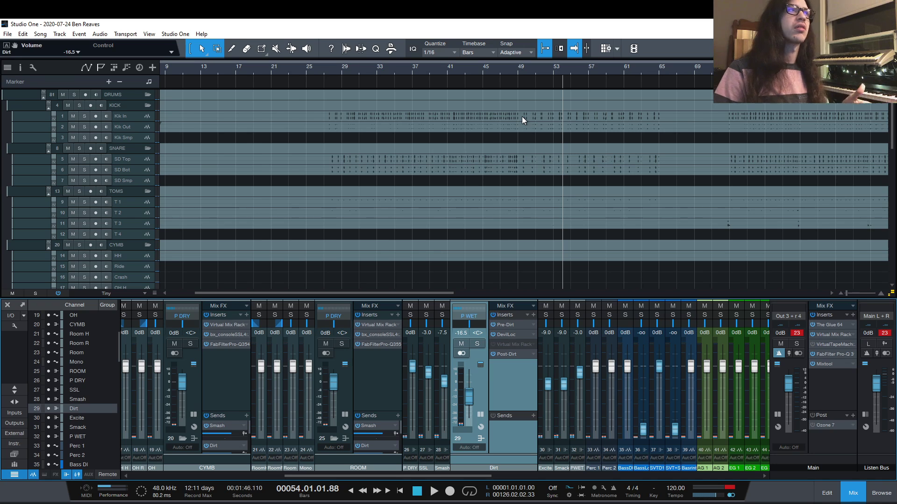
left_click(340, 71)
key("space")
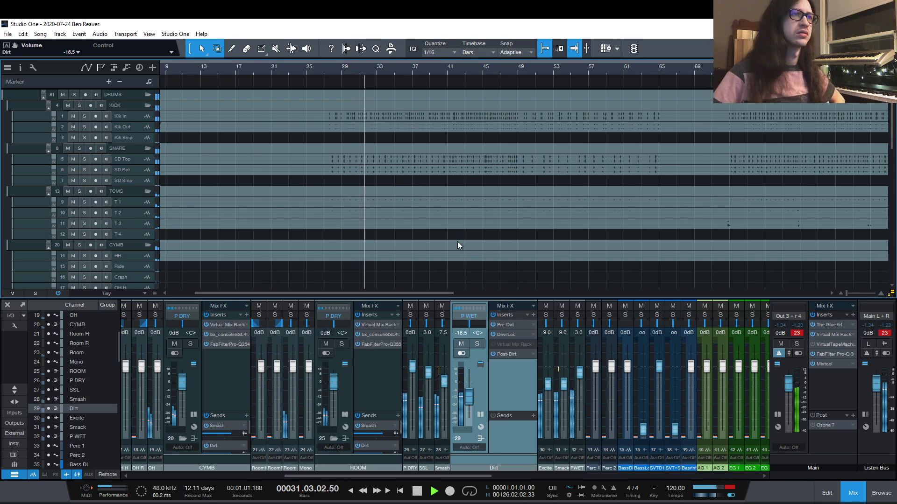
Try the P WET bus at -6 dB, raise the Dirt bus to -15 dB, and bring P WET up to 0 dB.
left_click(578, 333)
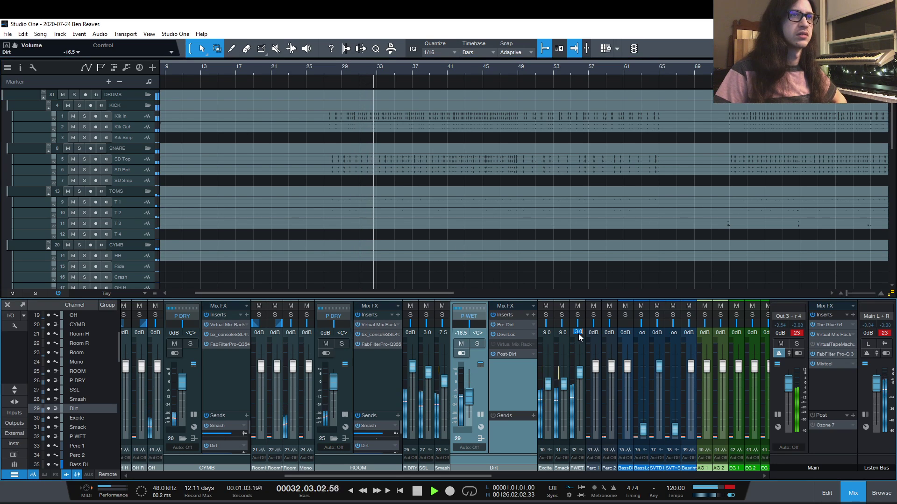
type("-6")
key("Return")
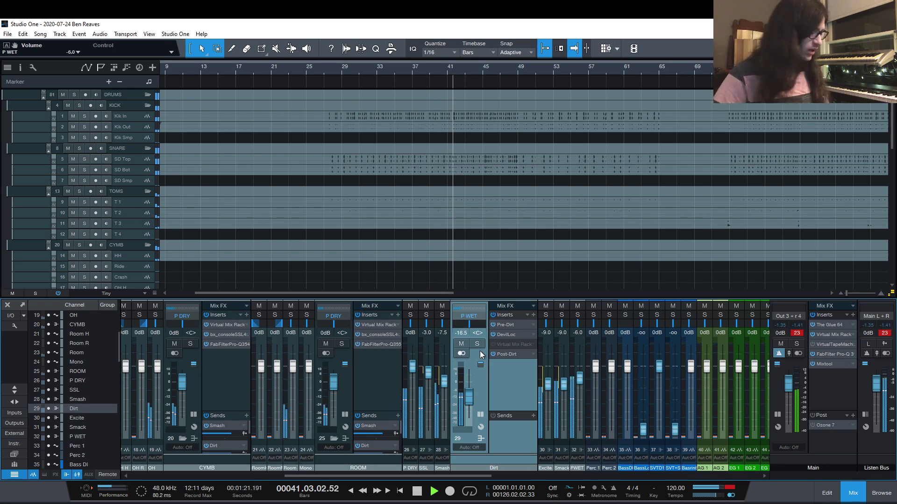
scroll(464, 334, "up", 3)
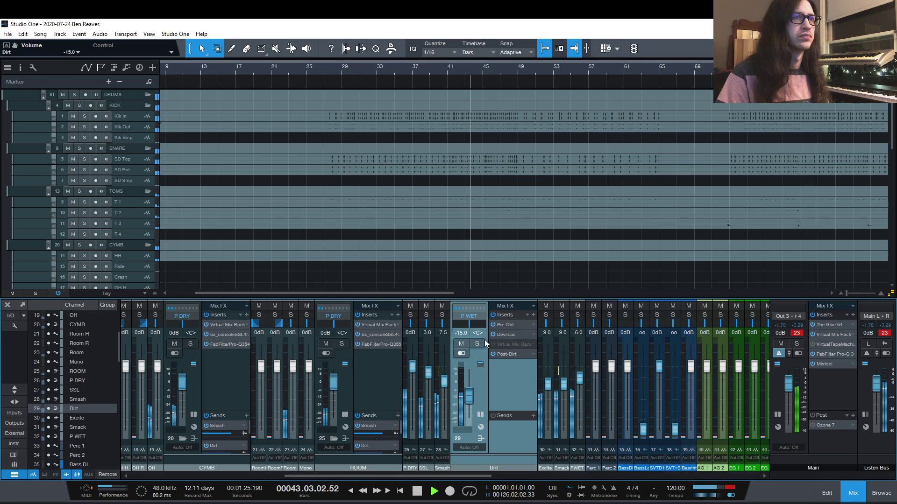
scroll(579, 333, "up", 12)
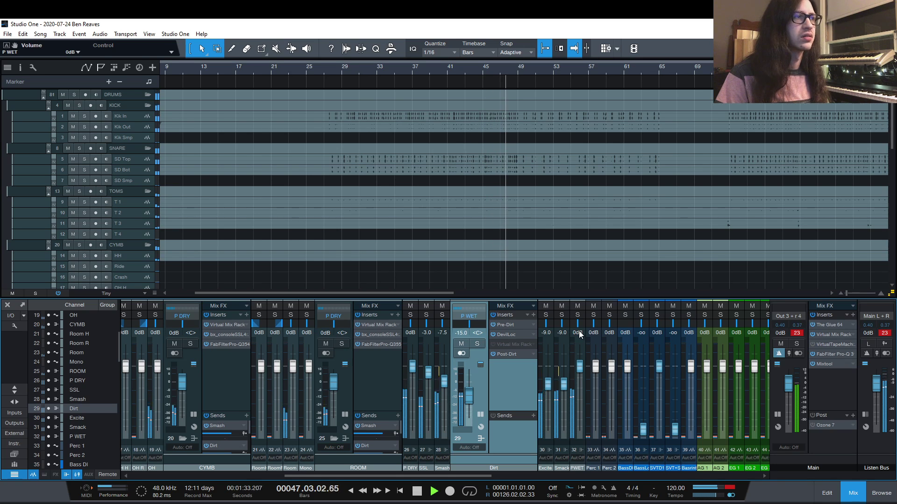
Stop playback, lower the Dirt bus to -18 dB and resume playing the mix.
key("space")
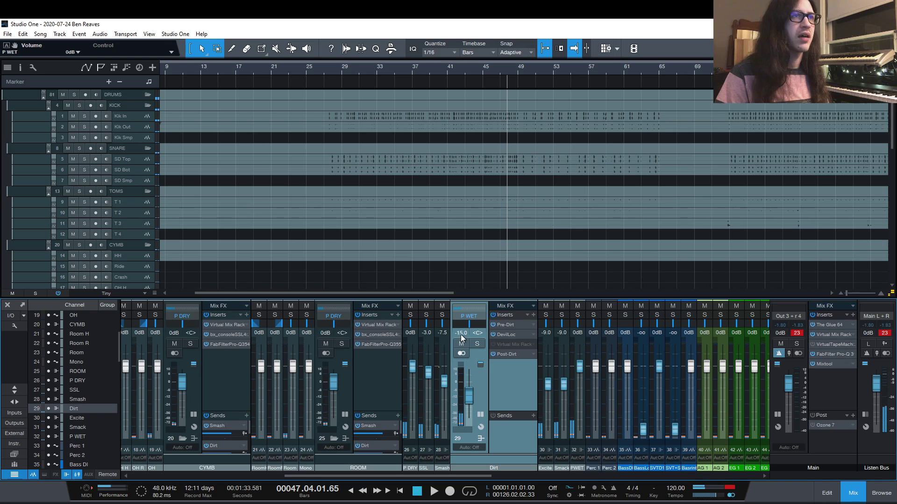
key("Return")
key("space")
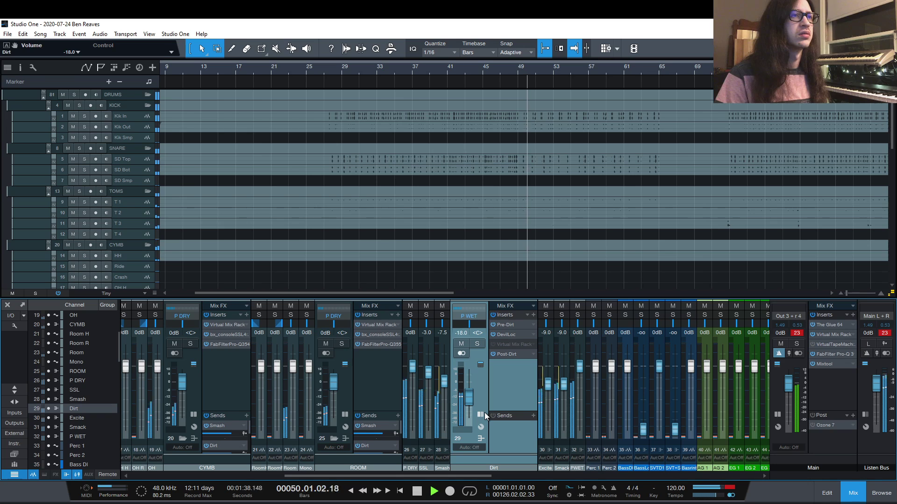
Try the Dirt bus at -15 dB during playback and return it to -18 dB.
left_click(462, 333)
type("-15")
key("Return")
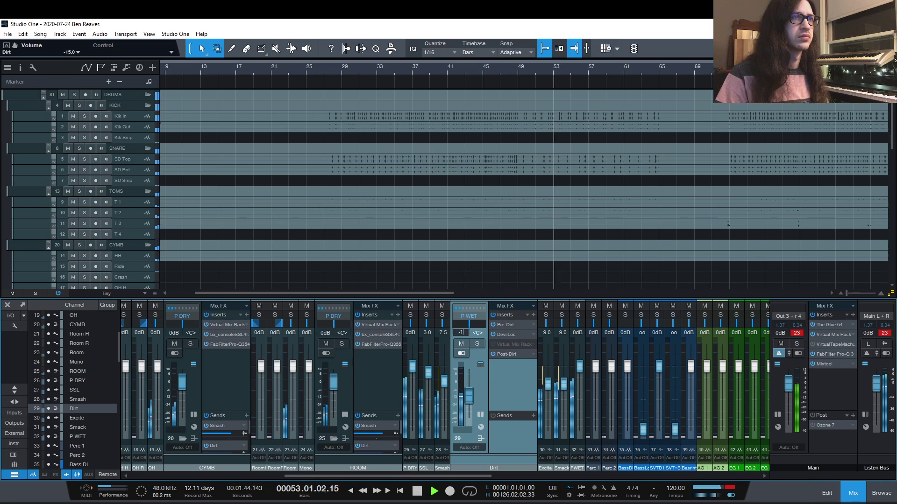
key("ctrl+z")
Collapse the Dirt channel, stop playback and set the P WET bus to -3 dB.
left_click(481, 439)
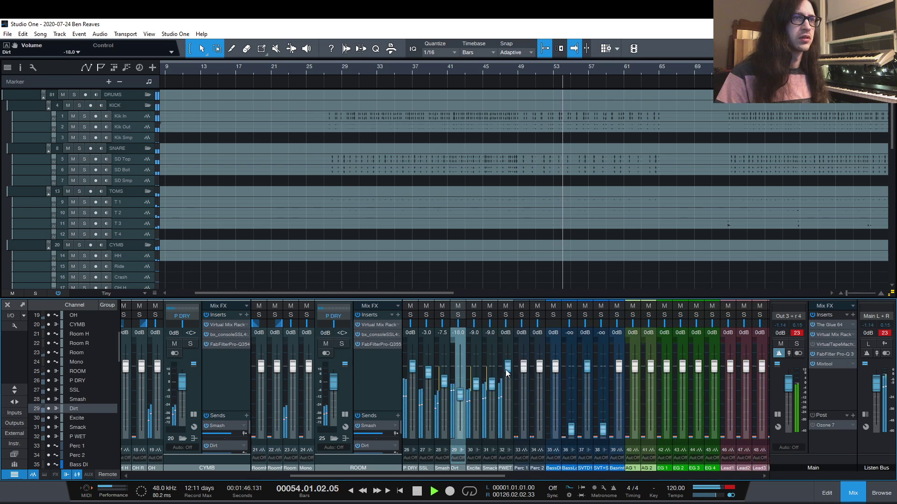
key("space")
left_click(506, 332)
type("-3")
key("Return")
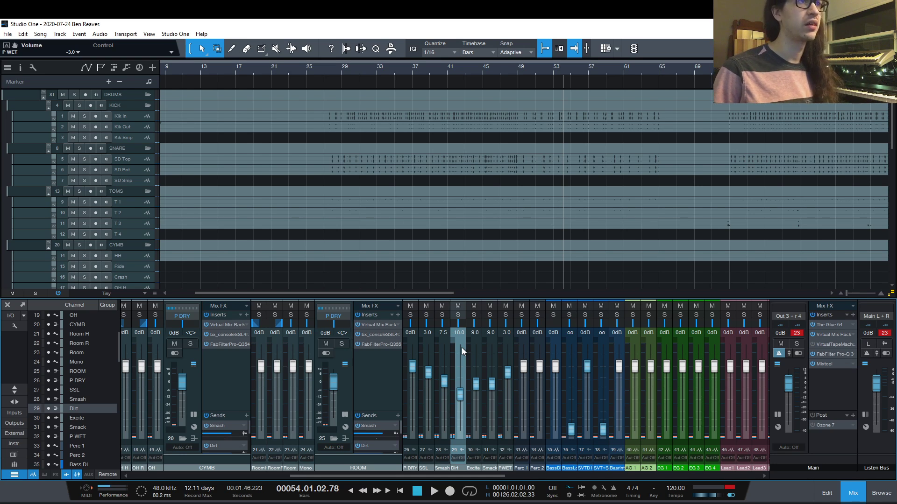
Collapse the expanded KICK, SNARE, TOMS, CYMB and ROOM bus channels in the mixer.
left_click_drag(415, 478, 231, 464)
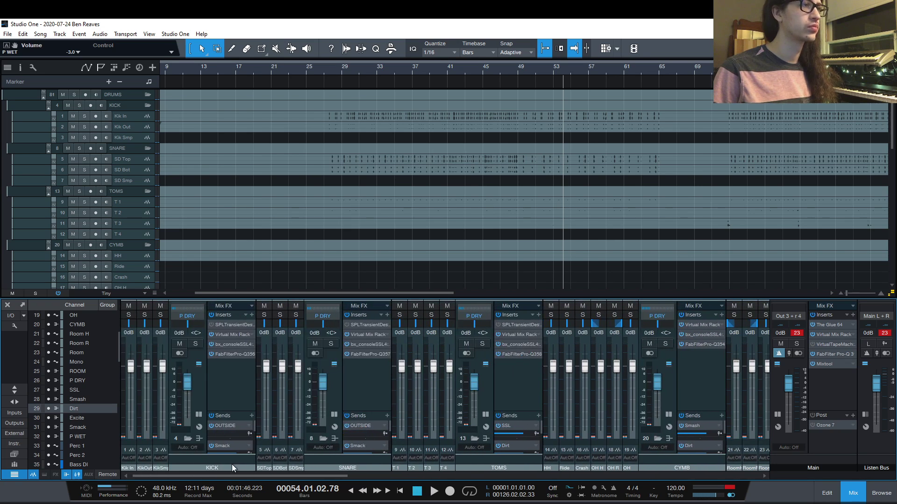
left_click(200, 415)
left_click(262, 415)
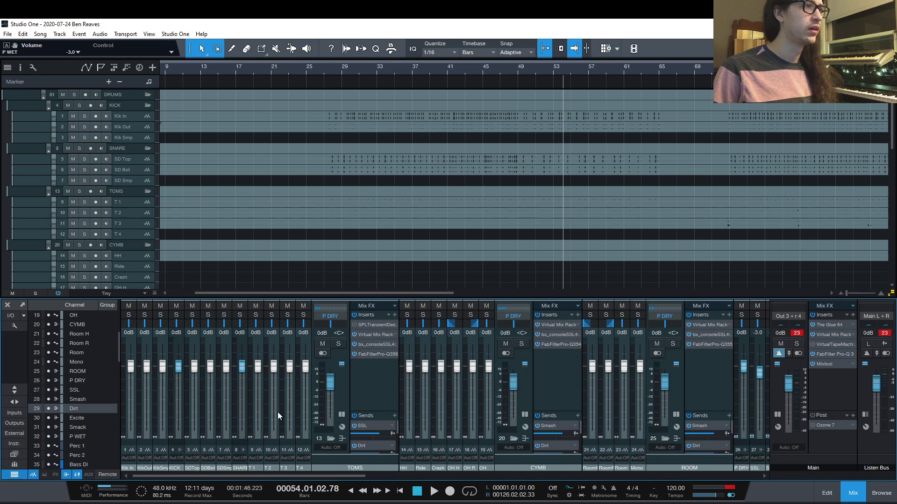
left_click(340, 415)
left_click(454, 414)
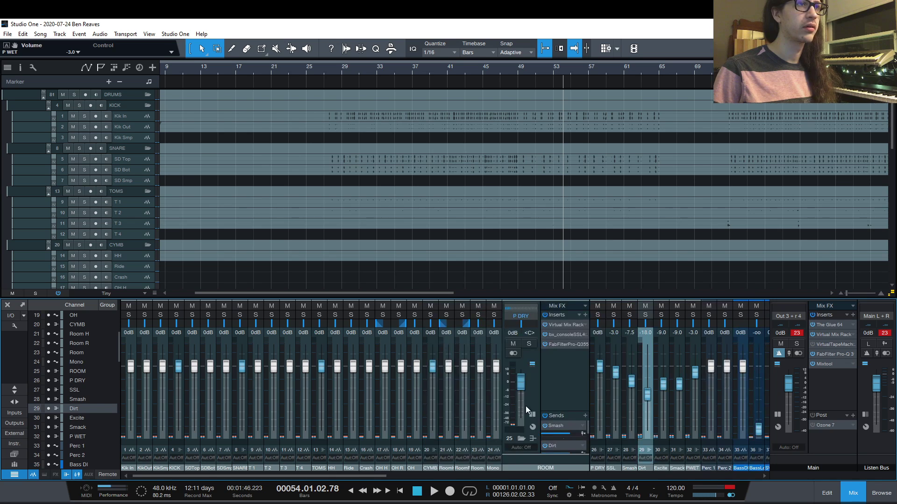
left_click(532, 414)
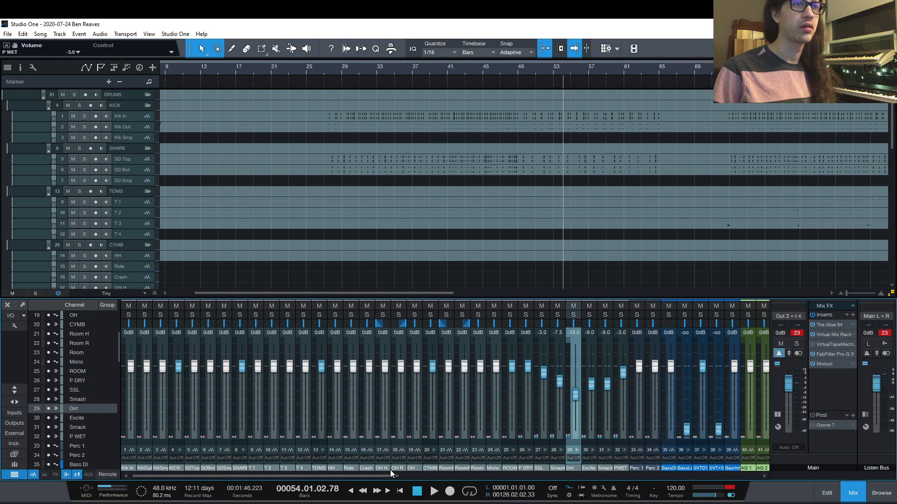
Expand the LV and BV bus channels and enlarge their sends area to view the assigned sends.
left_click_drag(388, 477, 749, 467)
scroll(704, 470, "left", 5)
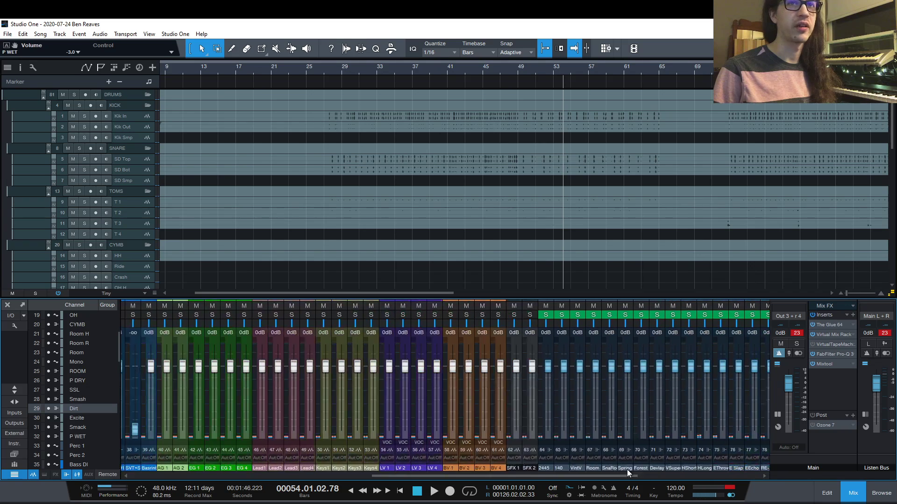
scroll(713, 465, "right", 5)
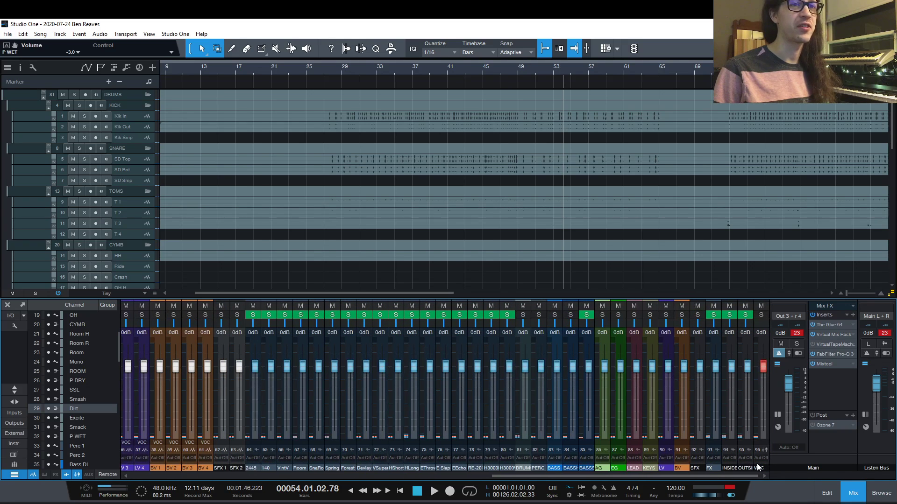
left_click(670, 450)
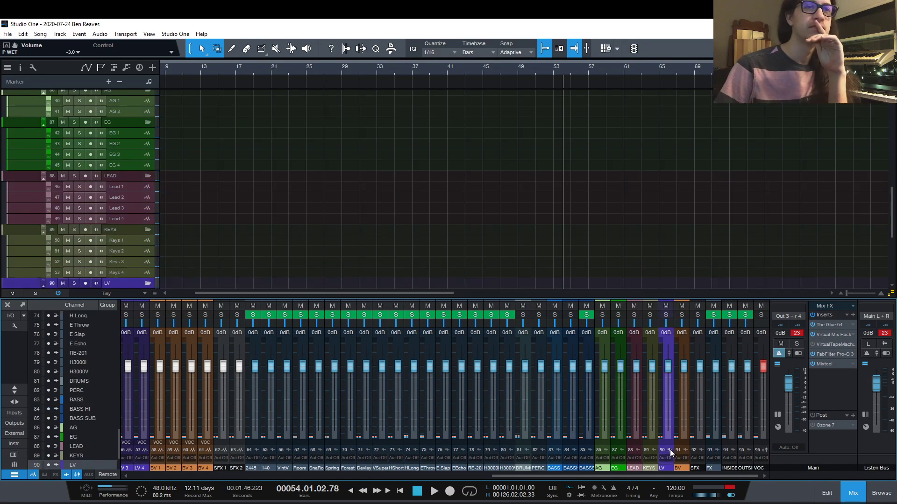
left_click(752, 464)
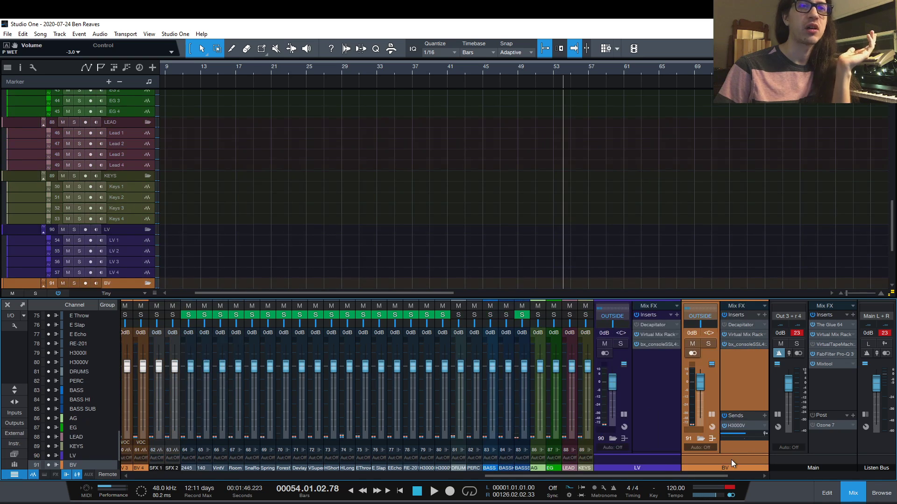
scroll(729, 469, "right", 5)
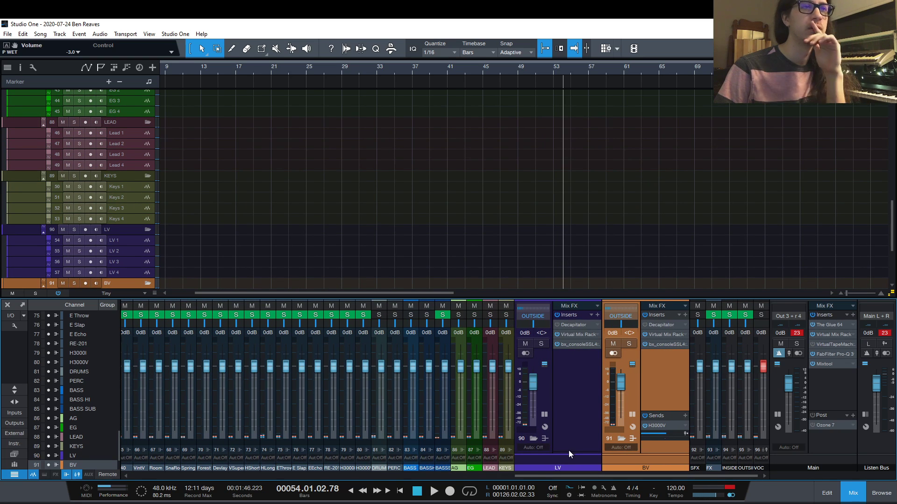
left_click_drag(568, 450, 574, 409)
left_click(575, 385)
left_click(653, 358)
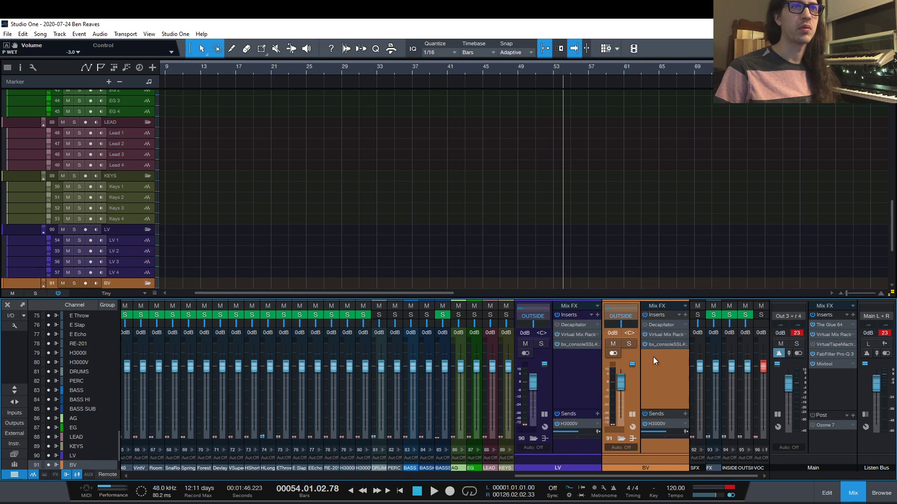
Check the Virtual Mix Rack settings on the BV bus, close the plug-in and collapse the LV and BV channels.
double_click(663, 334)
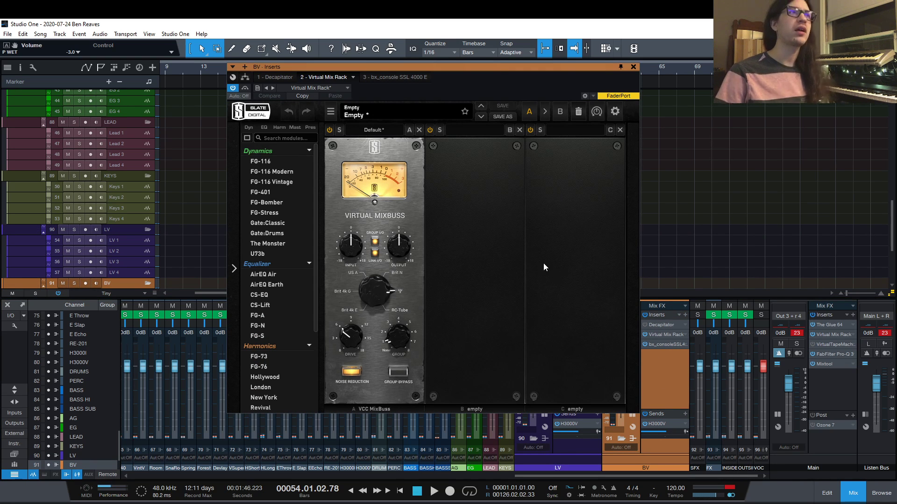
left_click(634, 67)
double_click(568, 399)
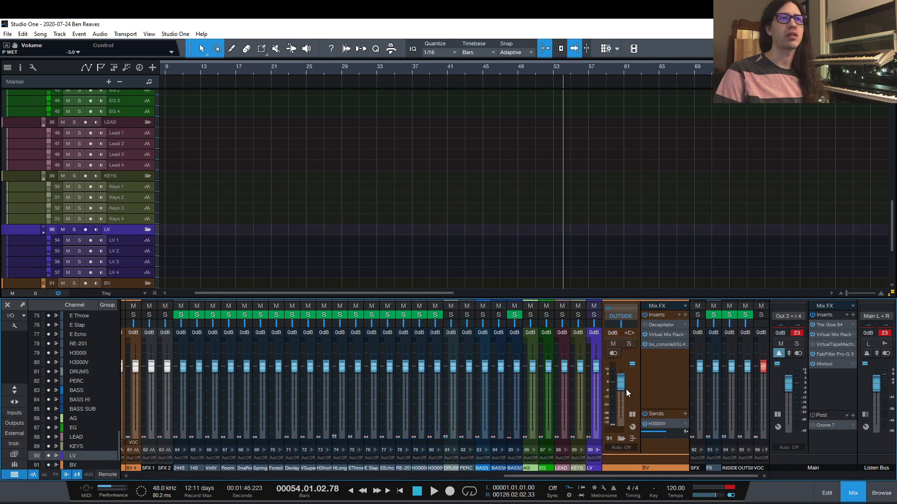
double_click(665, 383)
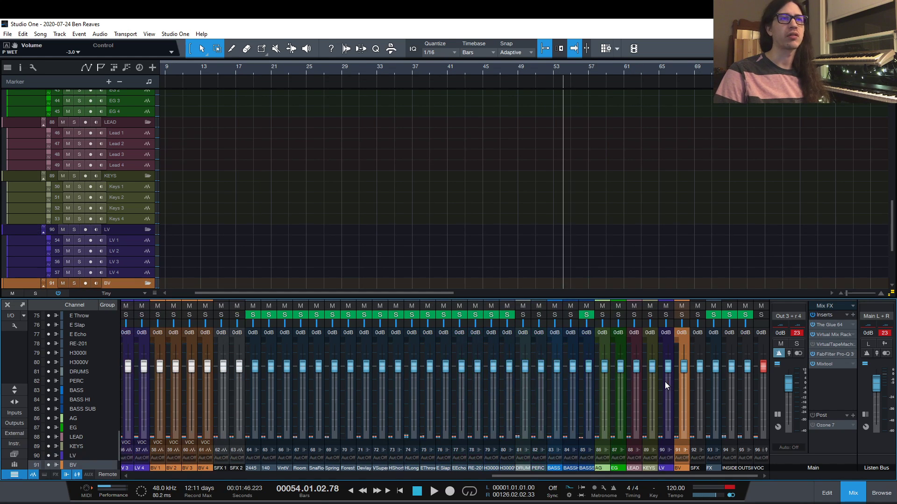
Inspect the Virtual Mix Rack on the Main output and close its window.
double_click(832, 336)
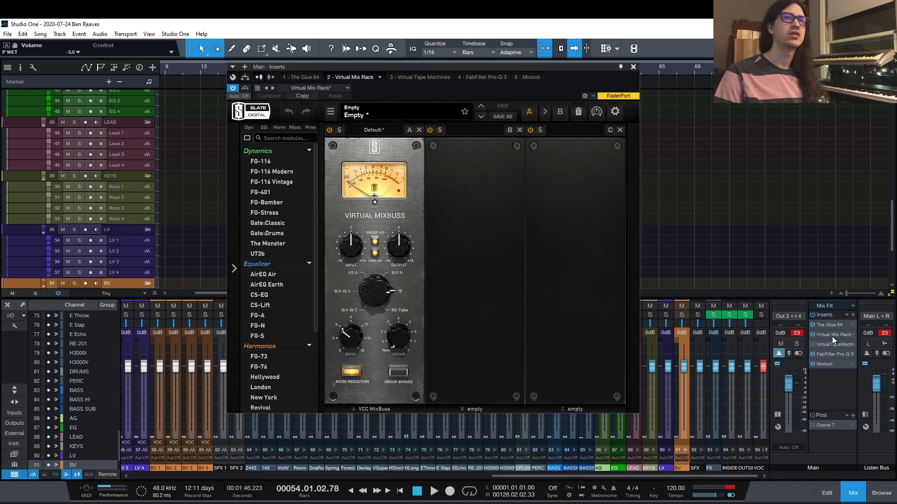
double_click(832, 336)
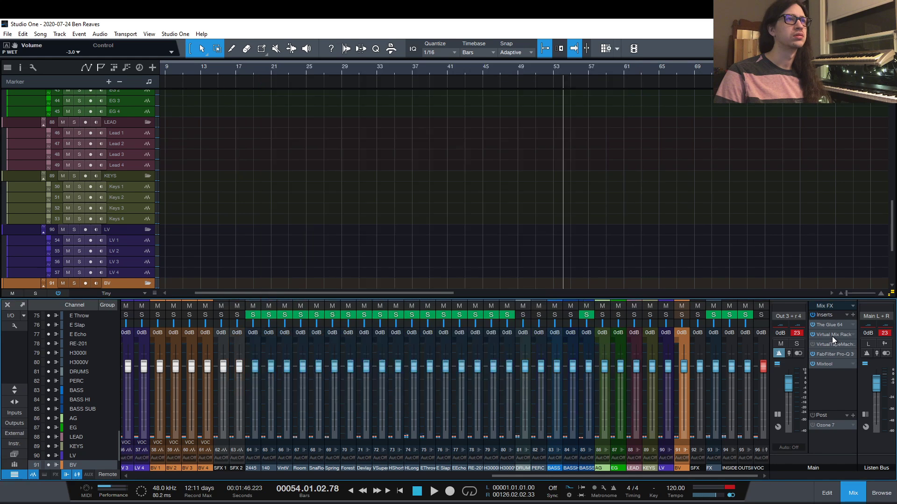
double_click(831, 337)
double_click(832, 336)
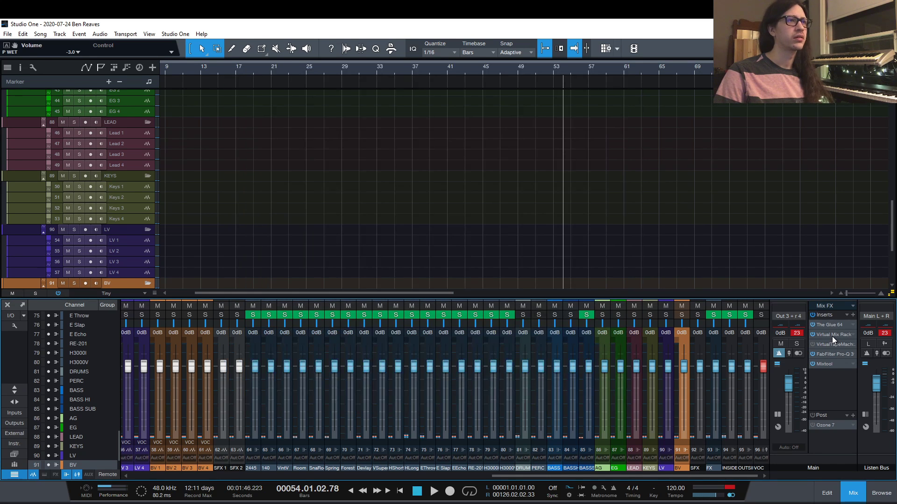
Collapse the Main output channel and expand the Kik In channel to show its inserts and sends.
left_click(779, 415)
left_click_drag(754, 478, 380, 462)
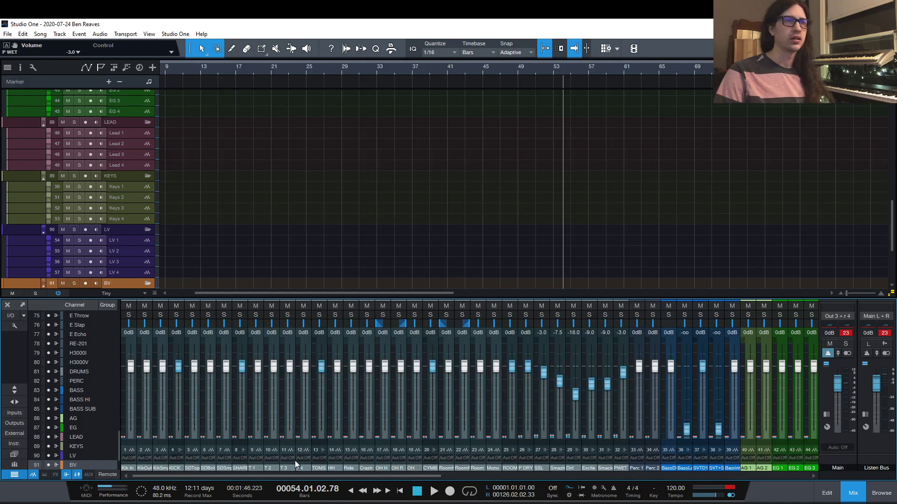
left_click(137, 446)
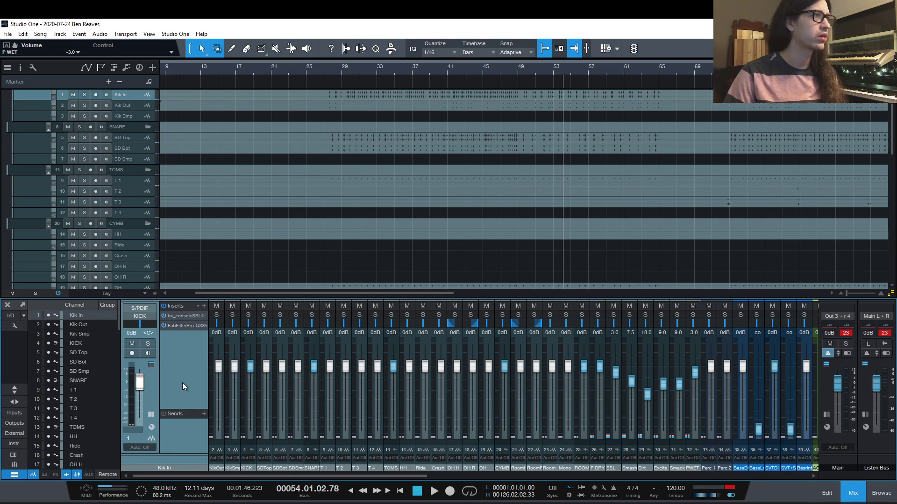
Collapse the Kik In channel and look through the AG and EG guitar channels in the mixer.
key("Escape")
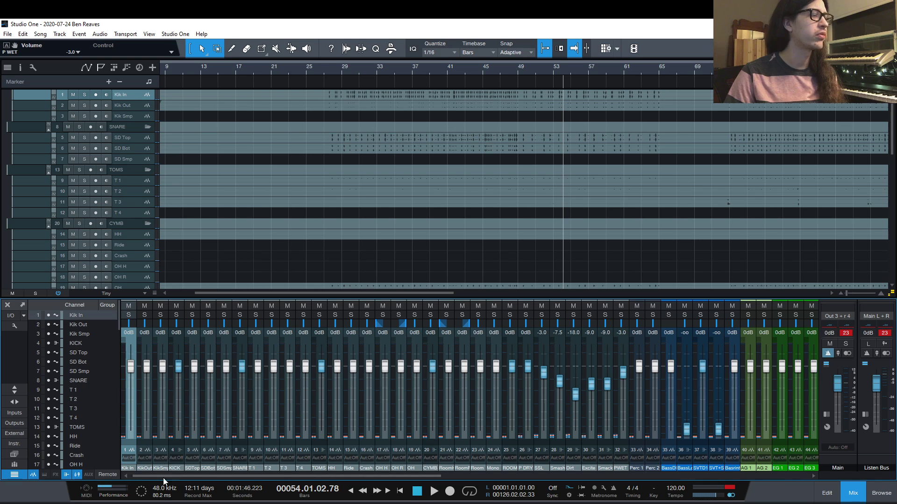
left_click_drag(166, 467, 343, 467)
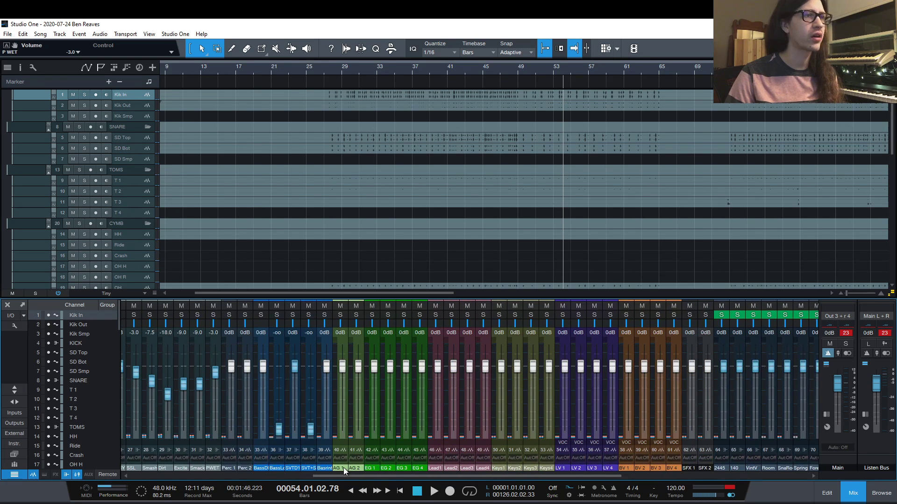
left_click(352, 450)
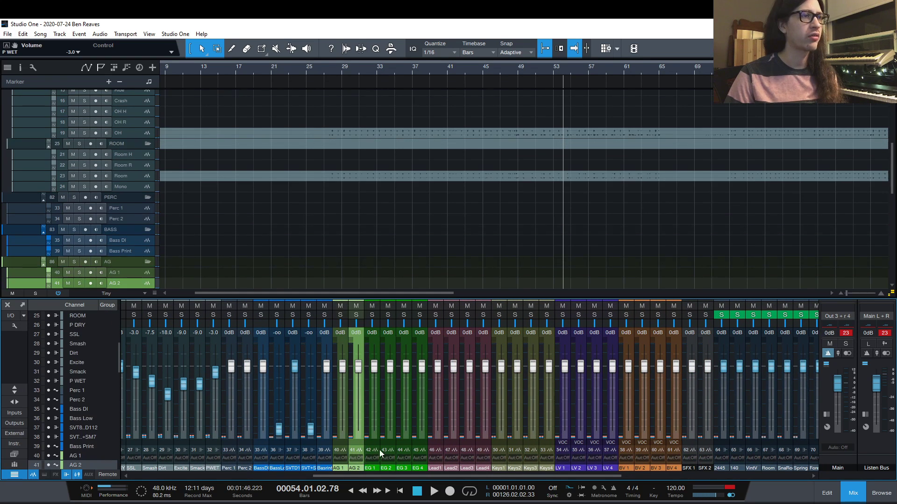
left_click(379, 447)
left_click(388, 451)
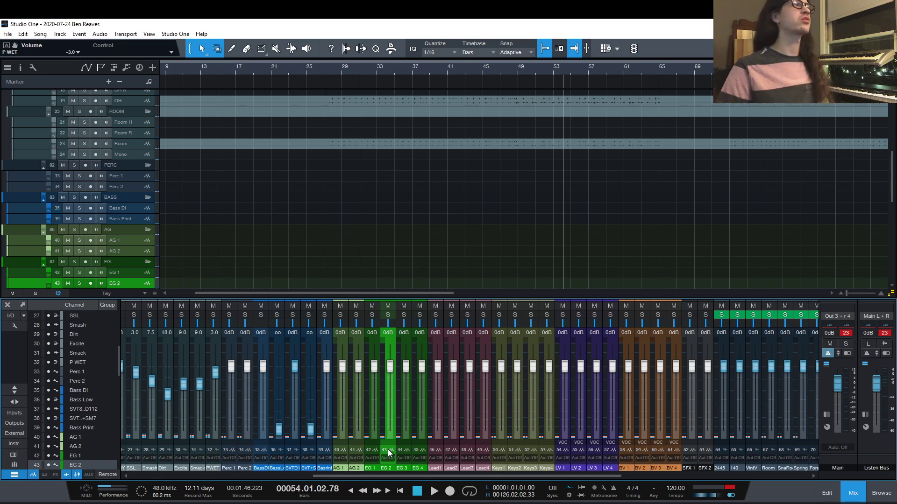
left_click(377, 446)
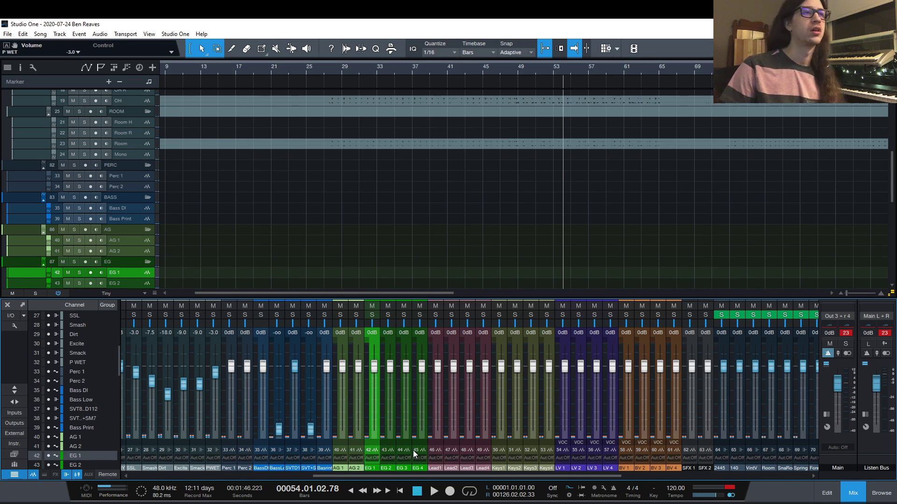
left_click(413, 451)
left_click(404, 452)
left_click(394, 449)
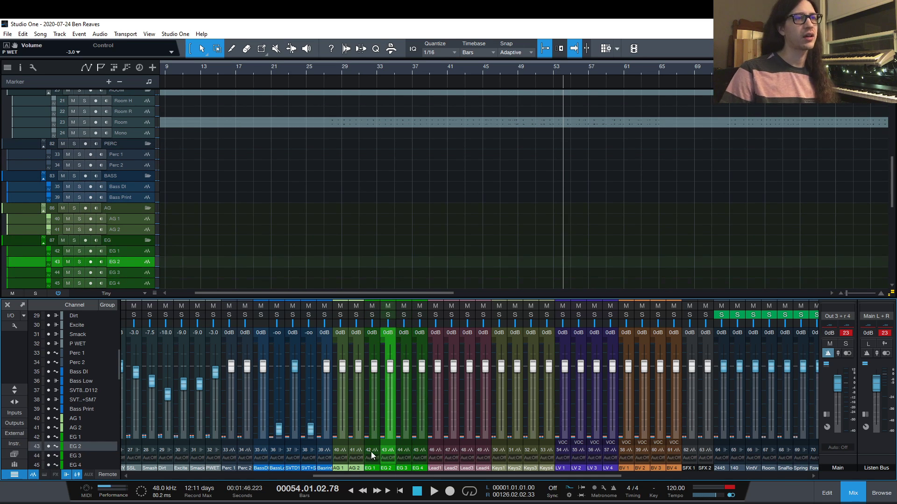
left_click(371, 452)
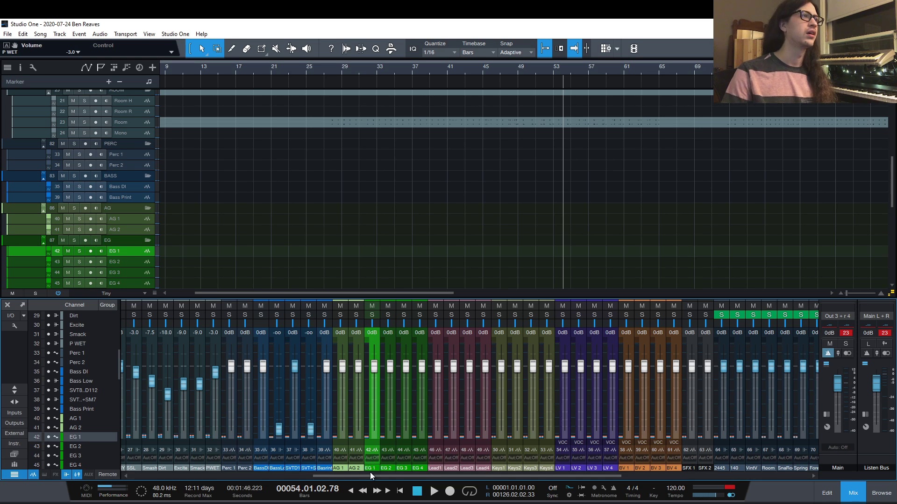
Look over the full row of mixer channels, from Kik In through the effects and group buses.
left_click_drag(370, 475, 561, 469)
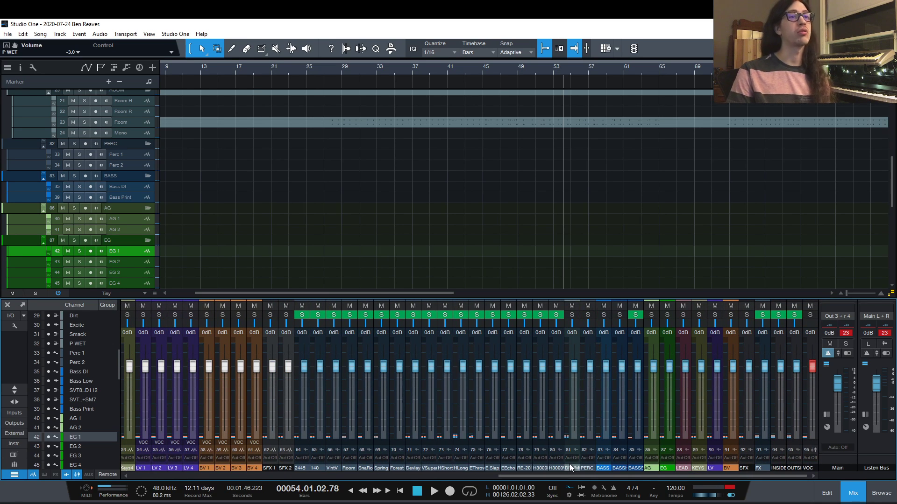
left_click_drag(570, 464, 88, 456)
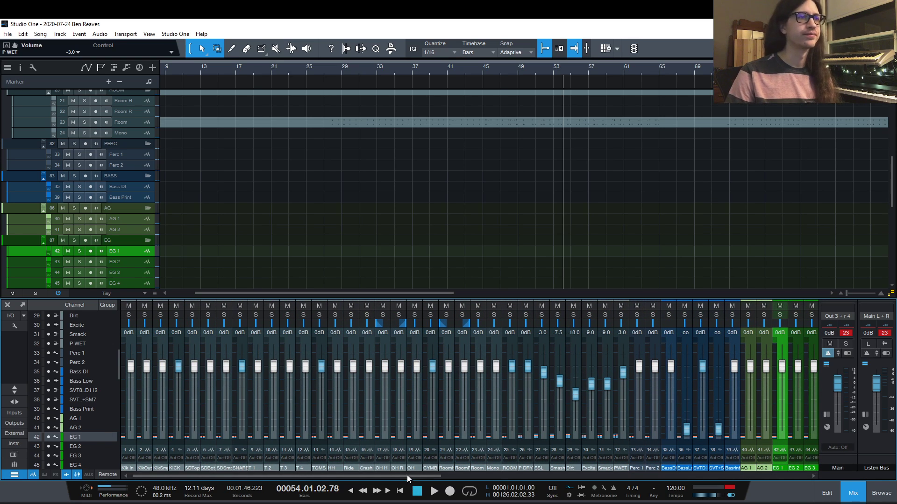
left_click_drag(408, 475, 774, 450)
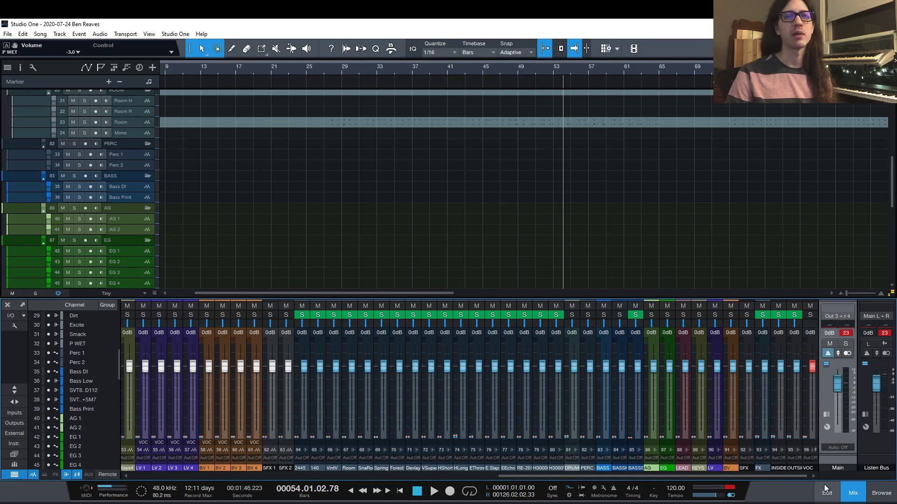
Hide the mixer, open the song's file pool and remove all OKF.Slow.Down drum recordings from it.
left_click(853, 493)
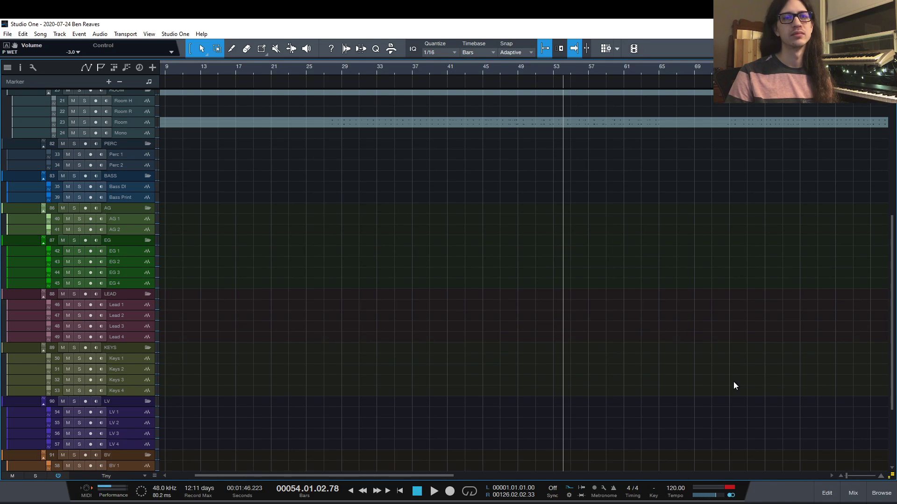
left_click(893, 492)
scroll(353, 199, "up", 1)
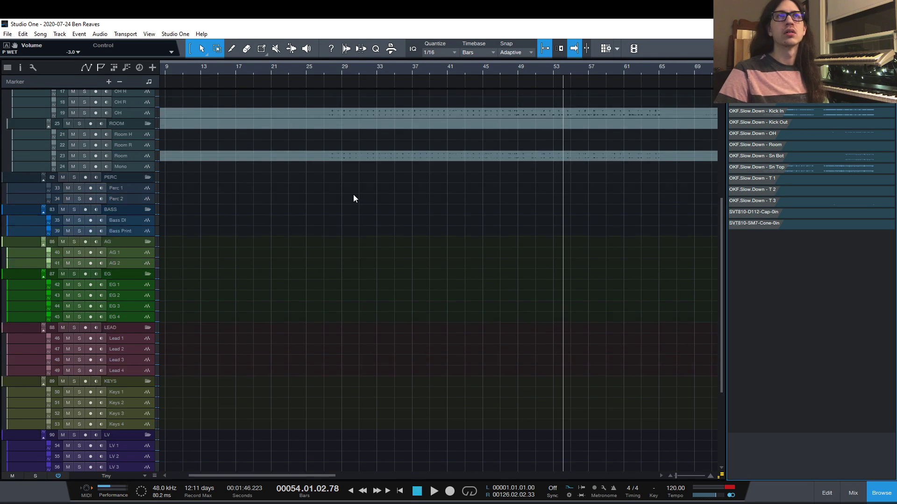
scroll(353, 194, "up", 6)
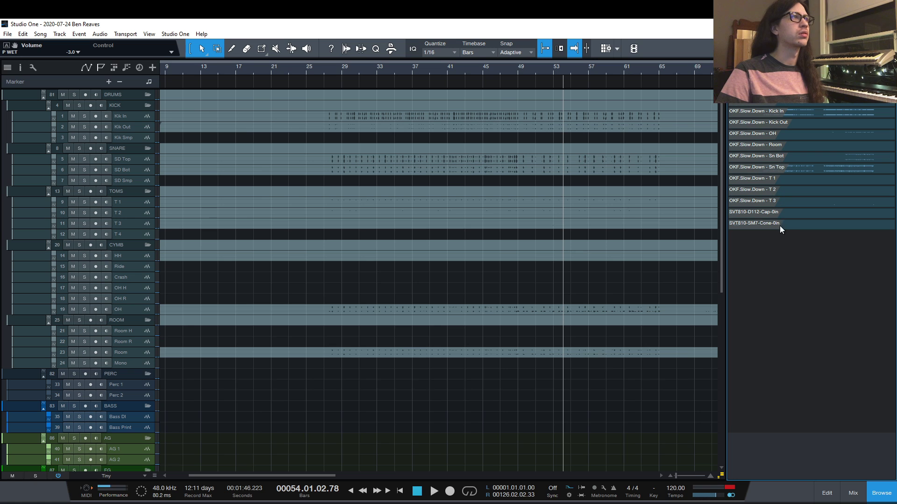
left_click(788, 206)
left_click(793, 105, "shift")
right_click(790, 104)
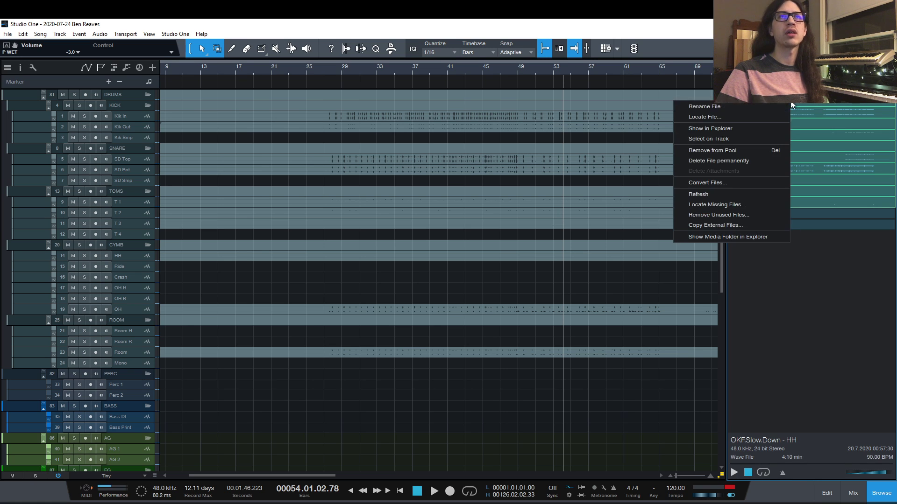
left_click(735, 153)
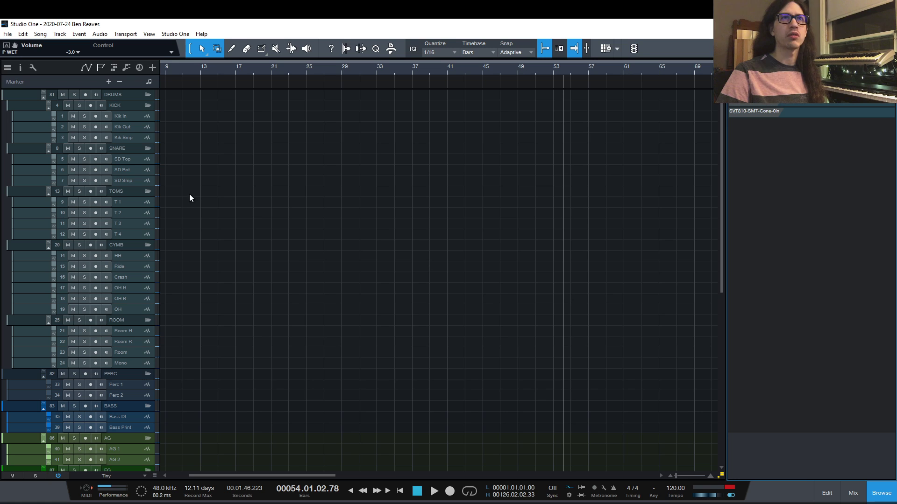
Reduce the track height to Overview and return the browser to its home page before closing it.
scroll(257, 199, "down", 2)
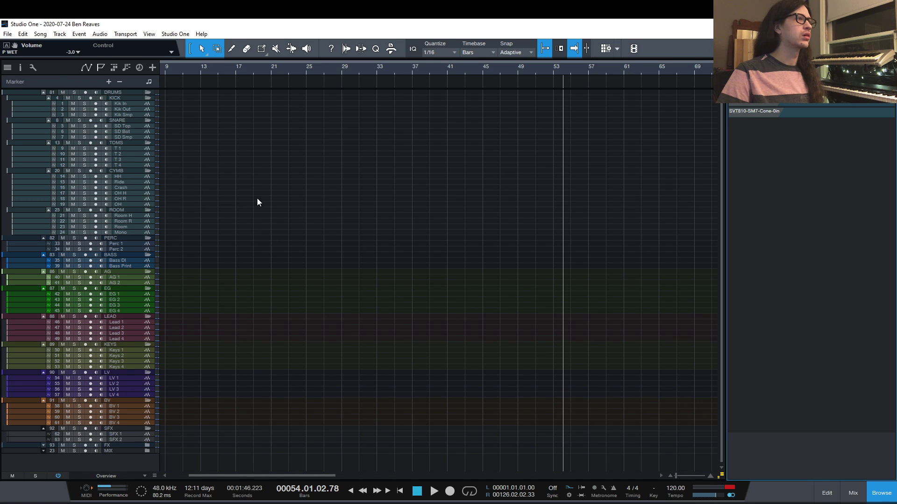
left_click(738, 67)
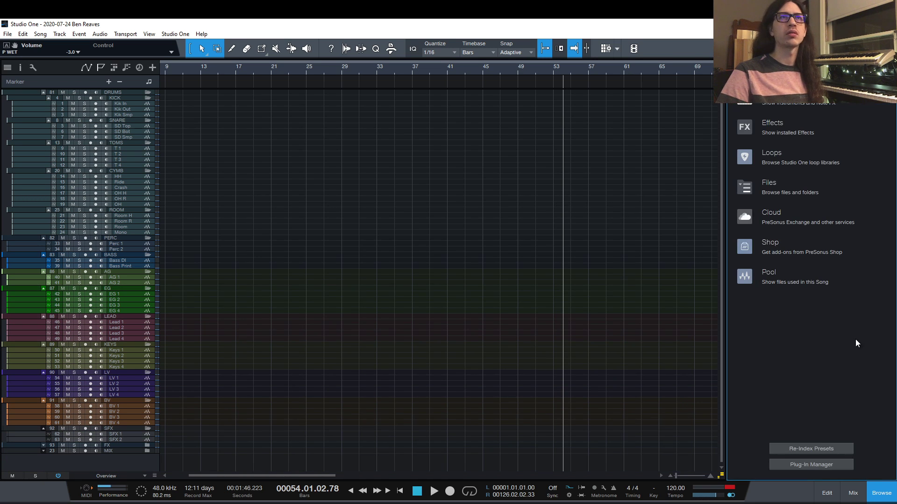
left_click(875, 486)
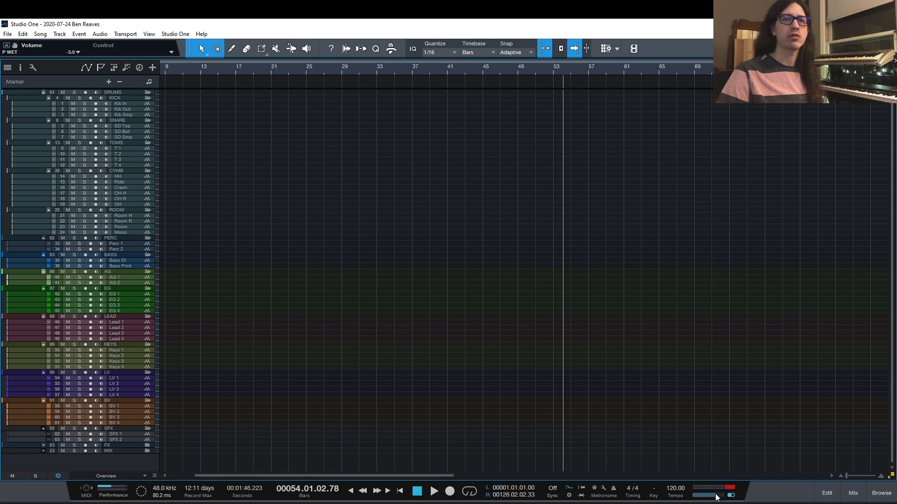
Reset the clip indicators on the Main and Listen Bus outputs and hide the mixer.
left_click(851, 493)
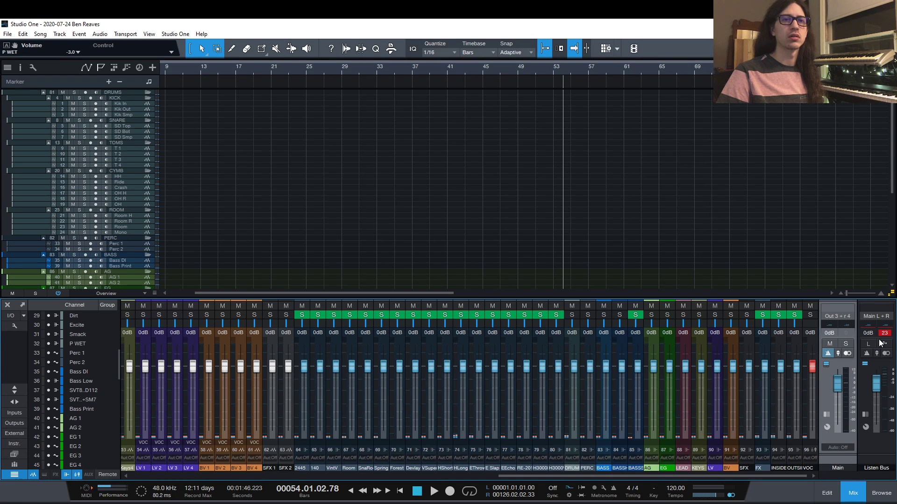
left_click(854, 491)
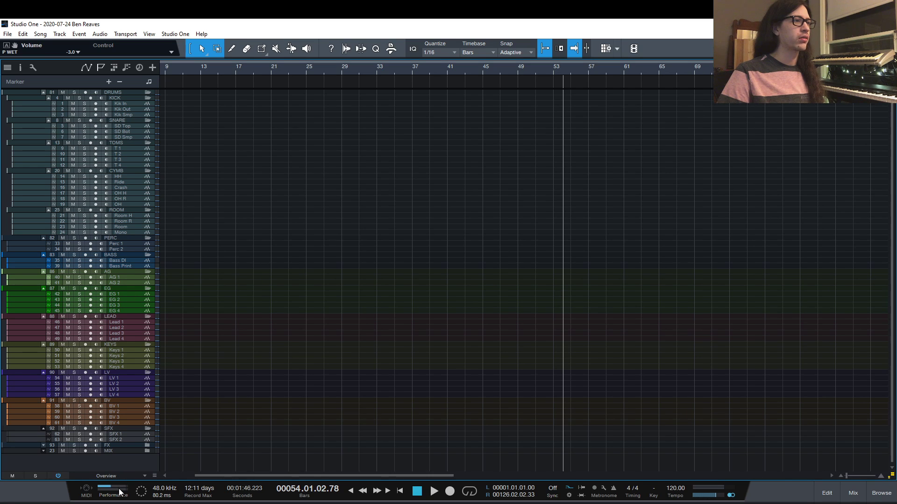
Open the plug-in window of the OH track for a look and close it.
left_click(142, 204)
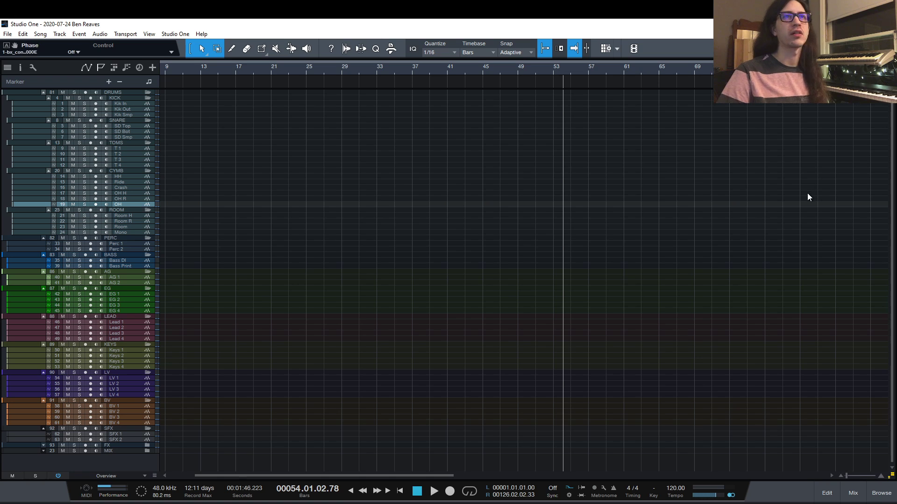
key("F11")
left_click_drag(603, 73, 447, 89)
left_click(490, 88)
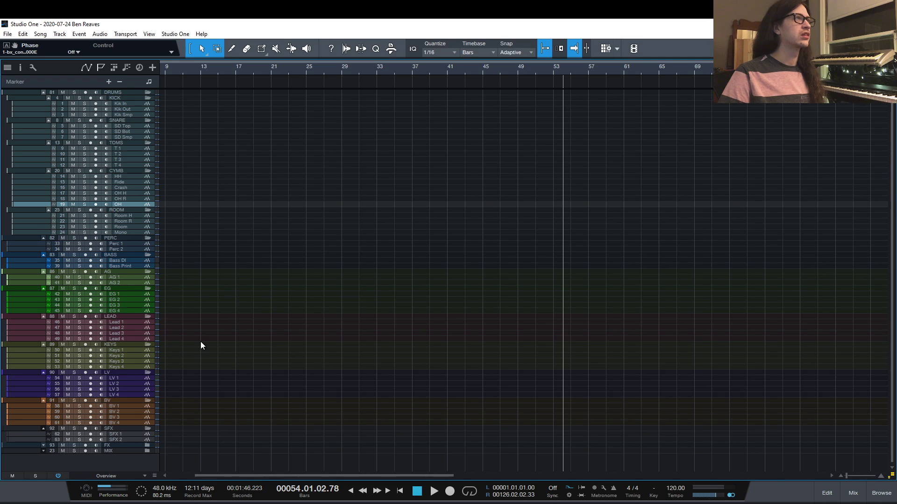
Check the mixer once more, hide it and close the current song.
key("F3")
left_click(826, 397)
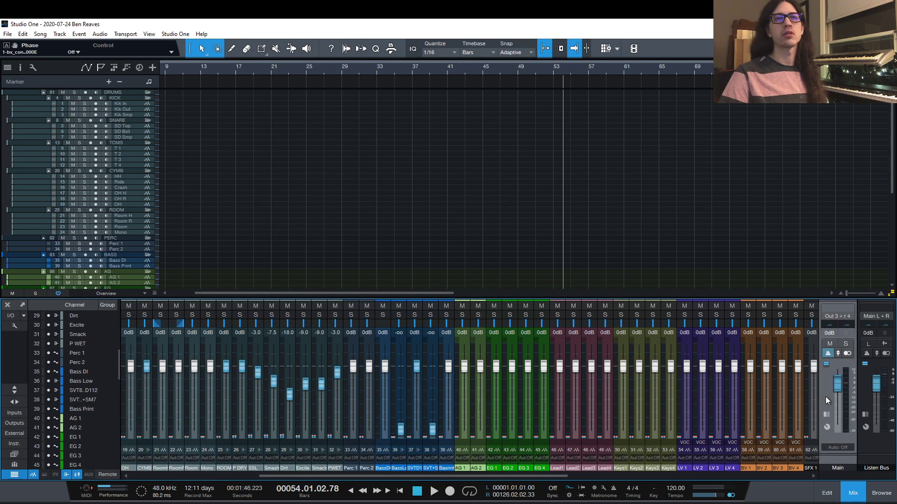
key("F3")
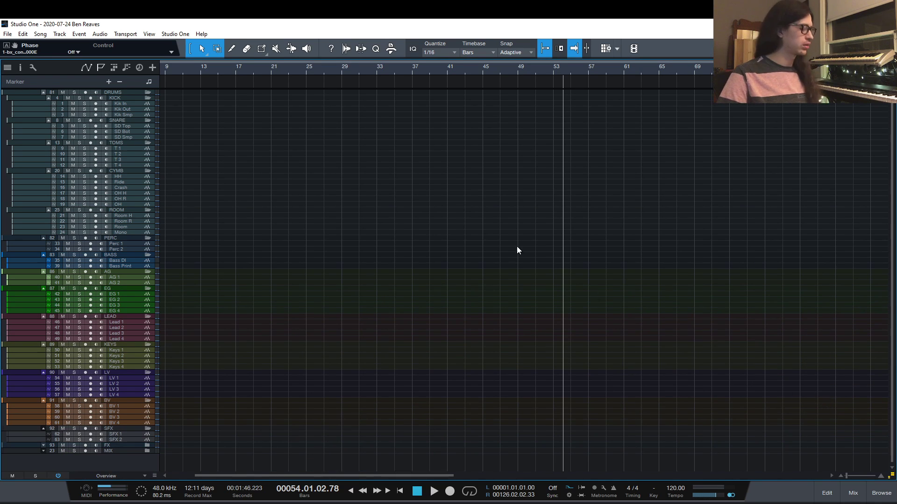
key("F3")
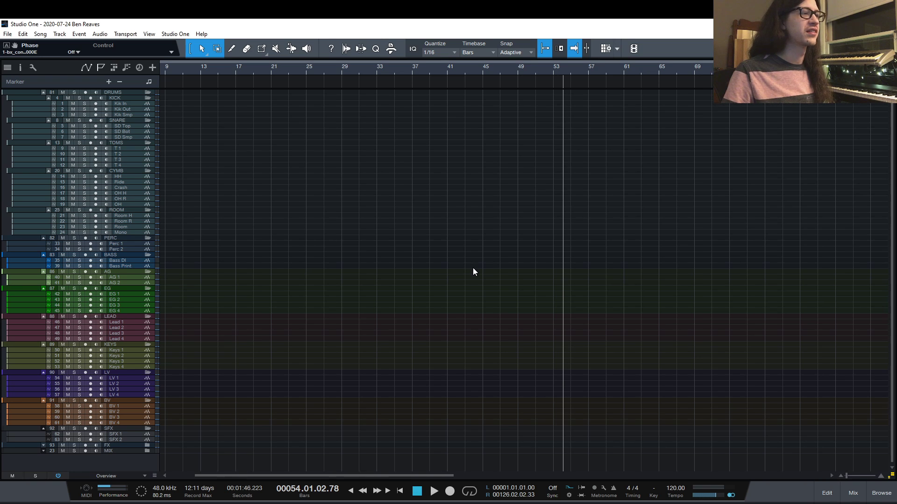
key("ctrl+w")
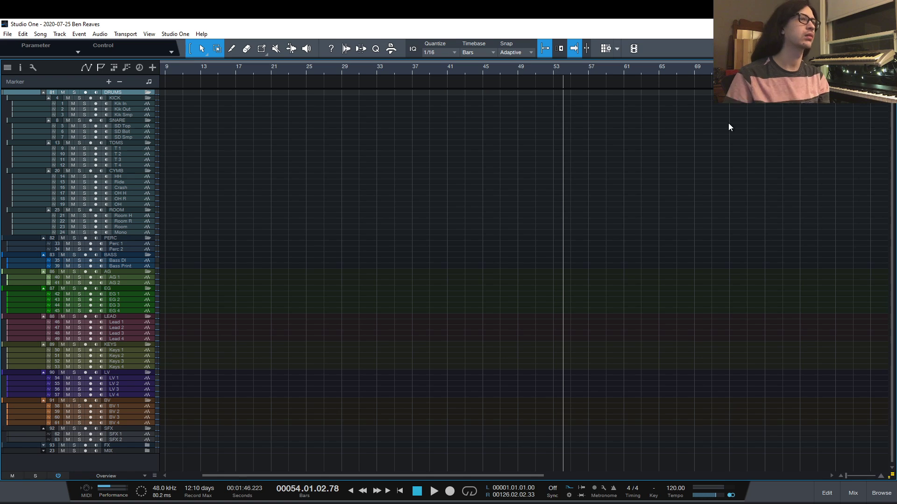
Inspect the inserts and sends of the SVT810 + D112, Bass Print, Bass DI and Bass Low channels in the mixer.
key("F3")
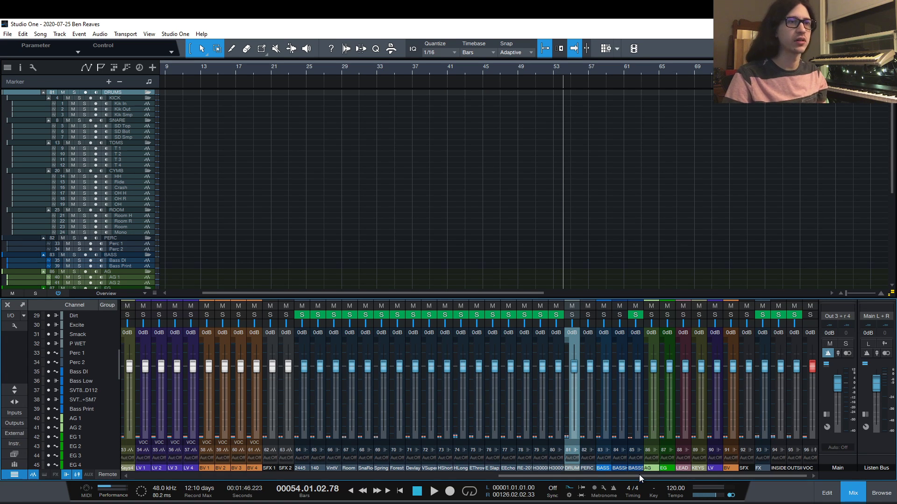
left_click_drag(639, 475, 340, 461)
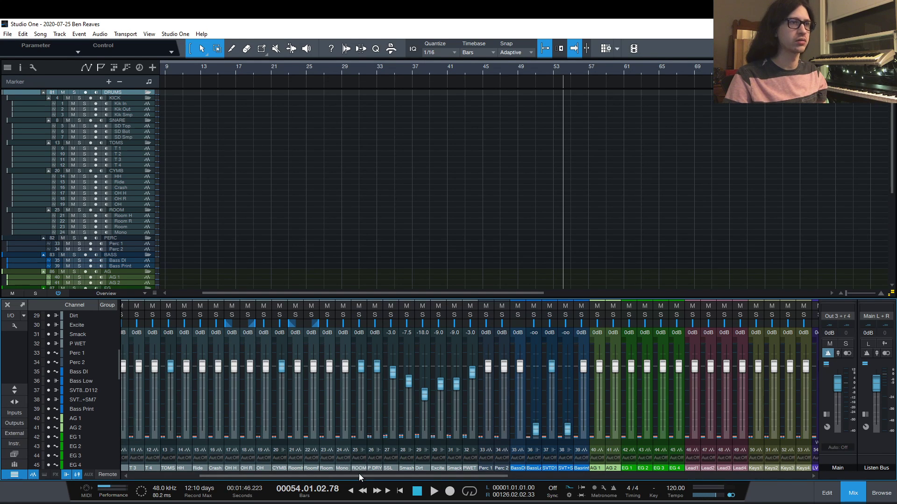
left_click_drag(359, 473, 399, 464)
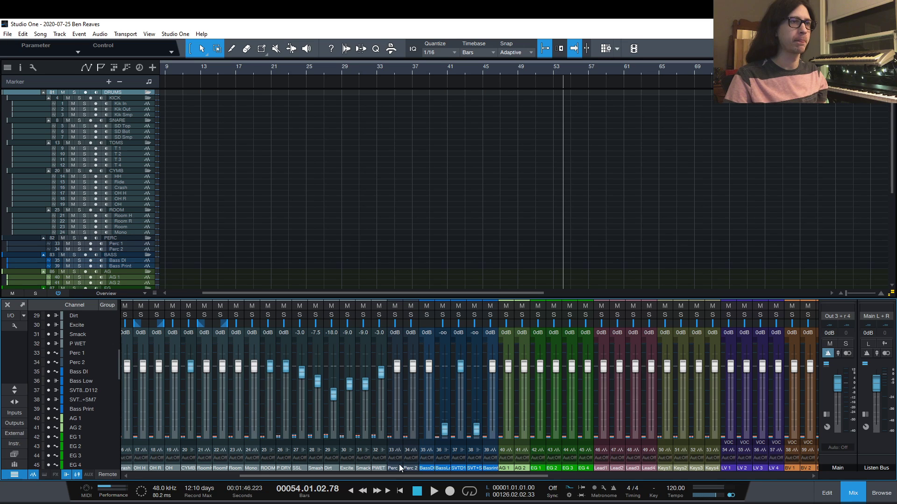
left_click(458, 452)
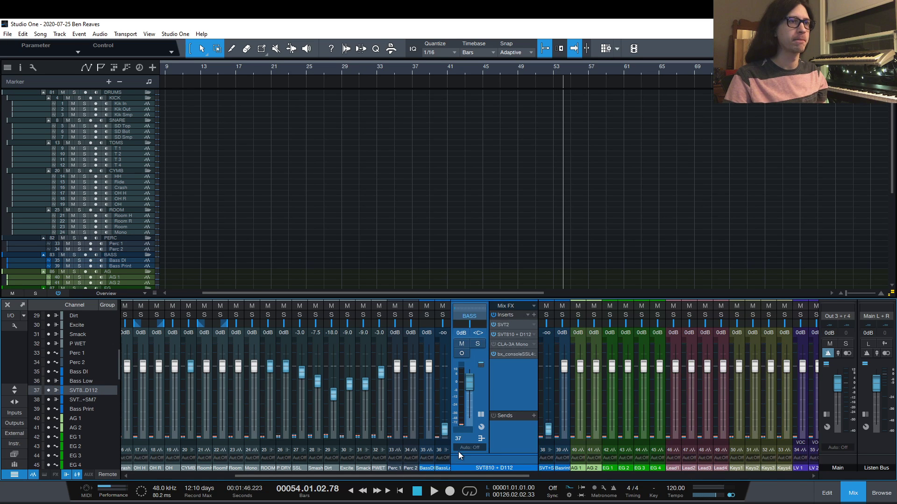
left_click(510, 440)
left_click(488, 447)
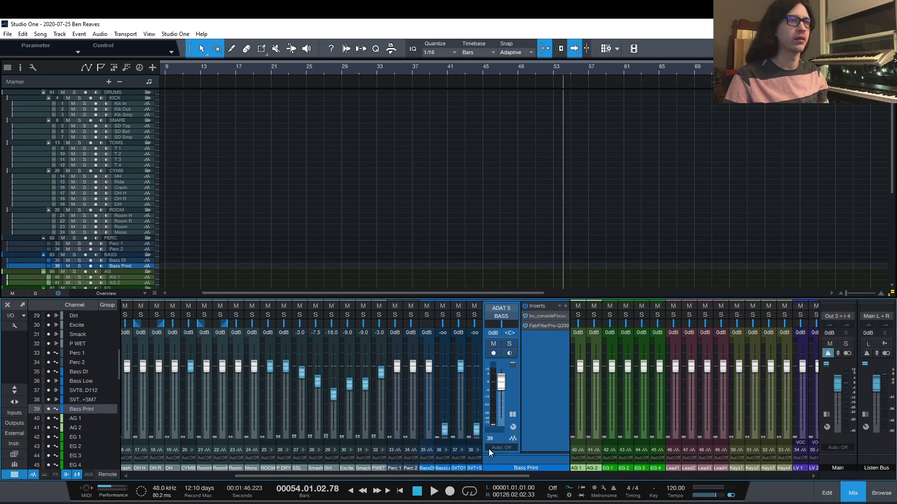
double_click(542, 413)
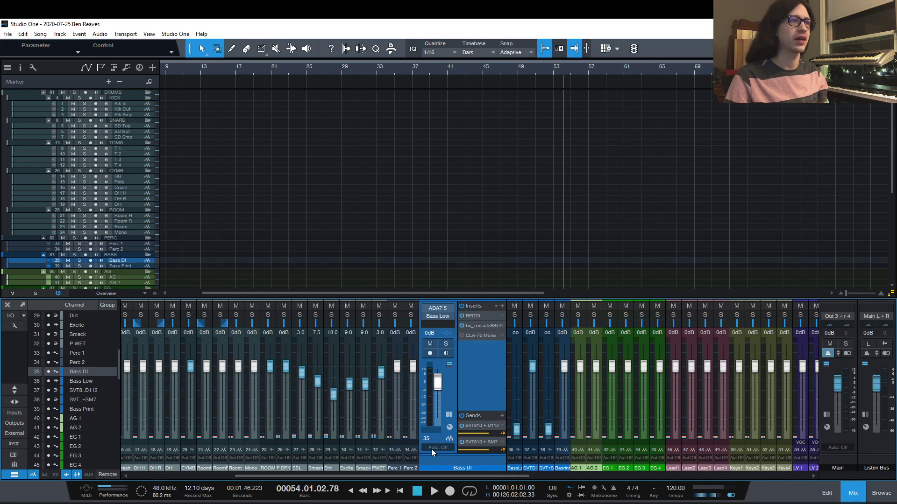
double_click(472, 387)
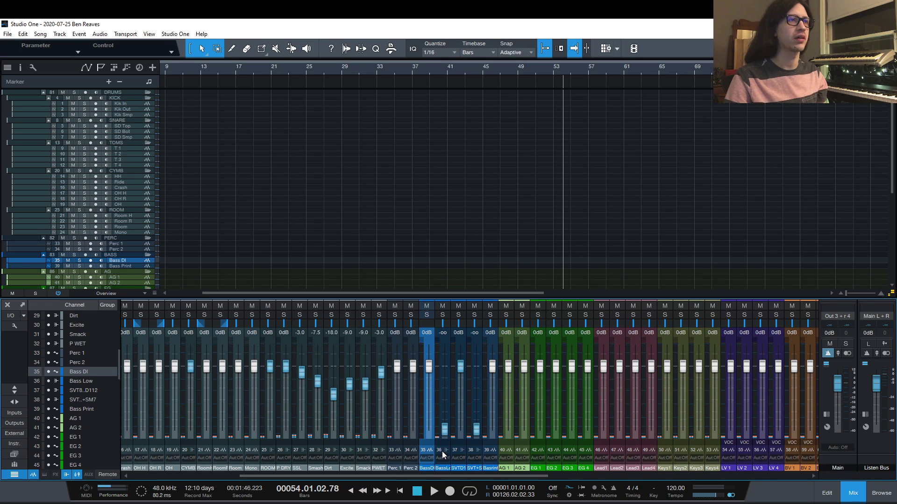
double_click(442, 452)
double_click(490, 374)
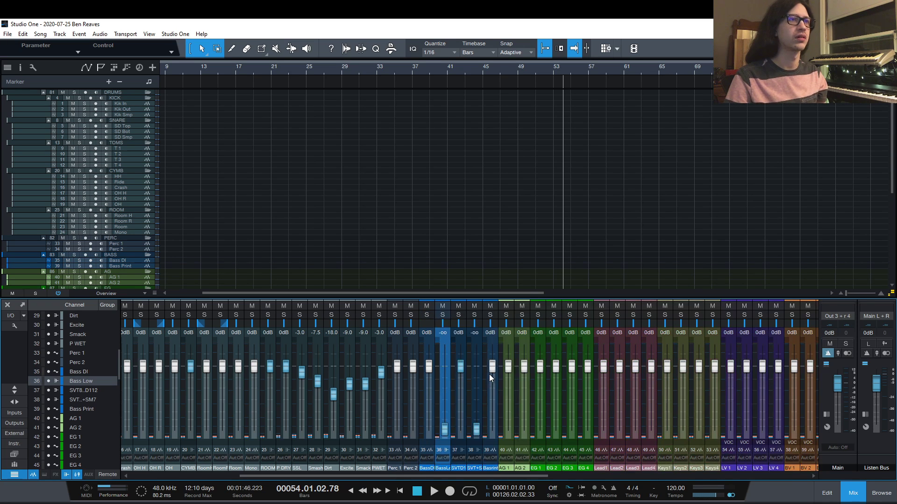
Hide the mixer, return the playhead to the song start and zoom the timeline out.
left_click_drag(432, 475, 704, 462)
left_click(849, 493)
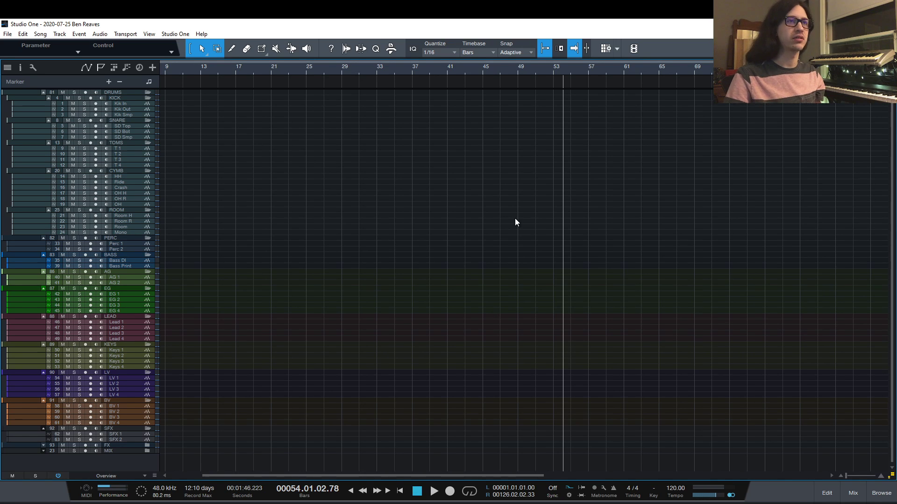
key("Home")
scroll(511, 219, "down", 2)
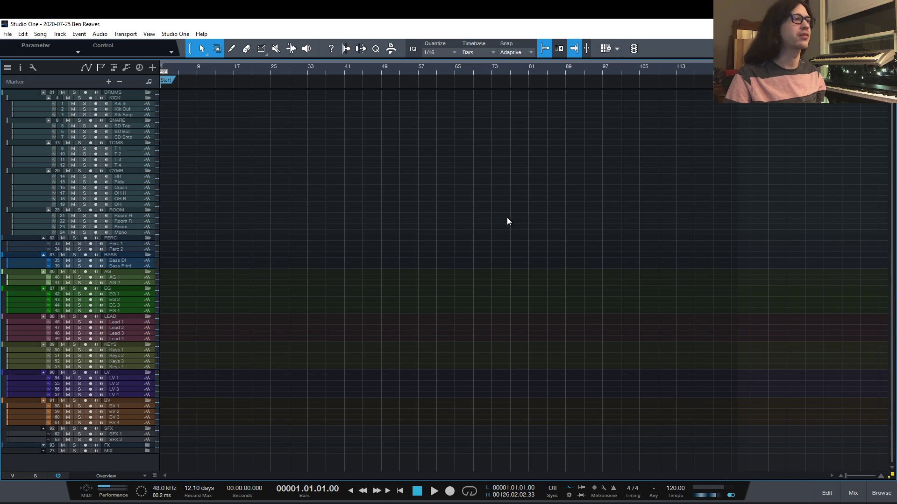
key("F3")
key("F3")
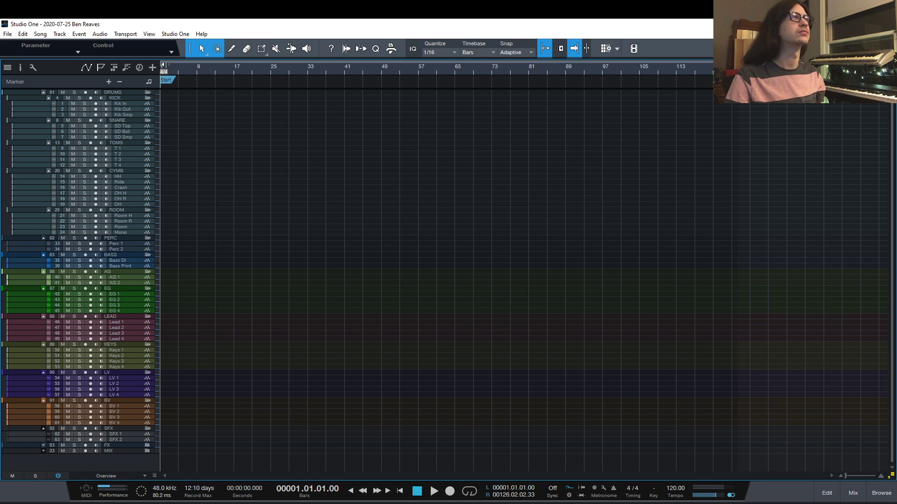
Reset the playhead and the loop's end to 00001.01.01.00 and close the song.
left_click(179, 59)
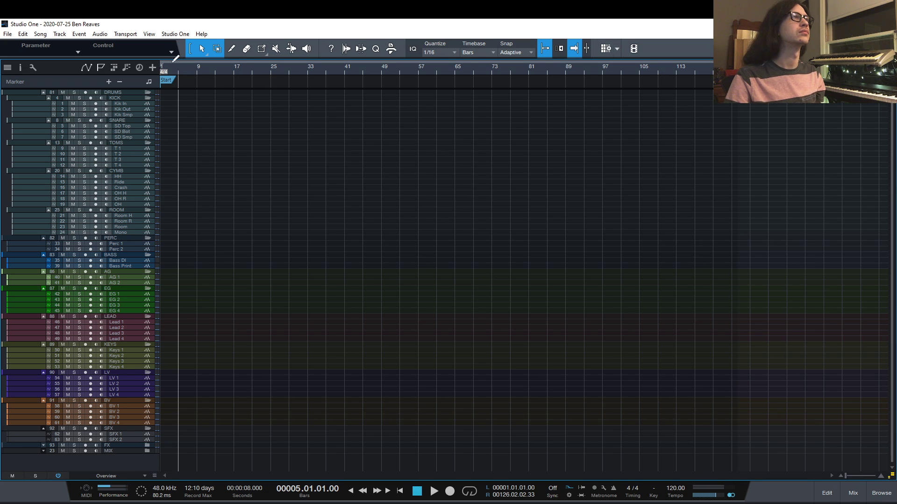
left_click(161, 58)
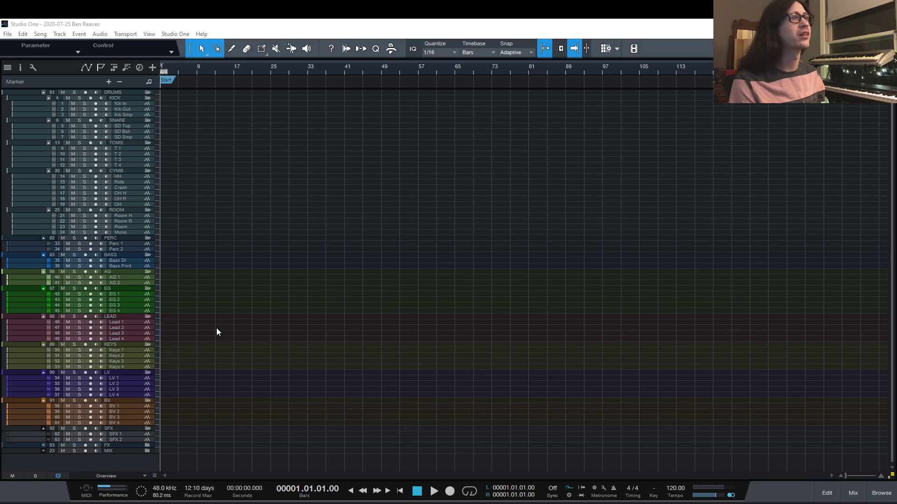
left_click(476, 266)
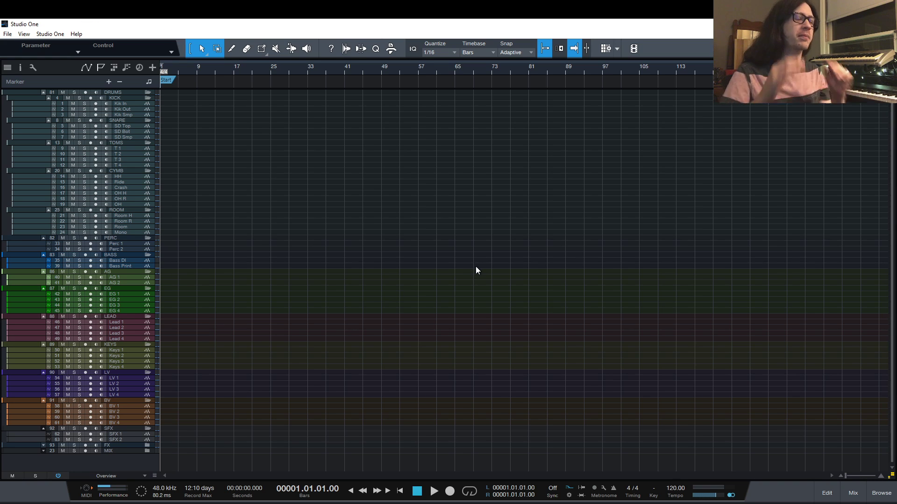